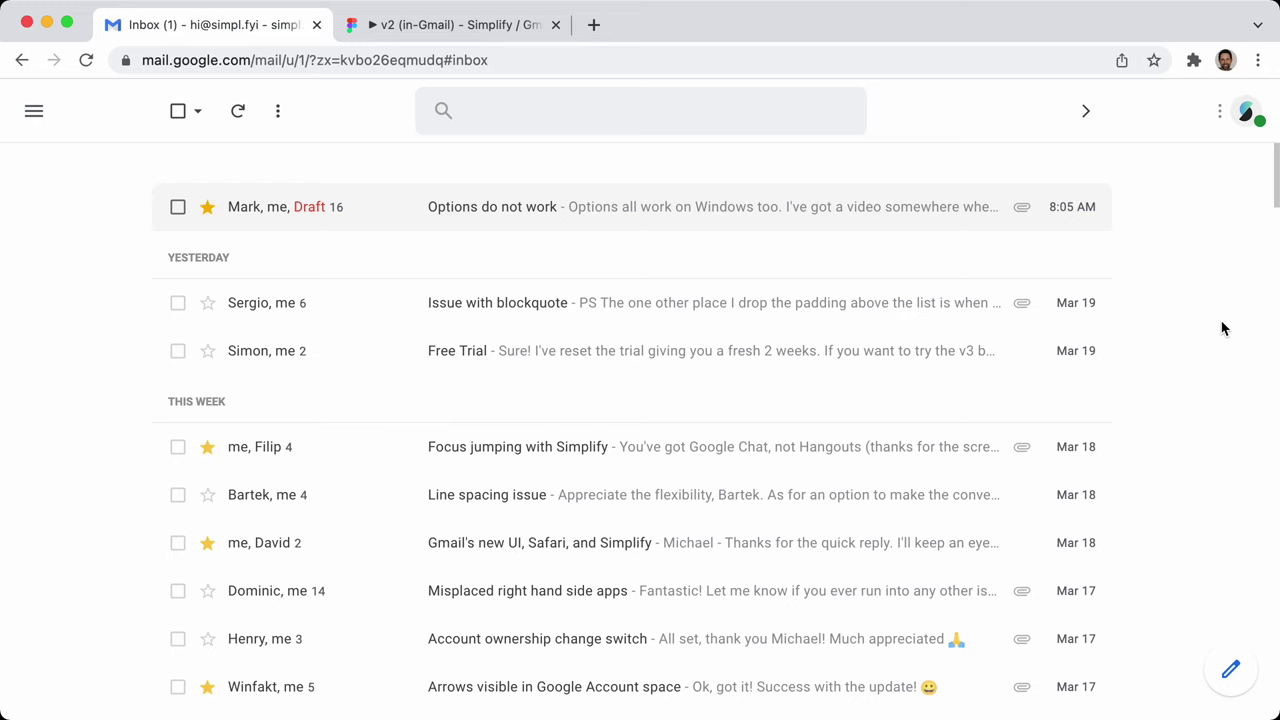
Open the Simplify Gmail options window, return to the inbox, and reopen the options from Gmail's header
{"action": "key", "text": "super+comma"}
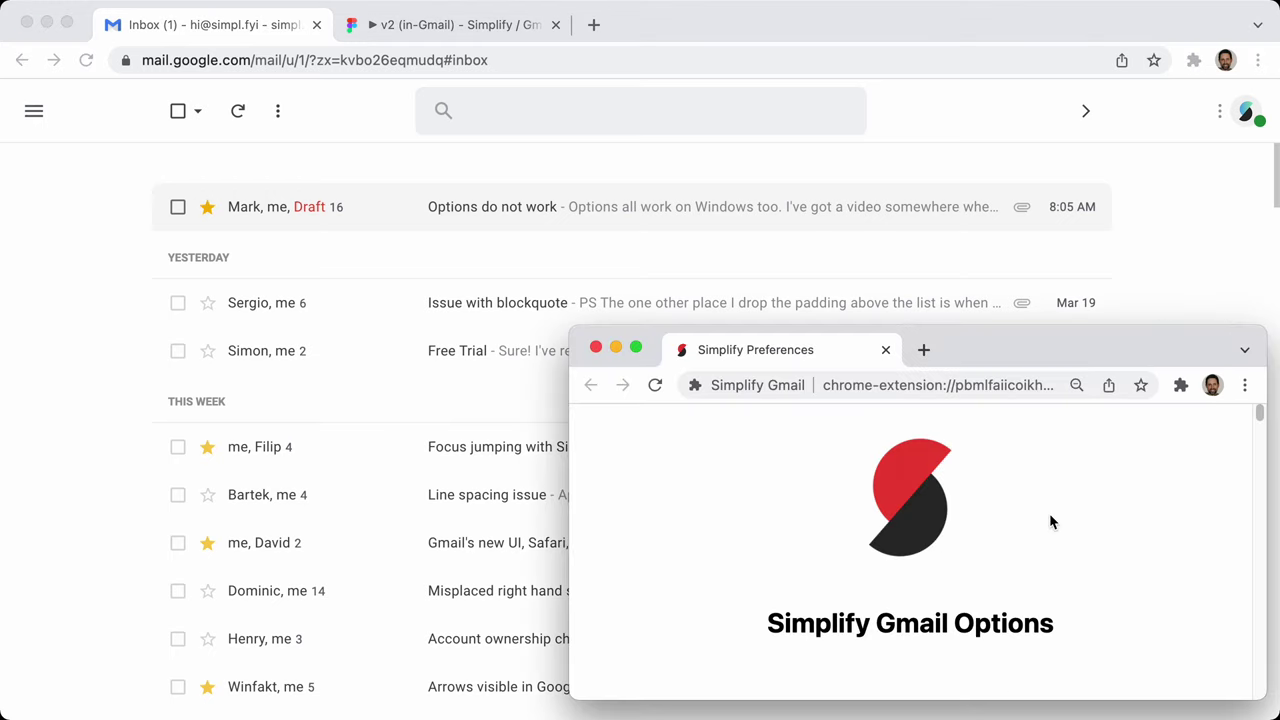
{"action": "left_click", "coordinate": [1219, 178]}
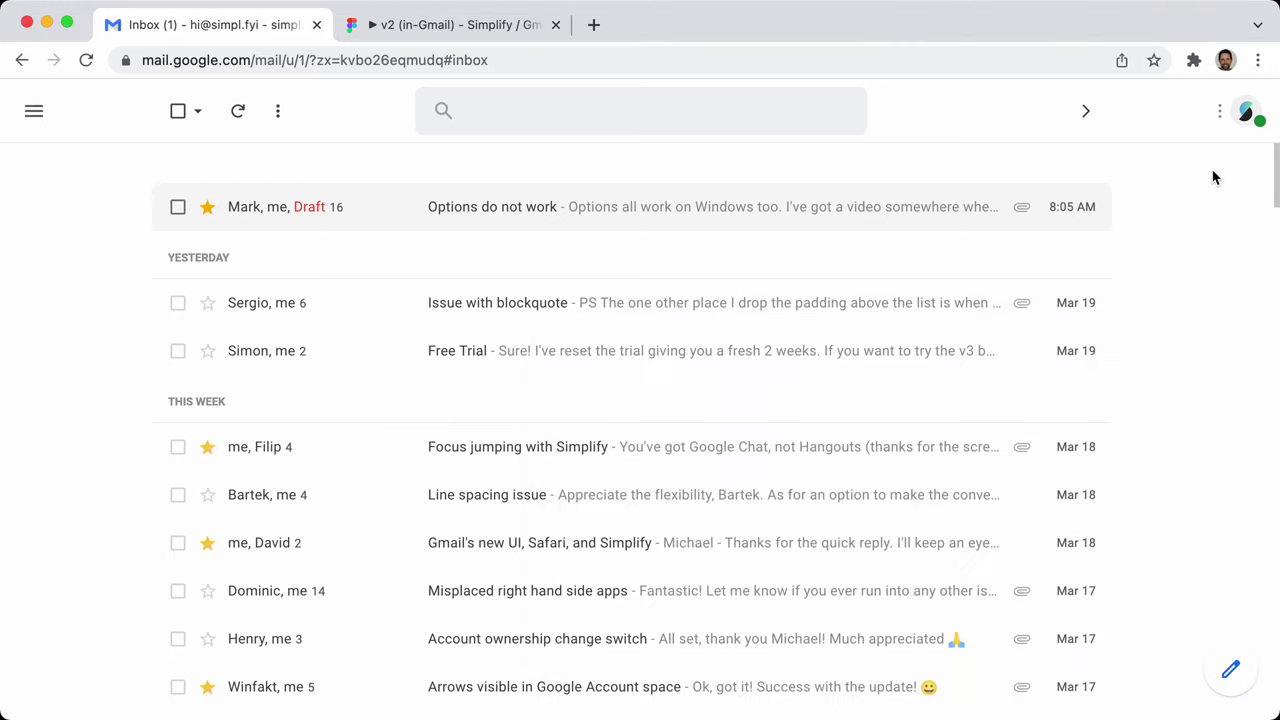
{"action": "mouse_move", "coordinate": [1246, 128]}
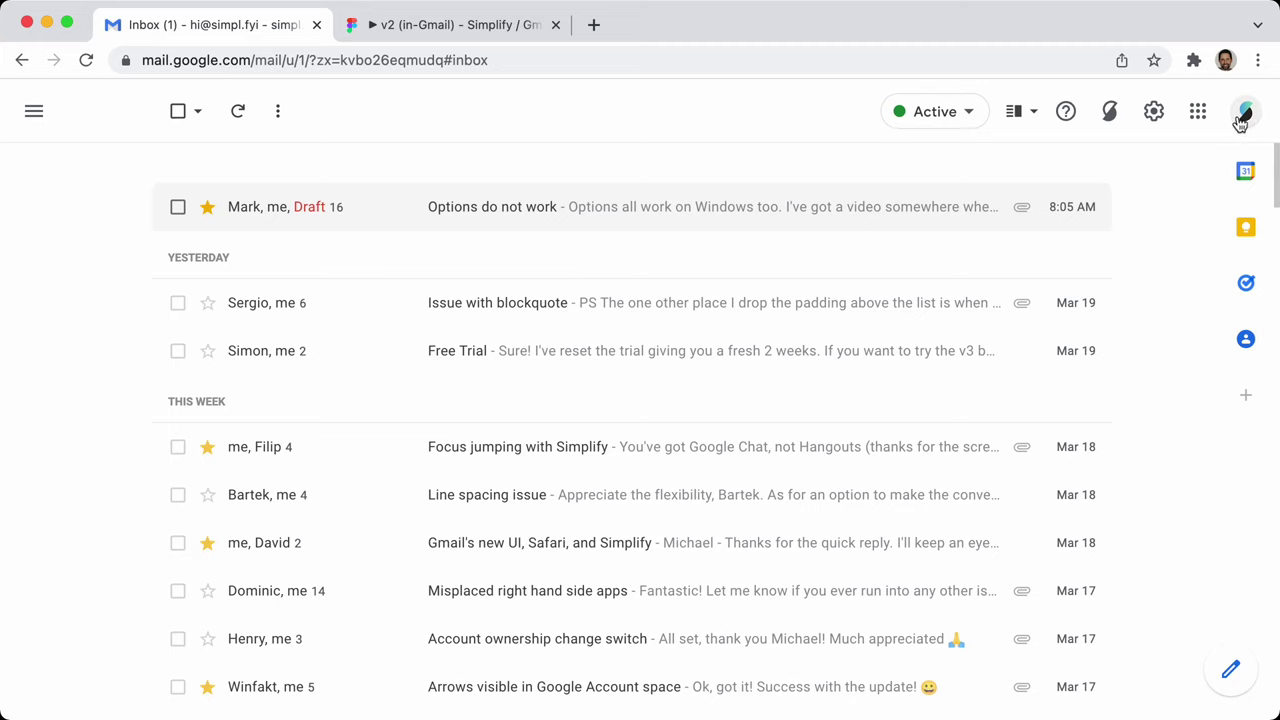
{"action": "left_click", "coordinate": [1109, 111]}
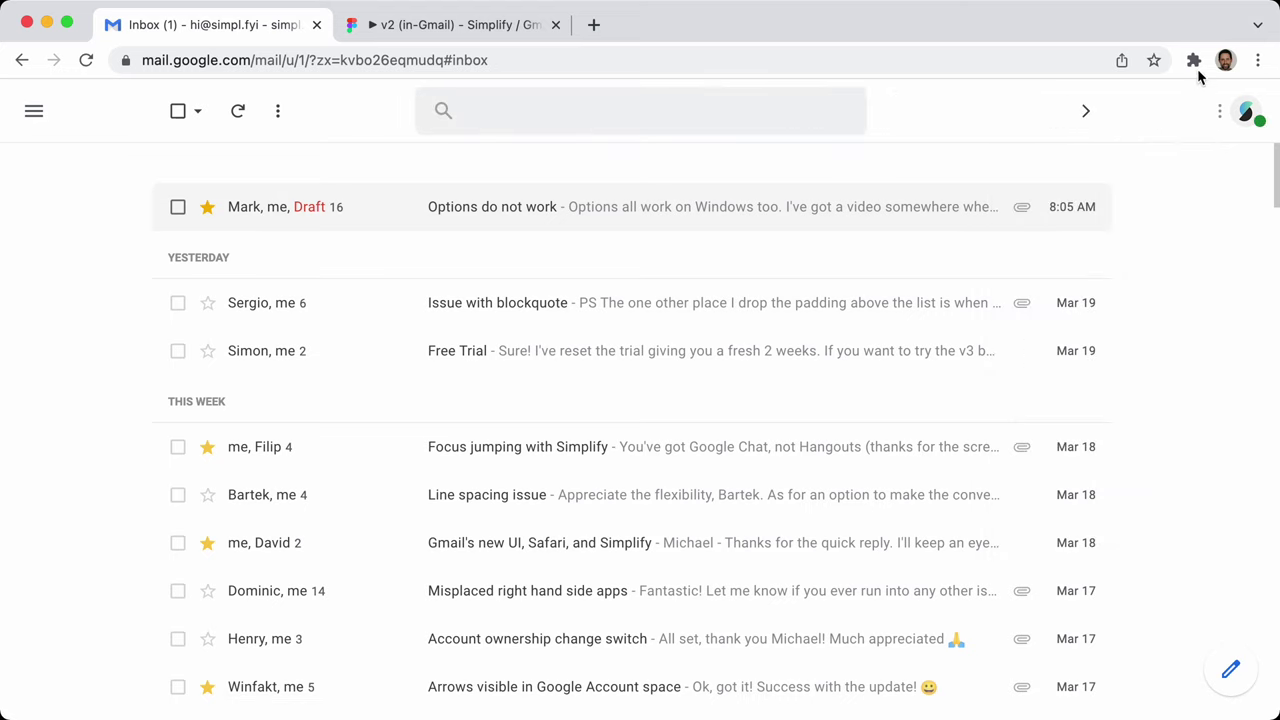
Pin the Simplify Gmail extension to the browser and open the extension's own menu
{"action": "left_click", "coordinate": [1194, 60]}
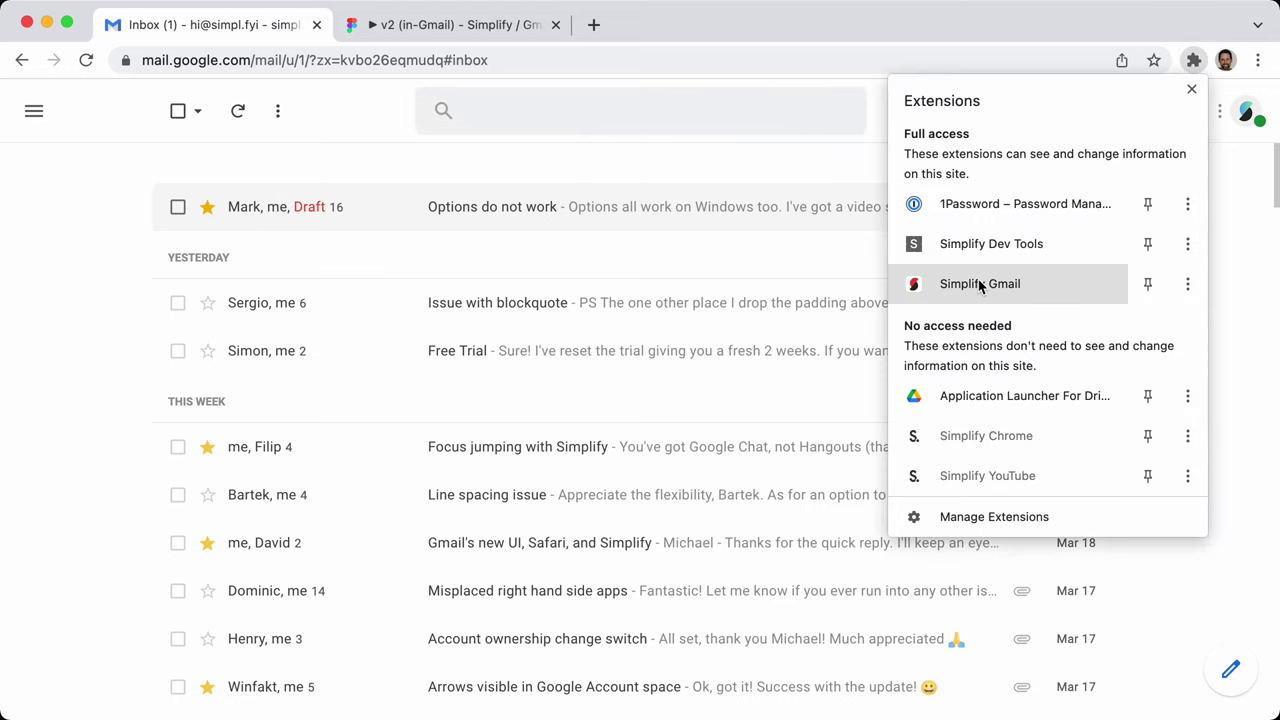
{"action": "left_click", "coordinate": [1147, 284]}
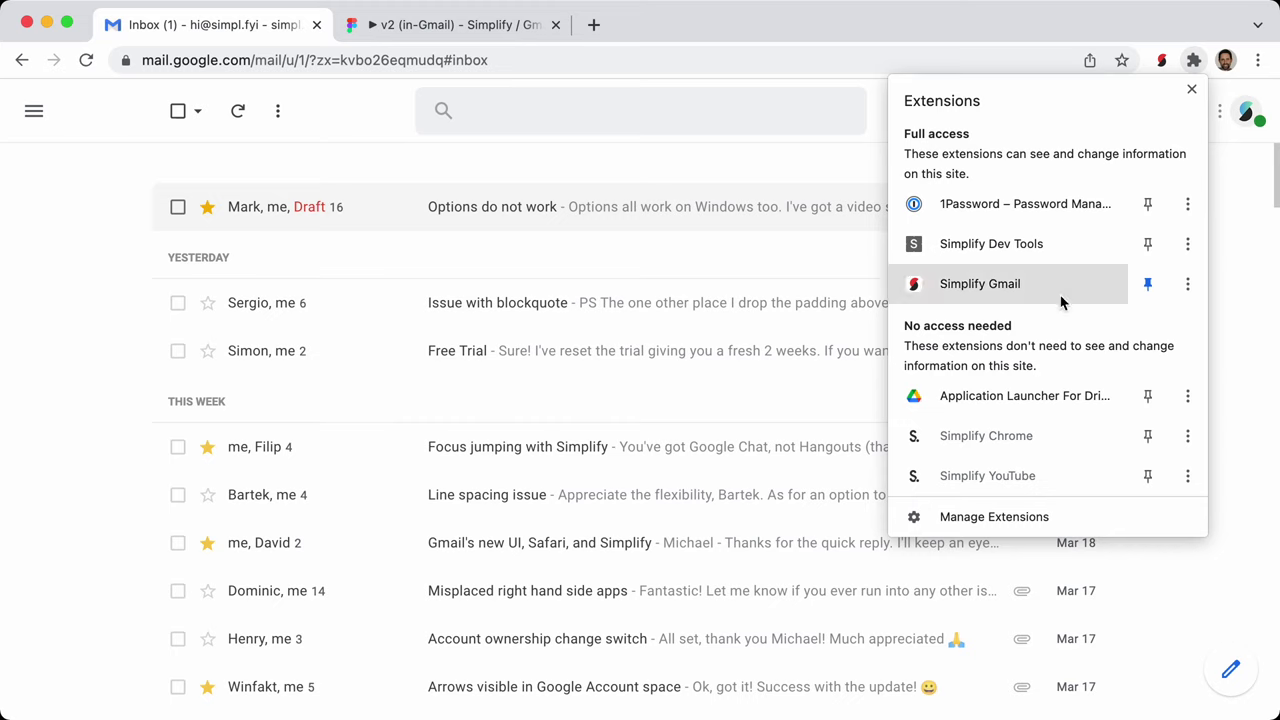
{"action": "left_click", "coordinate": [985, 285]}
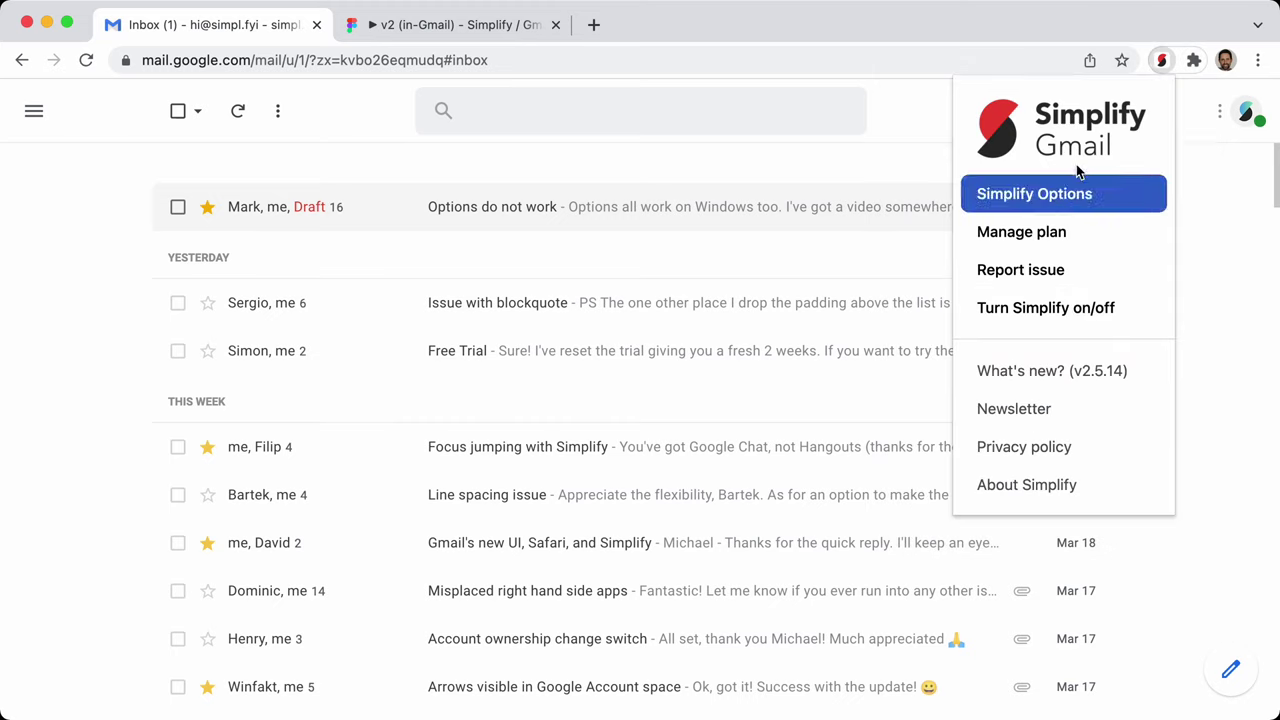
Unpin the Simplify Gmail extension and close the extensions list
{"action": "left_click", "coordinate": [1193, 62]}
{"action": "left_click", "coordinate": [1148, 286]}
{"action": "left_click", "coordinate": [1236, 285]}
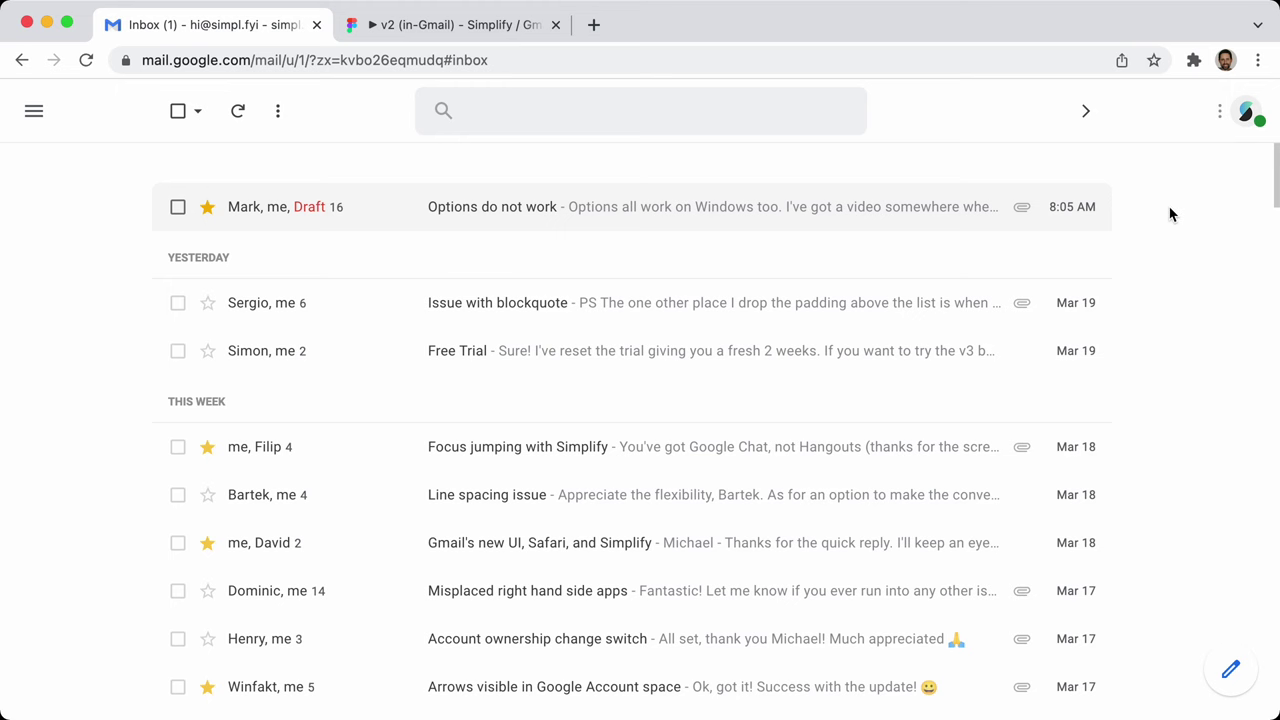
View the Options page in the "v2 (in-Gmail)" Figma prototype and return to the Gmail inbox
{"action": "left_click", "coordinate": [369, 18]}
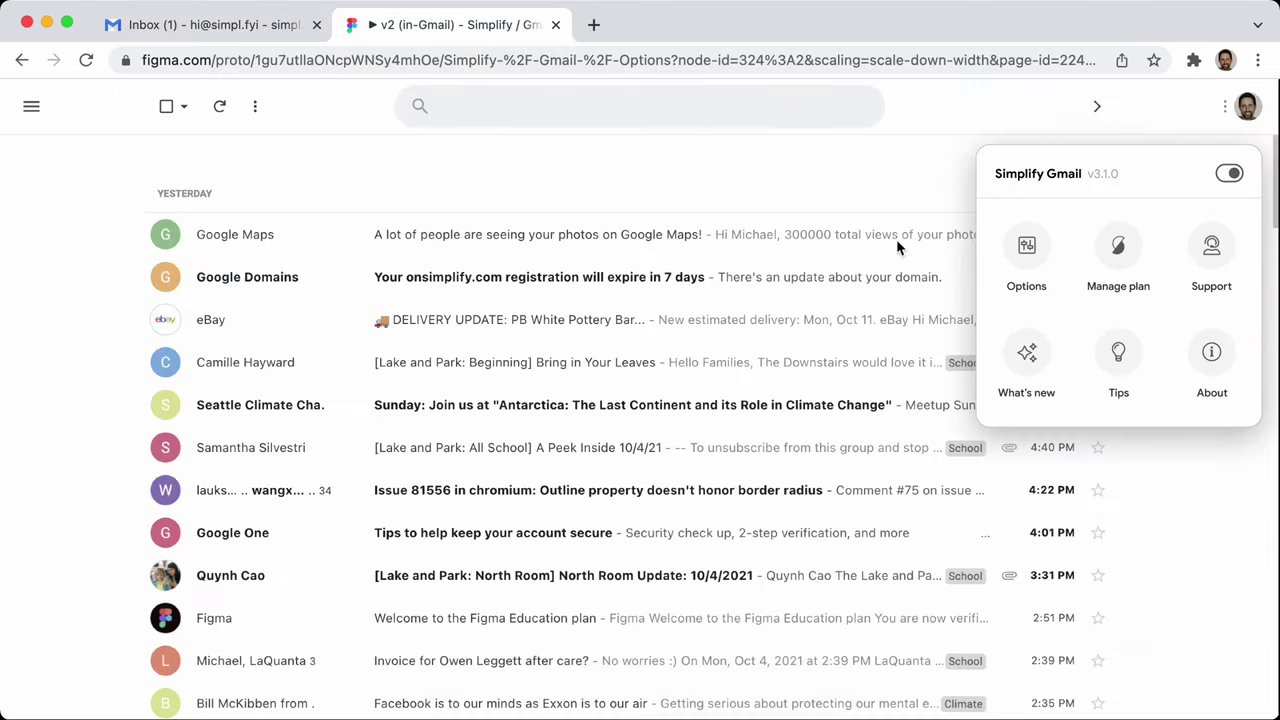
{"action": "left_click", "coordinate": [1045, 222]}
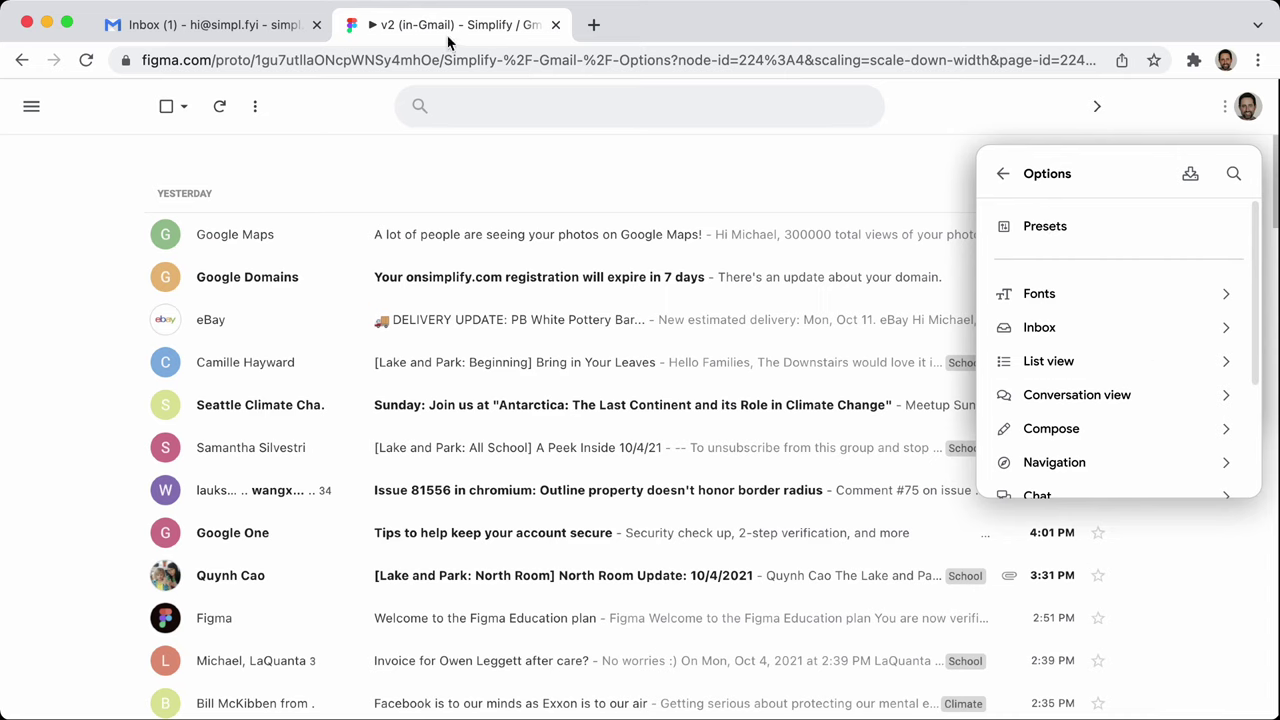
{"action": "left_click", "coordinate": [229, 30]}
Open the Simplify Gmail options and view the "Gmail's new design" section
{"action": "key", "text": "super+comma"}
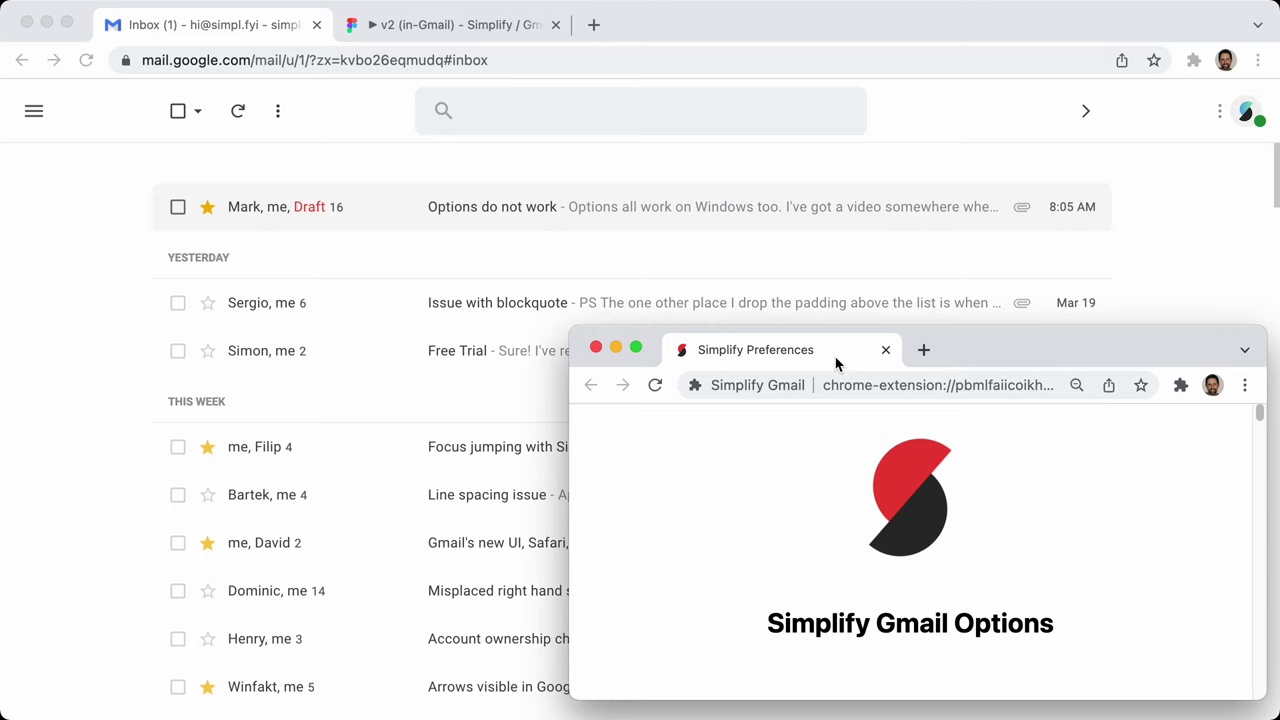
{"action": "scroll", "coordinate": [1100, 497], "scroll_direction": "down", "scroll_amount": 5}
{"action": "scroll", "coordinate": [1111, 487], "scroll_direction": "up", "scroll_amount": 1}
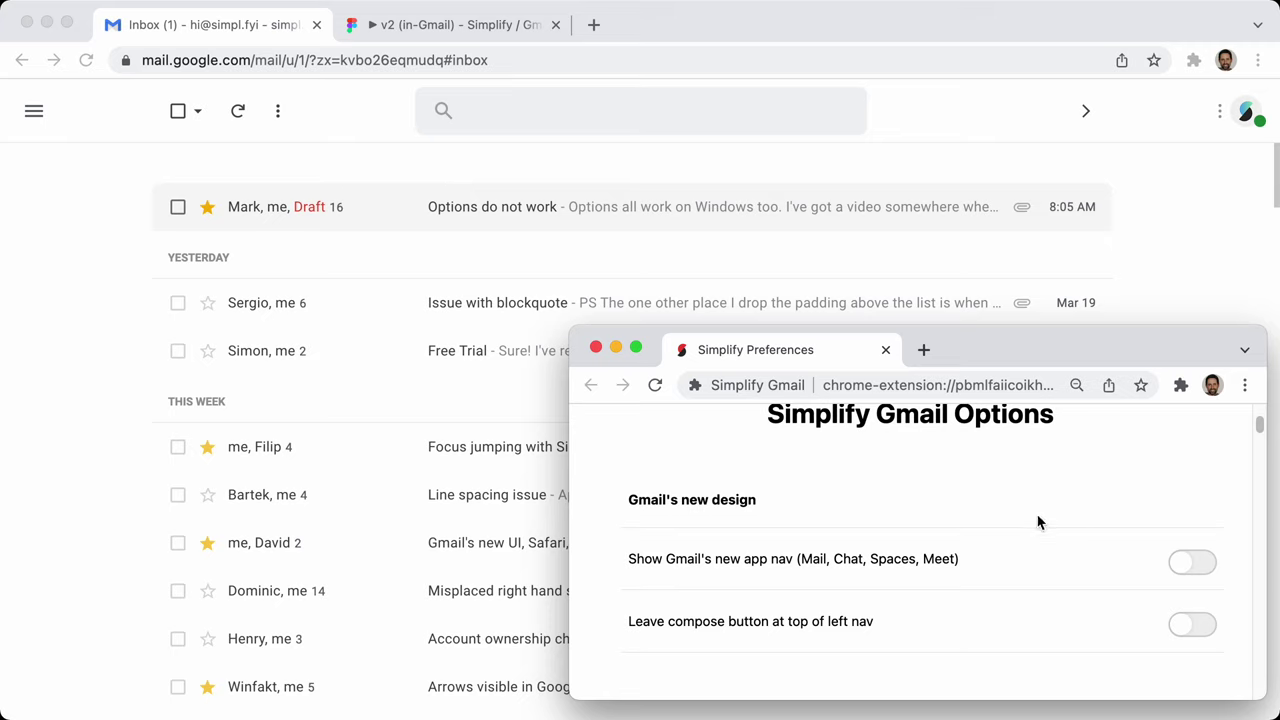
{"action": "scroll", "coordinate": [1157, 509], "scroll_direction": "up", "scroll_amount": 4}
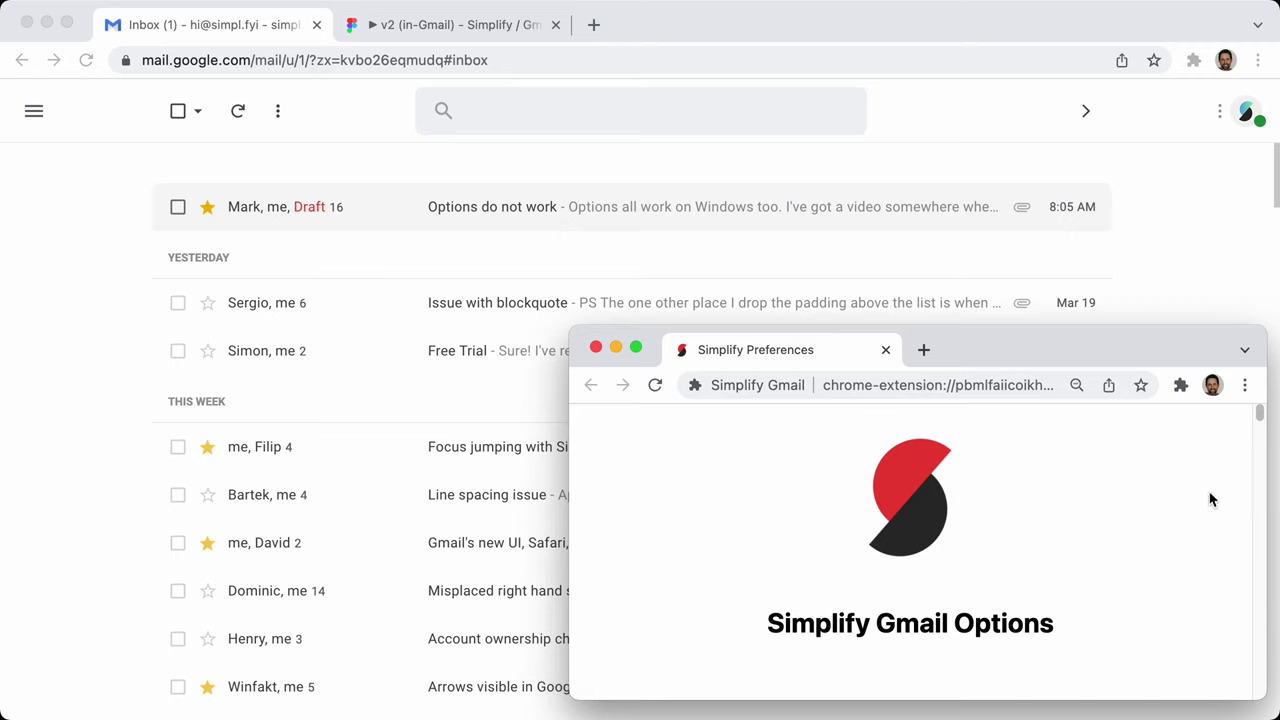
{"action": "scroll", "coordinate": [1209, 497], "scroll_direction": "down", "scroll_amount": 5}
{"action": "scroll", "coordinate": [1209, 497], "scroll_direction": "up", "scroll_amount": 2}
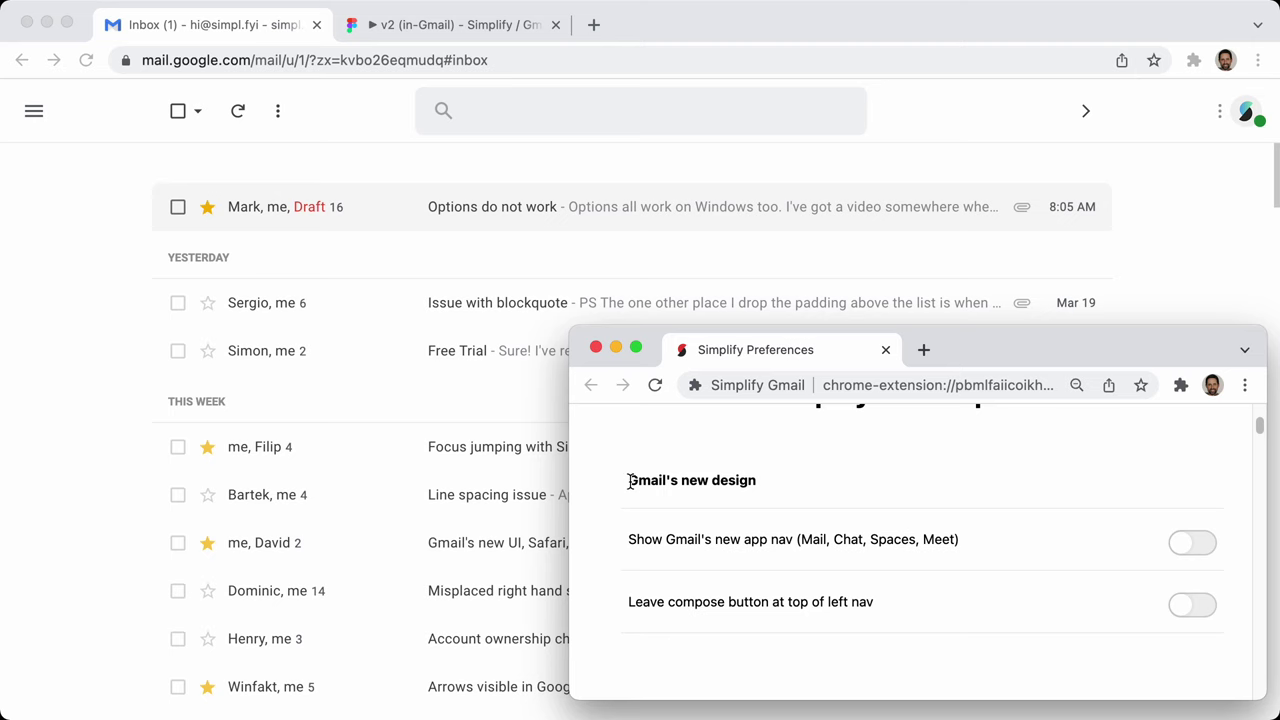
Check in Gmail's quick settings which Gmail view is in use, and close the settings
{"action": "left_click", "coordinate": [1215, 203]}
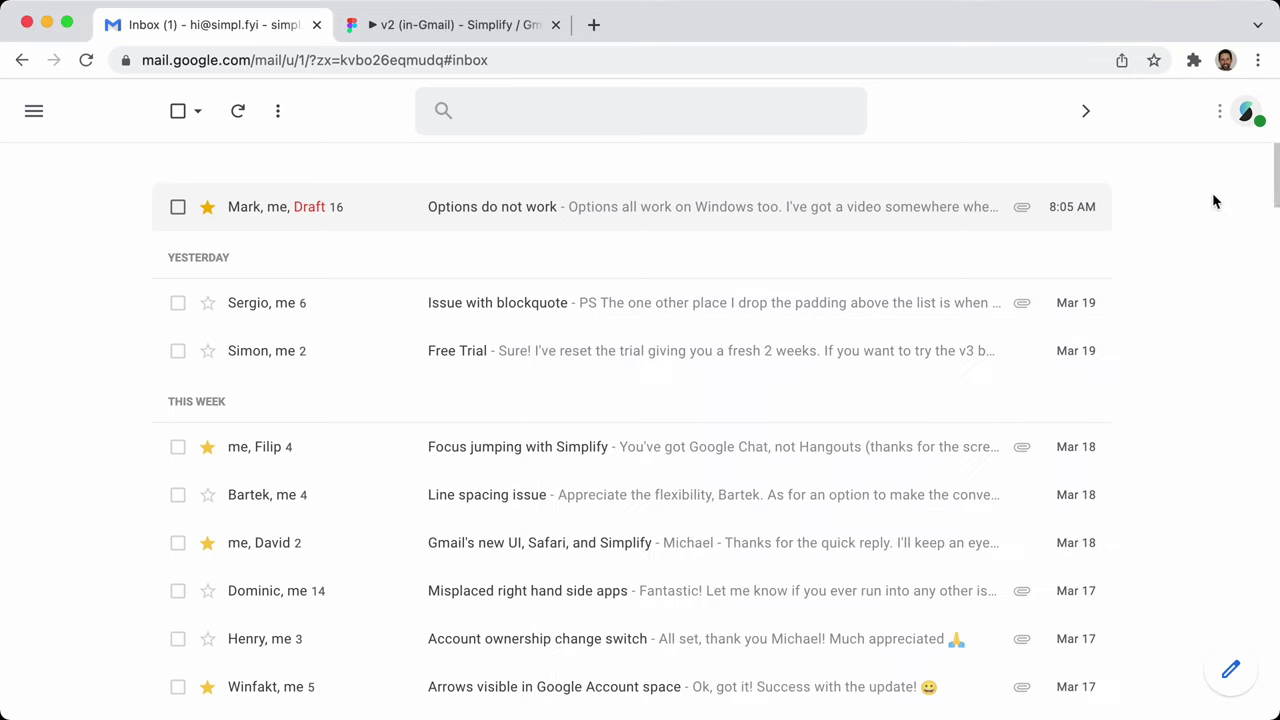
{"action": "left_click", "coordinate": [1157, 110]}
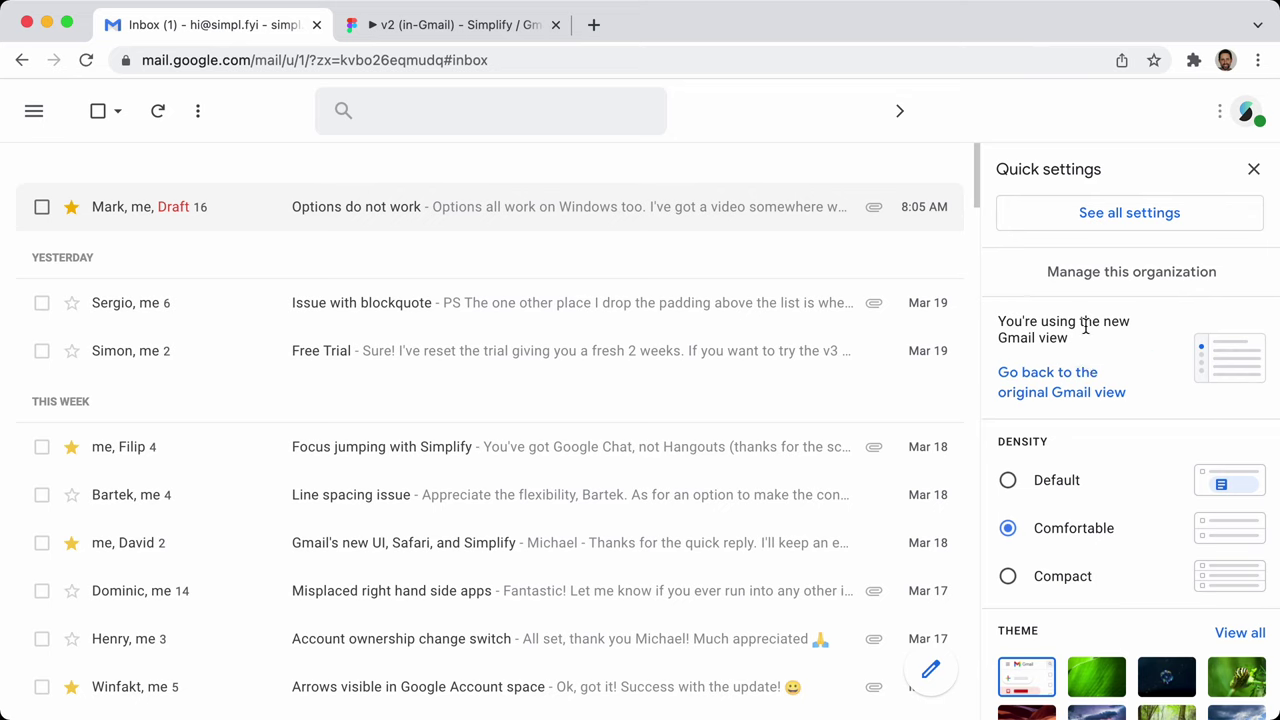
{"action": "left_click_drag", "start_coordinate": [1008, 318], "coordinate": [1088, 343]}
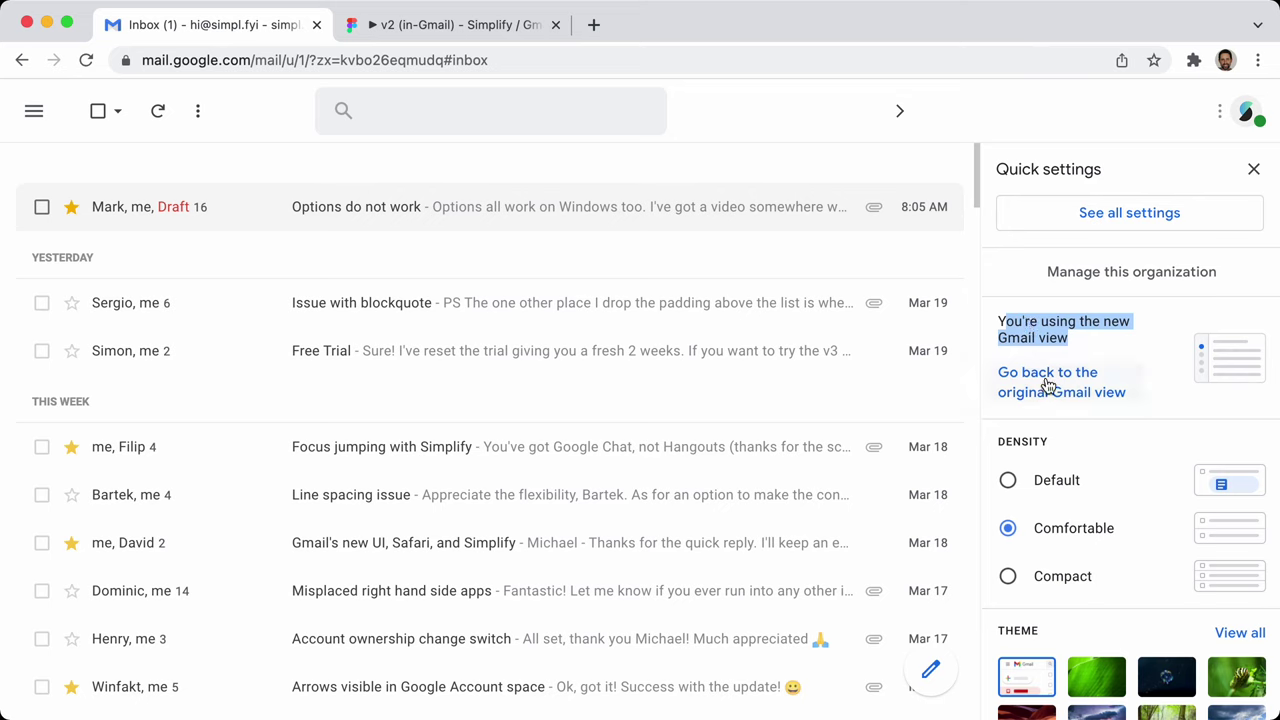
{"action": "left_click", "coordinate": [1010, 322]}
{"action": "left_click_drag", "start_coordinate": [998, 320], "coordinate": [1086, 337]}
{"action": "left_click", "coordinate": [1088, 340]}
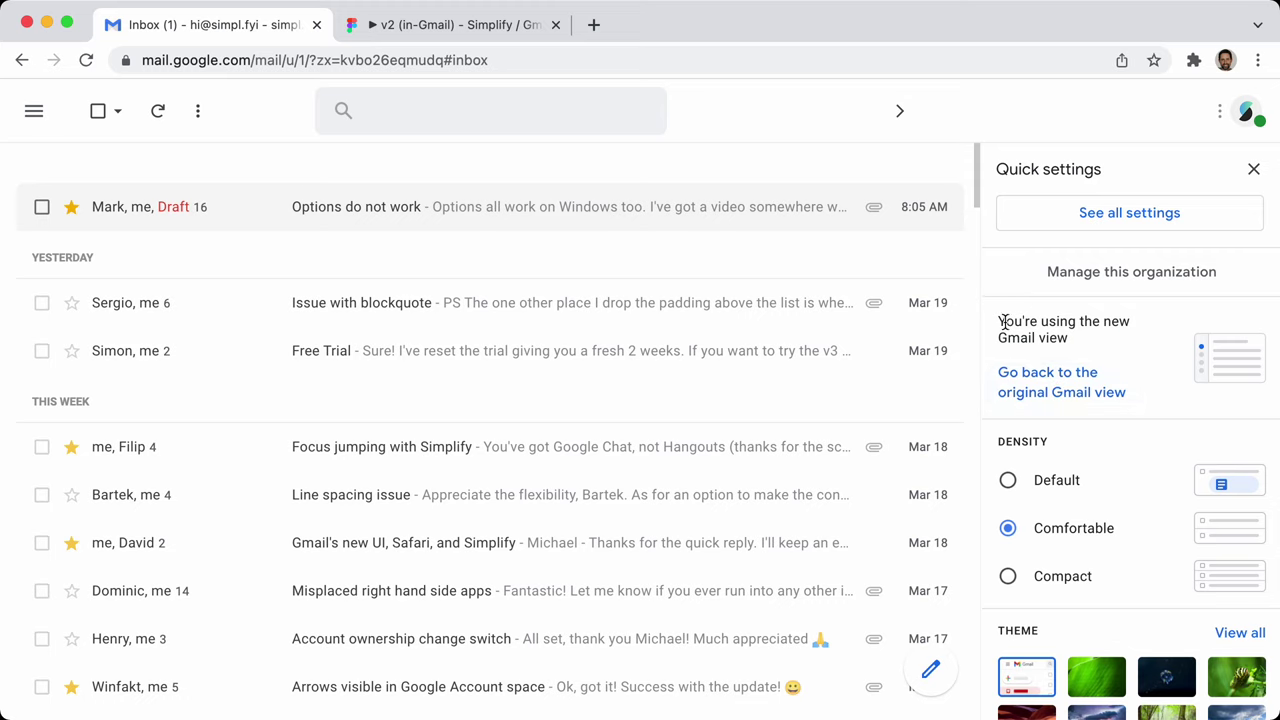
{"action": "left_click_drag", "start_coordinate": [1003, 322], "coordinate": [1077, 337]}
{"action": "left_click", "coordinate": [1077, 337]}
{"action": "left_click", "coordinate": [1254, 170]}
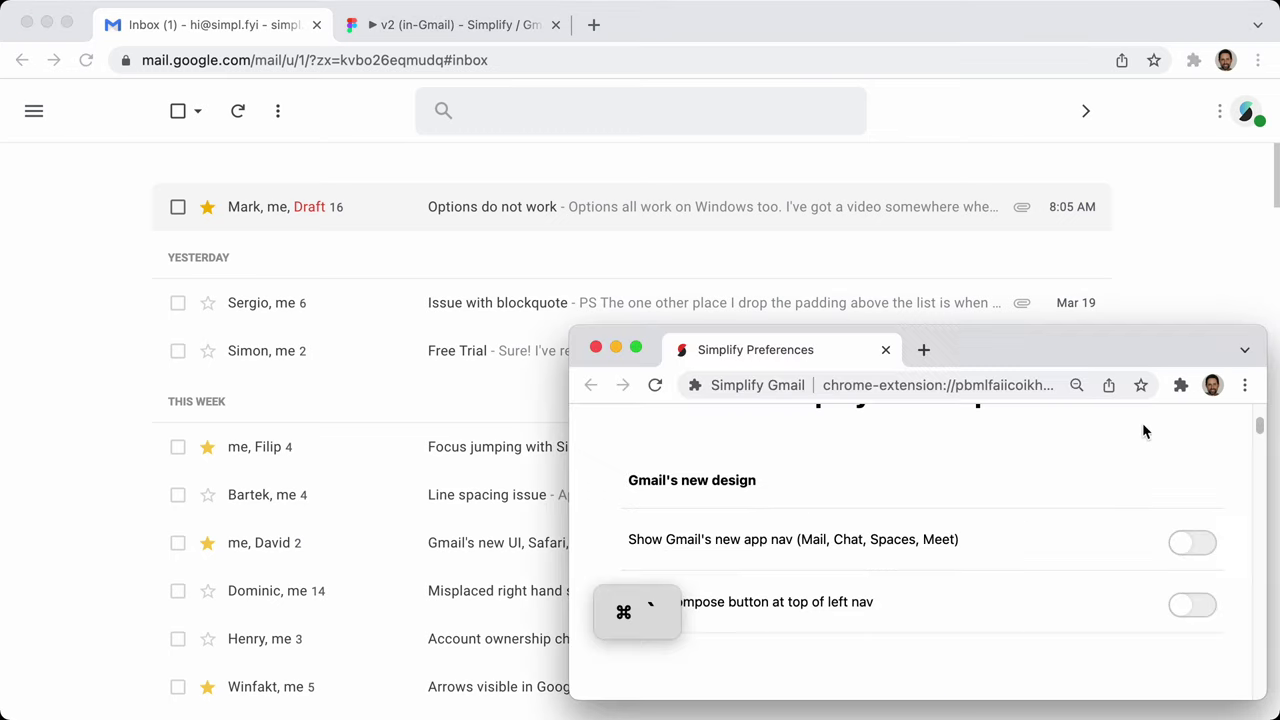
Enable "Show Gmail's new app nav" and "Leave compose button at top of left nav", with the Simplify options window moved higher
{"action": "left_click", "coordinate": [1192, 543]}
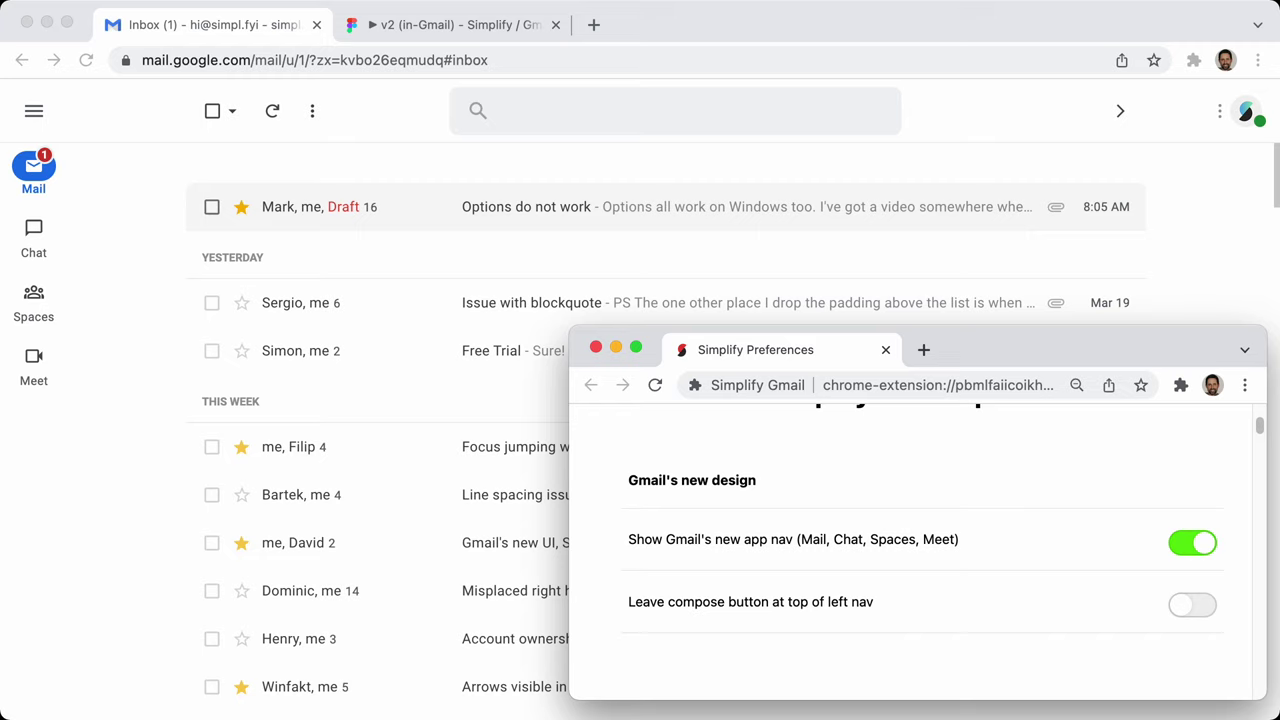
{"action": "left_click", "coordinate": [1192, 546]}
{"action": "left_click_drag", "start_coordinate": [1177, 354], "coordinate": [1125, 214]}
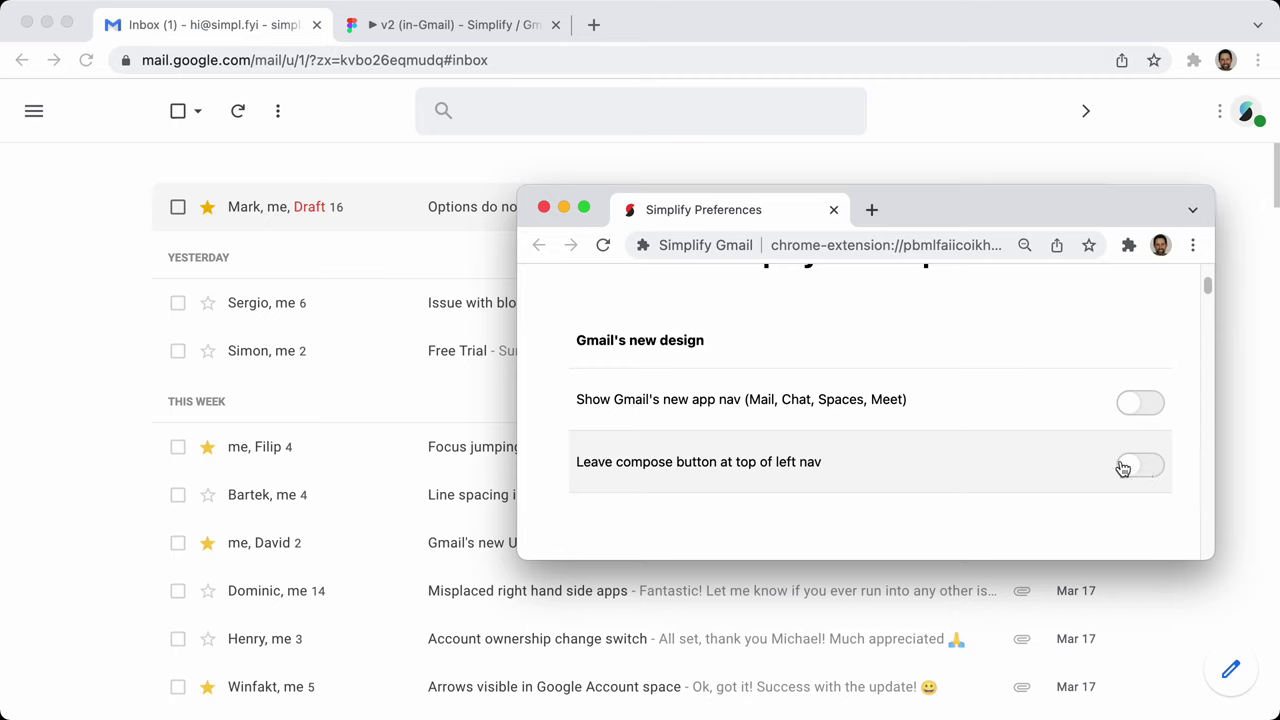
{"action": "left_click", "coordinate": [1143, 403]}
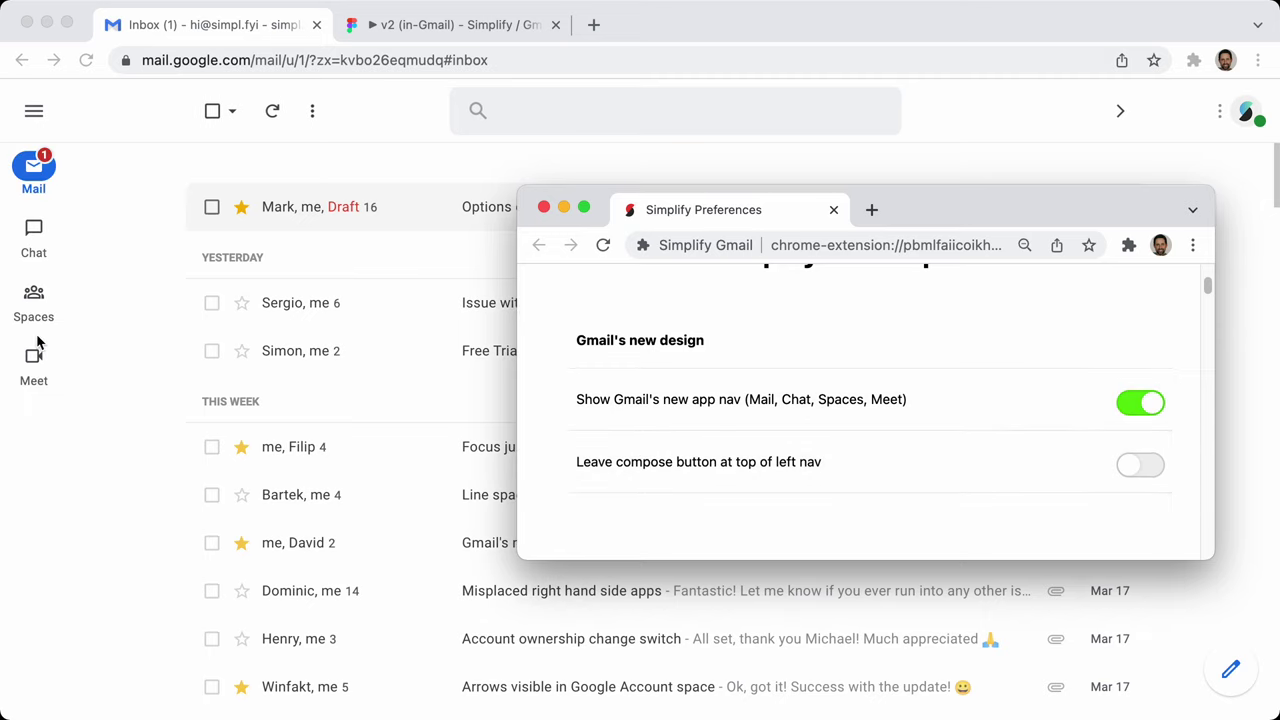
{"action": "left_click", "coordinate": [1131, 474]}
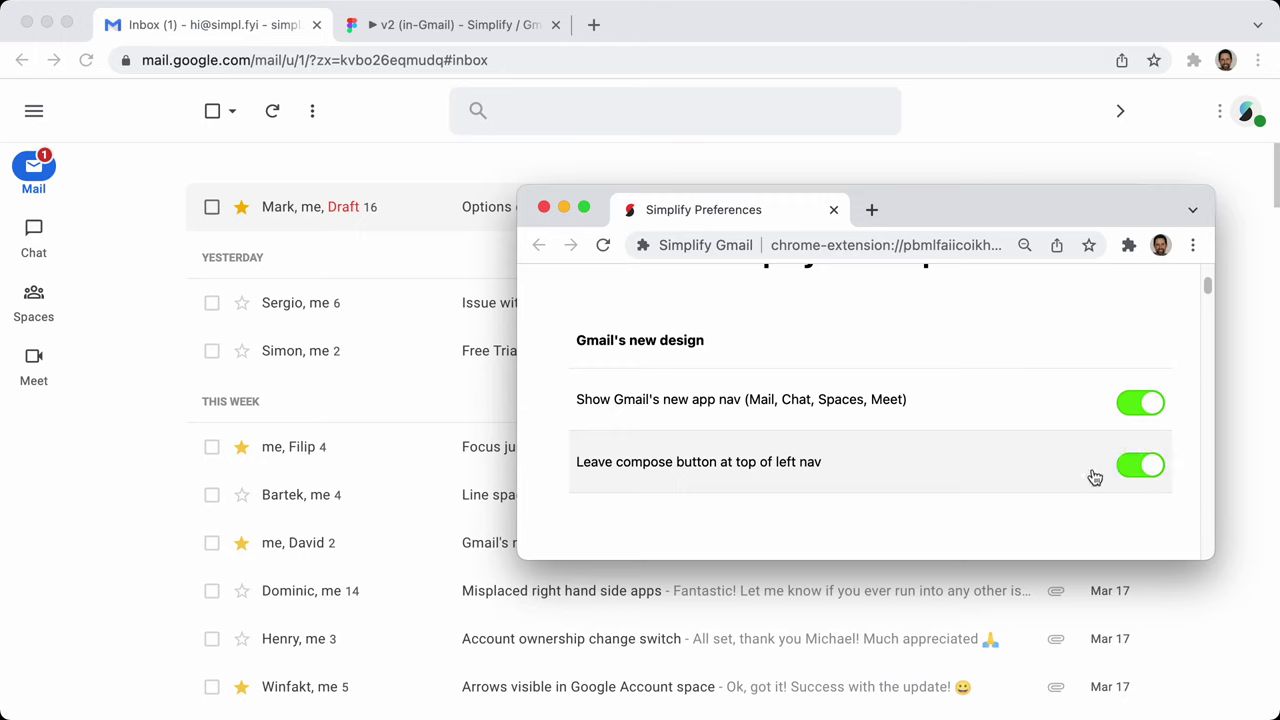
Expand Gmail's main menu to inspect the compose button's placement beside the app nav, and collapse it again
{"action": "left_click", "coordinate": [40, 117]}
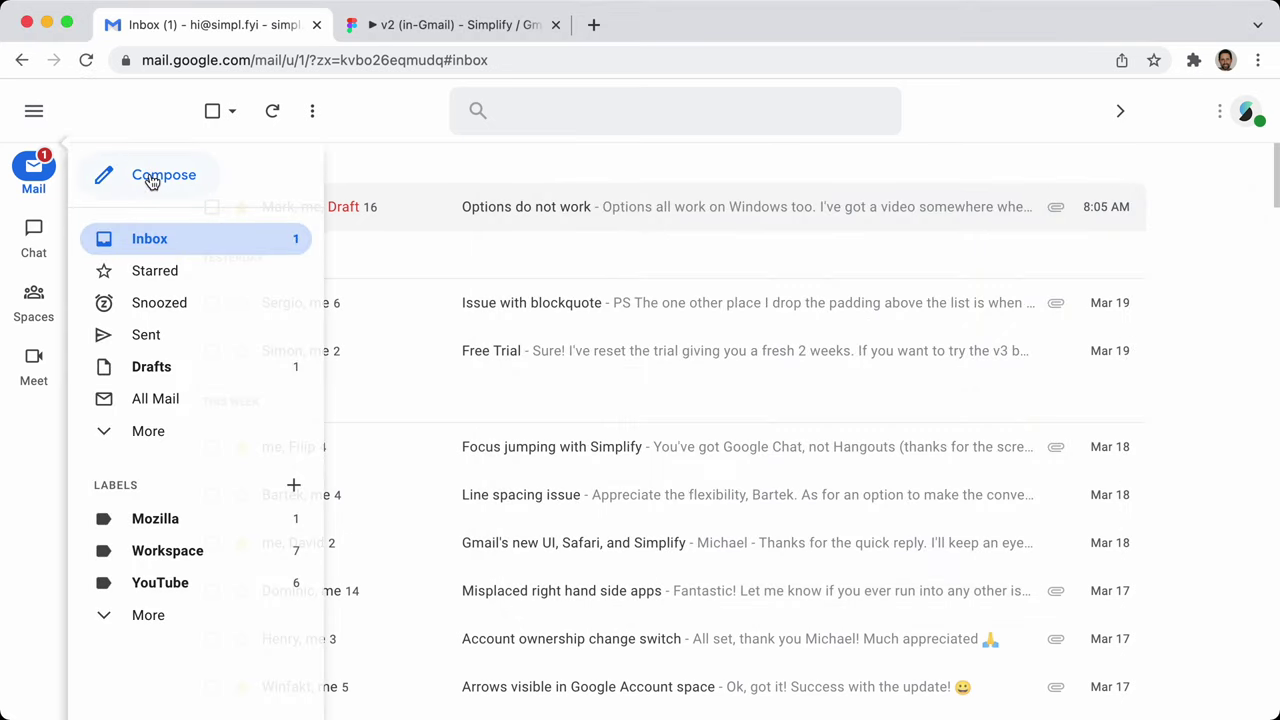
{"action": "left_click", "coordinate": [34, 111]}
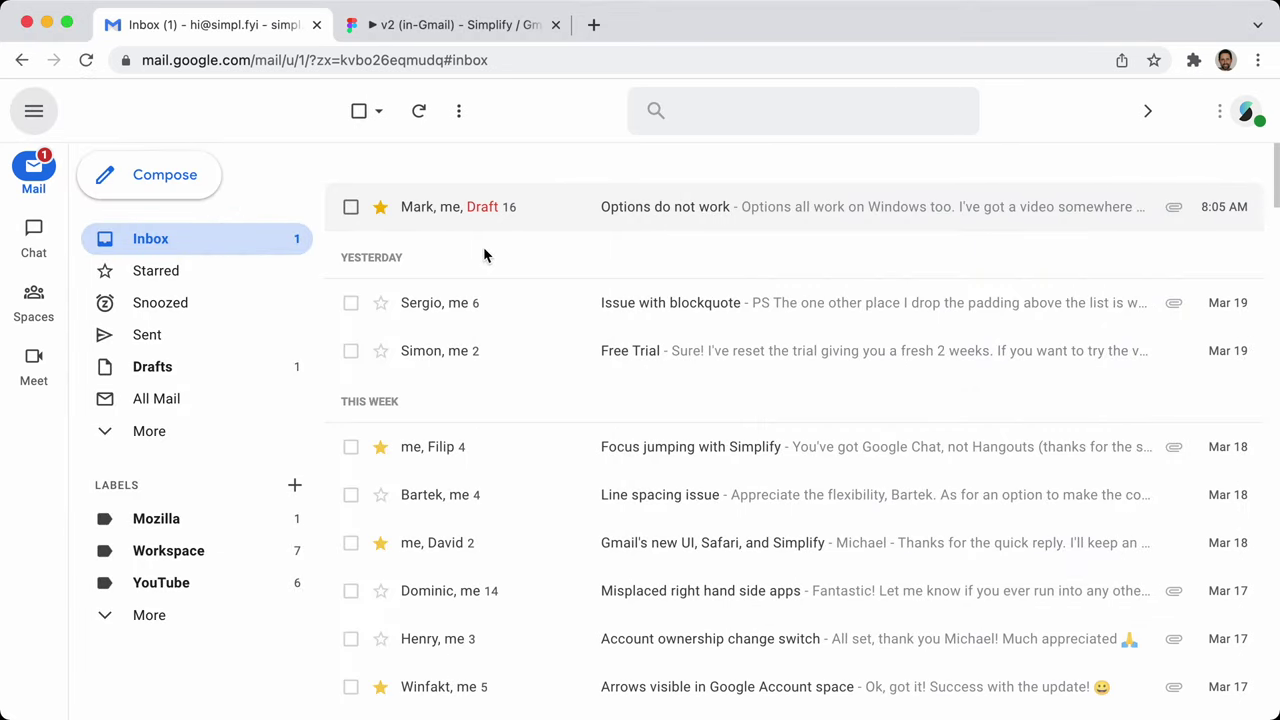
{"action": "left_click", "coordinate": [33, 118]}
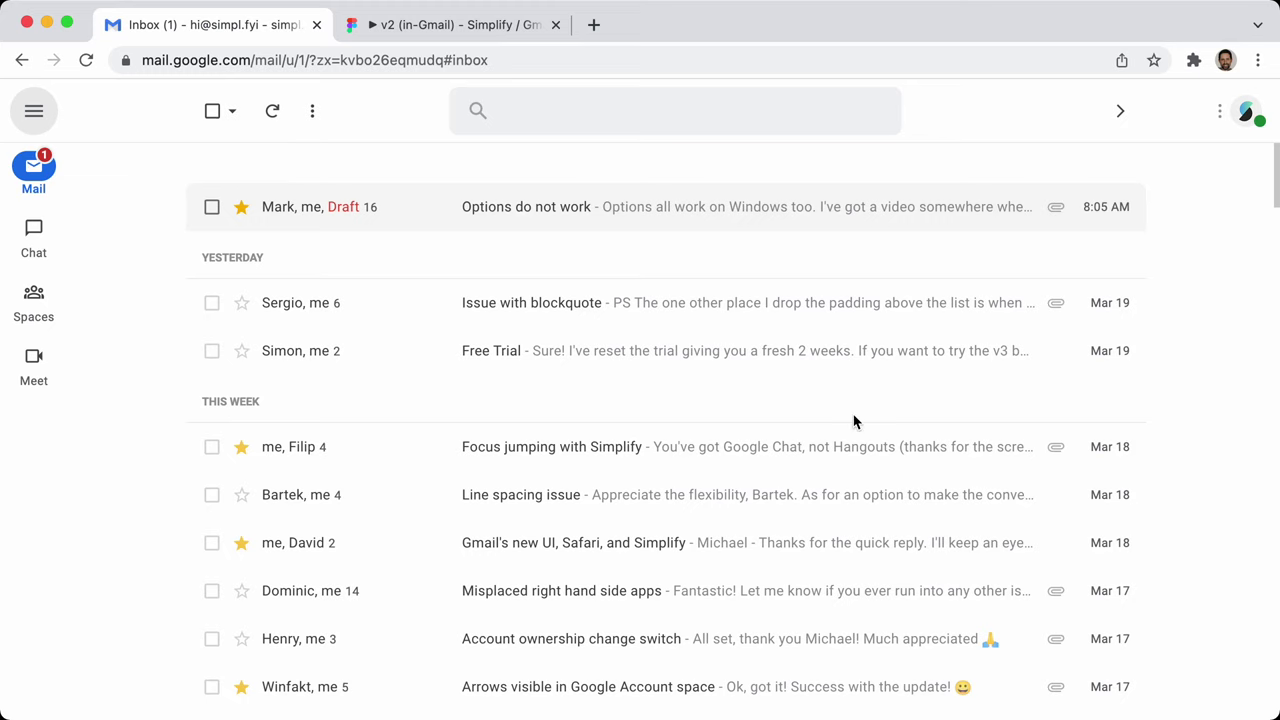
Turn off "Show Gmail's new app nav (Mail, Chat, Spaces, Meet)" in the Simplify options
{"action": "key", "text": "super+grave"}
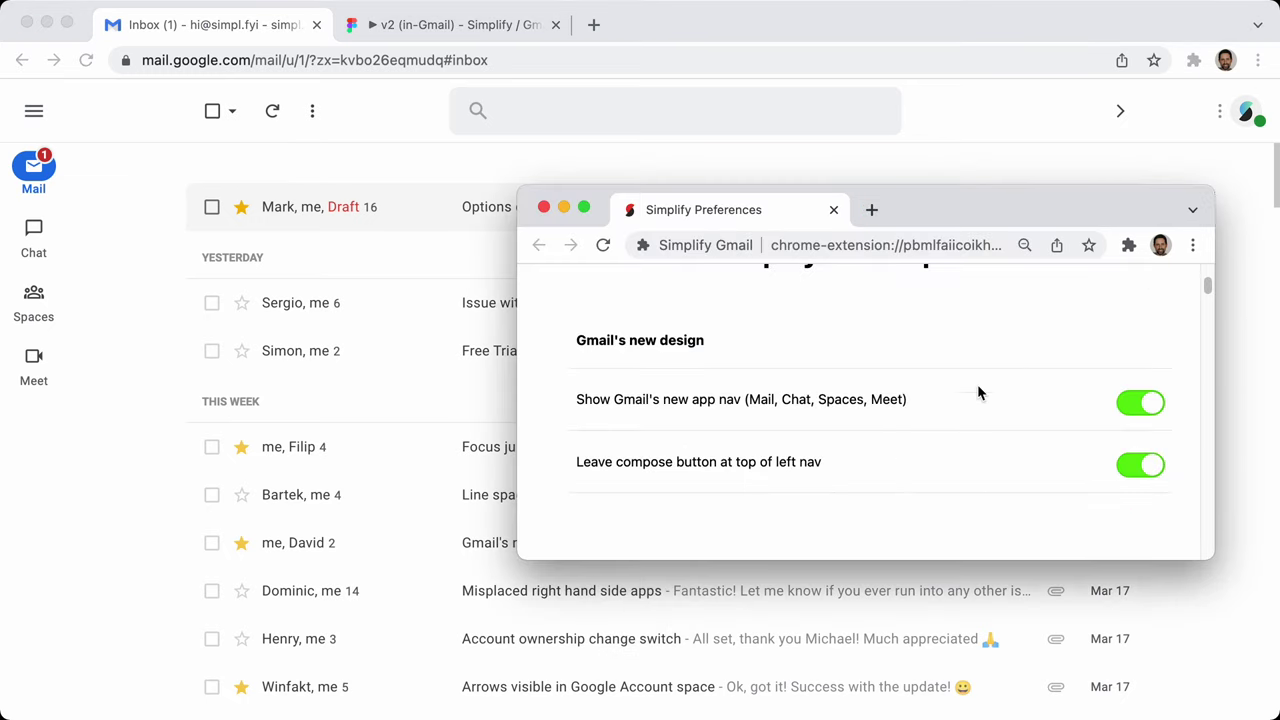
{"action": "left_click", "coordinate": [1148, 405]}
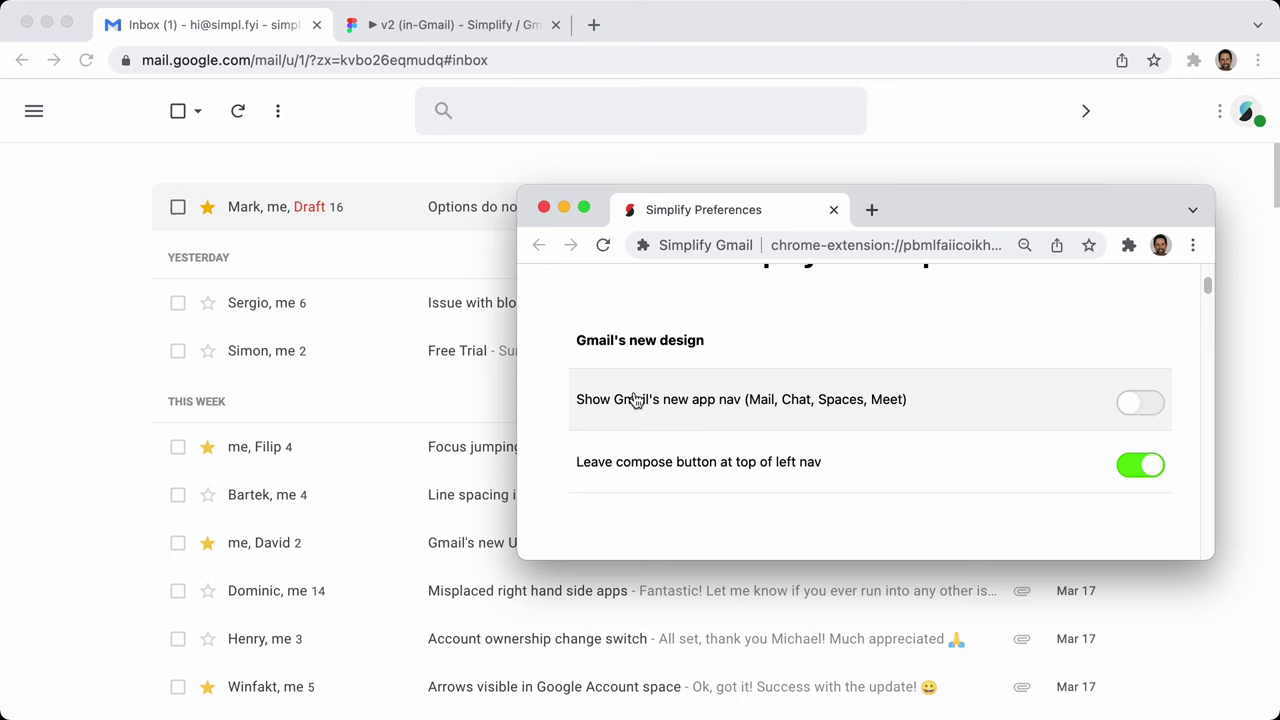
Show and hide the inbox's main menu, and open and close an empty new message
{"action": "left_click", "coordinate": [75, 307]}
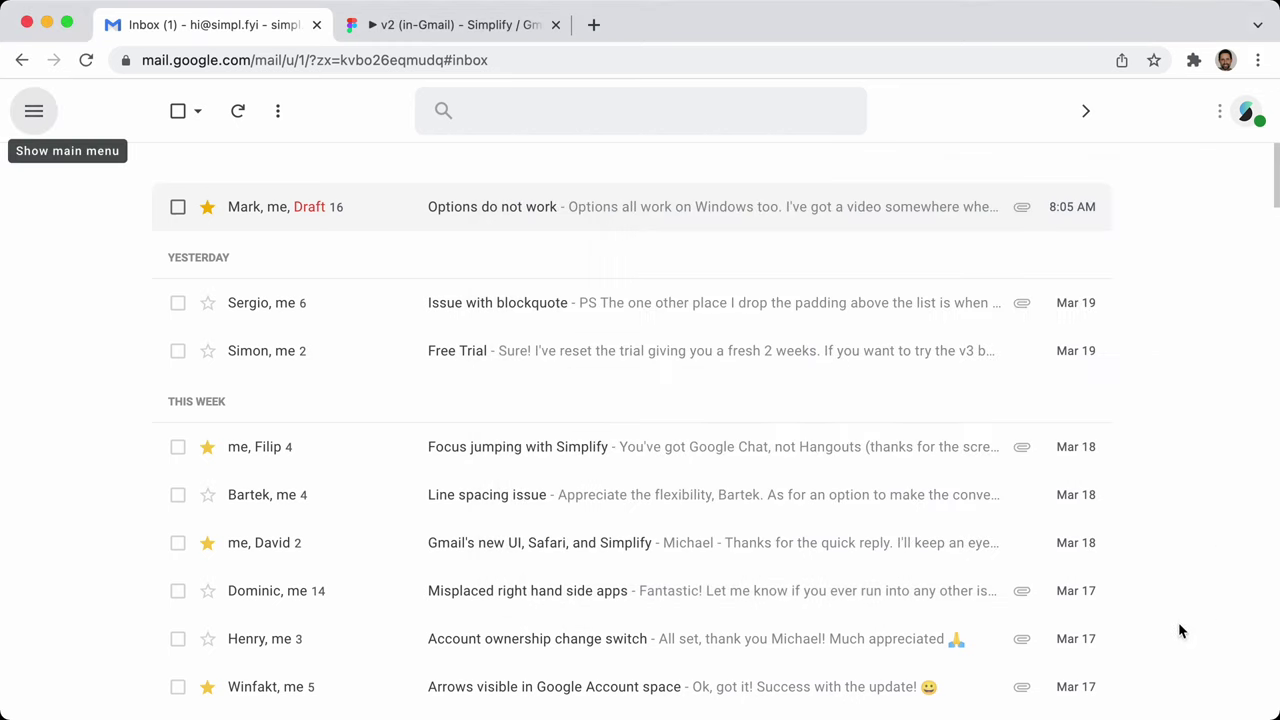
{"action": "left_click", "coordinate": [33, 111]}
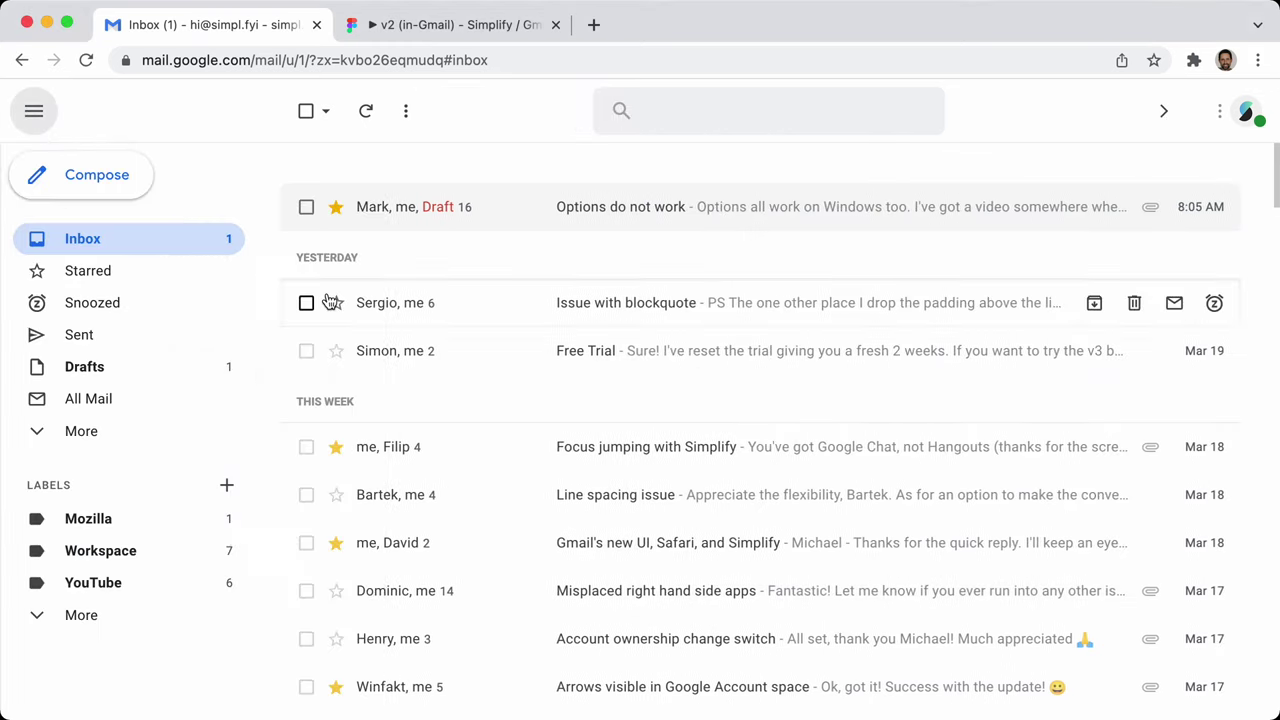
{"action": "left_click", "coordinate": [34, 124]}
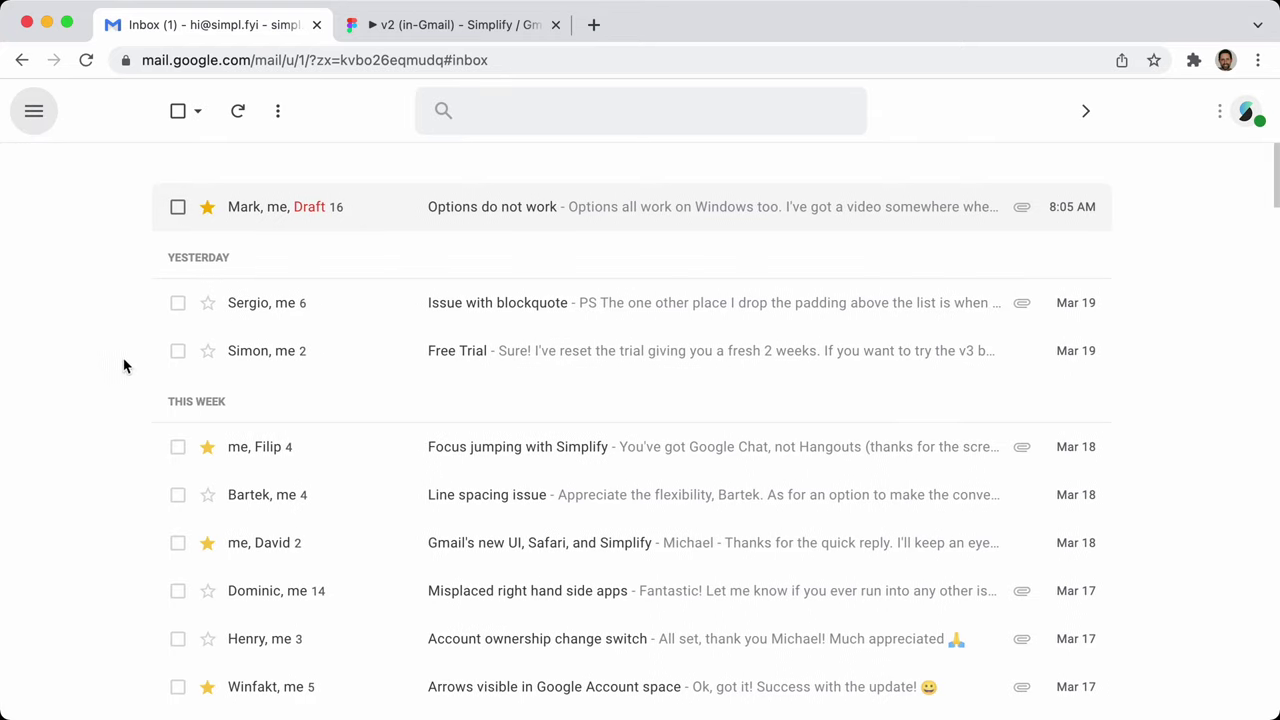
{"action": "key", "text": "c"}
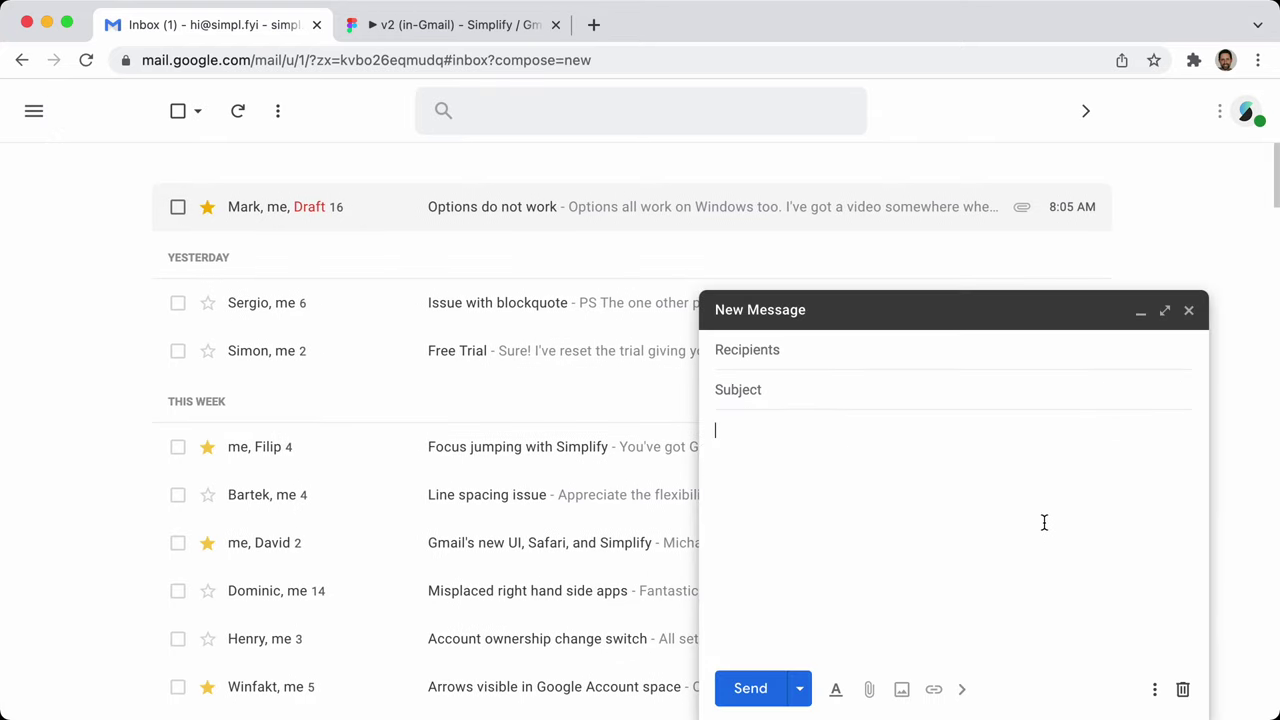
{"action": "left_click", "coordinate": [1189, 310]}
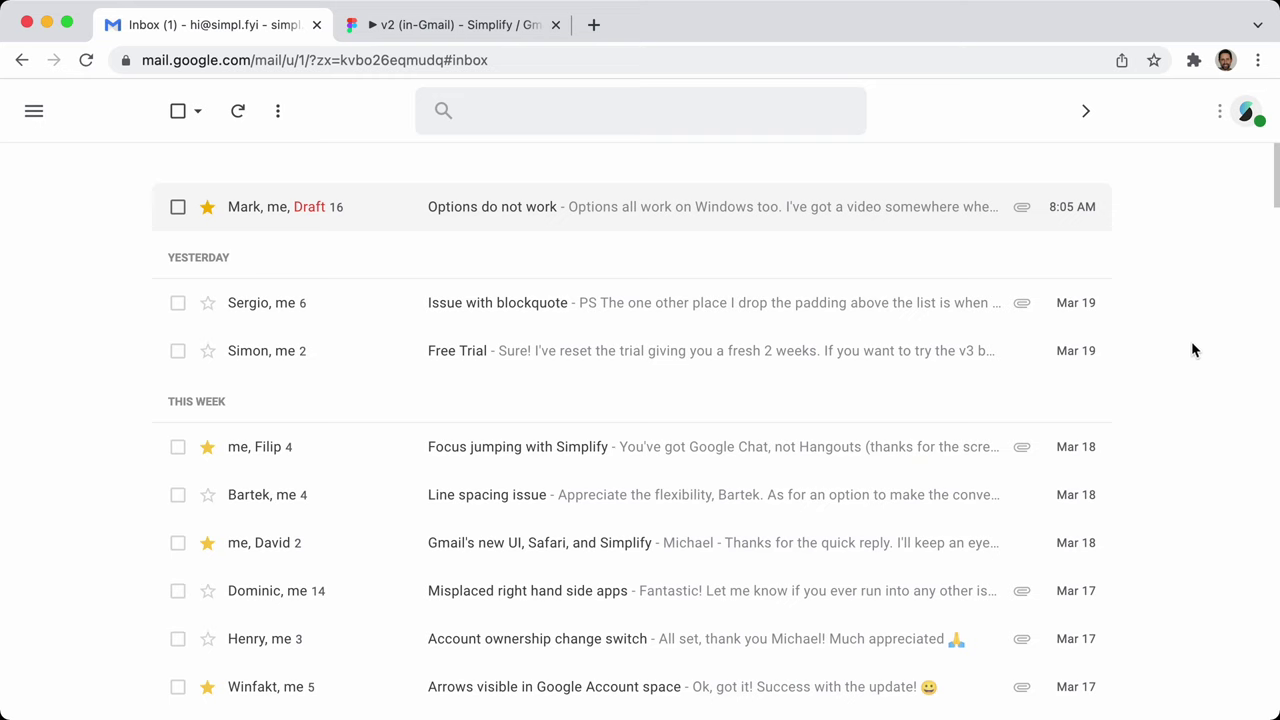
Turn off "Leave compose button at top of left nav" in the Simplify options and view the Message font section
{"action": "key", "text": "super+grave"}
{"action": "left_click", "coordinate": [1141, 463]}
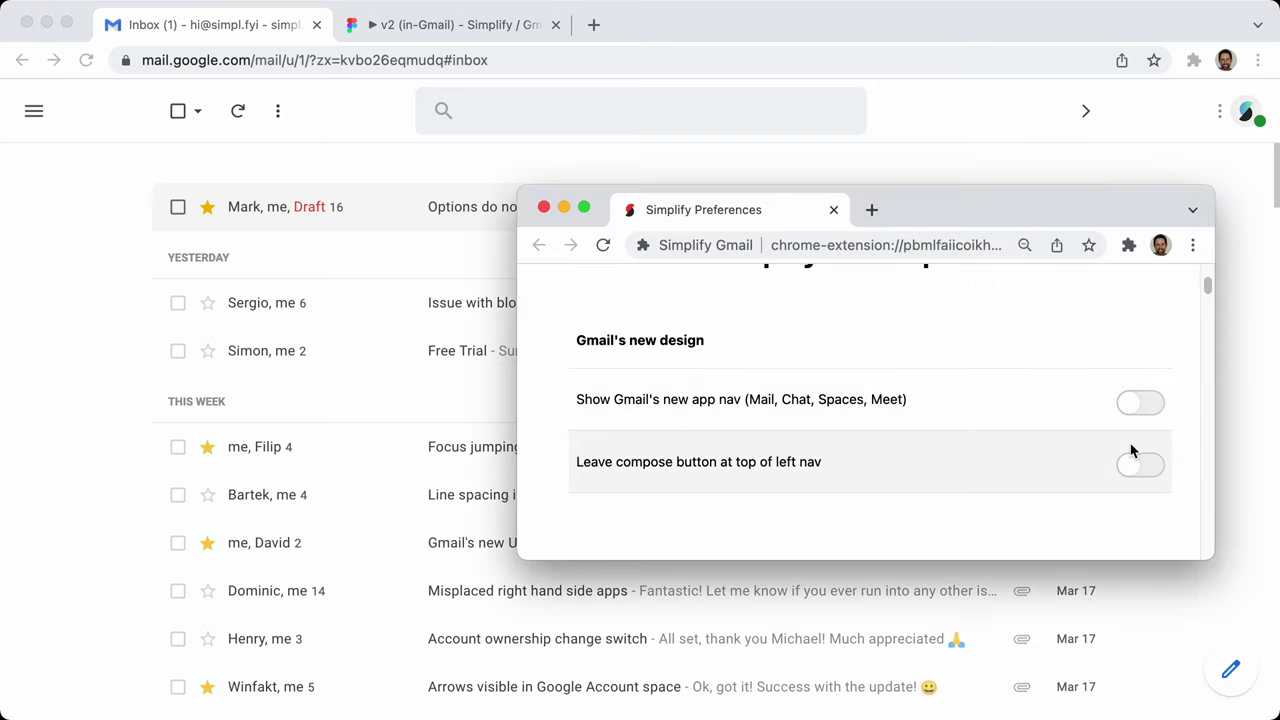
{"action": "scroll", "coordinate": [709, 400], "scroll_direction": "down", "scroll_amount": 3}
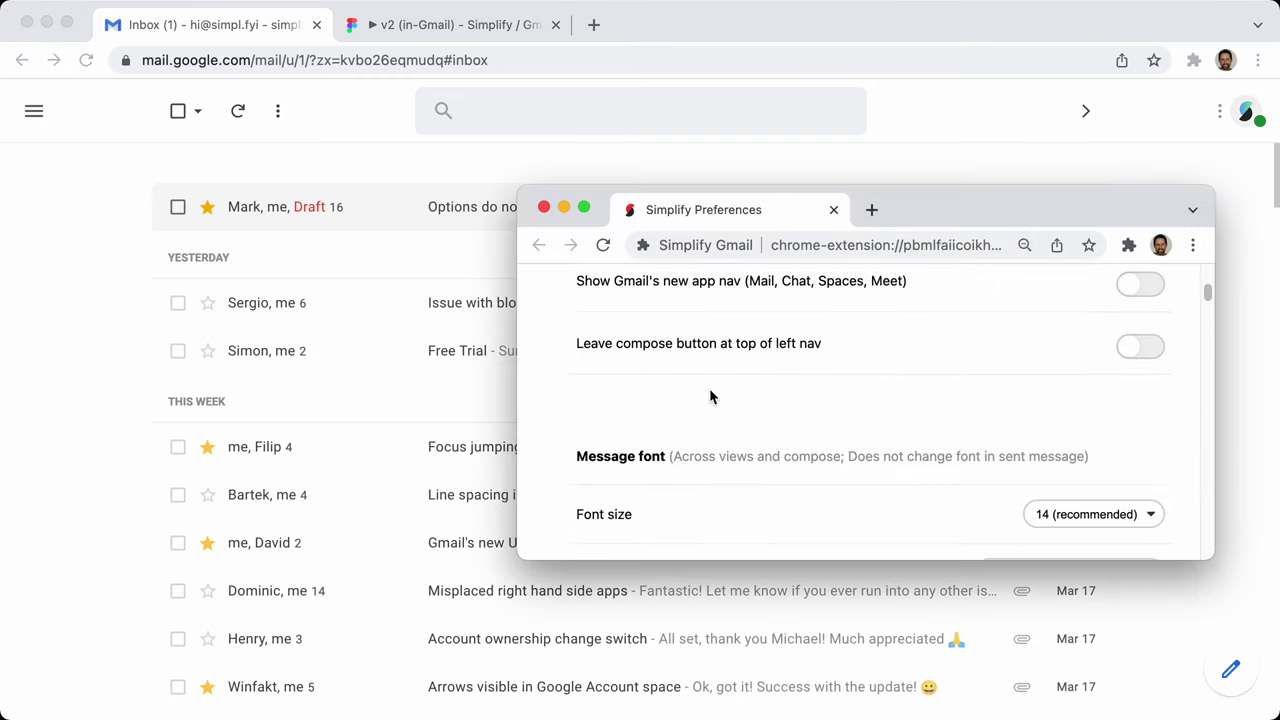
Read through the Message font settings in the Simplify options, highlighting the section's heading
{"action": "scroll", "coordinate": [710, 360], "scroll_direction": "down", "scroll_amount": 2}
{"action": "scroll", "coordinate": [921, 371], "scroll_direction": "down", "scroll_amount": 1}
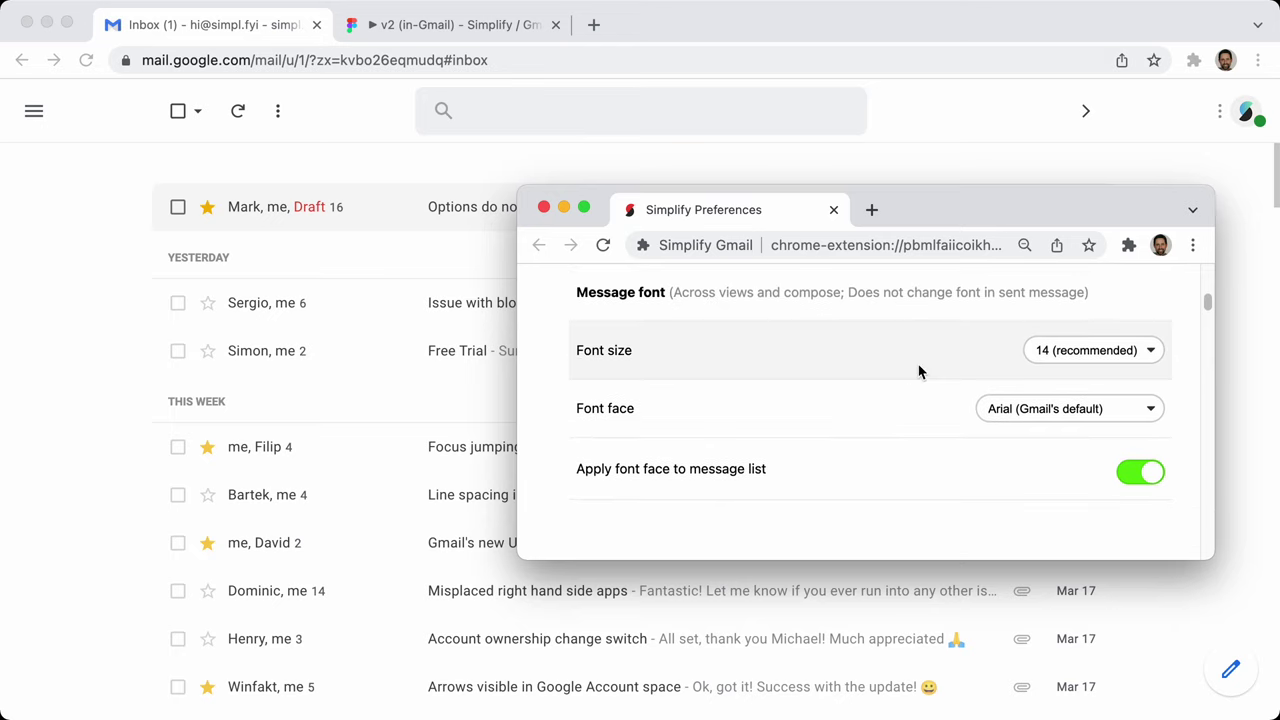
{"action": "scroll", "coordinate": [700, 345], "scroll_direction": "up", "scroll_amount": 1}
{"action": "left_click_drag", "start_coordinate": [577, 316], "coordinate": [663, 314]}
{"action": "left_click", "coordinate": [665, 318]}
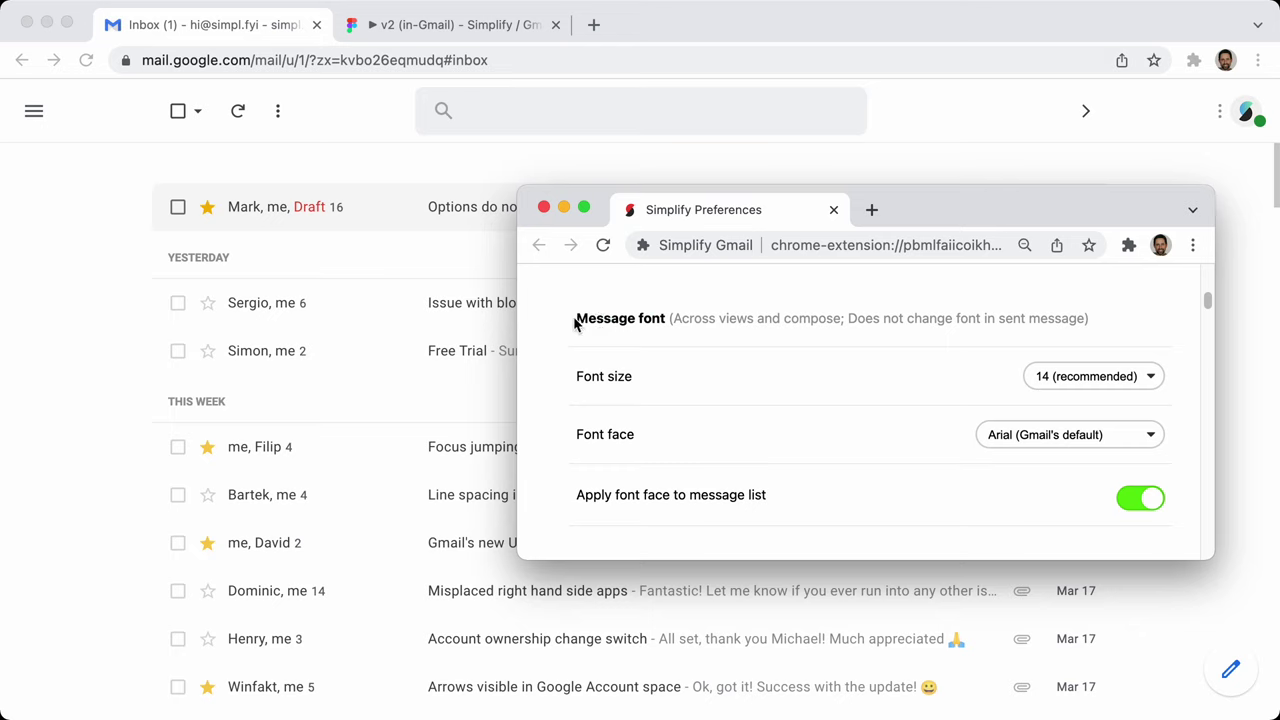
{"action": "left_click_drag", "start_coordinate": [577, 318], "coordinate": [670, 318]}
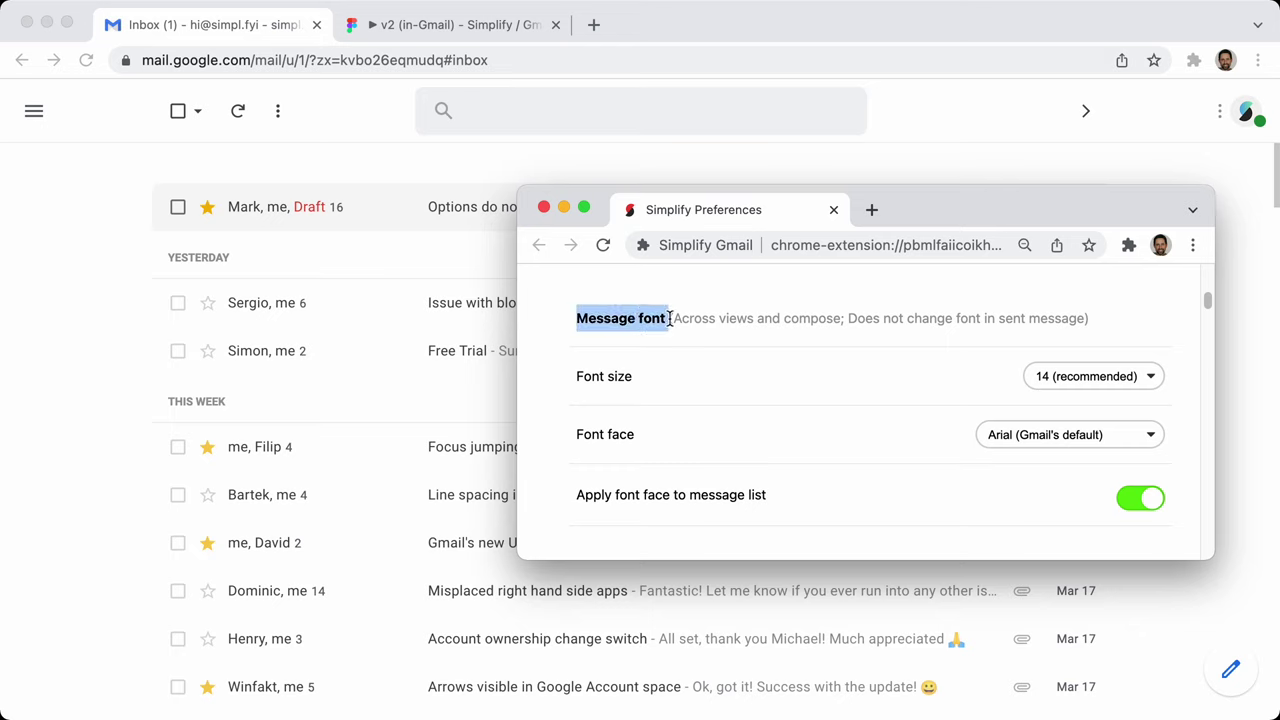
{"action": "left_click", "coordinate": [677, 320]}
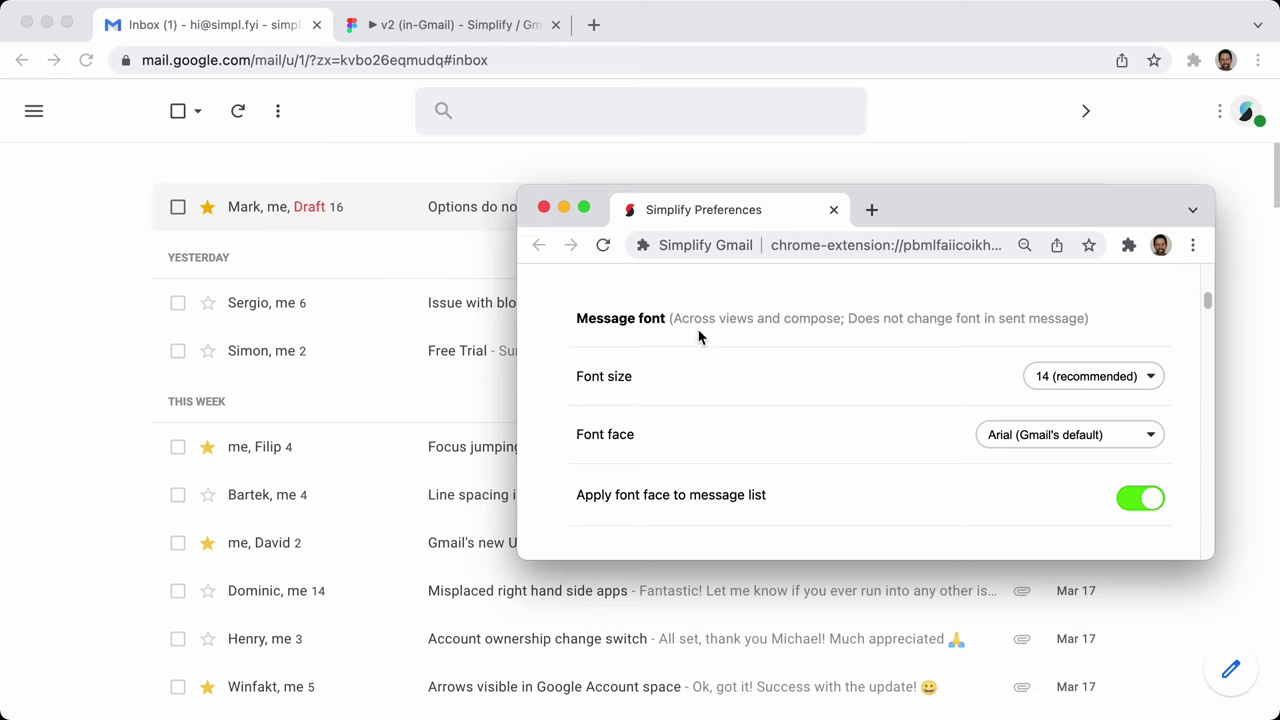
Return to the Gmail inbox, enlarge the page zoom in stages beyond 110%, and bring it back to 100%
{"action": "left_click", "coordinate": [74, 315]}
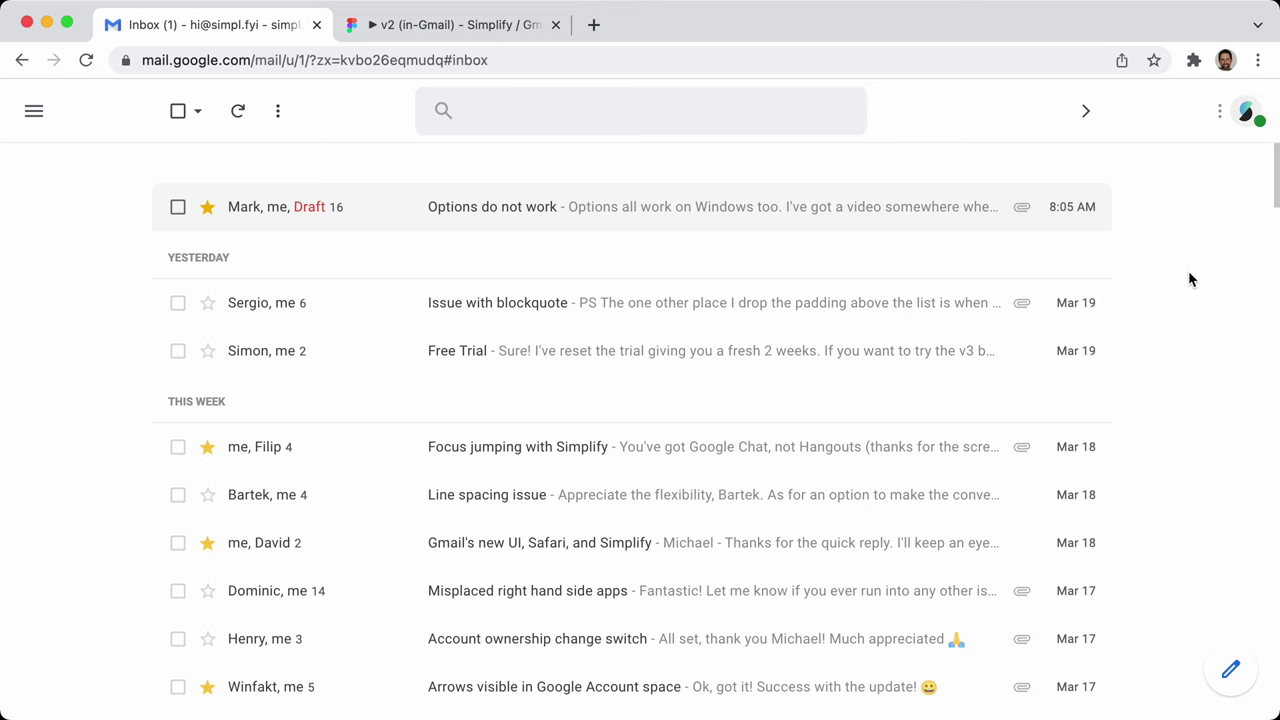
{"action": "key", "text": "super+equal"}
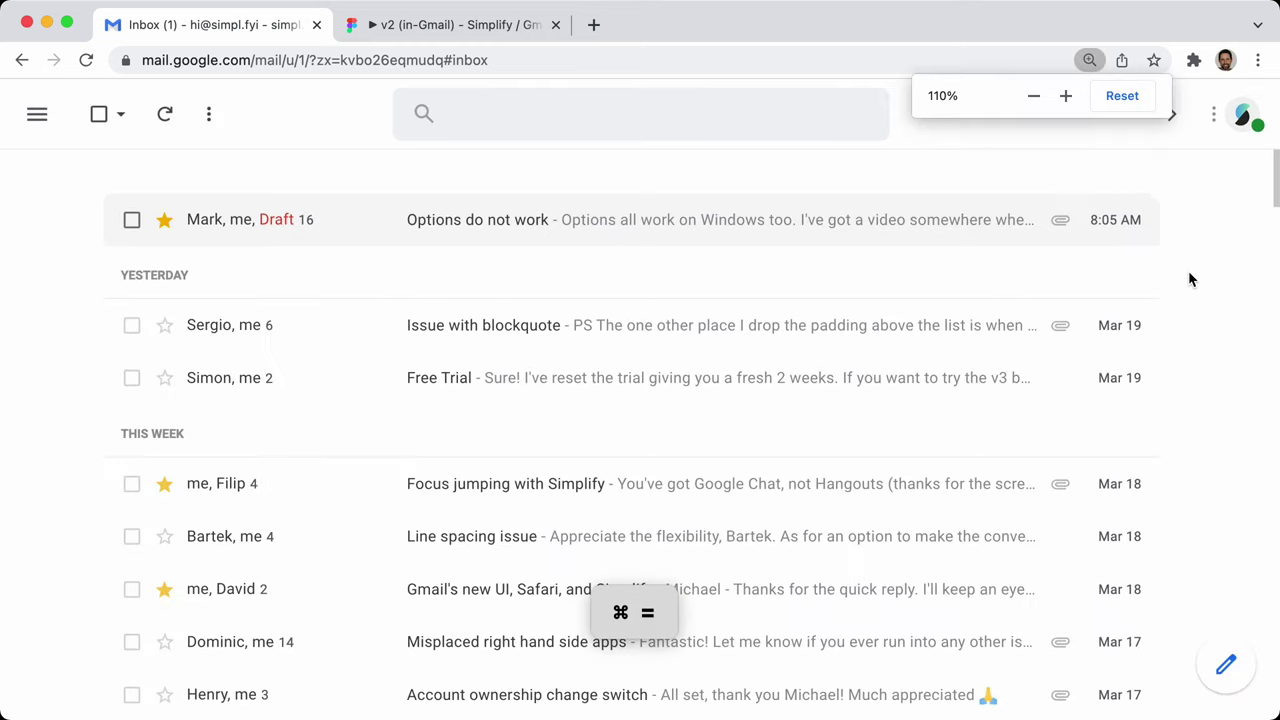
{"action": "key", "text": "super+equal"}
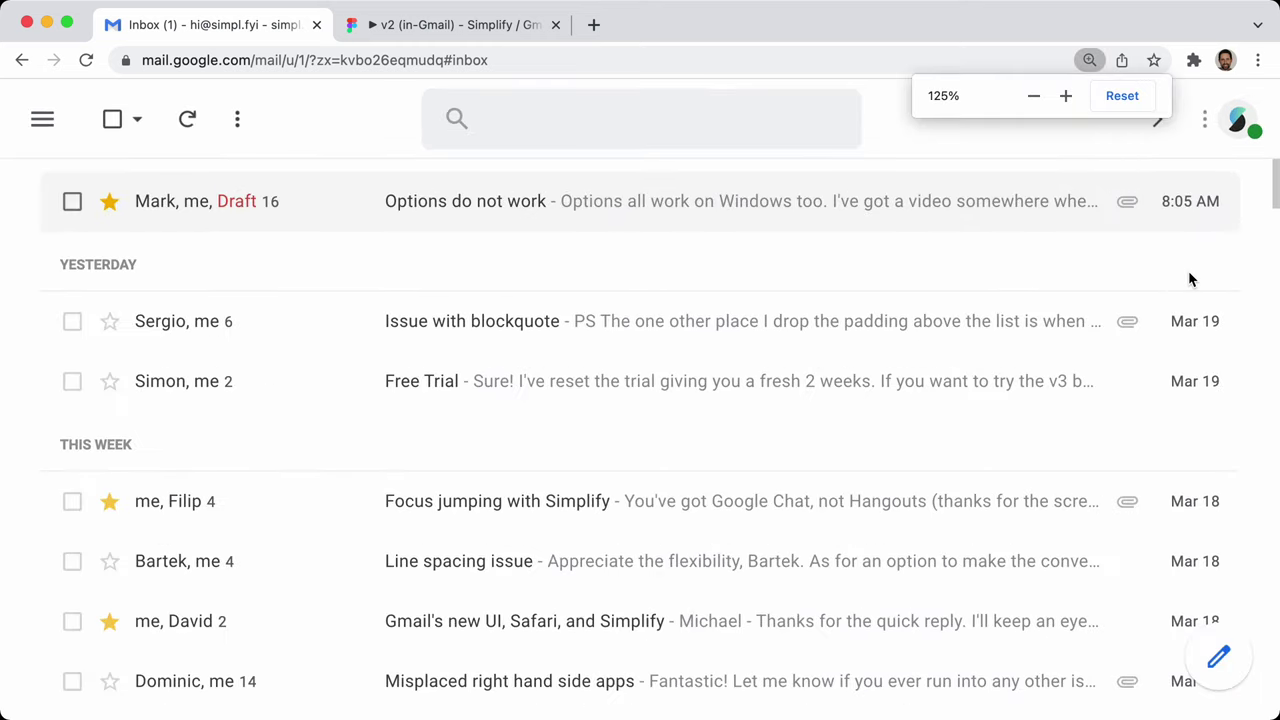
{"action": "key", "text": "super+equal"}
{"action": "key", "text": "super+minus"}
{"action": "key", "text": "super+minus"}
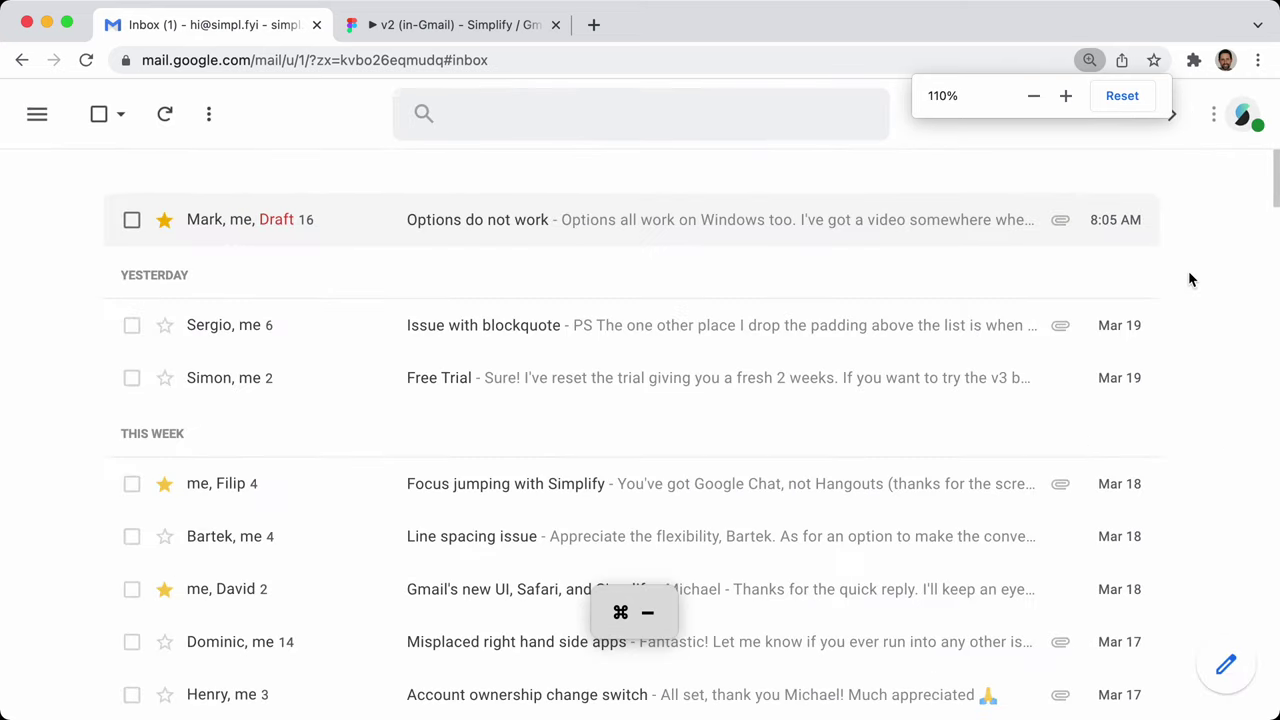
{"action": "key", "text": "super+minus"}
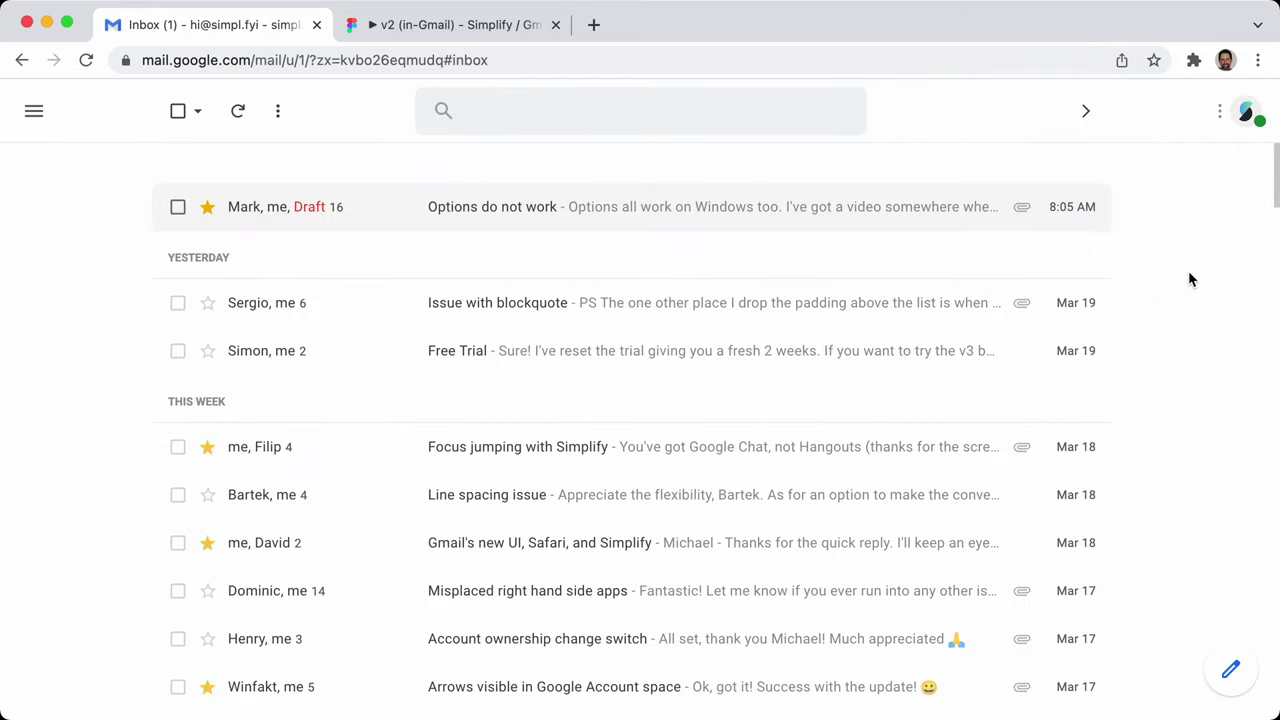
Raise the page zoom one level with the browser's built-in zoom controls and restore it to 100%
{"action": "left_click", "coordinate": [1259, 61]}
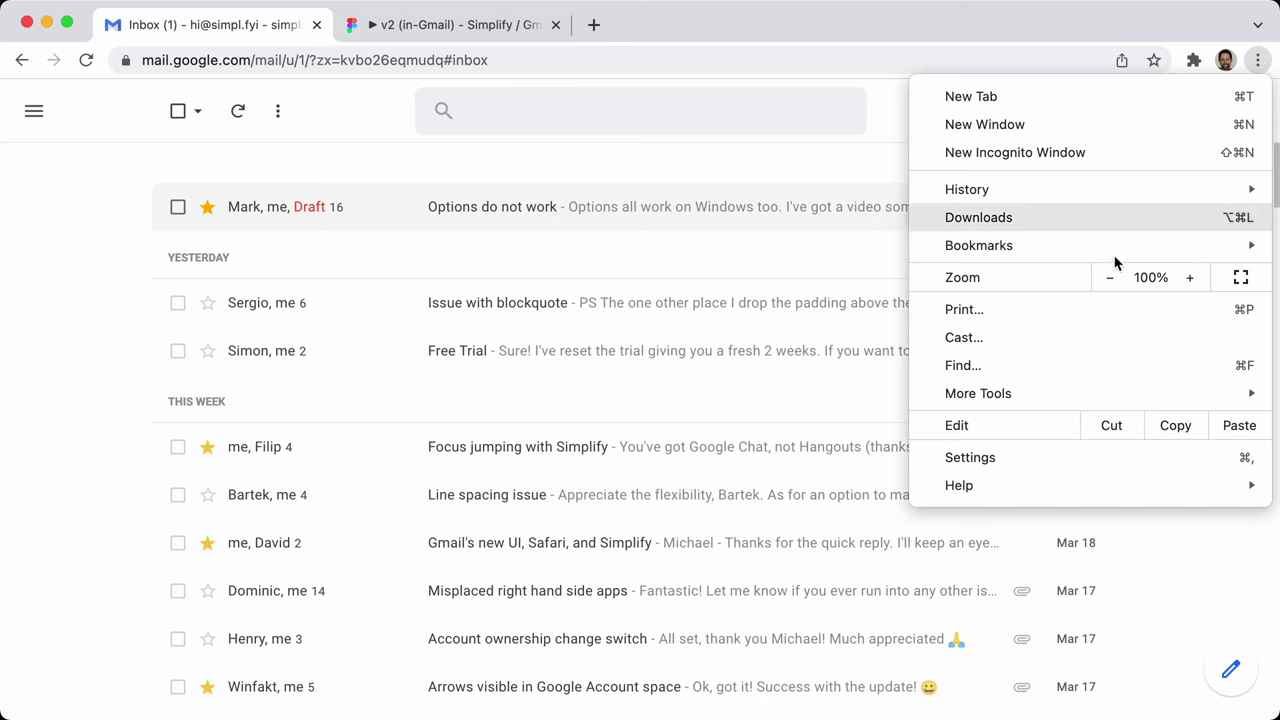
{"action": "left_click", "coordinate": [1190, 278]}
{"action": "left_click", "coordinate": [1112, 279]}
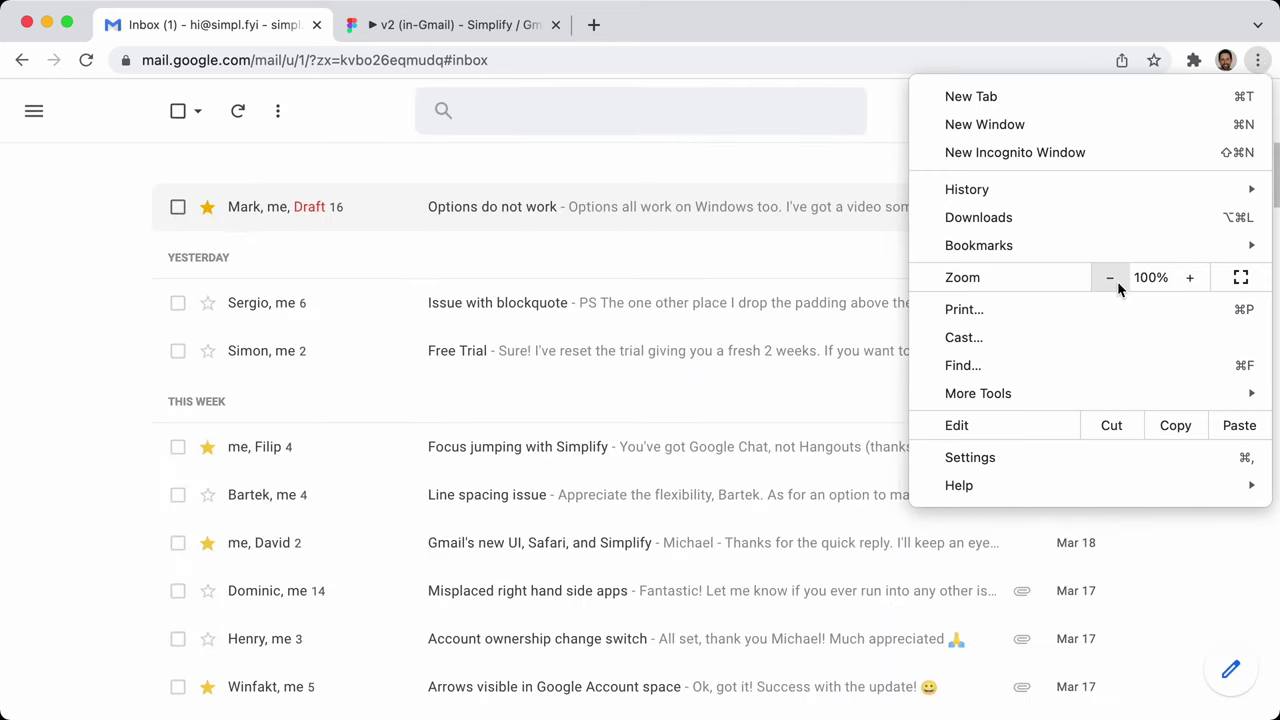
{"action": "left_click", "coordinate": [866, 158]}
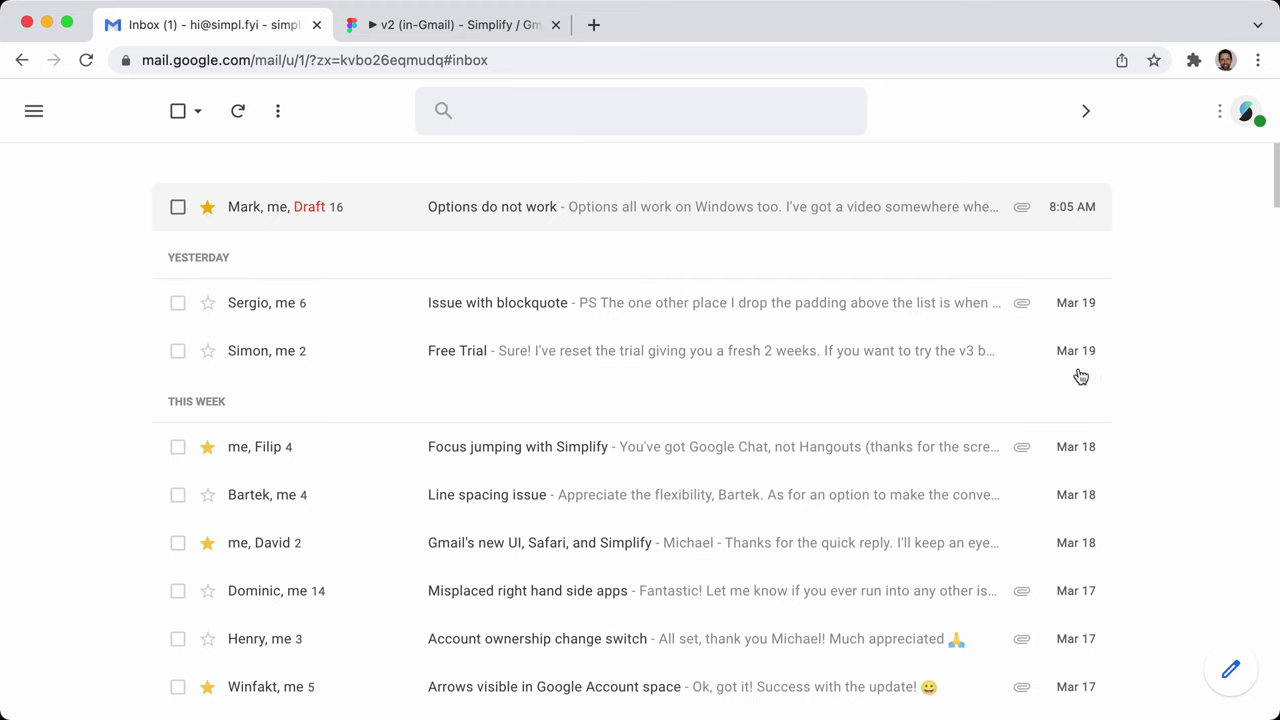
Reopen the Simplify options and switch the message font face to System font (recommended), then back to Arial (Gmail's default)
{"action": "key", "text": "super+comma"}
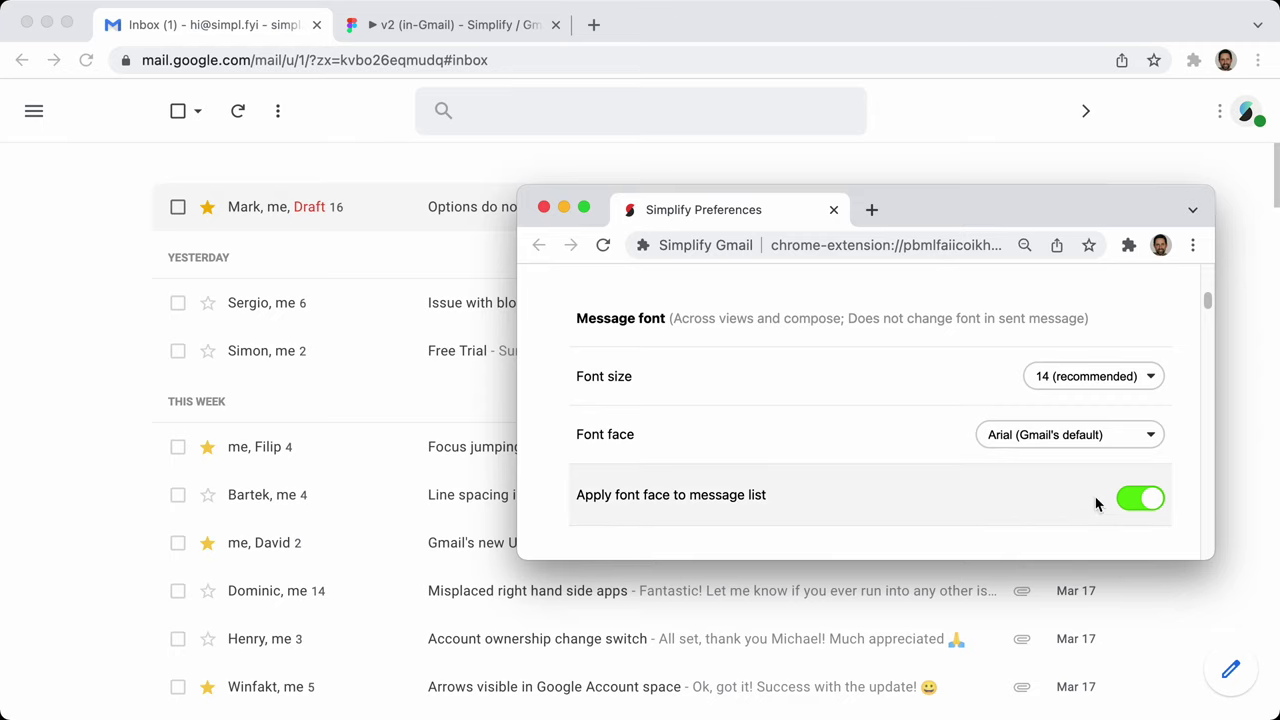
{"action": "left_click", "coordinate": [1065, 388]}
{"action": "left_click", "coordinate": [943, 386]}
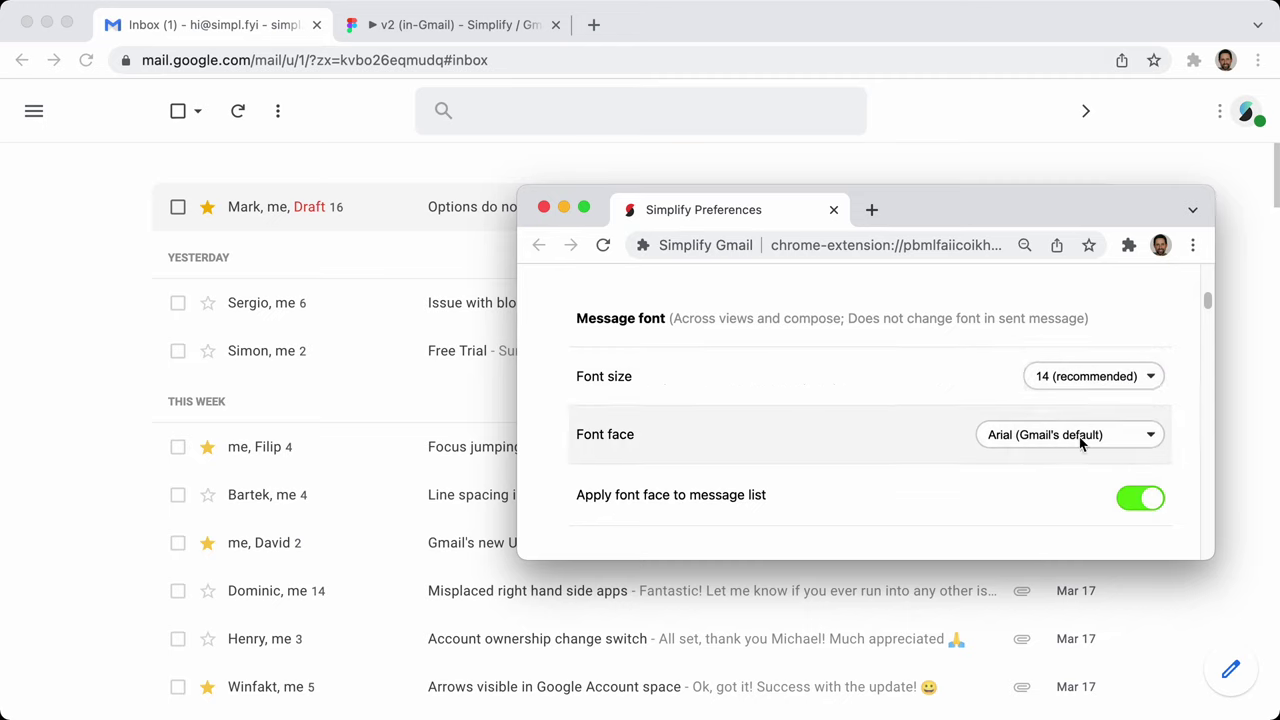
{"action": "left_click", "coordinate": [1026, 440]}
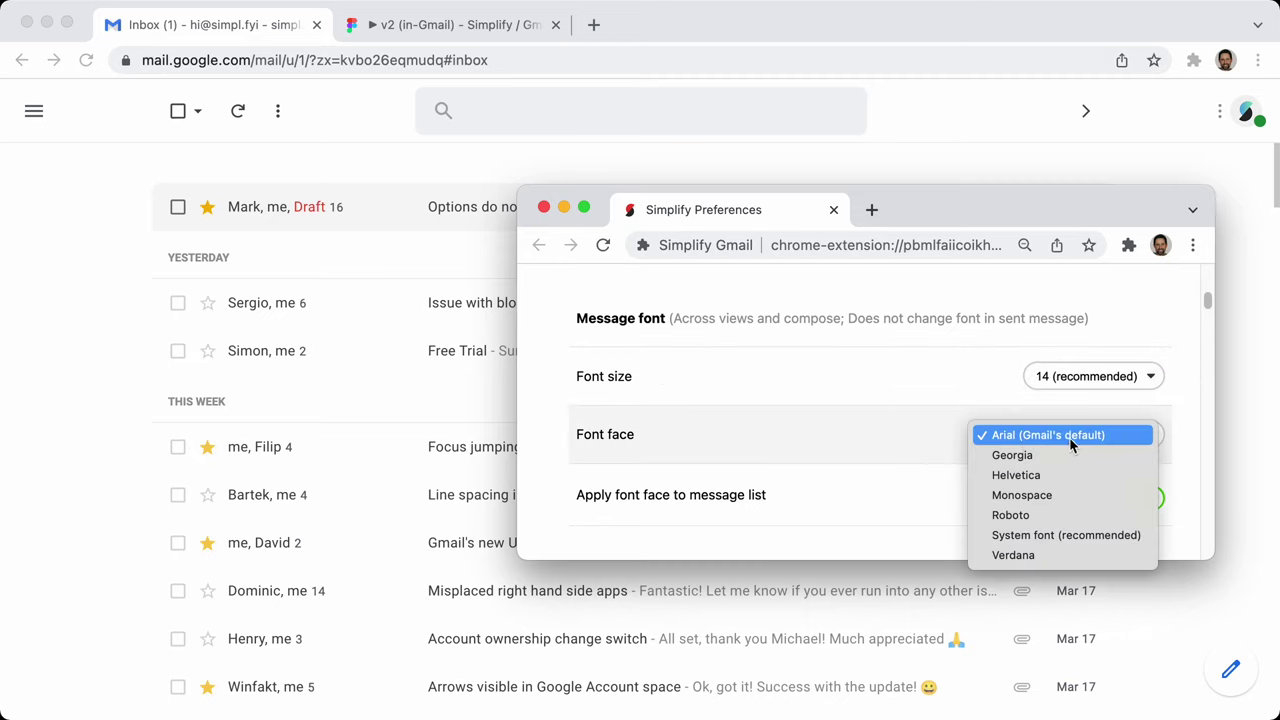
{"action": "left_click", "coordinate": [1066, 534]}
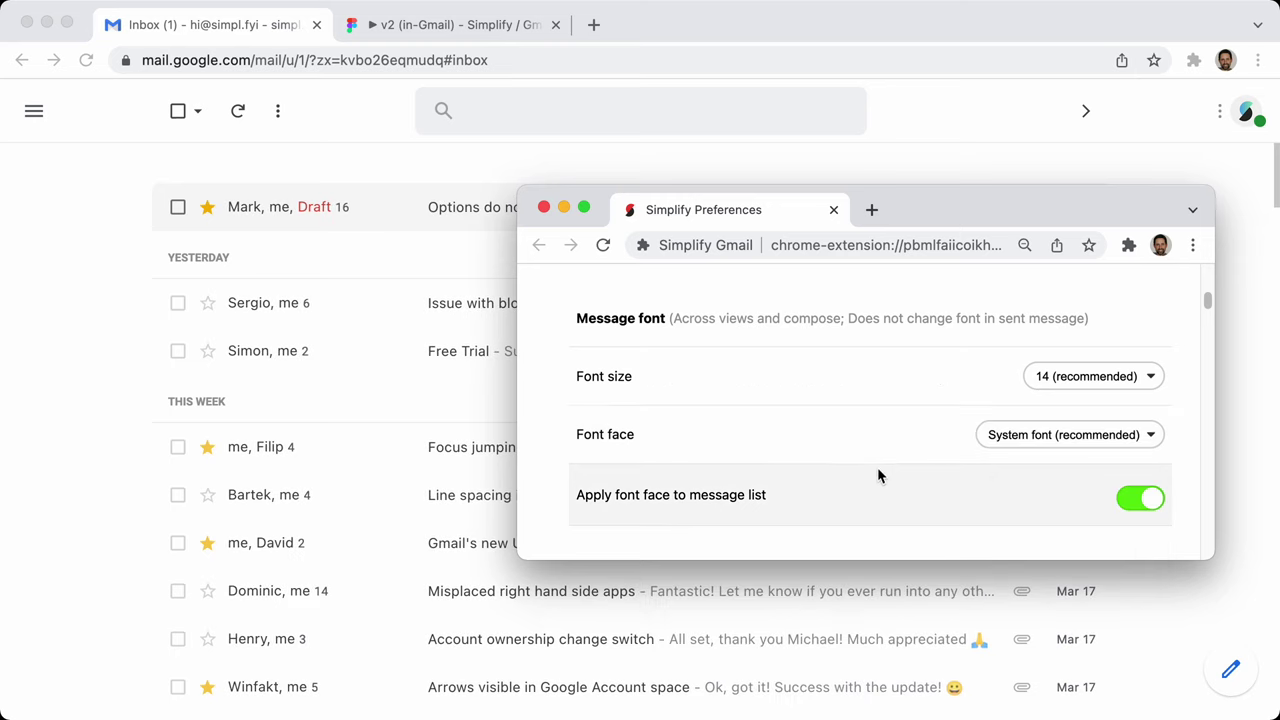
{"action": "left_click", "coordinate": [1010, 440]}
{"action": "left_click", "coordinate": [1022, 335]}
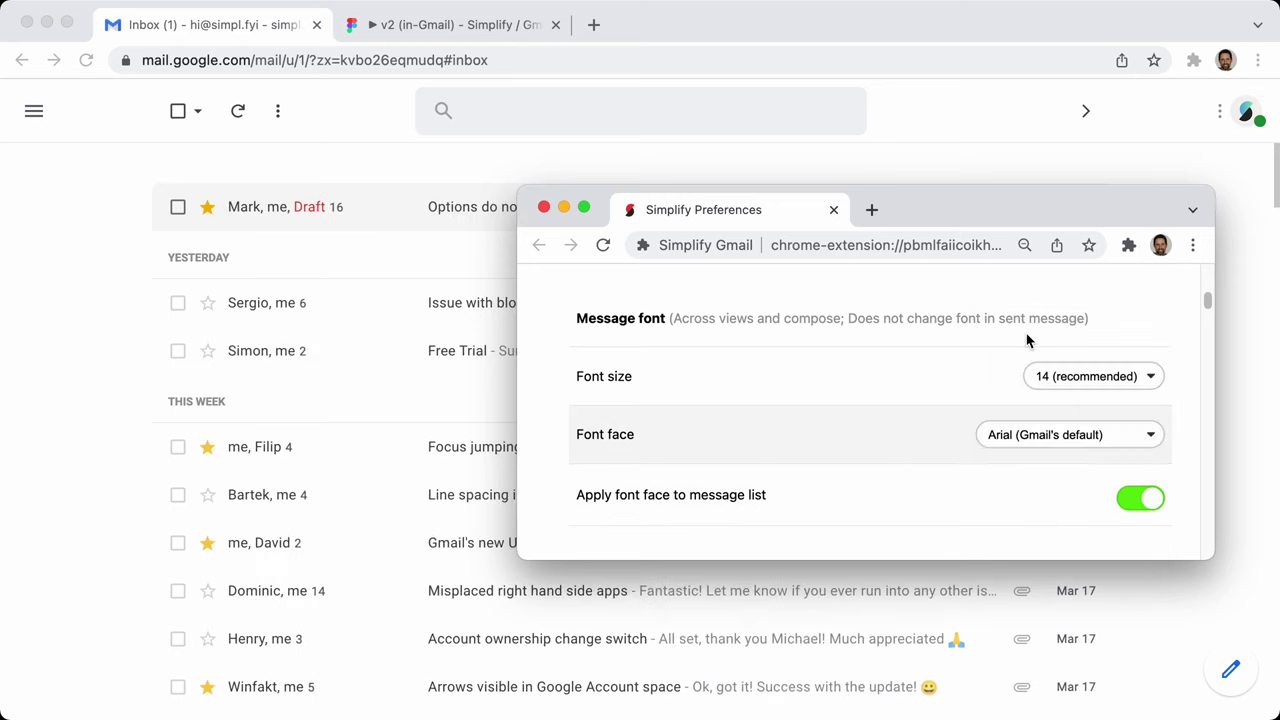
Set the message font face to System font (recommended) and then to Monospace
{"action": "left_click", "coordinate": [1042, 440]}
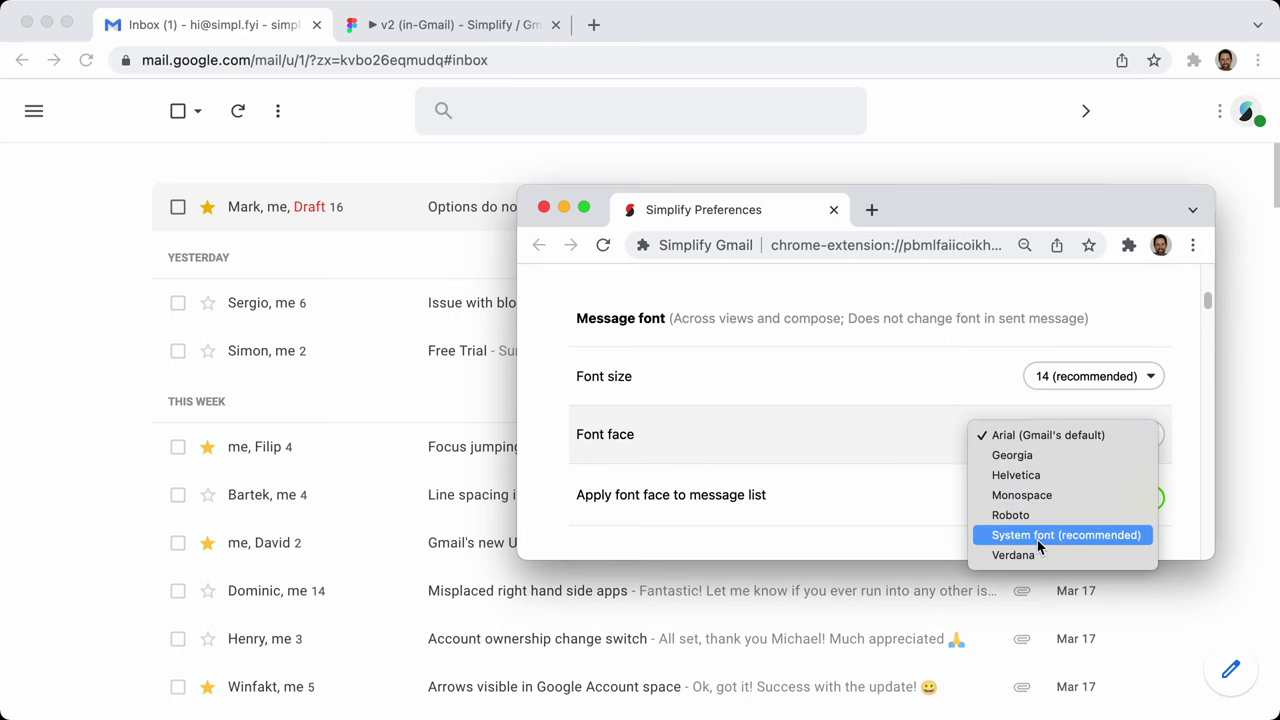
{"action": "left_click", "coordinate": [1039, 536]}
{"action": "left_click", "coordinate": [1055, 437]}
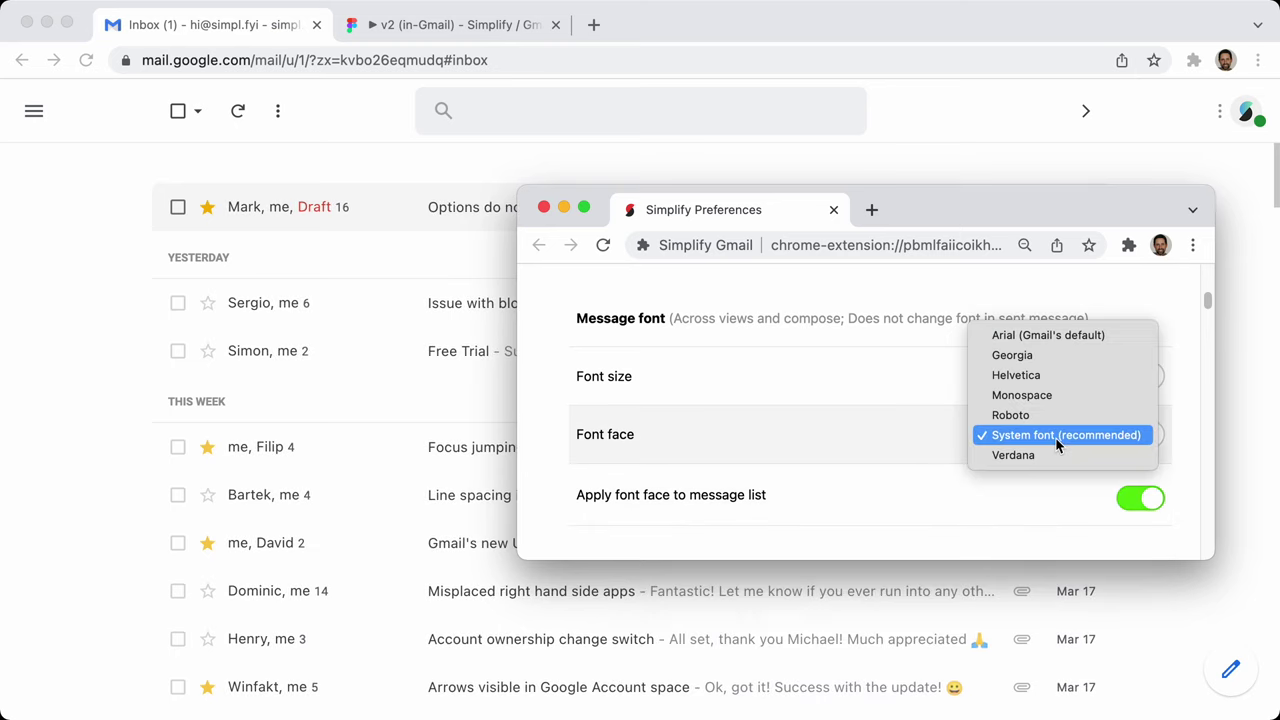
{"action": "left_click", "coordinate": [1036, 400]}
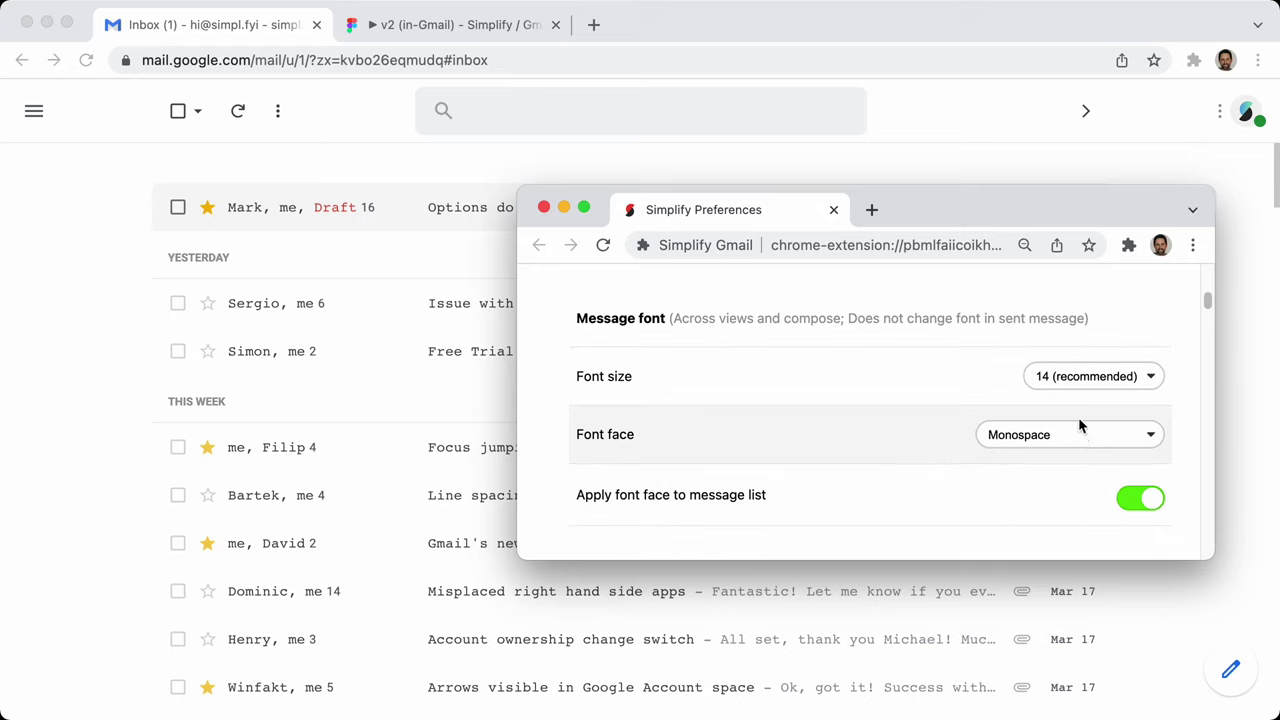
Try a message font size of 20 and return it to 14 (recommended)
{"action": "left_click", "coordinate": [1080, 377]}
{"action": "left_click", "coordinate": [1072, 497]}
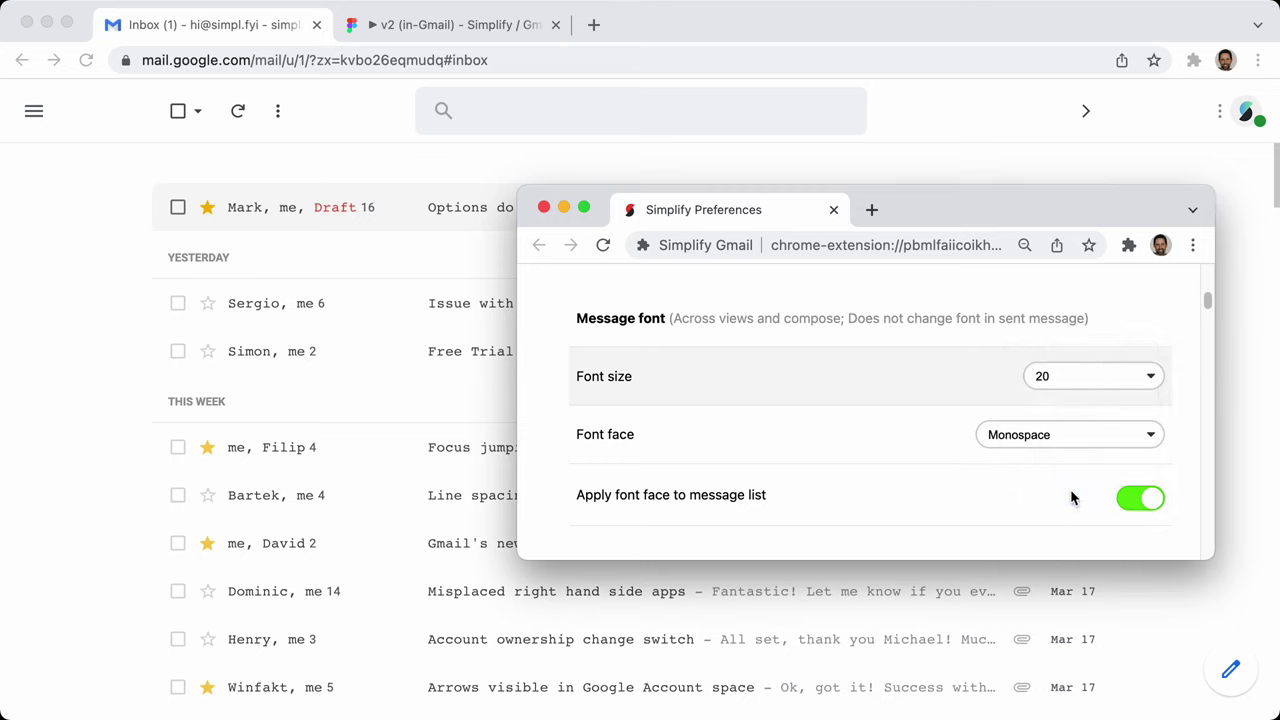
{"action": "left_click", "coordinate": [1080, 386]}
{"action": "left_click", "coordinate": [1067, 262]}
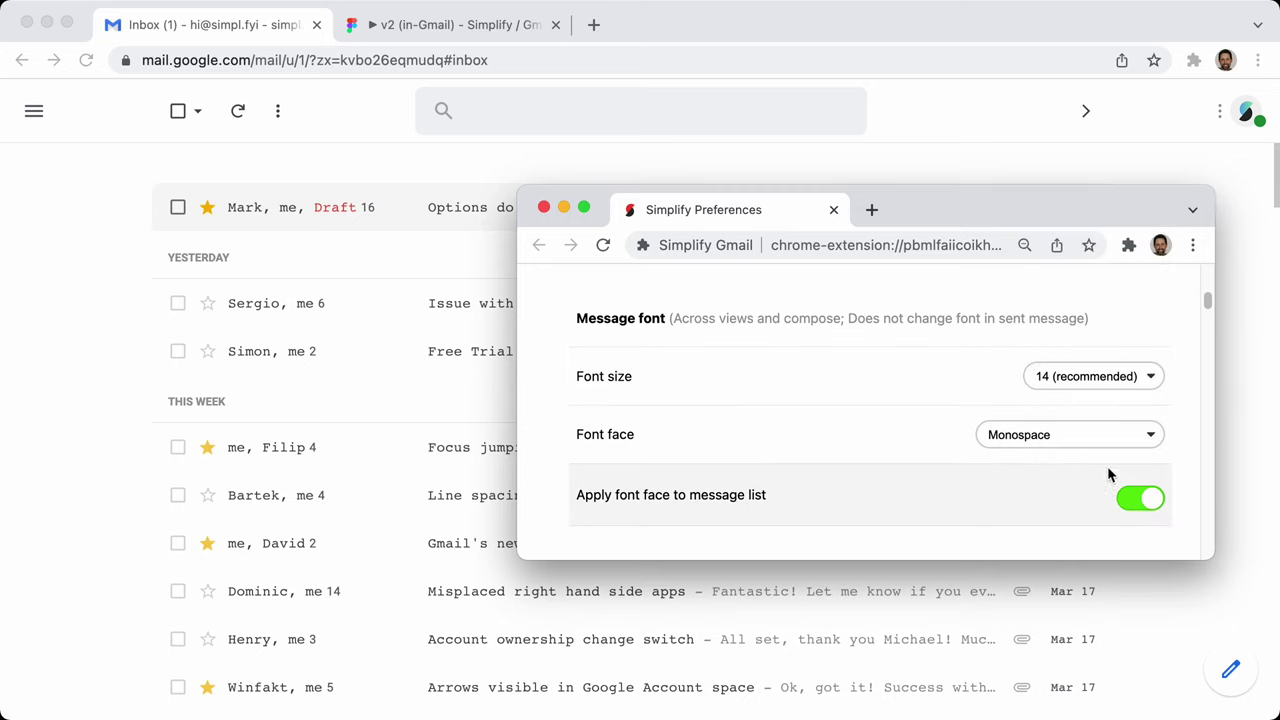
Start a new message in Gmail and fill its body with lorem ipsum placeholder text by expanding "lorem/"
{"action": "left_click", "coordinate": [1242, 530]}
{"action": "left_click", "coordinate": [1240, 680]}
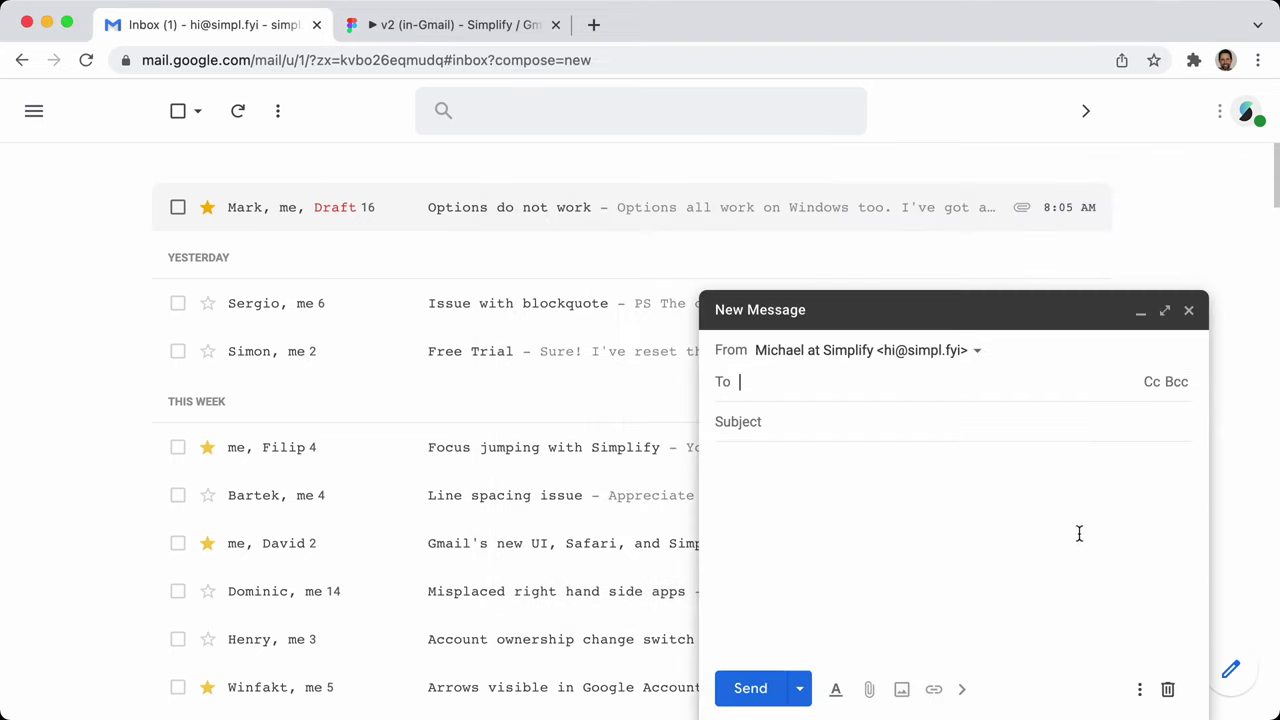
{"action": "type", "text": "loruem"}
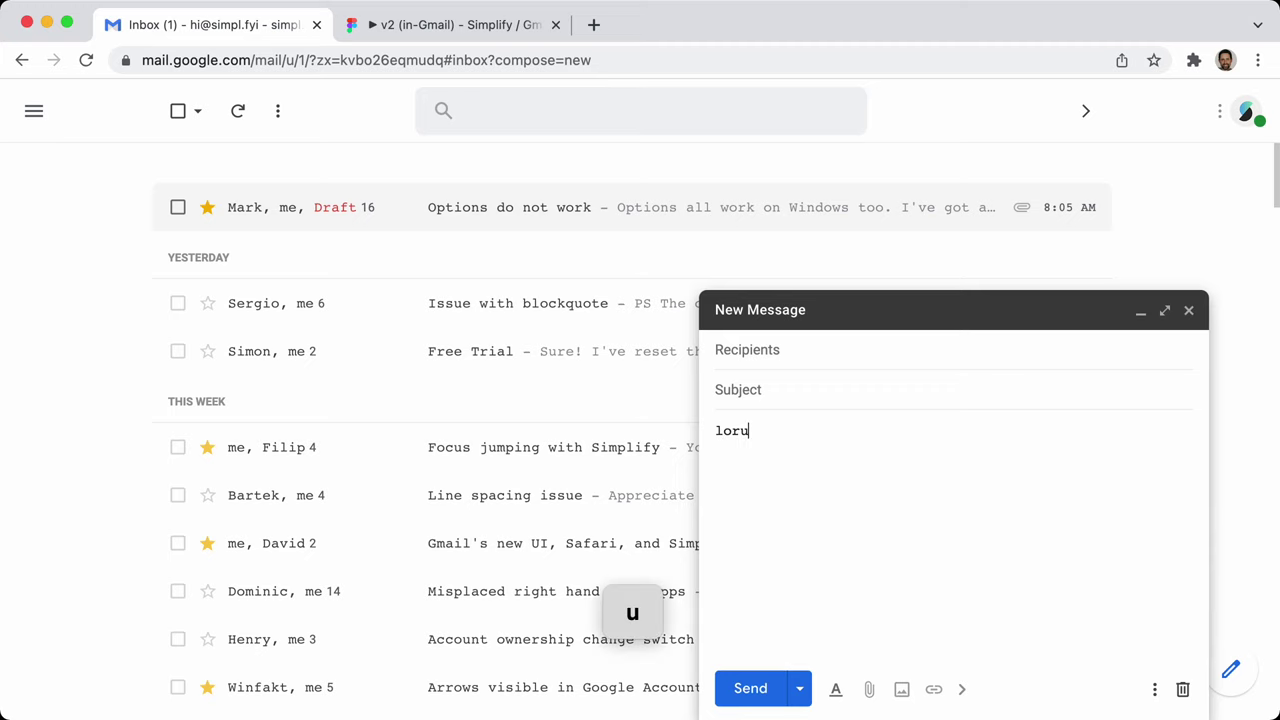
{"action": "key", "text": "BackSpace"}
{"action": "key", "text": "BackSpace"}
{"action": "key", "text": "BackSpace"}
{"action": "type", "text": "em/"}
{"action": "key", "text": "Return"}
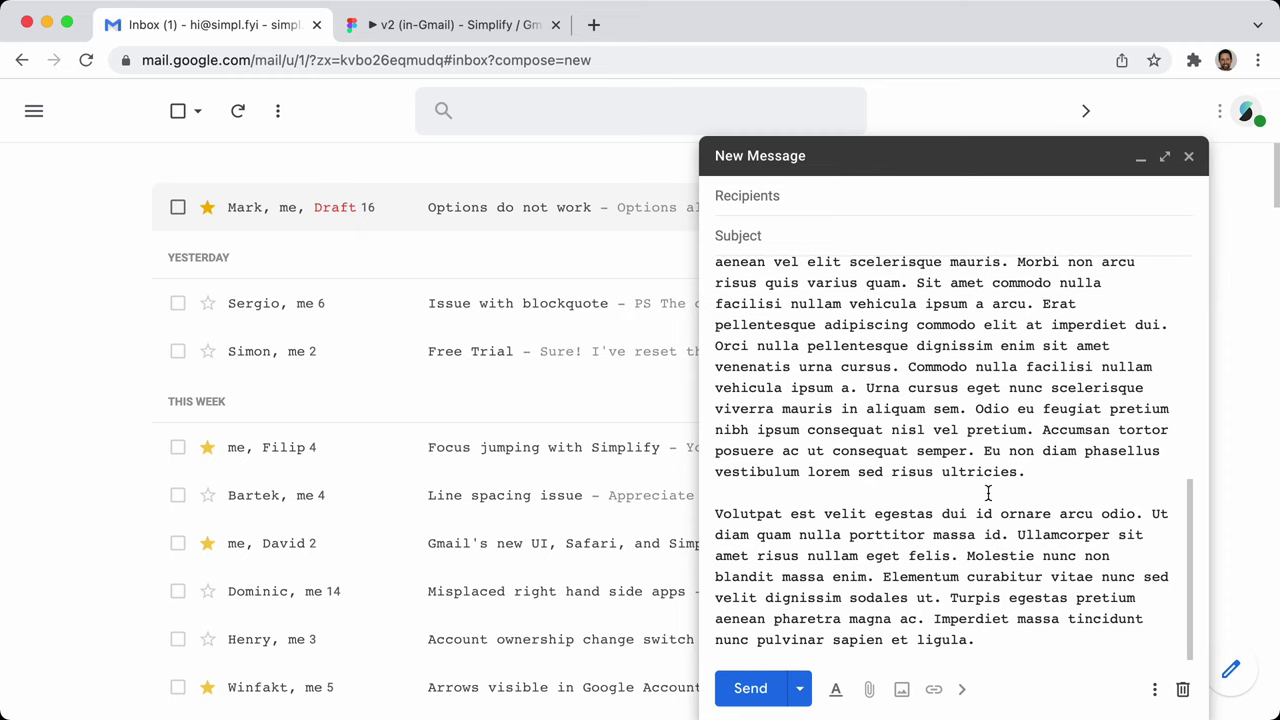
{"action": "scroll", "coordinate": [988, 492], "scroll_direction": "up", "scroll_amount": 10}
Reopen the Simplify options, move their window off the draft, and set the font size to 17, then to 19
{"action": "key", "text": "super+comma"}
{"action": "left_click_drag", "start_coordinate": [1028, 219], "coordinate": [657, 145]}
{"action": "left_click", "coordinate": [686, 308]}
{"action": "left_click", "coordinate": [686, 368]}
{"action": "left_click", "coordinate": [695, 308]}
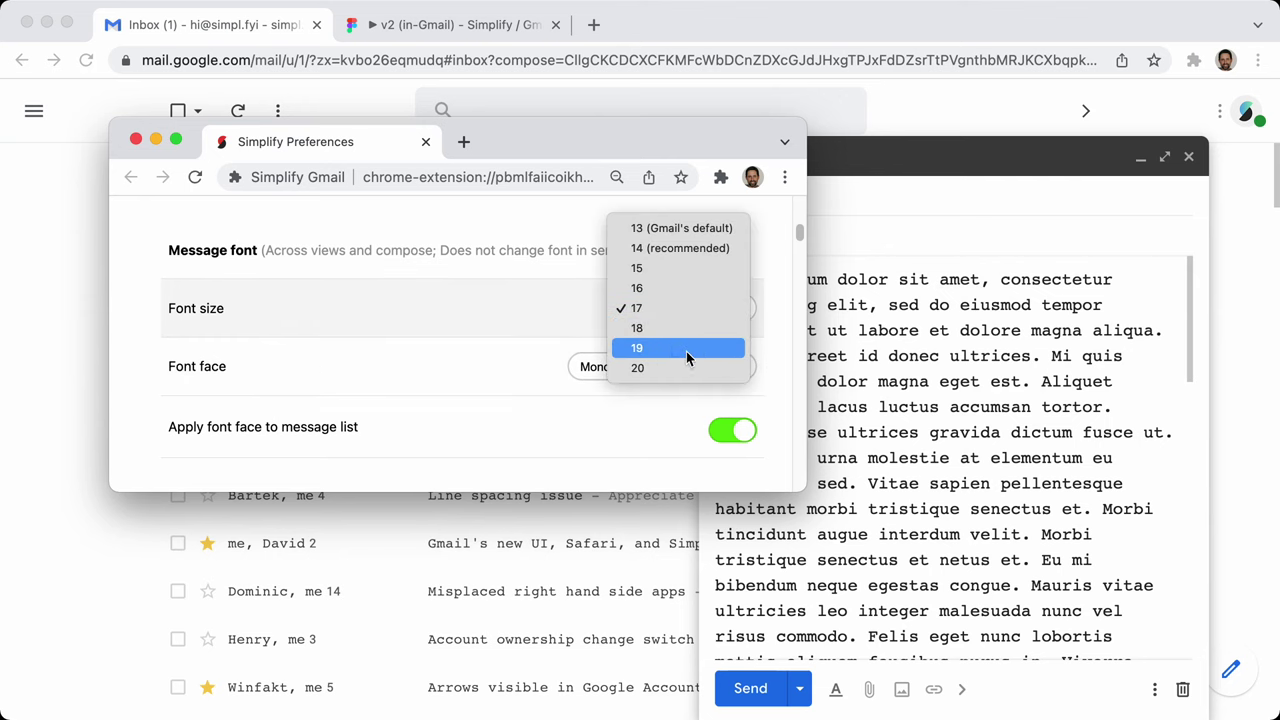
{"action": "left_click", "coordinate": [686, 351]}
Change the message font face to Arial (Gmail's default) and then Georgia, and move the options window further off the draft
{"action": "left_click", "coordinate": [672, 368]}
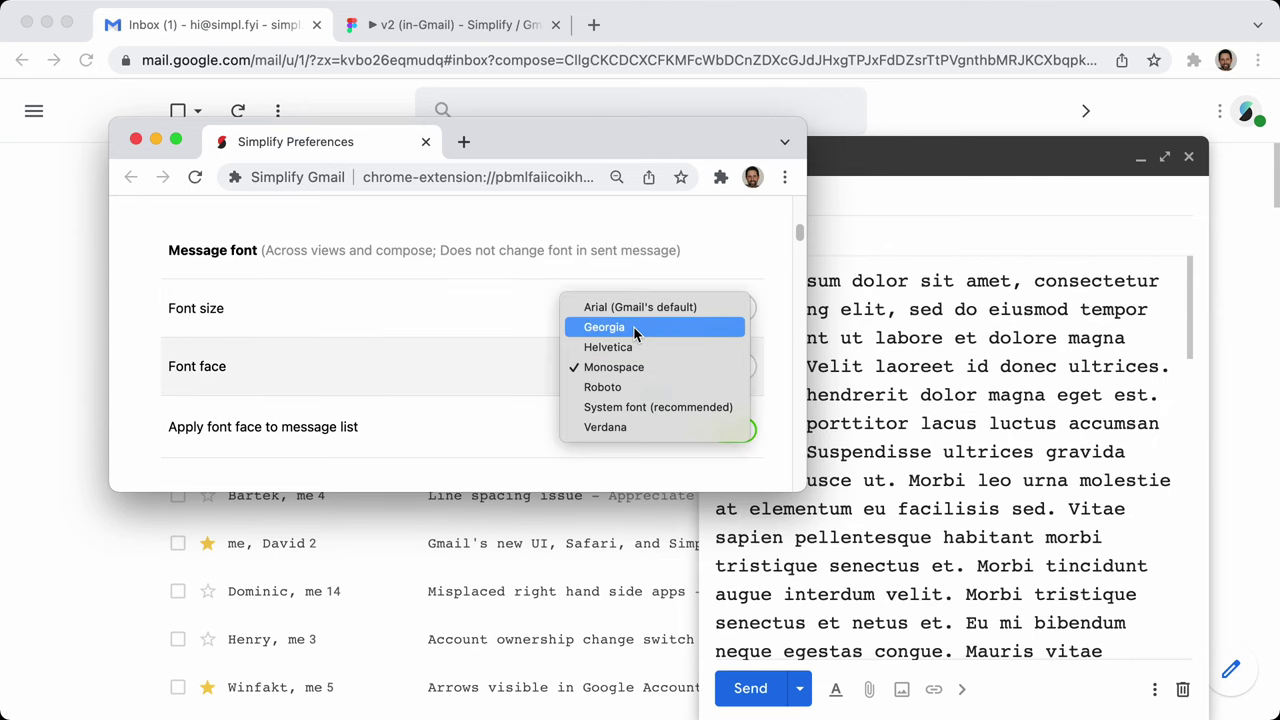
{"action": "left_click", "coordinate": [672, 305]}
{"action": "left_click", "coordinate": [682, 366]}
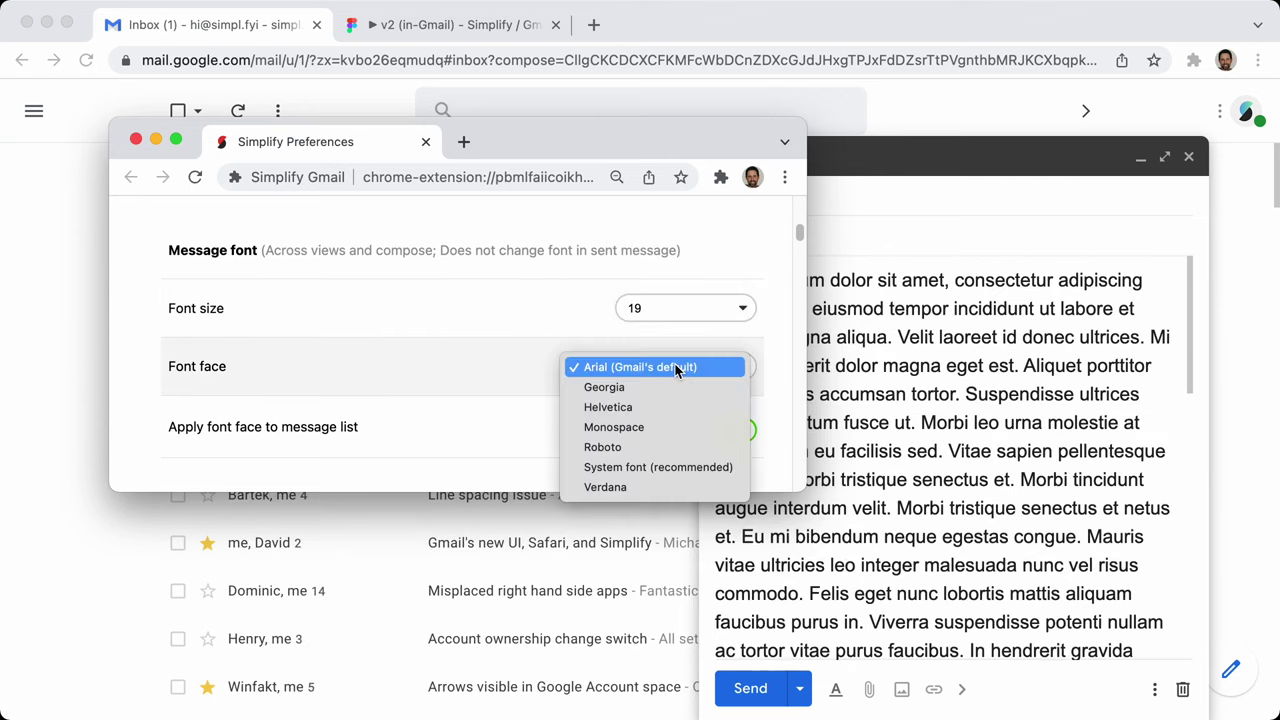
{"action": "left_click", "coordinate": [641, 390]}
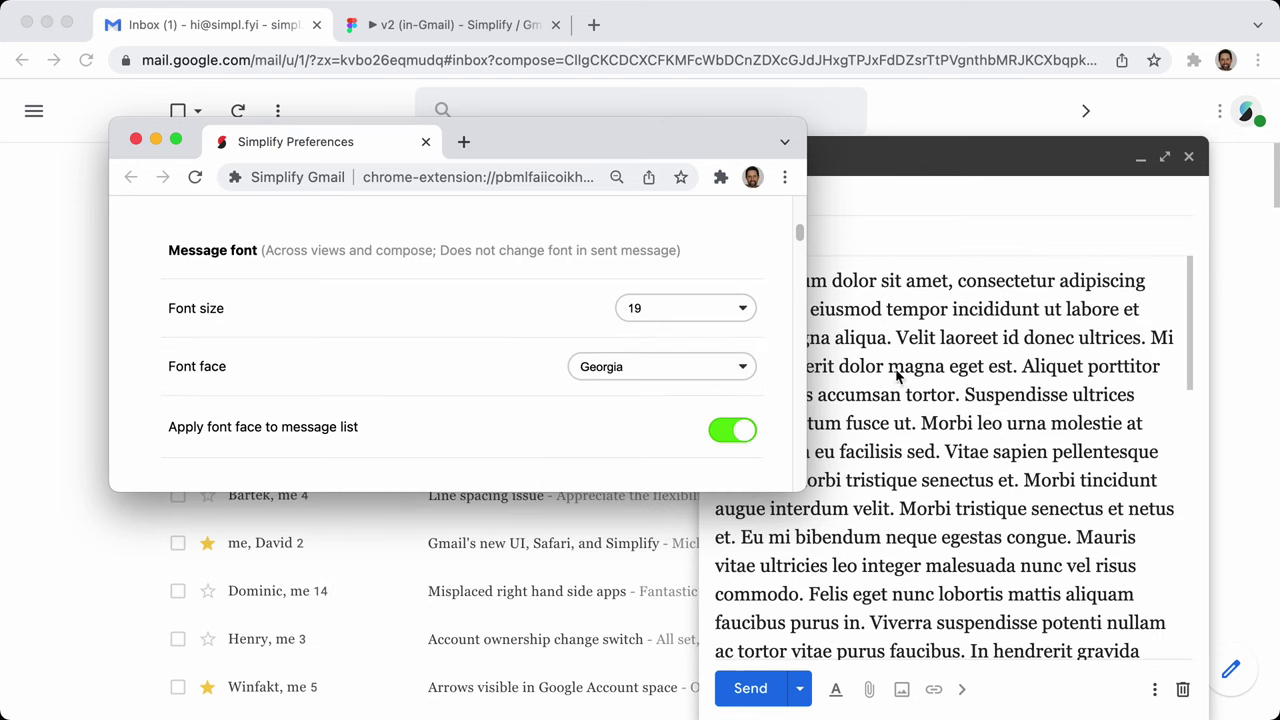
{"action": "left_click_drag", "start_coordinate": [686, 160], "coordinate": [608, 133]}
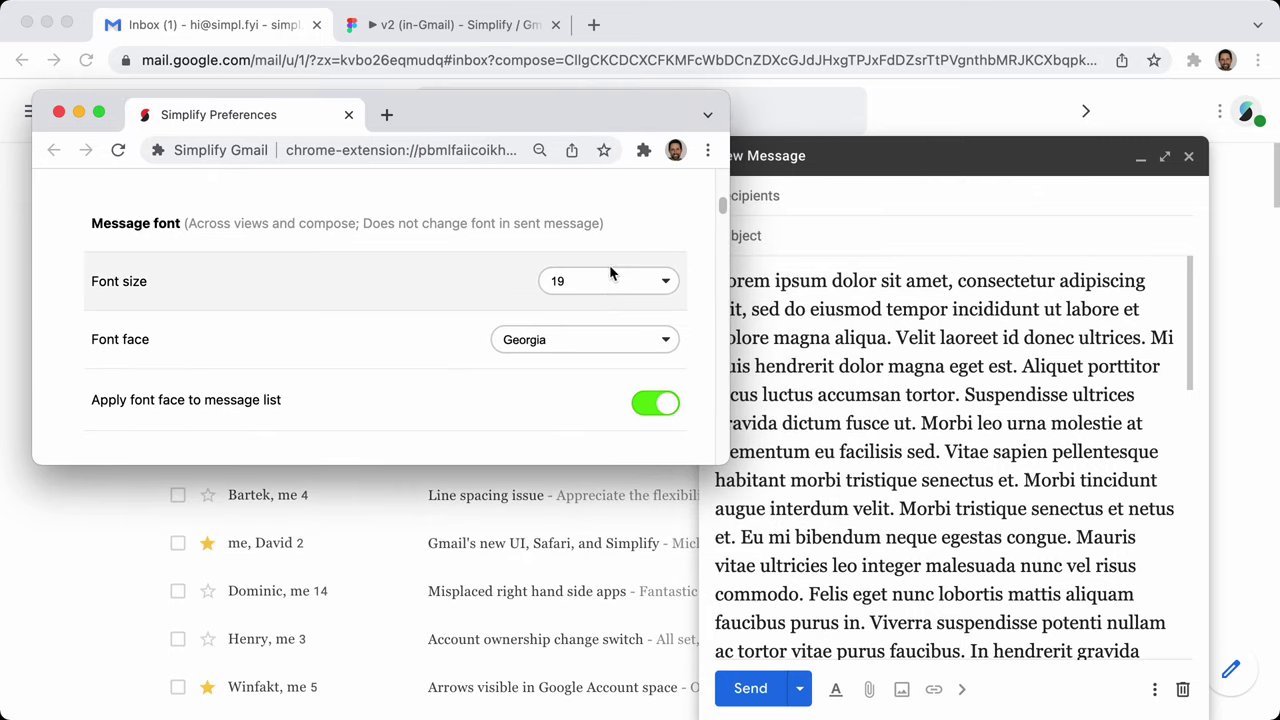
Select the draft's entire body text and show its formatting options
{"action": "left_click", "coordinate": [951, 459]}
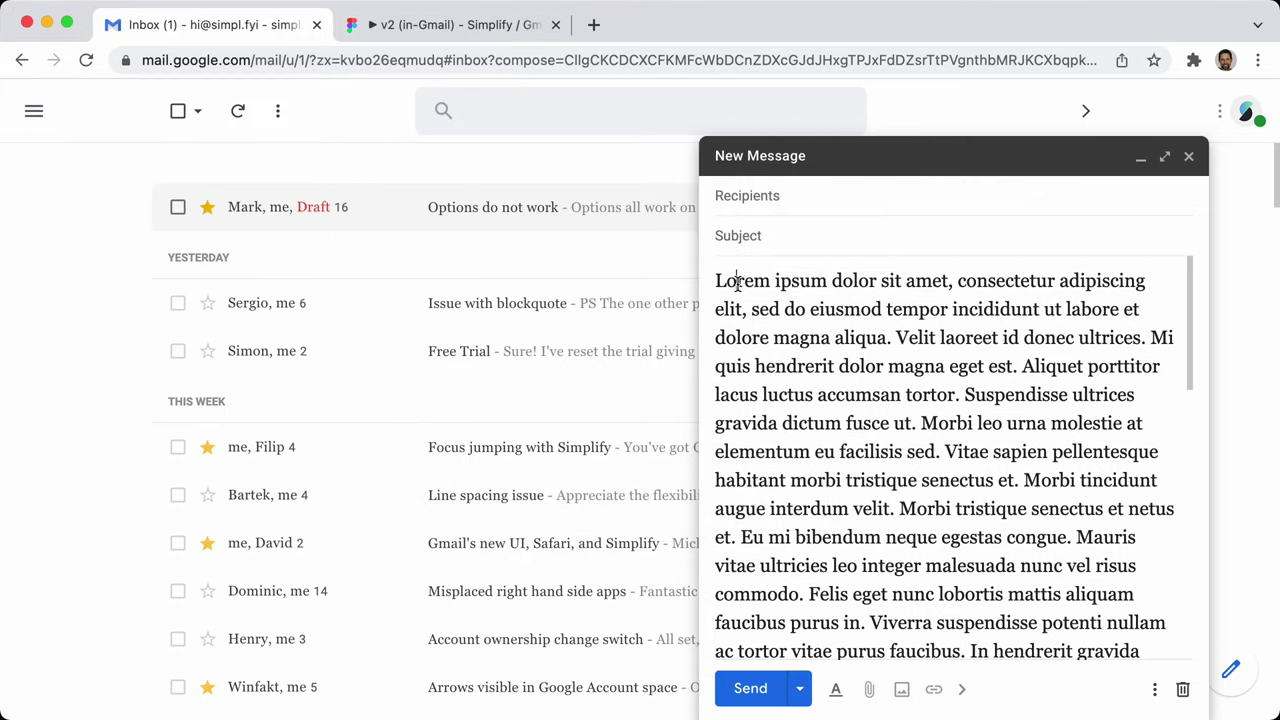
{"action": "key", "text": "super+a"}
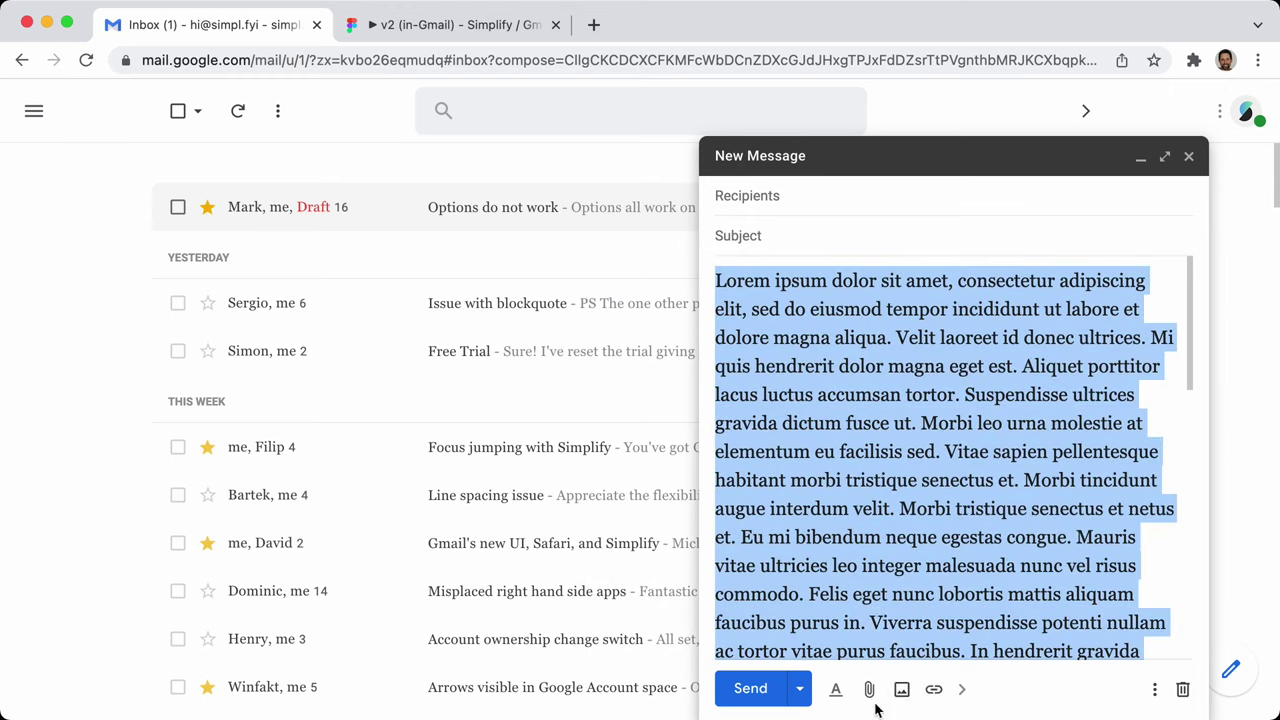
{"action": "left_click", "coordinate": [836, 689]}
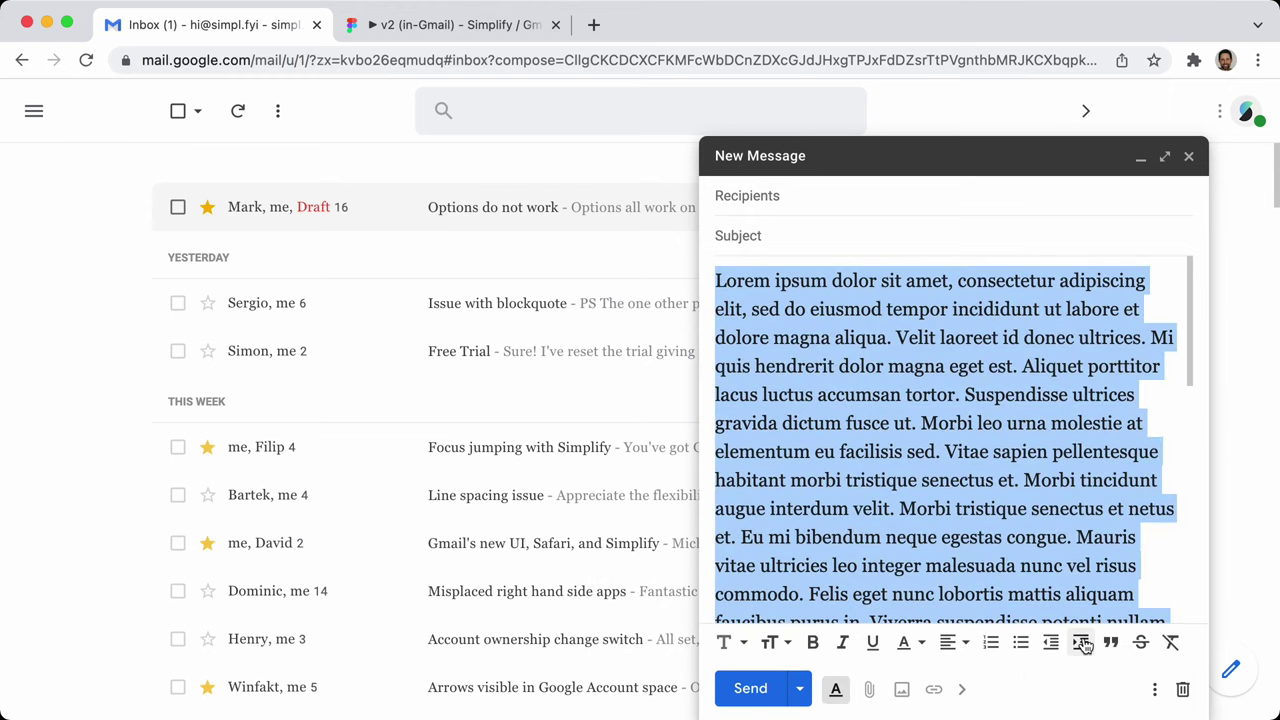
Clear and reselect the draft's entire body text, and bring back the Simplify options
{"action": "left_click", "coordinate": [925, 420]}
{"action": "left_click", "coordinate": [871, 370]}
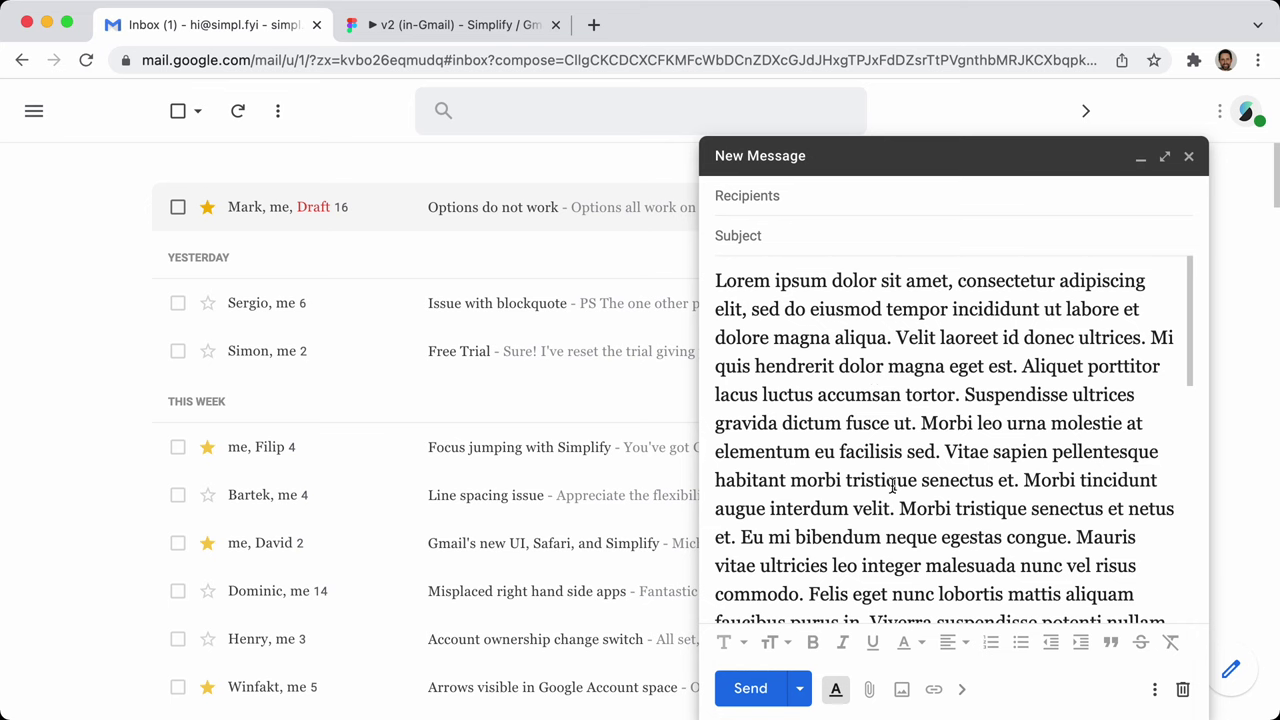
{"action": "key", "text": "super+a"}
{"action": "key", "text": "super+comma"}
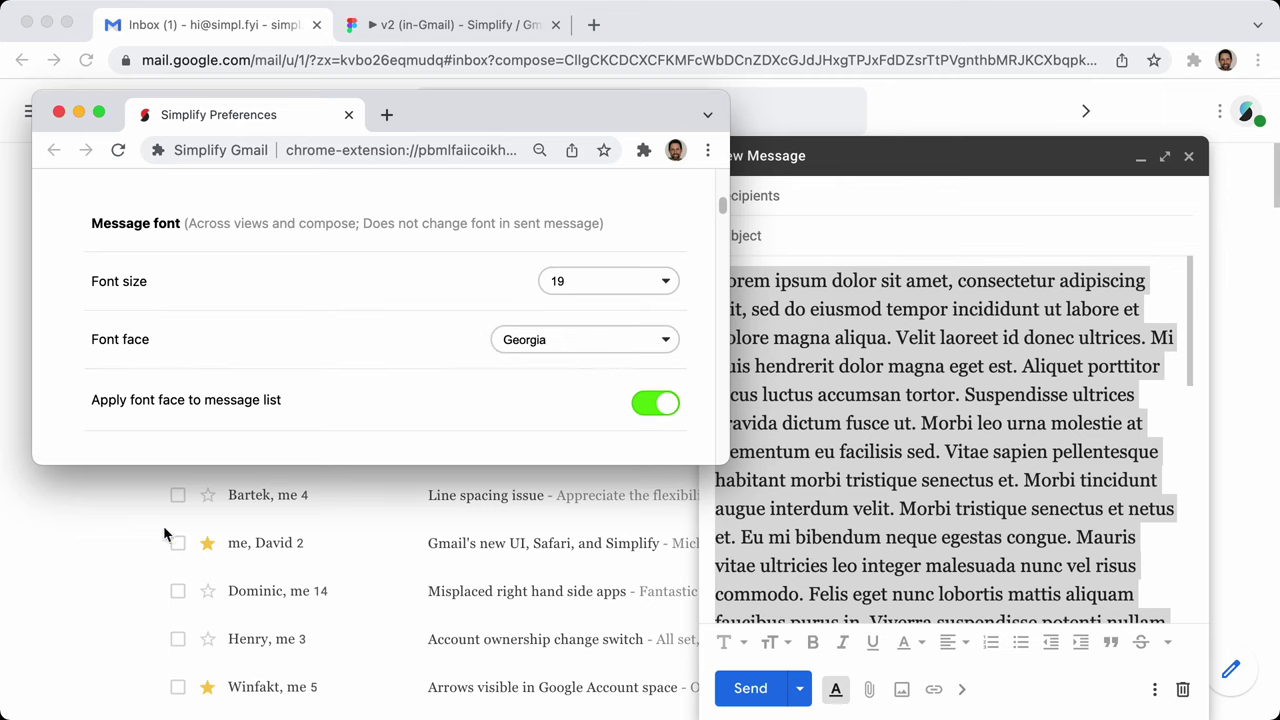
Return to the inbox and open the Shortwave email announcing multi-account support to examine the fonts in its content
{"action": "left_click", "coordinate": [75, 544]}
{"action": "scroll", "coordinate": [490, 510], "scroll_direction": "down", "scroll_amount": 5}
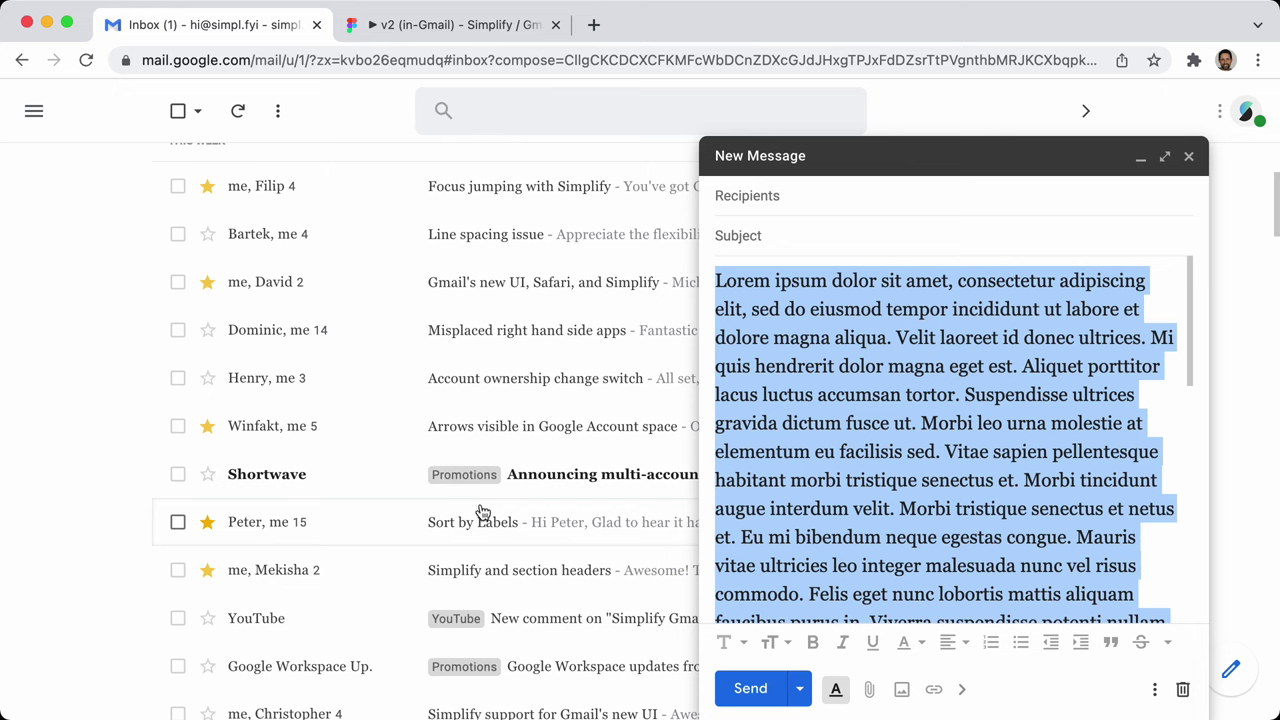
{"action": "left_click", "coordinate": [558, 481]}
{"action": "scroll", "coordinate": [351, 300], "scroll_direction": "down", "scroll_amount": 5}
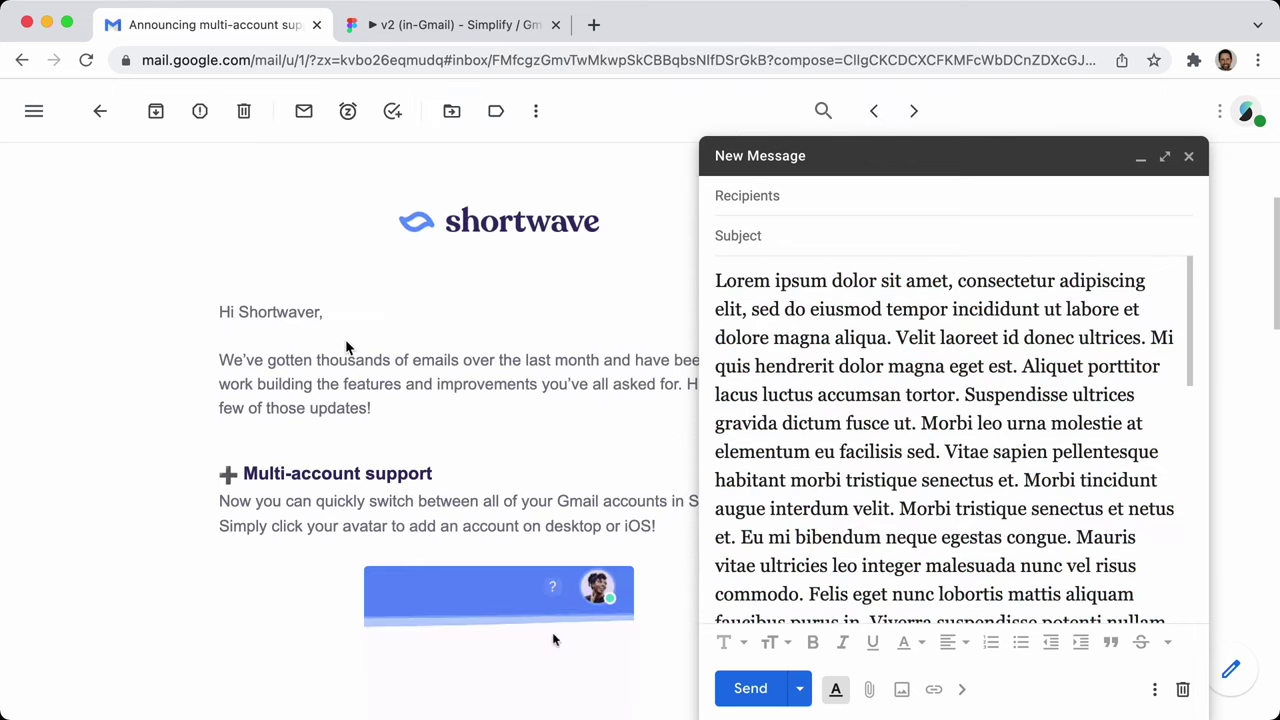
{"action": "scroll", "coordinate": [463, 411], "scroll_direction": "up", "scroll_amount": 5}
{"action": "scroll", "coordinate": [490, 345], "scroll_direction": "down", "scroll_amount": 5}
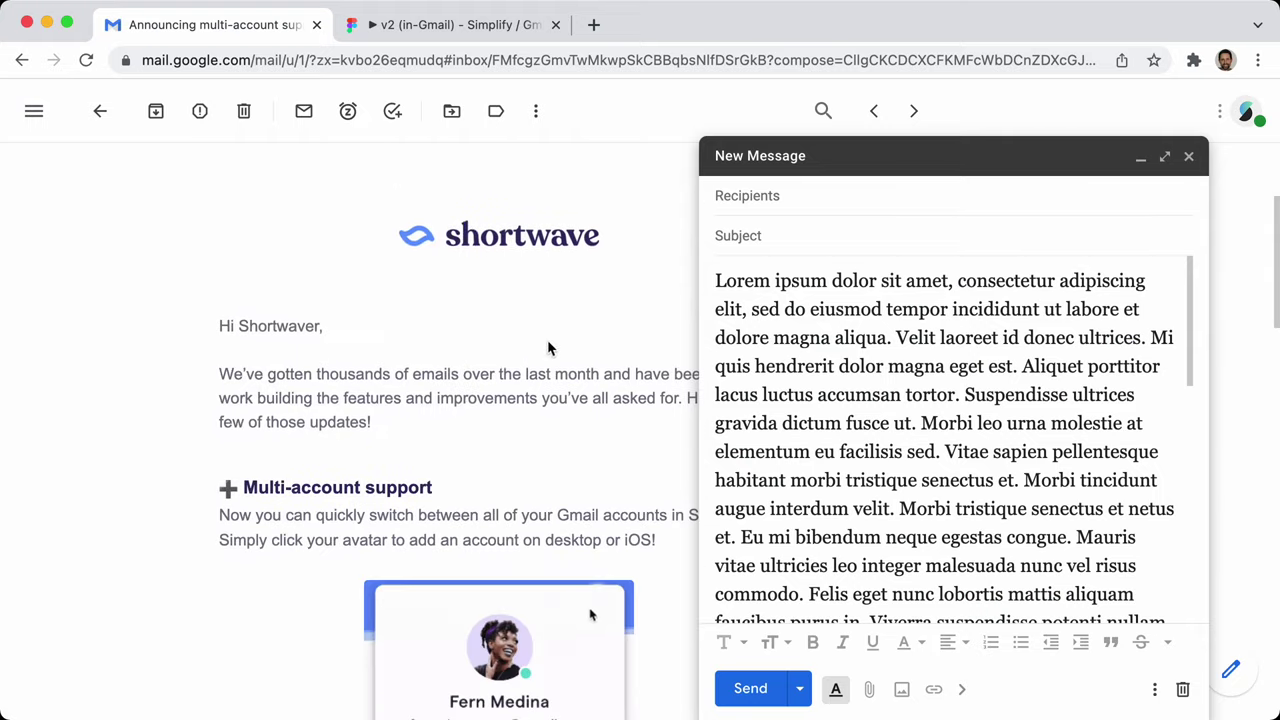
Minimize the draft to inspect the full Shortwave email, and briefly consult the Simplify message font options
{"action": "left_click", "coordinate": [1140, 157]}
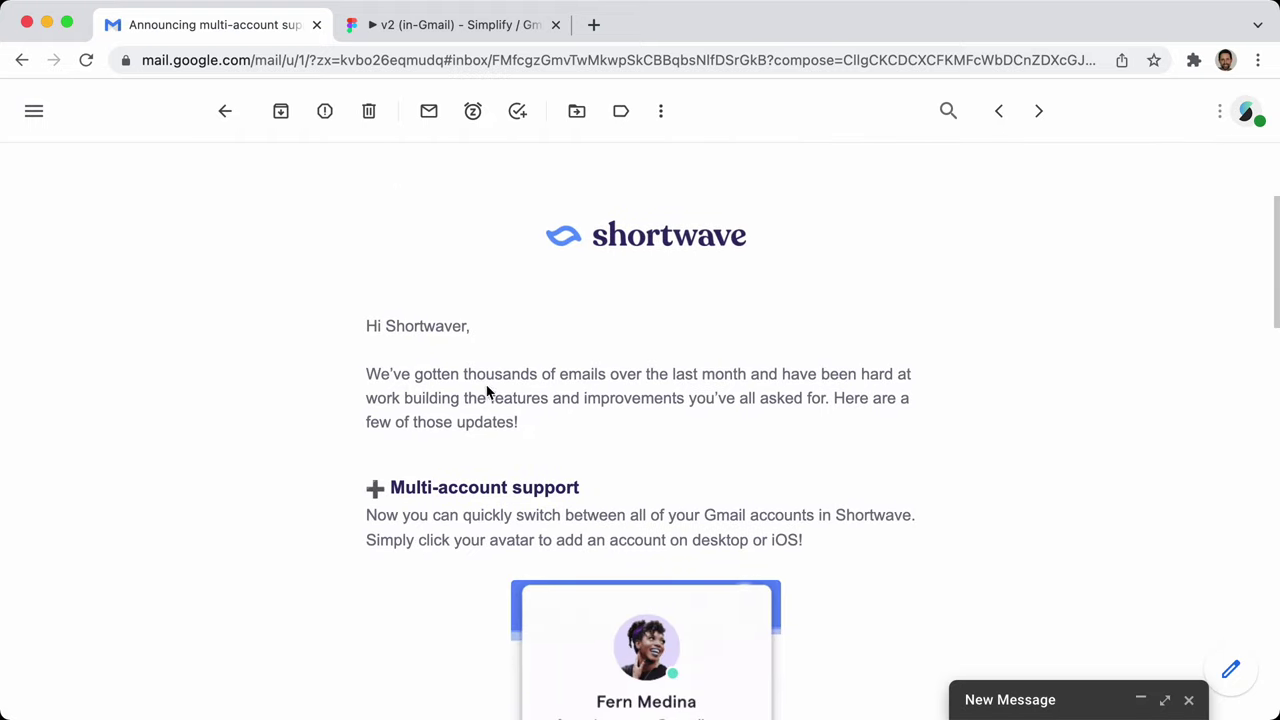
{"action": "scroll", "coordinate": [451, 468], "scroll_direction": "down", "scroll_amount": 3}
{"action": "scroll", "coordinate": [458, 303], "scroll_direction": "up", "scroll_amount": 5}
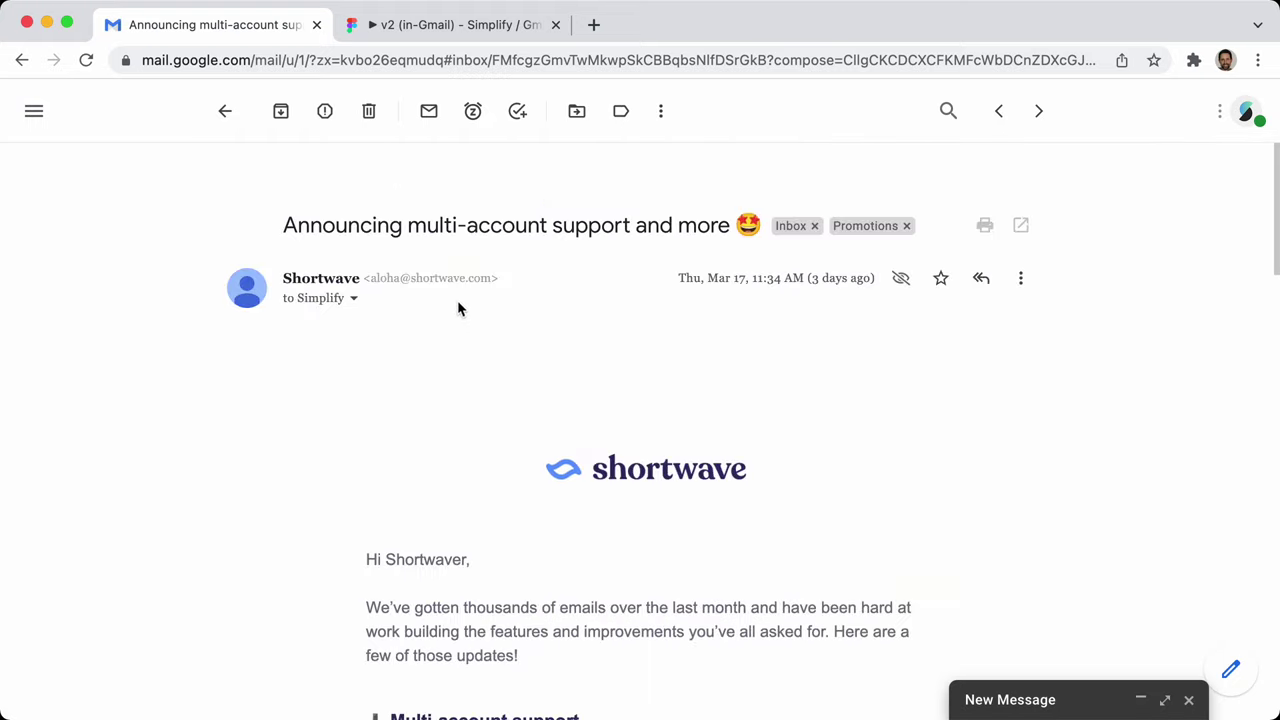
{"action": "scroll", "coordinate": [497, 533], "scroll_direction": "down", "scroll_amount": 3}
{"action": "scroll", "coordinate": [401, 377], "scroll_direction": "up", "scroll_amount": 3}
{"action": "key", "text": "super+comma"}
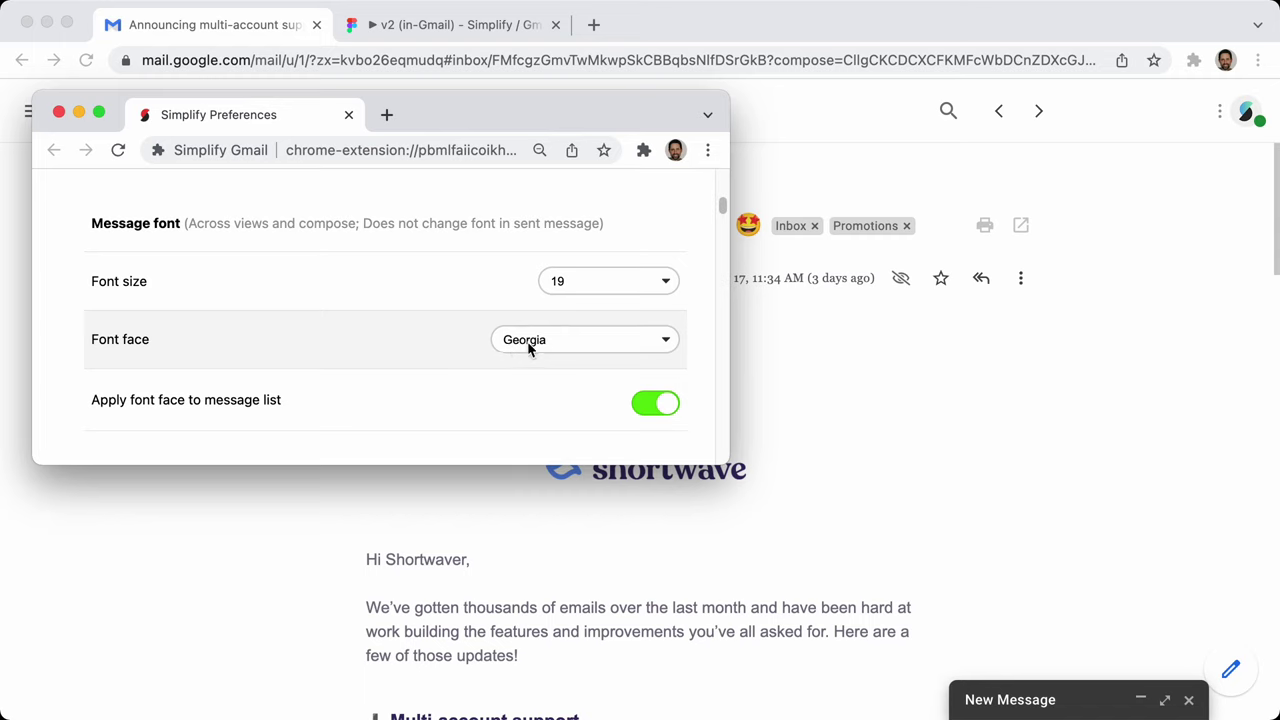
{"action": "left_click", "coordinate": [338, 602]}
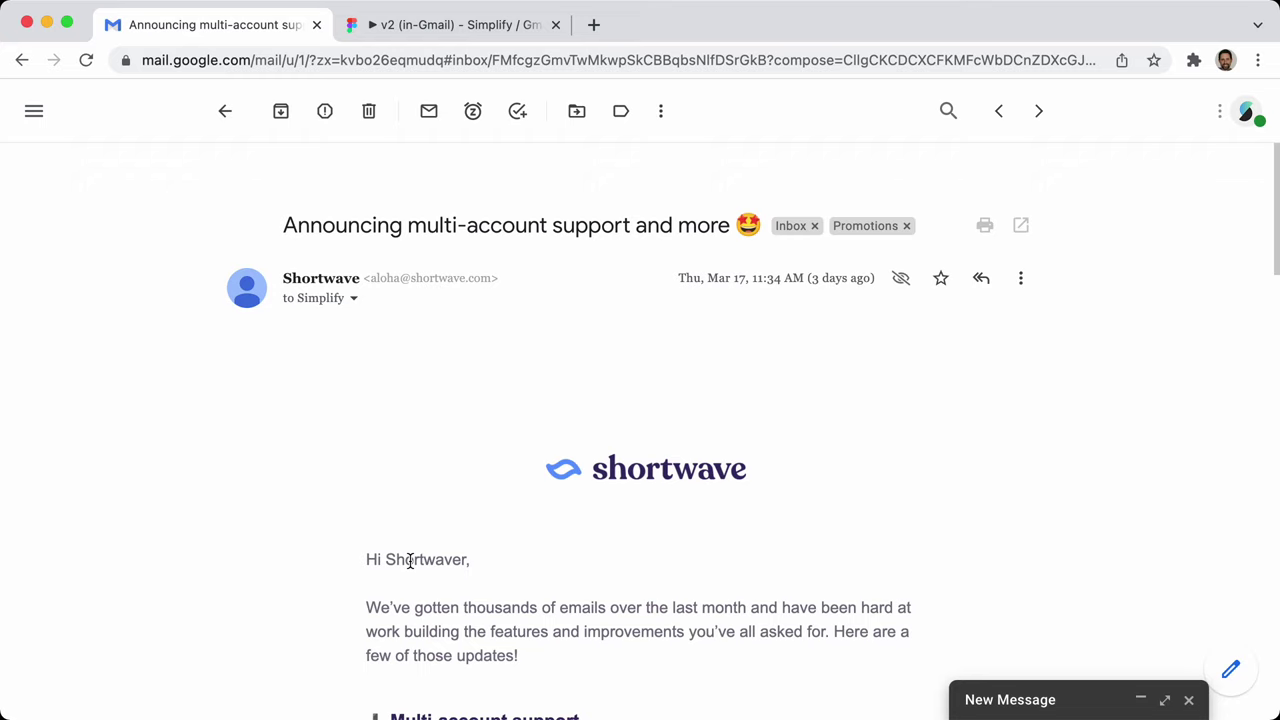
Return to the inbox list and open Gmail's full General settings at the default text style
{"action": "left_click", "coordinate": [222, 110]}
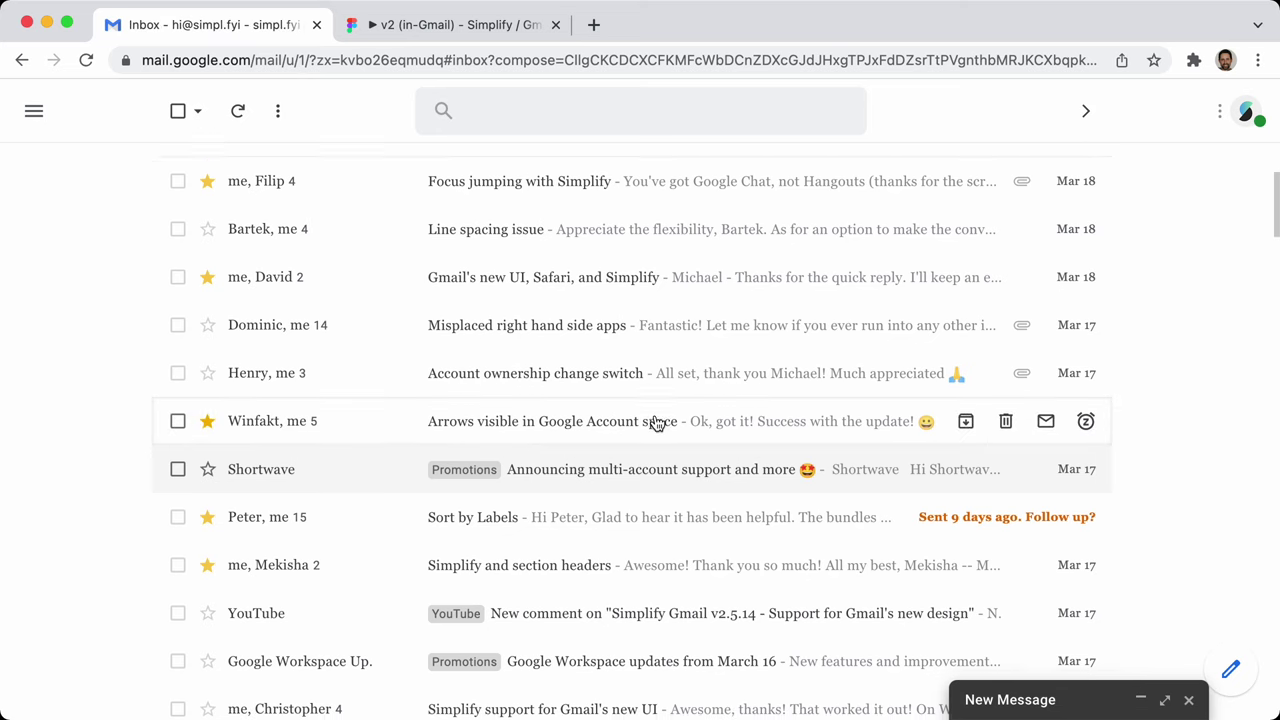
{"action": "scroll", "coordinate": [657, 423], "scroll_direction": "down", "scroll_amount": 1}
{"action": "scroll", "coordinate": [420, 400], "scroll_direction": "down", "scroll_amount": 2}
{"action": "scroll", "coordinate": [370, 395], "scroll_direction": "down", "scroll_amount": 1}
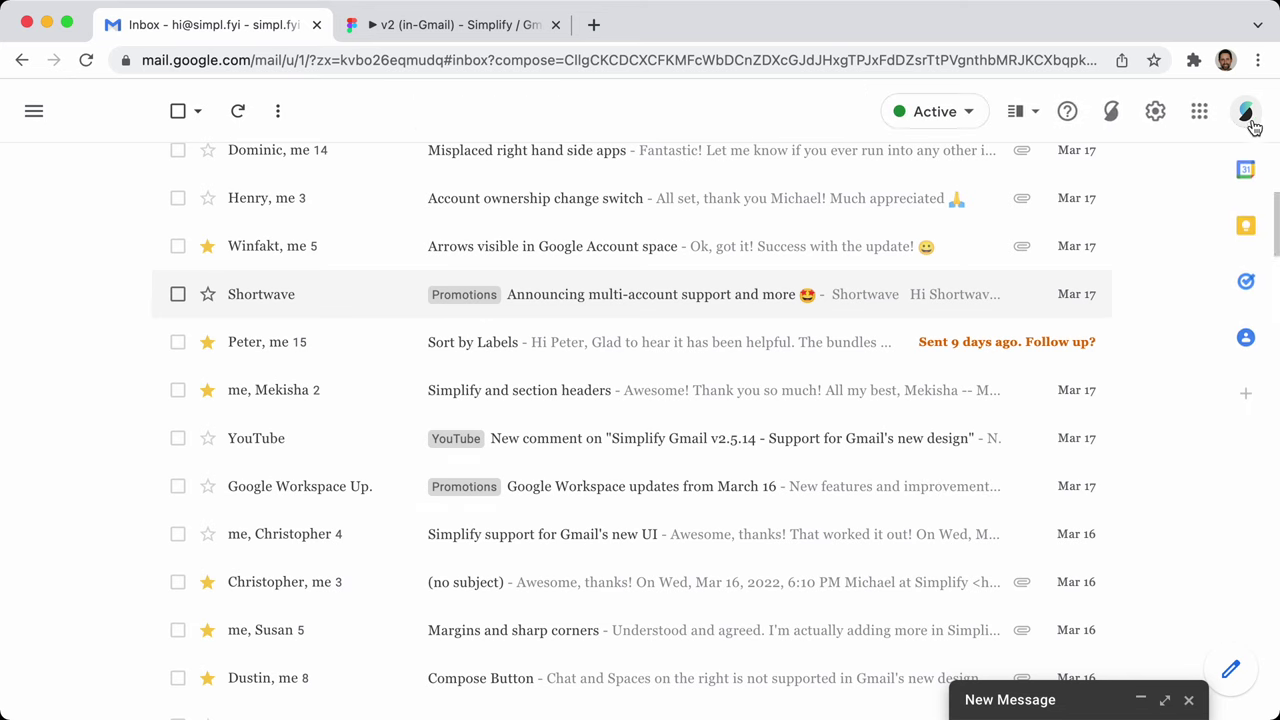
{"action": "left_click", "coordinate": [1150, 115]}
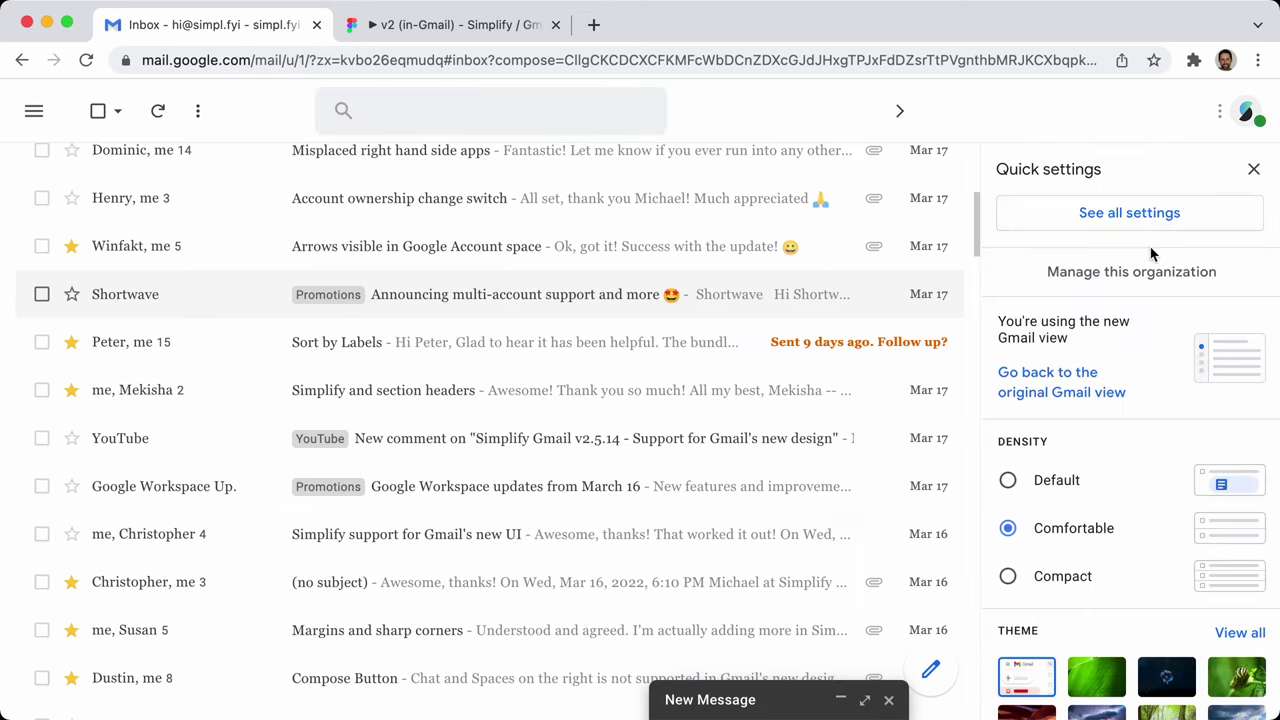
{"action": "left_click", "coordinate": [1134, 213]}
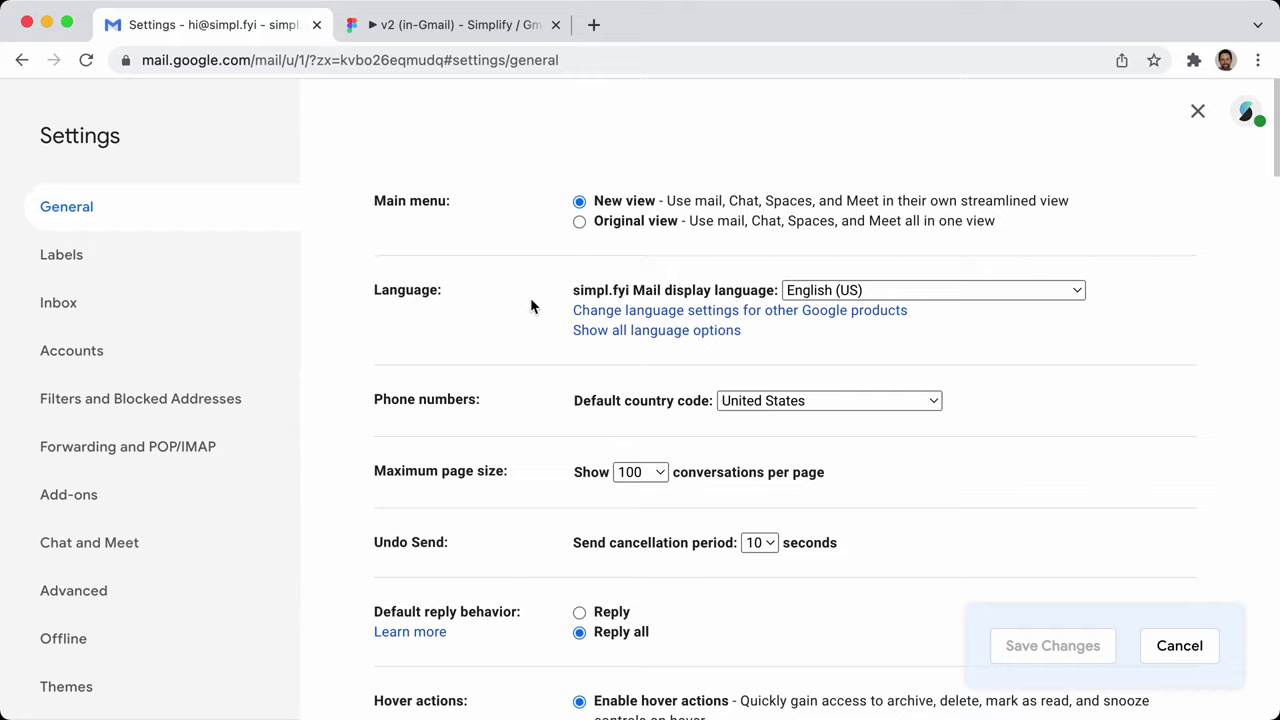
{"action": "scroll", "coordinate": [525, 315], "scroll_direction": "down", "scroll_amount": 5}
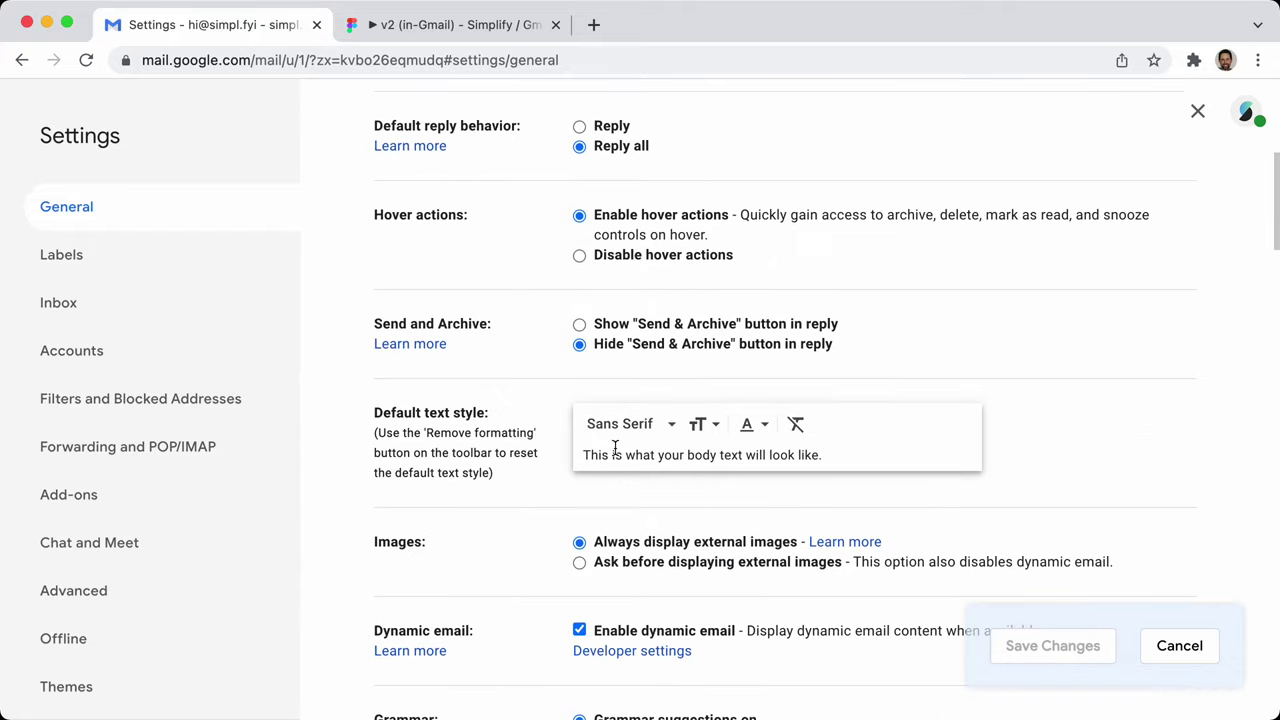
Remove the formatting from the default text style sample and look at its font choices
{"action": "left_click_drag", "start_coordinate": [835, 455], "coordinate": [583, 452]}
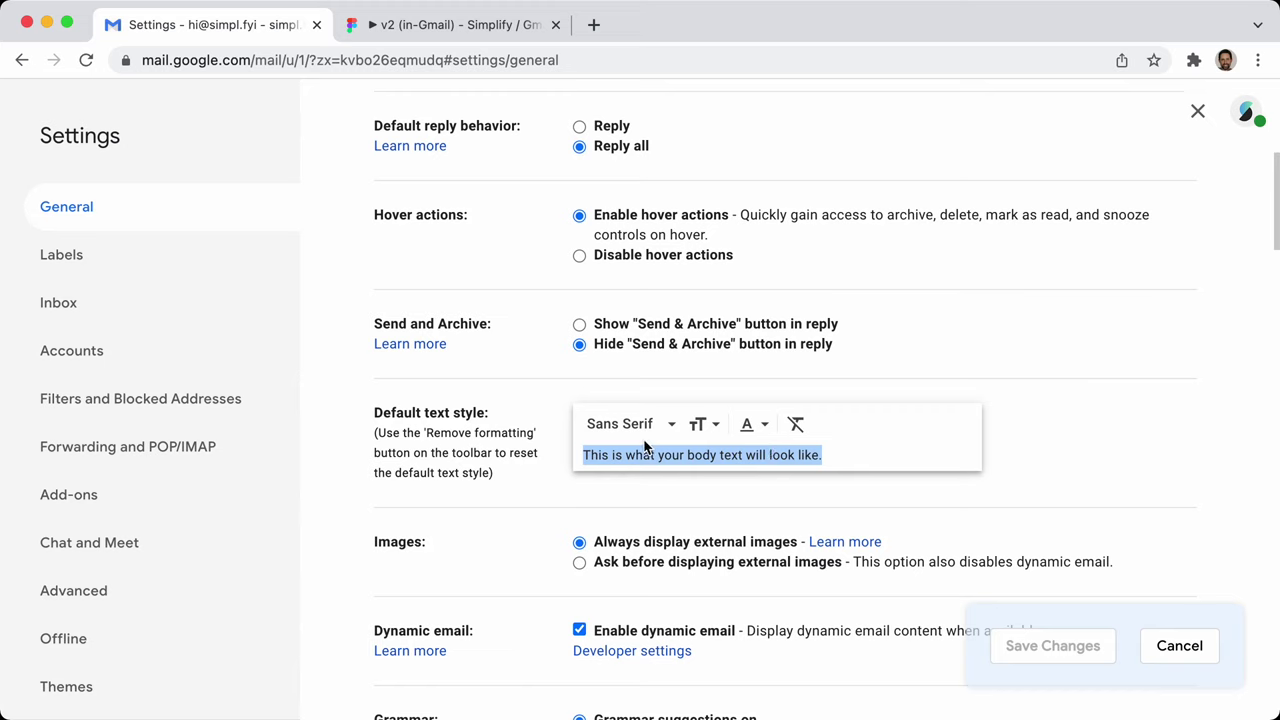
{"action": "left_click", "coordinate": [797, 426]}
{"action": "left_click", "coordinate": [623, 427]}
{"action": "left_click", "coordinate": [917, 449]}
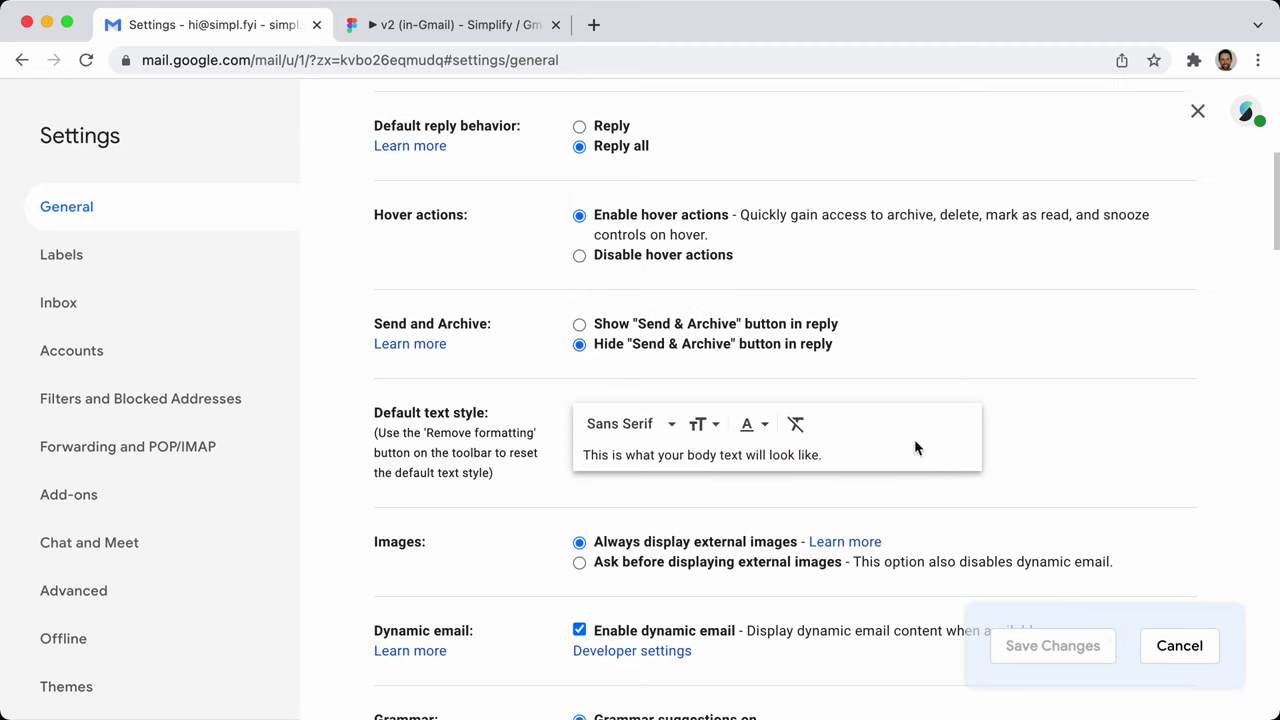
Apply the Normal size to the default text sample, remove its formatting, and leave the settings without saving
{"action": "left_click", "coordinate": [666, 455]}
{"action": "left_click", "coordinate": [697, 426]}
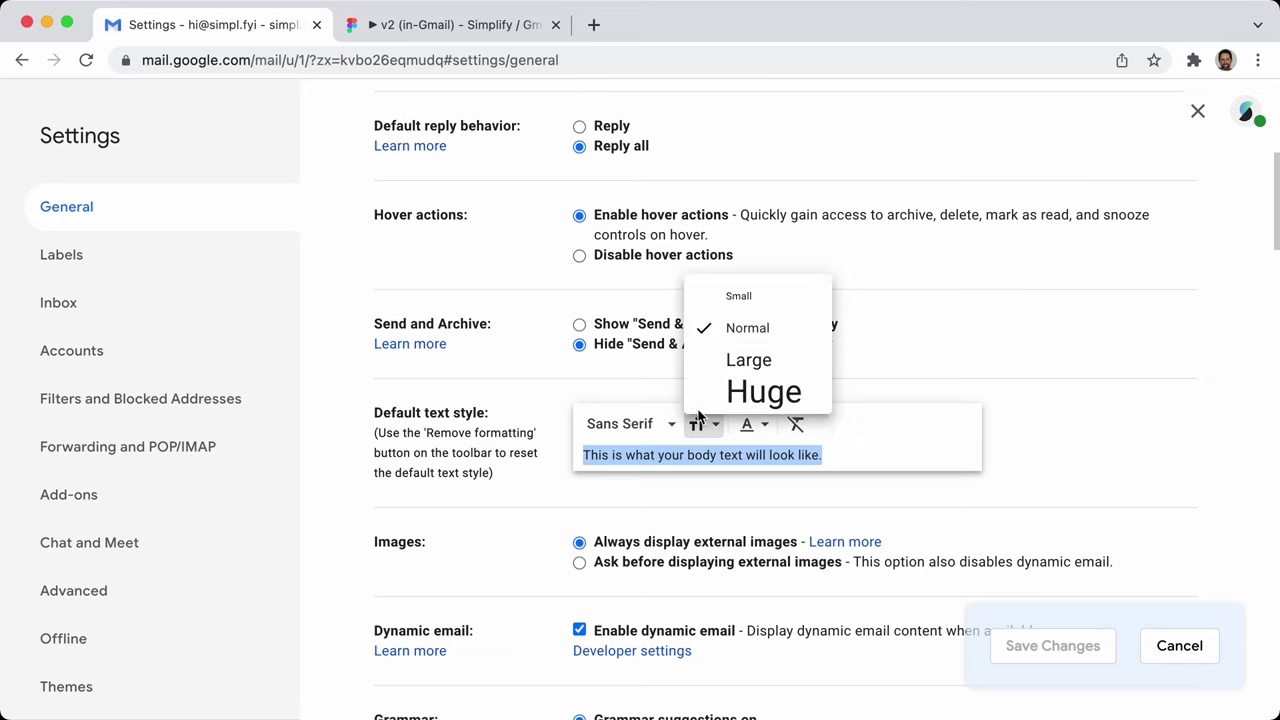
{"action": "left_click", "coordinate": [728, 340]}
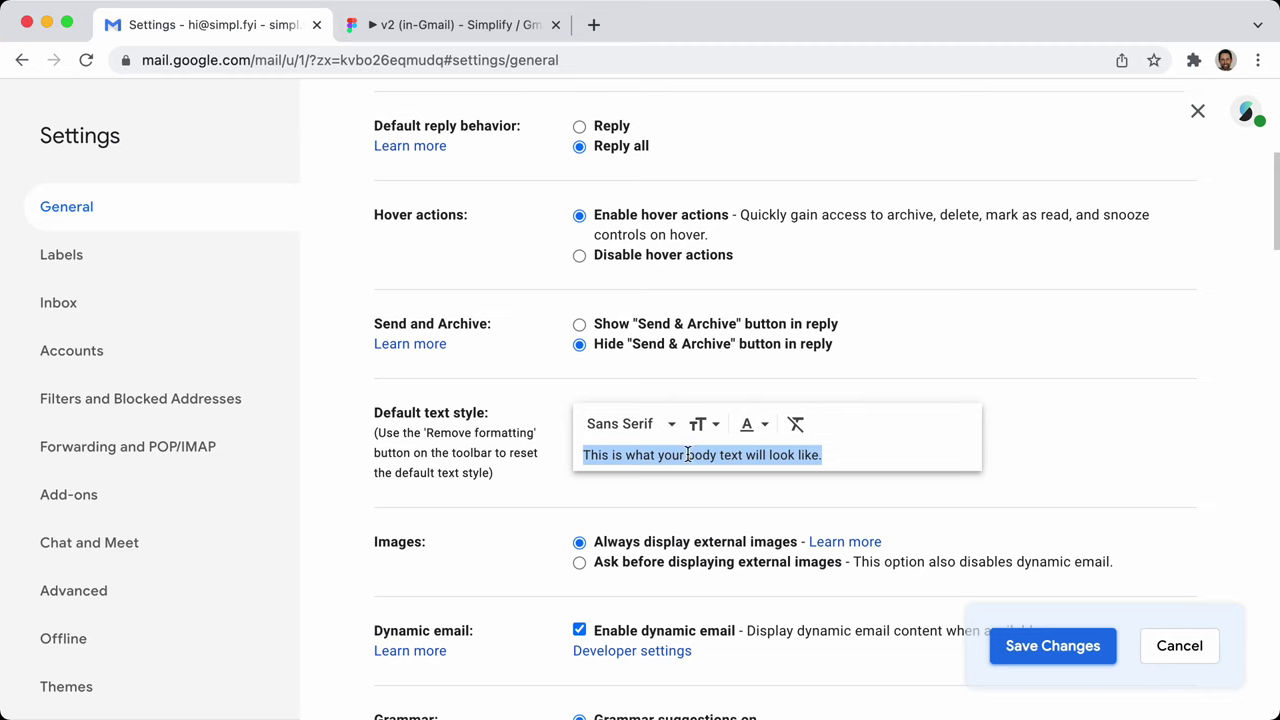
{"action": "left_click", "coordinate": [795, 424]}
{"action": "left_click", "coordinate": [1152, 645]}
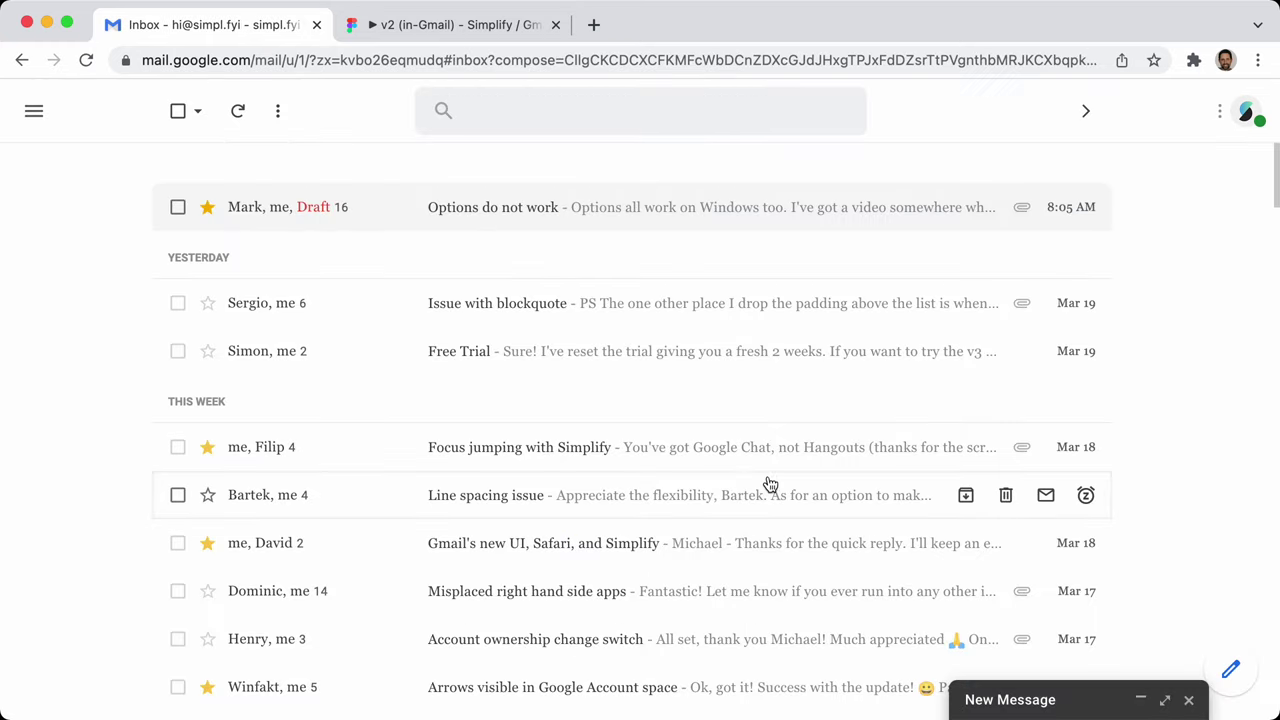
Examine how the message font appears across the inbox's conversation list, down to the older emails
{"action": "scroll", "coordinate": [766, 484], "scroll_direction": "down", "scroll_amount": 3}
{"action": "scroll", "coordinate": [645, 345], "scroll_direction": "down", "scroll_amount": 3}
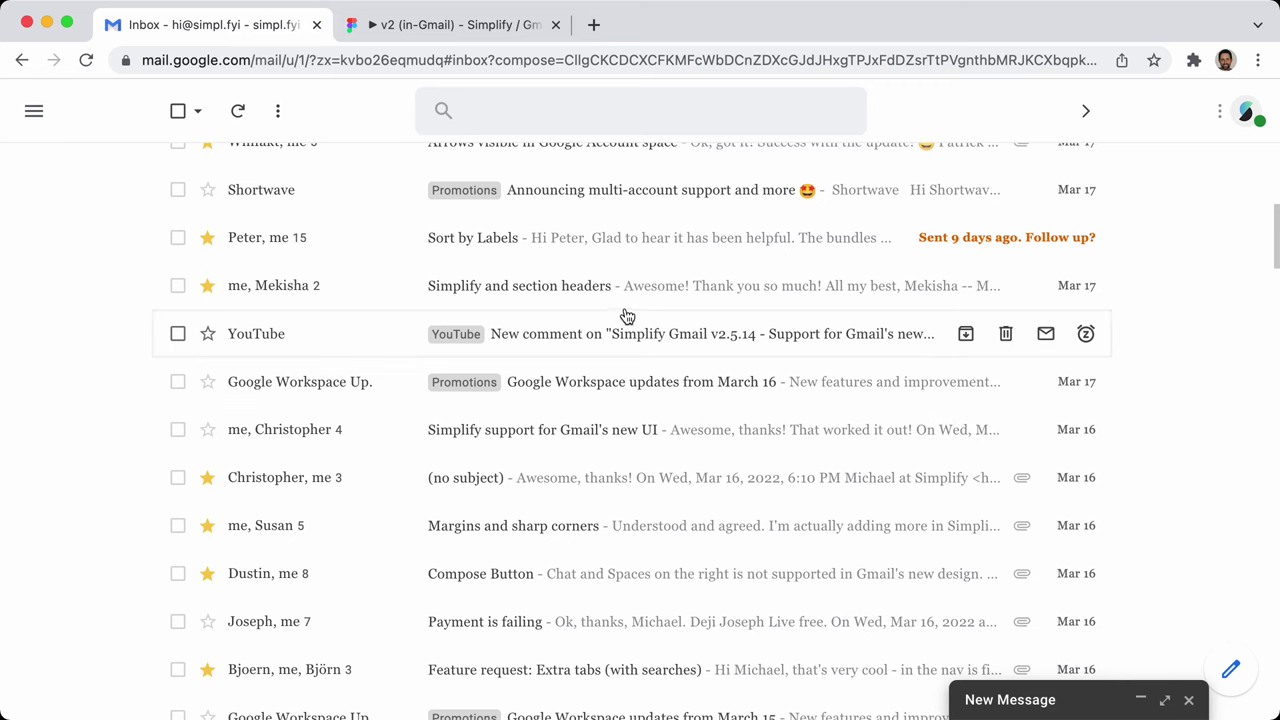
{"action": "scroll", "coordinate": [113, 372], "scroll_direction": "down", "scroll_amount": 1}
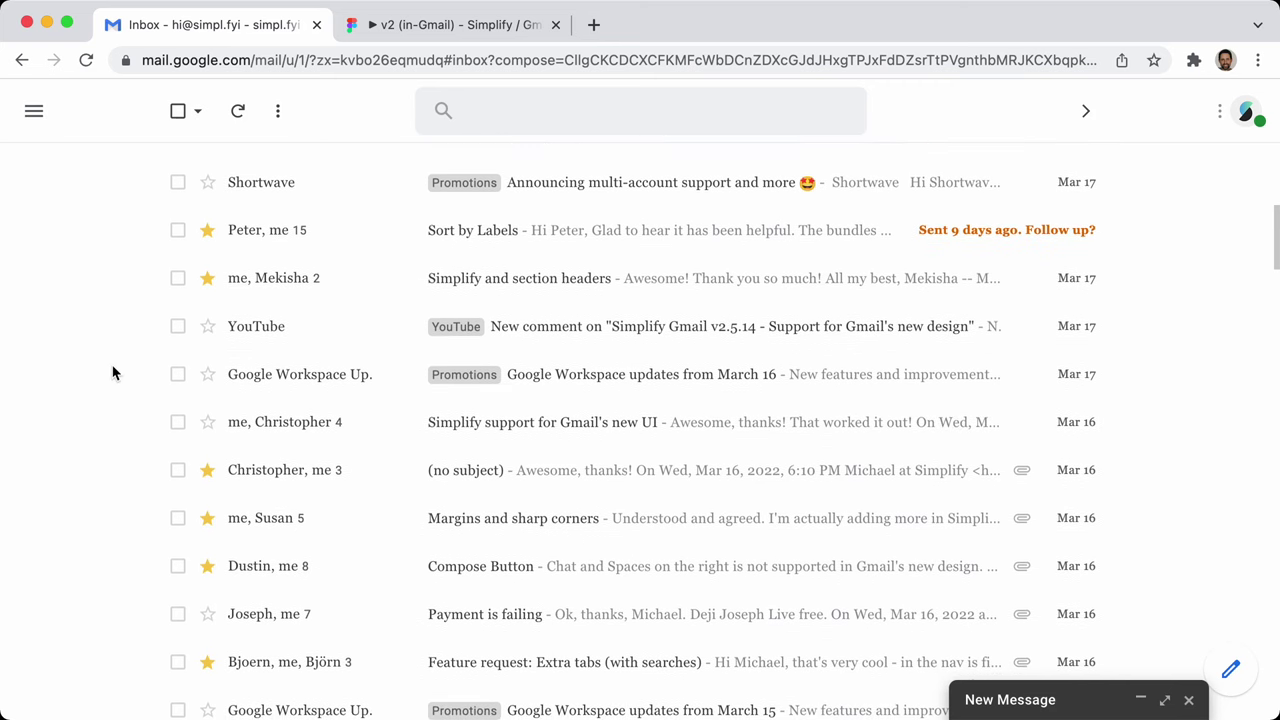
{"action": "scroll", "coordinate": [113, 372], "scroll_direction": "down", "scroll_amount": 3}
{"action": "scroll", "coordinate": [113, 373], "scroll_direction": "down", "scroll_amount": 2}
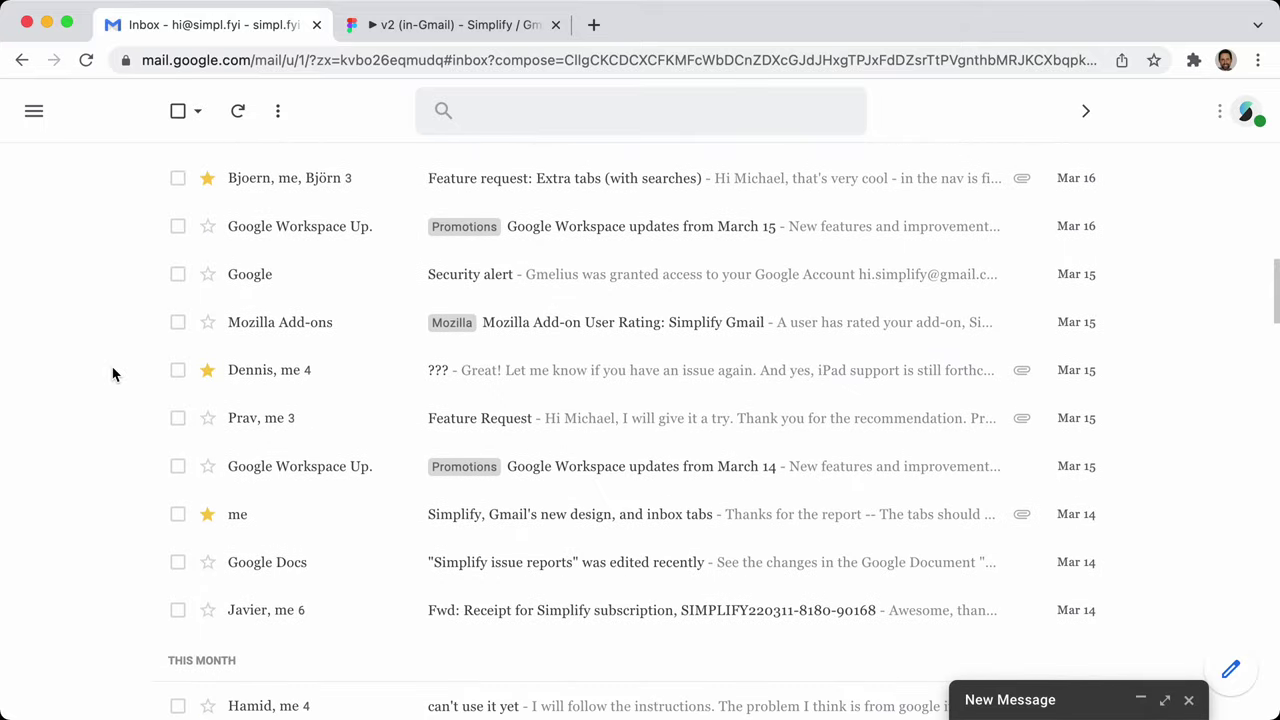
{"action": "scroll", "coordinate": [112, 448], "scroll_direction": "down", "scroll_amount": 5}
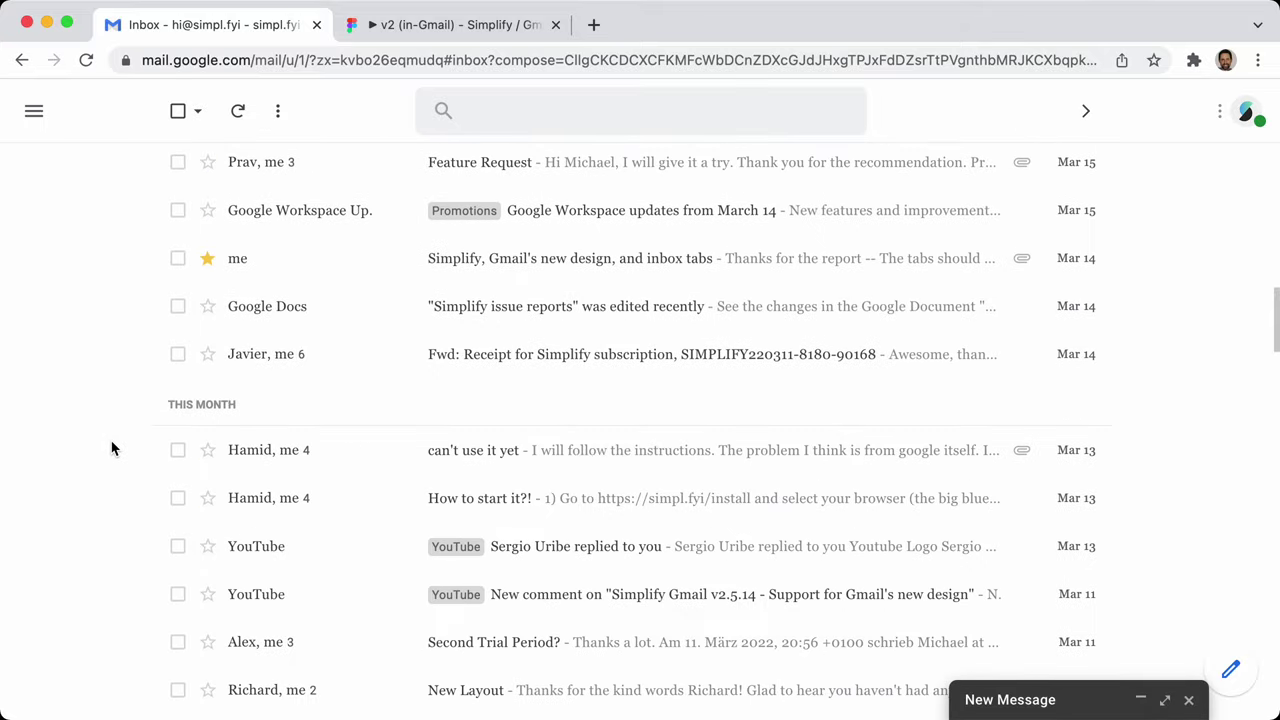
{"action": "scroll", "coordinate": [112, 448], "scroll_direction": "down", "scroll_amount": 2}
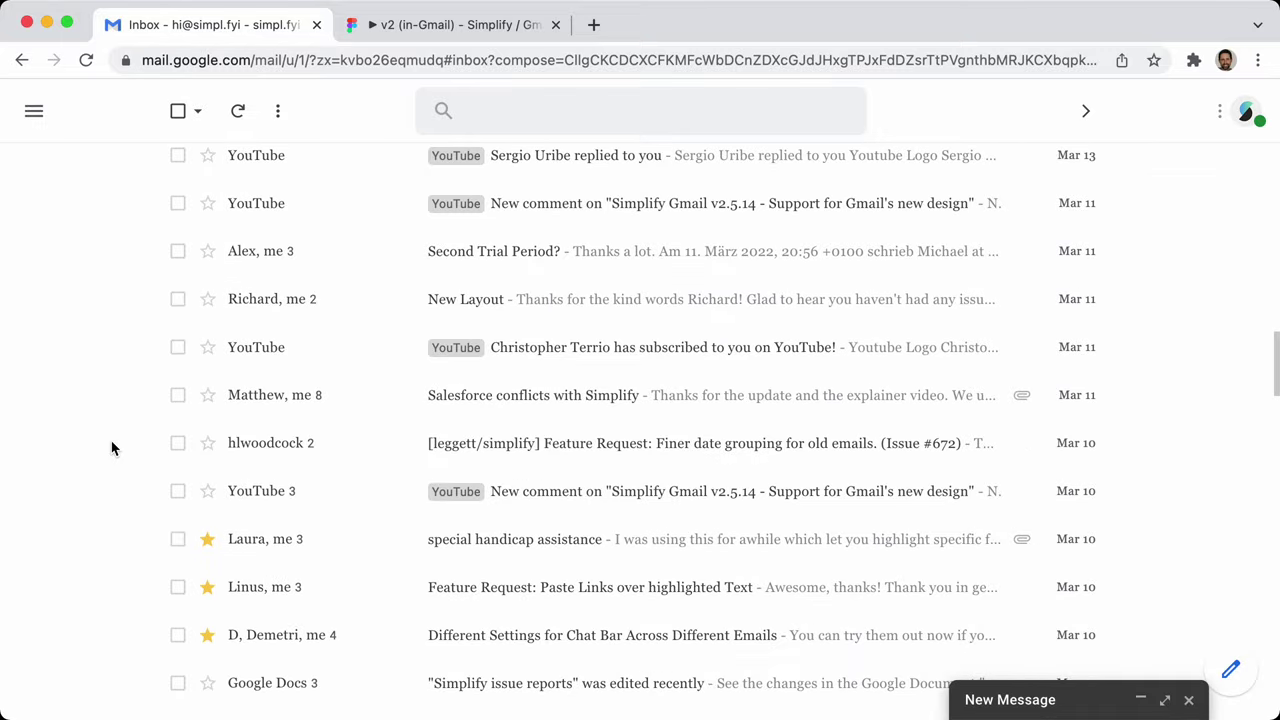
{"action": "scroll", "coordinate": [116, 478], "scroll_direction": "down", "scroll_amount": 3}
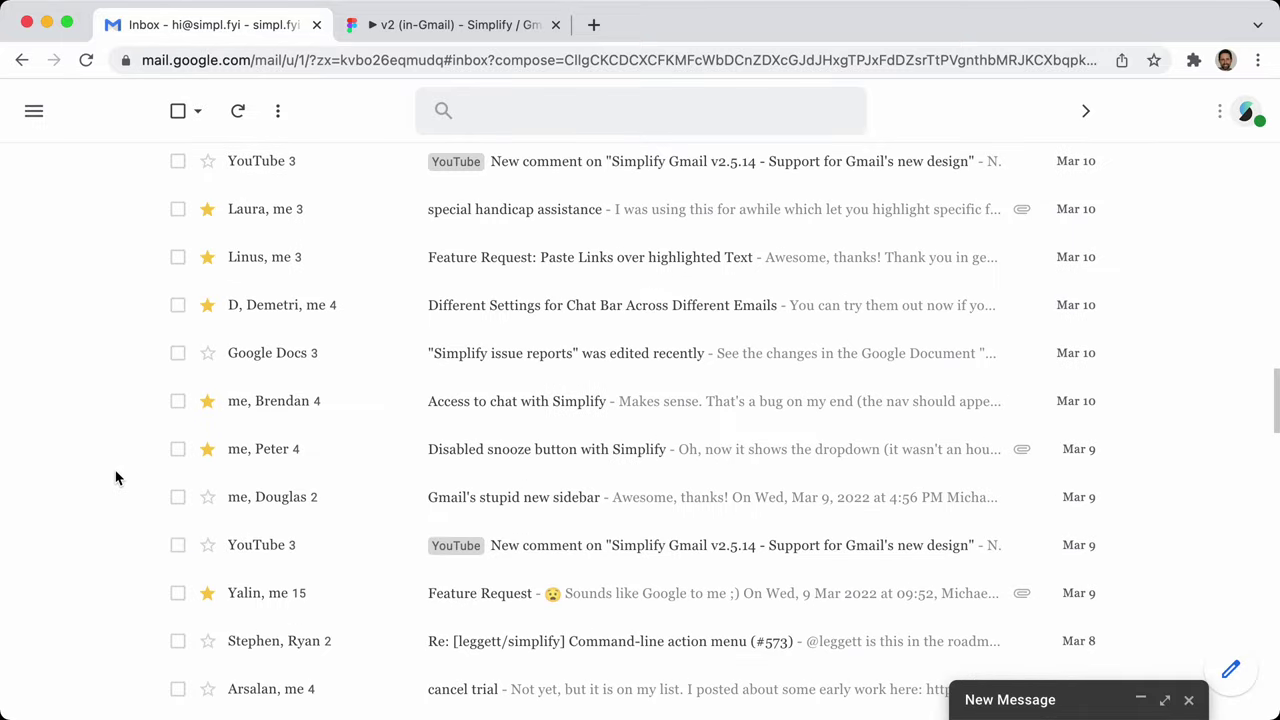
{"action": "scroll", "coordinate": [116, 478], "scroll_direction": "down", "scroll_amount": 3}
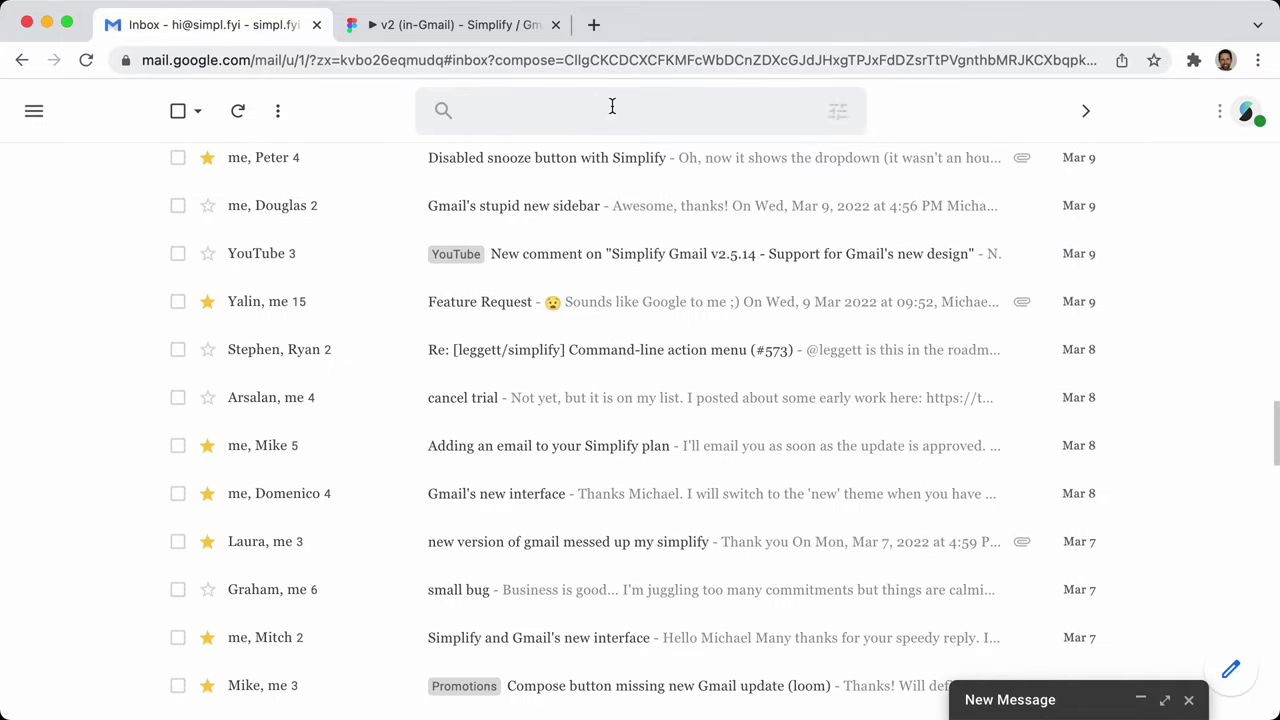
{"action": "left_click", "coordinate": [606, 108]}
{"action": "type", "text": "from:"}
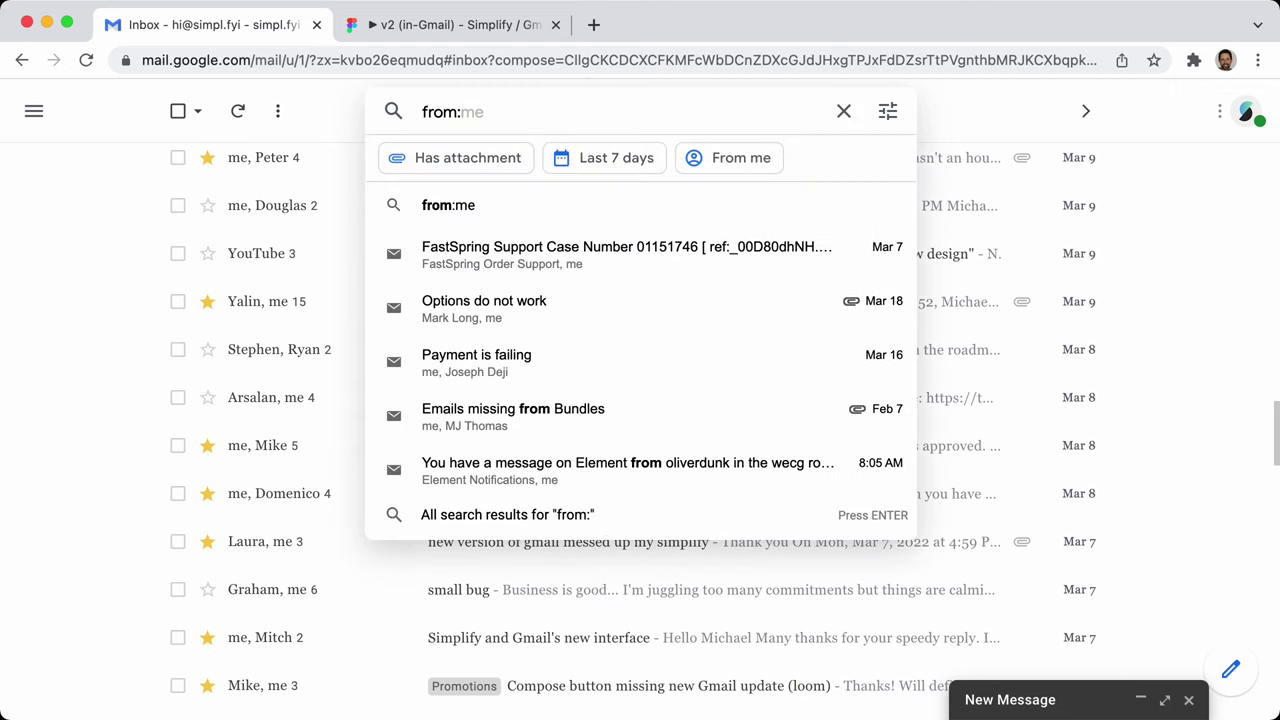
{"action": "key", "text": "Escape"}
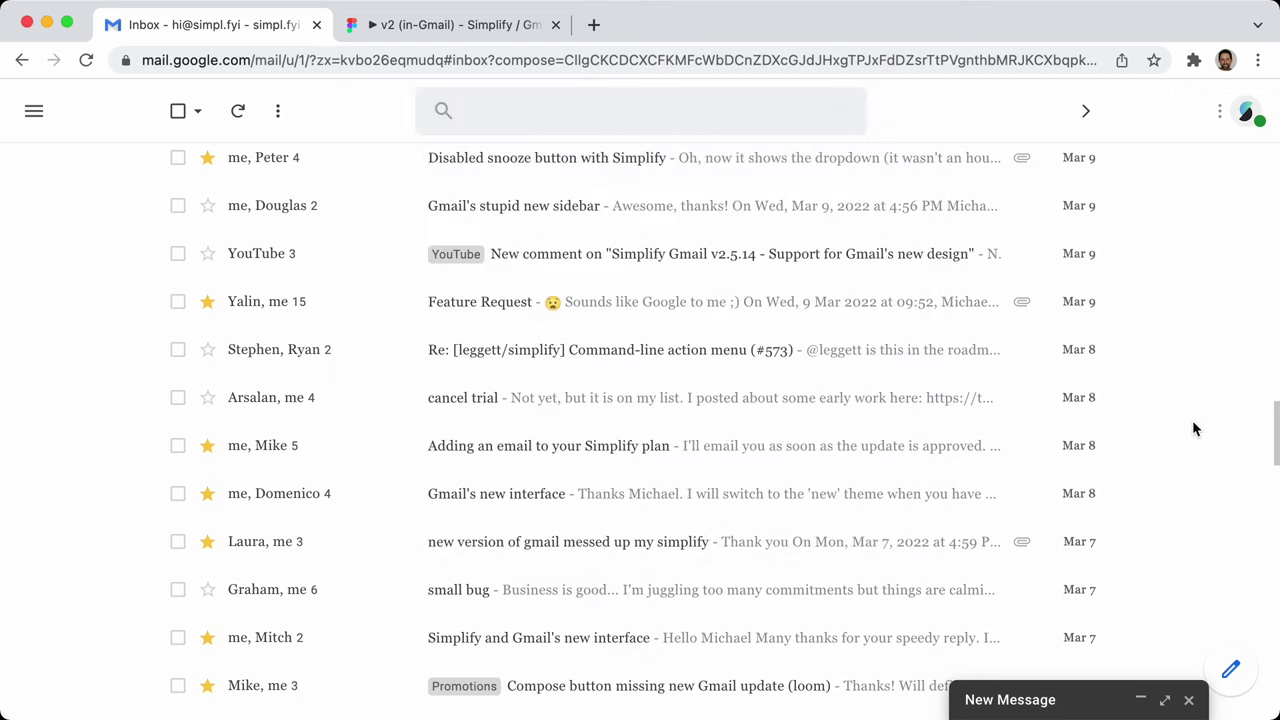
{"action": "scroll", "coordinate": [1192, 420], "scroll_direction": "up", "scroll_amount": 6}
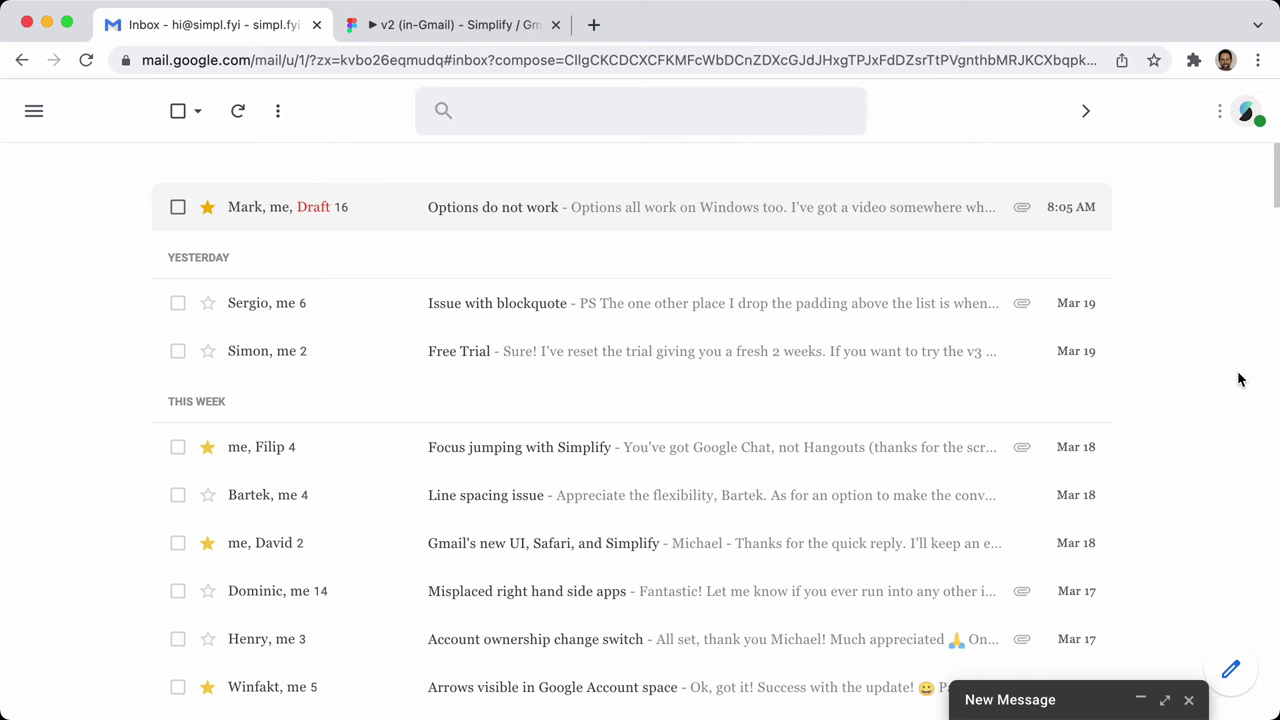
Bring up the Simplify options, move their window clear of the search field, and return to the inbox
{"action": "key", "text": "super+grave"}
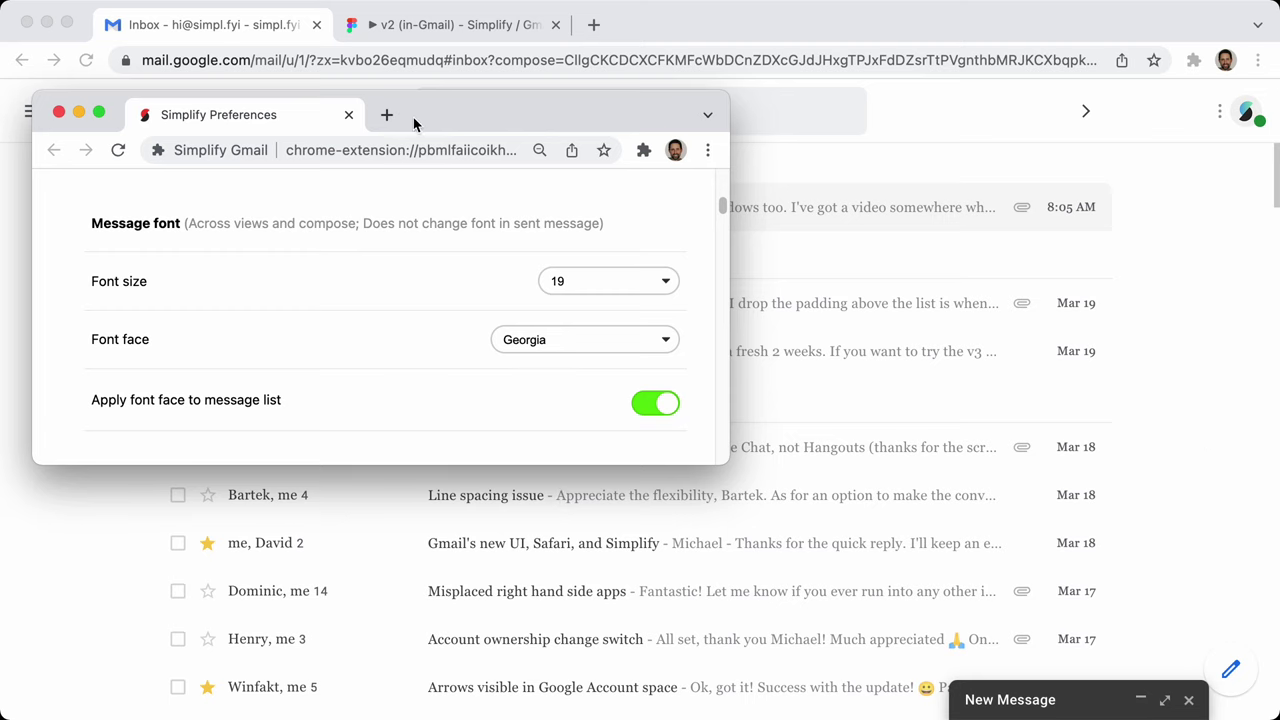
{"action": "left_click_drag", "start_coordinate": [403, 110], "coordinate": [940, 303]}
{"action": "left_click", "coordinate": [646, 122]}
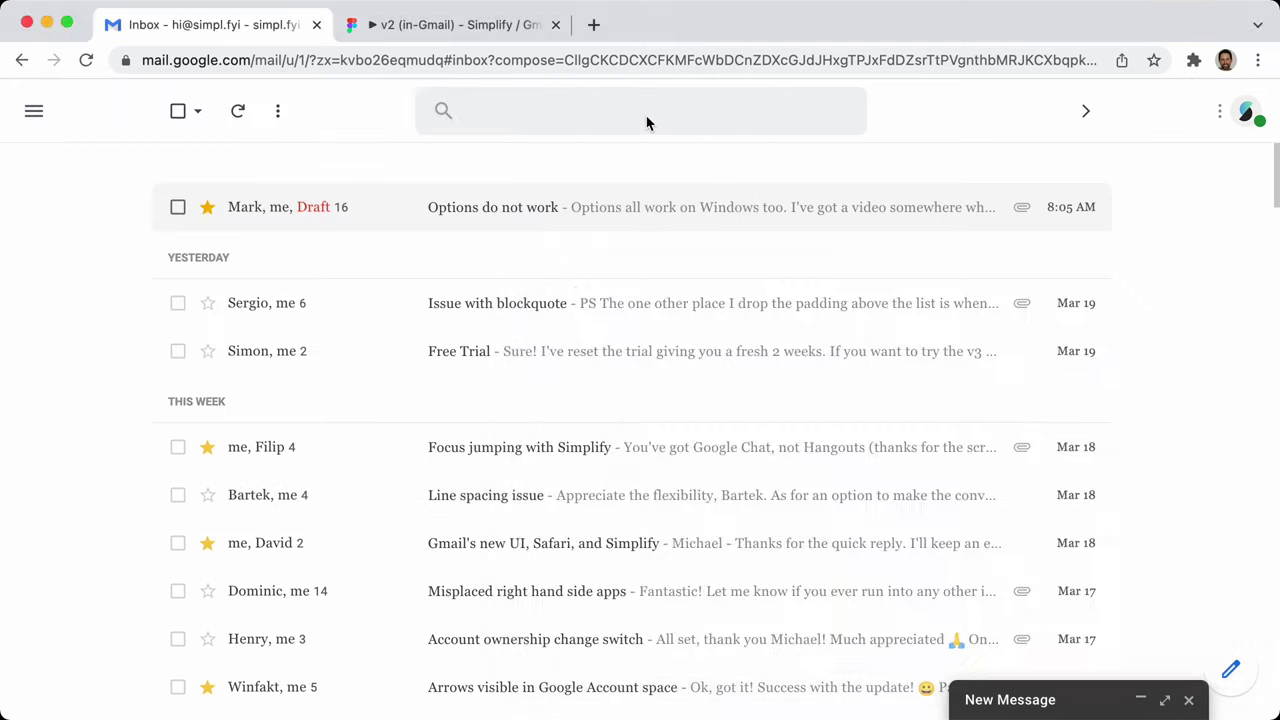
Search the mailbox for messages from Simplify's Gmail address using the from: operator
{"action": "left_click", "coordinate": [586, 111]}
{"action": "type", "text": "from:hi.simpli"}
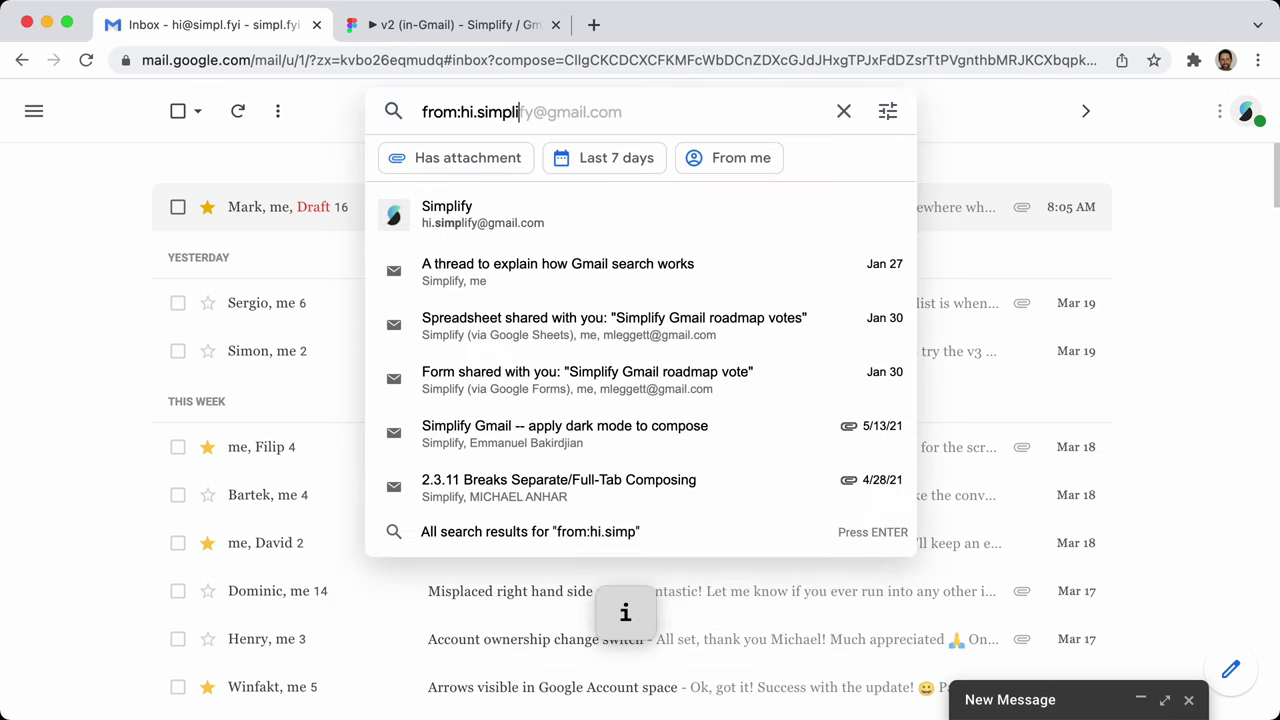
{"action": "key", "text": "Tab"}
{"action": "key", "text": "Return"}
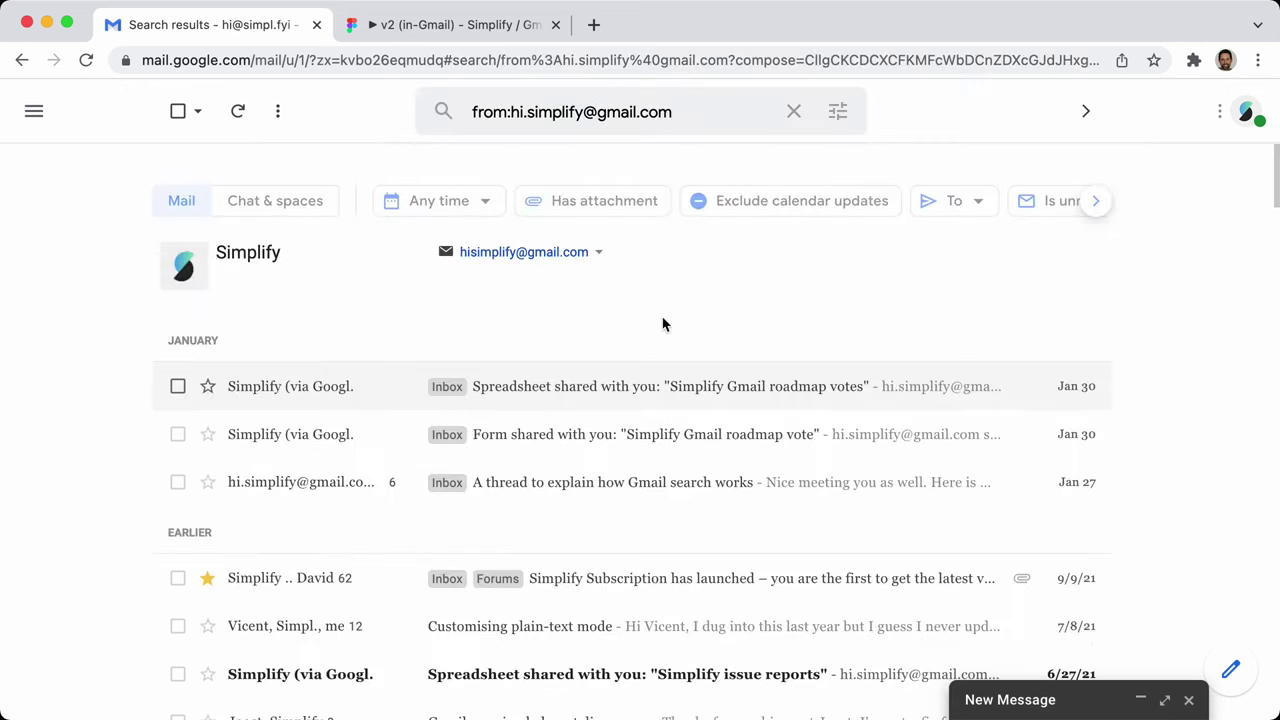
Open the conversation "A thread to explain how Gmail search works" and expand its second message
{"action": "scroll", "coordinate": [597, 445], "scroll_direction": "down", "scroll_amount": 2}
{"action": "left_click", "coordinate": [597, 420]}
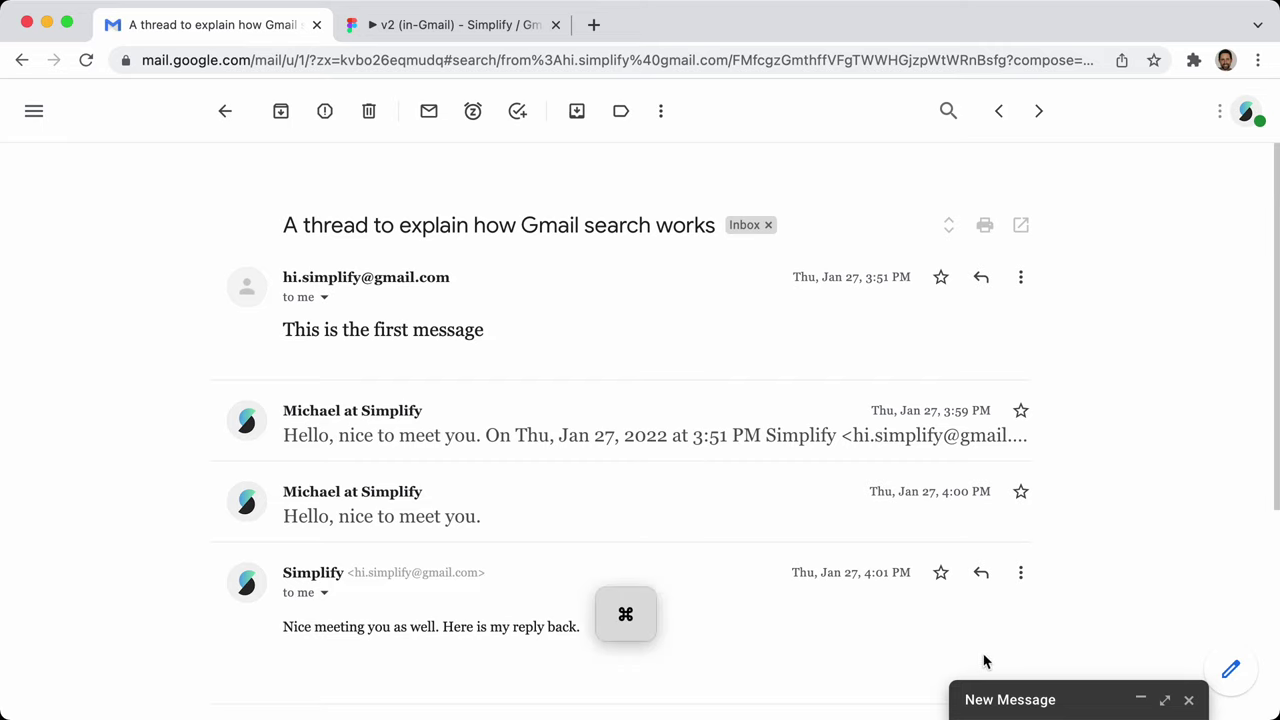
{"action": "left_click", "coordinate": [662, 454]}
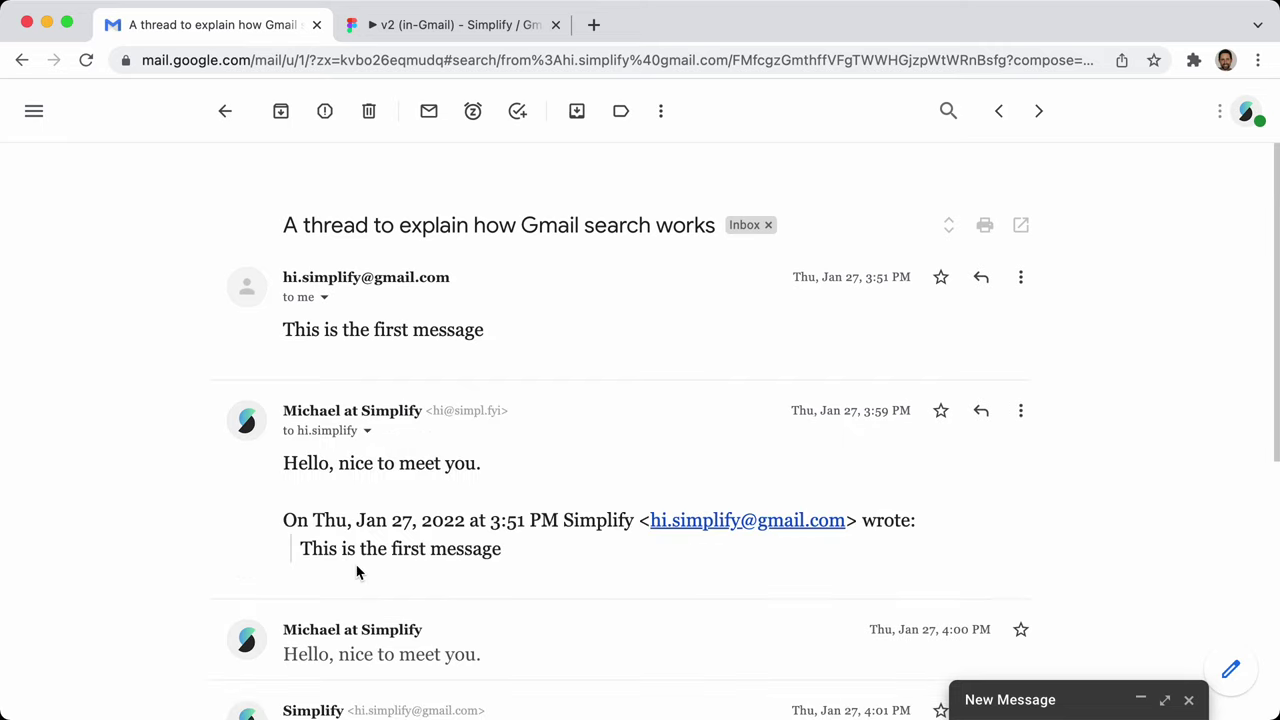
Set the message font size to 14 (recommended) and the font face to Arial (Gmail's default) in the Simplify options
{"action": "key", "text": "super+comma"}
{"action": "left_click", "coordinate": [1146, 480]}
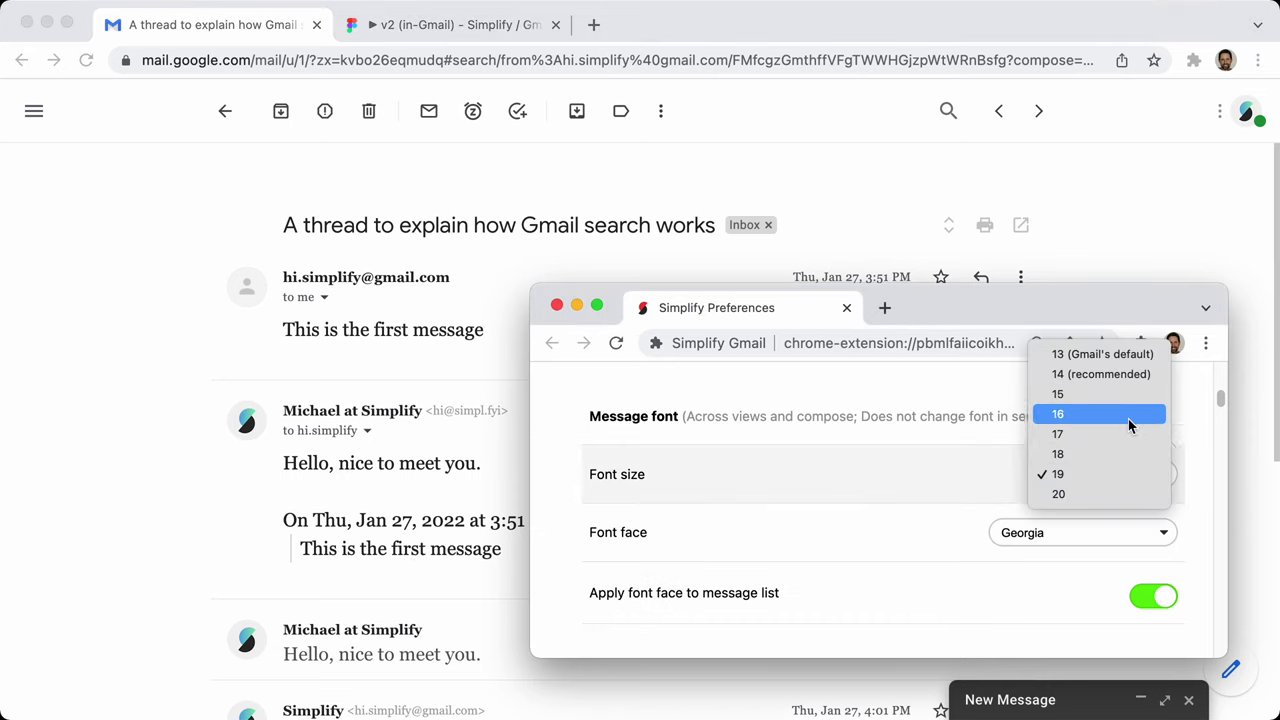
{"action": "left_click", "coordinate": [1108, 374]}
{"action": "left_click", "coordinate": [1066, 531]}
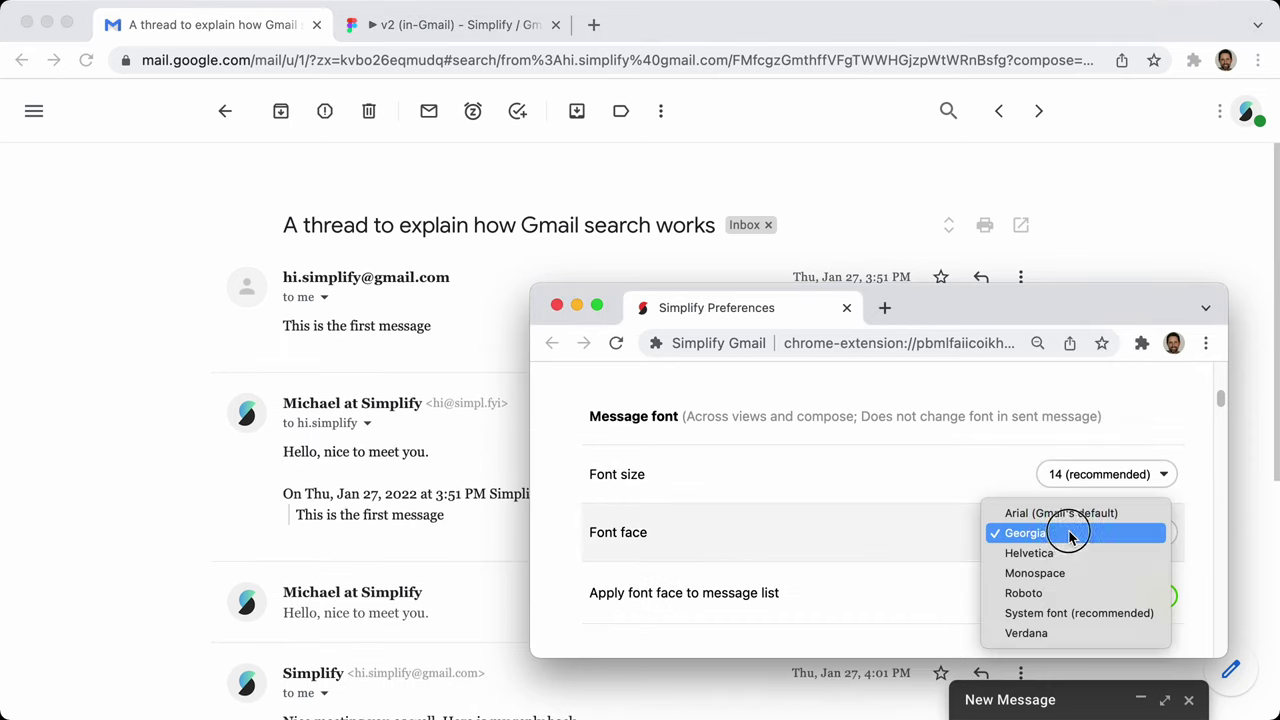
{"action": "left_click", "coordinate": [1051, 518]}
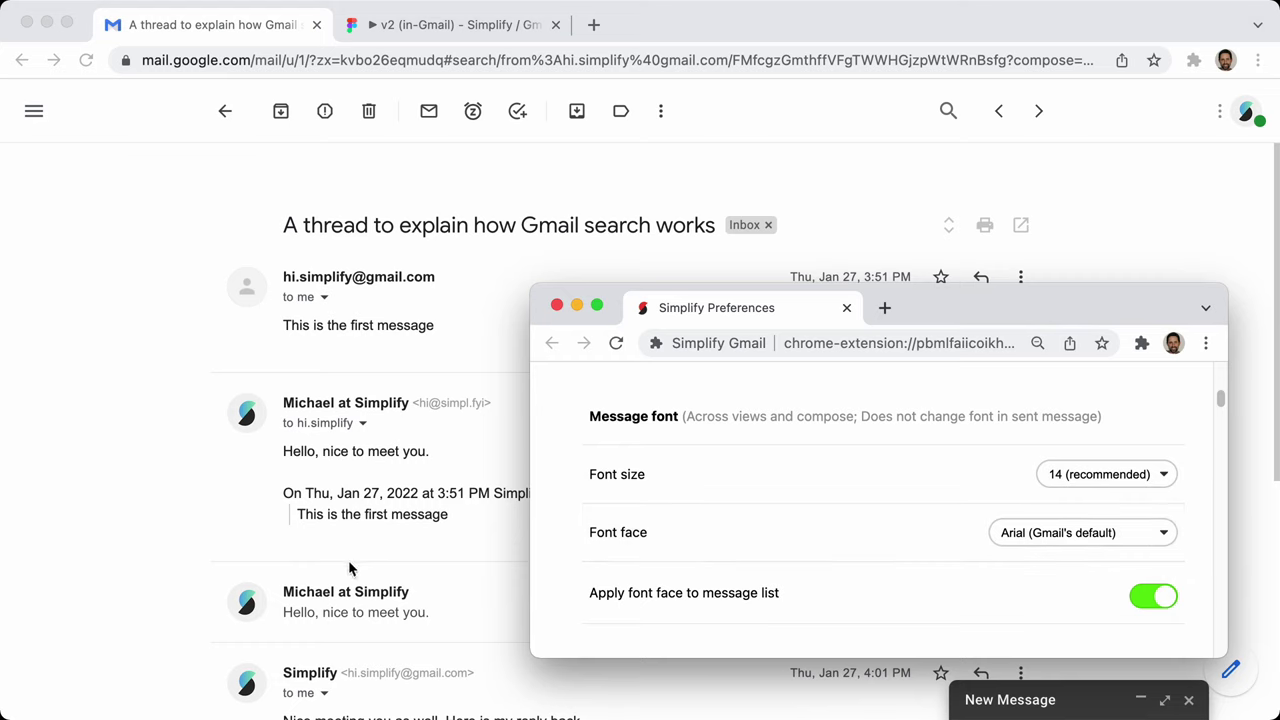
Set the message font face to Monospace and check it in the open conversation
{"action": "left_click", "coordinate": [1118, 536]}
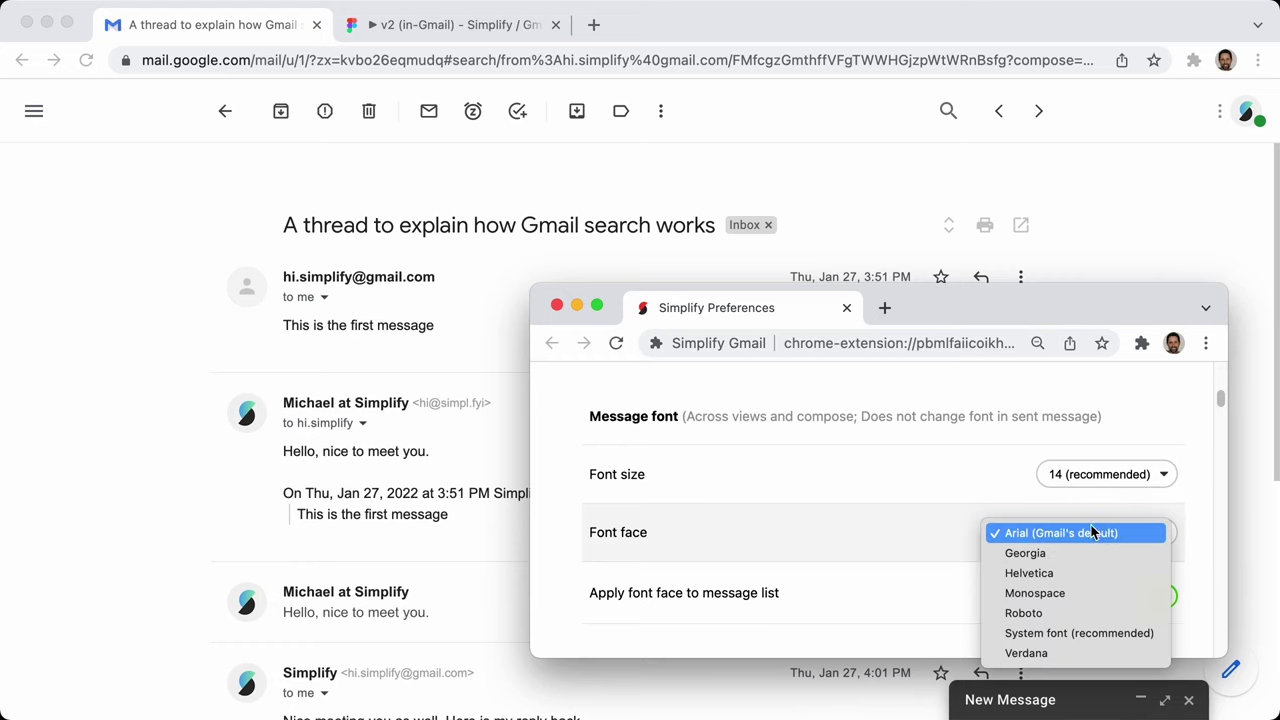
{"action": "left_click", "coordinate": [1050, 593]}
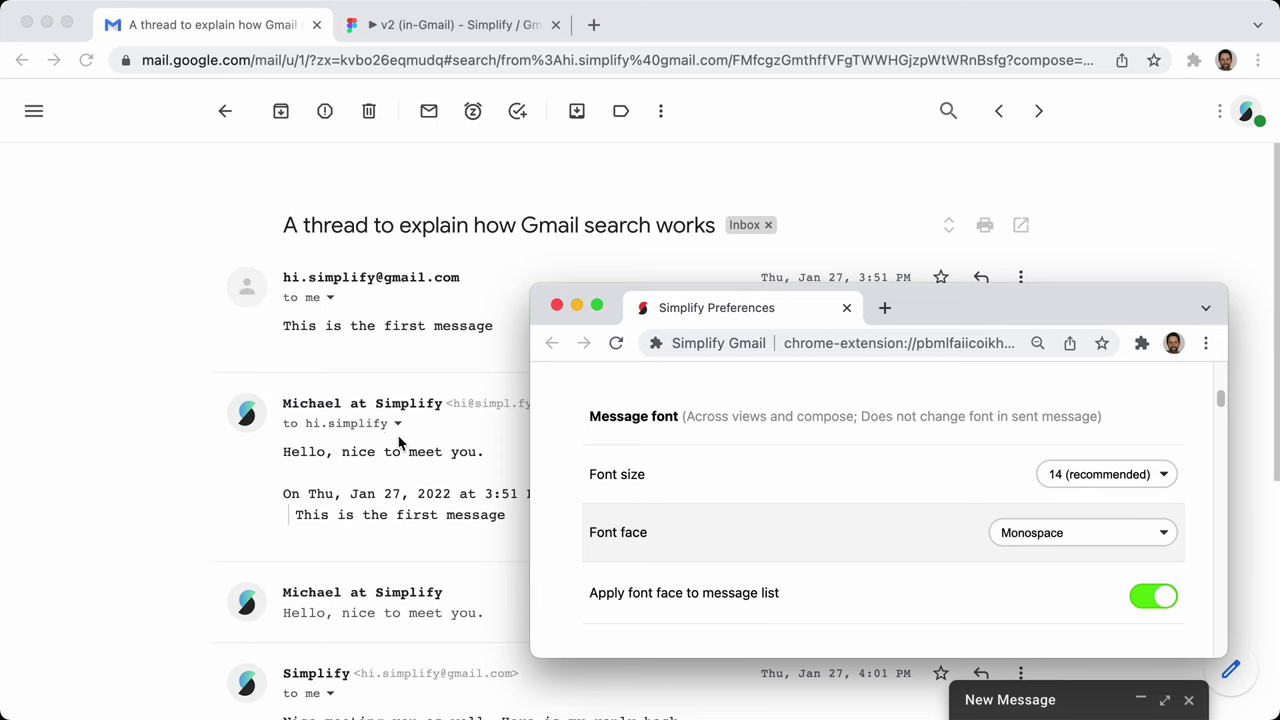
{"action": "scroll", "coordinate": [383, 450], "scroll_direction": "down", "scroll_amount": 2}
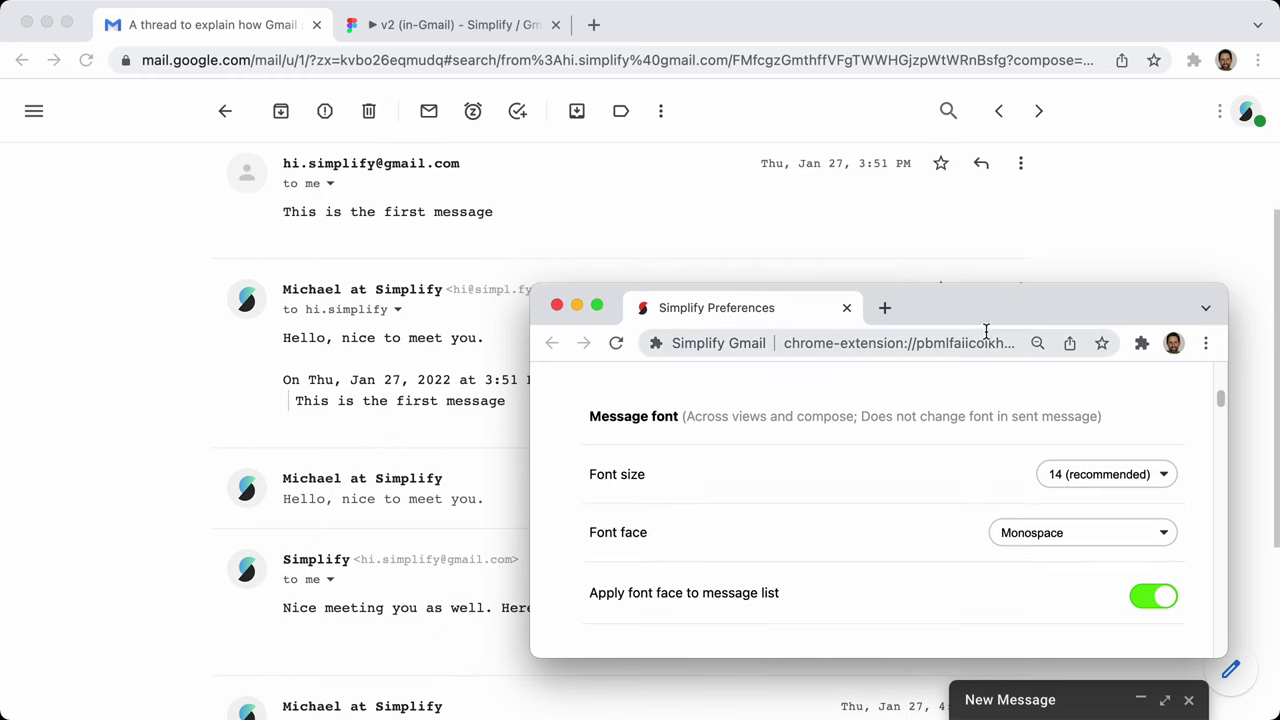
Start a reply at the end of the conversation with the placeholder text "asdjoasidj" and hide the formatting options
{"action": "left_click", "coordinate": [434, 457]}
{"action": "scroll", "coordinate": [360, 560], "scroll_direction": "down", "scroll_amount": 5}
{"action": "left_click", "coordinate": [340, 608]}
{"action": "type", "text": "asdjoasidj"}
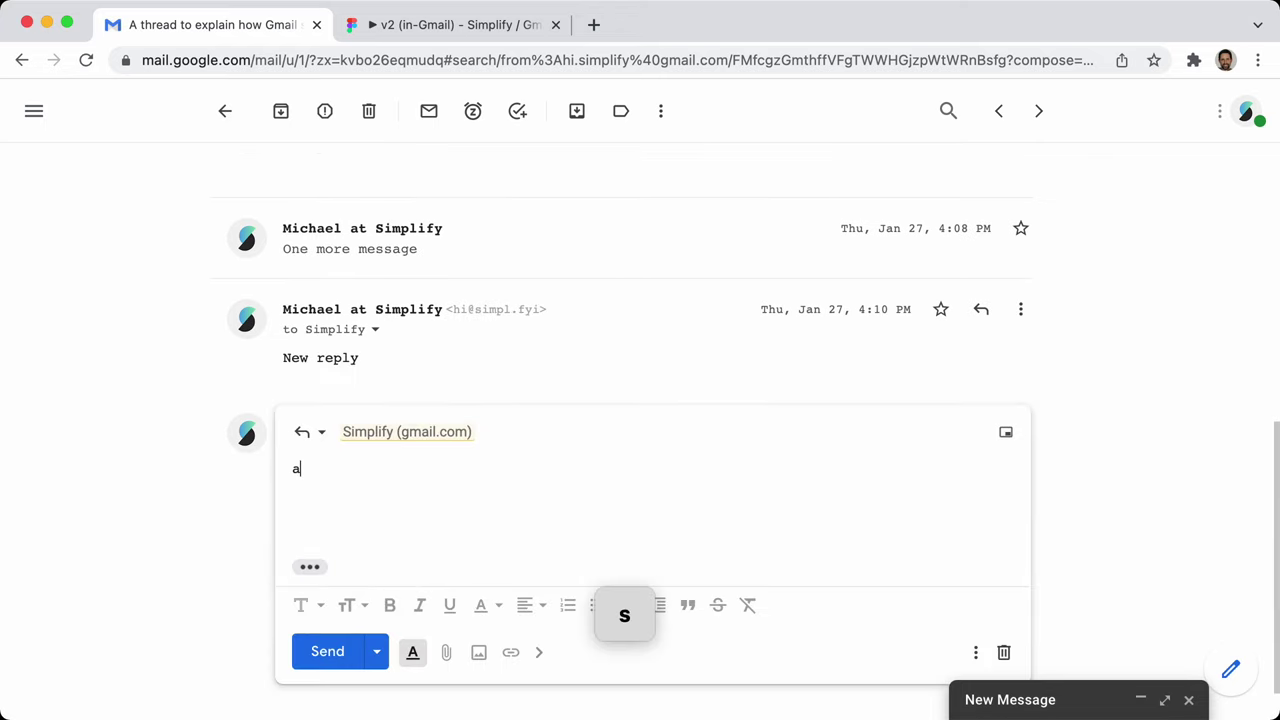
{"action": "left_click", "coordinate": [412, 651]}
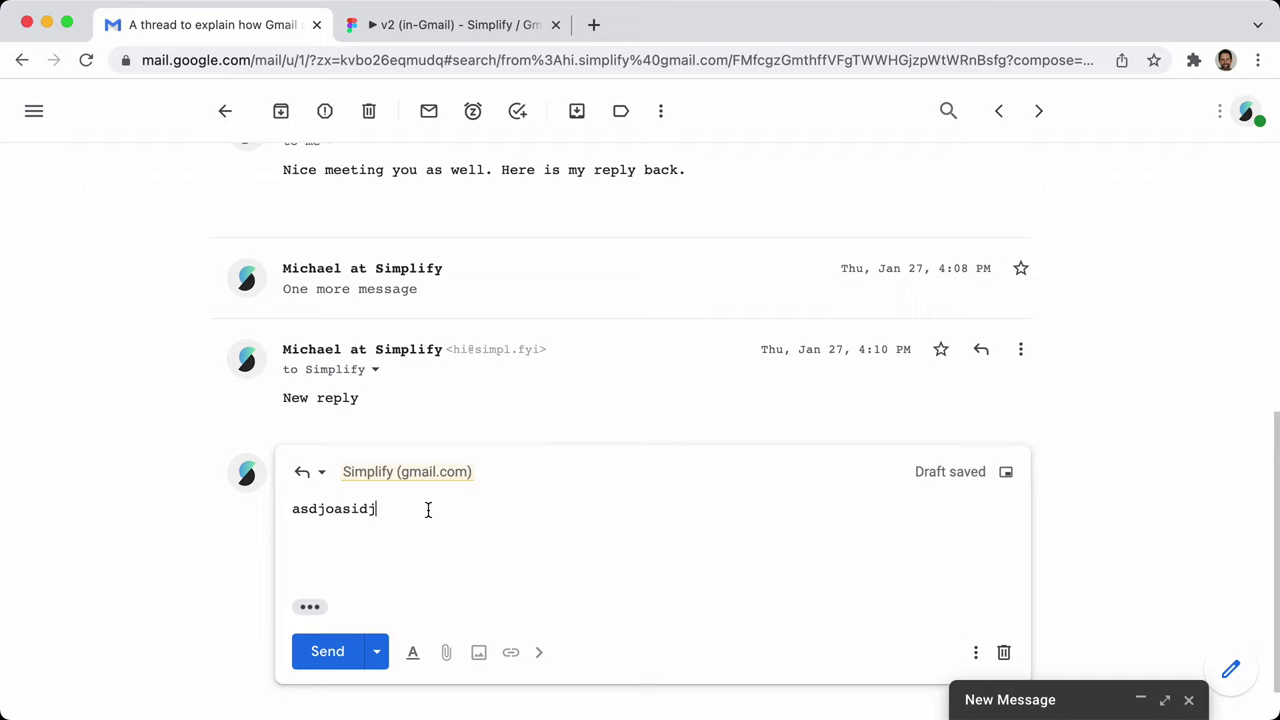
Replace the draft's text with "This is a reply" and send the message
{"action": "key", "text": "super+BackSpace"}
{"action": "type", "text": "This is a reply"}
{"action": "left_click", "coordinate": [320, 654]}
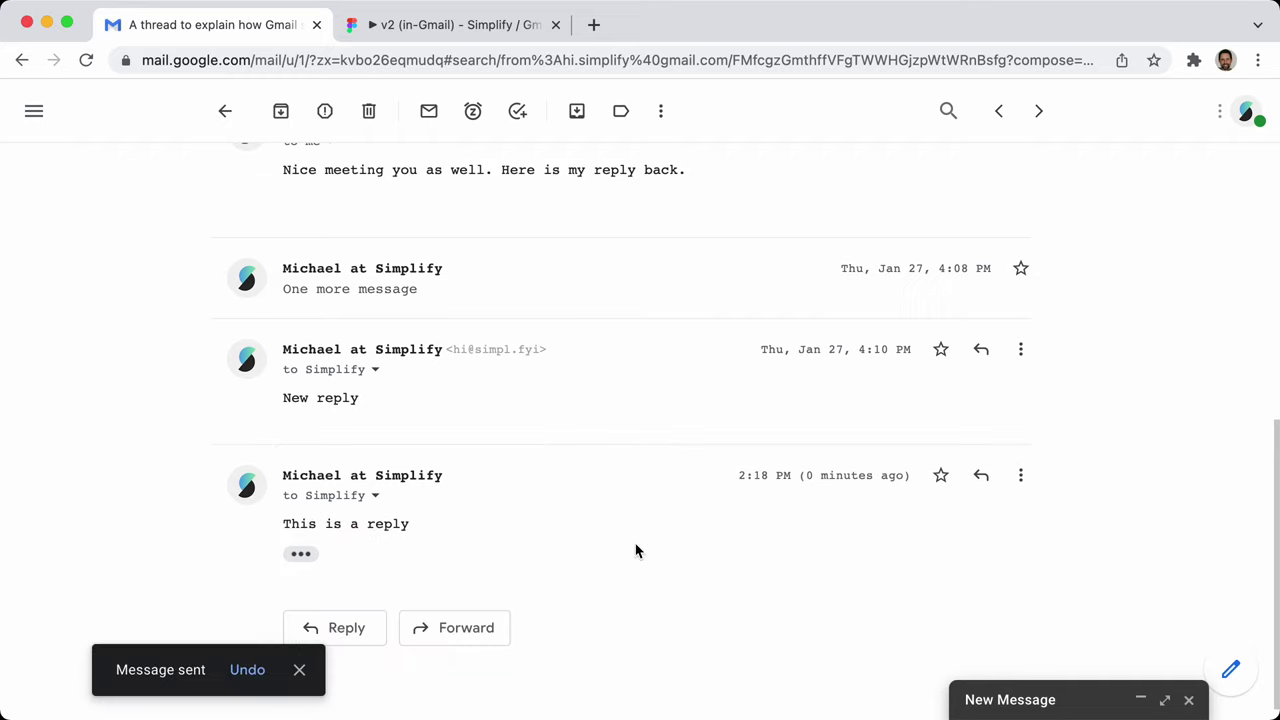
Turn Simplify off to inspect the sent reply in standard Gmail, highlight its text, and turn Simplify back on
{"action": "key", "text": "super+comma"}
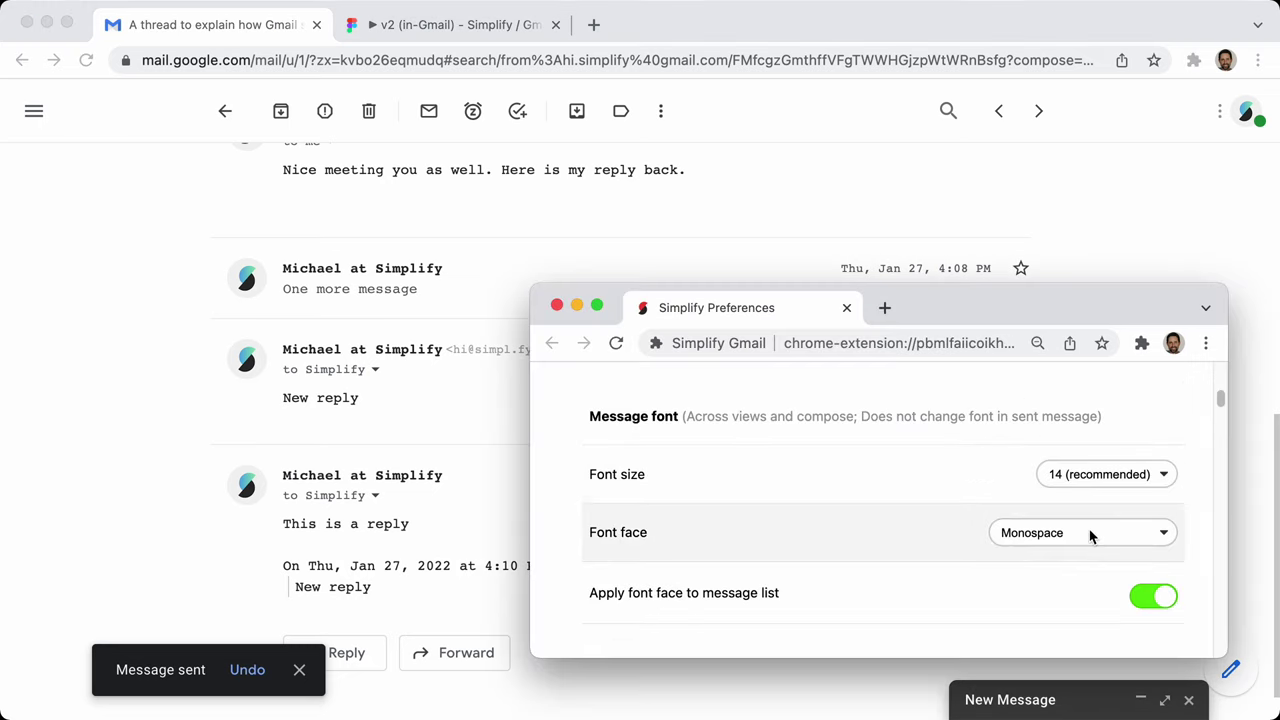
{"action": "left_click", "coordinate": [1123, 270]}
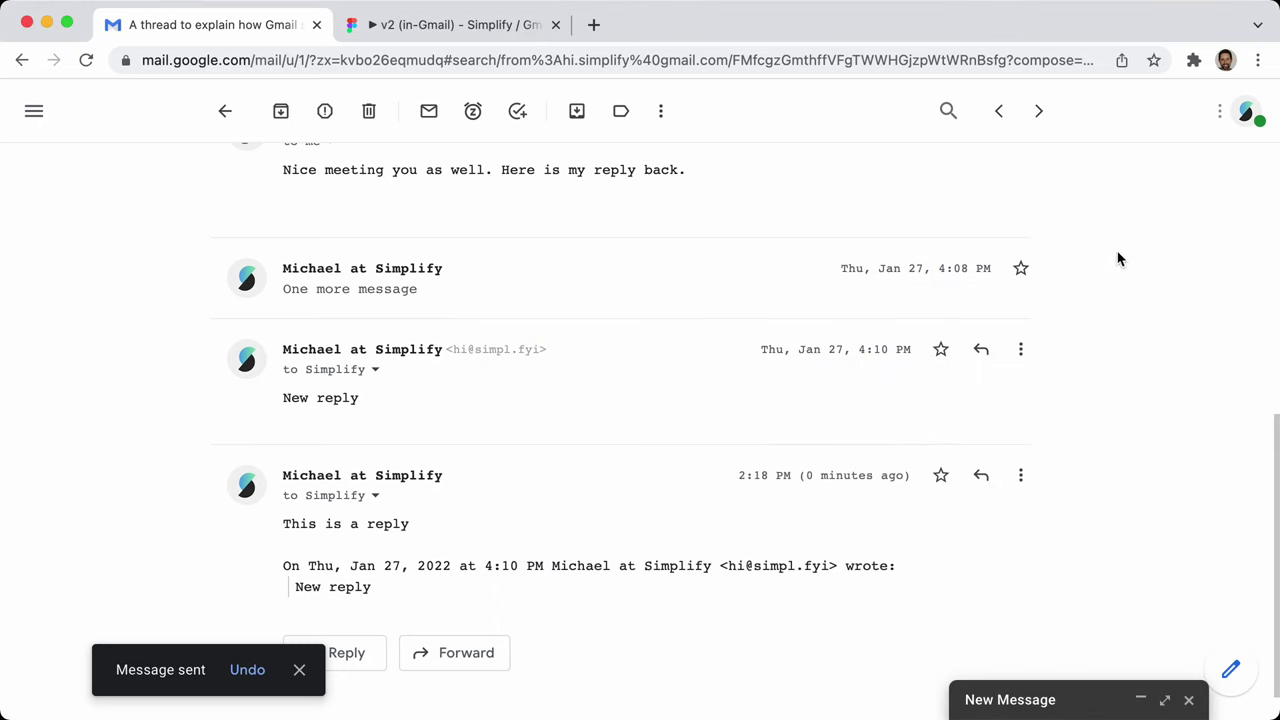
{"action": "left_click", "coordinate": [1110, 111]}
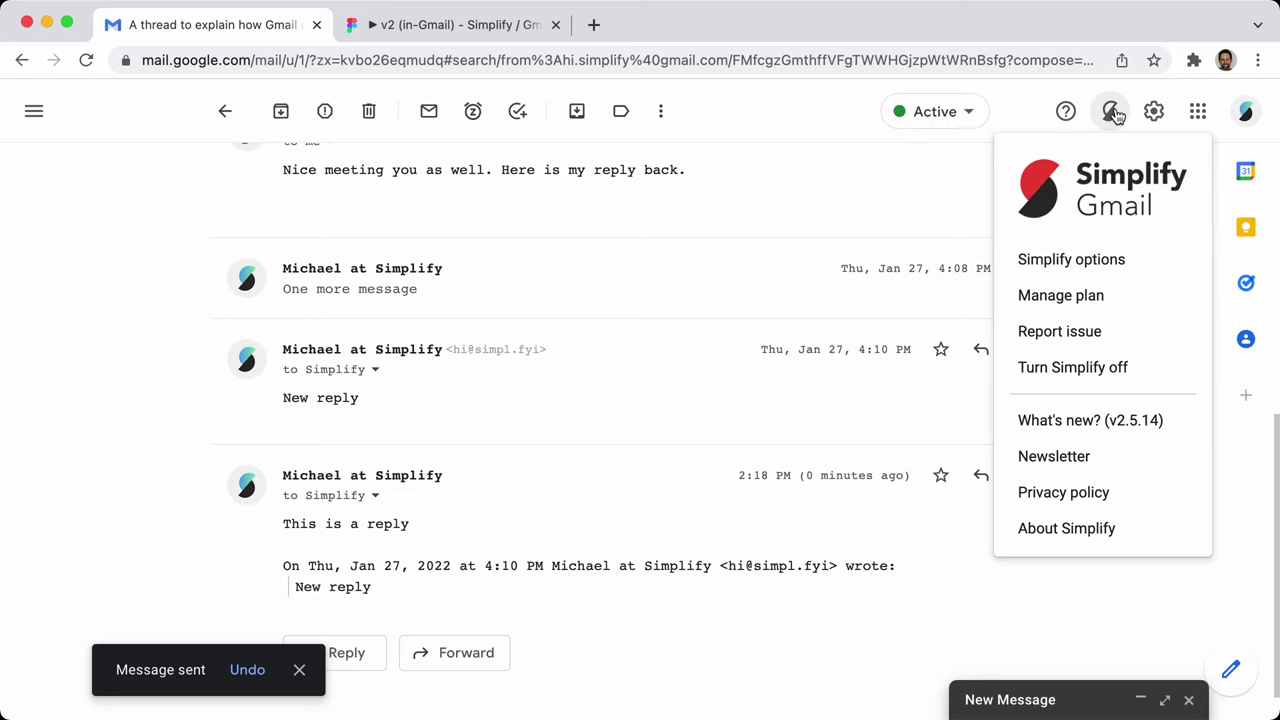
{"action": "left_click", "coordinate": [1103, 370]}
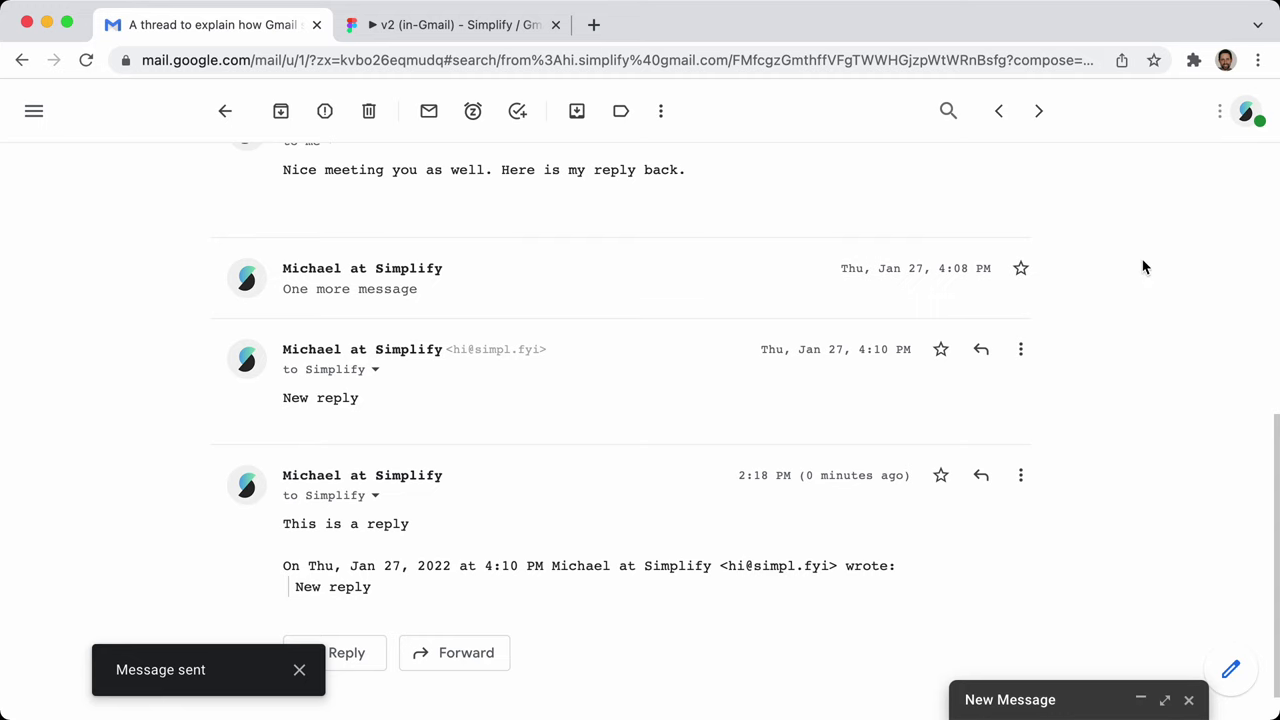
{"action": "key", "text": "alt+shift+4"}
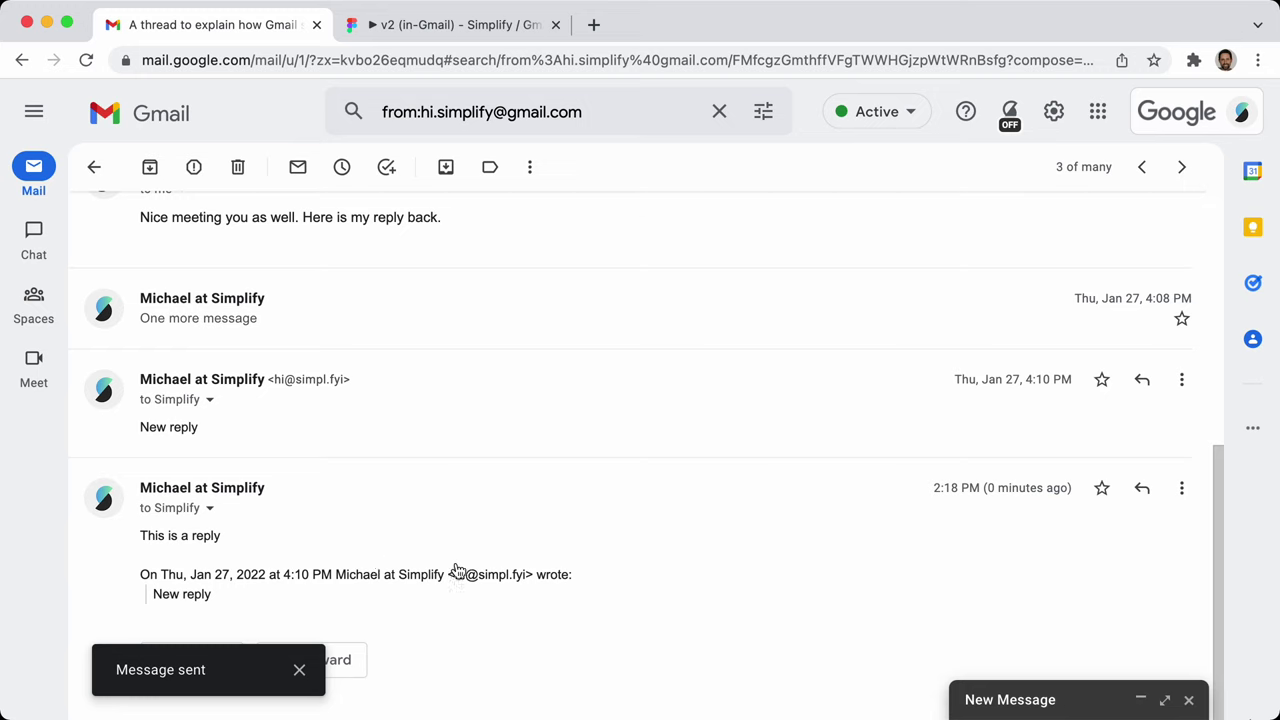
{"action": "left_click_drag", "start_coordinate": [146, 539], "coordinate": [258, 543]}
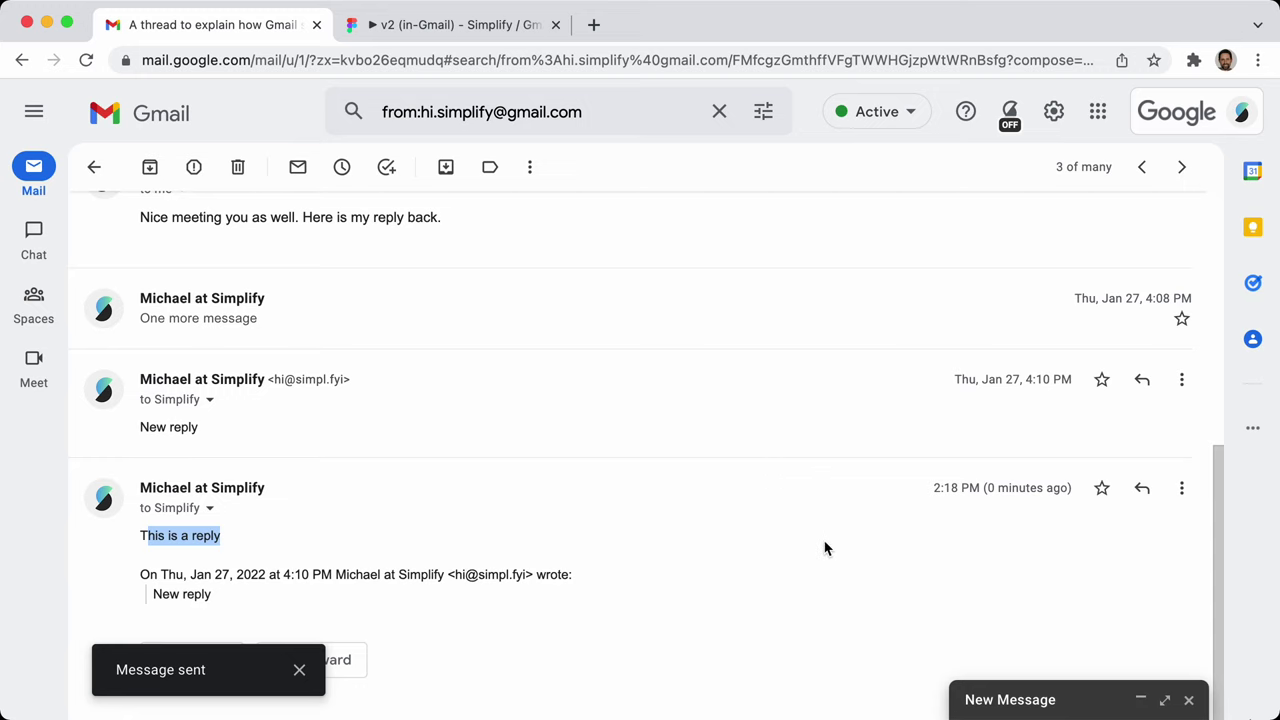
{"action": "key", "text": "ctrl+s"}
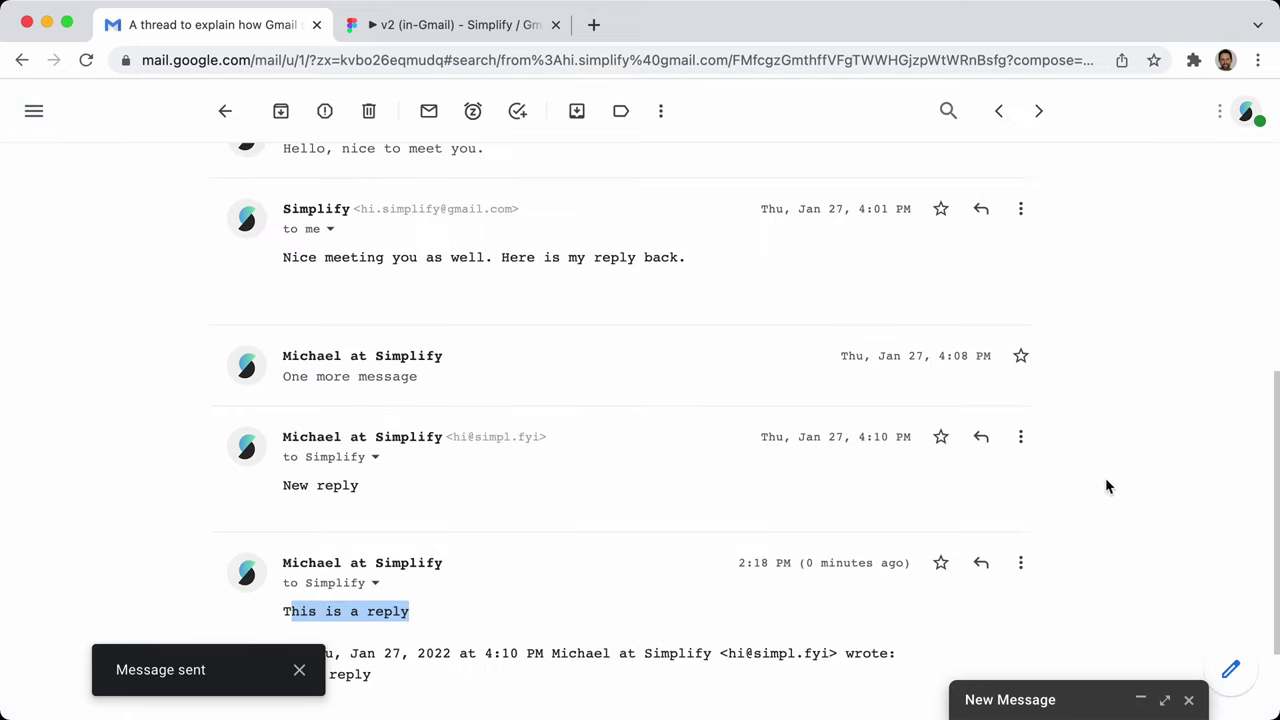
Set the message font face to System font (recommended) in the Simplify options
{"action": "key", "text": "super+comma"}
{"action": "left_click", "coordinate": [1085, 532]}
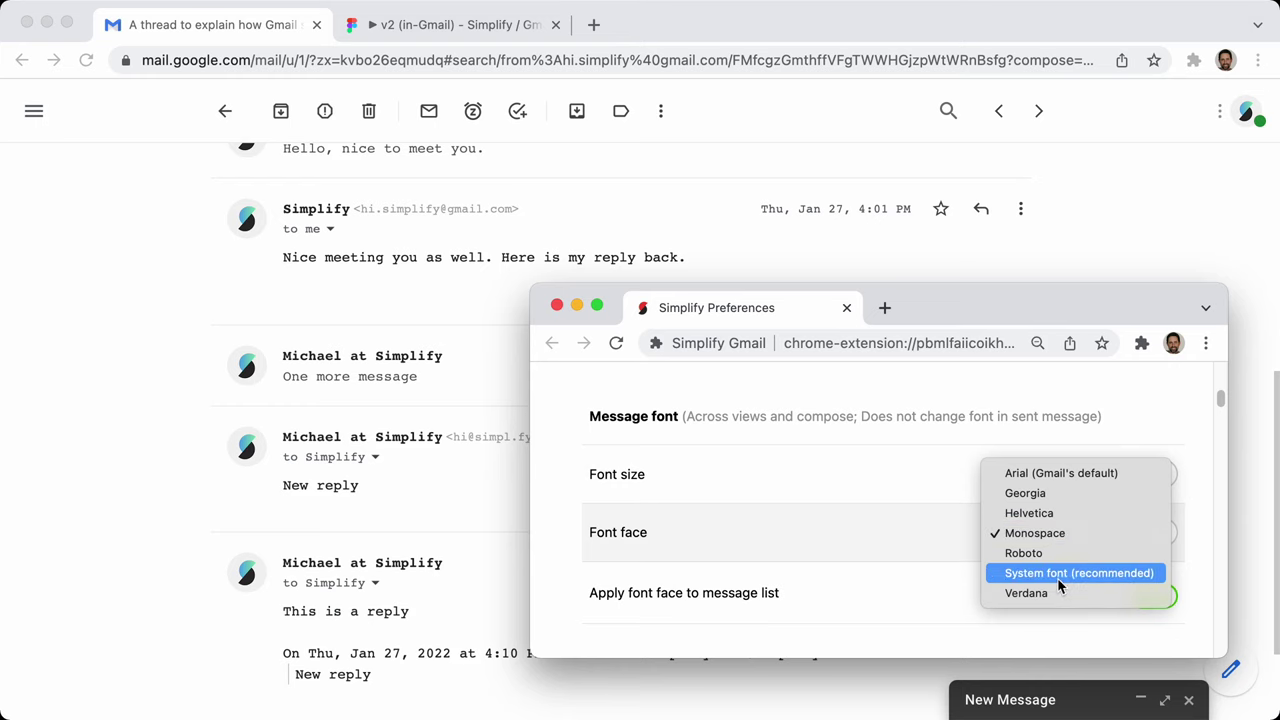
{"action": "left_click", "coordinate": [1080, 567]}
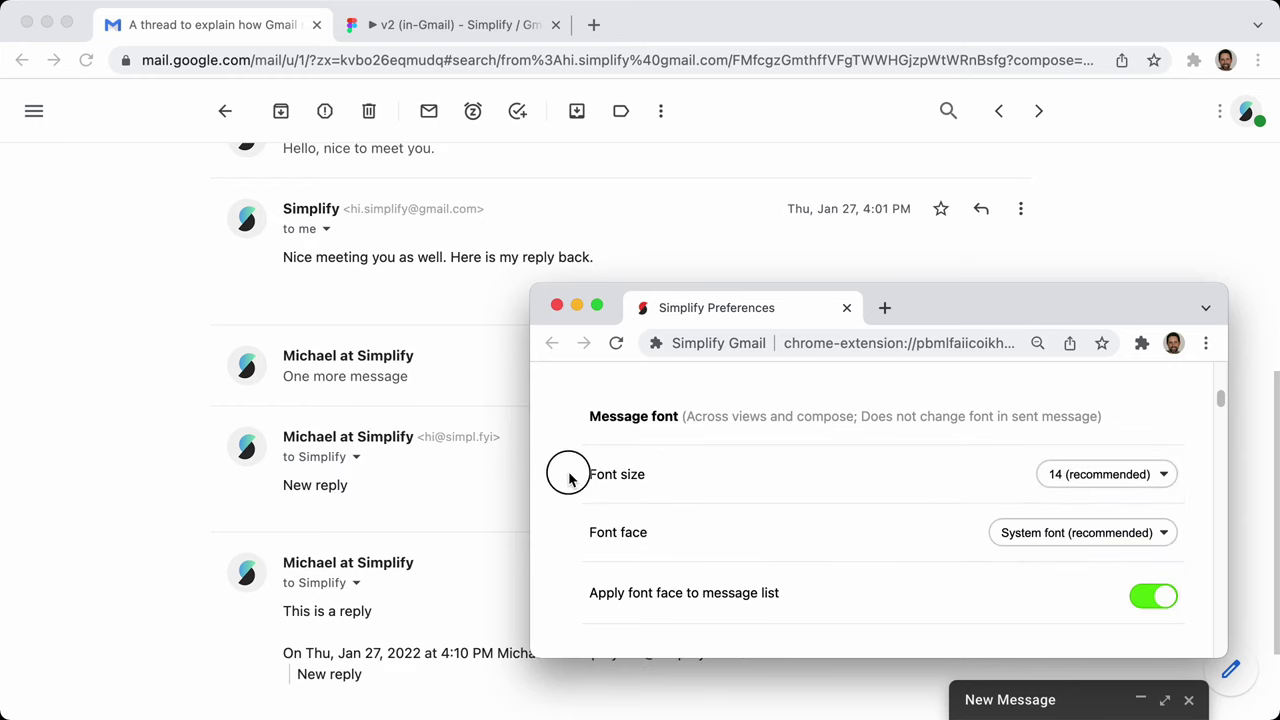
Look over the Conversation list options, go back to the search results and reopen "A thread to explain how Gmail search works"
{"action": "scroll", "coordinate": [566, 480], "scroll_direction": "down", "scroll_amount": 5}
{"action": "scroll", "coordinate": [838, 477], "scroll_direction": "up", "scroll_amount": 2}
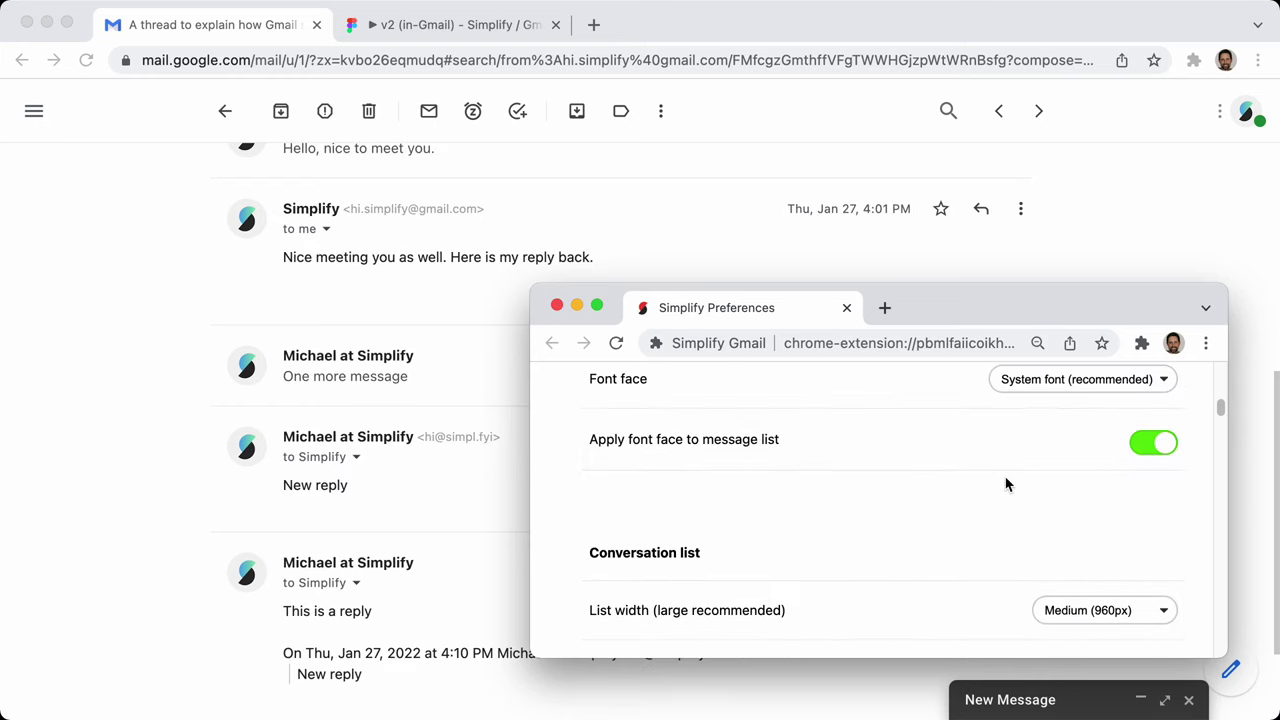
{"action": "scroll", "coordinate": [1006, 485], "scroll_direction": "down", "scroll_amount": 3}
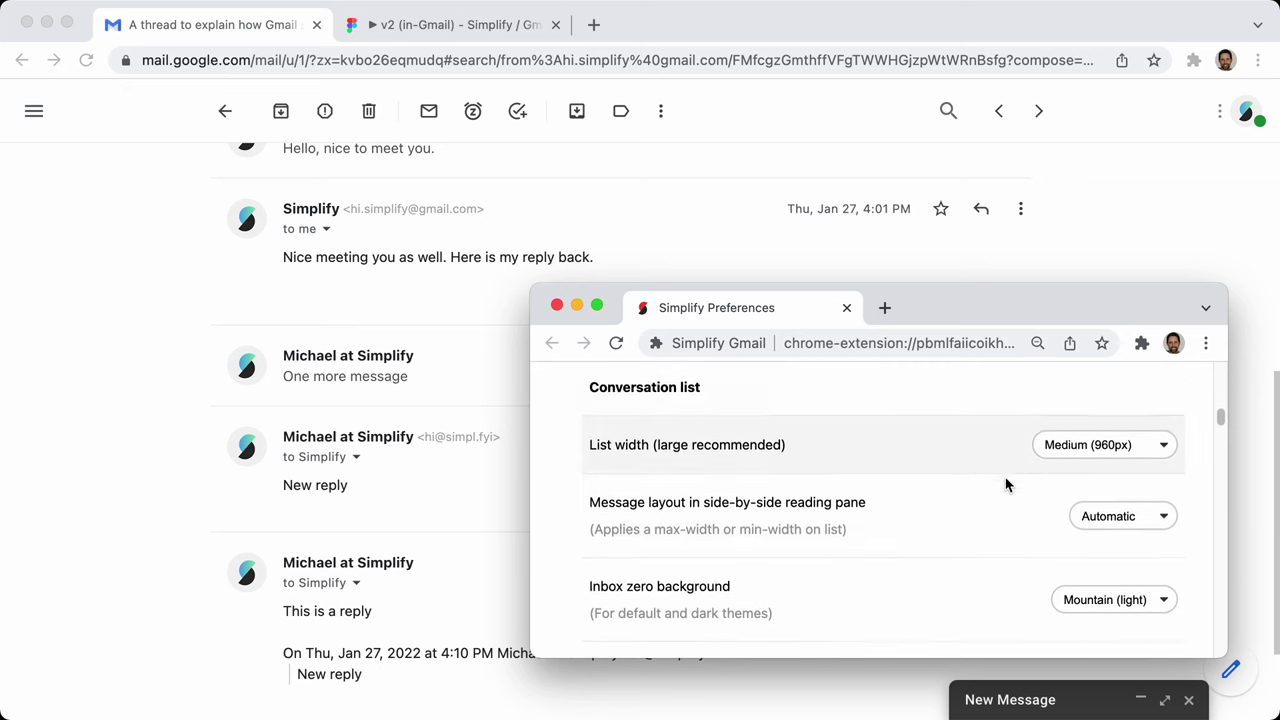
{"action": "left_click", "coordinate": [137, 251]}
{"action": "left_click", "coordinate": [222, 112]}
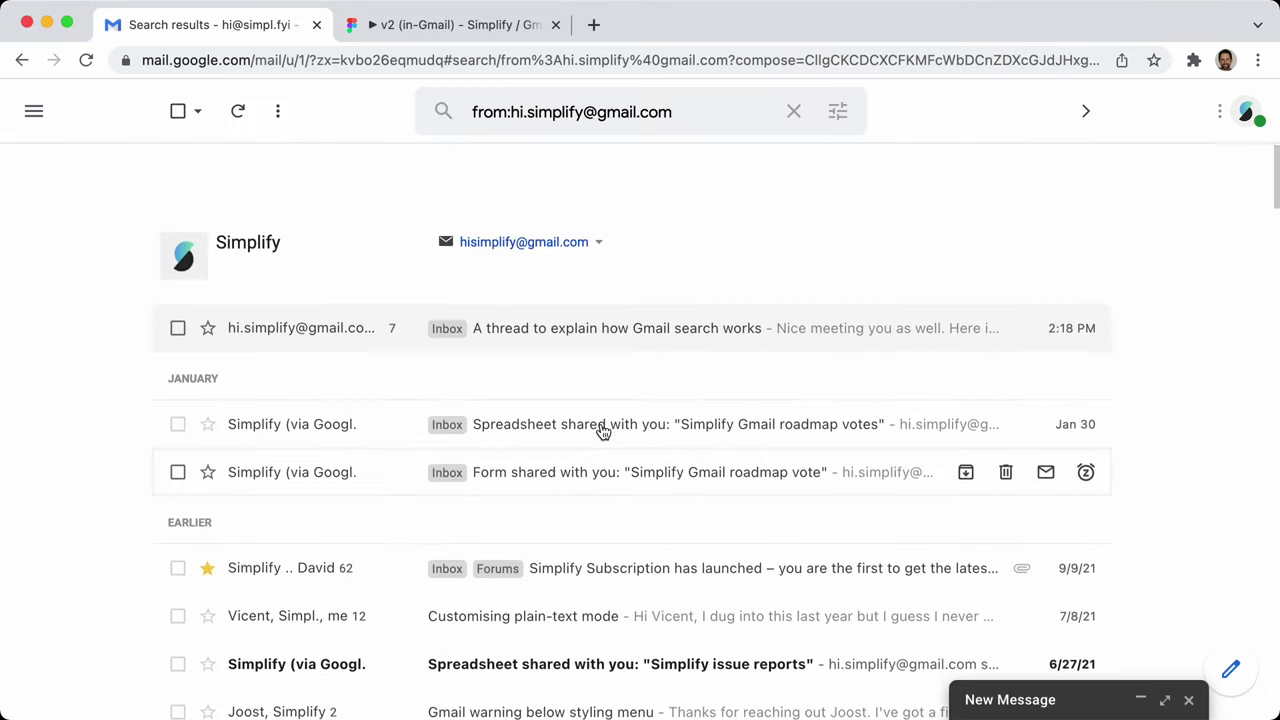
{"action": "left_click", "coordinate": [593, 354]}
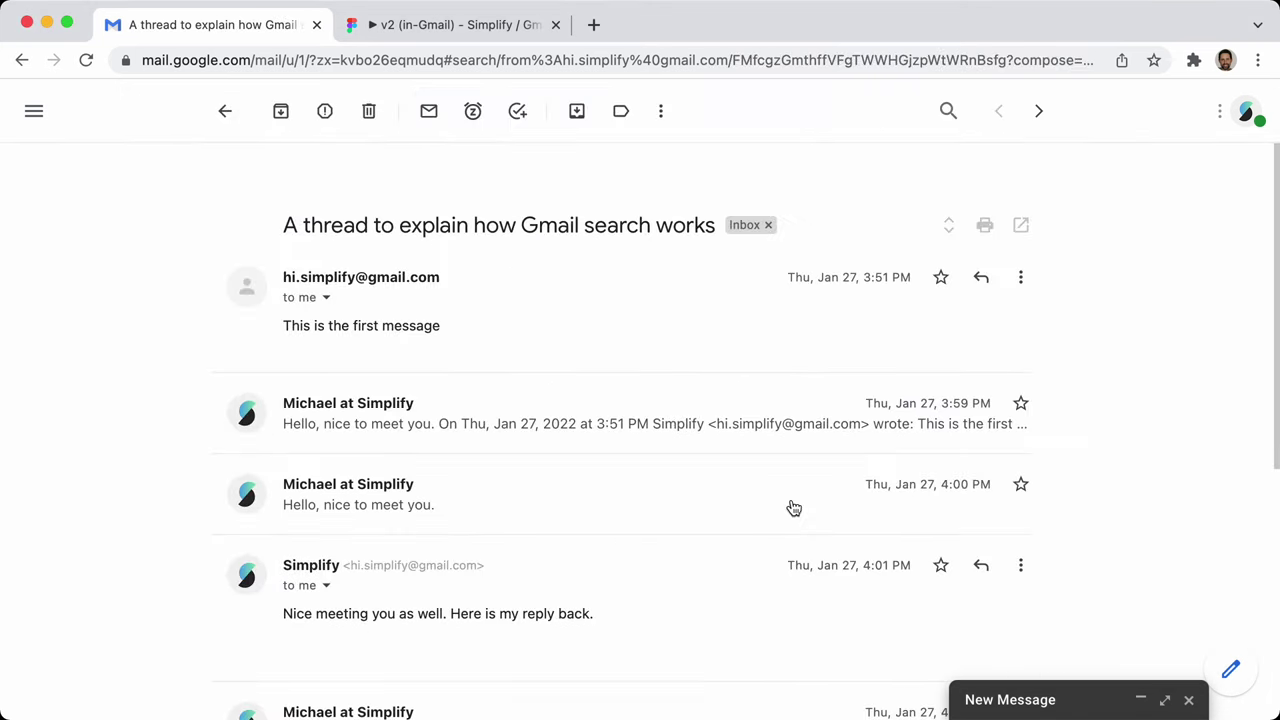
{"action": "scroll", "coordinate": [789, 506], "scroll_direction": "down", "scroll_amount": 3}
Review the Simplify options from the Conversation list section through to the Message view section
{"action": "key", "text": "super+grave"}
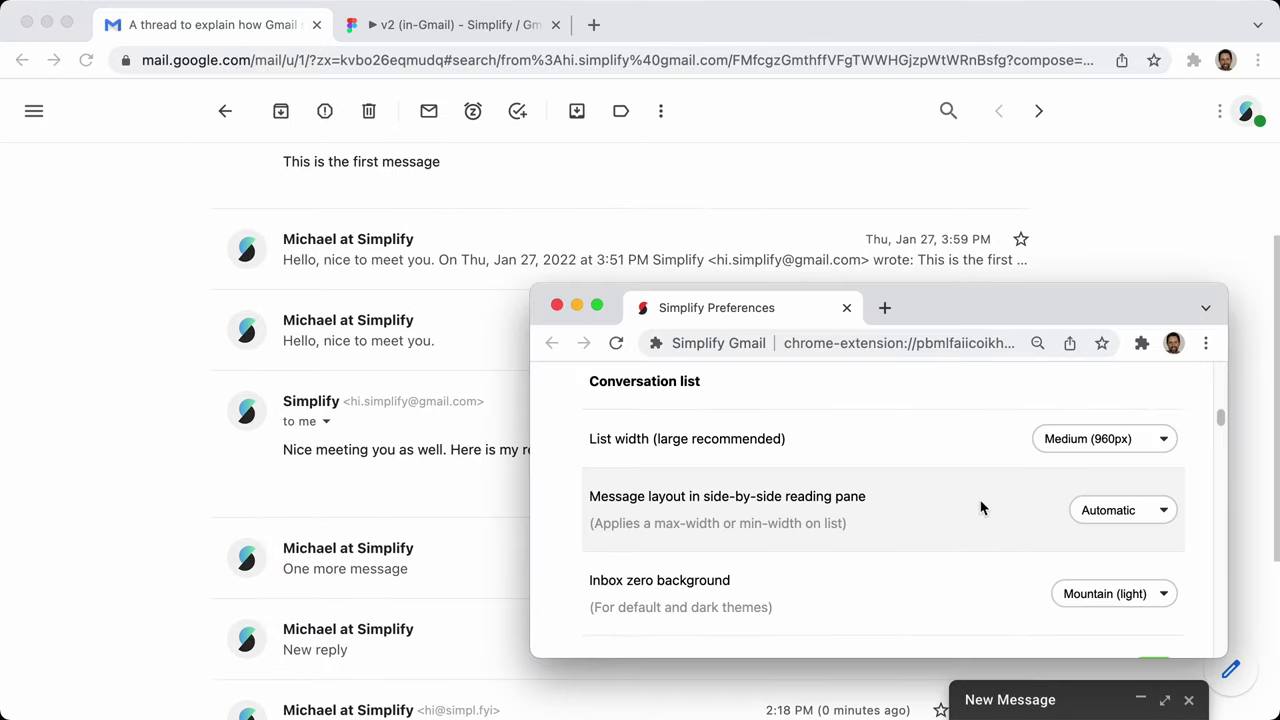
{"action": "scroll", "coordinate": [1000, 505], "scroll_direction": "down", "scroll_amount": 5}
{"action": "scroll", "coordinate": [949, 507], "scroll_direction": "down", "scroll_amount": 10}
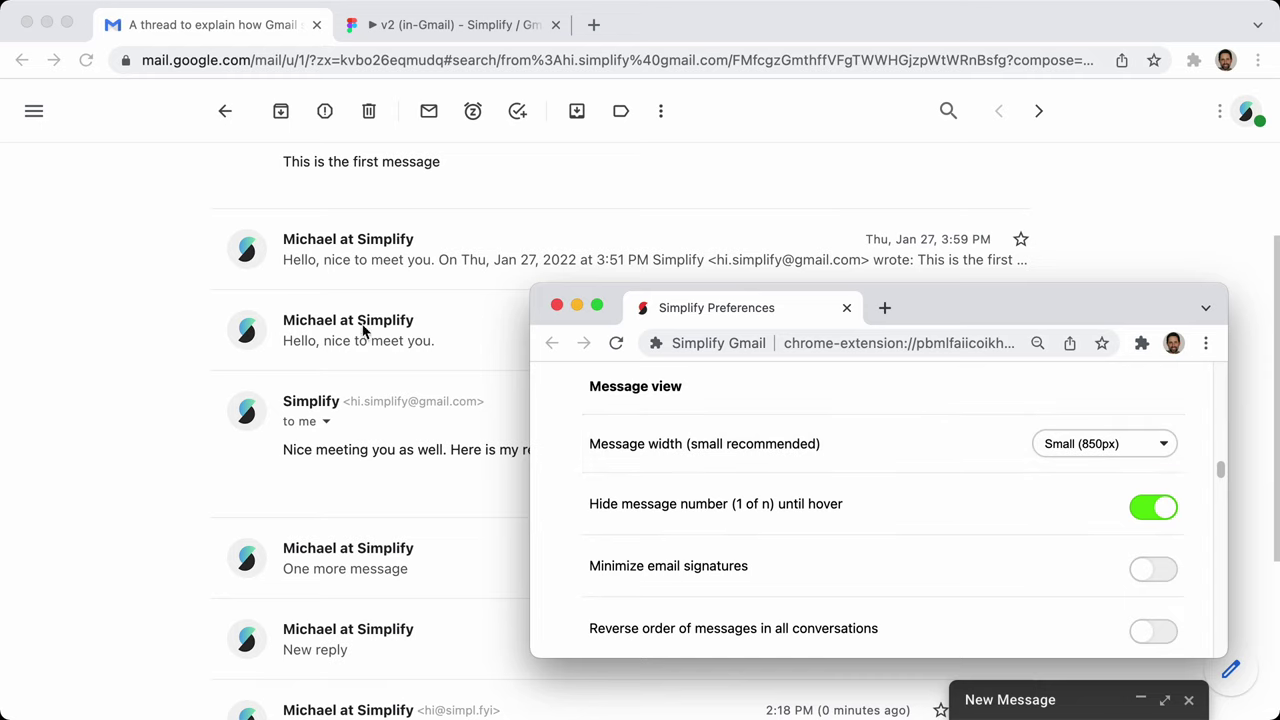
{"action": "scroll", "coordinate": [363, 428], "scroll_direction": "up", "scroll_amount": 3}
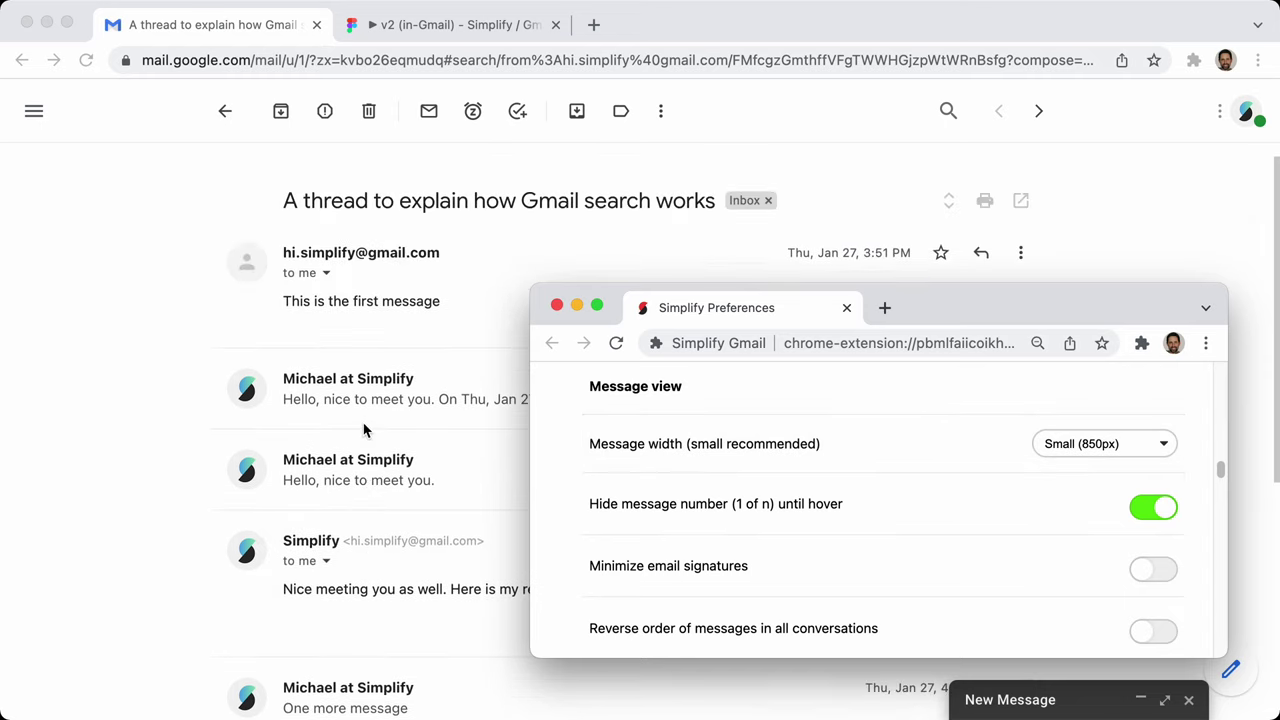
{"action": "scroll", "coordinate": [969, 466], "scroll_direction": "up", "scroll_amount": 10}
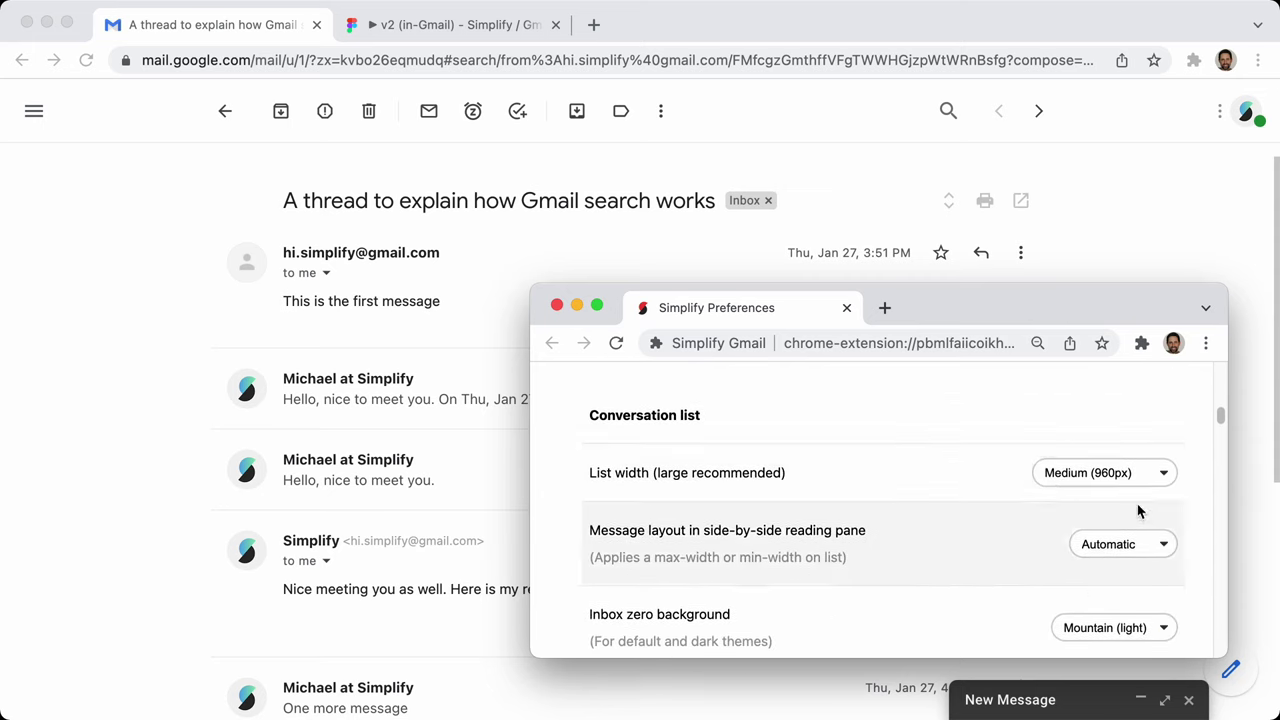
{"action": "scroll", "coordinate": [936, 509], "scroll_direction": "down", "scroll_amount": 5}
{"action": "scroll", "coordinate": [900, 509], "scroll_direction": "down", "scroll_amount": 5}
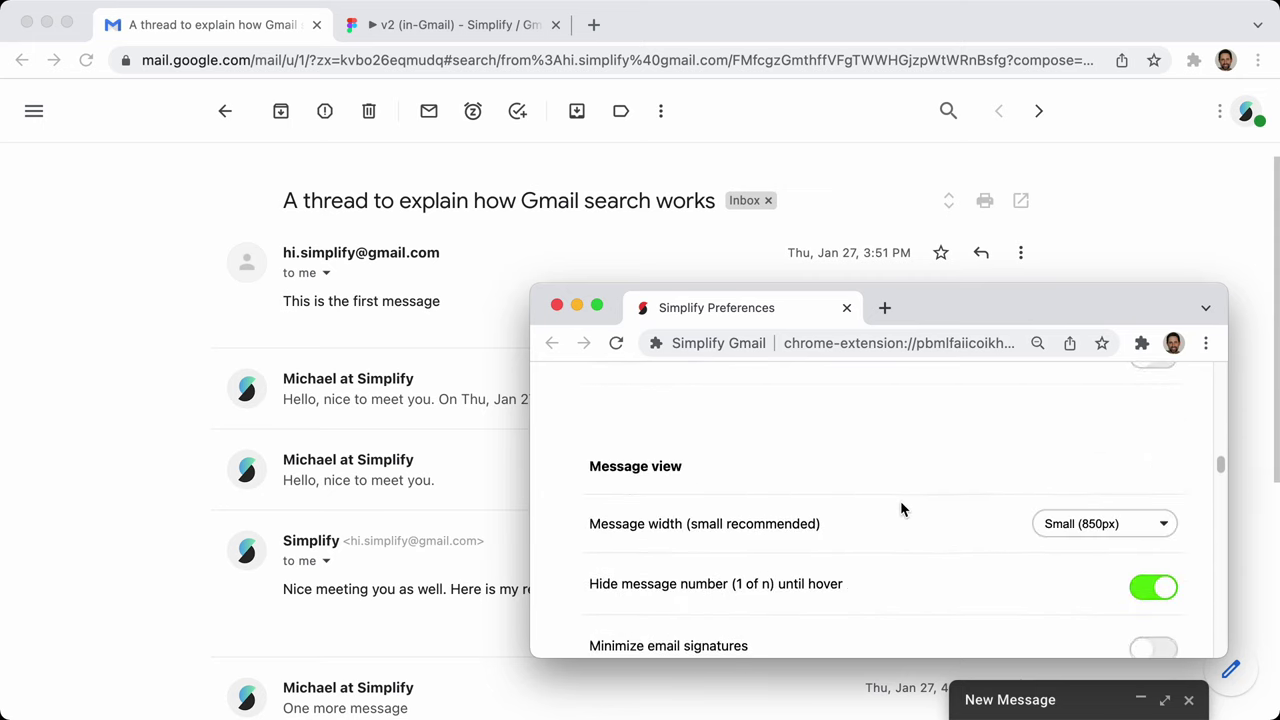
Try the Medium (960px) and Large (1100px) message widths on the open conversation and restore Small (850px)
{"action": "scroll", "coordinate": [997, 443], "scroll_direction": "down", "scroll_amount": 1}
{"action": "left_click", "coordinate": [1073, 412]}
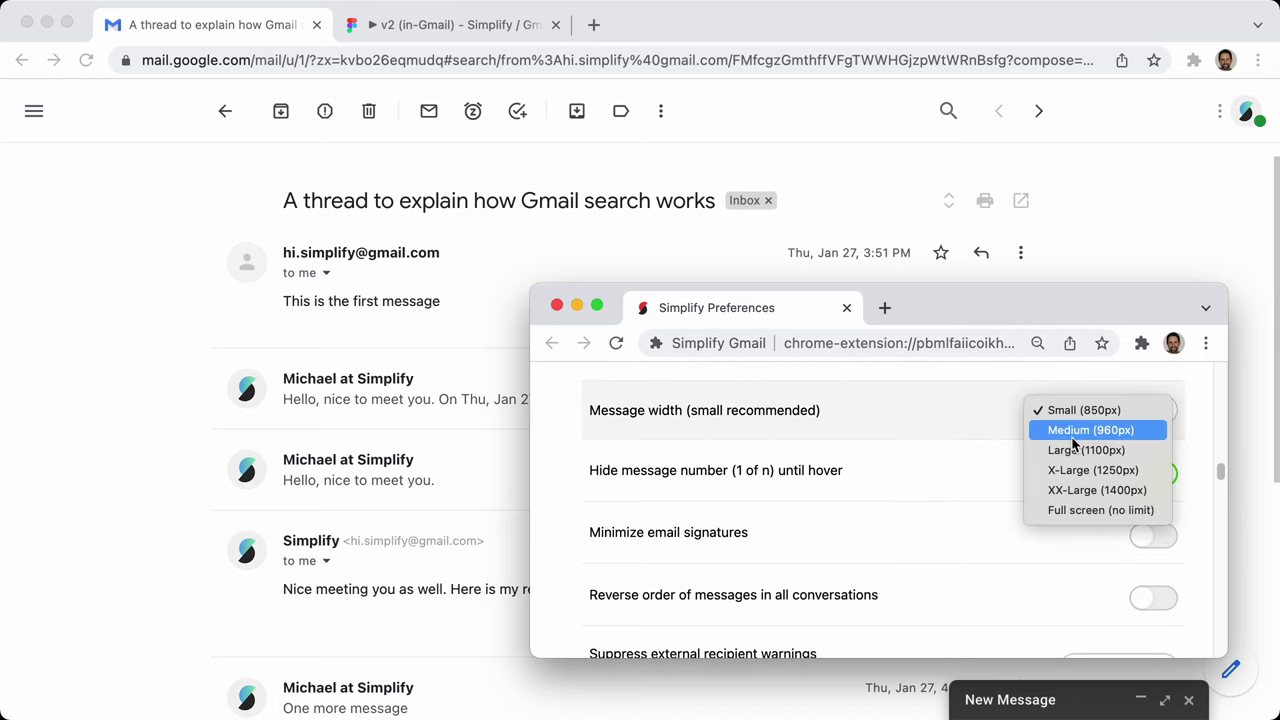
{"action": "left_click", "coordinate": [1072, 432]}
{"action": "left_click", "coordinate": [1080, 410]}
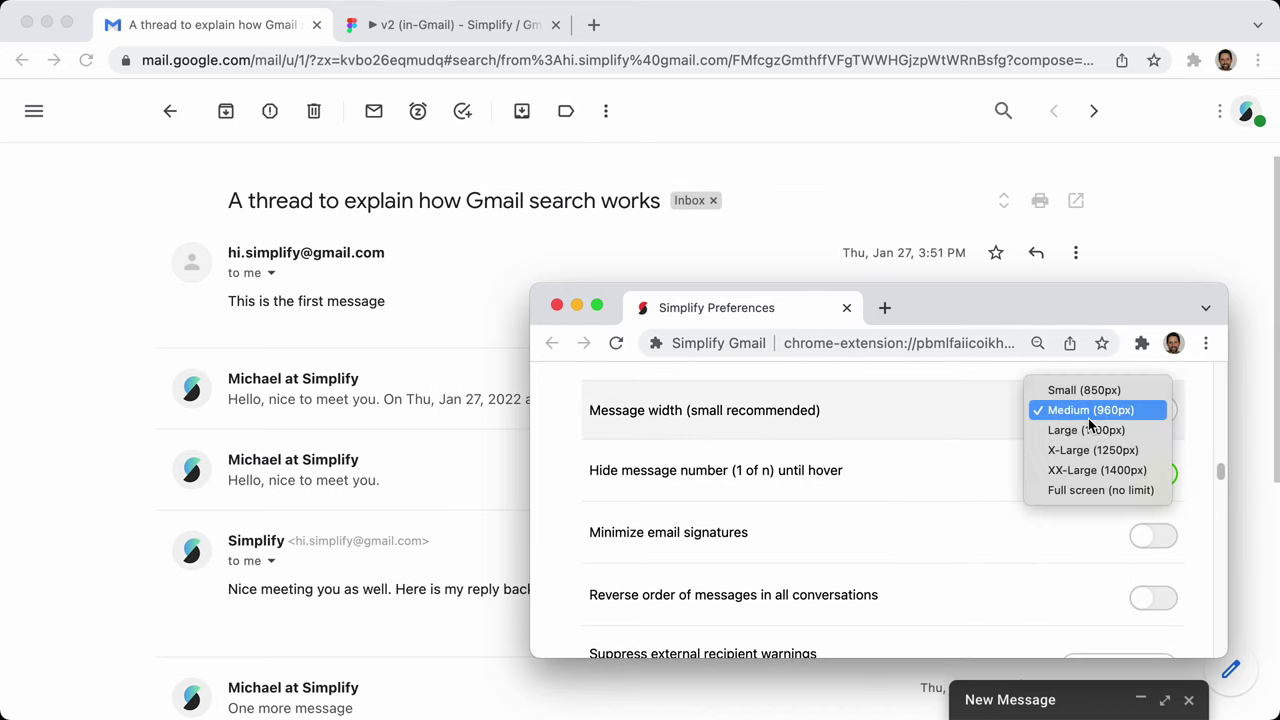
{"action": "left_click", "coordinate": [1083, 434]}
{"action": "left_click", "coordinate": [1087, 418]}
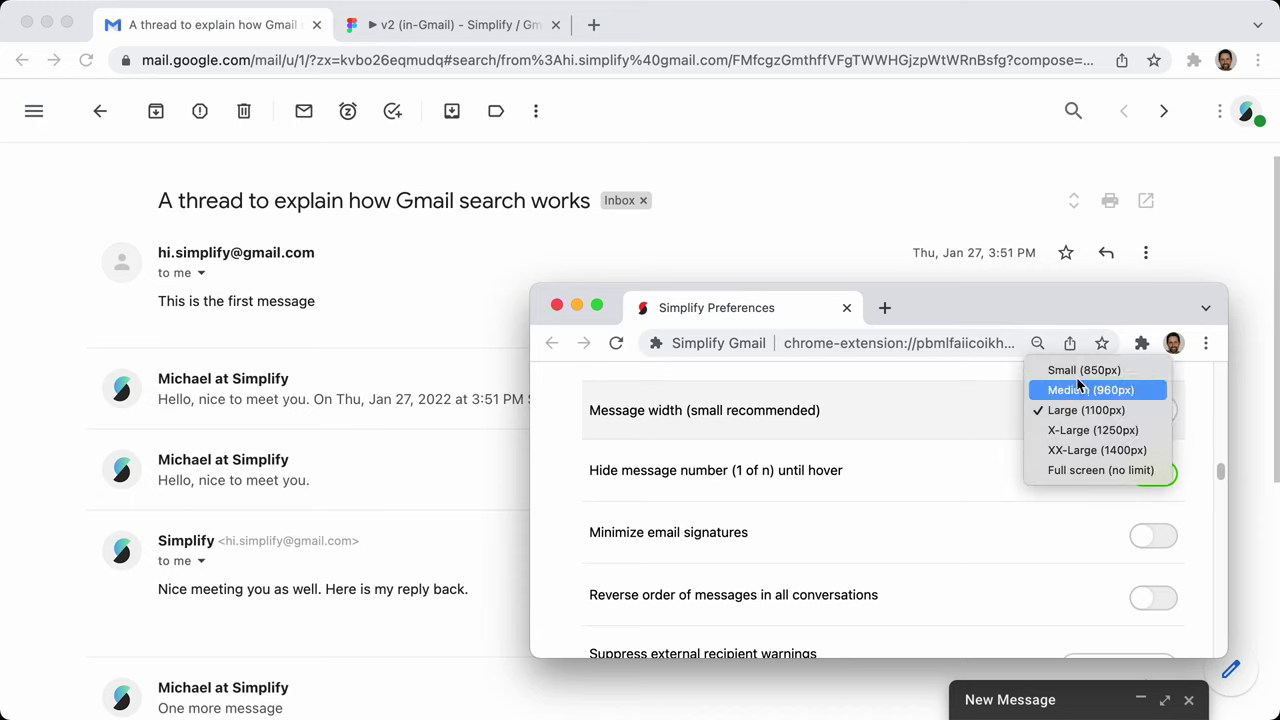
{"action": "left_click", "coordinate": [1072, 366]}
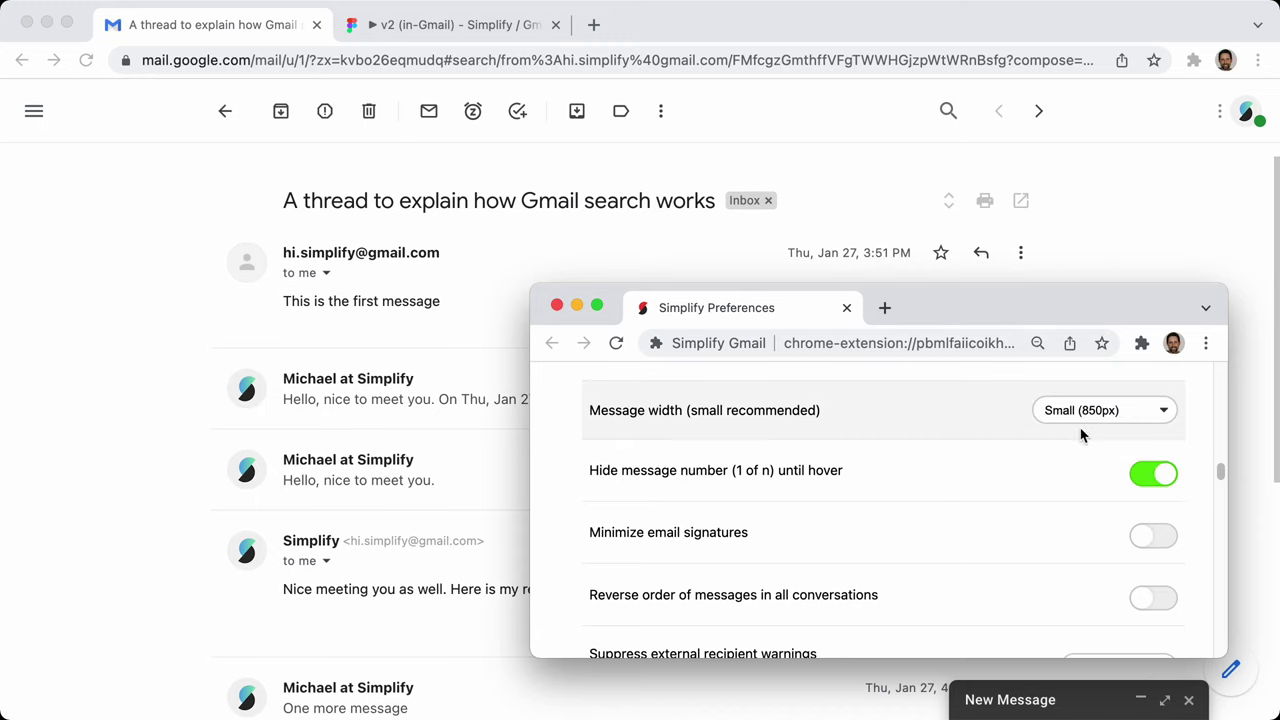
Set the message width to Full screen (no limit) and check the conversation with the main menu expanded and collapsed
{"action": "left_click", "coordinate": [1081, 422]}
{"action": "left_click", "coordinate": [1076, 511]}
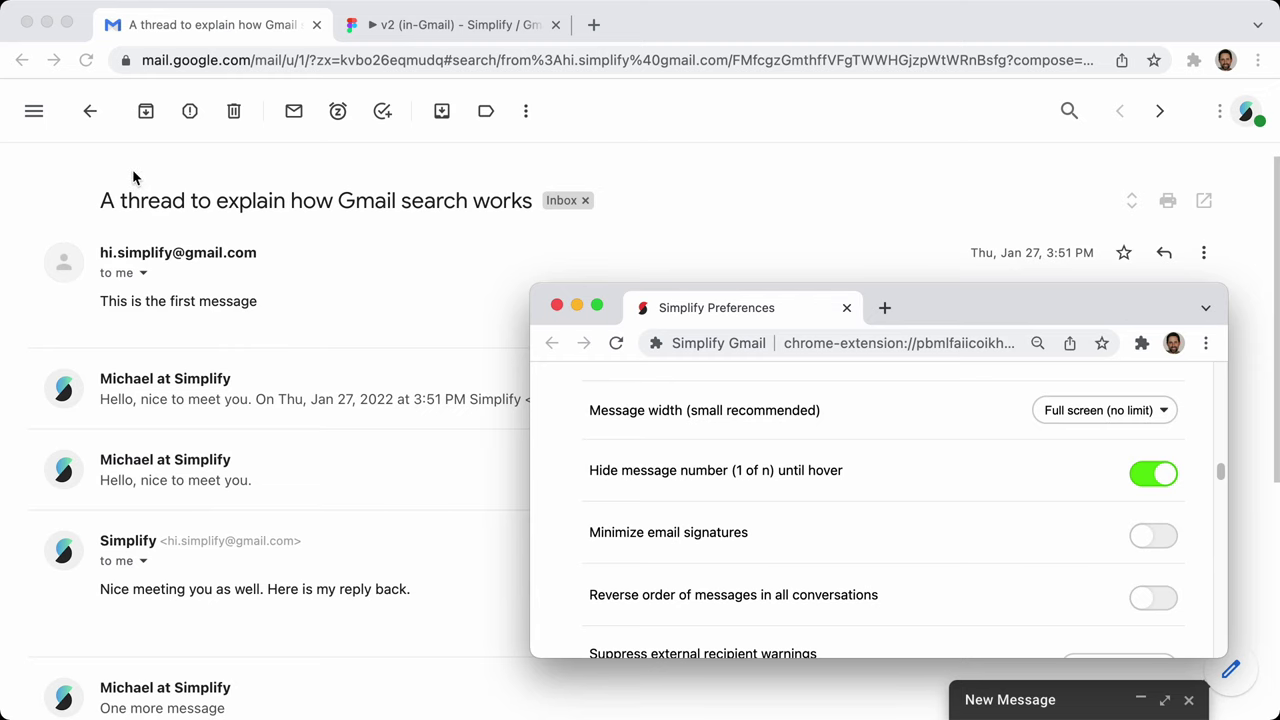
{"action": "left_click", "coordinate": [27, 130]}
{"action": "left_click", "coordinate": [31, 122]}
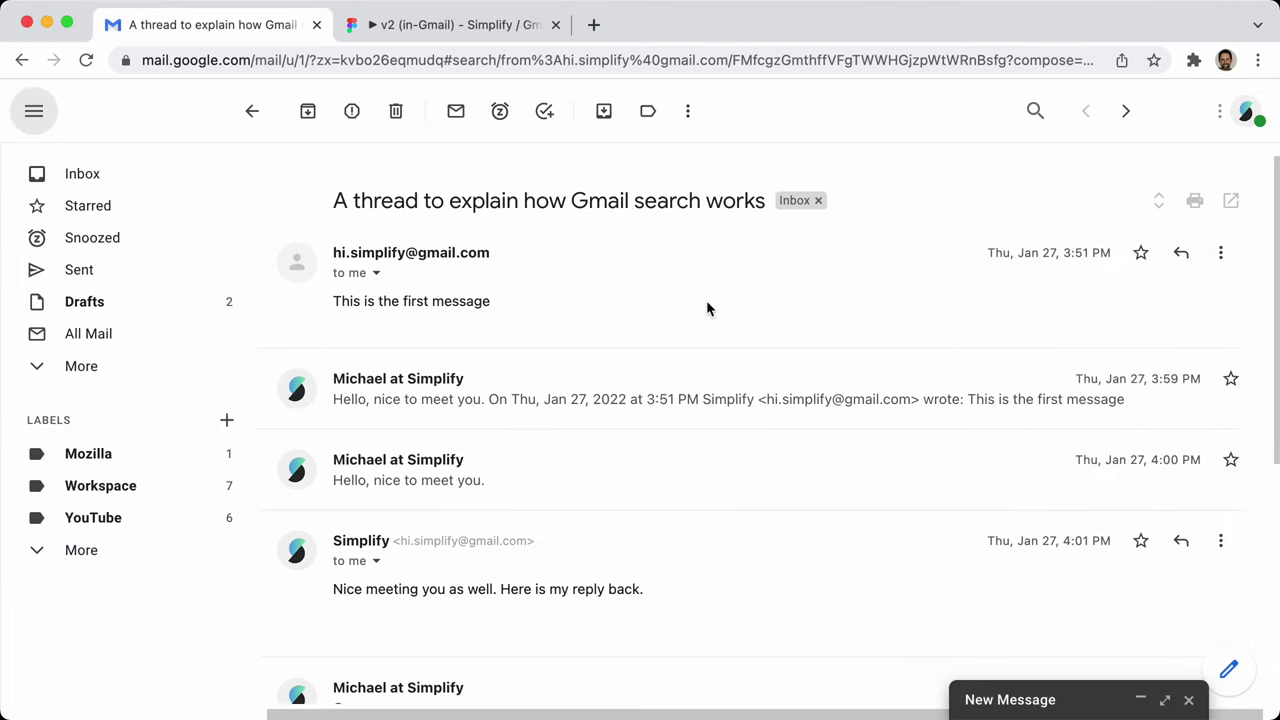
{"action": "left_click", "coordinate": [34, 110]}
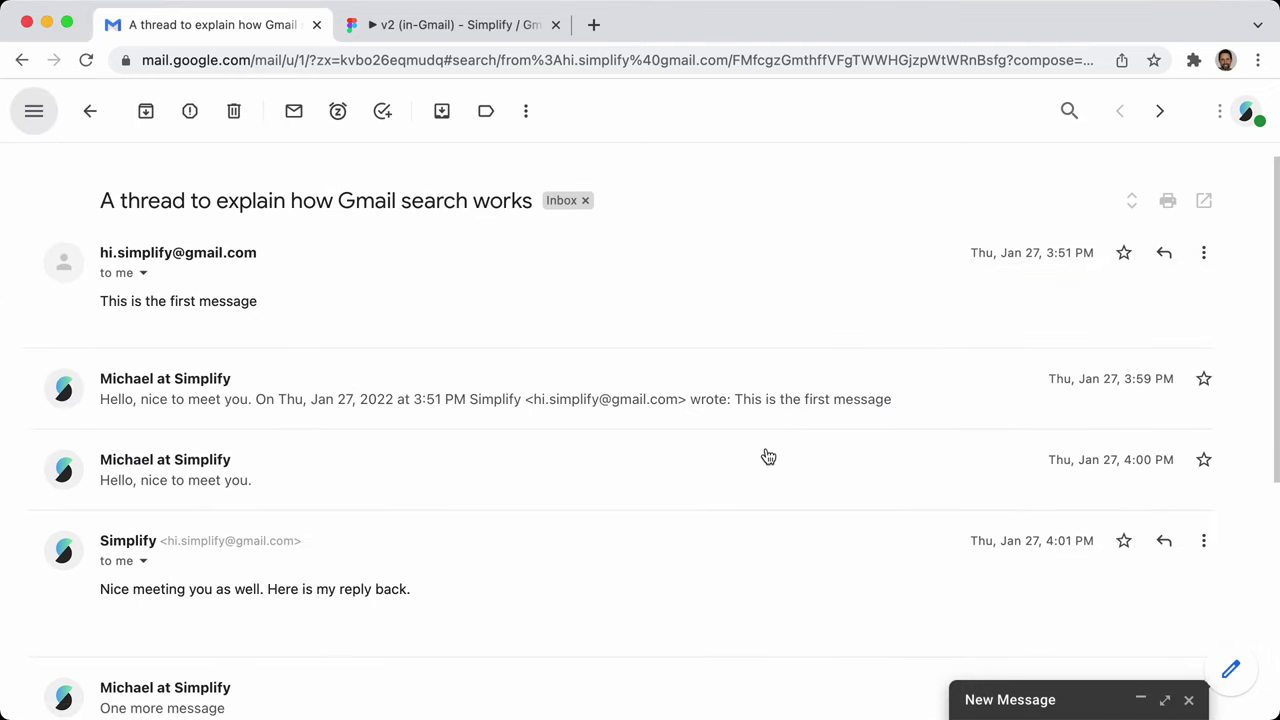
Set the message width back to Small (850px) and move the Simplify Preferences window before returning to the conversation
{"action": "key", "text": "super+grave"}
{"action": "left_click", "coordinate": [1126, 410]}
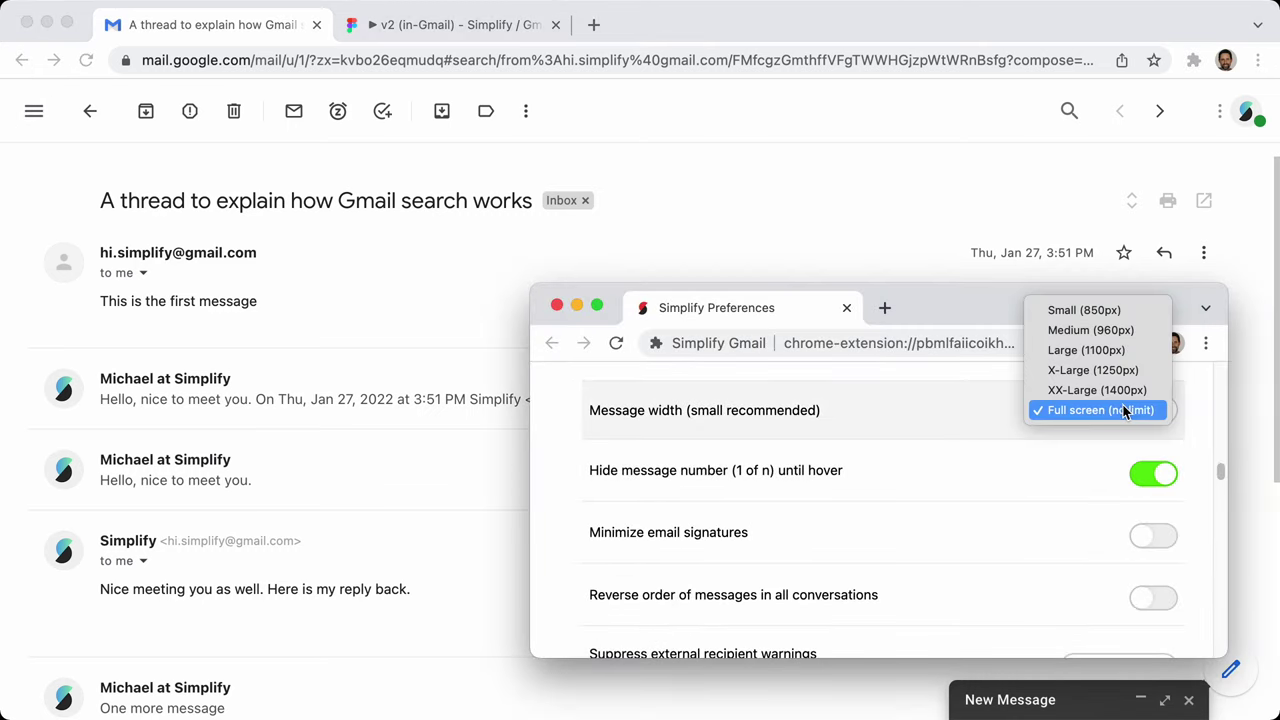
{"action": "left_click", "coordinate": [1105, 315]}
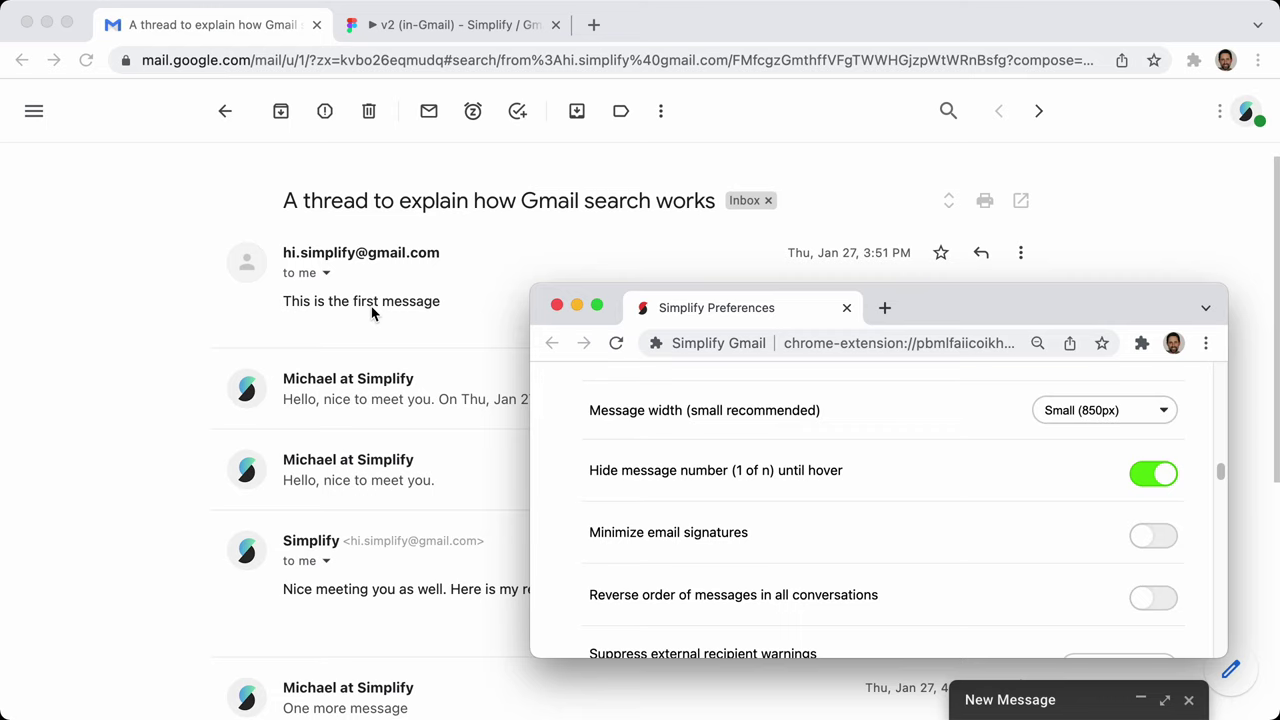
{"action": "left_click_drag", "start_coordinate": [973, 314], "coordinate": [1008, 361]}
{"action": "left_click", "coordinate": [1119, 307]}
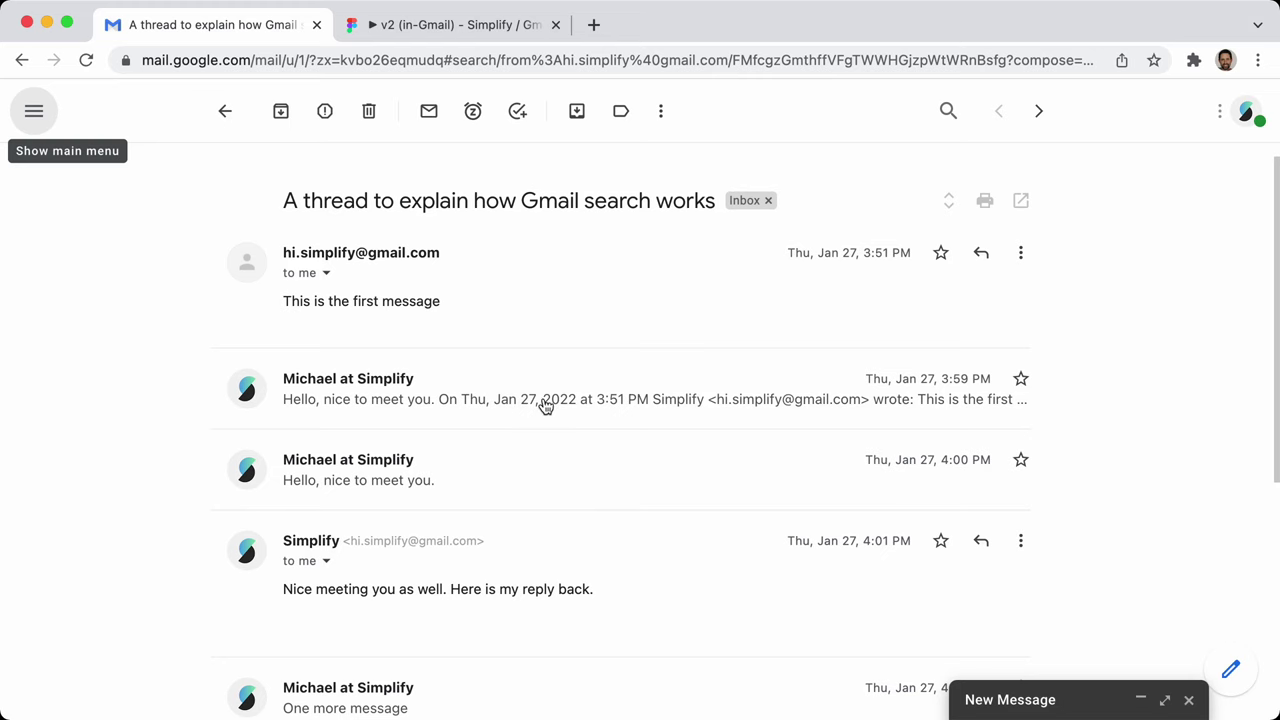
Fill the open reply with several paragraphs of lorem ipsum text using the "lorem/" snippet and send it
{"action": "scroll", "coordinate": [545, 405], "scroll_direction": "down", "scroll_amount": 5}
{"action": "left_click", "coordinate": [340, 606]}
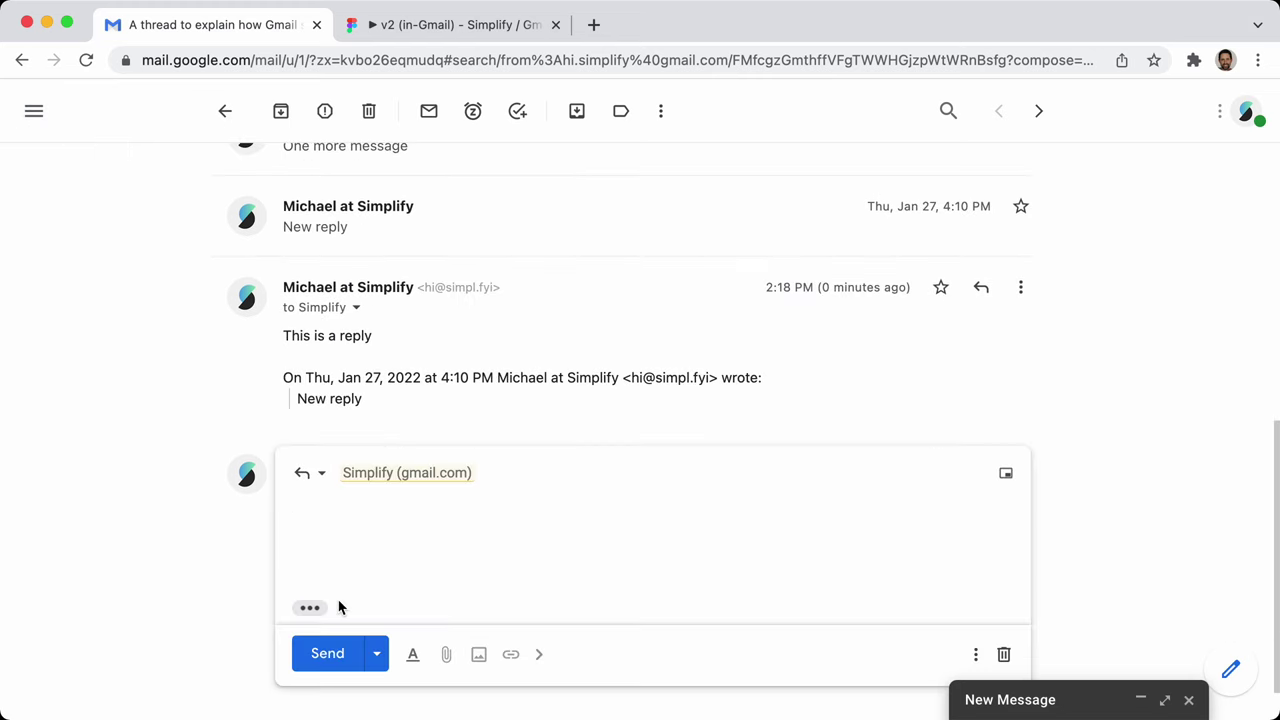
{"action": "type", "text": "lorem/"}
{"action": "key", "text": "Return"}
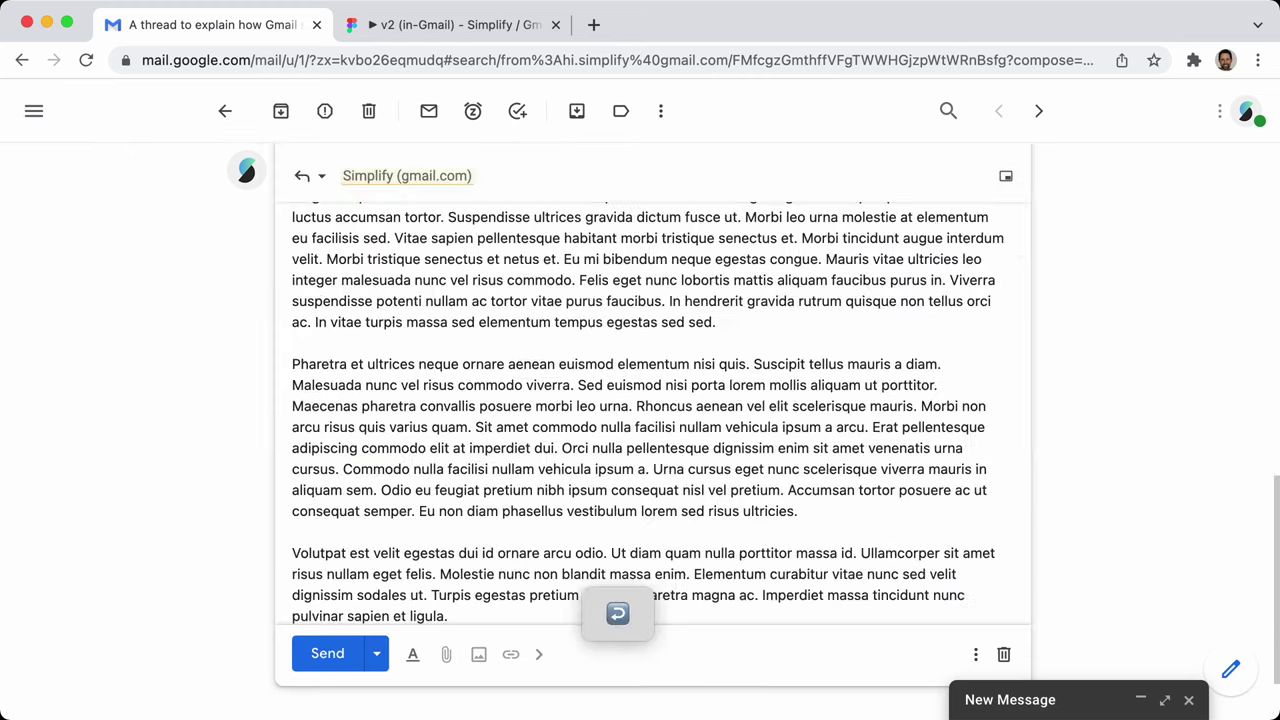
{"action": "left_click", "coordinate": [325, 653]}
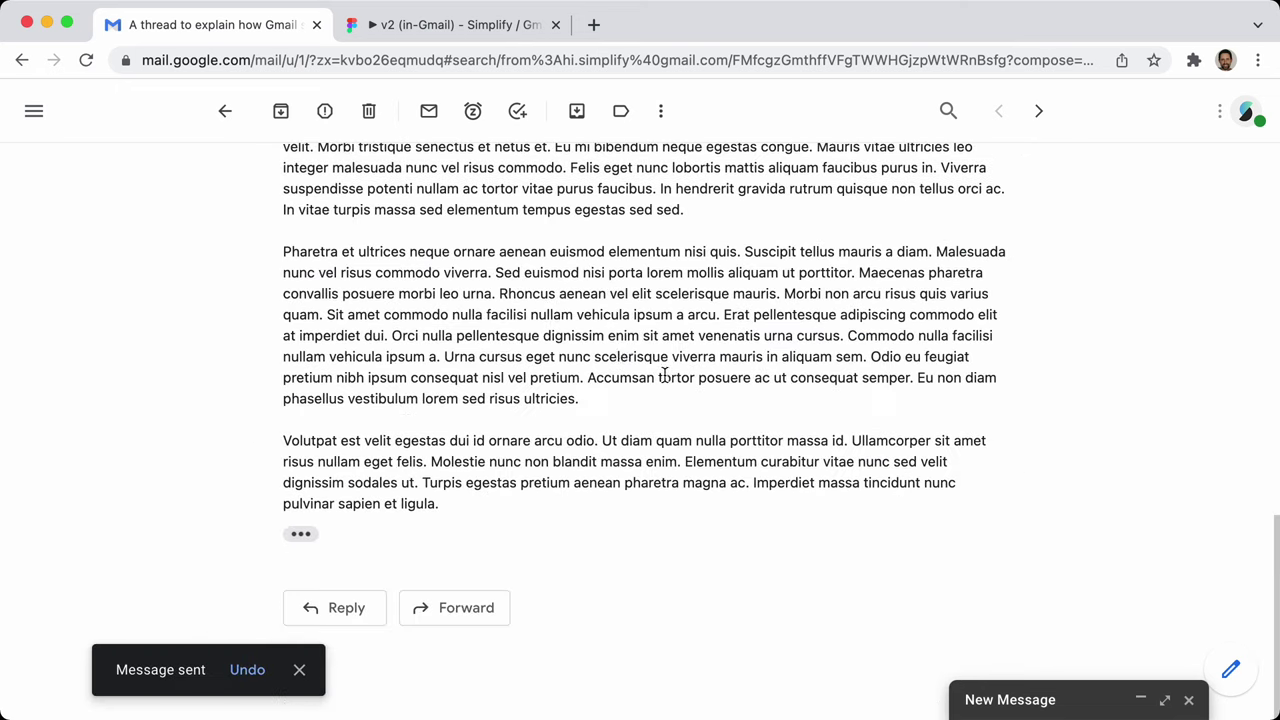
Switch Simplify off, examine the line length of the sent lorem ipsum message in default Gmail, and switch Simplify back on
{"action": "scroll", "coordinate": [356, 326], "scroll_direction": "up", "scroll_amount": 4}
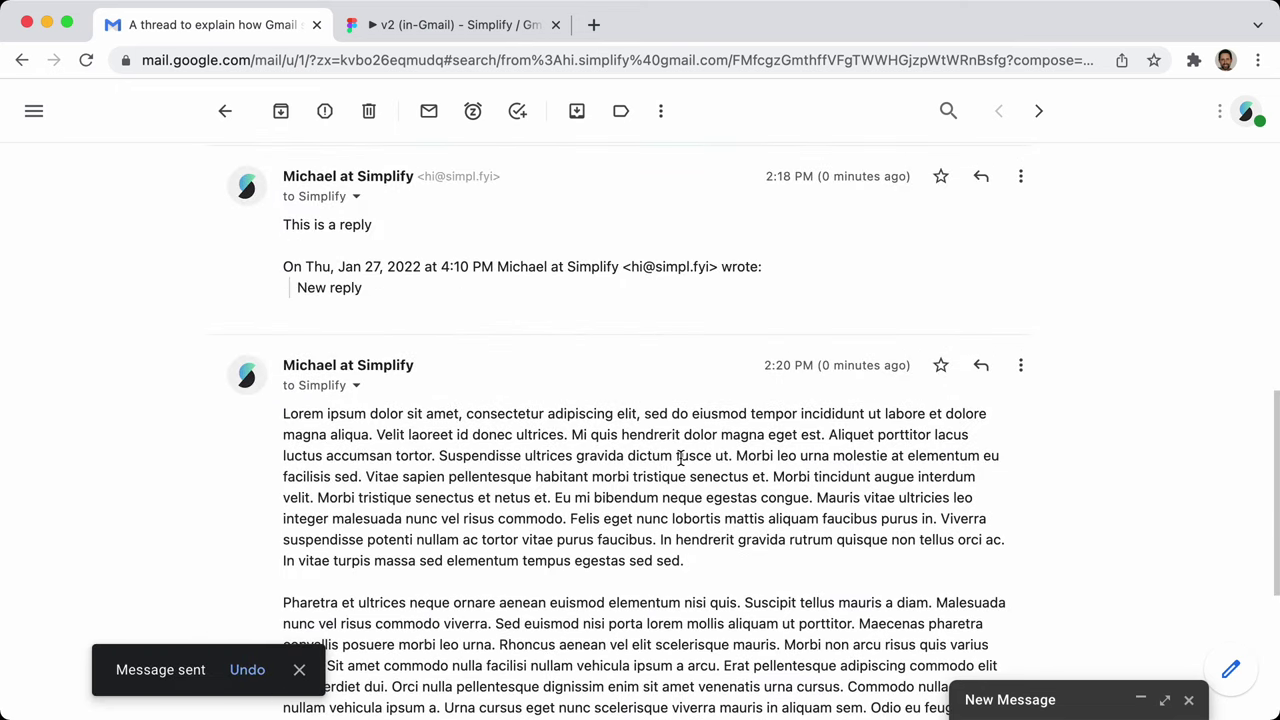
{"action": "key", "text": "ctrl+m"}
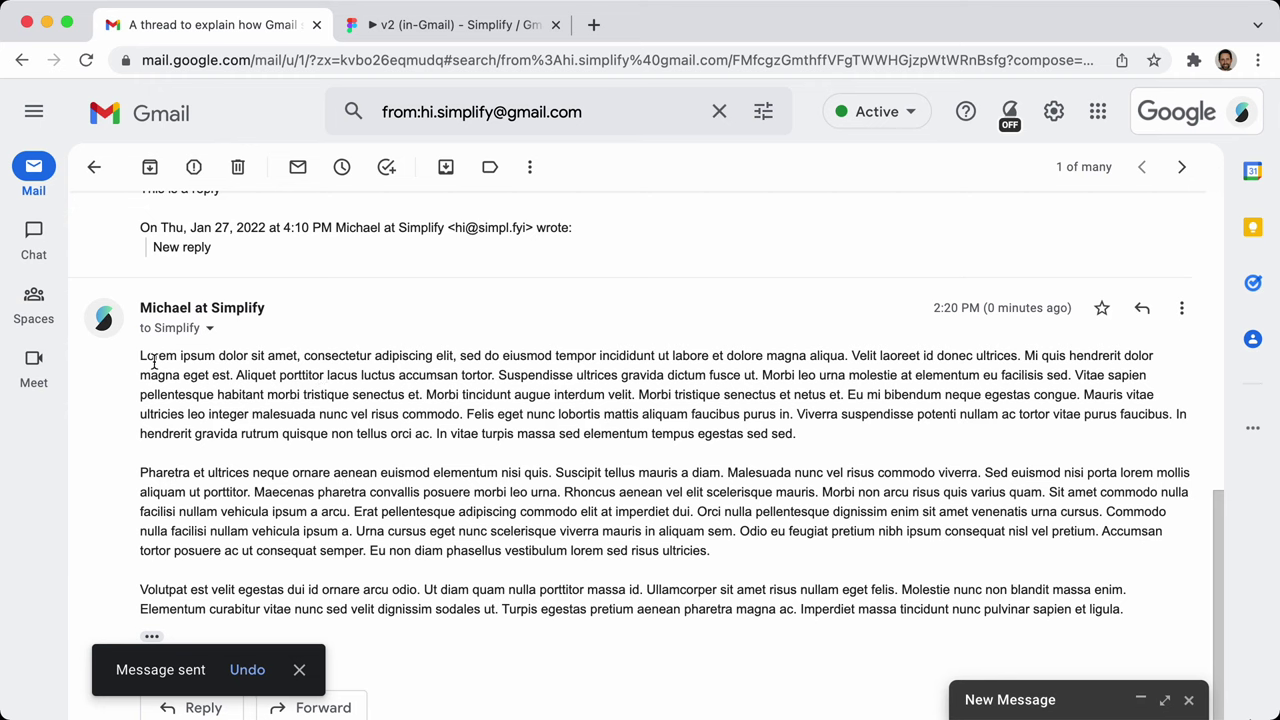
{"action": "left_click_drag", "start_coordinate": [141, 355], "coordinate": [1174, 354]}
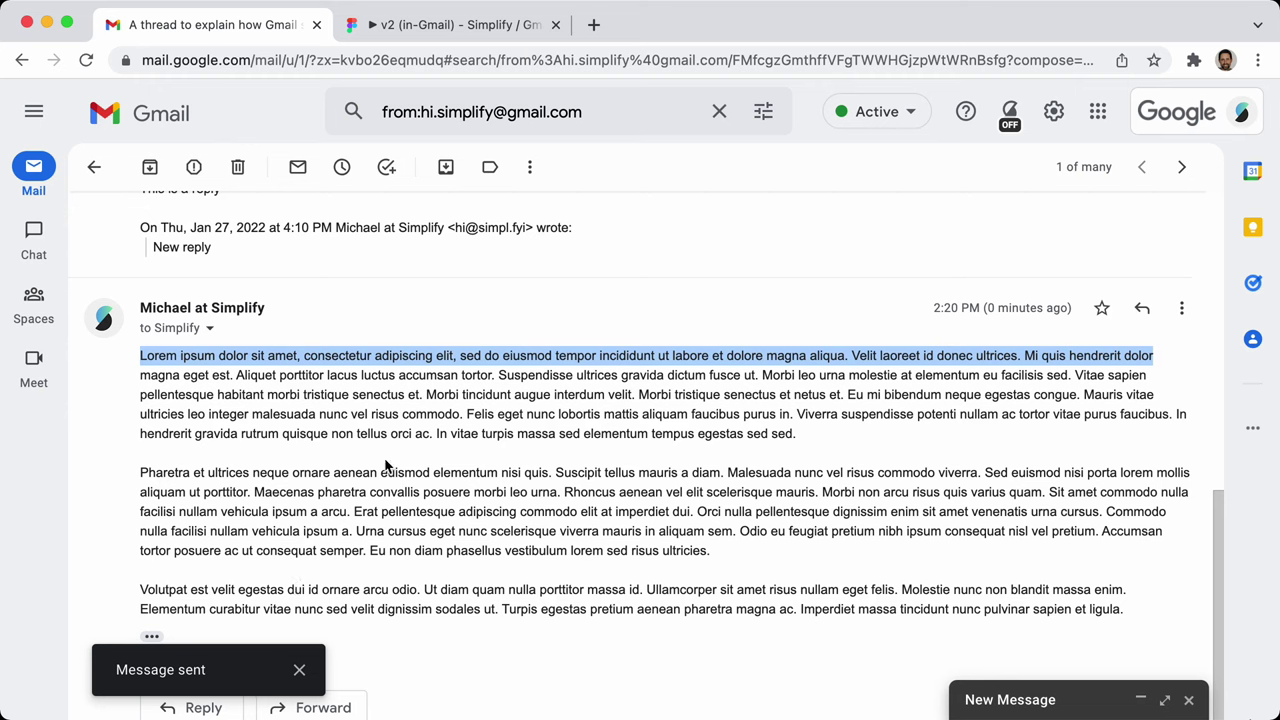
{"action": "left_click", "coordinate": [270, 414]}
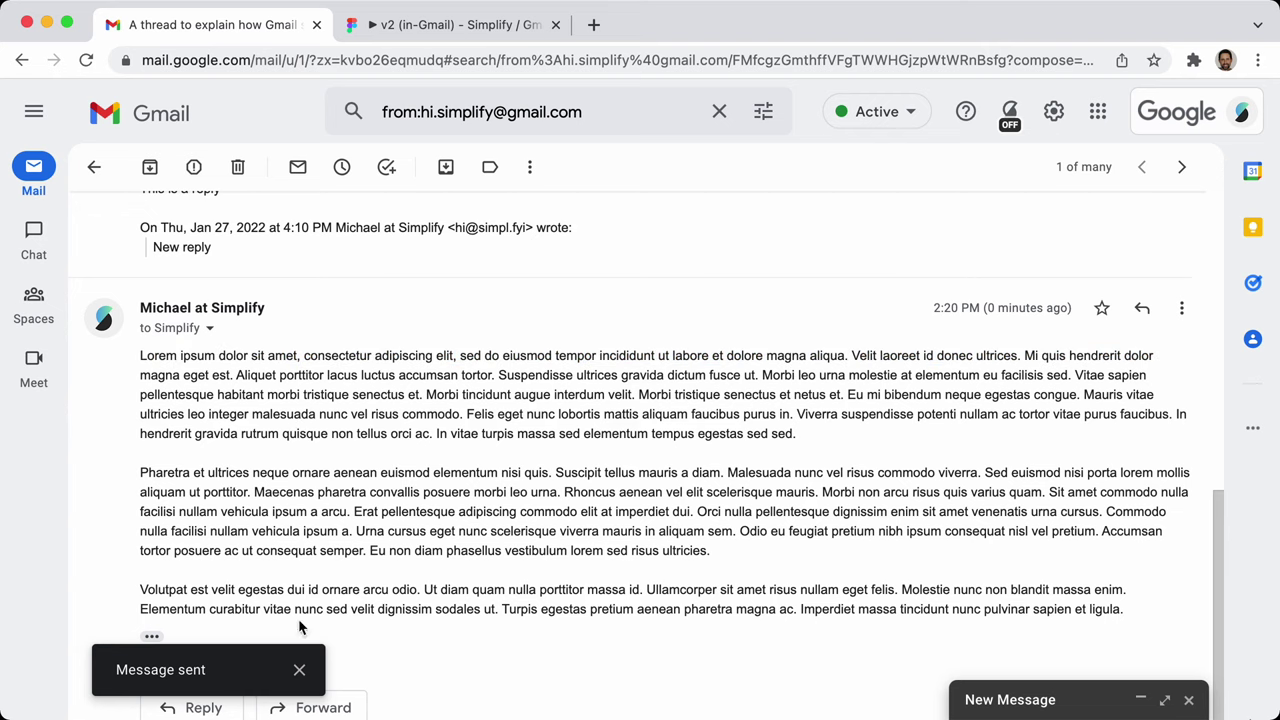
{"action": "left_click", "coordinate": [299, 669]}
{"action": "key", "text": "alt+s"}
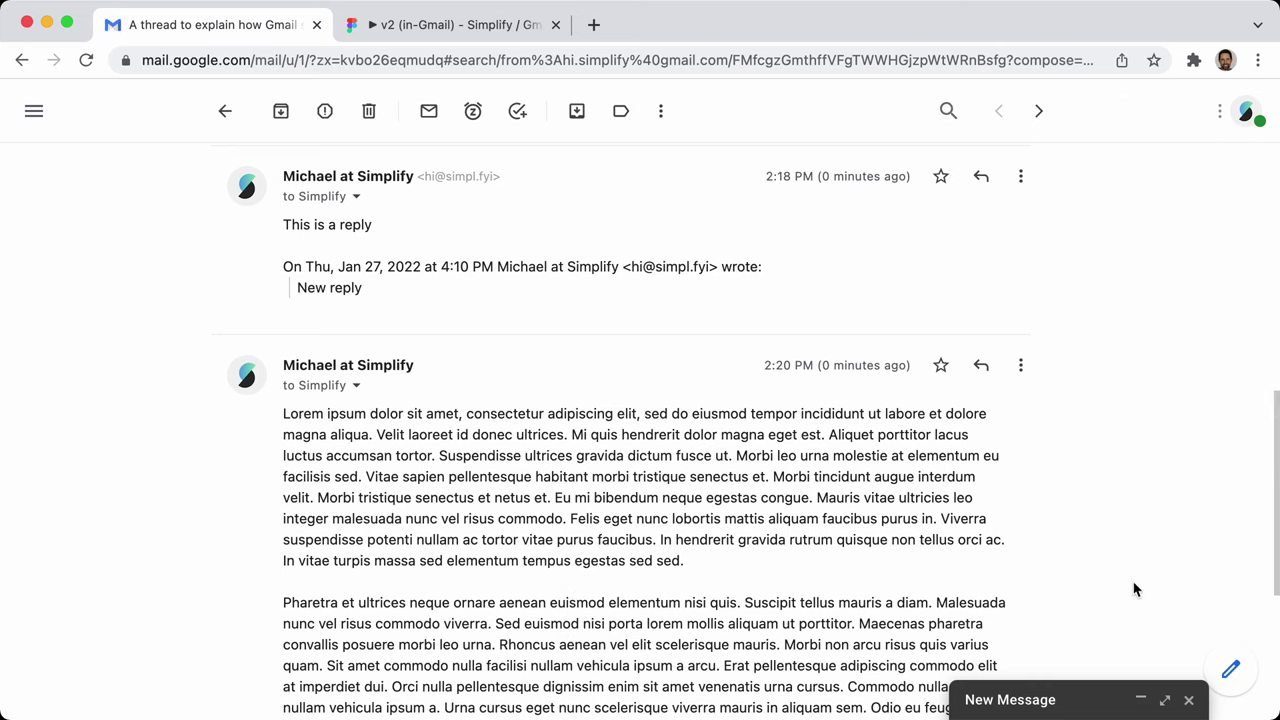
Check the Hide message number (1 of n) until hover option and reveal the message number in the open conversation
{"action": "key", "text": "super+comma"}
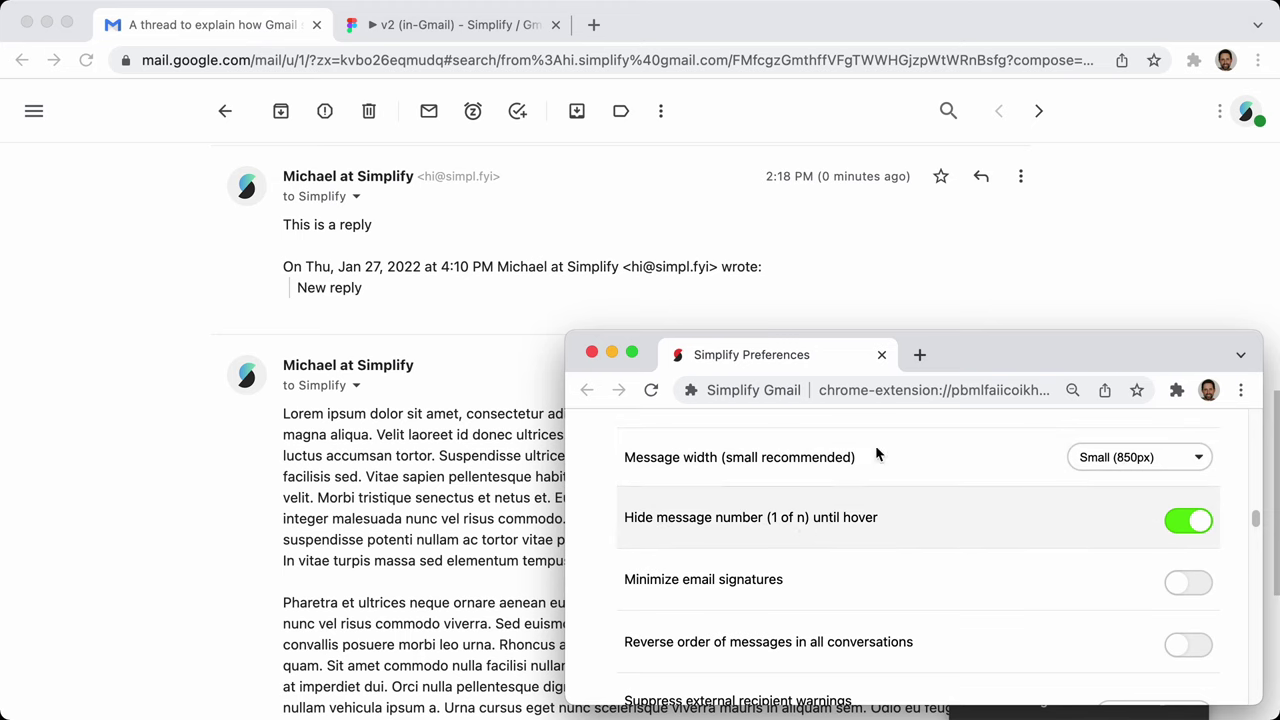
{"action": "left_click", "coordinate": [1085, 187]}
{"action": "mouse_move", "coordinate": [1038, 114]}
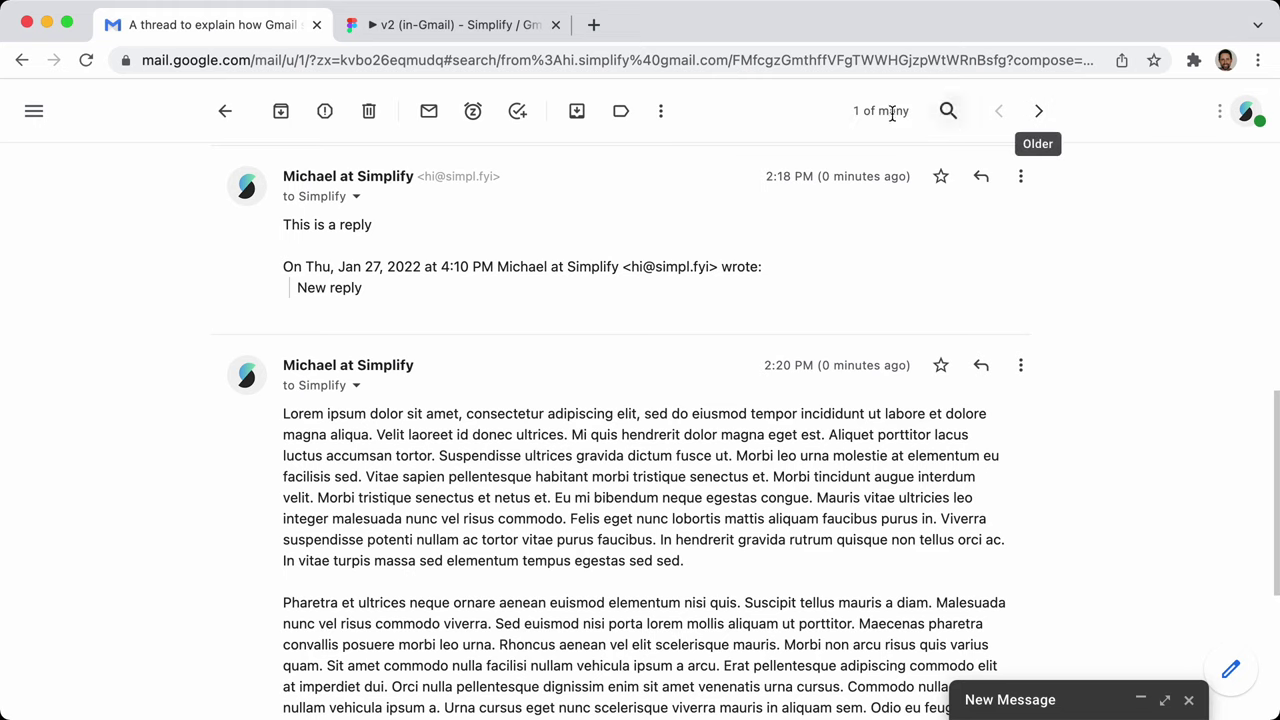
Try turning off Hide message number (1 of n) until hover, check the conversation, and turn the option back on
{"action": "key", "text": "super+grave"}
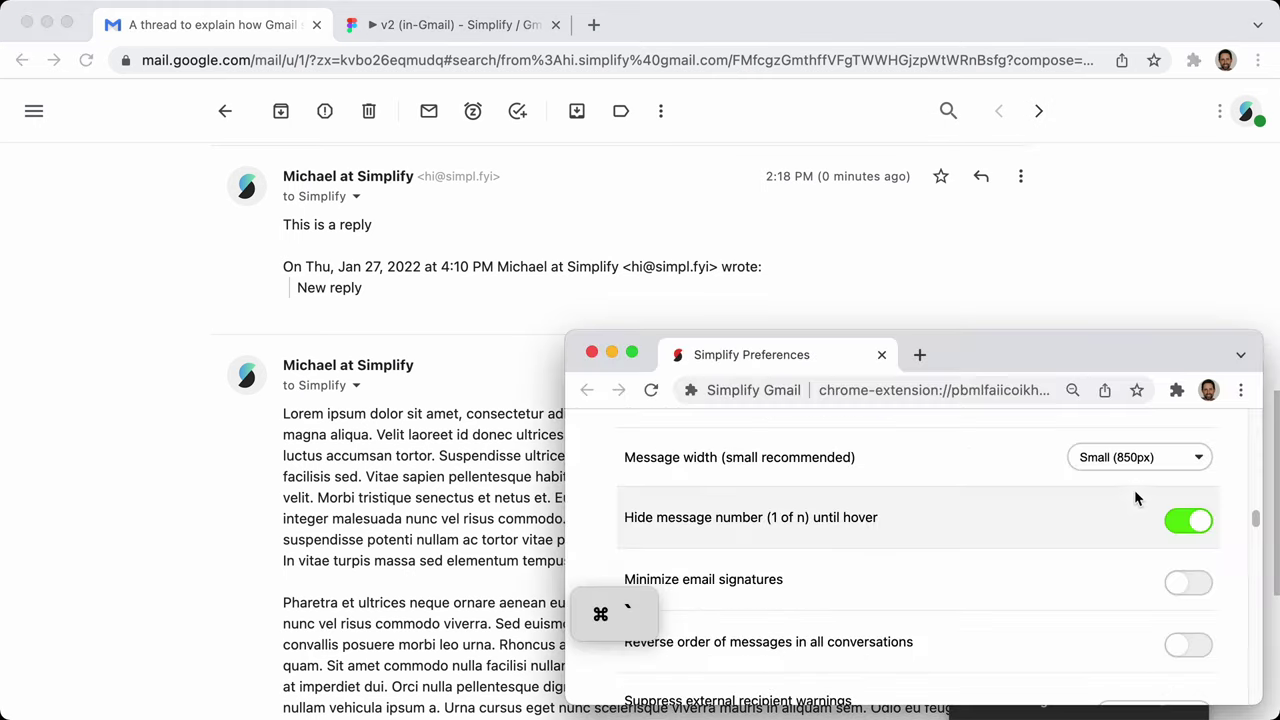
{"action": "left_click", "coordinate": [1192, 526]}
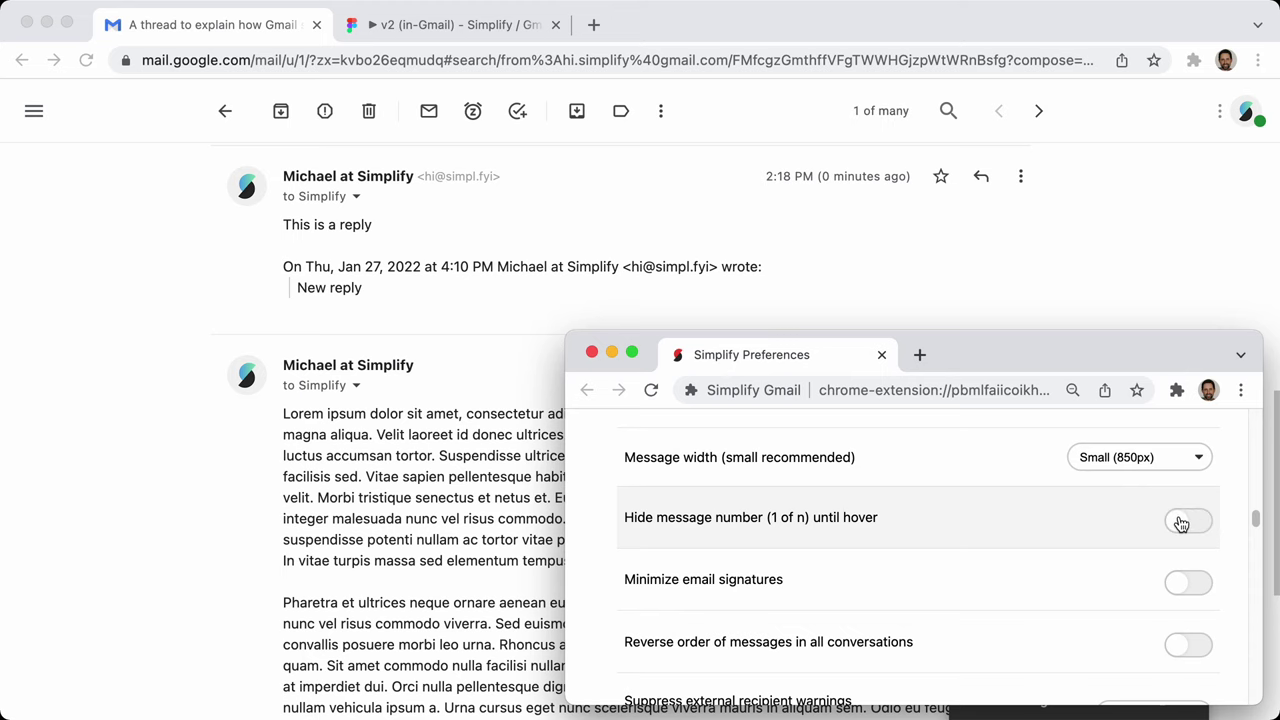
{"action": "left_click", "coordinate": [1140, 230]}
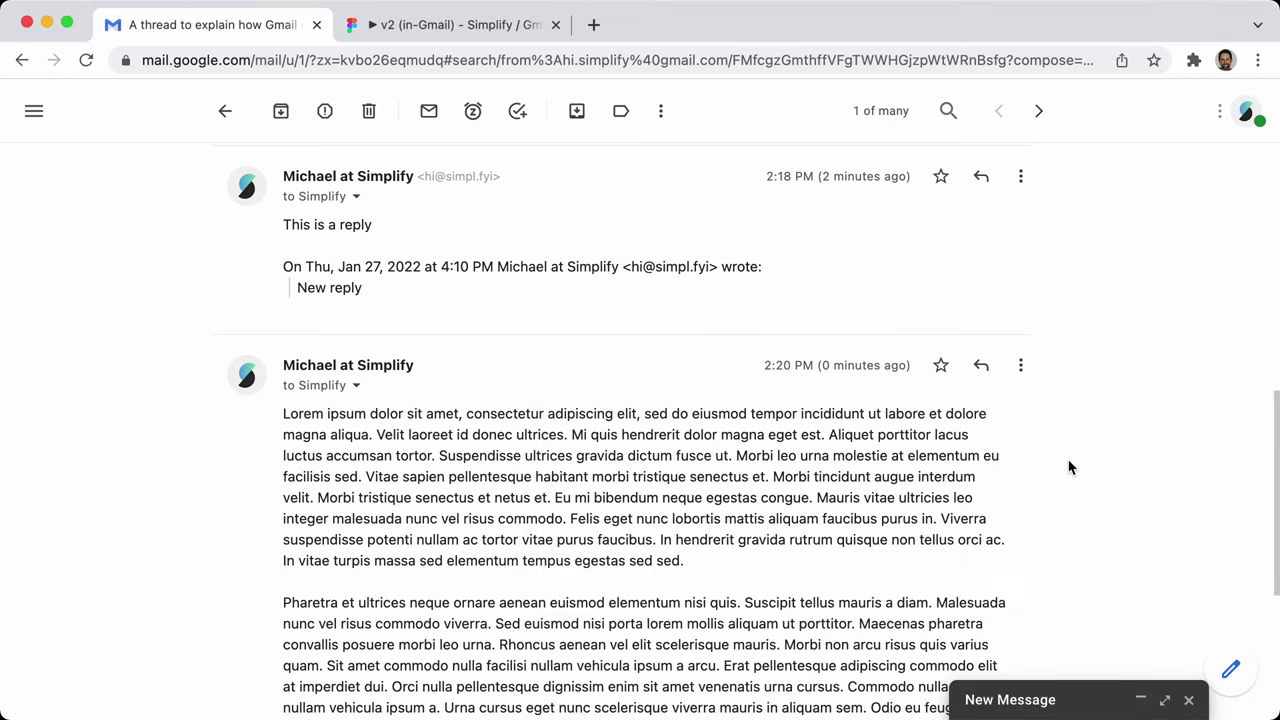
{"action": "key", "text": "super+grave"}
{"action": "left_click", "coordinate": [1188, 522]}
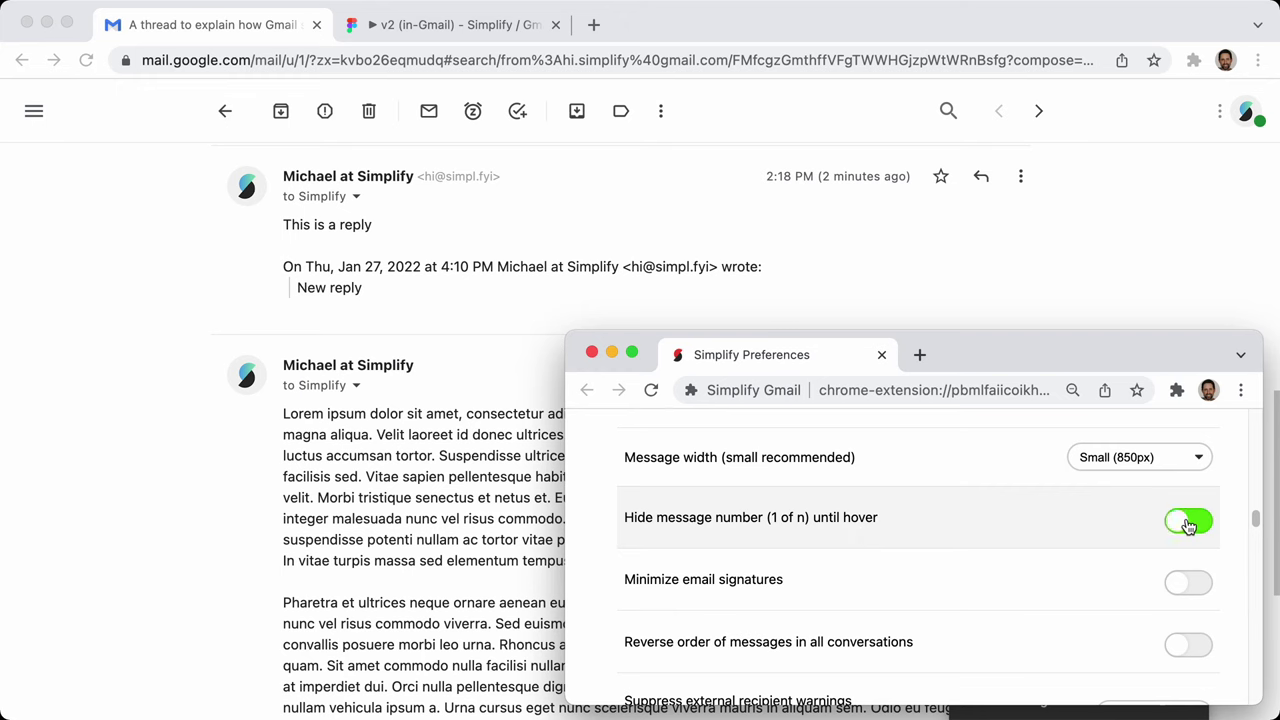
{"action": "left_click", "coordinate": [1156, 234]}
{"action": "mouse_move", "coordinate": [1048, 128]}
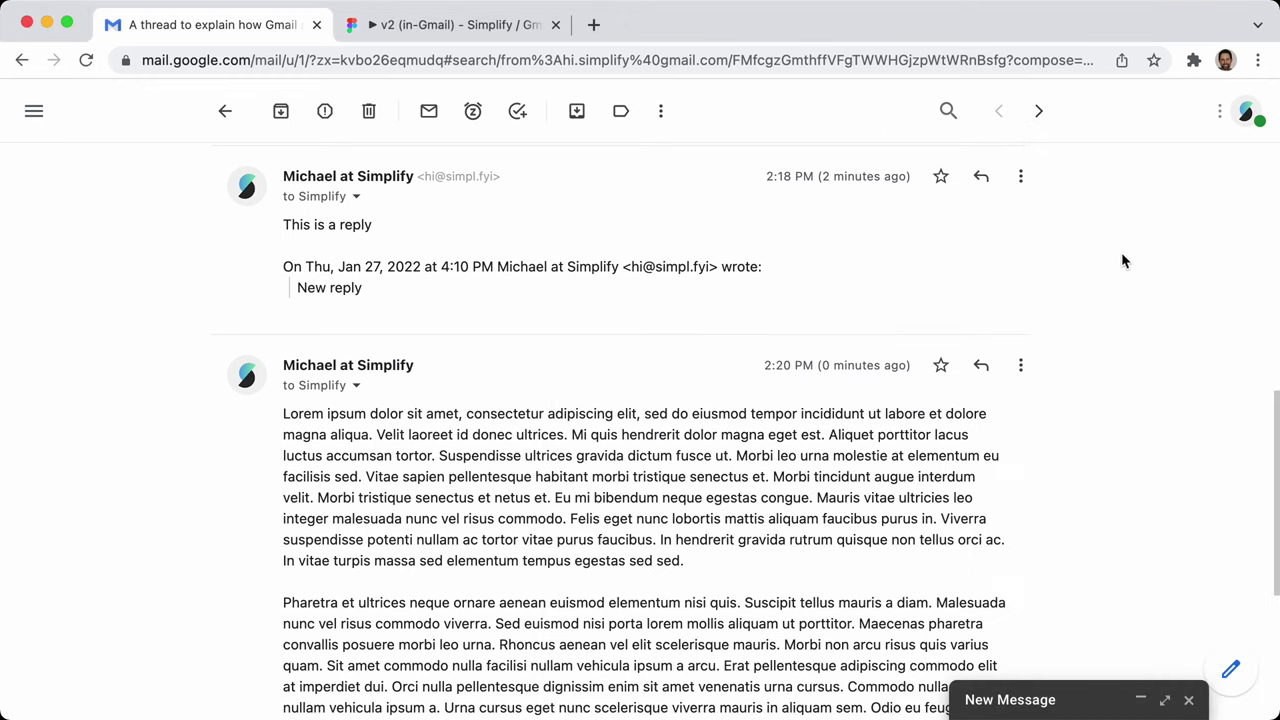
Look at the Minimize email signatures option in the Simplify preferences
{"action": "key", "text": "super+grave"}
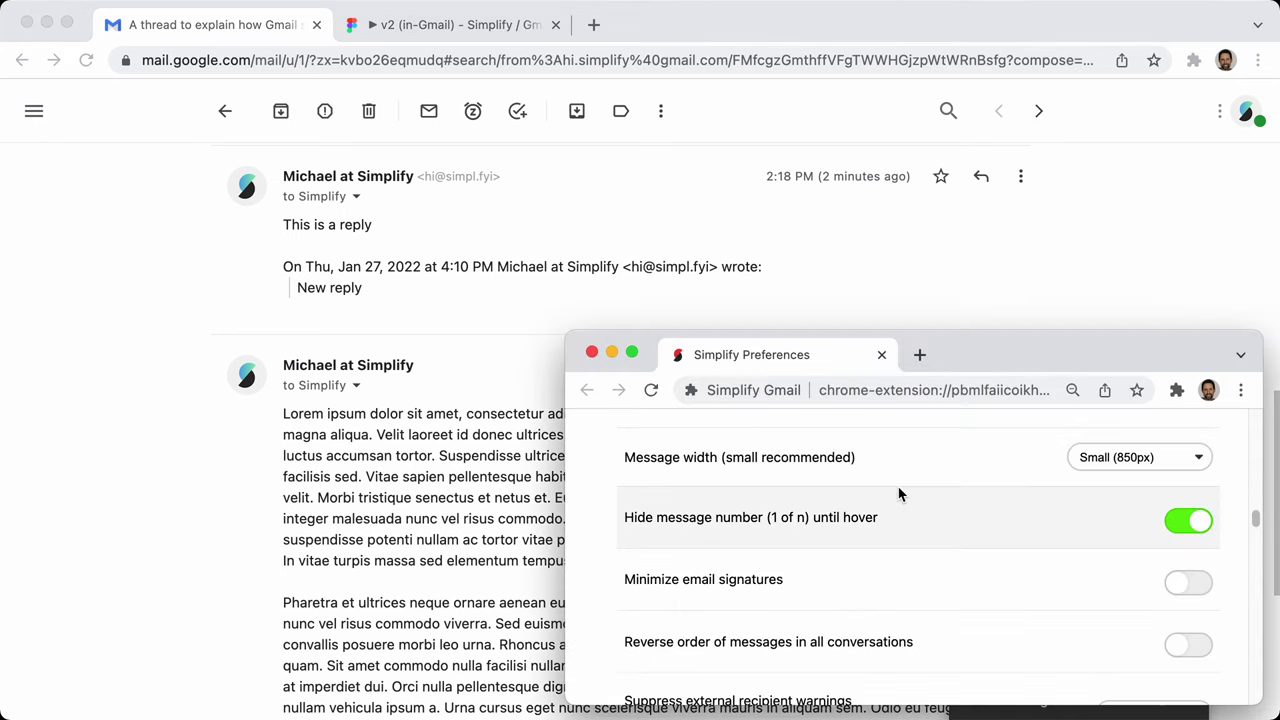
{"action": "scroll", "coordinate": [1069, 544], "scroll_direction": "down", "scroll_amount": 2}
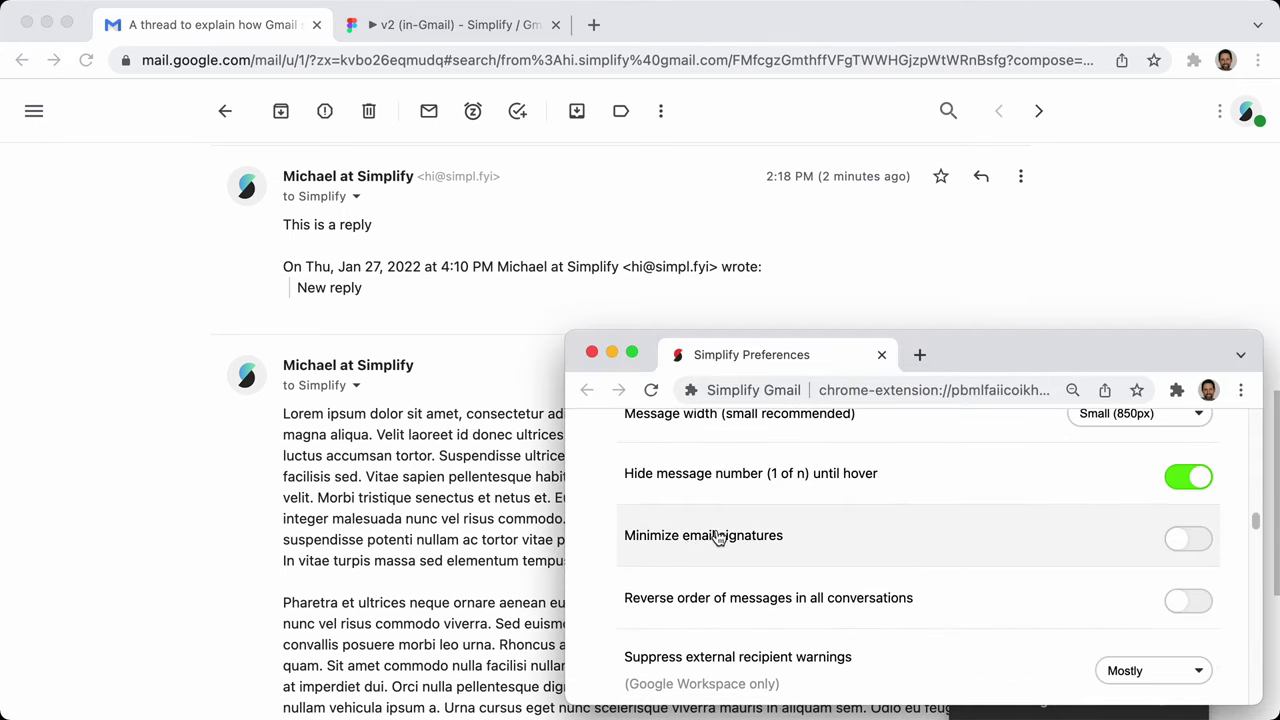
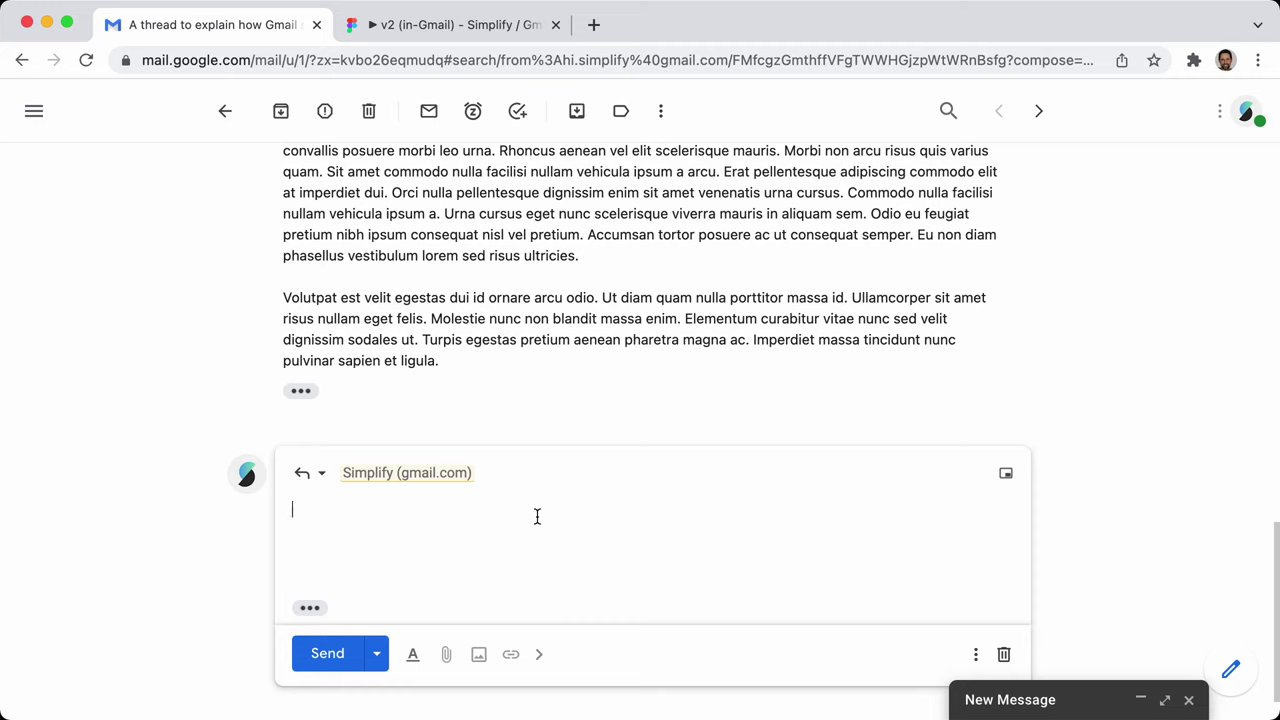
Write "Hello this is a reply" followed by a signature of "--", the sender's first name, "Simplify Gmail" and "Seattle, WA"
{"action": "type", "text": "Hello th"}
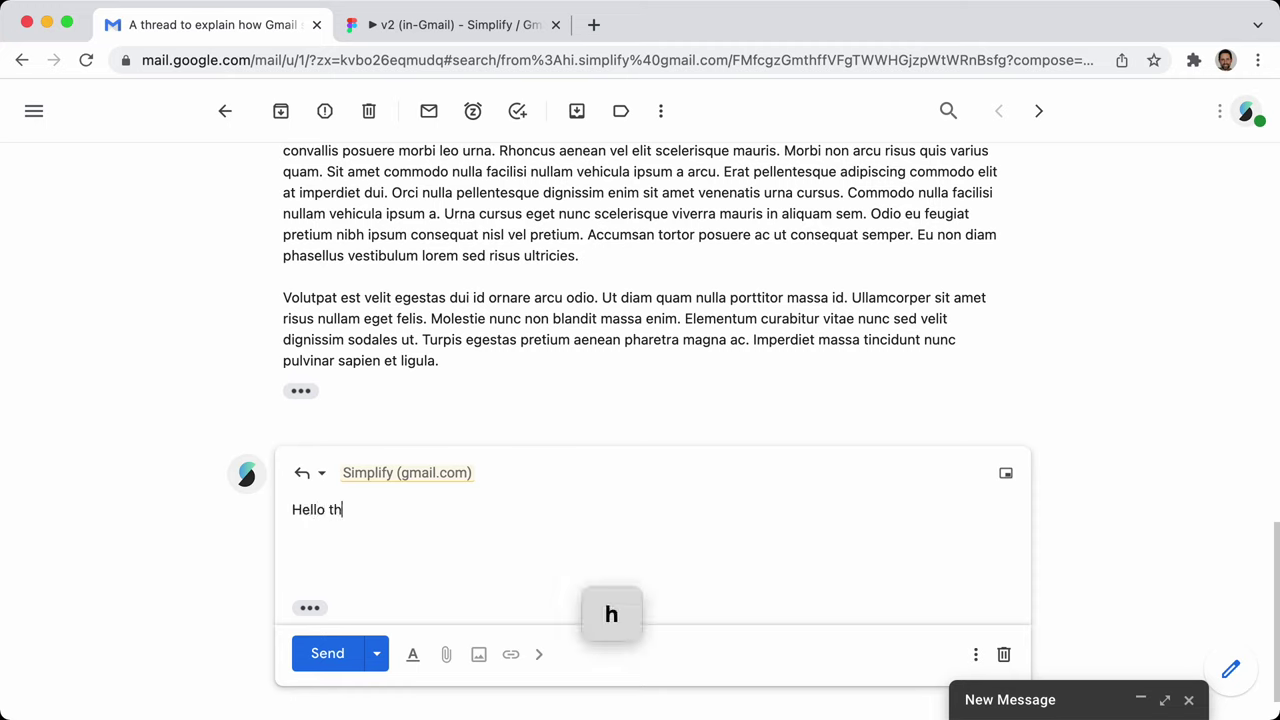
{"action": "type", "text": "is is a reply"}
{"action": "key", "text": "Return"}
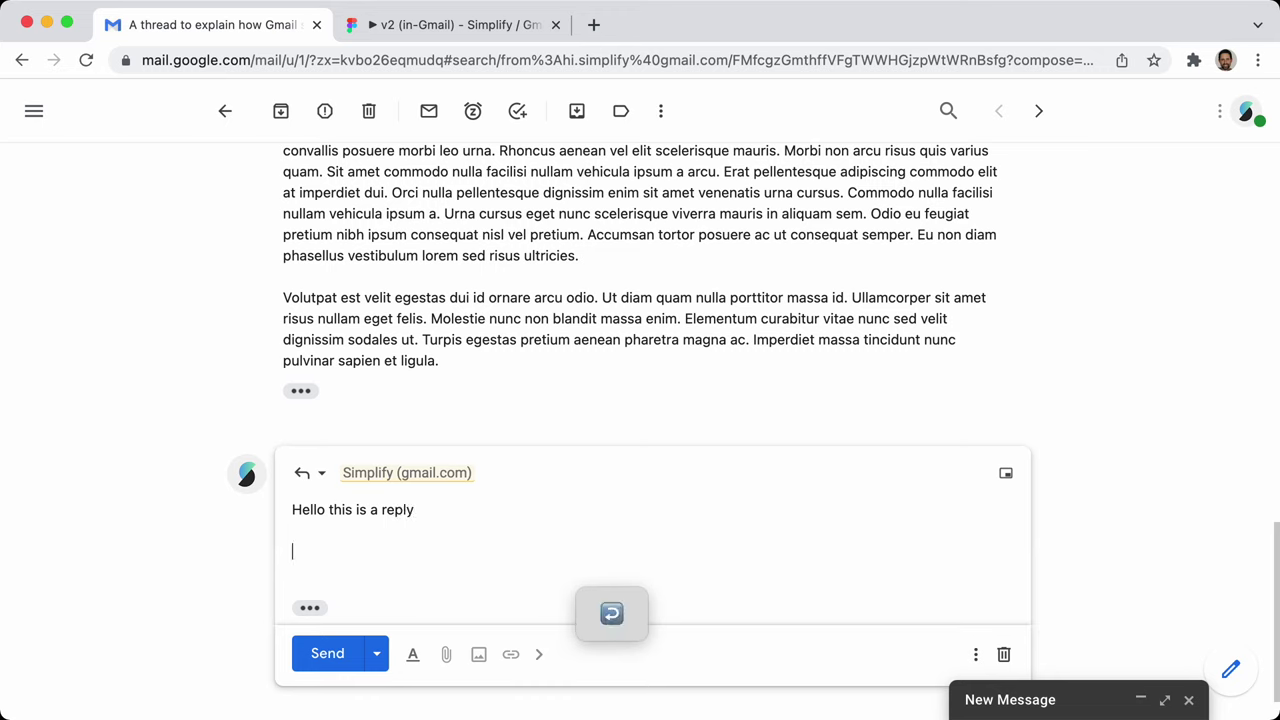
{"action": "type", "text": "--"}
{"action": "key", "text": "Return"}
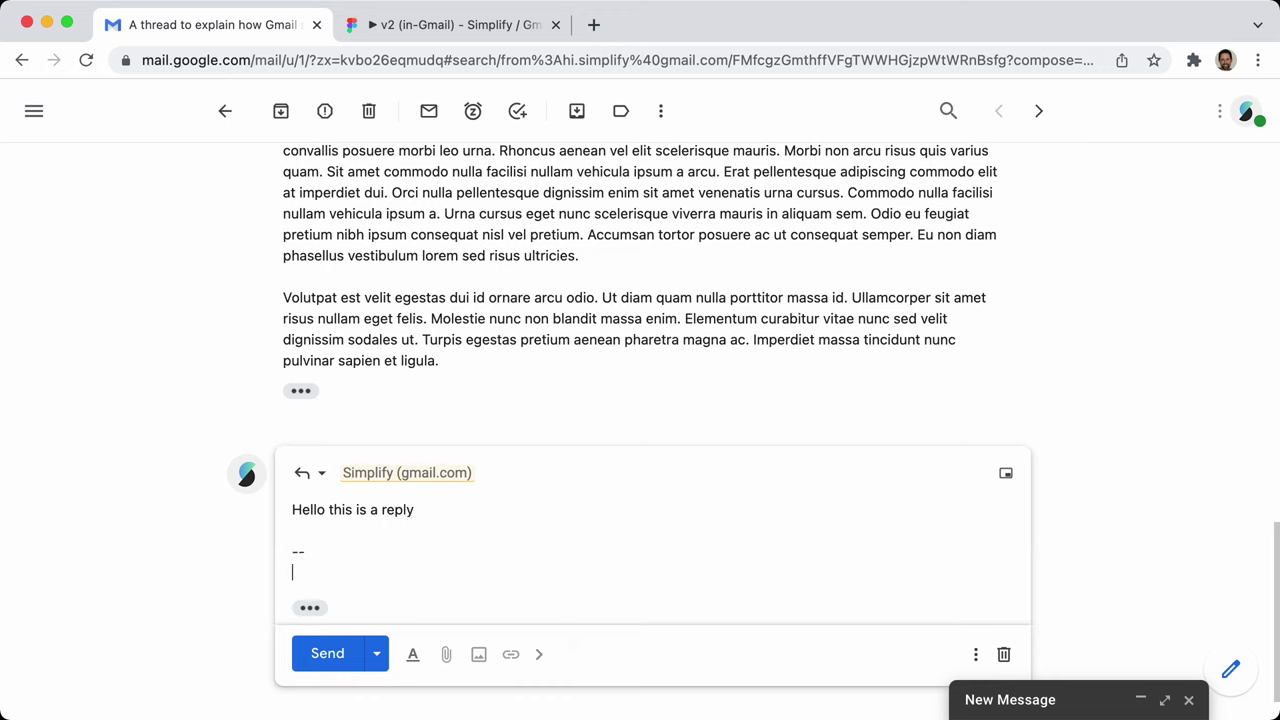
{"action": "type", "text": "Michael"}
{"action": "key", "text": "Return"}
{"action": "type", "text": "Simplify"}
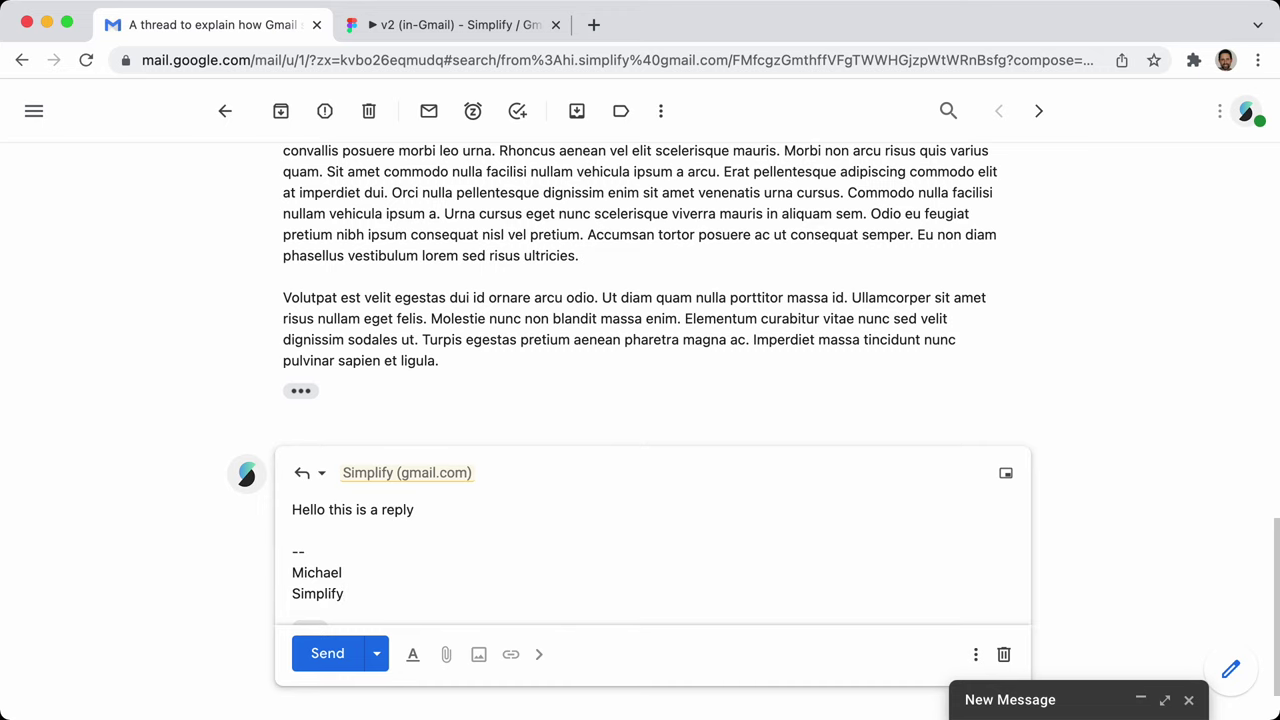
{"action": "type", "text": " Gmail"}
{"action": "key", "text": "Return"}
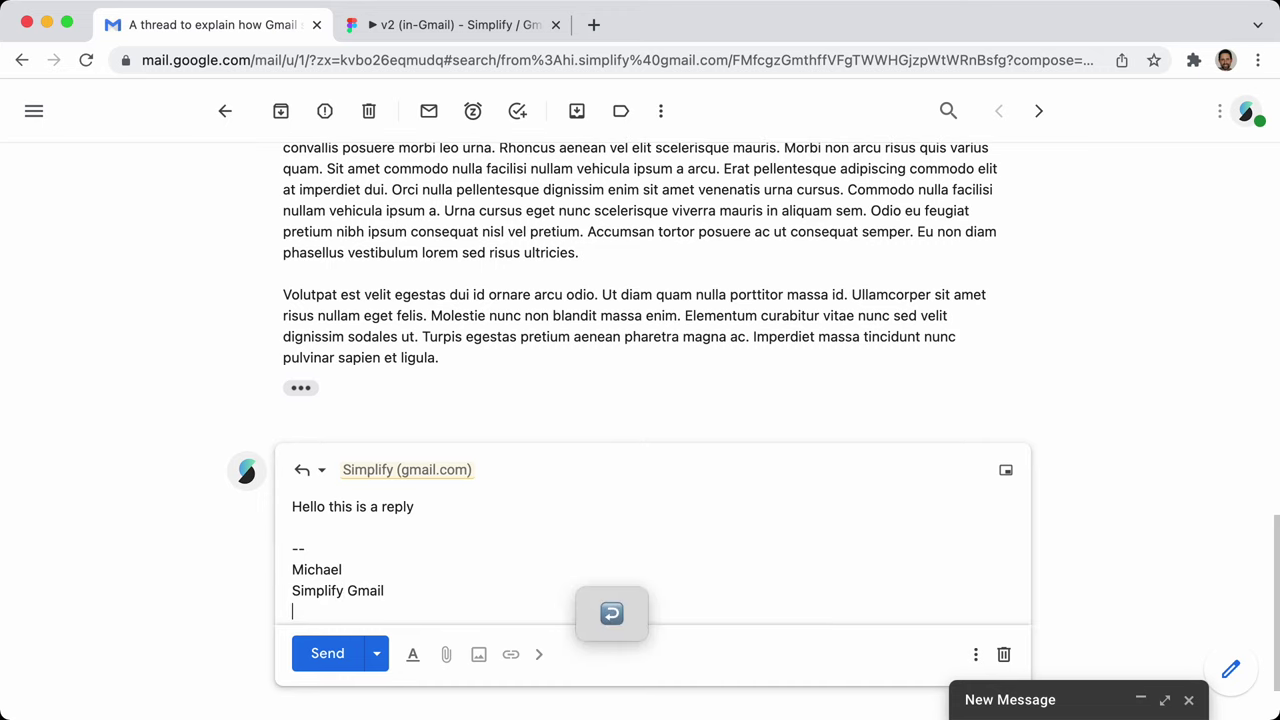
{"action": "type", "text": "Seattle, WA"}
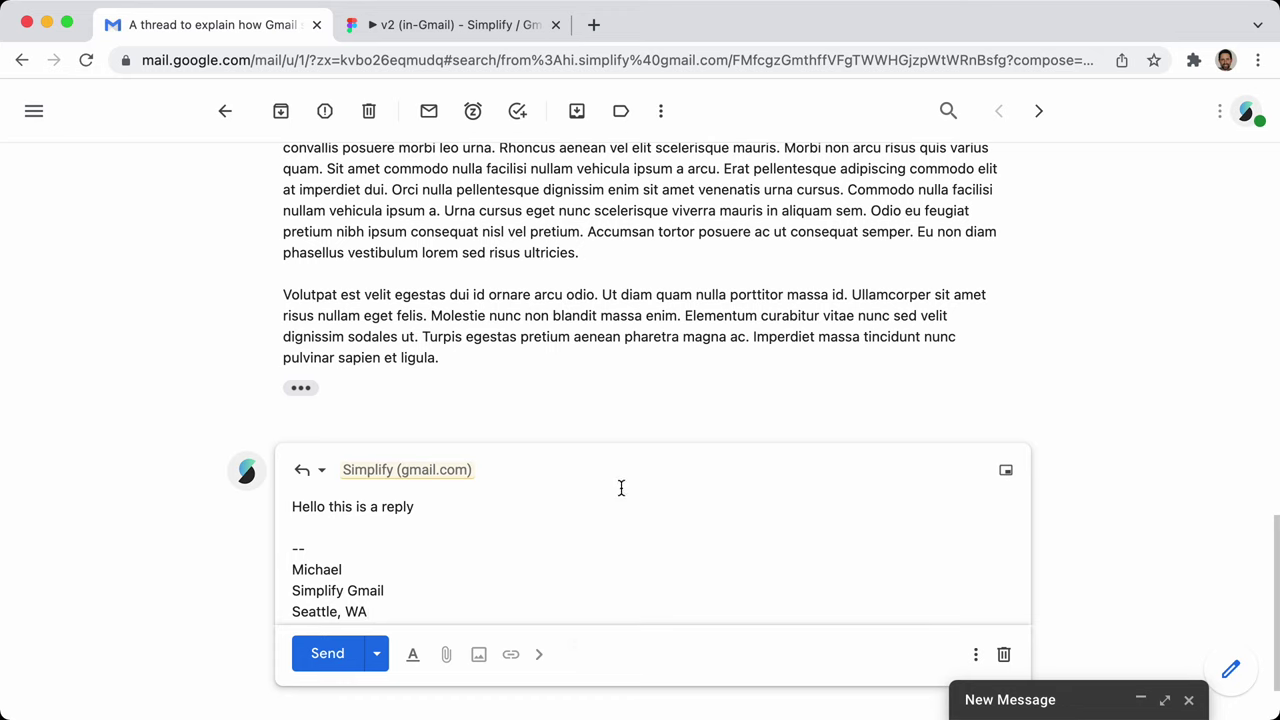
Insert the closing "Sincerely," with the sender's first name on its own line above the signature and send the reply
{"action": "key", "text": "Up"}
{"action": "key", "text": "Up"}
{"action": "key", "text": "Return"}
{"action": "key", "text": "Return"}
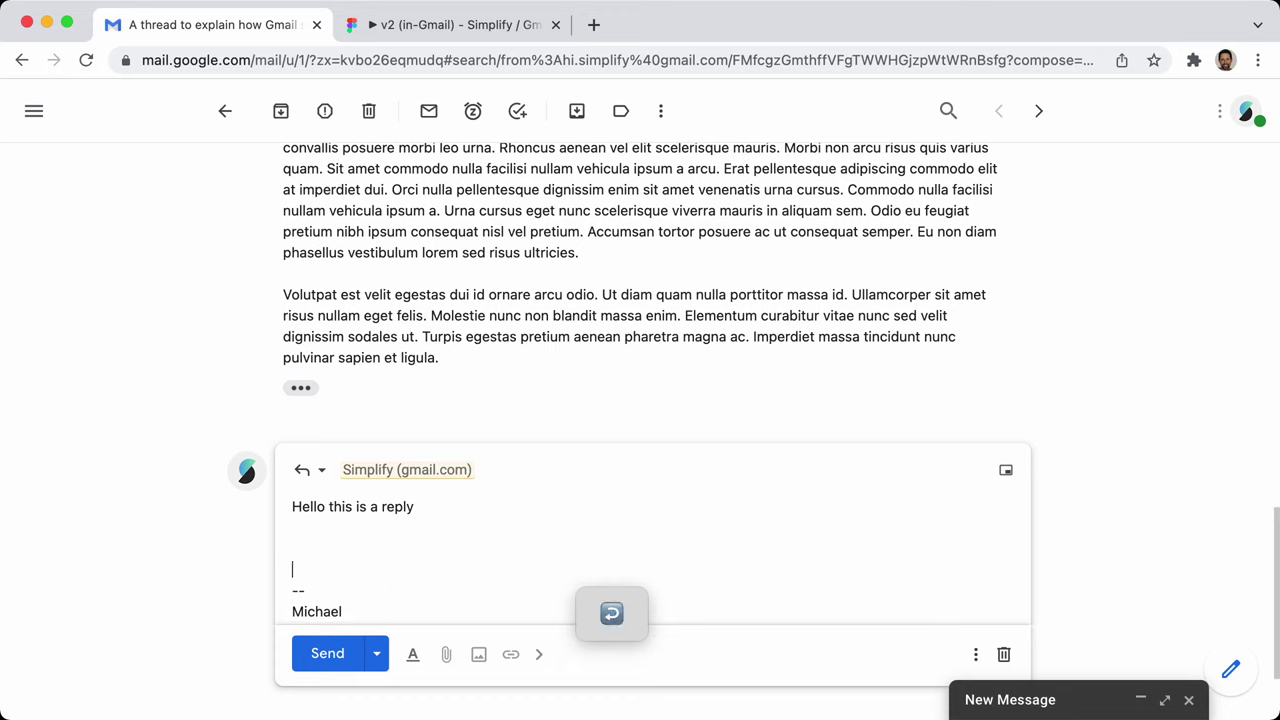
{"action": "key", "text": "Up"}
{"action": "type", "text": "Sincerely, M"}
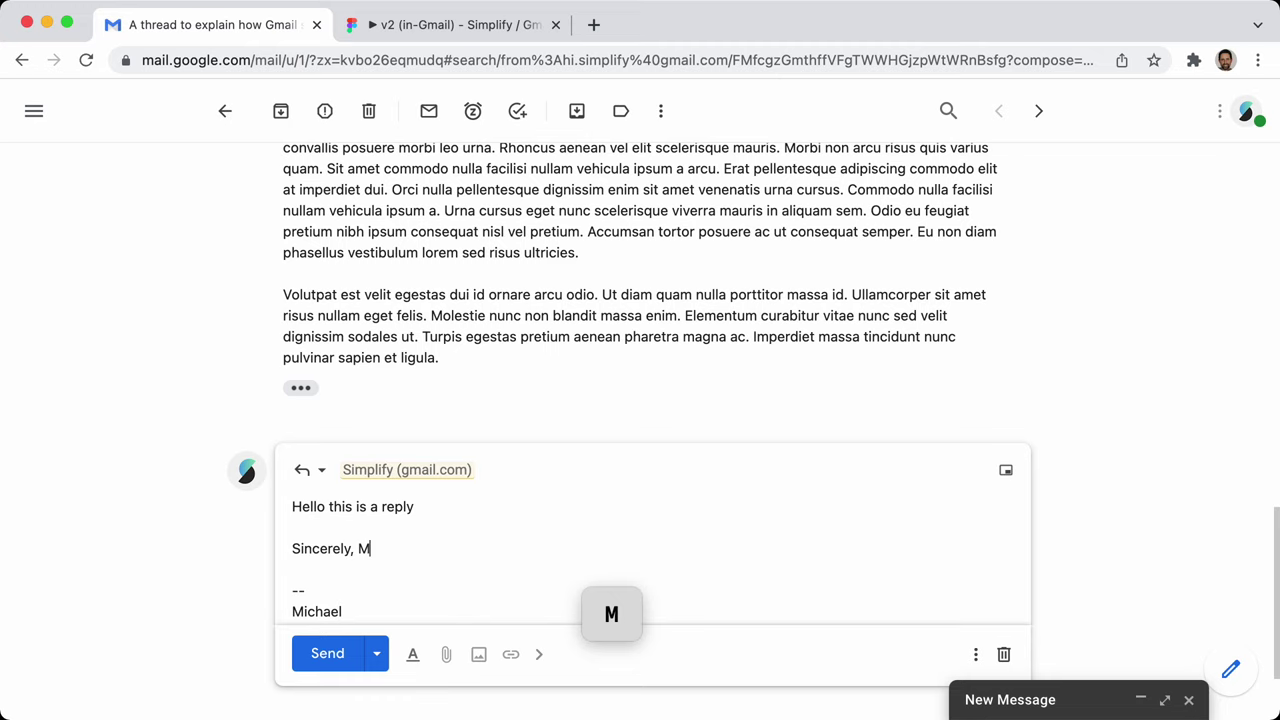
{"action": "key", "text": "BackSpace"}
{"action": "key", "text": "Return"}
{"action": "type", "text": "Michael"}
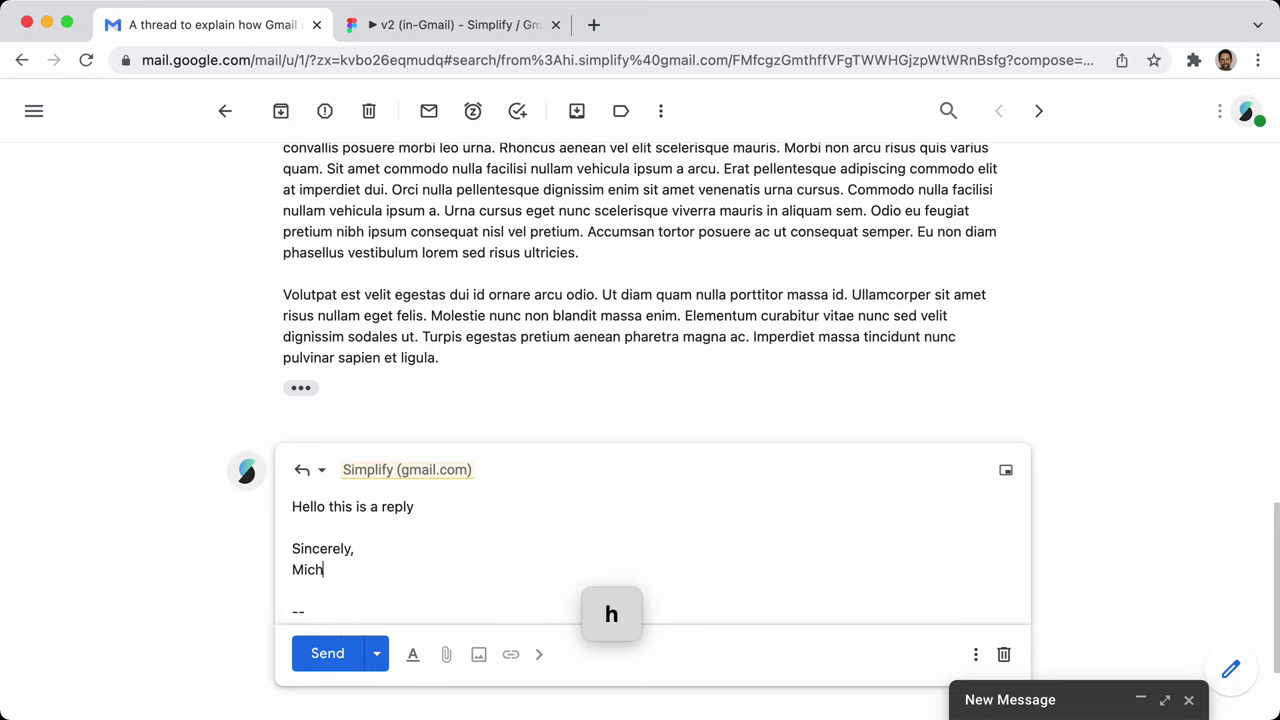
{"action": "left_click", "coordinate": [330, 655]}
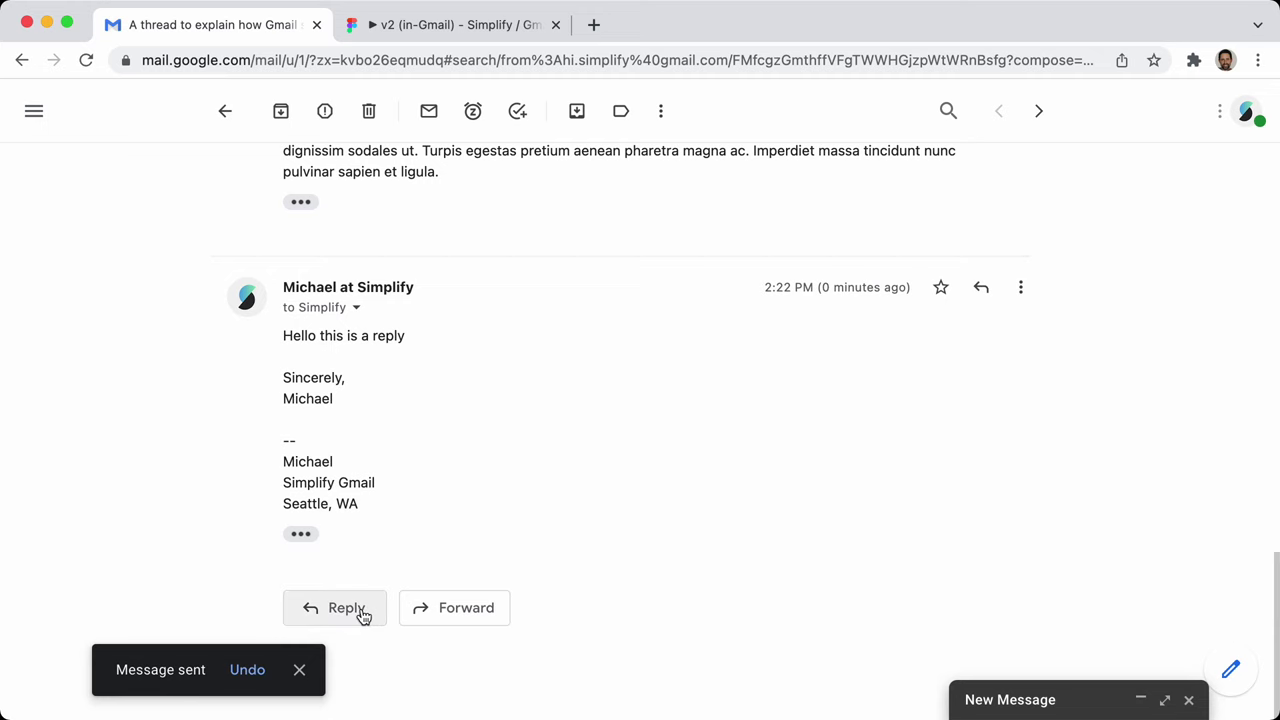
Reopen "A thread to explain how Gmail search works", examine the latest reply's signature and return to the Minimize email signatures option
{"action": "left_click", "coordinate": [225, 111]}
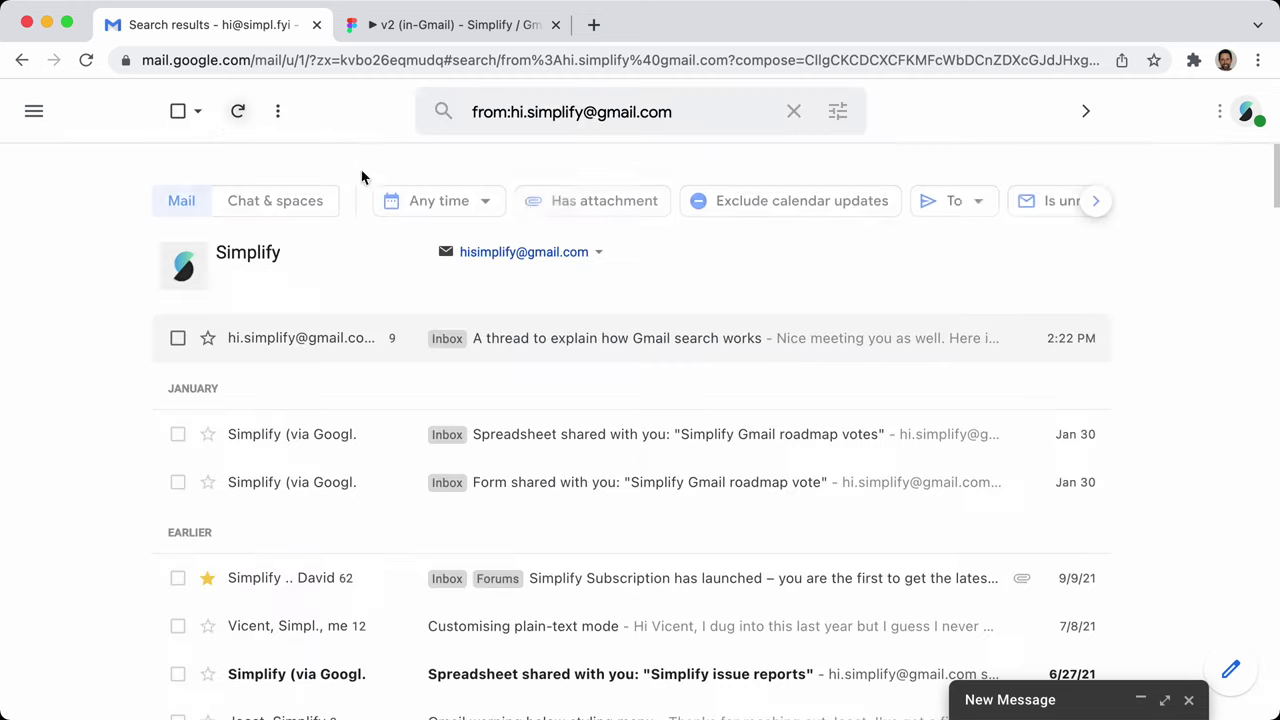
{"action": "left_click", "coordinate": [557, 340]}
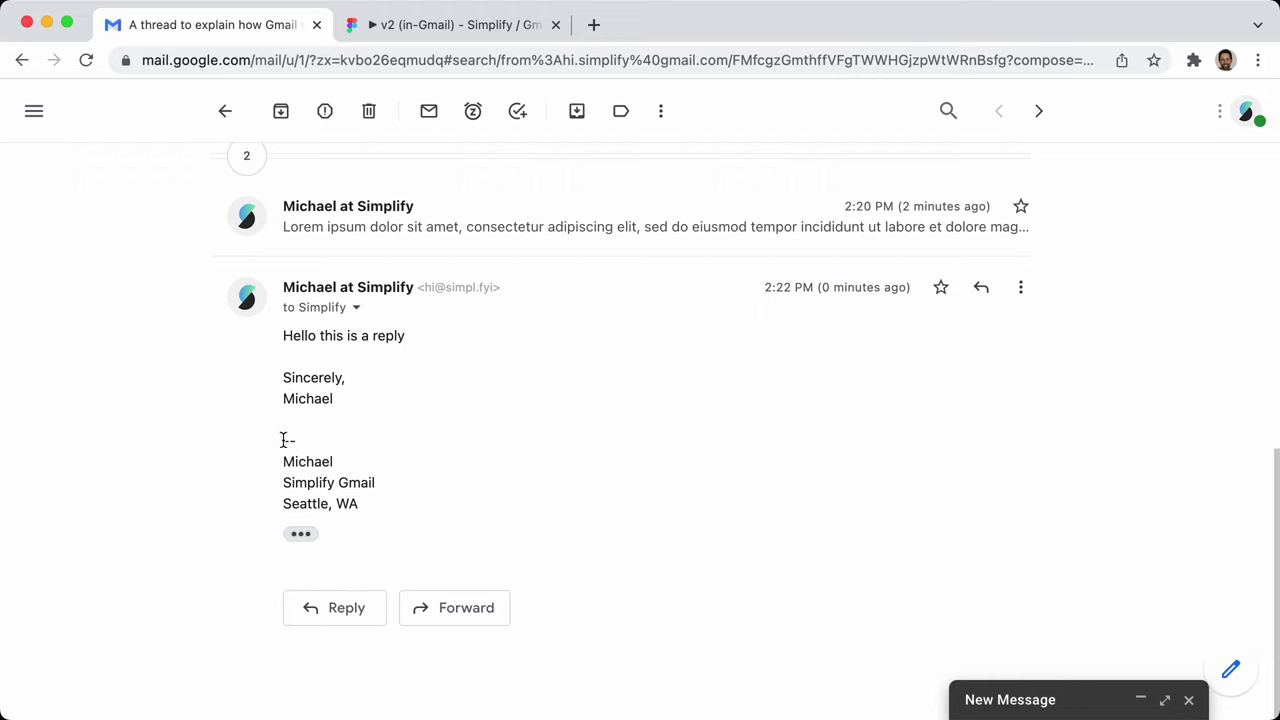
{"action": "left_click_drag", "start_coordinate": [283, 440], "coordinate": [404, 513]}
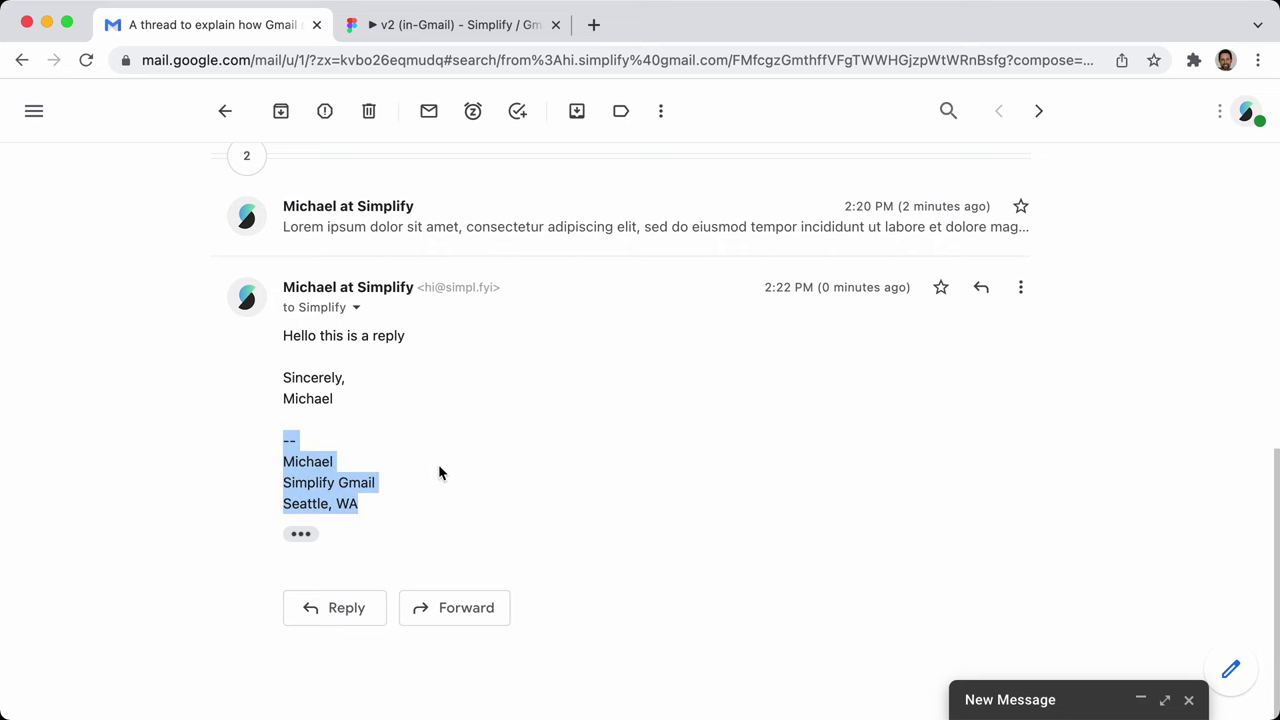
{"action": "scroll", "coordinate": [437, 471], "scroll_direction": "up", "scroll_amount": 10}
{"action": "scroll", "coordinate": [689, 523], "scroll_direction": "down", "scroll_amount": 10}
{"action": "scroll", "coordinate": [663, 520], "scroll_direction": "up", "scroll_amount": 1}
{"action": "key", "text": "super+grave"}
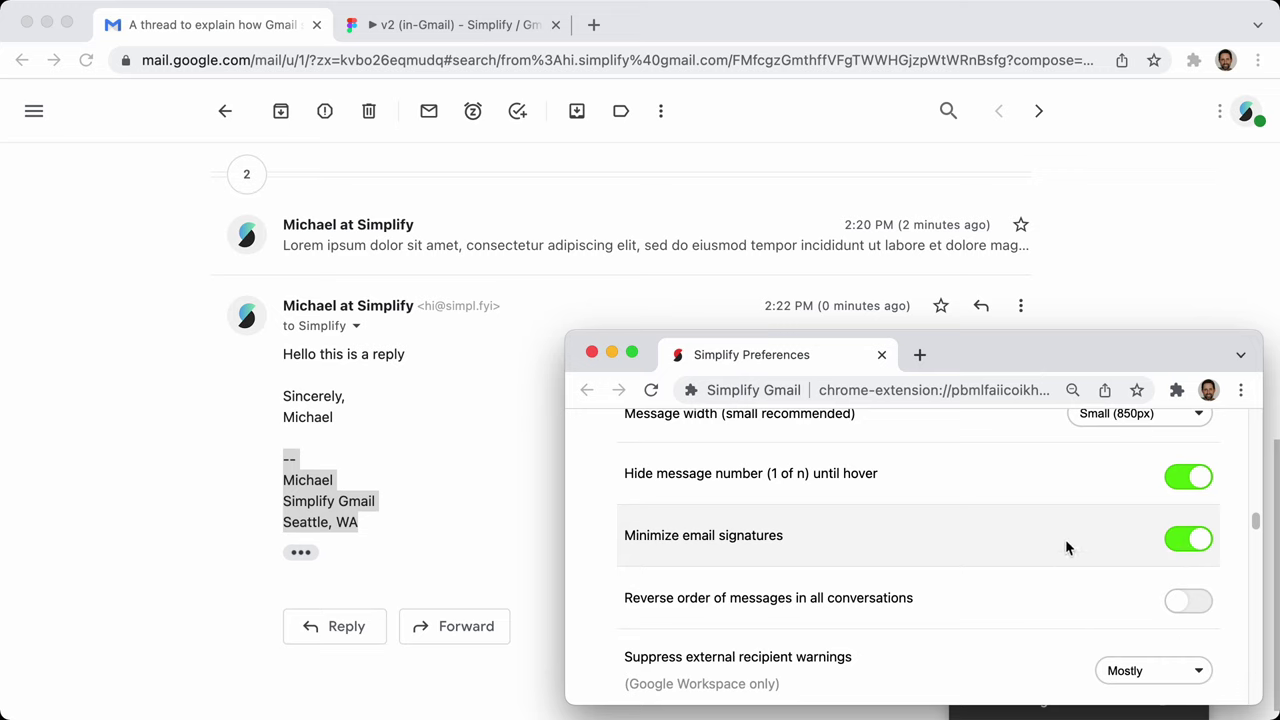
Look at the Reverse order of messages in all conversations option in the Simplify preferences
{"action": "scroll", "coordinate": [1037, 545], "scroll_direction": "down", "scroll_amount": 2}
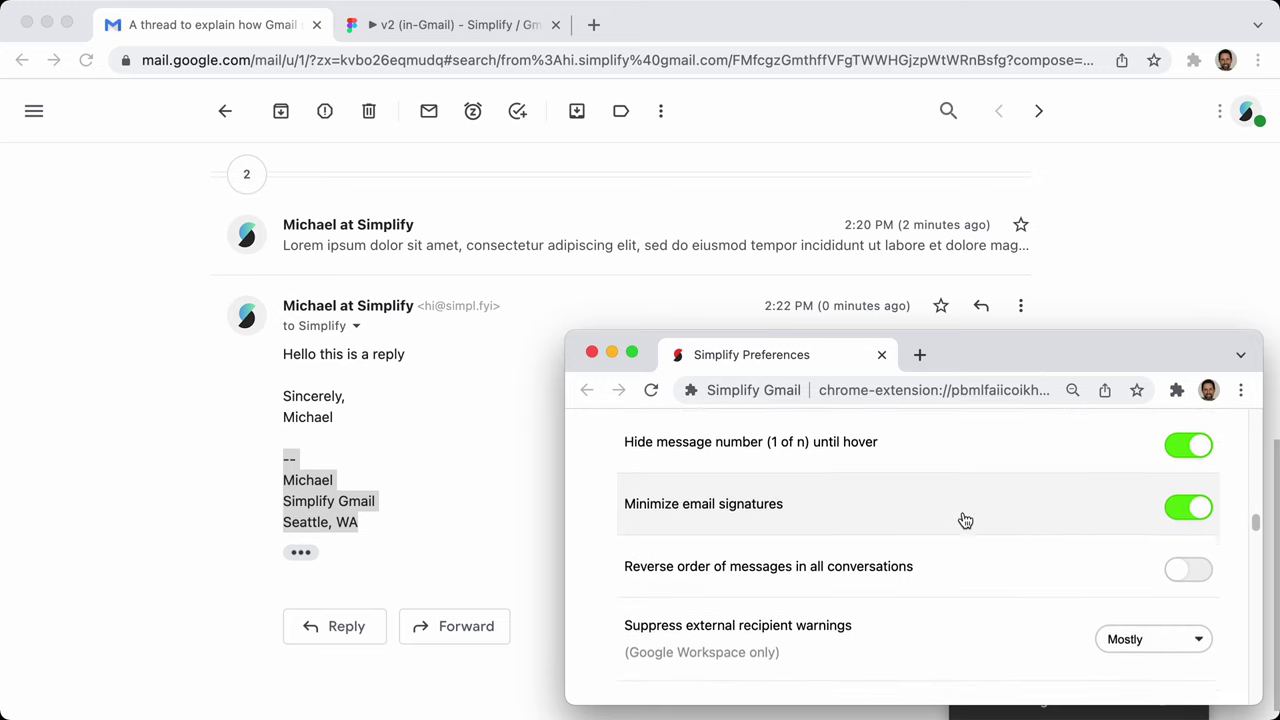
{"action": "scroll", "coordinate": [965, 520], "scroll_direction": "down", "scroll_amount": 1}
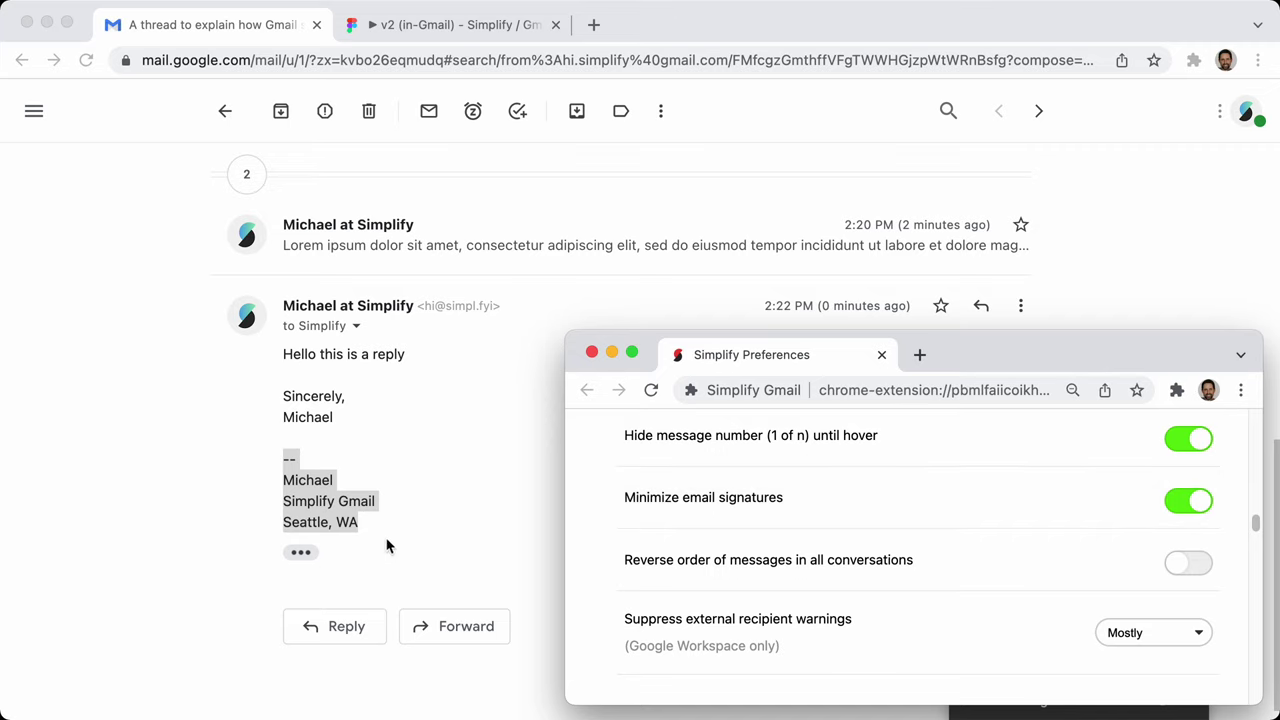
{"action": "scroll", "coordinate": [836, 549], "scroll_direction": "down", "scroll_amount": 2}
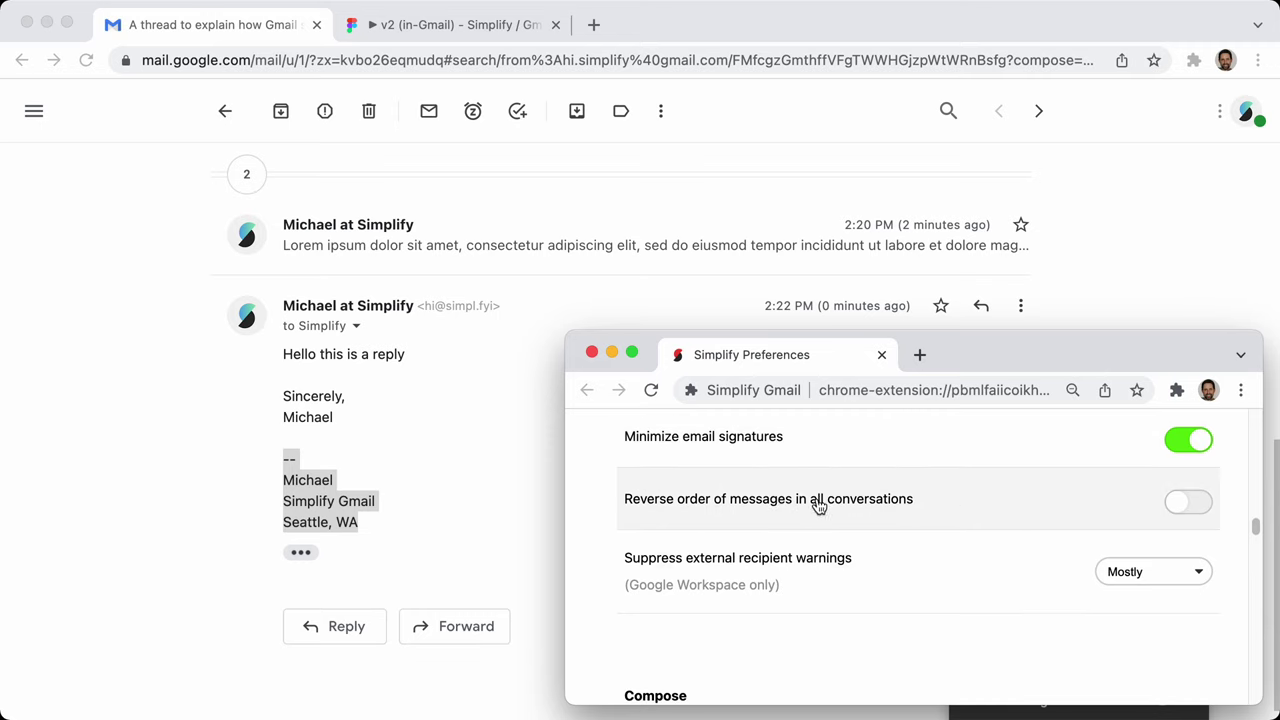
Try to reverse the thread's message order temporarily, and enable the Reverse message order temporarily shortcut in the Simplify preferences
{"action": "key", "text": "super+w"}
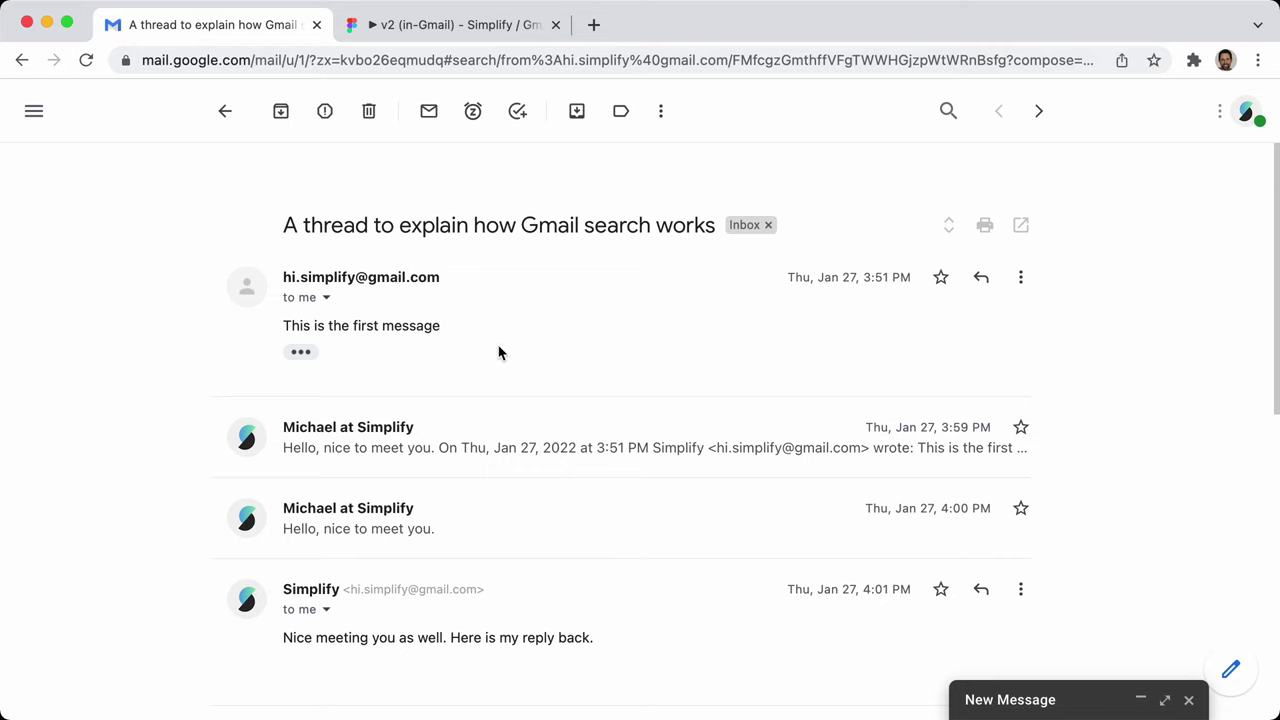
{"action": "key", "text": "alt+d"}
{"action": "key", "text": "alt+d"}
{"action": "key", "text": "super+comma"}
{"action": "scroll", "coordinate": [1025, 545], "scroll_direction": "down", "scroll_amount": 10}
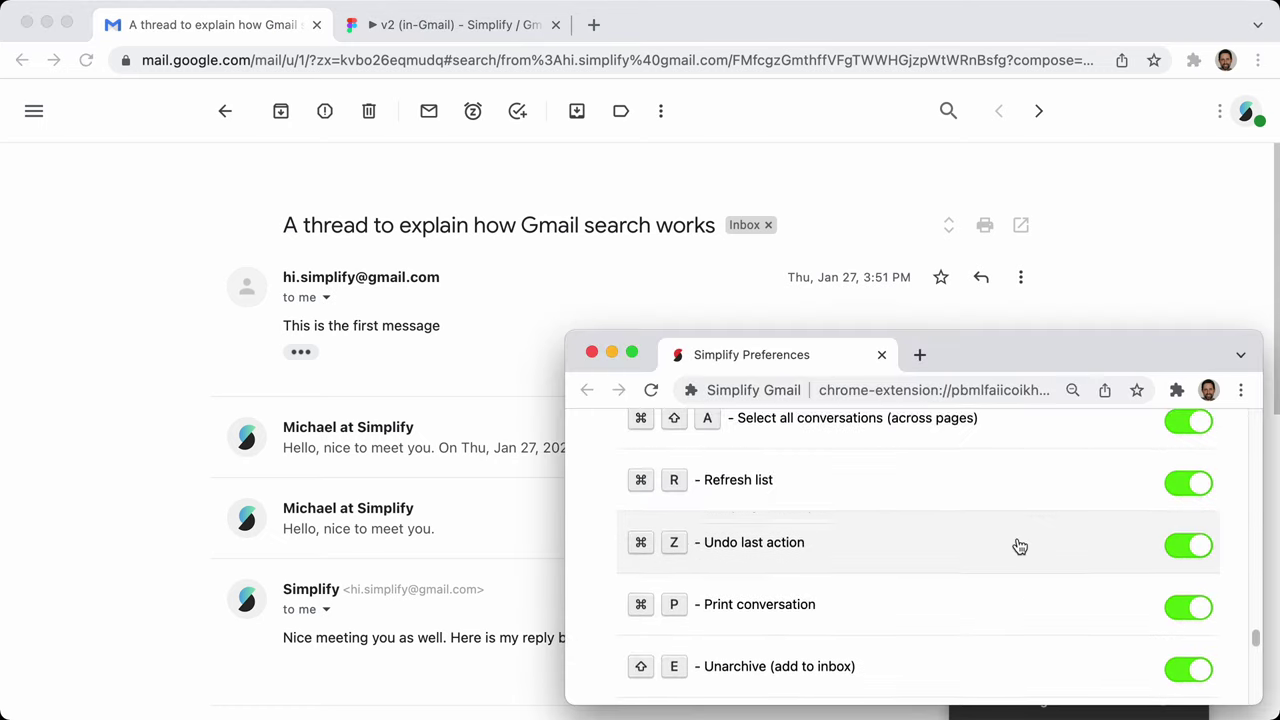
{"action": "scroll", "coordinate": [1020, 545], "scroll_direction": "down", "scroll_amount": 3}
{"action": "left_click", "coordinate": [1192, 484]}
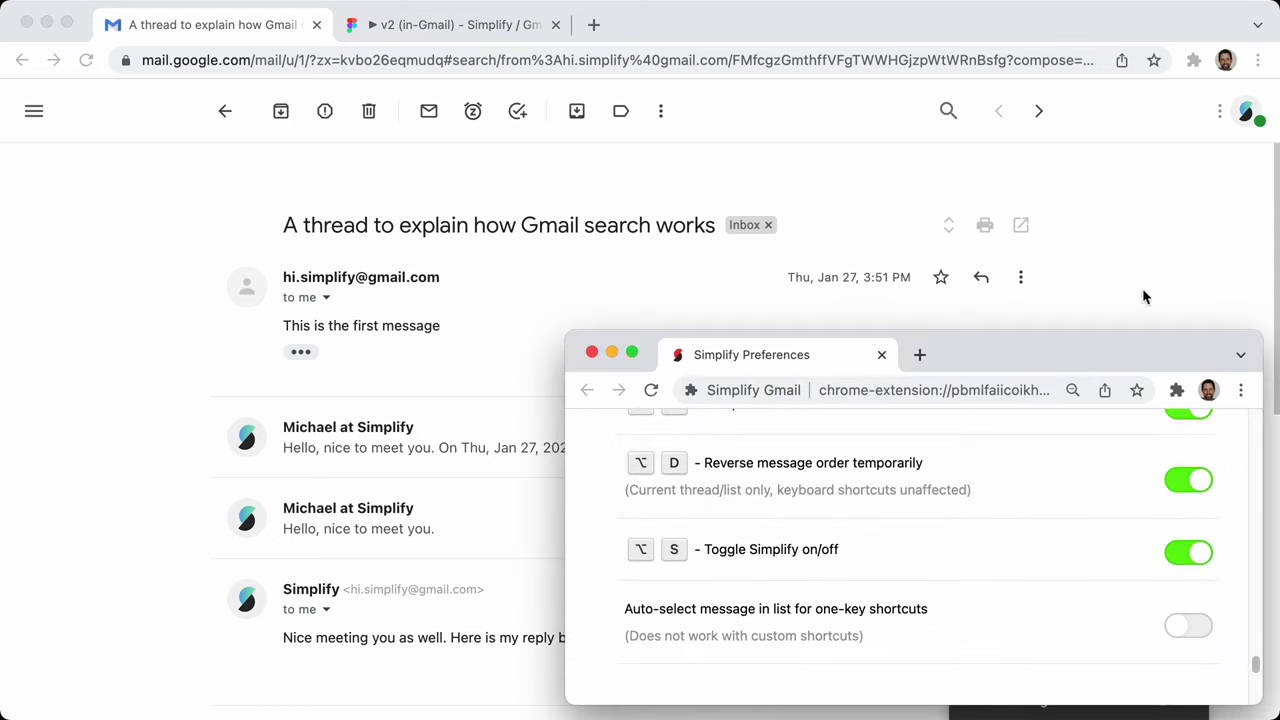
Temporarily reverse the message order of "A thread to explain how Gmail search works" and expand its group of collapsed messages
{"action": "left_click", "coordinate": [1145, 296]}
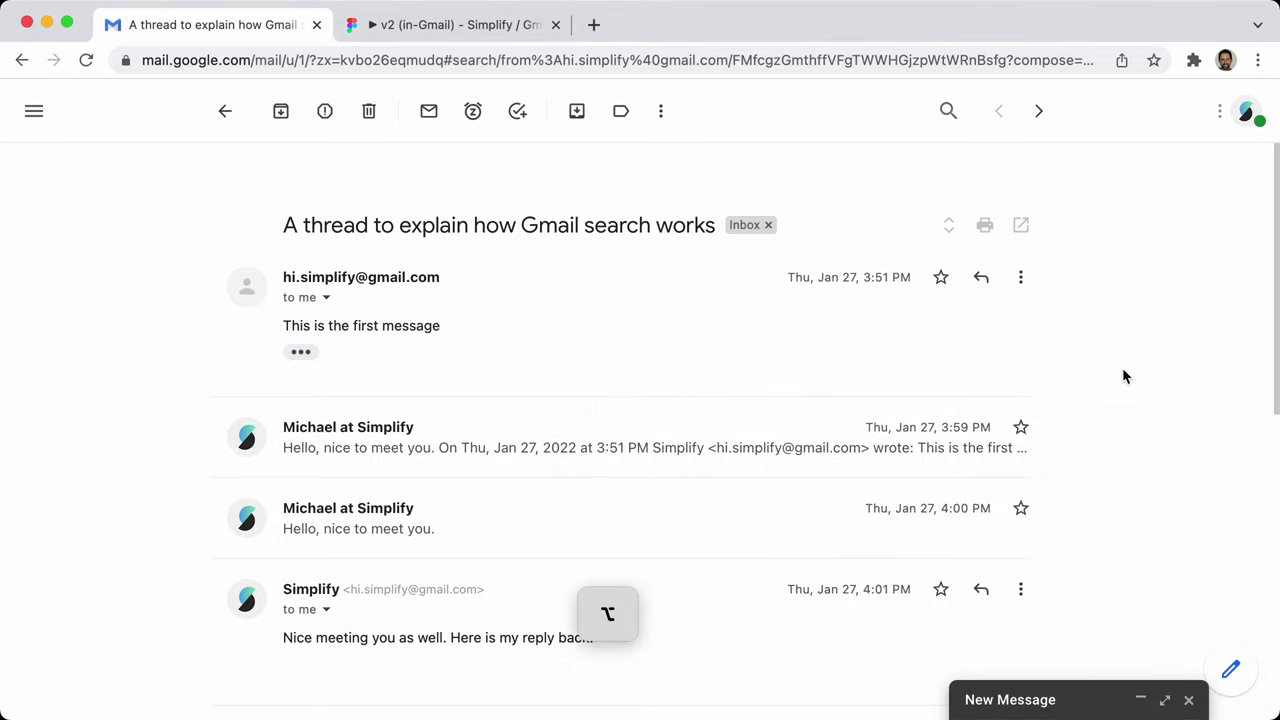
{"action": "key", "text": "alt+d"}
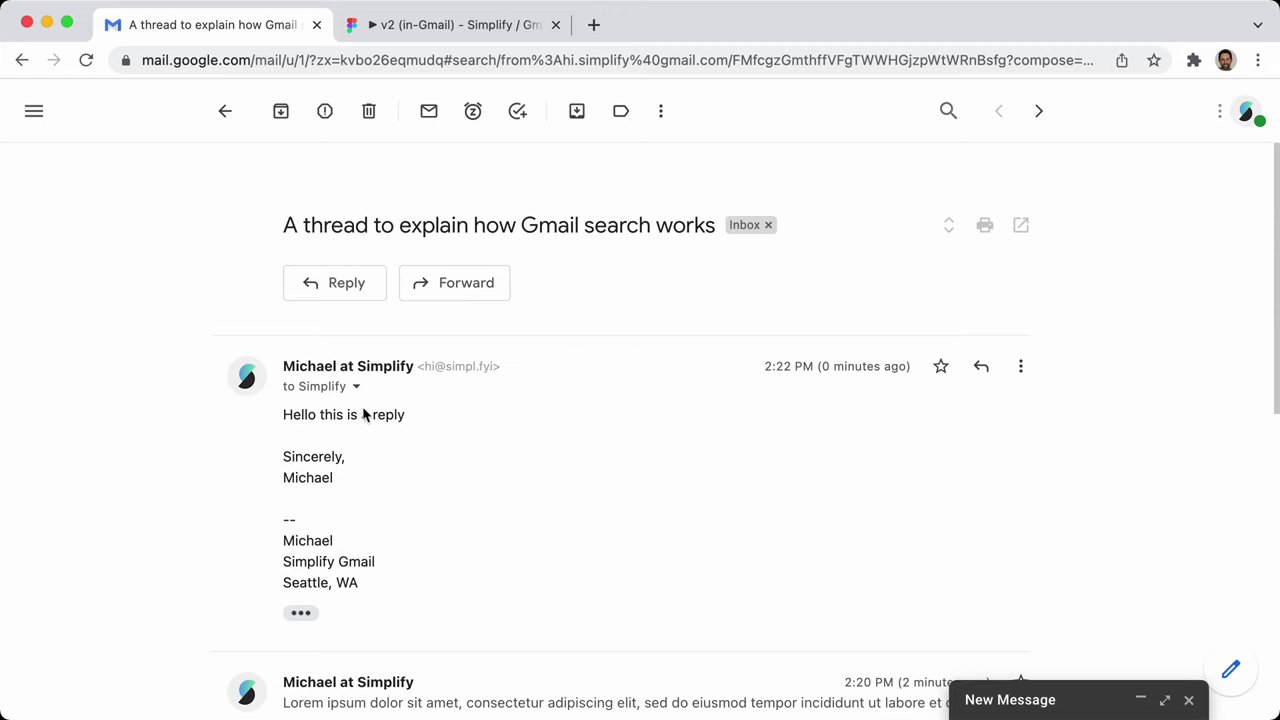
{"action": "left_click_drag", "start_coordinate": [291, 420], "coordinate": [414, 497]}
{"action": "left_click", "coordinate": [577, 526]}
{"action": "scroll", "coordinate": [719, 464], "scroll_direction": "down", "scroll_amount": 1}
{"action": "scroll", "coordinate": [720, 466], "scroll_direction": "down", "scroll_amount": 4}
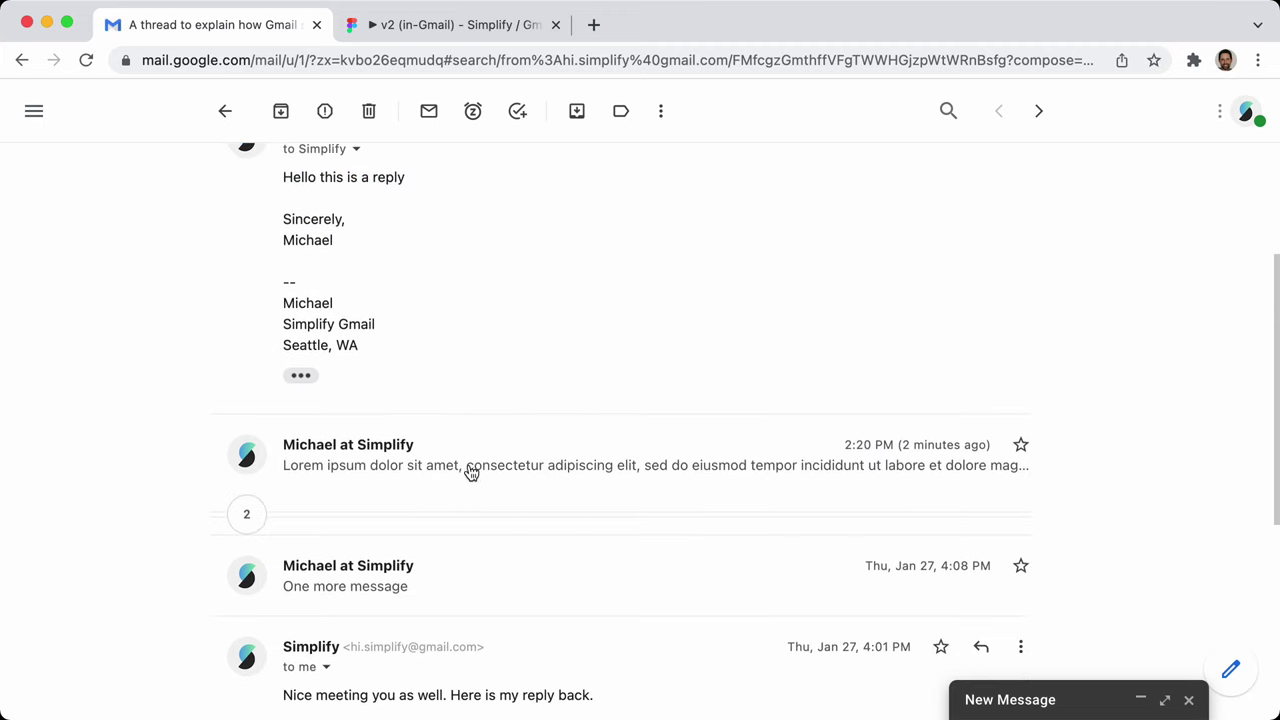
{"action": "left_click", "coordinate": [249, 515]}
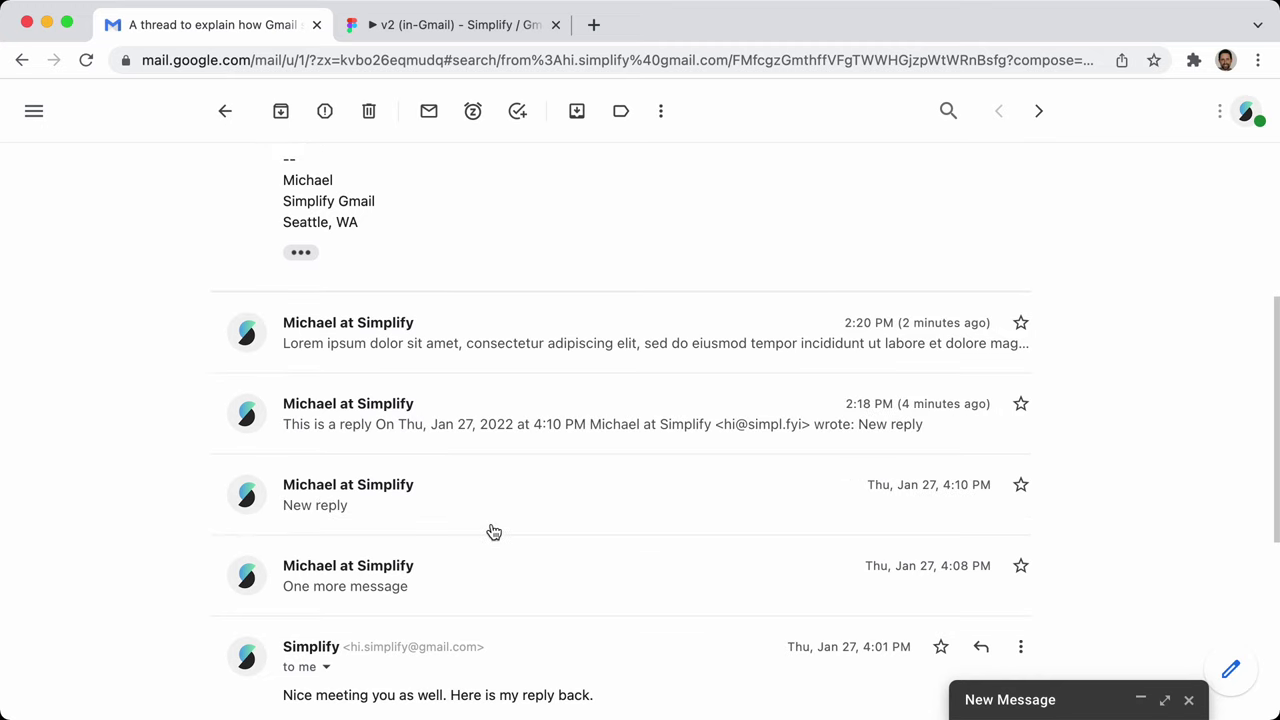
{"action": "scroll", "coordinate": [612, 526], "scroll_direction": "up", "scroll_amount": 5}
{"action": "scroll", "coordinate": [603, 526], "scroll_direction": "up", "scroll_amount": 3}
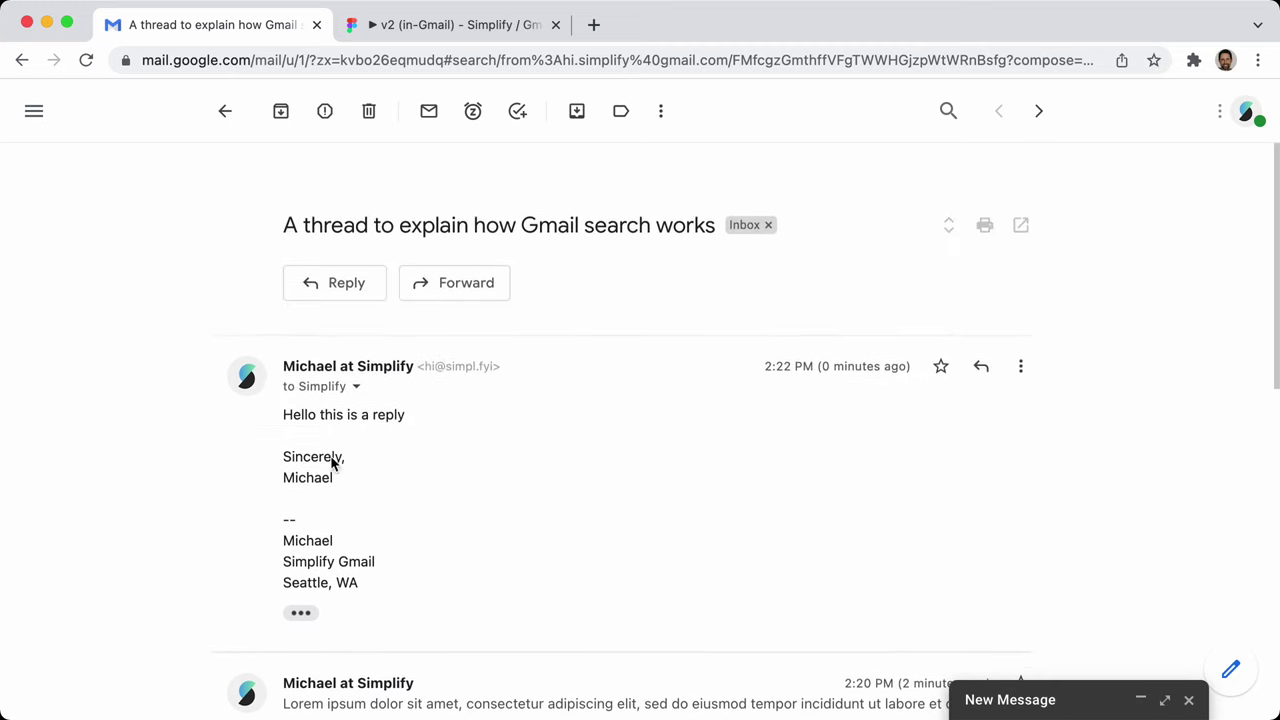
Switch the thread back to chronological order and collapse the Jan 27, 4:01 PM message
{"action": "key", "text": "alt+d"}
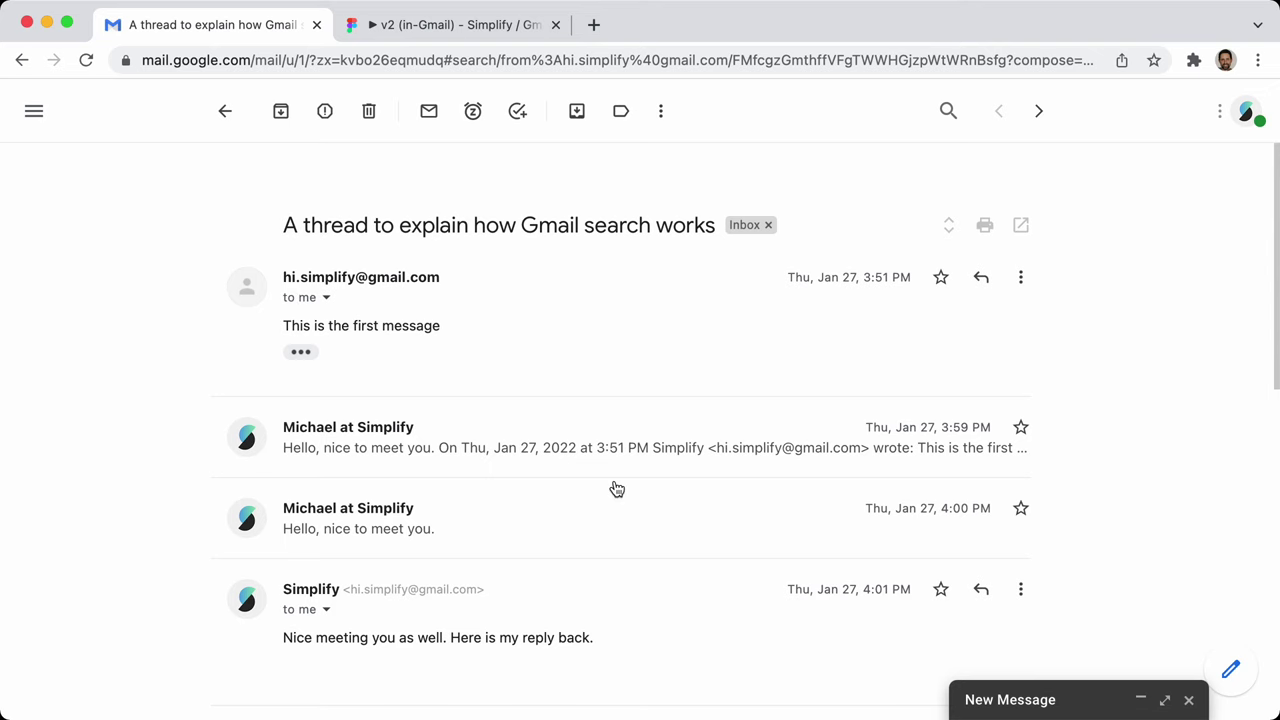
{"action": "scroll", "coordinate": [614, 489], "scroll_direction": "down", "scroll_amount": 4}
{"action": "left_click", "coordinate": [616, 389]}
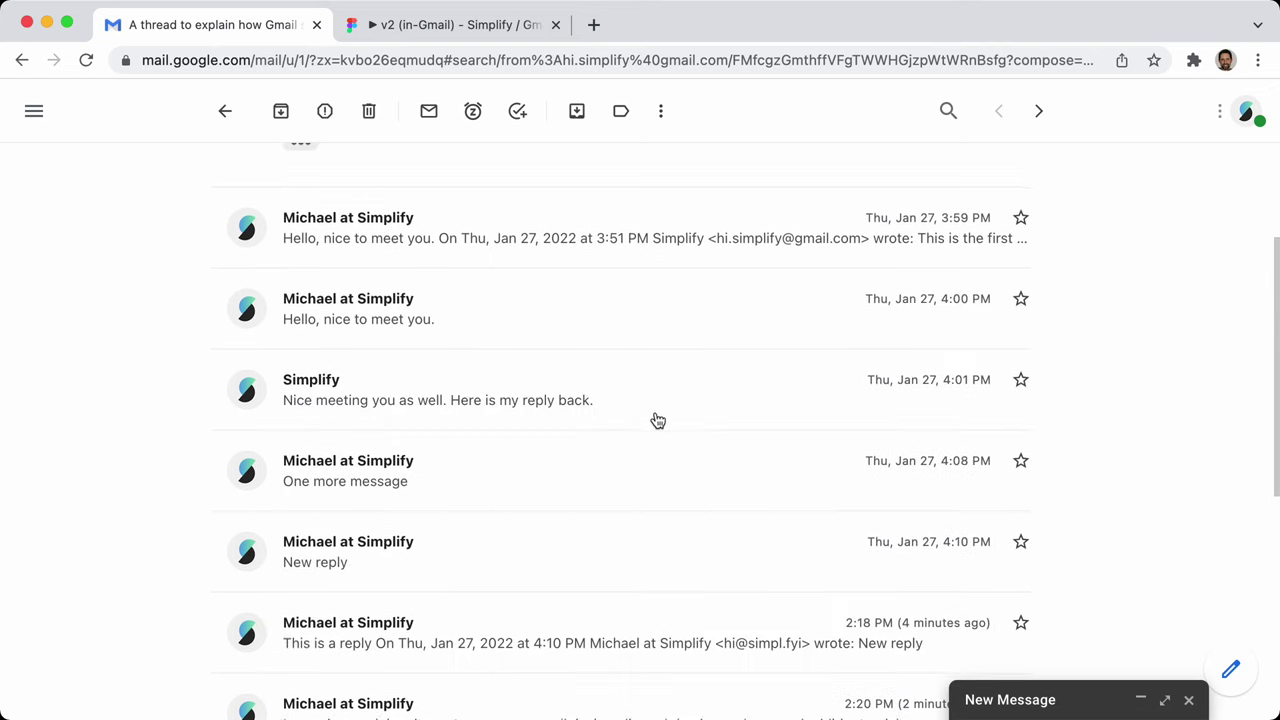
Look through the thread in chronological order, from the first message down to the latest reply
{"action": "scroll", "coordinate": [654, 420], "scroll_direction": "down", "scroll_amount": 3}
{"action": "scroll", "coordinate": [610, 459], "scroll_direction": "up", "scroll_amount": 5}
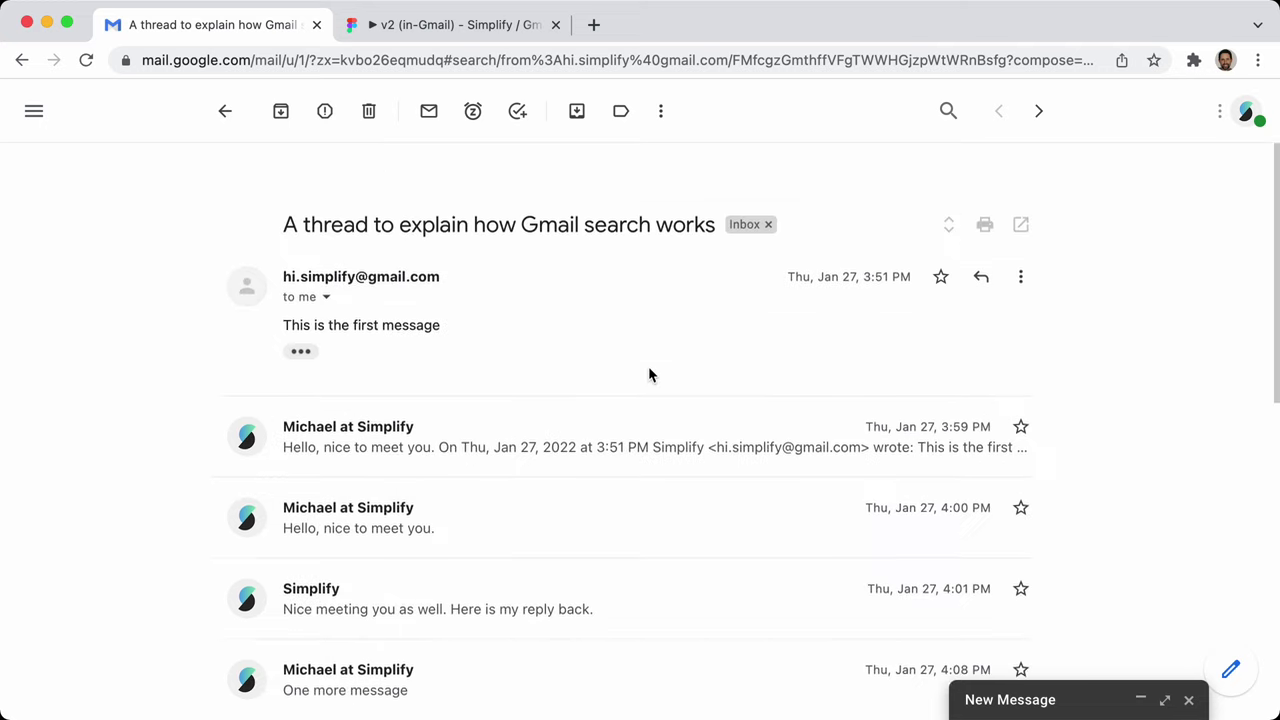
{"action": "scroll", "coordinate": [648, 374], "scroll_direction": "down", "scroll_amount": 10}
{"action": "scroll", "coordinate": [606, 486], "scroll_direction": "up", "scroll_amount": 10}
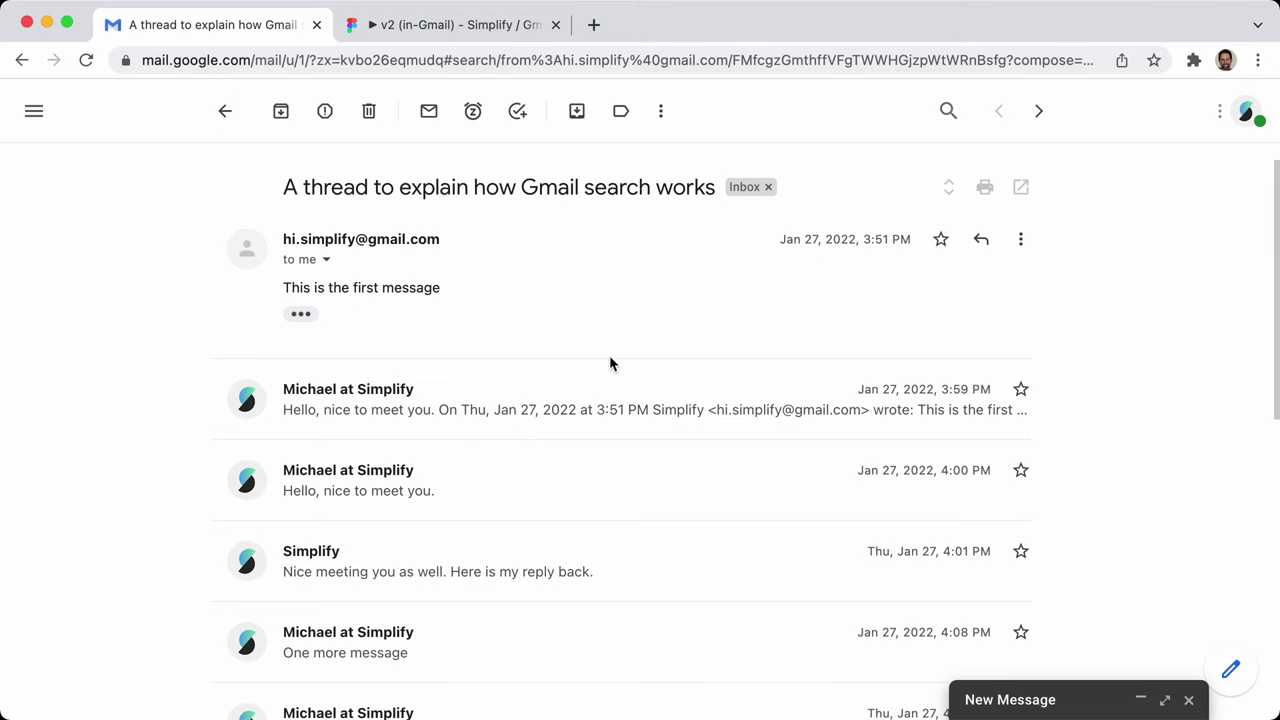
{"action": "scroll", "coordinate": [609, 360], "scroll_direction": "down", "scroll_amount": 3}
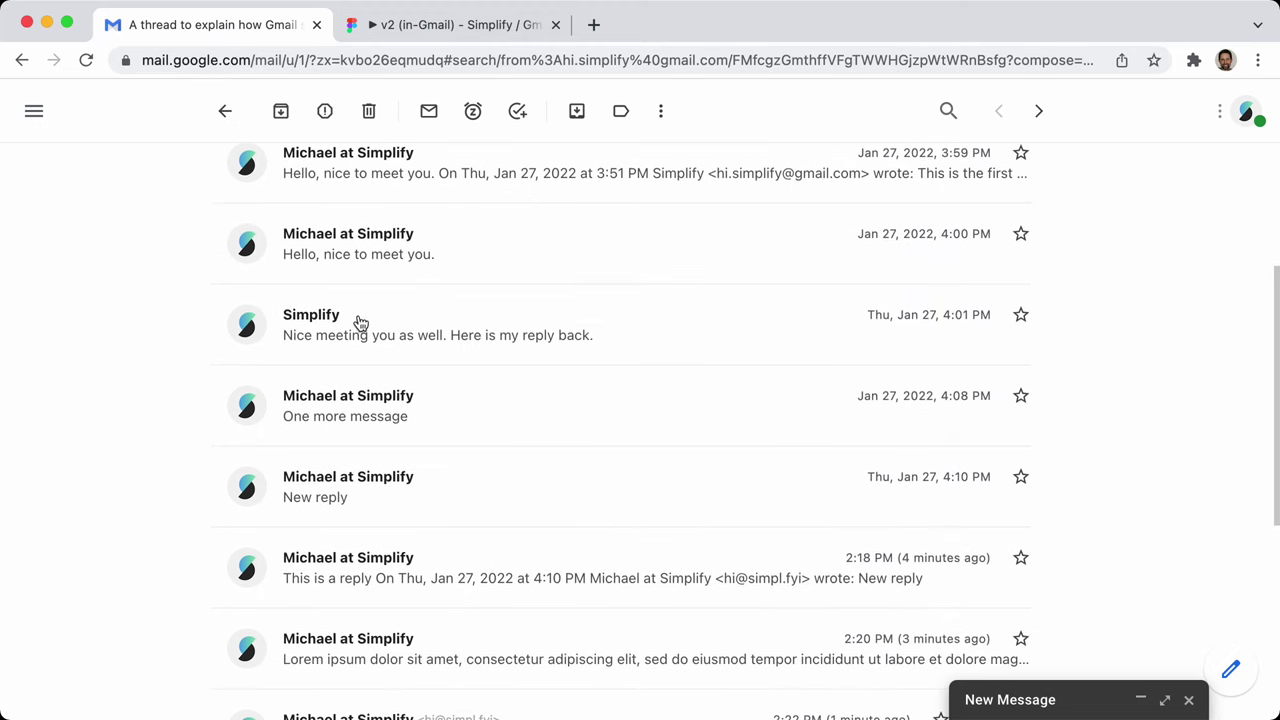
{"action": "scroll", "coordinate": [558, 420], "scroll_direction": "down", "scroll_amount": 2}
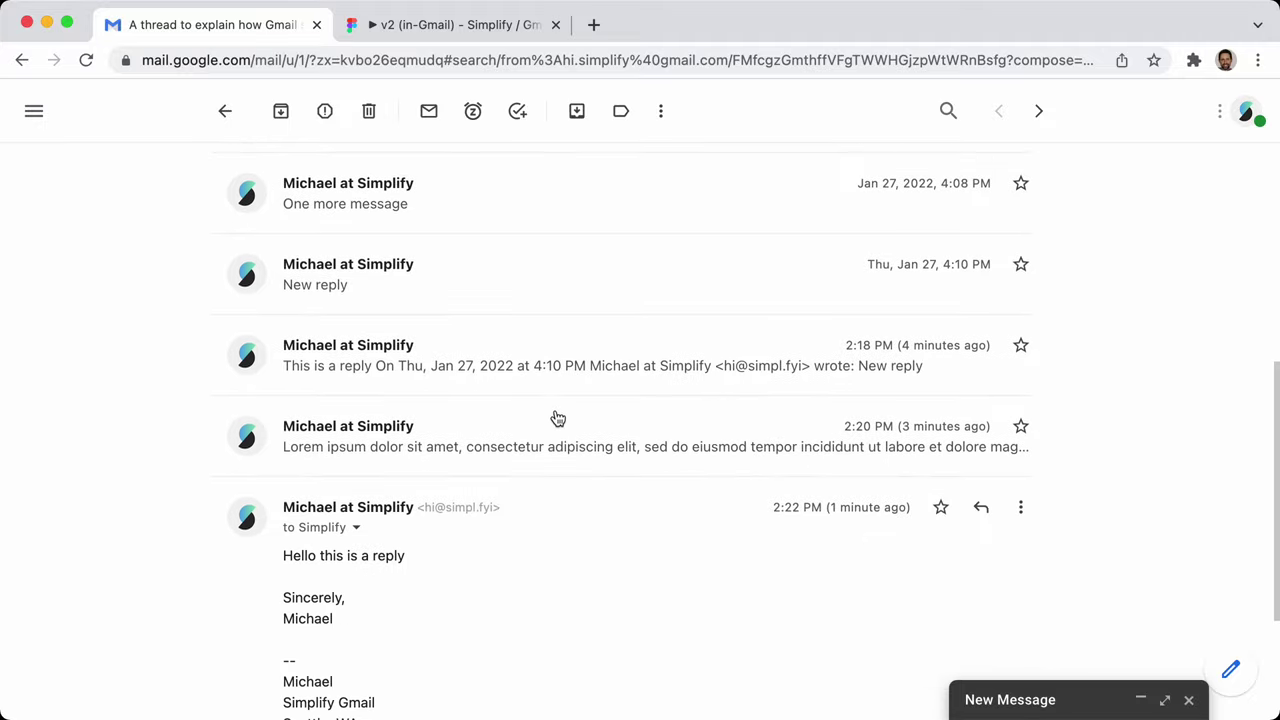
{"action": "scroll", "coordinate": [506, 360], "scroll_direction": "down", "scroll_amount": 2}
{"action": "scroll", "coordinate": [593, 310], "scroll_direction": "up", "scroll_amount": 15}
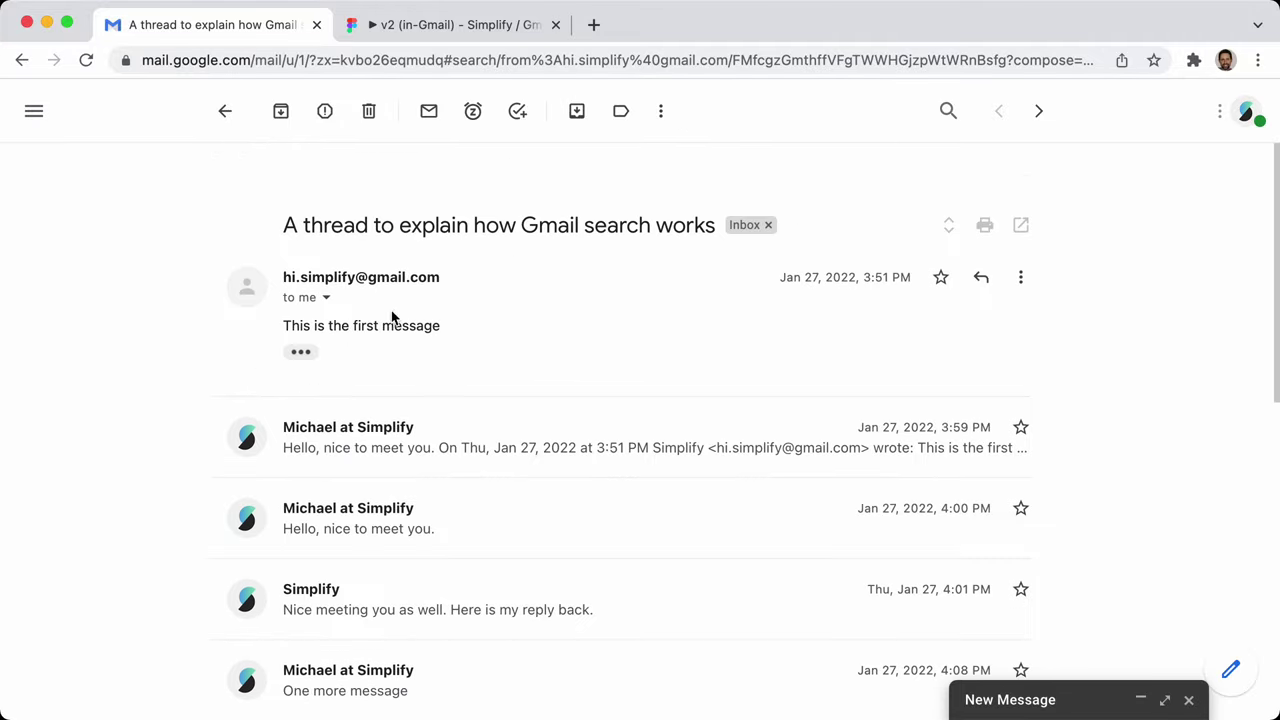
{"action": "scroll", "coordinate": [274, 380], "scroll_direction": "down", "scroll_amount": 1}
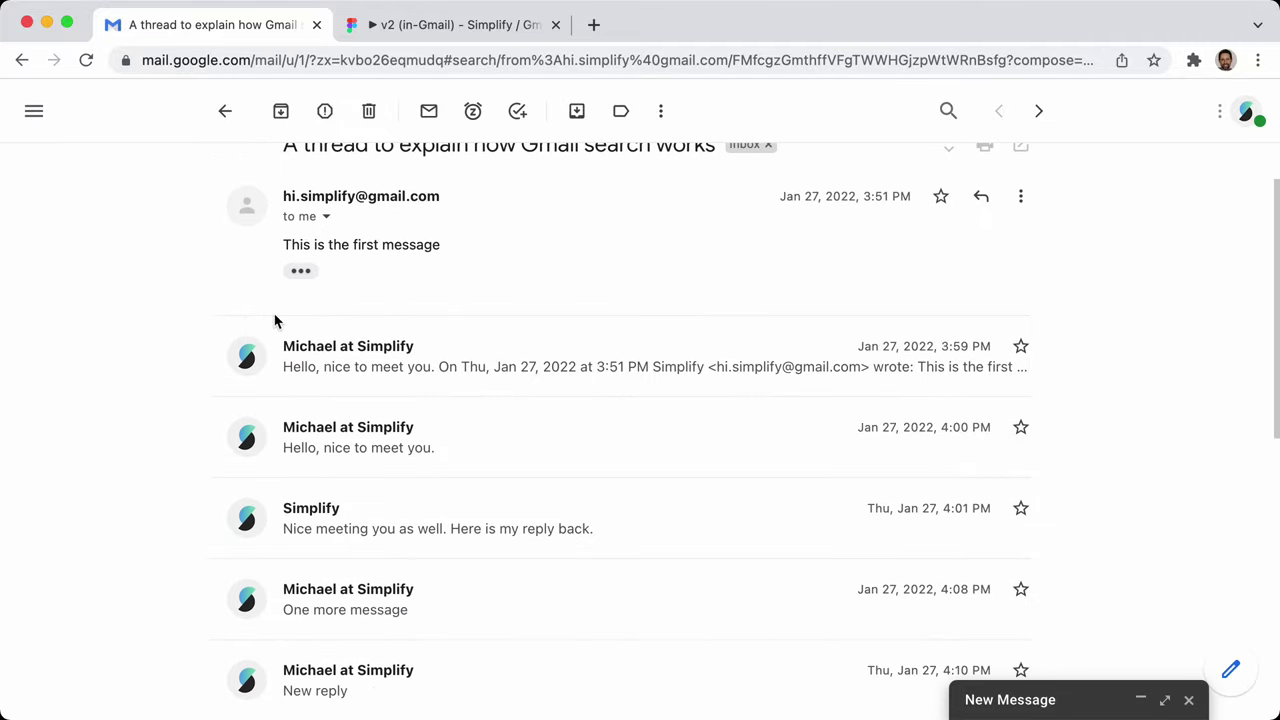
{"action": "scroll", "coordinate": [400, 335], "scroll_direction": "down", "scroll_amount": 4}
{"action": "scroll", "coordinate": [509, 337], "scroll_direction": "down", "scroll_amount": 3}
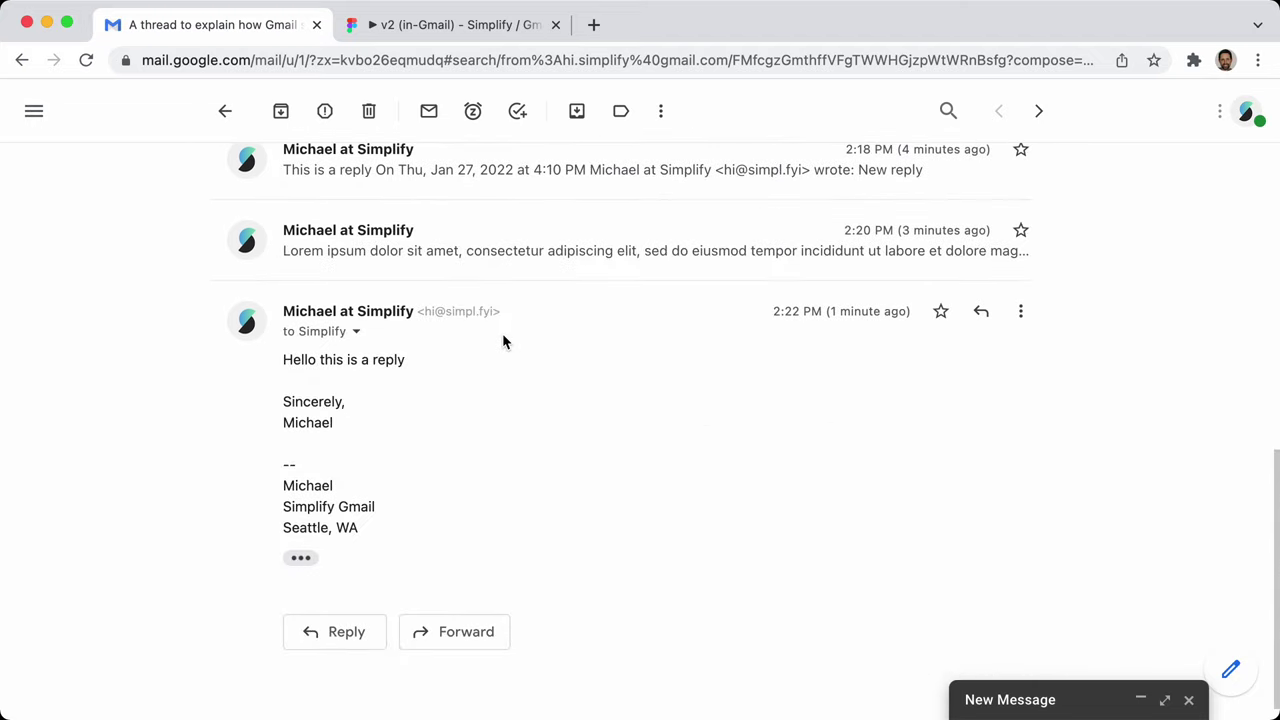
{"action": "scroll", "coordinate": [557, 234], "scroll_direction": "up", "scroll_amount": 15}
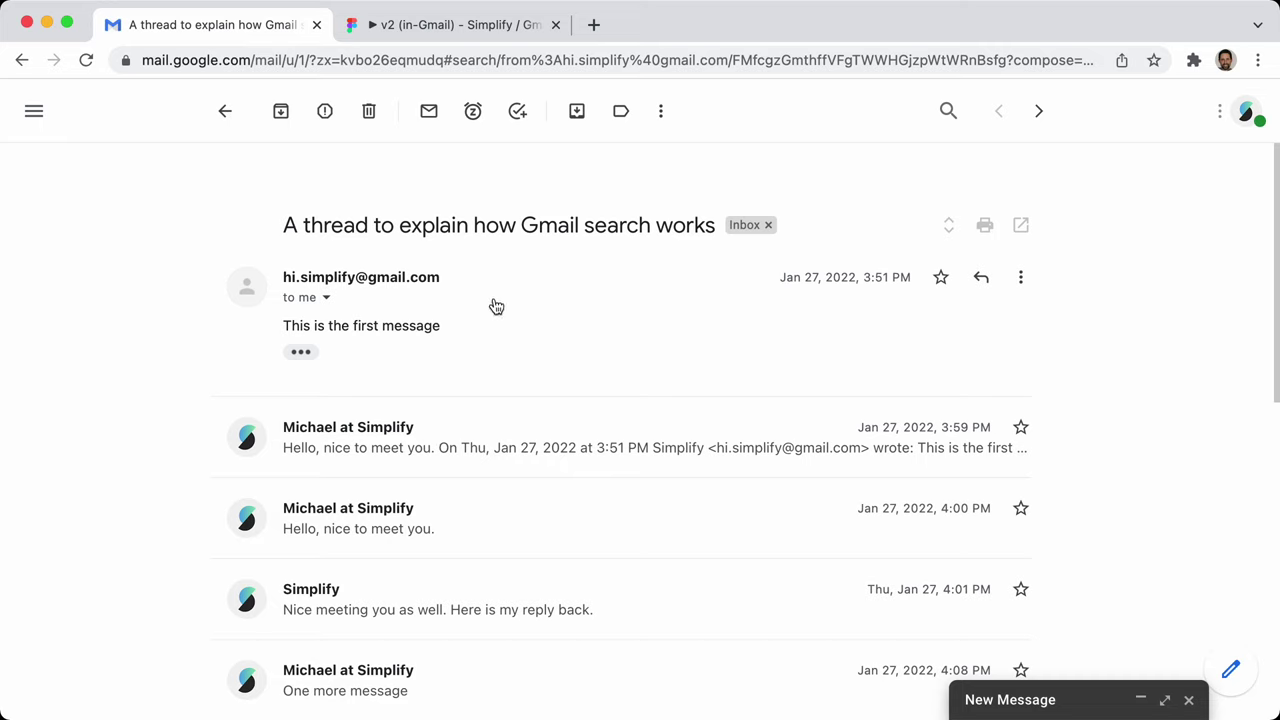
{"action": "scroll", "coordinate": [623, 300], "scroll_direction": "down", "scroll_amount": 3}
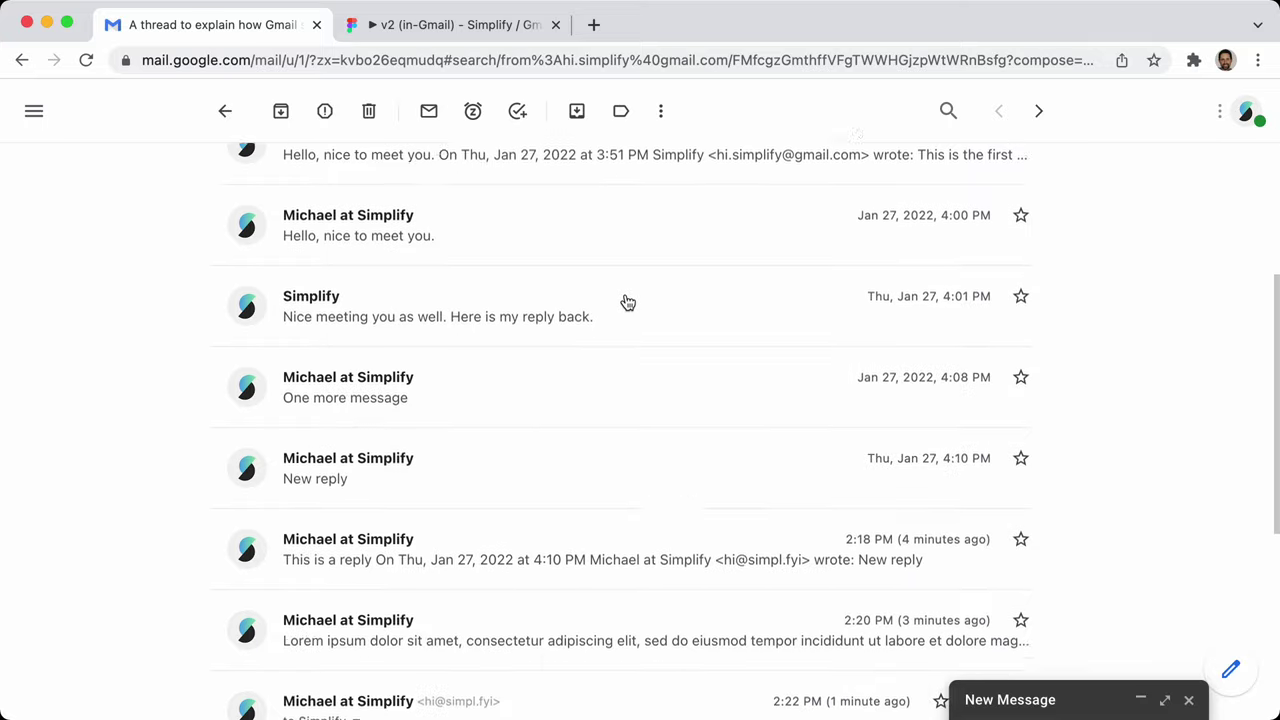
{"action": "scroll", "coordinate": [623, 300], "scroll_direction": "up", "scroll_amount": 3}
Reverse the thread's message order again and expand the 2:20 PM and 2:18 PM messages
{"action": "key", "text": "ctrl+d"}
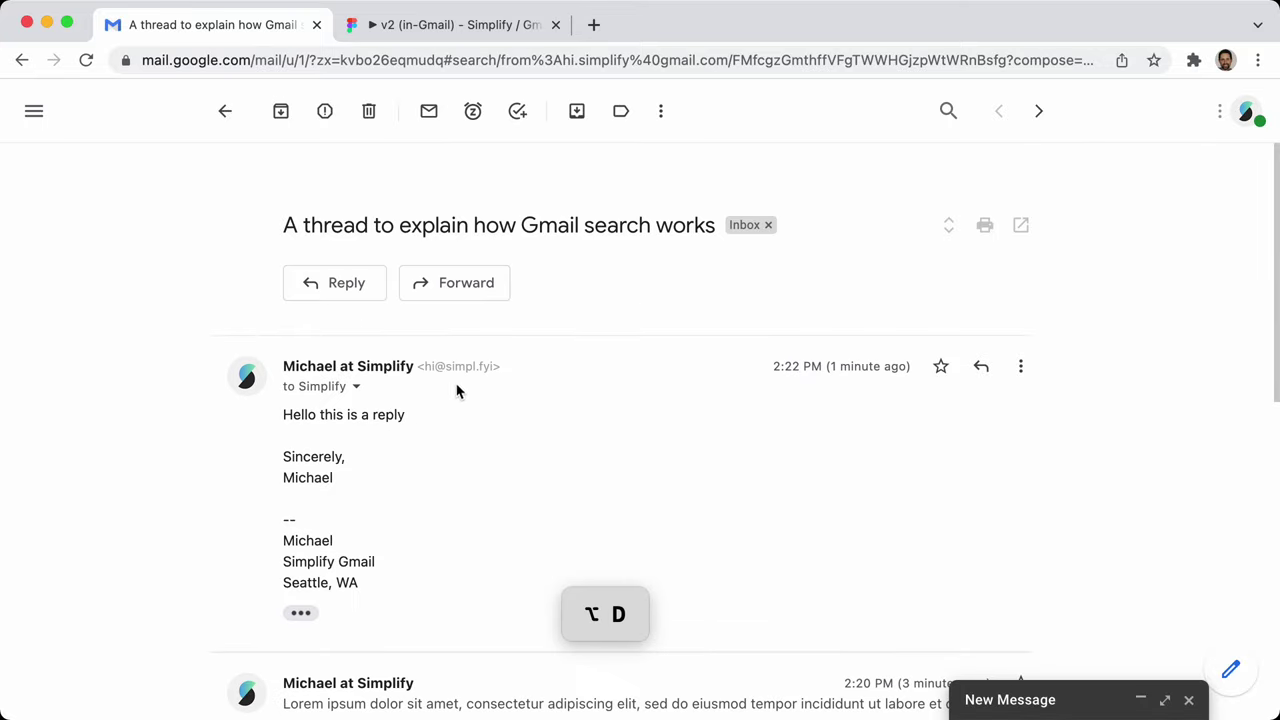
{"action": "scroll", "coordinate": [513, 434], "scroll_direction": "down", "scroll_amount": 1}
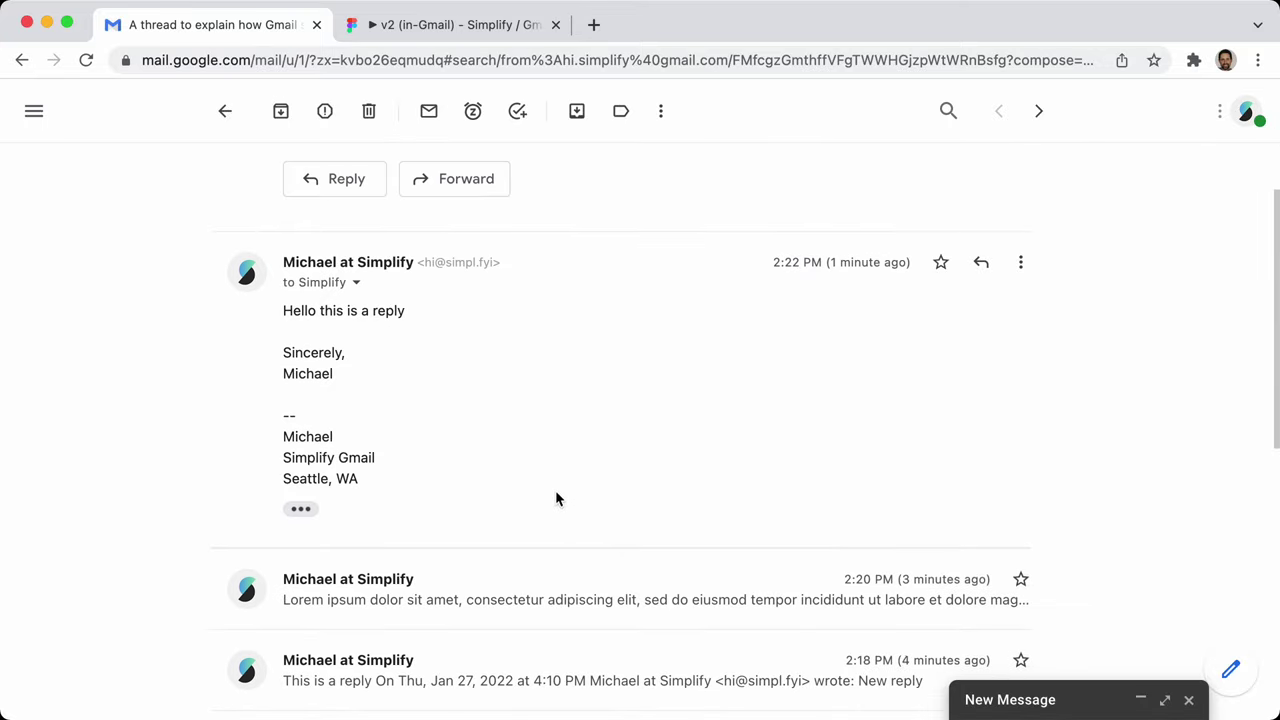
{"action": "scroll", "coordinate": [555, 498], "scroll_direction": "down", "scroll_amount": 2}
{"action": "left_click", "coordinate": [549, 528]}
{"action": "left_click", "coordinate": [582, 341]}
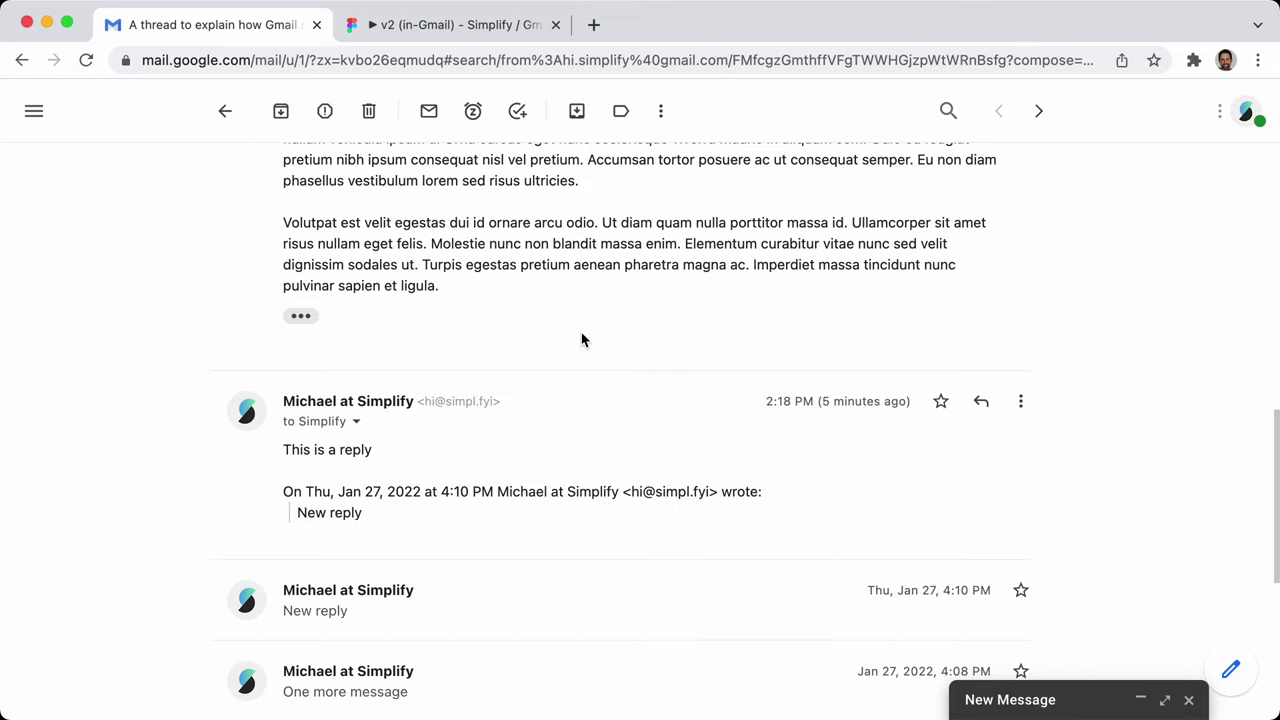
Examine how the expanded messages read with the newest first, and switch to chronological order and back to compare
{"action": "scroll", "coordinate": [487, 515], "scroll_direction": "up", "scroll_amount": 5}
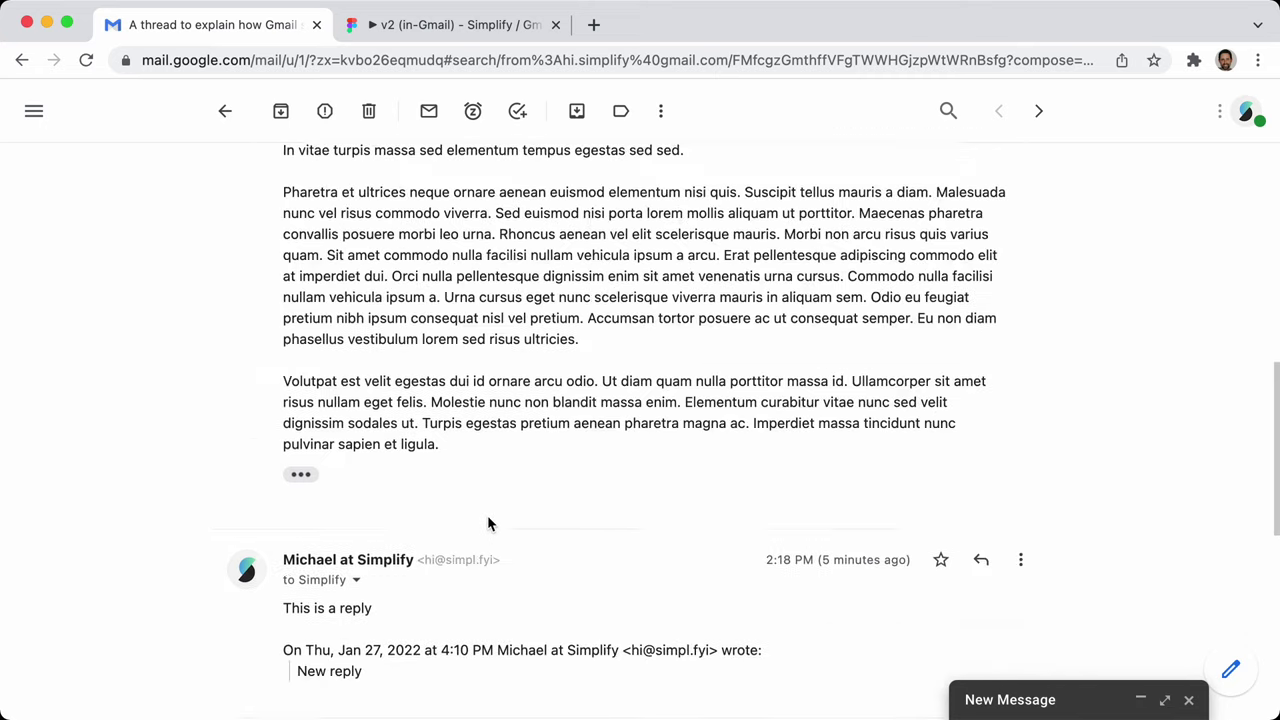
{"action": "scroll", "coordinate": [287, 420], "scroll_direction": "down", "scroll_amount": 1}
{"action": "scroll", "coordinate": [287, 420], "scroll_direction": "down", "scroll_amount": 5}
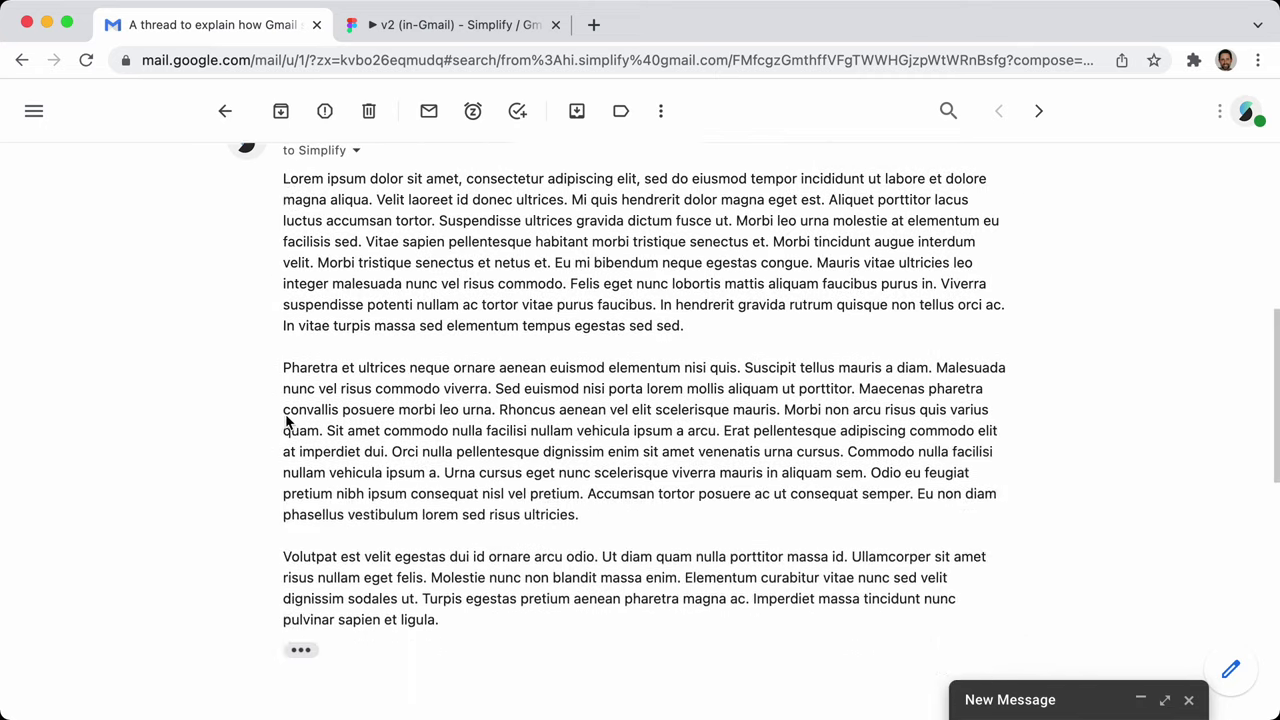
{"action": "scroll", "coordinate": [340, 494], "scroll_direction": "up", "scroll_amount": 8}
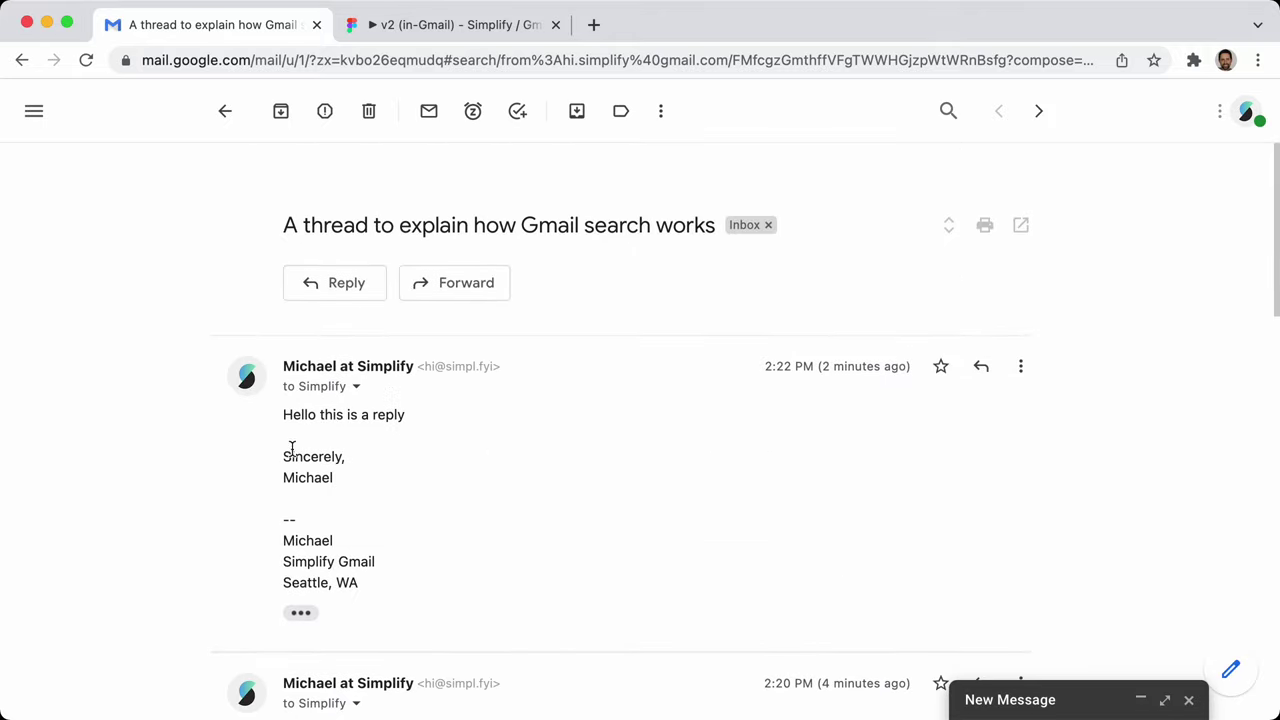
{"action": "scroll", "coordinate": [292, 449], "scroll_direction": "down", "scroll_amount": 2}
{"action": "scroll", "coordinate": [331, 514], "scroll_direction": "up", "scroll_amount": 2}
{"action": "key", "text": "alt+d"}
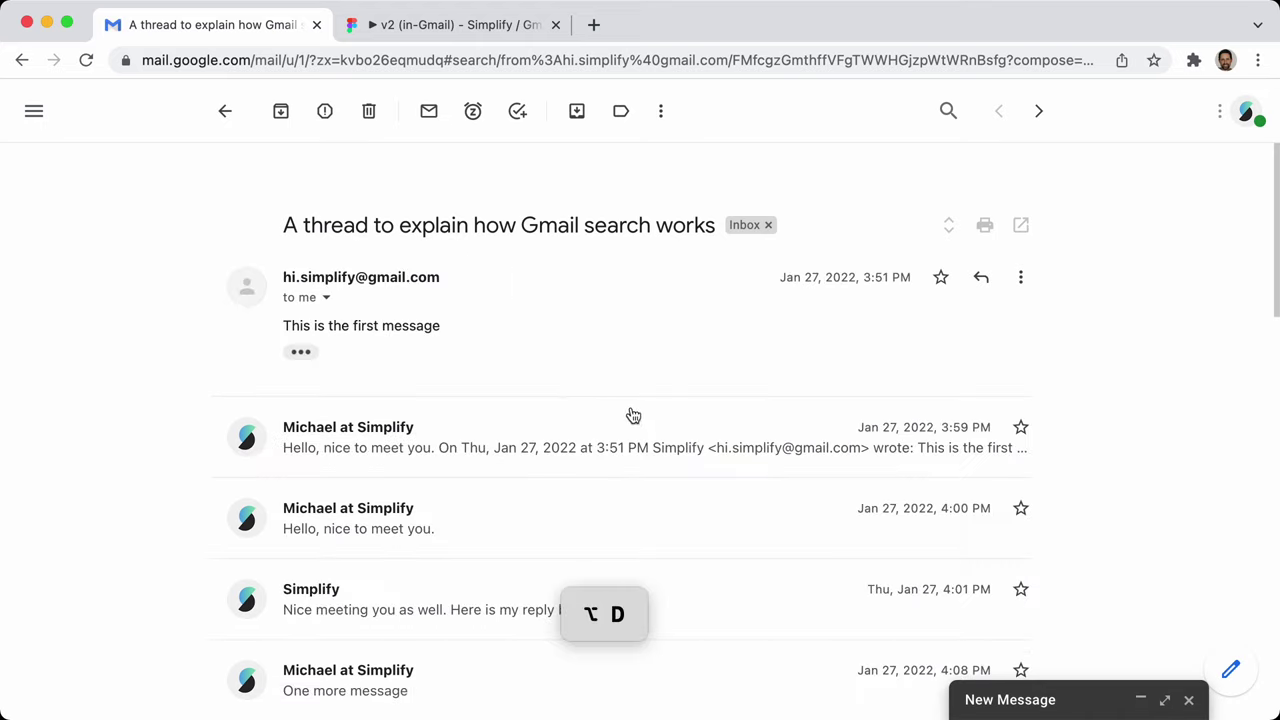
{"action": "key", "text": "alt+d"}
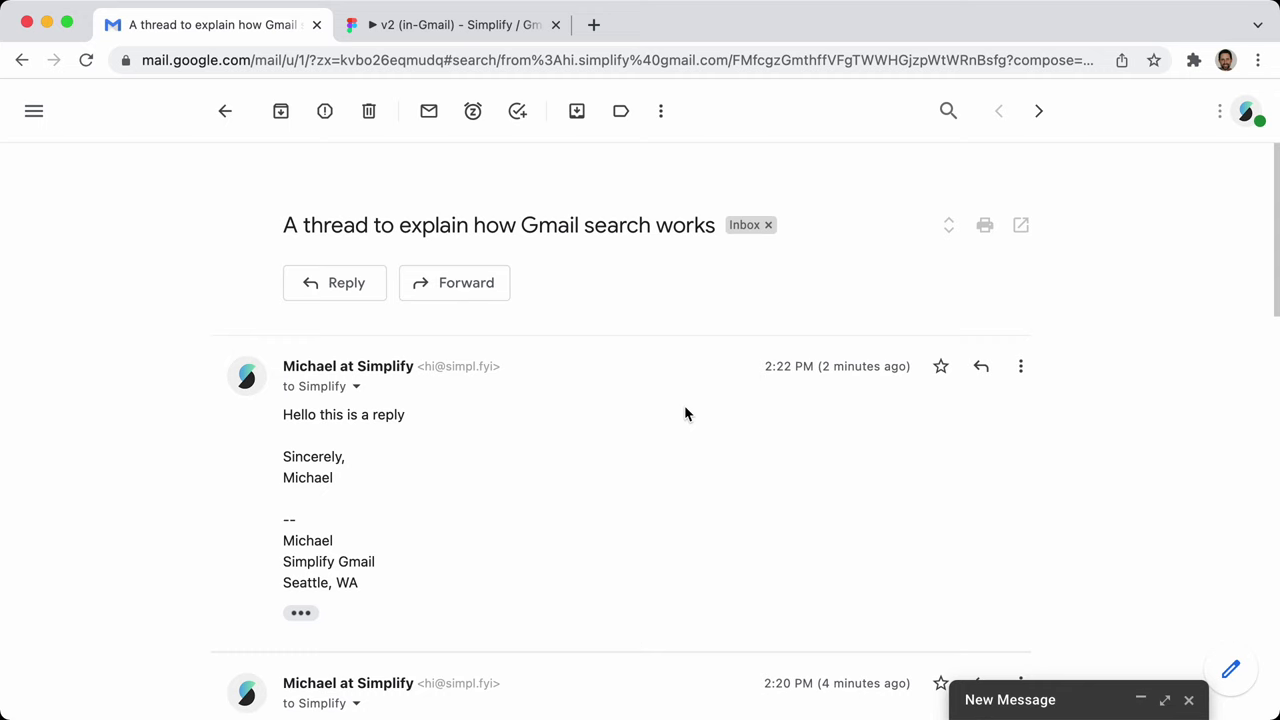
Turn on Reverse order of messages in all conversations in the Message view section of the Simplify preferences
{"action": "key", "text": "super+grave"}
{"action": "scroll", "coordinate": [1054, 503], "scroll_direction": "down", "scroll_amount": 5}
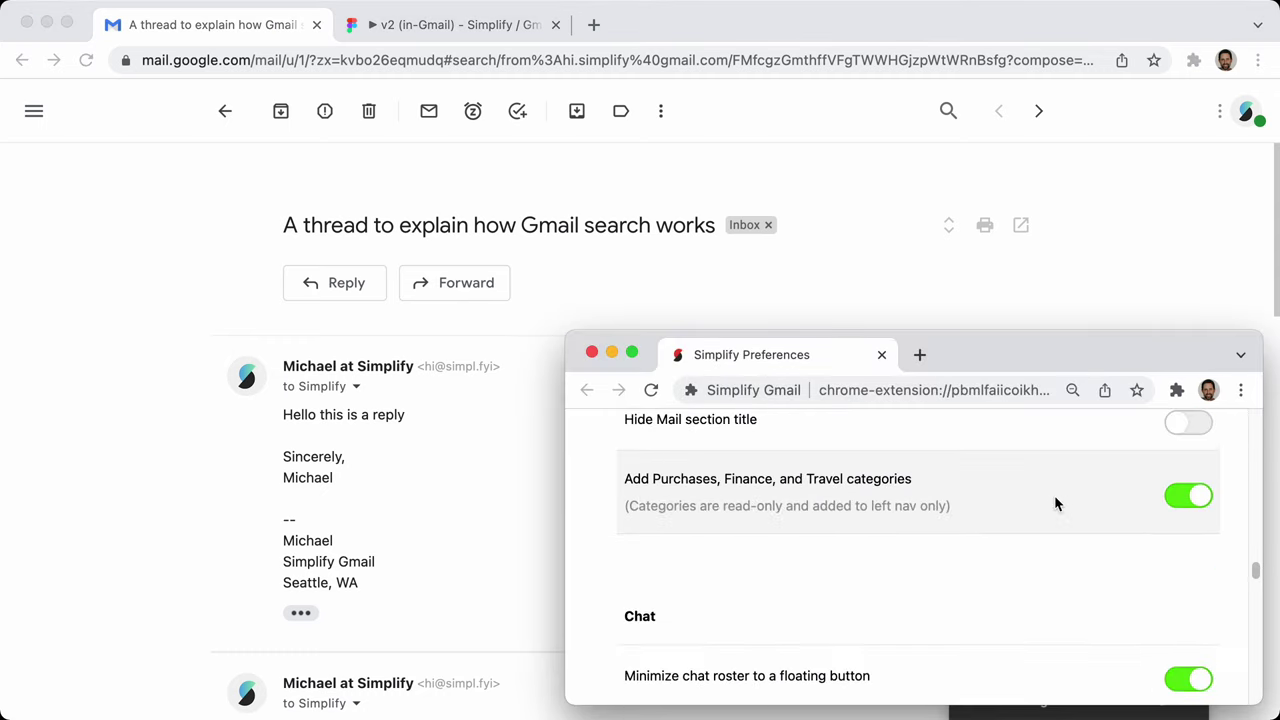
{"action": "scroll", "coordinate": [1054, 503], "scroll_direction": "up", "scroll_amount": 5}
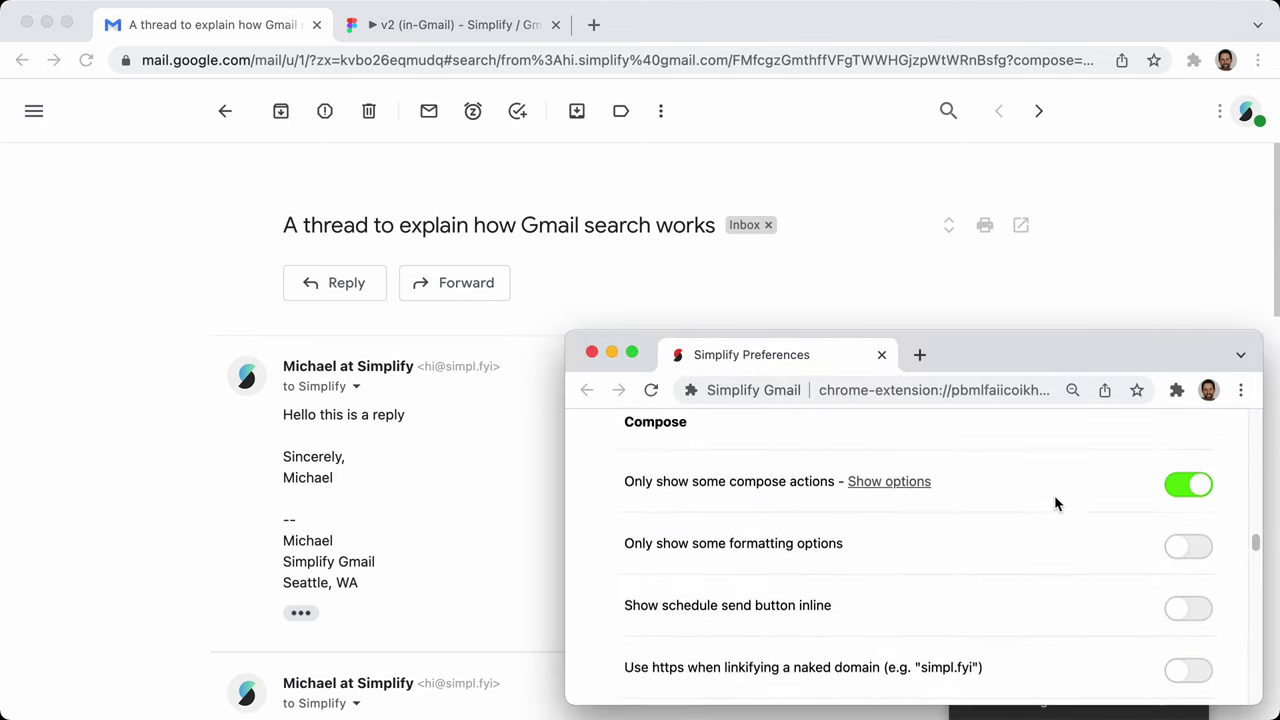
{"action": "scroll", "coordinate": [1054, 503], "scroll_direction": "up", "scroll_amount": 5}
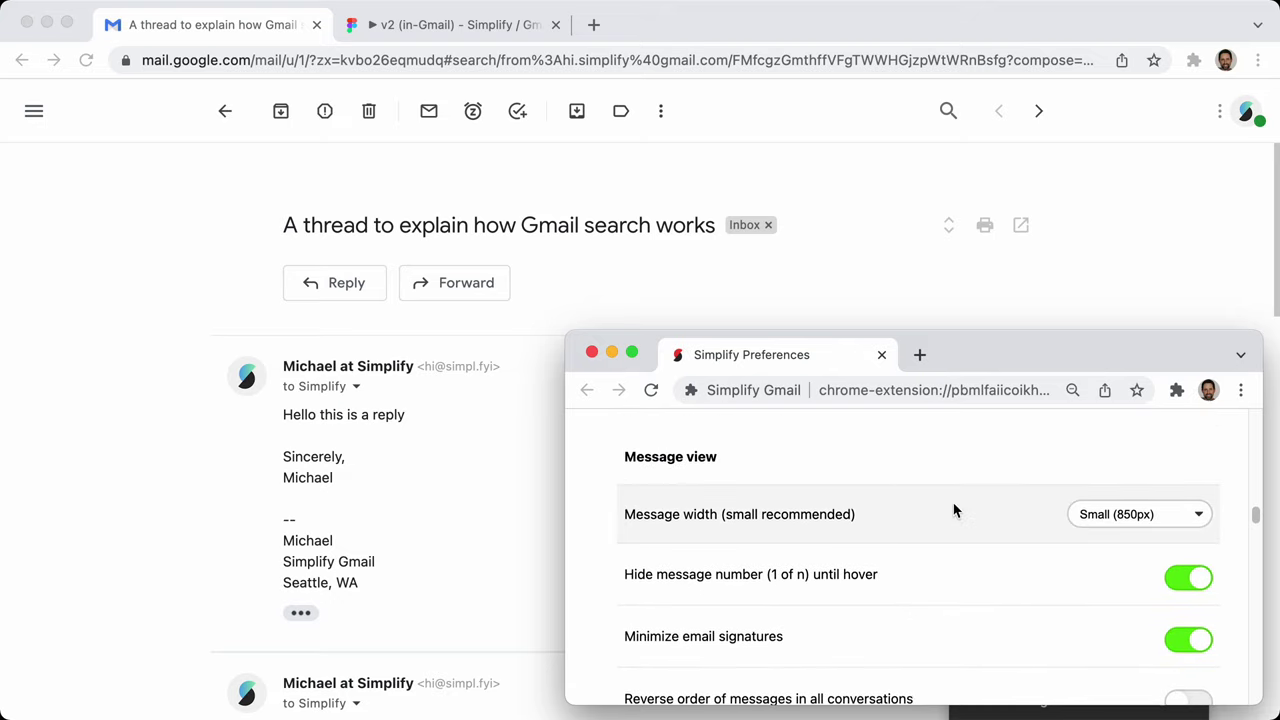
{"action": "scroll", "coordinate": [895, 614], "scroll_direction": "down", "scroll_amount": 2}
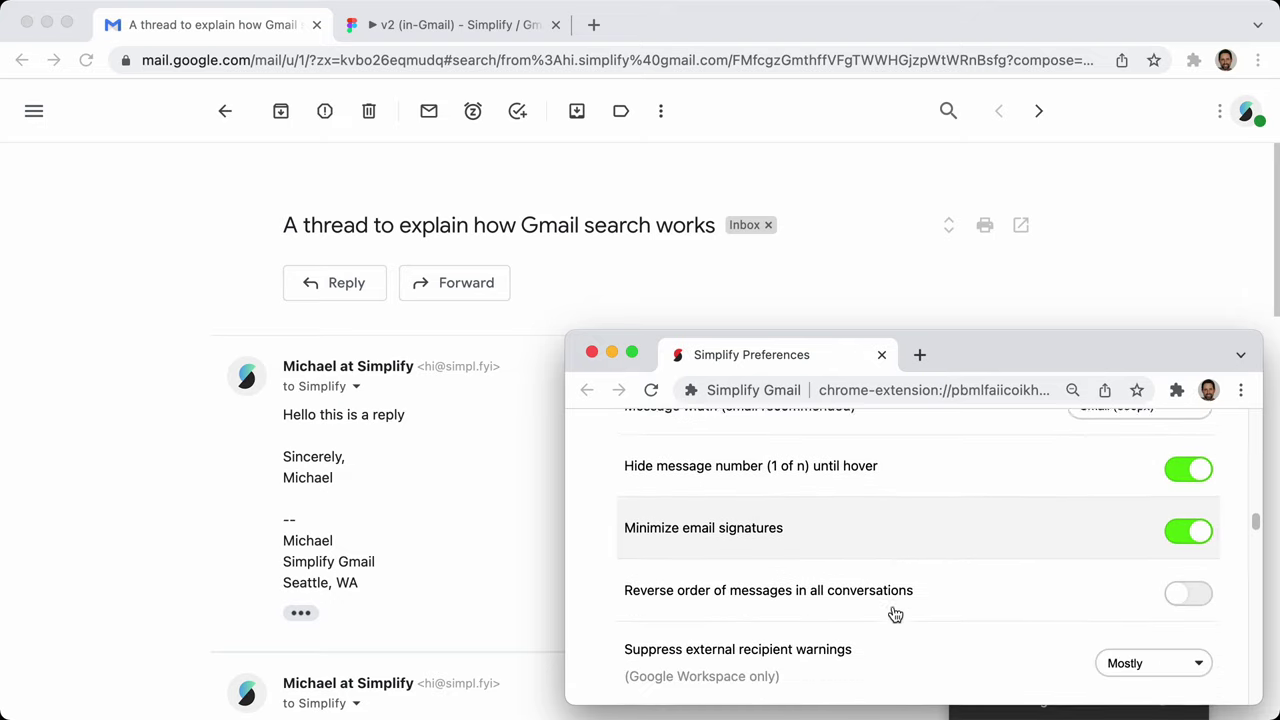
{"action": "left_click", "coordinate": [1186, 590]}
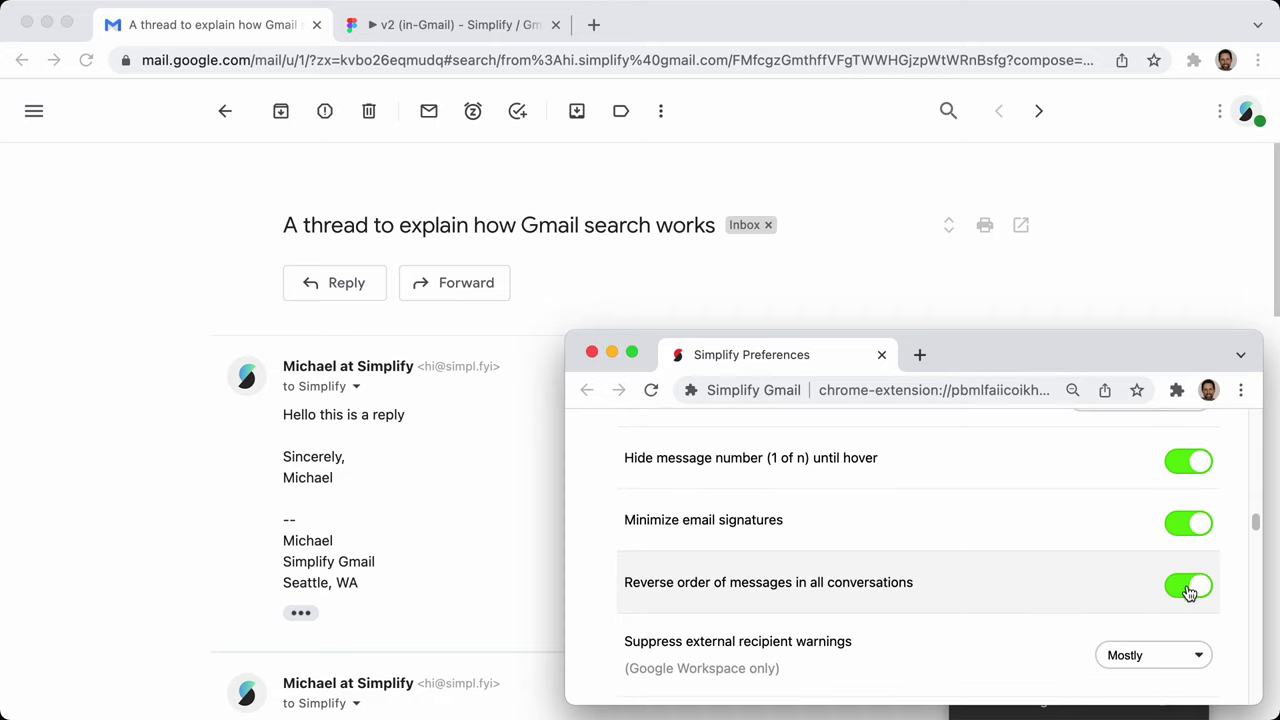
Set Suppress external recipient warnings to Don't suppress in the Simplify preferences and return to the open thread
{"action": "scroll", "coordinate": [1100, 580], "scroll_direction": "down", "scroll_amount": 2}
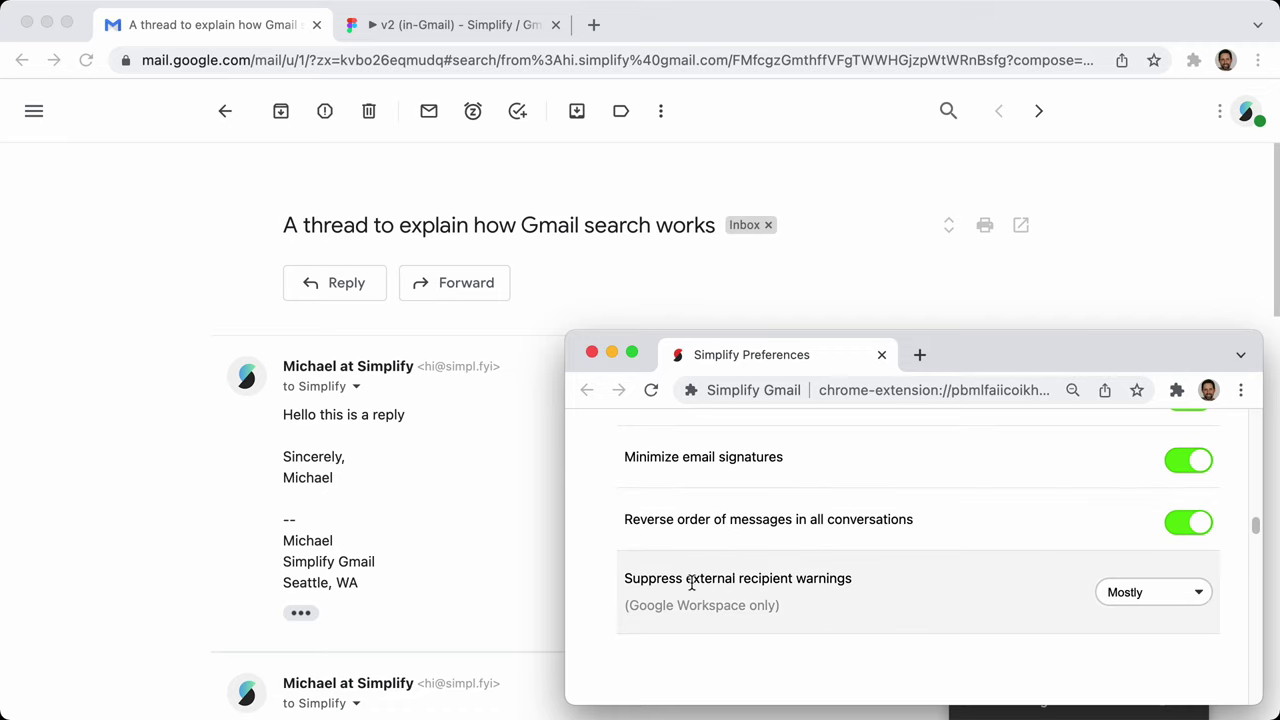
{"action": "left_click_drag", "start_coordinate": [623, 580], "coordinate": [838, 578]}
{"action": "left_click", "coordinate": [838, 578]}
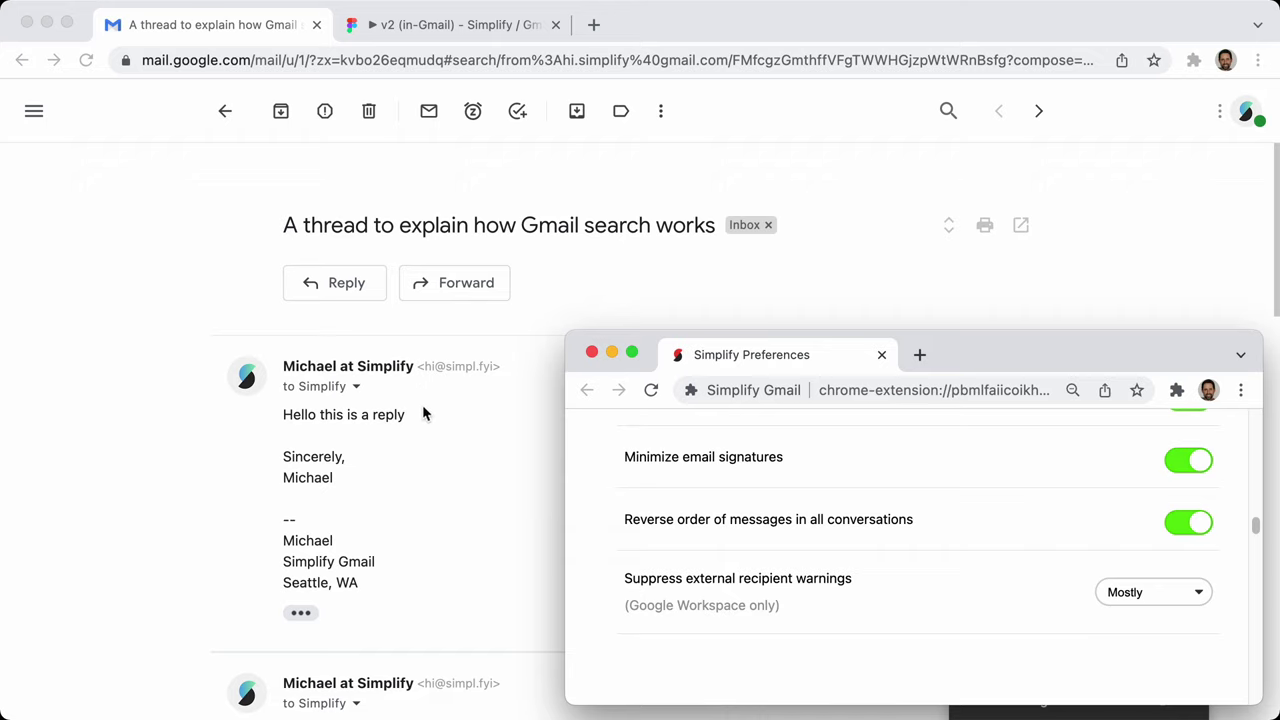
{"action": "left_click", "coordinate": [1146, 596]}
{"action": "left_click", "coordinate": [1148, 576]}
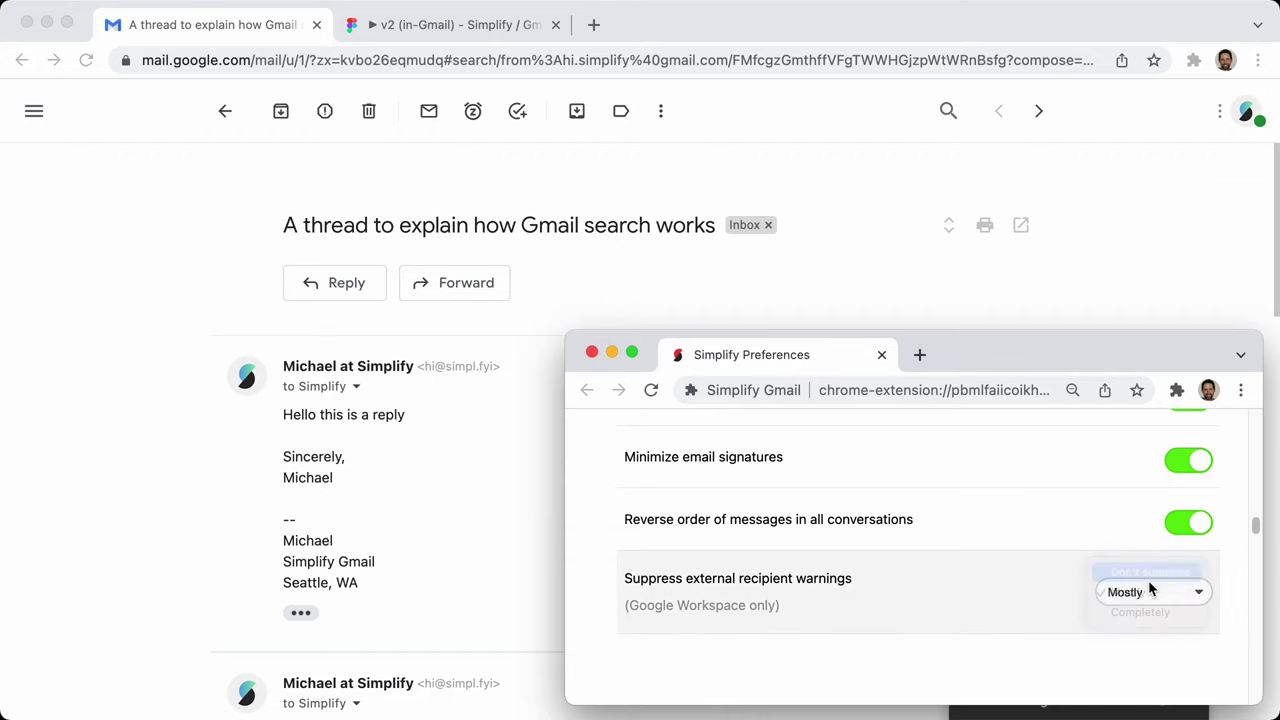
{"action": "left_click", "coordinate": [490, 495]}
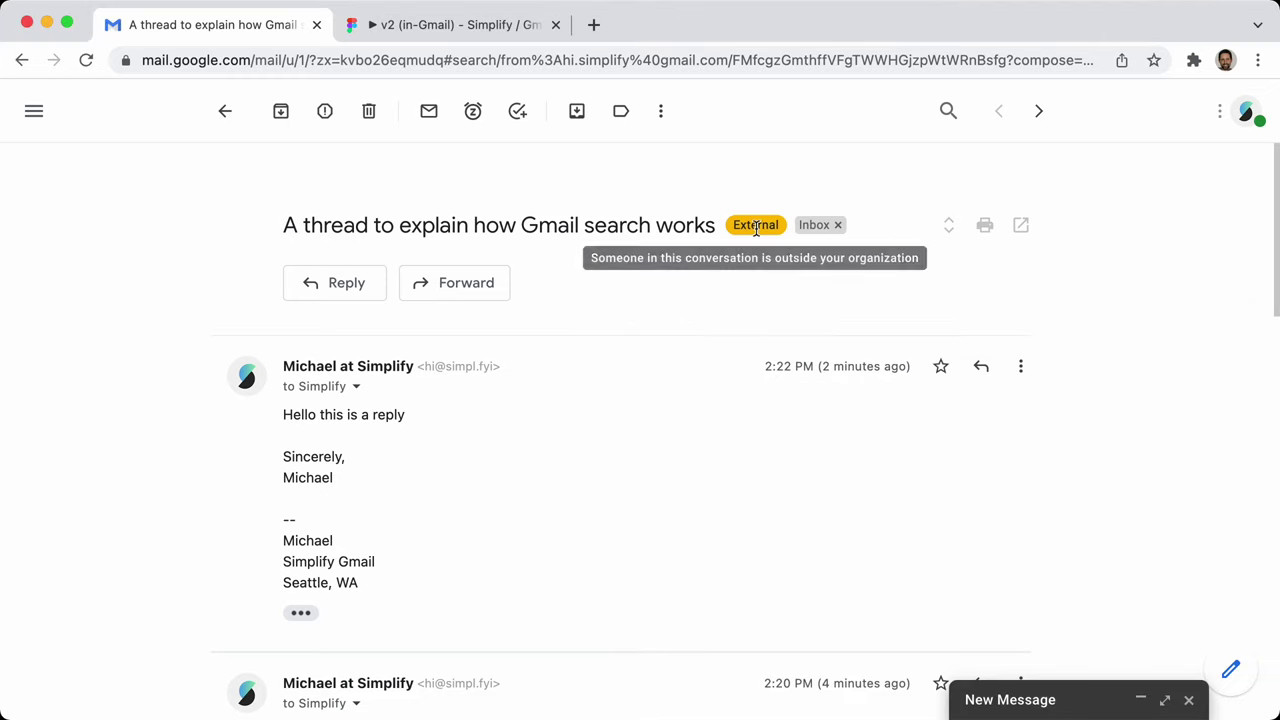
Inspect the External label beside the thread's subject, and open a reply to check its recipient marking before discarding it
{"action": "mouse_move", "coordinate": [758, 228]}
{"action": "scroll", "coordinate": [597, 549], "scroll_direction": "down", "scroll_amount": 2}
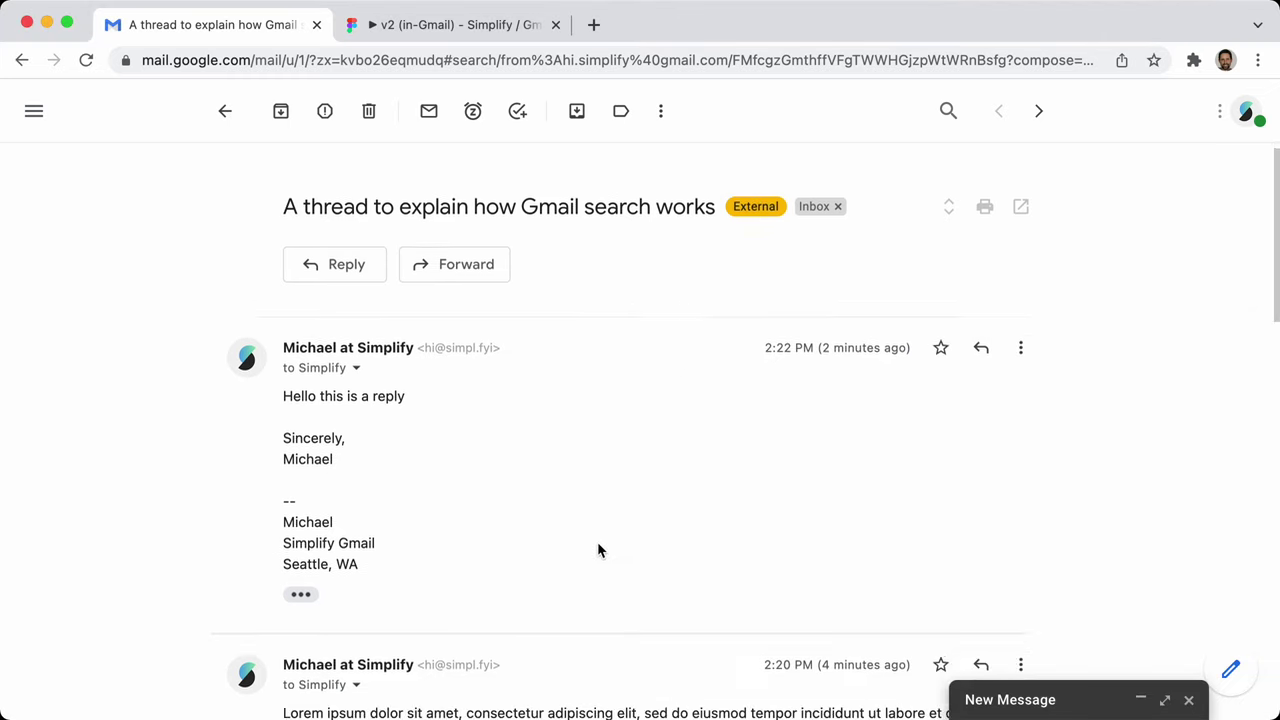
{"action": "scroll", "coordinate": [523, 437], "scroll_direction": "up", "scroll_amount": 2}
{"action": "left_click", "coordinate": [336, 284]}
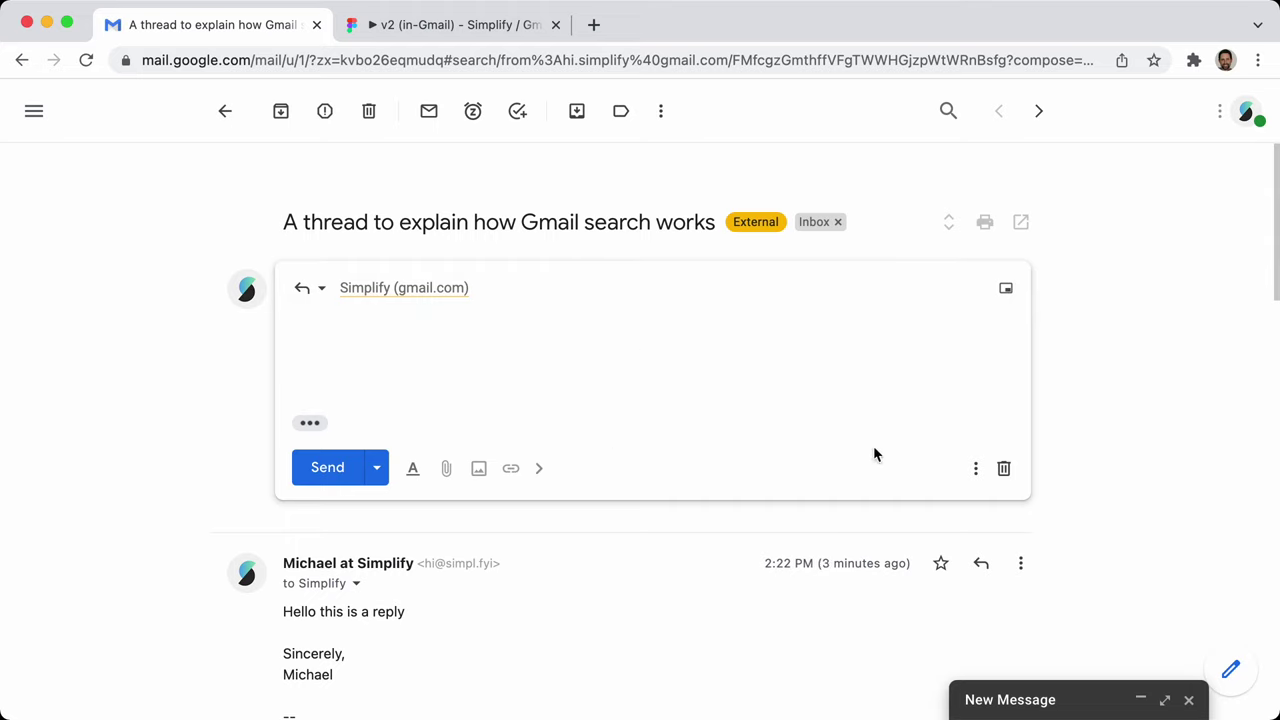
{"action": "left_click", "coordinate": [1003, 468]}
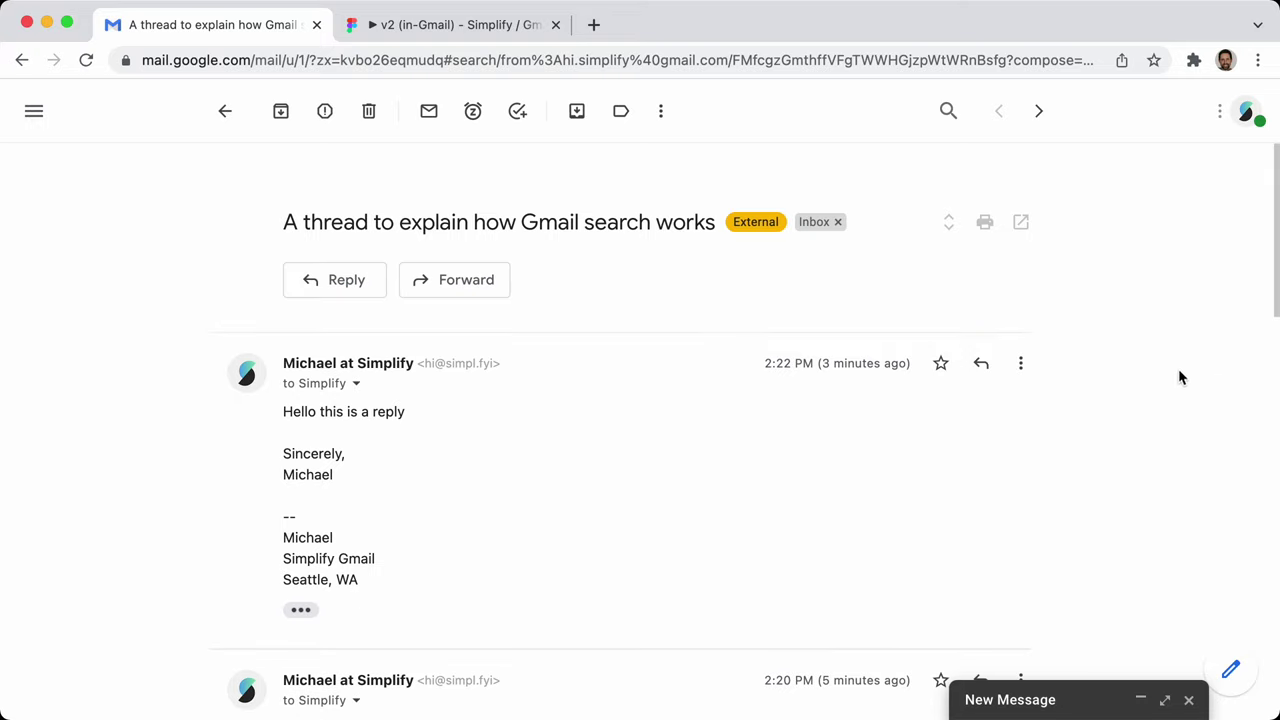
Switch the thread to chronological order and turn Simplify off
{"action": "key", "text": "alt+s"}
{"action": "key", "text": "alt+s"}
{"action": "key", "text": "alt+d"}
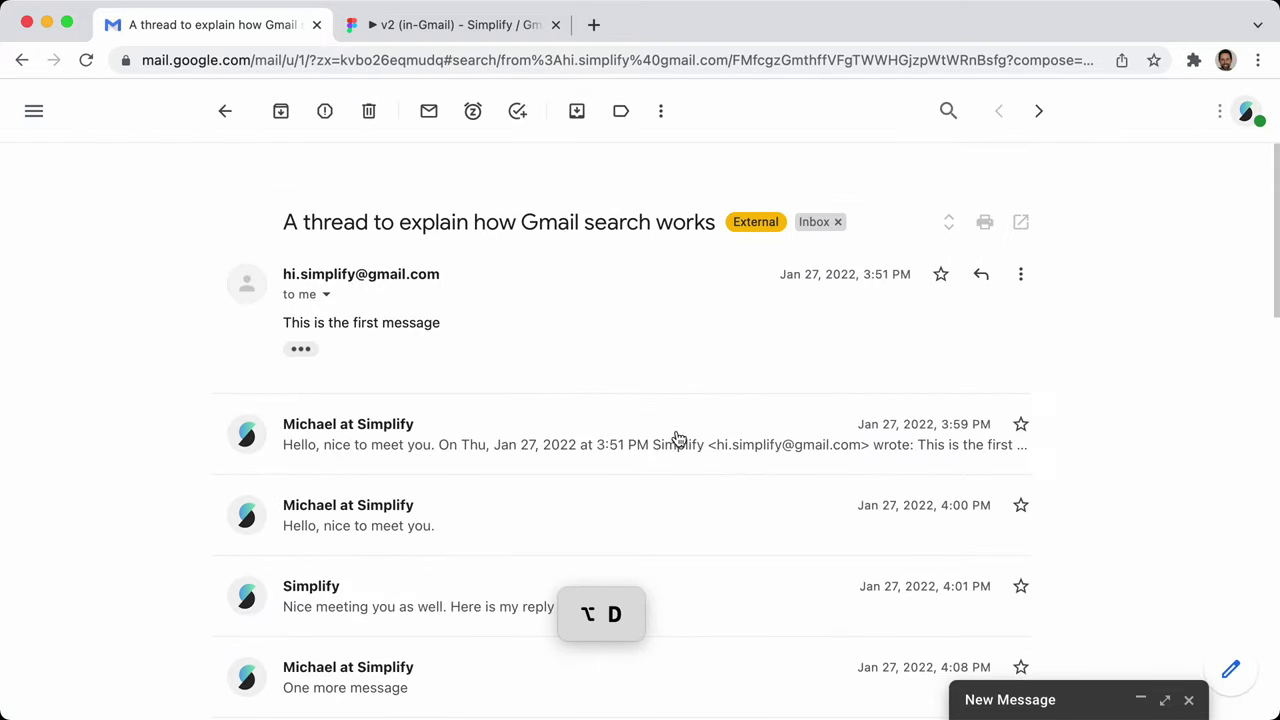
{"action": "key", "text": "alt+s"}
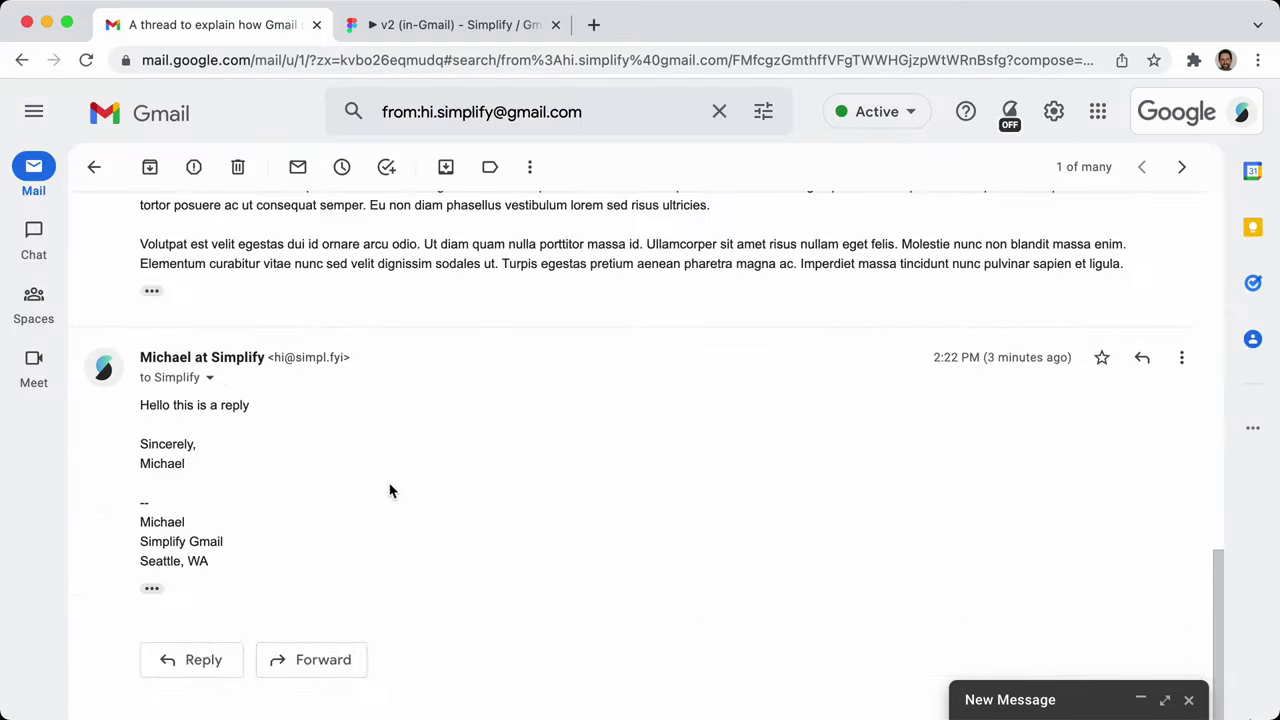
Expand the Jan 27 4:10 PM and 4:01 PM messages in the thread
{"action": "scroll", "coordinate": [280, 618], "scroll_direction": "up", "scroll_amount": 3}
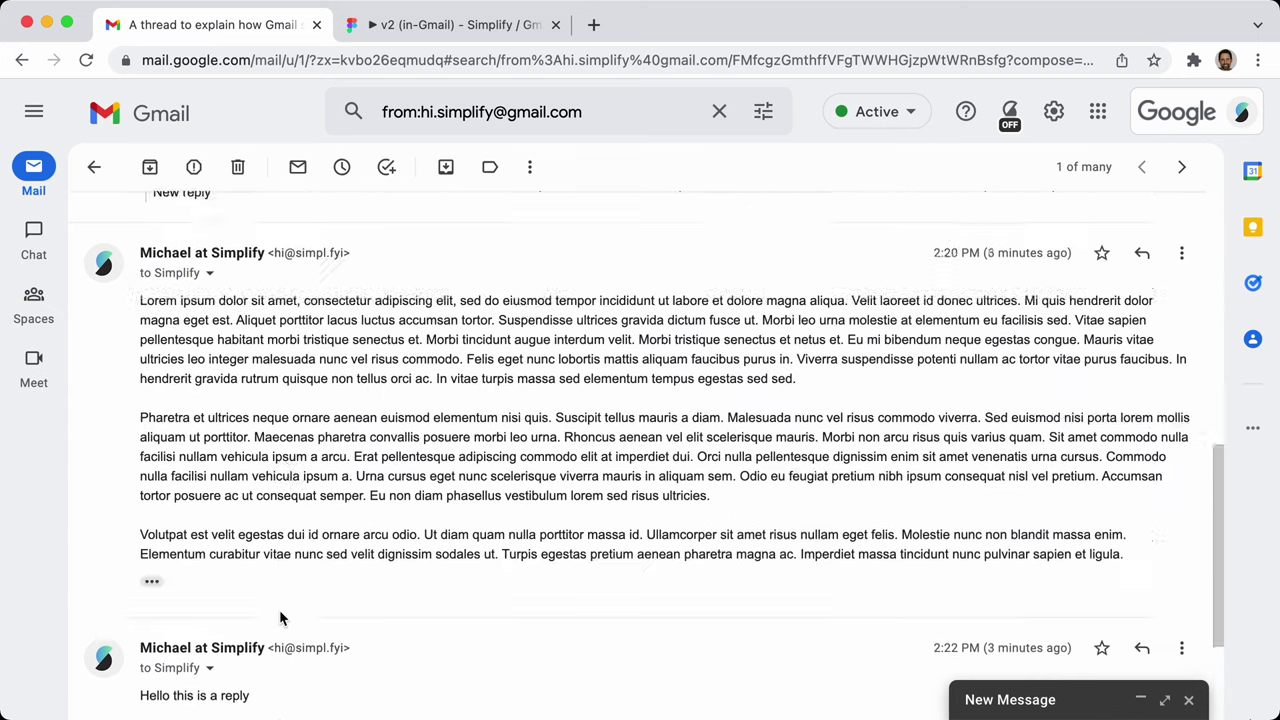
{"action": "scroll", "coordinate": [280, 618], "scroll_direction": "up", "scroll_amount": 3}
{"action": "scroll", "coordinate": [803, 477], "scroll_direction": "up", "scroll_amount": 4}
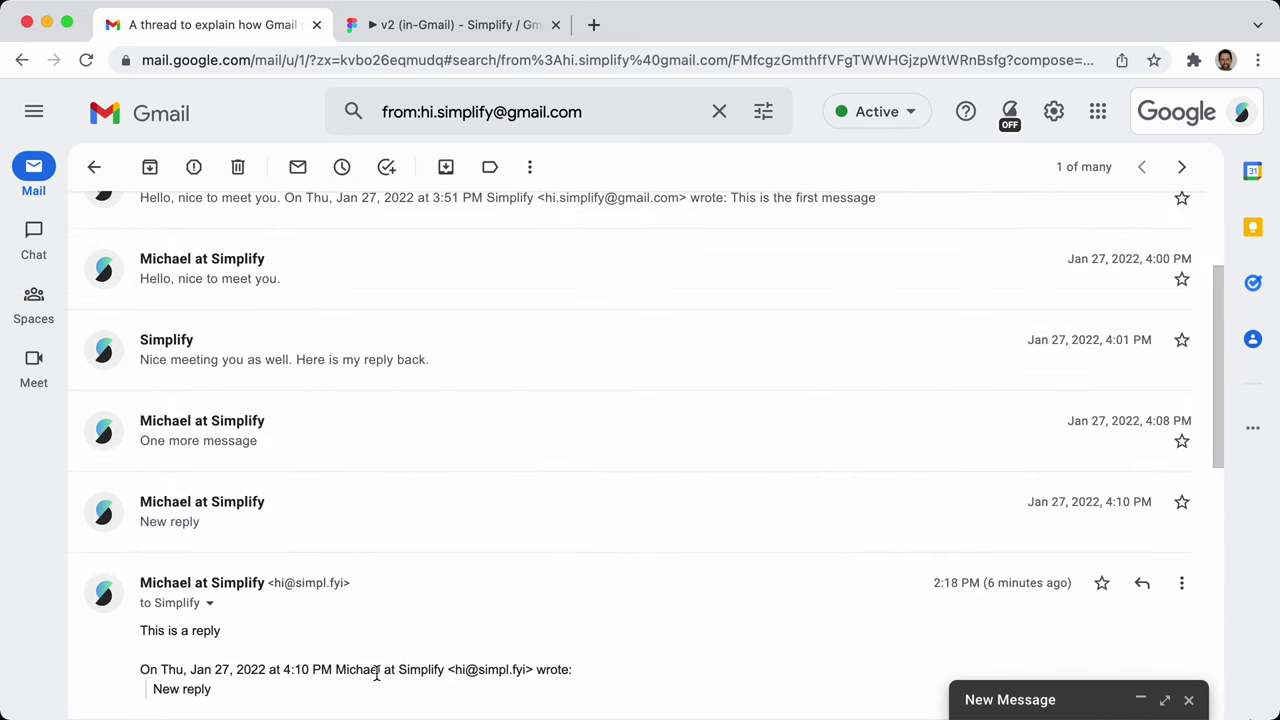
{"action": "scroll", "coordinate": [377, 674], "scroll_direction": "down", "scroll_amount": 3}
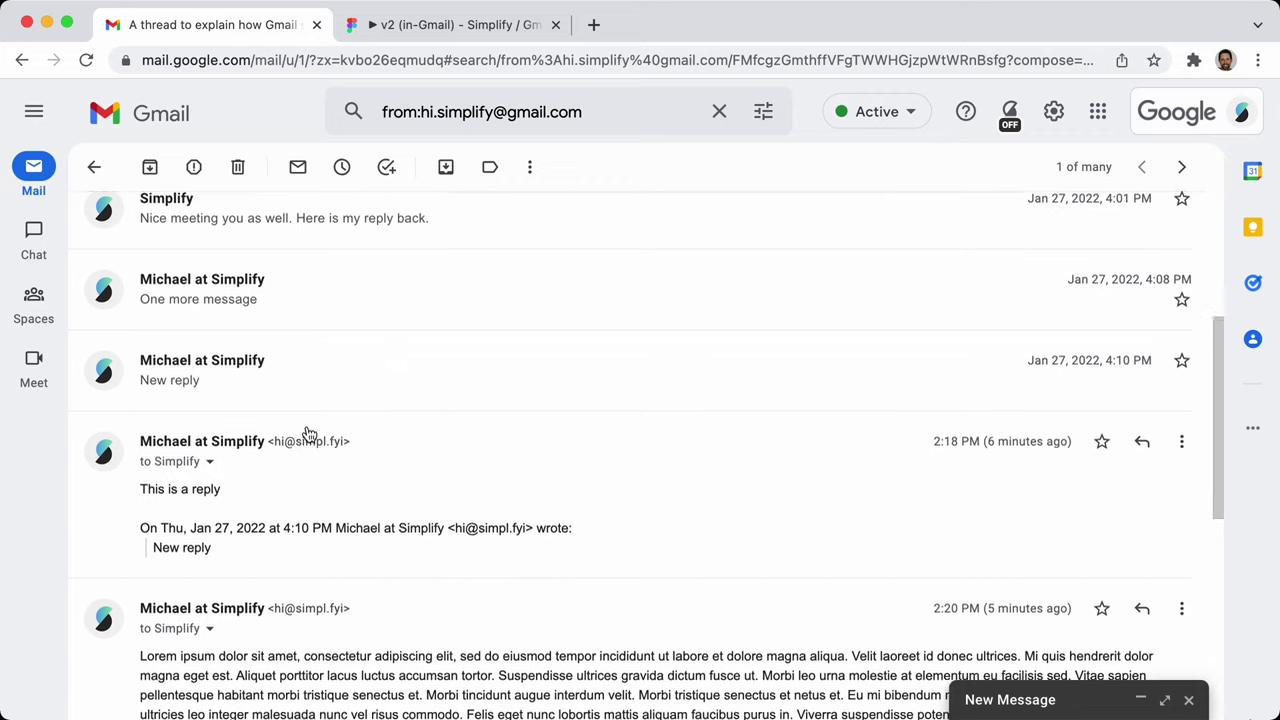
{"action": "left_click", "coordinate": [370, 398]}
{"action": "left_click", "coordinate": [429, 237]}
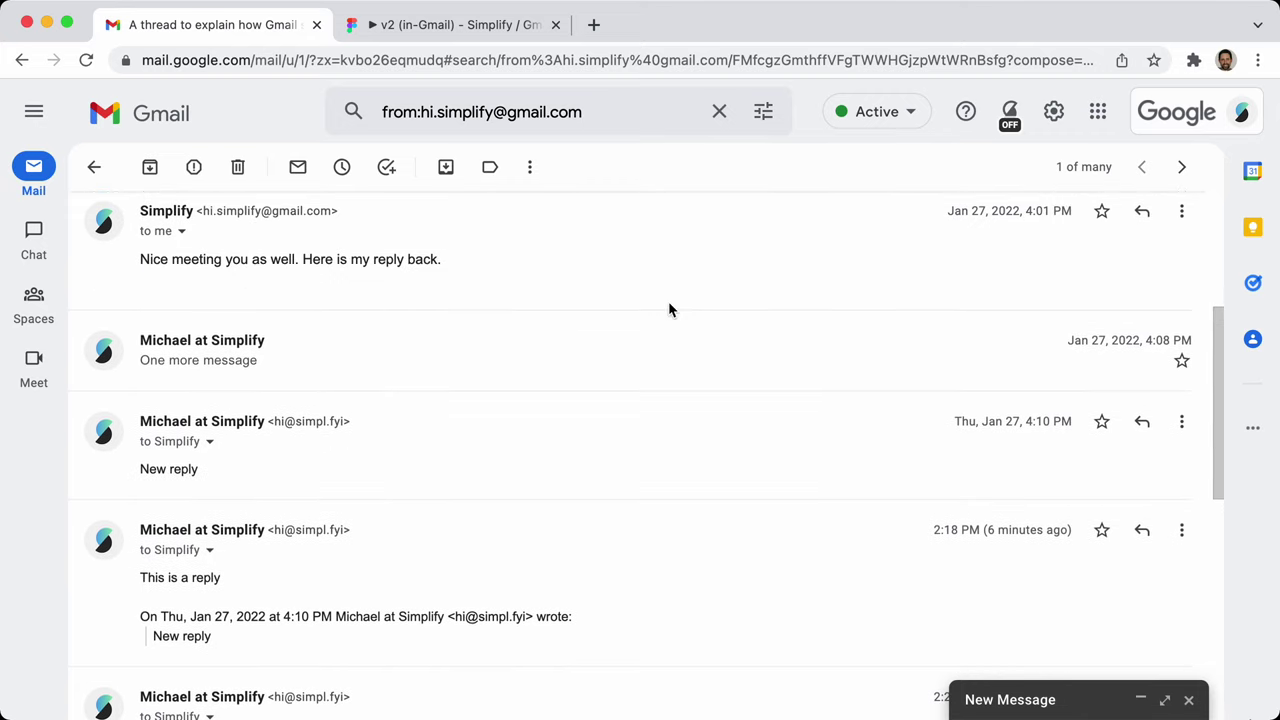
Start a reply to the 4:01 PM message, and expand its recipient details to check them before collapsing them
{"action": "scroll", "coordinate": [668, 301], "scroll_direction": "up", "scroll_amount": 2}
{"action": "left_click", "coordinate": [1144, 352]}
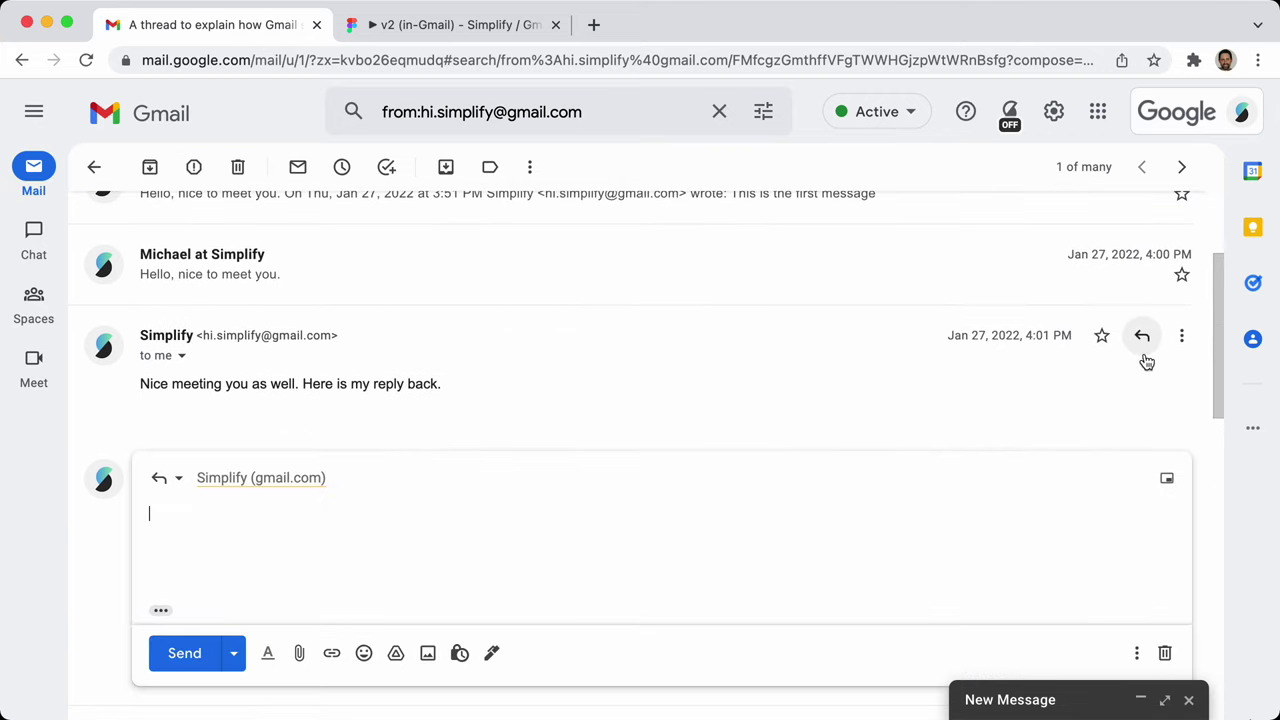
{"action": "left_click", "coordinate": [247, 478]}
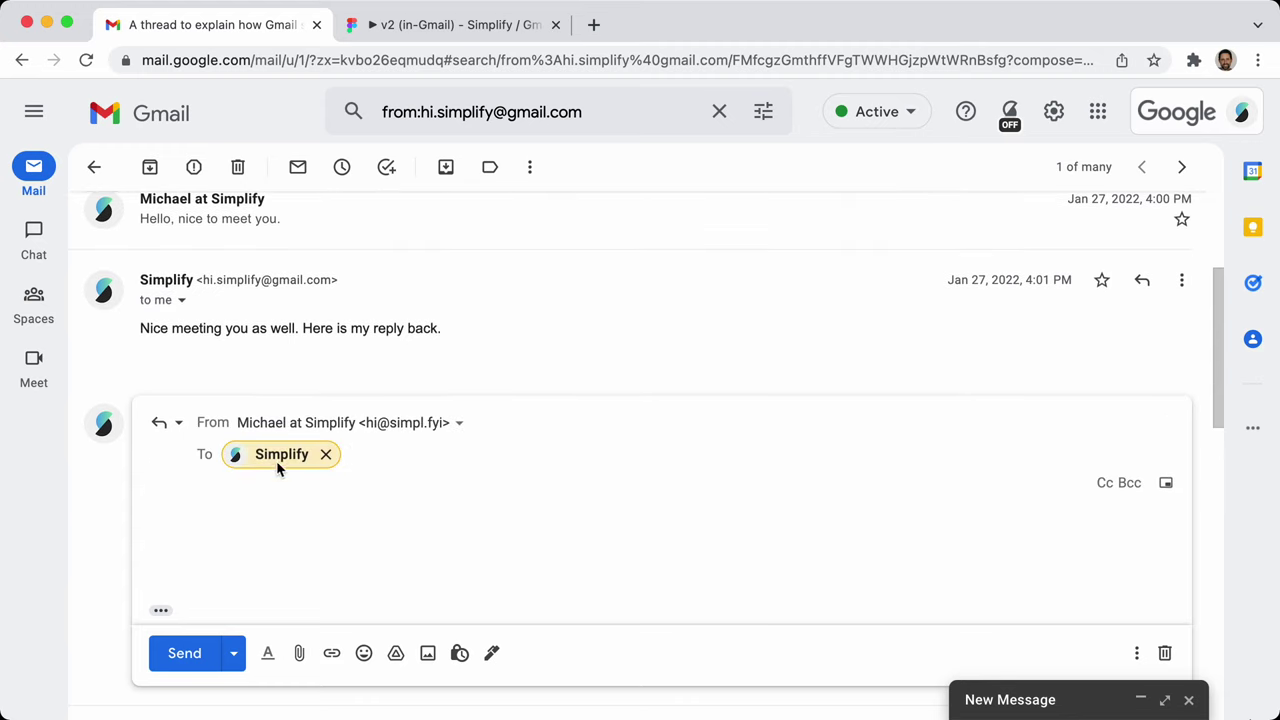
{"action": "left_click", "coordinate": [283, 523]}
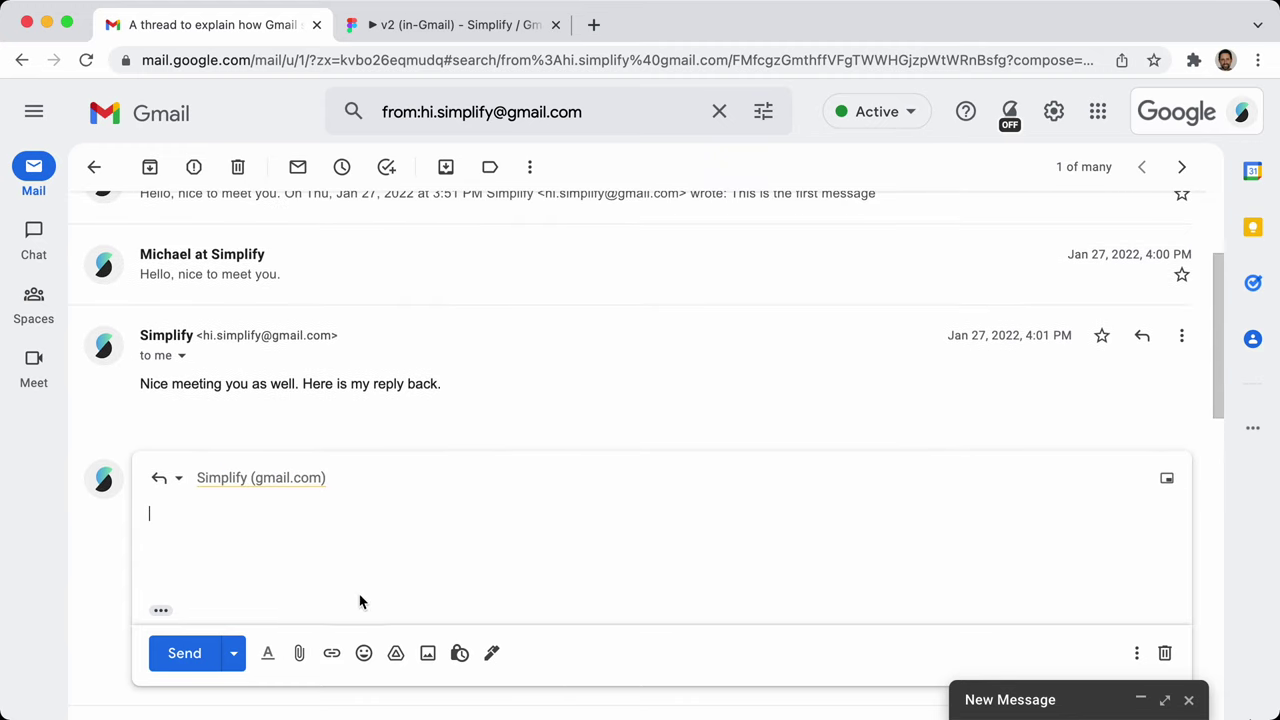
Turn Simplify on and off again to compare how the reply draft marks its external recipient
{"action": "type", "text": "ß"}
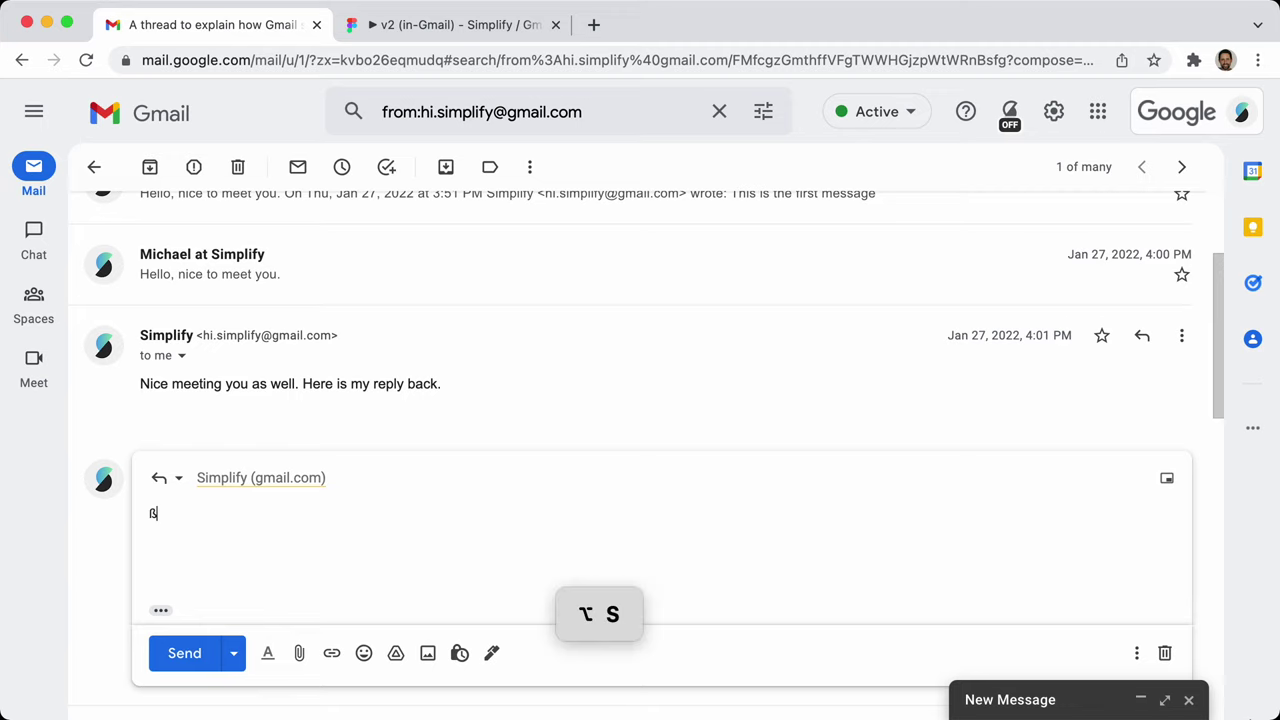
{"action": "key", "text": "BackSpace"}
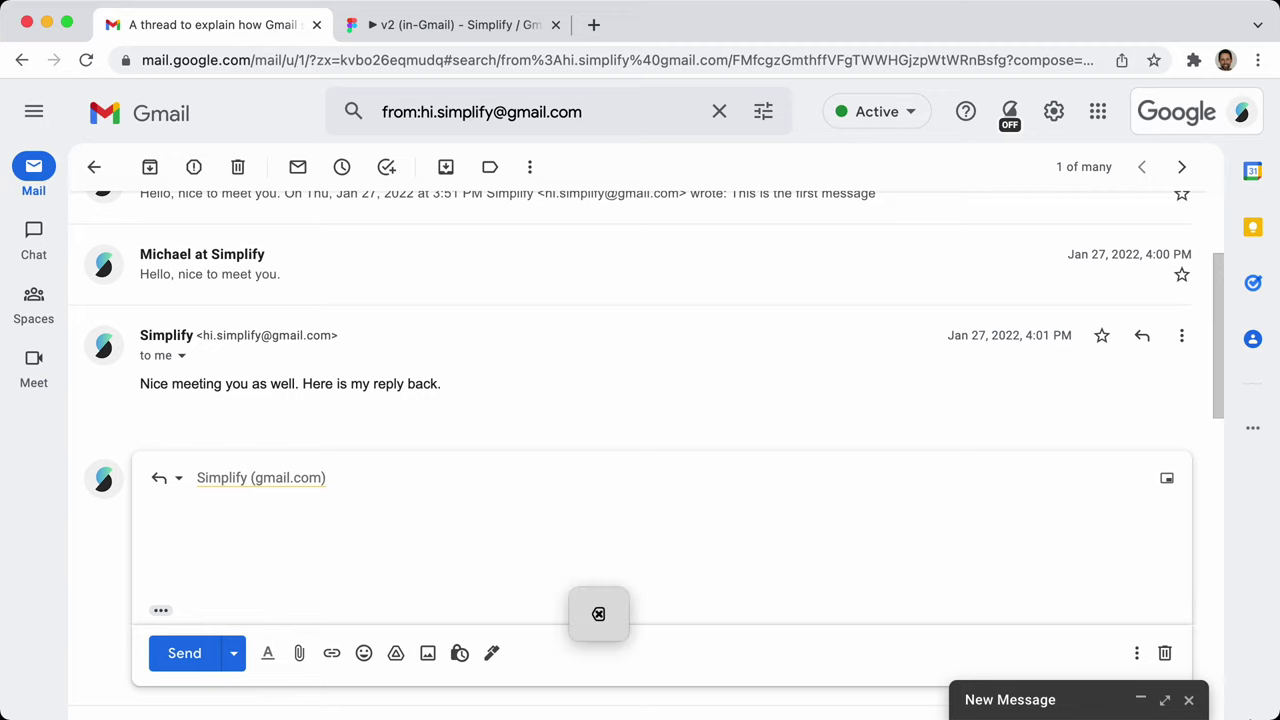
{"action": "left_click", "coordinate": [574, 404]}
{"action": "key", "text": "alt+s"}
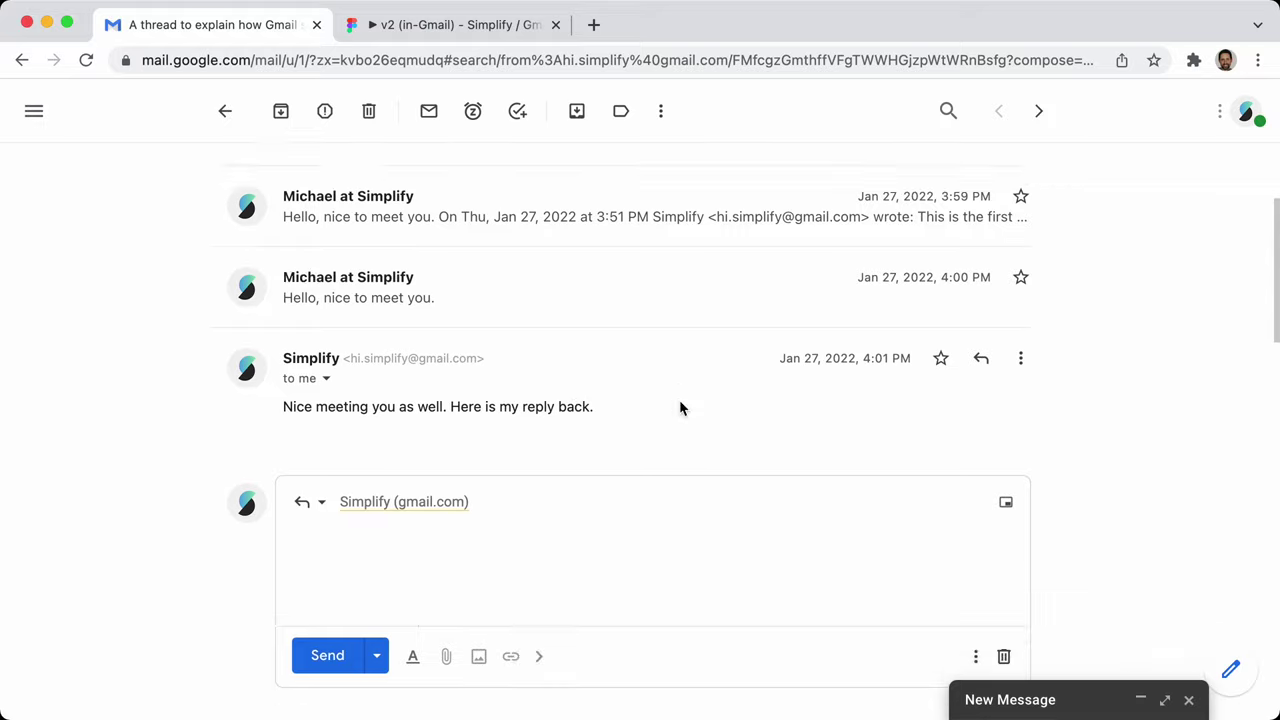
{"action": "scroll", "coordinate": [680, 403], "scroll_direction": "down", "scroll_amount": 3}
{"action": "key", "text": "alt+s"}
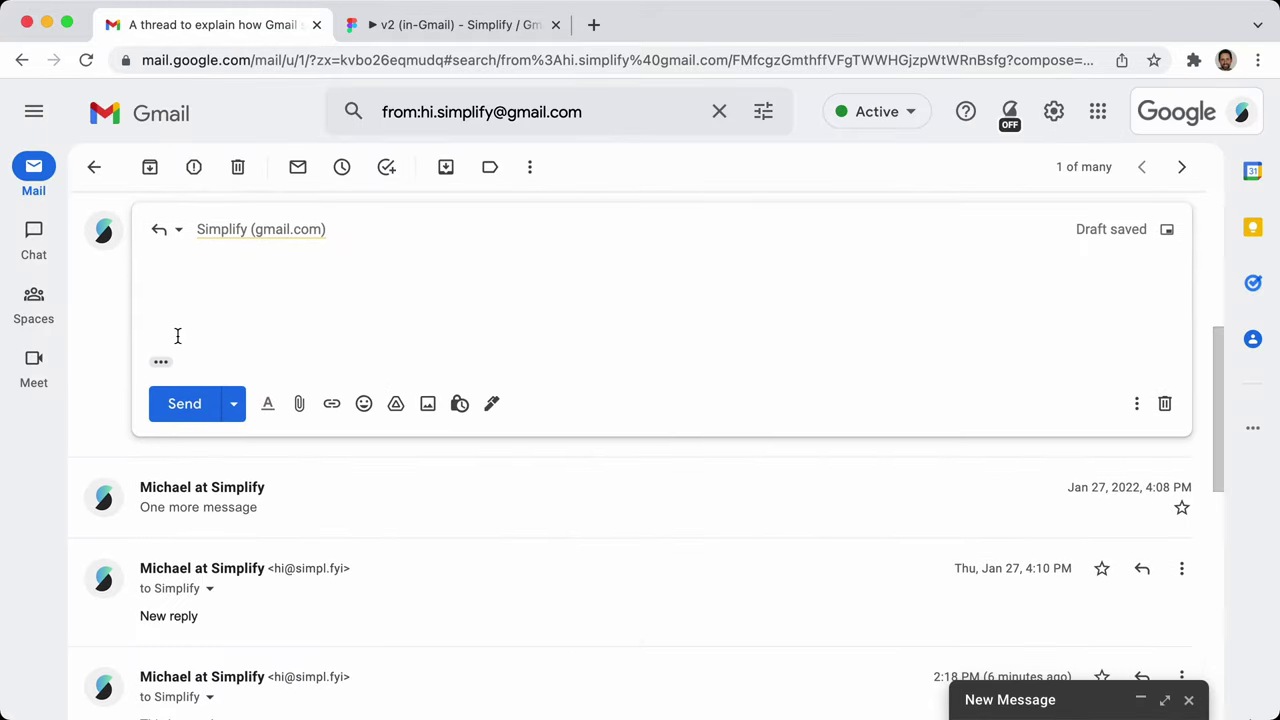
{"action": "scroll", "coordinate": [554, 397], "scroll_direction": "up", "scroll_amount": 5}
{"action": "scroll", "coordinate": [944, 483], "scroll_direction": "down", "scroll_amount": 3}
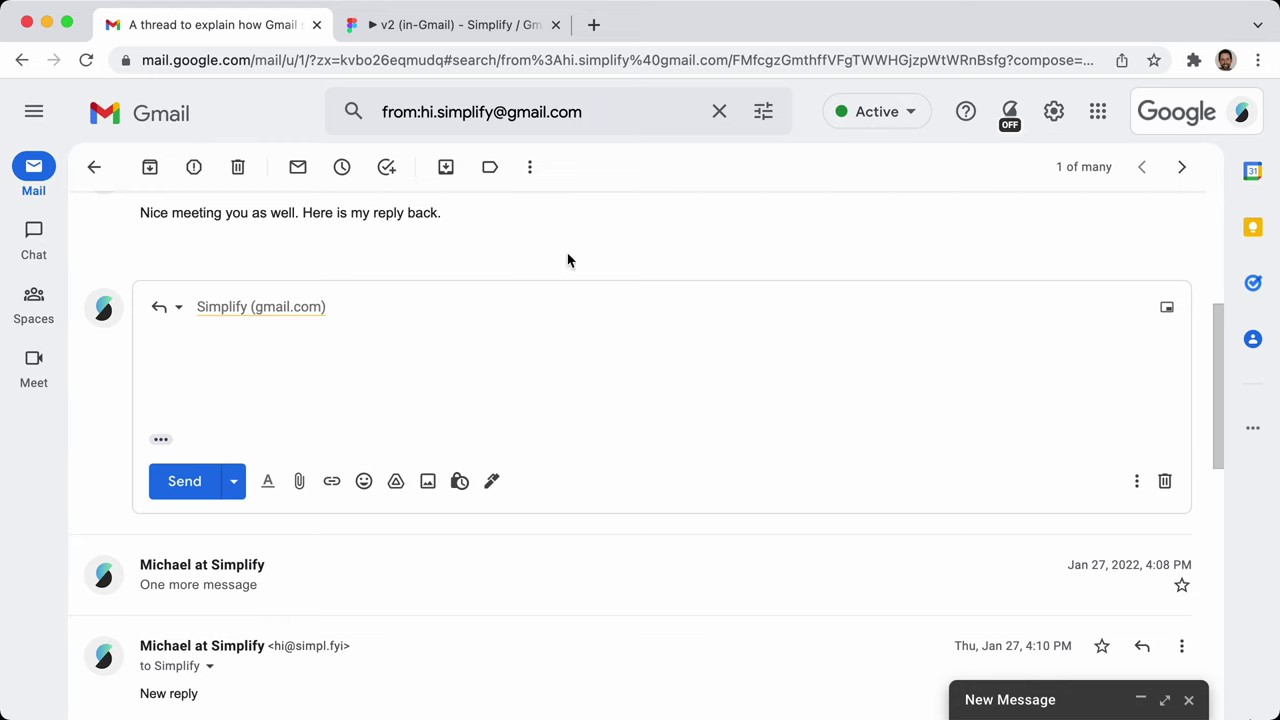
Review the choices for suppressing external recipient warnings, and check the thread's External label and the reply's recipient field
{"action": "key", "text": "super+comma"}
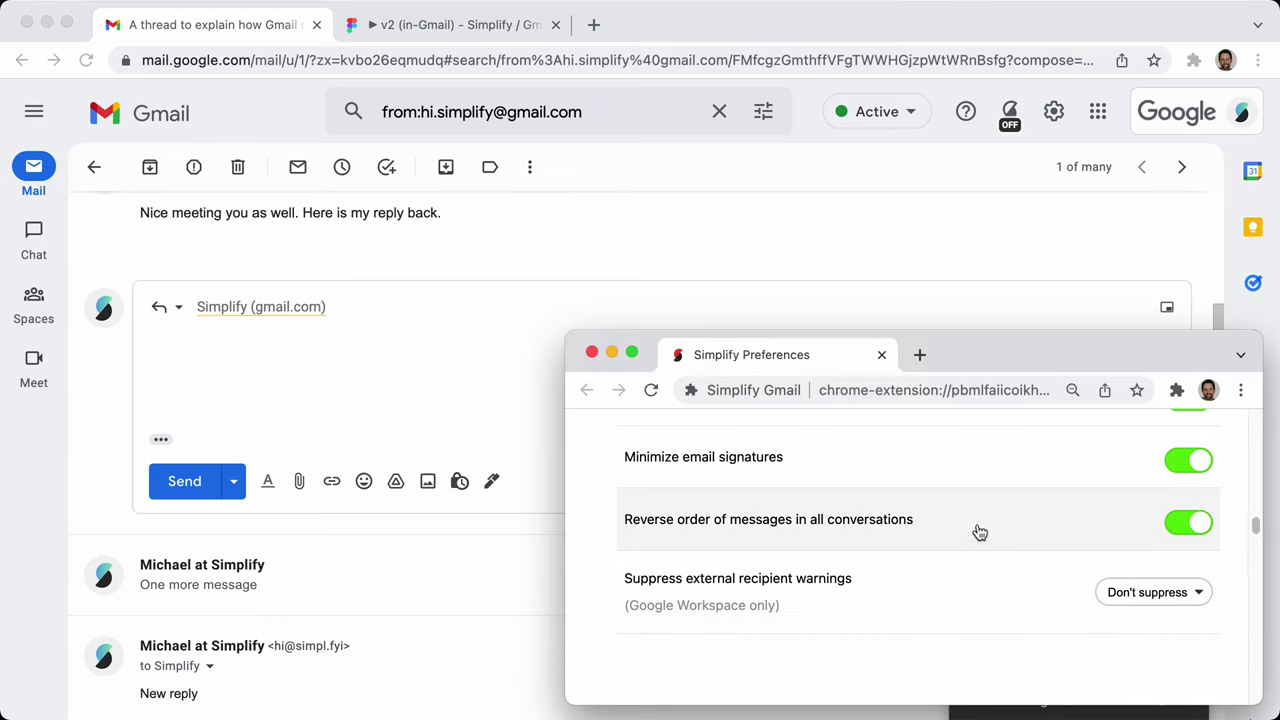
{"action": "left_click", "coordinate": [1176, 600]}
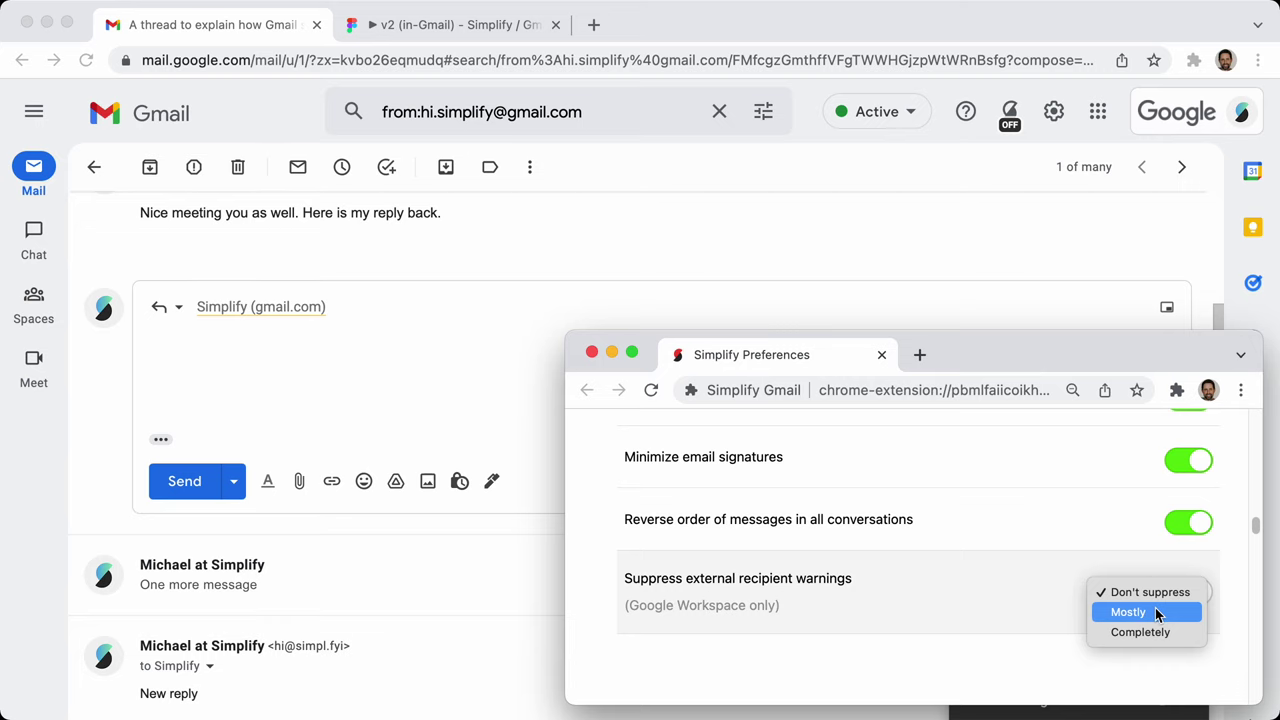
{"action": "left_click", "coordinate": [511, 249]}
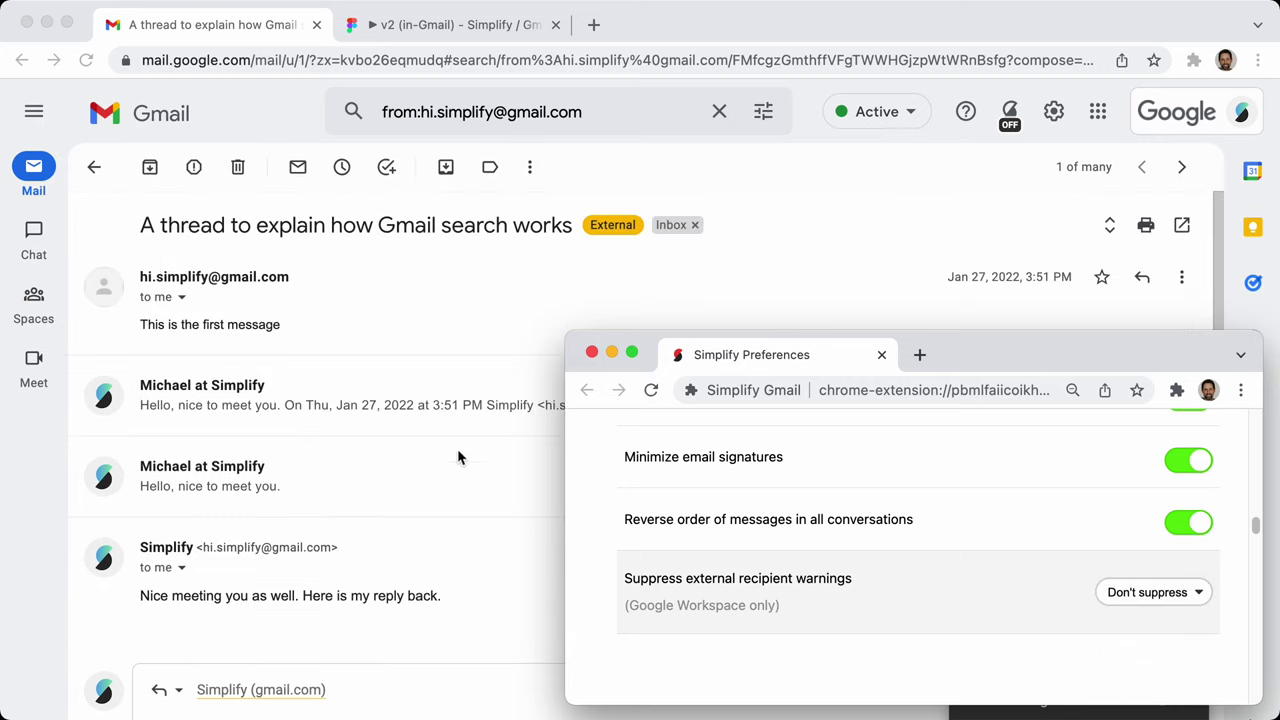
{"action": "scroll", "coordinate": [457, 454], "scroll_direction": "down", "scroll_amount": 5}
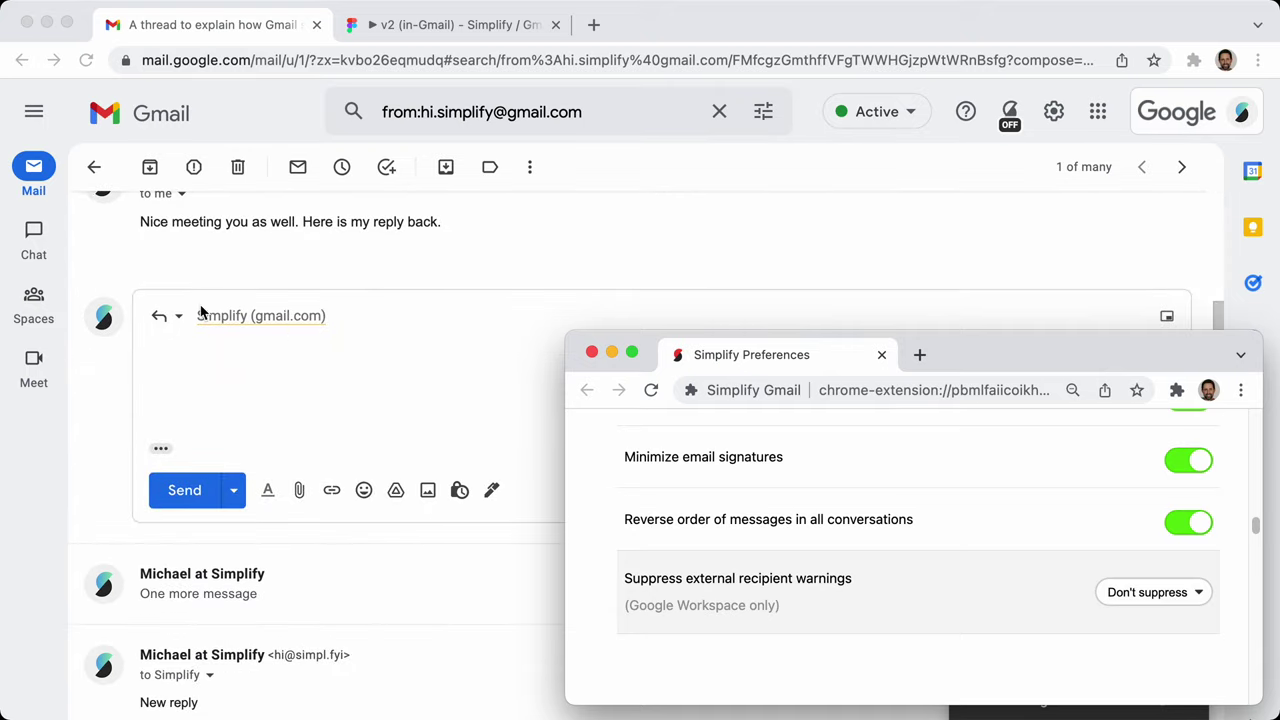
{"action": "left_click", "coordinate": [300, 318]}
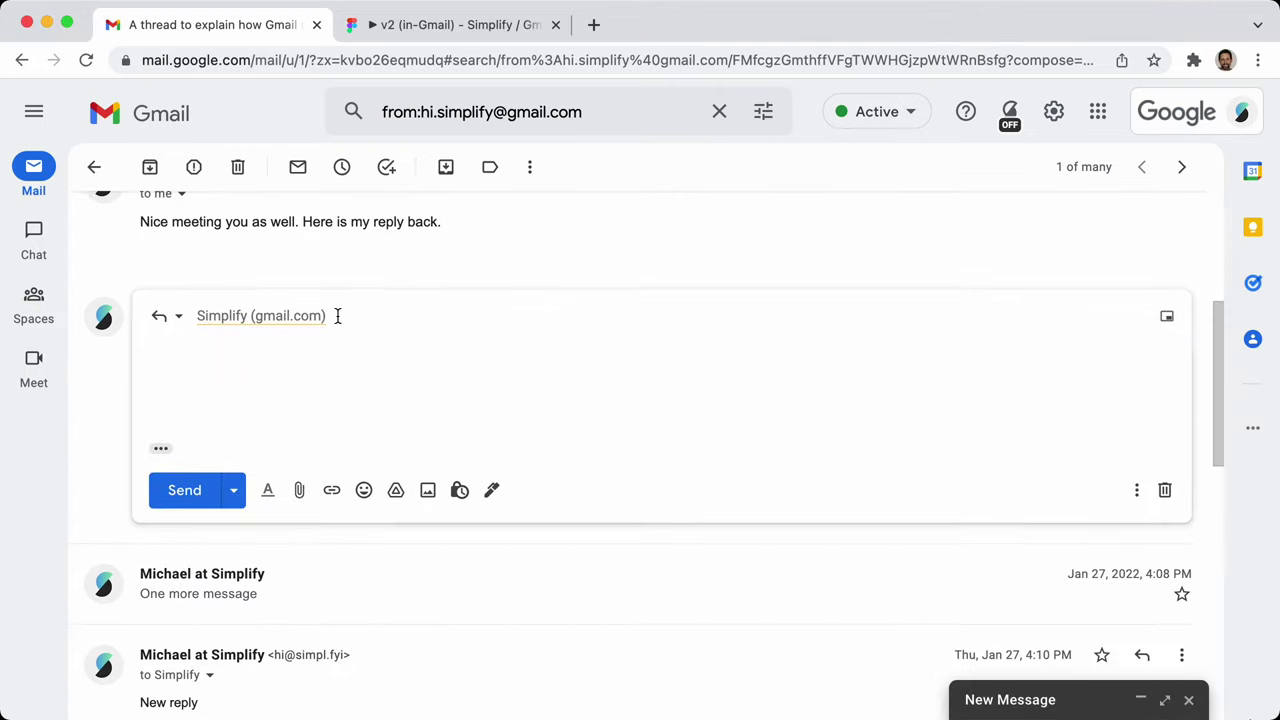
{"action": "left_click", "coordinate": [333, 315]}
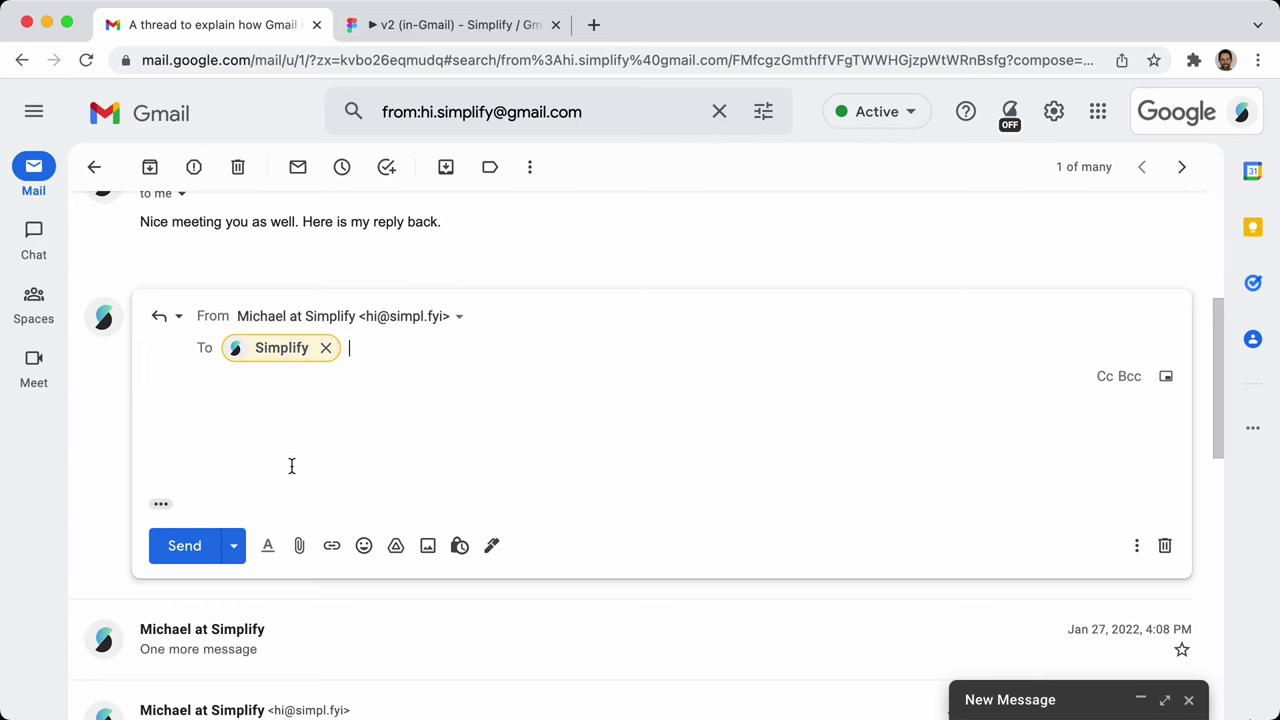
{"action": "left_click", "coordinate": [289, 420]}
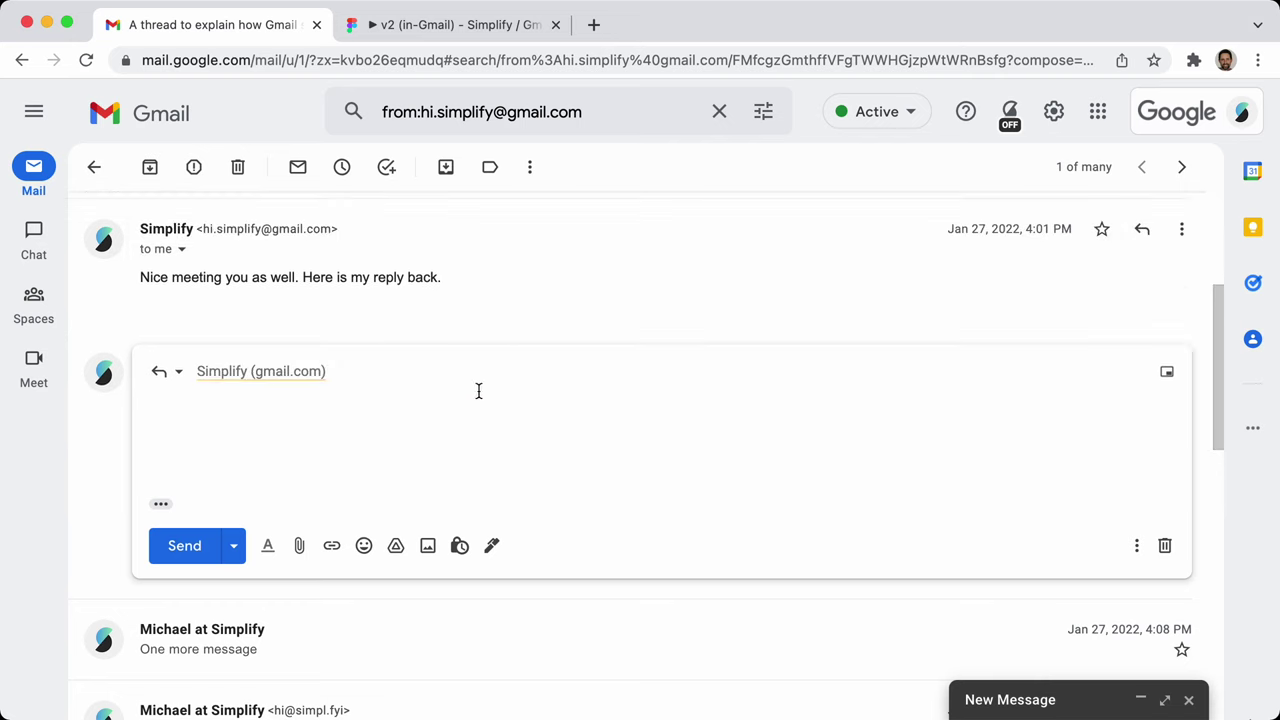
Set Suppress external recipient warnings to Mostly and turn Simplify back on in the thread
{"action": "key", "text": "super+grave"}
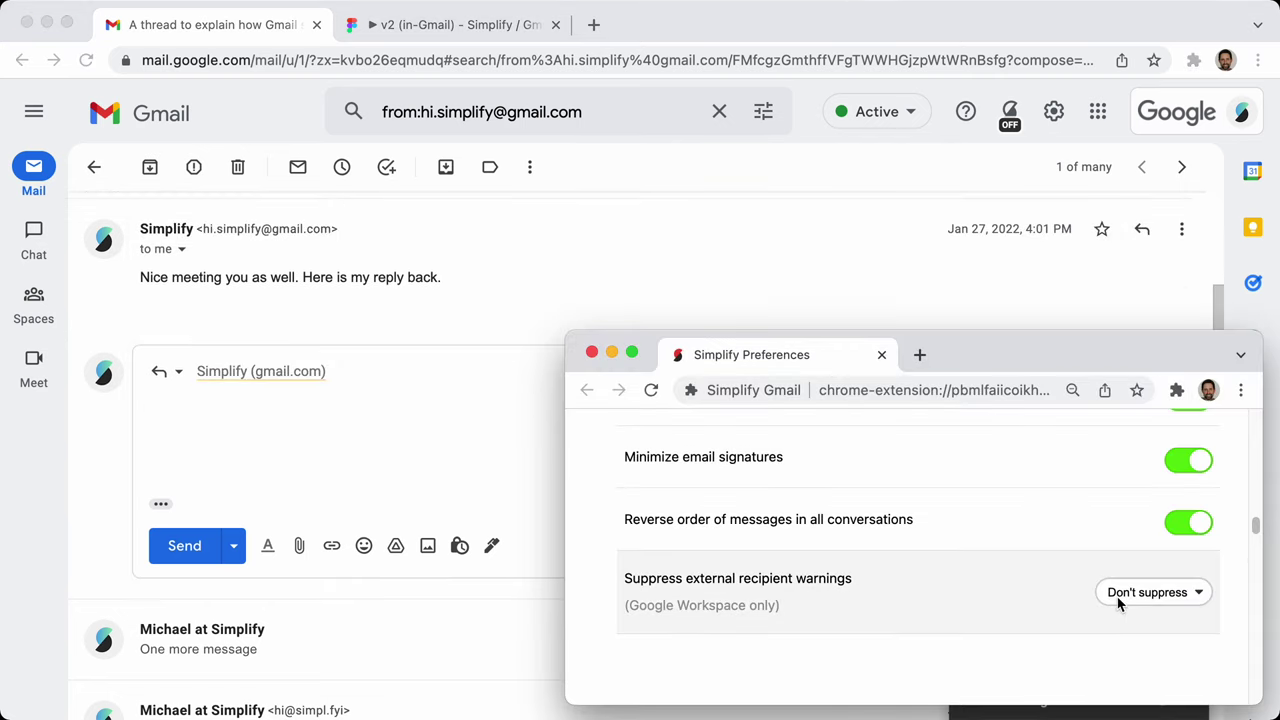
{"action": "left_click", "coordinate": [1118, 603]}
{"action": "left_click", "coordinate": [1148, 609]}
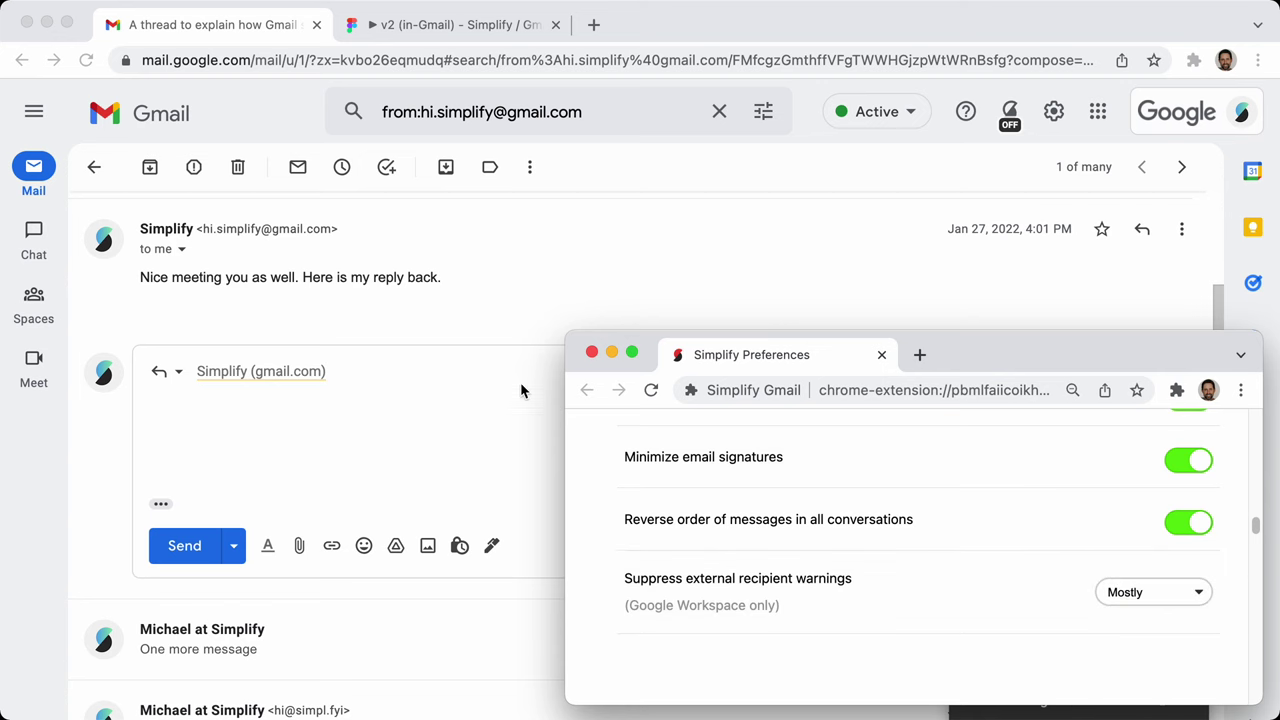
{"action": "left_click", "coordinate": [481, 280]}
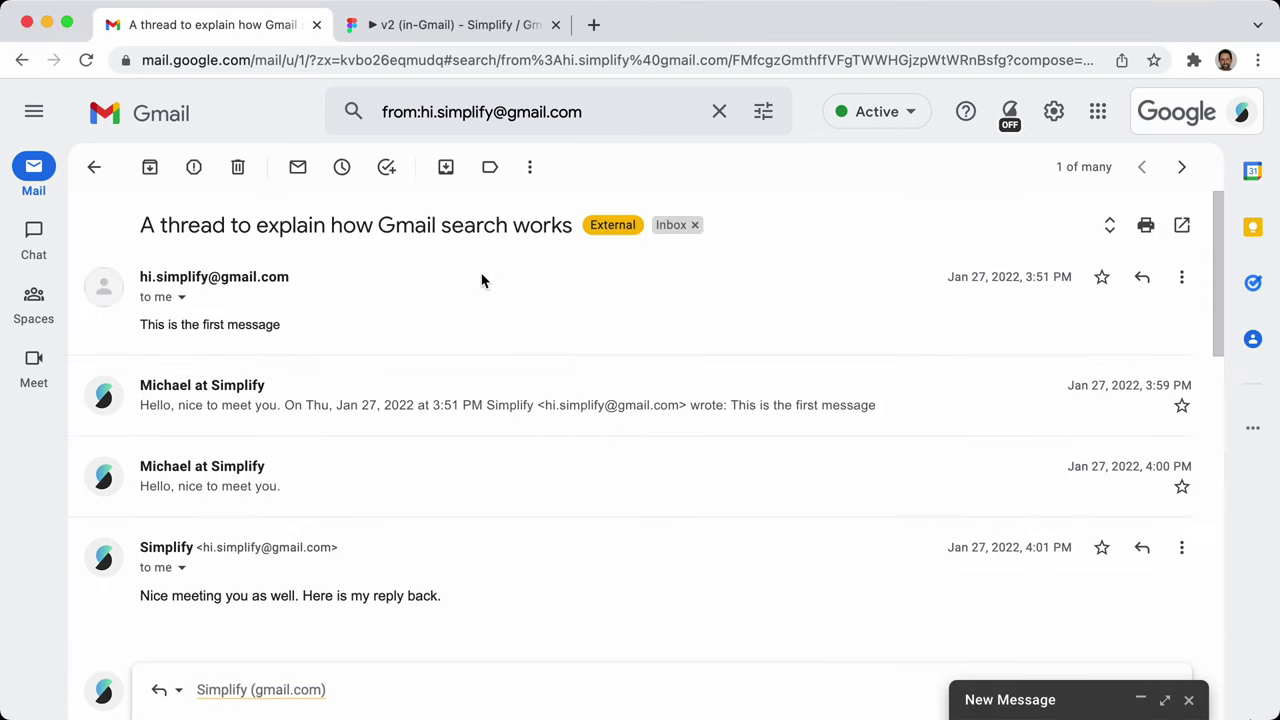
{"action": "key", "text": "alt+s"}
{"action": "scroll", "coordinate": [668, 513], "scroll_direction": "down", "scroll_amount": 2}
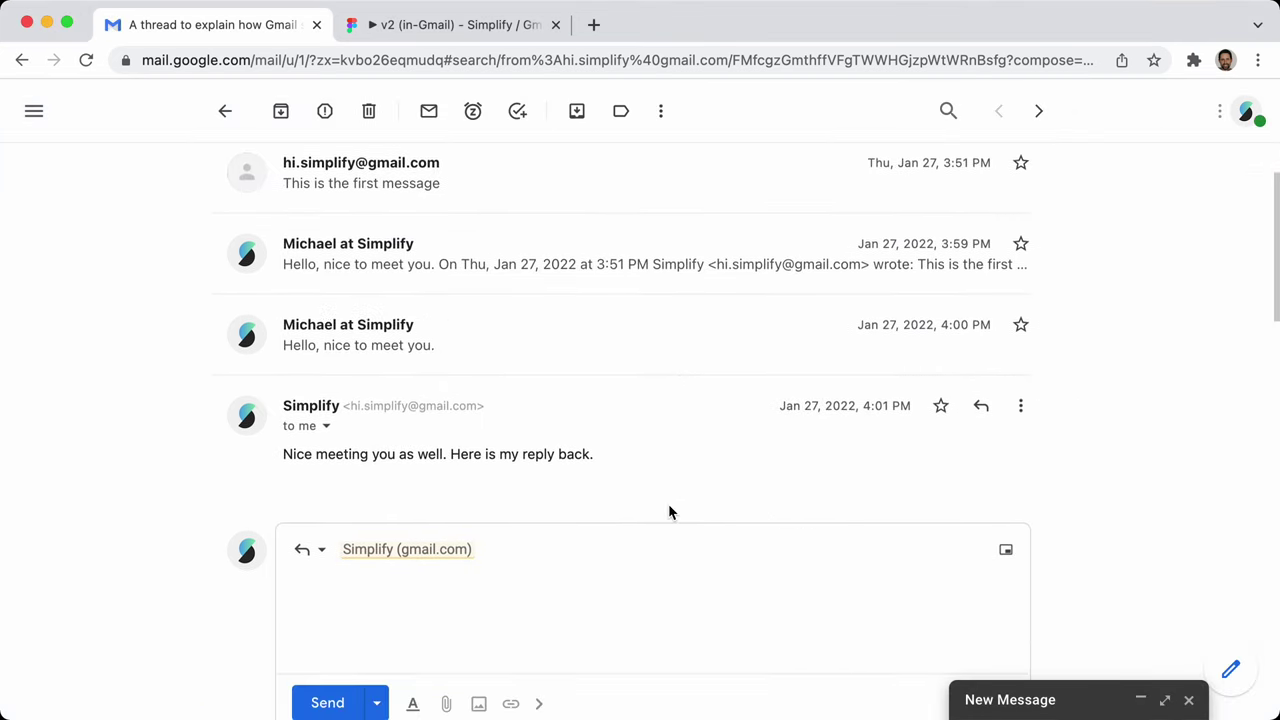
Set Suppress external recipient warnings to Completely and check the recipient line of the reply draft
{"action": "key", "text": "super+grave"}
{"action": "left_click", "coordinate": [1150, 592]}
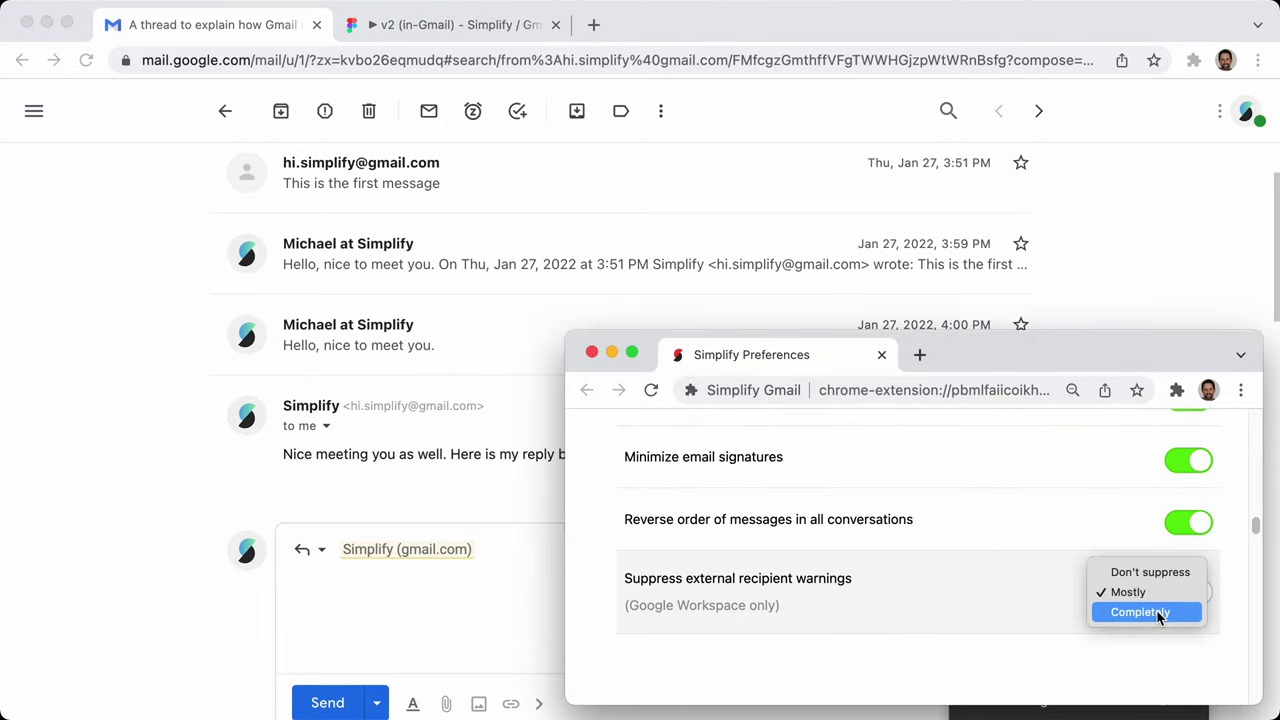
{"action": "left_click", "coordinate": [1160, 614]}
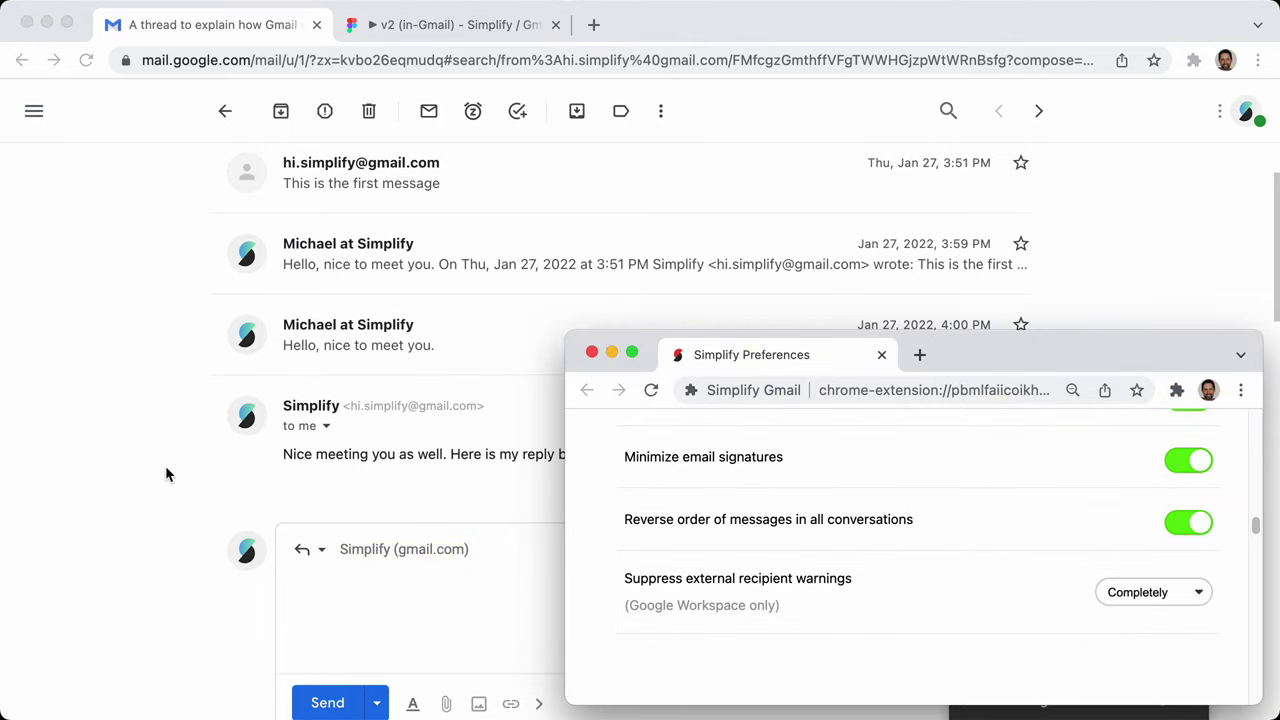
{"action": "left_click", "coordinate": [167, 474]}
{"action": "scroll", "coordinate": [603, 531], "scroll_direction": "down", "scroll_amount": 5}
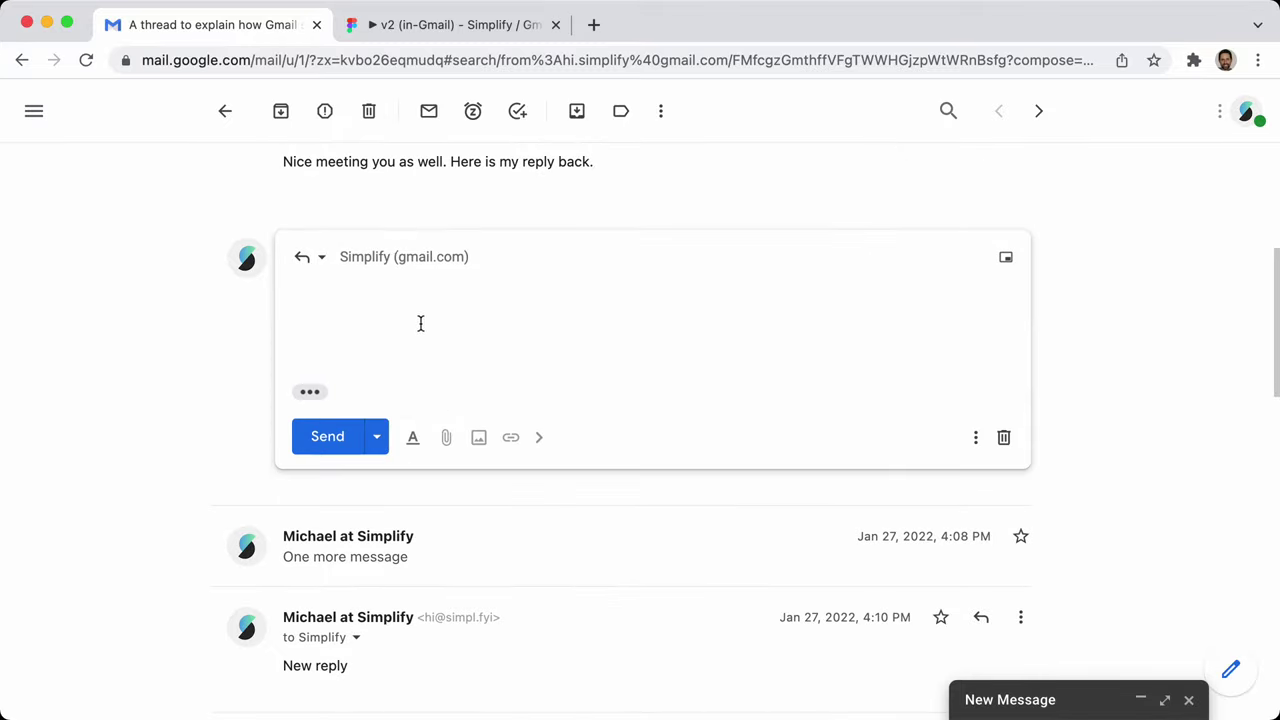
Set Suppress external recipient warnings to Mostly in the Simplify preferences
{"action": "key", "text": "super+grave"}
{"action": "left_click", "coordinate": [1139, 593]}
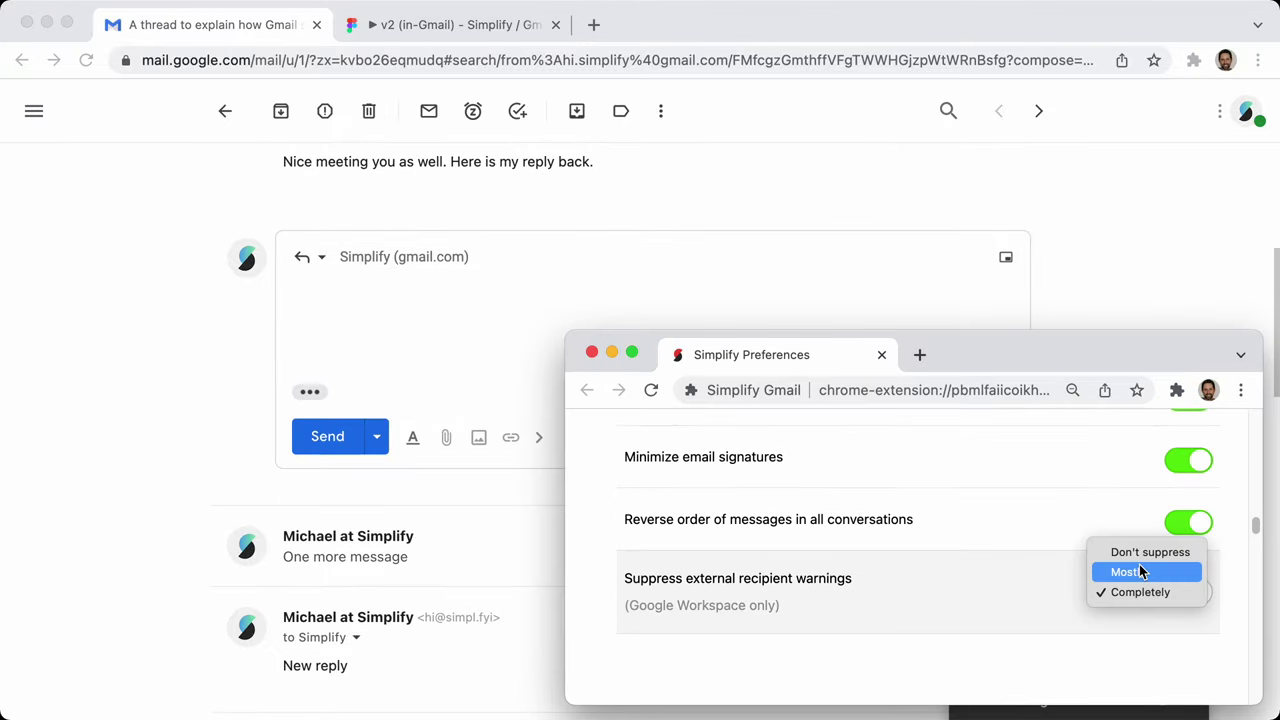
{"action": "left_click", "coordinate": [1139, 566]}
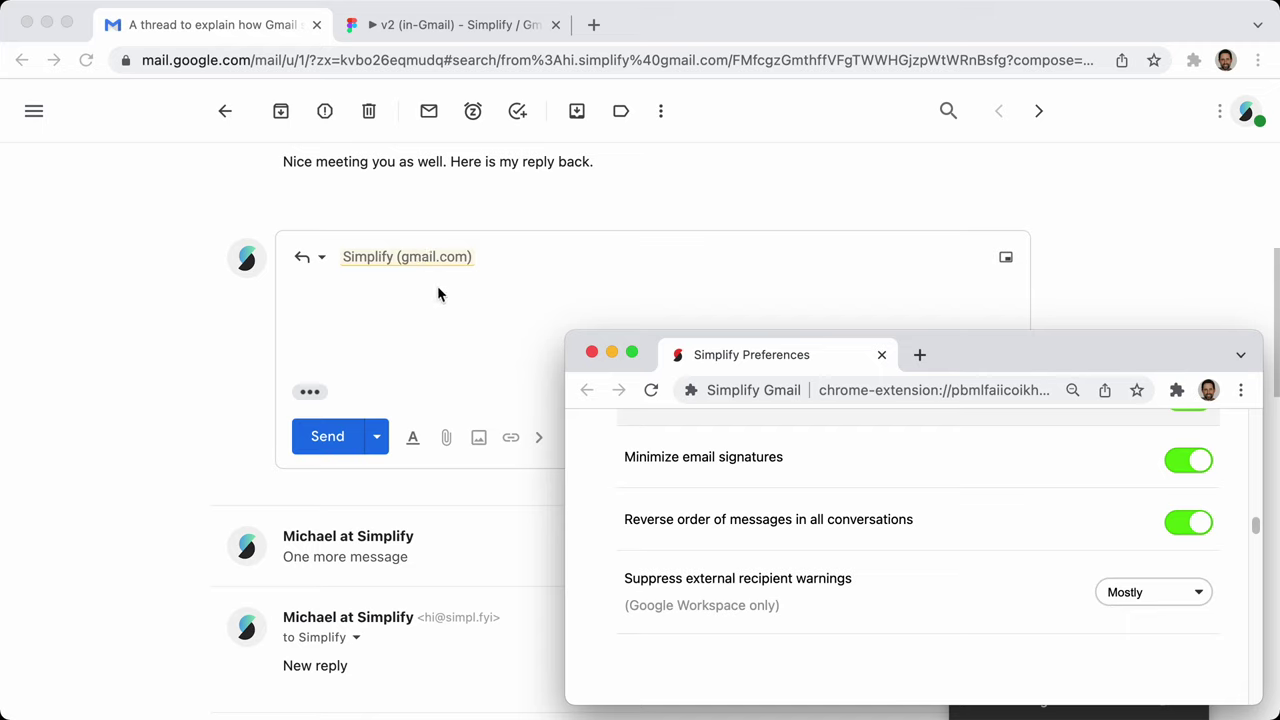
Look over the remaining message options and the start of the Compose section in the preferences
{"action": "scroll", "coordinate": [960, 550], "scroll_direction": "down", "scroll_amount": 1}
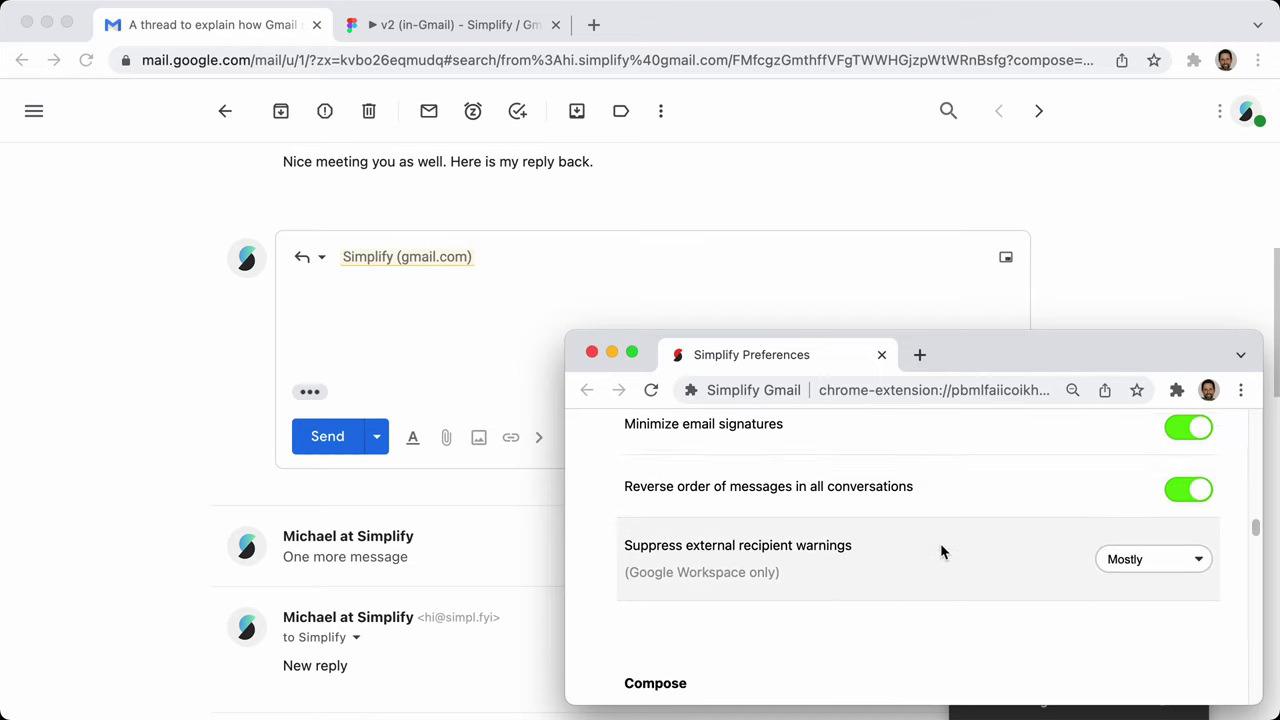
{"action": "scroll", "coordinate": [941, 546], "scroll_direction": "down", "scroll_amount": 1}
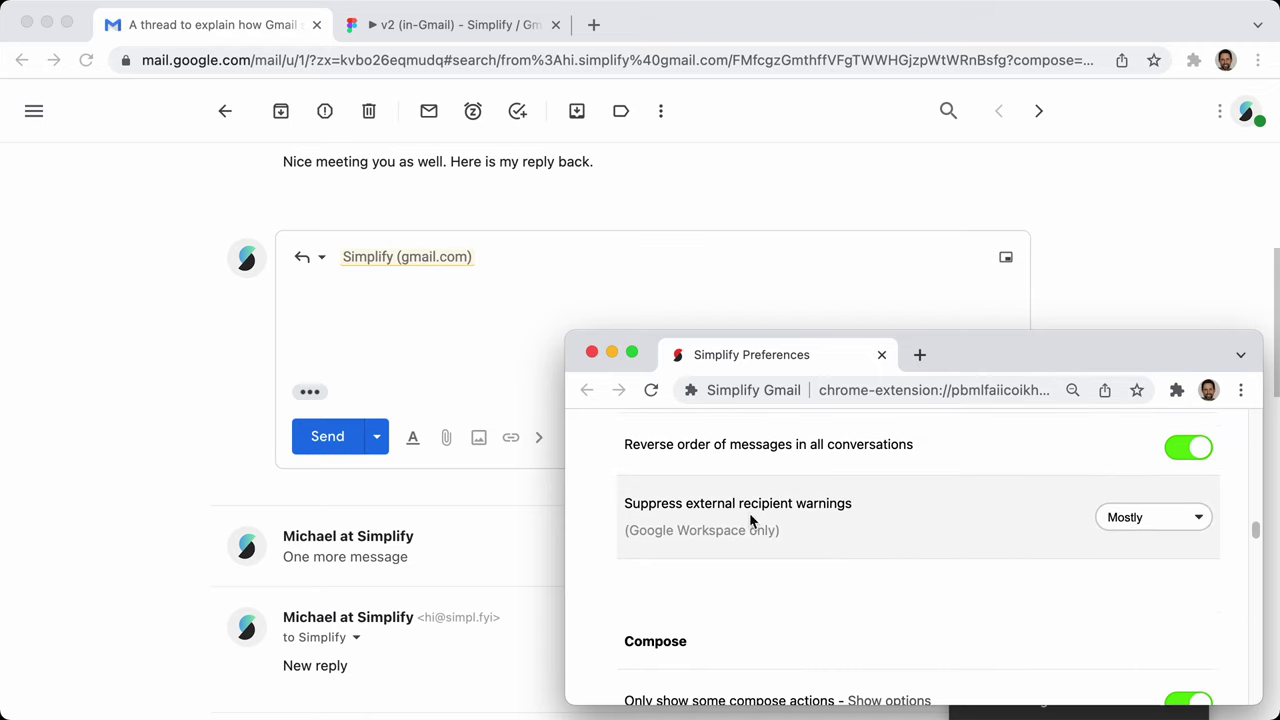
{"action": "scroll", "coordinate": [750, 515], "scroll_direction": "down", "scroll_amount": 4}
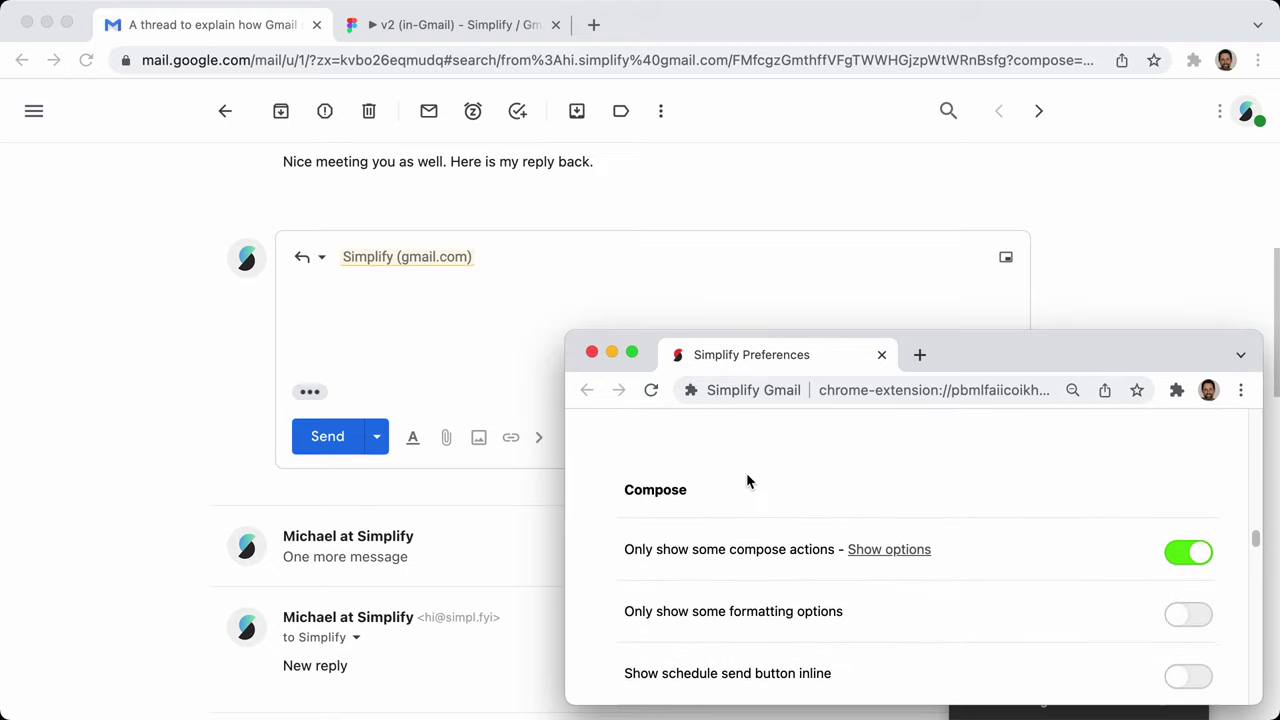
{"action": "scroll", "coordinate": [780, 485], "scroll_direction": "up", "scroll_amount": 4}
{"action": "scroll", "coordinate": [917, 491], "scroll_direction": "down", "scroll_amount": 1}
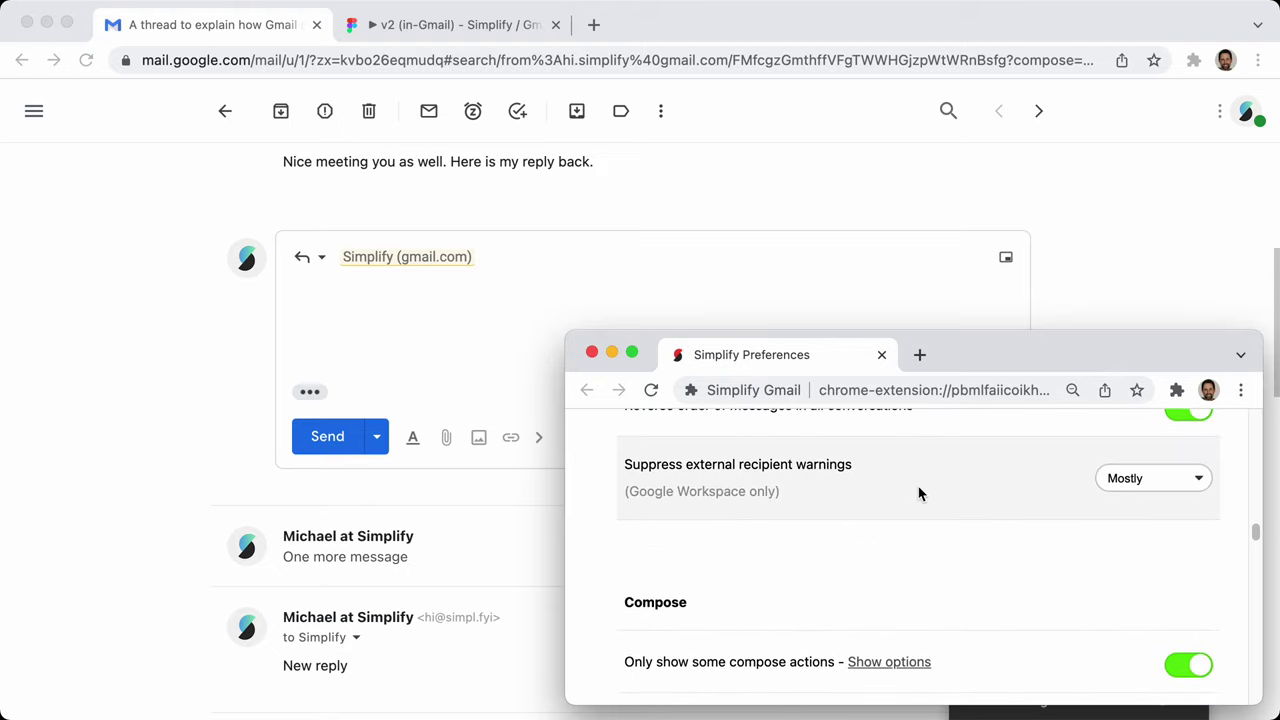
{"action": "scroll", "coordinate": [826, 503], "scroll_direction": "down", "scroll_amount": 2}
{"action": "scroll", "coordinate": [848, 523], "scroll_direction": "up", "scroll_amount": 5}
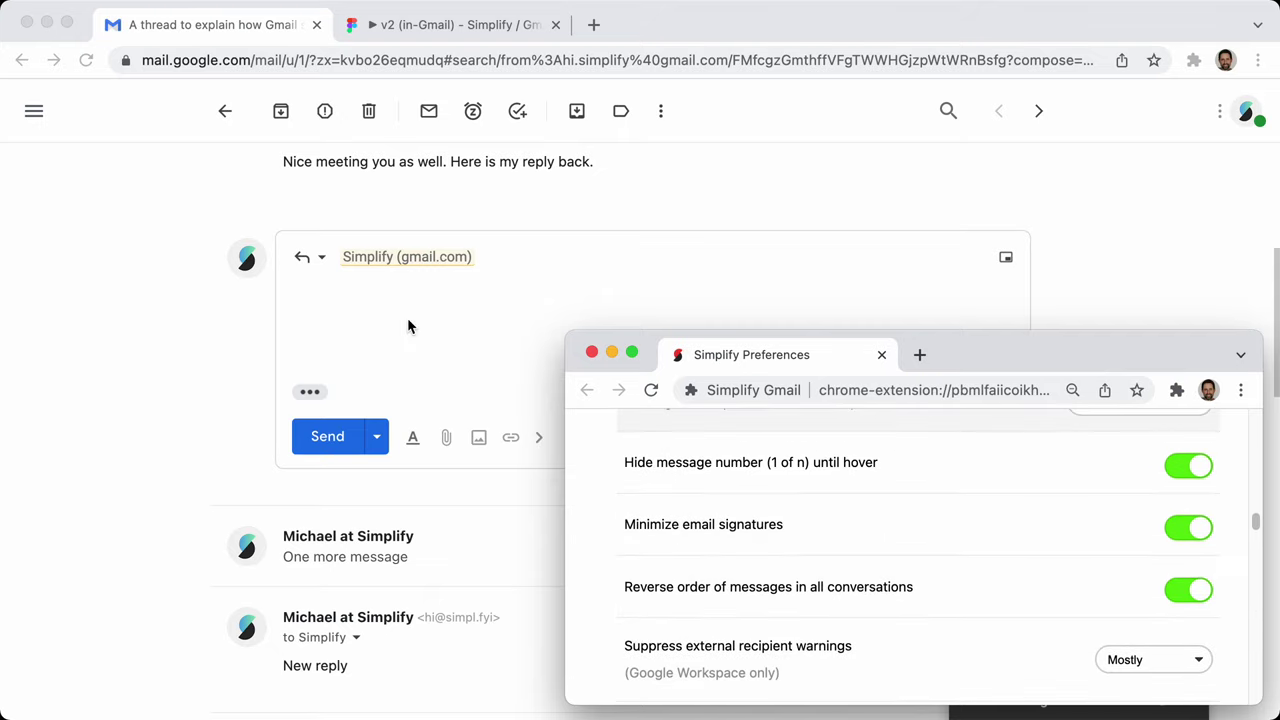
Discard the reply draft in the thread and return to the list of search results
{"action": "left_click", "coordinate": [553, 325]}
{"action": "left_click", "coordinate": [1004, 438]}
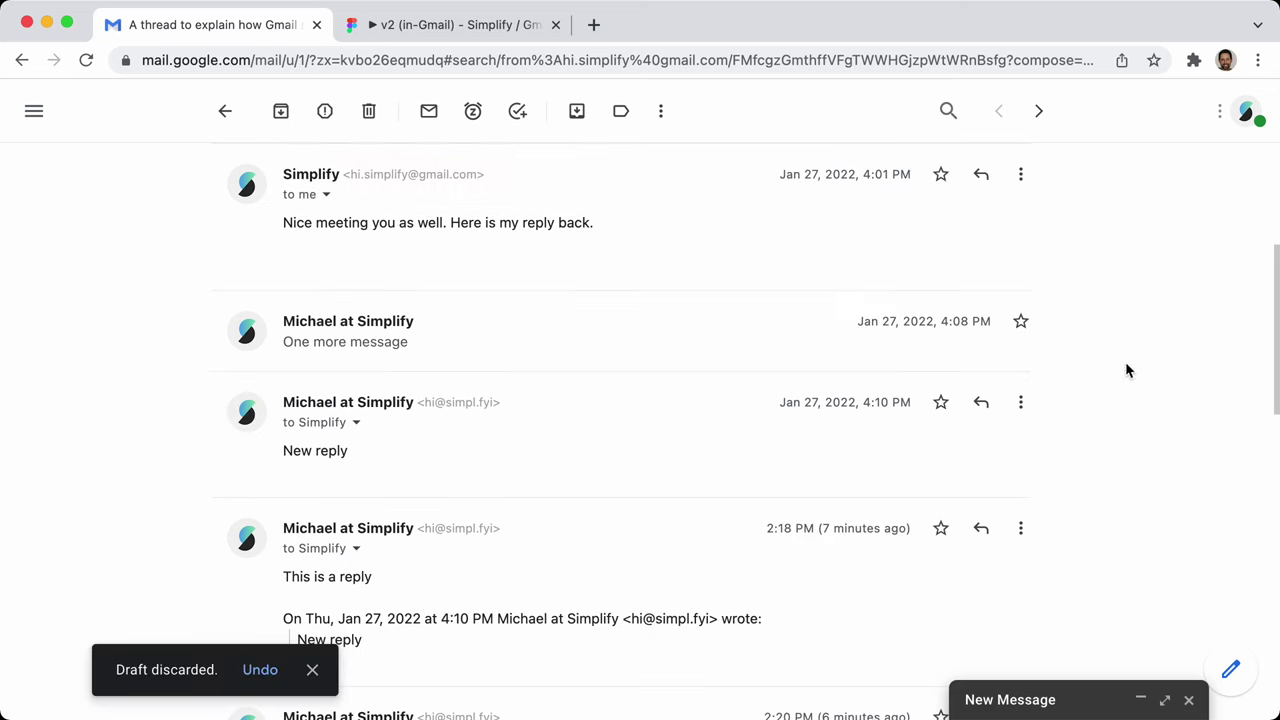
{"action": "scroll", "coordinate": [420, 340], "scroll_direction": "up", "scroll_amount": 4}
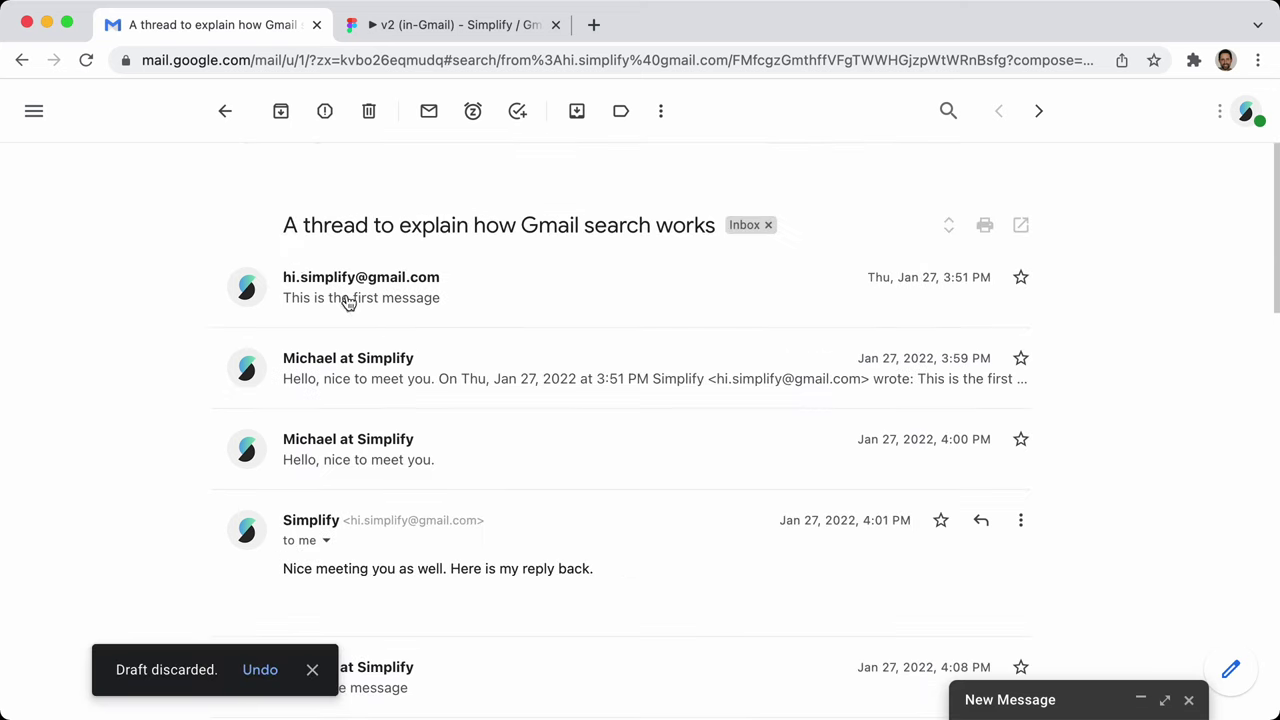
{"action": "left_click", "coordinate": [229, 116]}
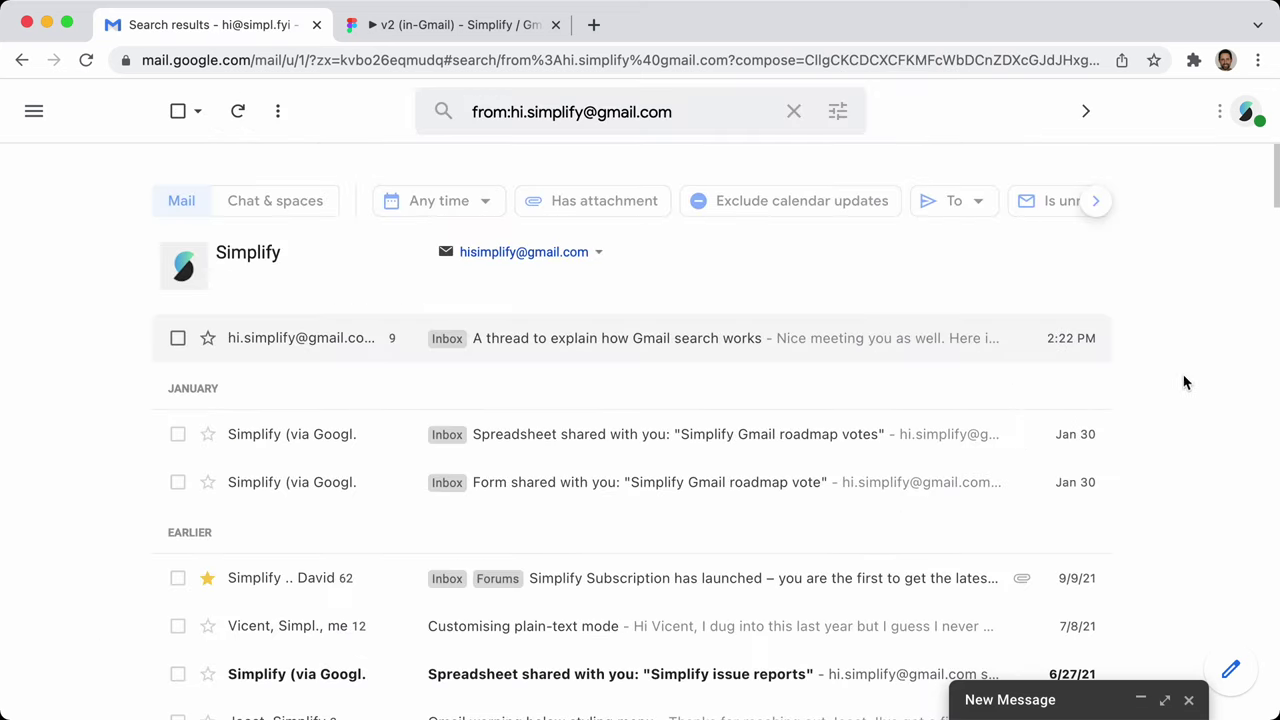
Reverse the order of the search results to oldest first, and clear the search to return to the inbox
{"action": "key", "text": "alt+d"}
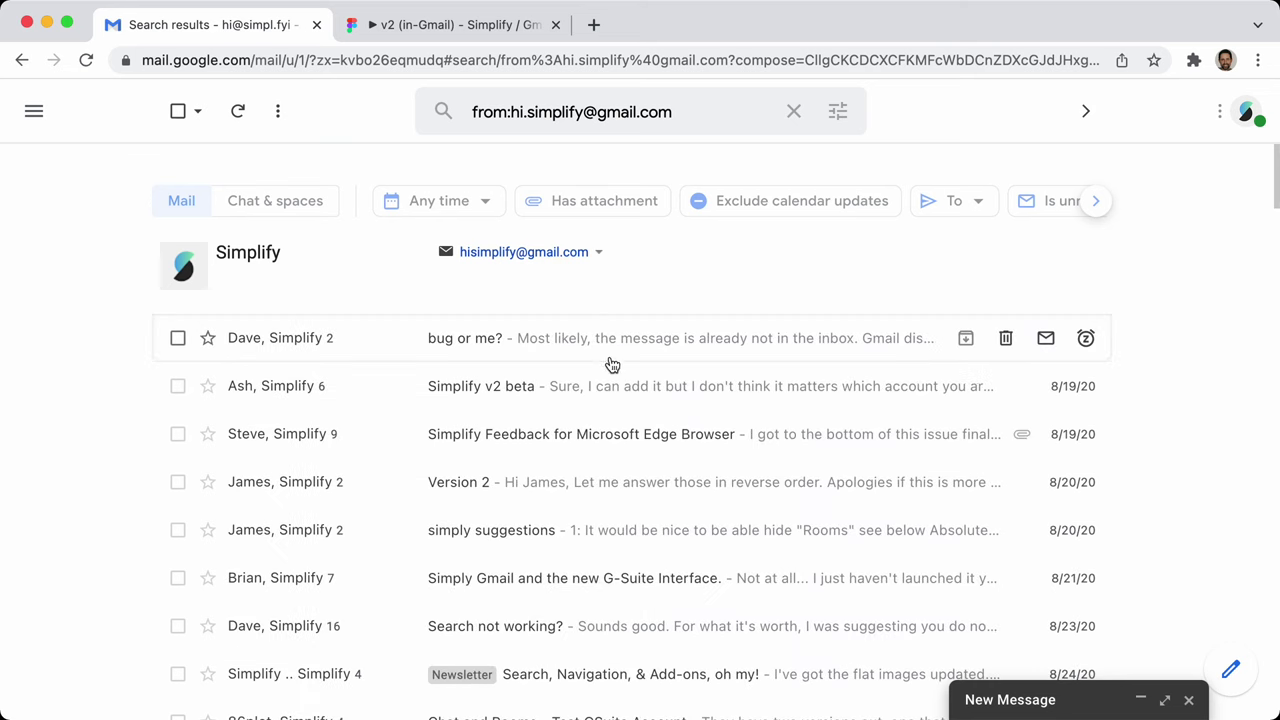
{"action": "left_click", "coordinate": [798, 116]}
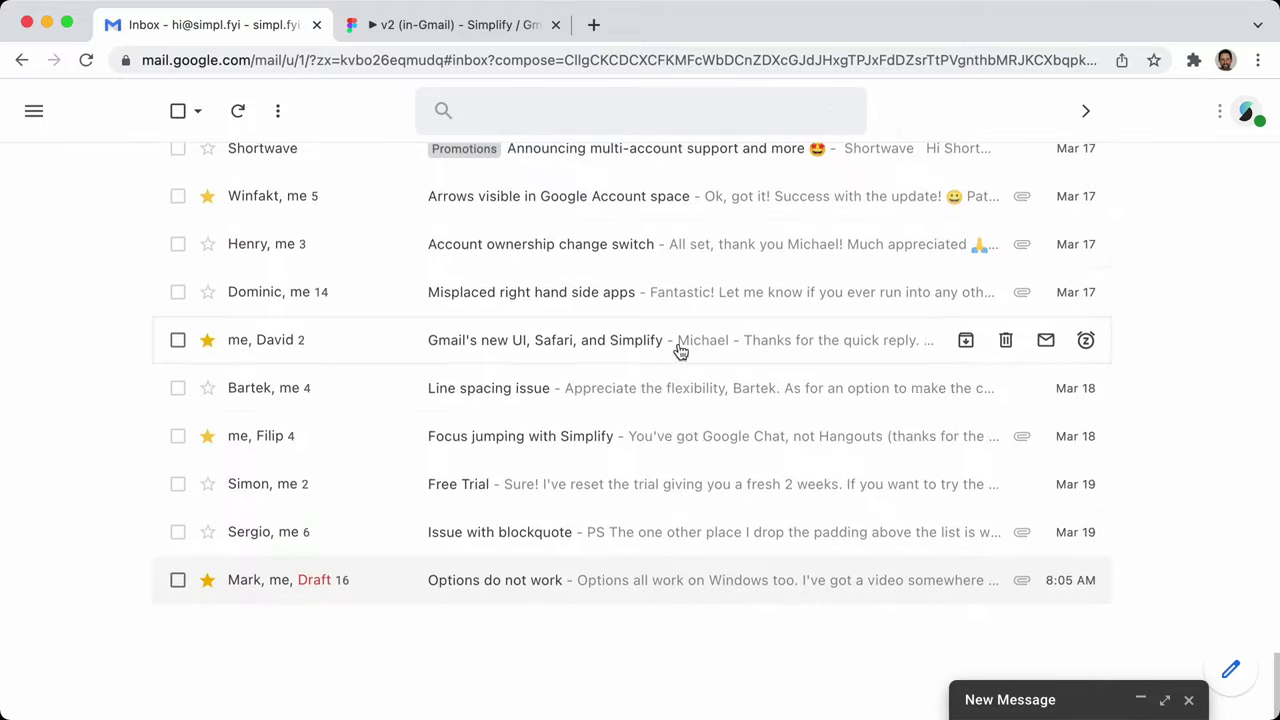
Examine the order of the conversations at both ends of the reversed inbox
{"action": "scroll", "coordinate": [685, 380], "scroll_direction": "up", "scroll_amount": 10}
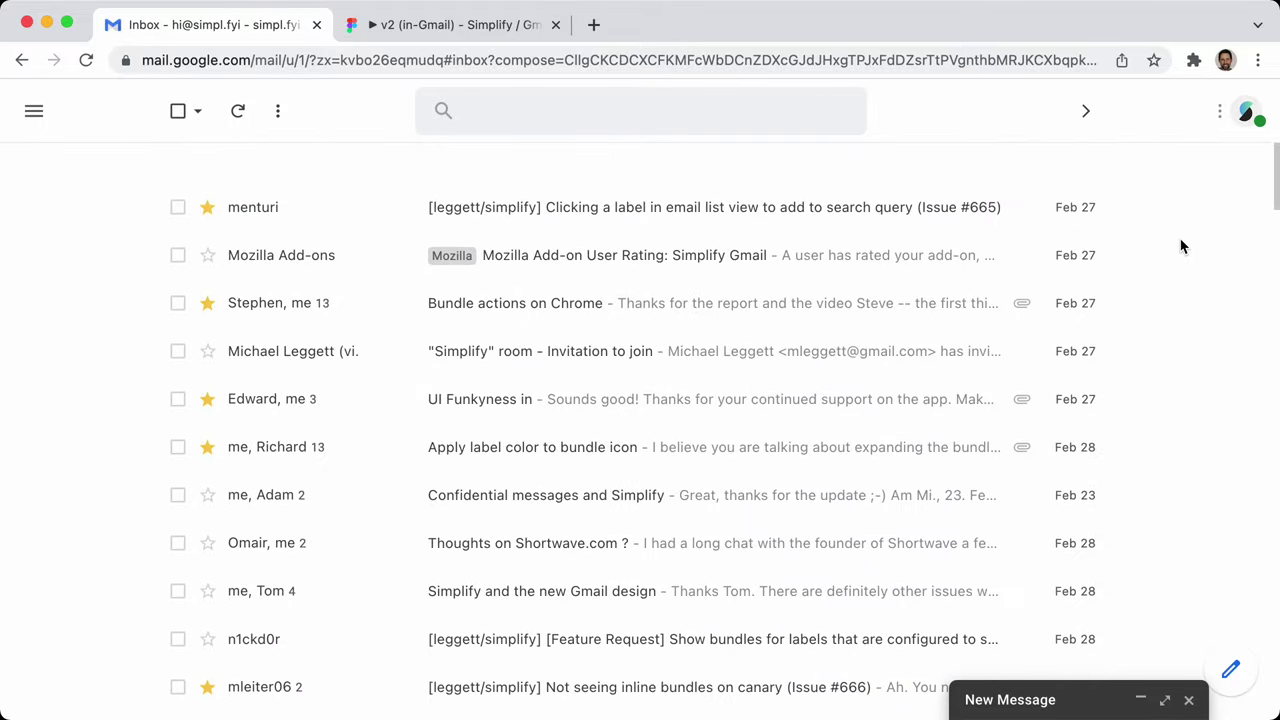
{"action": "scroll", "coordinate": [1161, 263], "scroll_direction": "down", "scroll_amount": 5}
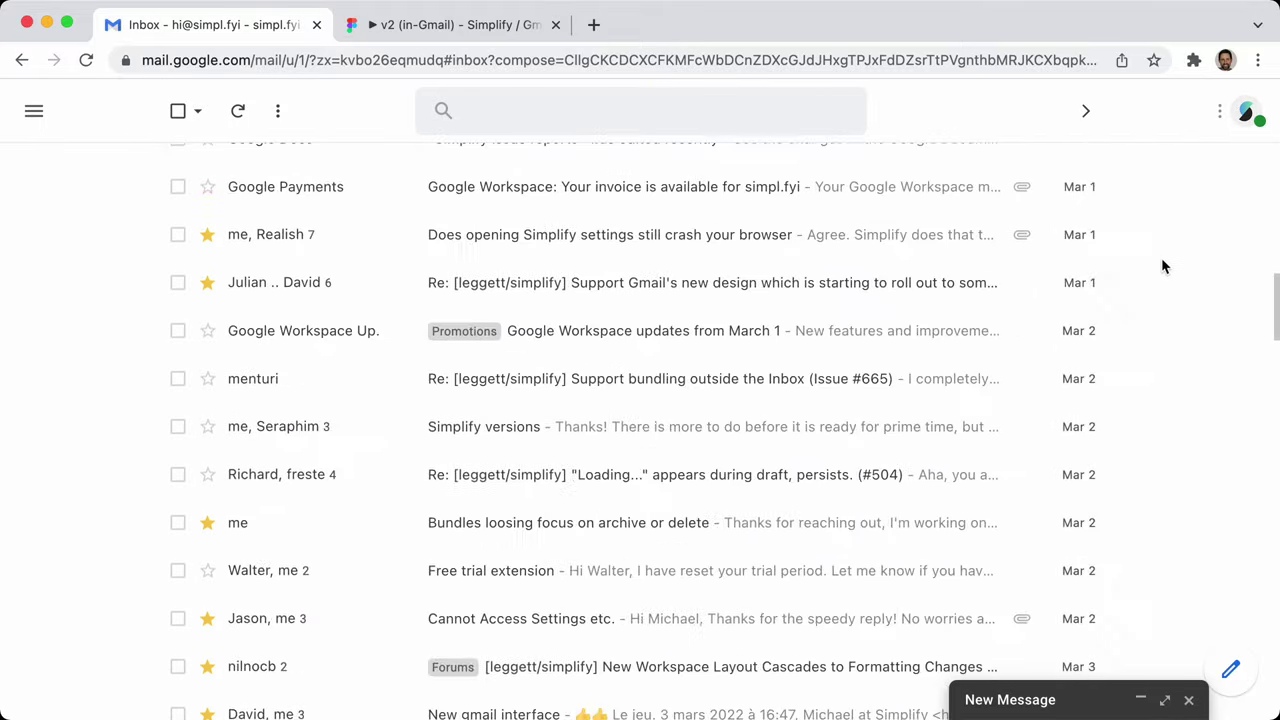
{"action": "scroll", "coordinate": [1160, 214], "scroll_direction": "up", "scroll_amount": 5}
{"action": "scroll", "coordinate": [1183, 461], "scroll_direction": "down", "scroll_amount": 12}
{"action": "scroll", "coordinate": [1183, 461], "scroll_direction": "down", "scroll_amount": 5}
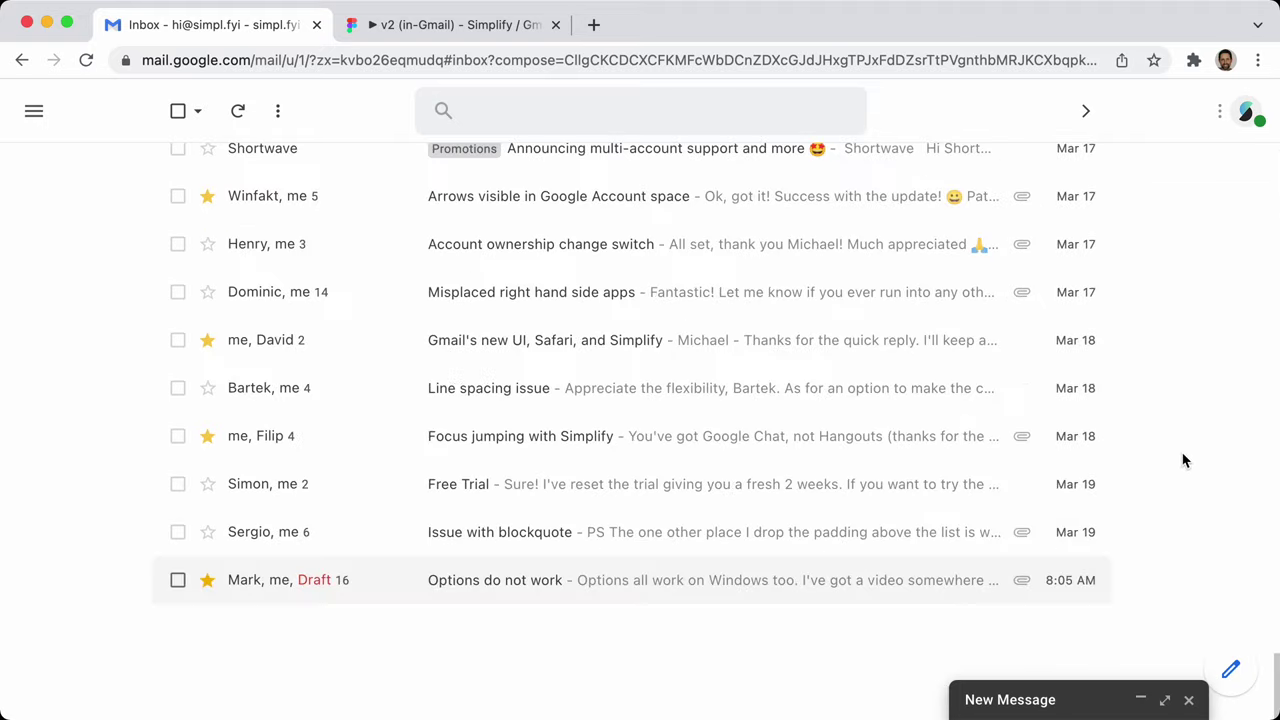
{"action": "scroll", "coordinate": [1183, 457], "scroll_direction": "up", "scroll_amount": 10}
{"action": "scroll", "coordinate": [1184, 452], "scroll_direction": "up", "scroll_amount": 5}
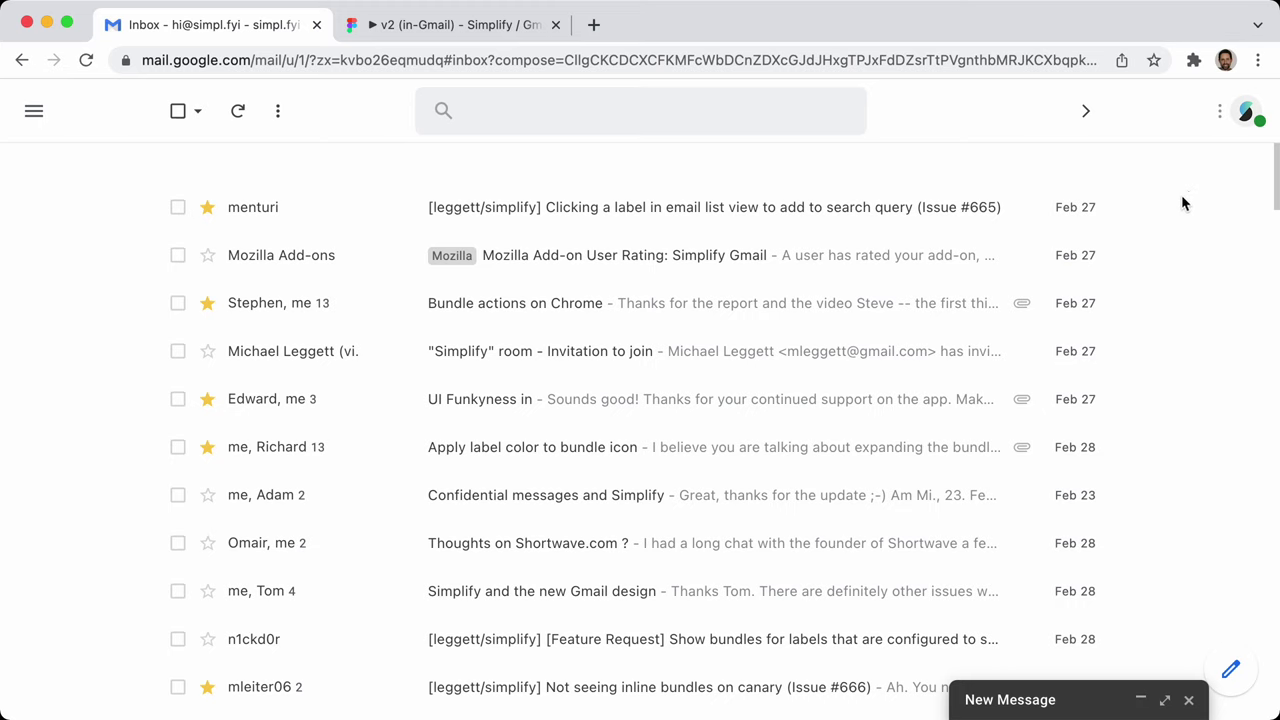
Check the inbox's paging control and conversation range
{"action": "mouse_move", "coordinate": [1091, 111]}
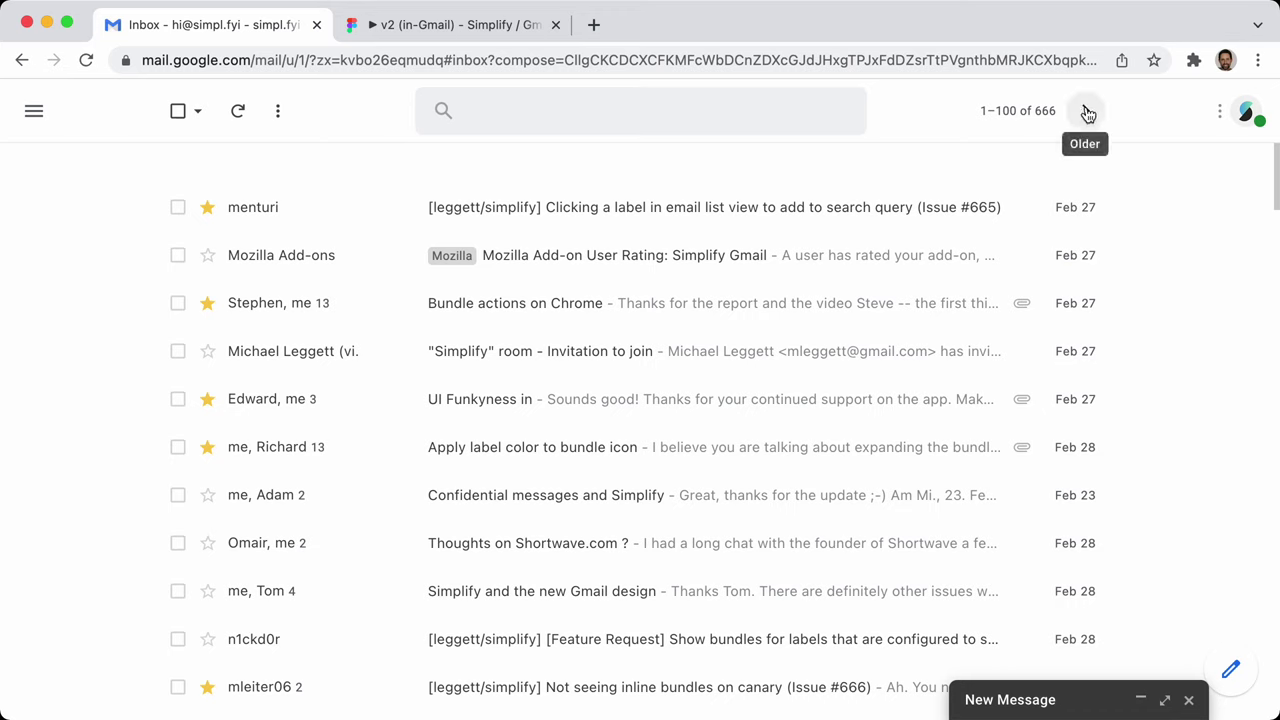
{"action": "left_click", "coordinate": [1043, 111]}
{"action": "left_click", "coordinate": [1043, 182]}
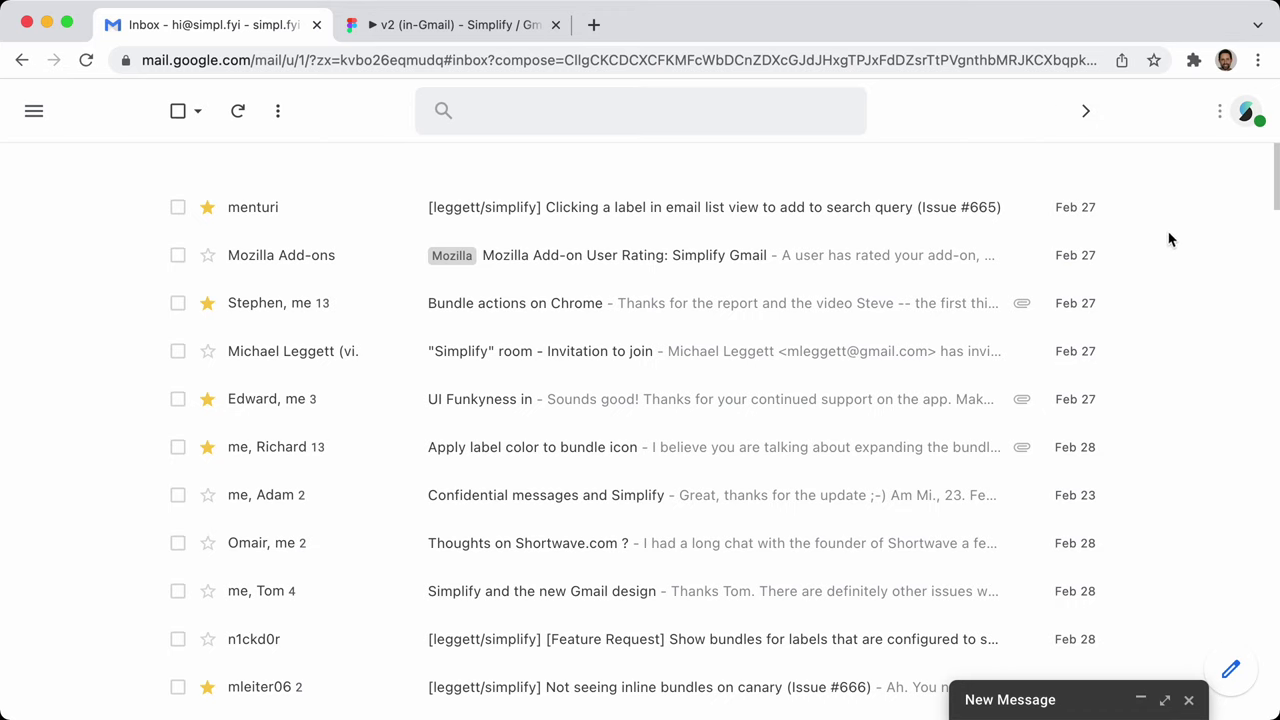
{"action": "left_click", "coordinate": [1168, 234]}
Toggle the inbox between newest-first and oldest-first order several times, finishing with oldest first
{"action": "key", "text": "alt+d"}
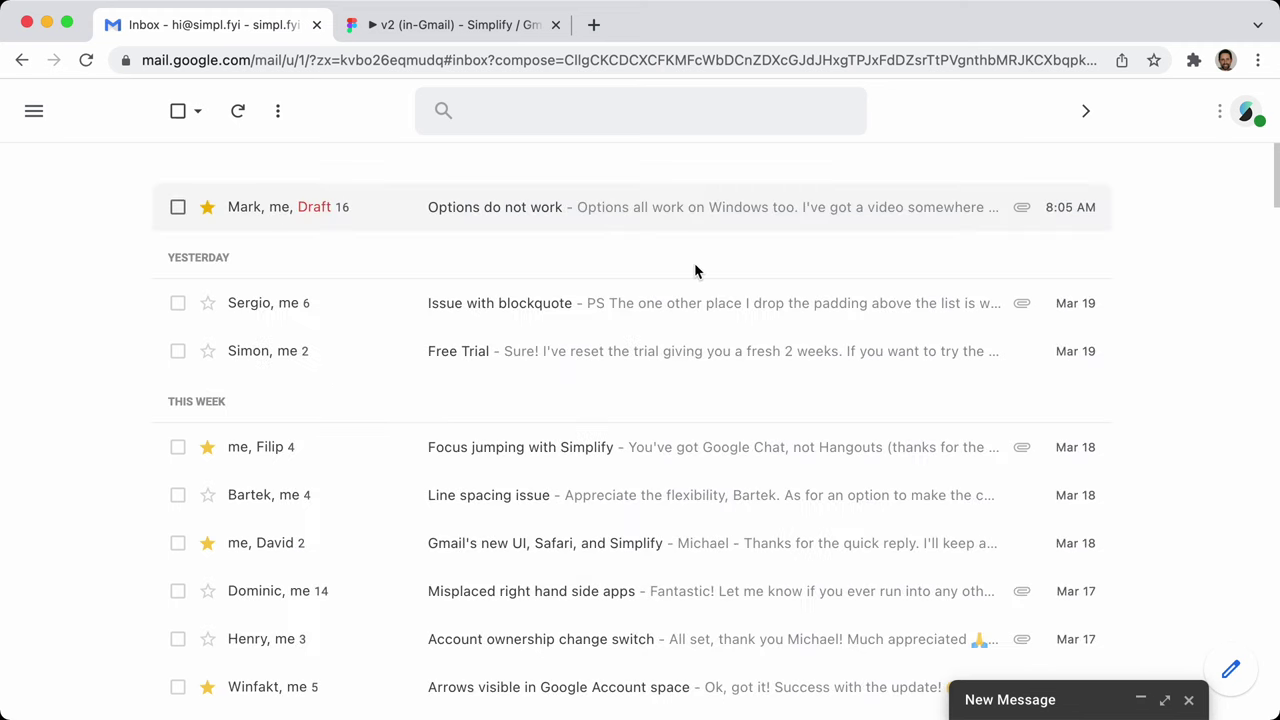
{"action": "key", "text": "alt+d"}
{"action": "key", "text": "alt+d"}
{"action": "key", "text": "alt+d"}
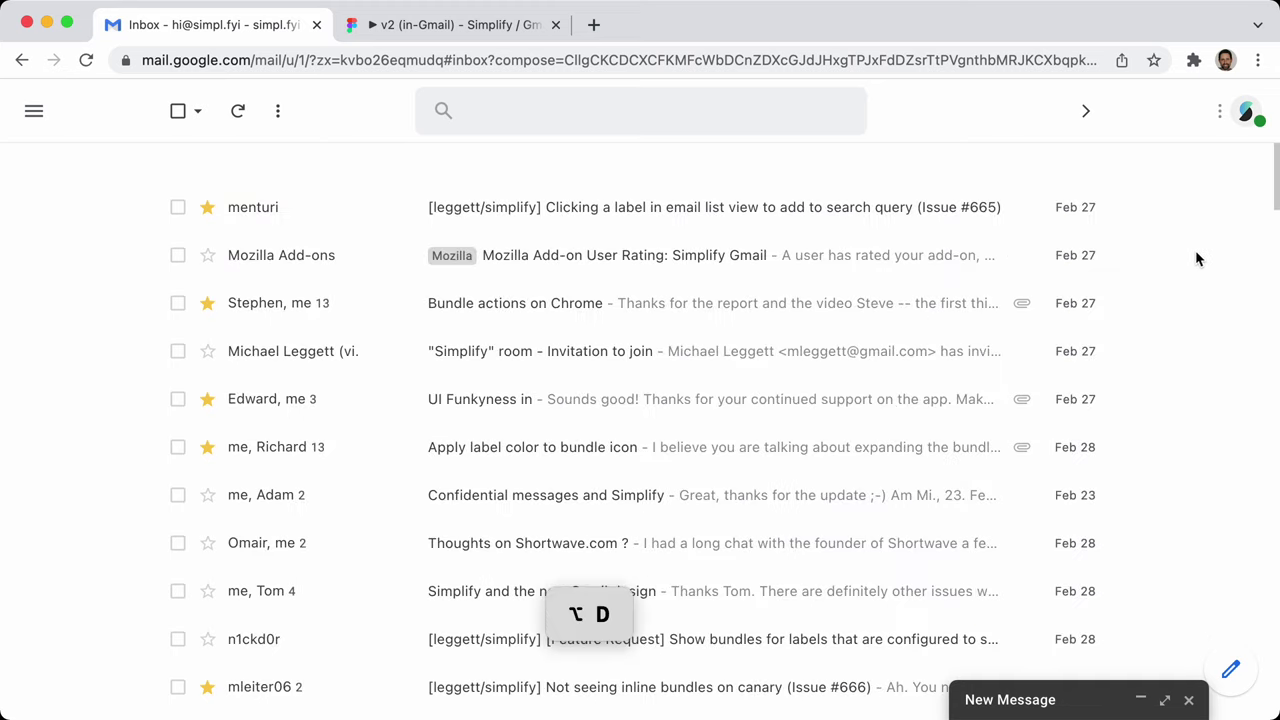
{"action": "key", "text": "alt+d"}
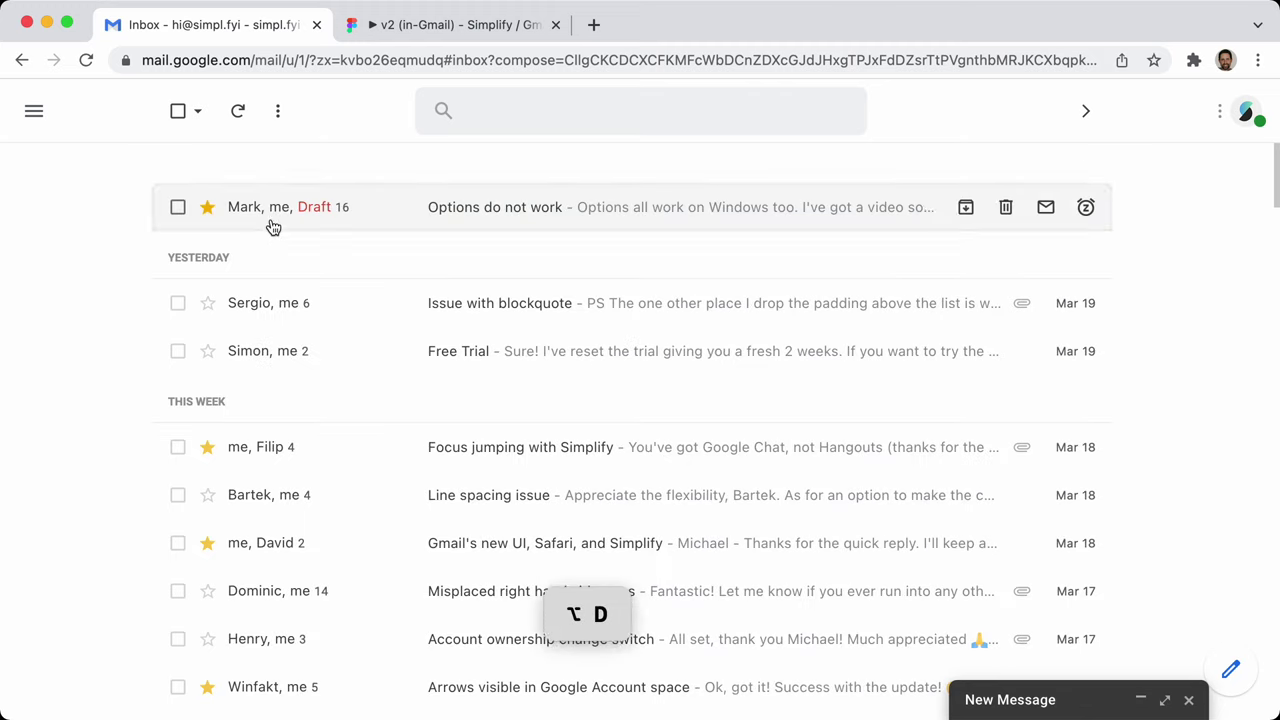
{"action": "key", "text": "alt+d"}
Step the focus down and up through the reversed inbox, ending on the "UI Funkyness in" conversation
{"action": "left_click", "coordinate": [176, 209]}
{"action": "left_click", "coordinate": [86, 224]}
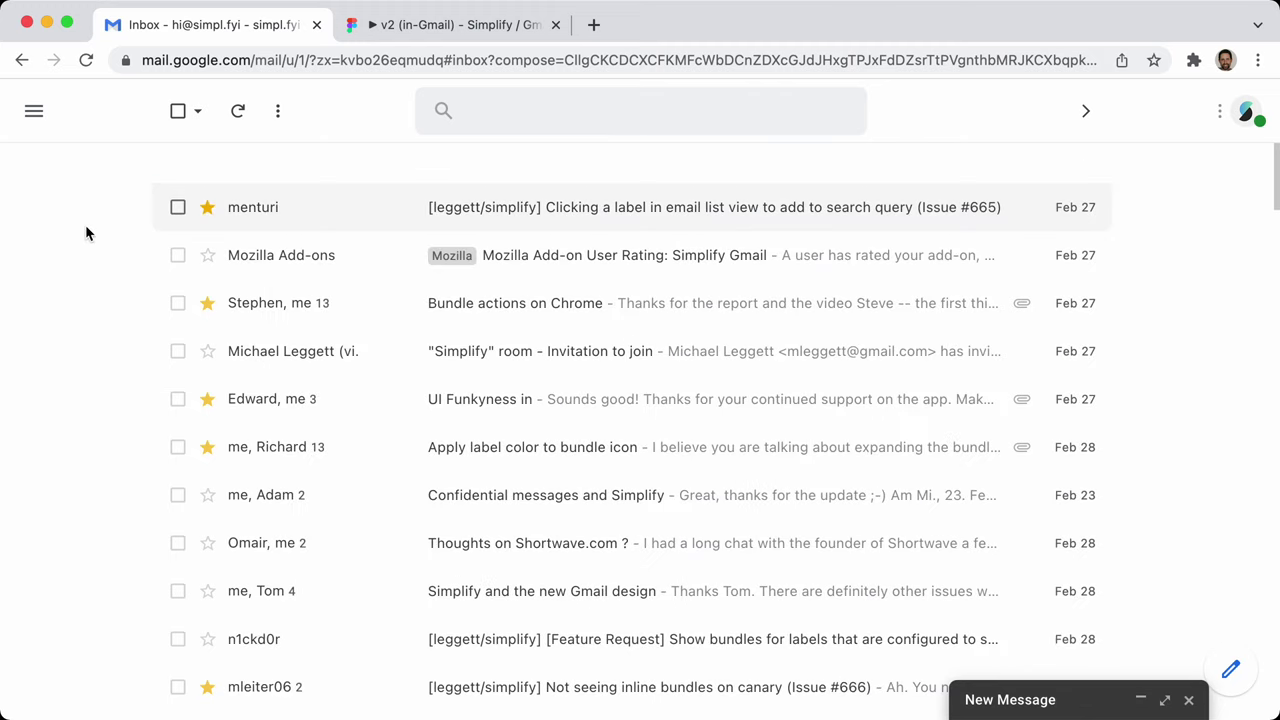
{"action": "key", "text": "Down"}
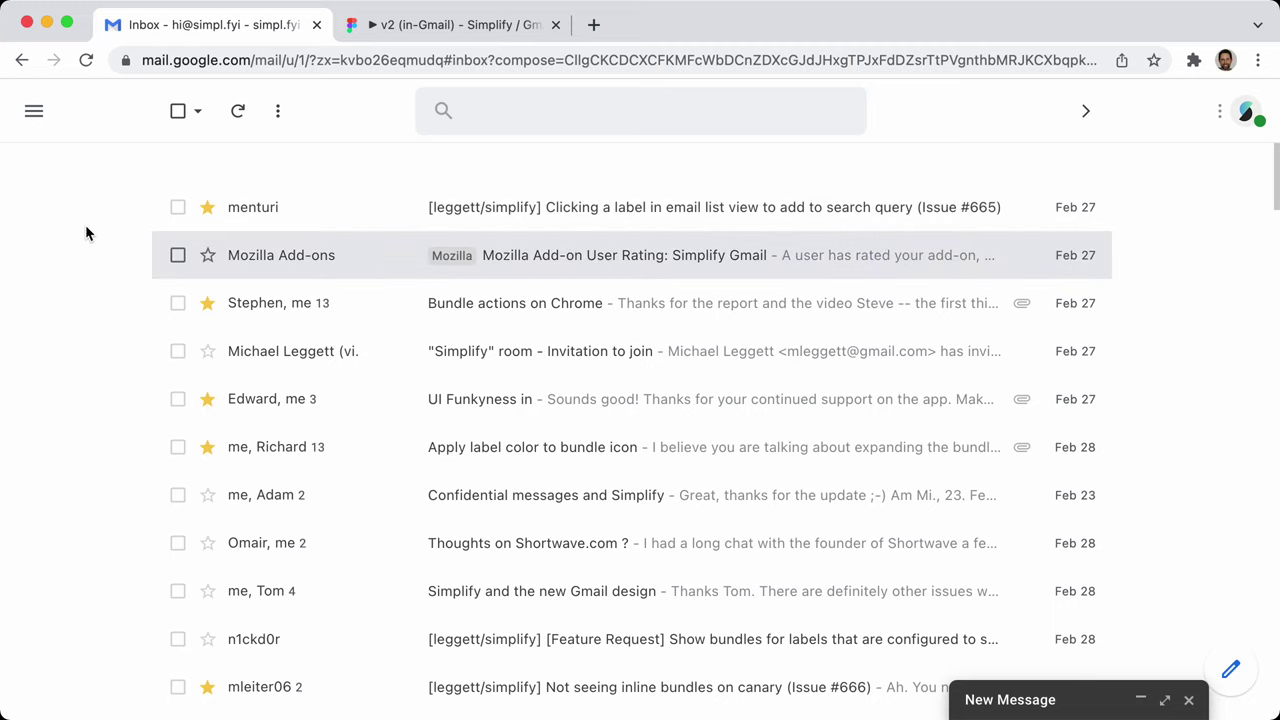
{"action": "key", "text": "Down"}
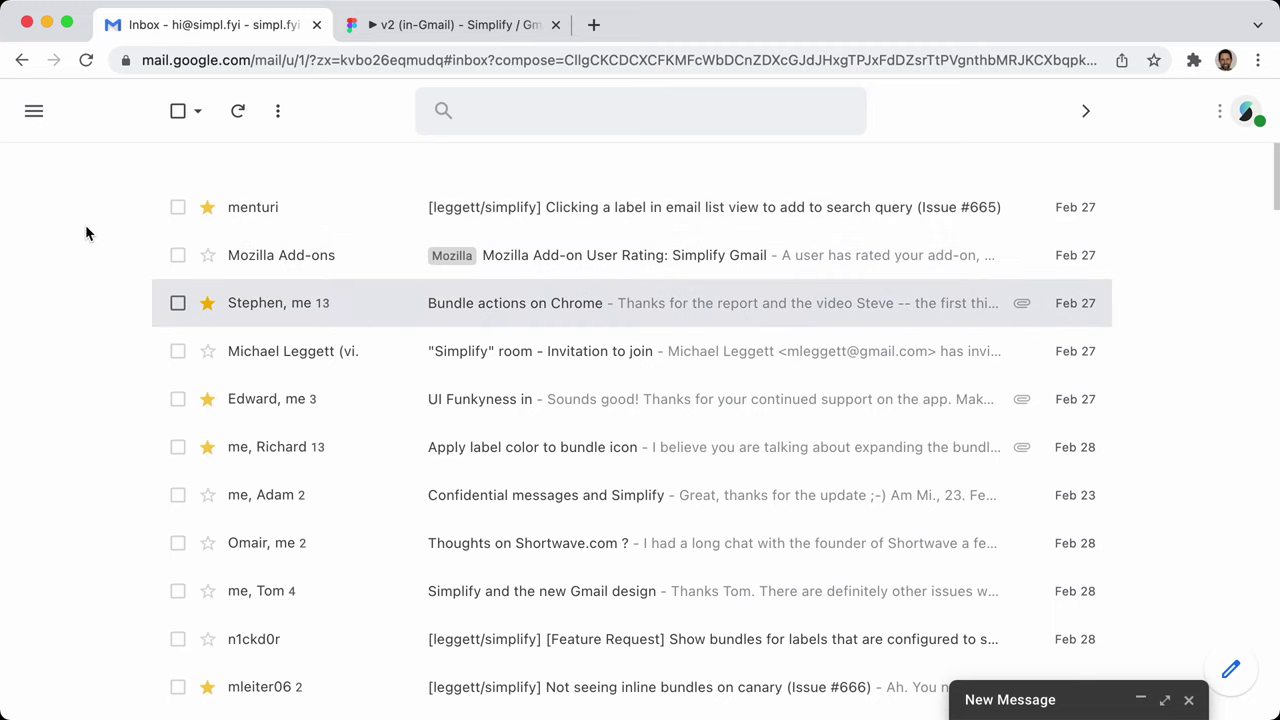
{"action": "key", "text": "Down"}
{"action": "key", "text": "Down"}
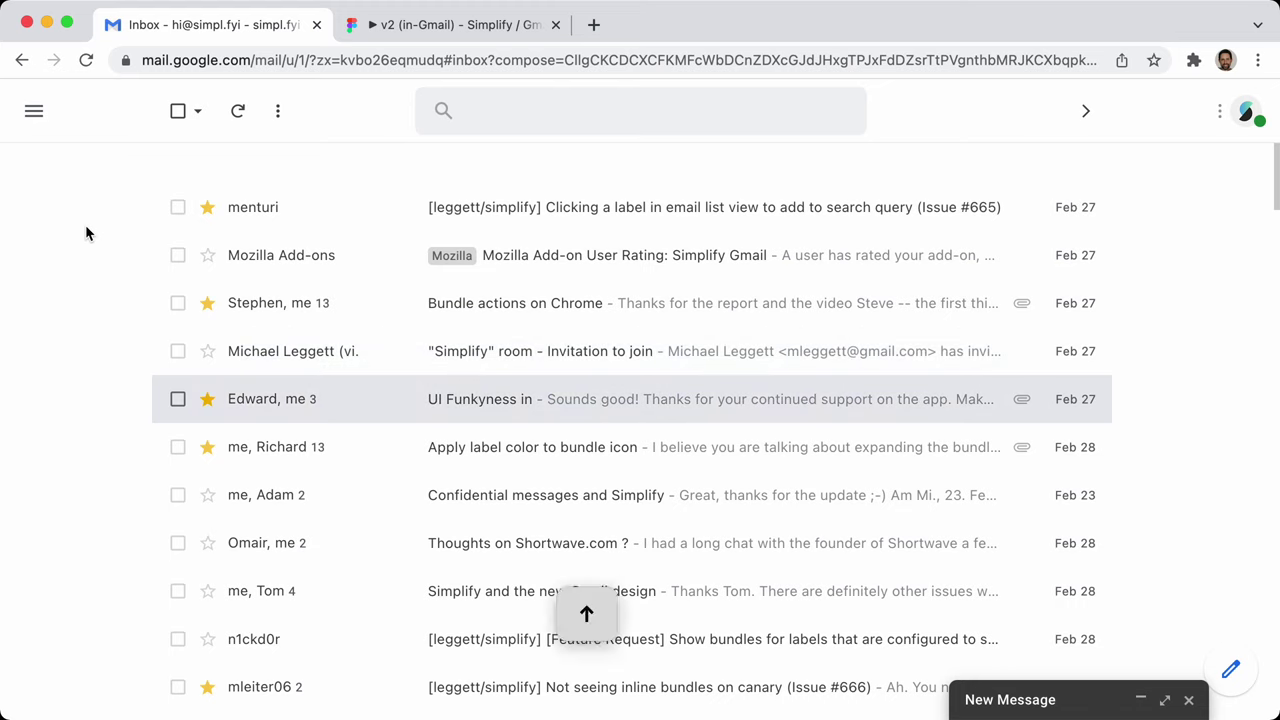
{"action": "key", "text": "Up"}
{"action": "key", "text": "Up"}
{"action": "key", "text": "Down"}
{"action": "key", "text": "Down"}
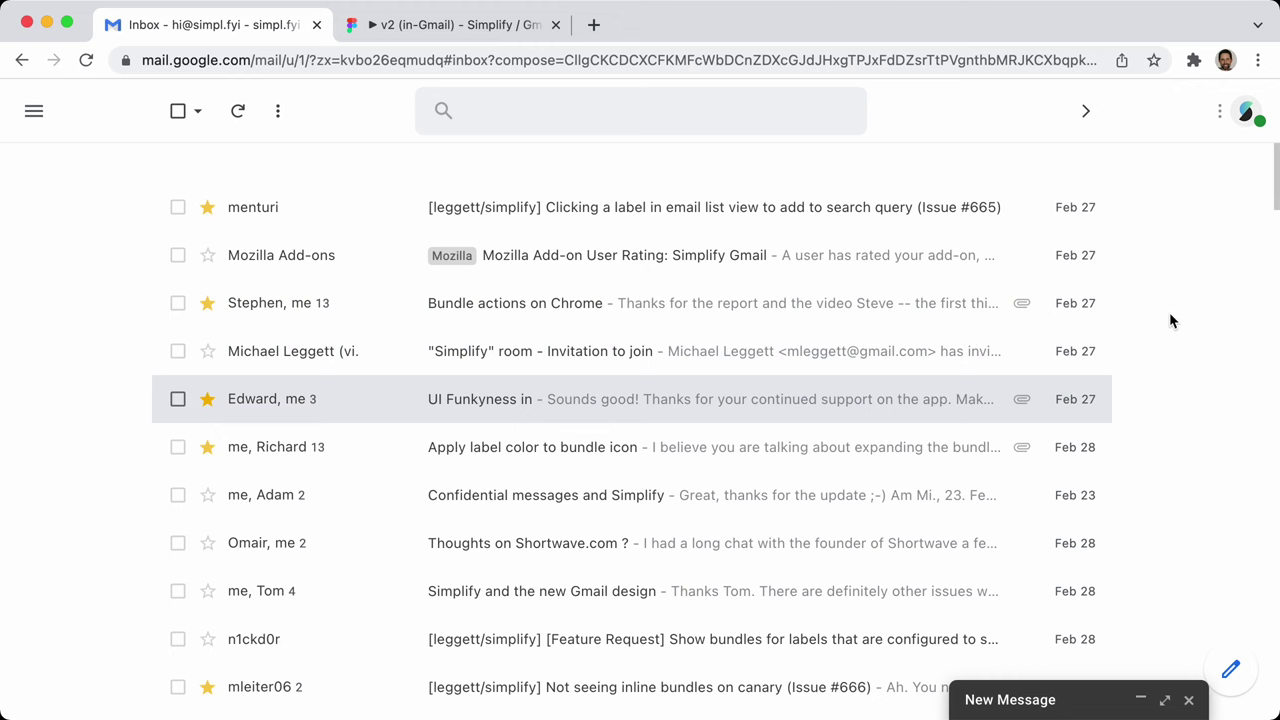
Show the inbox newest first, step the focus up and down to "Apply label color to bundle icon", and reverse the order again
{"action": "key", "text": "alt+d"}
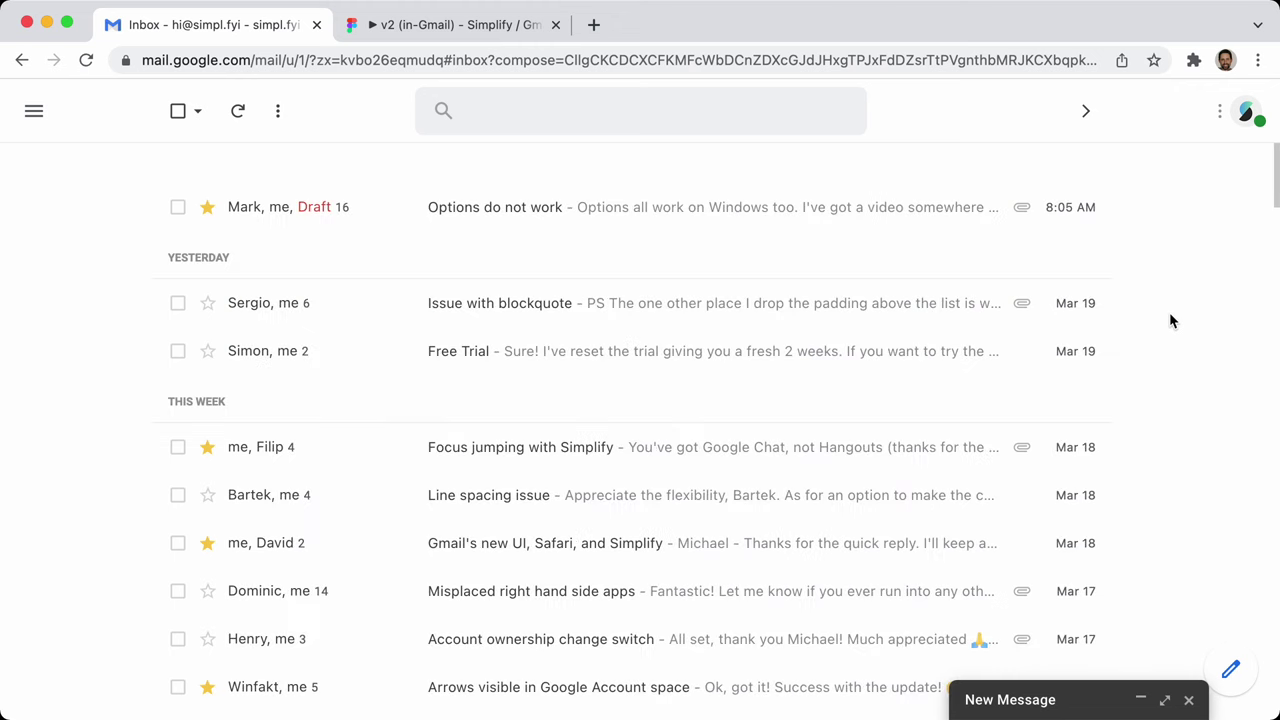
{"action": "key", "text": "j"}
{"action": "key", "text": "j"}
{"action": "key", "text": "k"}
{"action": "key", "text": "k"}
{"action": "key", "text": "j"}
{"action": "key", "text": "k"}
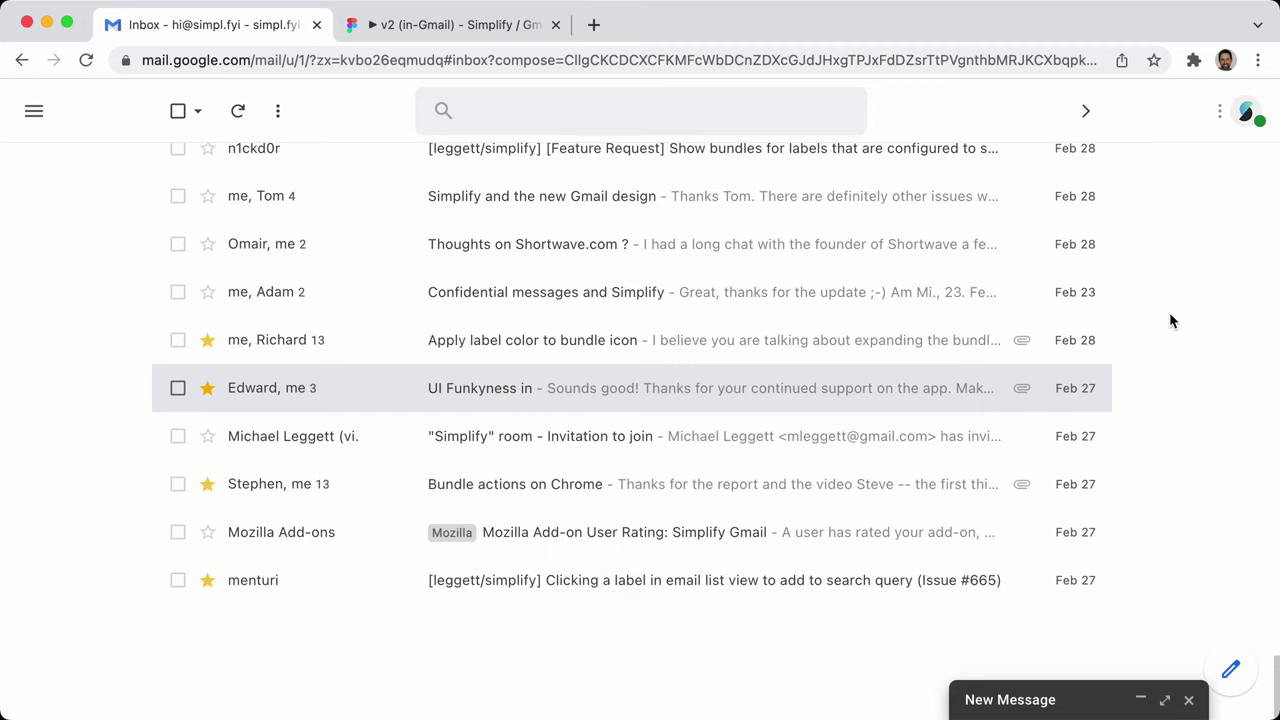
{"action": "key", "text": "Down"}
{"action": "key", "text": "Down"}
{"action": "key", "text": "Up"}
{"action": "key", "text": "Up"}
{"action": "key", "text": "Up"}
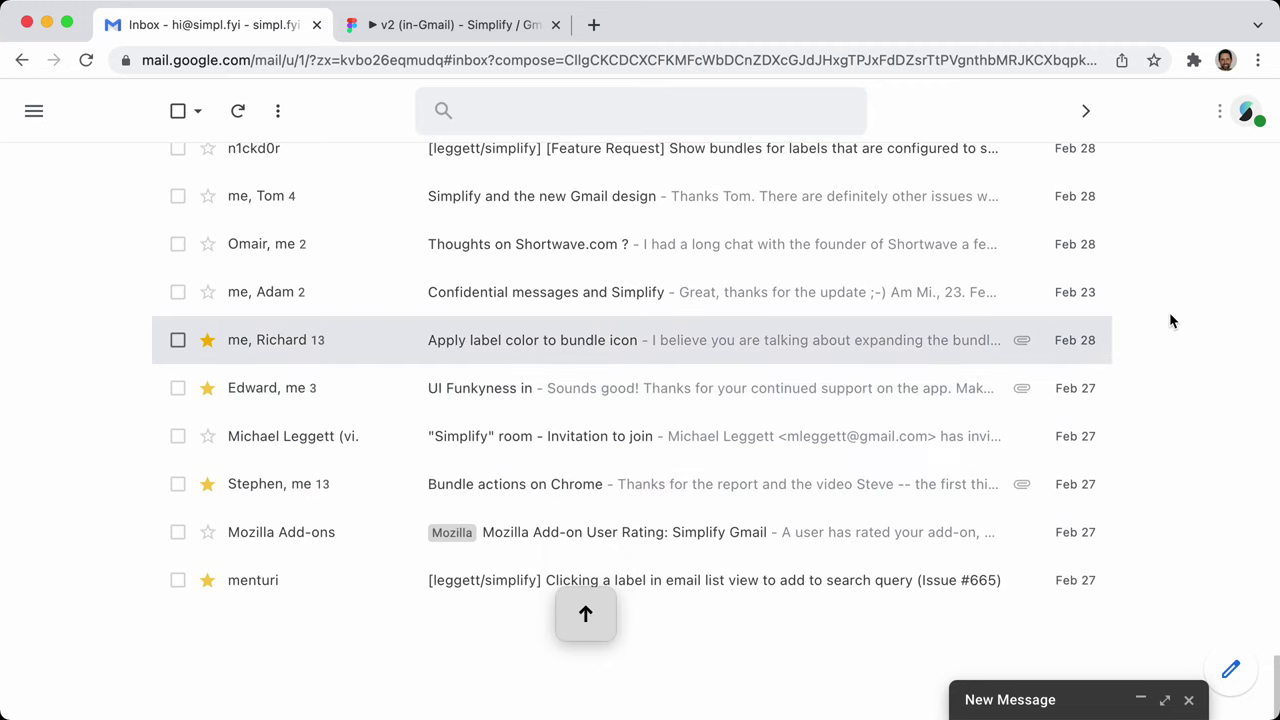
{"action": "key", "text": "alt+d"}
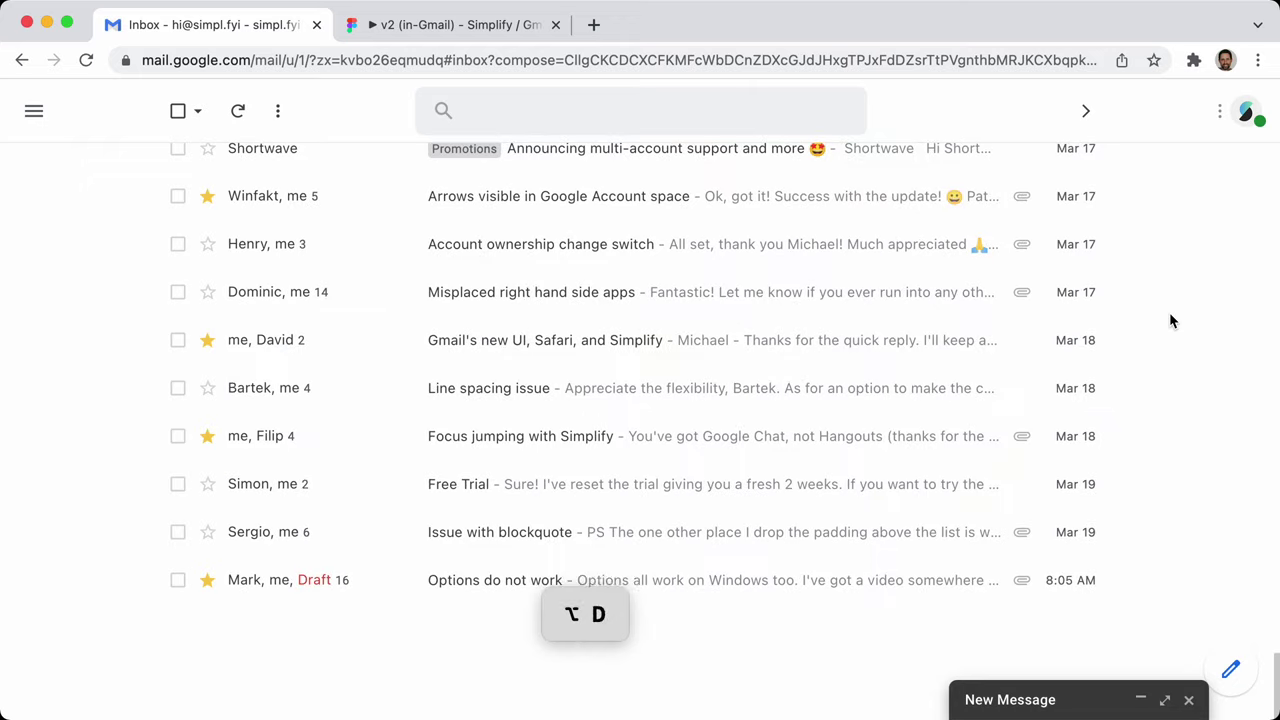
Step the focus up and down near the start of the reversed inbox, ending on the "Bundle actions on Chrome" conversation
{"action": "scroll", "coordinate": [1186, 314], "scroll_direction": "up", "scroll_amount": 15}
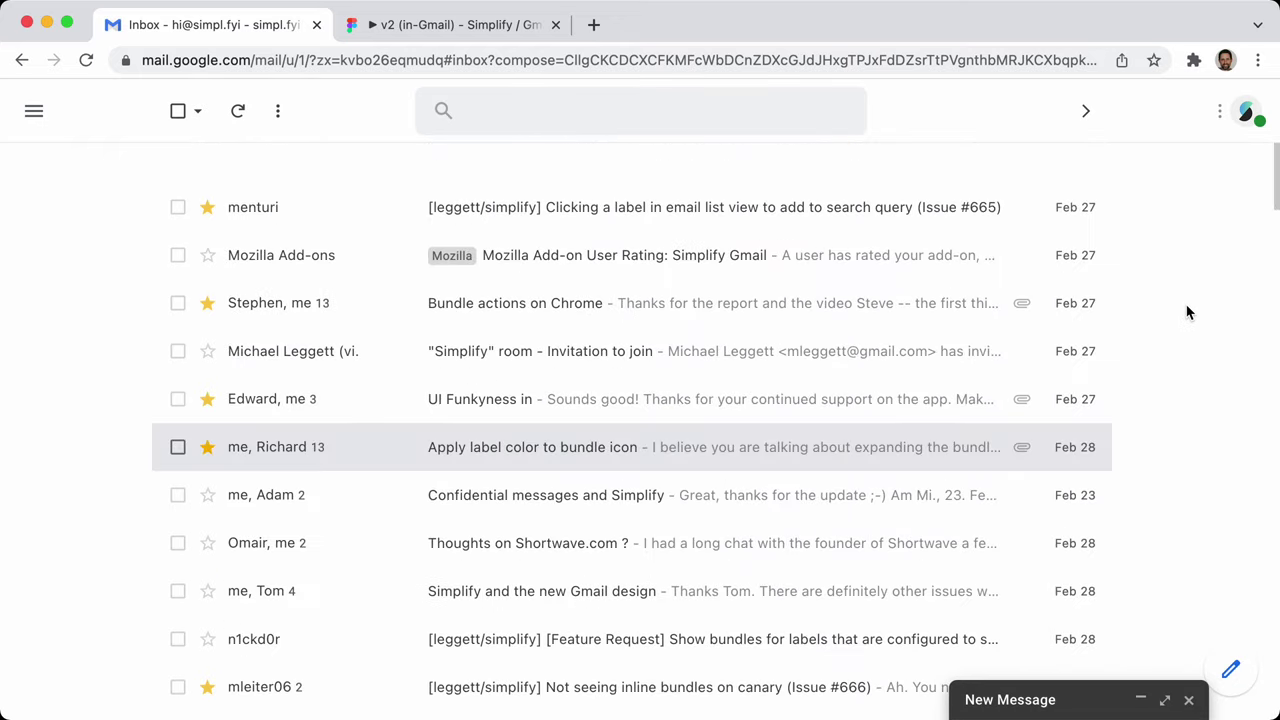
{"action": "key", "text": "Up"}
{"action": "key", "text": "Down"}
{"action": "key", "text": "Down"}
{"action": "key", "text": "Up"}
{"action": "key", "text": "Down"}
{"action": "key", "text": "Down"}
{"action": "key", "text": "Down"}
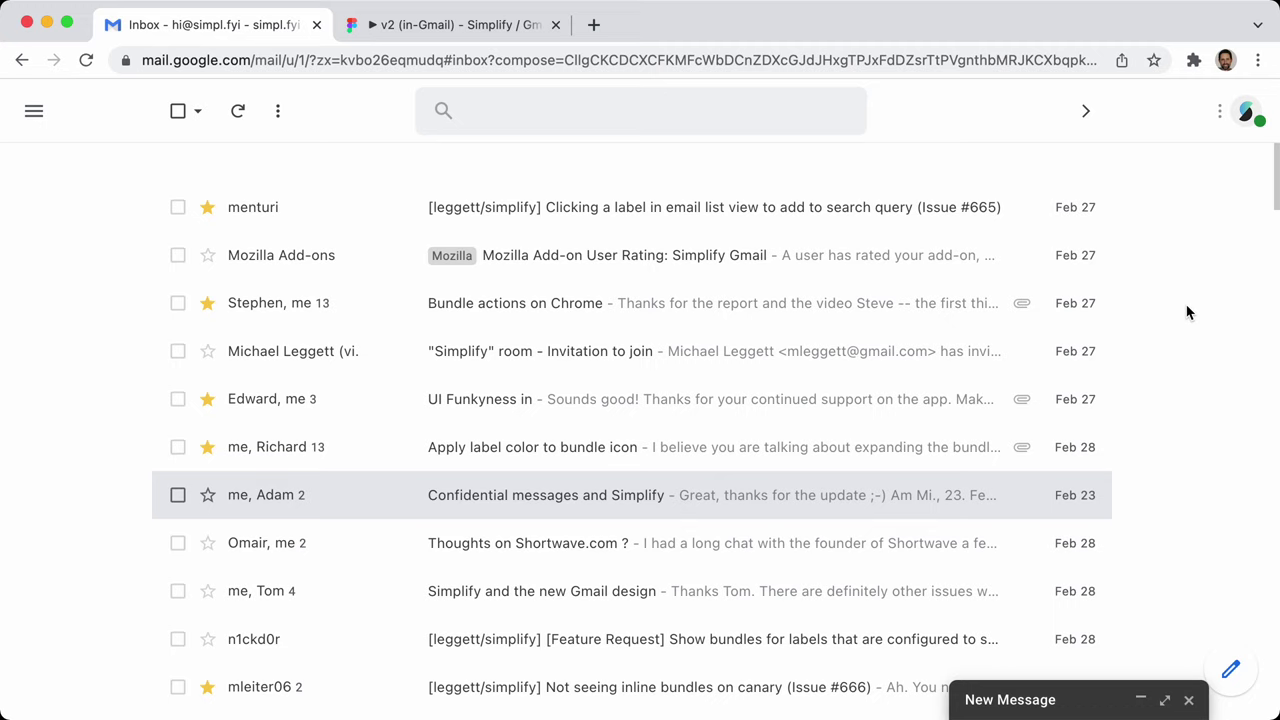
{"action": "key", "text": "Down"}
{"action": "key", "text": "Up"}
{"action": "key", "text": "Up"}
{"action": "key", "text": "Up"}
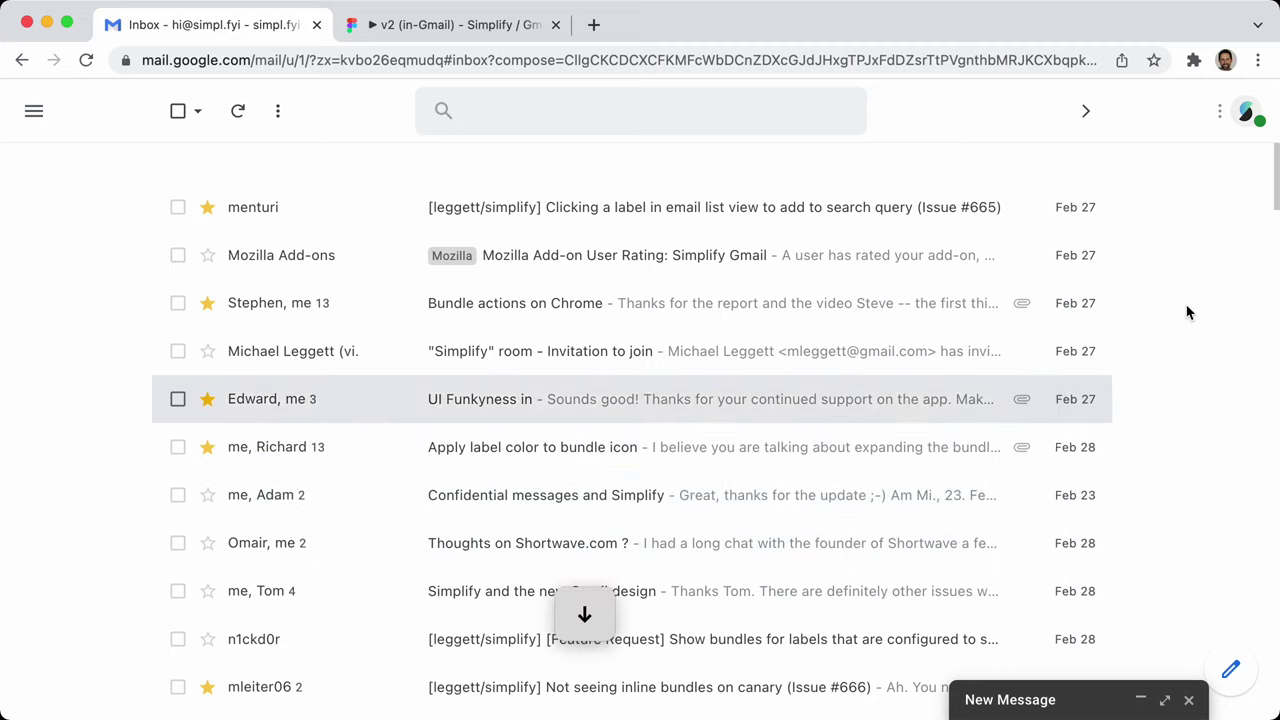
{"action": "key", "text": "Up"}
{"action": "key", "text": "Up"}
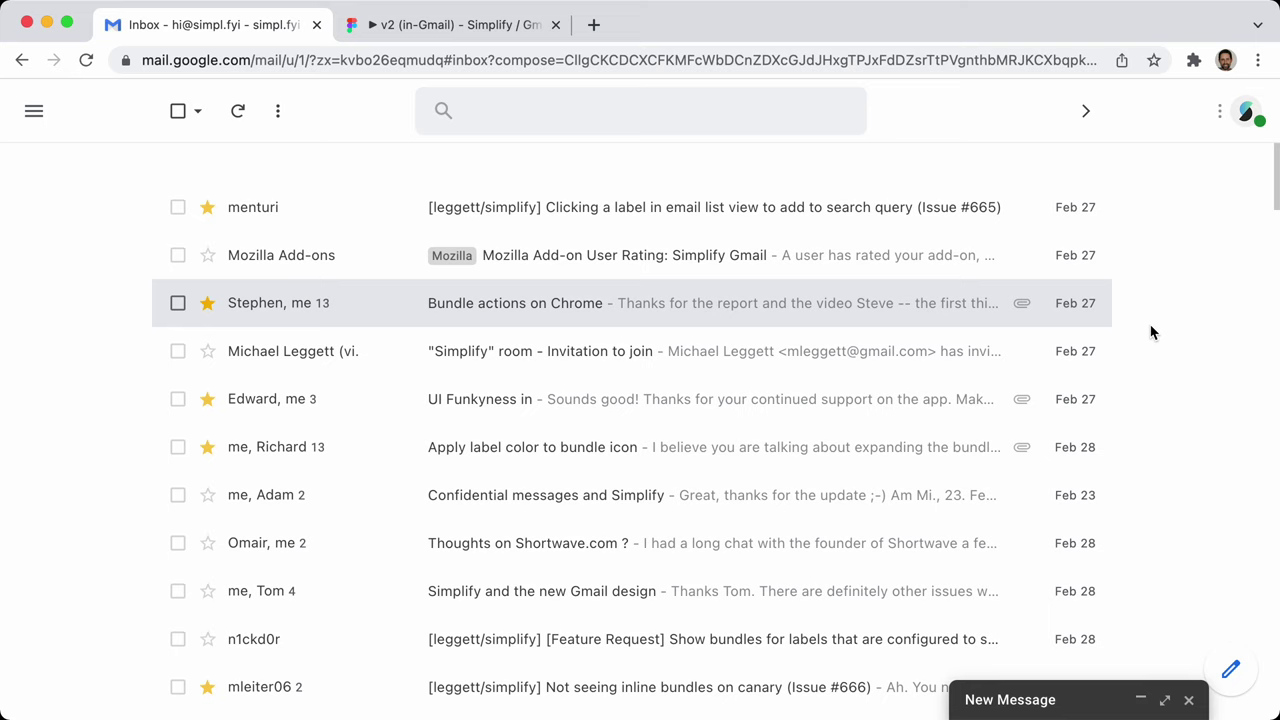
Open the Simplify preferences and go to the Compose section
{"action": "key", "text": "super+comma"}
{"action": "scroll", "coordinate": [1069, 533], "scroll_direction": "down", "scroll_amount": 5}
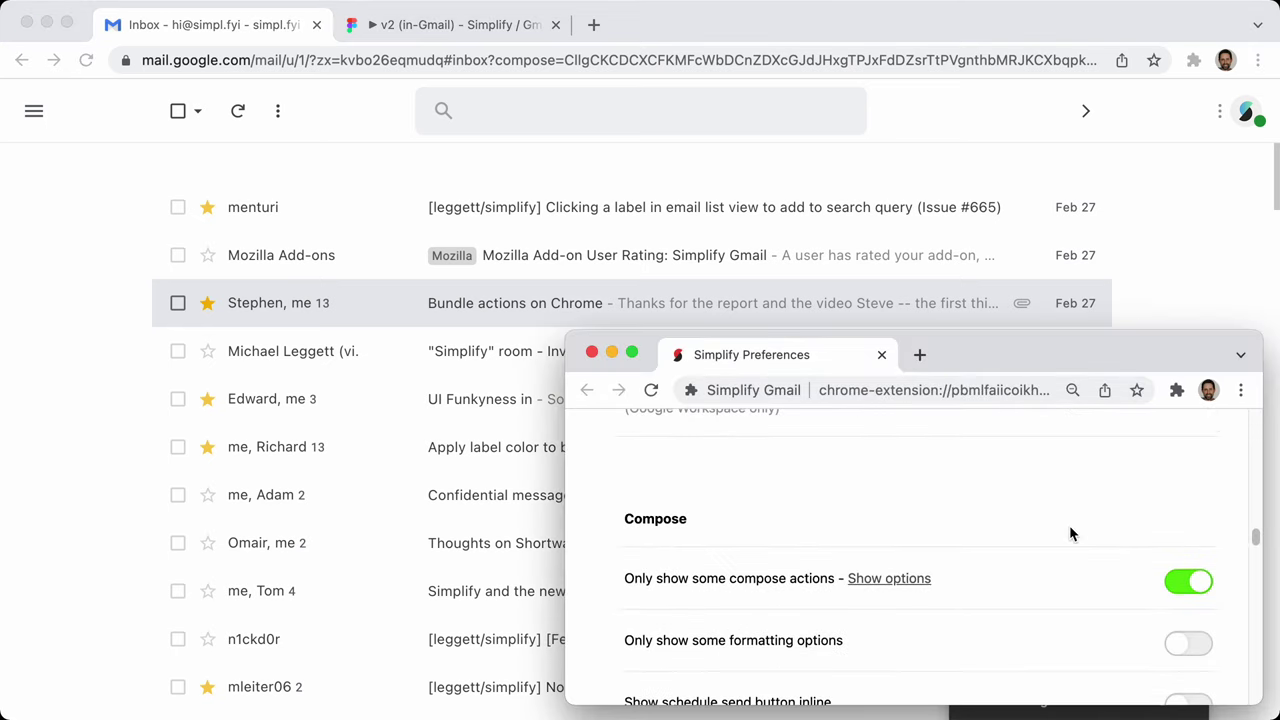
Go to the Conversation list options, try the Large (1100px) list width, and set it back to Medium (960px)
{"action": "scroll", "coordinate": [1069, 533], "scroll_direction": "down", "scroll_amount": 10}
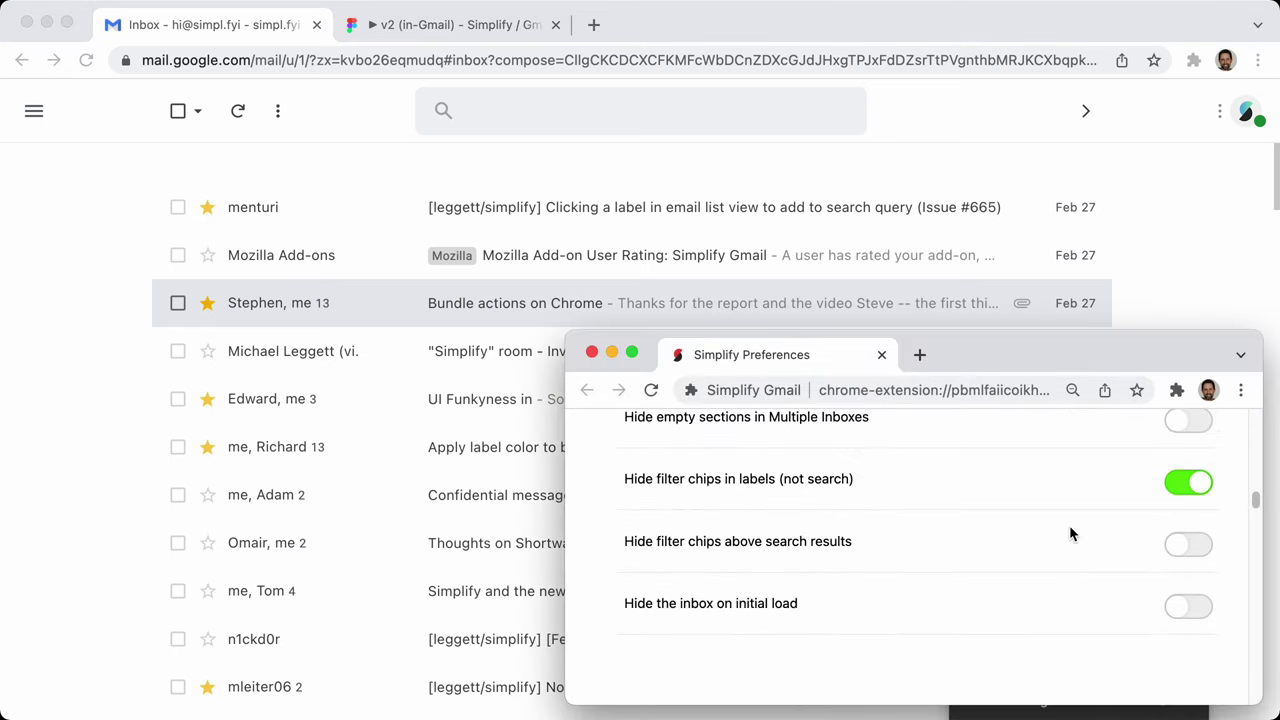
{"action": "scroll", "coordinate": [1069, 533], "scroll_direction": "up", "scroll_amount": 3}
{"action": "scroll", "coordinate": [1069, 534], "scroll_direction": "up", "scroll_amount": 5}
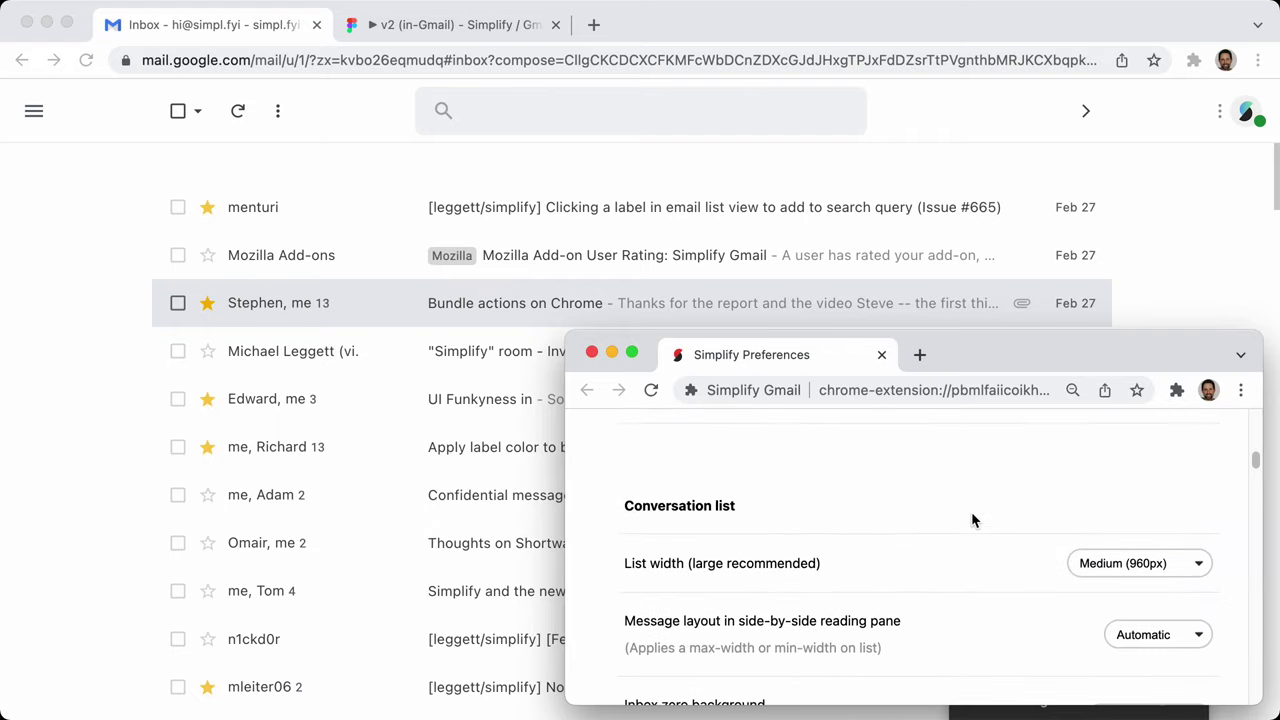
{"action": "left_click", "coordinate": [1146, 565]}
{"action": "left_click", "coordinate": [1143, 582]}
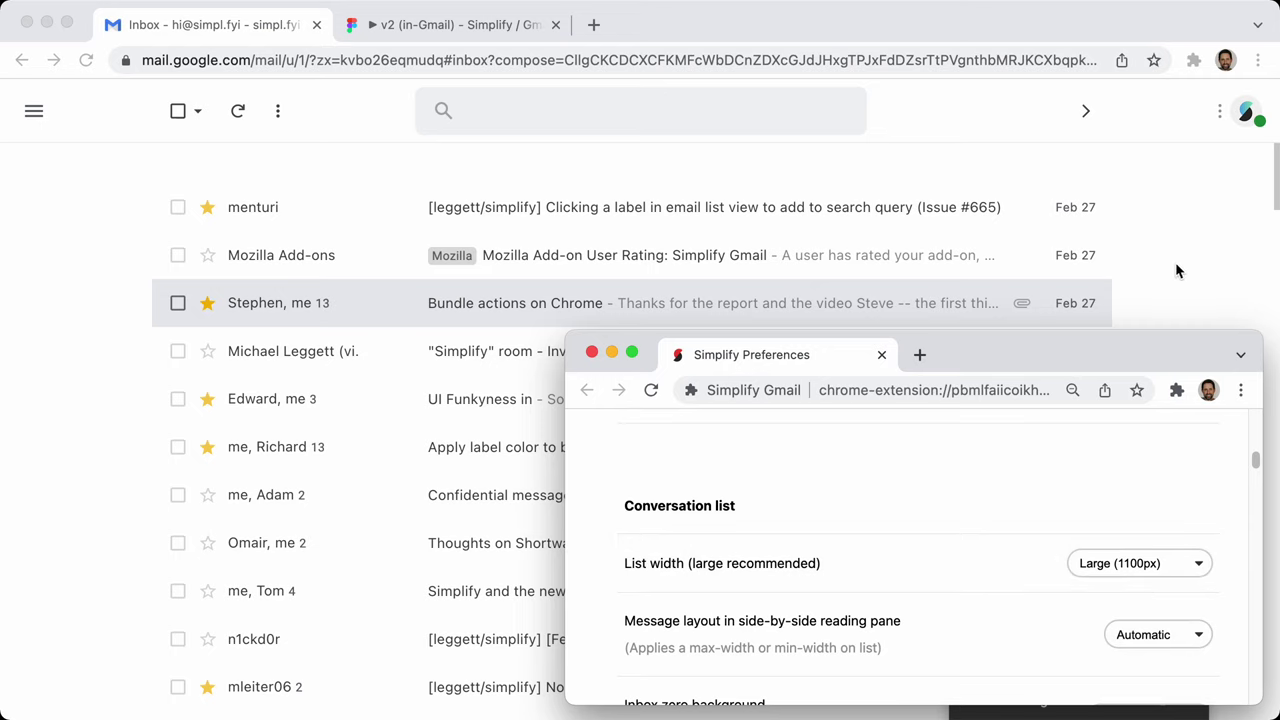
{"action": "left_click", "coordinate": [1131, 563]}
{"action": "left_click", "coordinate": [1129, 538]}
Set the conversation list width to X-Large (1250px), followed by XX-Large (1400px)
{"action": "left_click", "coordinate": [1127, 562]}
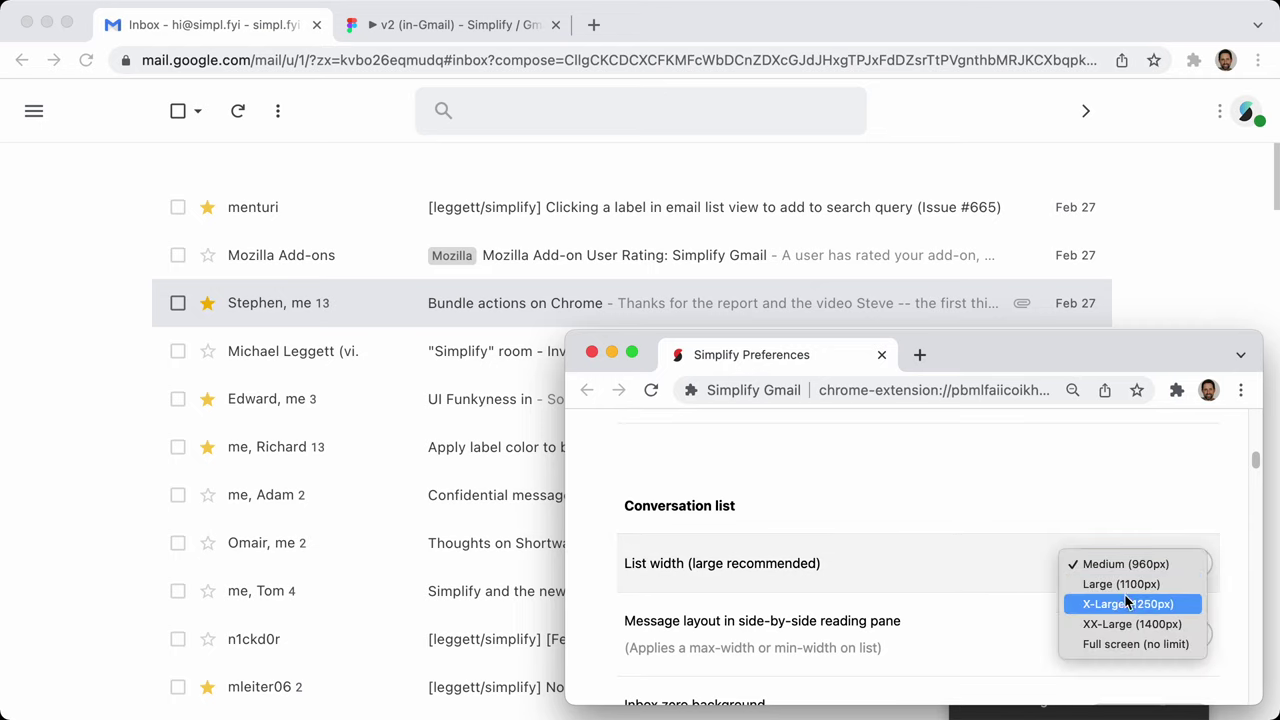
{"action": "left_click", "coordinate": [1127, 605]}
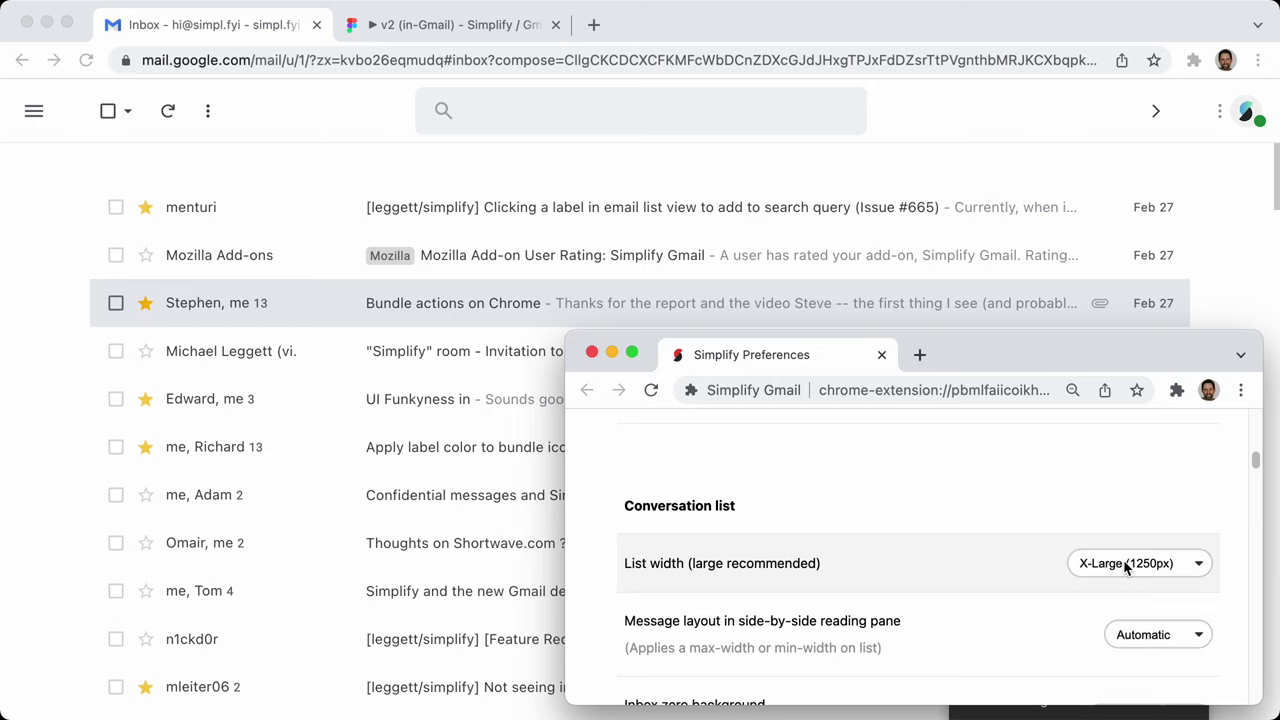
{"action": "left_click", "coordinate": [1126, 567]}
{"action": "left_click", "coordinate": [1123, 586]}
Set the list width to Large (1100px), reduce it to Medium (960px), and view the inbox before returning to the preferences
{"action": "left_click", "coordinate": [1121, 563]}
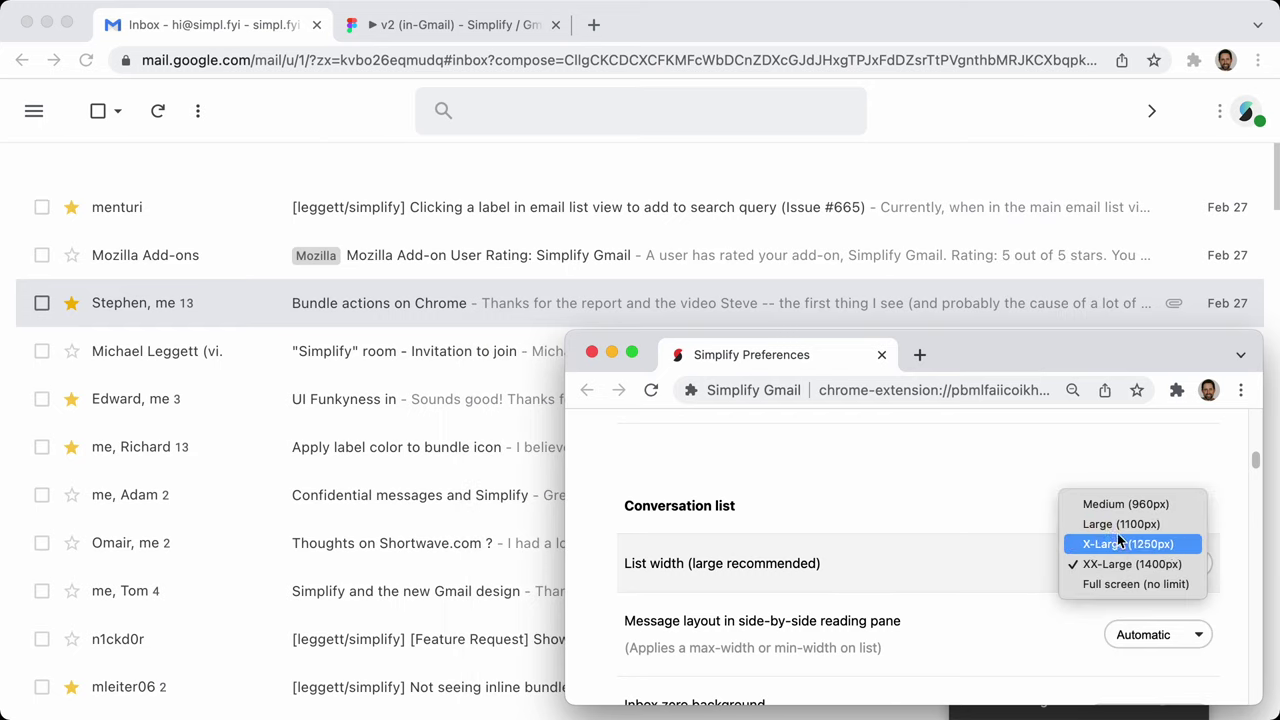
{"action": "left_click", "coordinate": [1119, 524]}
{"action": "left_click", "coordinate": [1118, 563]}
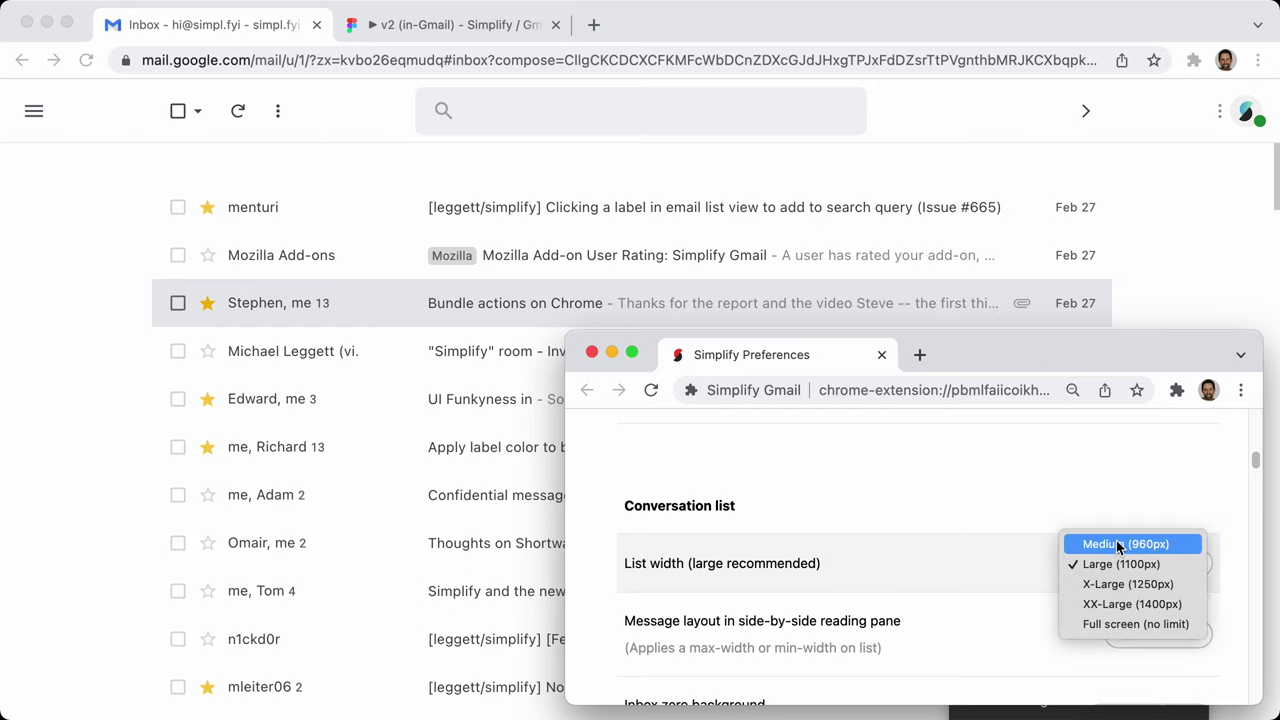
{"action": "left_click", "coordinate": [1118, 545]}
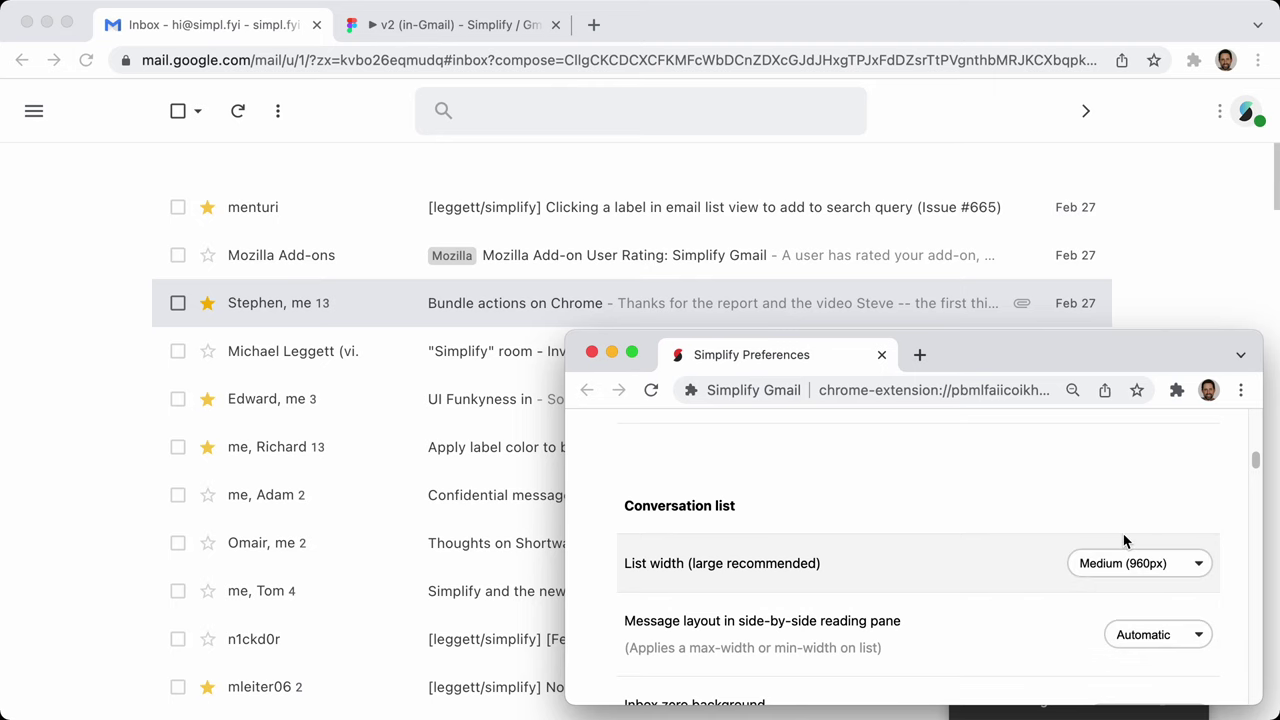
{"action": "left_click", "coordinate": [1192, 271]}
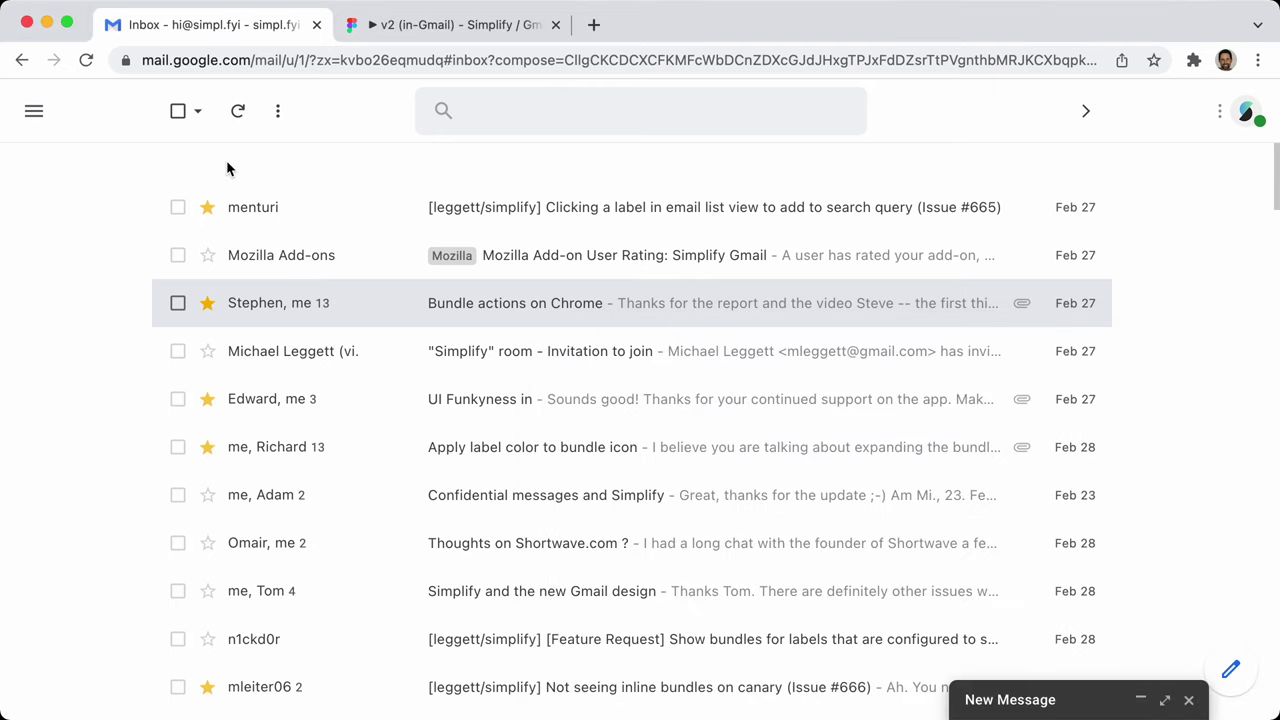
{"action": "left_click", "coordinate": [230, 122]}
{"action": "key", "text": "super+grave"}
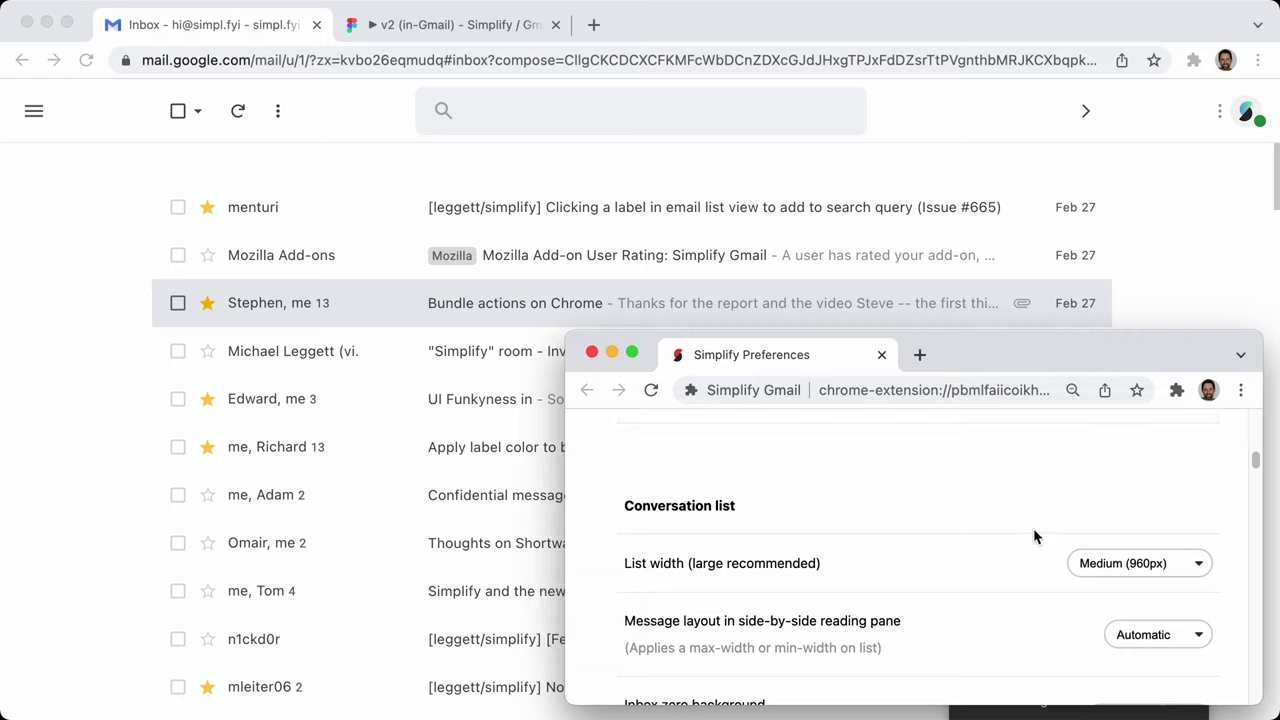
Switch the list width between Large (1100px) and Medium (960px), ending on Large
{"action": "left_click", "coordinate": [1108, 565]}
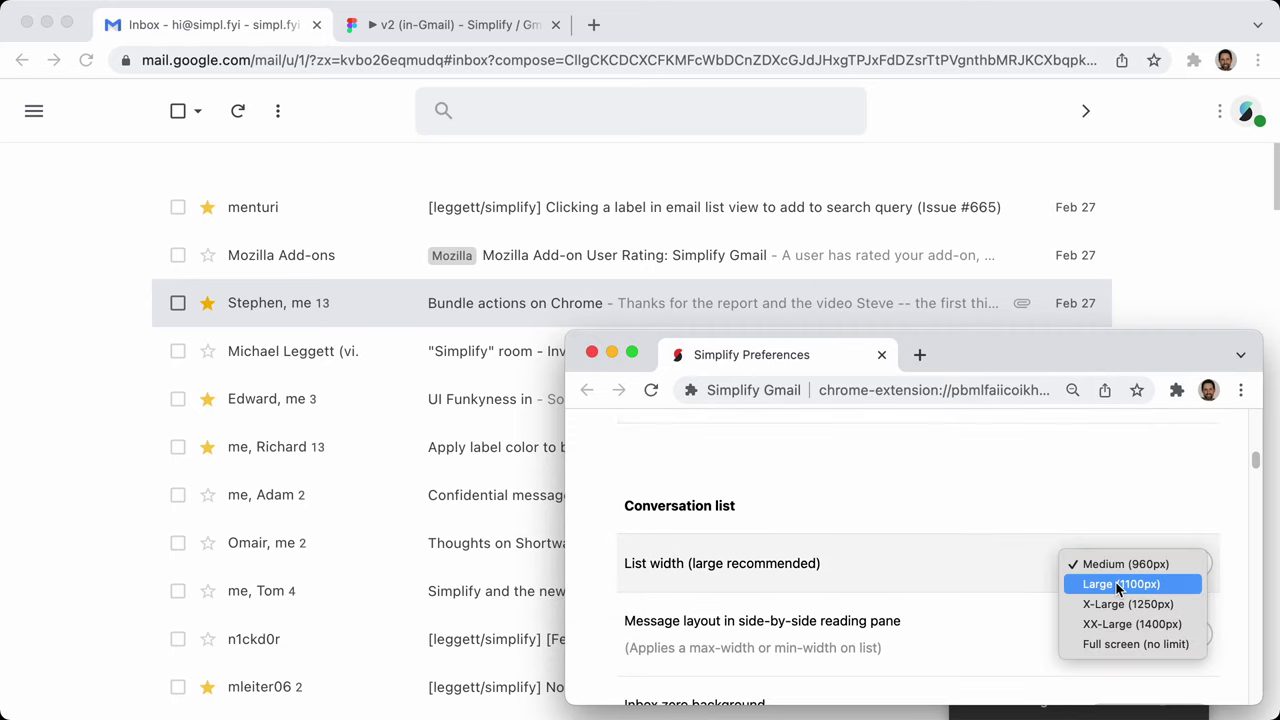
{"action": "left_click", "coordinate": [1118, 586]}
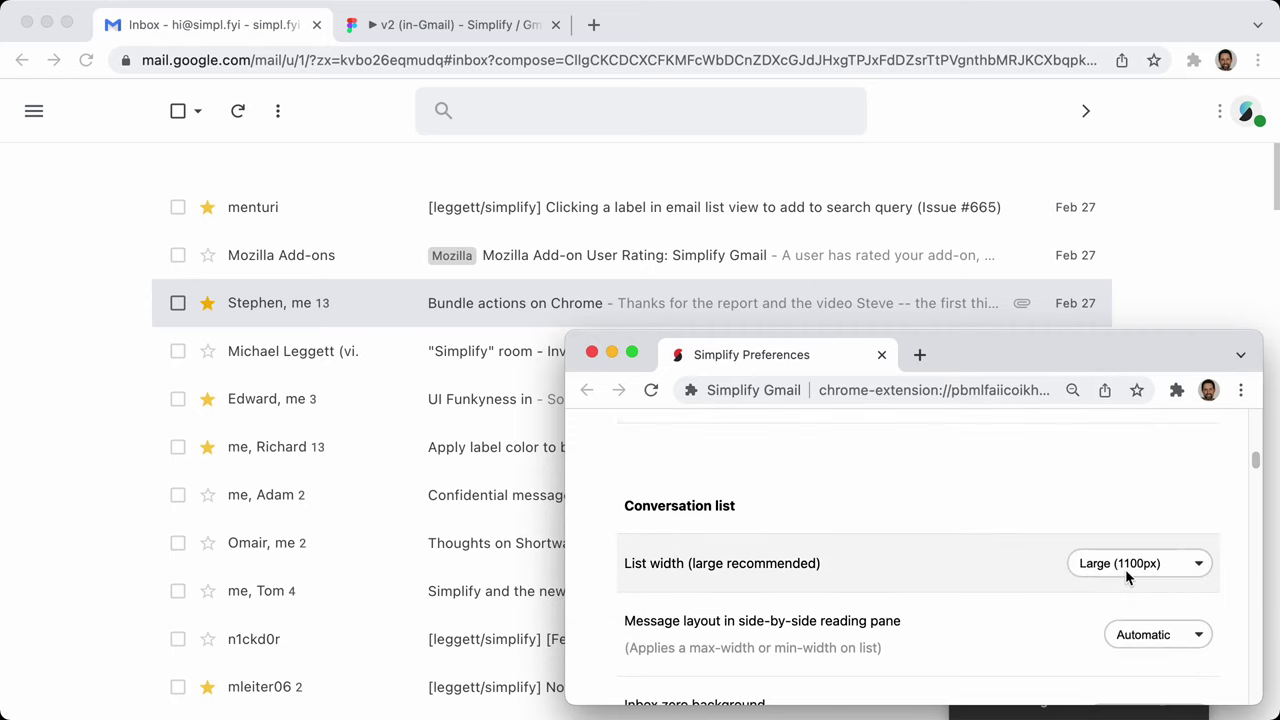
{"action": "left_click", "coordinate": [1125, 569]}
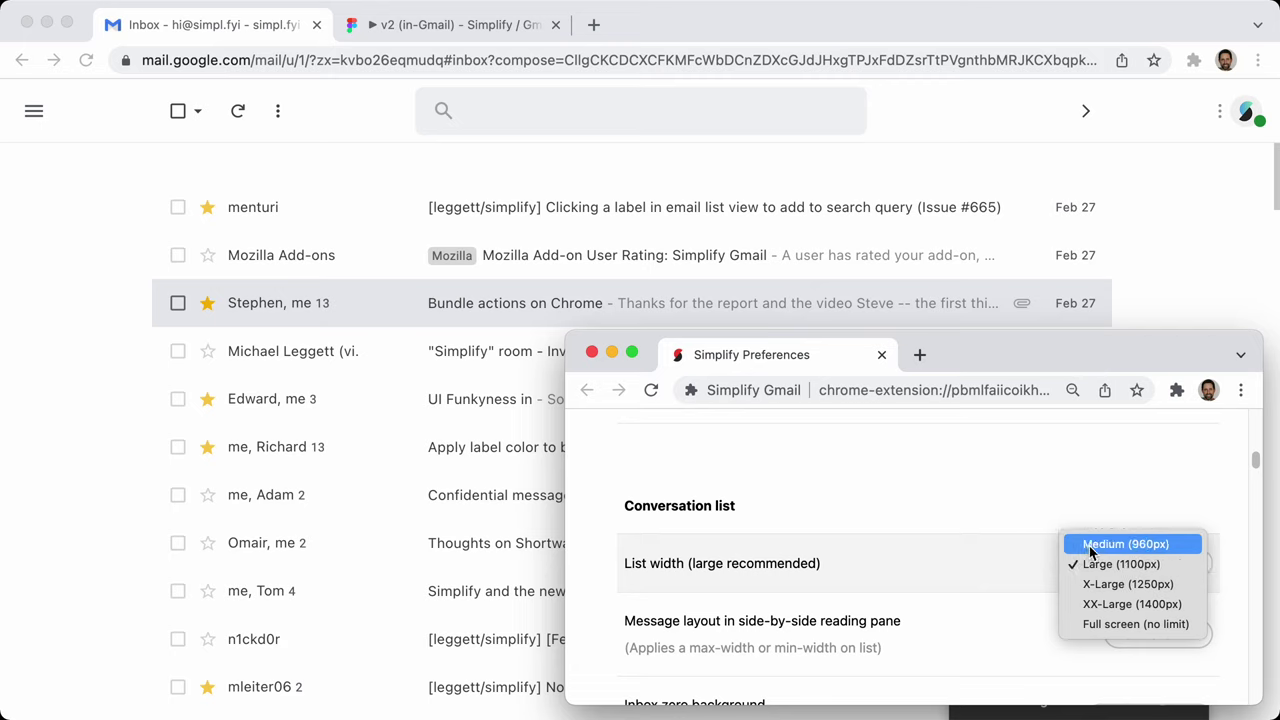
{"action": "left_click", "coordinate": [1091, 548]}
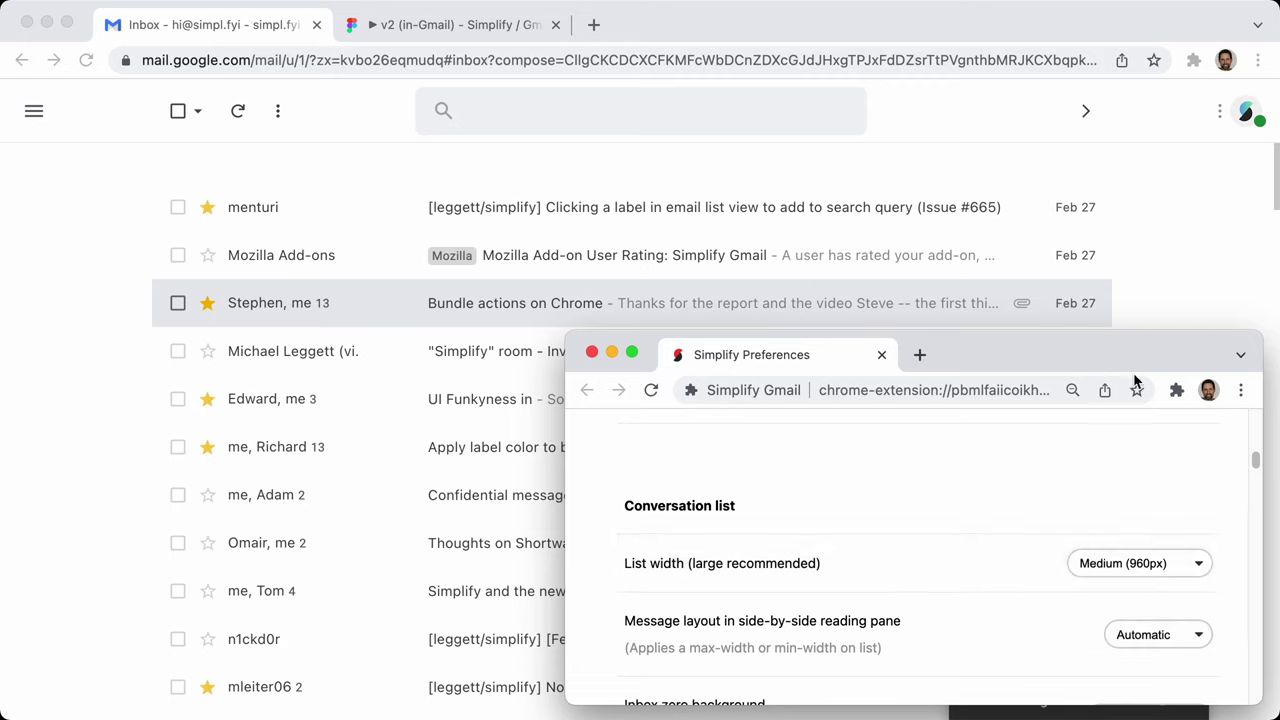
{"action": "left_click", "coordinate": [1122, 566]}
{"action": "left_click", "coordinate": [1120, 586]}
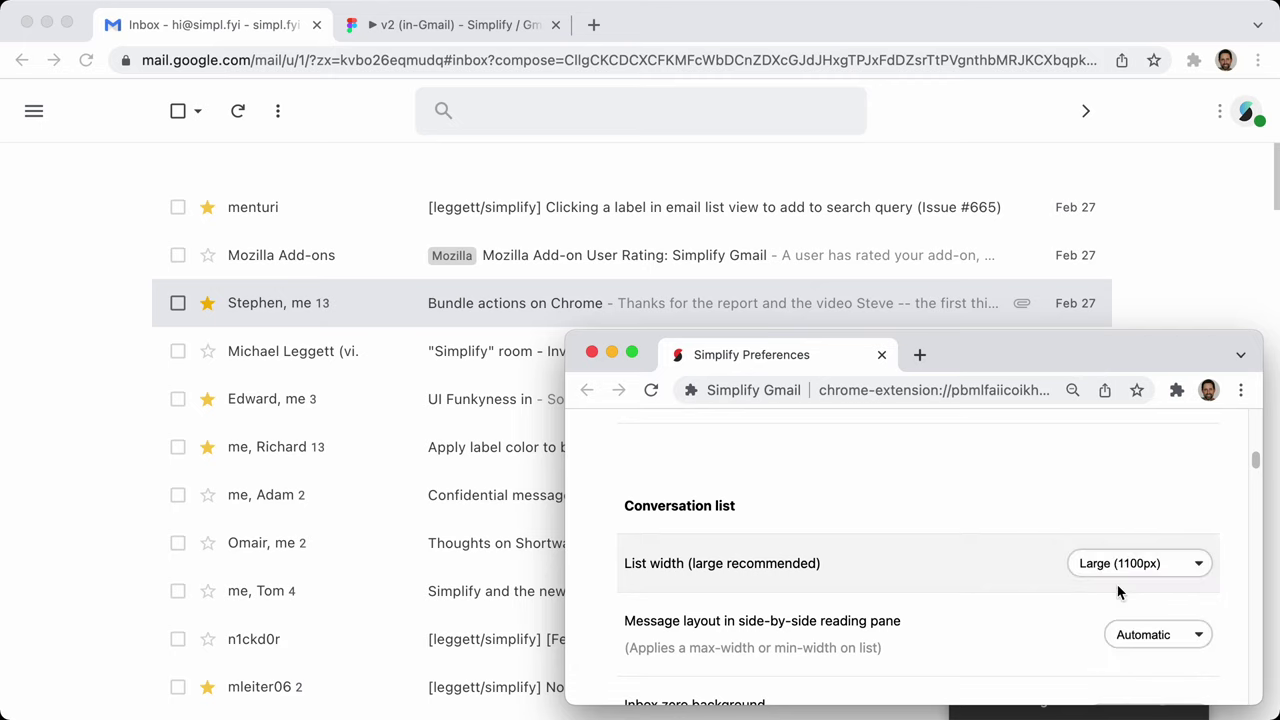
Try the X-Large, XX-Large and Full screen (no limit) list widths, and set the list width to Large (1100px)
{"action": "left_click", "coordinate": [1122, 570]}
{"action": "left_click", "coordinate": [1118, 590]}
{"action": "left_click", "coordinate": [1123, 566]}
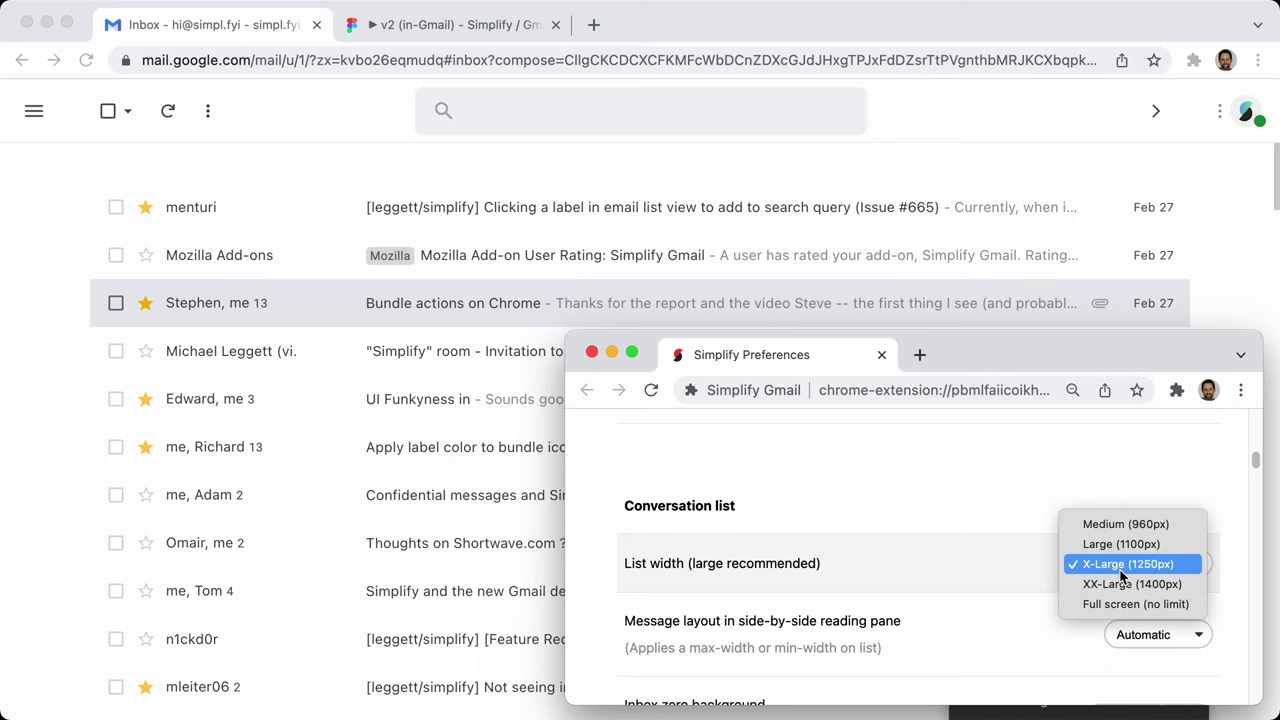
{"action": "left_click", "coordinate": [1126, 604]}
{"action": "left_click", "coordinate": [1126, 566]}
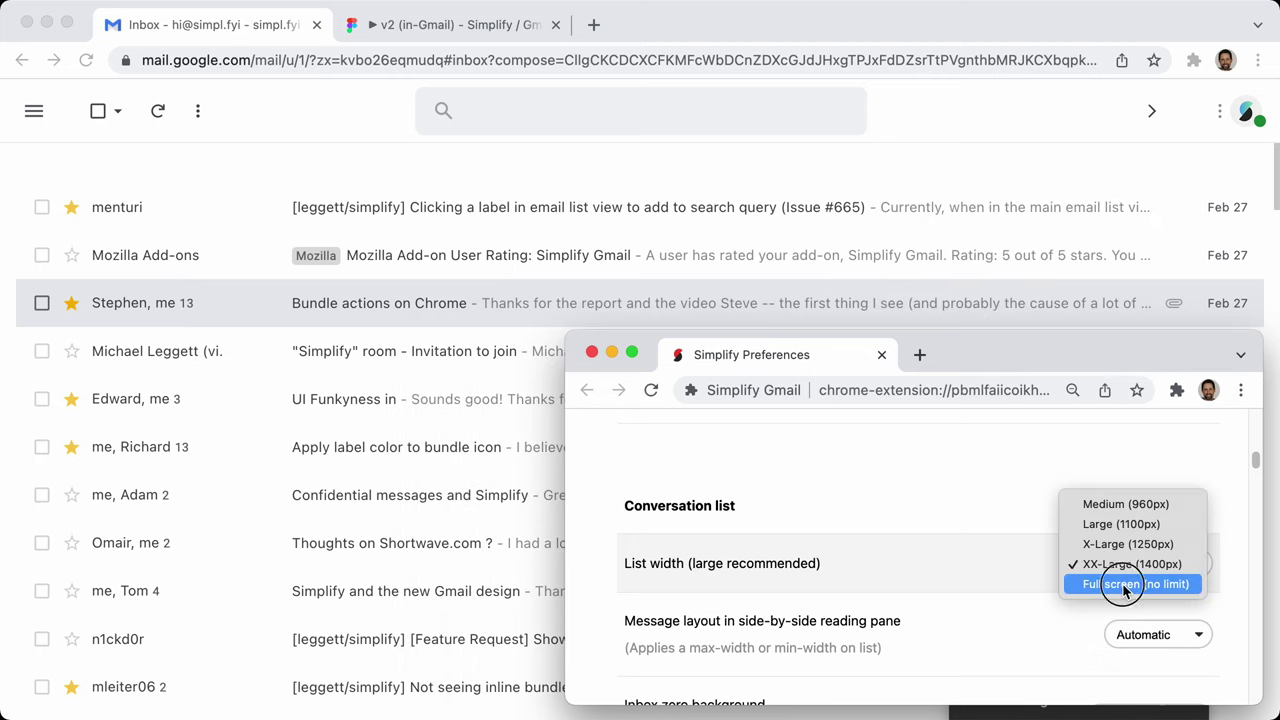
{"action": "left_click", "coordinate": [1122, 583]}
{"action": "left_click", "coordinate": [1121, 570]}
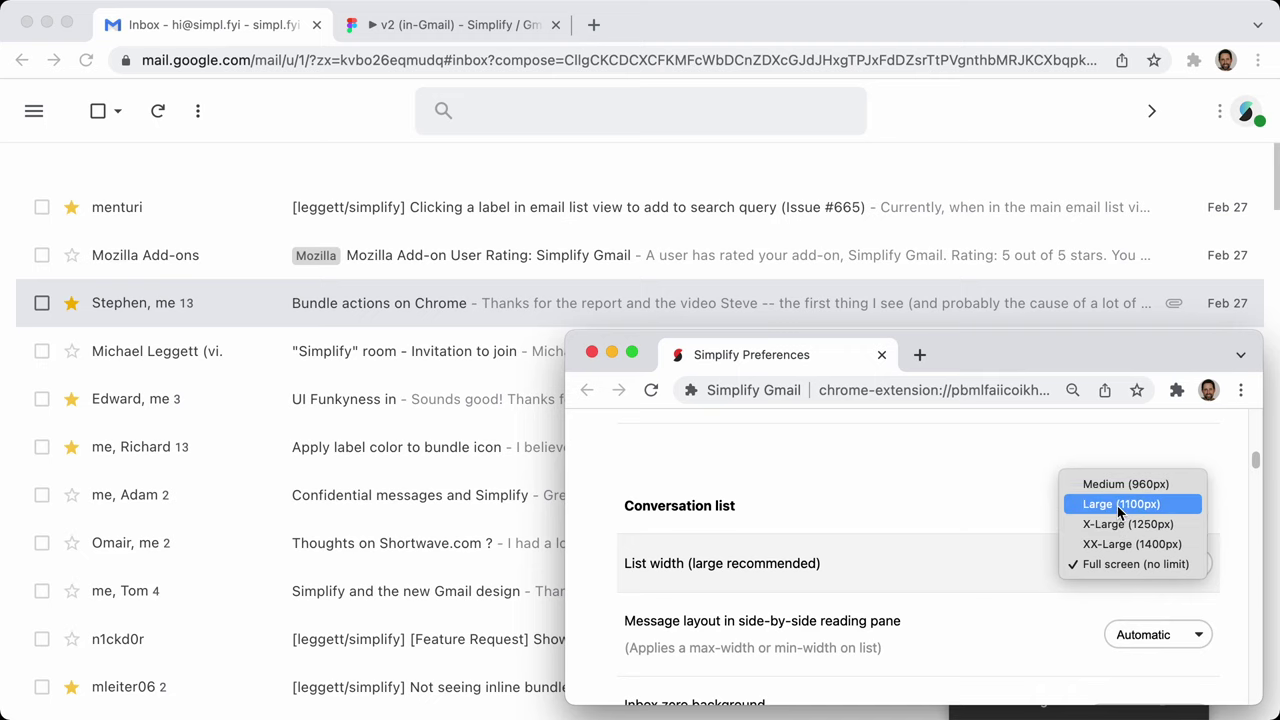
{"action": "left_click", "coordinate": [1125, 505]}
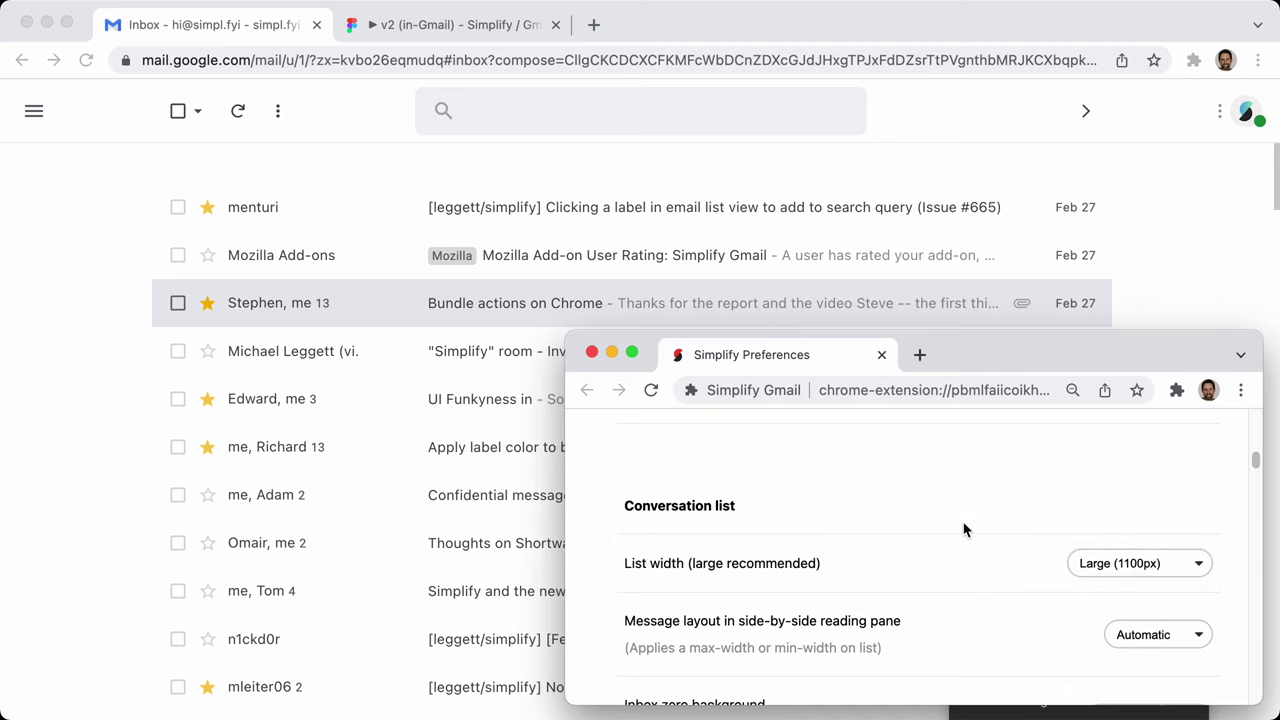
Bring the message layout preference into view and split the inbox into the side-by-side reading pane
{"action": "scroll", "coordinate": [963, 526], "scroll_direction": "down", "scroll_amount": 3}
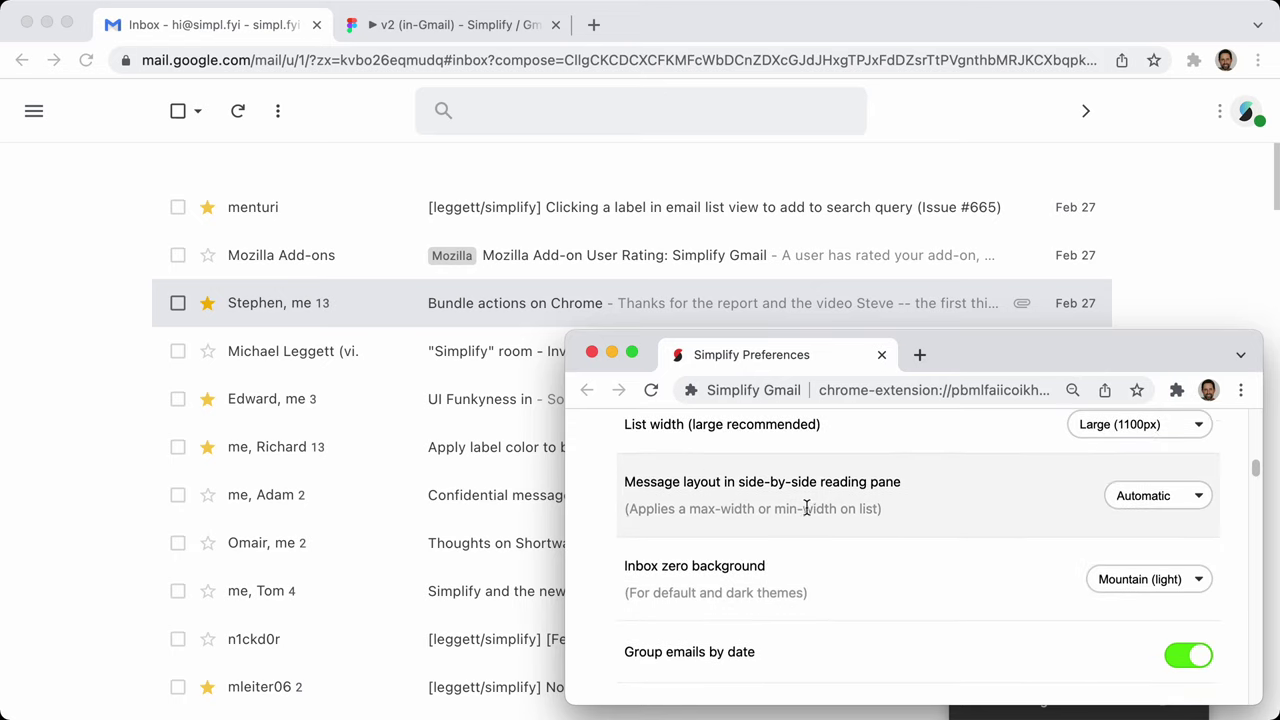
{"action": "left_click", "coordinate": [1189, 263]}
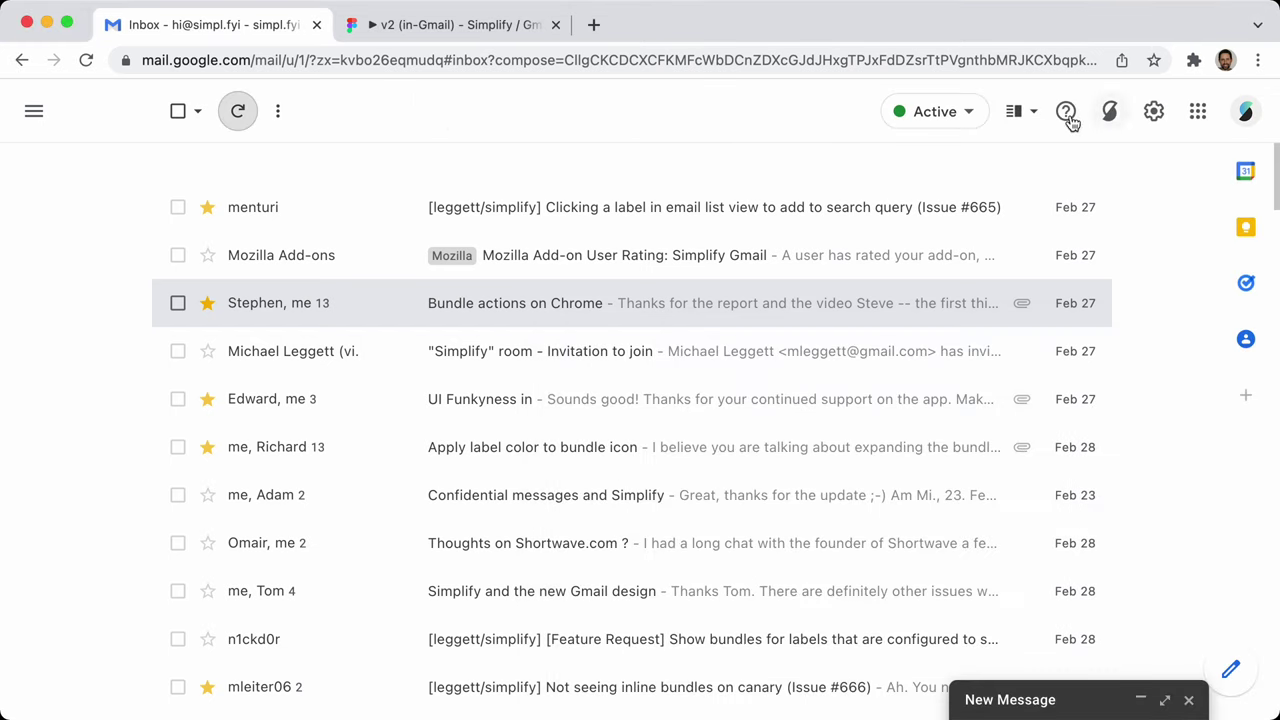
{"action": "left_click", "coordinate": [1013, 111]}
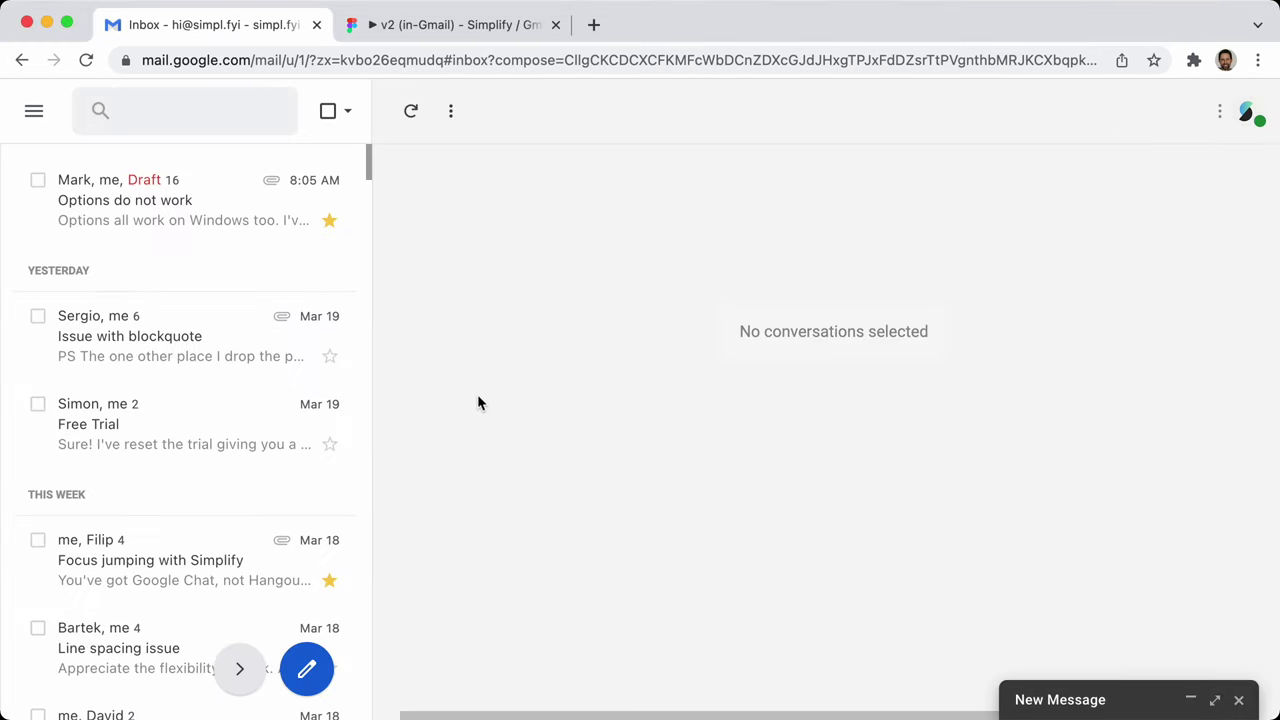
Widen the conversation list to single-line rows, narrow it to three-line rows, and widen it to about half the window
{"action": "left_click_drag", "start_coordinate": [371, 389], "coordinate": [405, 400]}
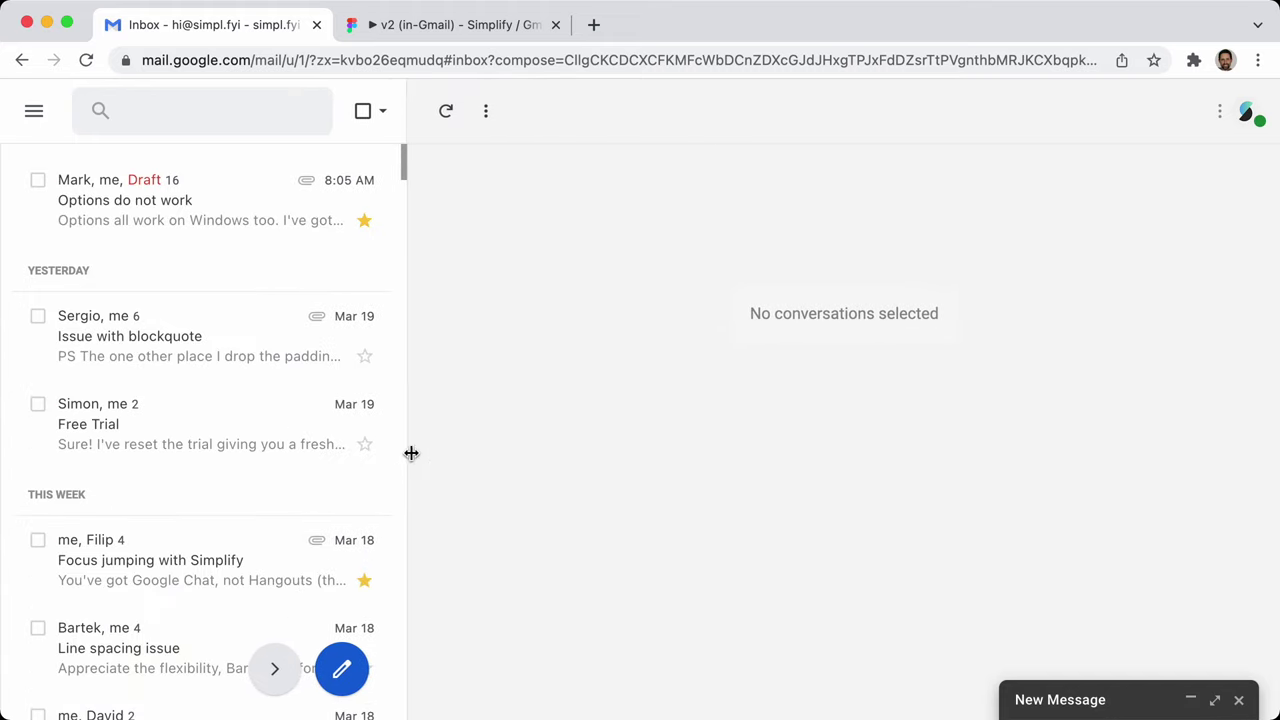
{"action": "left_click_drag", "start_coordinate": [411, 453], "coordinate": [650, 453]}
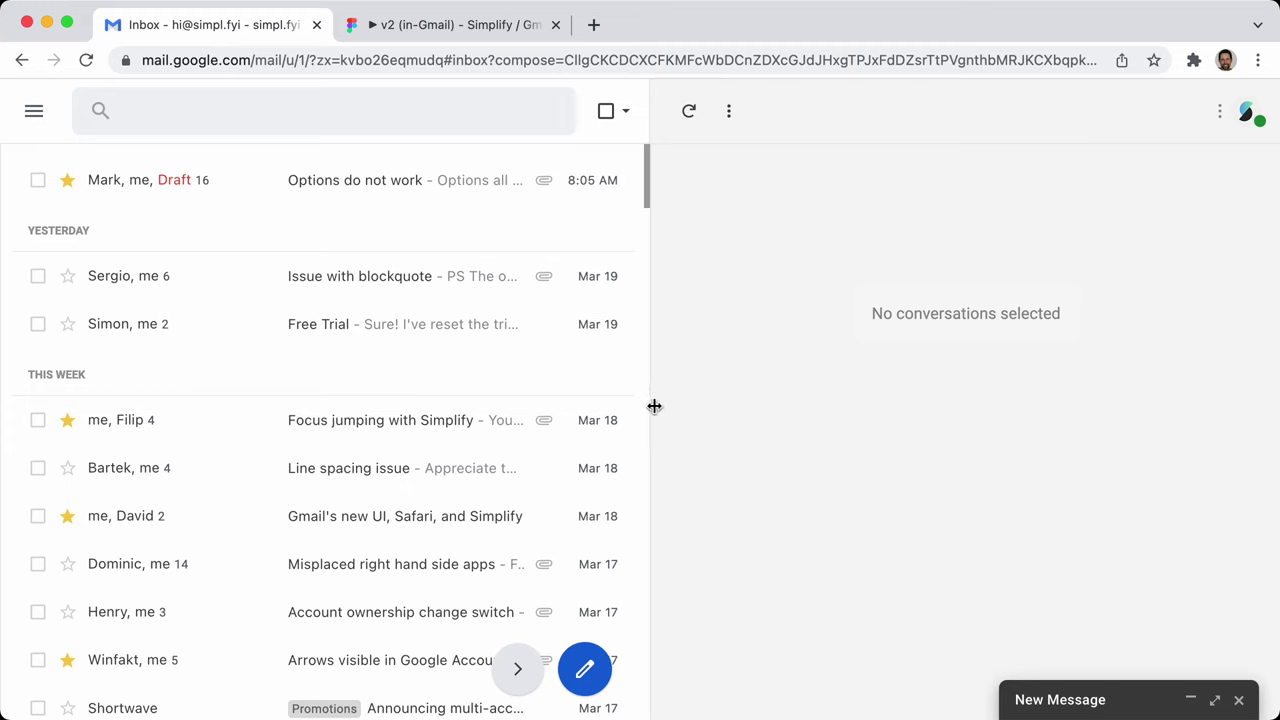
{"action": "left_click_drag", "start_coordinate": [654, 406], "coordinate": [418, 410]}
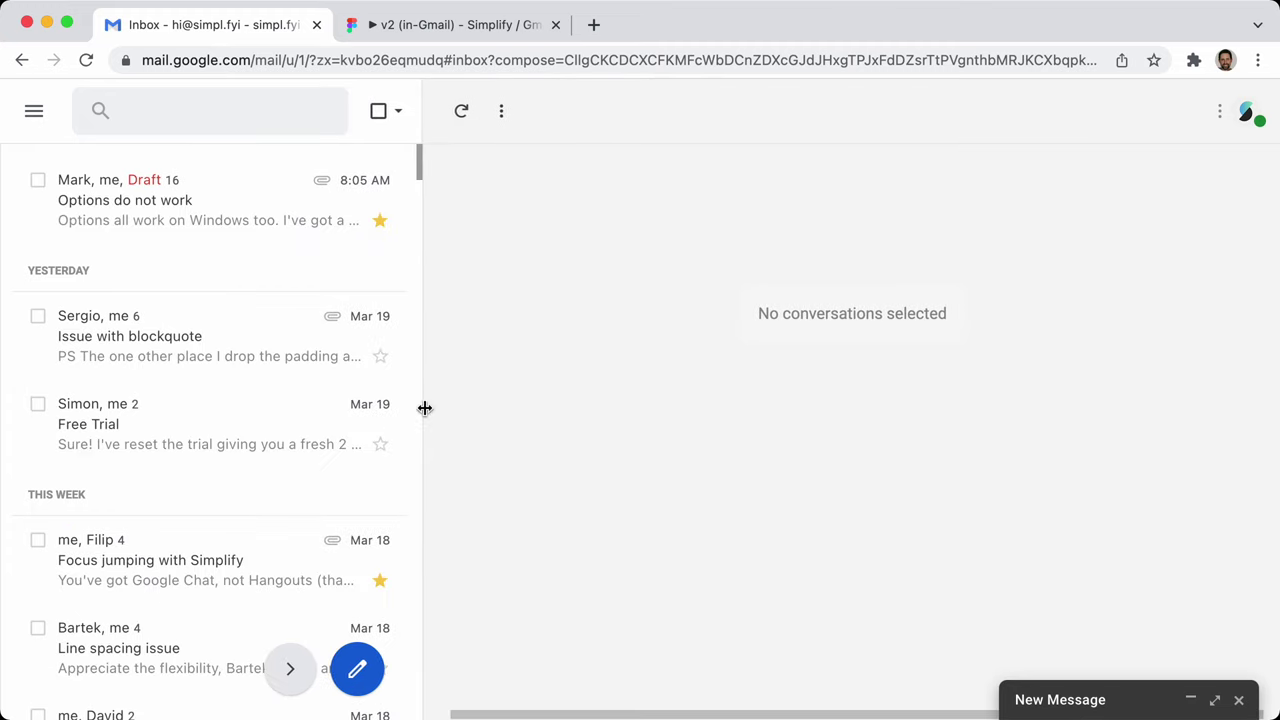
{"action": "left_click_drag", "start_coordinate": [423, 409], "coordinate": [643, 402]}
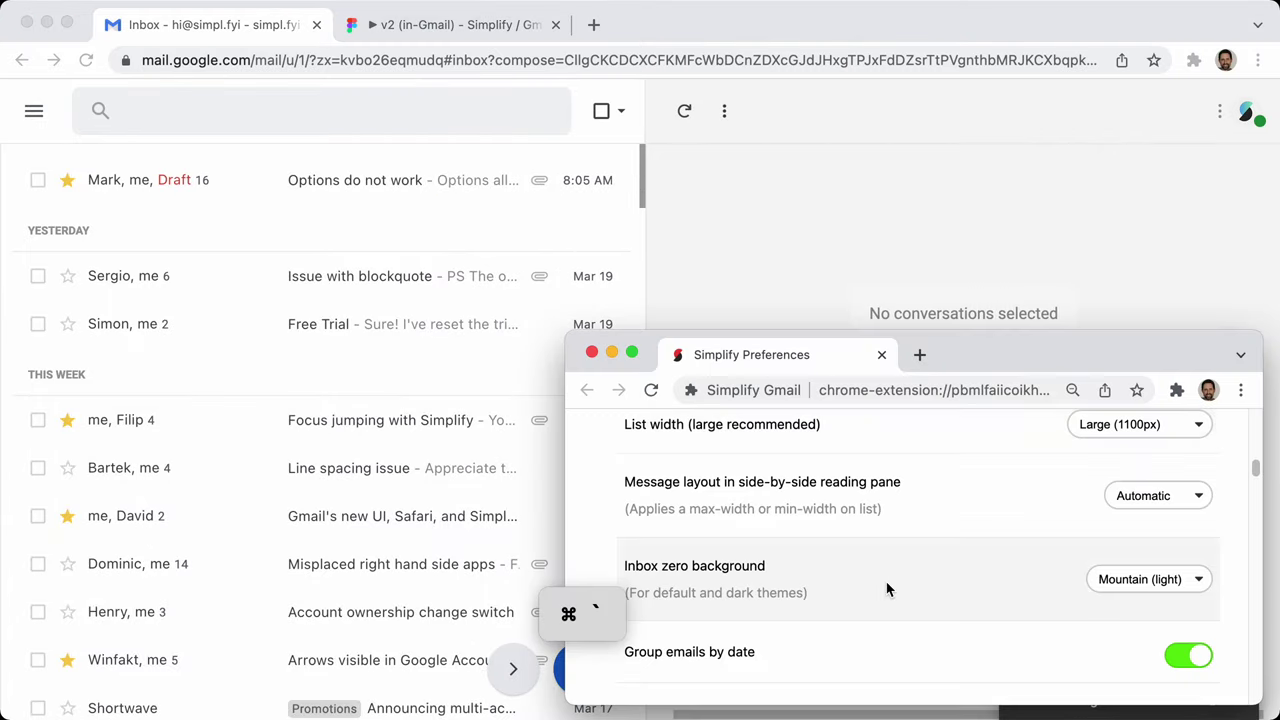
Set the side-by-side reading pane's message layout to Always 3-line and view the inbox
{"action": "key", "text": "super+grave"}
{"action": "left_click", "coordinate": [1168, 496]}
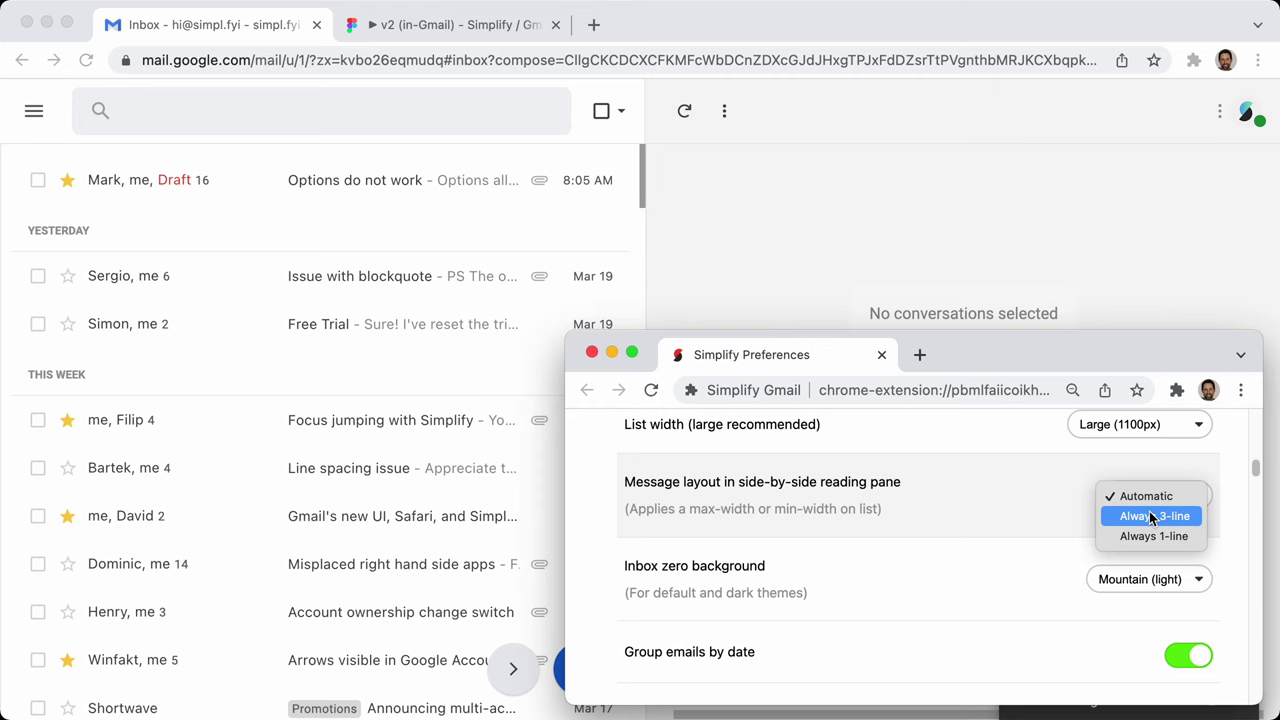
{"action": "left_click", "coordinate": [1152, 516]}
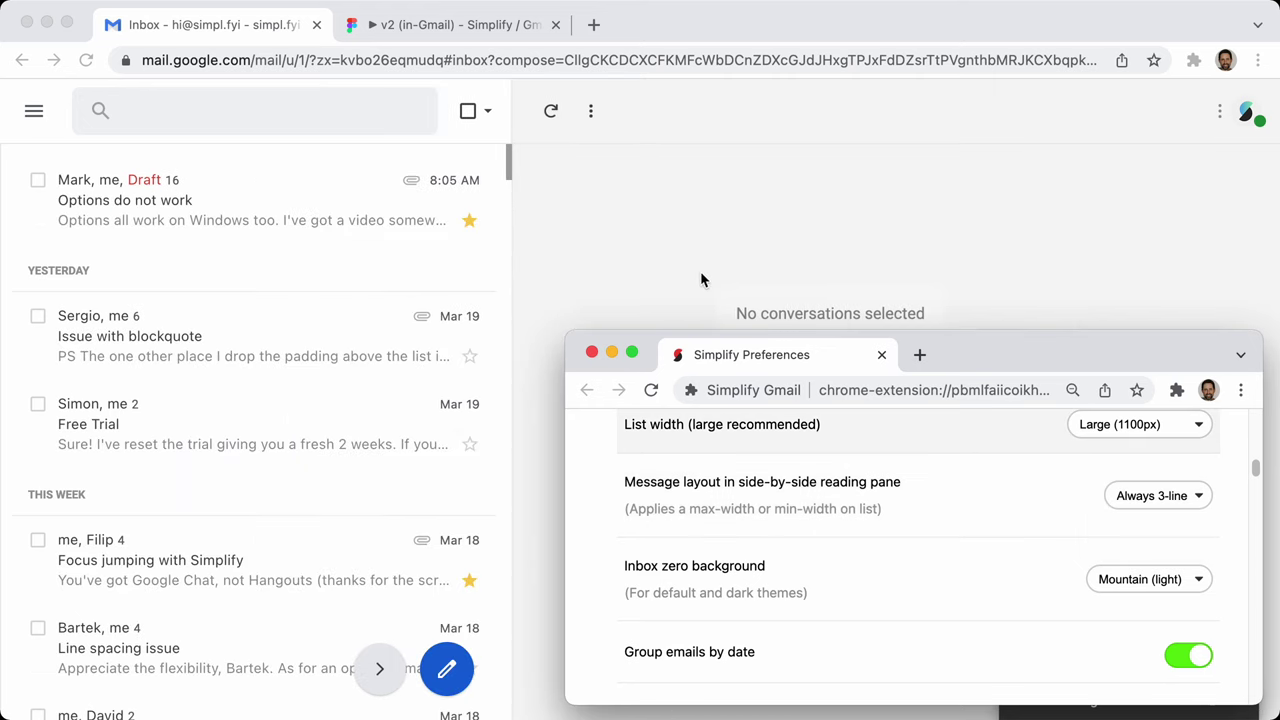
{"action": "left_click", "coordinate": [700, 273]}
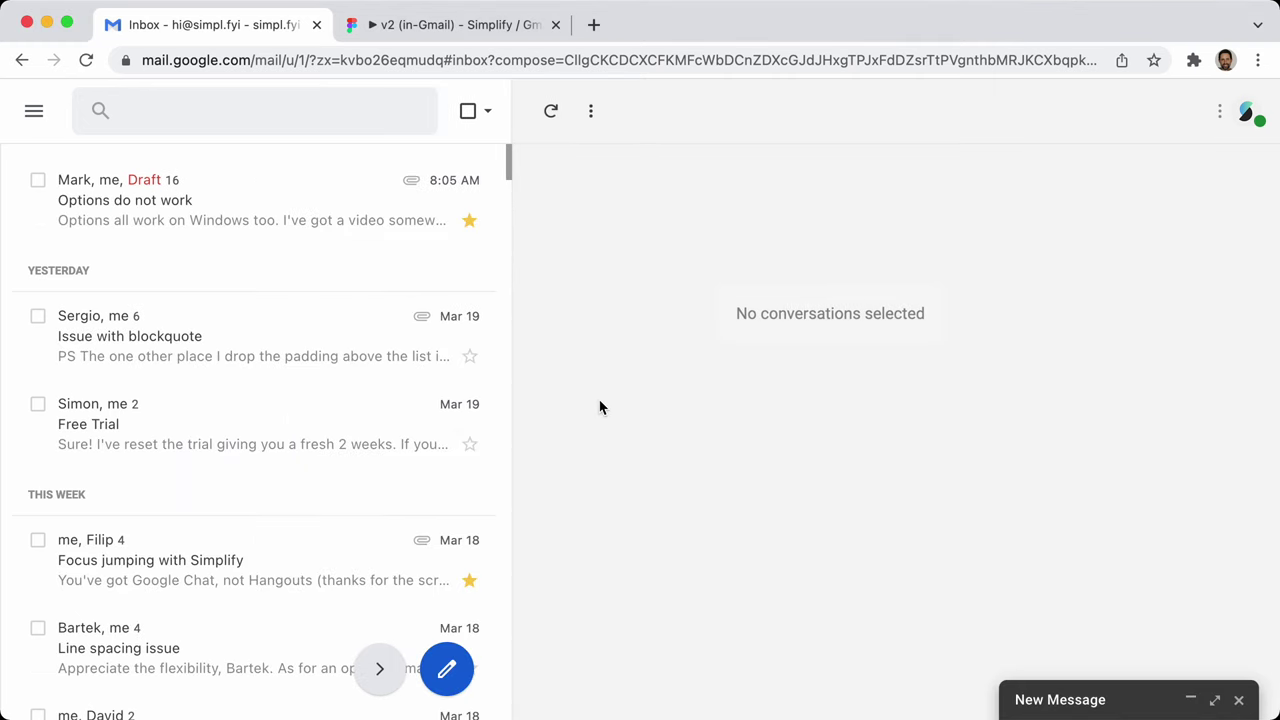
Set the side-by-side reading pane's message layout to Always 1-line and narrow the conversation list as far as possible
{"action": "key", "text": "super+grave"}
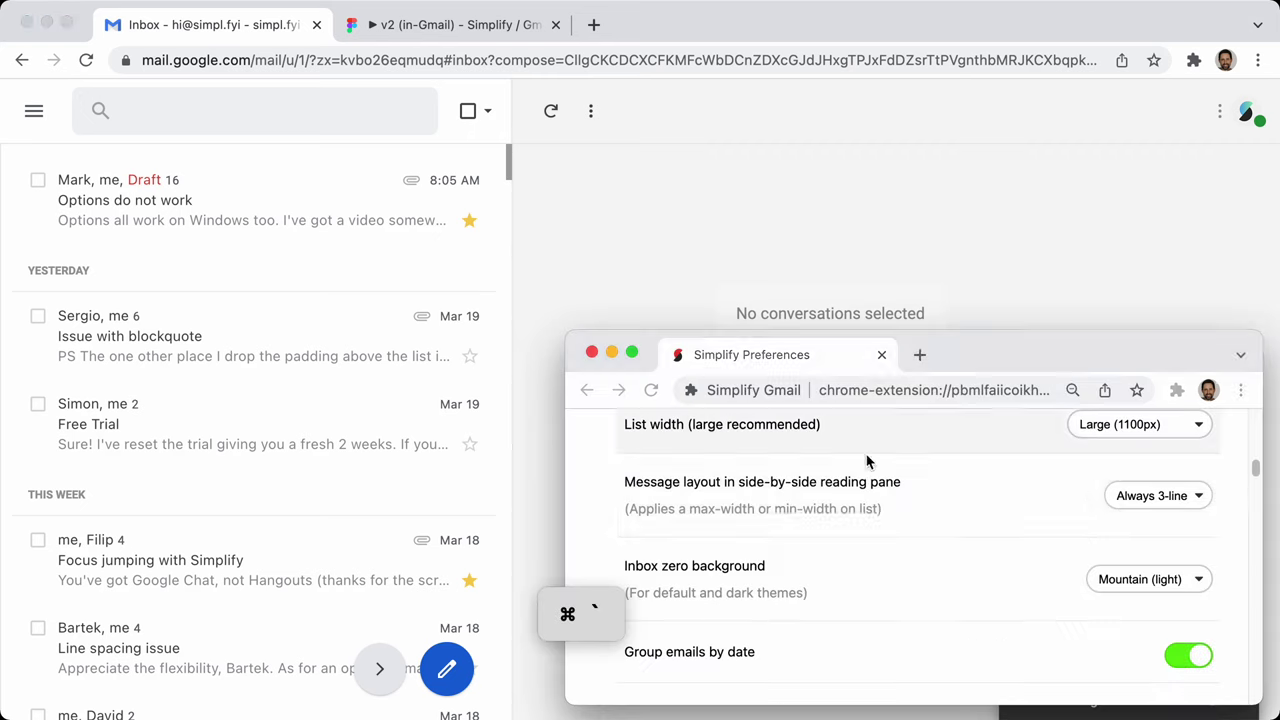
{"action": "left_click", "coordinate": [1195, 496]}
{"action": "left_click", "coordinate": [1172, 514]}
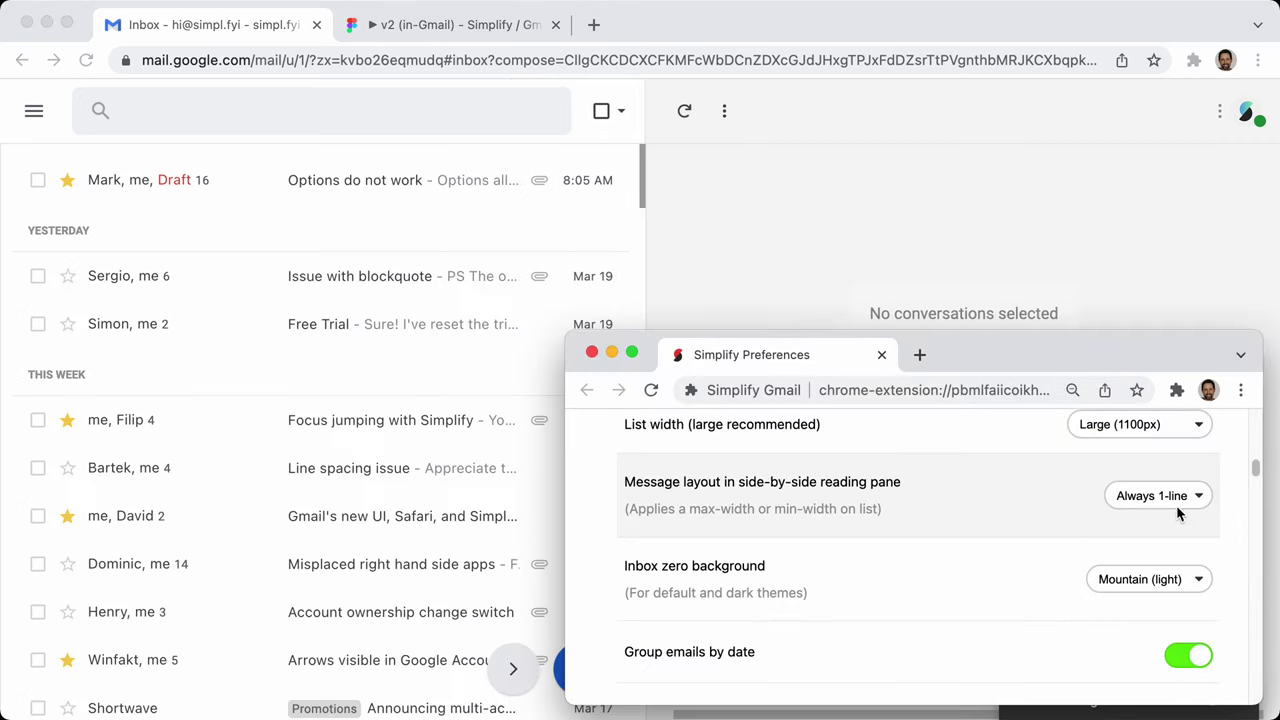
{"action": "left_click", "coordinate": [726, 246]}
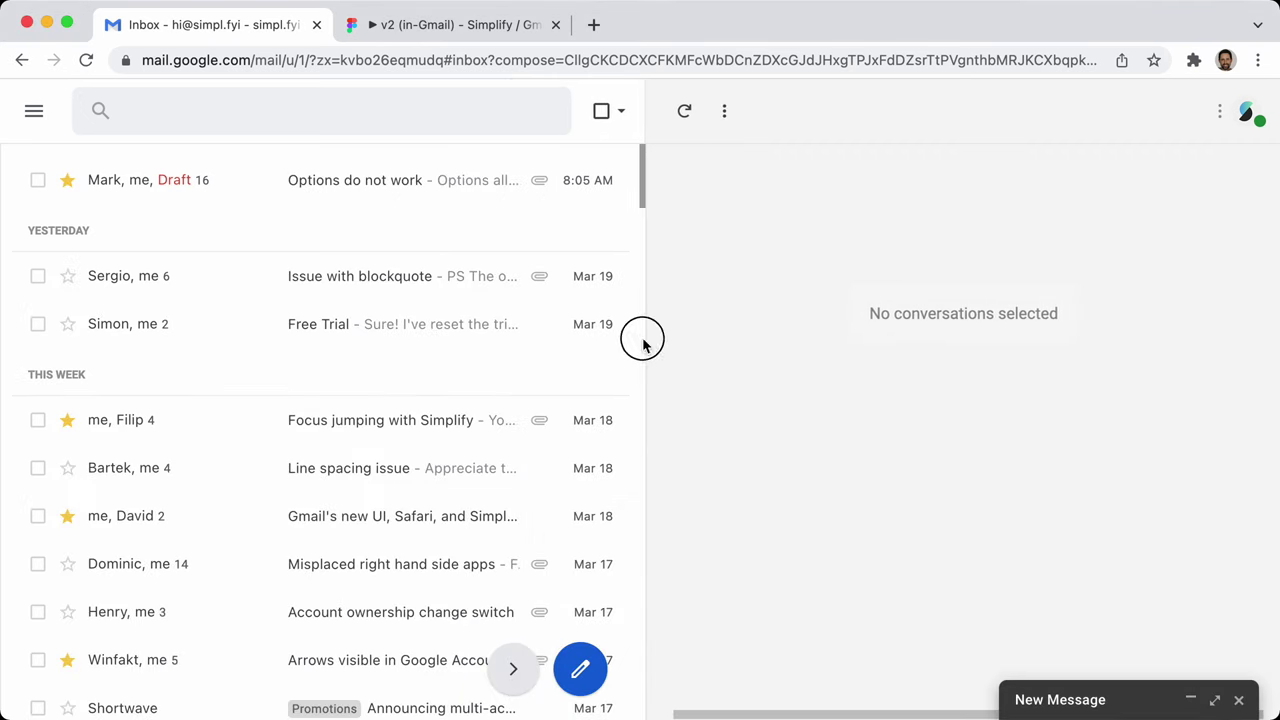
{"action": "left_click_drag", "start_coordinate": [643, 343], "coordinate": [383, 323]}
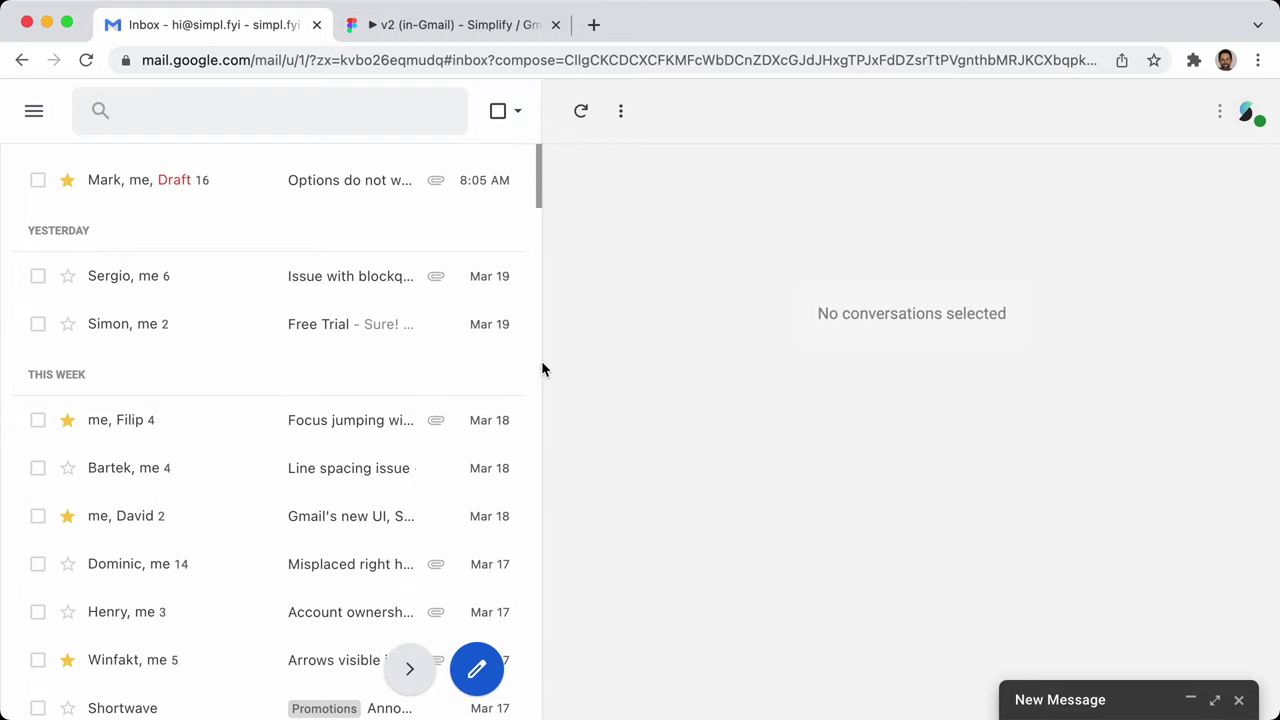
{"action": "left_click_drag", "start_coordinate": [543, 360], "coordinate": [337, 366]}
Set the side-by-side reading pane's message layout to Automatic and go back to the inbox
{"action": "key", "text": "super+grave"}
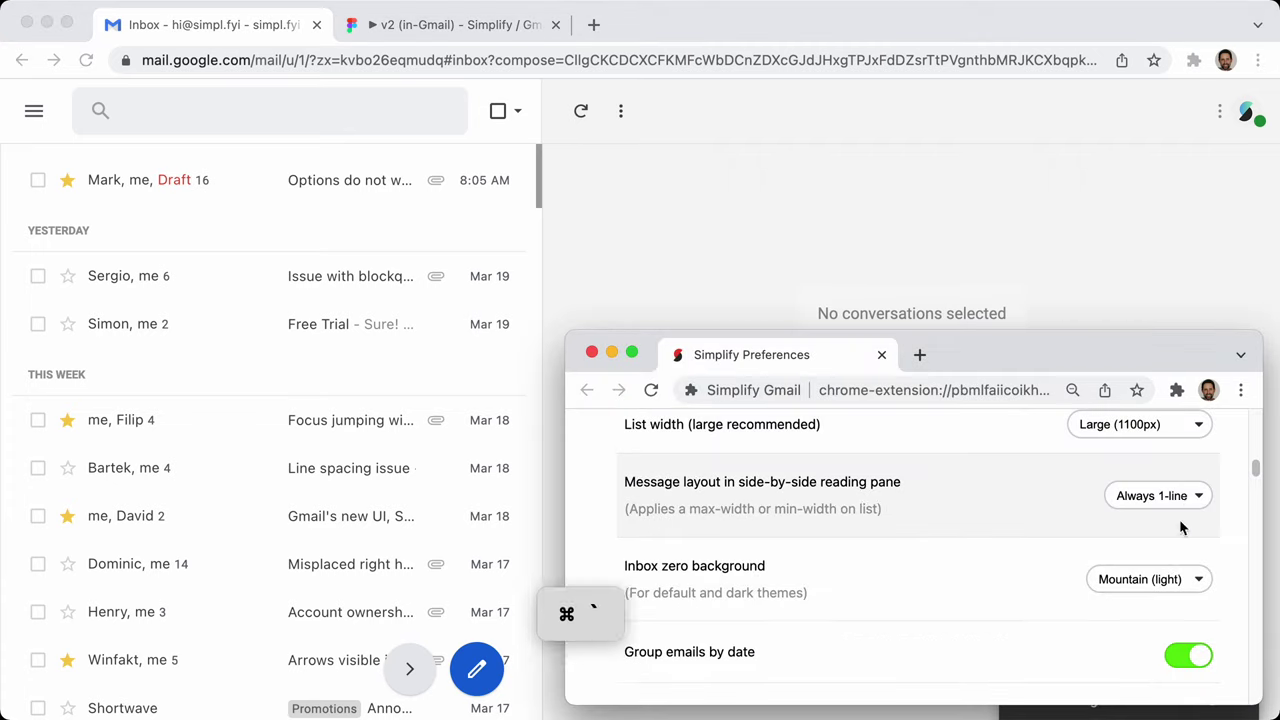
{"action": "left_click", "coordinate": [1170, 497]}
{"action": "left_click", "coordinate": [1143, 474]}
{"action": "left_click", "coordinate": [398, 288]}
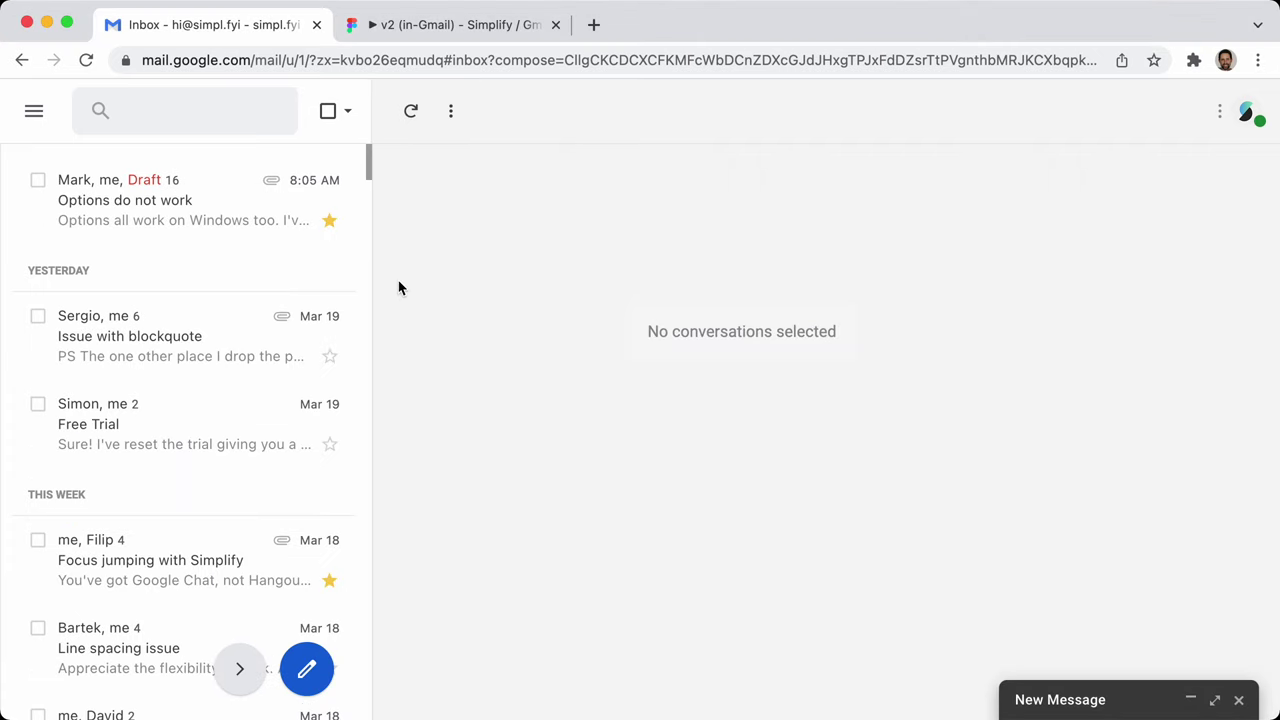
Widen the three-line conversation list and set the side-by-side reading pane's message layout to Automatic
{"action": "left_click_drag", "start_coordinate": [378, 295], "coordinate": [512, 316]}
{"action": "key", "text": "super+grave"}
{"action": "left_click", "coordinate": [1165, 495]}
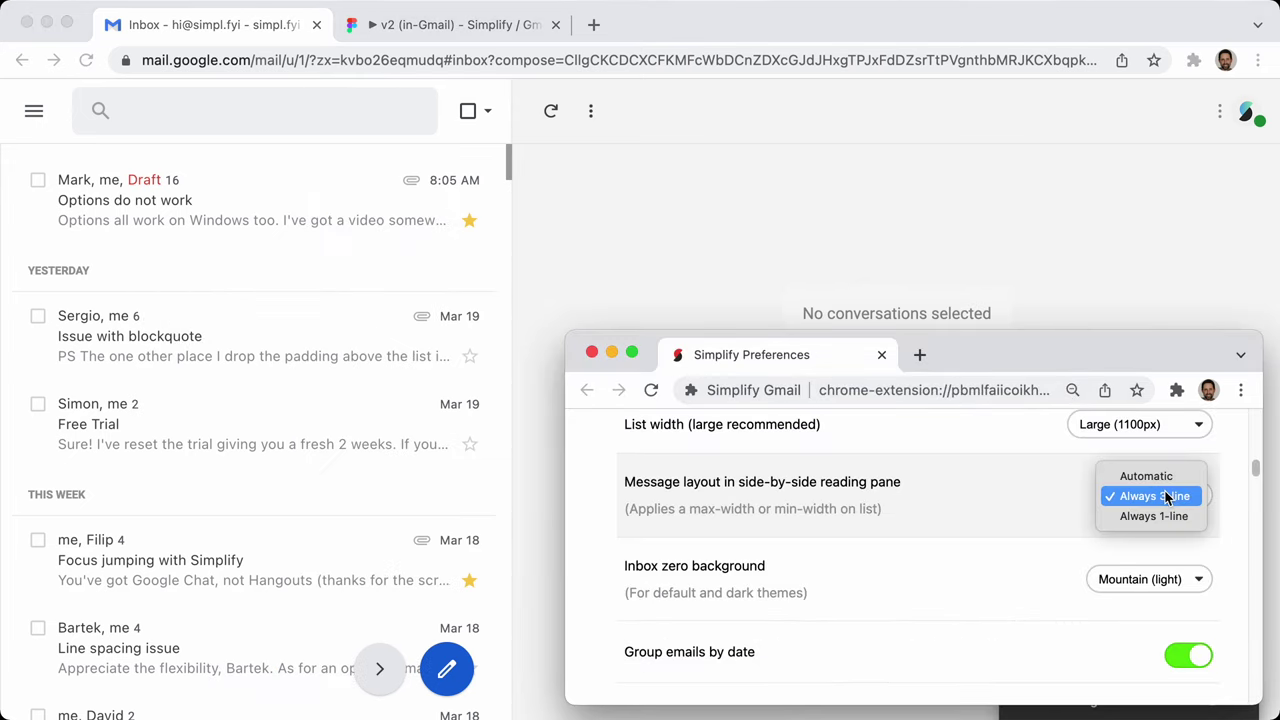
{"action": "left_click", "coordinate": [1158, 481]}
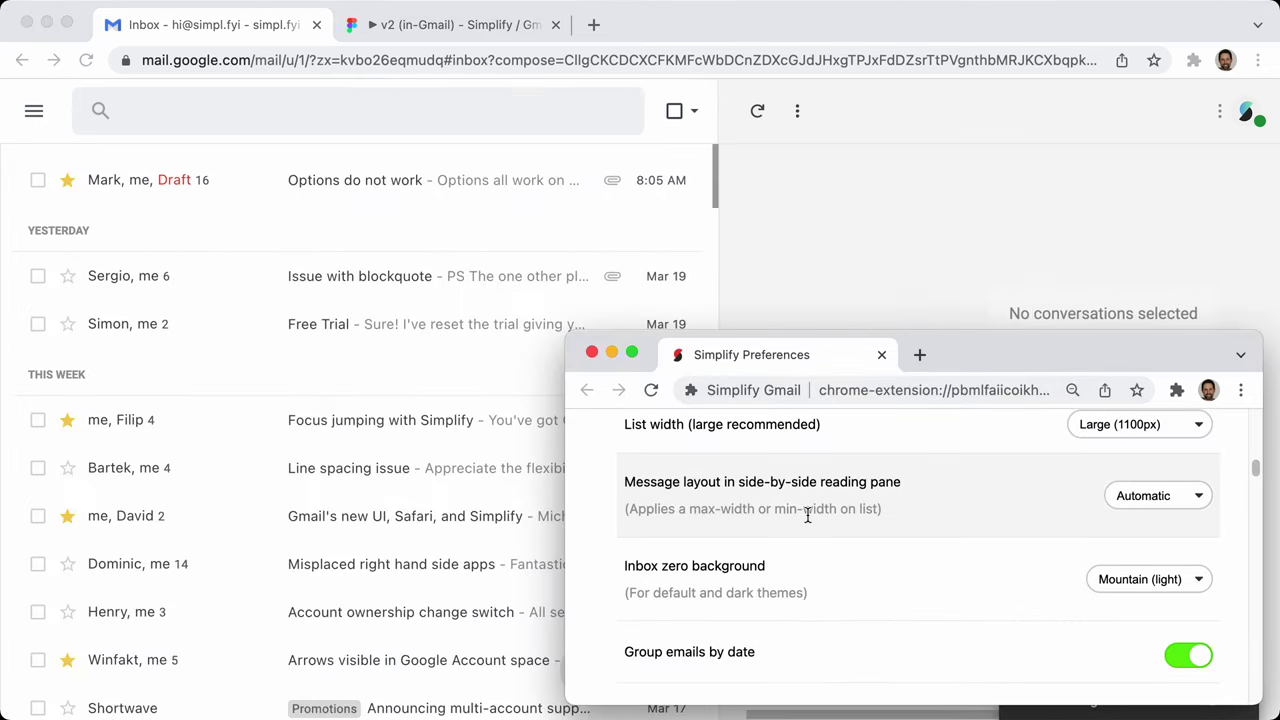
Hide the inbox in Gmail and turn off the side-by-side reading pane to expose the inbox zero background
{"action": "scroll", "coordinate": [961, 590], "scroll_direction": "down", "scroll_amount": 1}
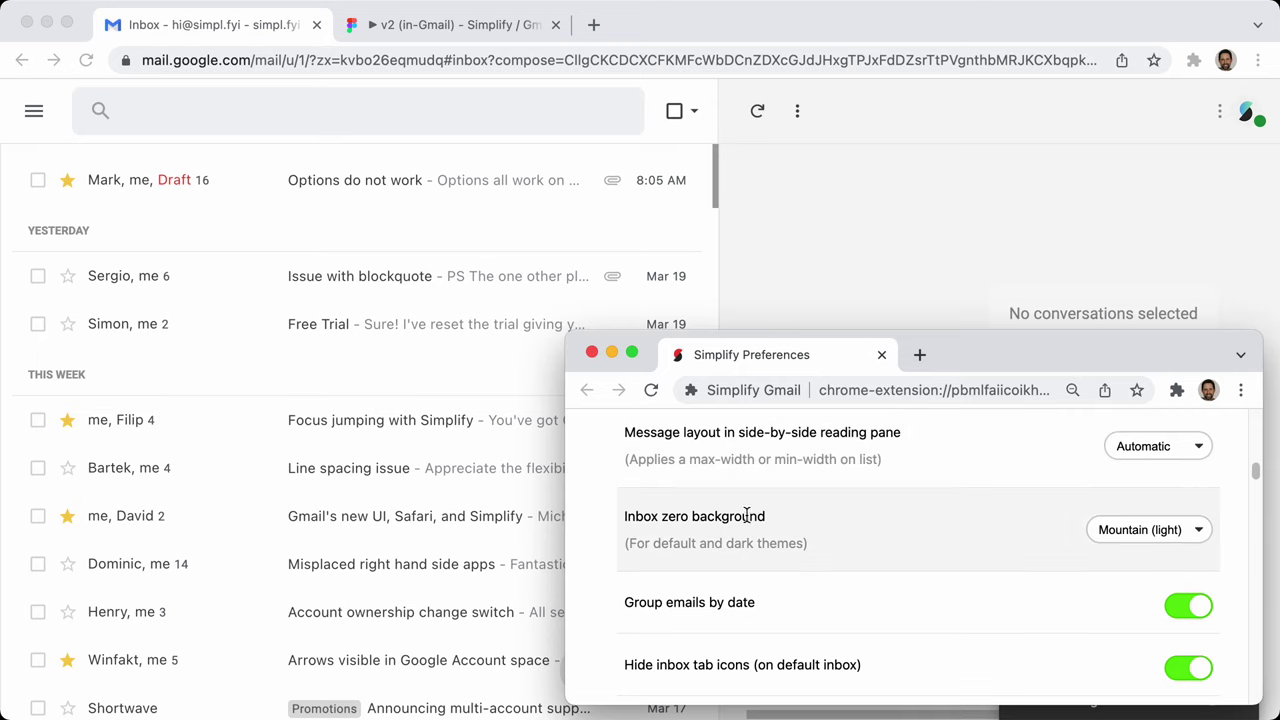
{"action": "left_click", "coordinate": [840, 235]}
{"action": "mouse_move", "coordinate": [14, 134]}
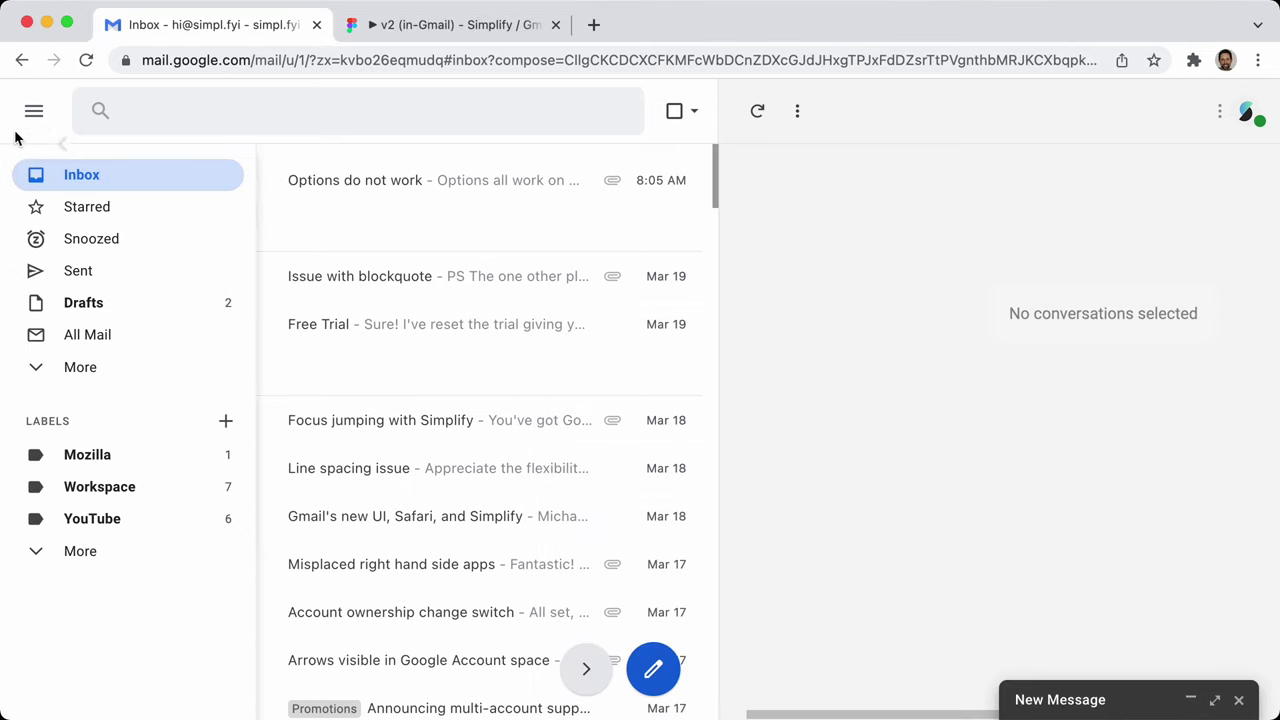
{"action": "left_click", "coordinate": [36, 178]}
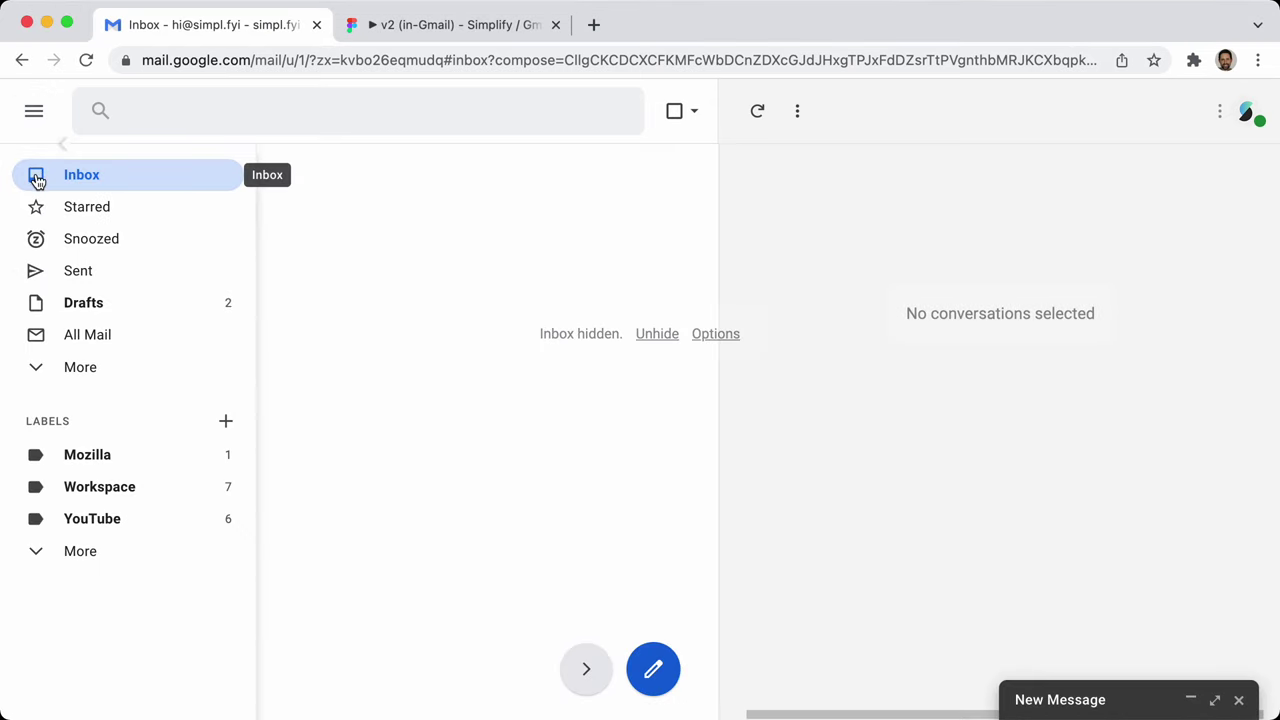
{"action": "mouse_move", "coordinate": [1066, 109]}
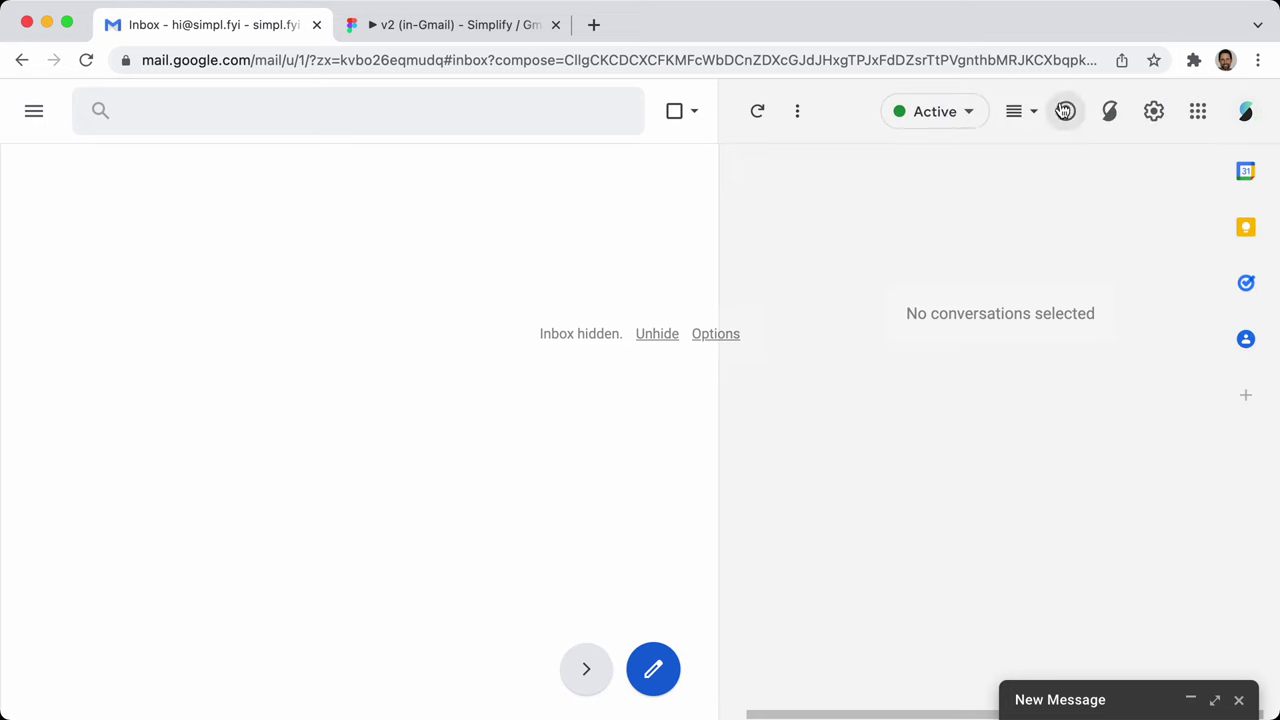
{"action": "left_click", "coordinate": [1012, 110]}
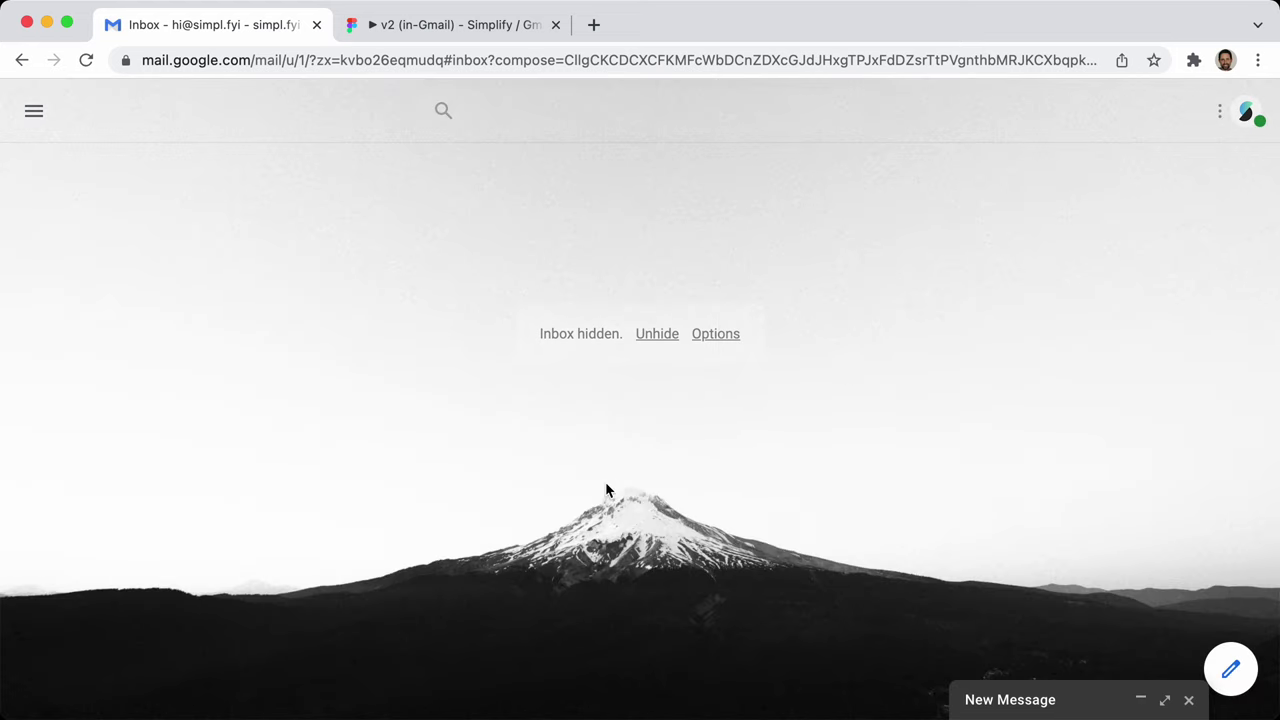
Compare the Inbox zero background option in Simplify Preferences with the background shown behind Gmail's hidden inbox
{"action": "key", "text": "super"}
{"action": "key", "text": "super"}
{"action": "key", "text": "super+comma"}
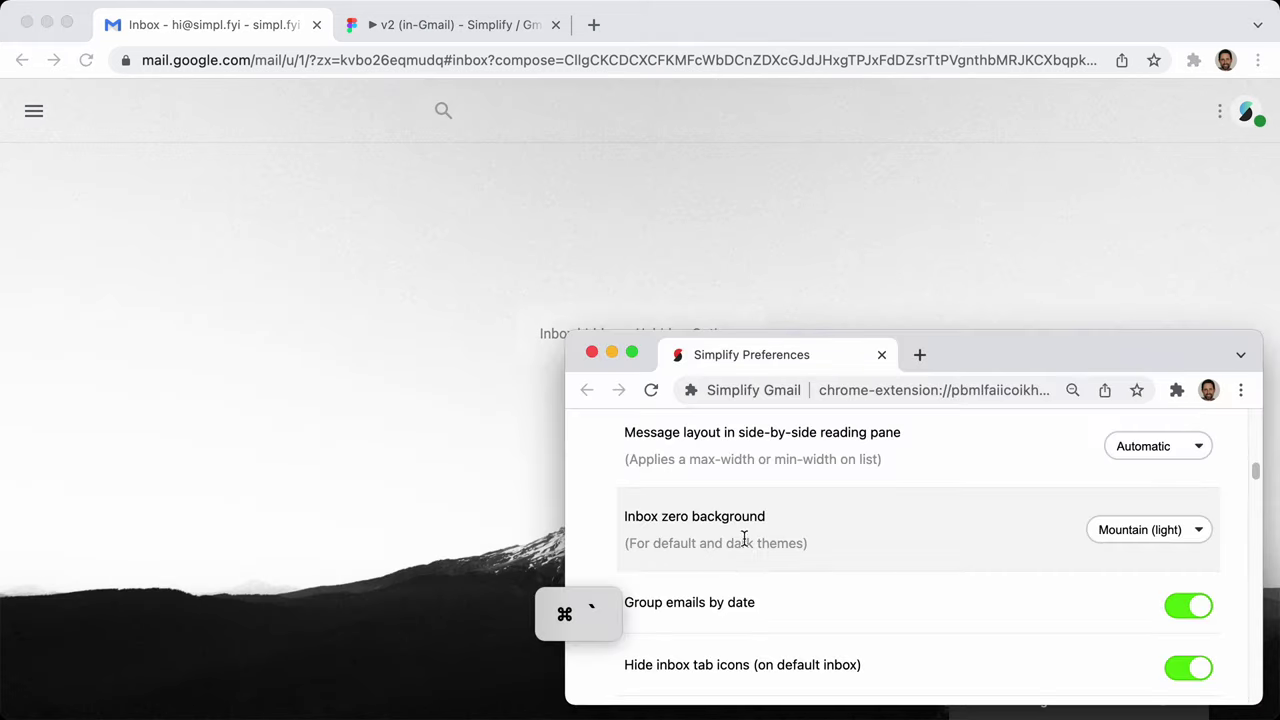
{"action": "left_click", "coordinate": [197, 243]}
{"action": "mouse_move", "coordinate": [33, 115]}
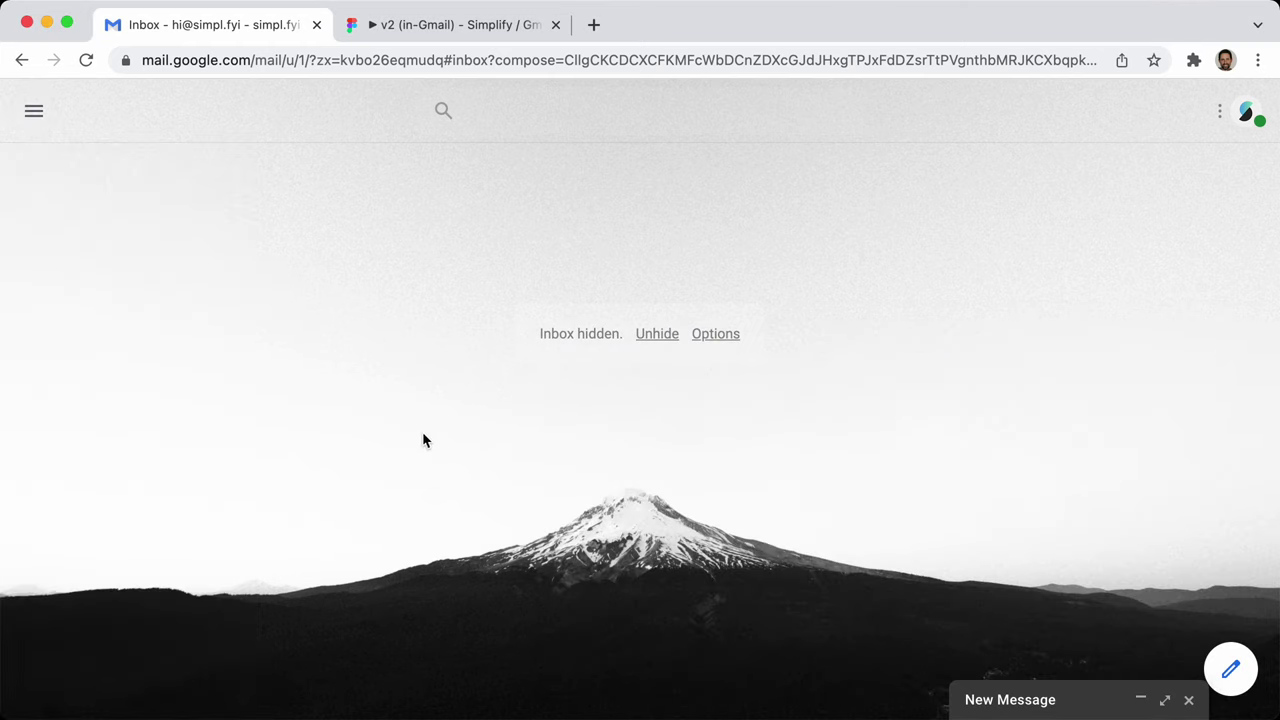
{"action": "key", "text": "super"}
{"action": "key", "text": "super+grave"}
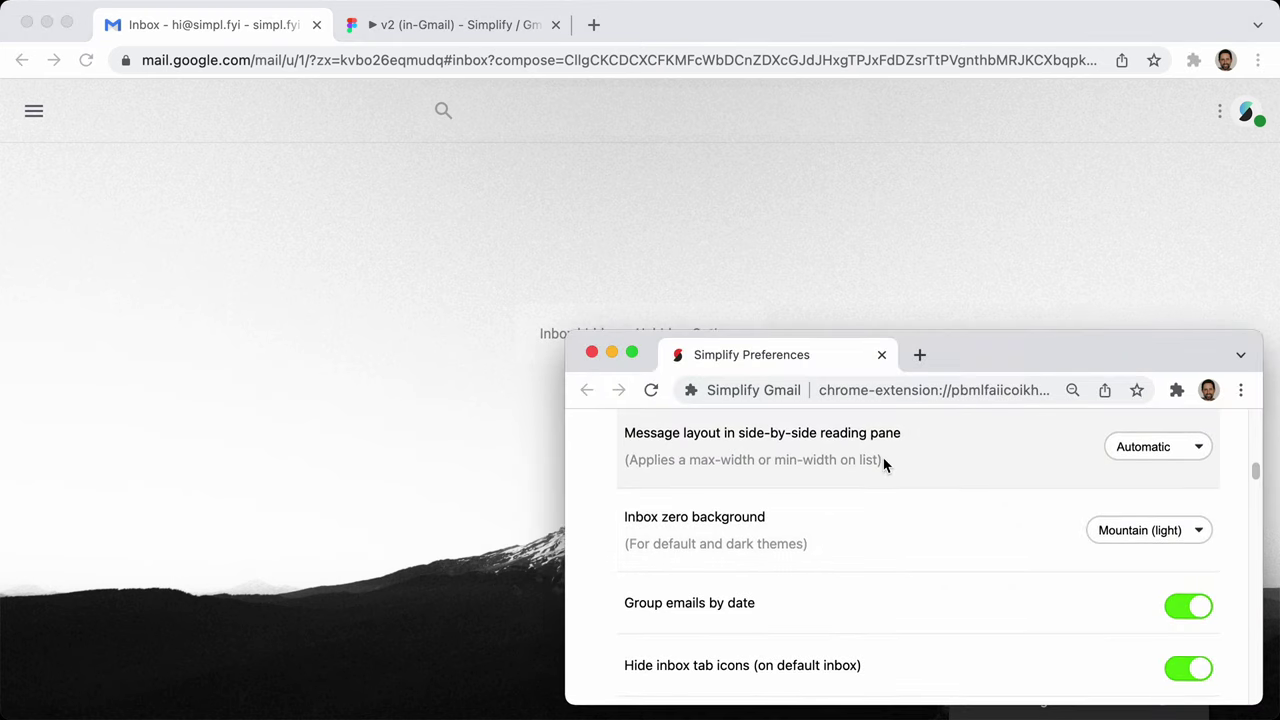
Open the complete theme picker from Gmail's quick settings
{"action": "left_click", "coordinate": [1014, 246]}
{"action": "mouse_move", "coordinate": [1223, 120]}
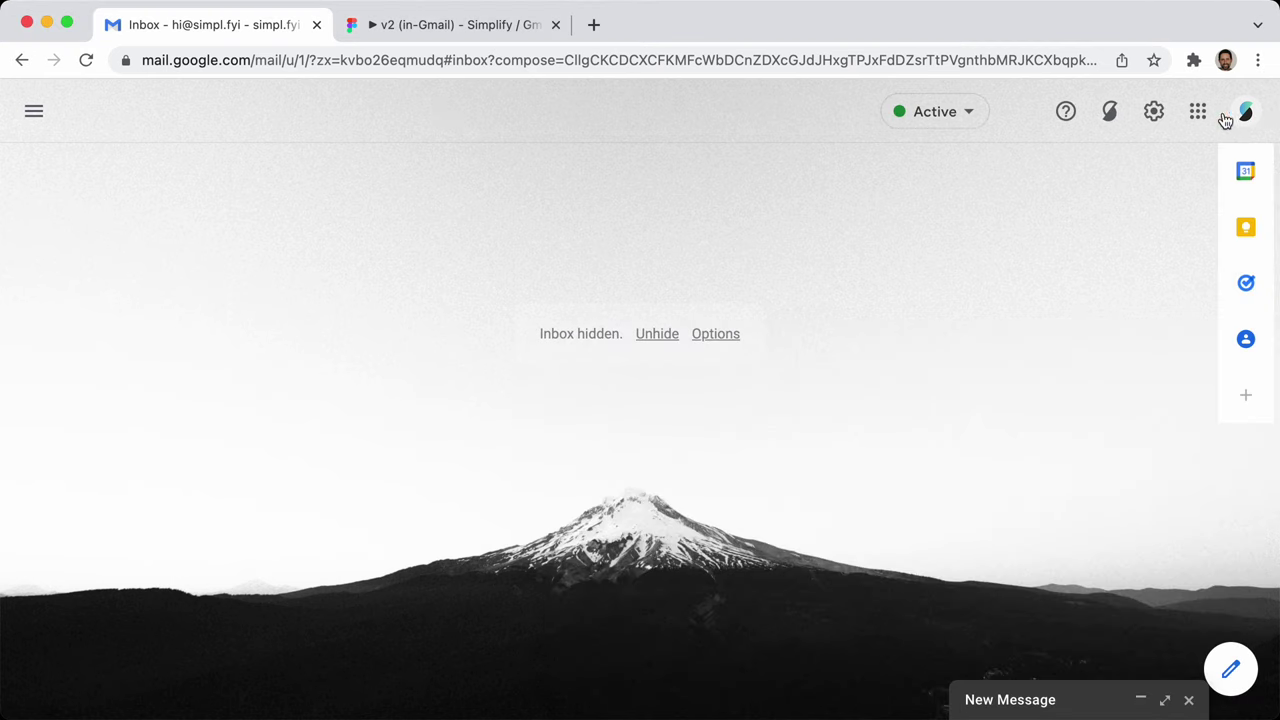
{"action": "left_click", "coordinate": [1155, 113]}
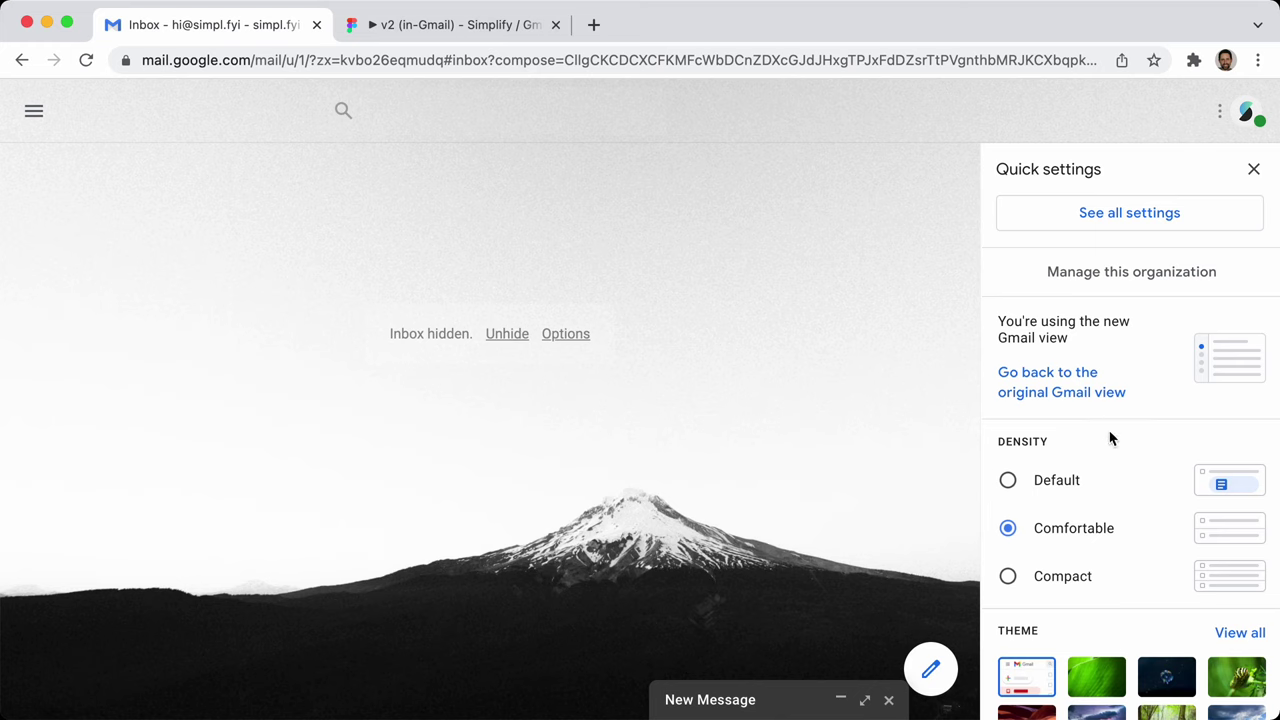
{"action": "scroll", "coordinate": [1109, 440], "scroll_direction": "down", "scroll_amount": 1}
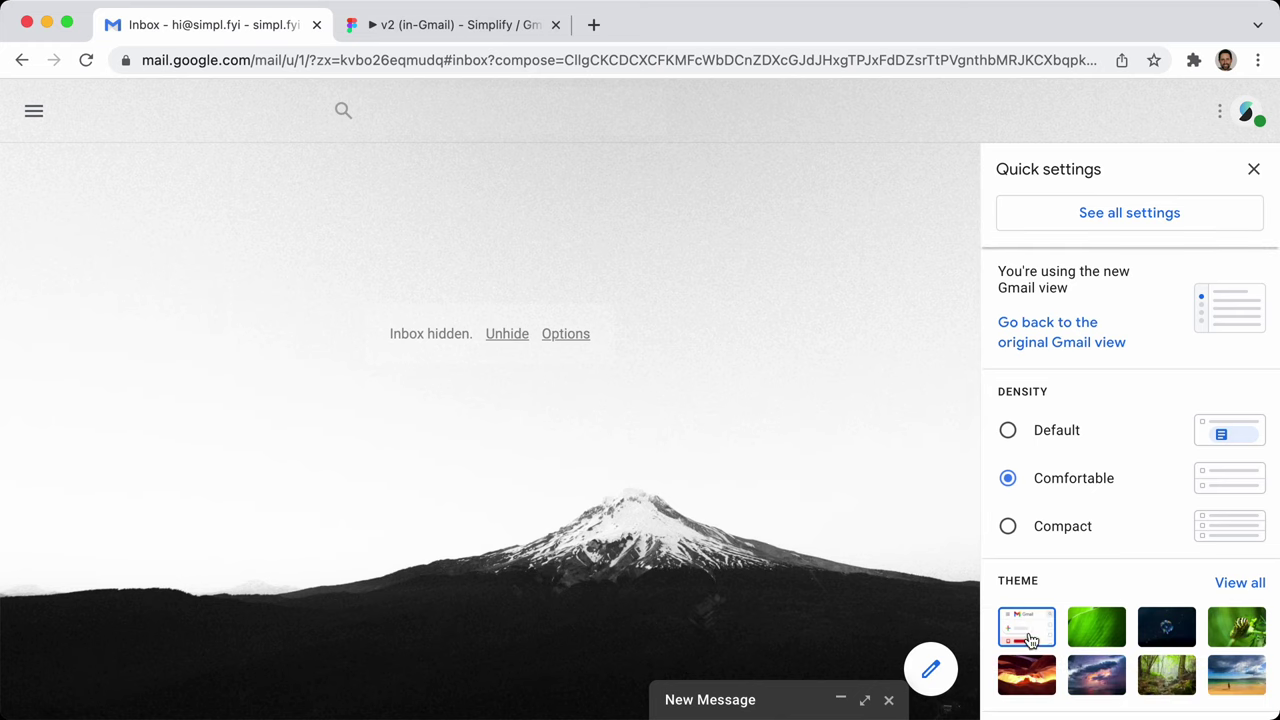
{"action": "scroll", "coordinate": [1030, 625], "scroll_direction": "down", "scroll_amount": 2}
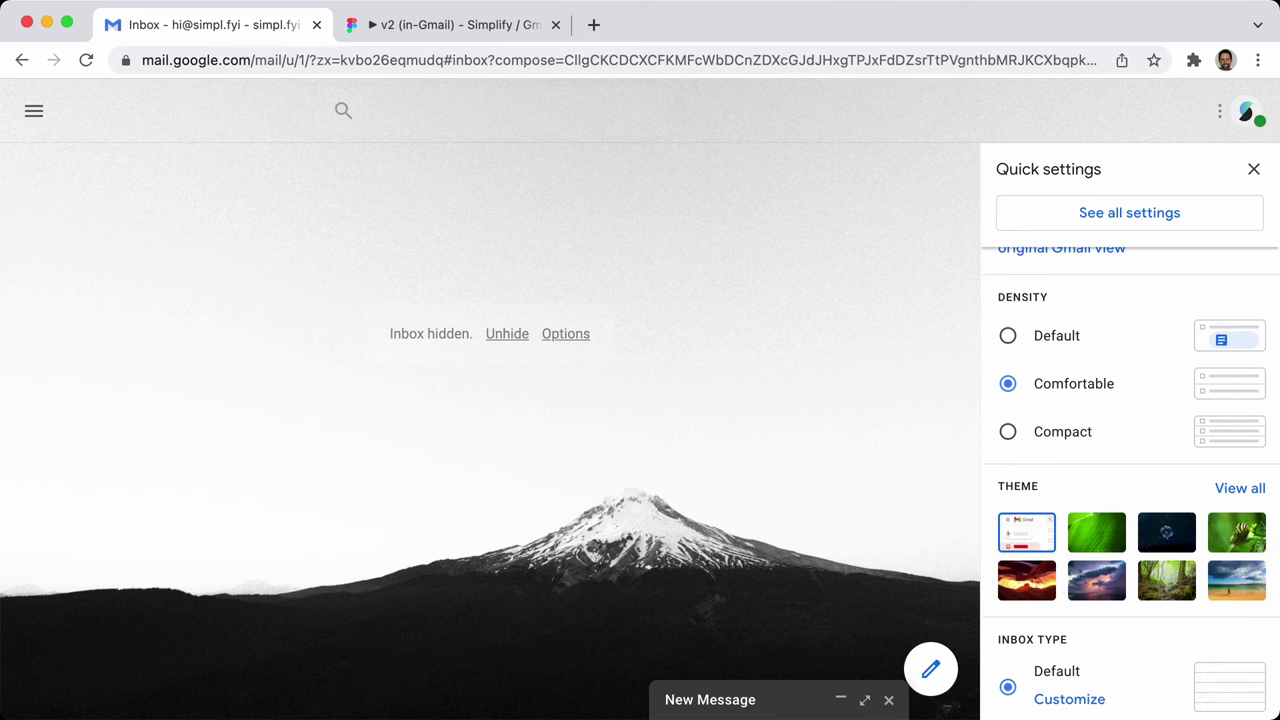
{"action": "left_click", "coordinate": [1230, 488]}
Choose the red canyon river photo as the Gmail theme and save it
{"action": "scroll", "coordinate": [463, 320], "scroll_direction": "down", "scroll_amount": 5}
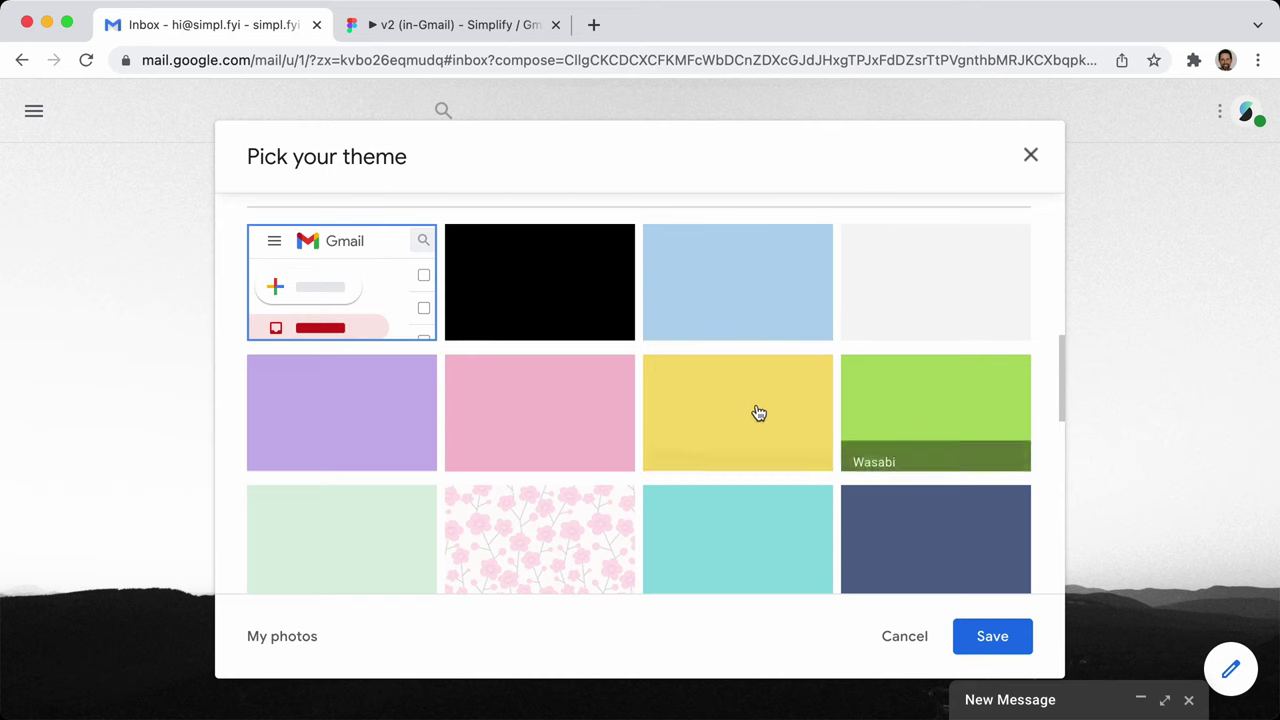
{"action": "scroll", "coordinate": [745, 405], "scroll_direction": "up", "scroll_amount": 3}
{"action": "scroll", "coordinate": [440, 470], "scroll_direction": "up", "scroll_amount": 1}
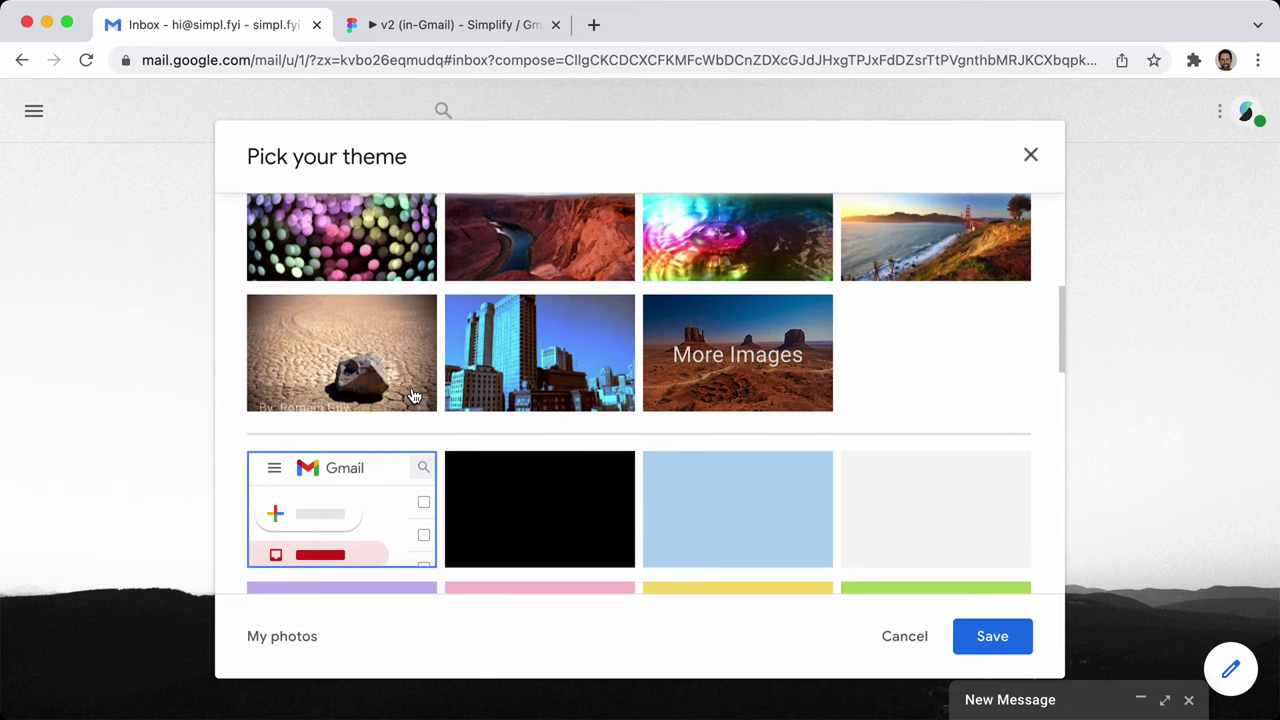
{"action": "scroll", "coordinate": [413, 397], "scroll_direction": "up", "scroll_amount": 2}
{"action": "left_click", "coordinate": [542, 385]}
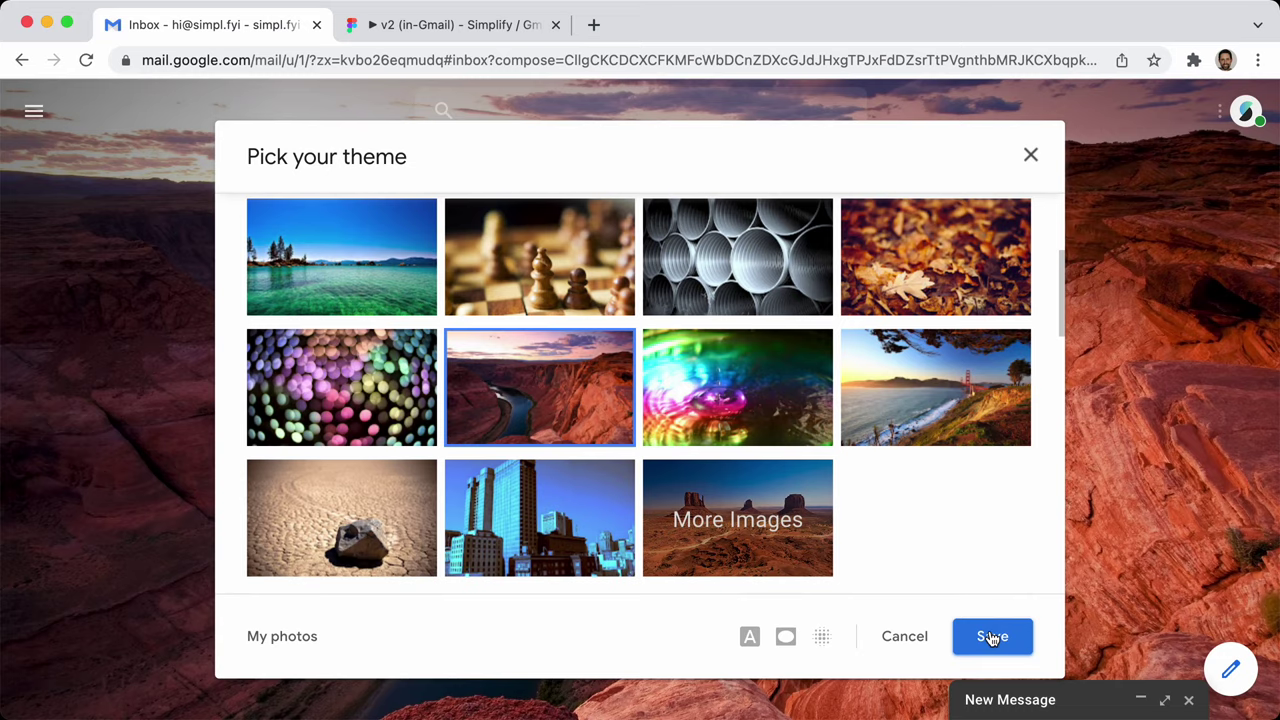
{"action": "left_click", "coordinate": [992, 637]}
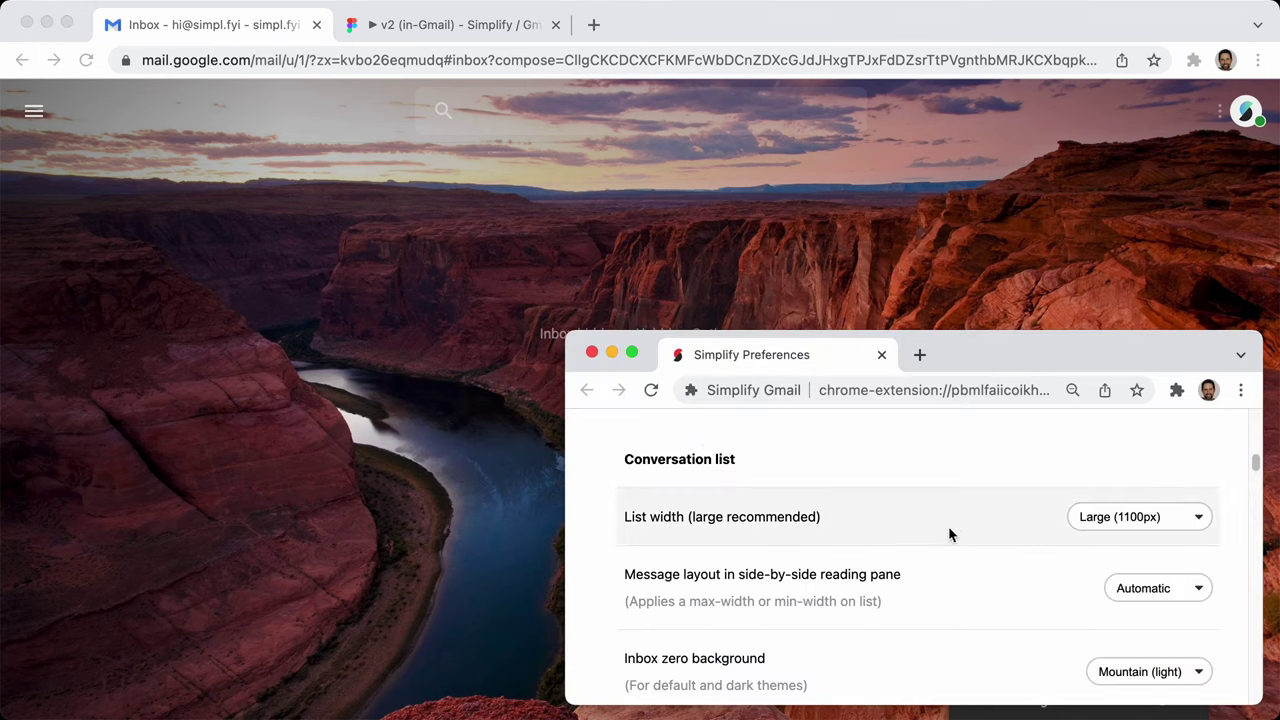
Set the Inbox zero background to Gmail illustration in Simplify Preferences and return to the Gmail window
{"action": "scroll", "coordinate": [1043, 571], "scroll_direction": "down", "scroll_amount": 2}
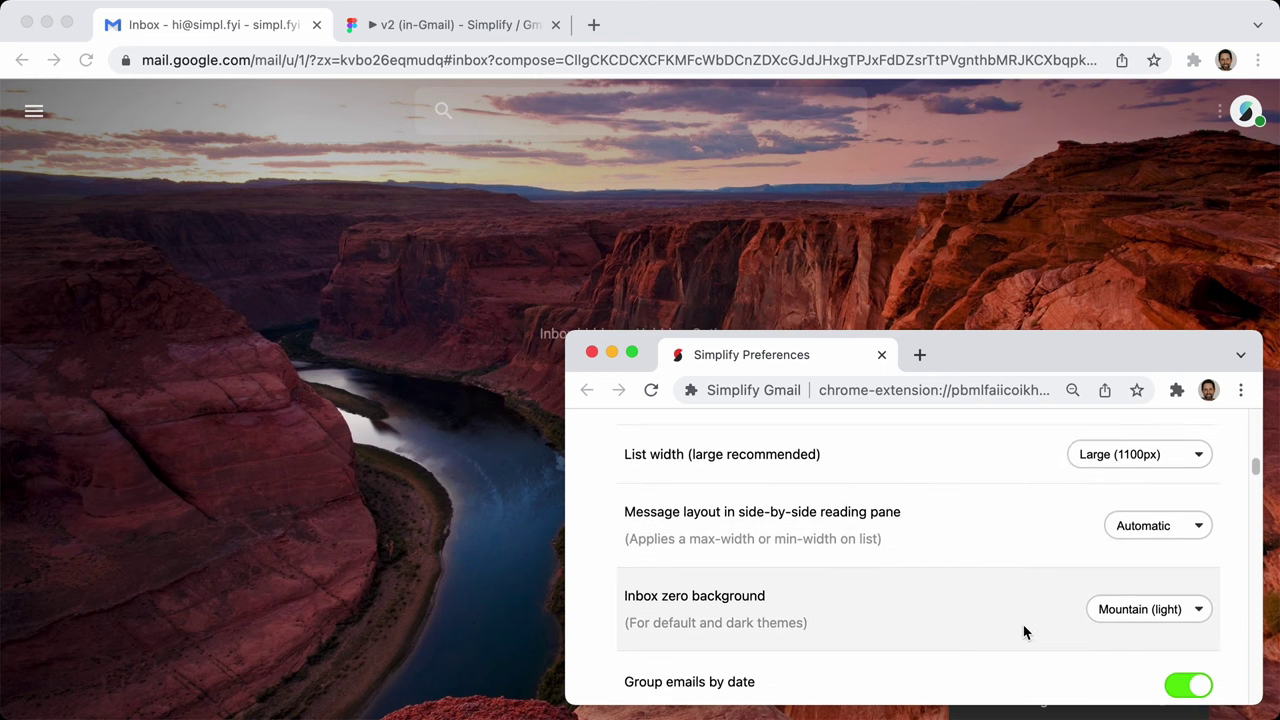
{"action": "left_click", "coordinate": [1125, 612]}
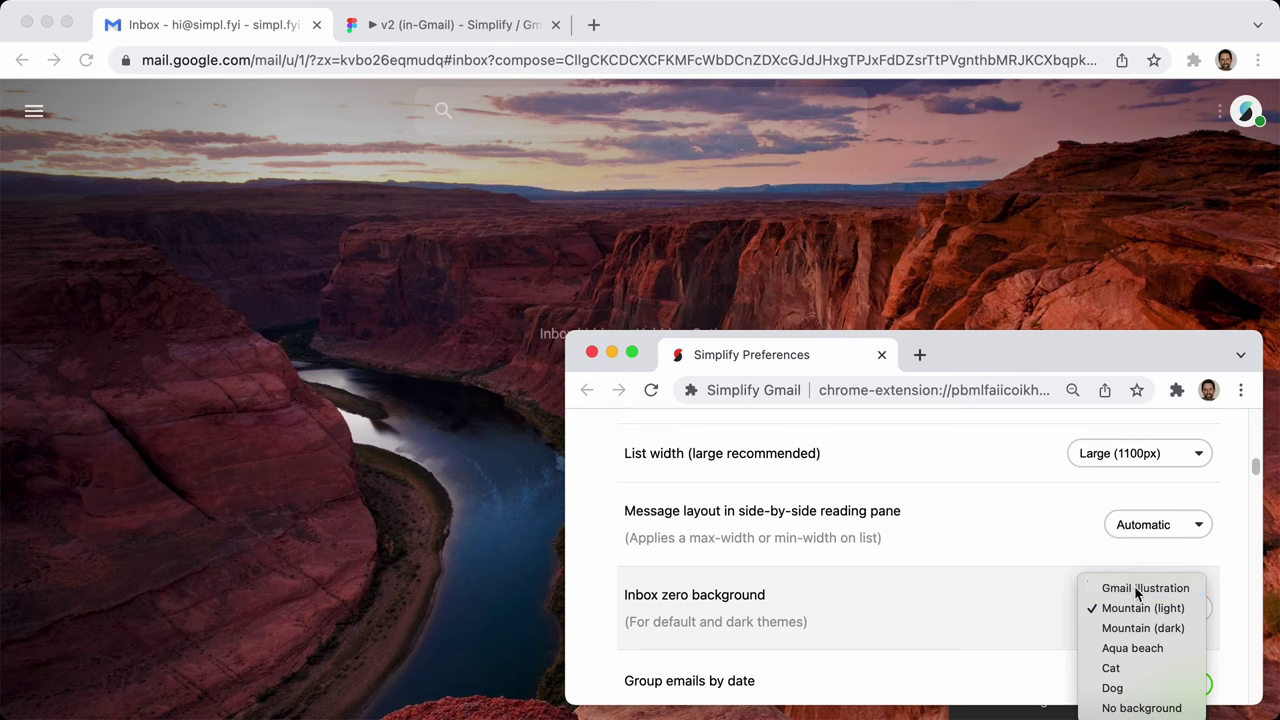
{"action": "left_click", "coordinate": [1115, 590]}
{"action": "left_click", "coordinate": [1057, 245]}
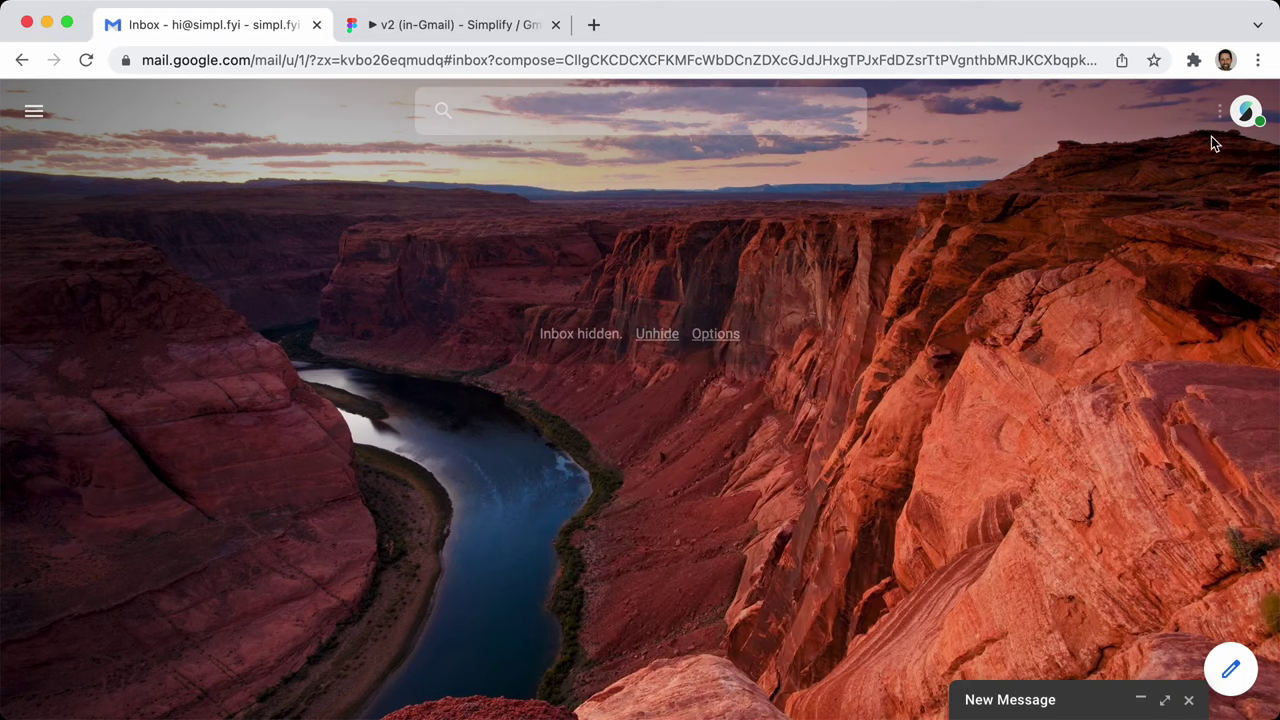
Start going back to the original Gmail view from Gmail's quick settings
{"action": "mouse_move", "coordinate": [1211, 136]}
{"action": "left_click", "coordinate": [1155, 113]}
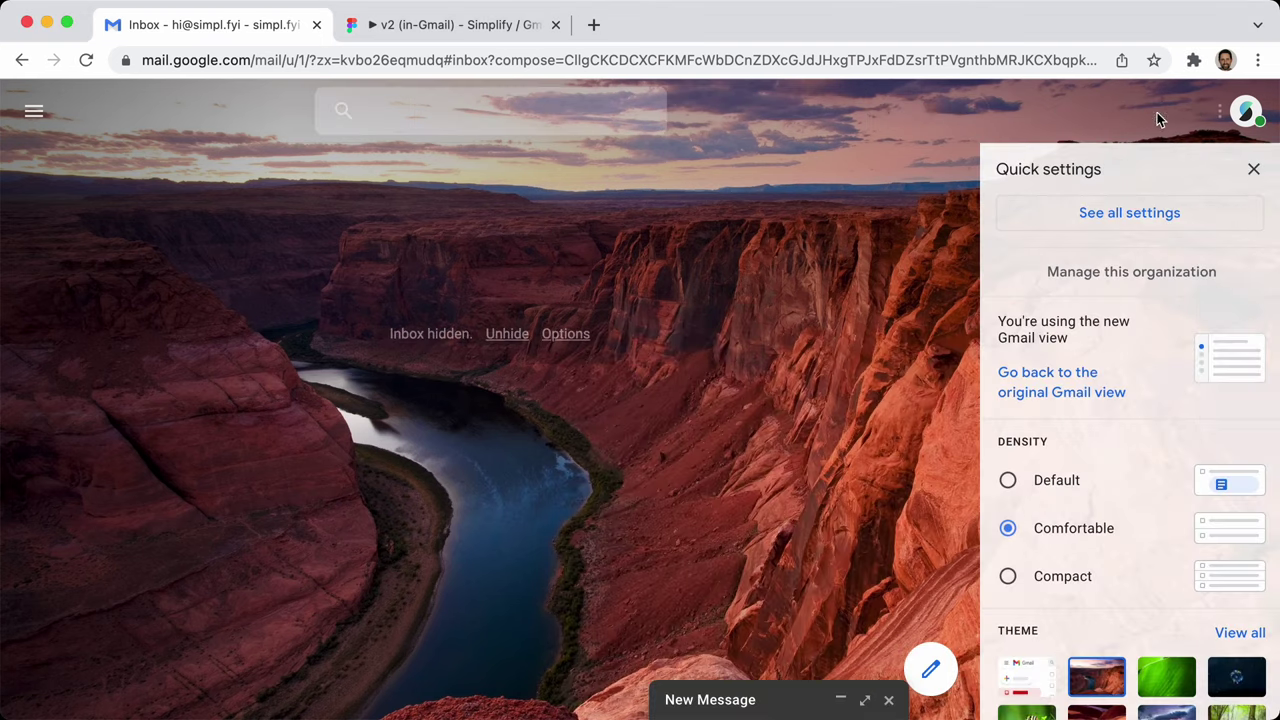
{"action": "left_click", "coordinate": [1065, 385]}
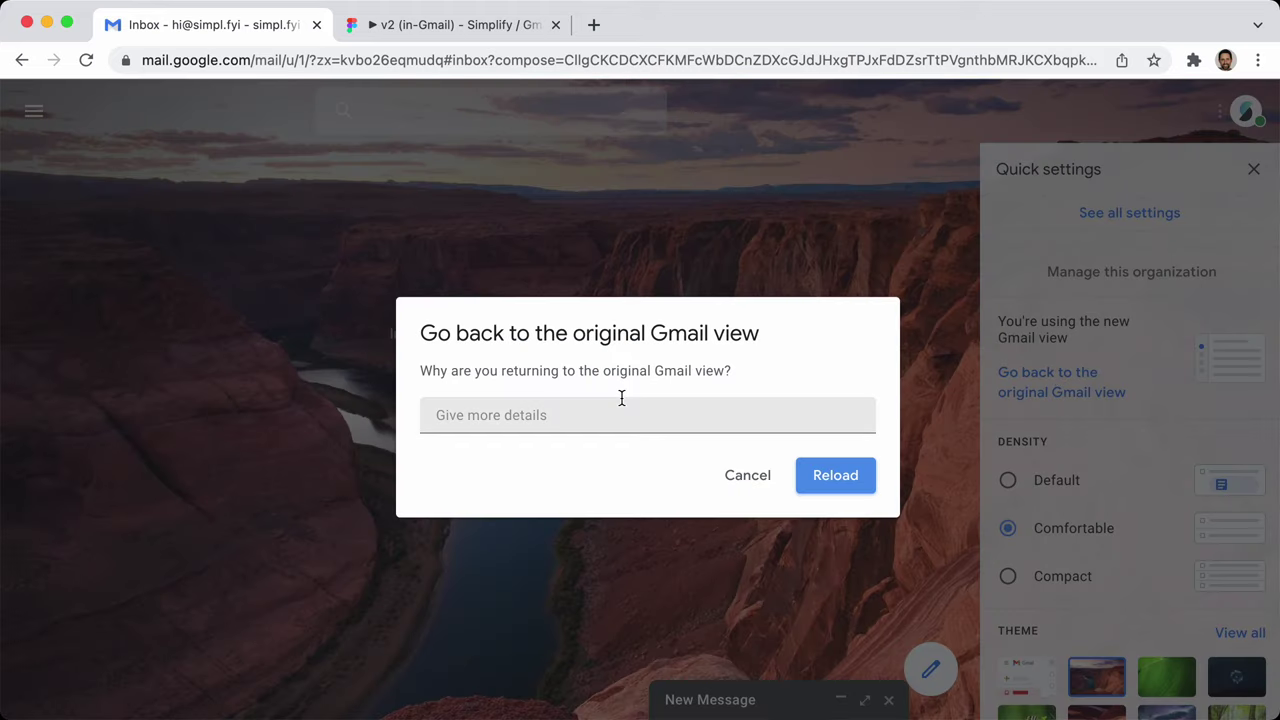
Cancel the return to the original Gmail view and apply the plain white Gmail theme
{"action": "left_click", "coordinate": [745, 476]}
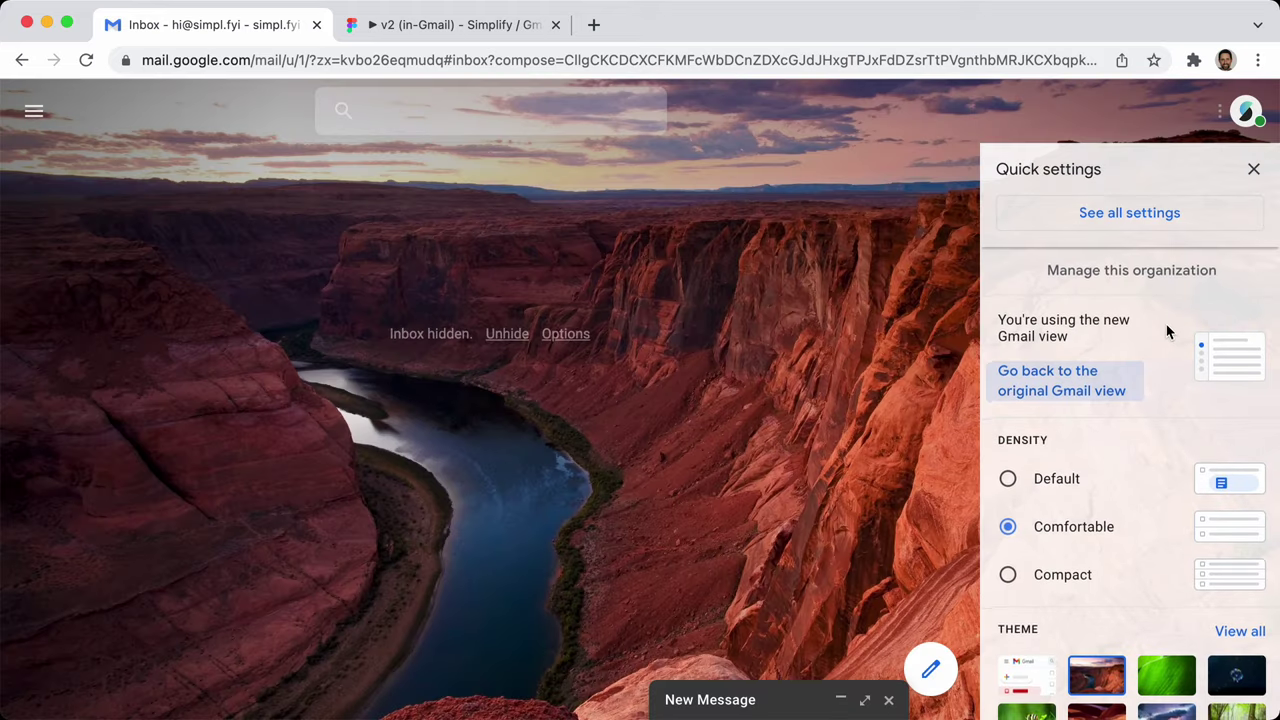
{"action": "scroll", "coordinate": [1167, 380], "scroll_direction": "down", "scroll_amount": 3}
{"action": "left_click", "coordinate": [1239, 407]}
{"action": "scroll", "coordinate": [540, 352], "scroll_direction": "down", "scroll_amount": 5}
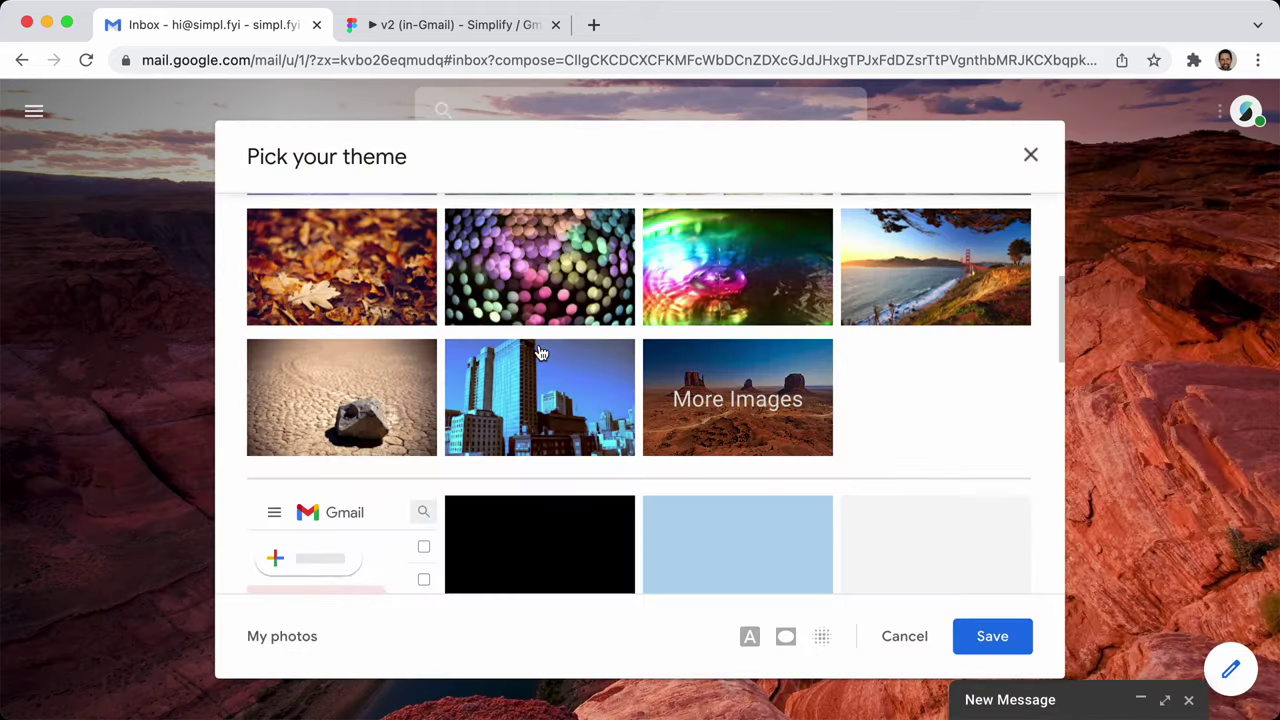
{"action": "left_click", "coordinate": [356, 502]}
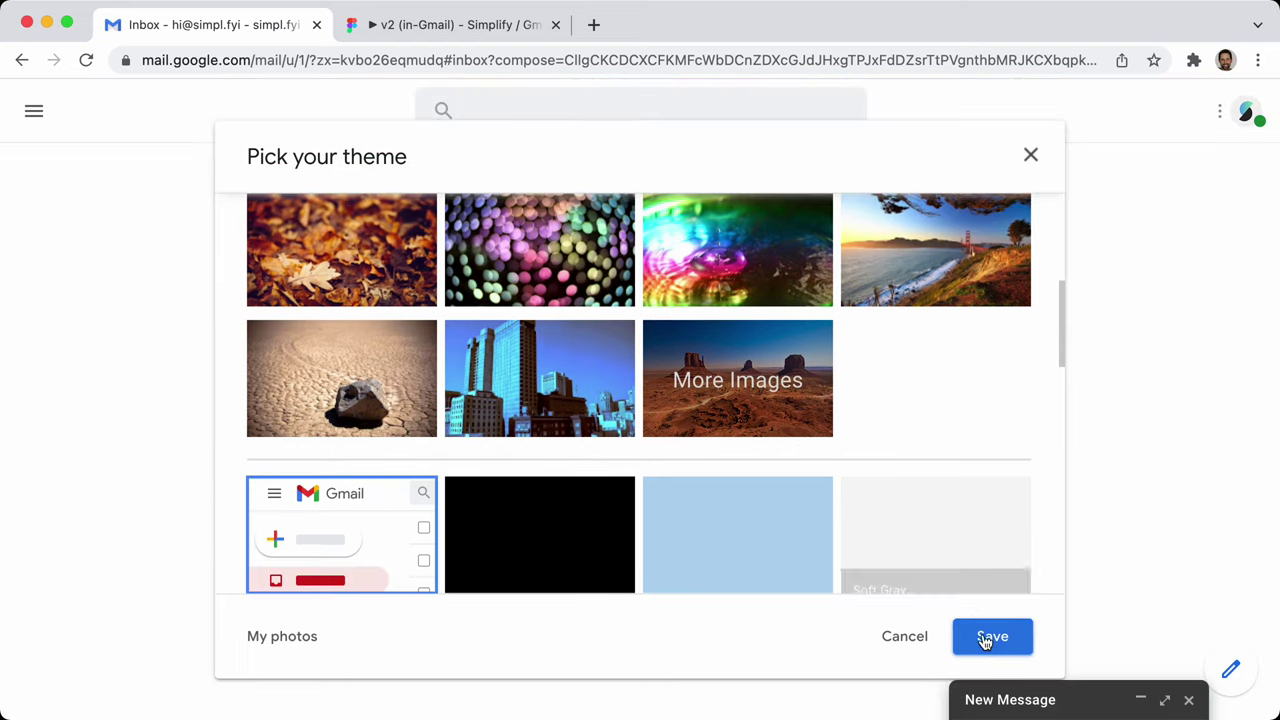
{"action": "left_click", "coordinate": [987, 642]}
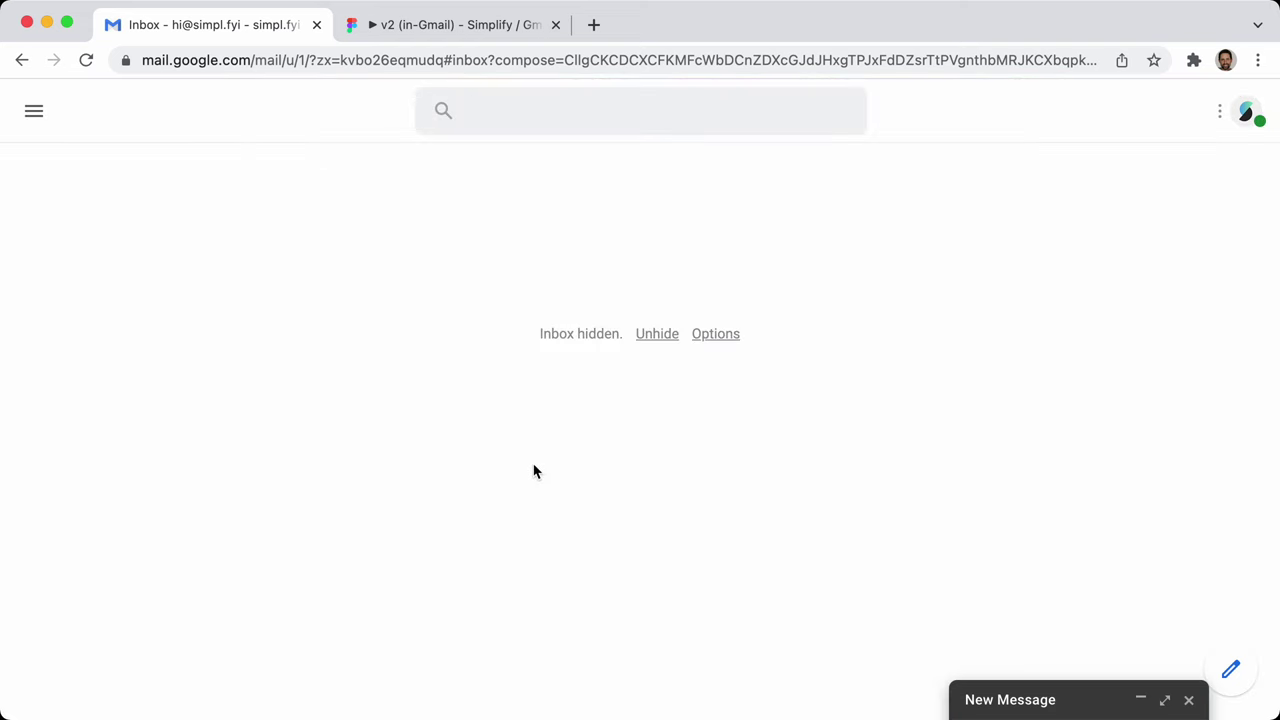
Open the Simplify preferences and examine the available choices for the inbox zero background, keeping Gmail illustration
{"action": "key", "text": "super+comma"}
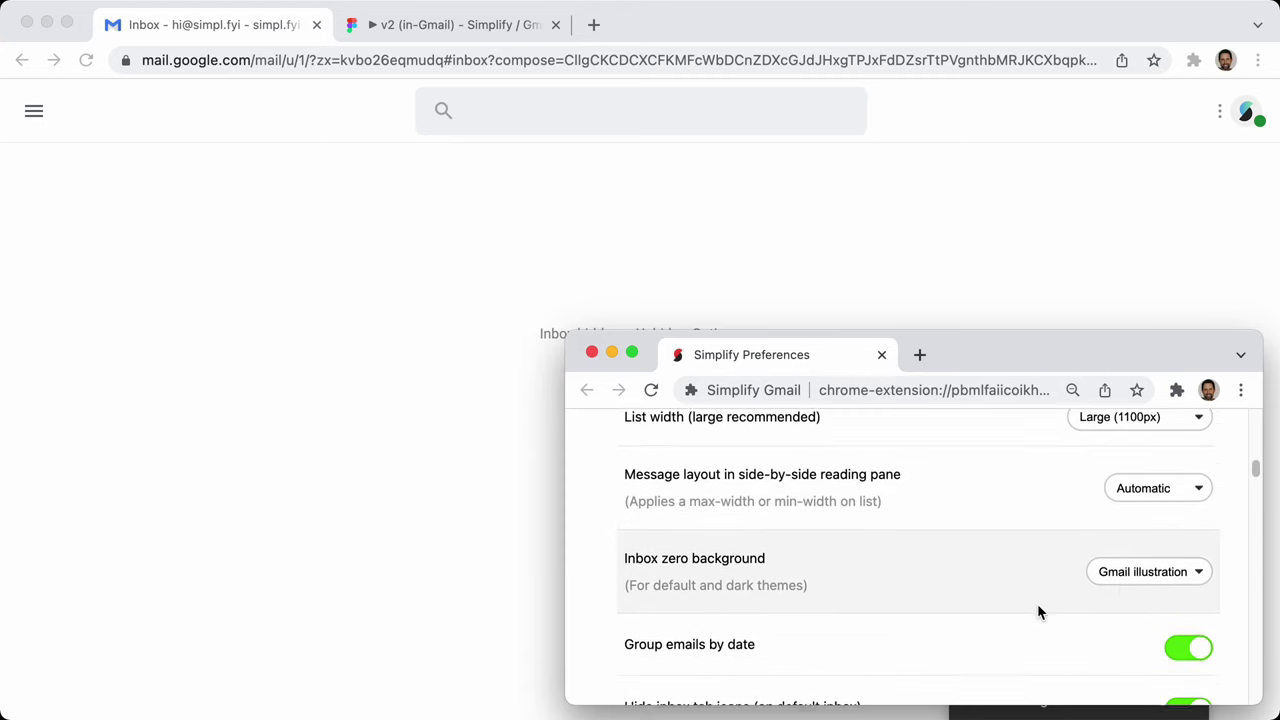
{"action": "scroll", "coordinate": [1040, 608], "scroll_direction": "down", "scroll_amount": 2}
{"action": "left_click", "coordinate": [1137, 537]}
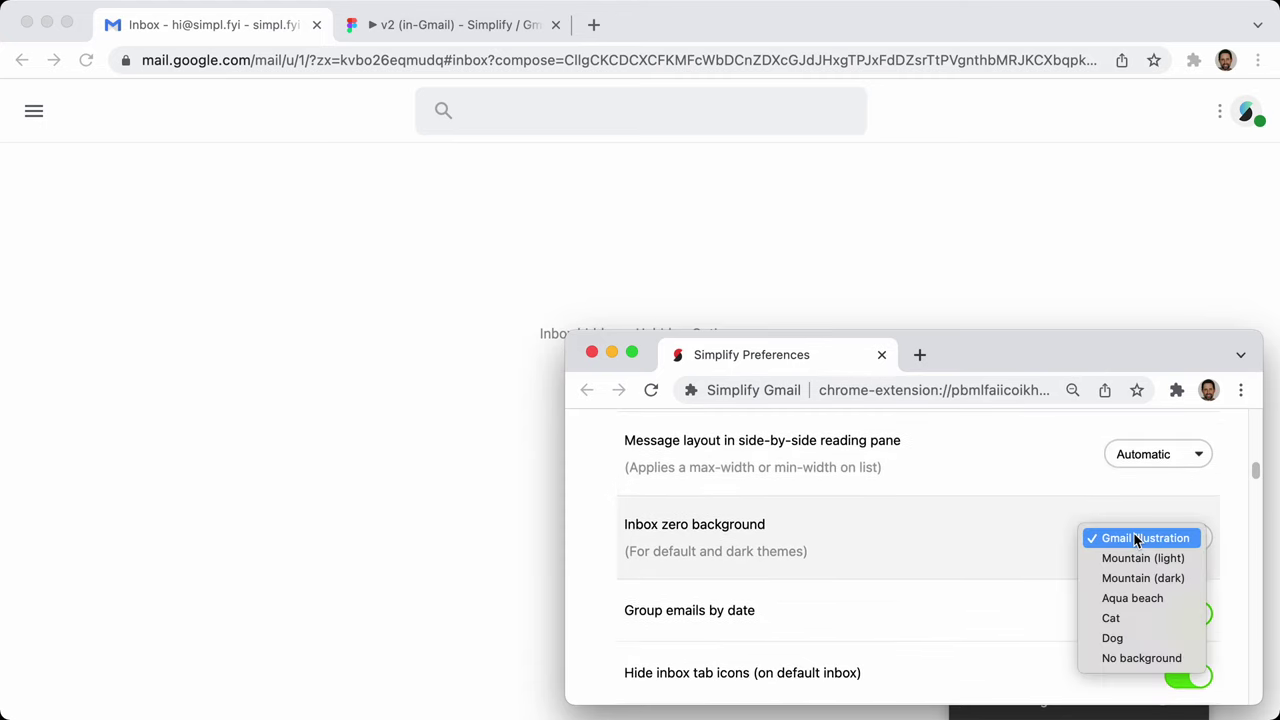
{"action": "left_click", "coordinate": [1045, 543]}
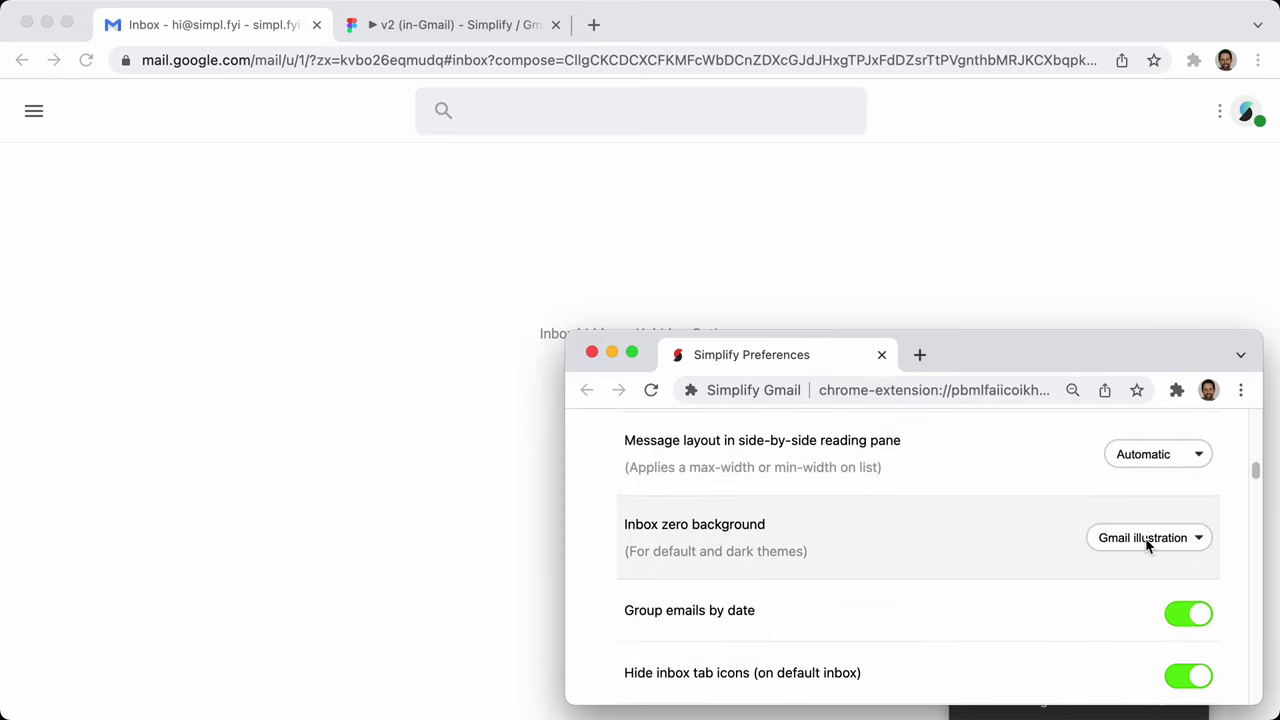
{"action": "left_click", "coordinate": [1147, 540]}
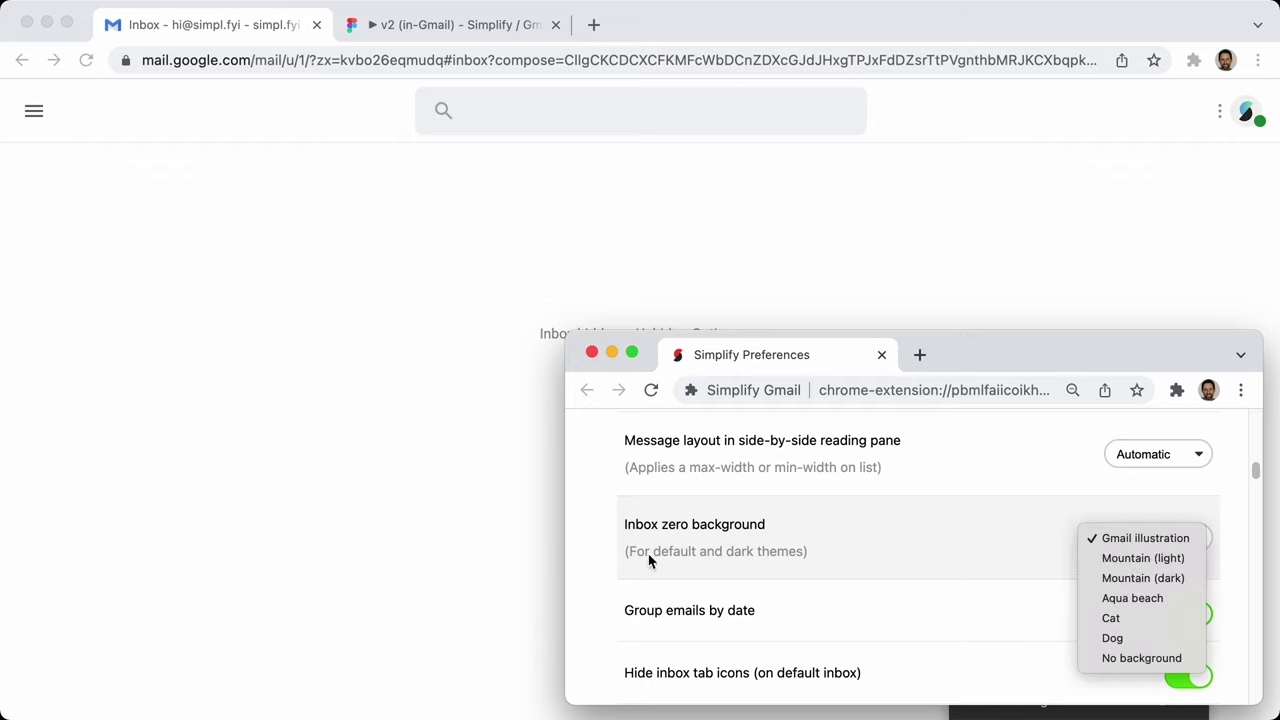
{"action": "left_click", "coordinate": [896, 557]}
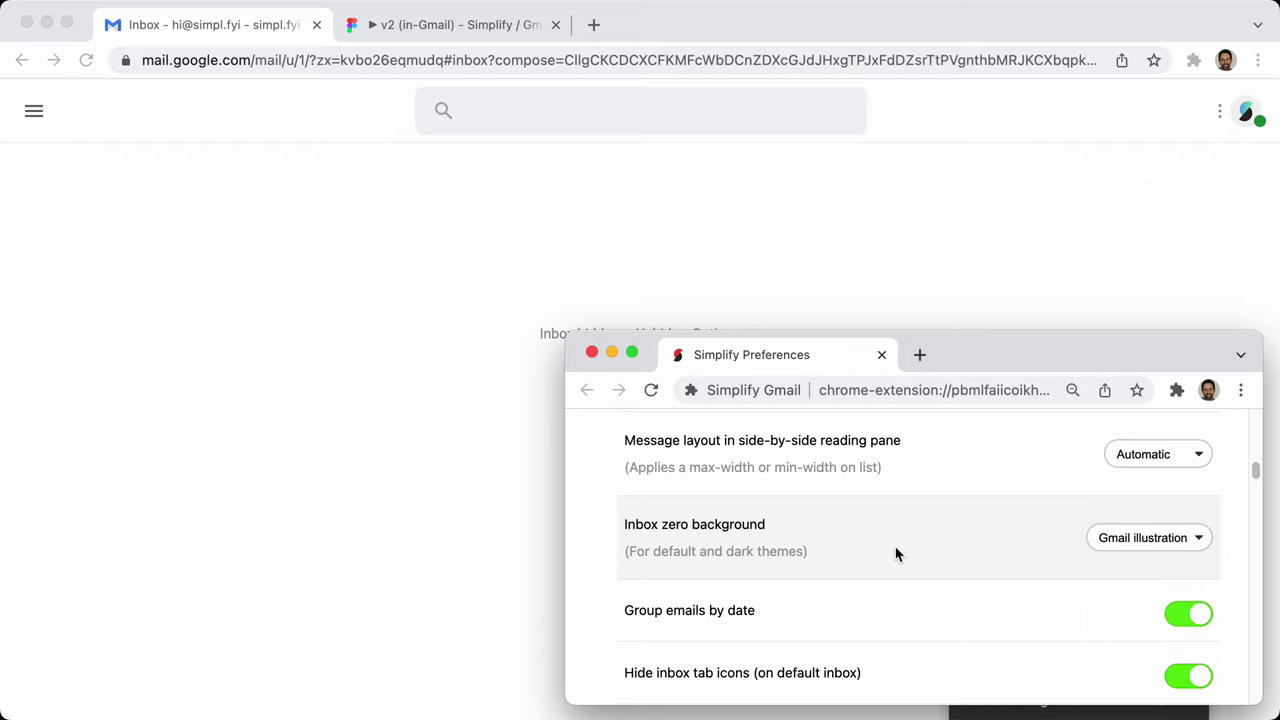
{"action": "scroll", "coordinate": [1010, 540], "scroll_direction": "down", "scroll_amount": 2}
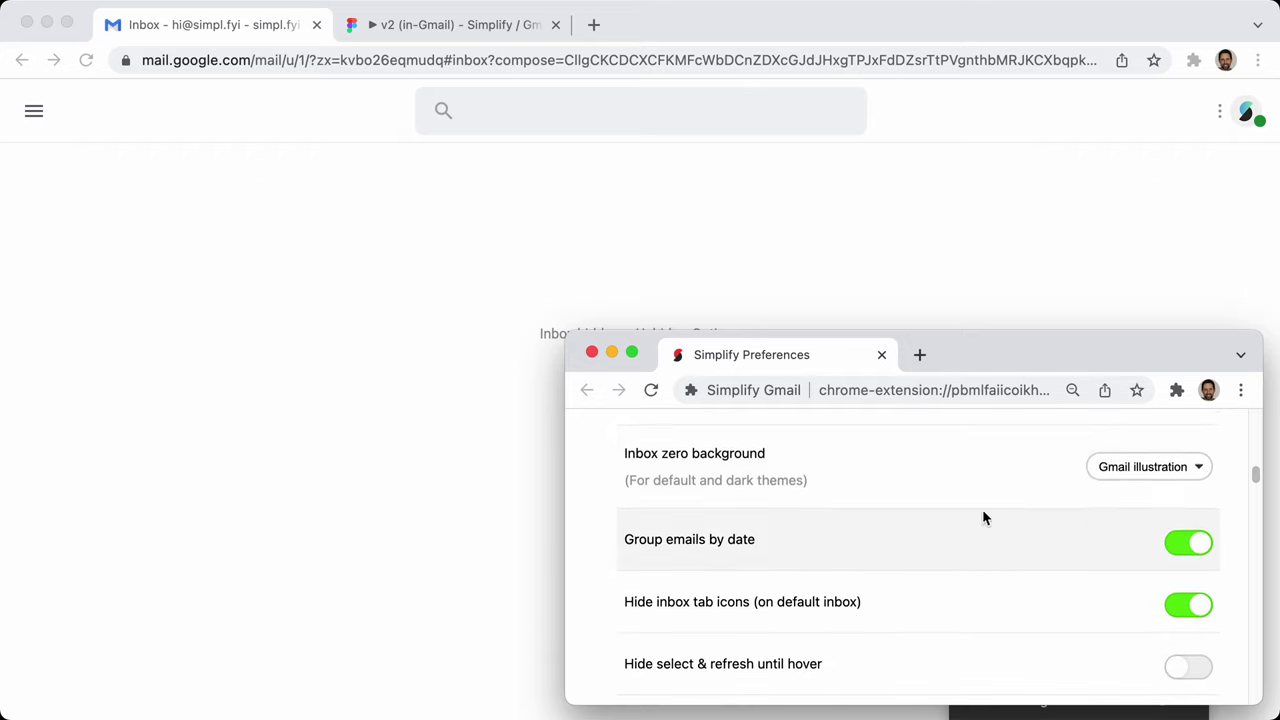
{"action": "left_click", "coordinate": [1122, 482]}
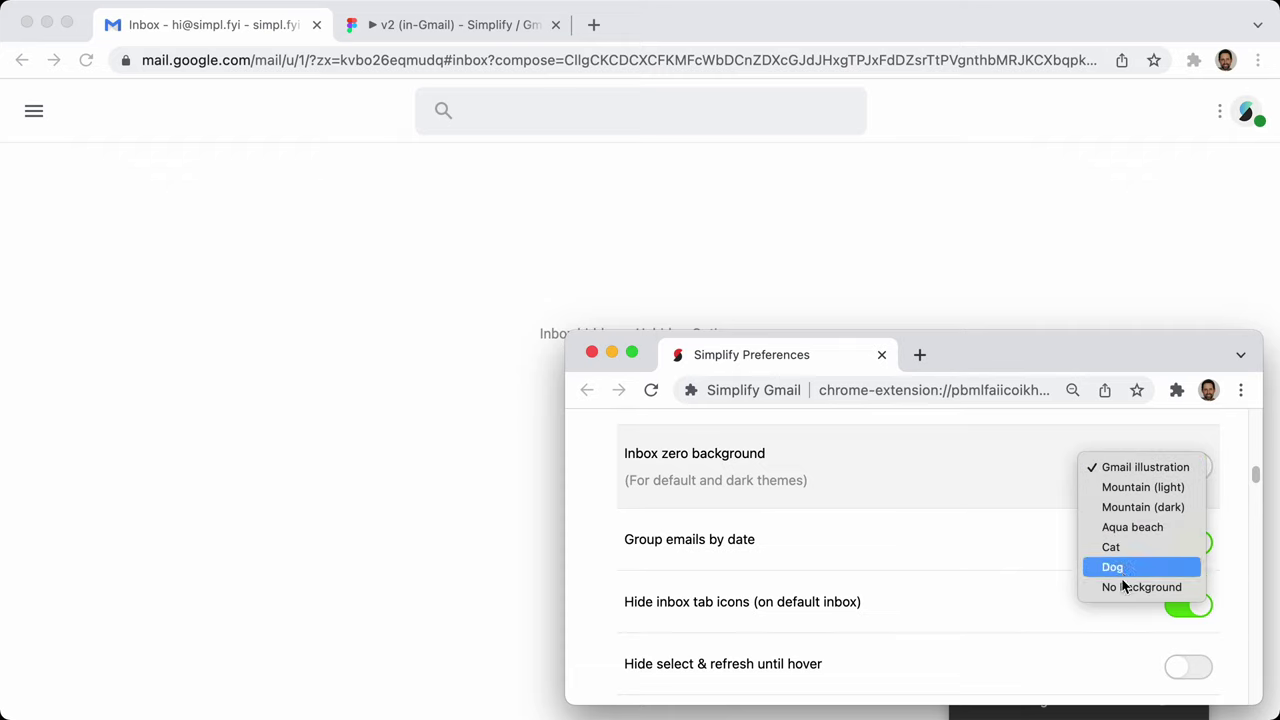
{"action": "left_click", "coordinate": [977, 468]}
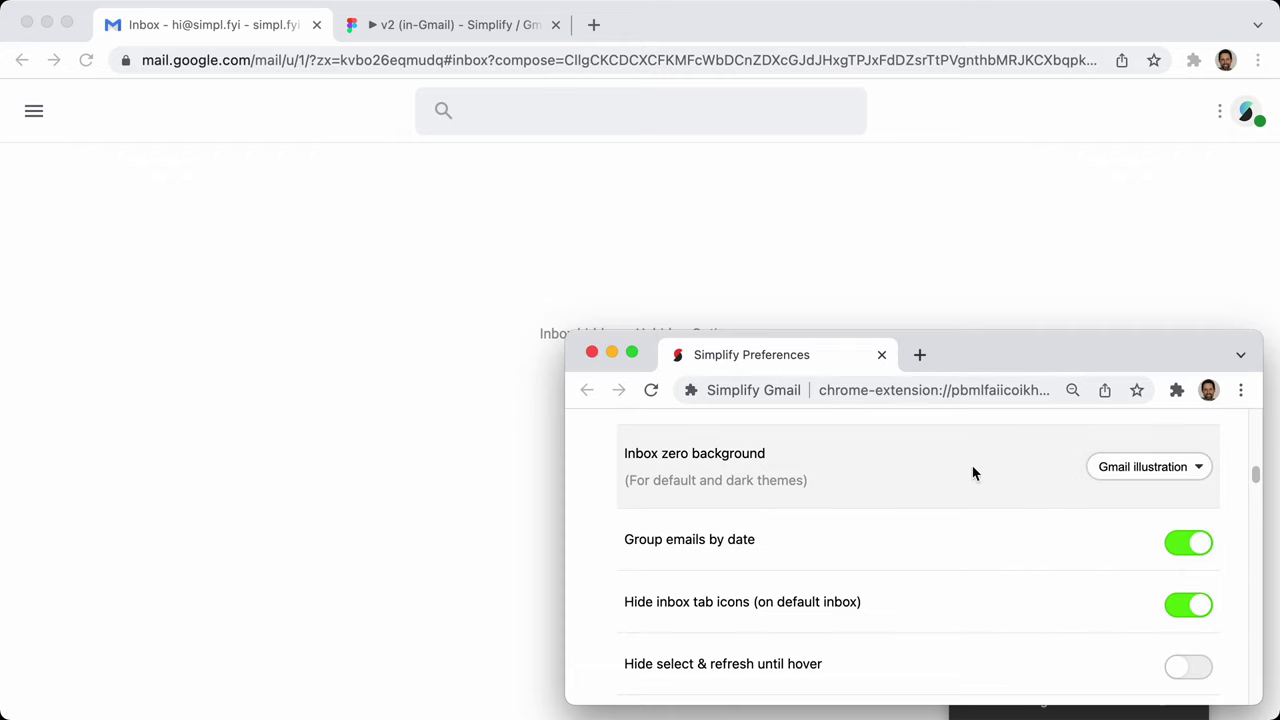
{"action": "scroll", "coordinate": [950, 470], "scroll_direction": "down", "scroll_amount": 2}
Unhide the inbox in Gmail and switch the email list to newest-first order
{"action": "left_click", "coordinate": [513, 323]}
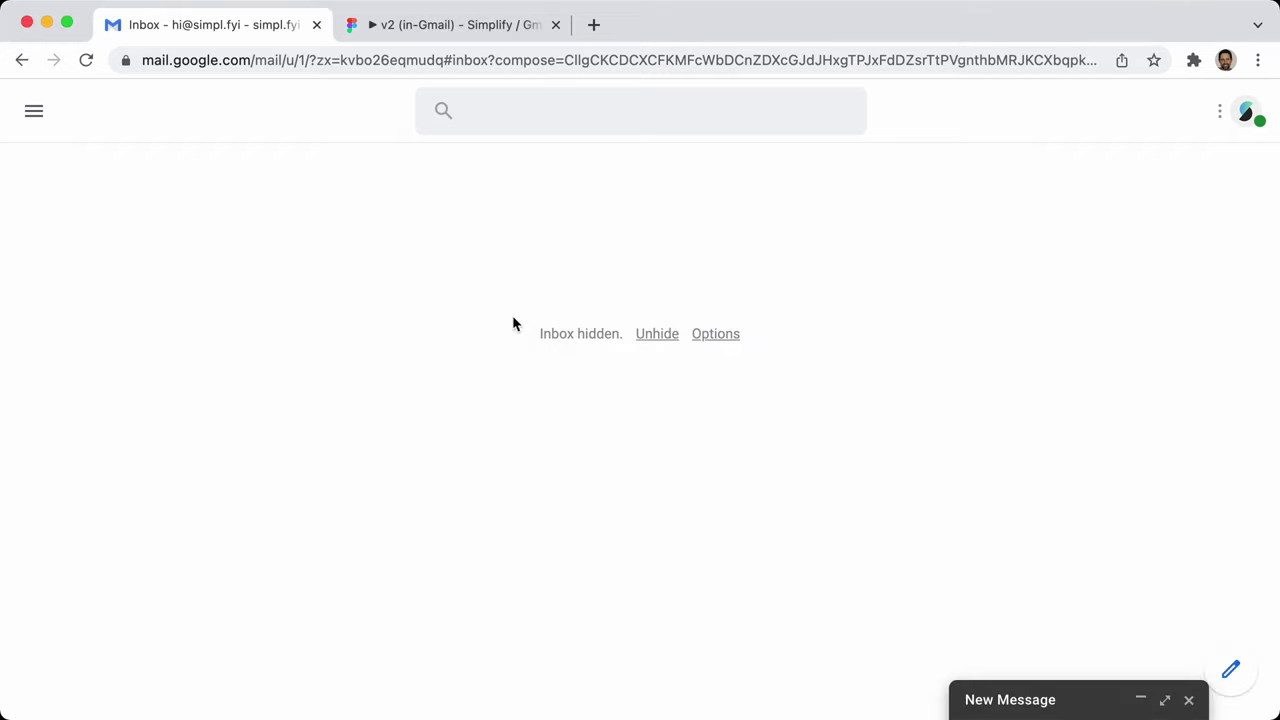
{"action": "left_click", "coordinate": [657, 334]}
{"action": "key", "text": "super+grave"}
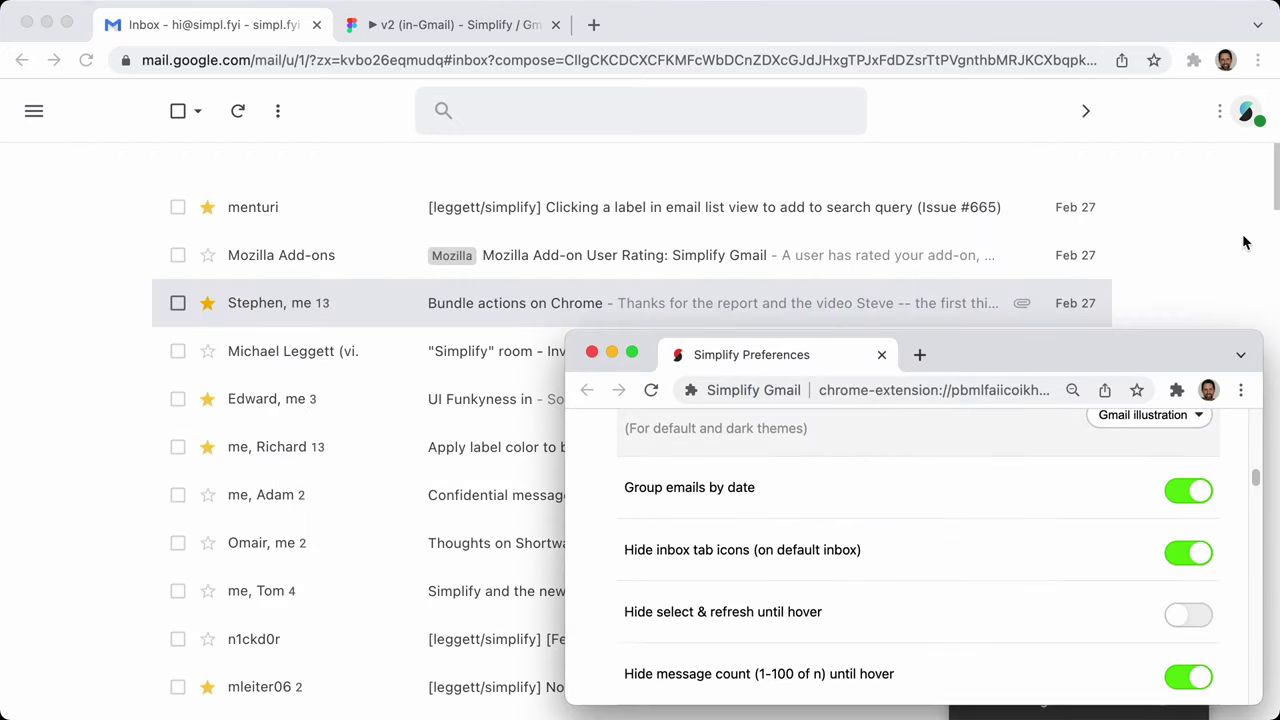
{"action": "left_click", "coordinate": [1198, 252]}
{"action": "key", "text": "alt+d"}
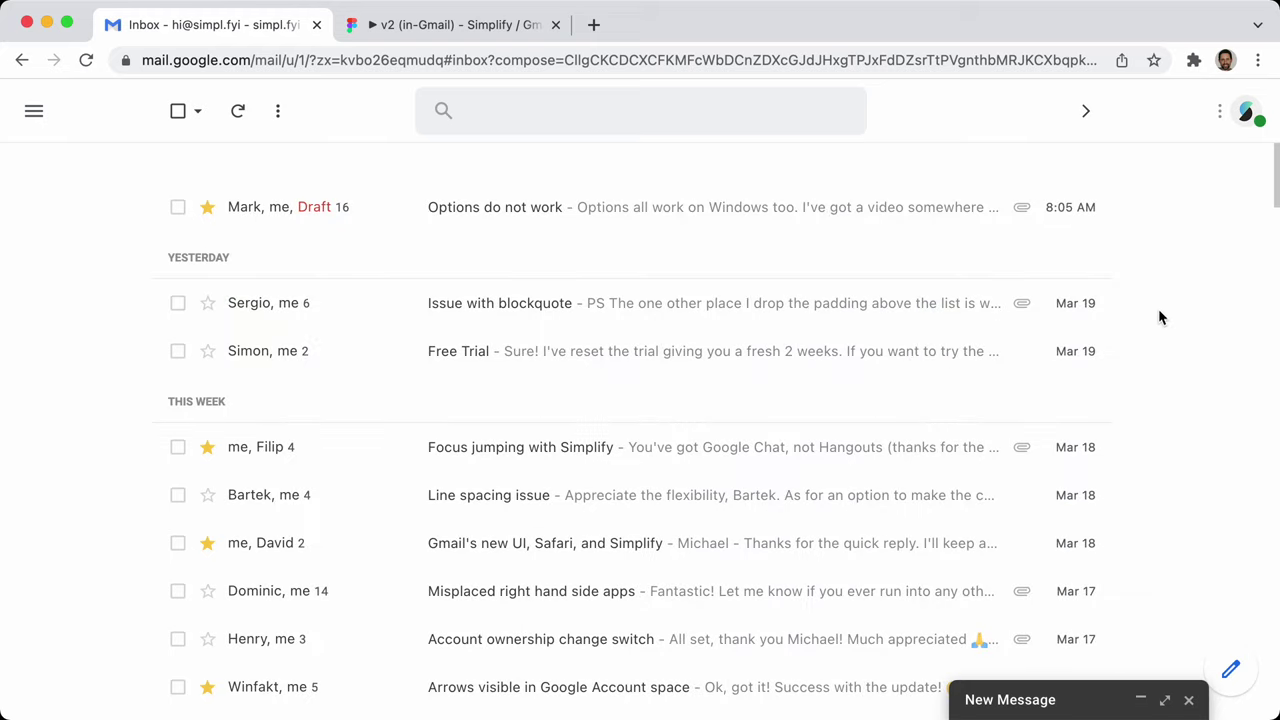
Turn off Group emails by date in the Simplify preferences and turn it back on
{"action": "key", "text": "super+grave"}
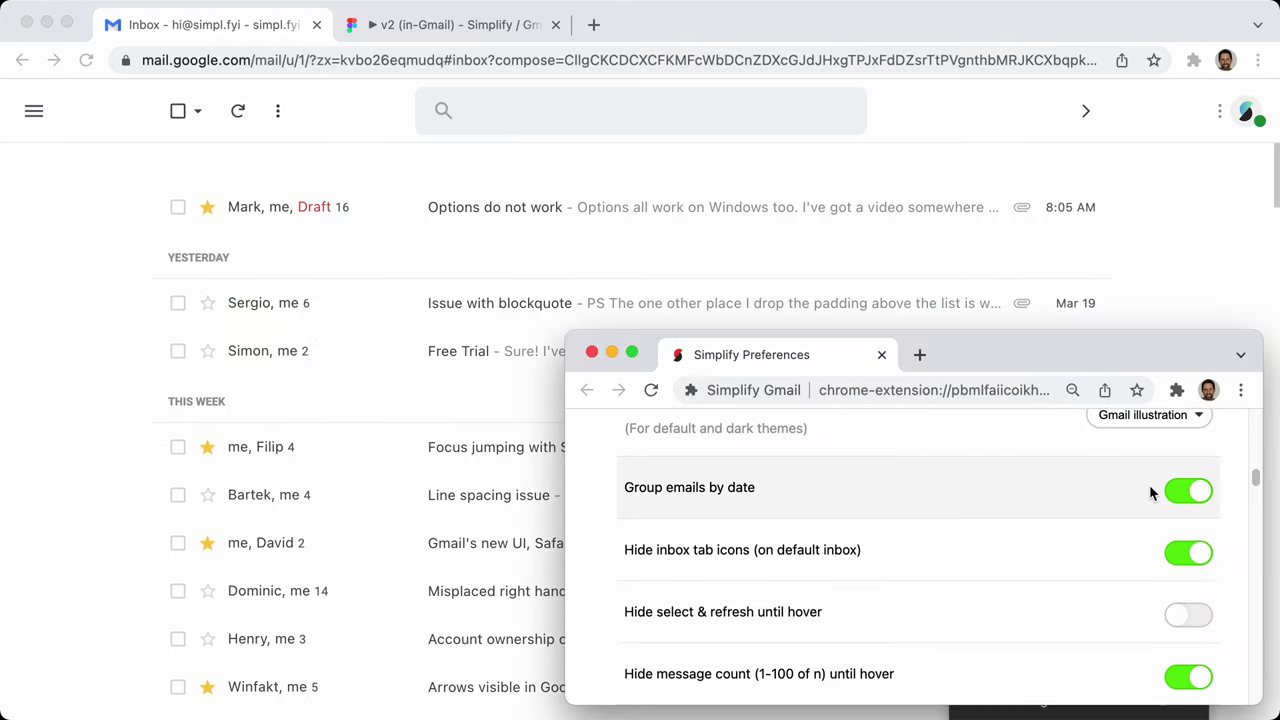
{"action": "left_click", "coordinate": [1188, 491]}
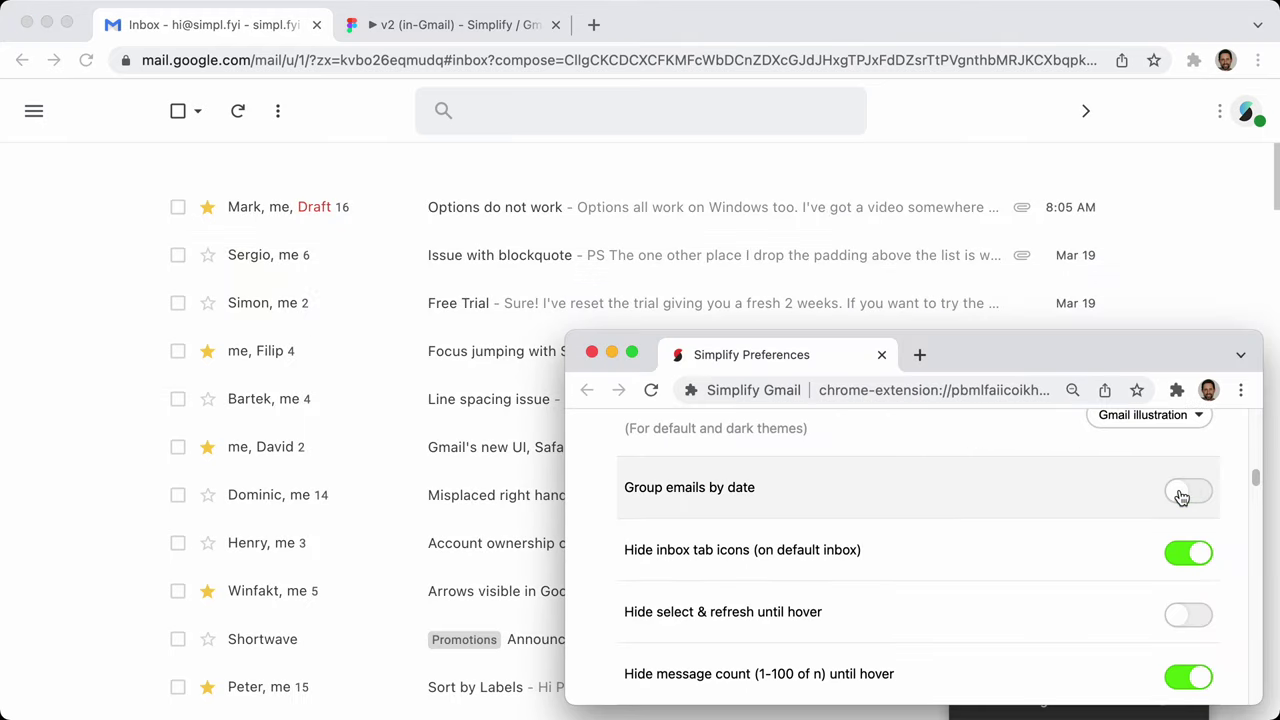
{"action": "left_click", "coordinate": [1186, 492]}
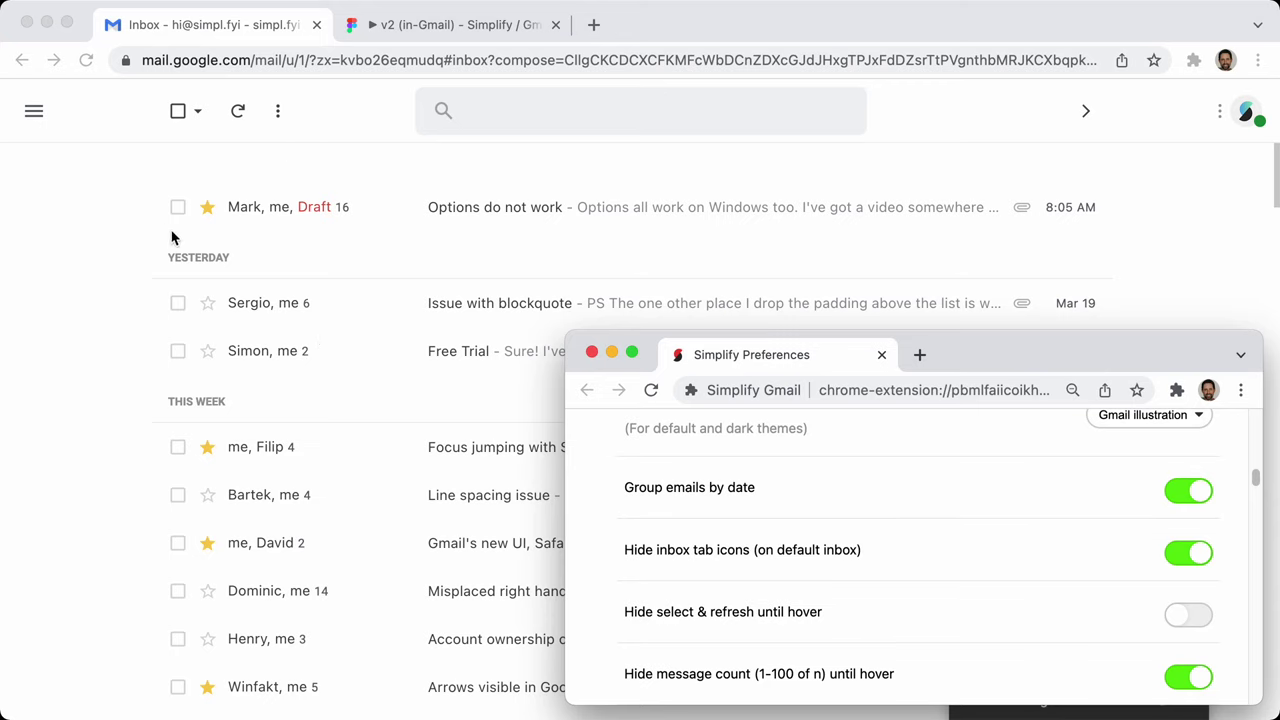
Examine the date section headings throughout the first page of the inbox list
{"action": "left_click", "coordinate": [96, 343]}
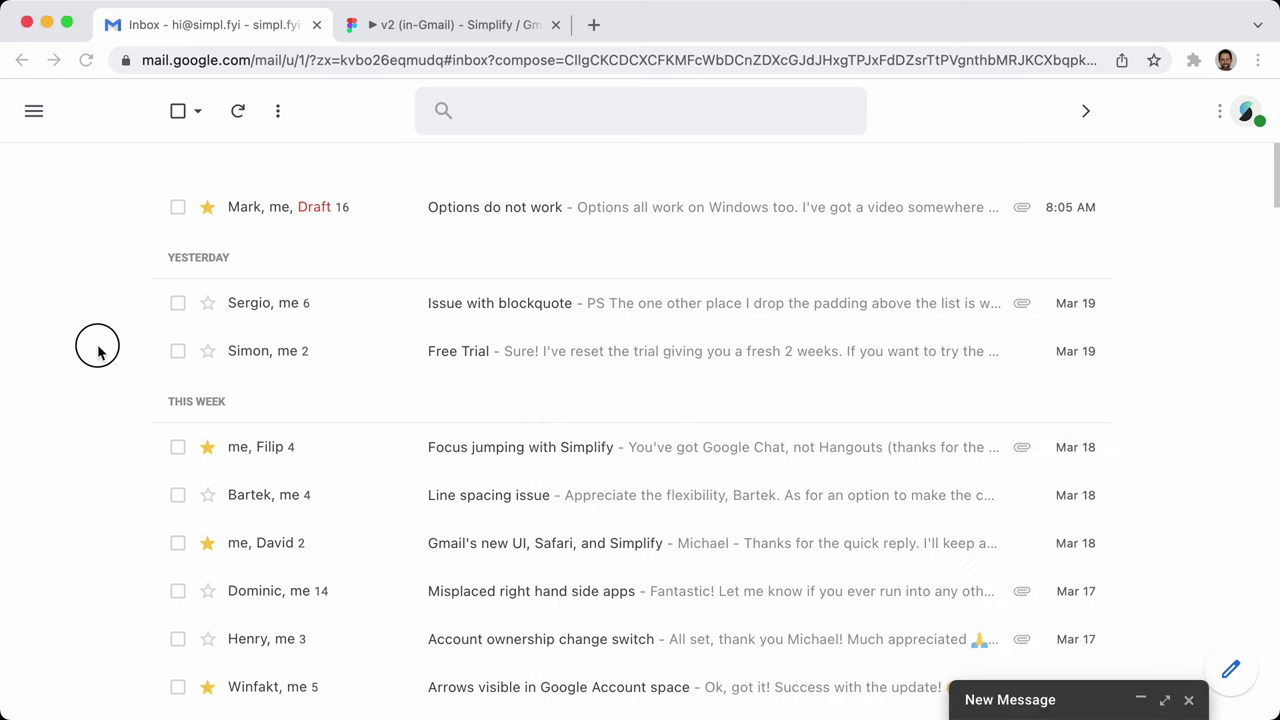
{"action": "scroll", "coordinate": [103, 346], "scroll_direction": "down", "scroll_amount": 5}
{"action": "scroll", "coordinate": [205, 325], "scroll_direction": "down", "scroll_amount": 10}
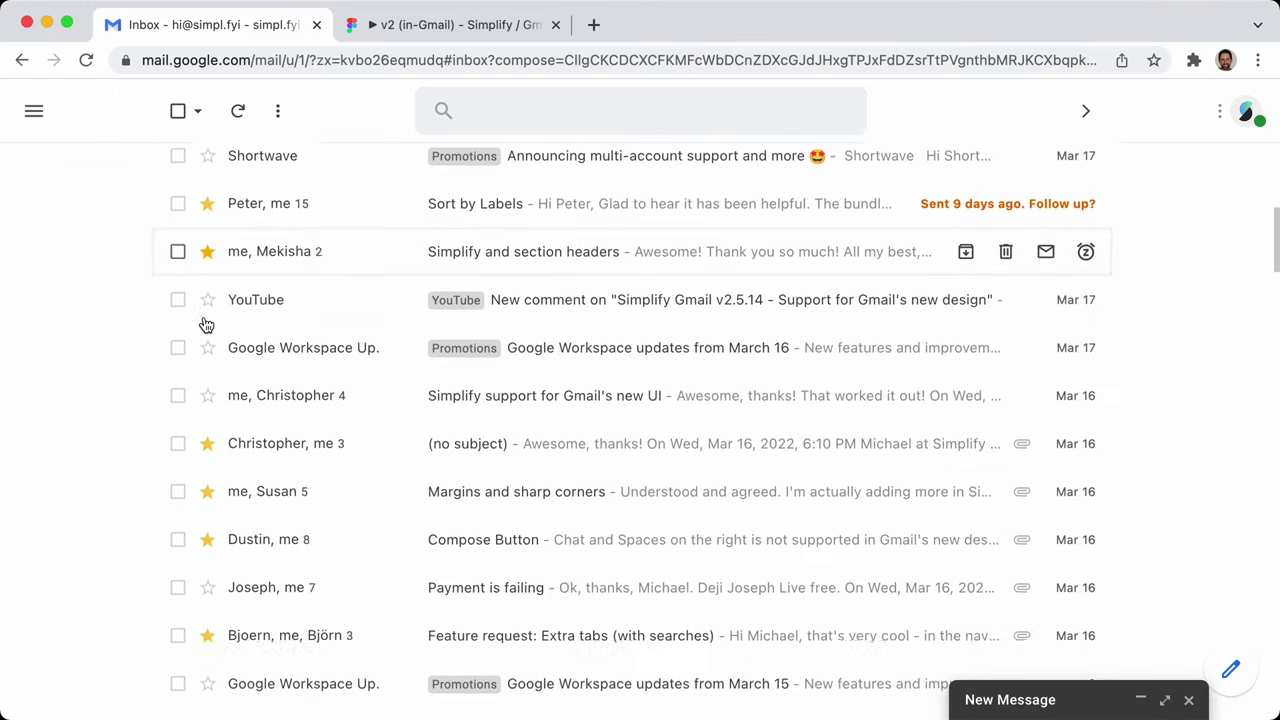
{"action": "scroll", "coordinate": [228, 448], "scroll_direction": "down", "scroll_amount": 20}
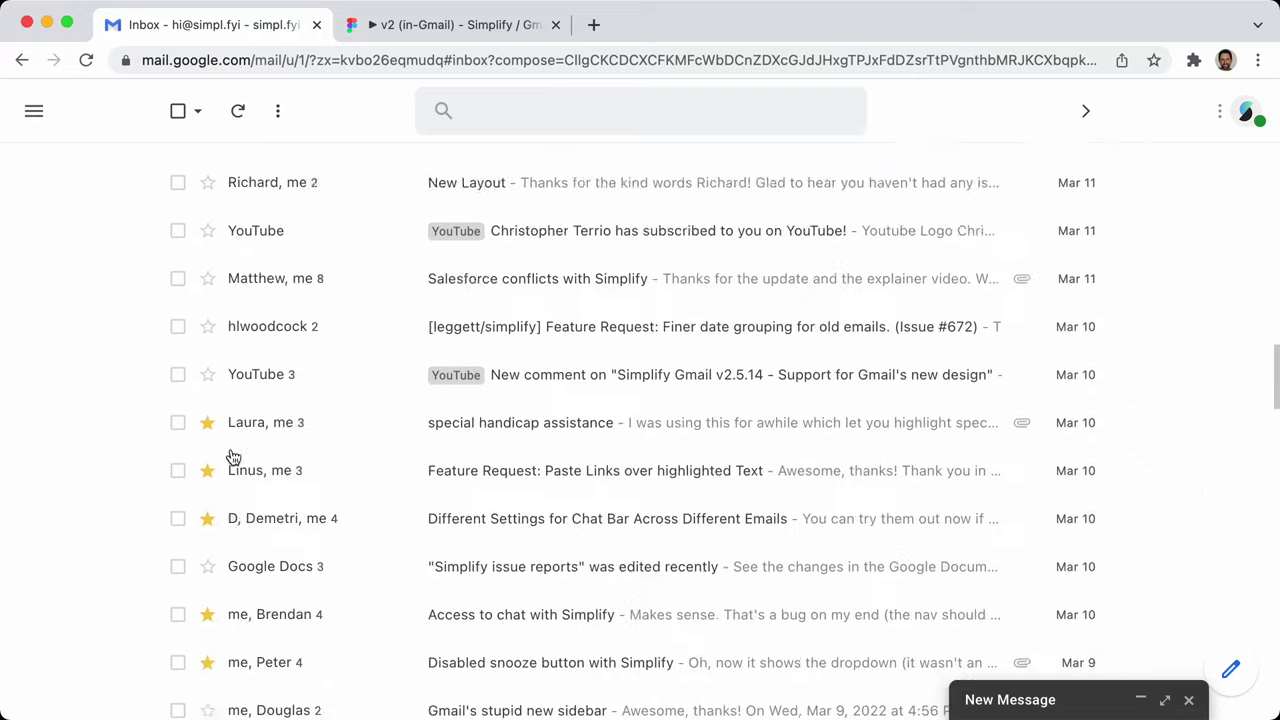
{"action": "mouse_move", "coordinate": [229, 451]}
{"action": "scroll", "coordinate": [290, 467], "scroll_direction": "down", "scroll_amount": 20}
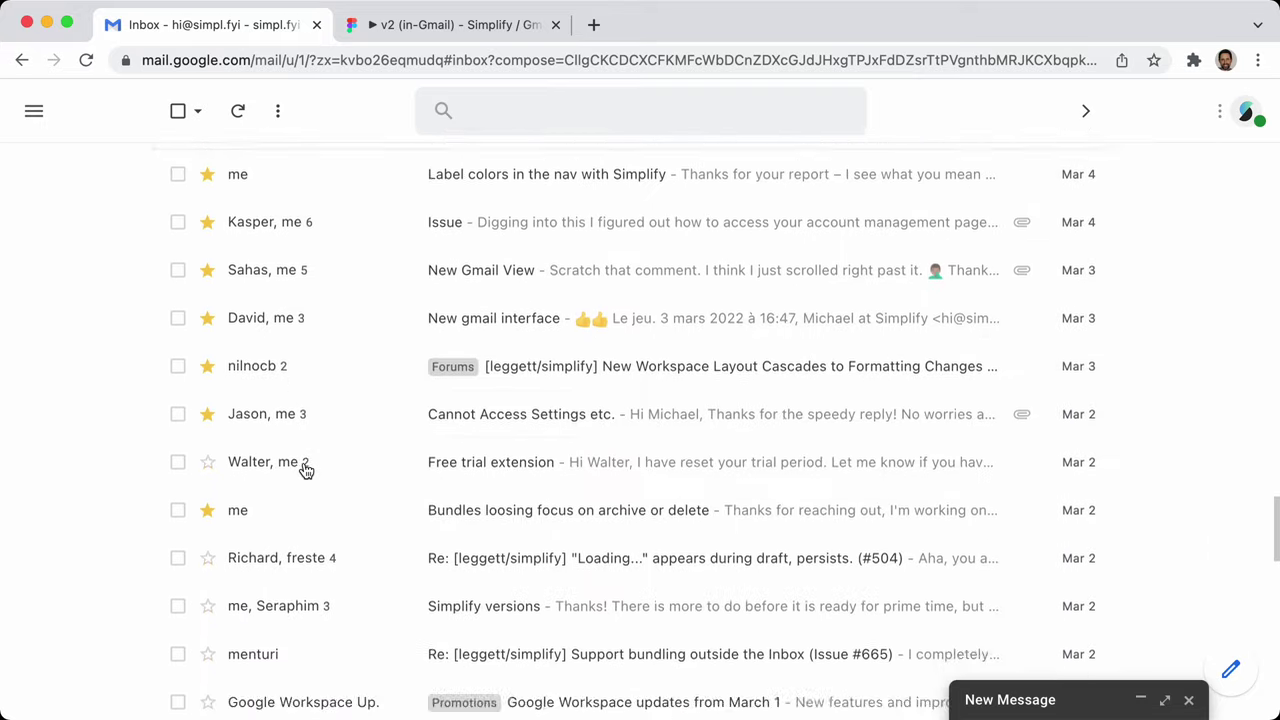
{"action": "scroll", "coordinate": [437, 458], "scroll_direction": "down", "scroll_amount": 3}
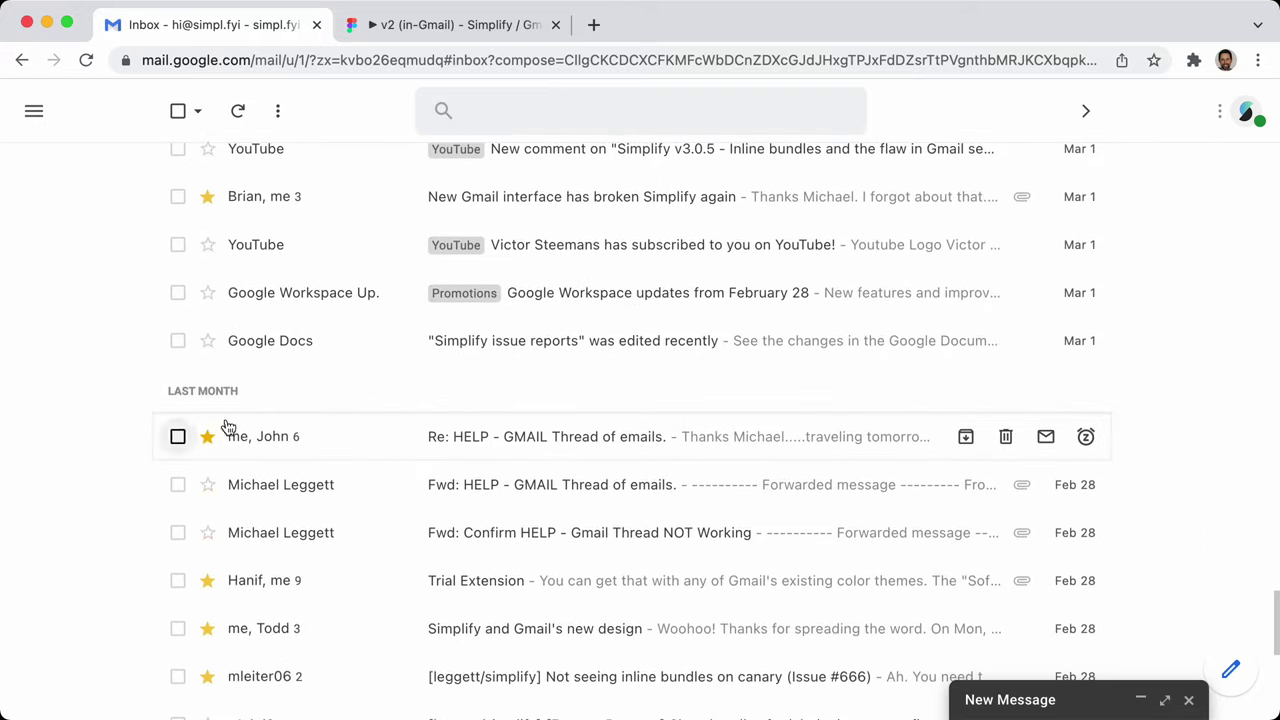
{"action": "scroll", "coordinate": [330, 496], "scroll_direction": "down", "scroll_amount": 4}
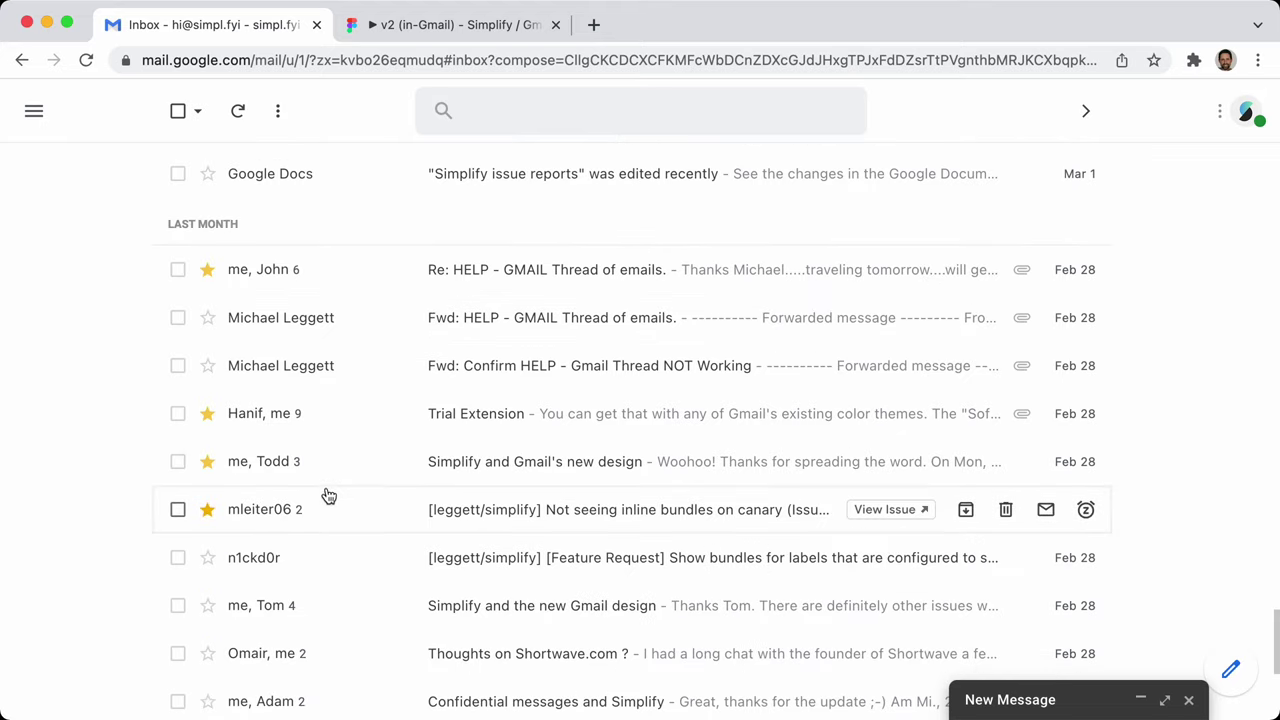
{"action": "scroll", "coordinate": [486, 363], "scroll_direction": "down", "scroll_amount": 10}
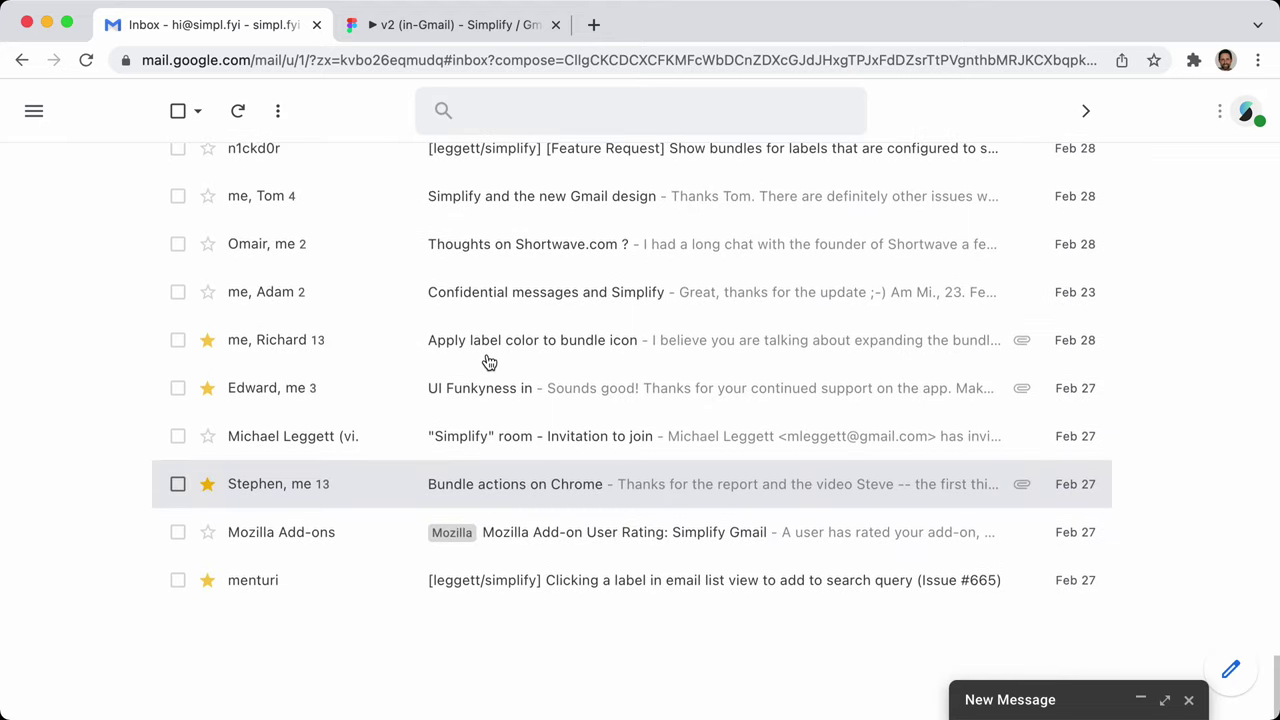
Page through the older inbox emails up to the fourth page and examine their date section headings
{"action": "left_click", "coordinate": [1085, 110]}
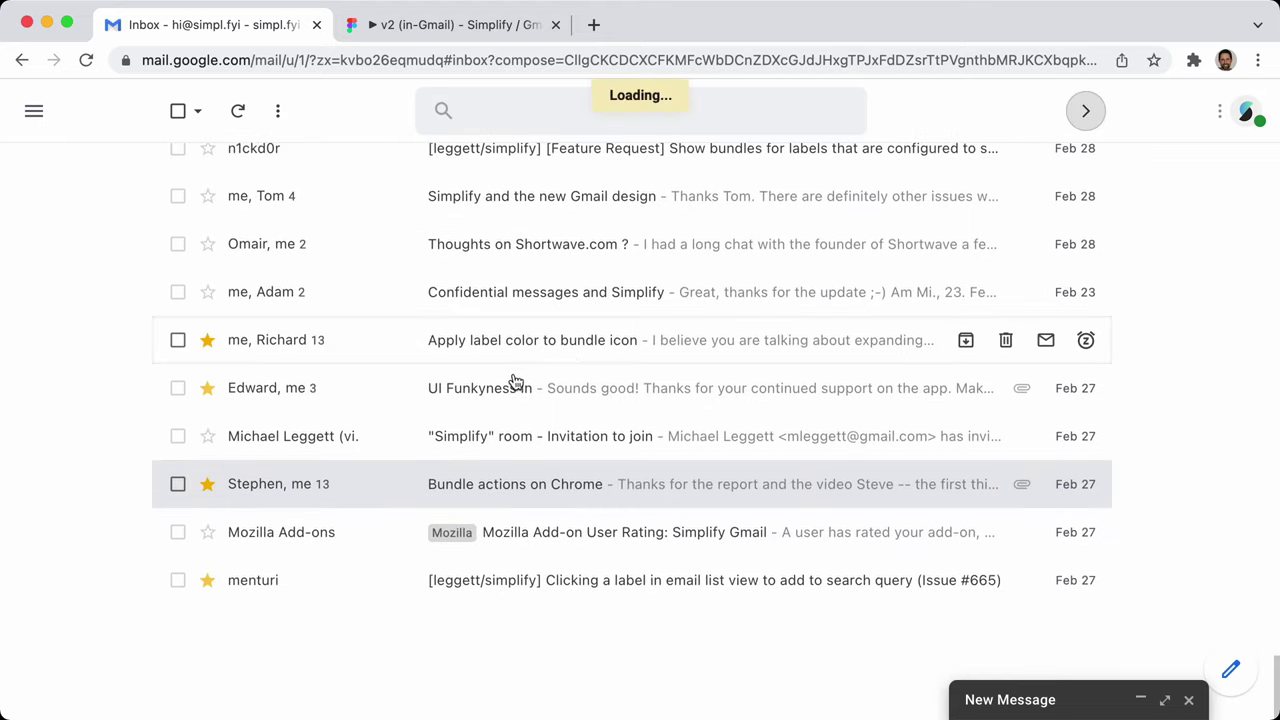
{"action": "scroll", "coordinate": [410, 348], "scroll_direction": "down", "scroll_amount": 20}
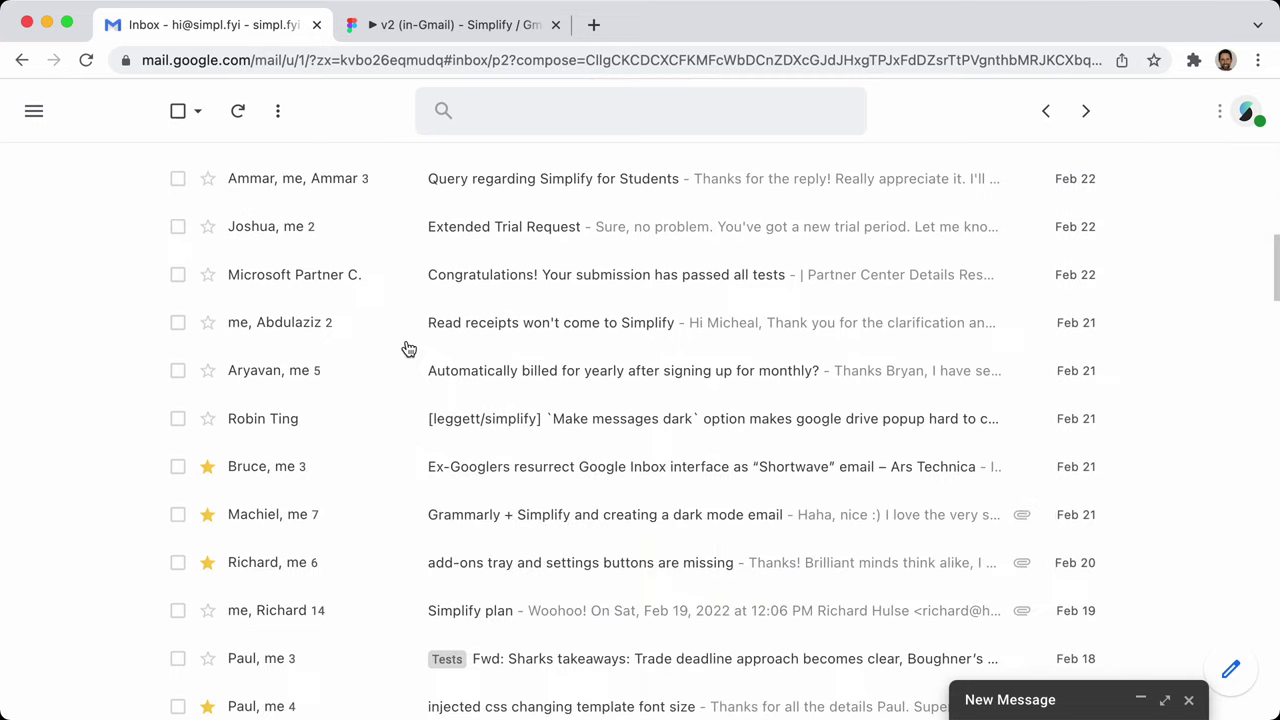
{"action": "scroll", "coordinate": [409, 348], "scroll_direction": "down", "scroll_amount": 20}
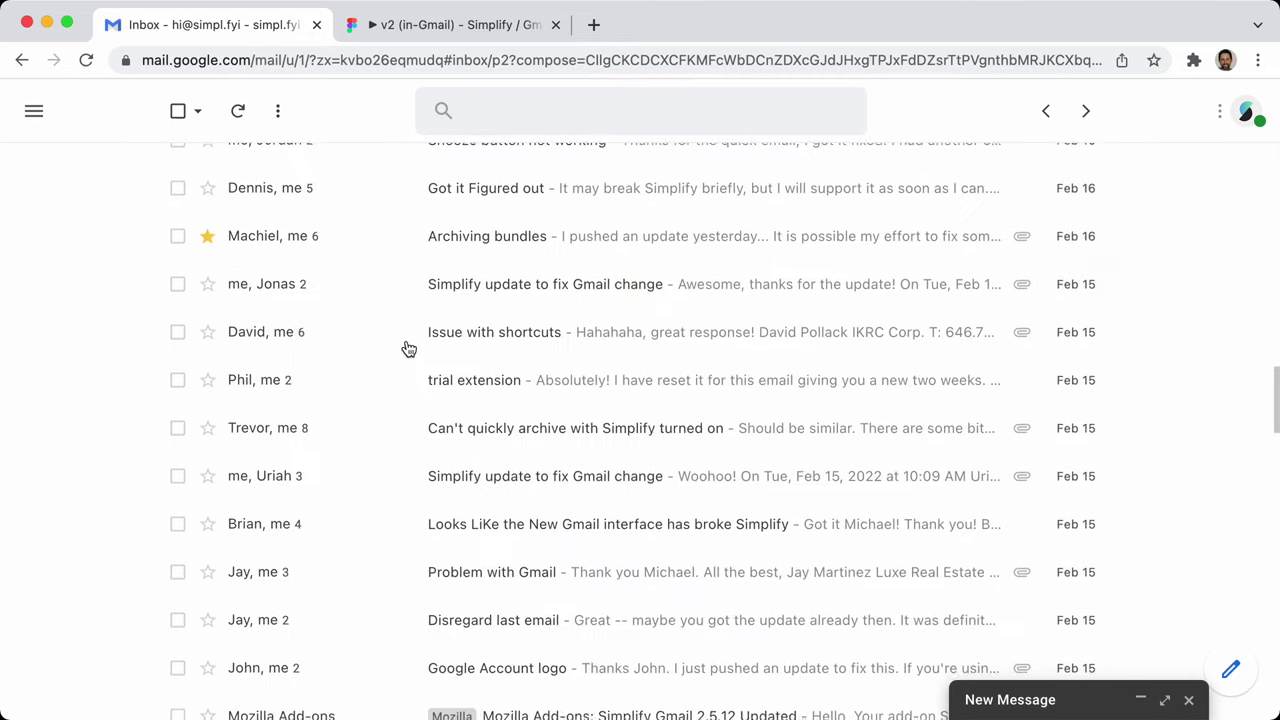
{"action": "scroll", "coordinate": [409, 348], "scroll_direction": "down", "scroll_amount": 20}
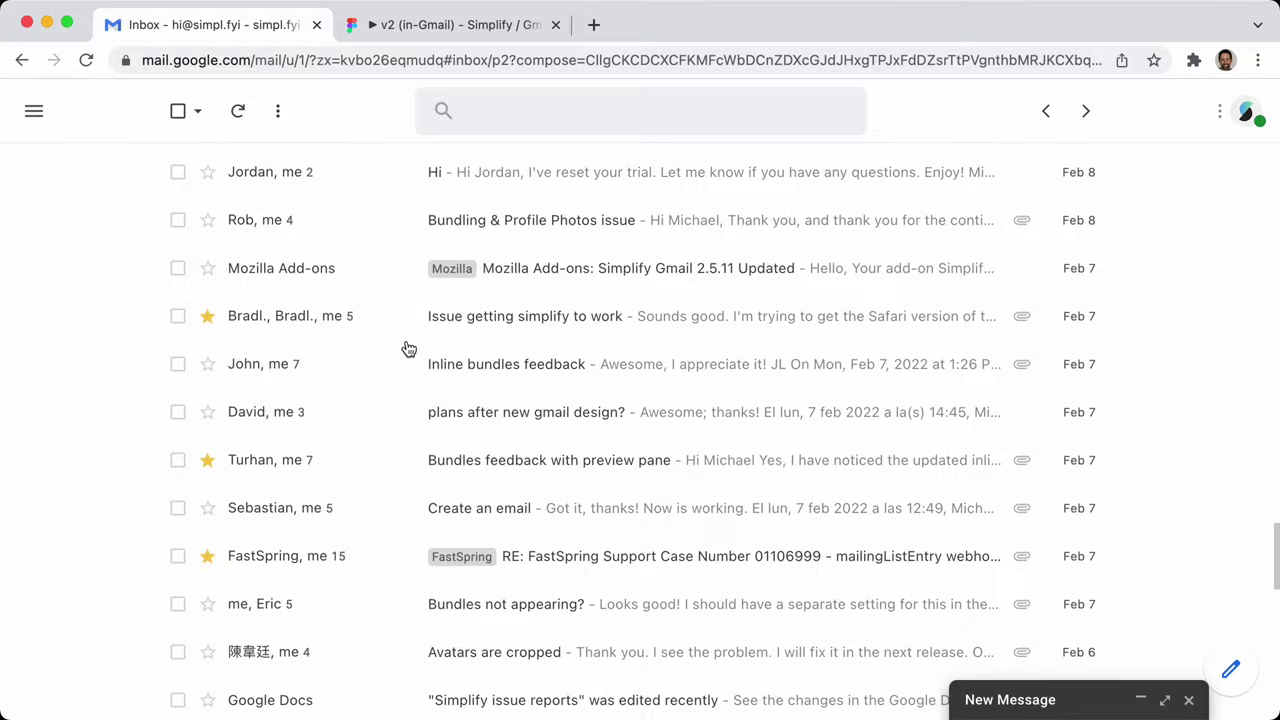
{"action": "scroll", "coordinate": [409, 348], "scroll_direction": "down", "scroll_amount": 11}
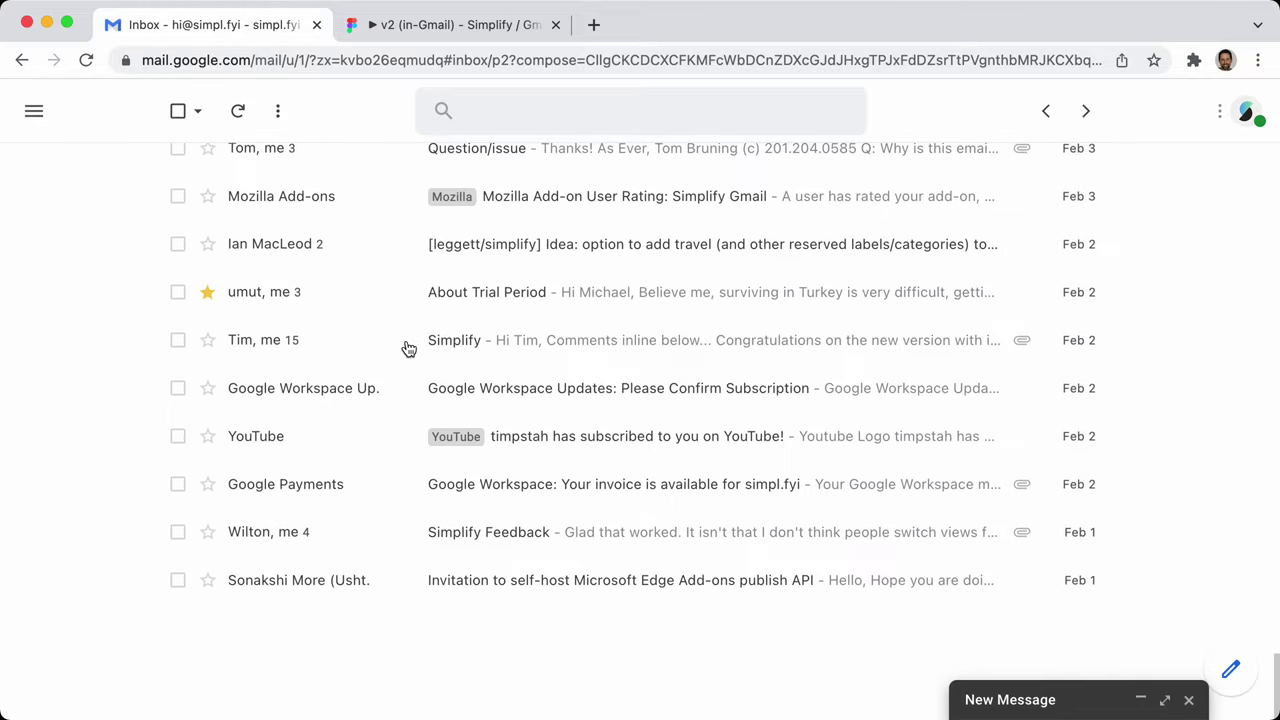
{"action": "left_click", "coordinate": [1078, 120]}
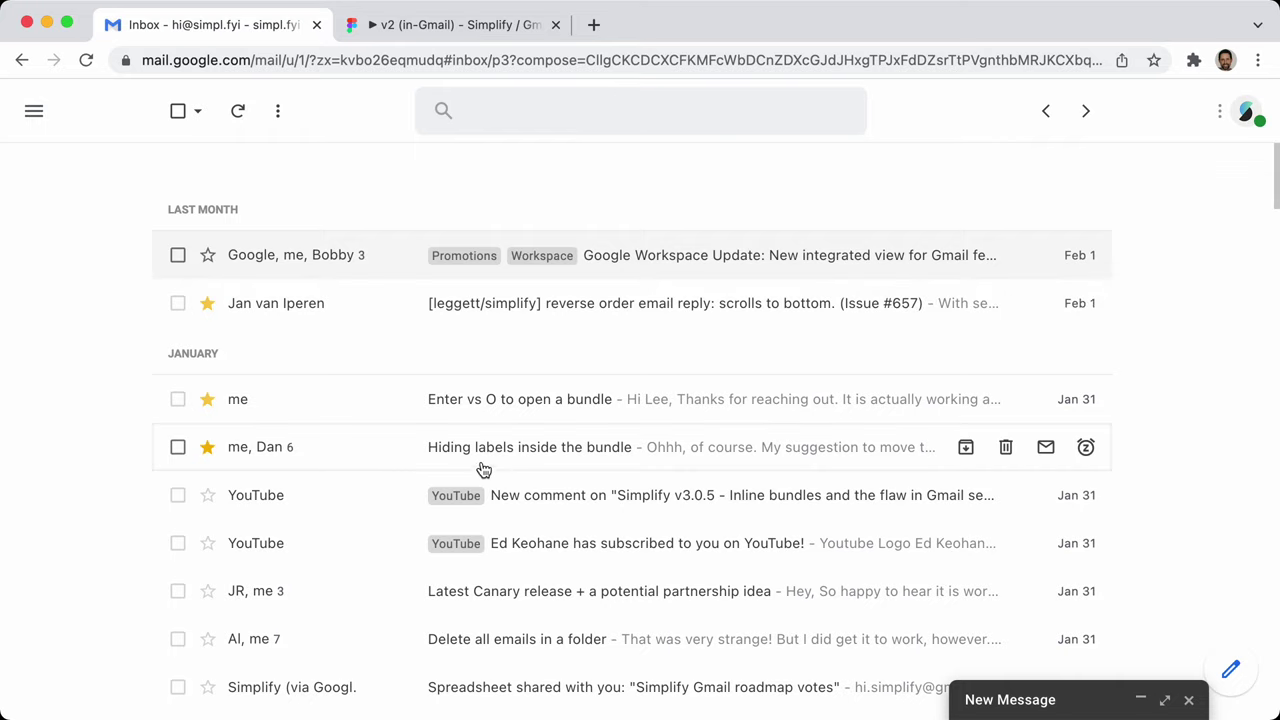
{"action": "scroll", "coordinate": [370, 466], "scroll_direction": "down", "scroll_amount": 13}
{"action": "scroll", "coordinate": [418, 455], "scroll_direction": "down", "scroll_amount": 20}
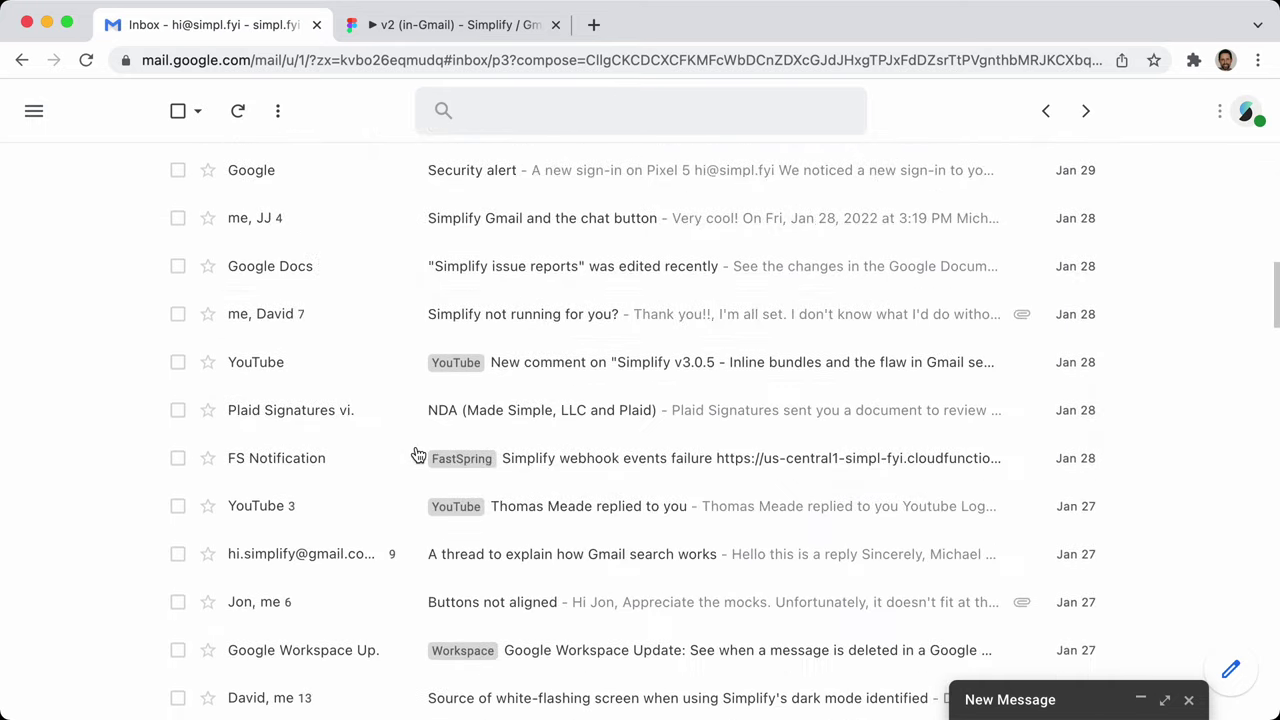
{"action": "scroll", "coordinate": [418, 455], "scroll_direction": "down", "scroll_amount": 20}
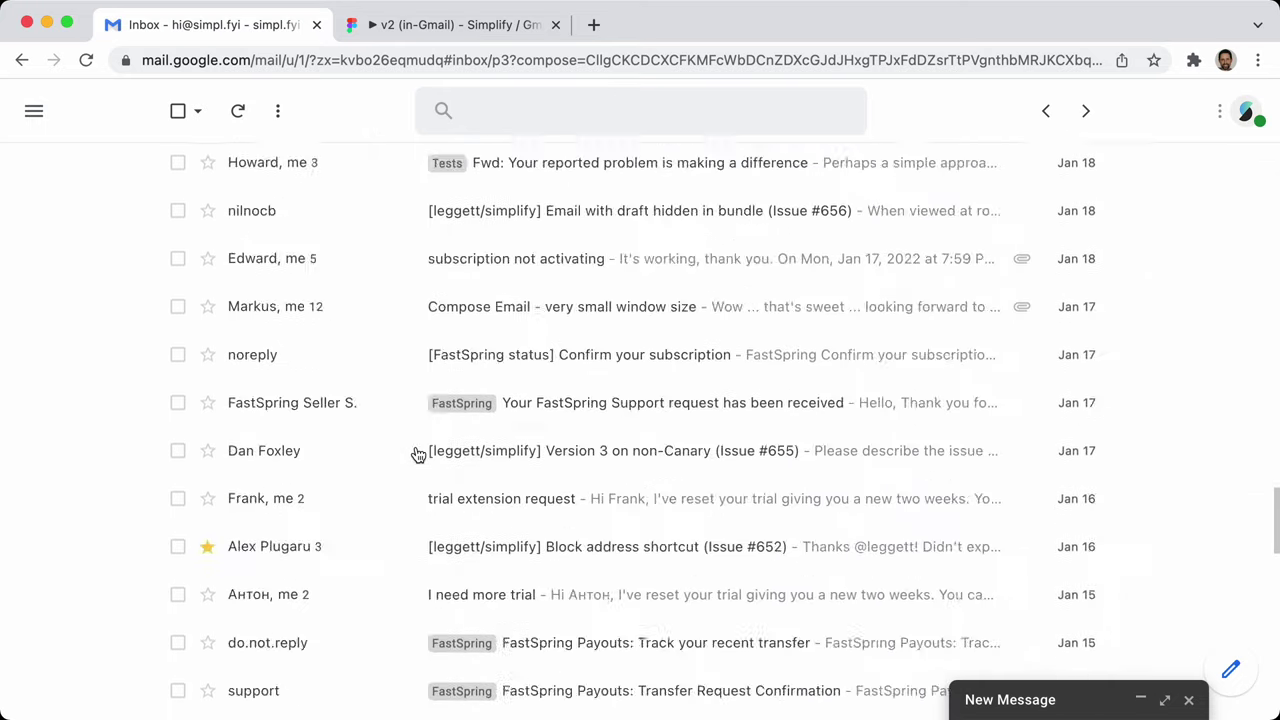
{"action": "left_click", "coordinate": [1082, 116]}
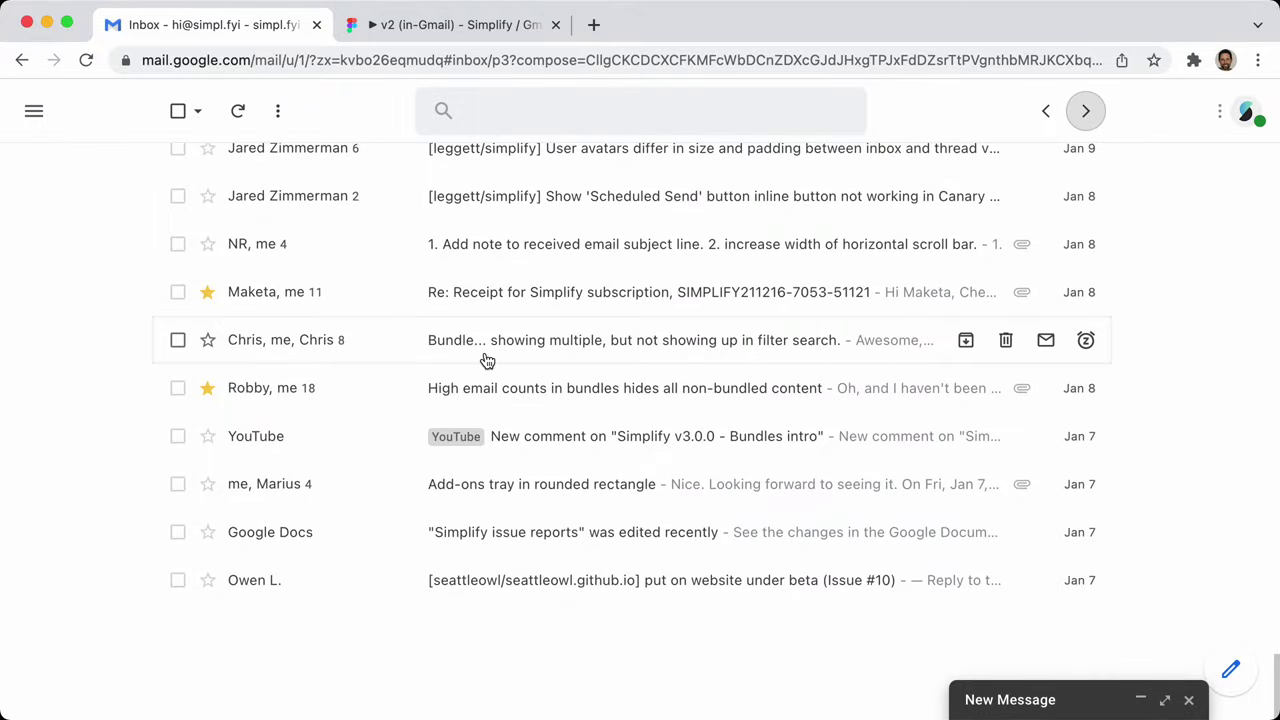
{"action": "scroll", "coordinate": [443, 361], "scroll_direction": "down", "scroll_amount": 15}
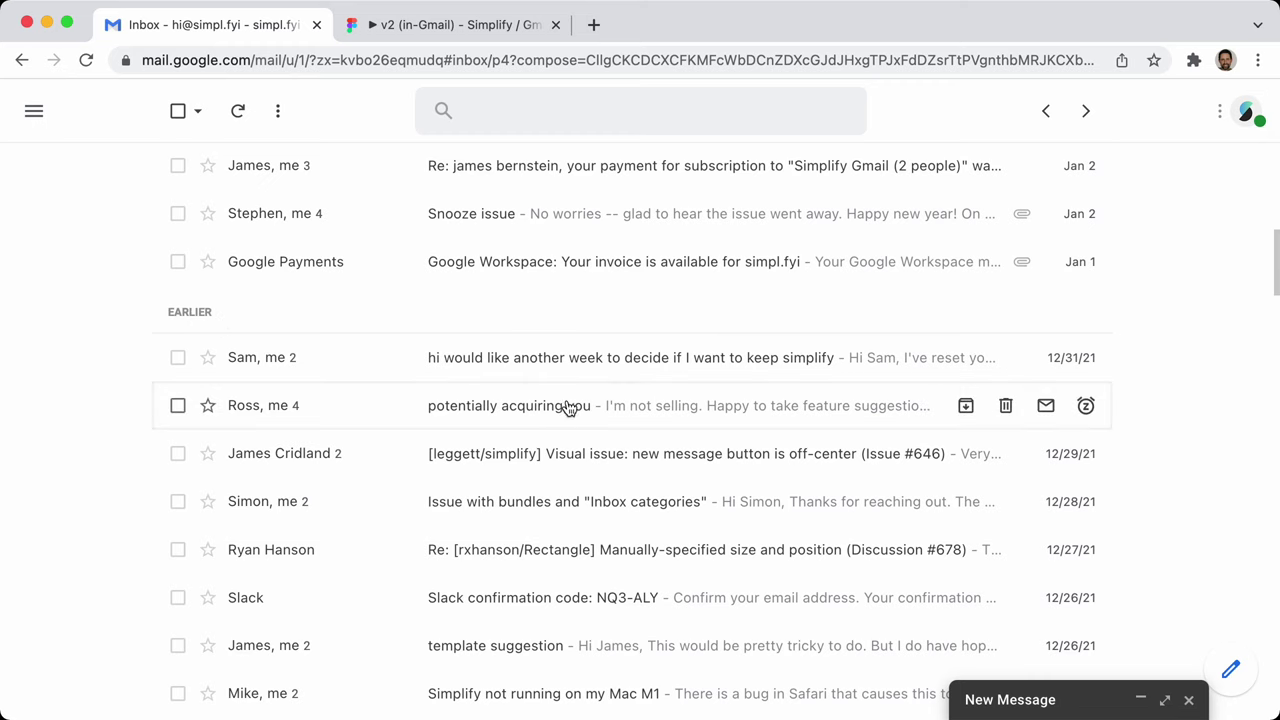
Examine the Earlier section on the inbox's fourth page and toggle Group emails by date off and back on
{"action": "scroll", "coordinate": [427, 440], "scroll_direction": "down", "scroll_amount": 3}
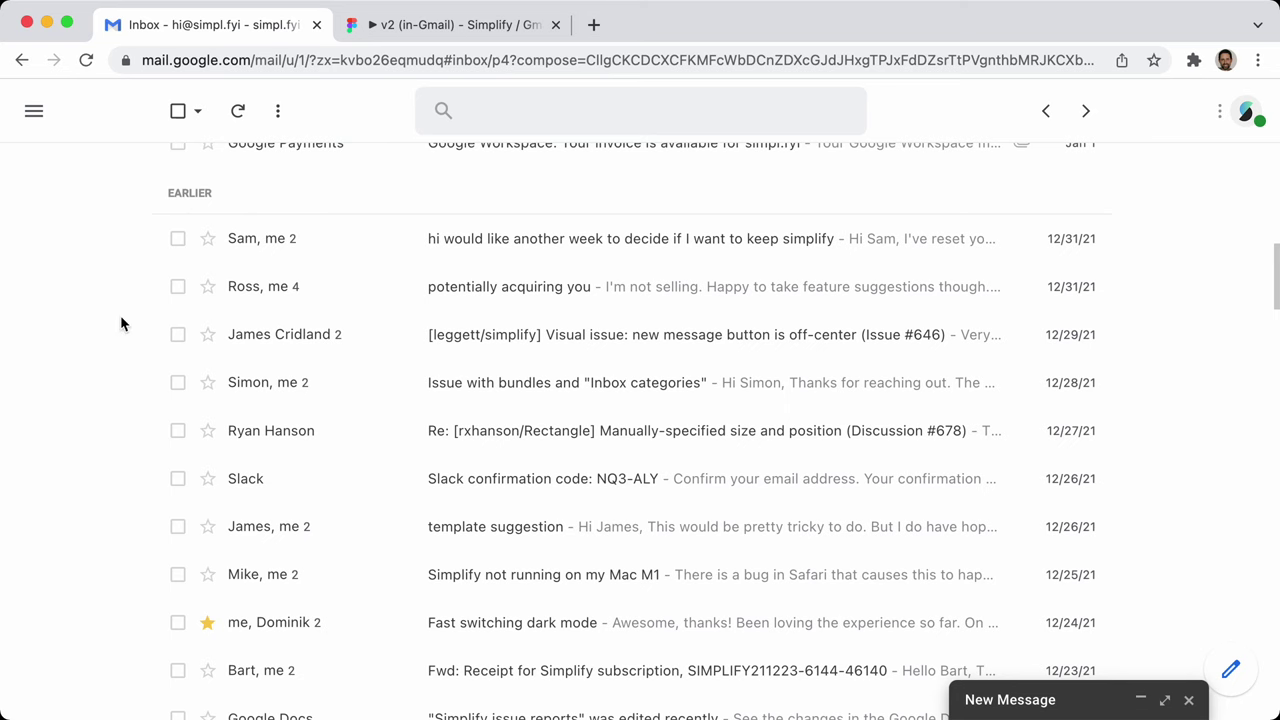
{"action": "scroll", "coordinate": [720, 358], "scroll_direction": "down", "scroll_amount": 3}
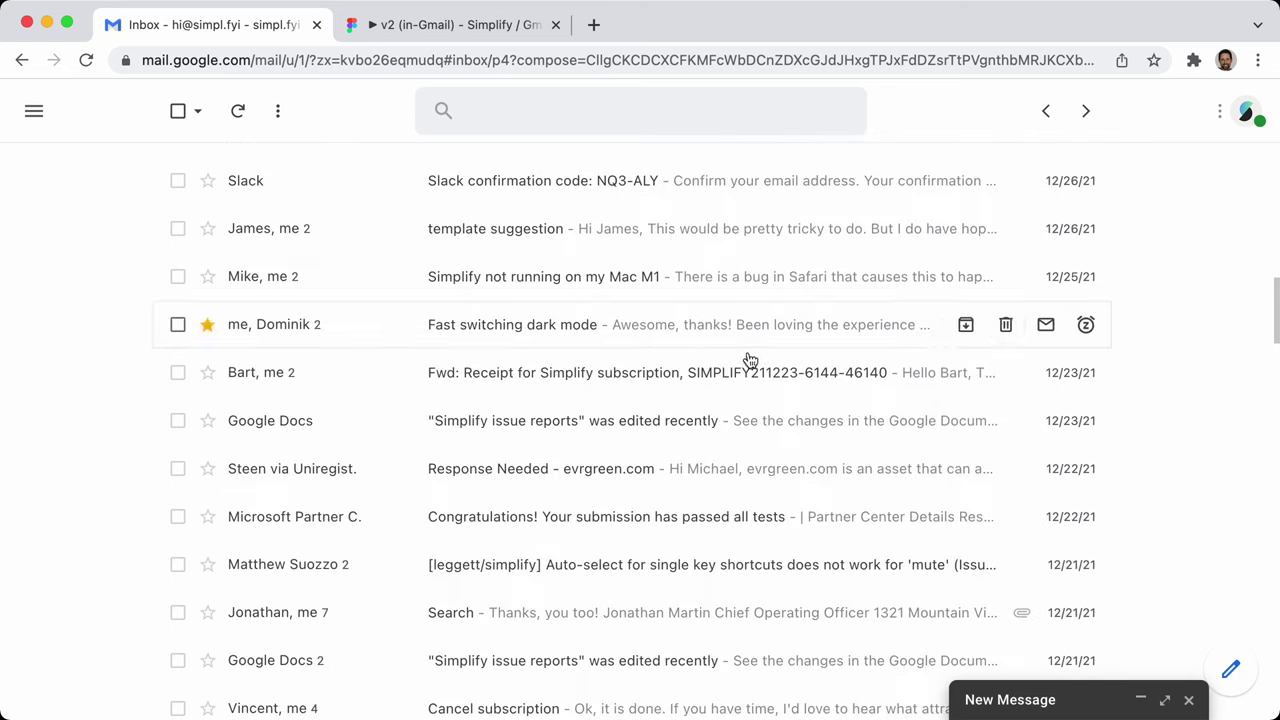
{"action": "scroll", "coordinate": [1130, 342], "scroll_direction": "up", "scroll_amount": 2}
{"action": "scroll", "coordinate": [1170, 332], "scroll_direction": "up", "scroll_amount": 2}
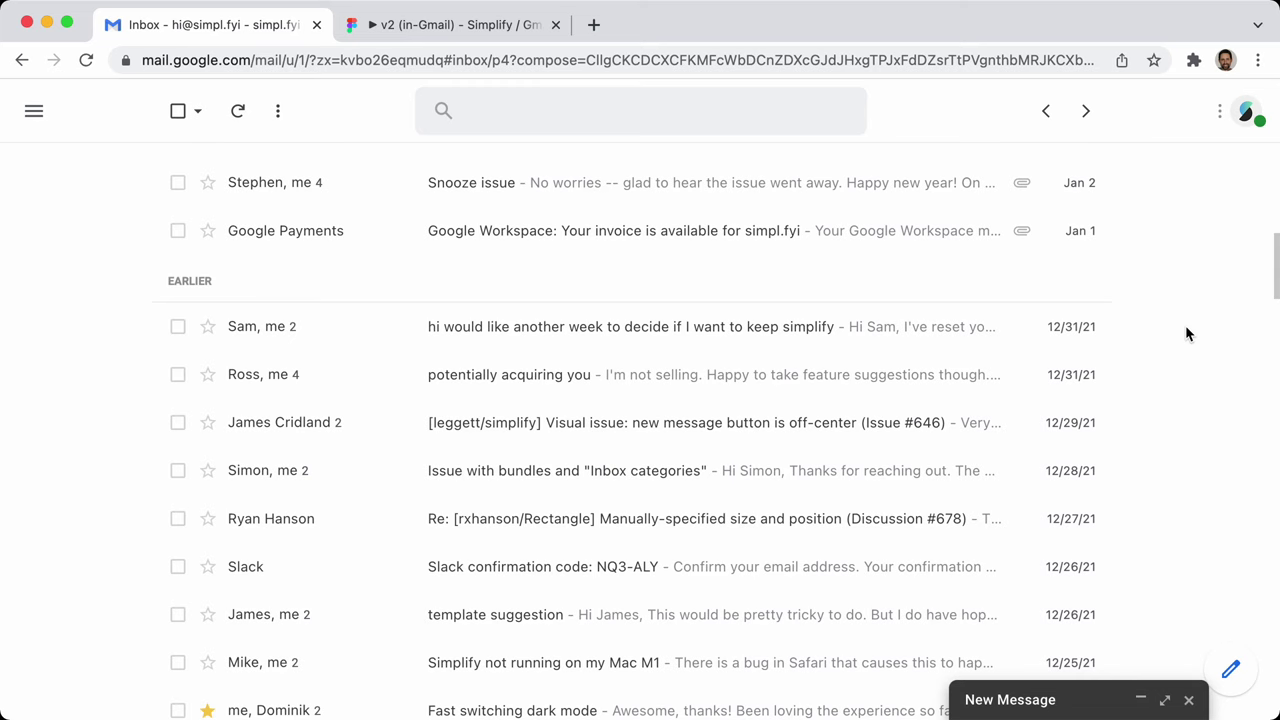
{"action": "key", "text": "super+comma"}
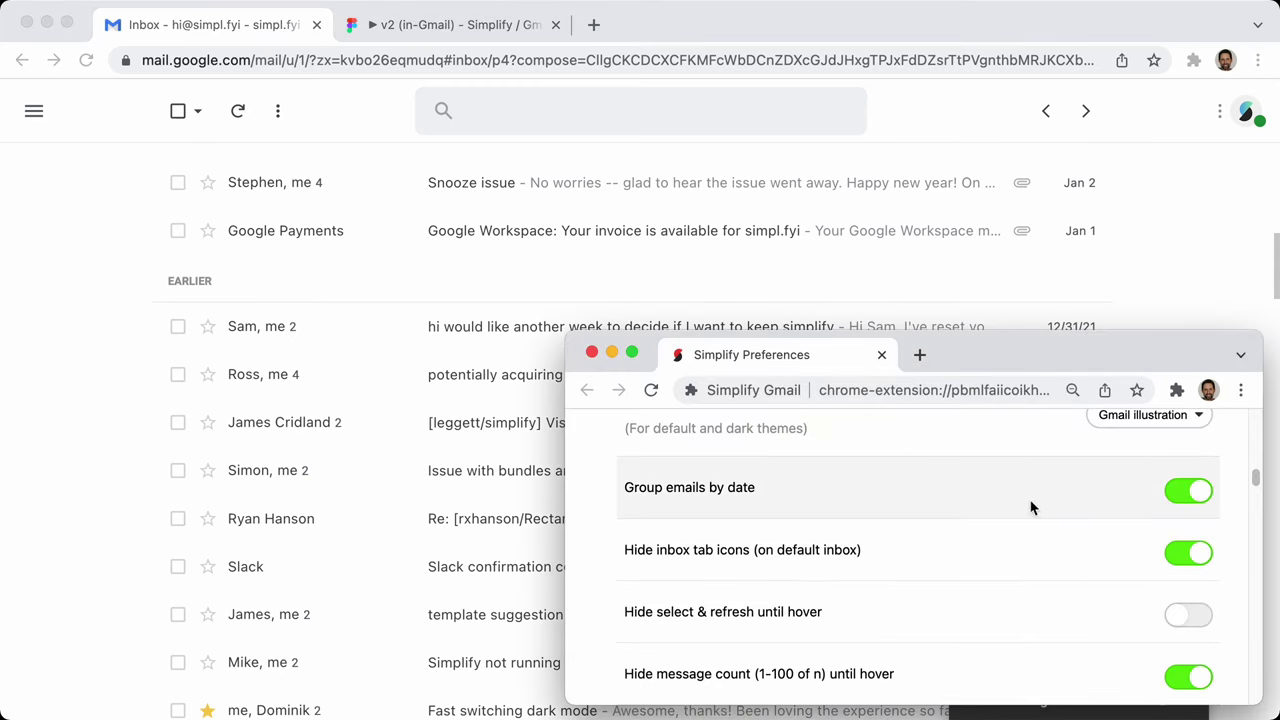
{"action": "left_click", "coordinate": [1188, 492]}
{"action": "left_click", "coordinate": [1186, 500]}
Return from the fourth page to the first, newest page of the Gmail inbox
{"action": "scroll", "coordinate": [223, 330], "scroll_direction": "up", "scroll_amount": 10}
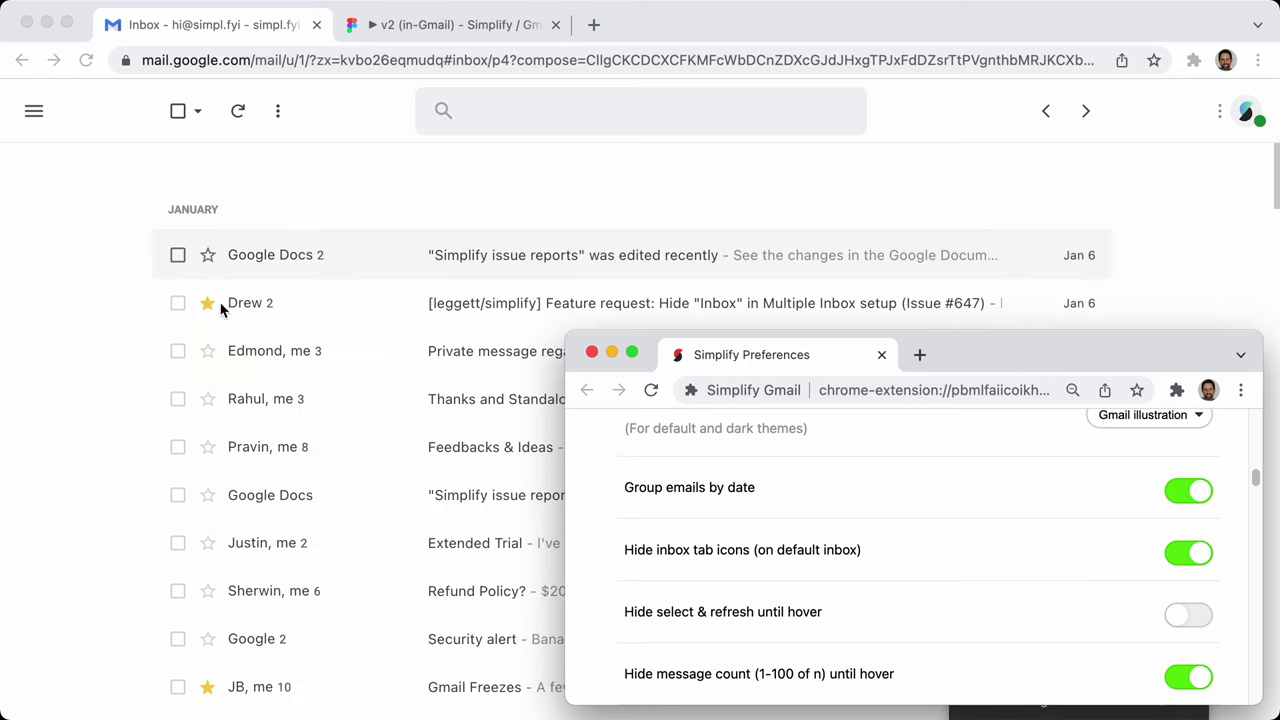
{"action": "left_click", "coordinate": [1135, 160]}
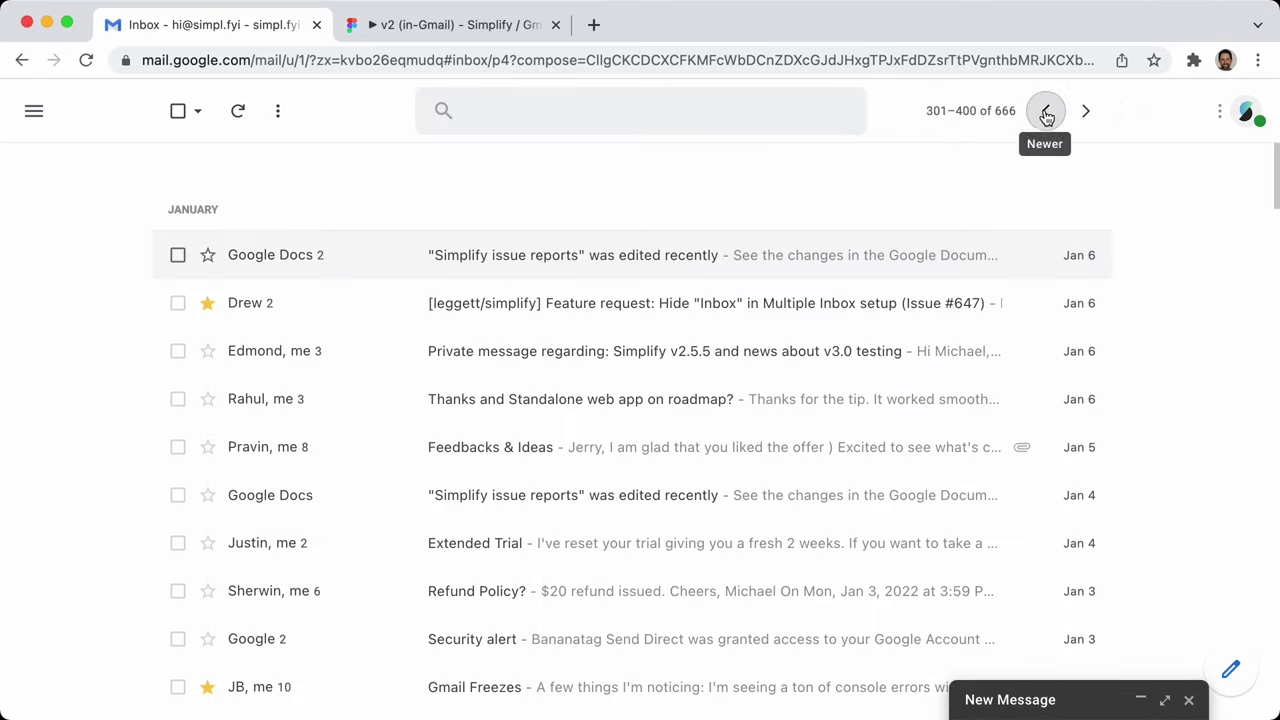
{"action": "left_click", "coordinate": [1045, 112]}
{"action": "left_click", "coordinate": [1045, 114]}
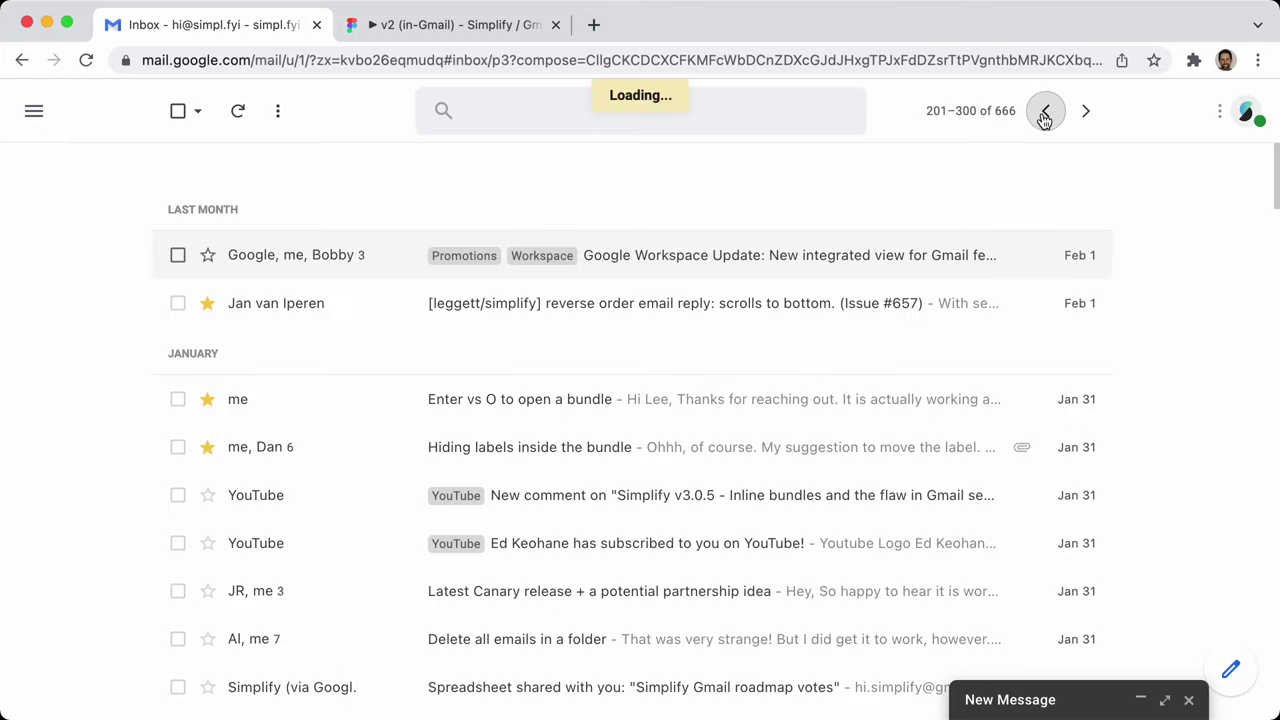
{"action": "left_click", "coordinate": [1045, 116]}
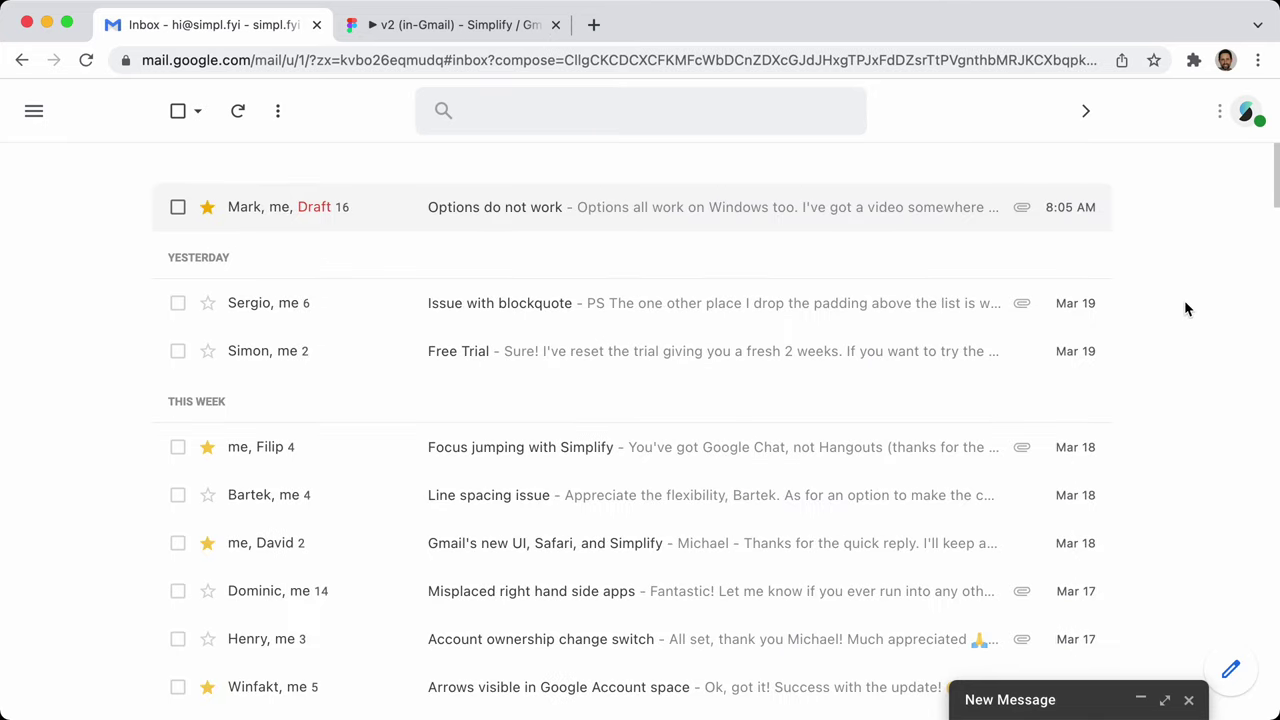
Customize Gmail's Default inbox type to enable the Social and Promotions tabs, and save the selection
{"action": "key", "text": "super+comma"}
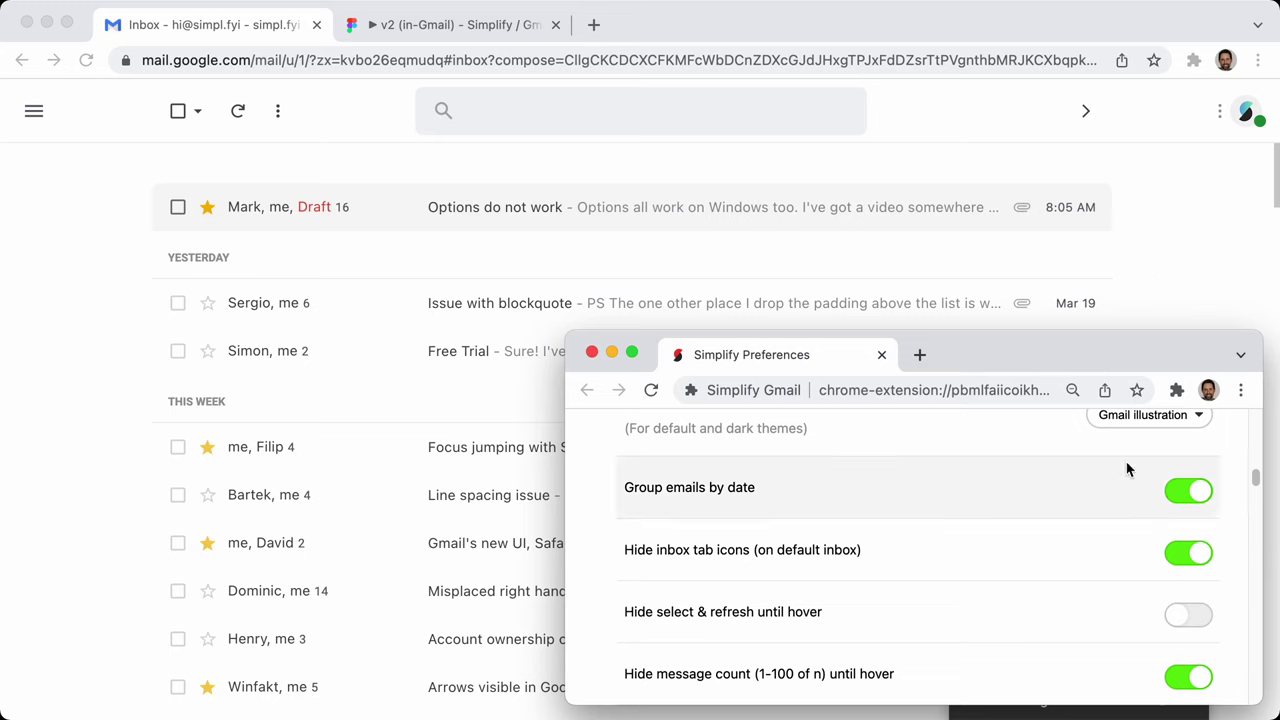
{"action": "scroll", "coordinate": [988, 496], "scroll_direction": "down", "scroll_amount": 2}
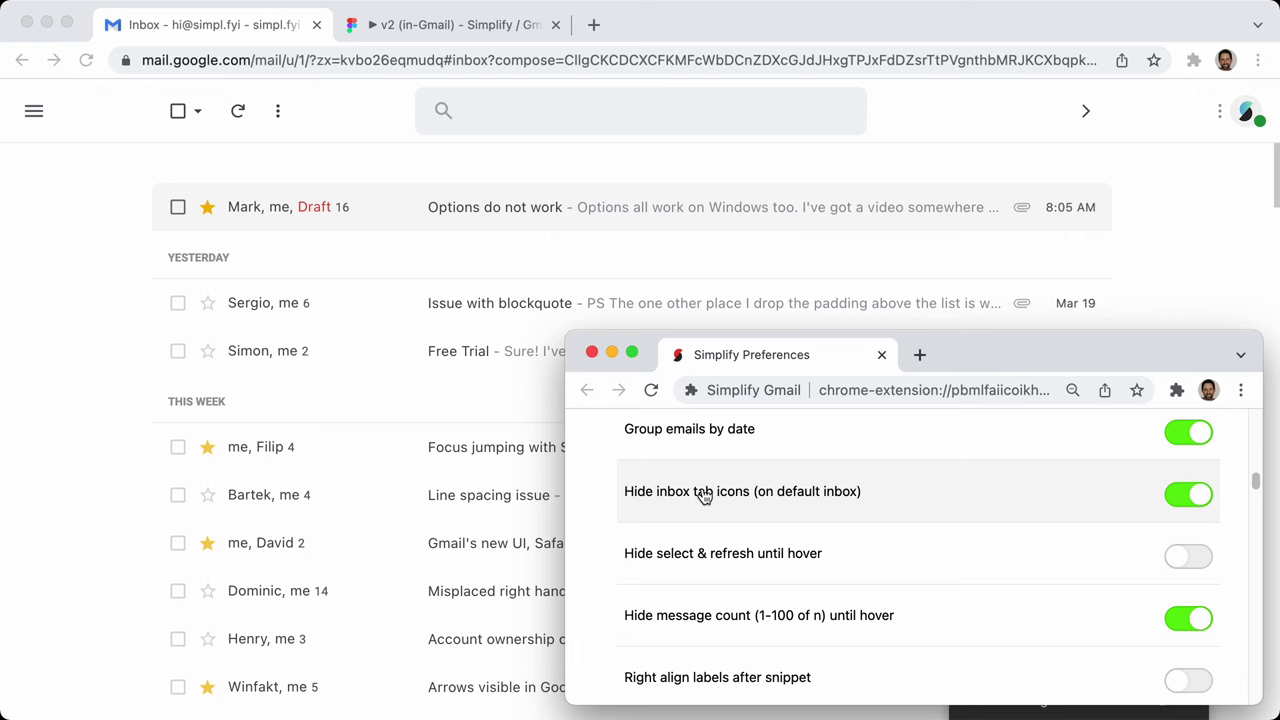
{"action": "left_click", "coordinate": [1184, 262]}
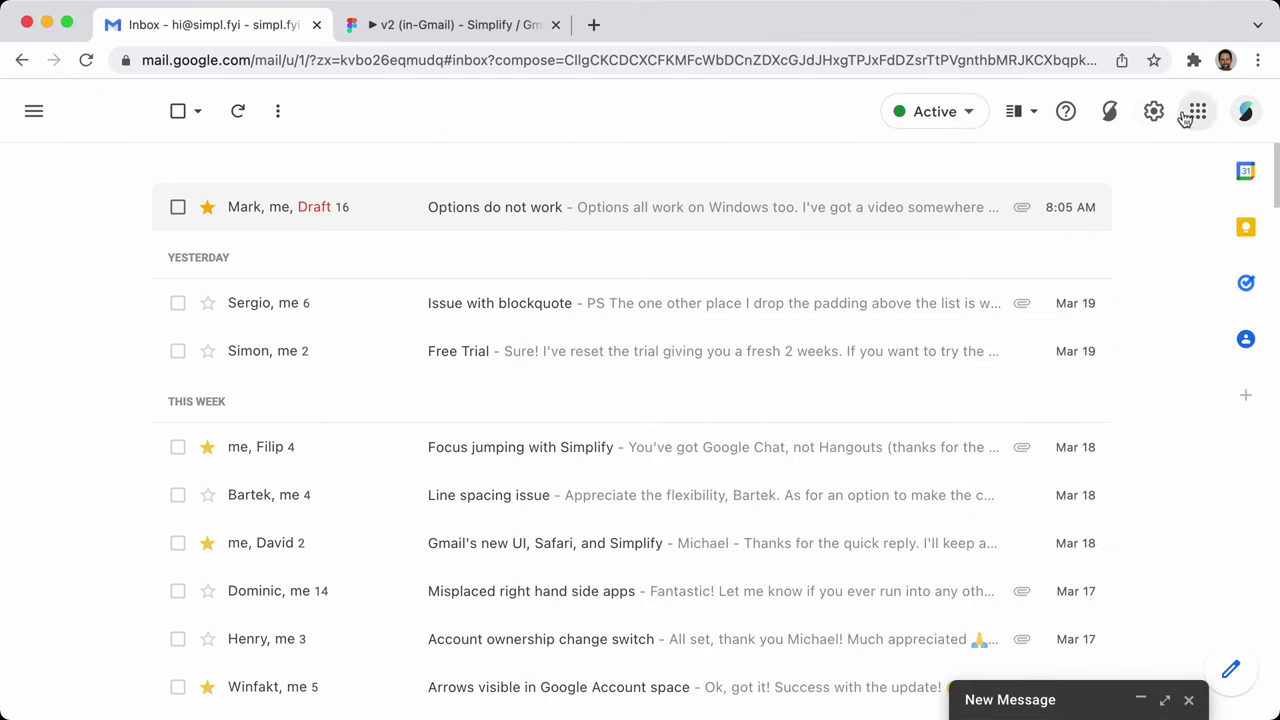
{"action": "left_click", "coordinate": [1155, 111]}
{"action": "scroll", "coordinate": [1121, 402], "scroll_direction": "down", "scroll_amount": 6}
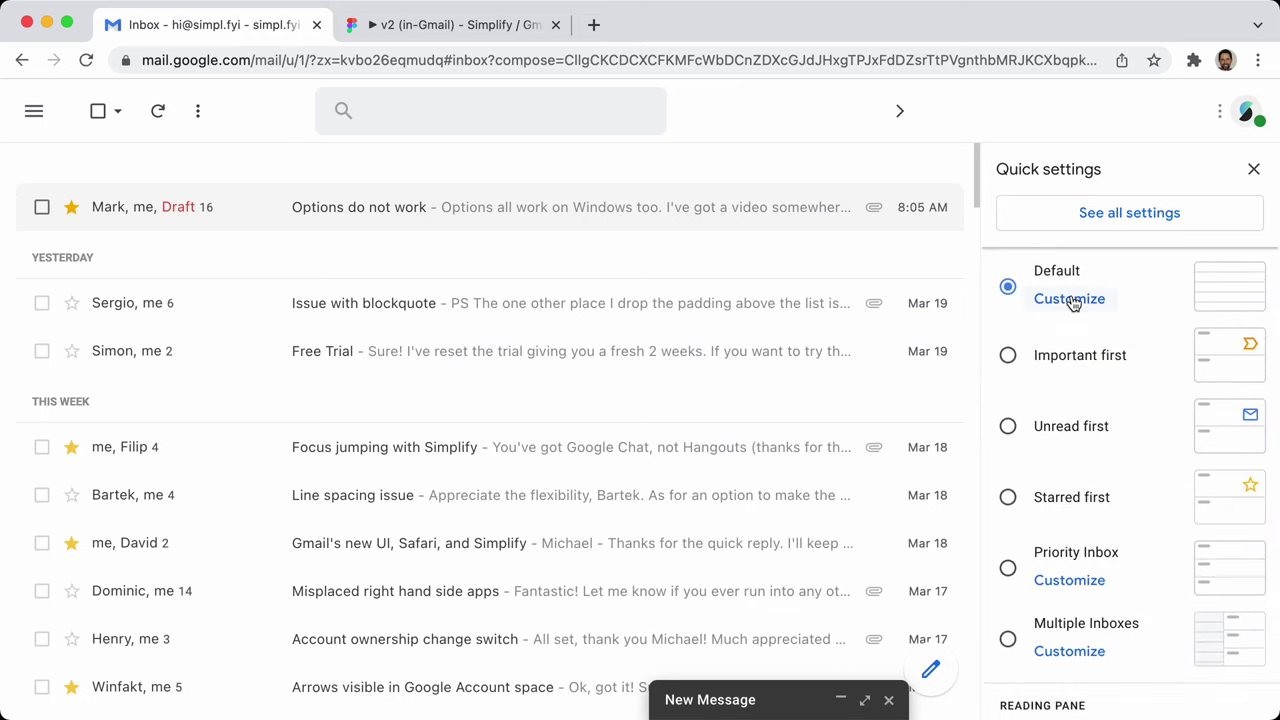
{"action": "left_click", "coordinate": [1069, 299]}
{"action": "left_click", "coordinate": [408, 322]}
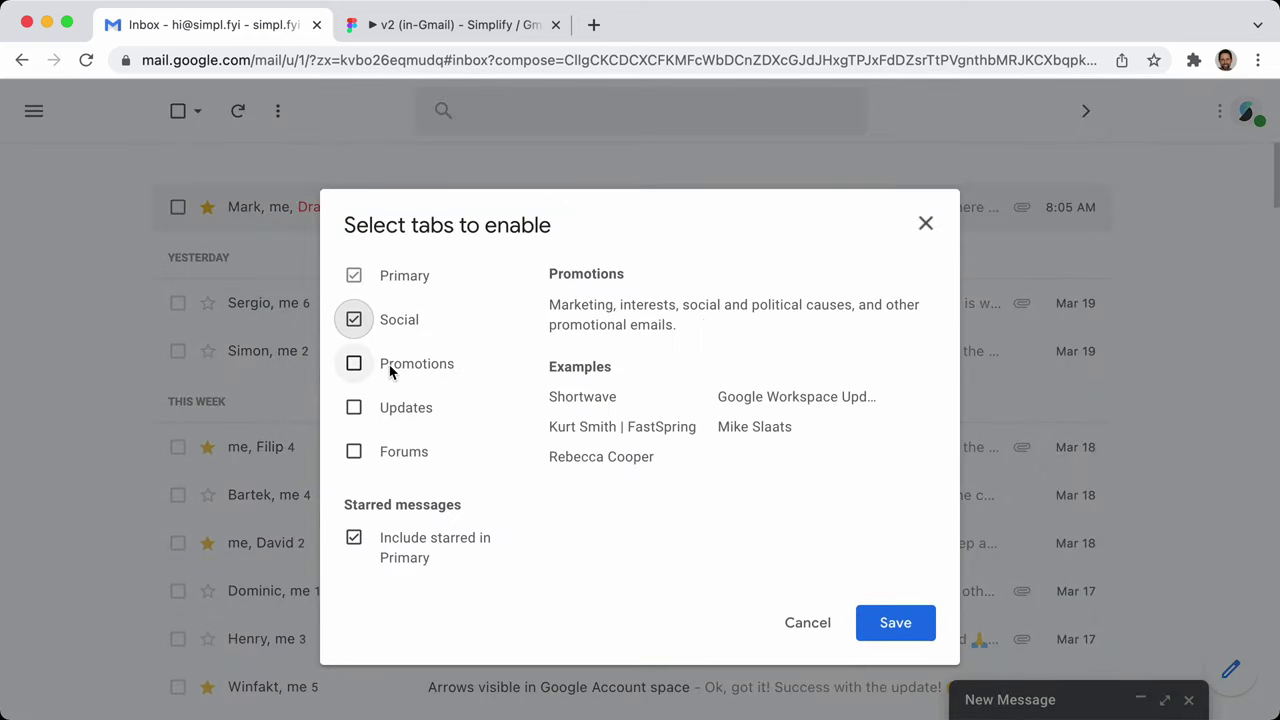
{"action": "left_click", "coordinate": [394, 366]}
{"action": "left_click", "coordinate": [869, 640]}
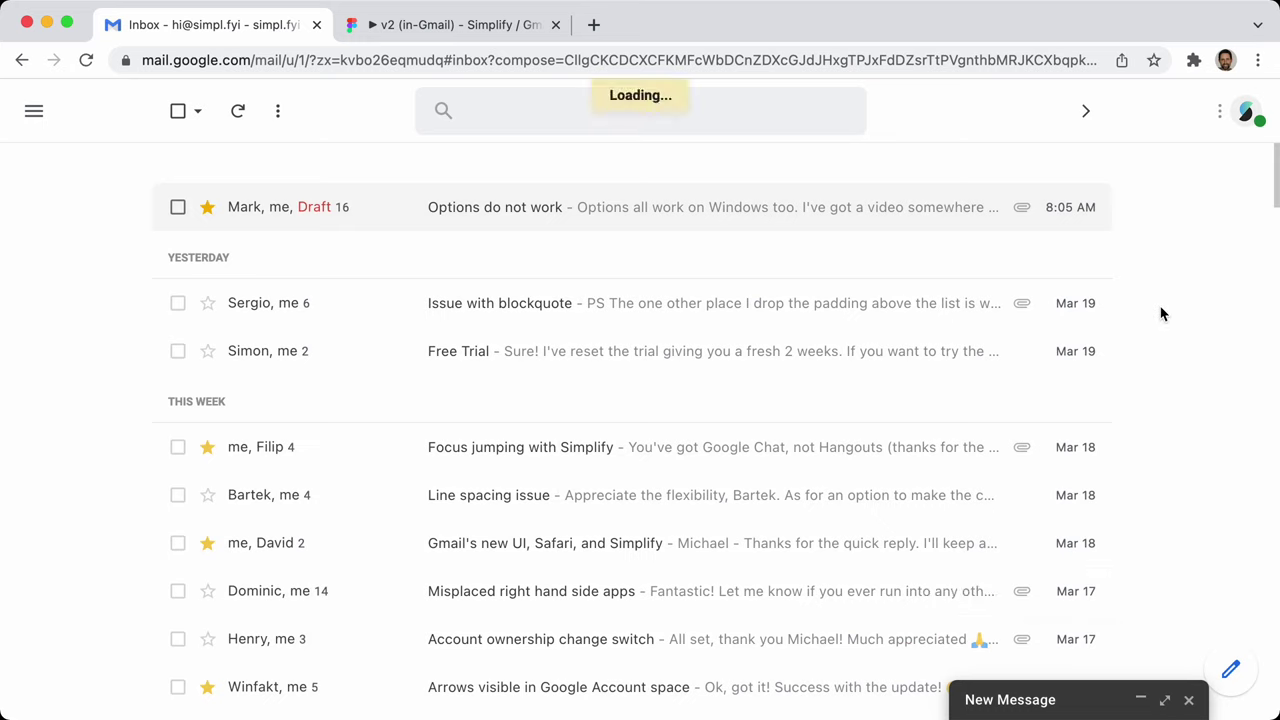
Turn off Hide inbox tab icons (on default inbox) in the Simplify preferences and turn it back on
{"action": "key", "text": "super+grave"}
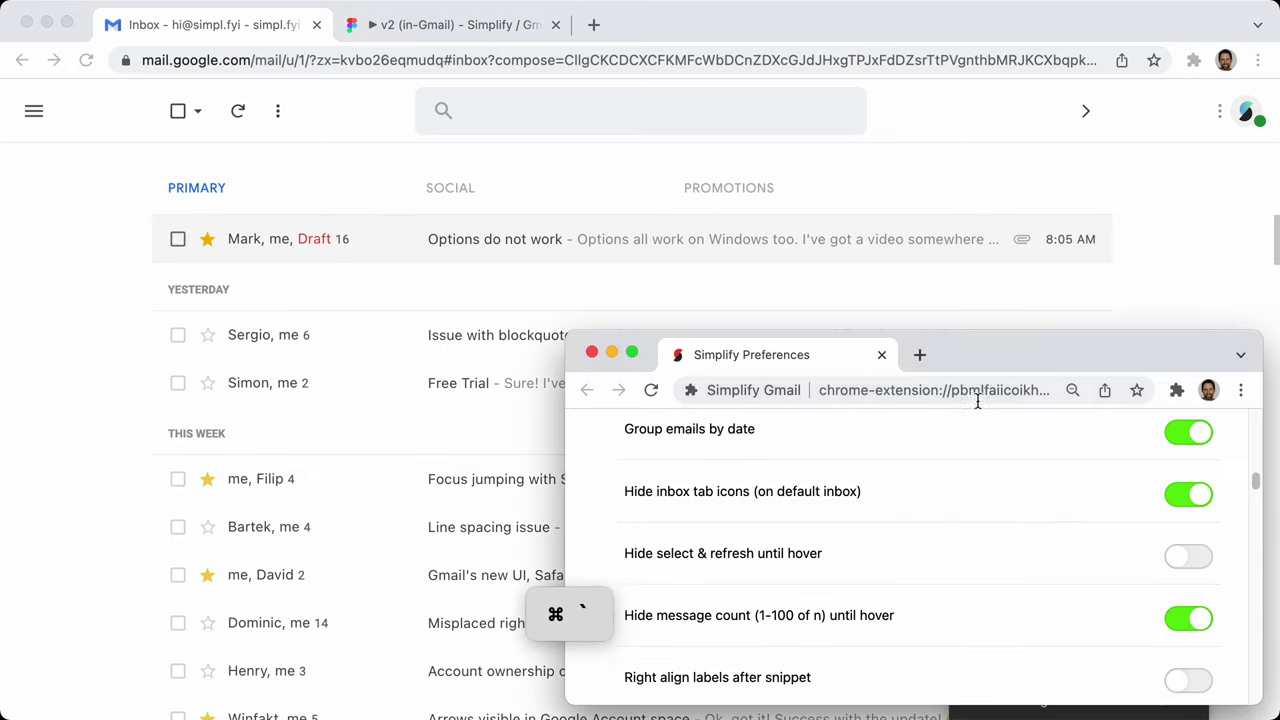
{"action": "left_click", "coordinate": [1190, 494]}
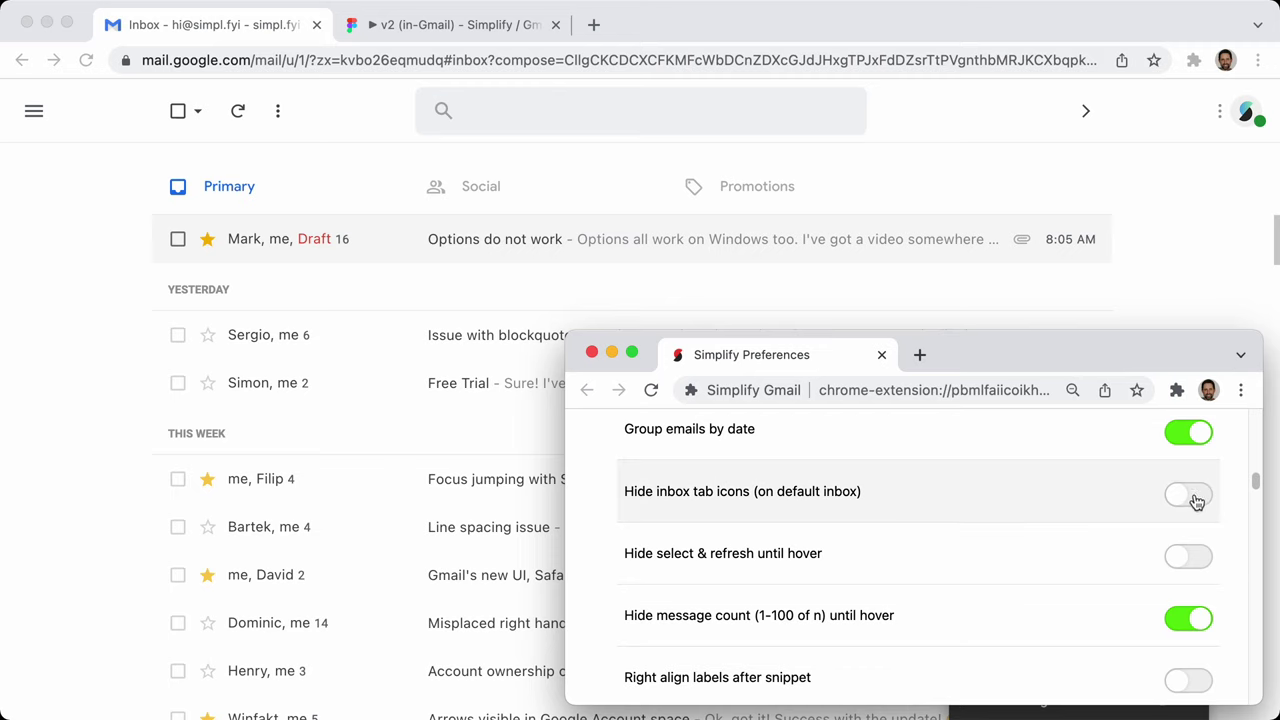
{"action": "left_click", "coordinate": [1191, 497]}
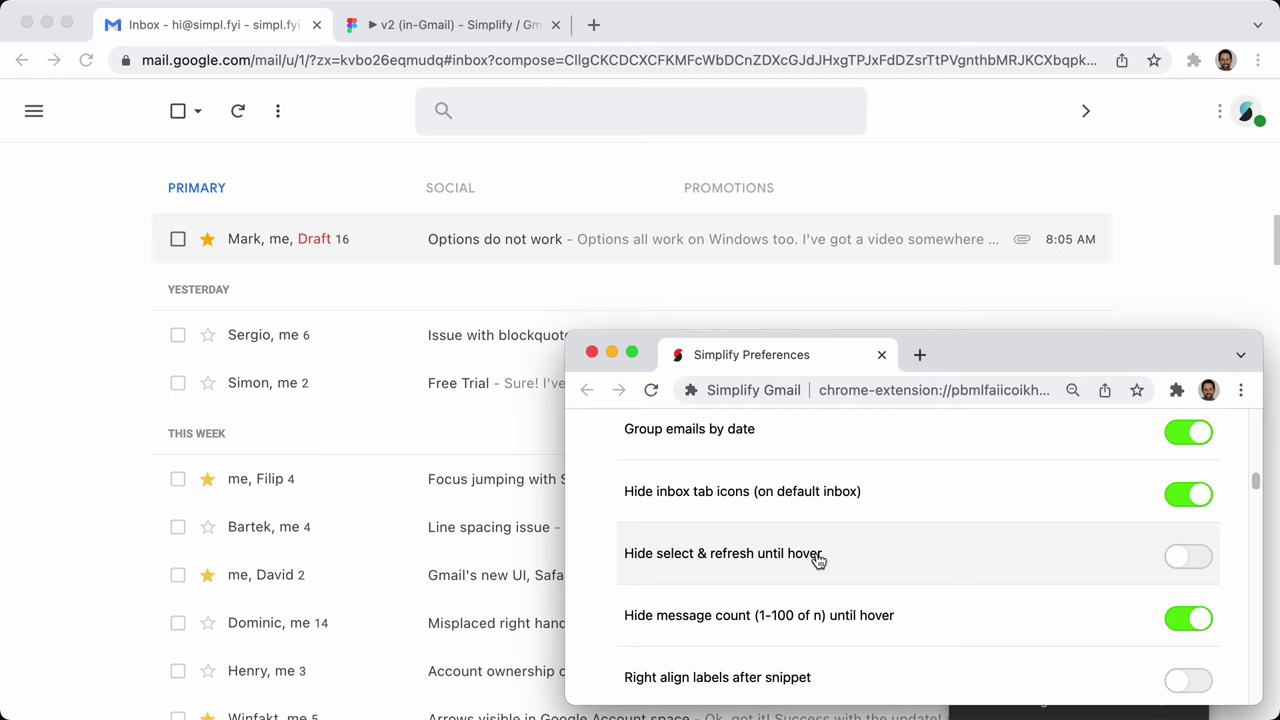
Turn on Hide select & refresh until hover and check the Gmail toolbar by selecting and deselecting the topmost email
{"action": "left_click", "coordinate": [1192, 563]}
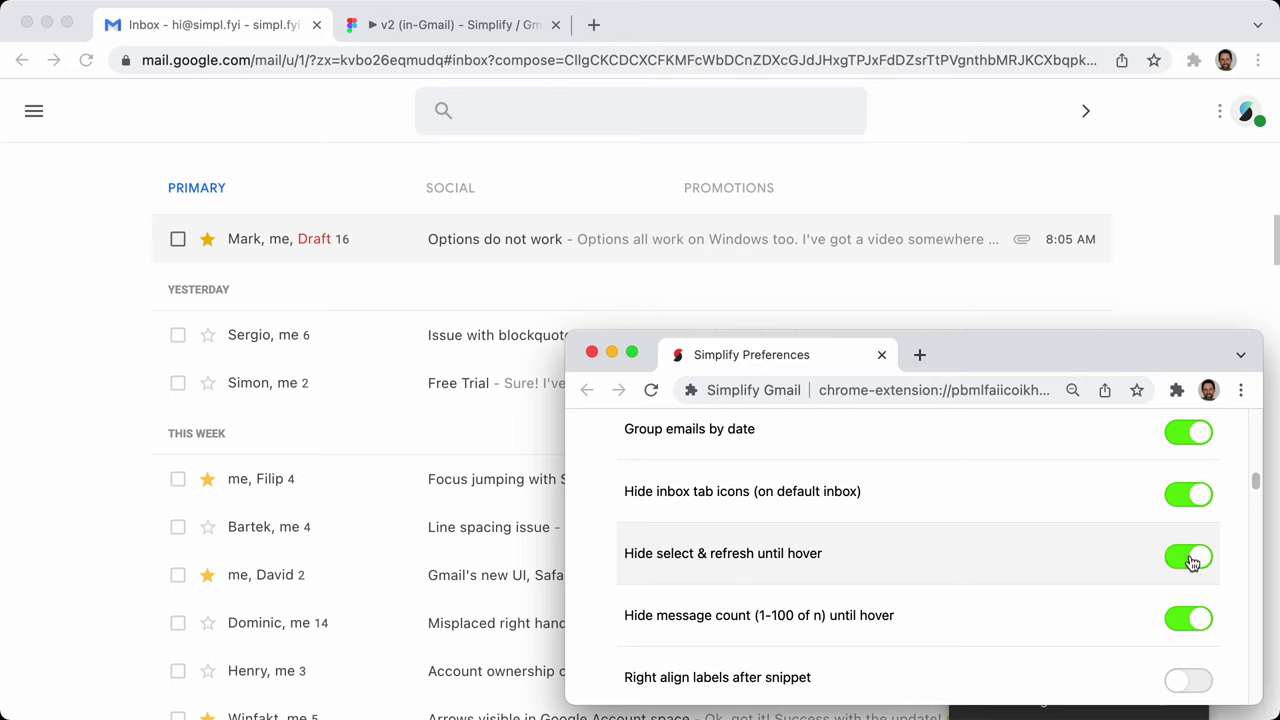
{"action": "left_click", "coordinate": [1192, 563]}
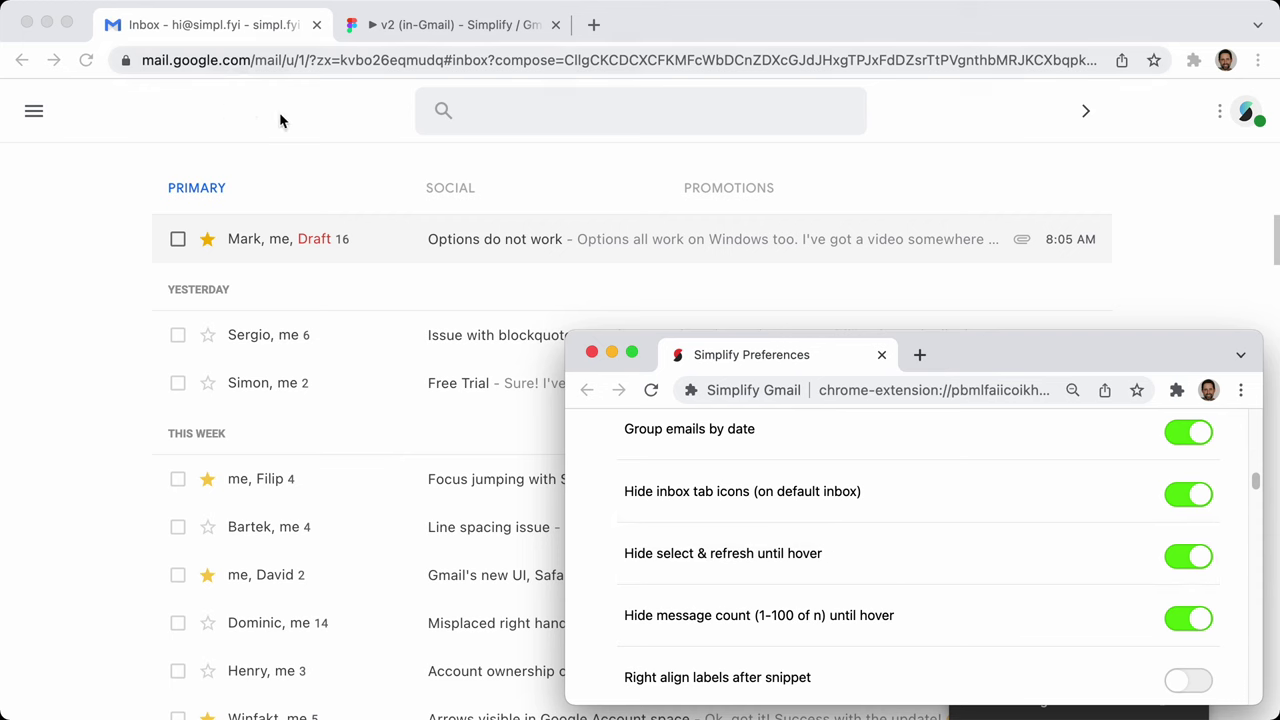
{"action": "left_click", "coordinate": [103, 265]}
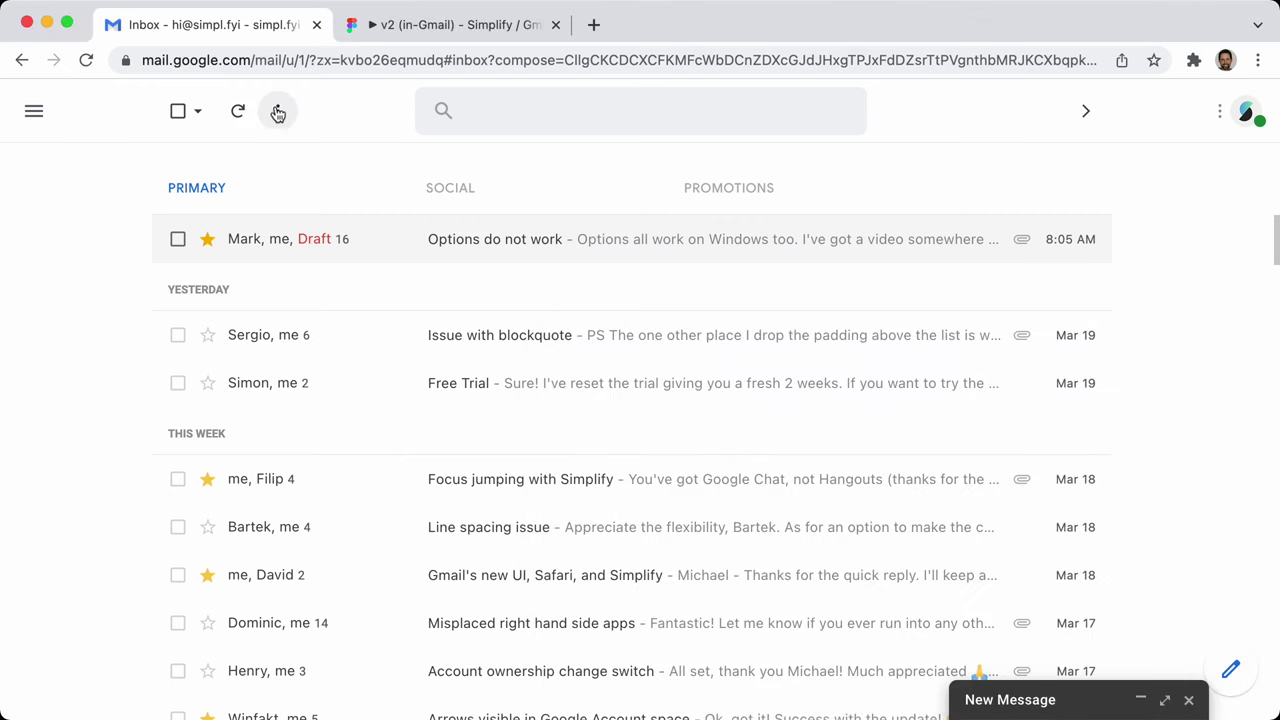
{"action": "left_click", "coordinate": [178, 238]}
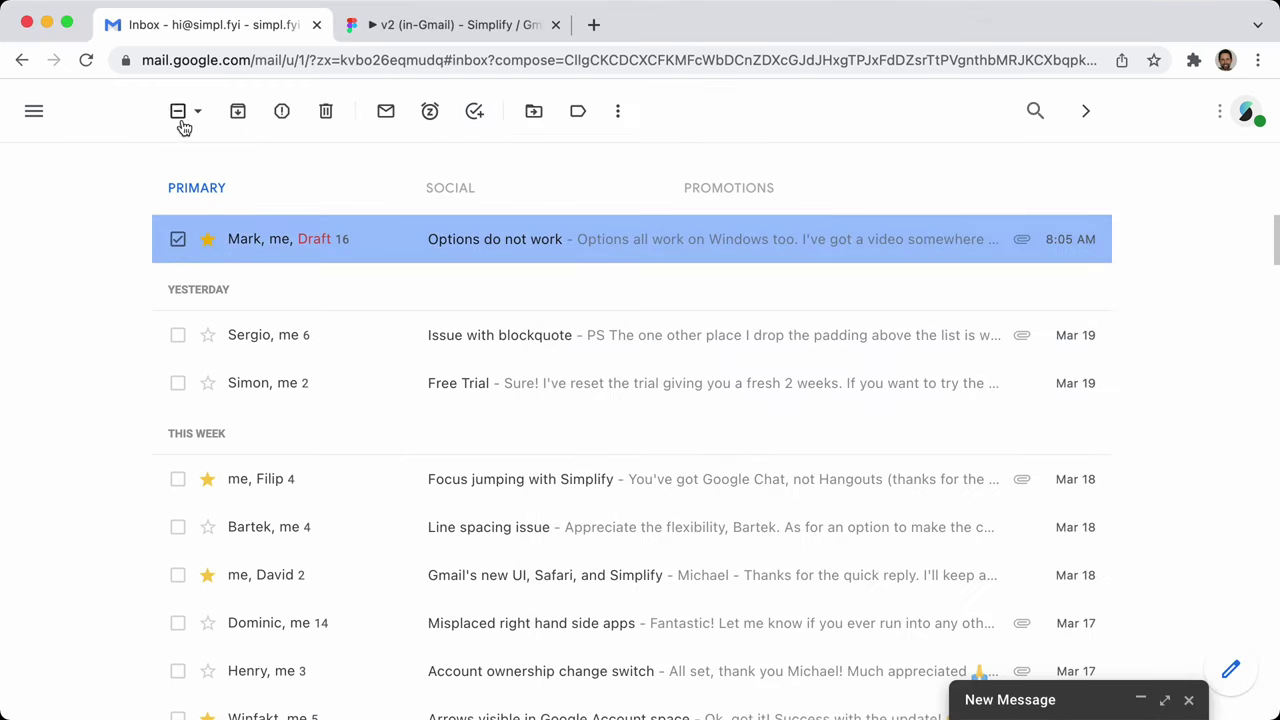
{"action": "left_click", "coordinate": [177, 239]}
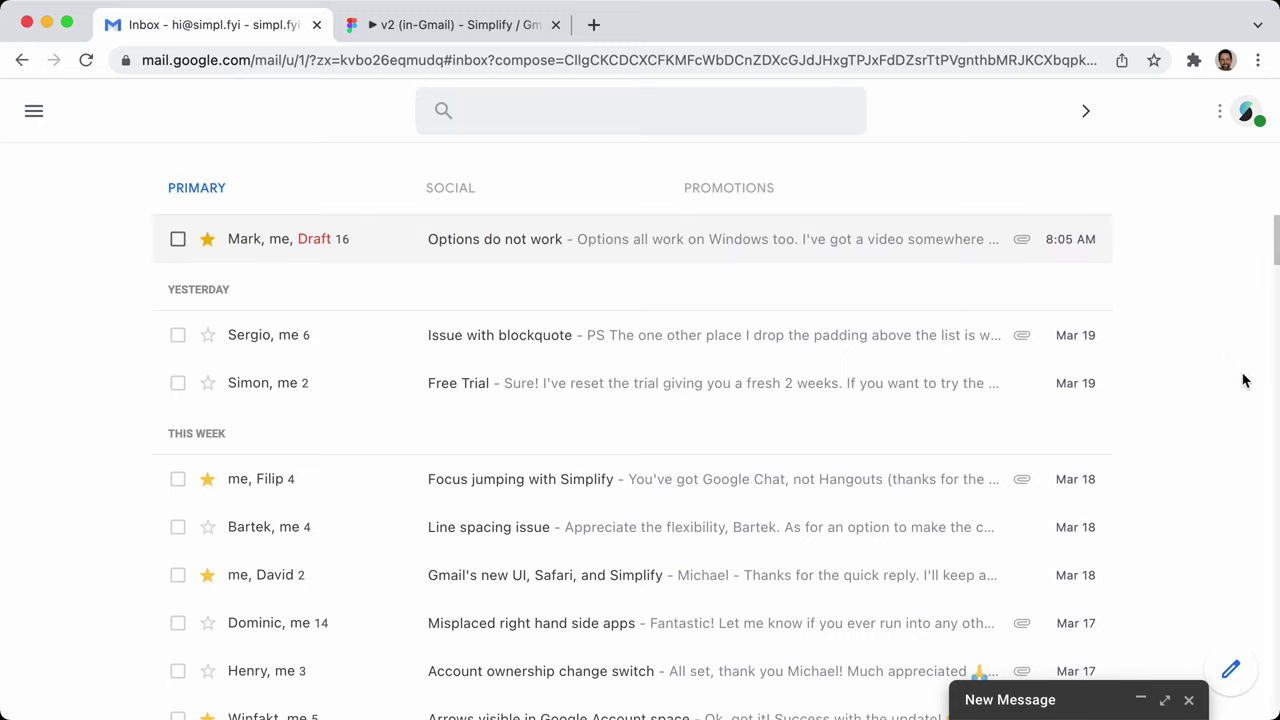
Turn off Hide select & refresh until hover in the Simplify preferences
{"action": "key", "text": "super+grave"}
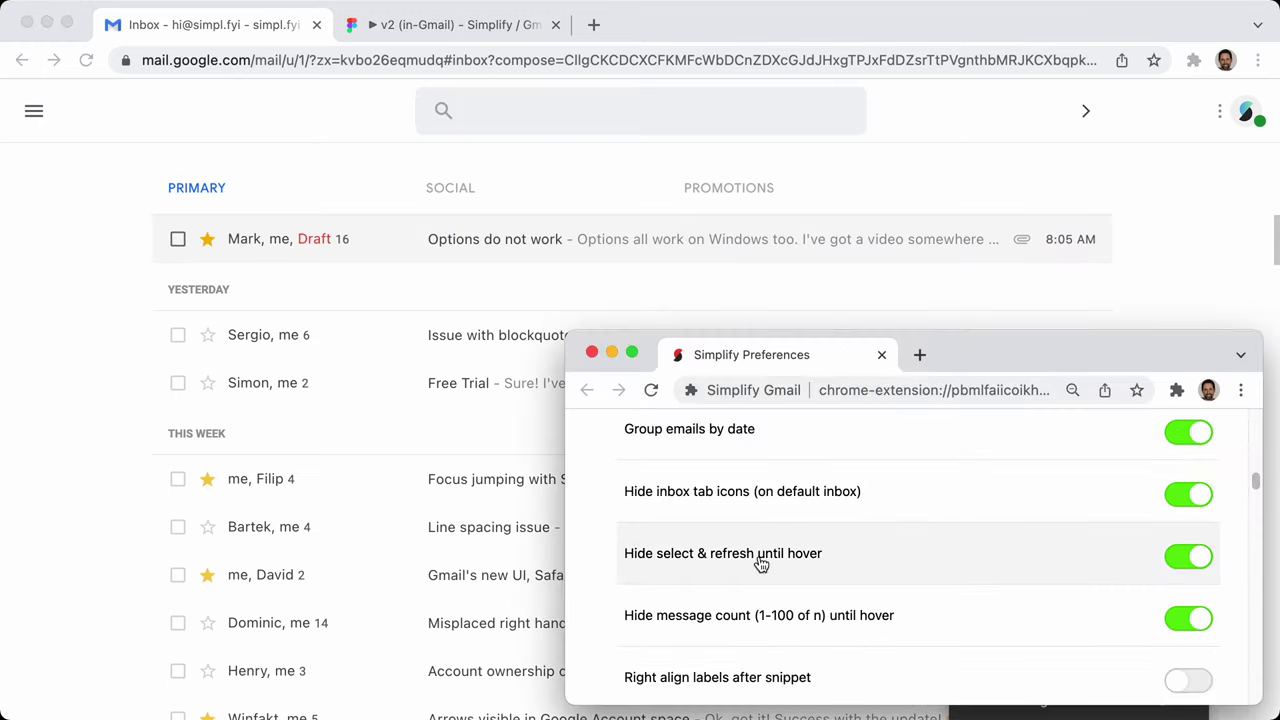
{"action": "scroll", "coordinate": [1083, 530], "scroll_direction": "down", "scroll_amount": 1}
{"action": "left_click", "coordinate": [1185, 484]}
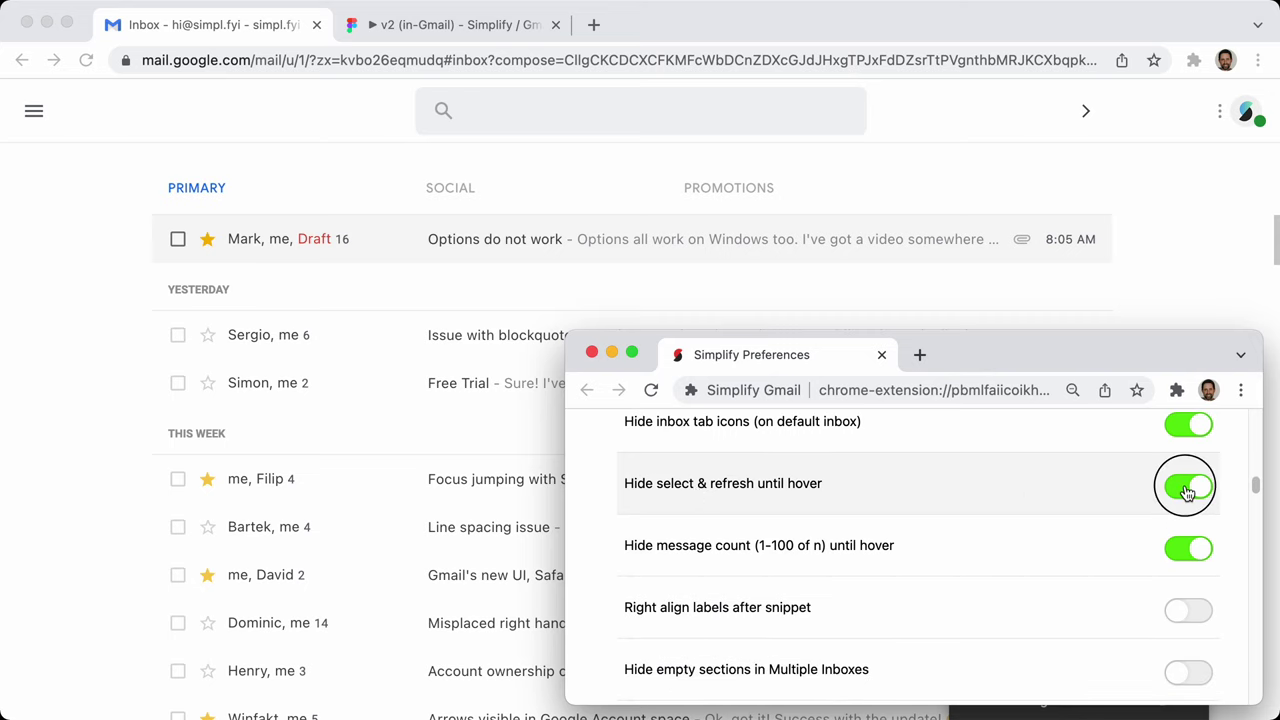
Toggle Hide message count (1-100 of n) until hover off and back on, and check the count beside Gmail's paging controls
{"action": "left_click", "coordinate": [1193, 553]}
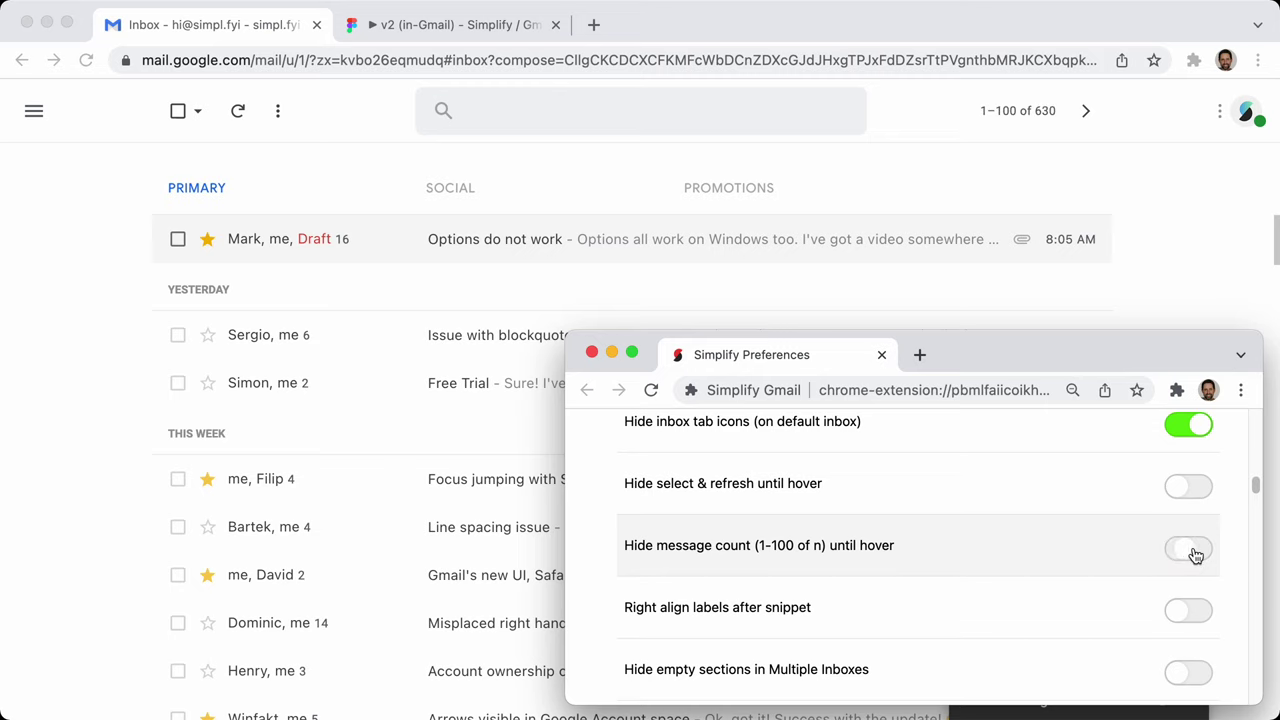
{"action": "left_click", "coordinate": [1195, 552]}
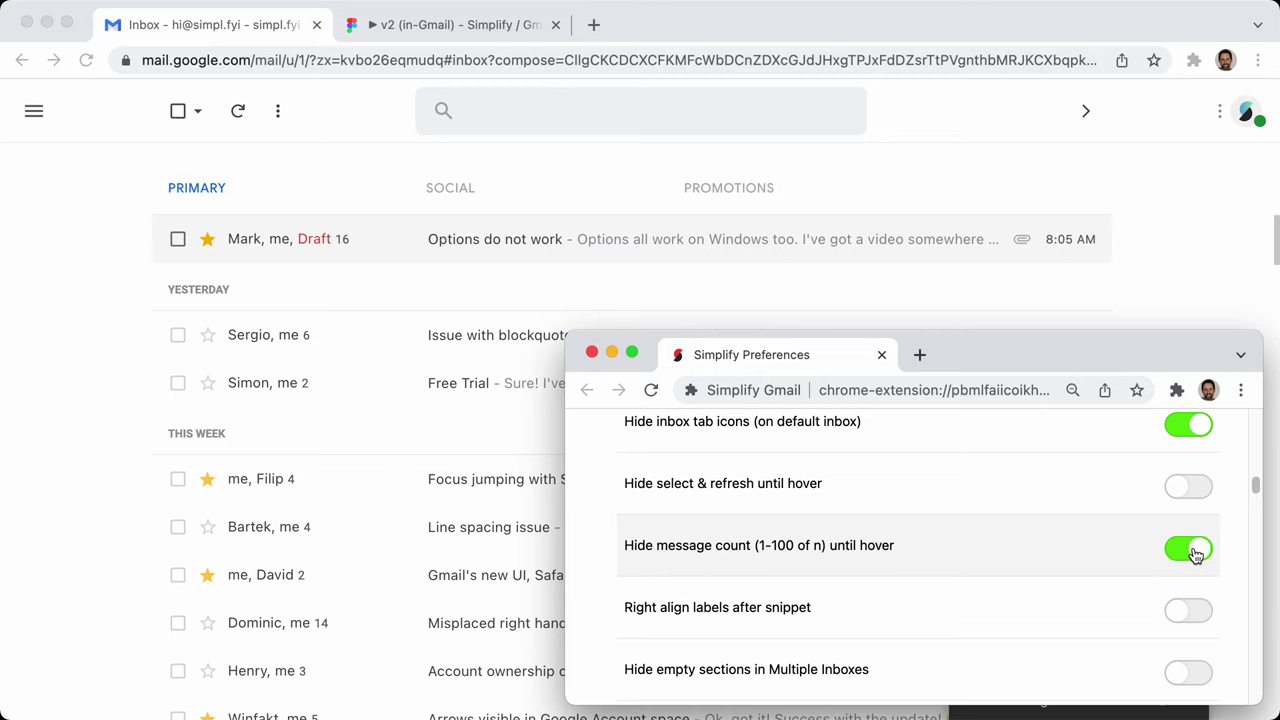
{"action": "left_click", "coordinate": [1195, 552]}
{"action": "left_click", "coordinate": [1193, 553]}
{"action": "left_click", "coordinate": [1174, 174]}
{"action": "mouse_move", "coordinate": [1086, 114]}
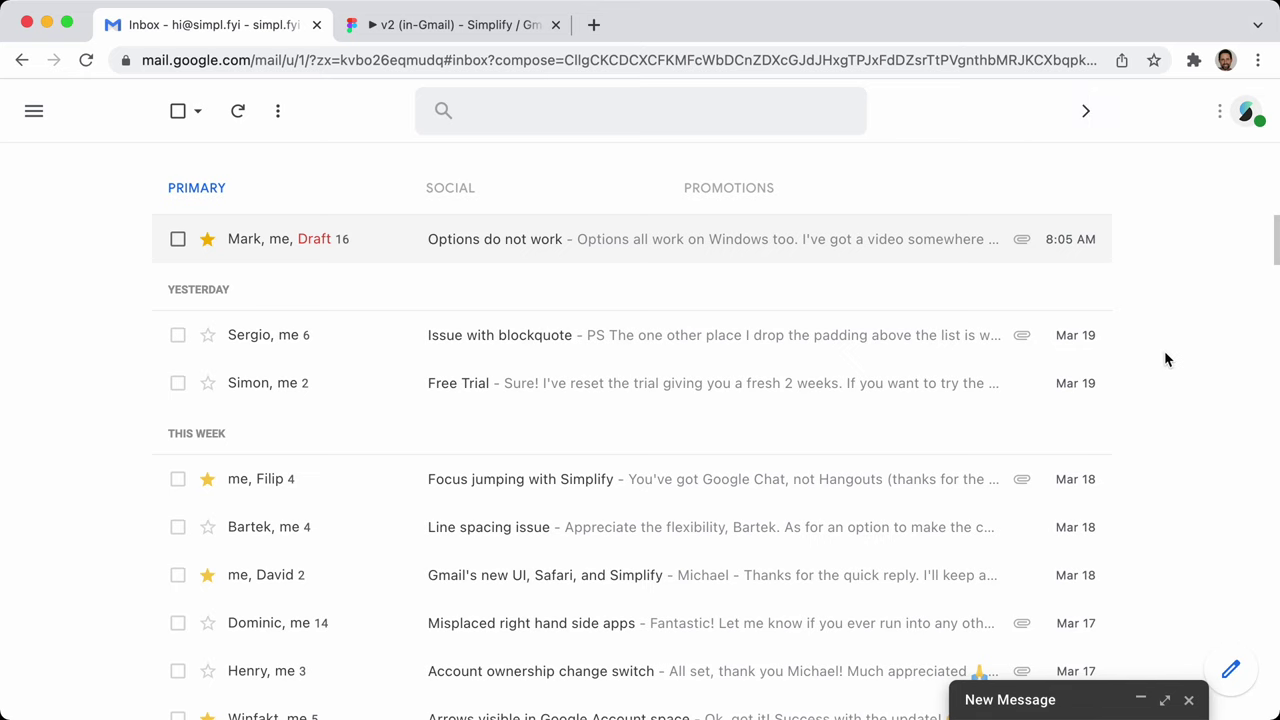
Turn on Hide select & refresh until hover, and switch Hide message count (1-100 of n) until hover off and back on
{"action": "key", "text": "super+grave"}
{"action": "left_click", "coordinate": [1190, 552]}
{"action": "left_click", "coordinate": [1196, 560]}
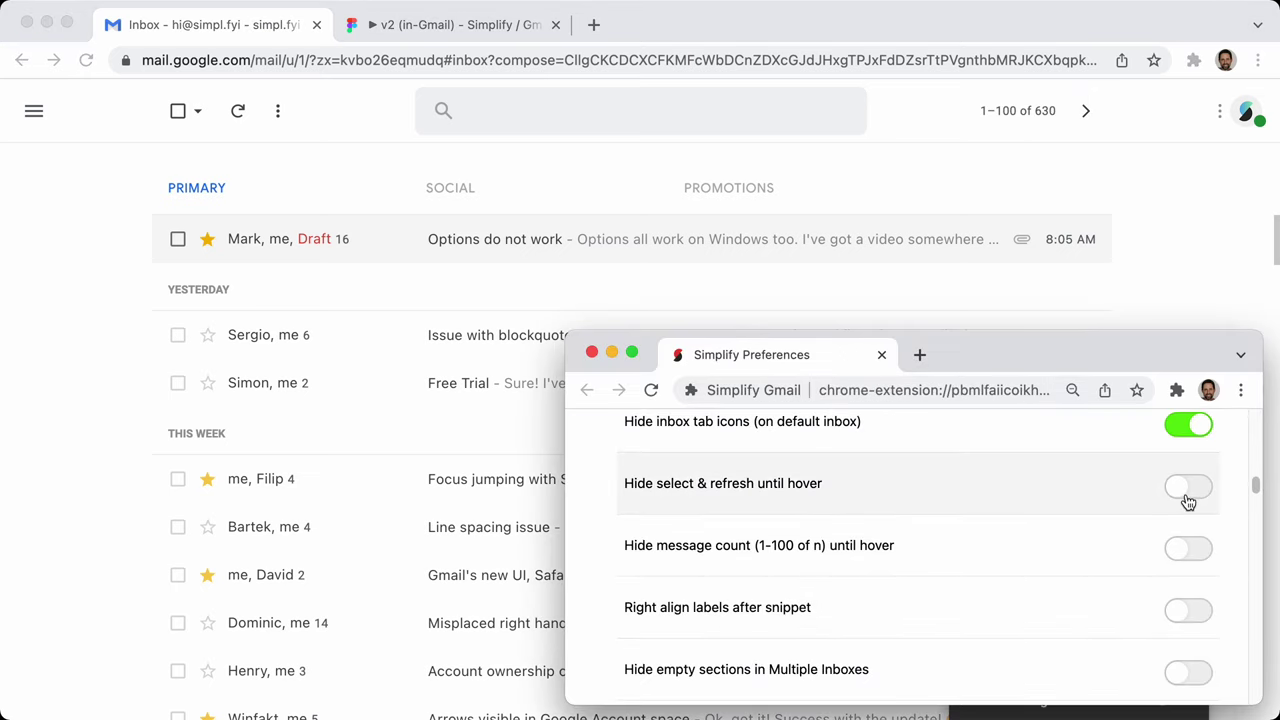
{"action": "left_click", "coordinate": [1188, 490]}
{"action": "left_click", "coordinate": [1193, 550]}
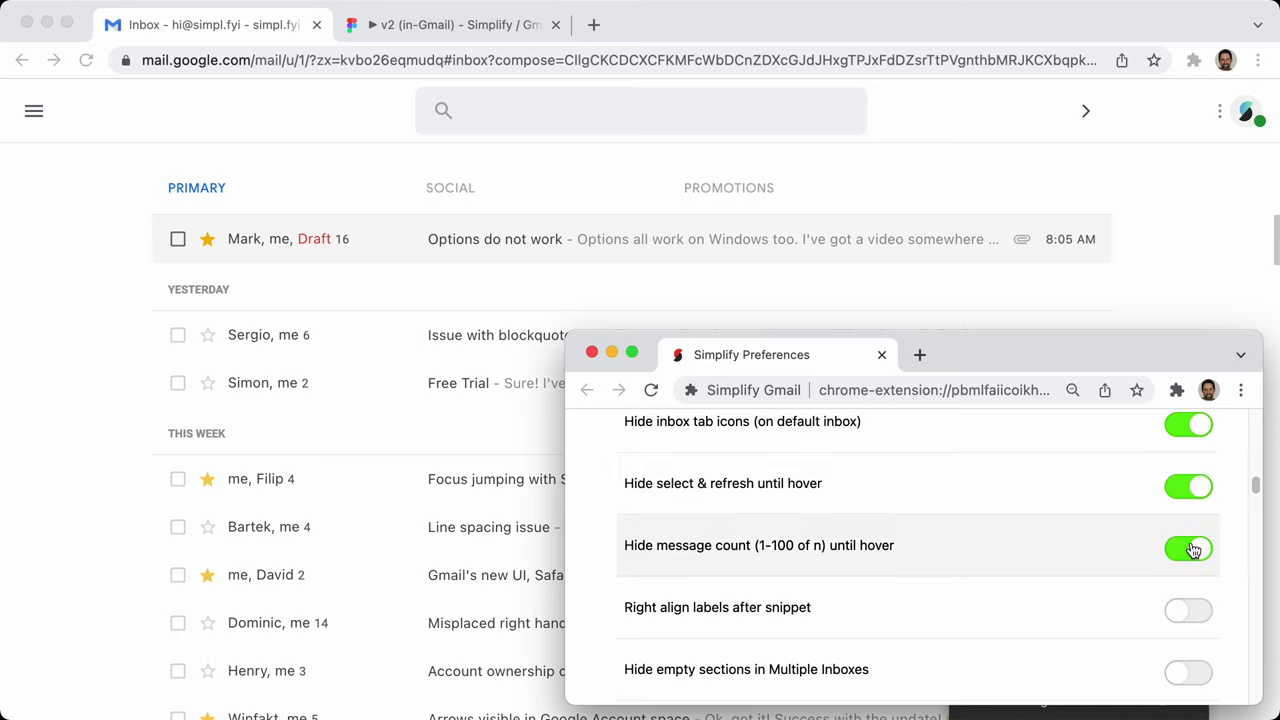
Turn on Right align labels after snippet and move the Simplify Preferences window to uncover an inbox email labelled Promotions
{"action": "scroll", "coordinate": [960, 558], "scroll_direction": "down", "scroll_amount": 2}
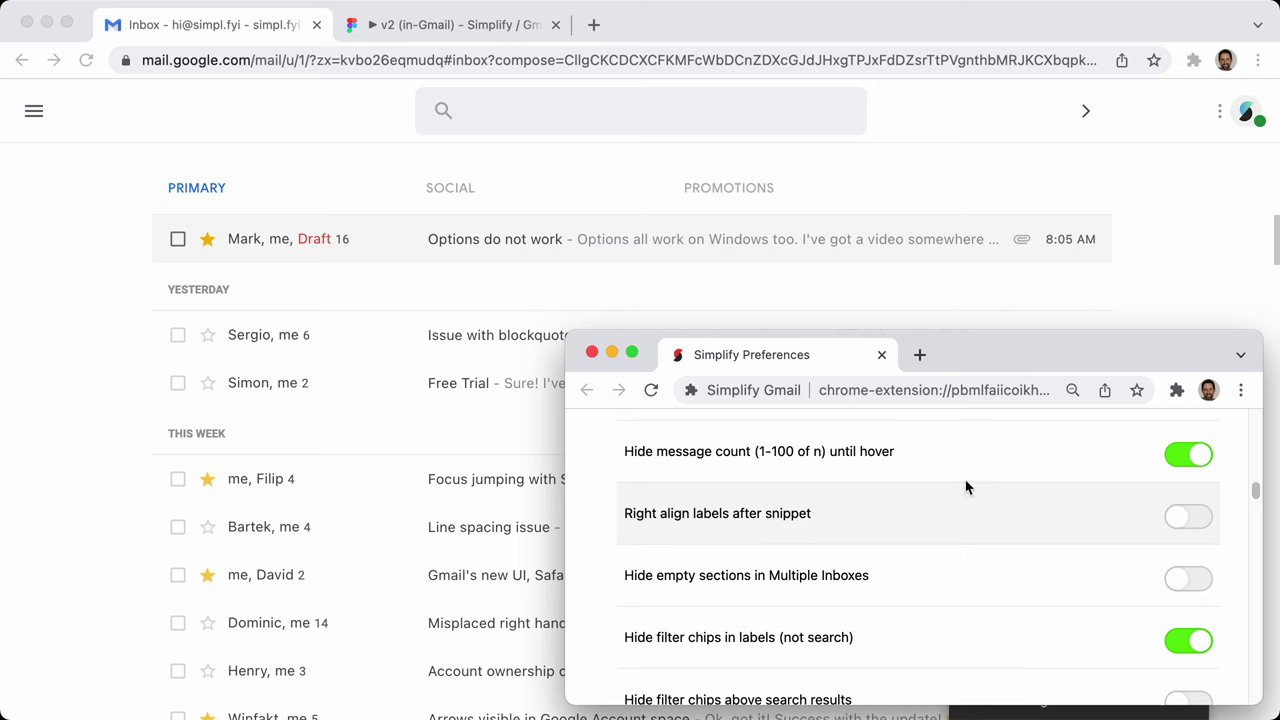
{"action": "left_click", "coordinate": [1177, 257]}
{"action": "scroll", "coordinate": [1176, 400], "scroll_direction": "down", "scroll_amount": 5}
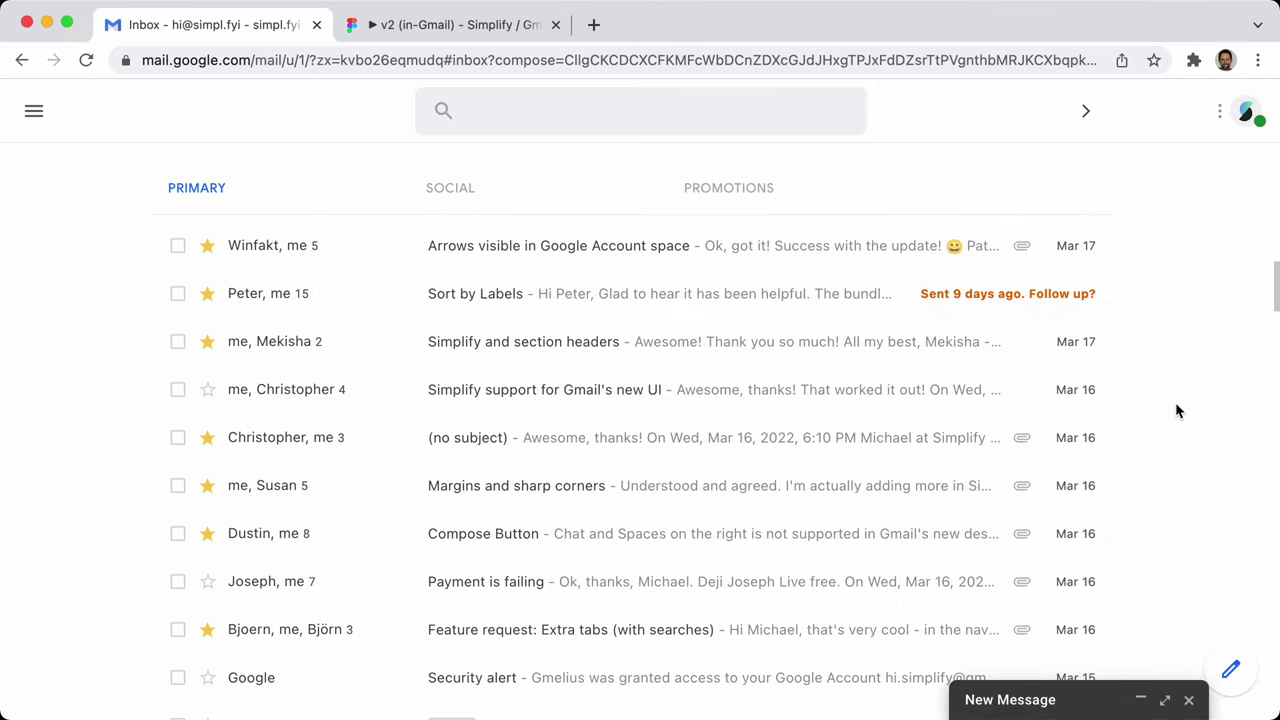
{"action": "scroll", "coordinate": [1177, 410], "scroll_direction": "down", "scroll_amount": 15}
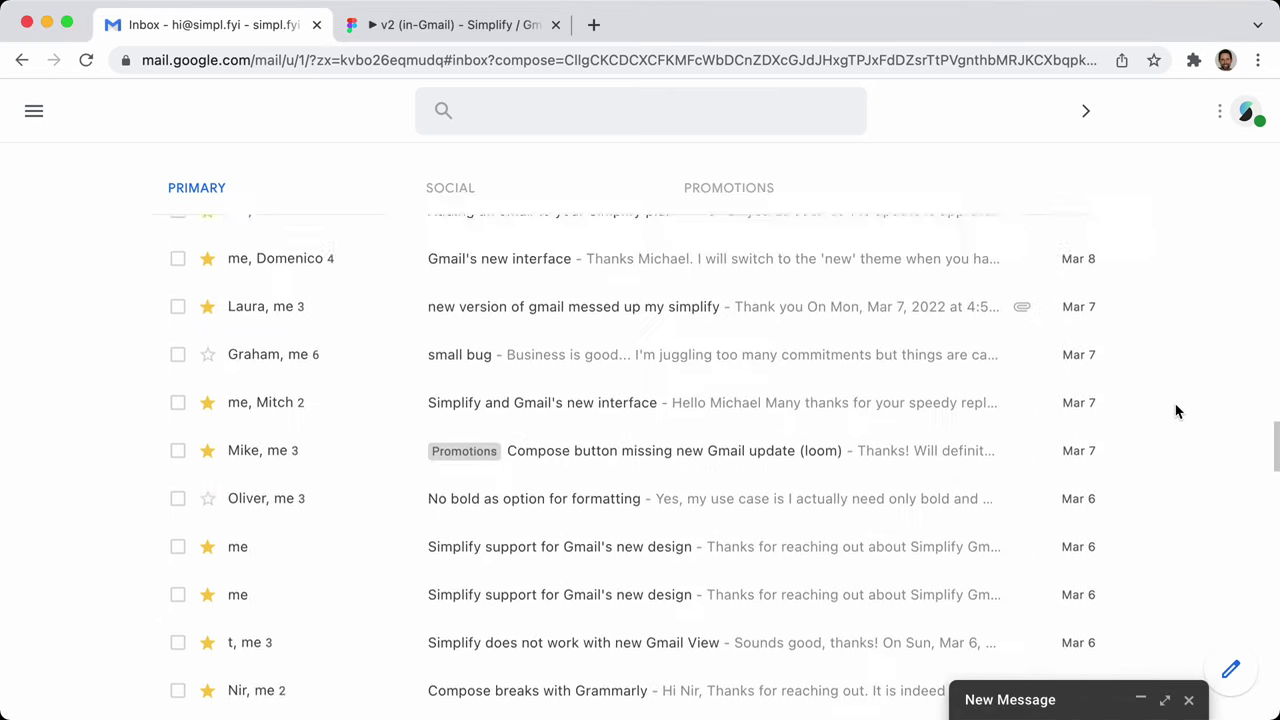
{"action": "key", "text": "super+grave"}
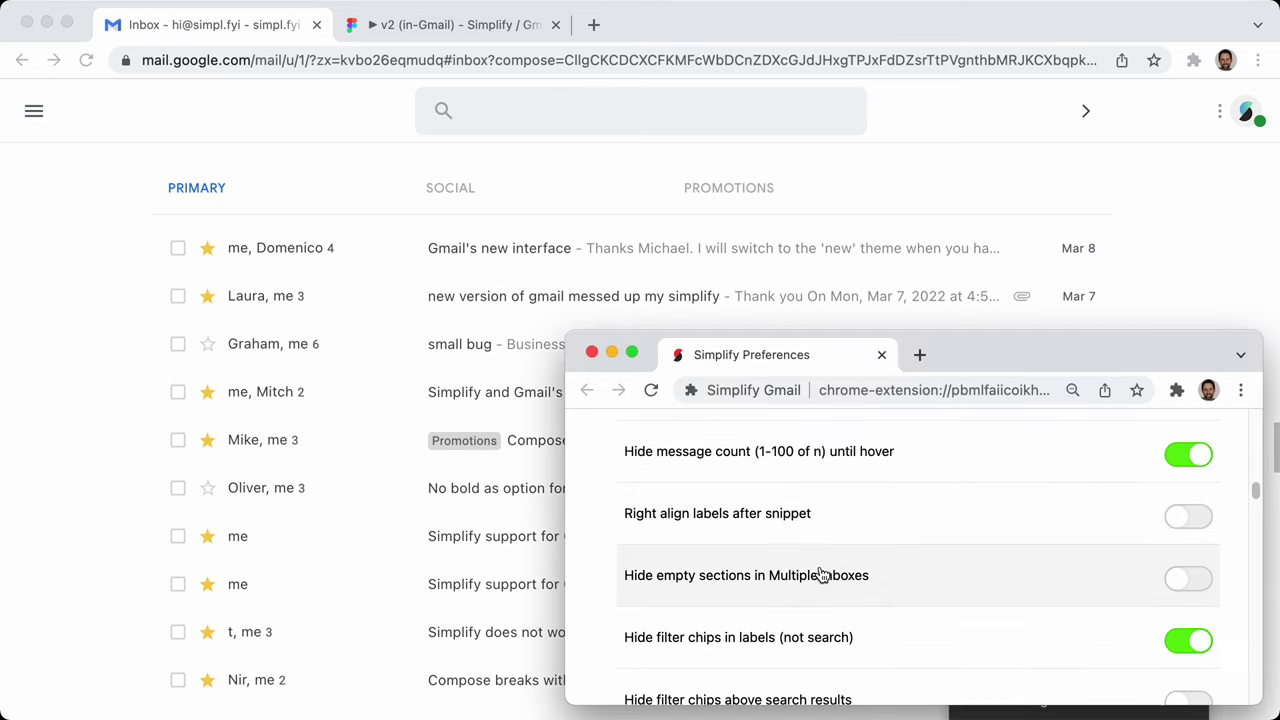
{"action": "left_click", "coordinate": [1186, 516]}
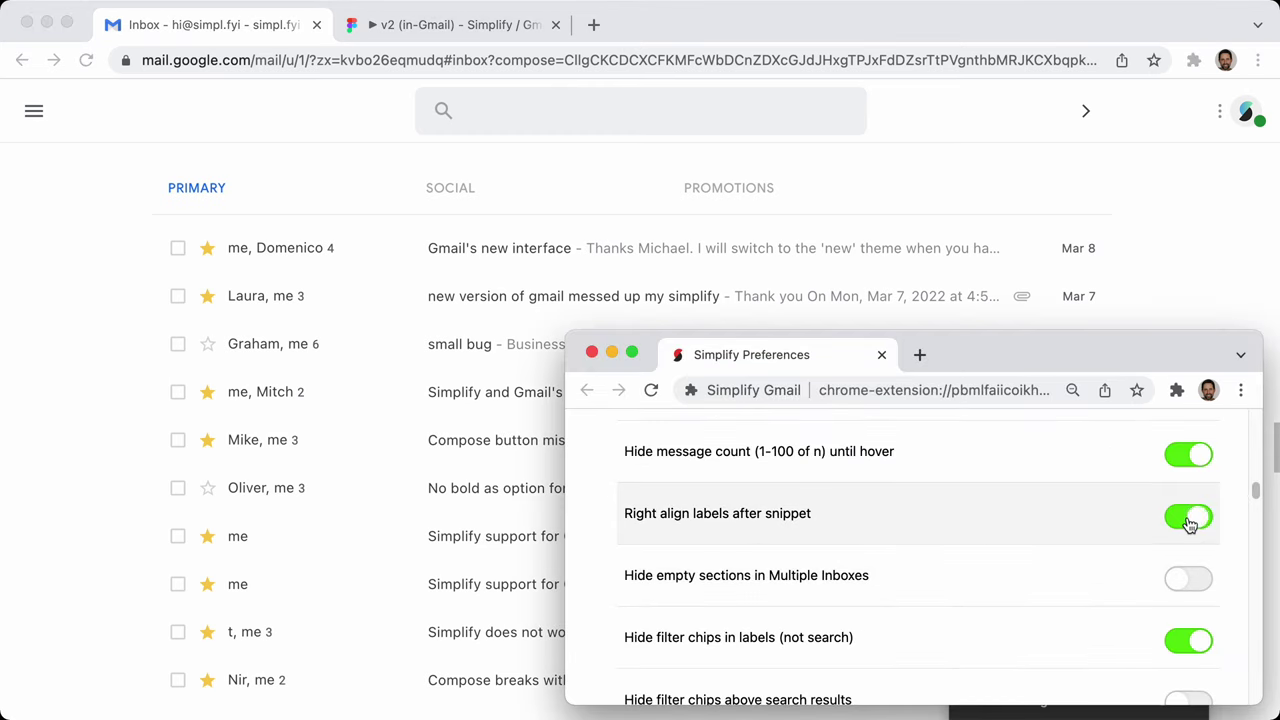
{"action": "left_click_drag", "start_coordinate": [1130, 350], "coordinate": [890, 506]}
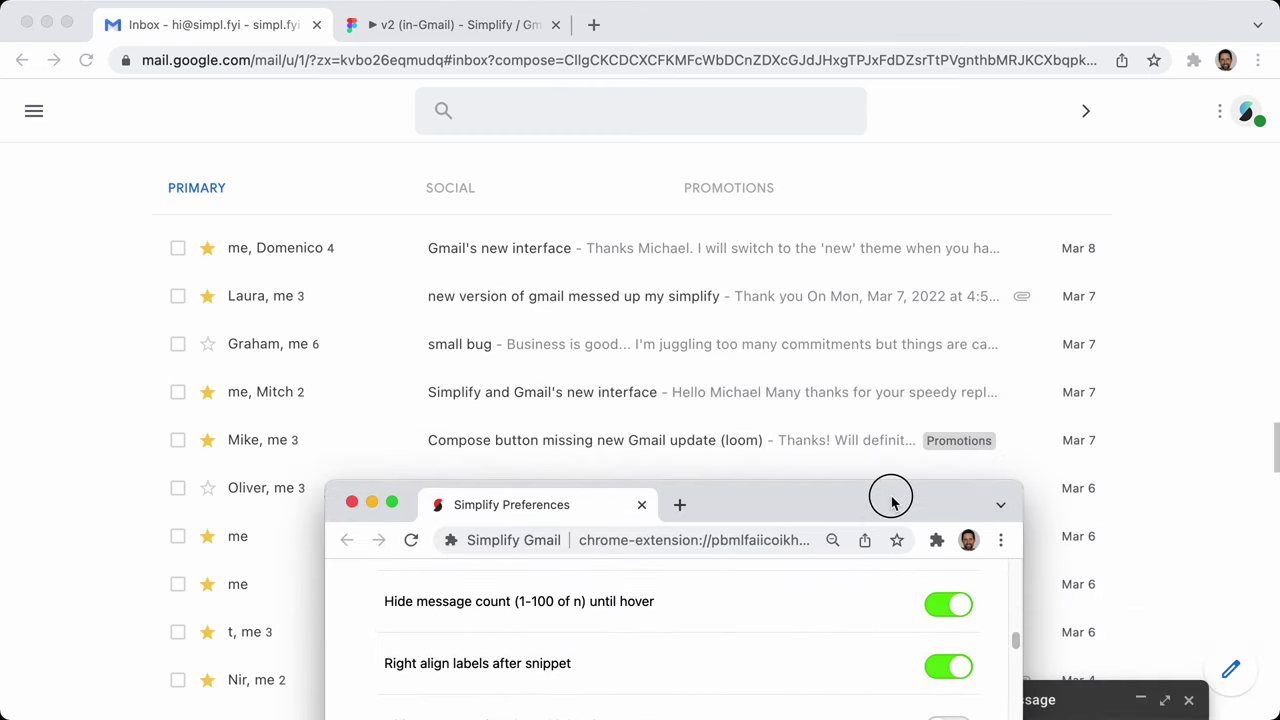
Toggle Right align labels after snippet off and back on, comparing the Promotions label's placement in the inbox
{"action": "left_click", "coordinate": [962, 670]}
{"action": "left_click", "coordinate": [962, 670]}
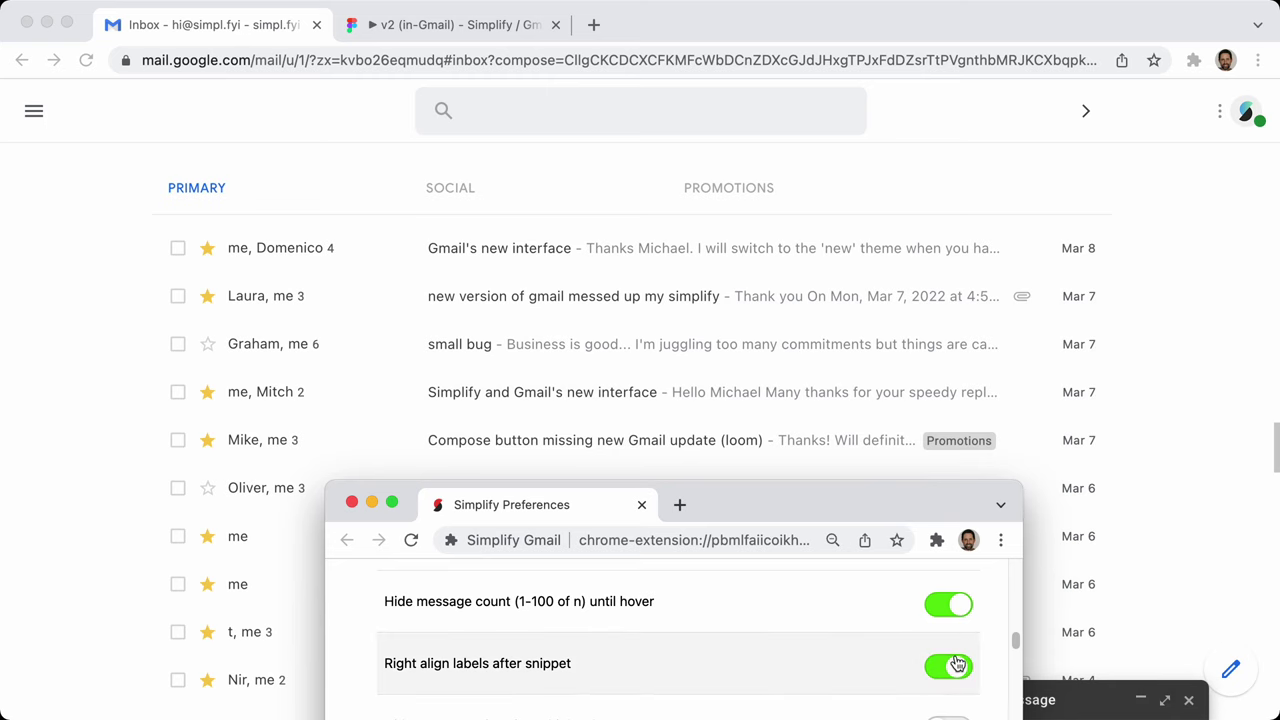
Show Gmail's reading pane beside the inbox, narrow the message list to a compact column and find the email labelled Promotions
{"action": "left_click", "coordinate": [1191, 300]}
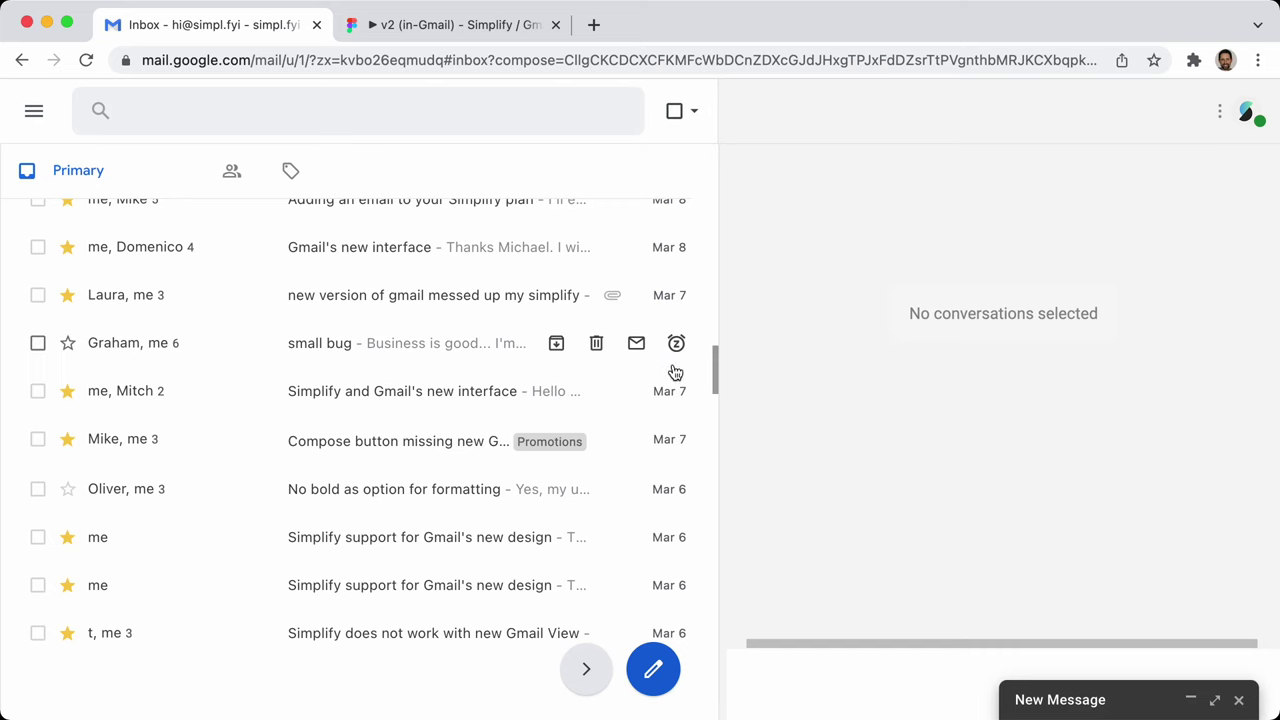
{"action": "left_click_drag", "start_coordinate": [720, 360], "coordinate": [286, 360]}
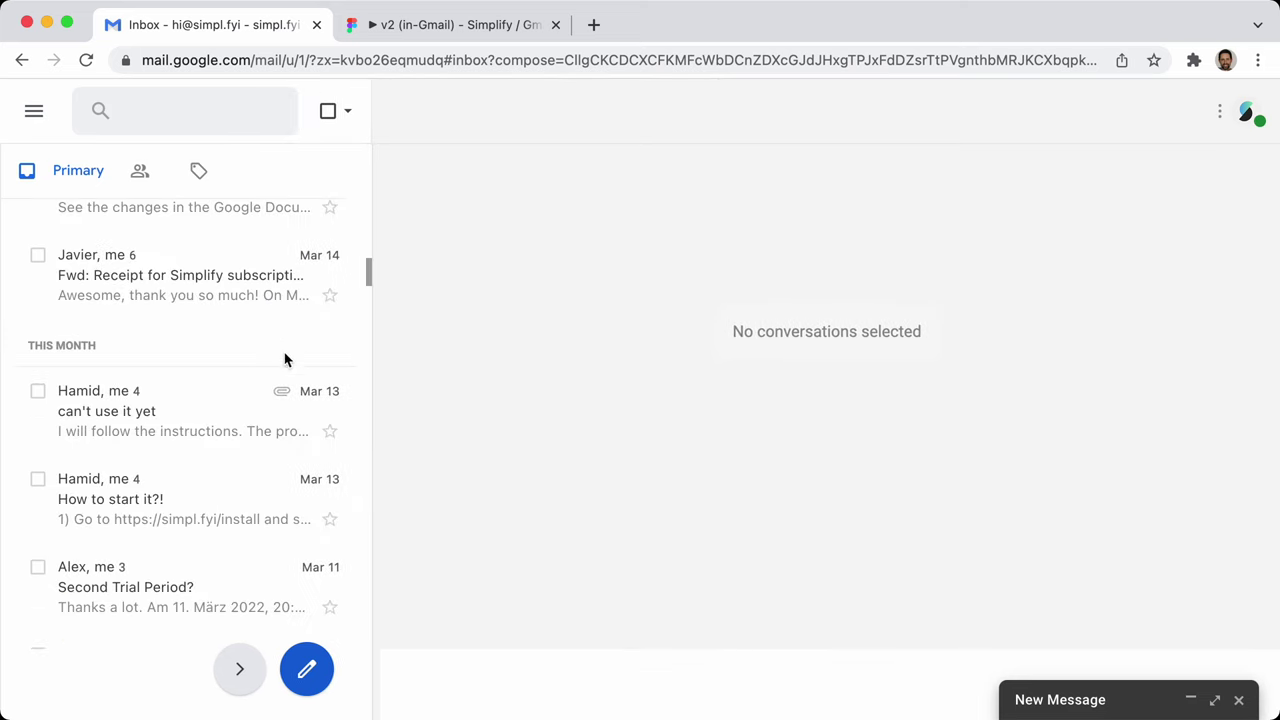
{"action": "scroll", "coordinate": [130, 372], "scroll_direction": "down", "scroll_amount": 3}
{"action": "scroll", "coordinate": [133, 380], "scroll_direction": "down", "scroll_amount": 15}
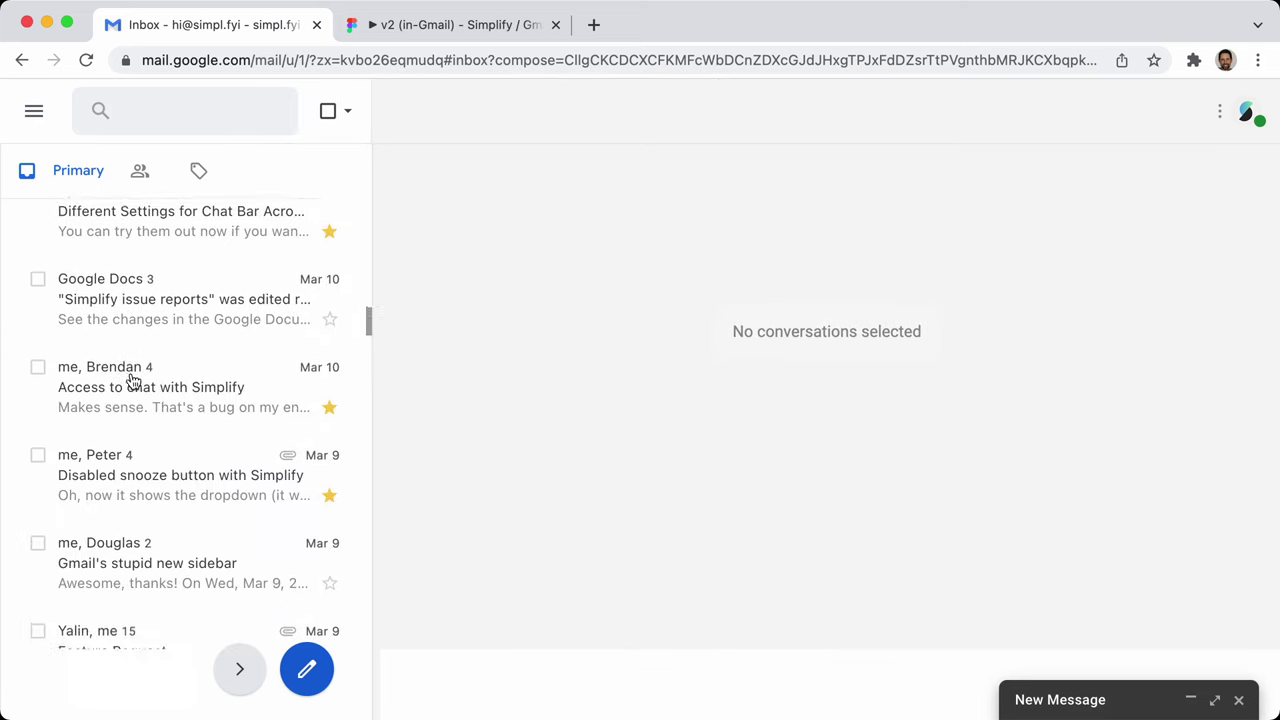
{"action": "scroll", "coordinate": [133, 380], "scroll_direction": "down", "scroll_amount": 5}
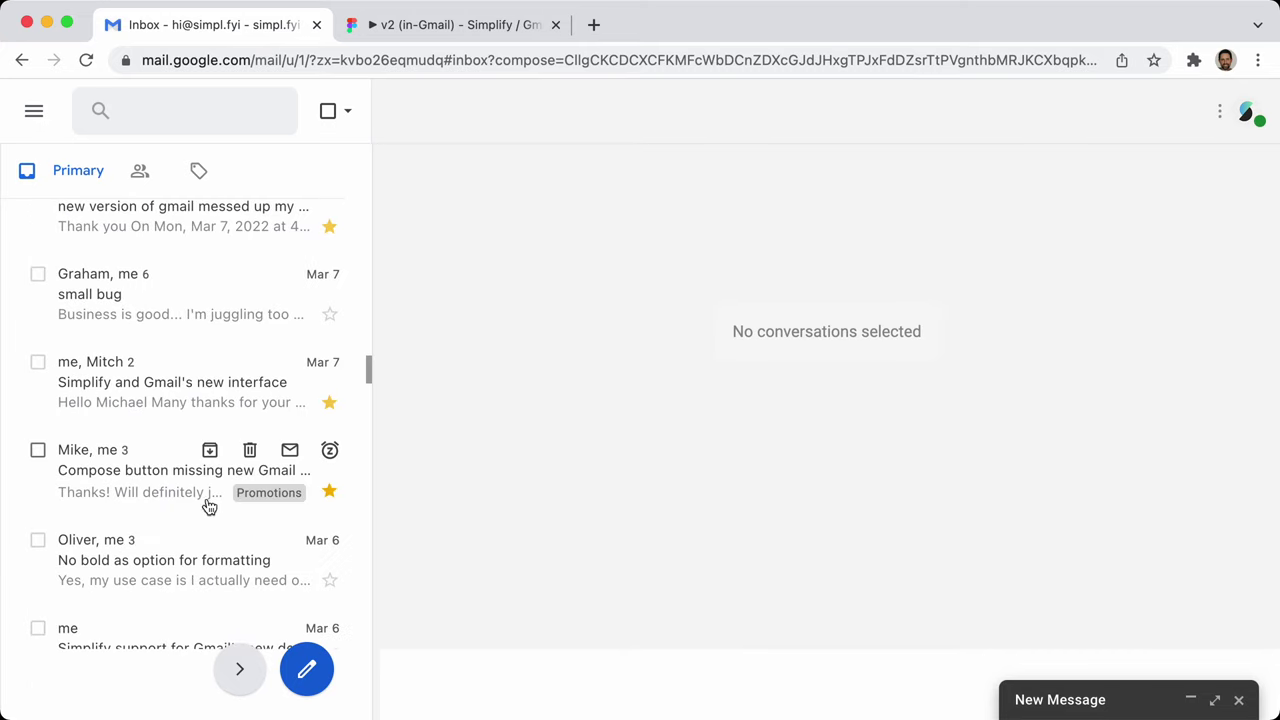
Return to Simplify Preferences and toggle Right align labels after snippet off and back on to compare labels in the narrow list
{"action": "key", "text": "super+grave"}
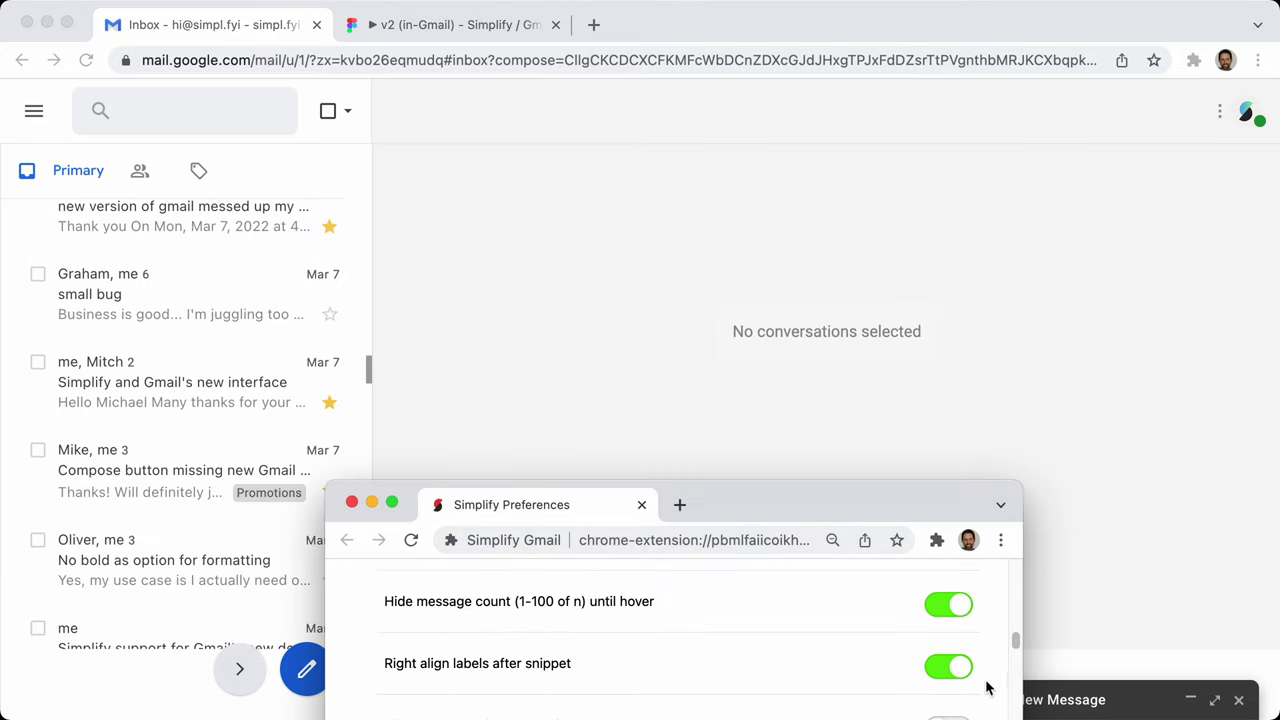
{"action": "left_click", "coordinate": [940, 668]}
{"action": "left_click", "coordinate": [938, 670]}
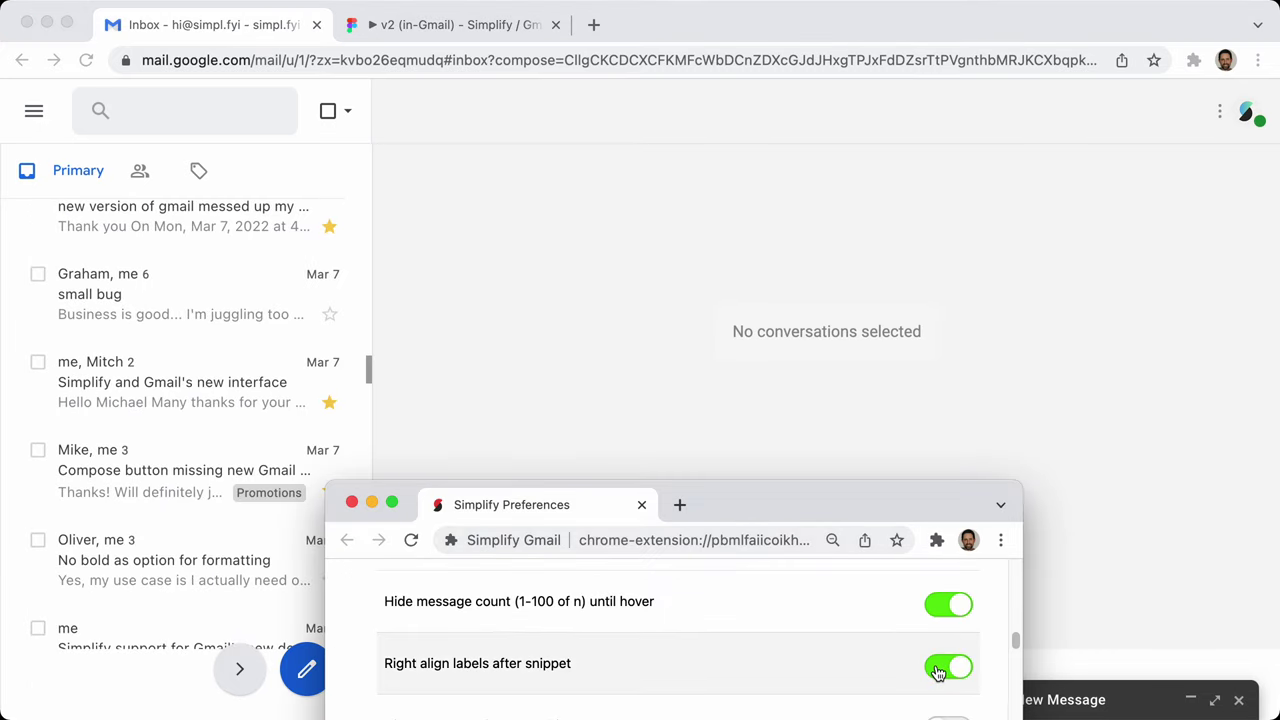
Widen Gmail's message list back to single-line rows and move the Simplify Preferences window to uncover the email labelled Mozilla
{"action": "left_click", "coordinate": [371, 306]}
{"action": "left_click_drag", "start_coordinate": [372, 306], "coordinate": [576, 306]}
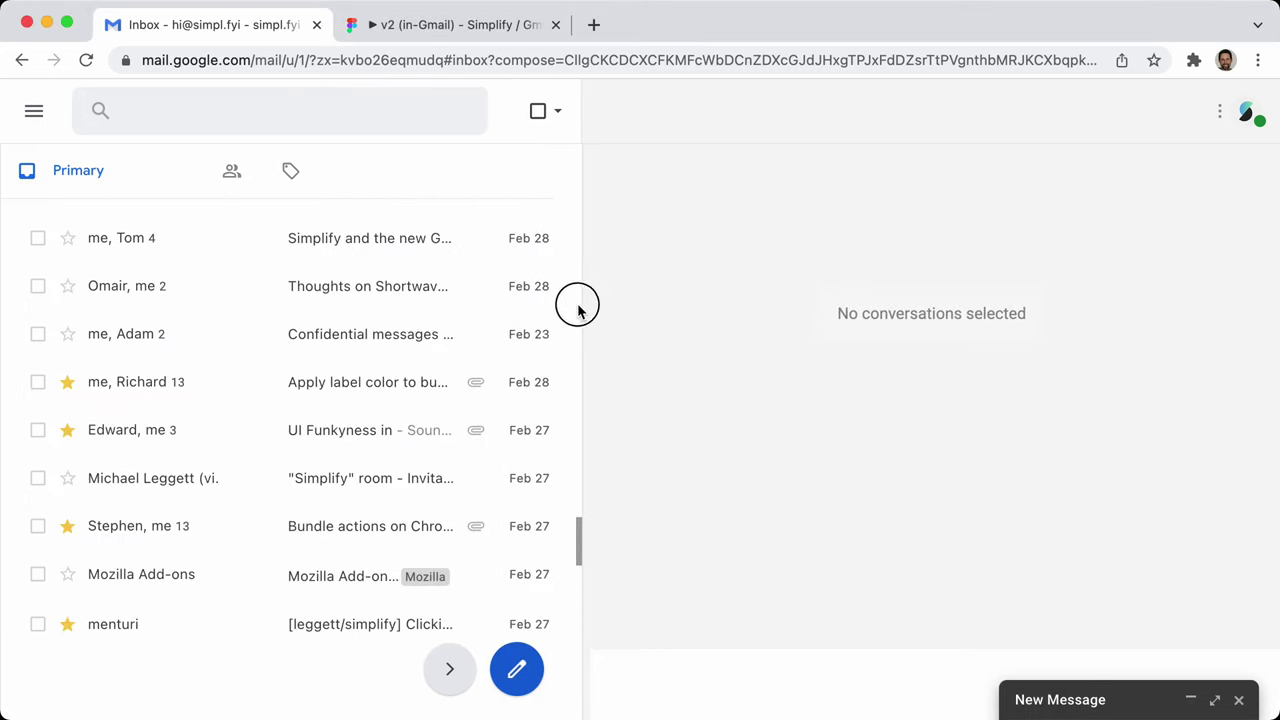
{"action": "key", "text": "super+grave"}
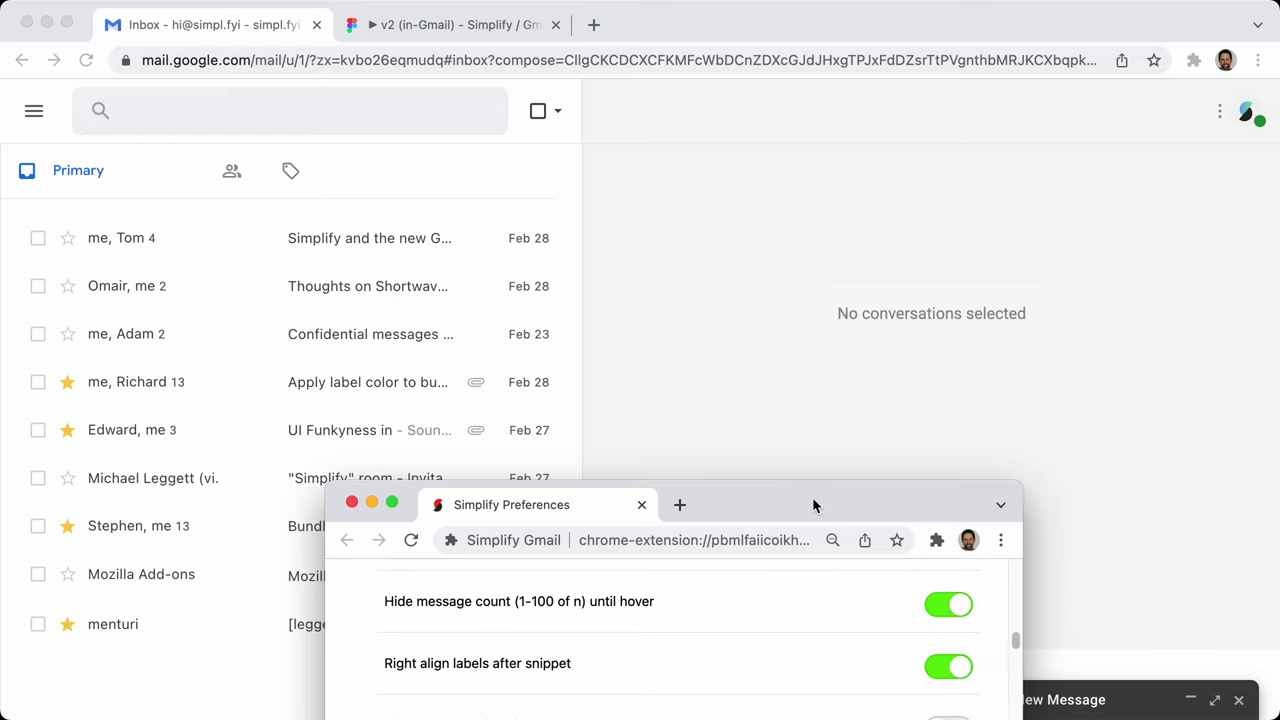
{"action": "left_click_drag", "start_coordinate": [812, 505], "coordinate": [1001, 229]}
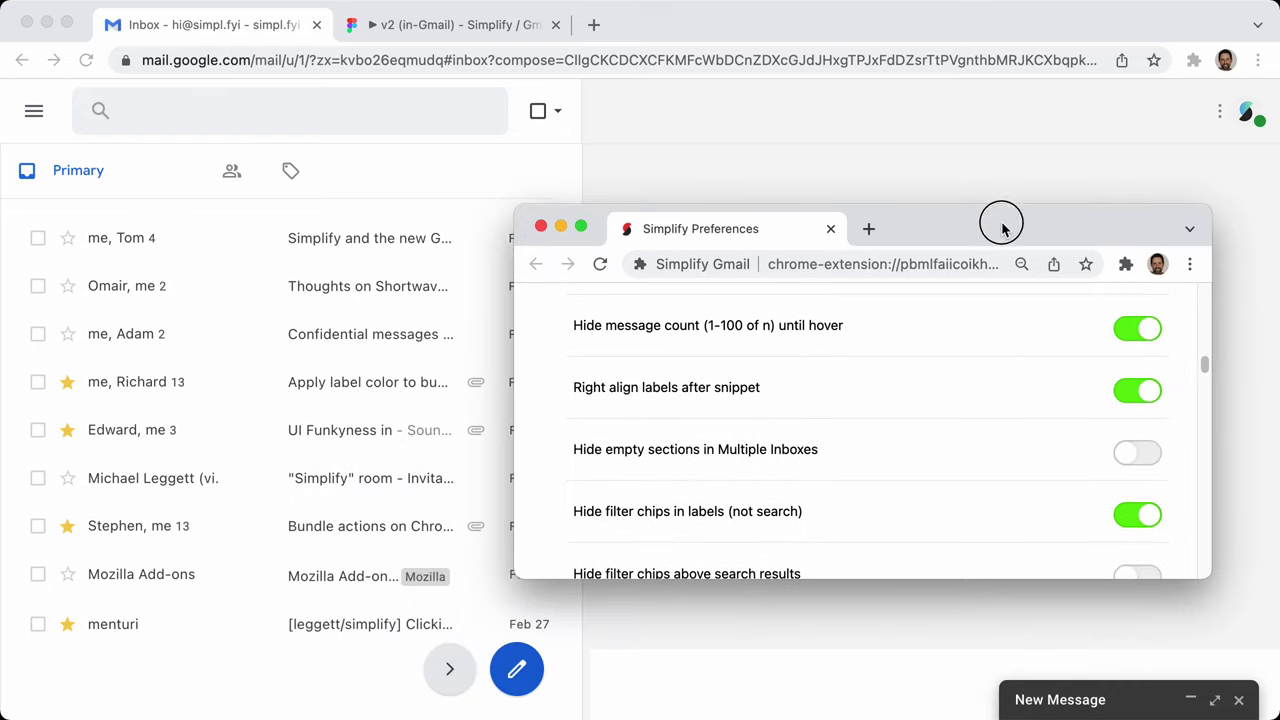
Toggle Right align labels after snippet off and back on twice, and move the Preferences window fully clear of the message list
{"action": "left_click", "coordinate": [1134, 396]}
{"action": "left_click", "coordinate": [1134, 396]}
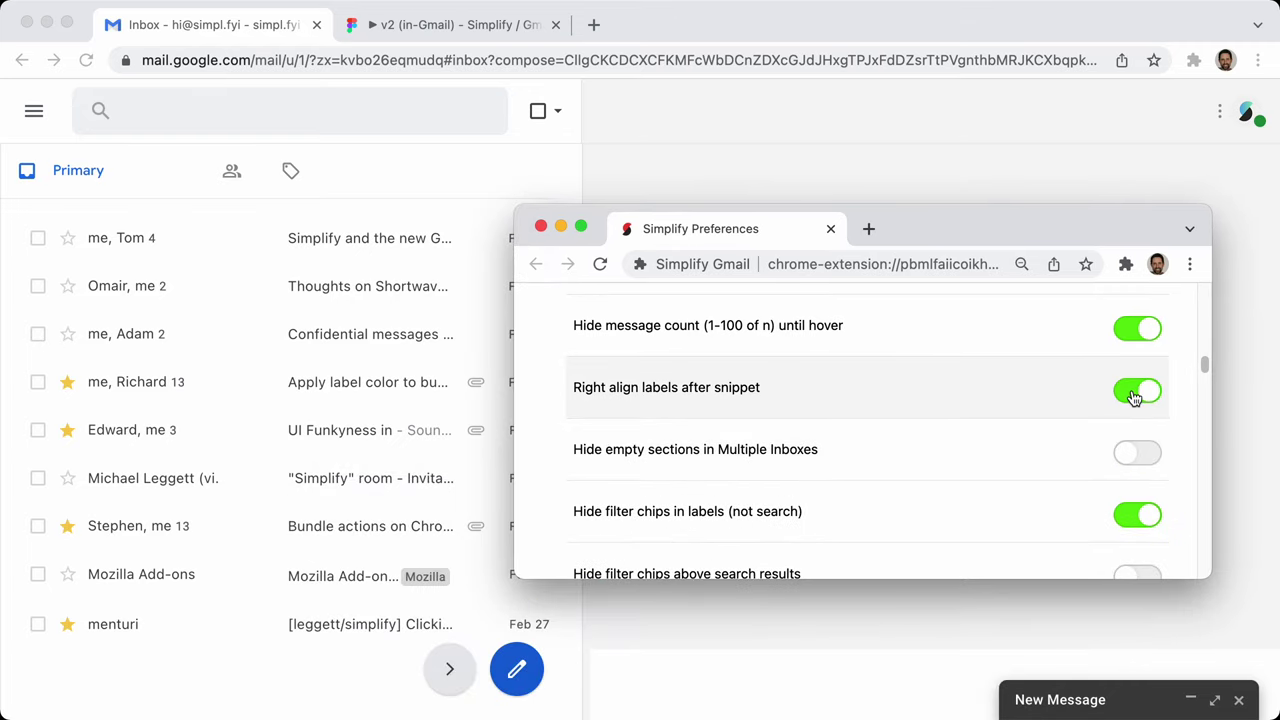
{"action": "left_click", "coordinate": [1134, 396]}
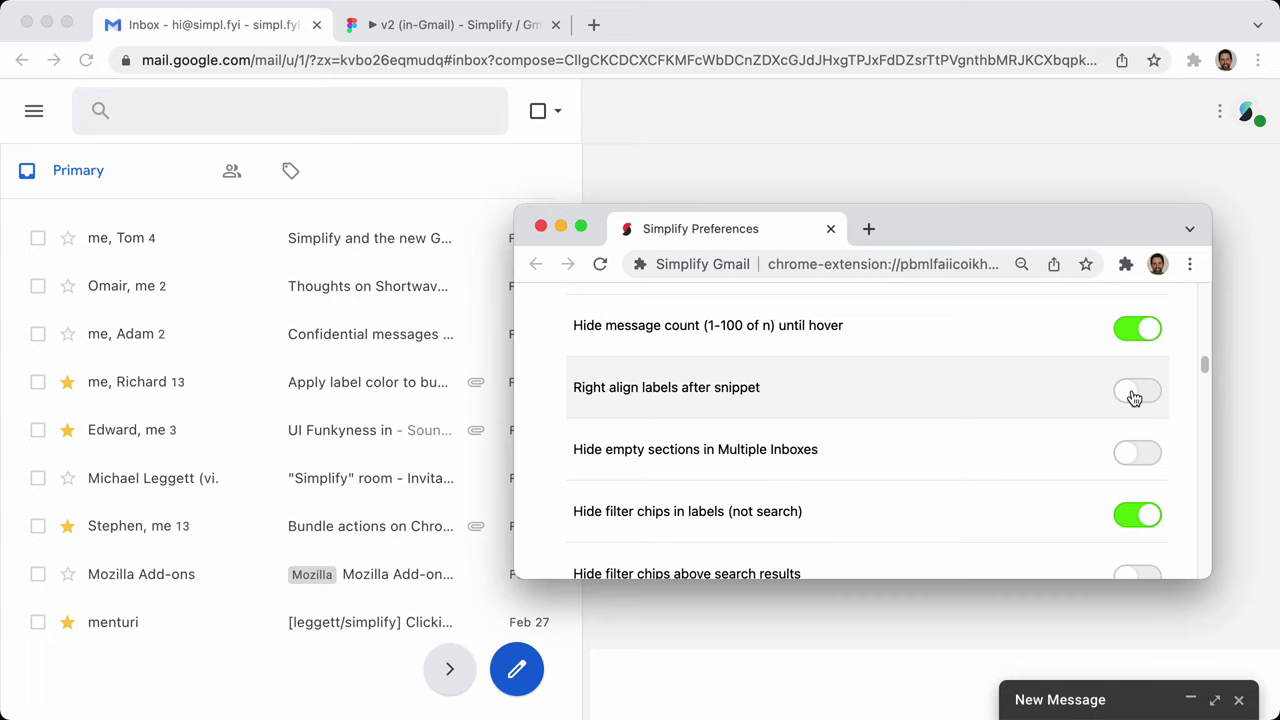
{"action": "left_click", "coordinate": [1134, 396]}
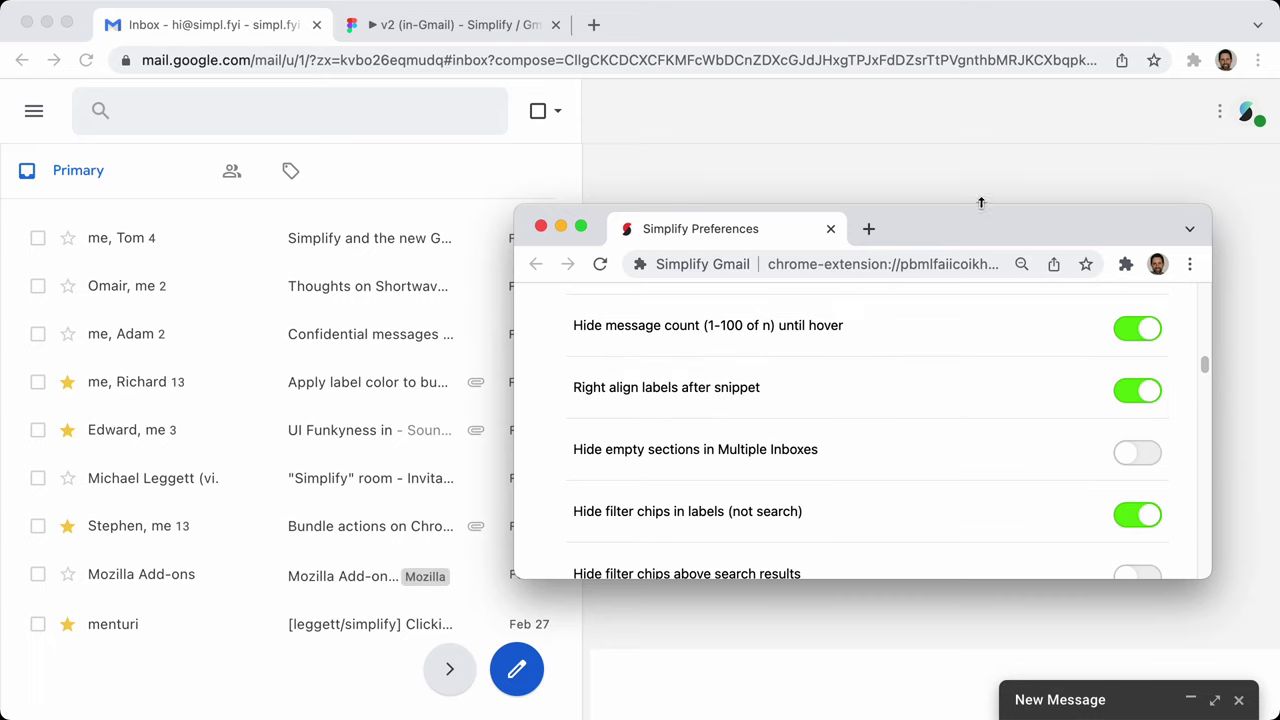
{"action": "left_click_drag", "start_coordinate": [974, 241], "coordinate": [1022, 164]}
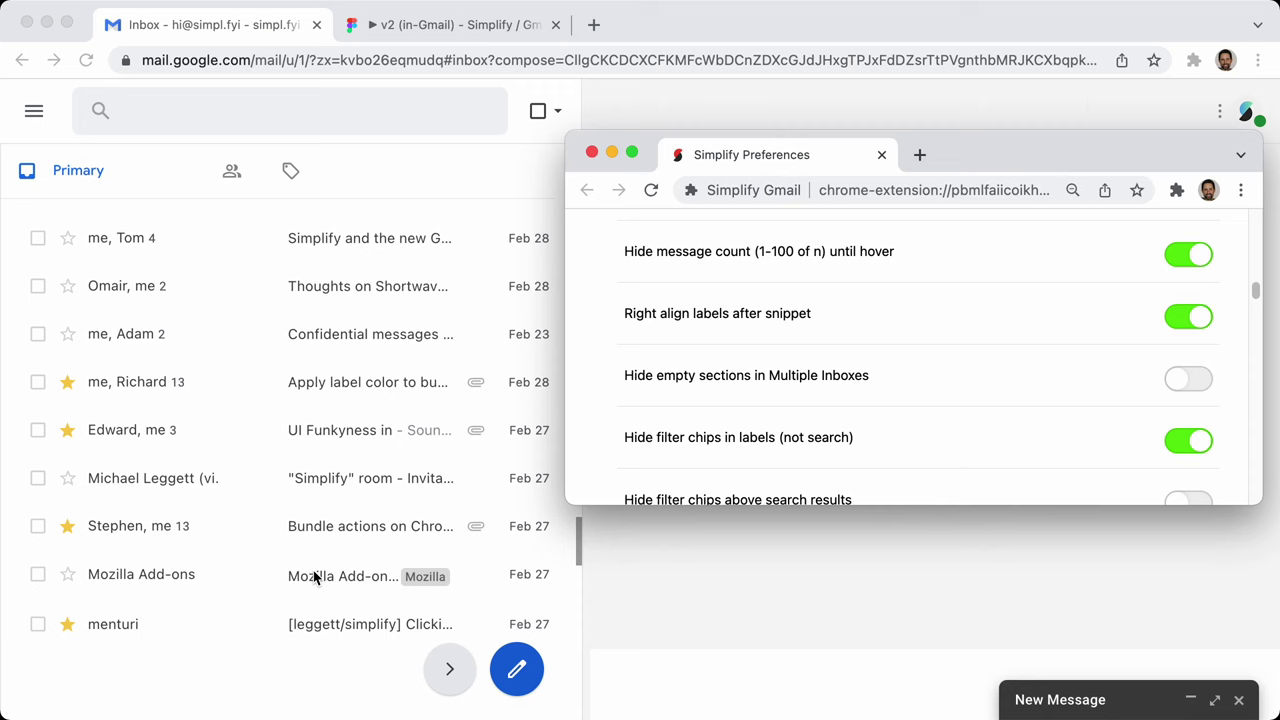
Turn off Gmail's split reading pane and bring up the Hide empty sections in Multiple Inboxes option in Simplify Preferences
{"action": "left_click", "coordinate": [1119, 82]}
{"action": "left_click", "coordinate": [1014, 118]}
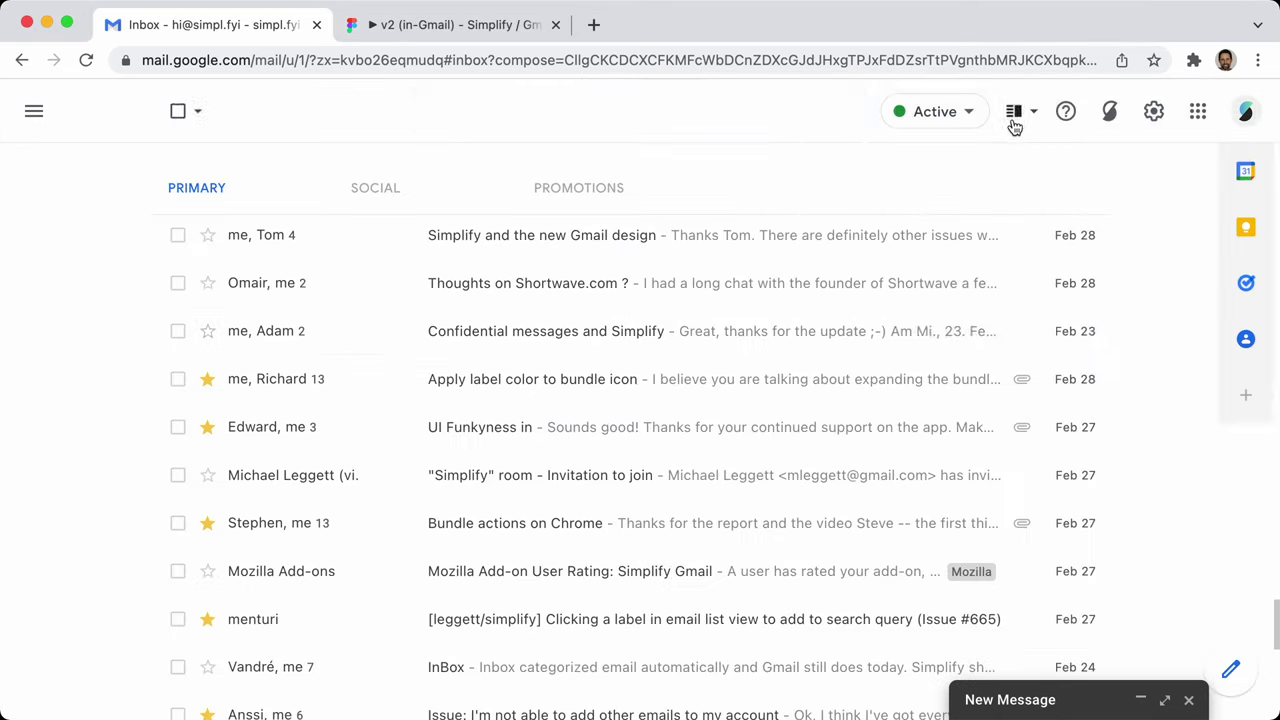
{"action": "key", "text": "super+grave"}
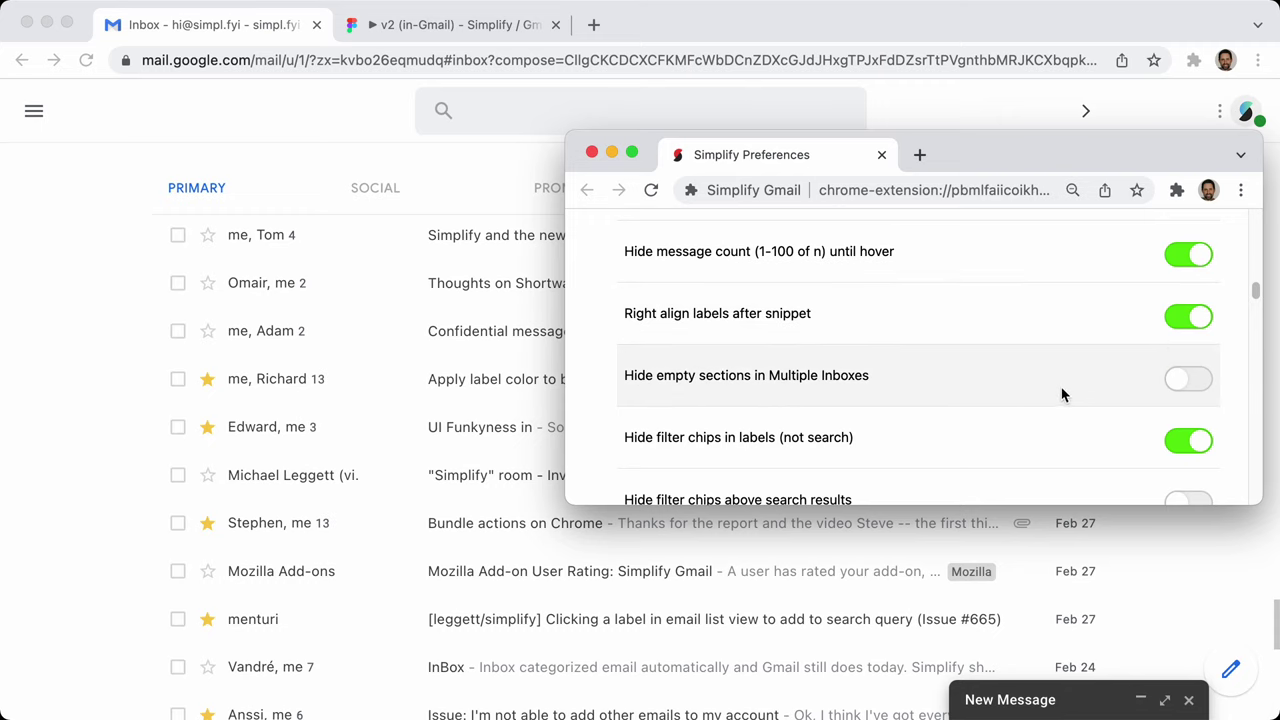
{"action": "scroll", "coordinate": [946, 374], "scroll_direction": "down", "scroll_amount": 2}
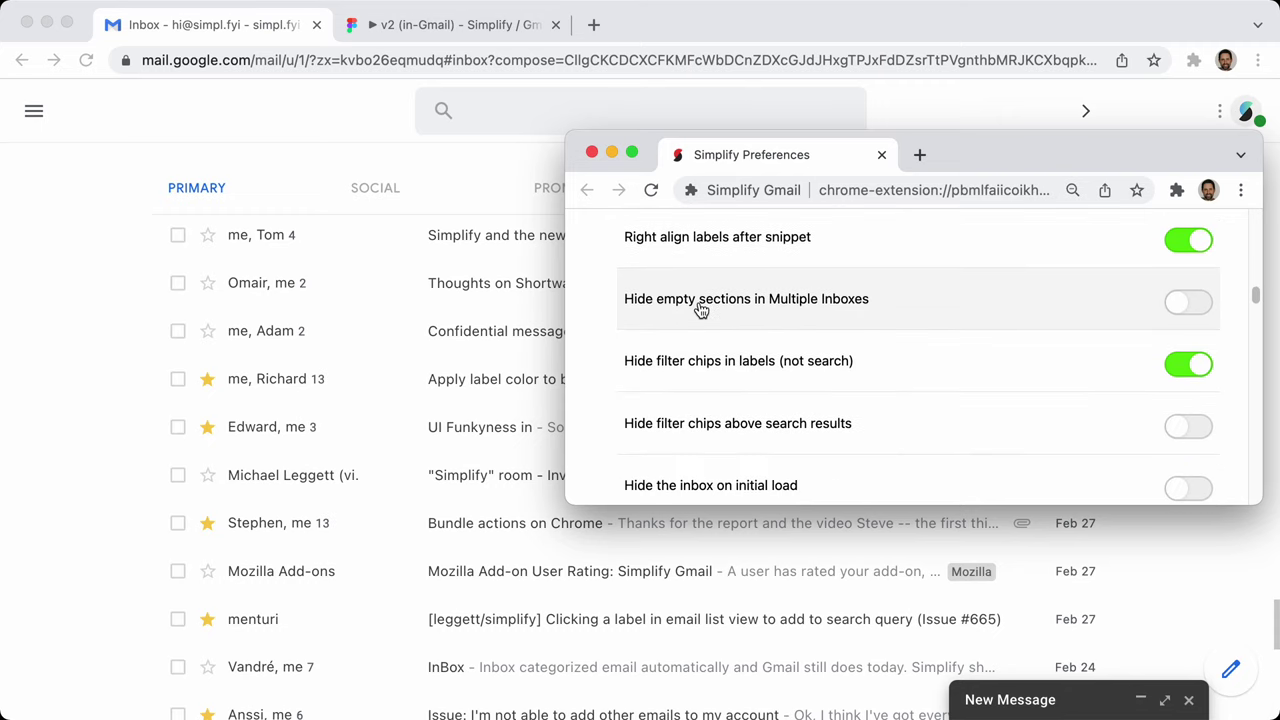
{"action": "left_click_drag", "start_coordinate": [1047, 159], "coordinate": [1046, 186]}
Set the inbox type to Unread first in Gmail's quick settings and collapse the Everything else section
{"action": "left_click", "coordinate": [1046, 186]}
{"action": "left_click", "coordinate": [1157, 112]}
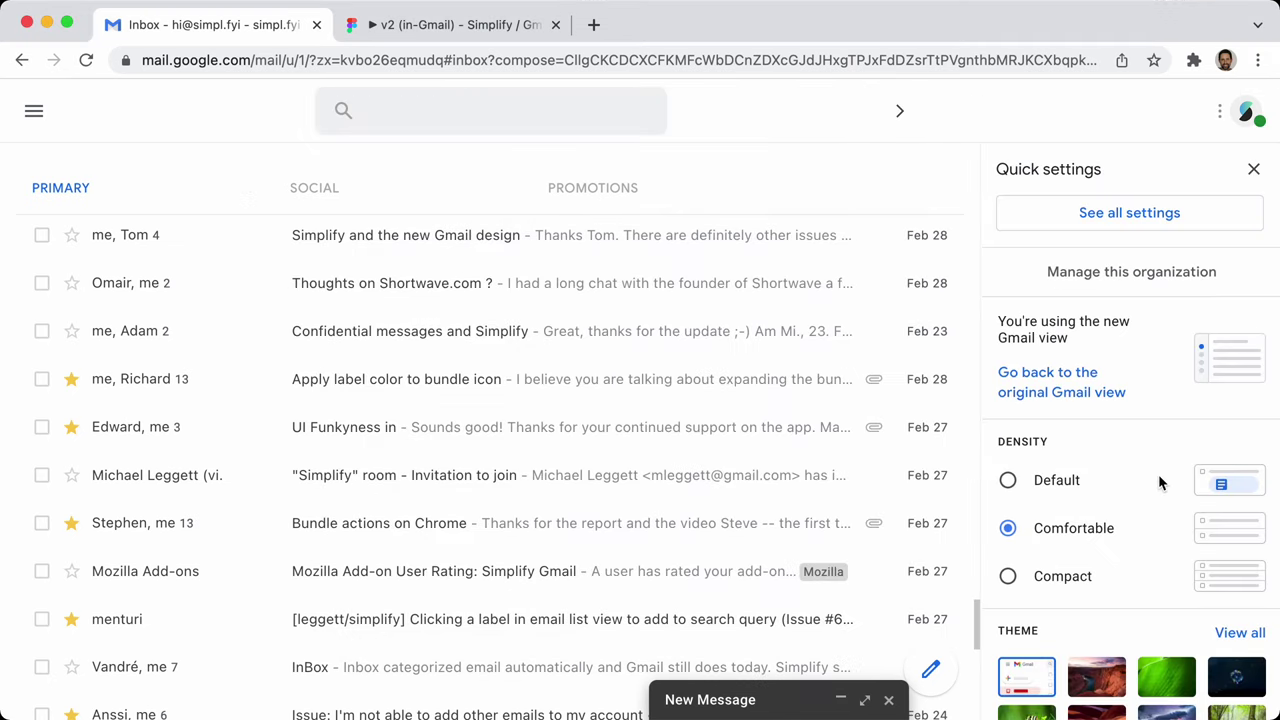
{"action": "scroll", "coordinate": [1162, 440], "scroll_direction": "down", "scroll_amount": 6}
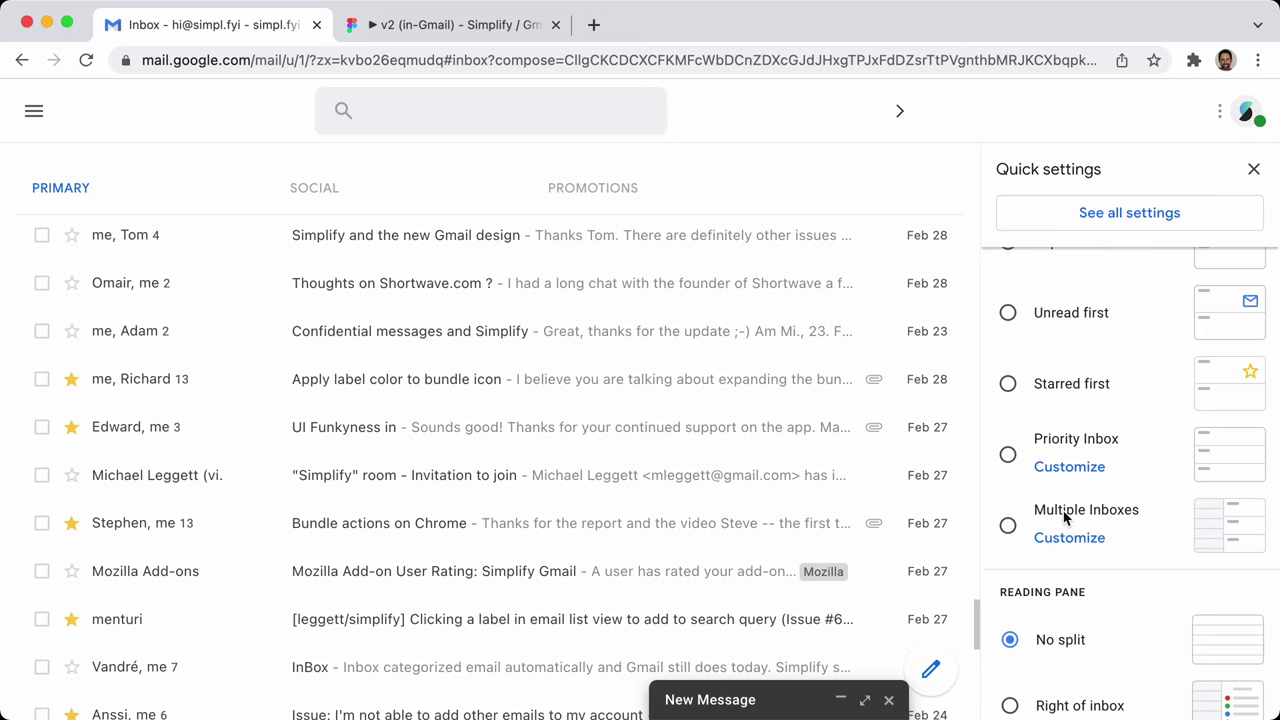
{"action": "scroll", "coordinate": [1072, 360], "scroll_direction": "up", "scroll_amount": 1}
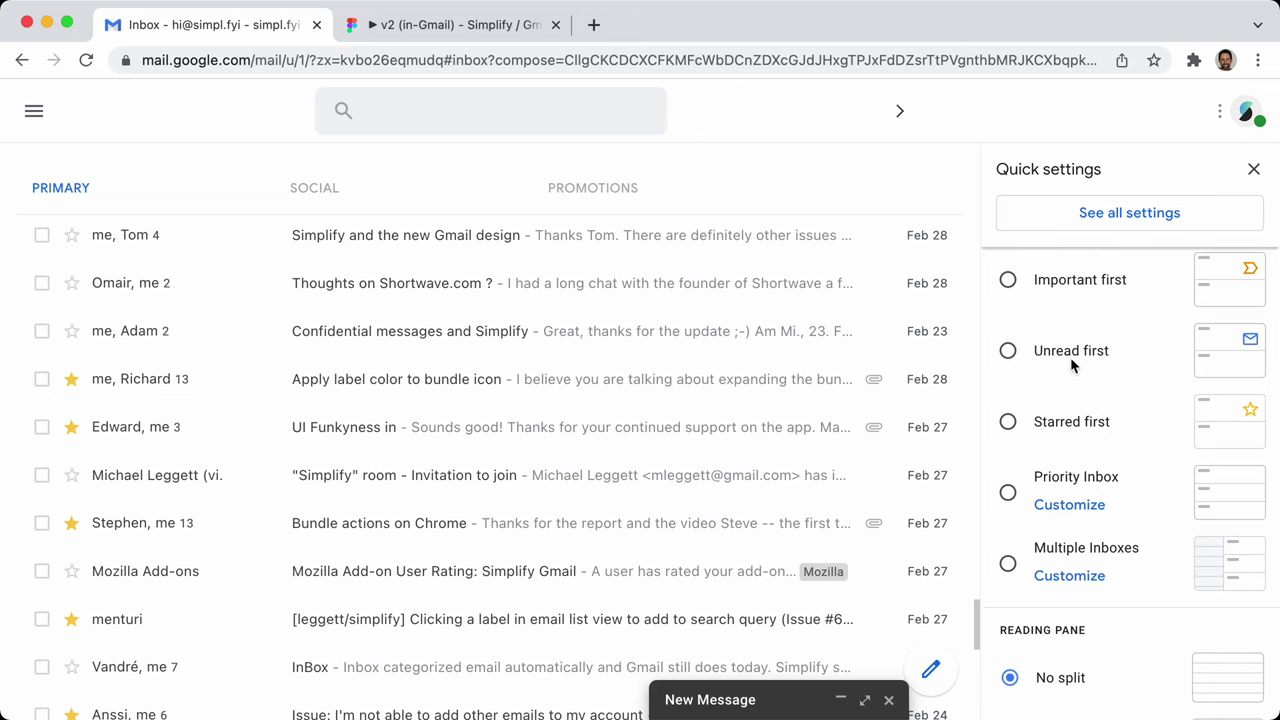
{"action": "left_click", "coordinate": [1007, 352]}
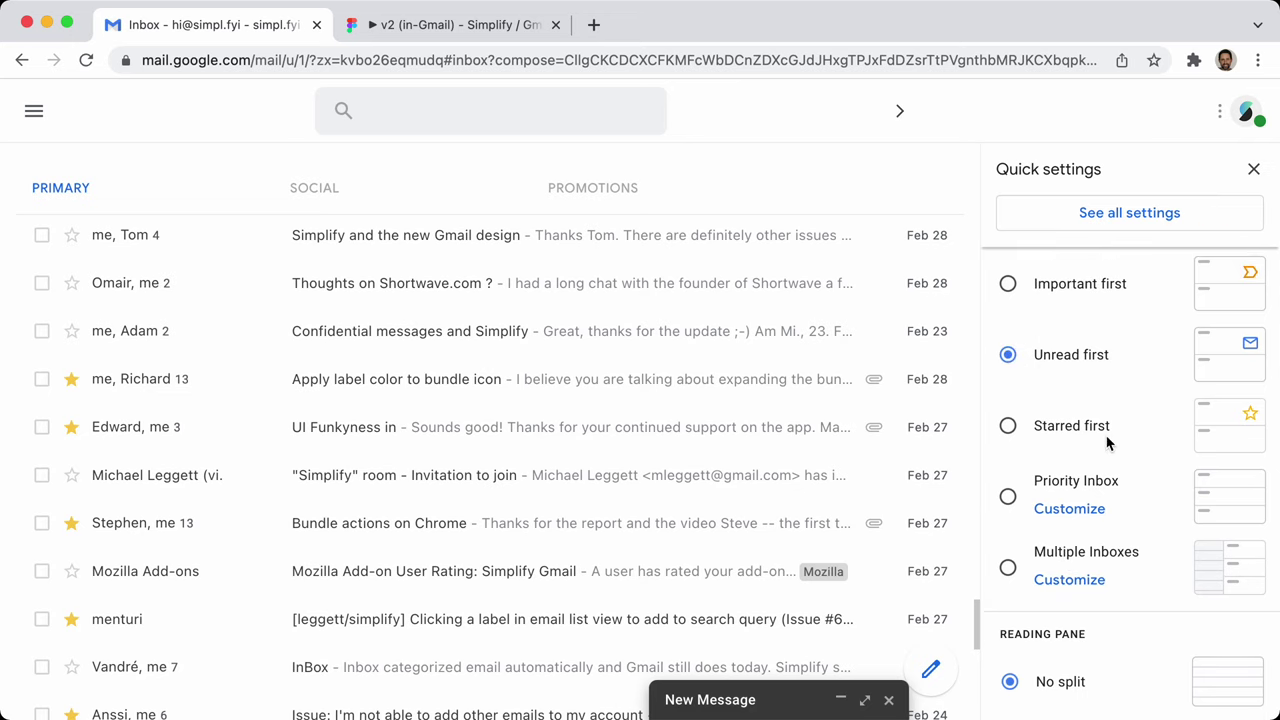
{"action": "scroll", "coordinate": [1066, 330], "scroll_direction": "up", "scroll_amount": 1}
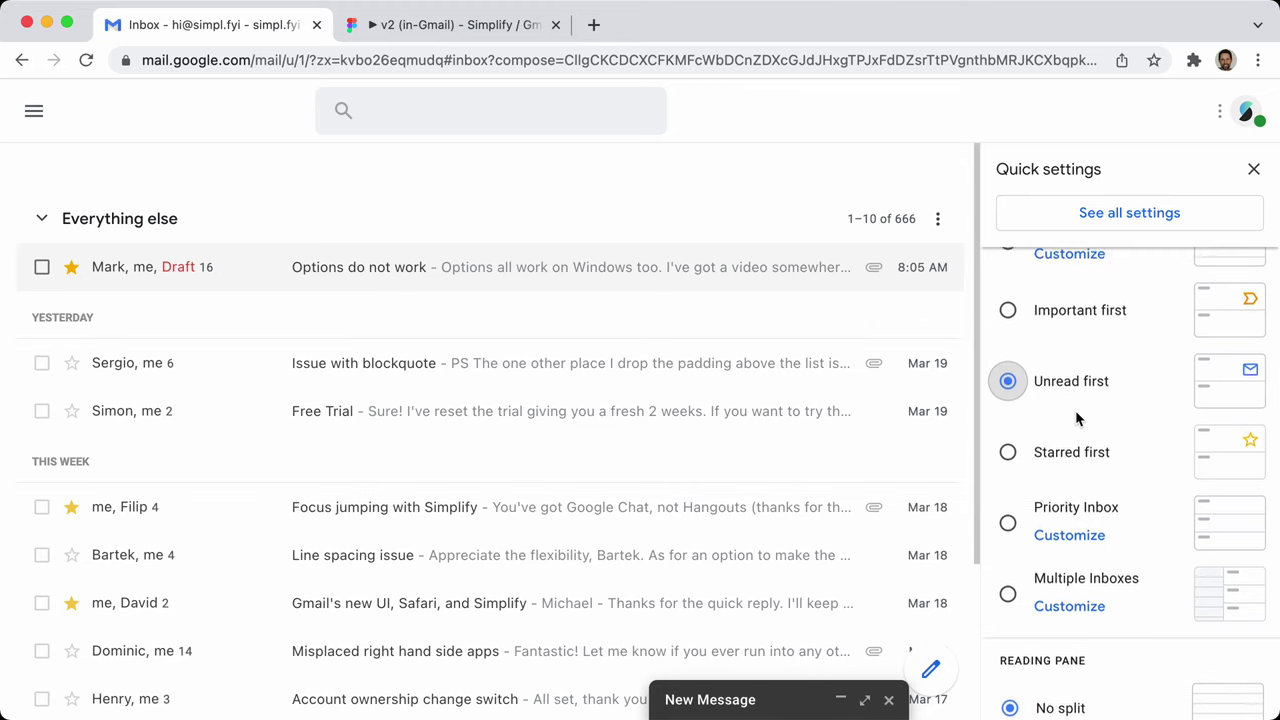
{"action": "scroll", "coordinate": [1075, 410], "scroll_direction": "up", "scroll_amount": 1}
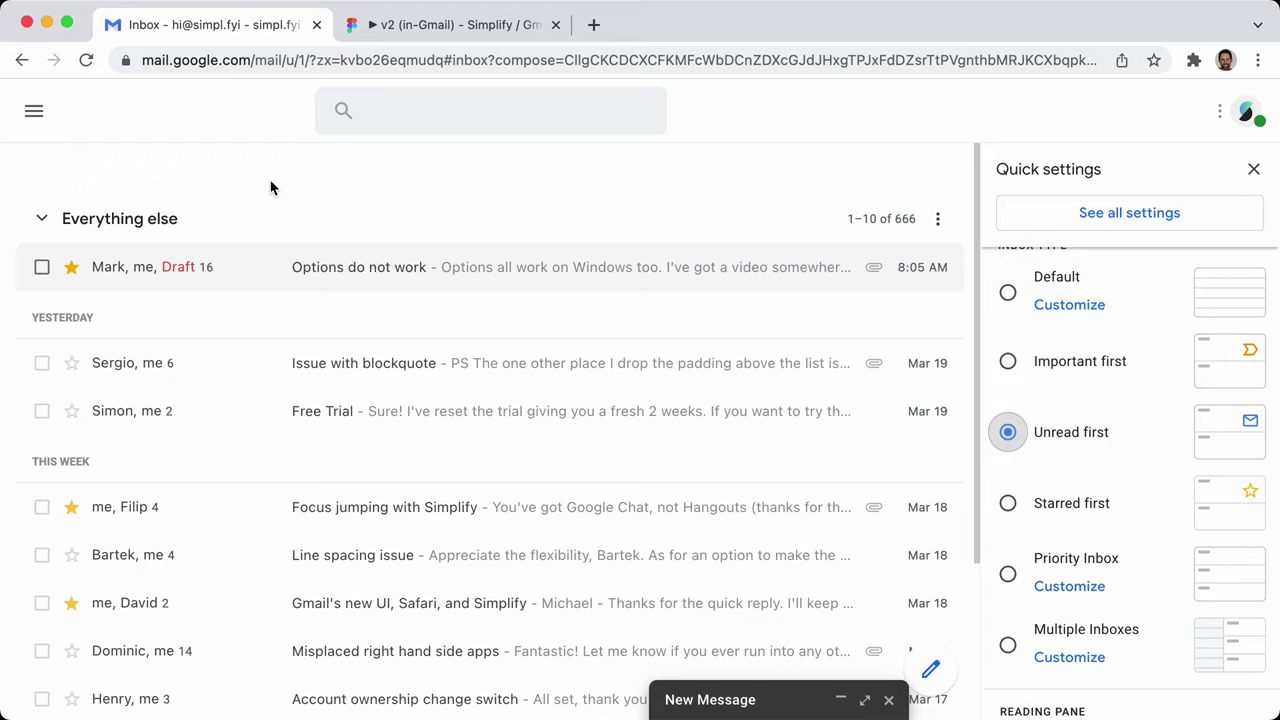
{"action": "left_click", "coordinate": [44, 219]}
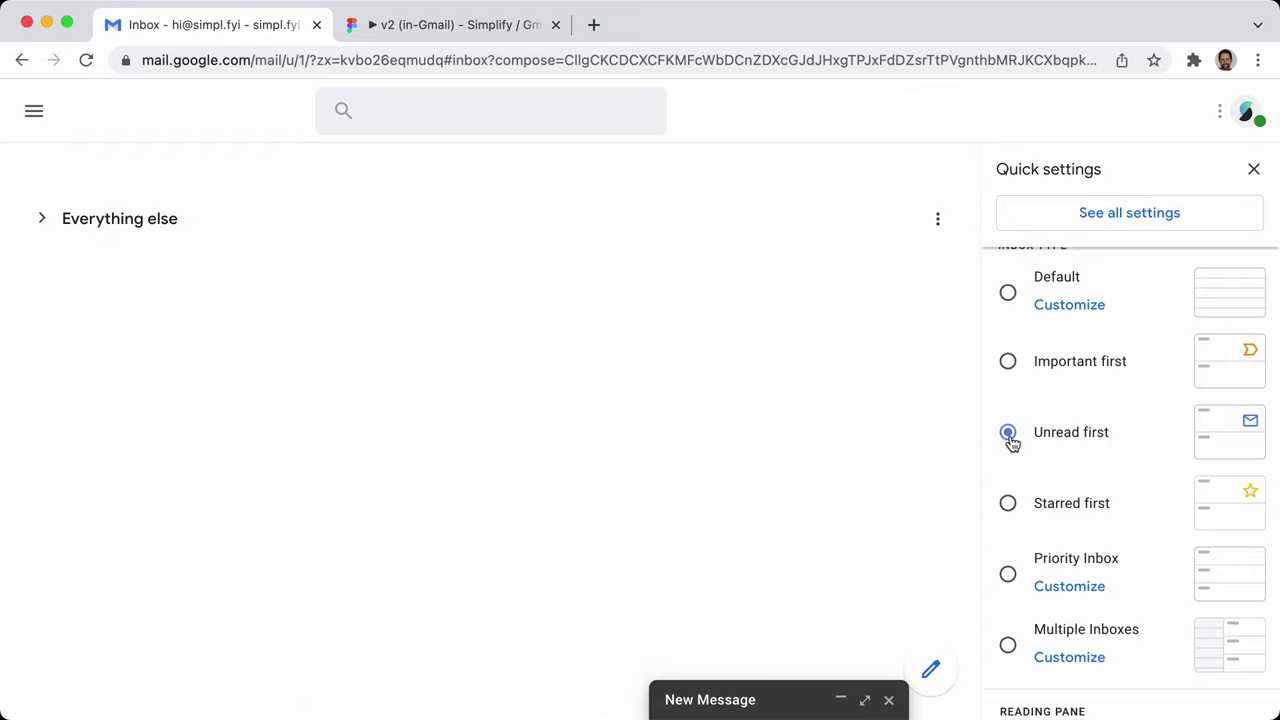
Set the inbox type to Starred first and check the Starred section's options for Hide section when empty
{"action": "left_click", "coordinate": [1009, 506]}
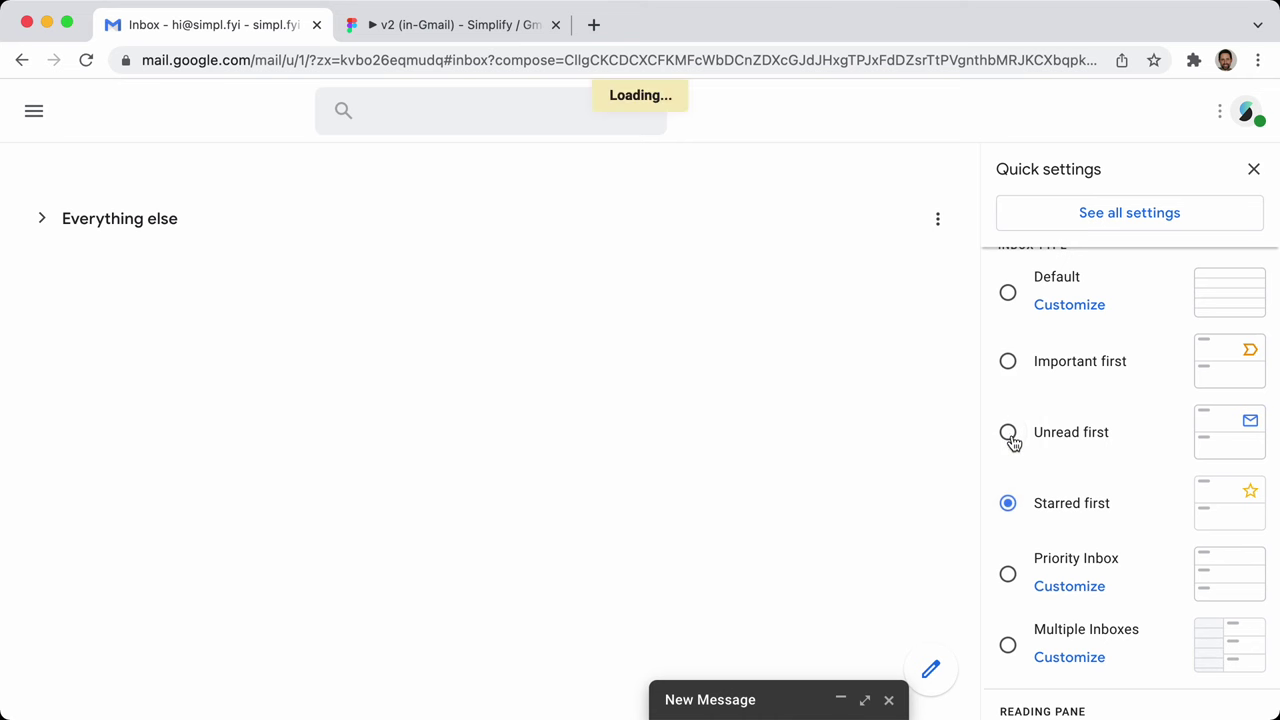
{"action": "left_click", "coordinate": [937, 206]}
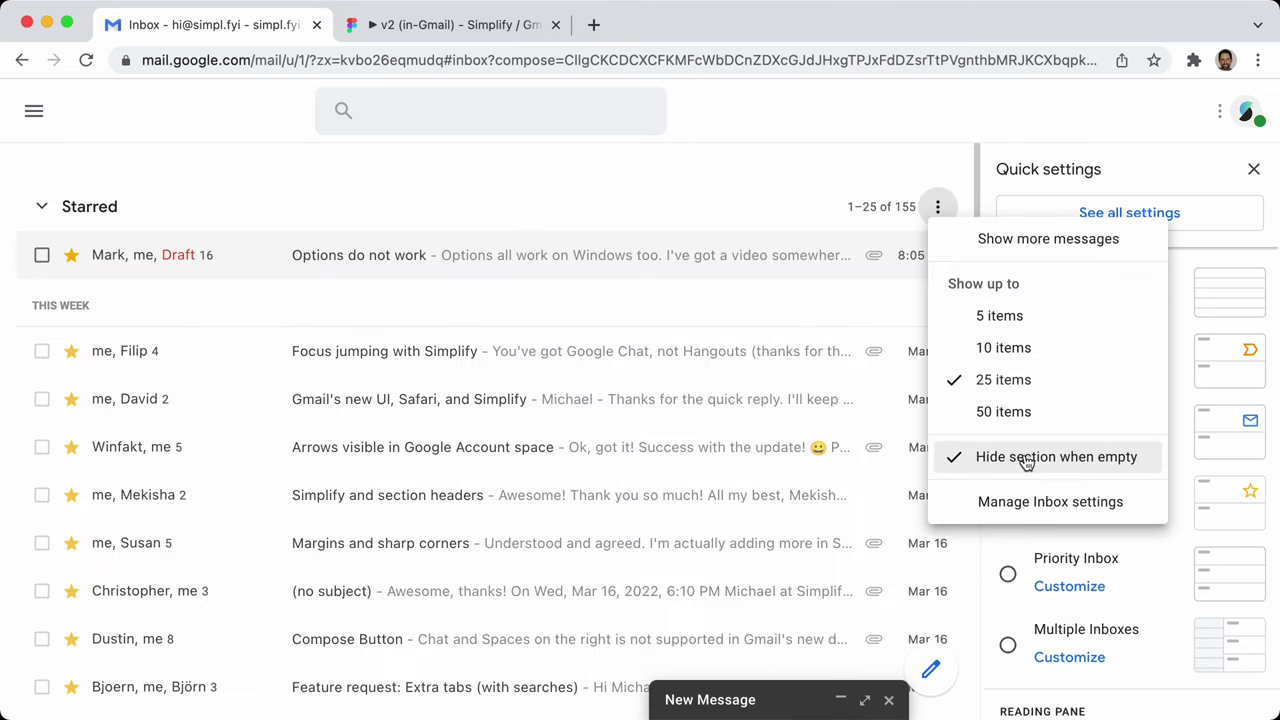
{"action": "left_click", "coordinate": [612, 169]}
Find Hide filter chips in labels (not search) in Simplify Preferences, and open the Spam folder in Gmail
{"action": "key", "text": "super+grave"}
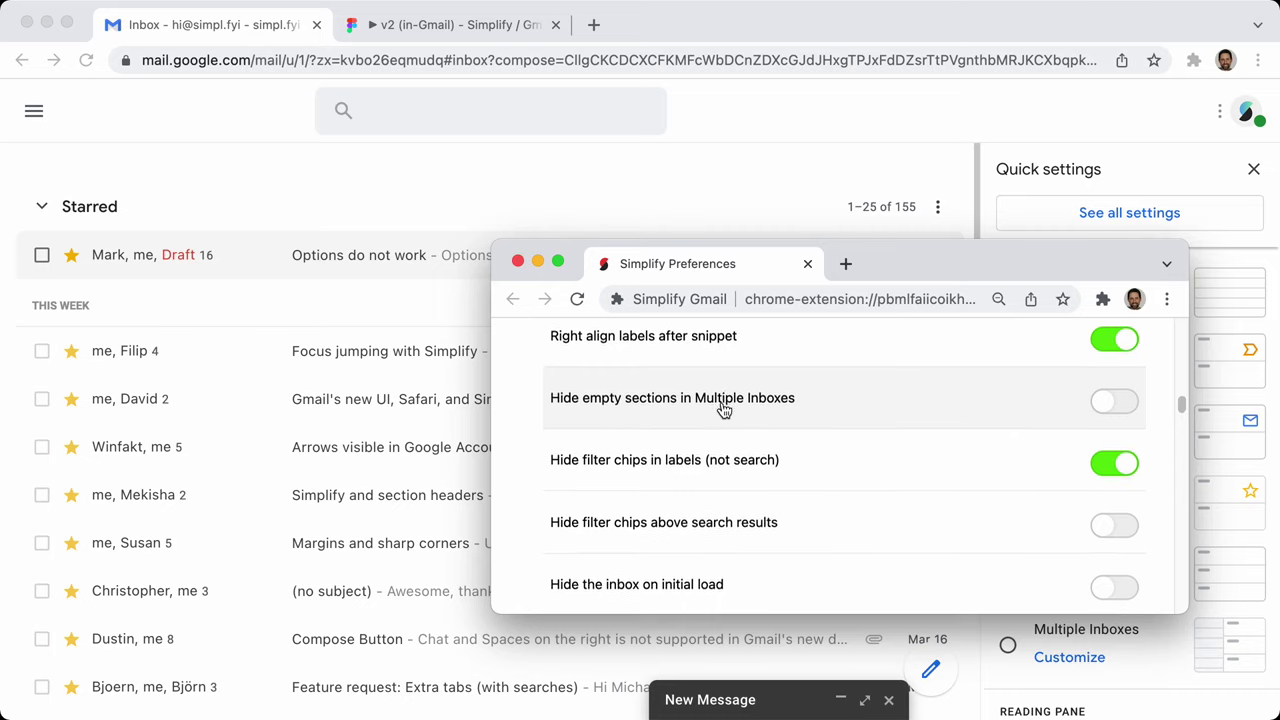
{"action": "scroll", "coordinate": [723, 410], "scroll_direction": "down", "scroll_amount": 1}
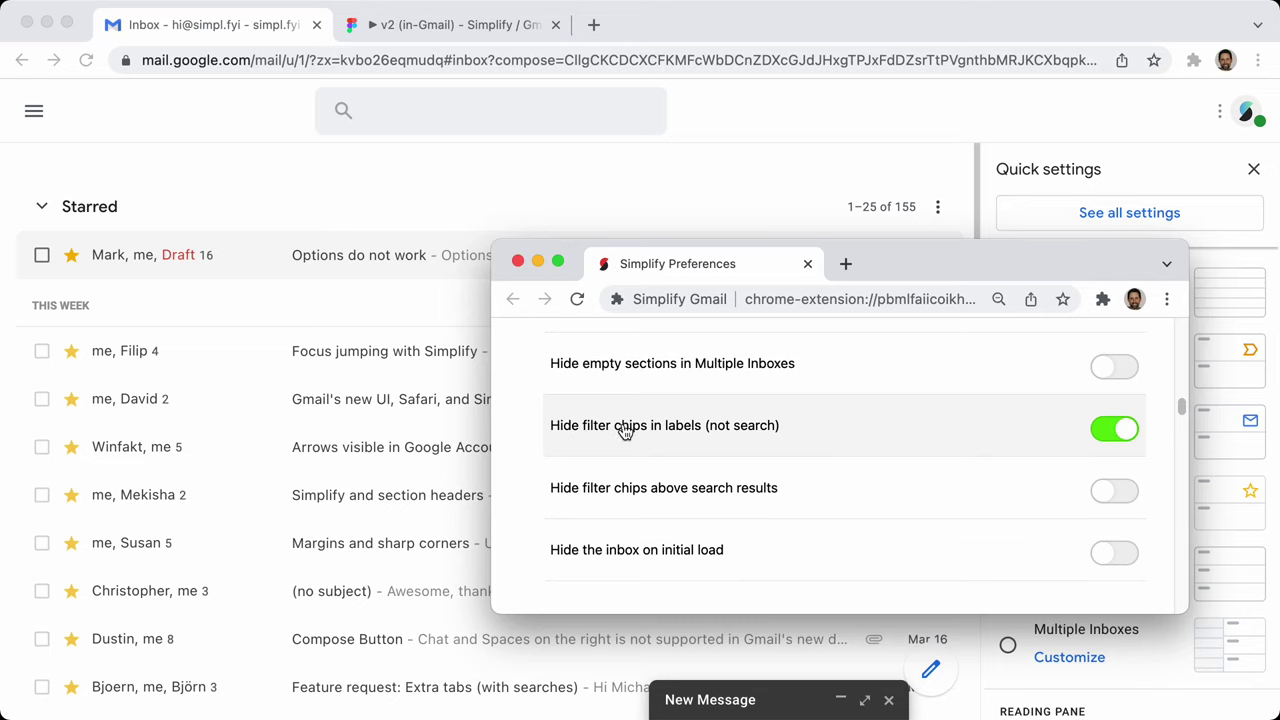
{"action": "left_click", "coordinate": [231, 151]}
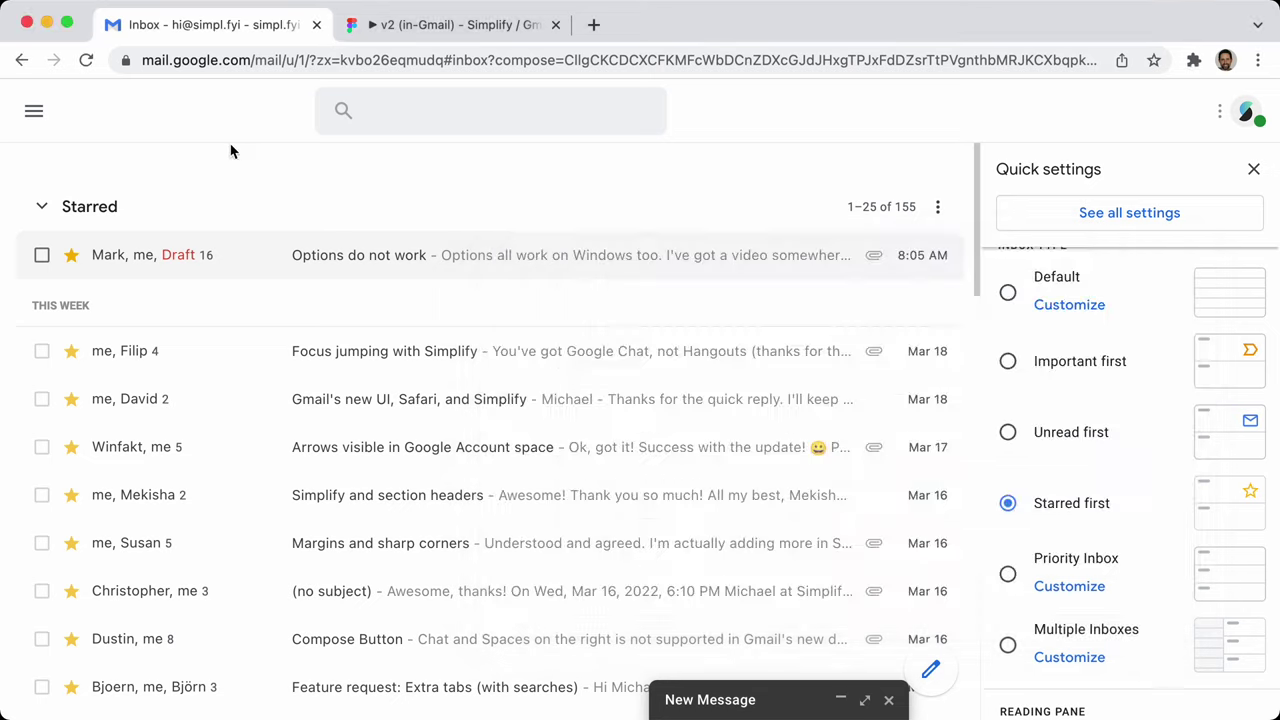
{"action": "mouse_move", "coordinate": [34, 160]}
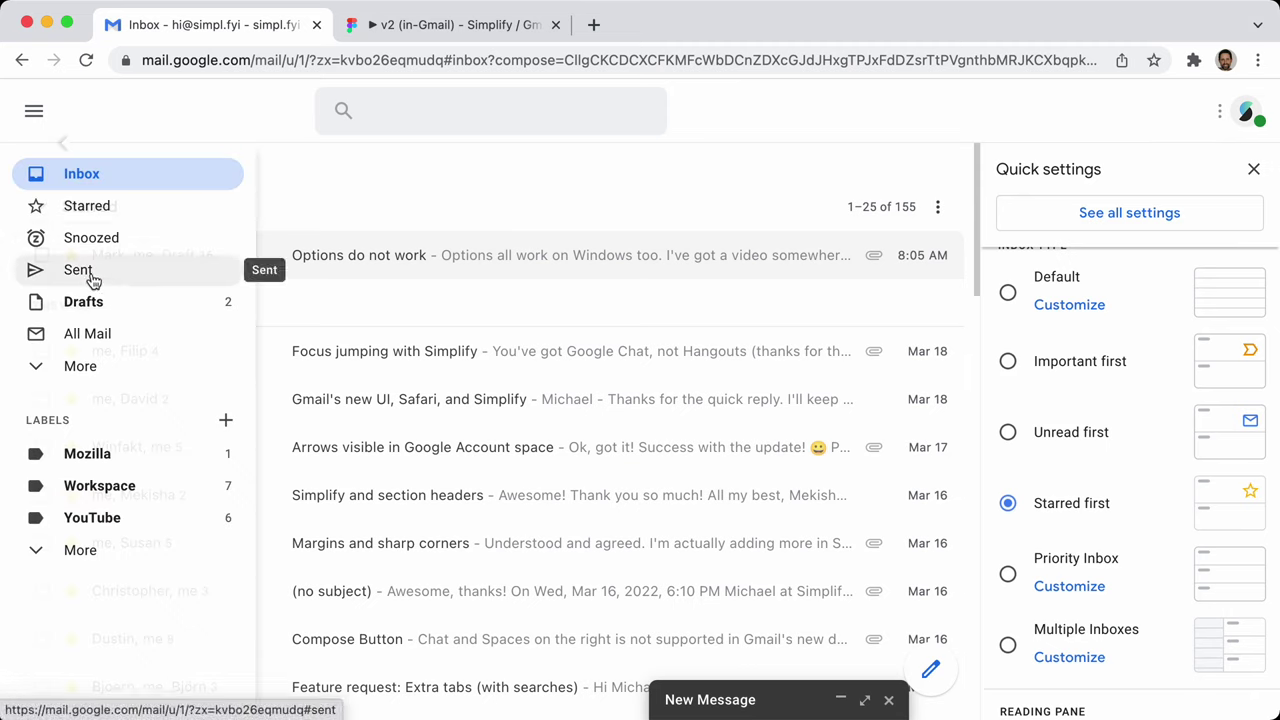
{"action": "left_click", "coordinate": [92, 367]}
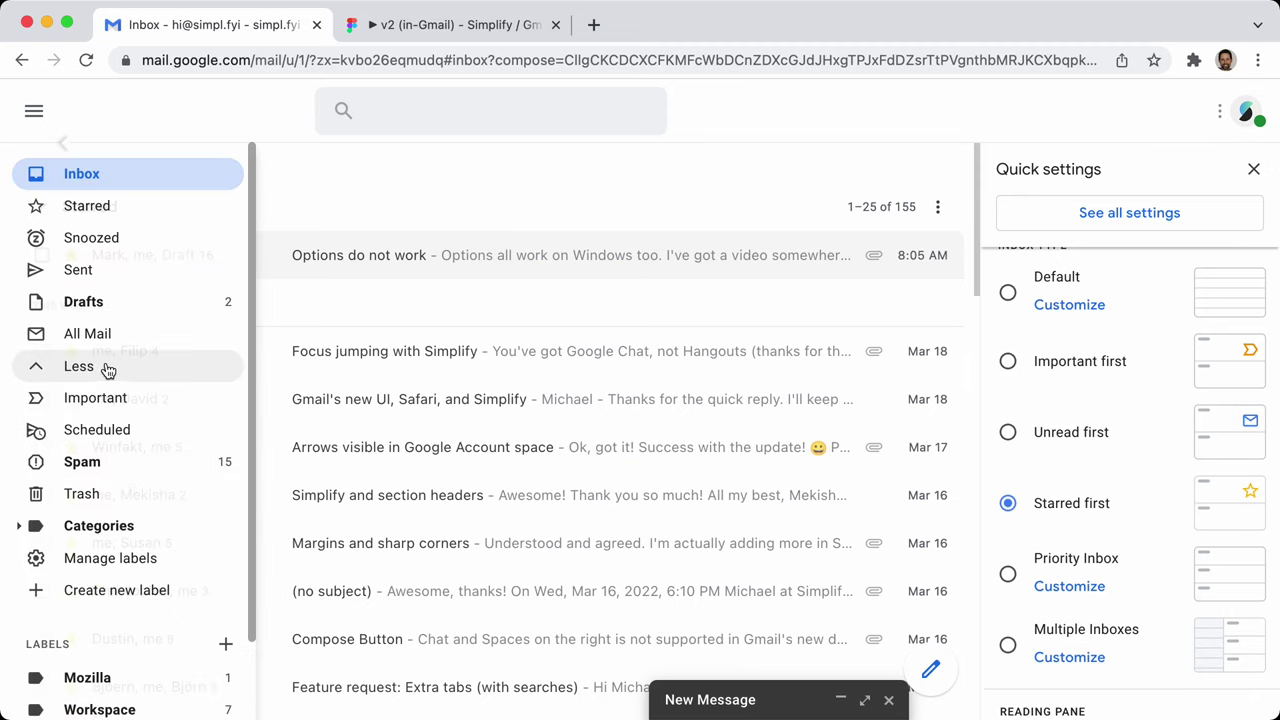
{"action": "left_click", "coordinate": [116, 464]}
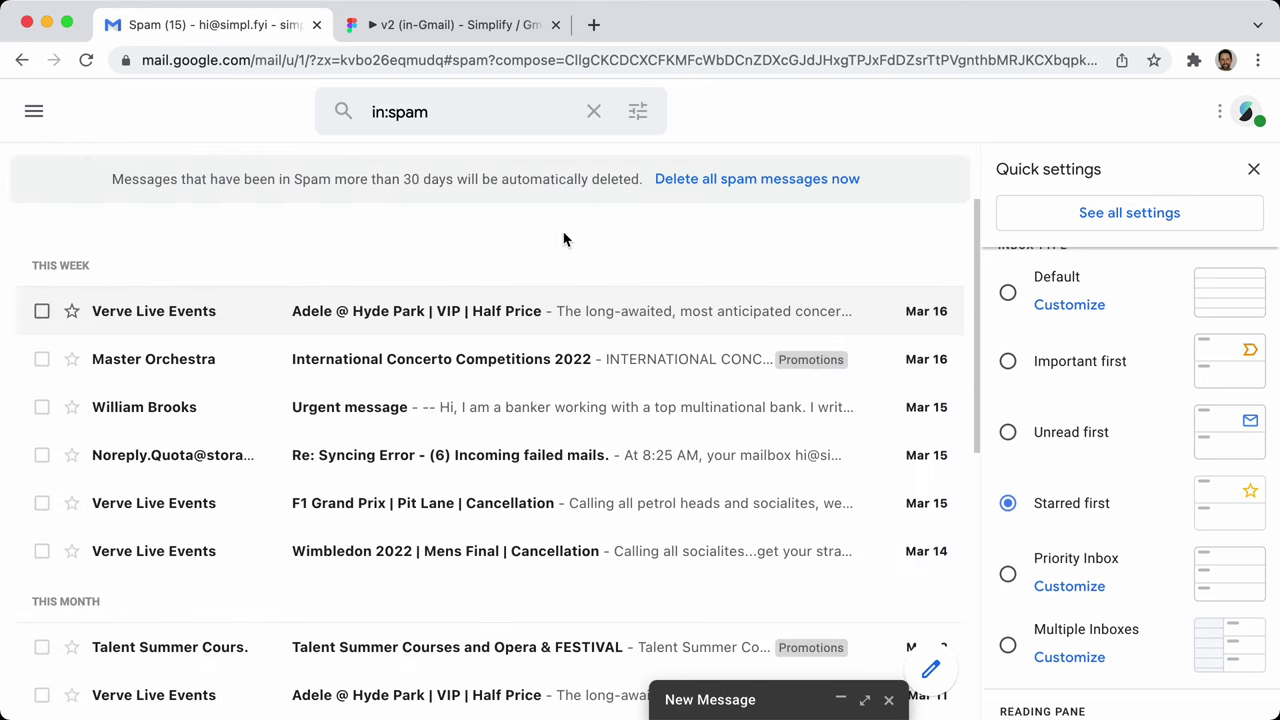
Turn off Hide filter chips in labels (not search) and return to Gmail's Spam folder to view the filter chips
{"action": "key", "text": "super+comma"}
{"action": "left_click", "coordinate": [1100, 428]}
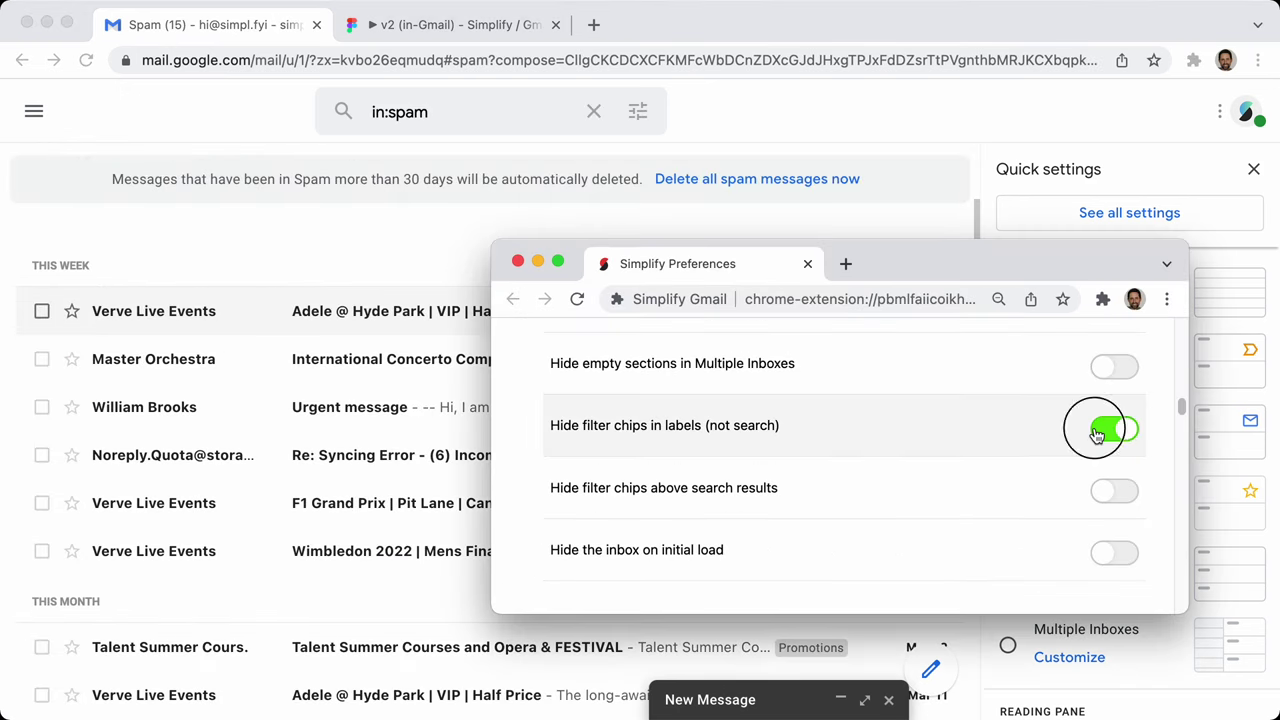
{"action": "left_click", "coordinate": [157, 250]}
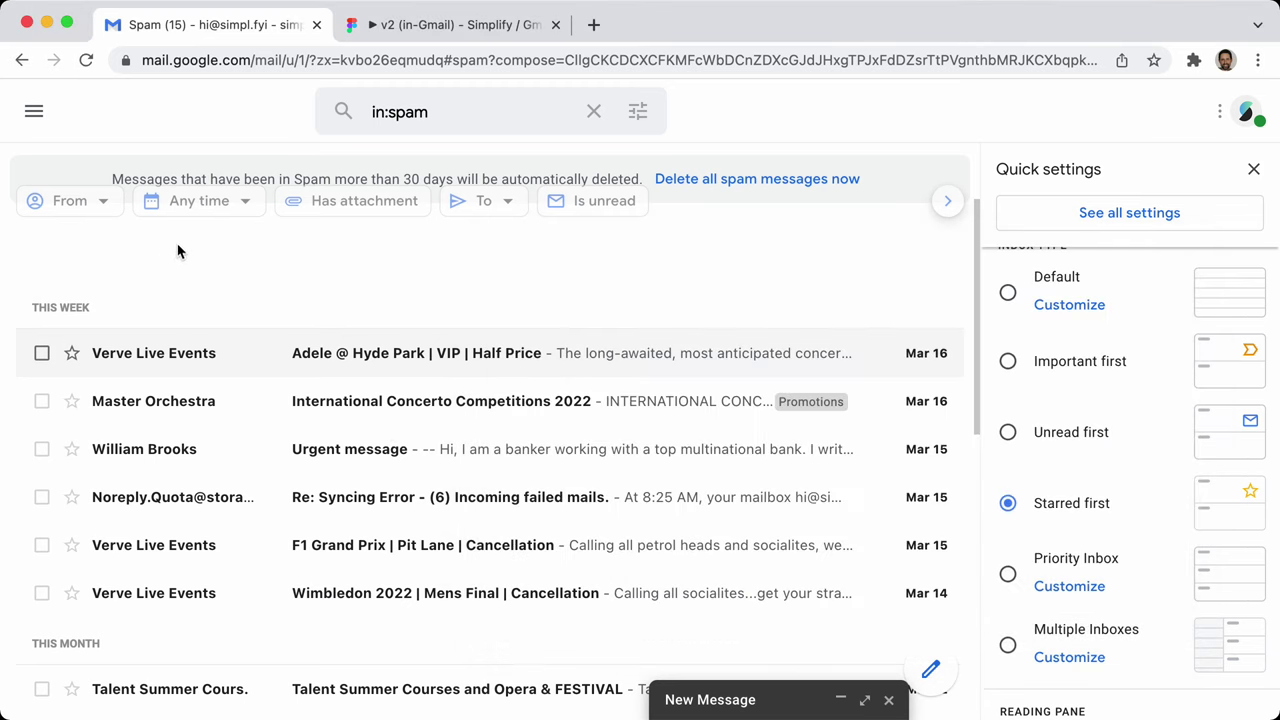
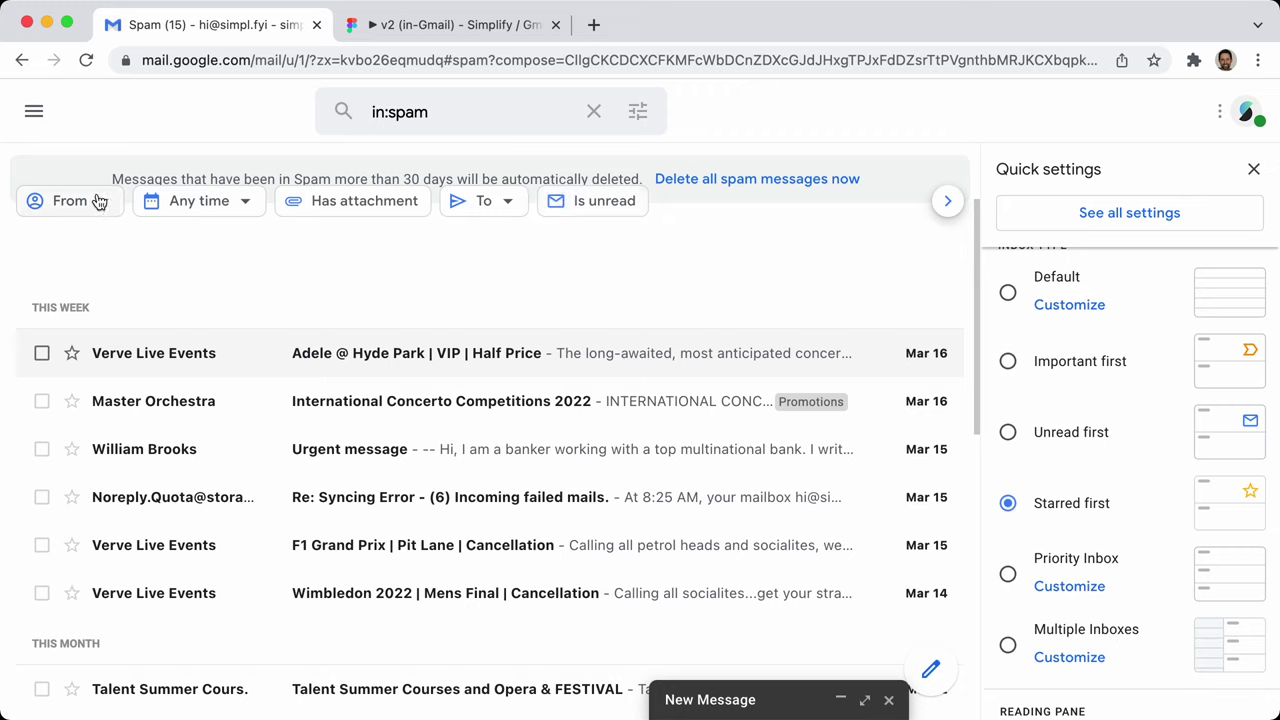
Search Gmail for "in:spam test" to view the filter chips above the search results
{"action": "left_click", "coordinate": [501, 112]}
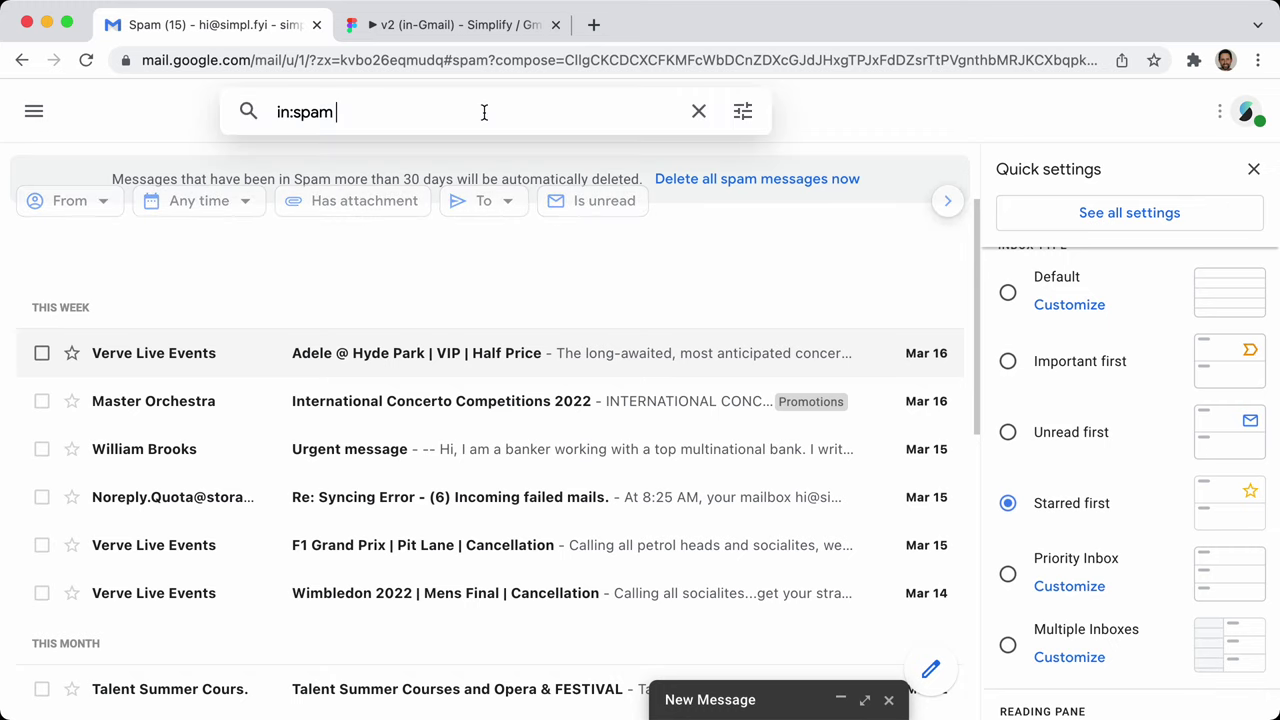
{"action": "type", "text": "test"}
{"action": "key", "text": "Return"}
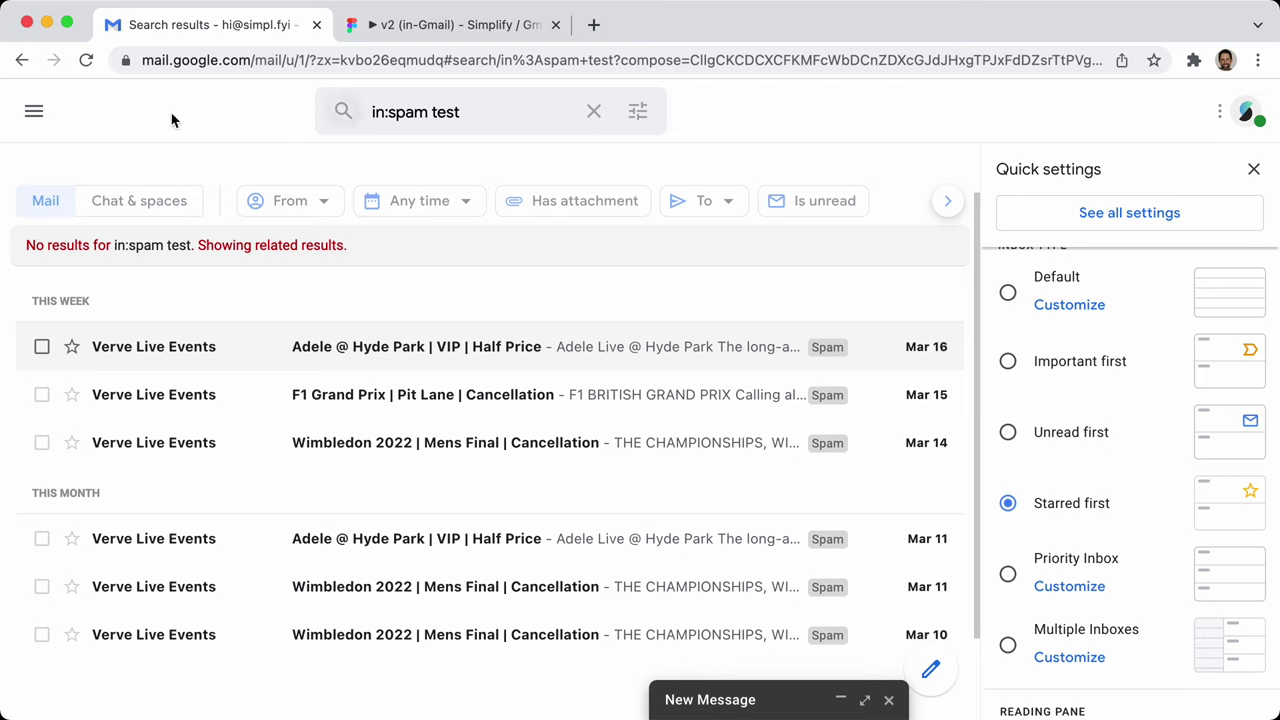
{"action": "left_click", "coordinate": [34, 111]}
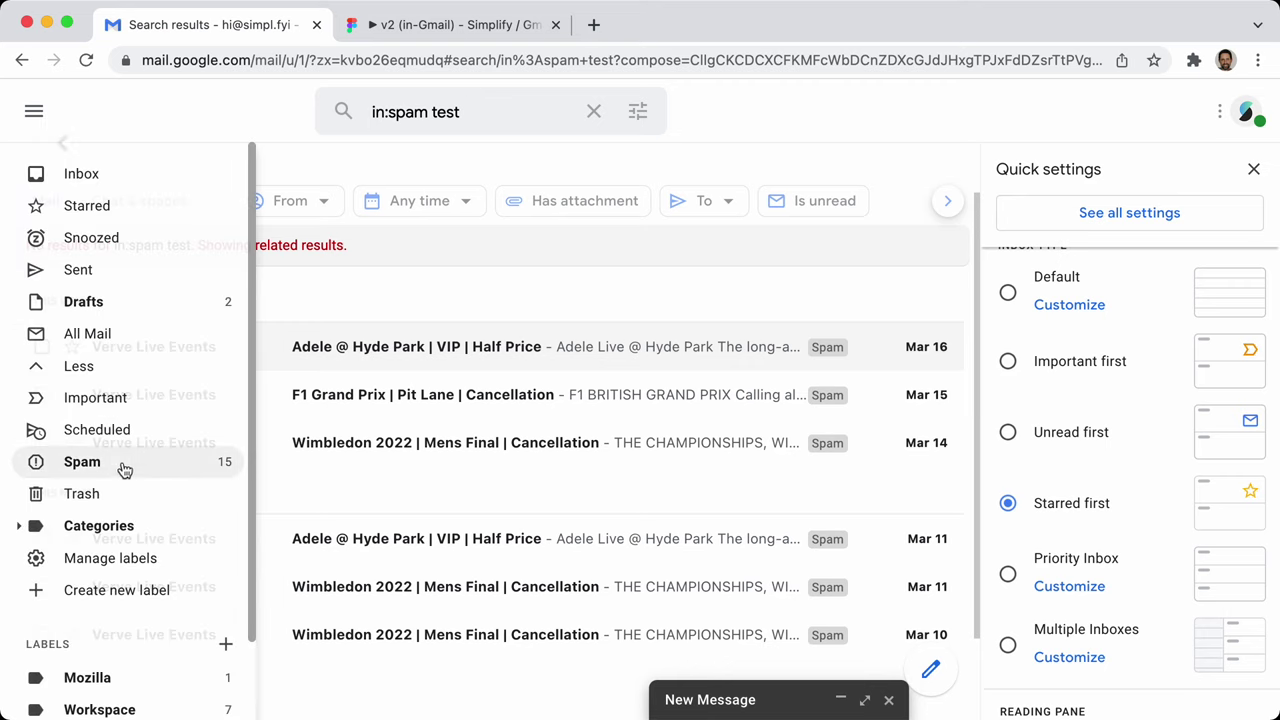
{"action": "left_click", "coordinate": [489, 163]}
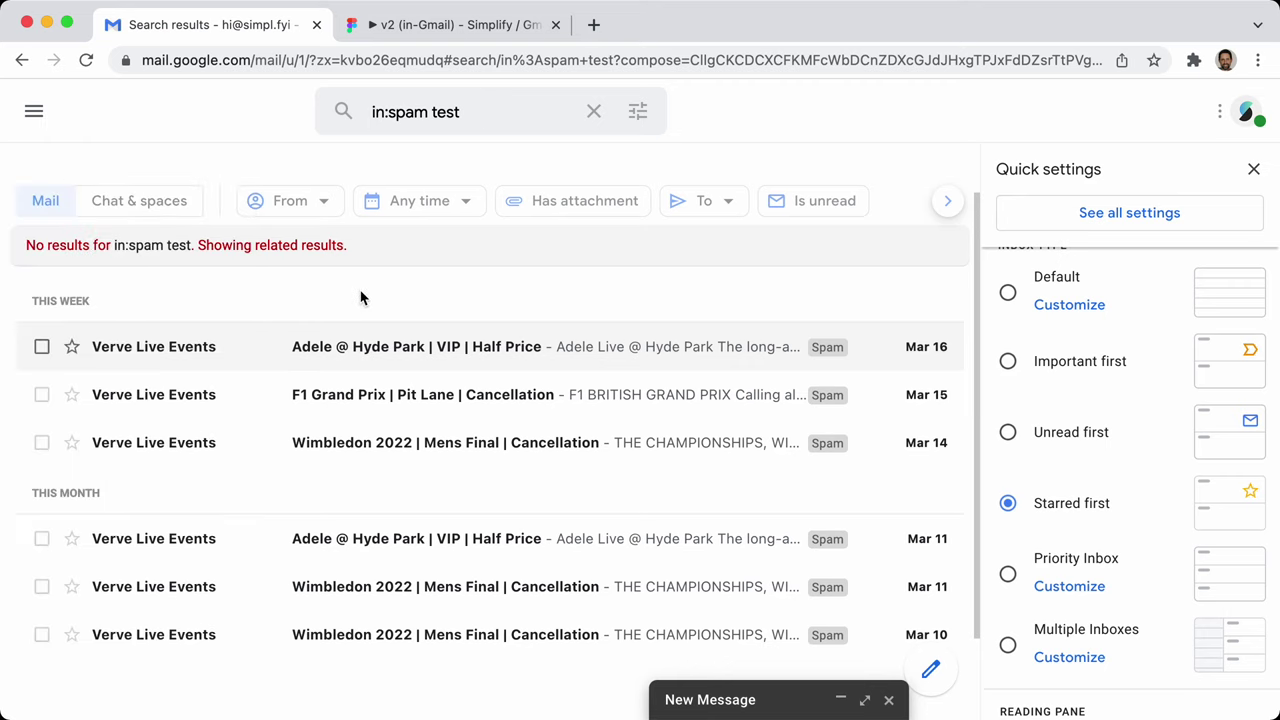
Turn on Hide filter chips above search results in Simplify Preferences
{"action": "key", "text": "super+grave"}
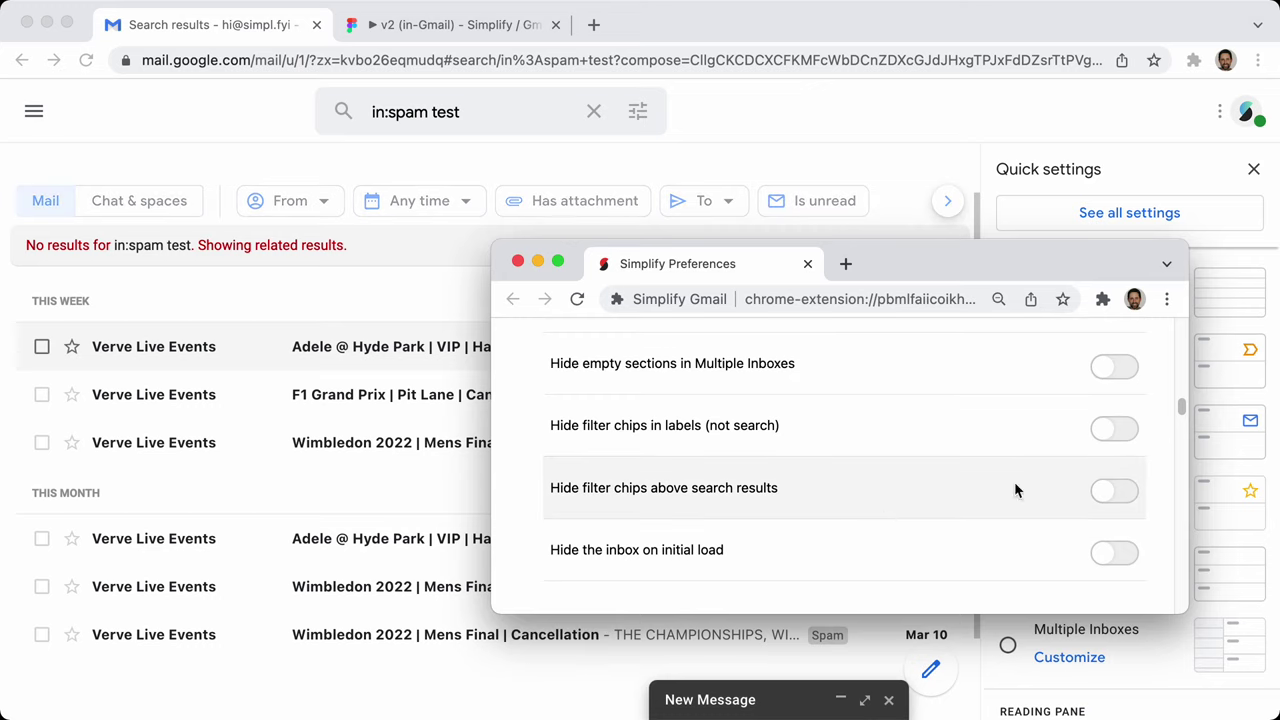
{"action": "left_click", "coordinate": [1109, 493]}
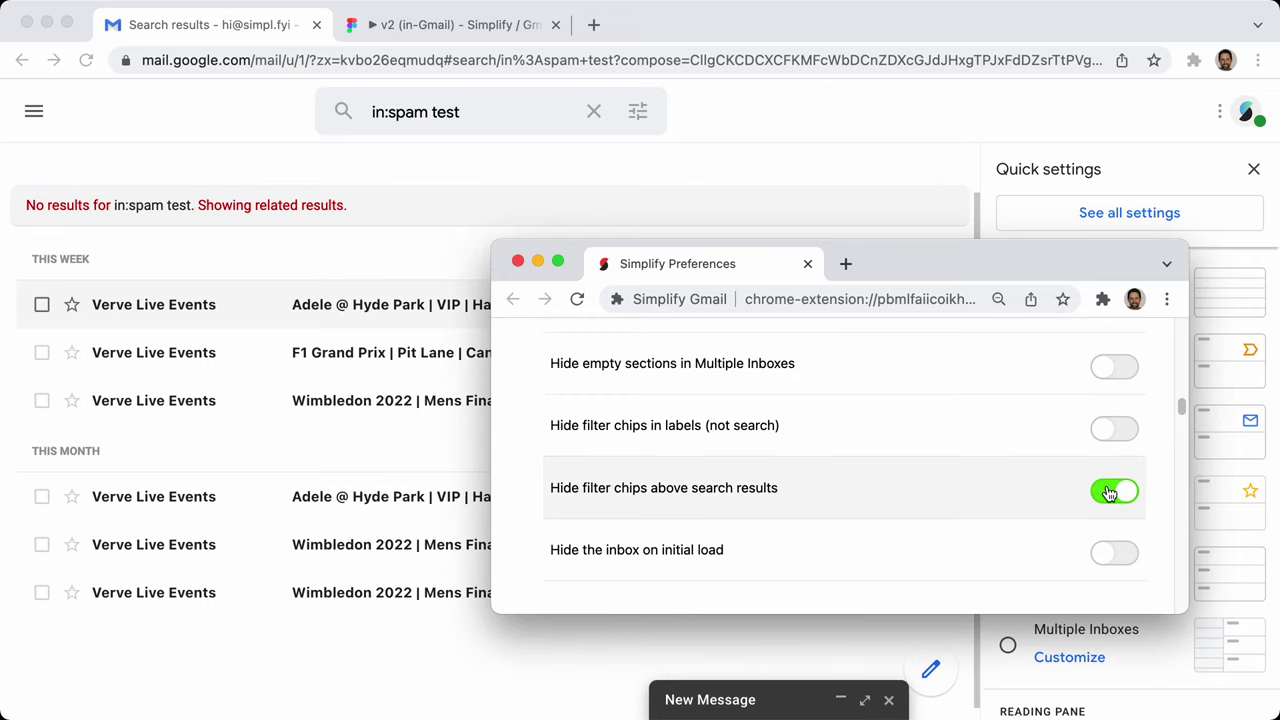
{"action": "left_click", "coordinate": [1109, 493]}
{"action": "left_click", "coordinate": [1109, 493]}
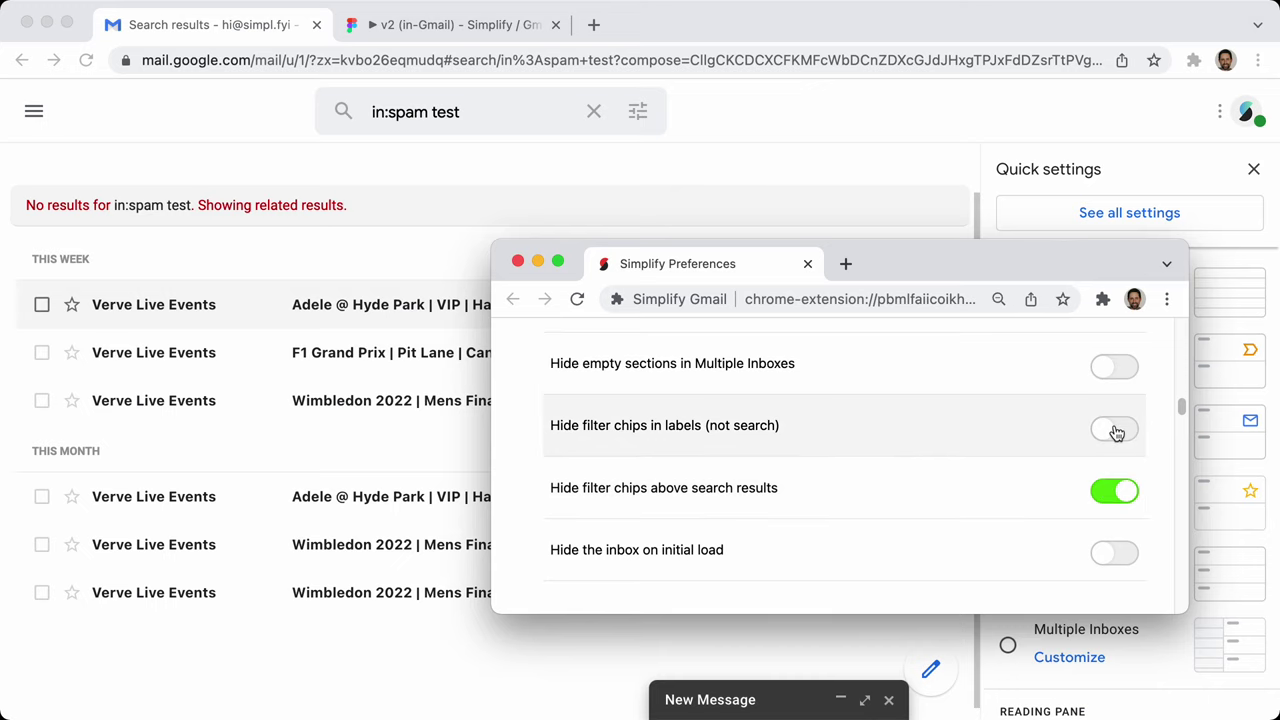
Return to Gmail and open the Spam folder to check whether its filter chips are shown
{"action": "left_click", "coordinate": [259, 118]}
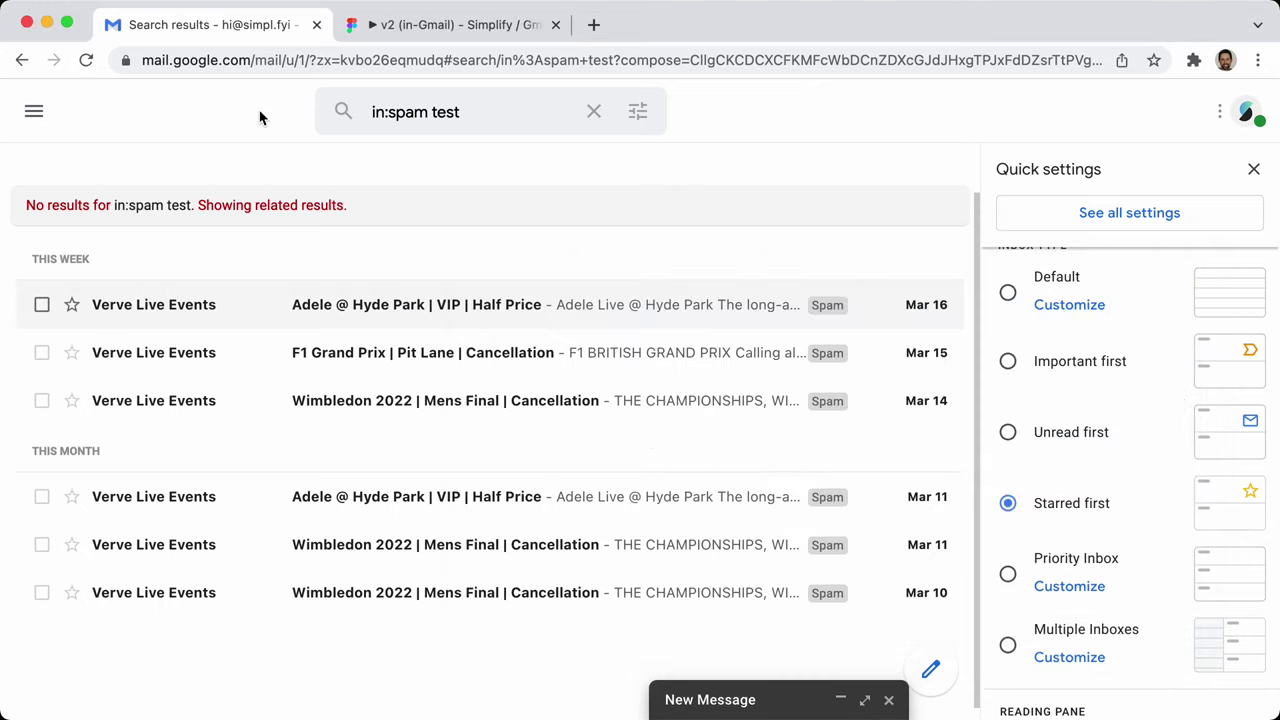
{"action": "mouse_move", "coordinate": [30, 172]}
{"action": "left_click", "coordinate": [68, 462]}
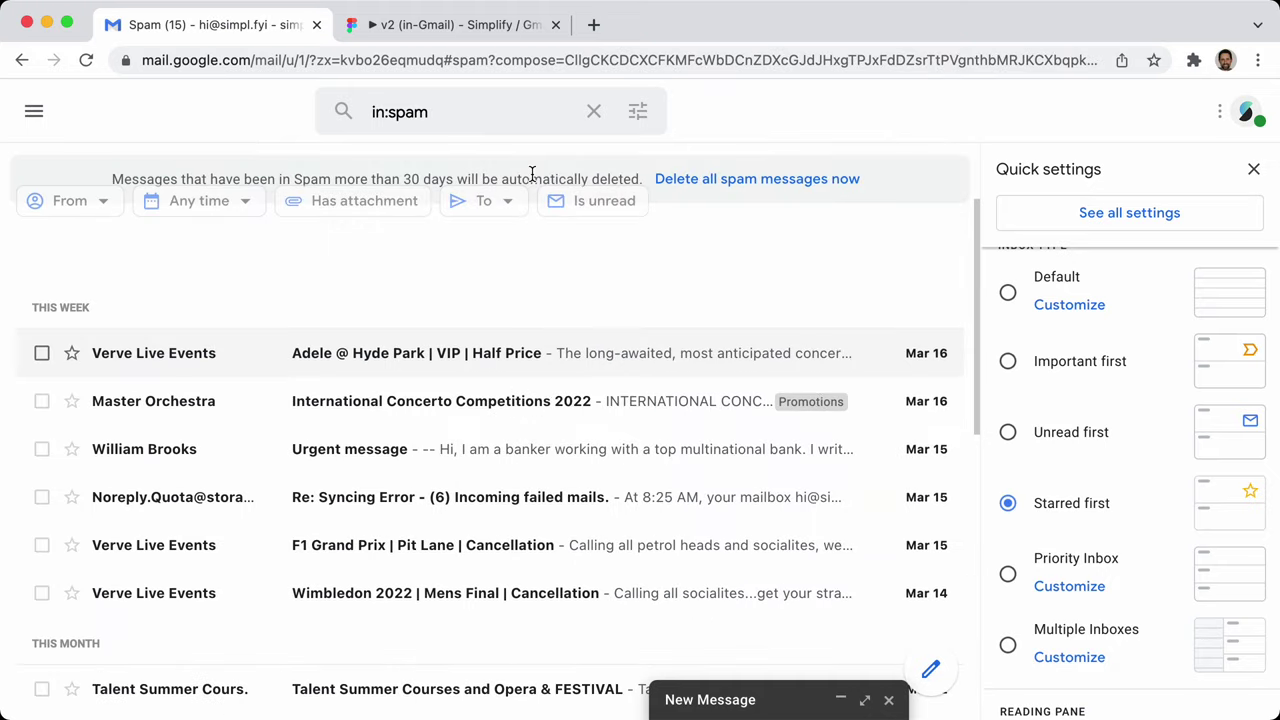
In Simplify Preferences, turn on Hide filter chips in labels (not search) and turn off Hide filter chips above search results
{"action": "key", "text": "super+grave"}
{"action": "left_click", "coordinate": [1110, 432]}
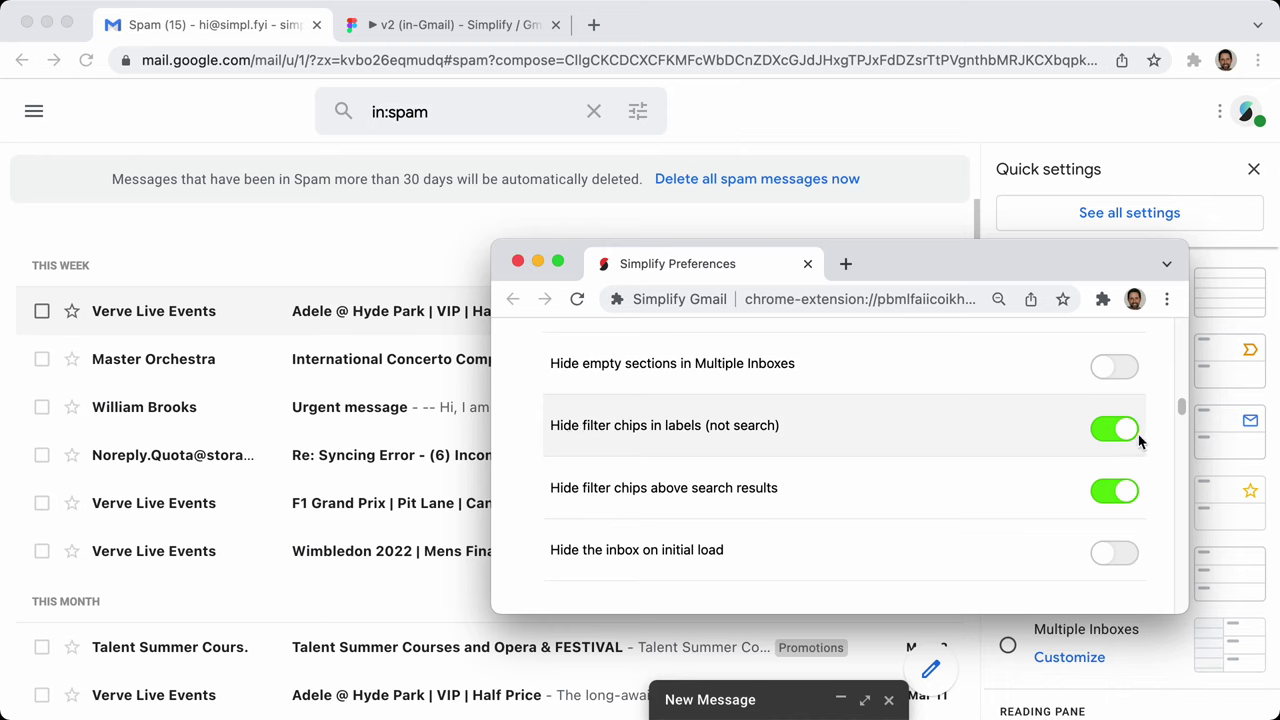
{"action": "left_click", "coordinate": [1110, 506]}
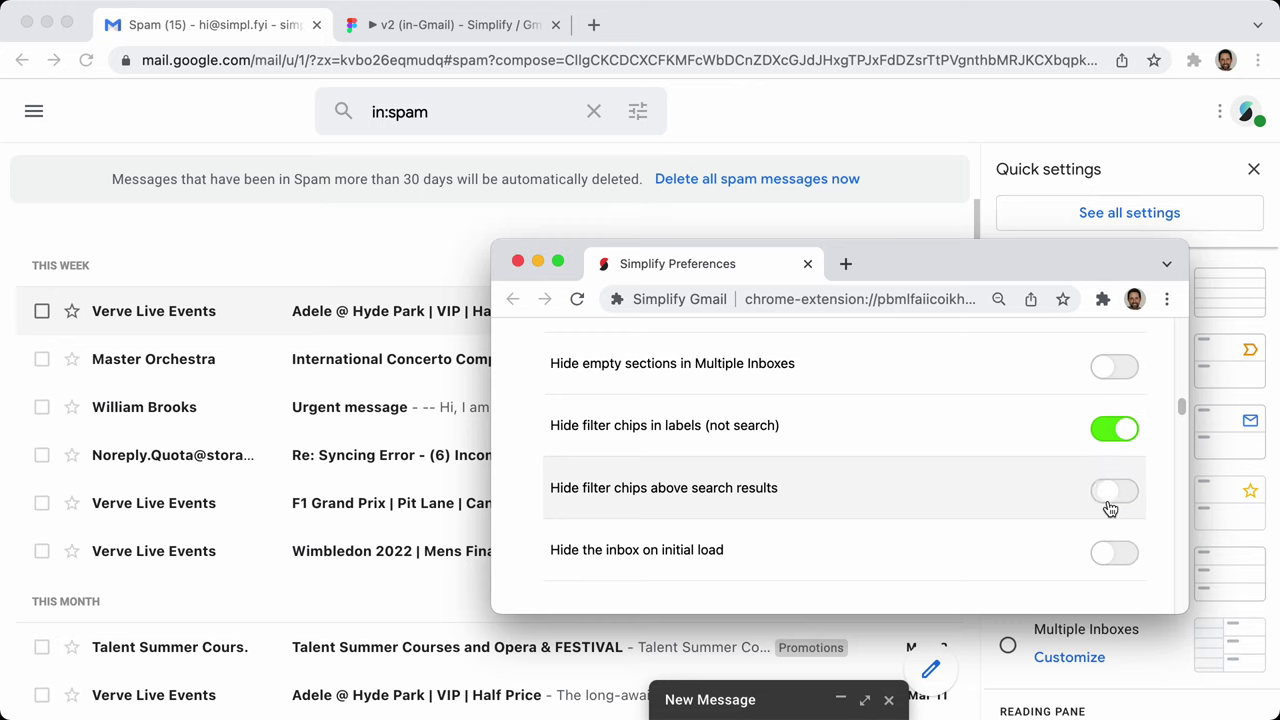
{"action": "left_click", "coordinate": [1118, 432]}
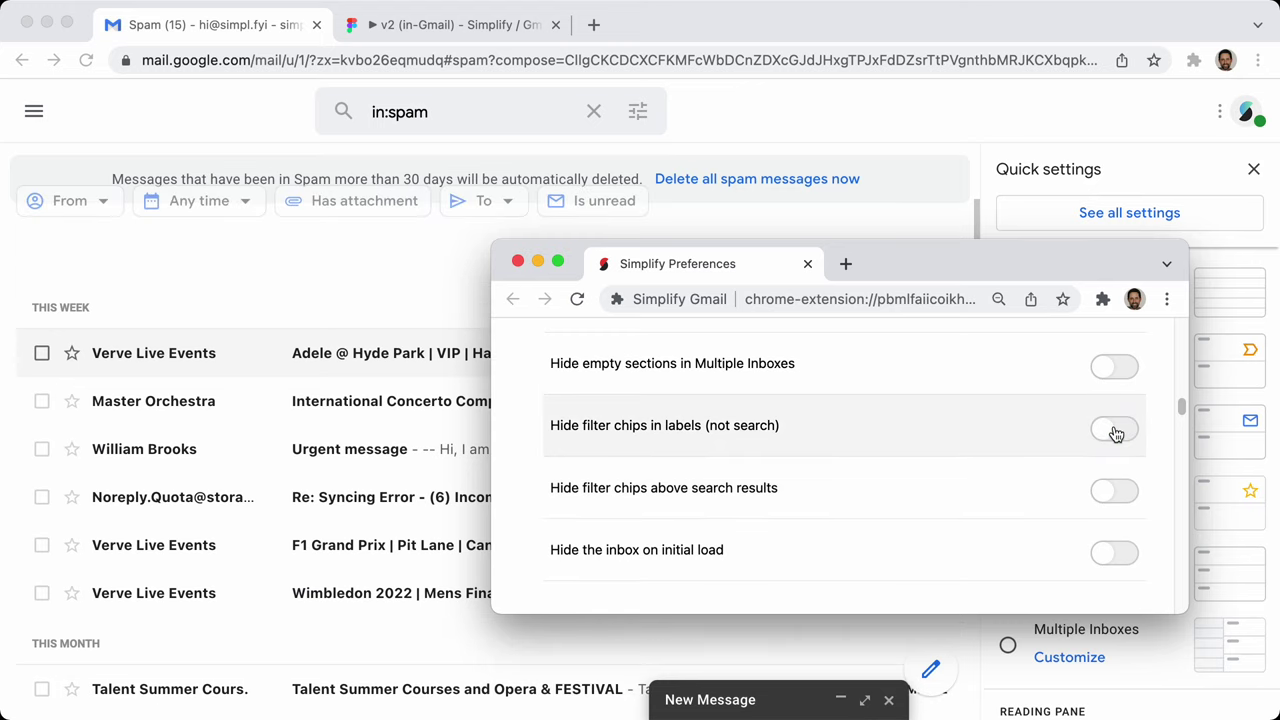
{"action": "left_click", "coordinate": [1108, 446]}
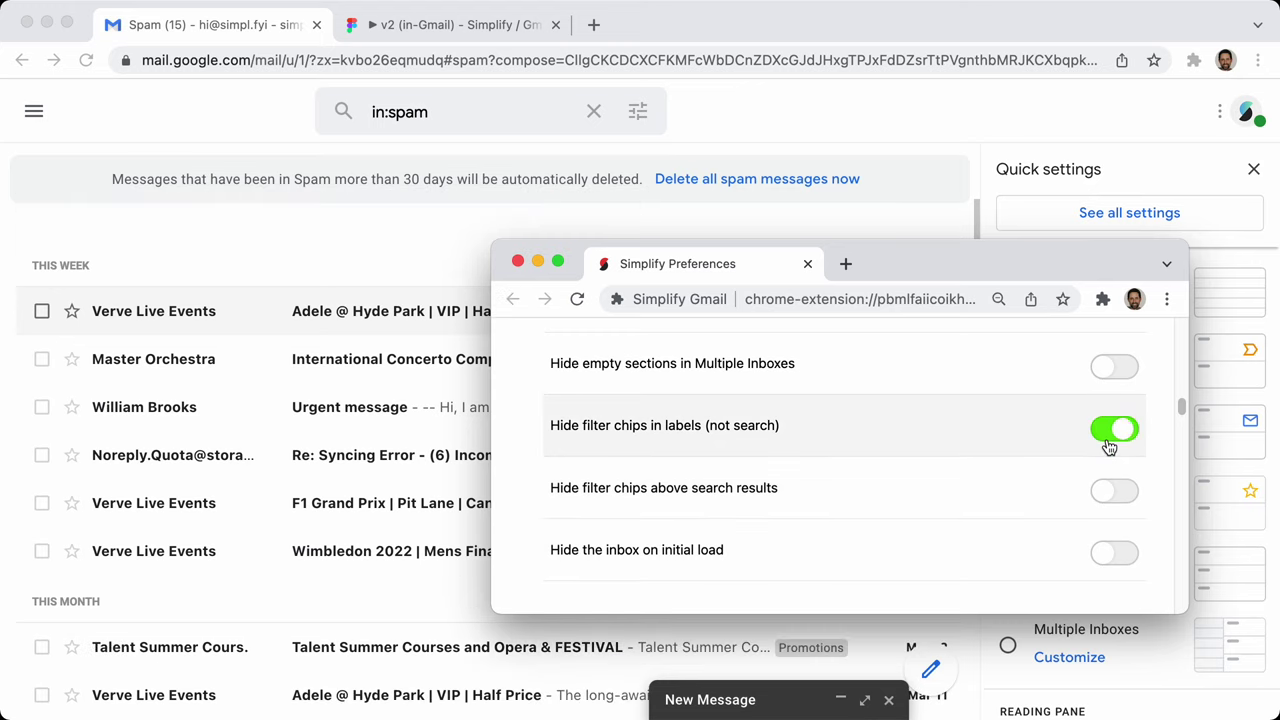
Turn on Hide the inbox on initial load in Simplify Preferences and reload Gmail
{"action": "scroll", "coordinate": [929, 471], "scroll_direction": "down", "scroll_amount": 2}
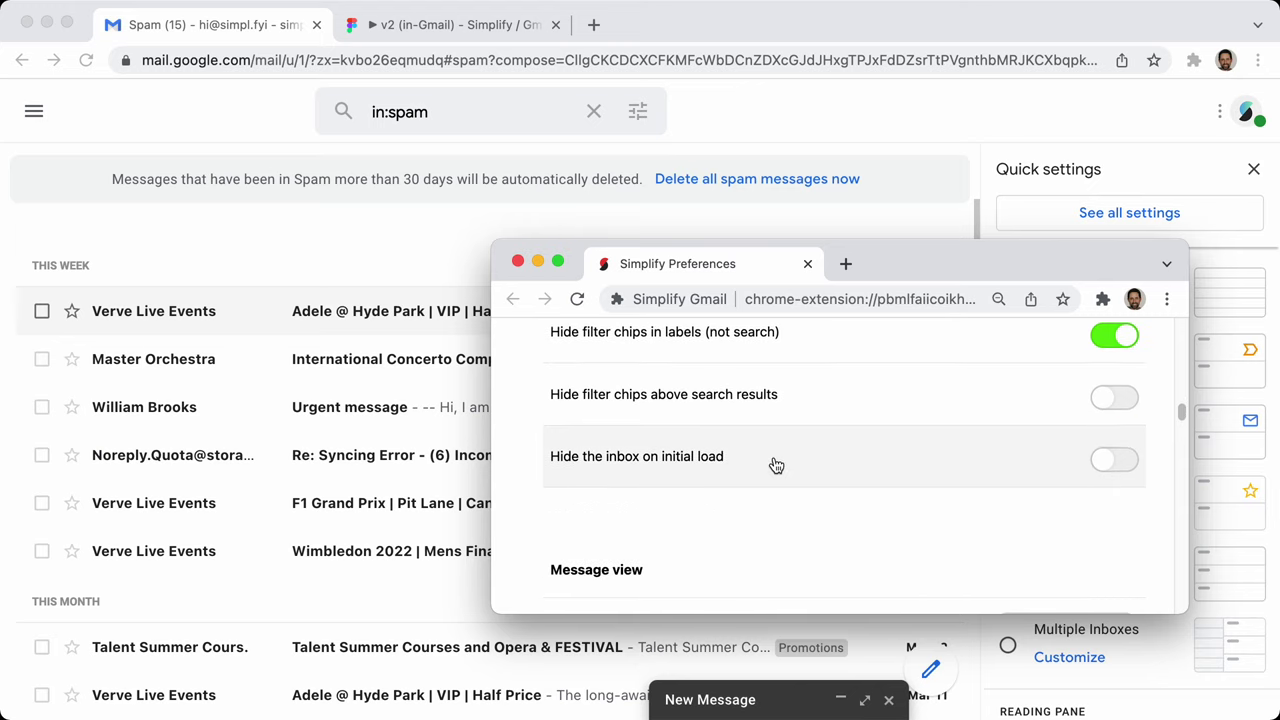
{"action": "left_click", "coordinate": [1116, 468]}
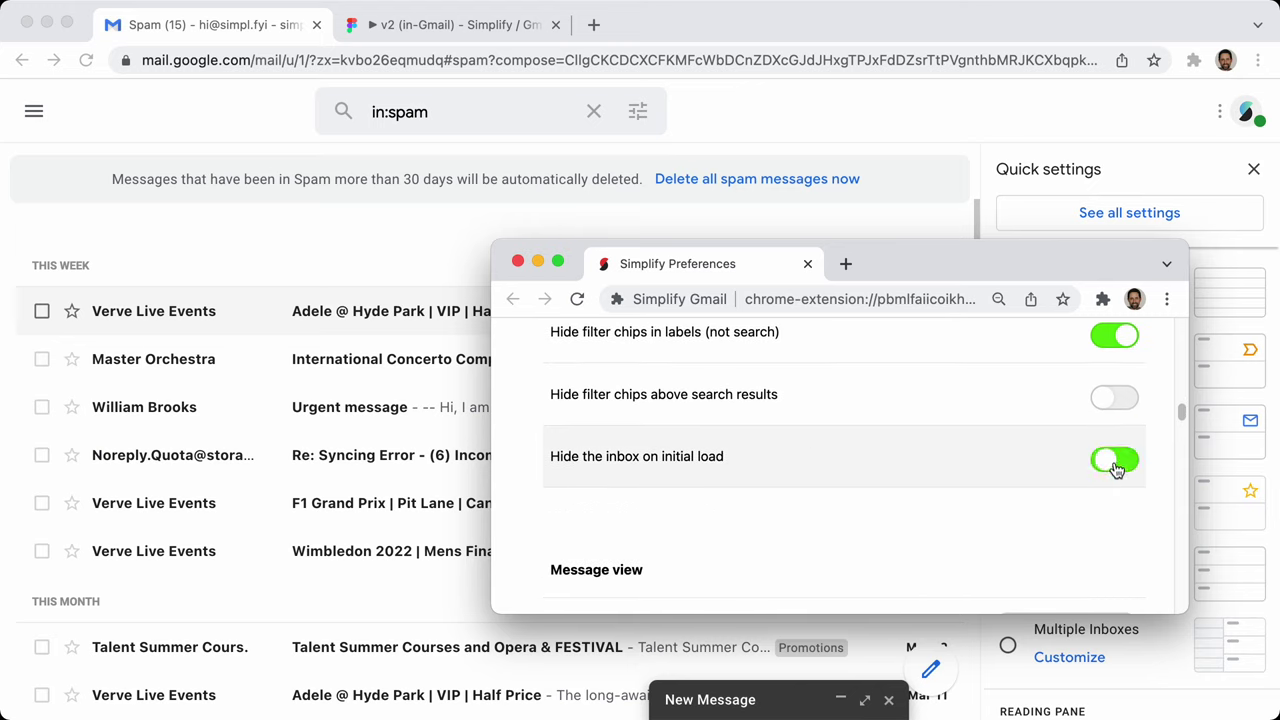
{"action": "left_click", "coordinate": [253, 223]}
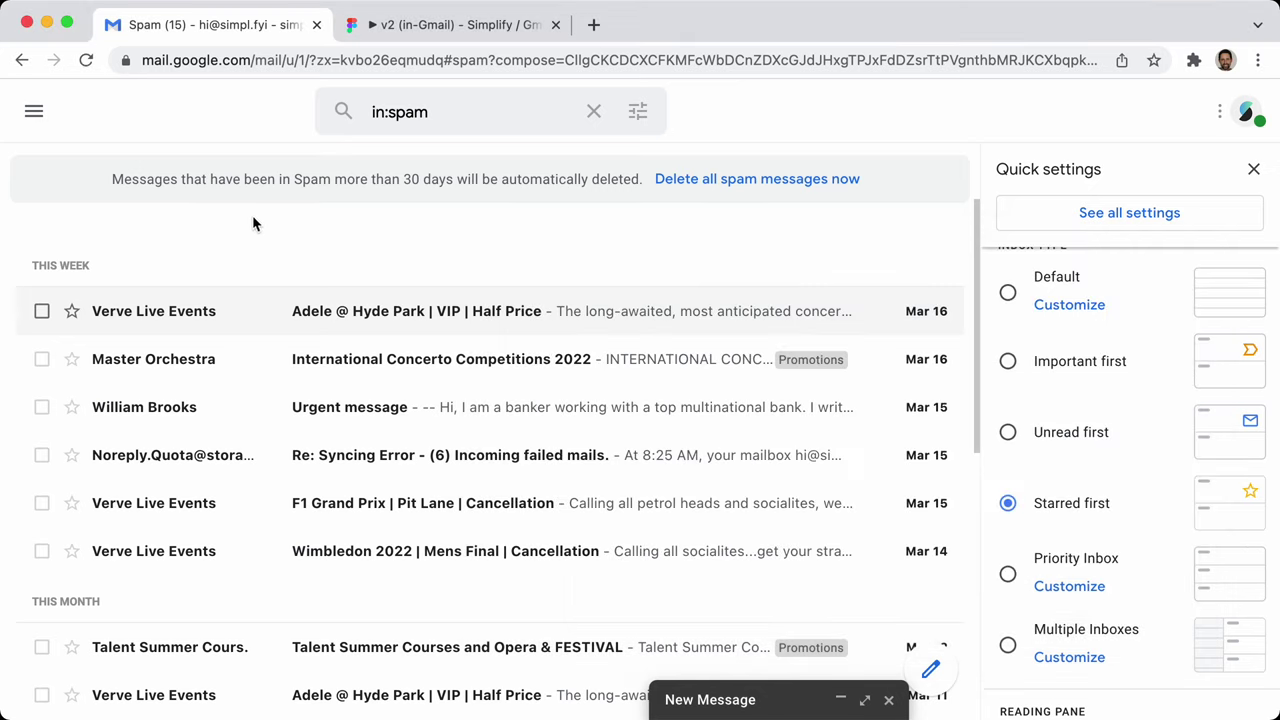
{"action": "left_click", "coordinate": [86, 61]}
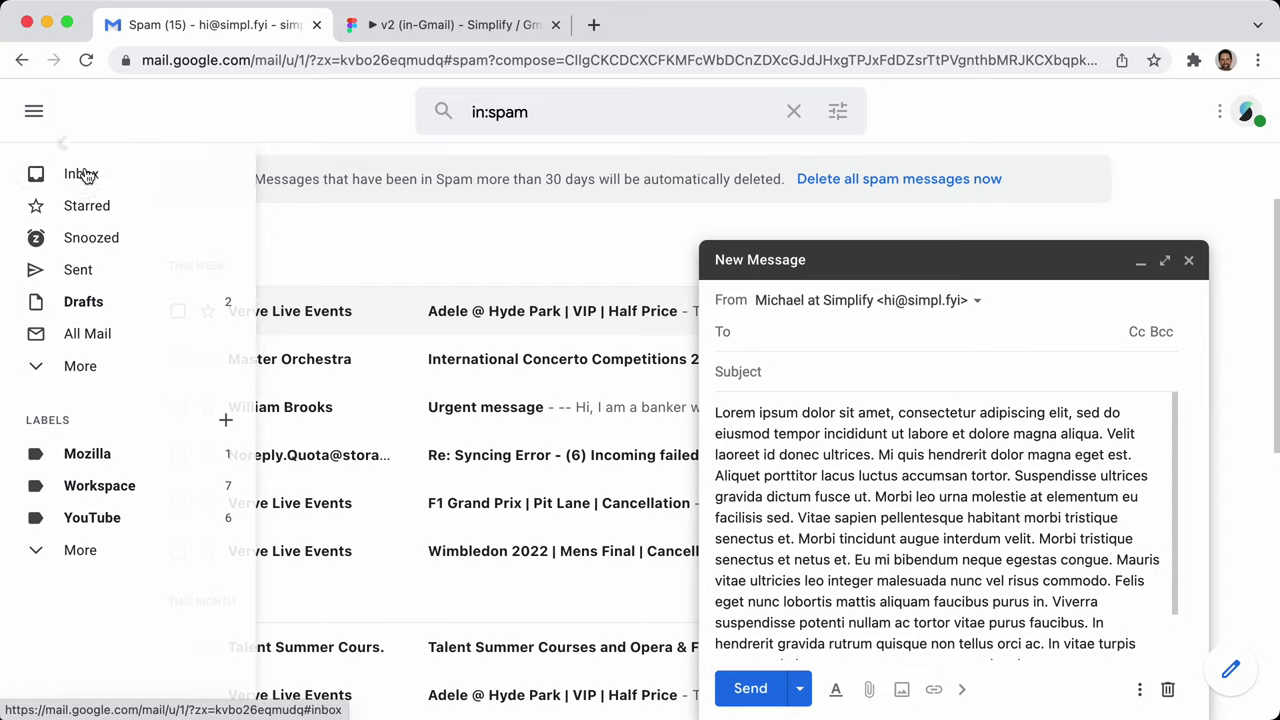
Open Gmail's Inbox and minimize the New Message draft
{"action": "left_click", "coordinate": [82, 174]}
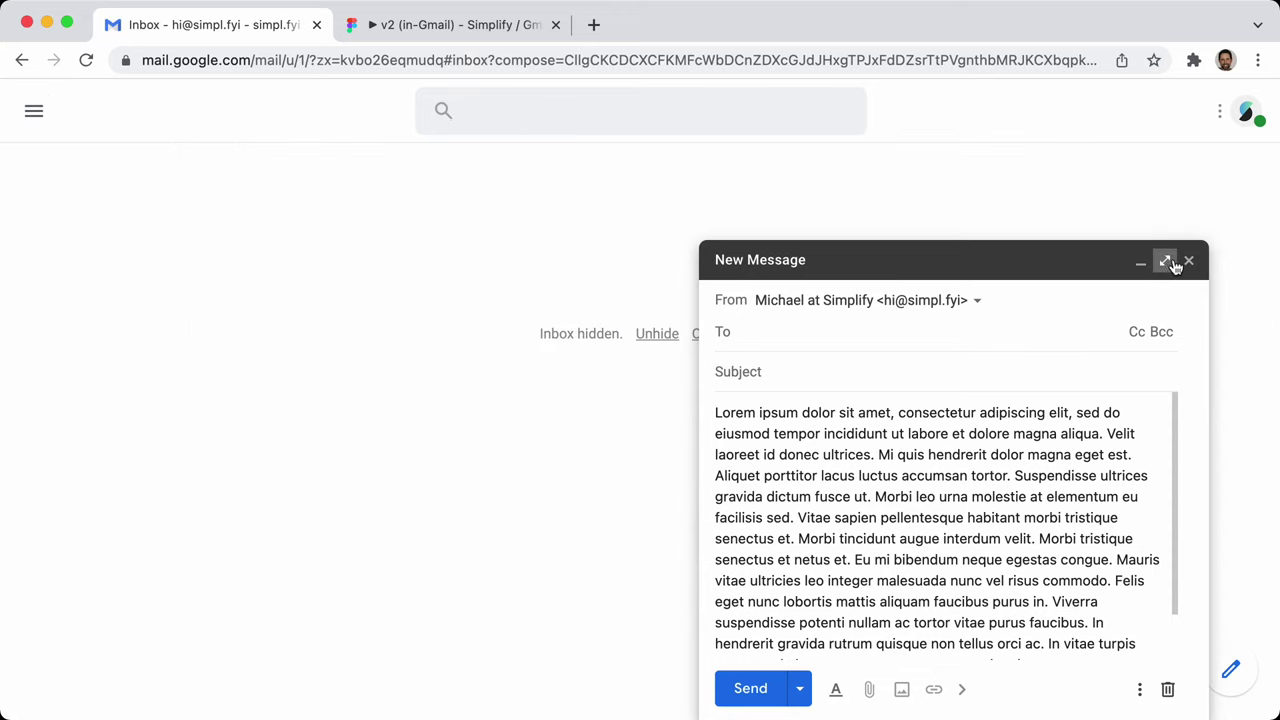
{"action": "left_click", "coordinate": [1140, 260]}
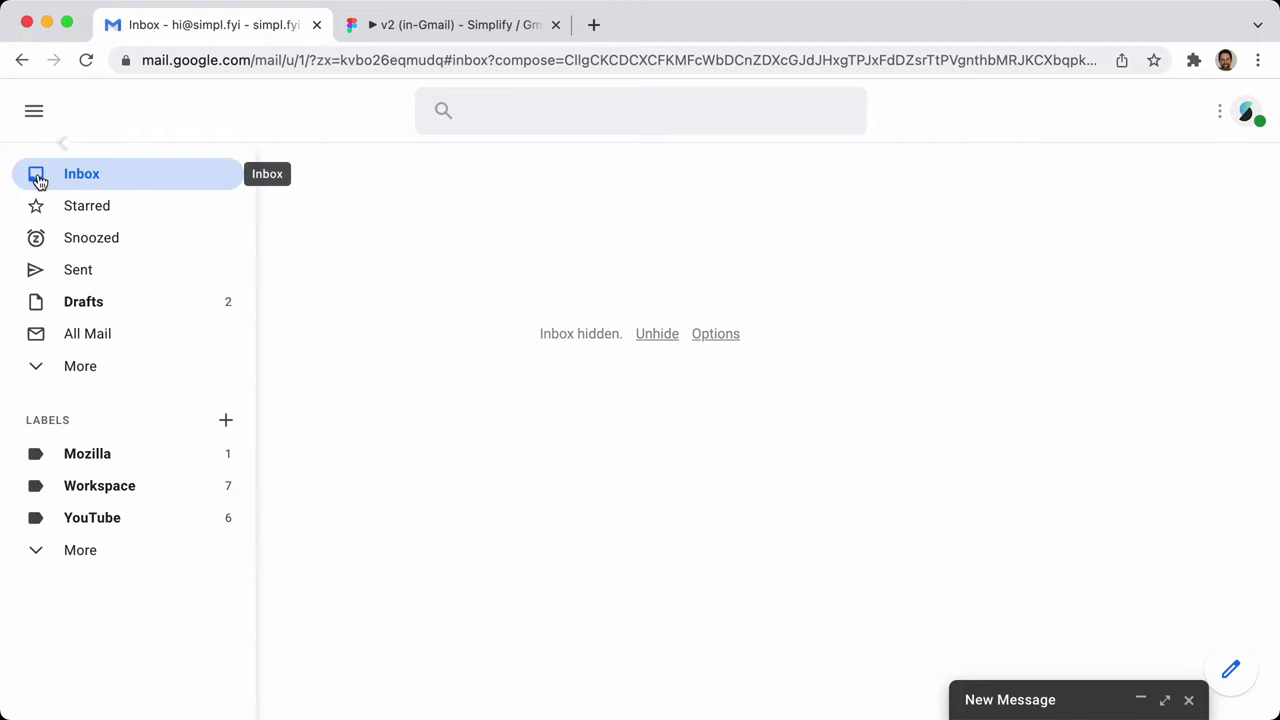
{"action": "left_click", "coordinate": [377, 250]}
{"action": "mouse_move", "coordinate": [26, 118]}
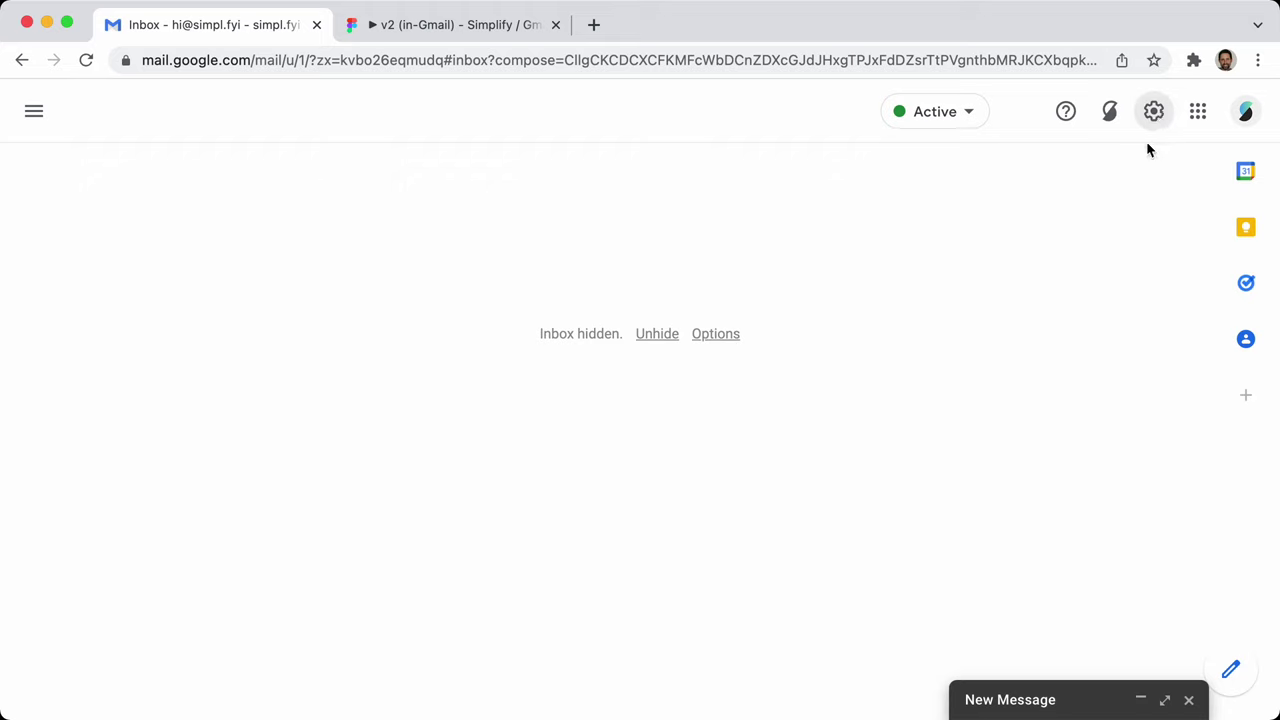
Switch Gmail back to the original view from quick settings and reload it
{"action": "left_click", "coordinate": [1153, 112]}
{"action": "left_click", "coordinate": [1057, 381]}
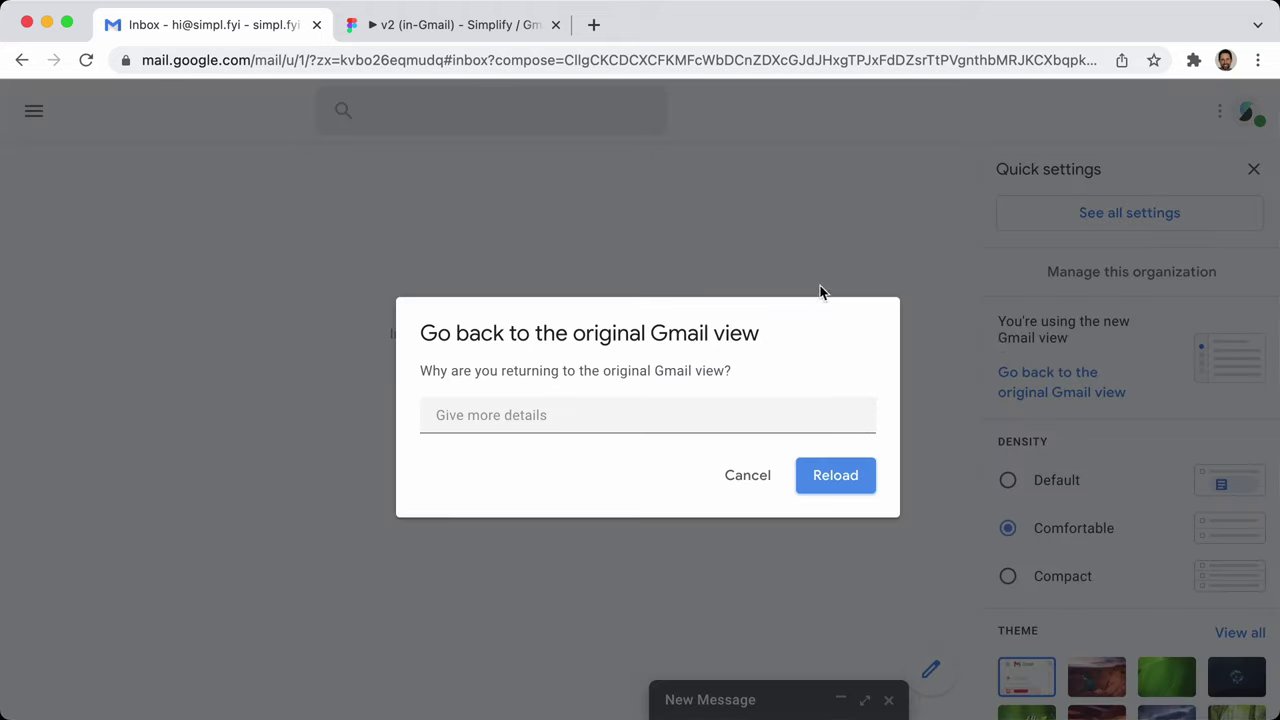
{"action": "left_click", "coordinate": [822, 473]}
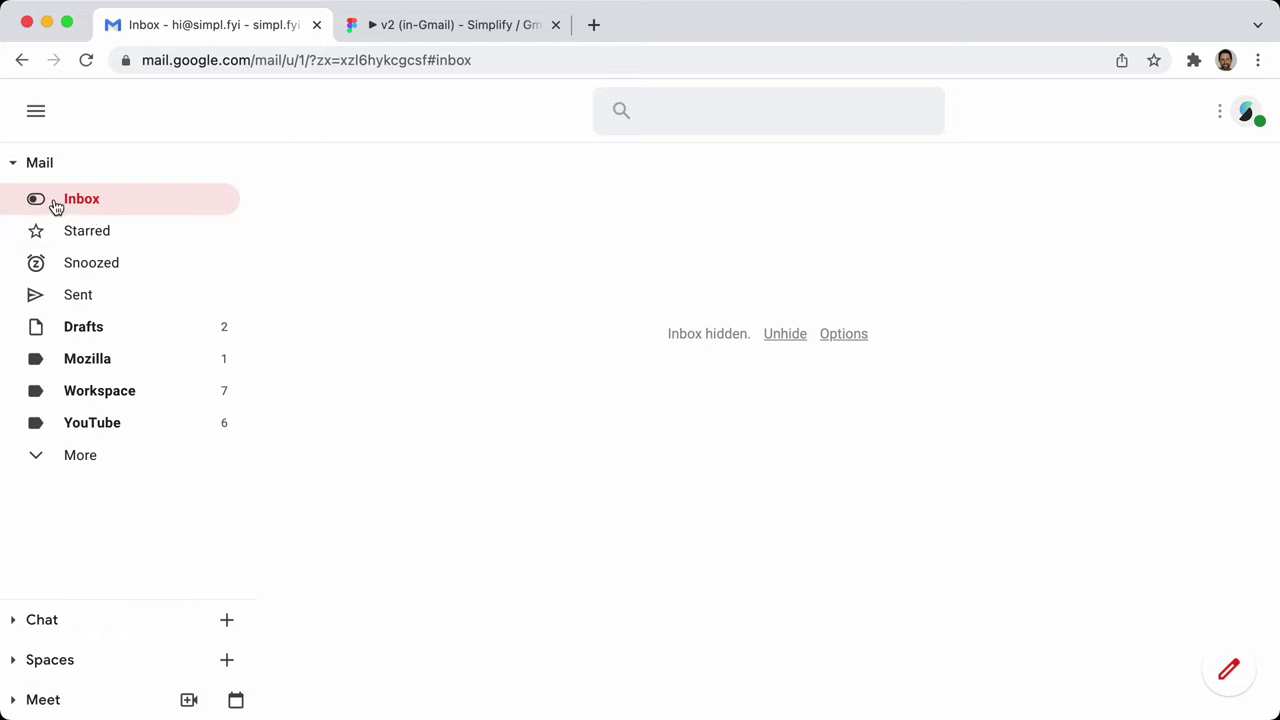
Open the hidden inbox's options and view the browser's site permissions for mail.google.com
{"action": "left_click", "coordinate": [855, 340]}
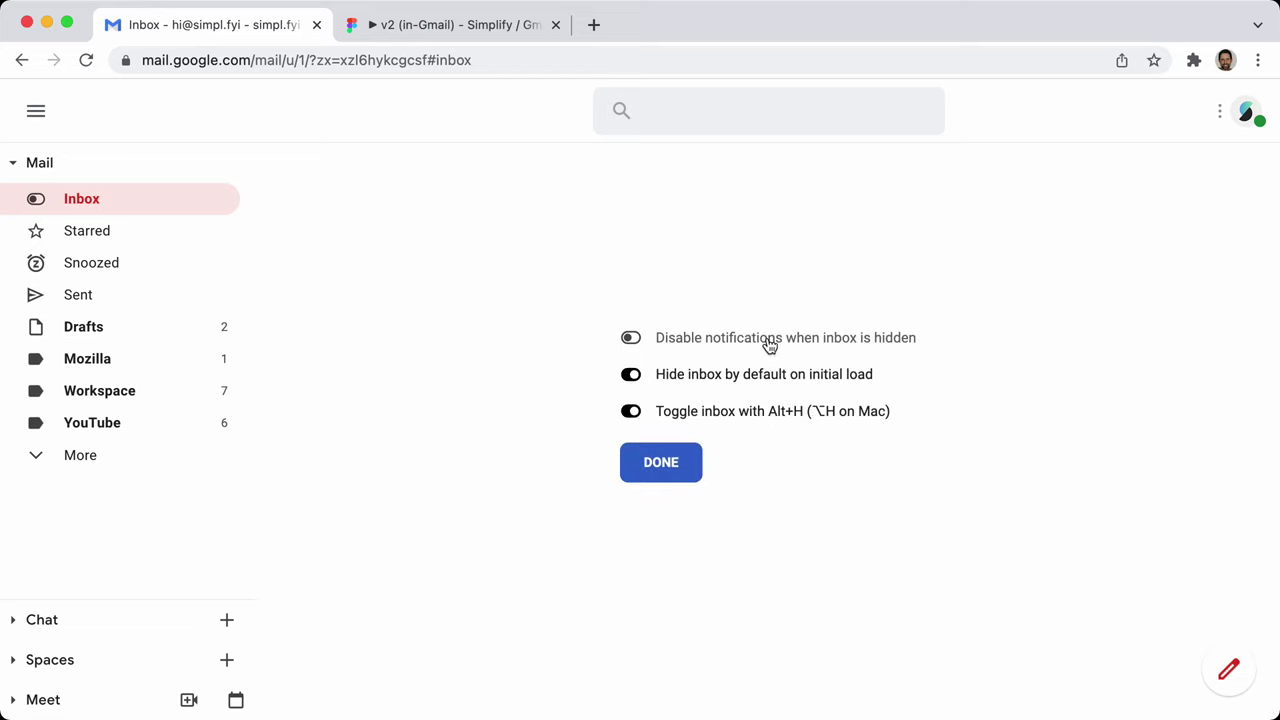
{"action": "left_click", "coordinate": [125, 62]}
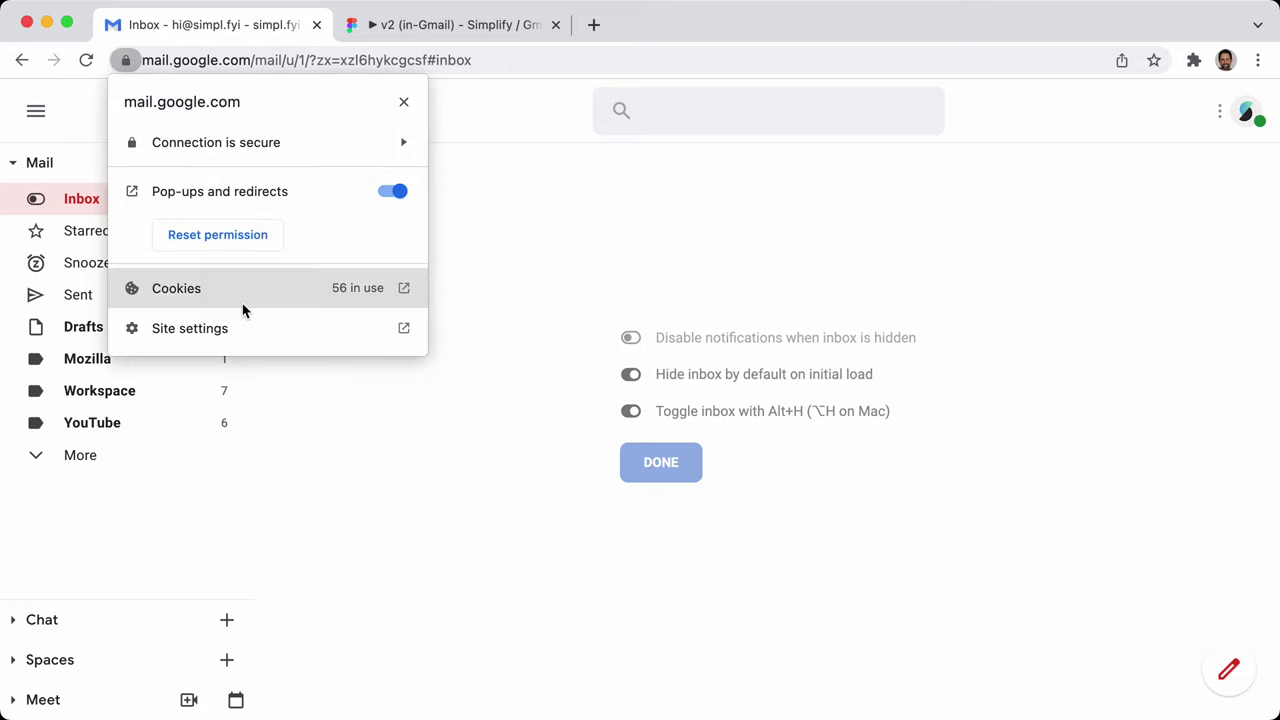
{"action": "left_click", "coordinate": [737, 241]}
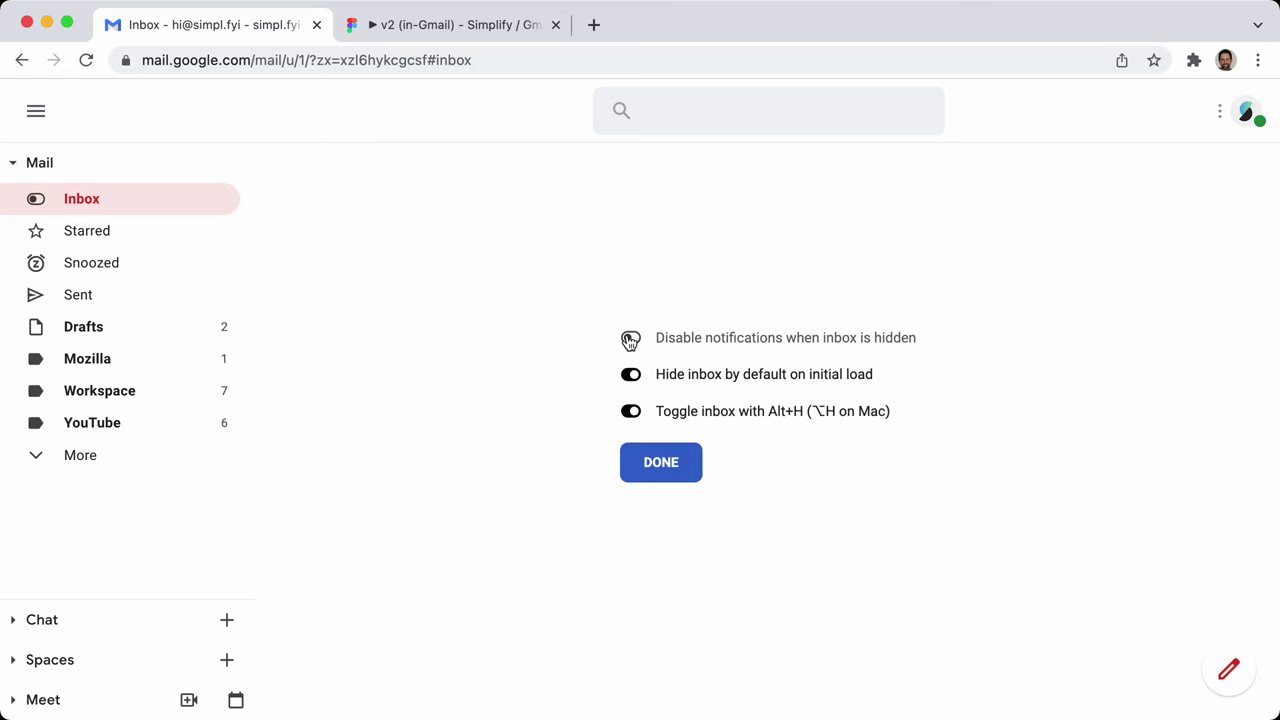
Enable Disable notifications when inbox is hidden and allow Simplify Gmail the additional permissions it requests
{"action": "left_click", "coordinate": [632, 342]}
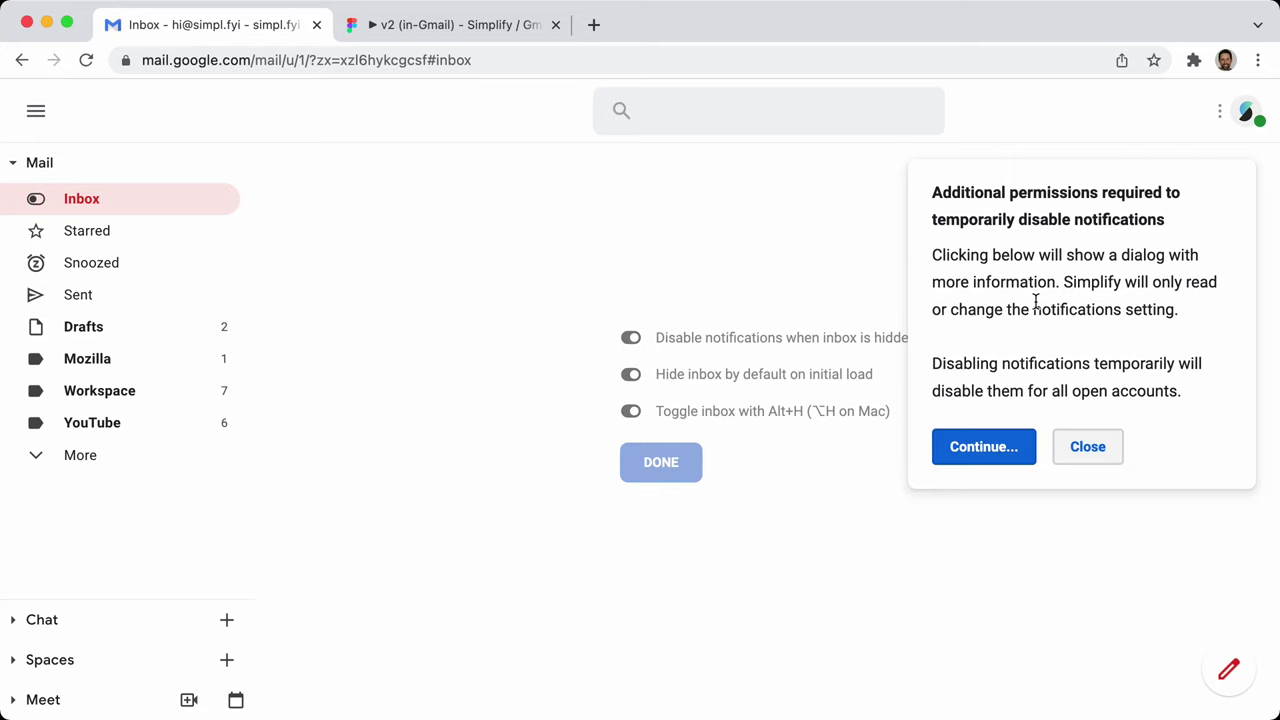
{"action": "left_click", "coordinate": [997, 452]}
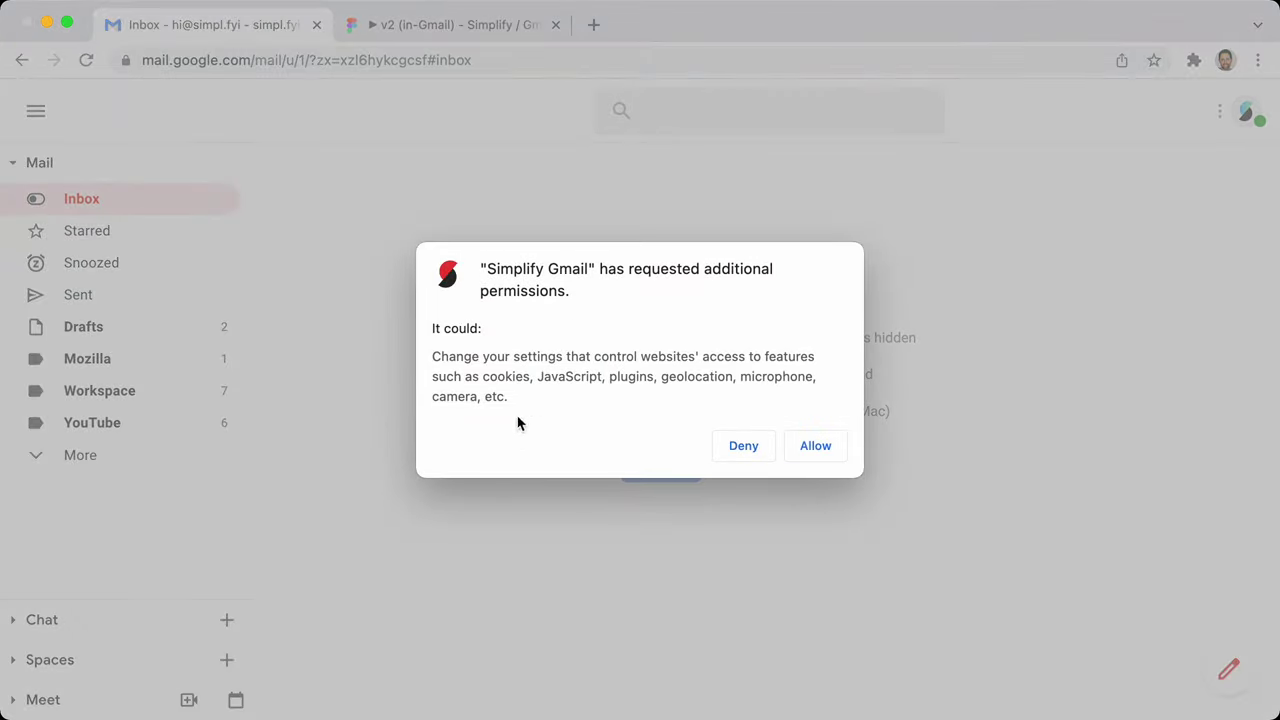
{"action": "left_click", "coordinate": [813, 448]}
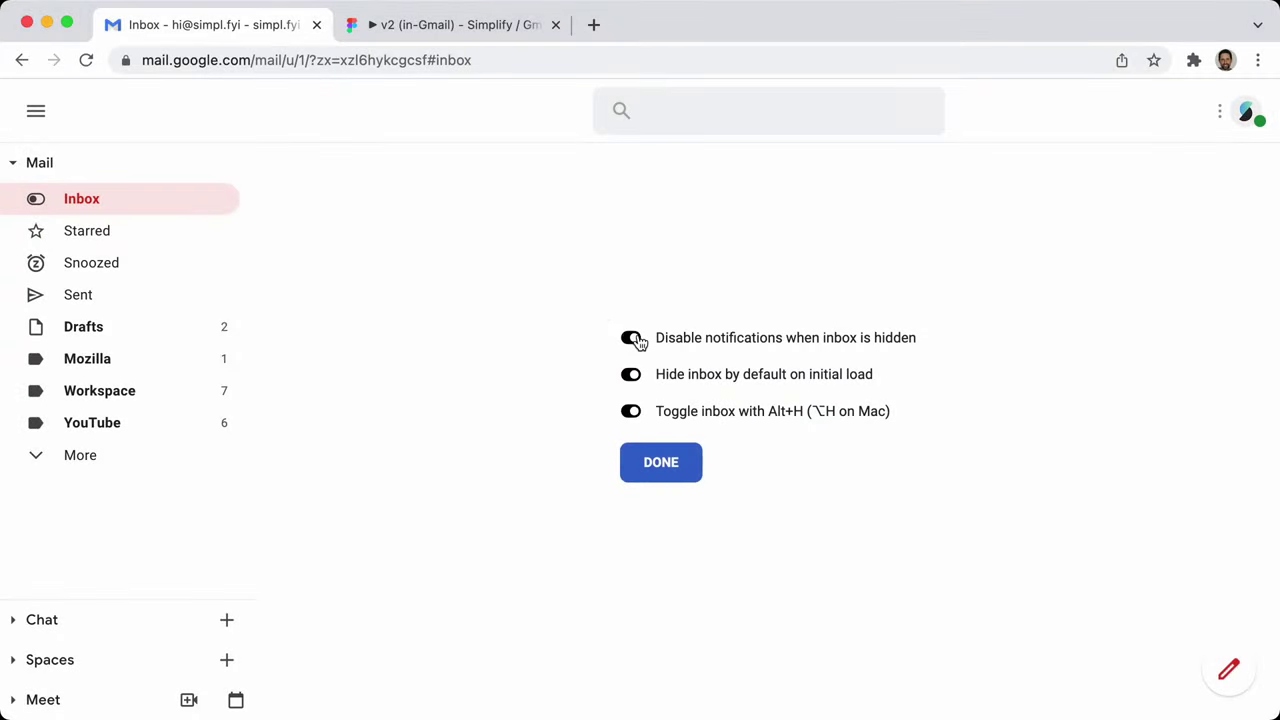
Unhide the inbox, checking the notification permission for mail.google.com before and after
{"action": "left_click", "coordinate": [125, 62]}
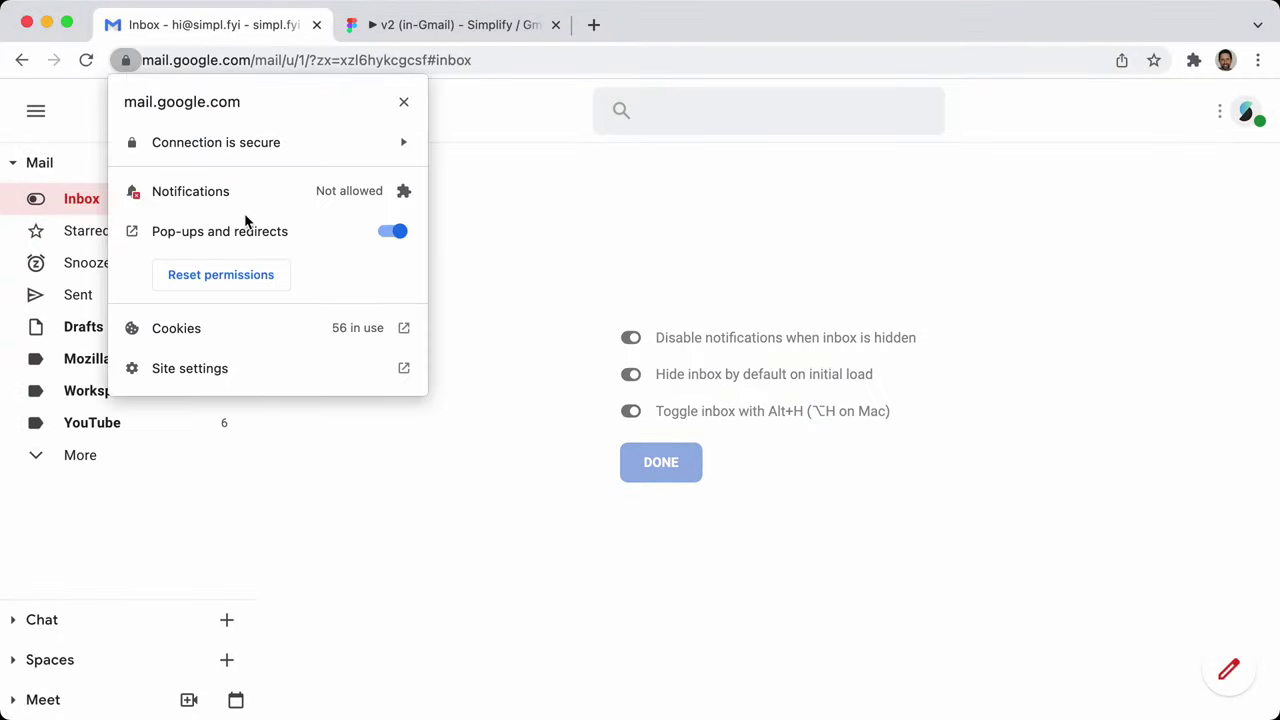
{"action": "left_click", "coordinate": [629, 231]}
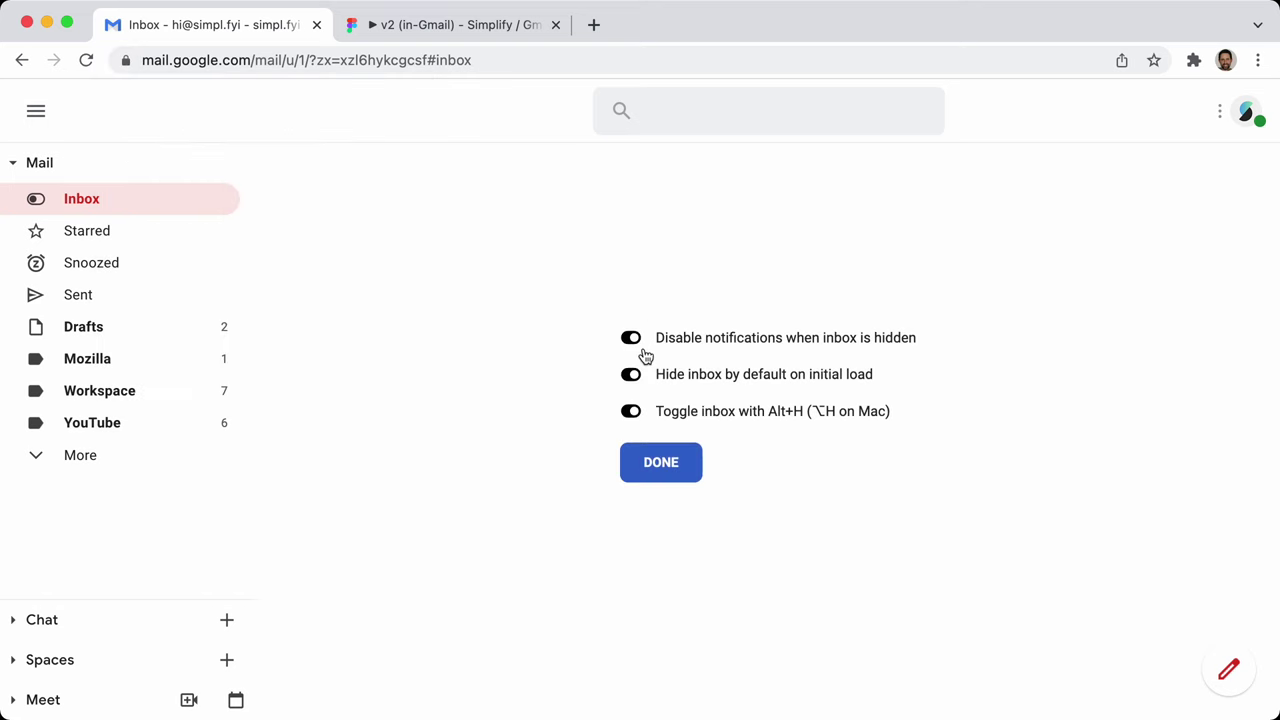
{"action": "left_click", "coordinate": [35, 199]}
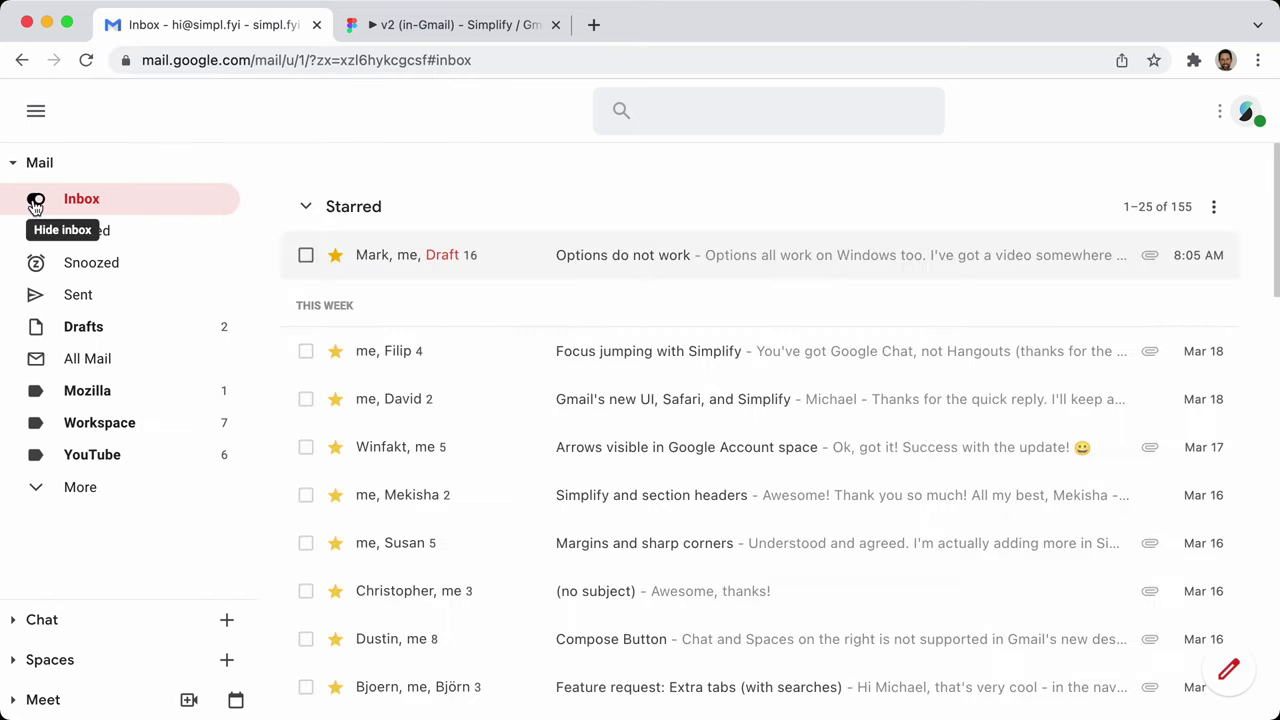
{"action": "left_click", "coordinate": [127, 62]}
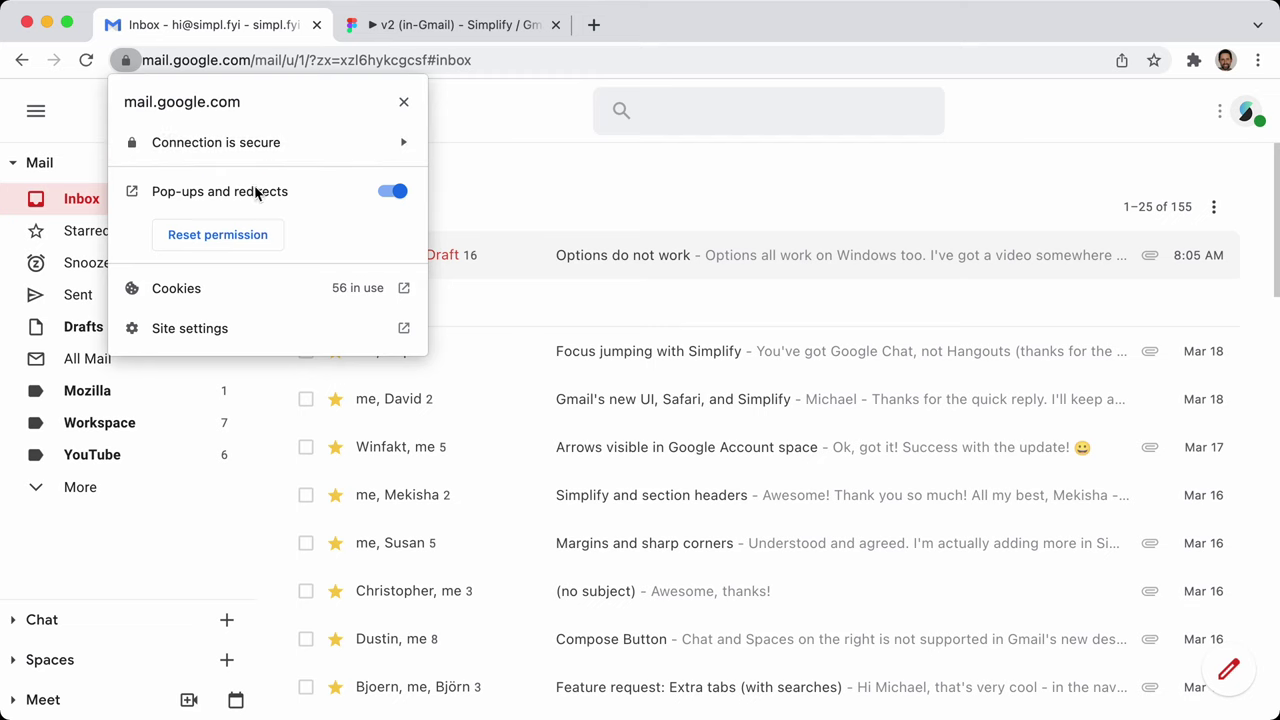
{"action": "left_click", "coordinate": [585, 168]}
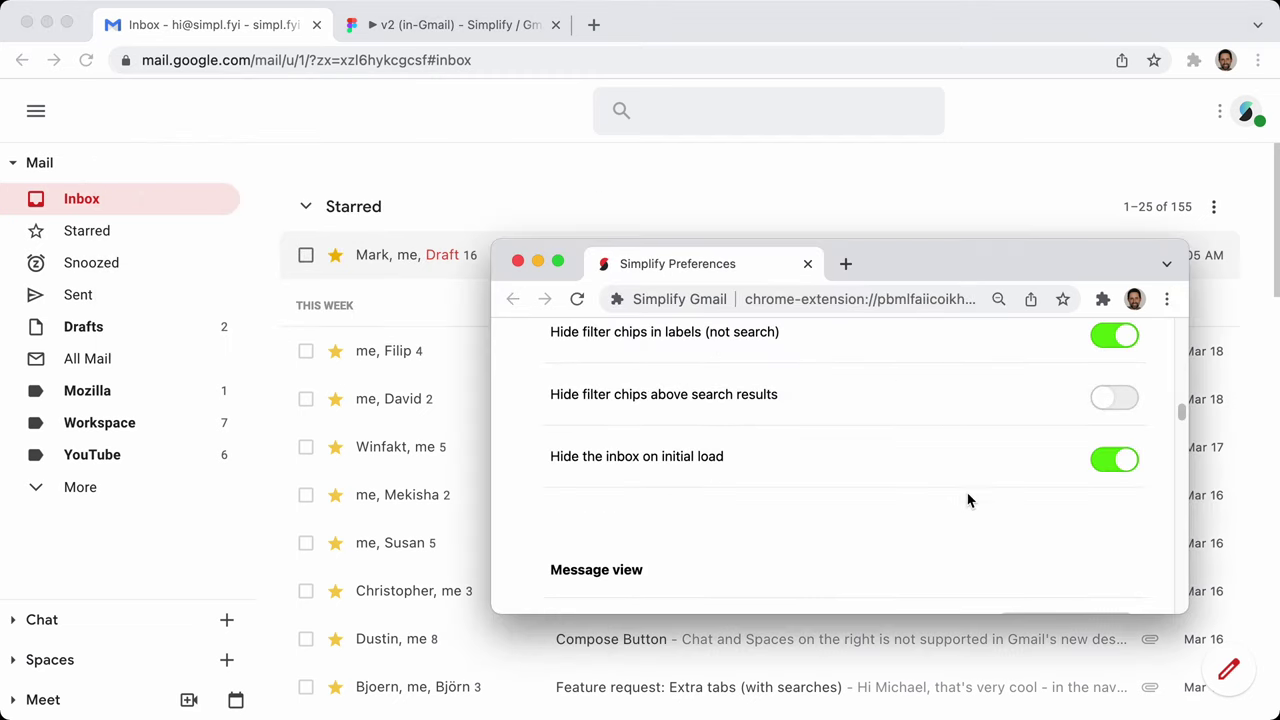
Review the inbox options in Simplify Preferences from Right align labels after snippet down to the Message view section
{"action": "scroll", "coordinate": [966, 500], "scroll_direction": "up", "scroll_amount": 2}
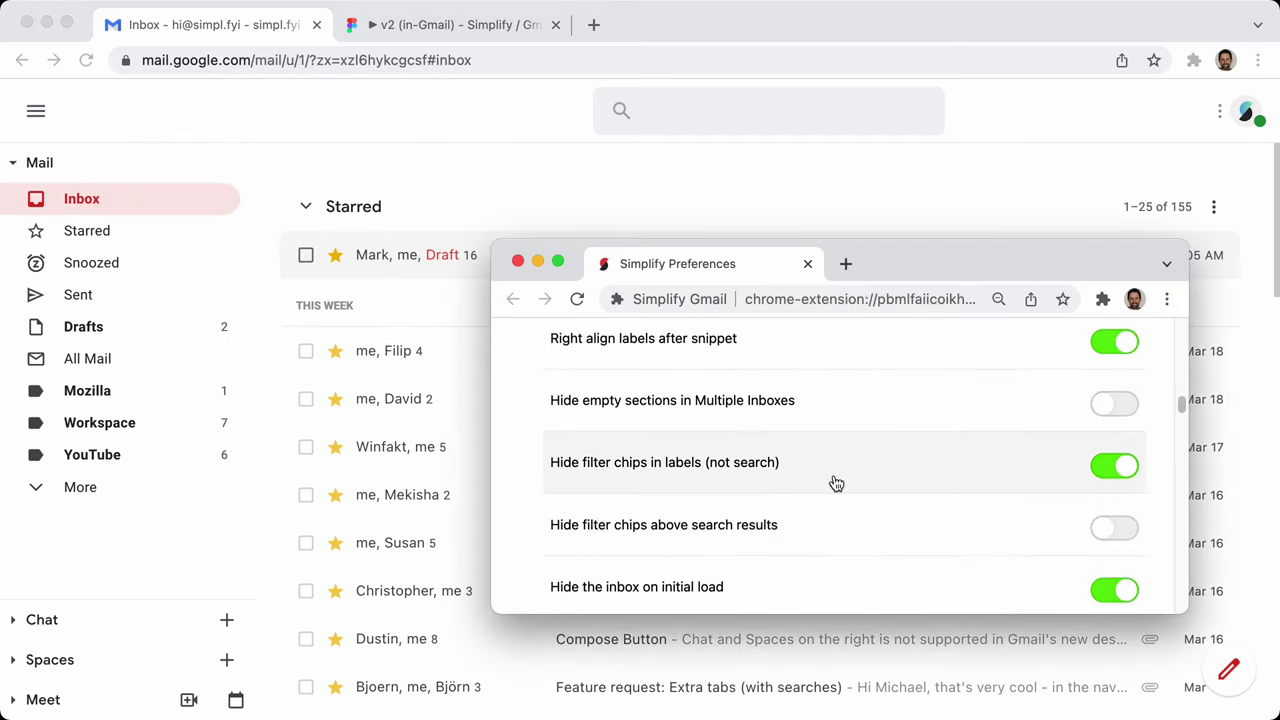
{"action": "scroll", "coordinate": [890, 475], "scroll_direction": "down", "scroll_amount": 3}
{"action": "scroll", "coordinate": [944, 462], "scroll_direction": "down", "scroll_amount": 1}
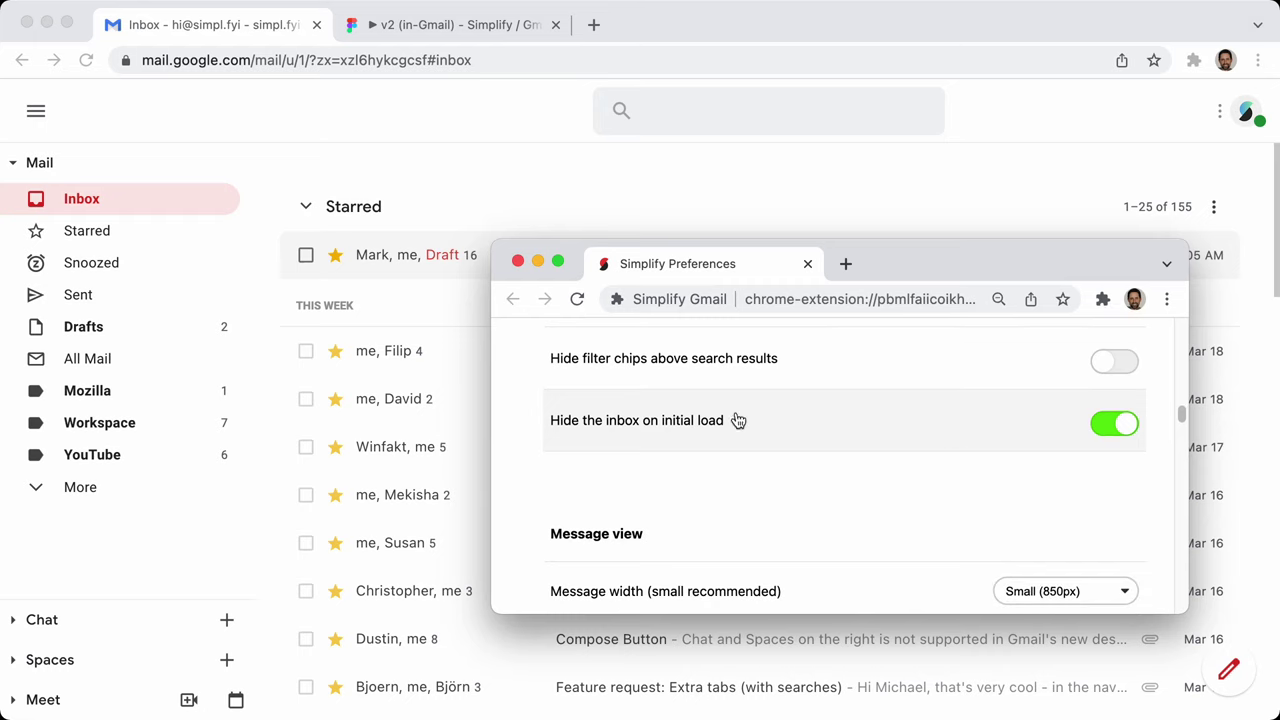
Turn off Hide the inbox on initial load, bring up the Compose preferences and move the preferences window clear of the compose button
{"action": "left_click", "coordinate": [1115, 426]}
{"action": "scroll", "coordinate": [909, 477], "scroll_direction": "down", "scroll_amount": 3}
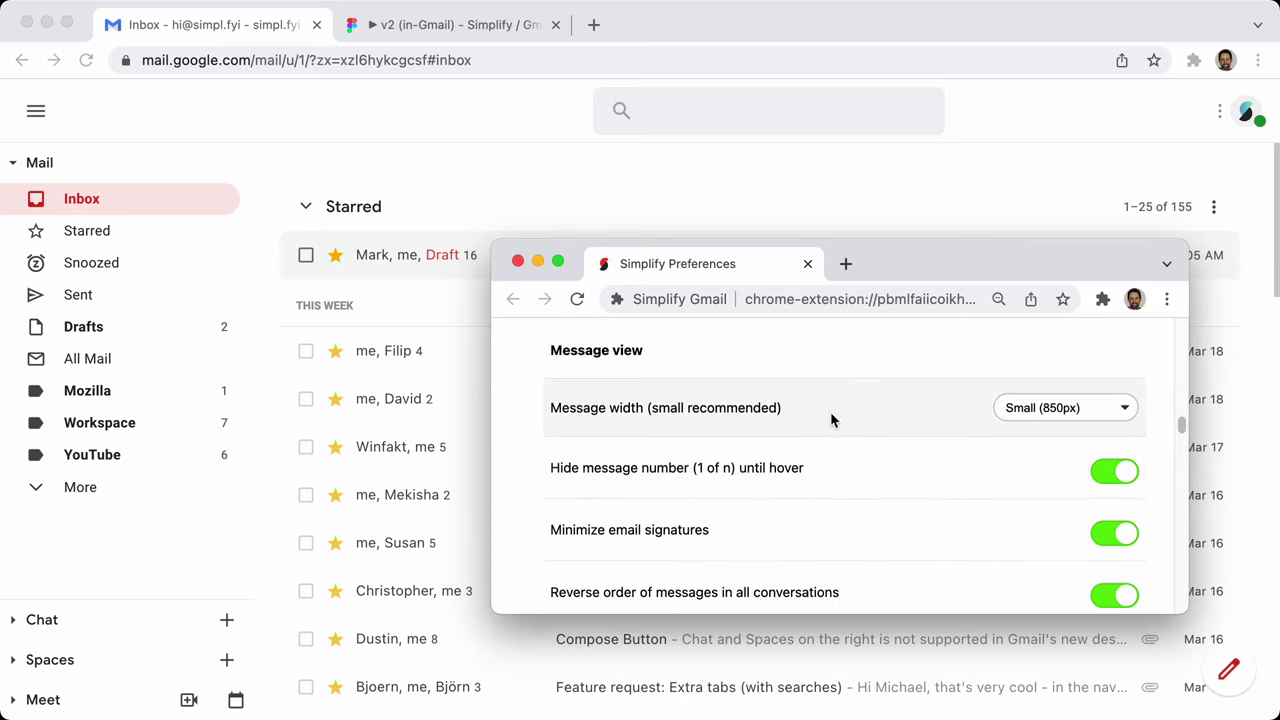
{"action": "scroll", "coordinate": [830, 418], "scroll_direction": "down", "scroll_amount": 10}
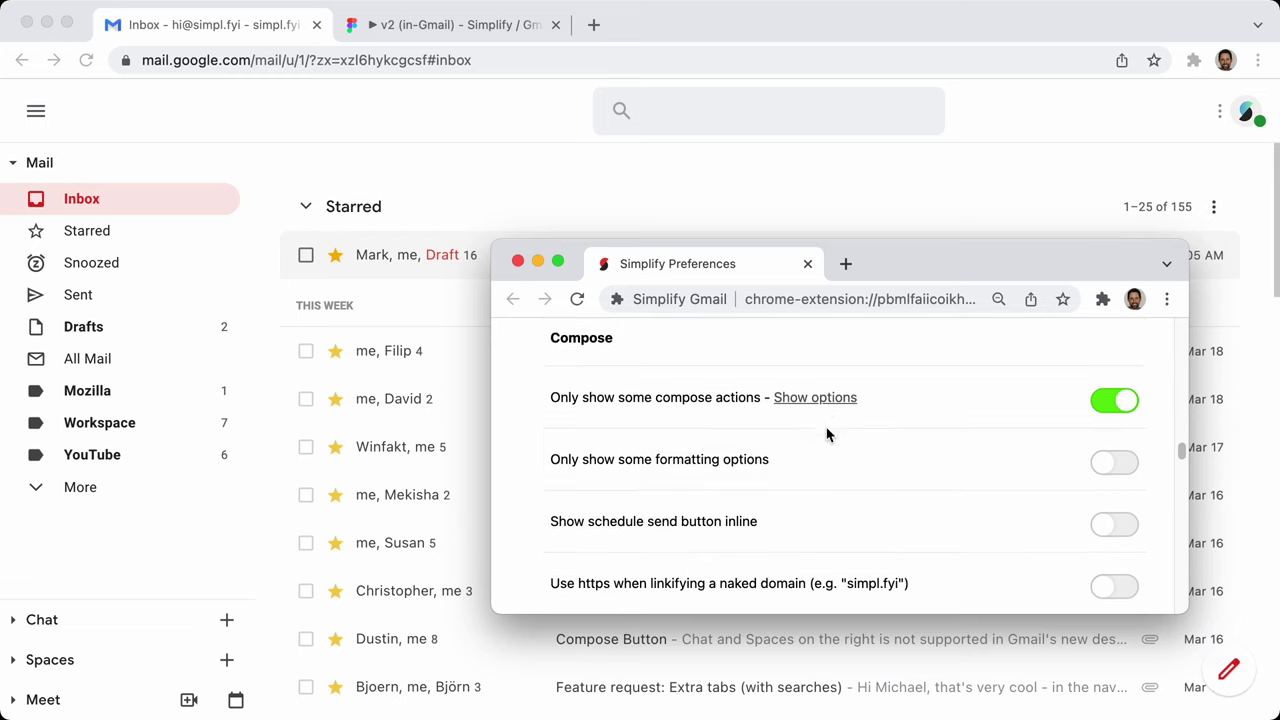
{"action": "scroll", "coordinate": [946, 446], "scroll_direction": "up", "scroll_amount": 1}
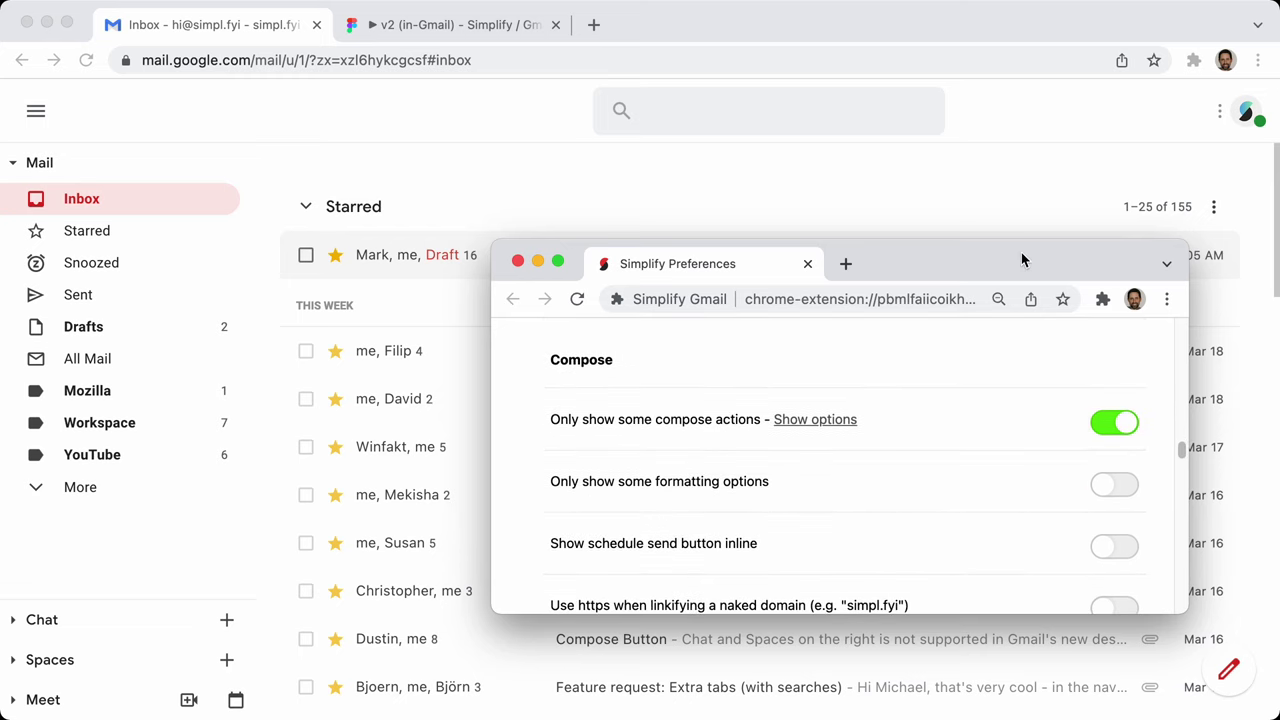
{"action": "left_click_drag", "start_coordinate": [1021, 260], "coordinate": [1080, 183]}
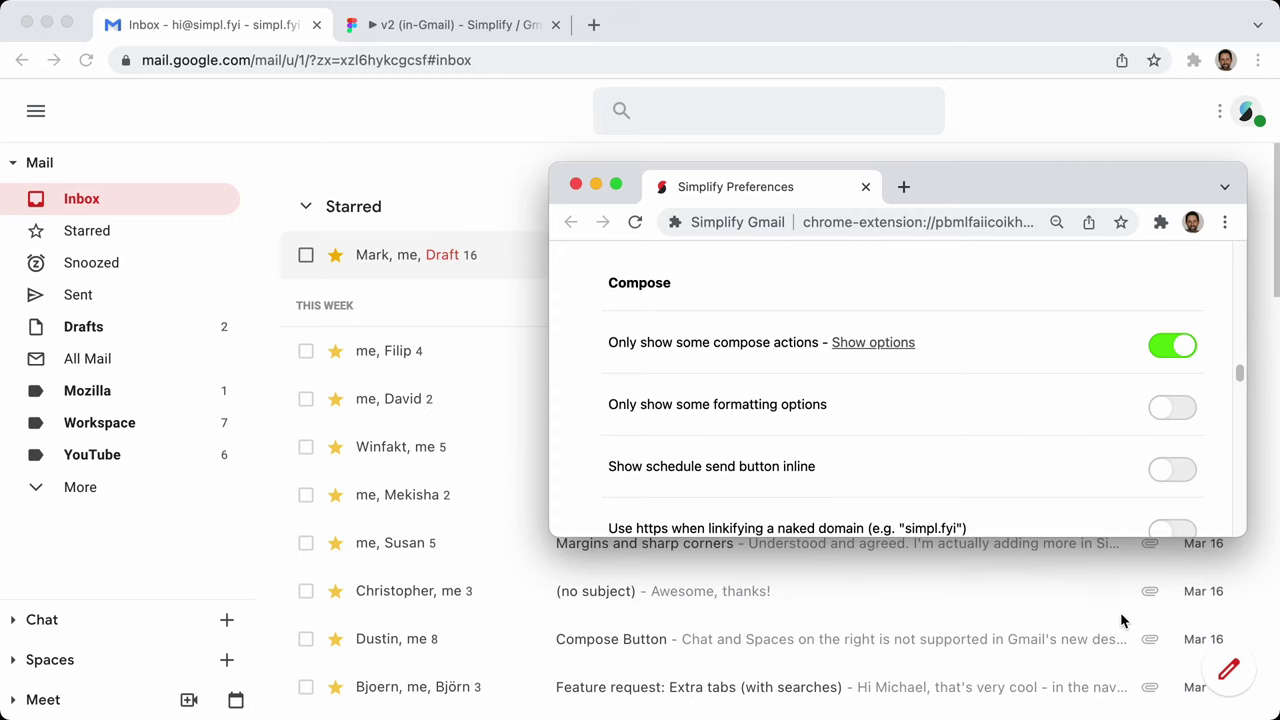
Start a new message and fill its body with placeholder paragraphs using the "lorem/" text snippet
{"action": "left_click", "coordinate": [1236, 680]}
{"action": "left_click", "coordinate": [1230, 672]}
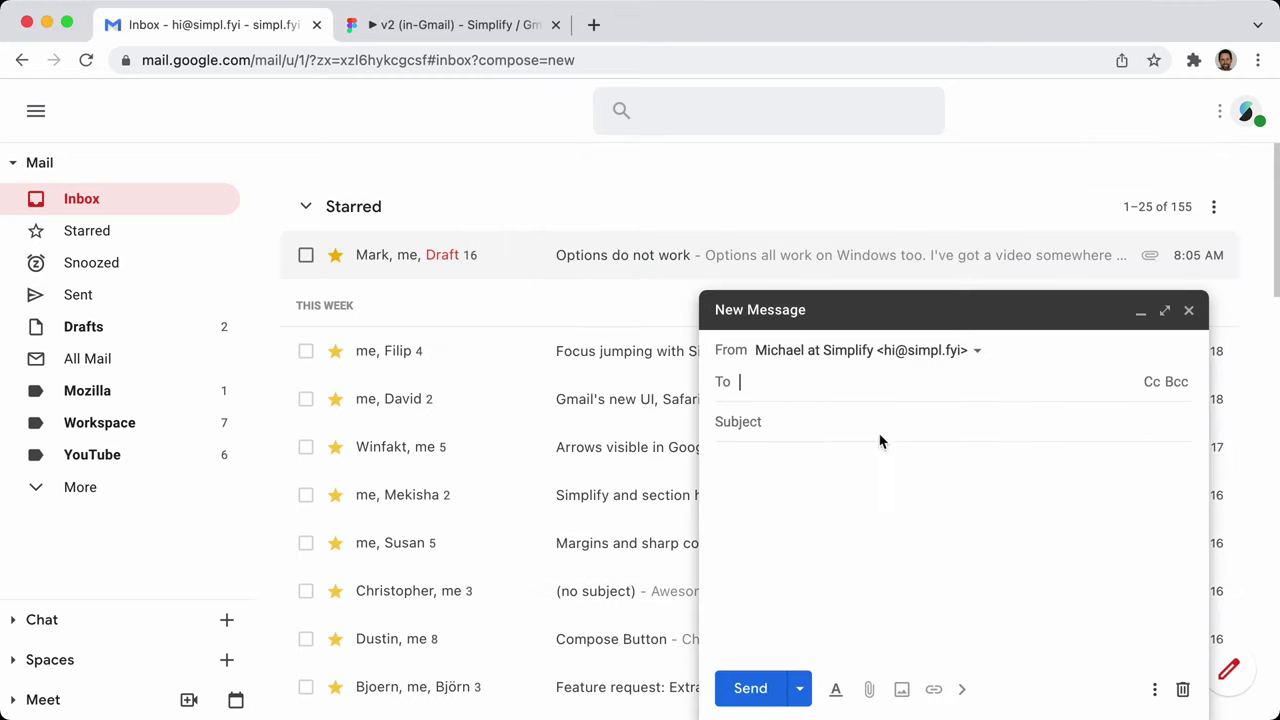
{"action": "type", "text": "lor"}
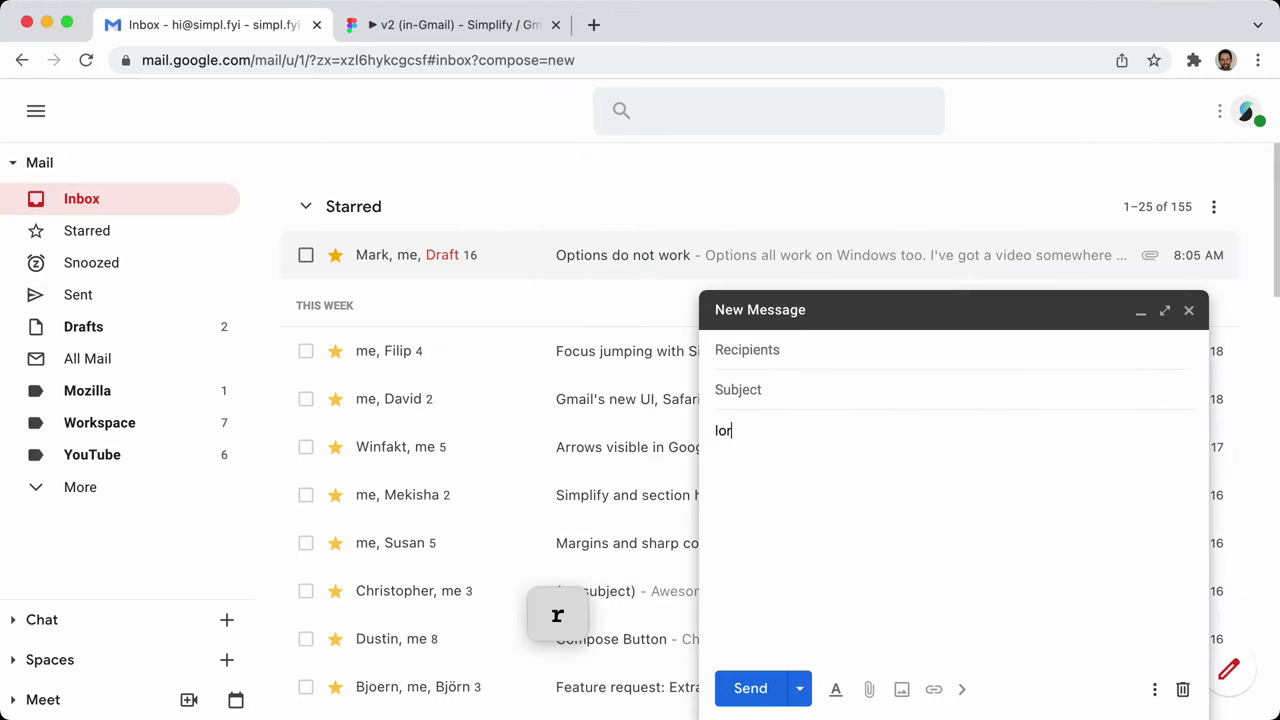
{"action": "type", "text": "em/"}
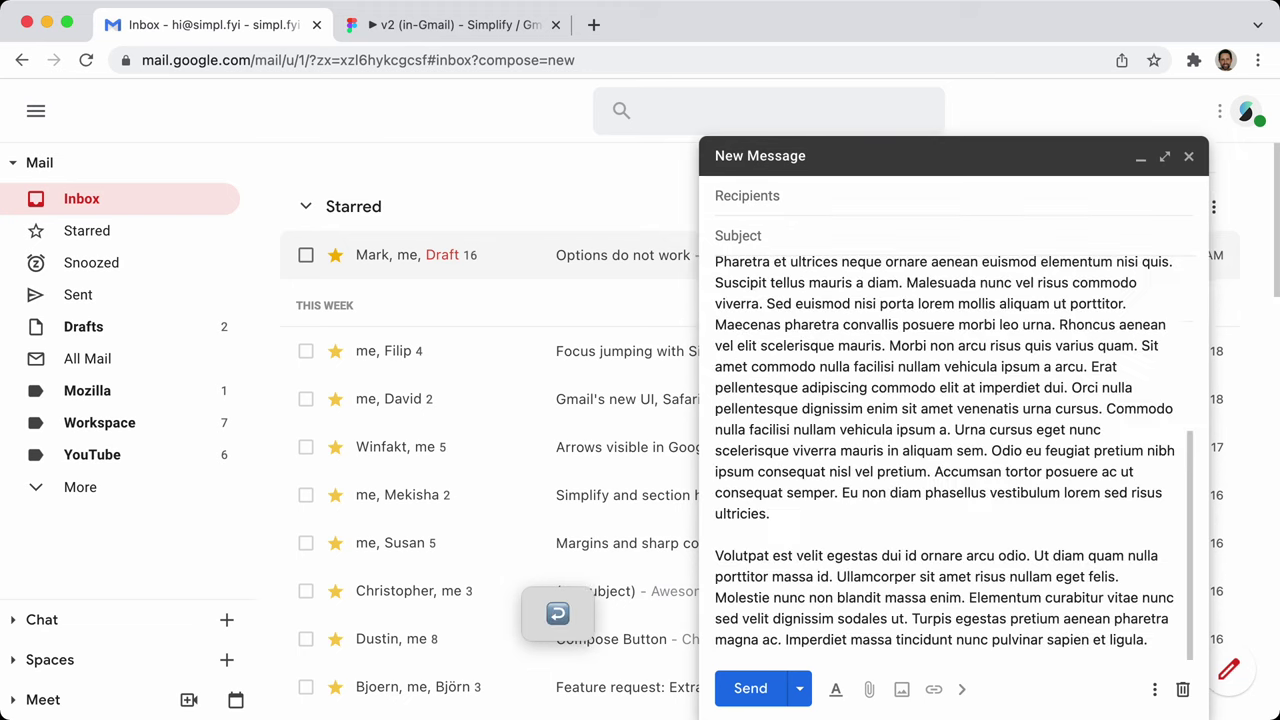
Move the Simplify Preferences window off the draft and return to the message
{"action": "key", "text": "super+grave"}
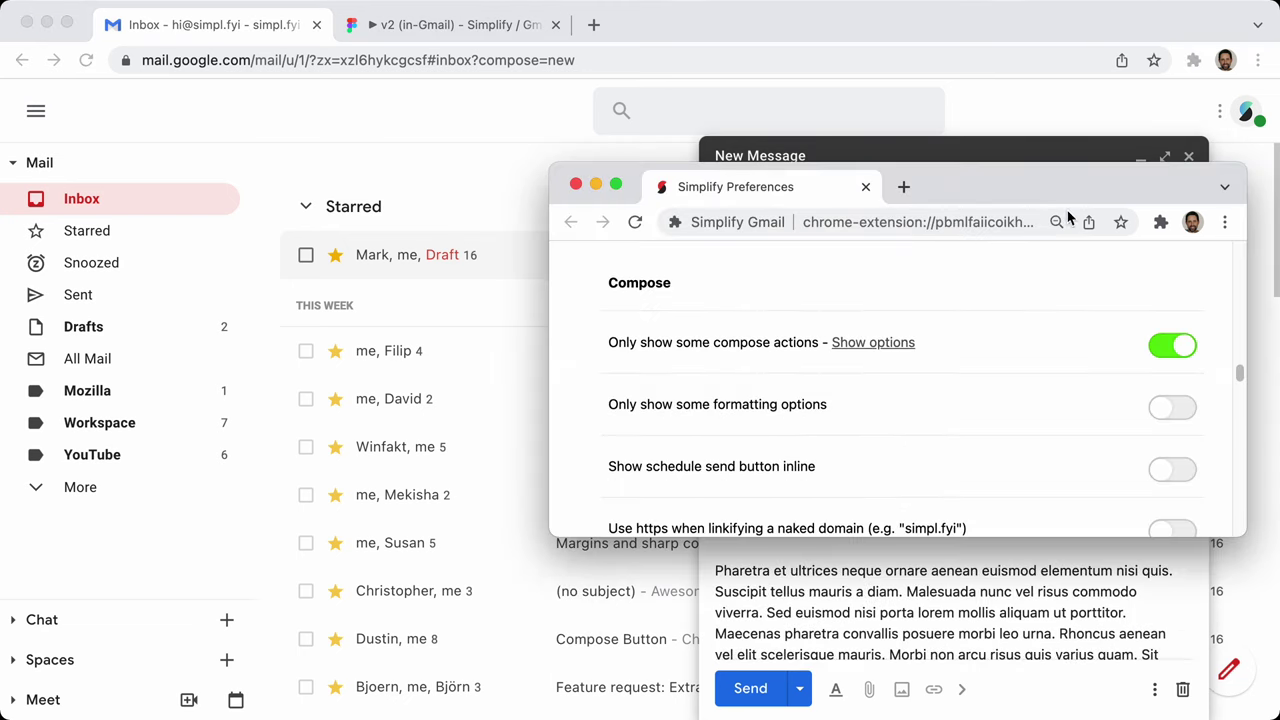
{"action": "left_click", "coordinate": [1078, 182]}
{"action": "left_click_drag", "start_coordinate": [1078, 182], "coordinate": [563, 149]}
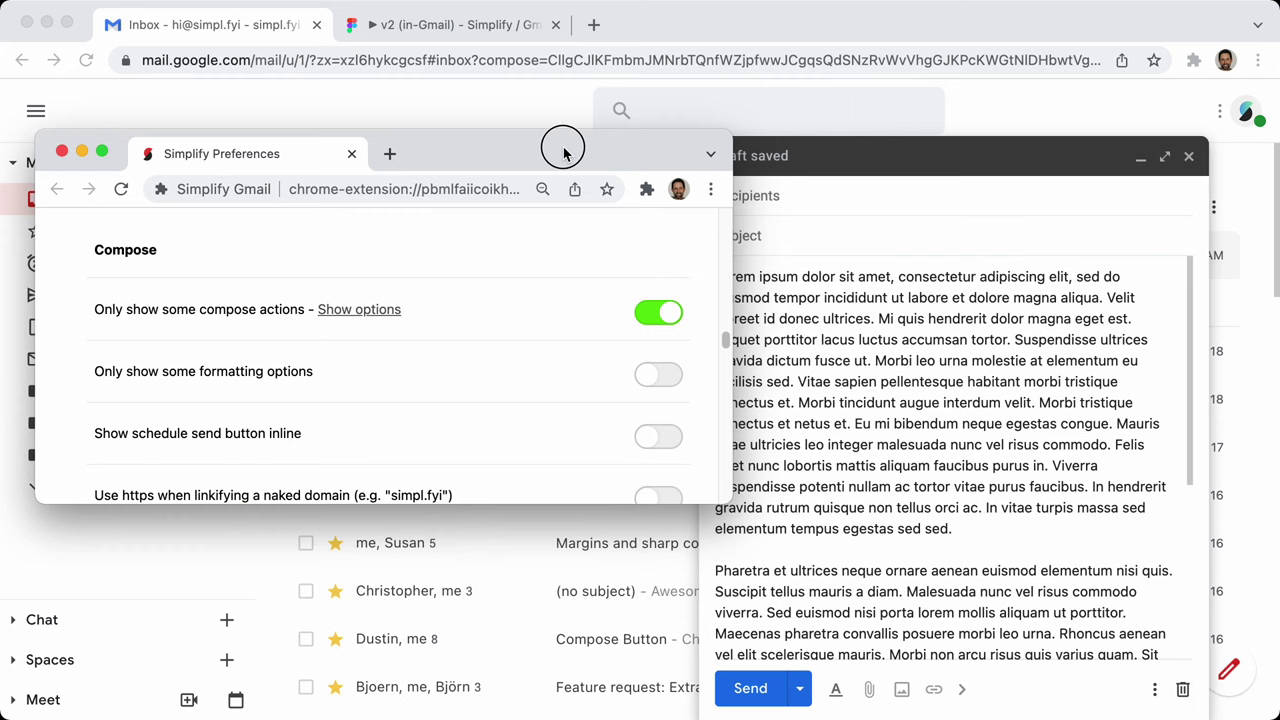
{"action": "left_click", "coordinate": [946, 299]}
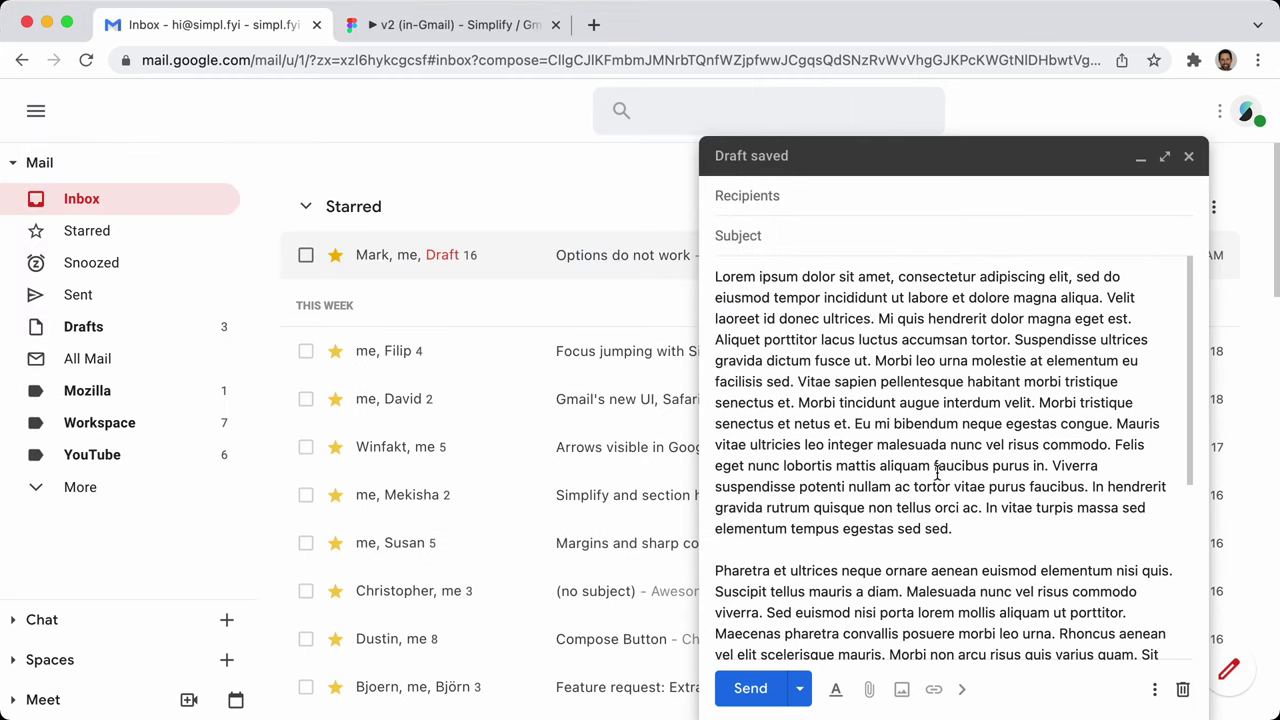
Expand the draft to full screen and hide its formatting options
{"action": "left_click", "coordinate": [1166, 160]}
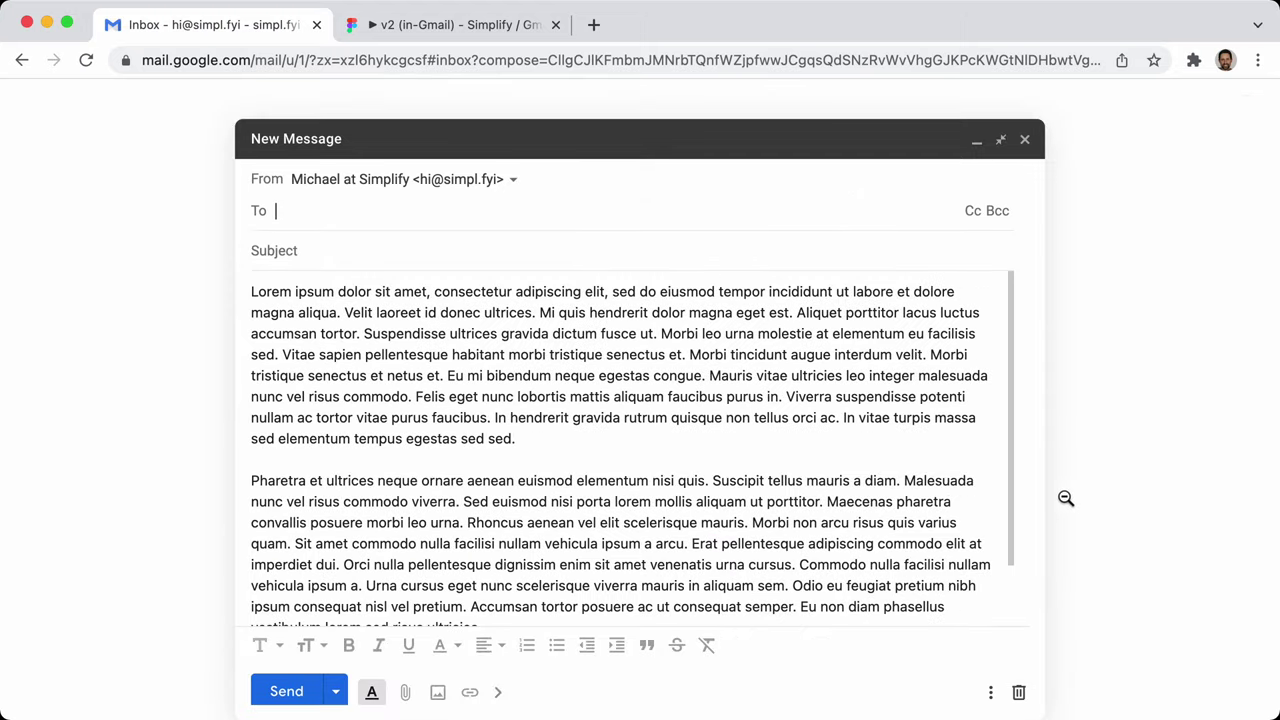
{"action": "left_click", "coordinate": [722, 476]}
{"action": "scroll", "coordinate": [700, 450], "scroll_direction": "down", "scroll_amount": 2}
{"action": "left_click", "coordinate": [371, 660]}
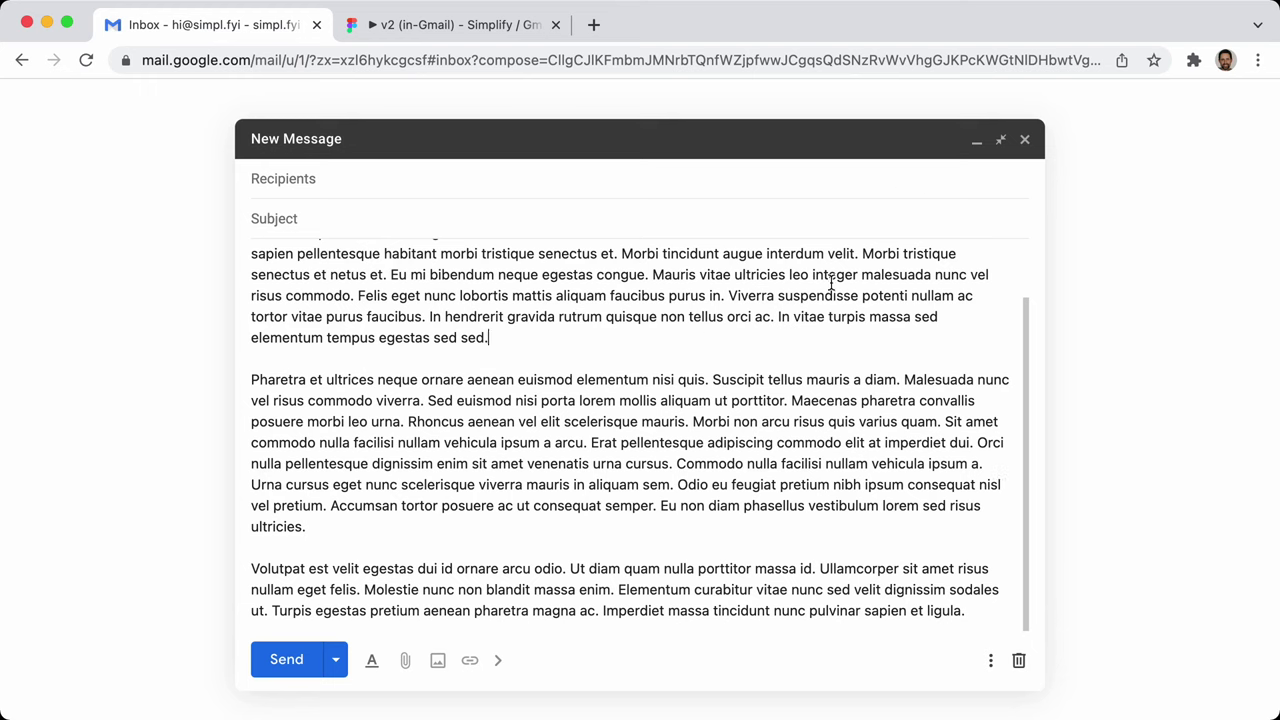
Copy the draft's entire body text and discard the draft
{"action": "key", "text": "super+a"}
{"action": "key", "text": "super+c"}
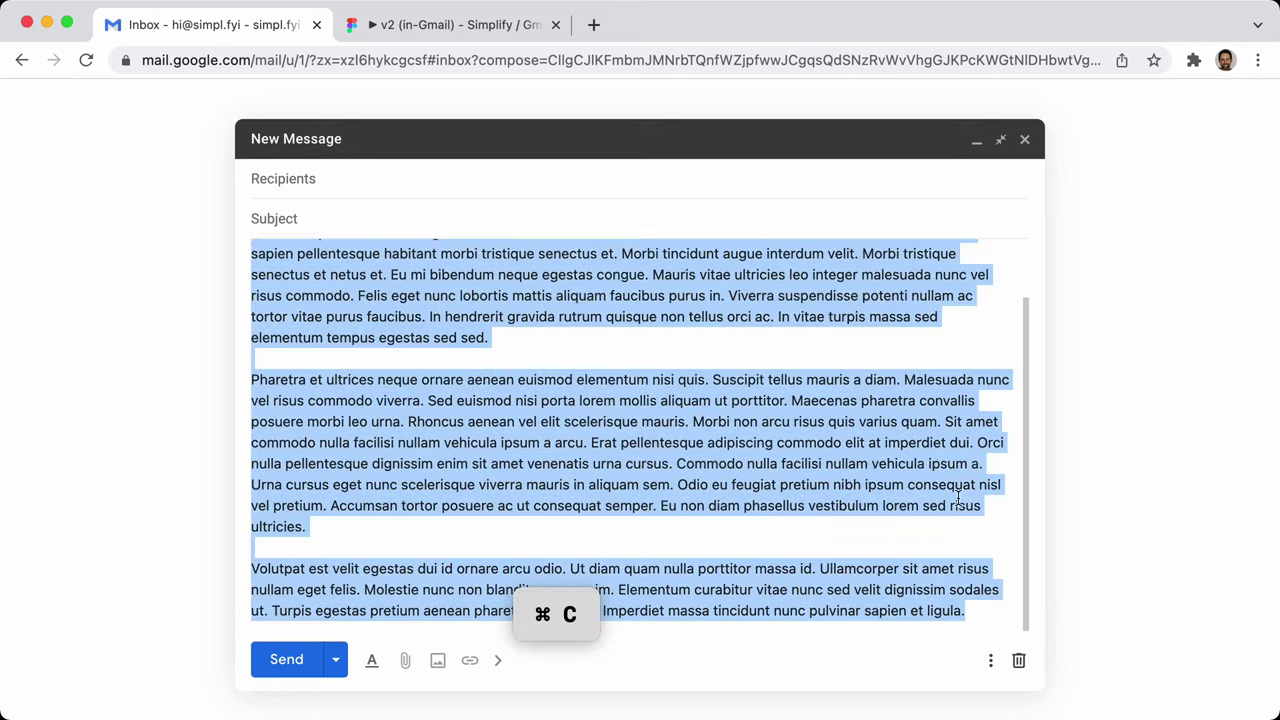
{"action": "left_click", "coordinate": [1018, 662]}
Enable Default to full screen from a new message's options and discard that message
{"action": "left_click", "coordinate": [1242, 675]}
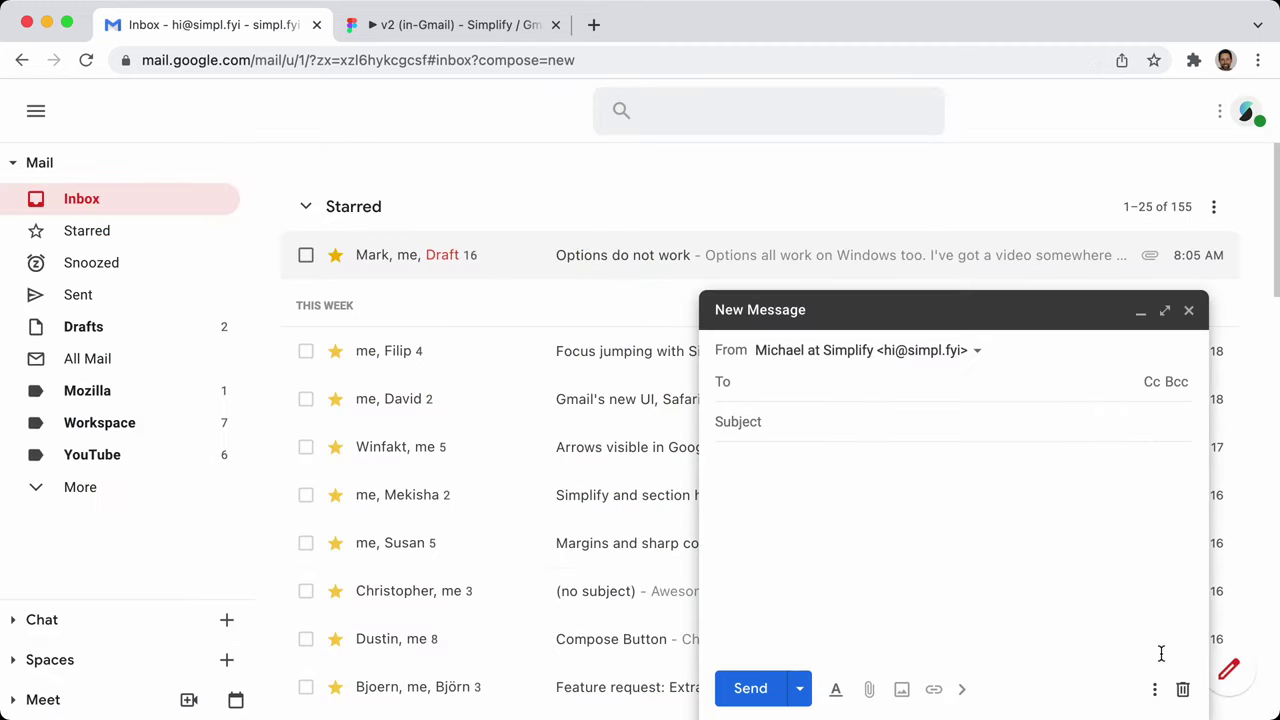
{"action": "left_click", "coordinate": [1156, 689]}
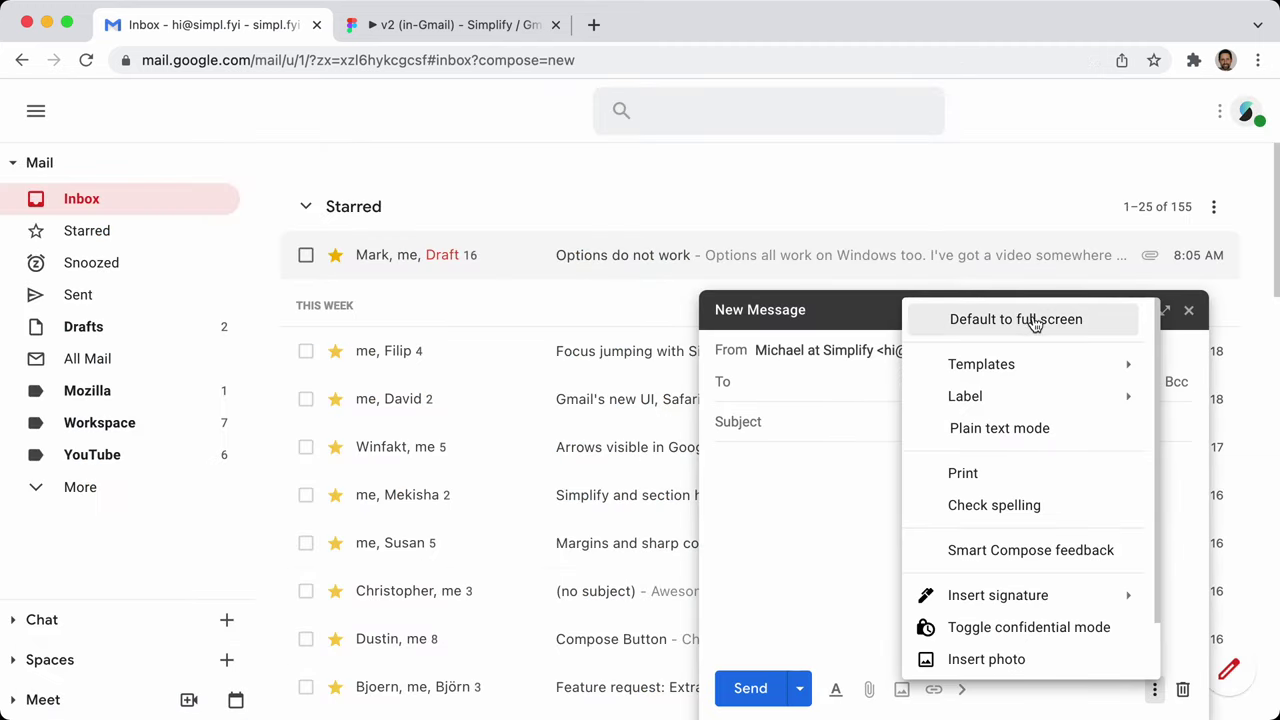
{"action": "left_click", "coordinate": [986, 320]}
{"action": "left_click", "coordinate": [1178, 689]}
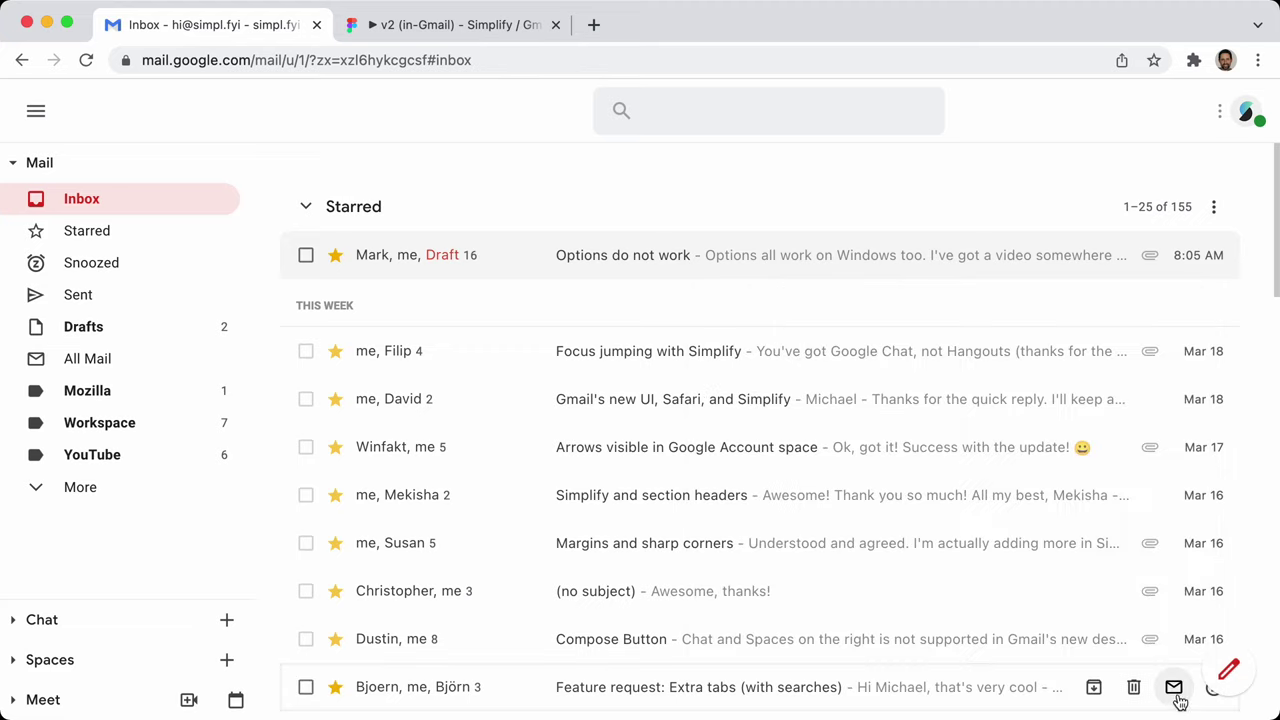
Compose a full-screen message, hide its formatting options and close it
{"action": "left_click", "coordinate": [1229, 672]}
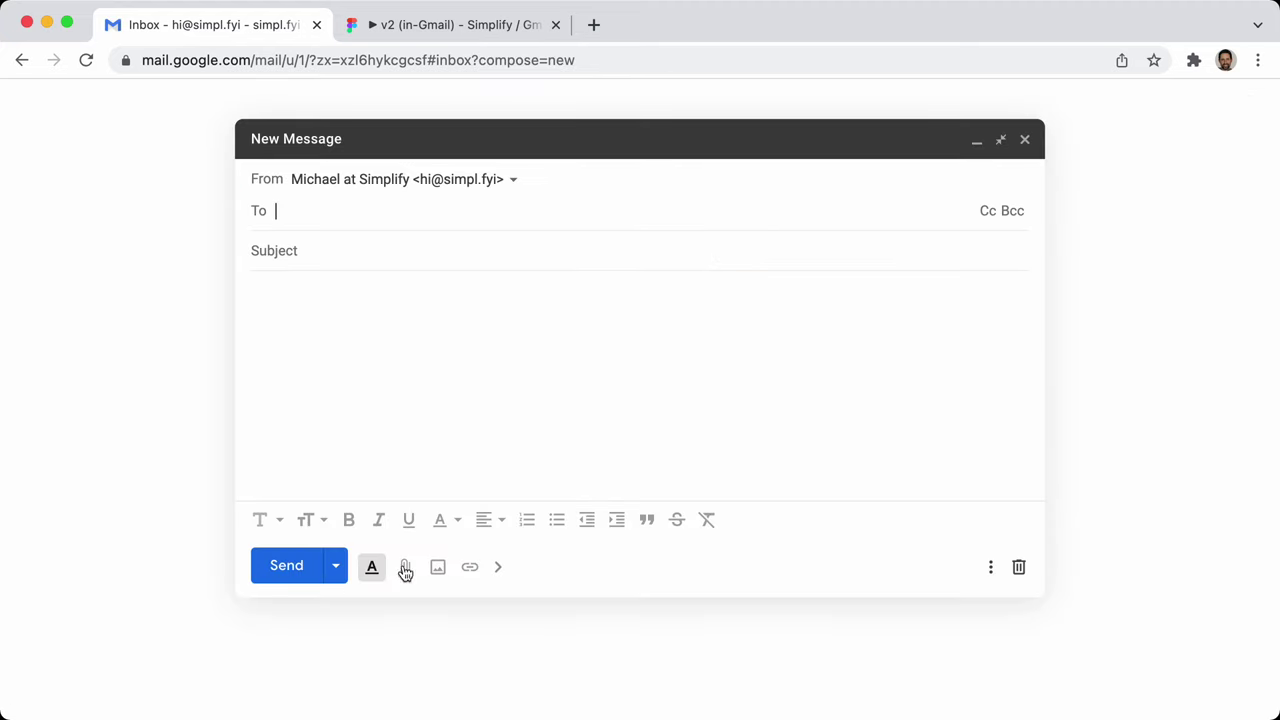
{"action": "left_click", "coordinate": [565, 352]}
{"action": "left_click", "coordinate": [371, 534]}
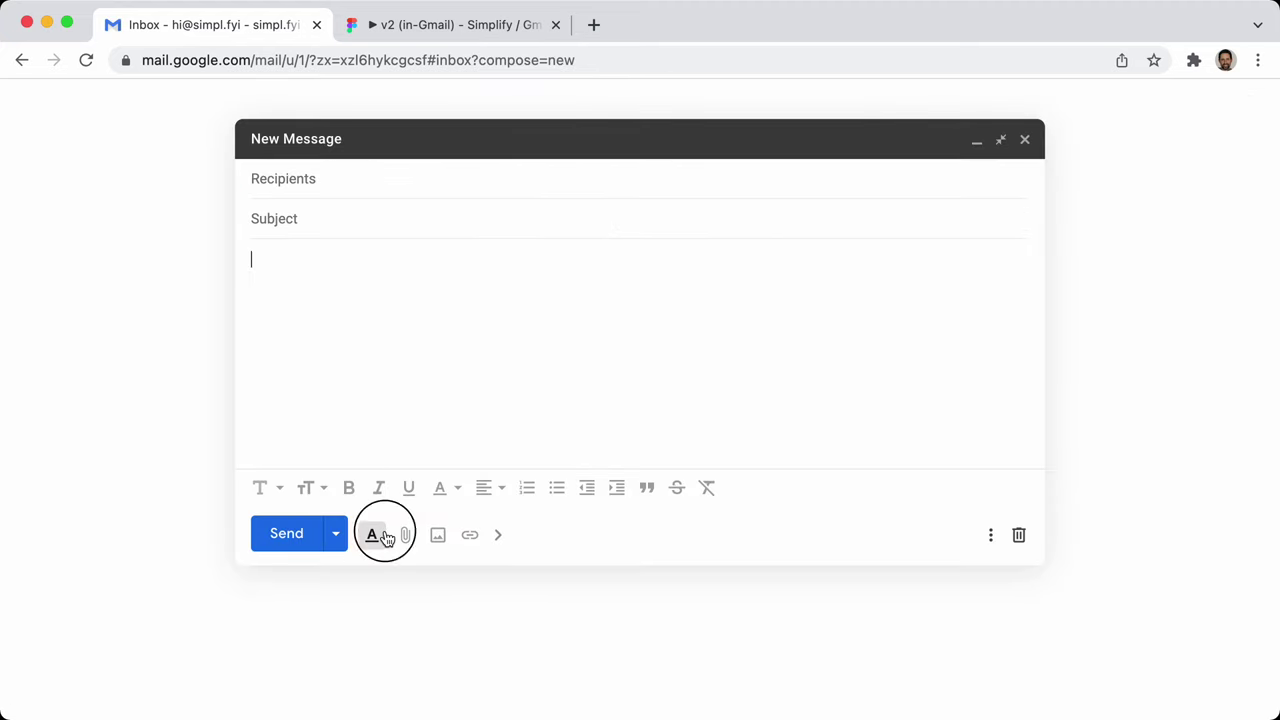
{"action": "left_click", "coordinate": [1024, 139]}
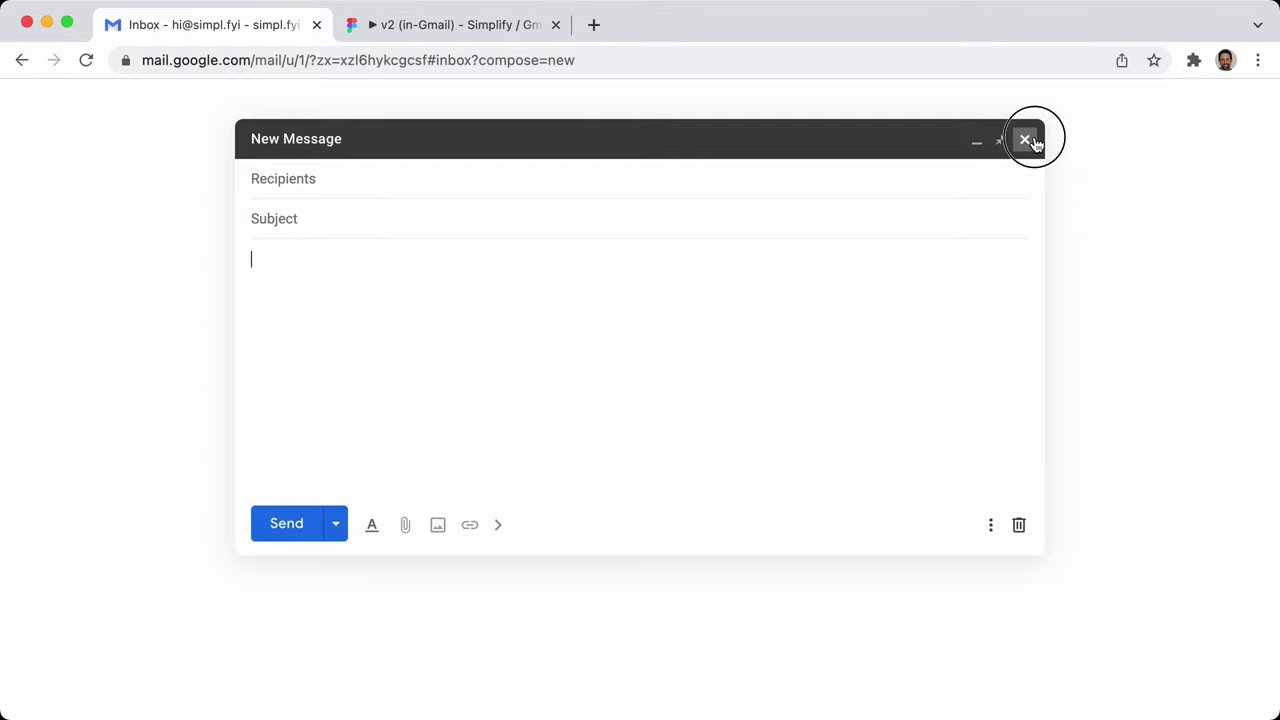
Open another full-screen message, minimize it to reveal the inbox and restore it with the cursor in the body
{"action": "left_click", "coordinate": [1232, 666]}
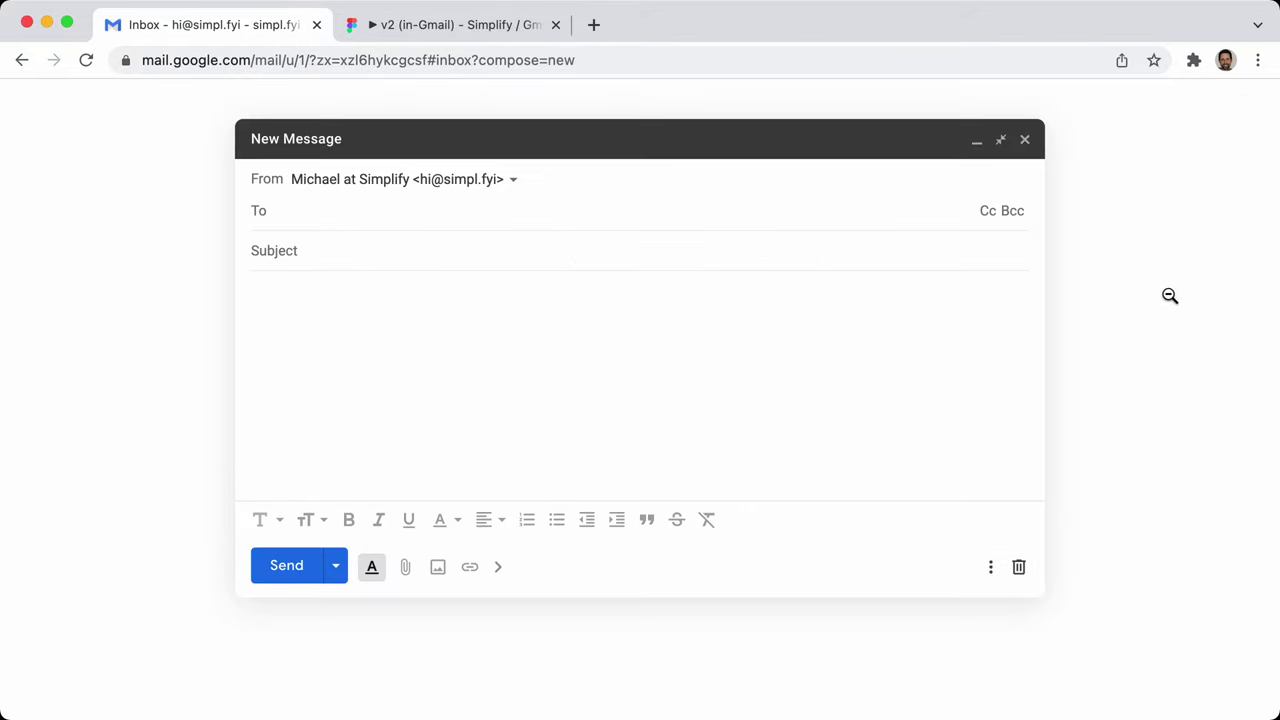
{"action": "left_click", "coordinate": [1207, 268]}
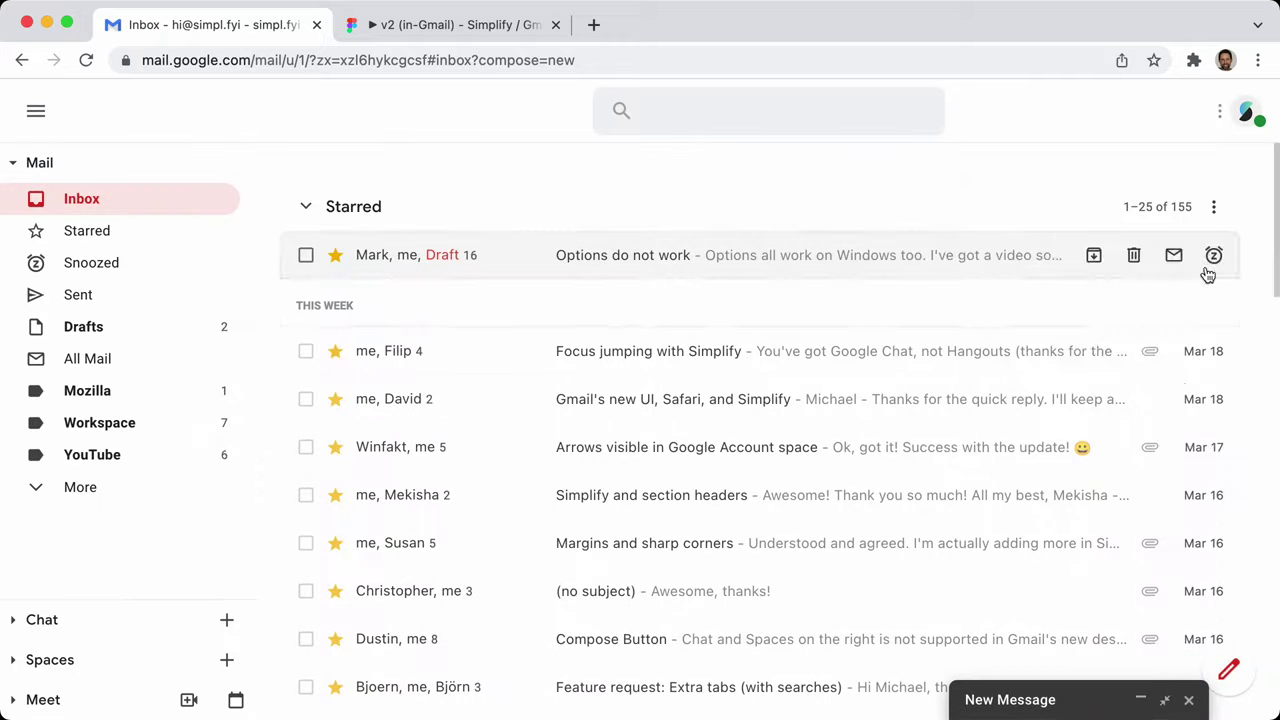
{"action": "left_click", "coordinate": [1066, 697]}
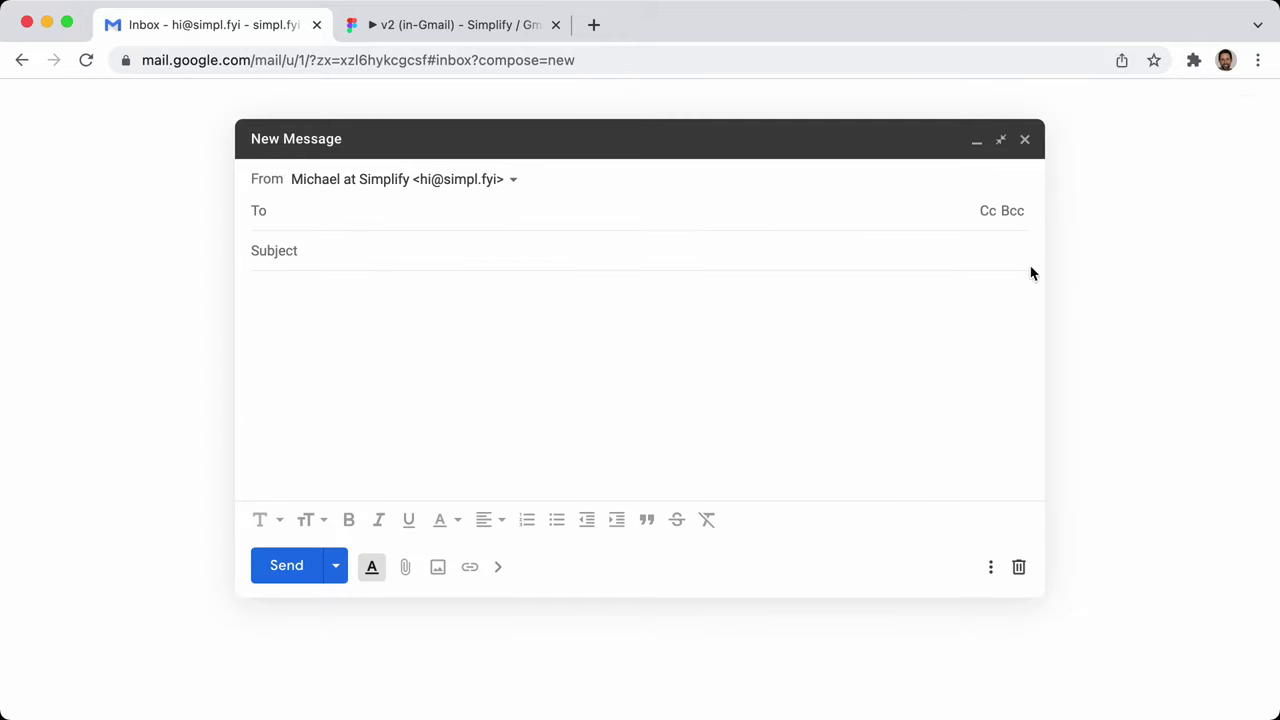
{"action": "left_click", "coordinate": [719, 317]}
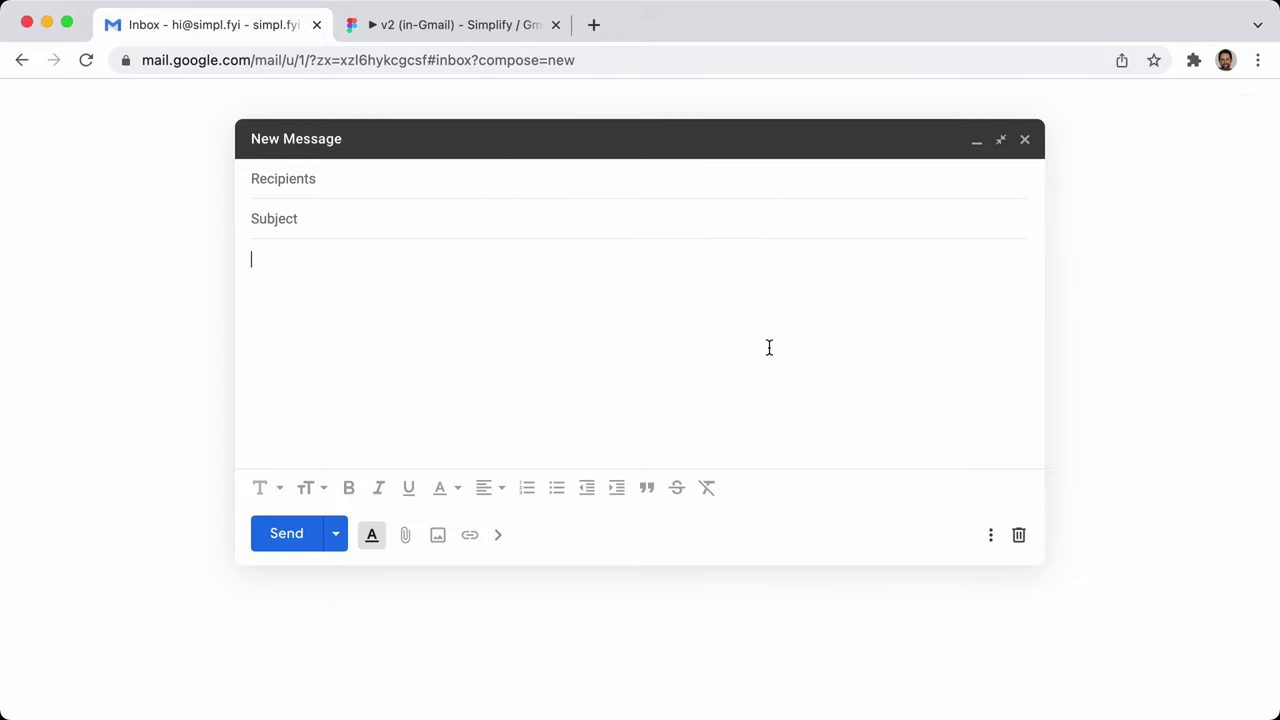
Turn off Default to full screen and close the message after minimizing and restoring it
{"action": "left_click", "coordinate": [990, 535]}
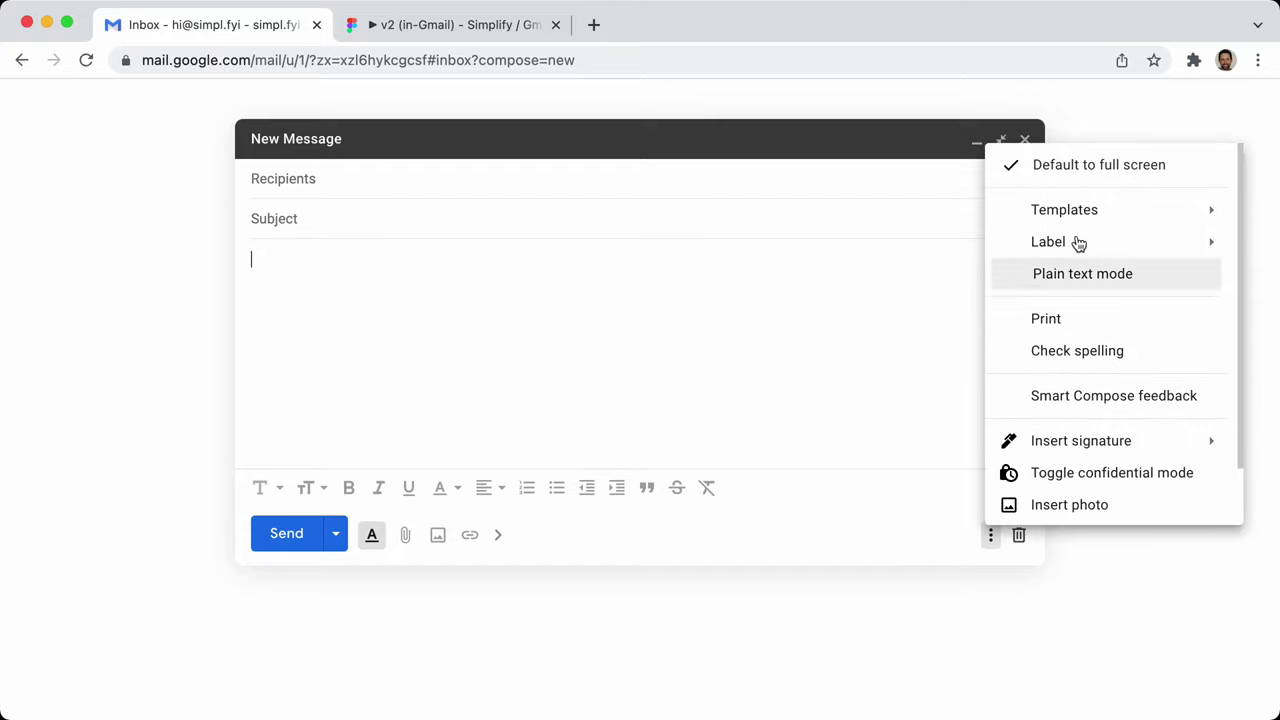
{"action": "left_click", "coordinate": [1083, 163]}
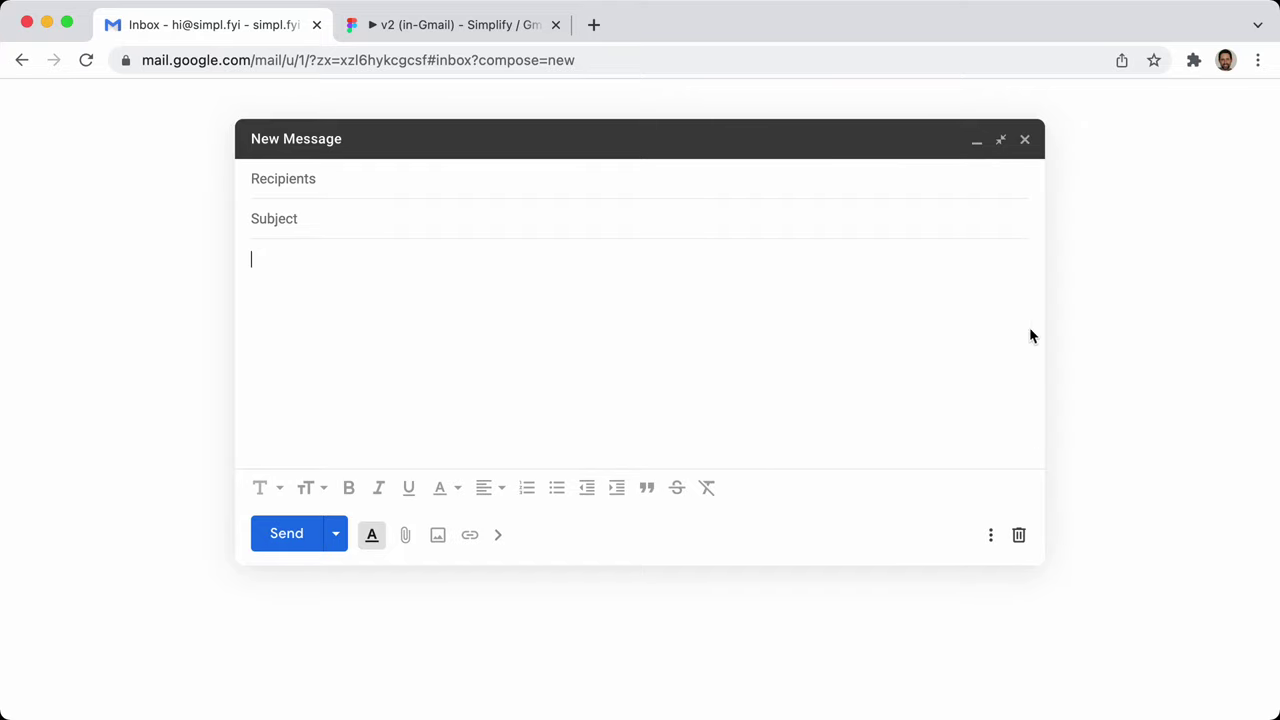
{"action": "left_click", "coordinate": [1100, 323]}
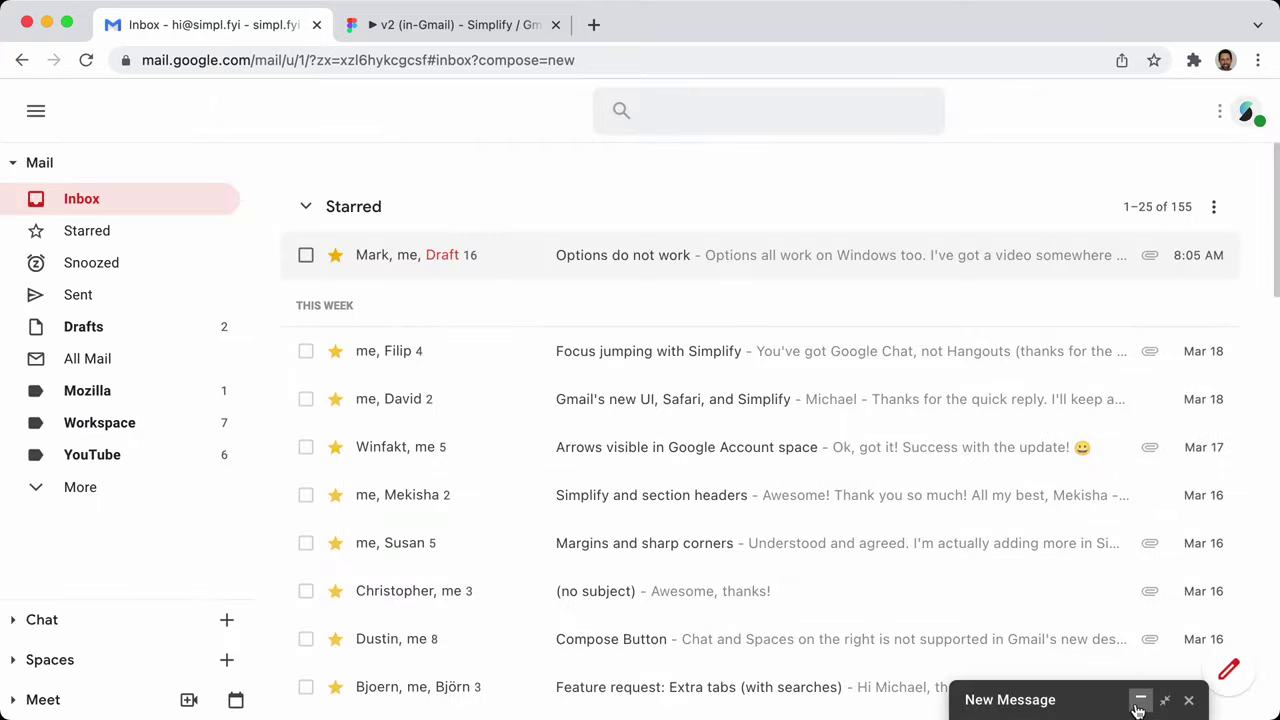
{"action": "left_click", "coordinate": [1086, 700]}
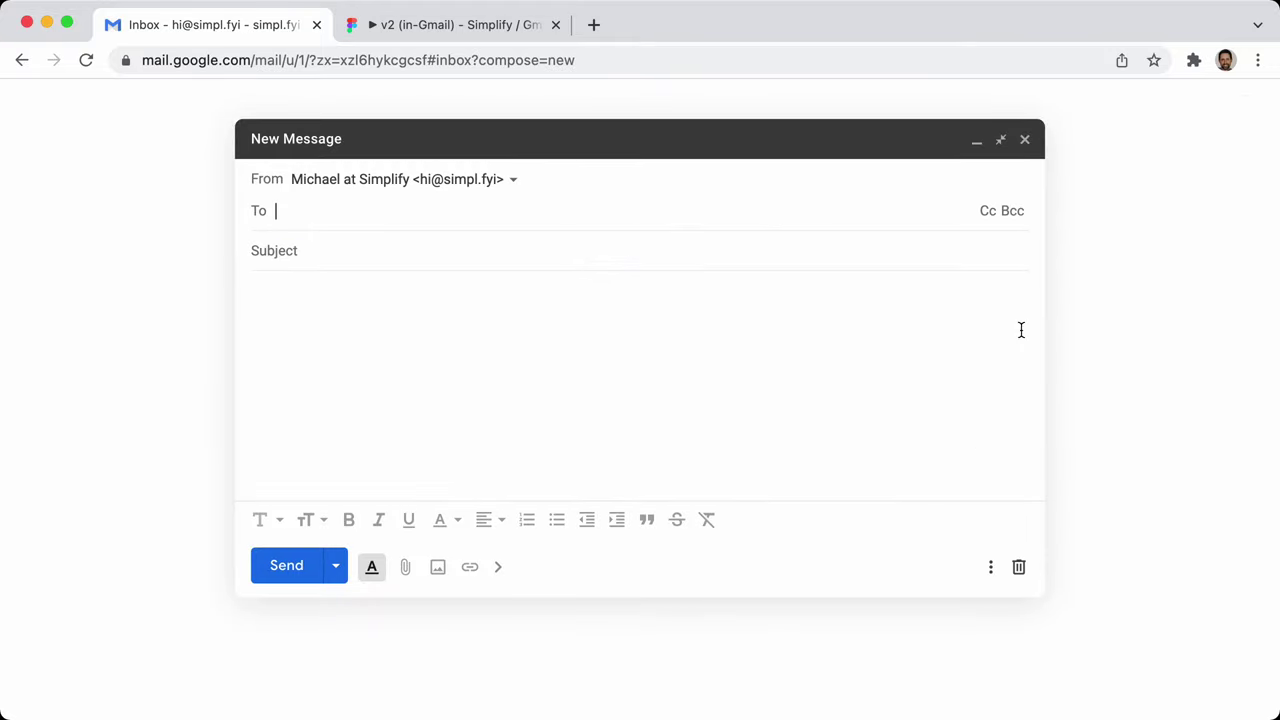
{"action": "left_click", "coordinate": [1023, 140]}
Start a new message in the small compose window and paste the copied placeholder text into its body
{"action": "left_click", "coordinate": [1229, 665]}
{"action": "left_click", "coordinate": [860, 503]}
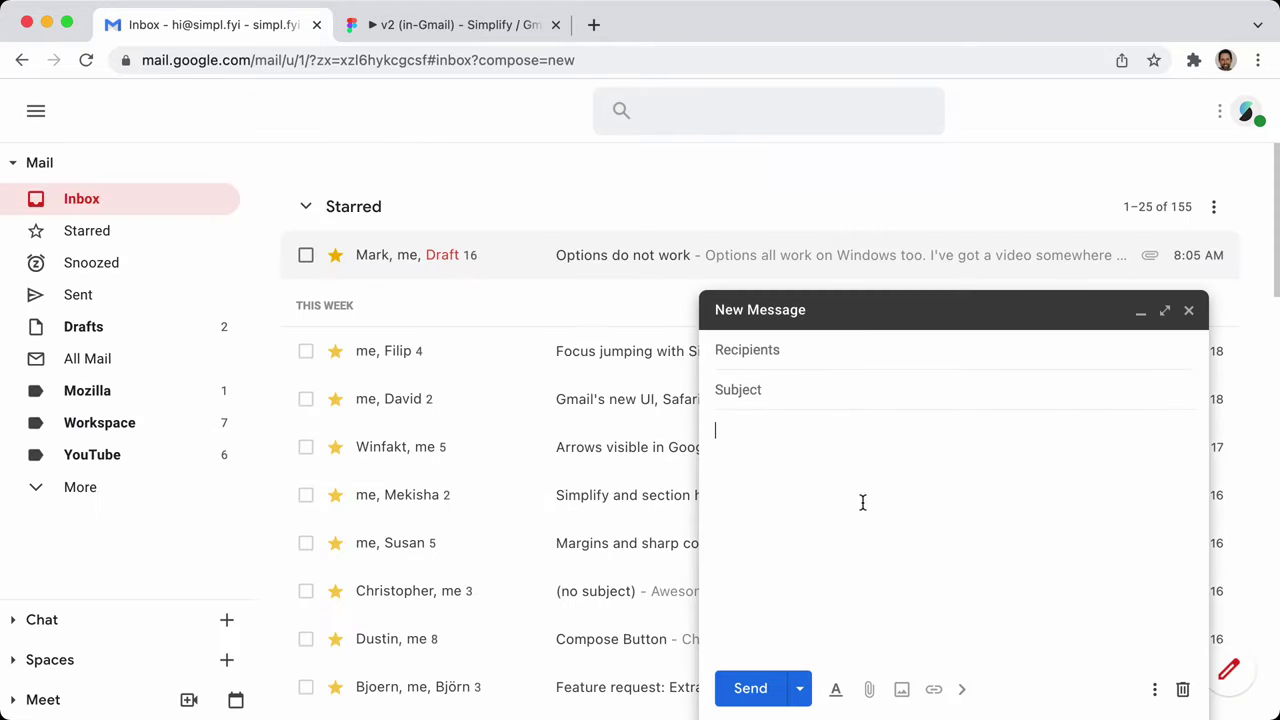
{"action": "key", "text": "super+v"}
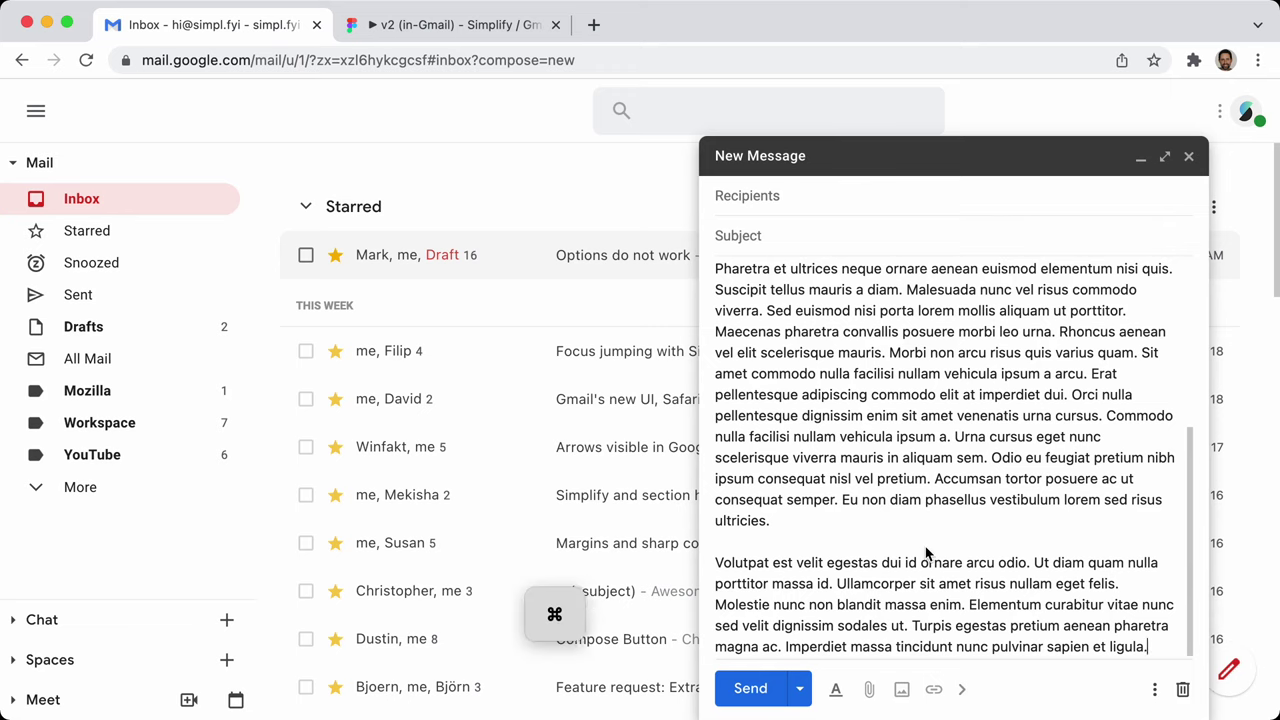
Turn off Only show some compose actions to inspect the draft's full set of actions, and turn the option back on
{"action": "key", "text": "super+comma"}
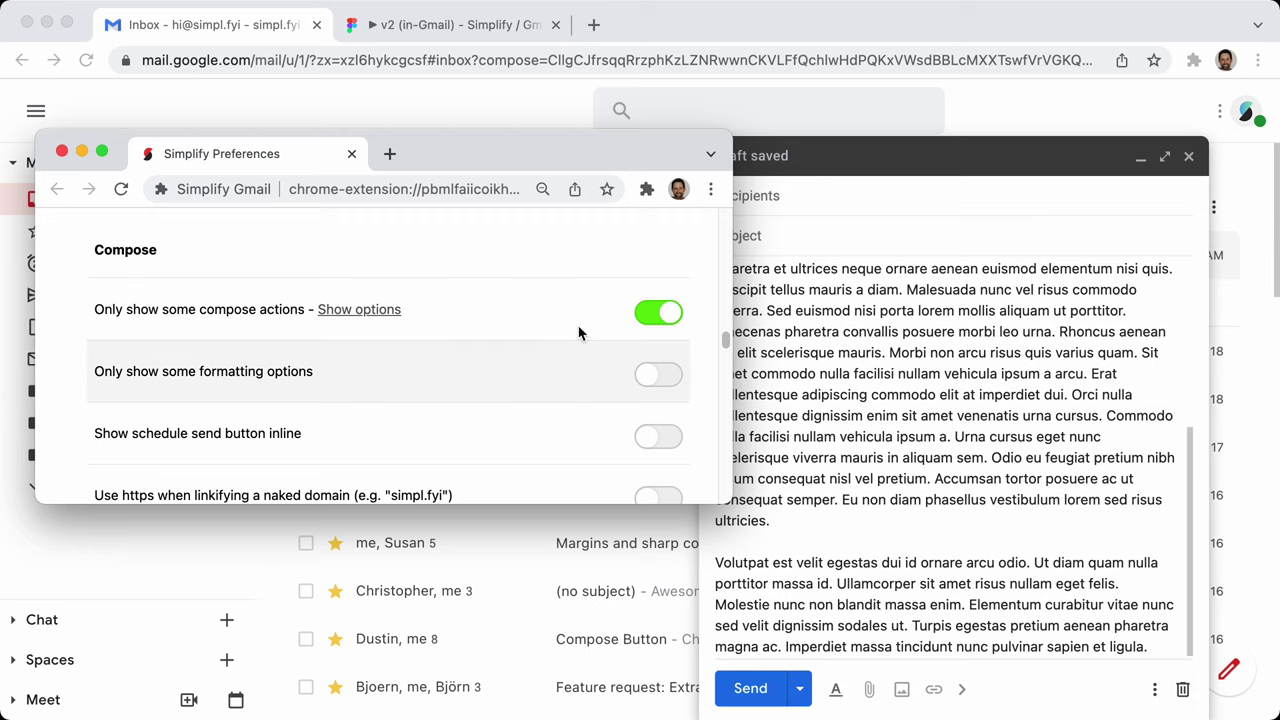
{"action": "left_click", "coordinate": [670, 320]}
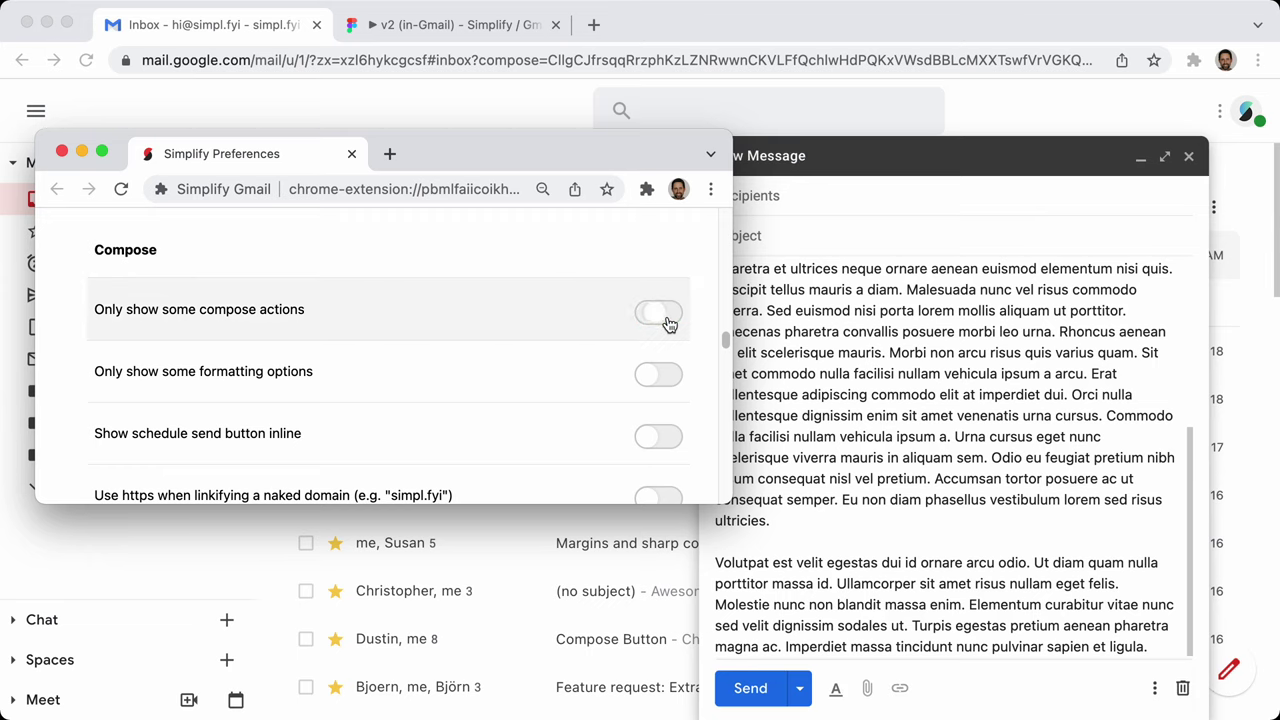
{"action": "left_click", "coordinate": [936, 681]}
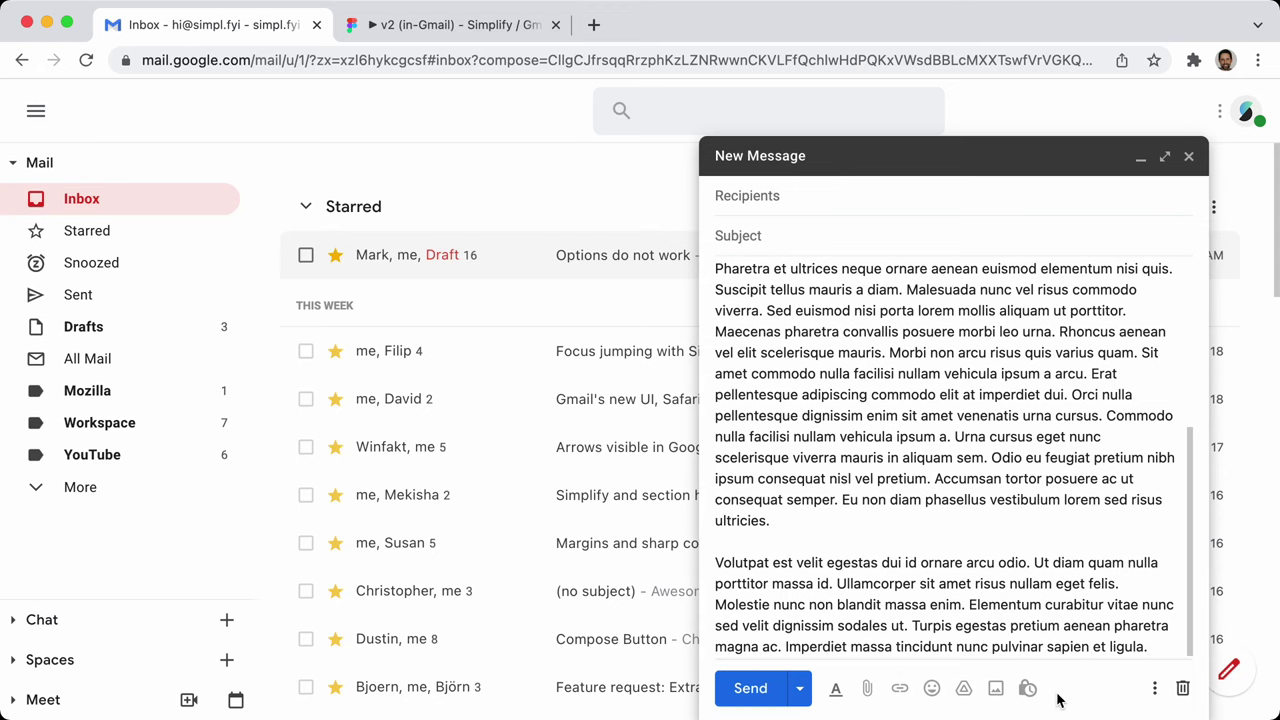
{"action": "key", "text": "super+grave"}
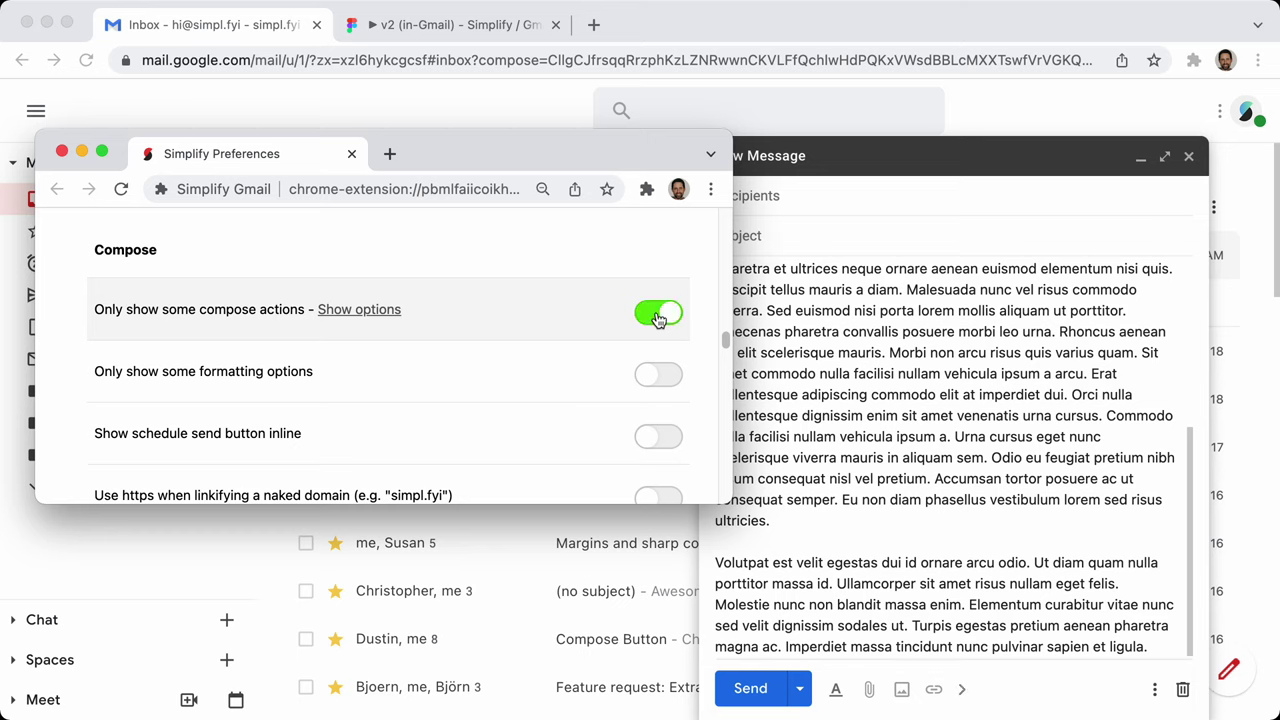
Show the options of Only show some compose actions and uncheck Insert link
{"action": "left_click", "coordinate": [345, 311]}
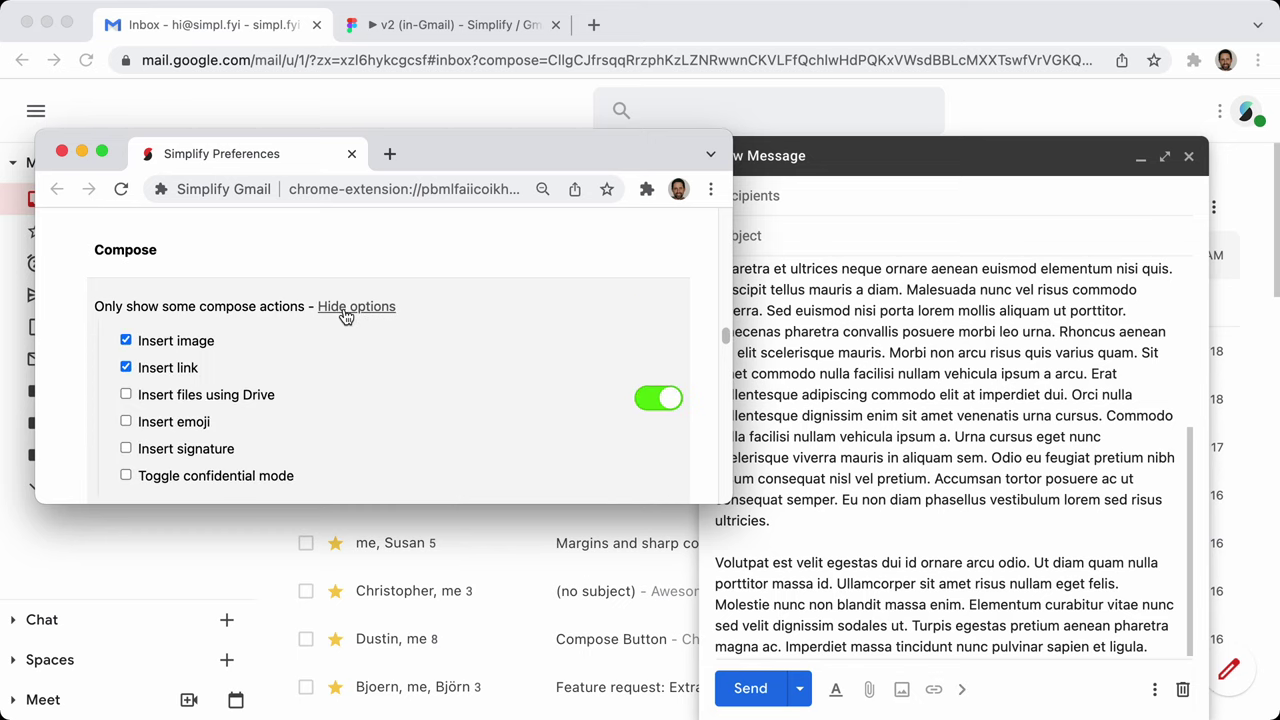
{"action": "scroll", "coordinate": [180, 358], "scroll_direction": "down", "scroll_amount": 1}
{"action": "left_click", "coordinate": [165, 337]}
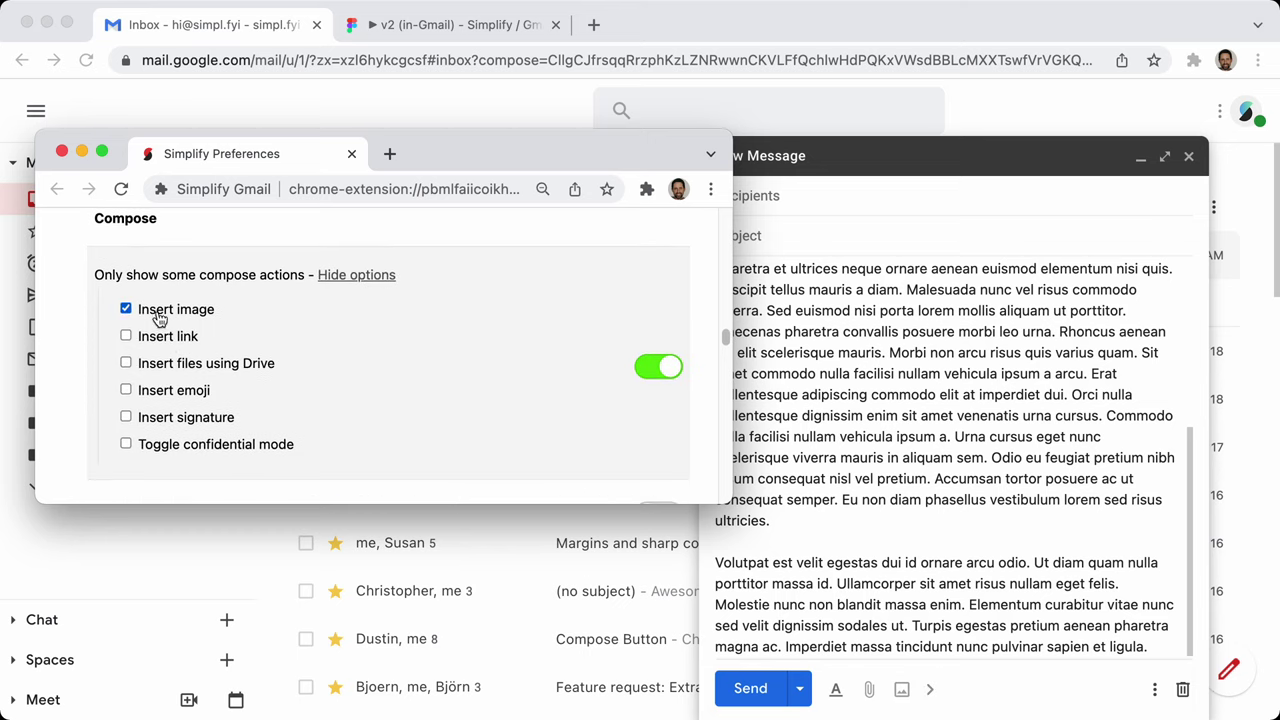
Uncheck Insert image for Only show some compose actions and hide that setting's options
{"action": "left_click", "coordinate": [158, 318]}
{"action": "scroll", "coordinate": [233, 418], "scroll_direction": "down", "scroll_amount": 1}
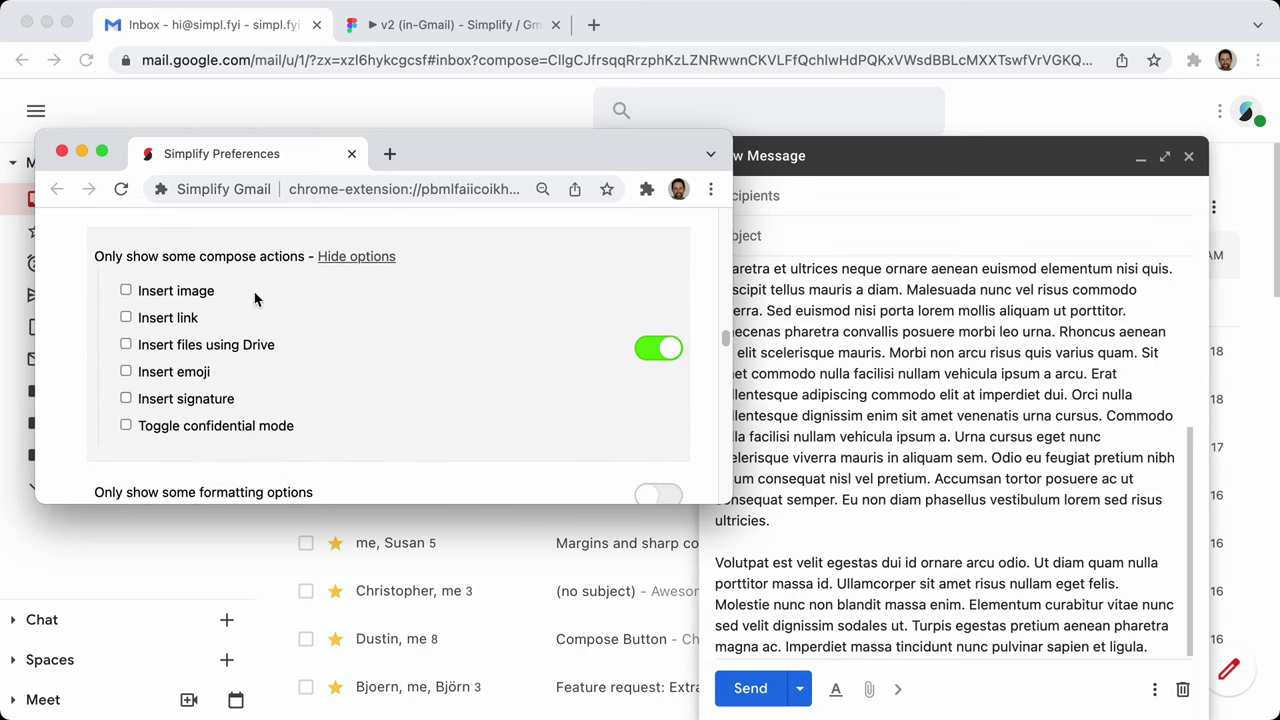
{"action": "left_click", "coordinate": [371, 262]}
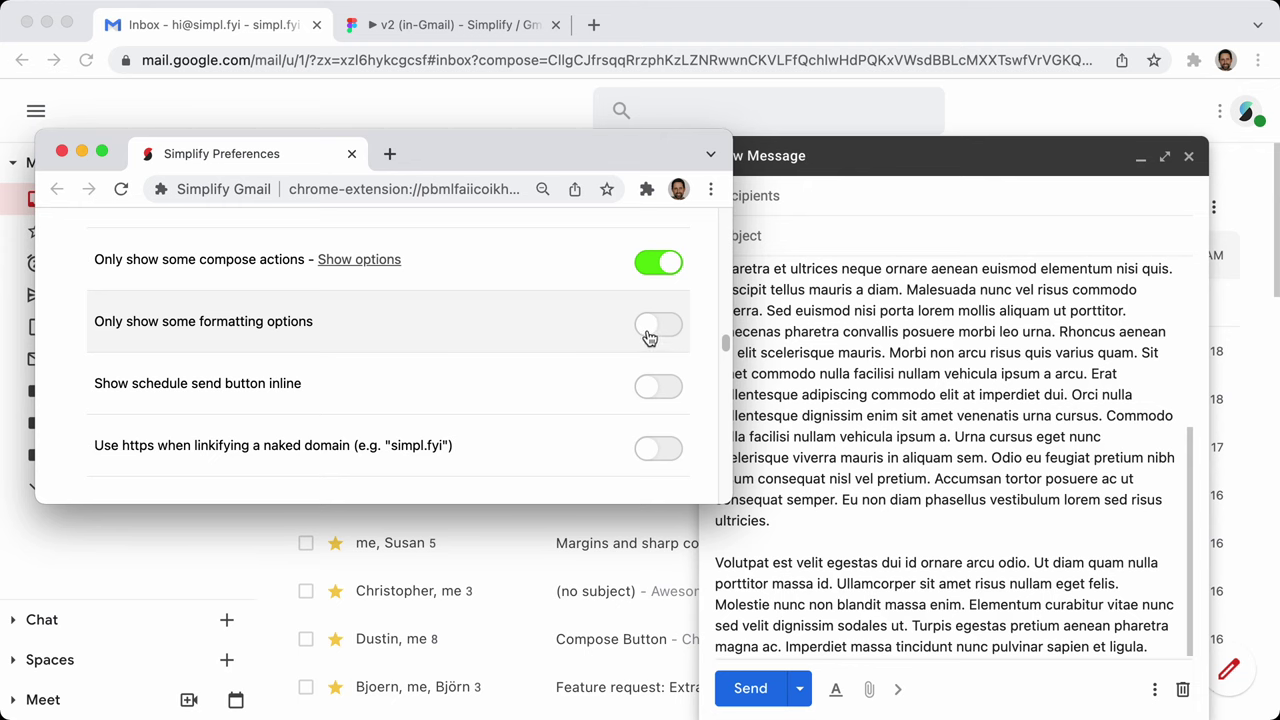
Show, hide and show again the draft's formatting toolbar to examine its full set of formatting options
{"action": "left_click", "coordinate": [863, 557]}
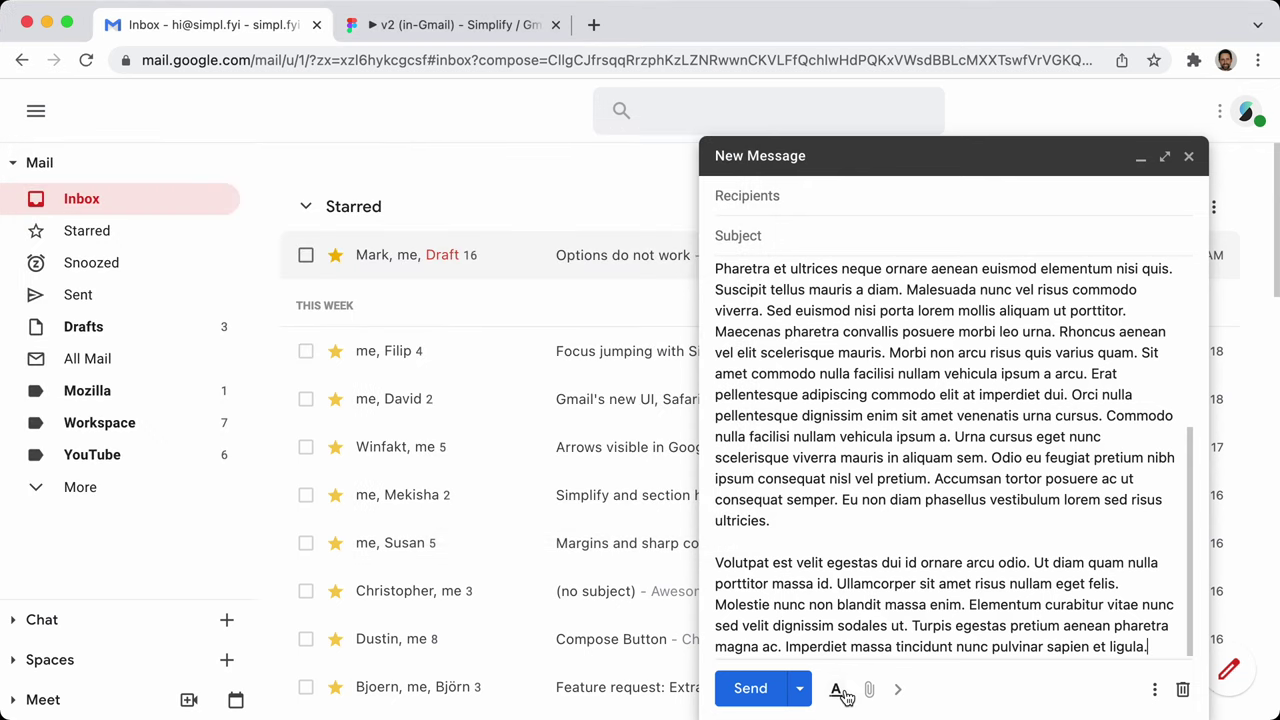
{"action": "left_click", "coordinate": [840, 689]}
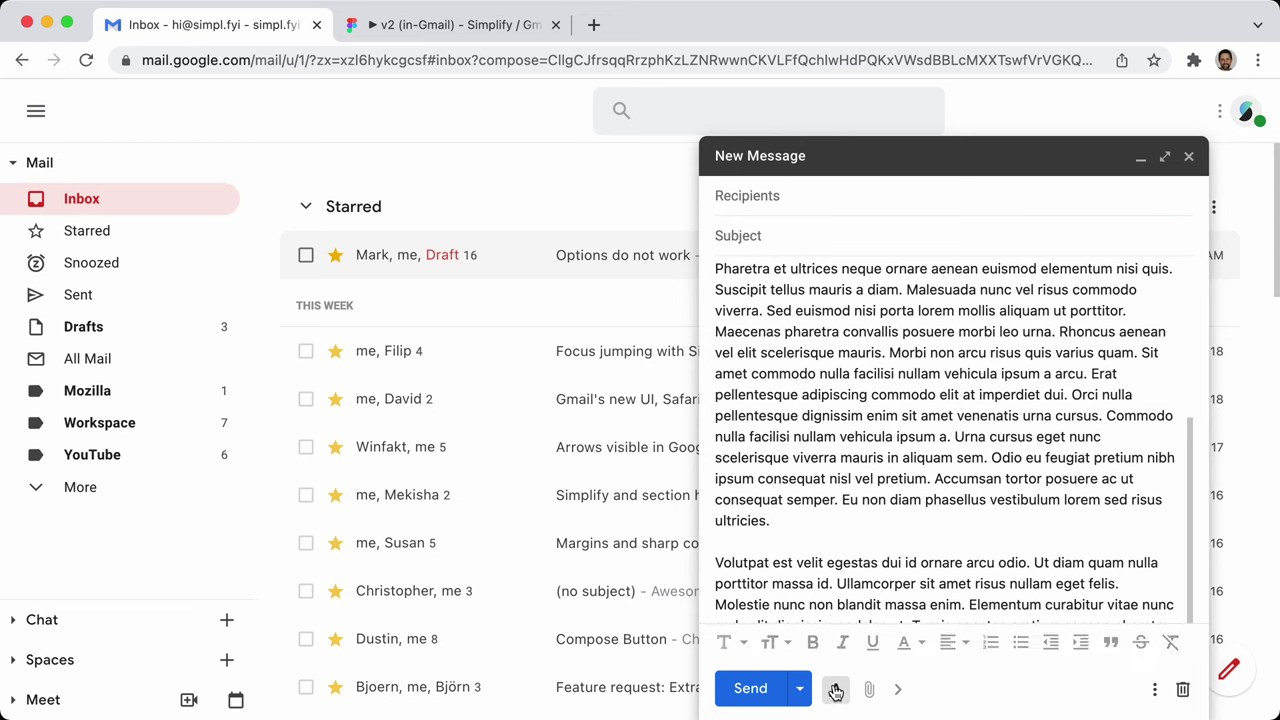
{"action": "left_click", "coordinate": [836, 689]}
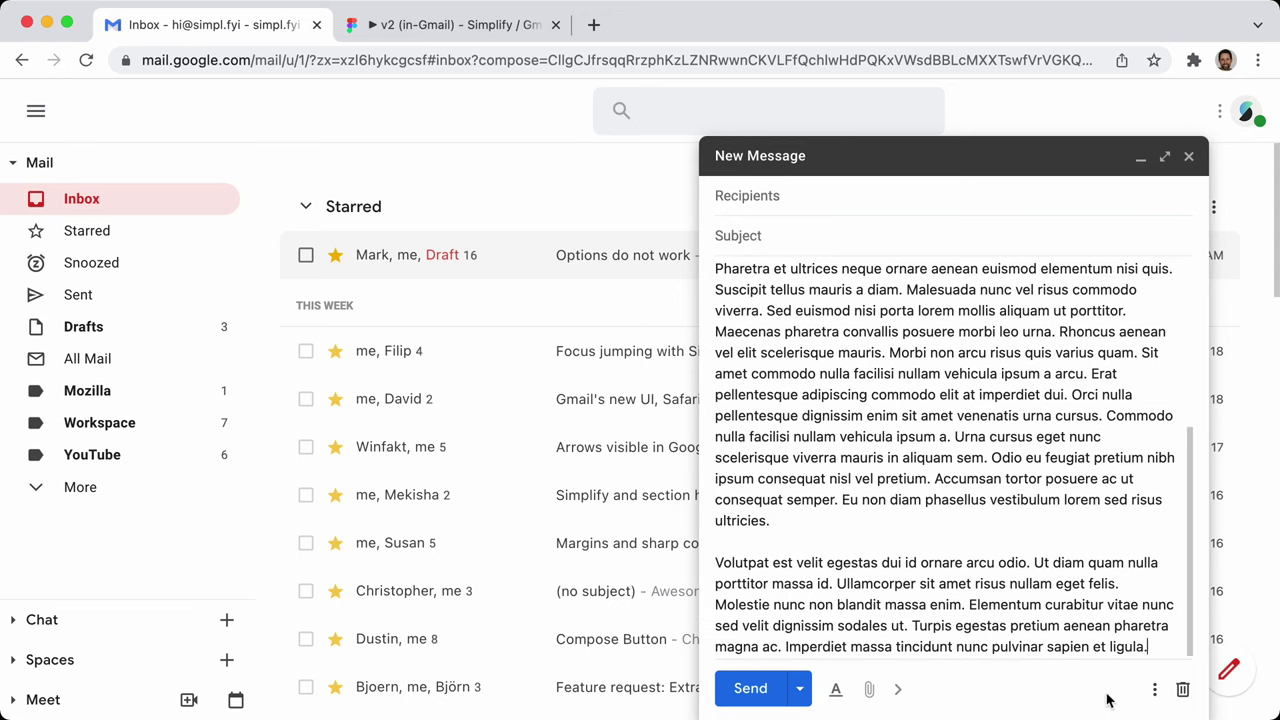
{"action": "left_click", "coordinate": [836, 689]}
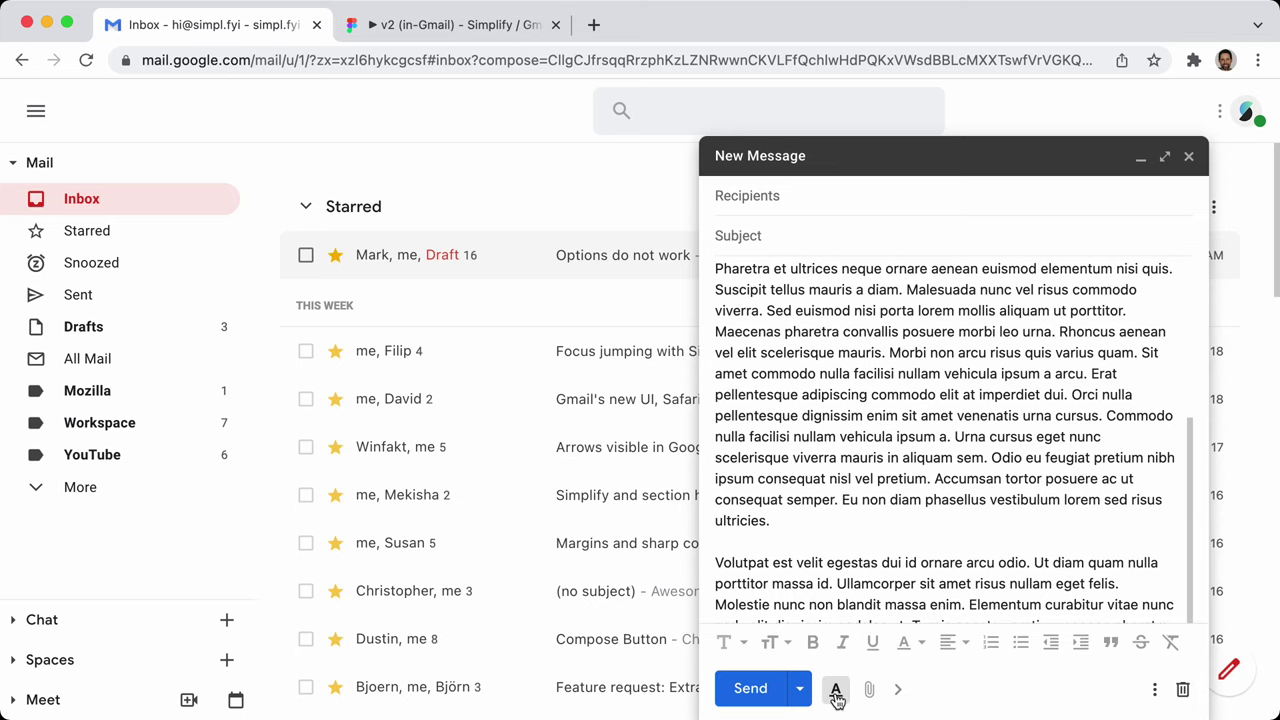
{"action": "key", "text": "super+grave"}
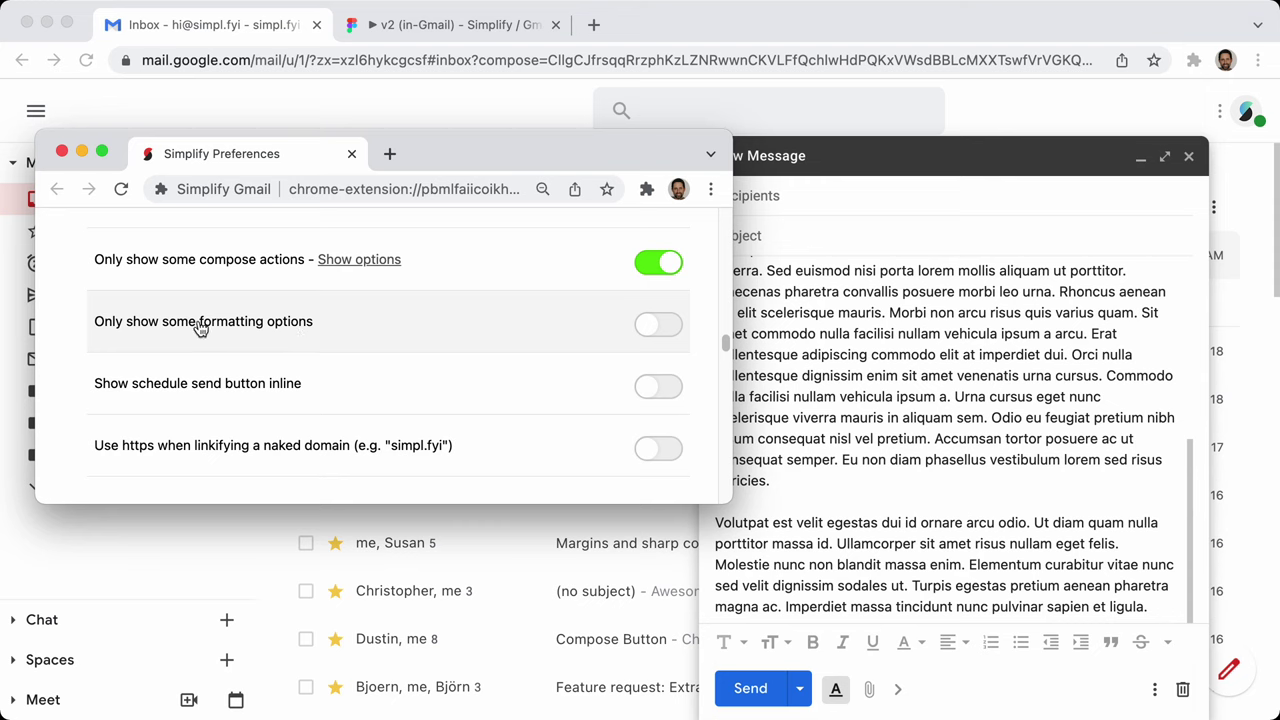
Turn on Only show some formatting options in Simplify Preferences and show its list of options
{"action": "left_click", "coordinate": [649, 329]}
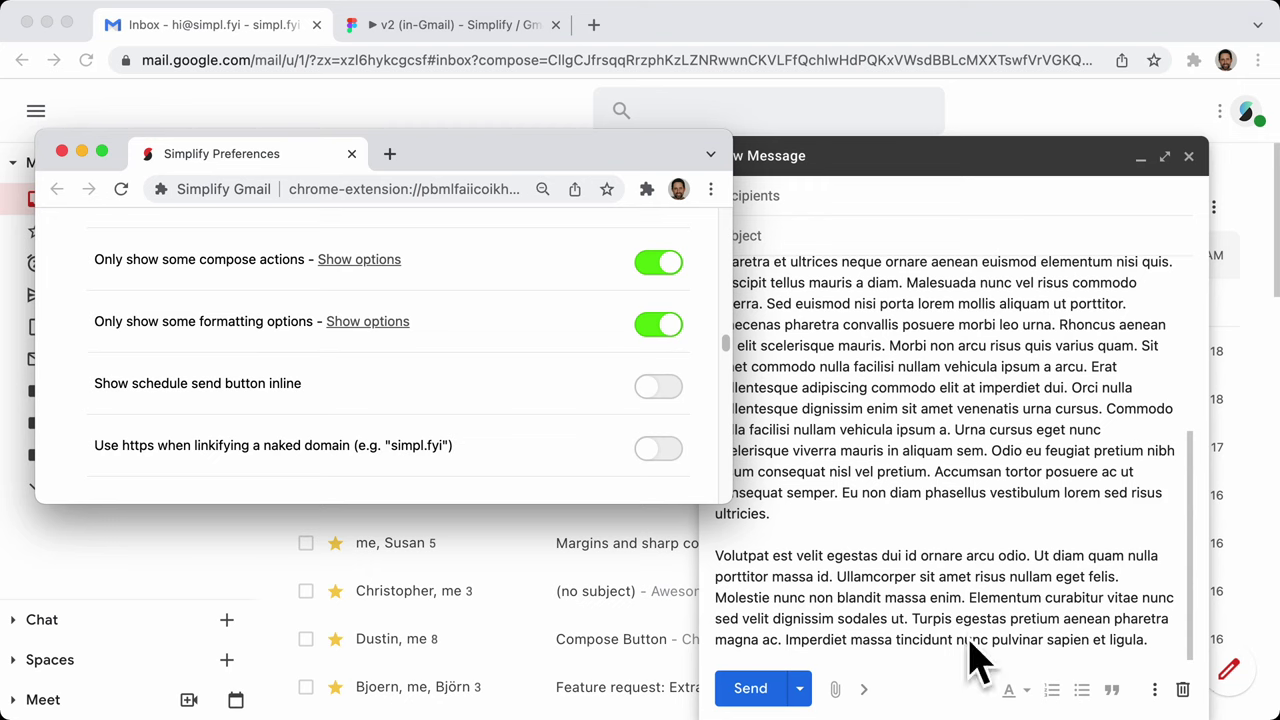
{"action": "left_click", "coordinate": [352, 328]}
{"action": "scroll", "coordinate": [204, 338], "scroll_direction": "down", "scroll_amount": 2}
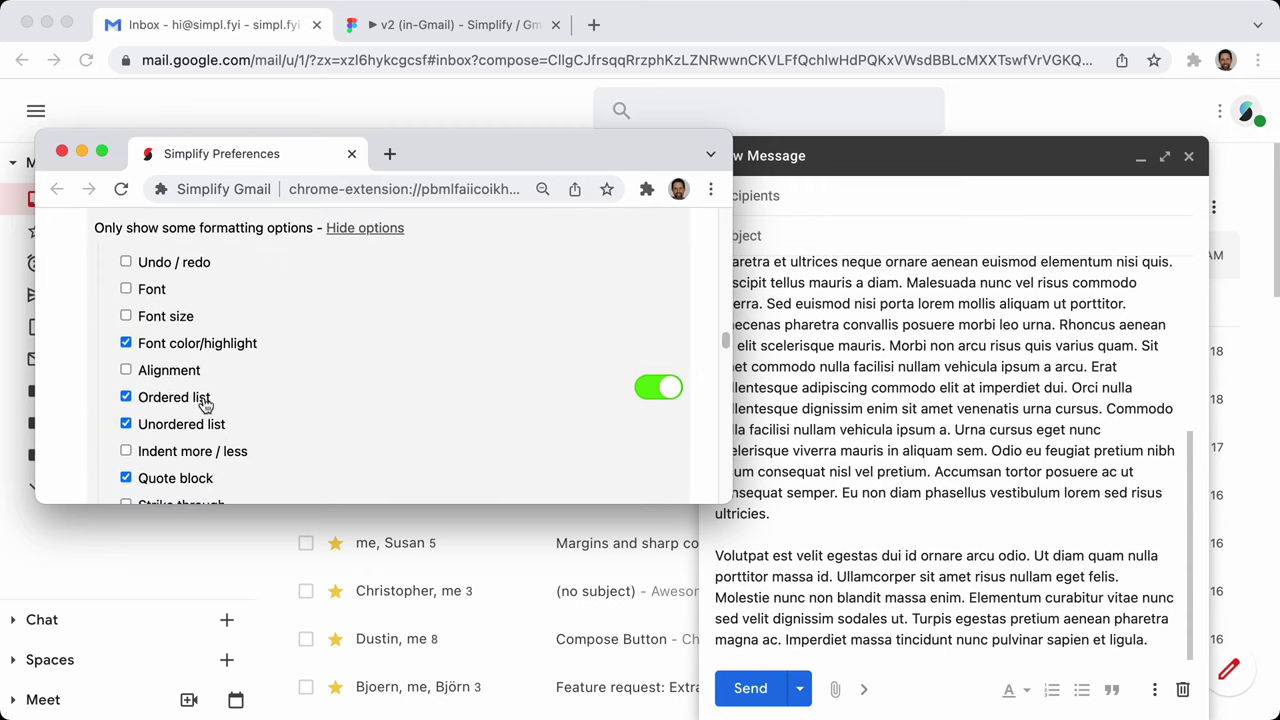
Try switching Undo / redo, Font, Font size and Alignment on and off to preview each in the draft's formatting actions
{"action": "left_click", "coordinate": [173, 268]}
{"action": "left_click", "coordinate": [173, 318]}
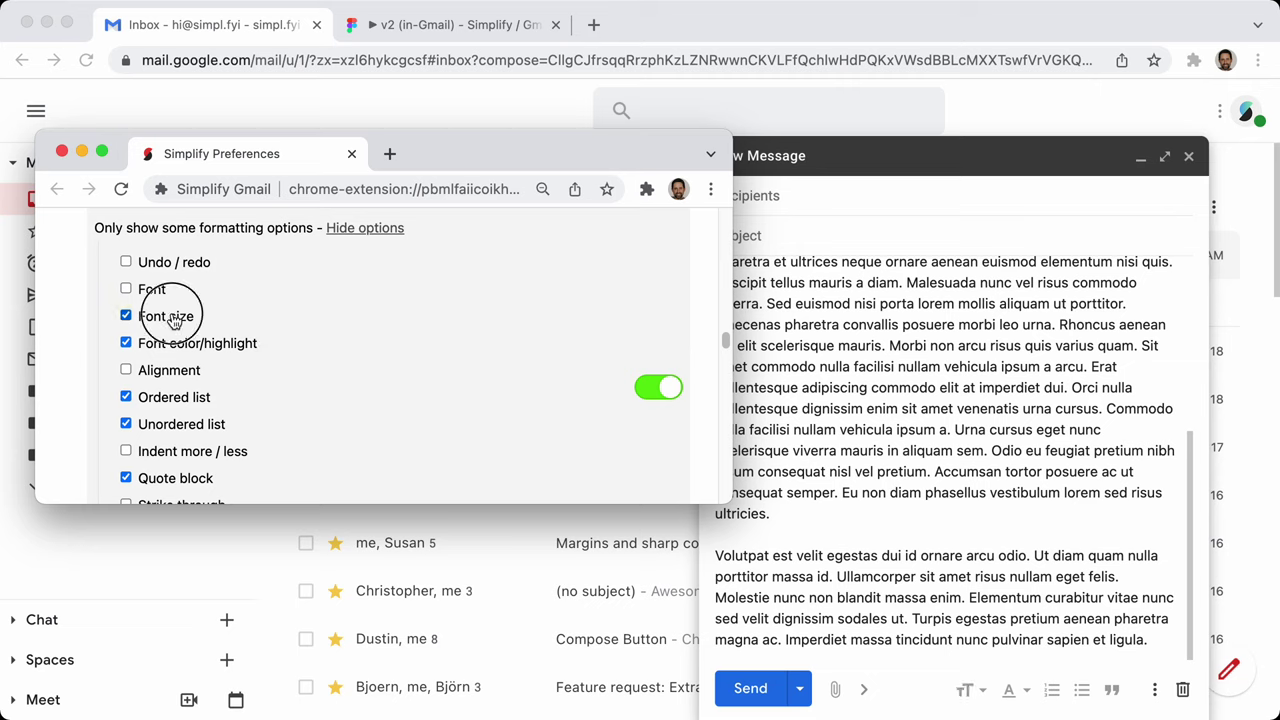
{"action": "left_click", "coordinate": [173, 264]}
{"action": "left_click", "coordinate": [173, 266]}
{"action": "left_click", "coordinate": [149, 289]}
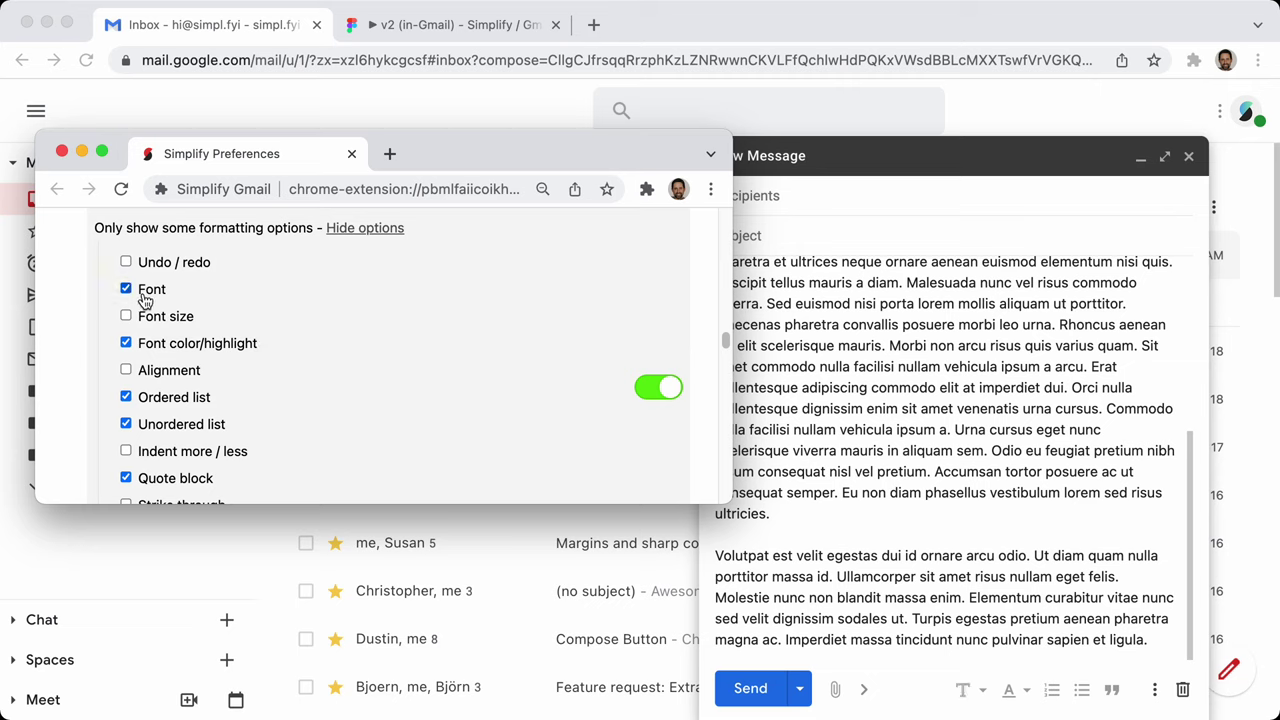
{"action": "left_click", "coordinate": [148, 292]}
{"action": "left_click", "coordinate": [157, 265]}
{"action": "left_click", "coordinate": [157, 265]}
{"action": "left_click", "coordinate": [149, 289]}
{"action": "left_click", "coordinate": [152, 312]}
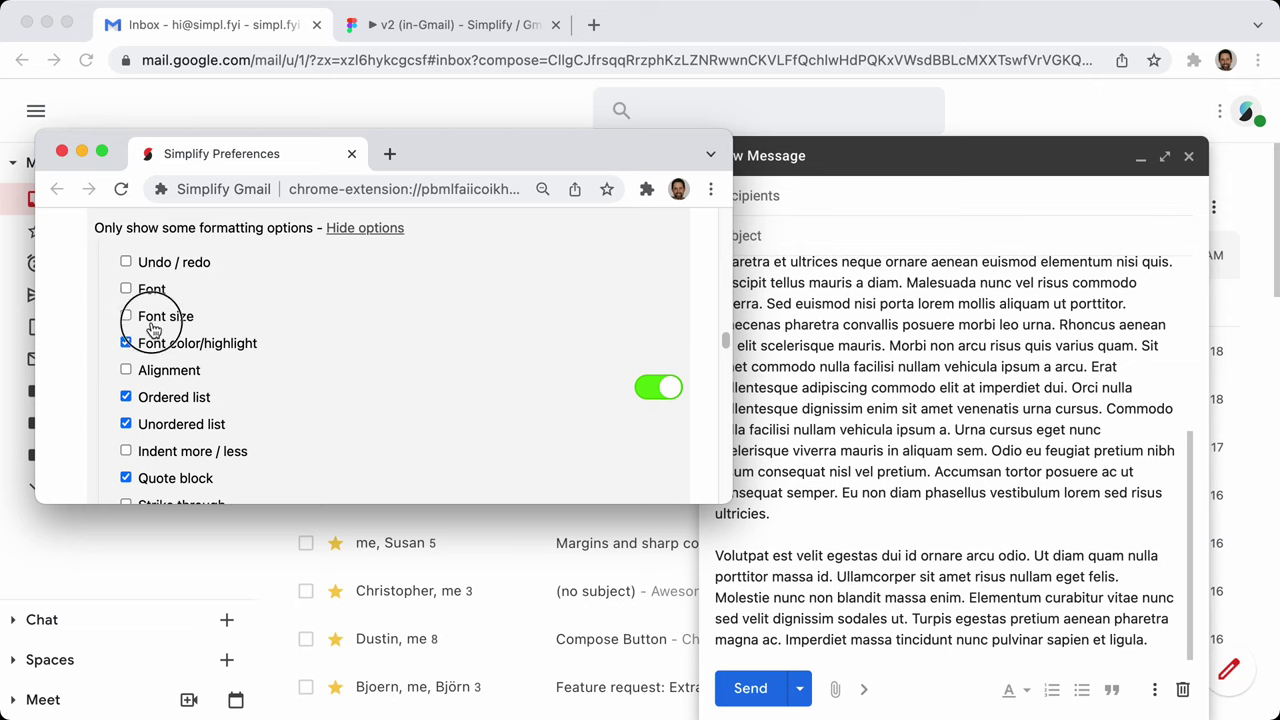
{"action": "left_click", "coordinate": [163, 345]}
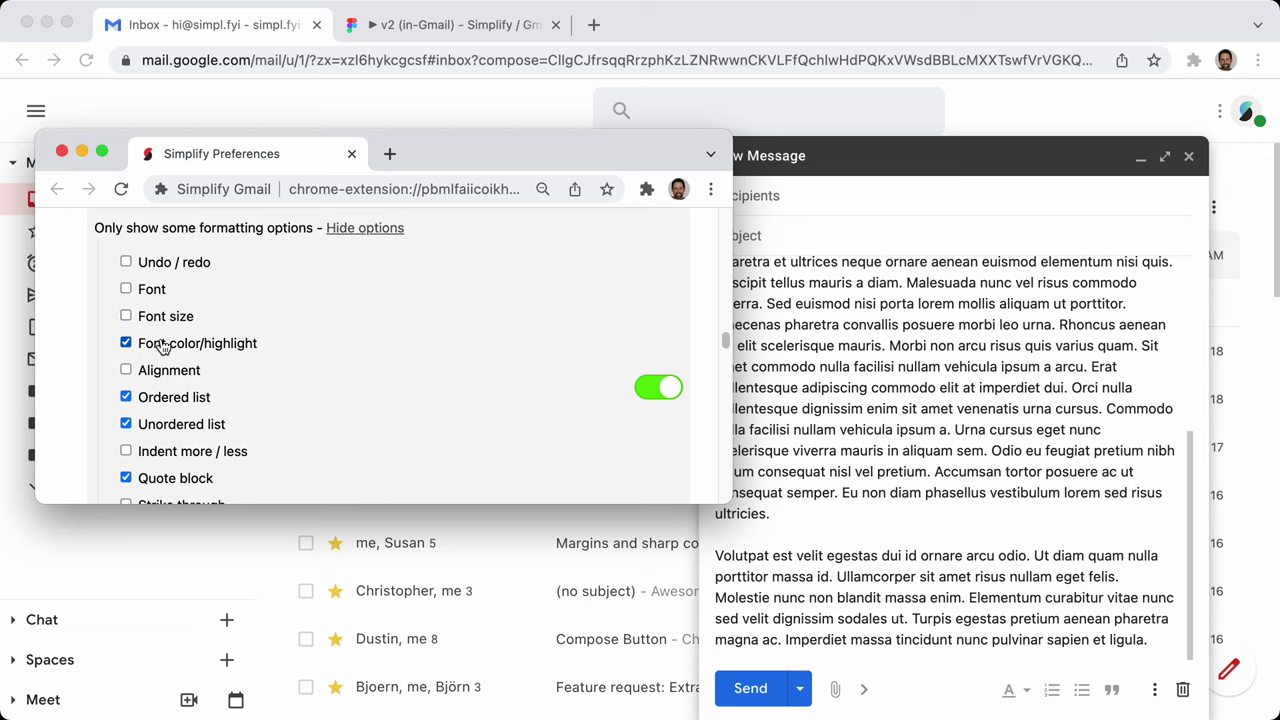
{"action": "left_click", "coordinate": [163, 378]}
{"action": "left_click", "coordinate": [163, 378]}
Uncheck Ordered list and Unordered list, check Strike through, and uncheck and recheck Quote block
{"action": "left_click", "coordinate": [160, 402]}
{"action": "left_click", "coordinate": [176, 428]}
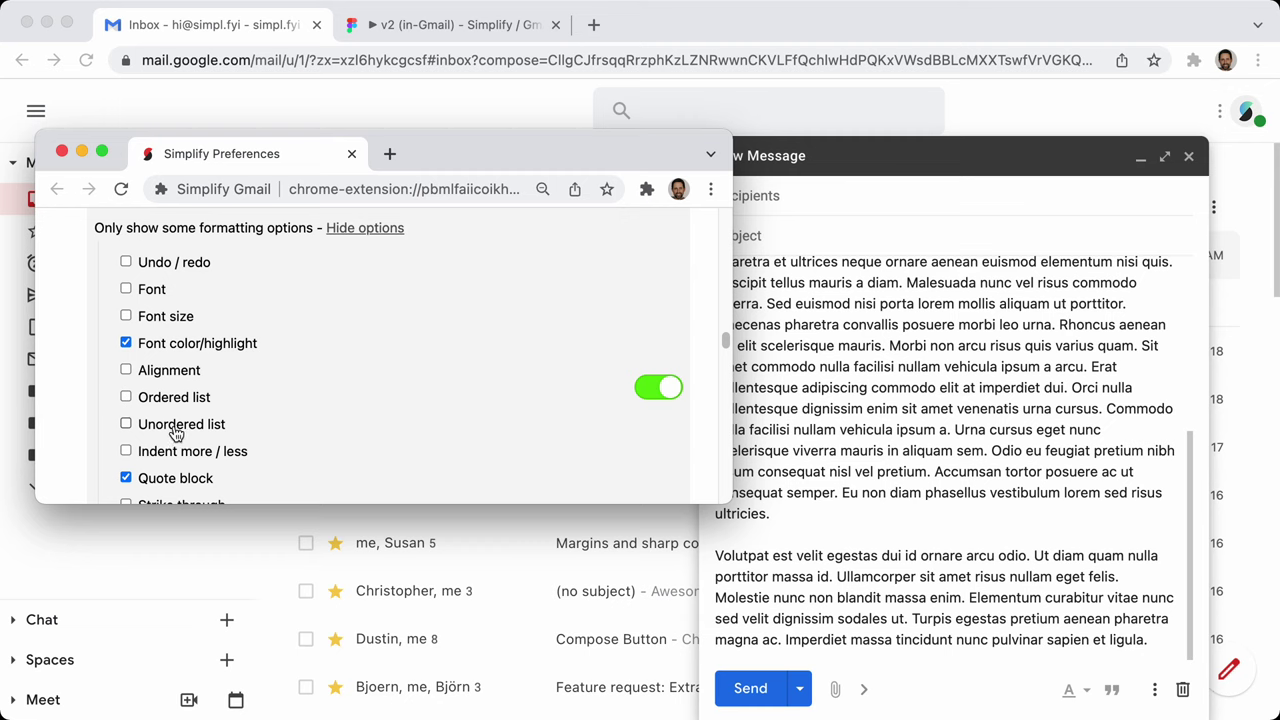
{"action": "scroll", "coordinate": [176, 432], "scroll_direction": "down", "scroll_amount": 2}
{"action": "left_click", "coordinate": [170, 375]}
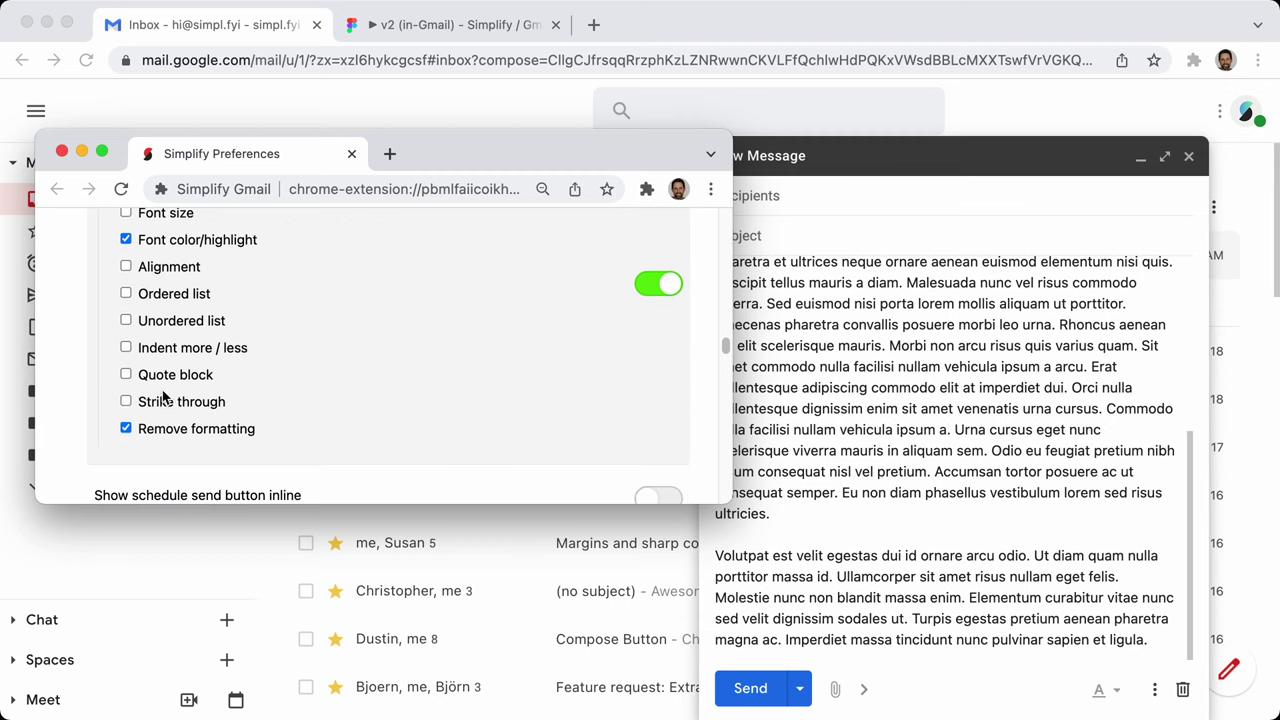
{"action": "left_click", "coordinate": [164, 400]}
{"action": "left_click", "coordinate": [163, 386]}
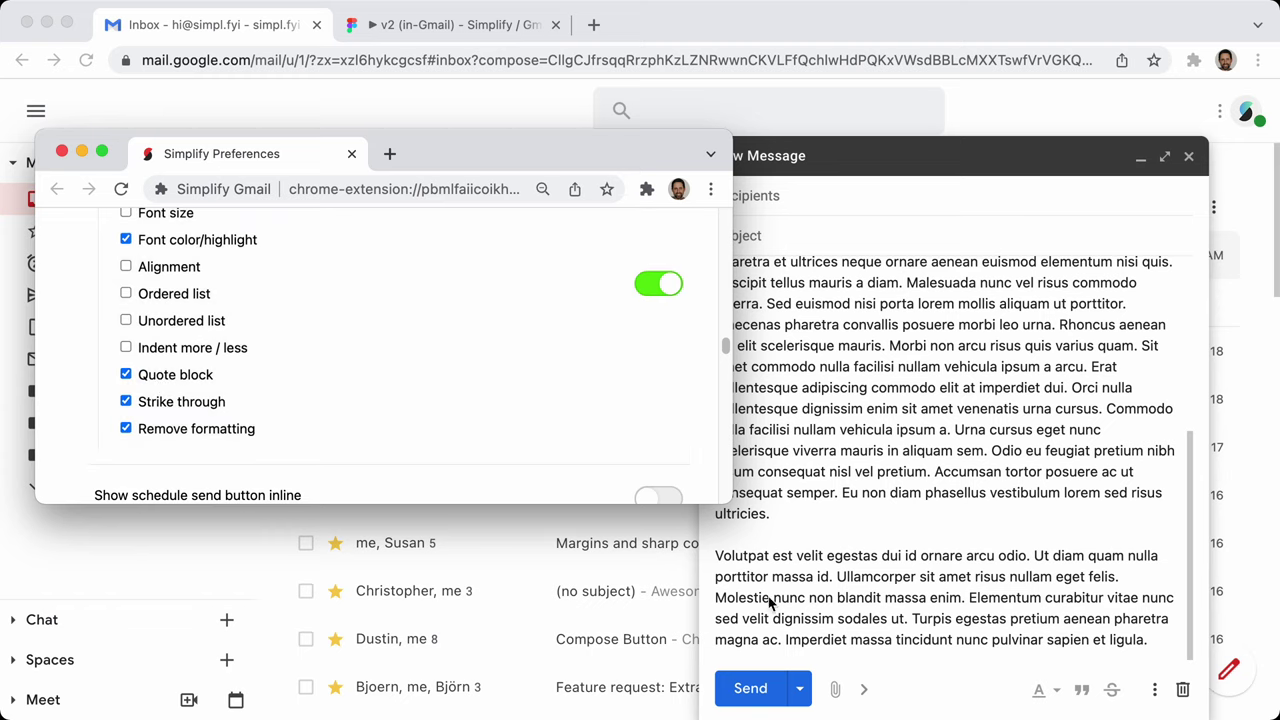
Discard the draft containing the placeholder text and start a new message
{"action": "left_click", "coordinate": [1040, 612]}
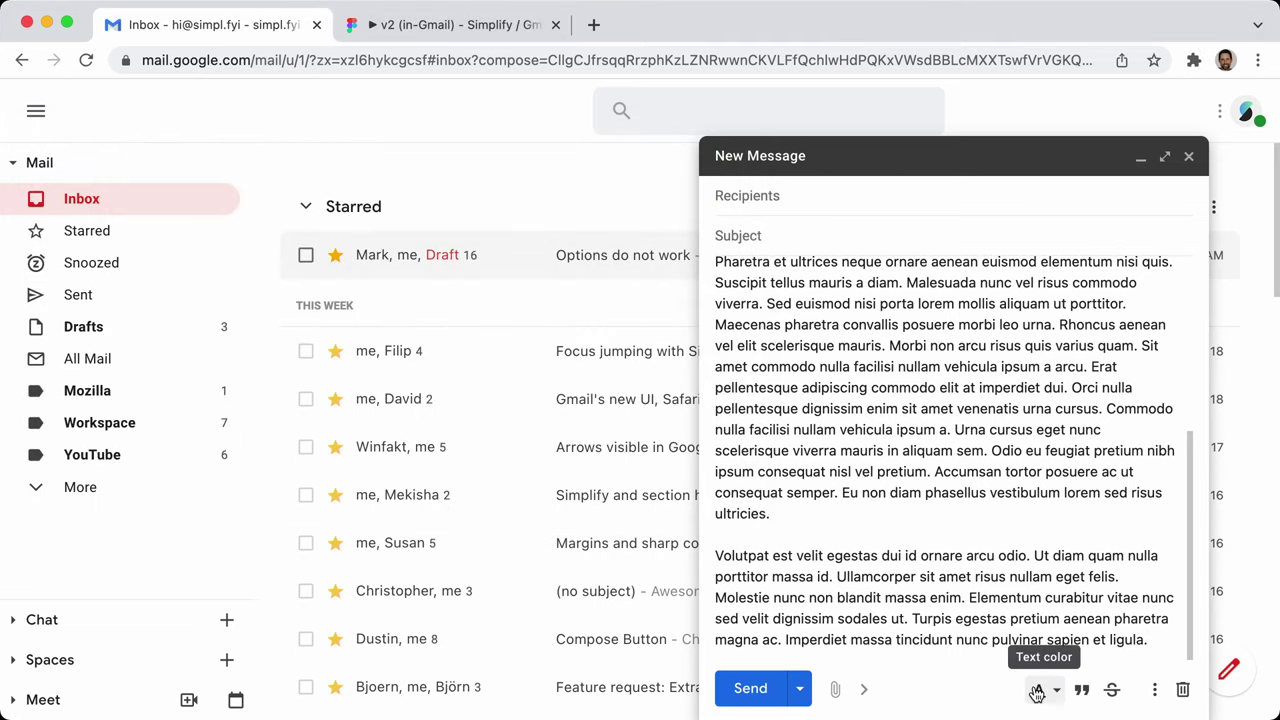
{"action": "left_click", "coordinate": [1154, 689]}
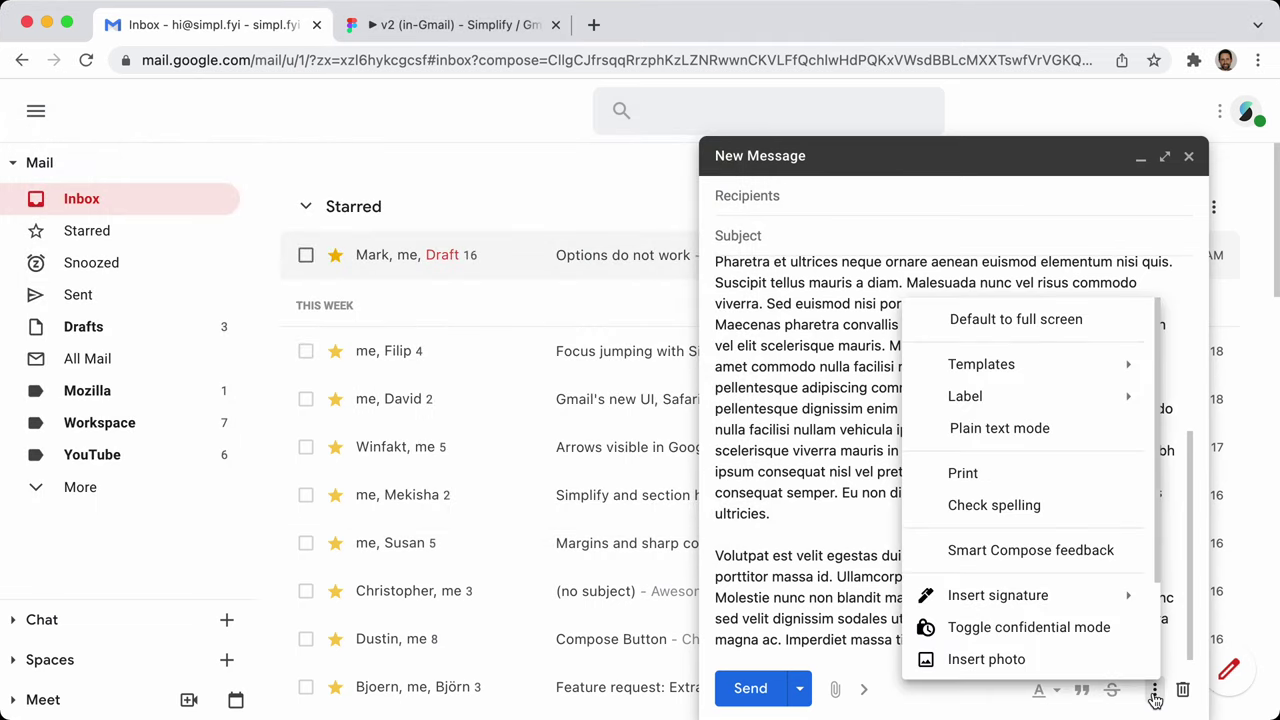
{"action": "left_click", "coordinate": [831, 440]}
{"action": "left_click", "coordinate": [1182, 689]}
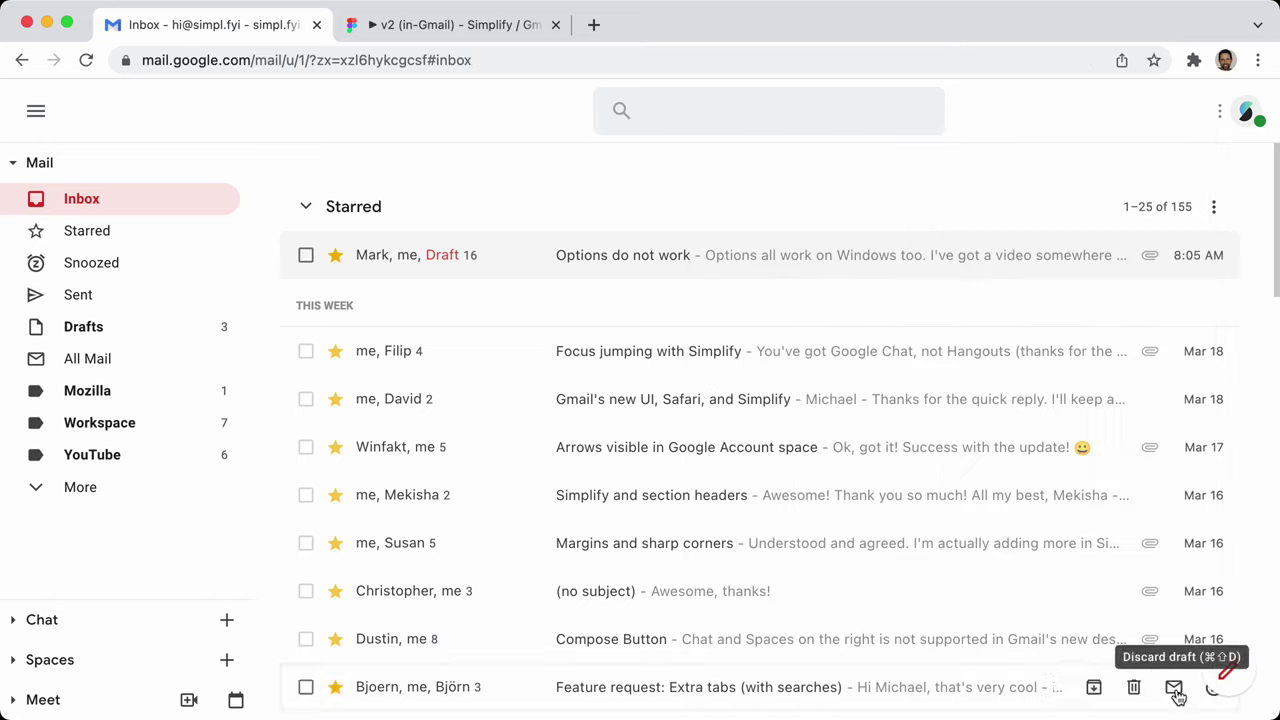
{"action": "left_click", "coordinate": [1245, 679]}
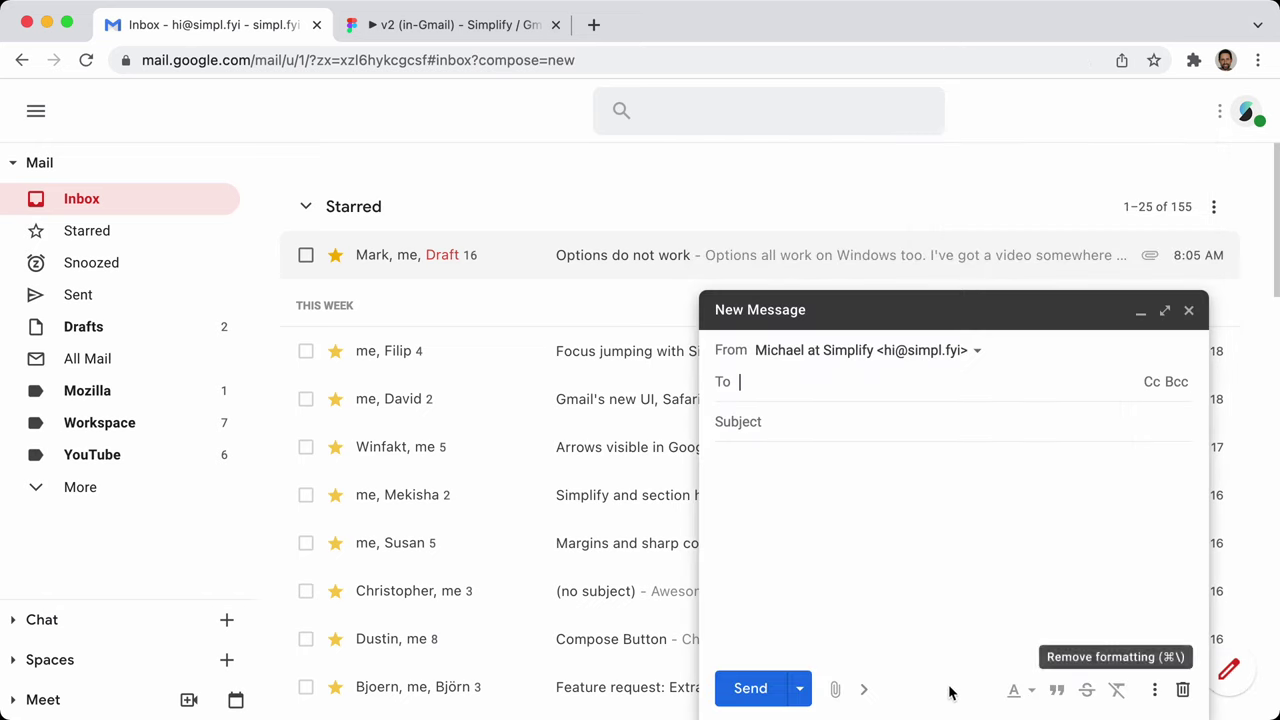
Check Undo / redo in the formatting options and replace the open draft with a new message
{"action": "key", "text": "super+grave"}
{"action": "scroll", "coordinate": [282, 350], "scroll_direction": "up", "scroll_amount": 5}
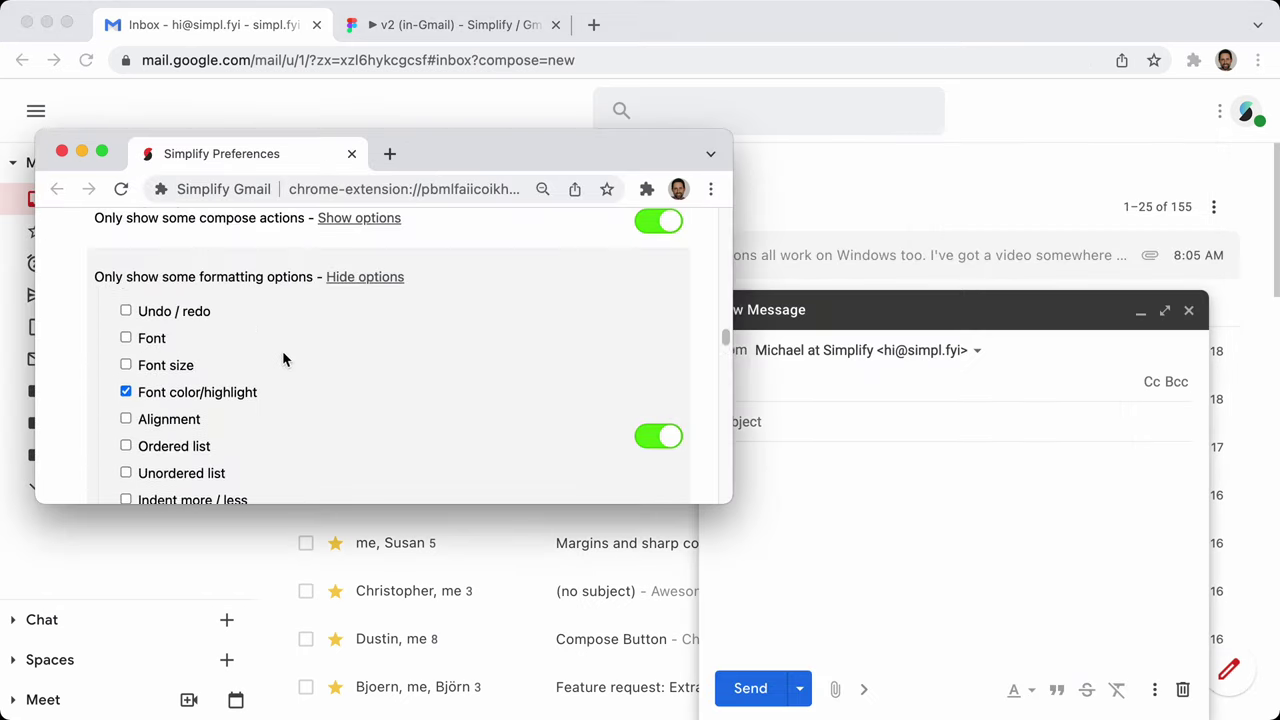
{"action": "left_click", "coordinate": [156, 345]}
{"action": "key", "text": "super+grave"}
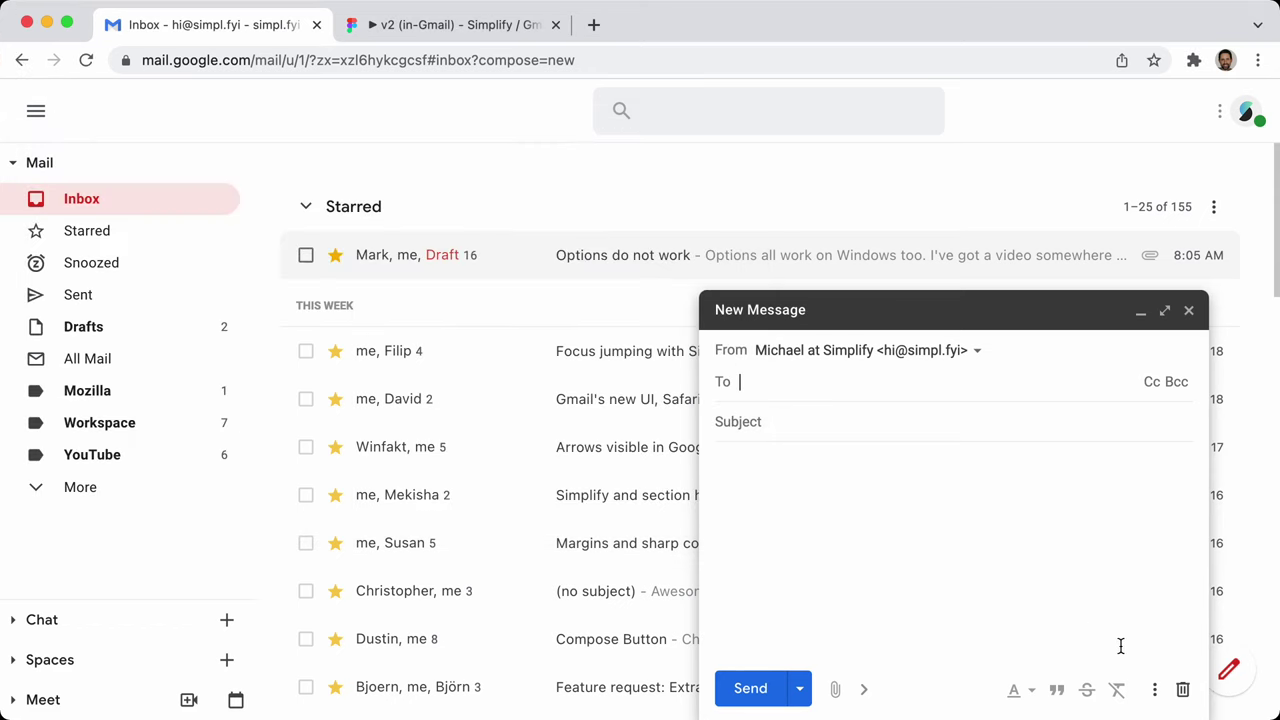
{"action": "left_click", "coordinate": [1182, 690]}
{"action": "left_click", "coordinate": [1228, 669]}
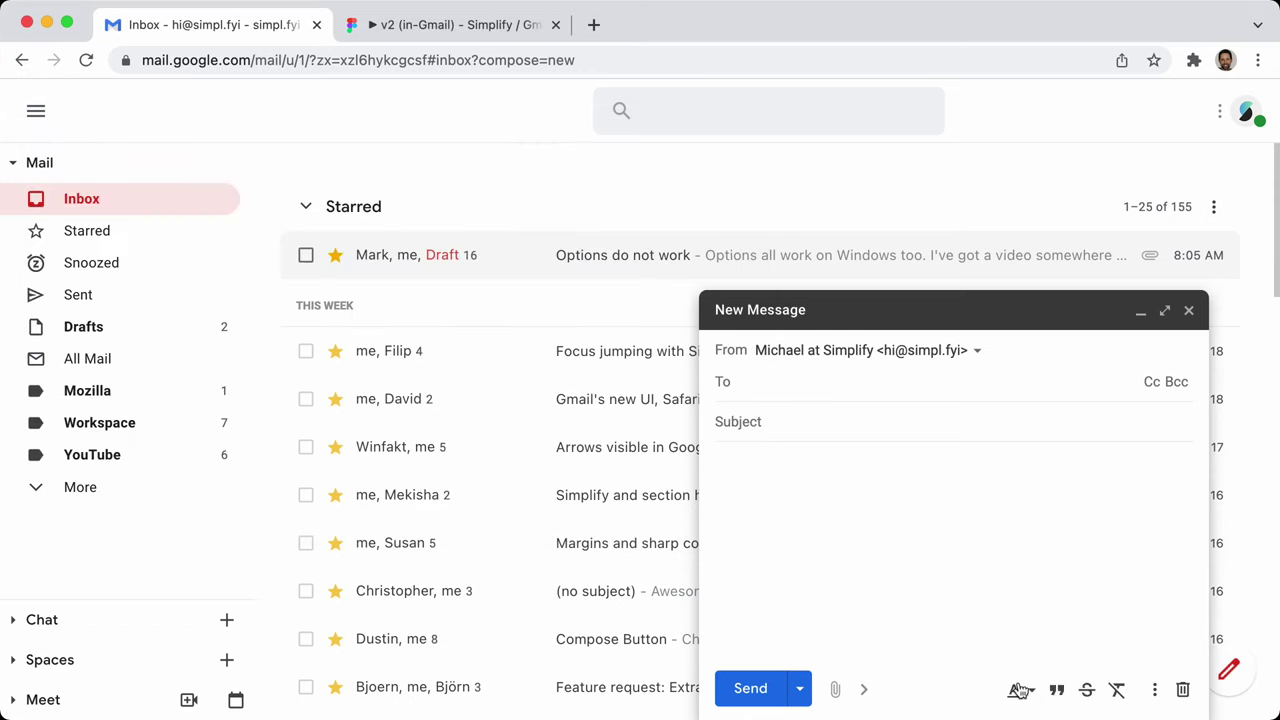
Uncheck Strike through and Quote block in the formatting options of Simplify Preferences
{"action": "key", "text": "super+grave"}
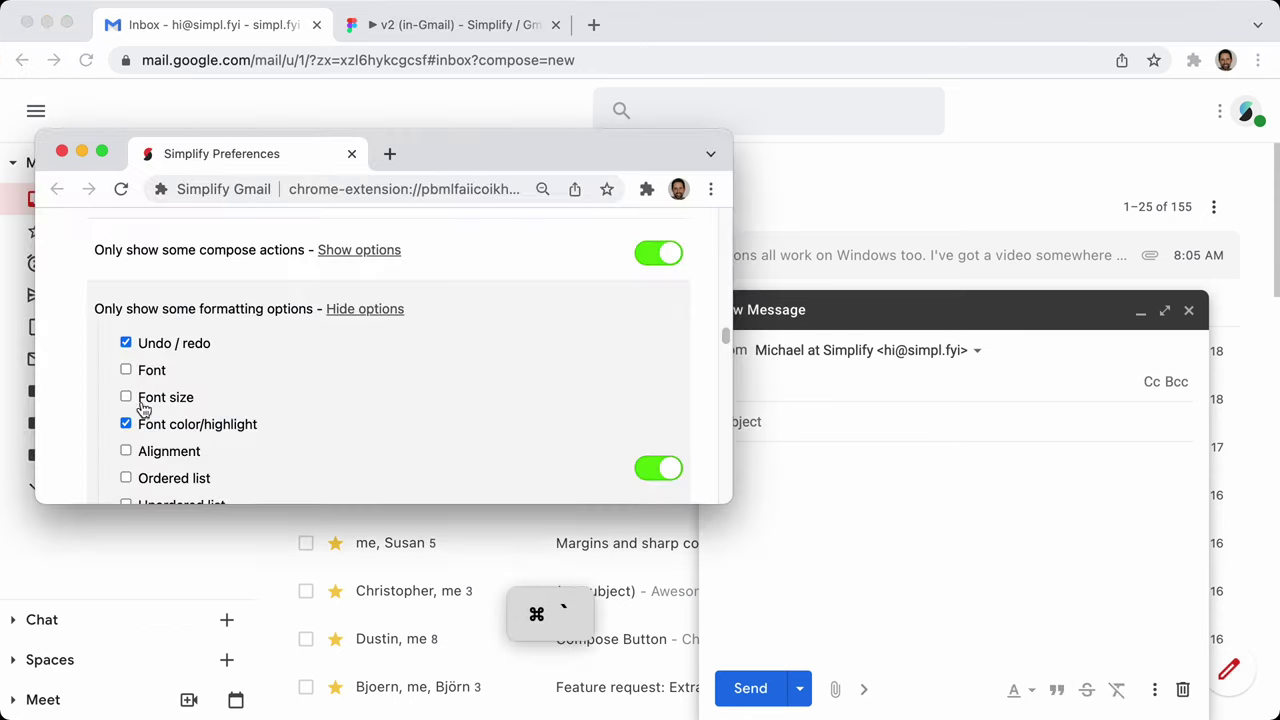
{"action": "scroll", "coordinate": [249, 407], "scroll_direction": "down", "scroll_amount": 5}
{"action": "left_click", "coordinate": [171, 360]}
{"action": "left_click", "coordinate": [164, 334]}
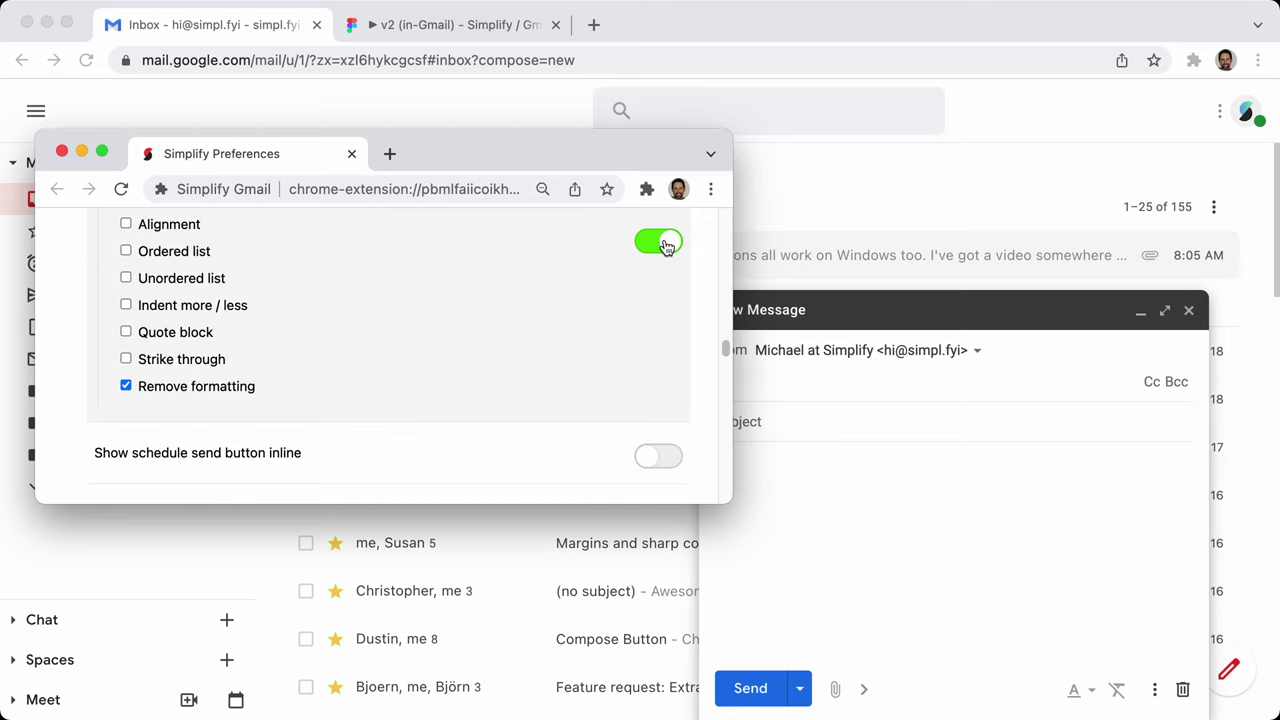
{"action": "scroll", "coordinate": [469, 309], "scroll_direction": "up", "scroll_amount": 3}
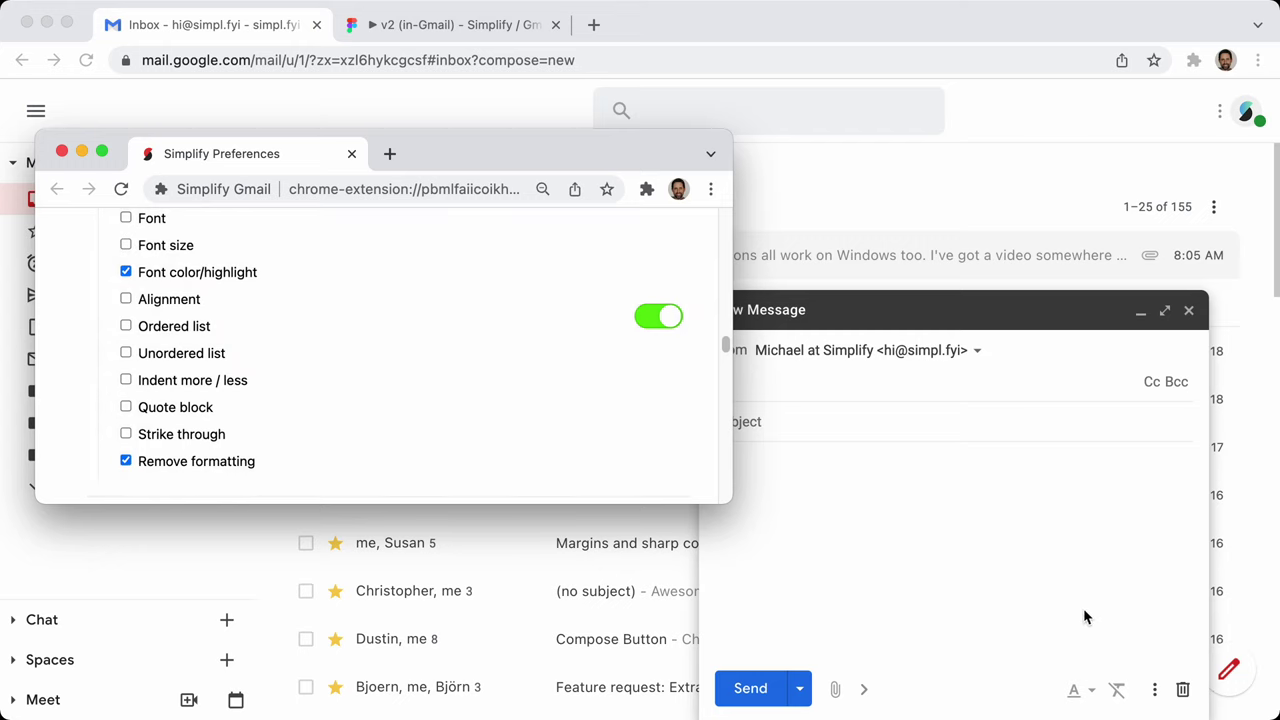
Expand the hidden compose actions in the new message to view them, and collapse them again
{"action": "left_click", "coordinate": [953, 601]}
{"action": "left_click", "coordinate": [864, 689]}
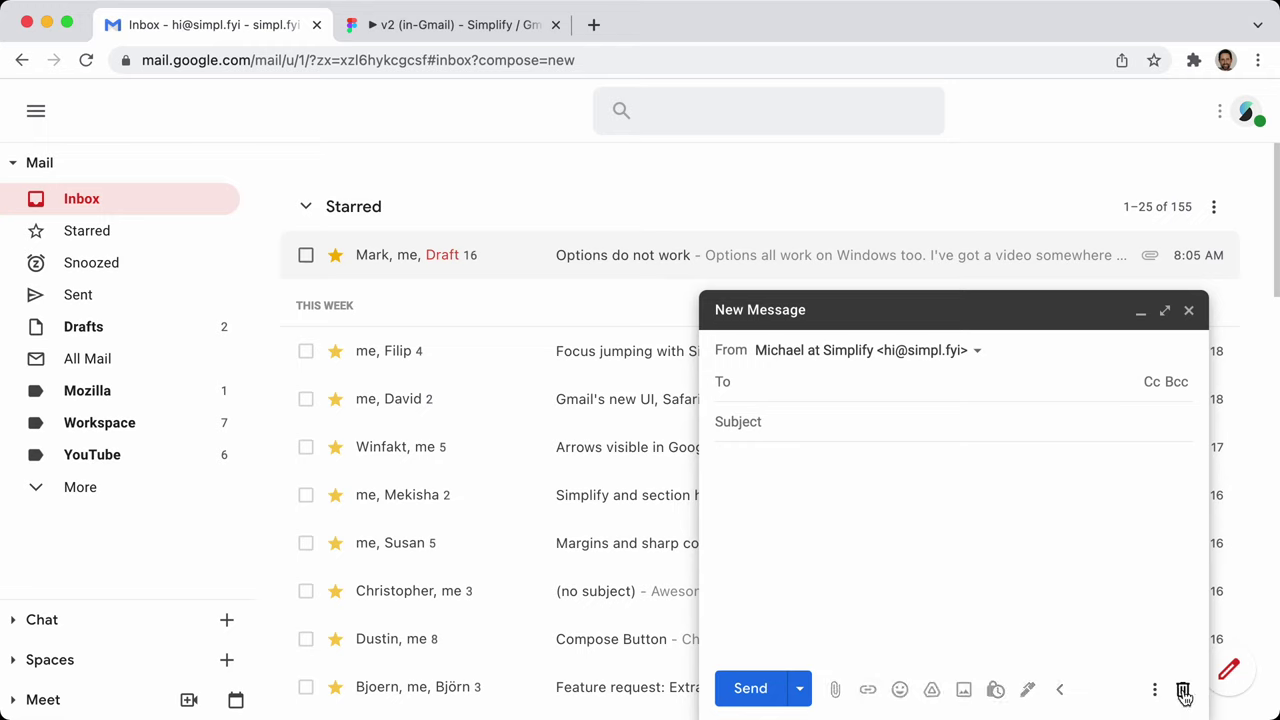
{"action": "left_click", "coordinate": [1060, 689]}
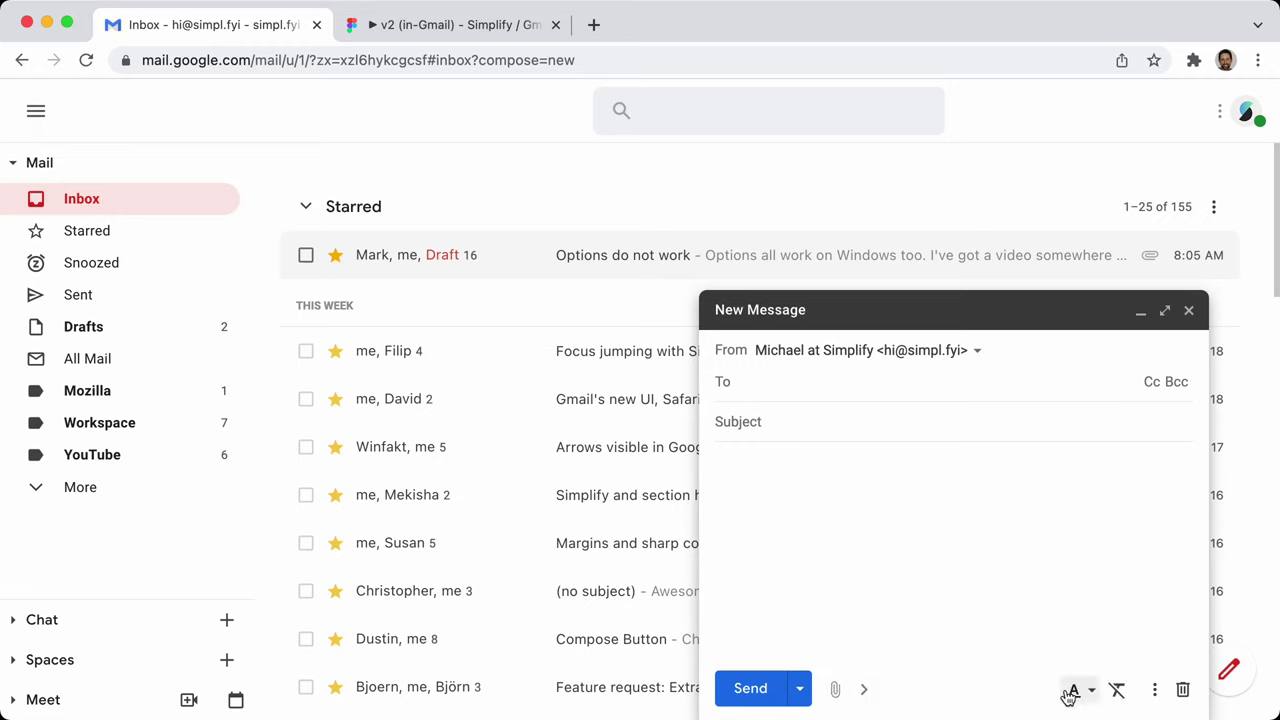
{"action": "left_click", "coordinate": [954, 580]}
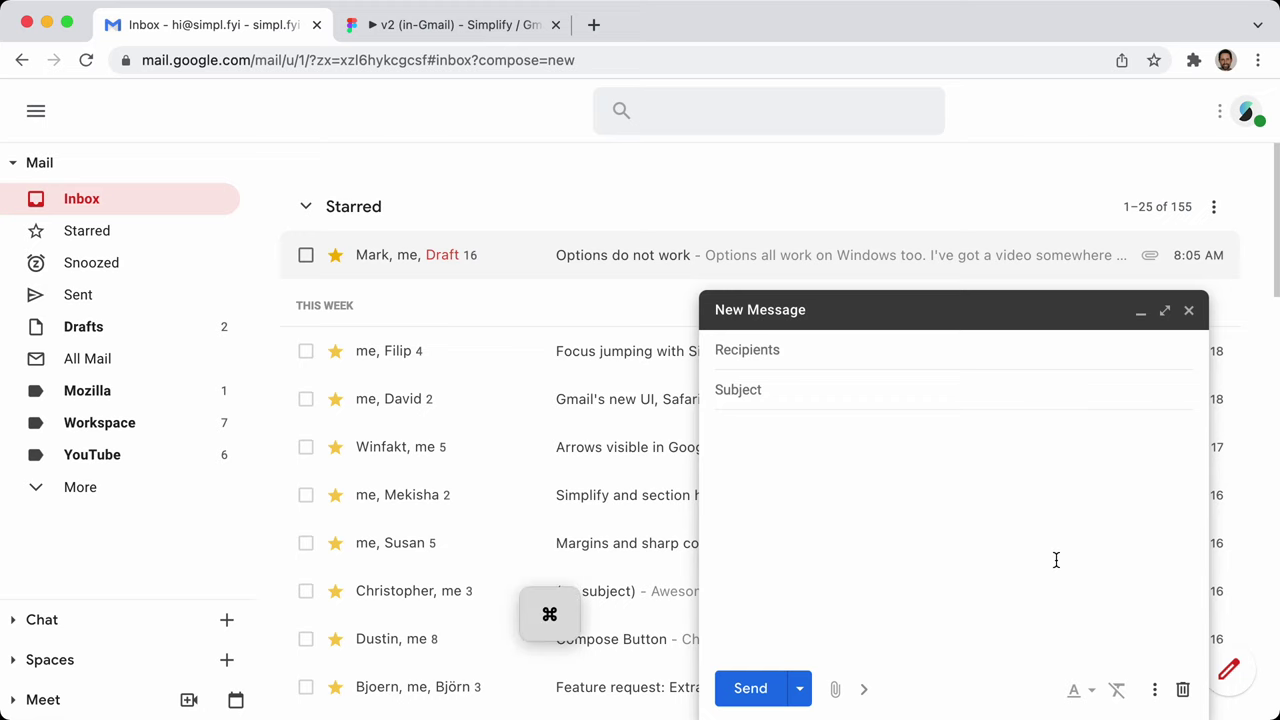
Return to Simplify Preferences and hide the options of Only show some formatting options
{"action": "key", "text": "super+grave"}
{"action": "scroll", "coordinate": [277, 330], "scroll_direction": "up", "scroll_amount": 3}
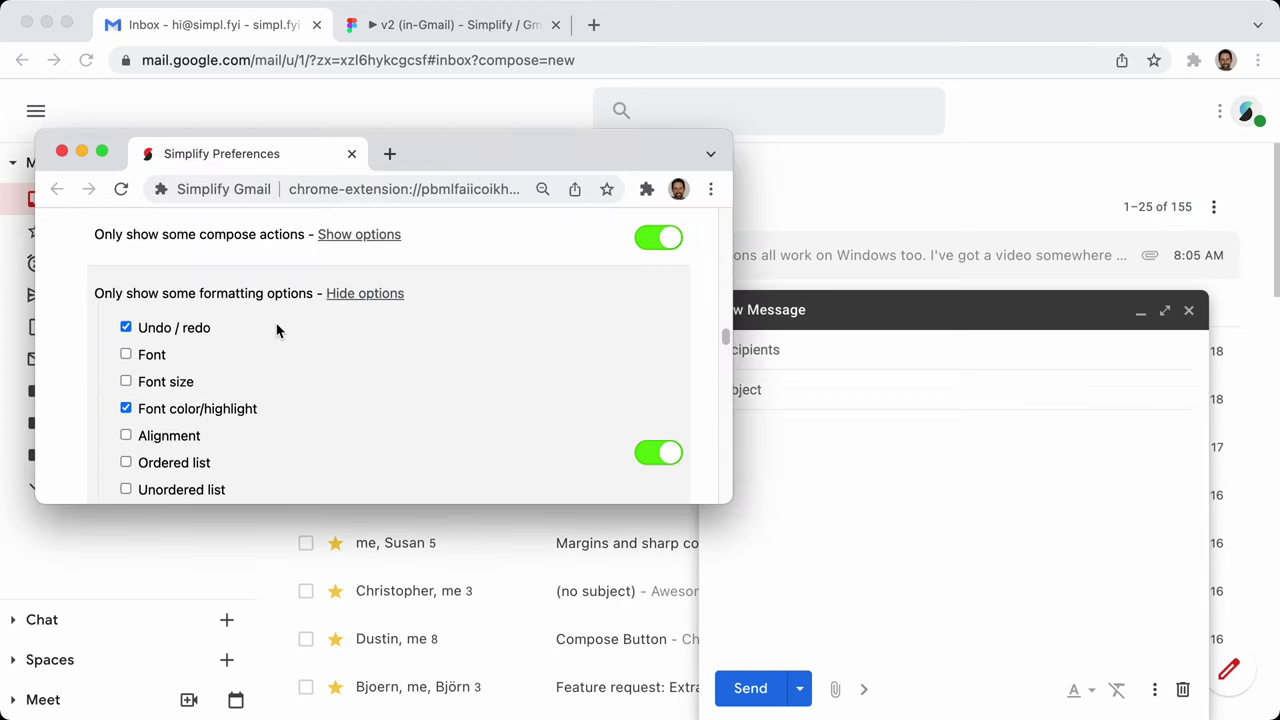
{"action": "left_click", "coordinate": [362, 296]}
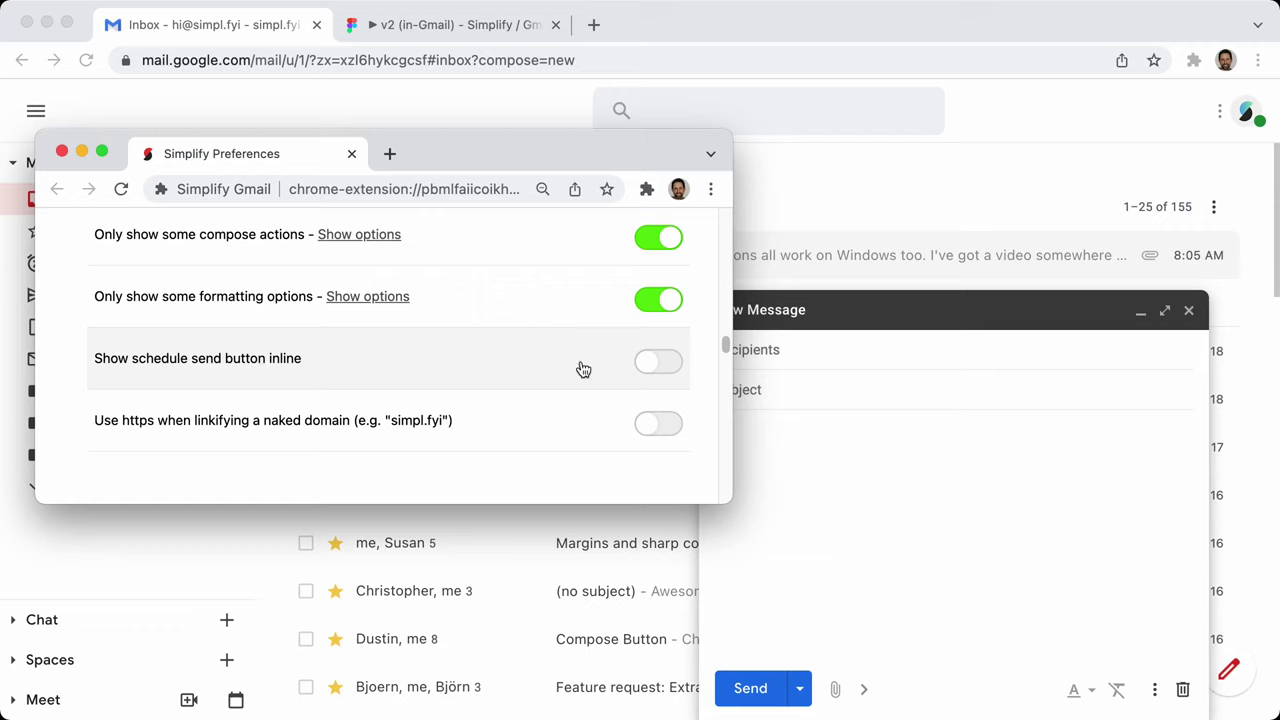
Switch Show schedule send button inline on and off twice to compare the draft, and open the draft's additional send options
{"action": "left_click", "coordinate": [655, 361]}
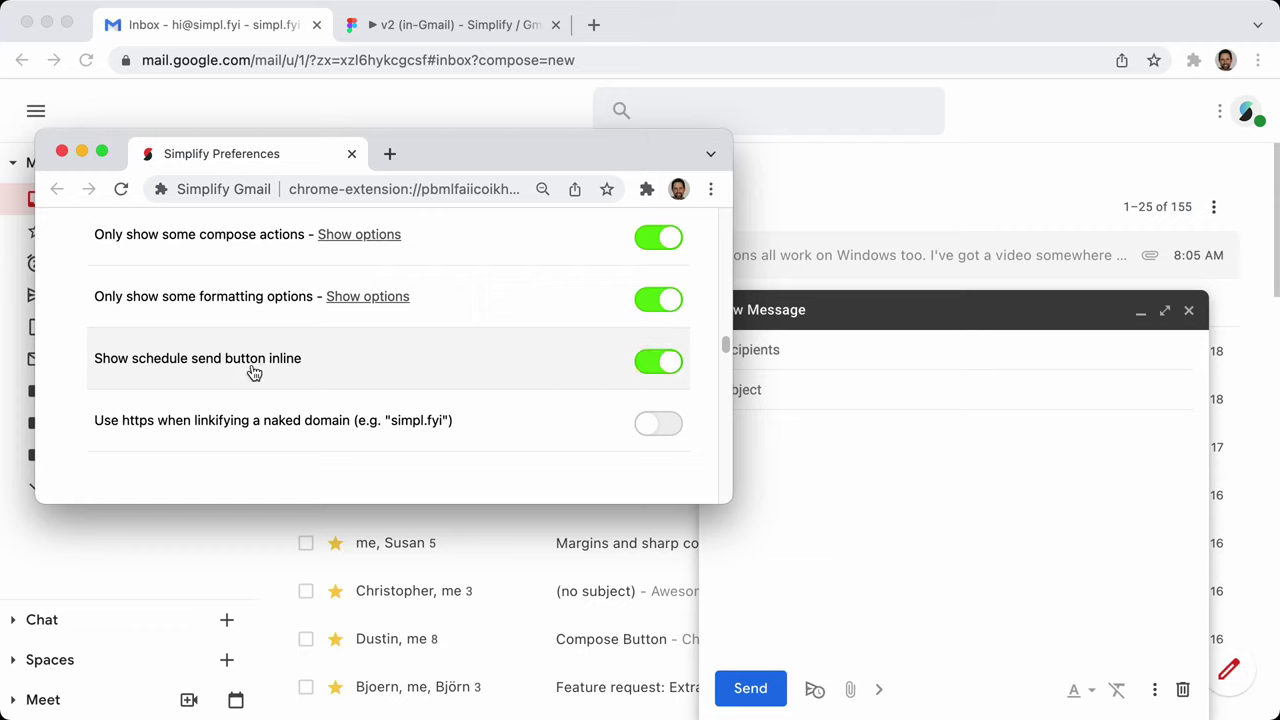
{"action": "left_click", "coordinate": [662, 366]}
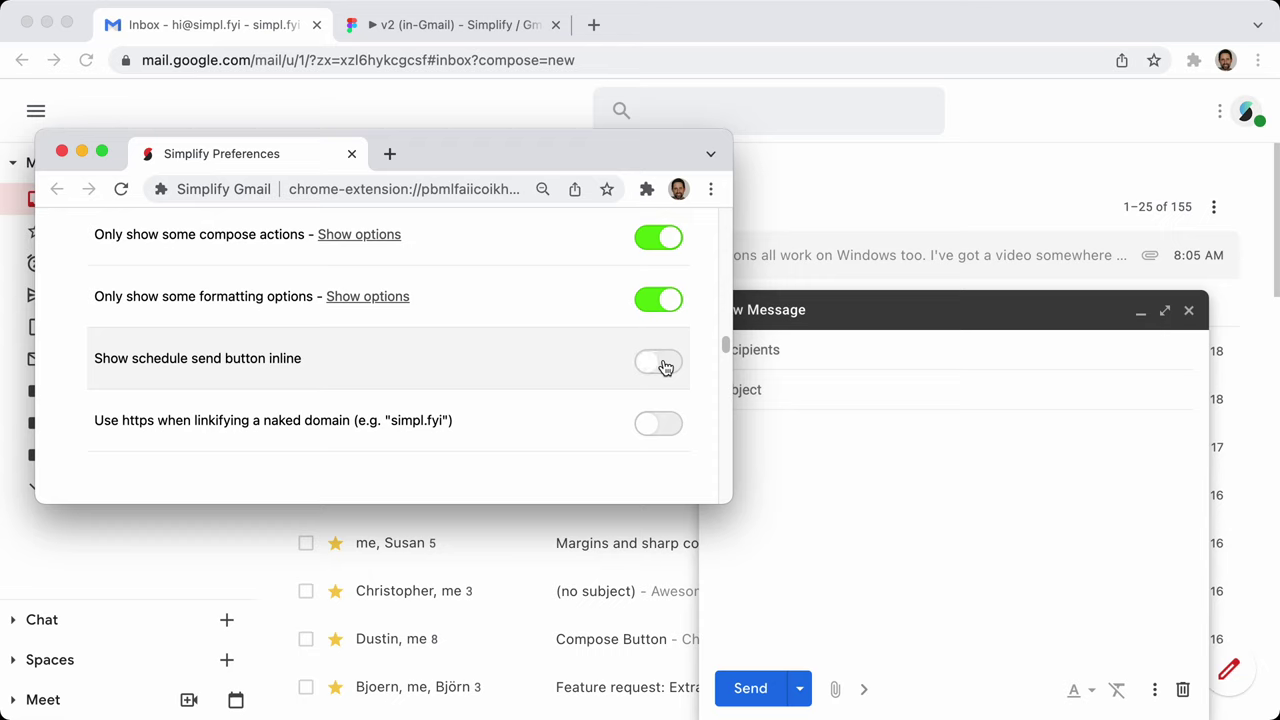
{"action": "left_click", "coordinate": [665, 367]}
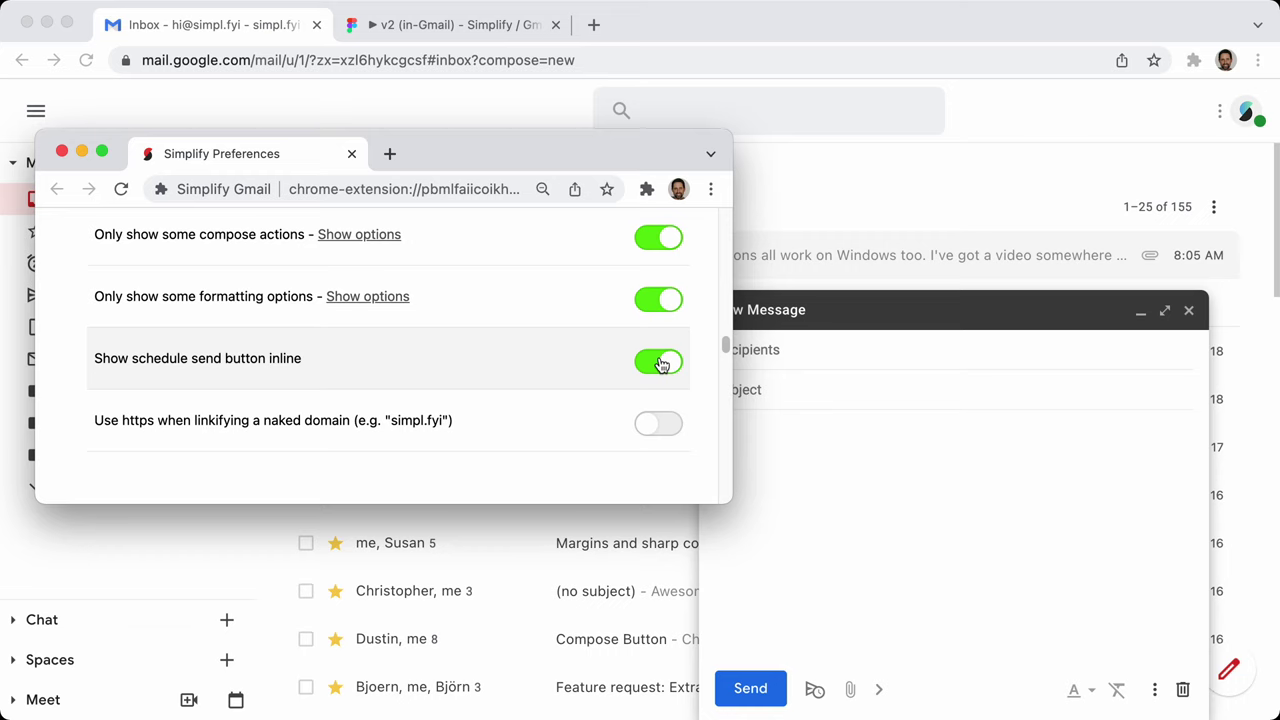
{"action": "left_click", "coordinate": [660, 363]}
{"action": "left_click", "coordinate": [878, 587]}
{"action": "left_click", "coordinate": [801, 690]}
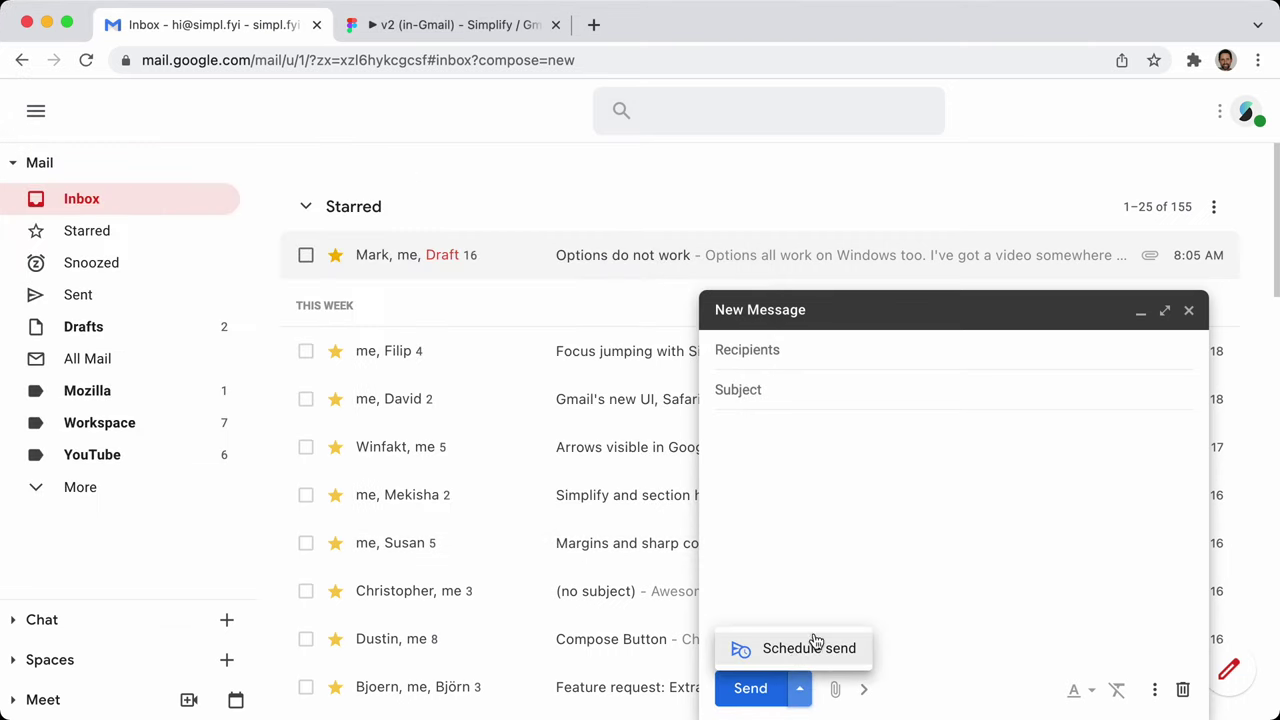
Close the additional send options and turn on Show schedule send button inline in Simplify Preferences
{"action": "left_click", "coordinate": [829, 573]}
{"action": "key", "text": "super+grave"}
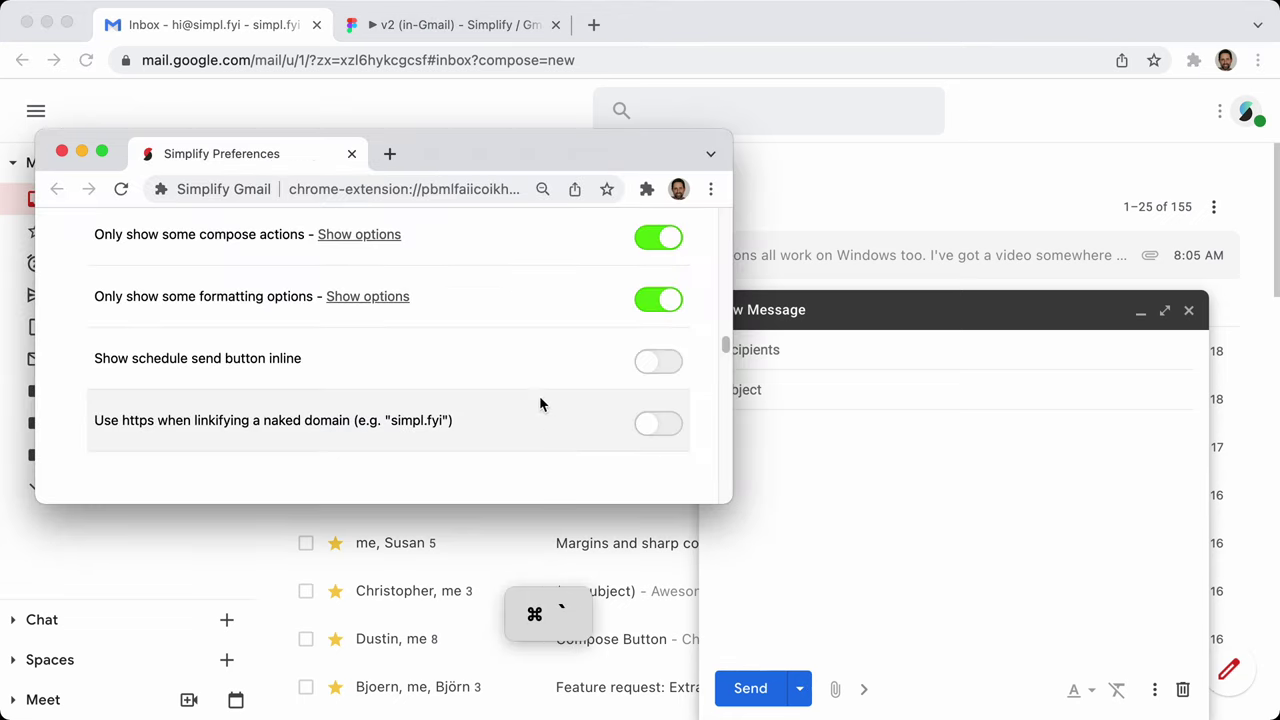
{"action": "left_click", "coordinate": [660, 363]}
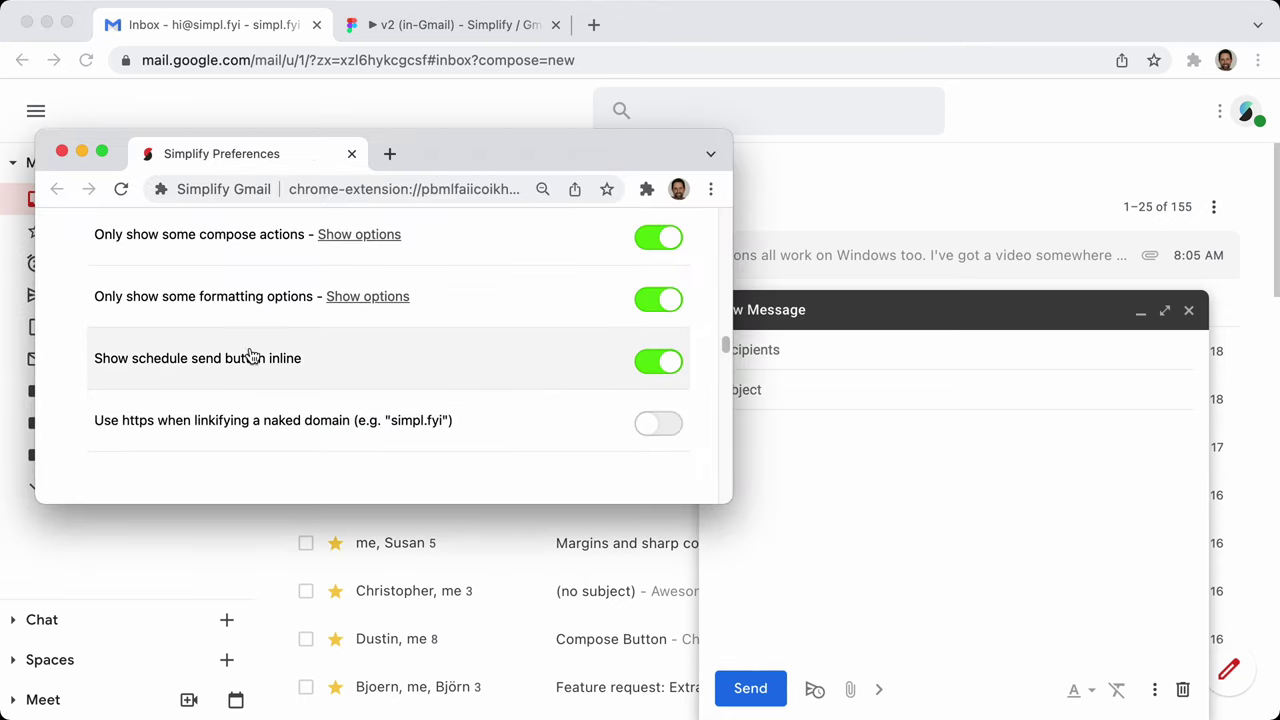
{"action": "left_click", "coordinate": [978, 474]}
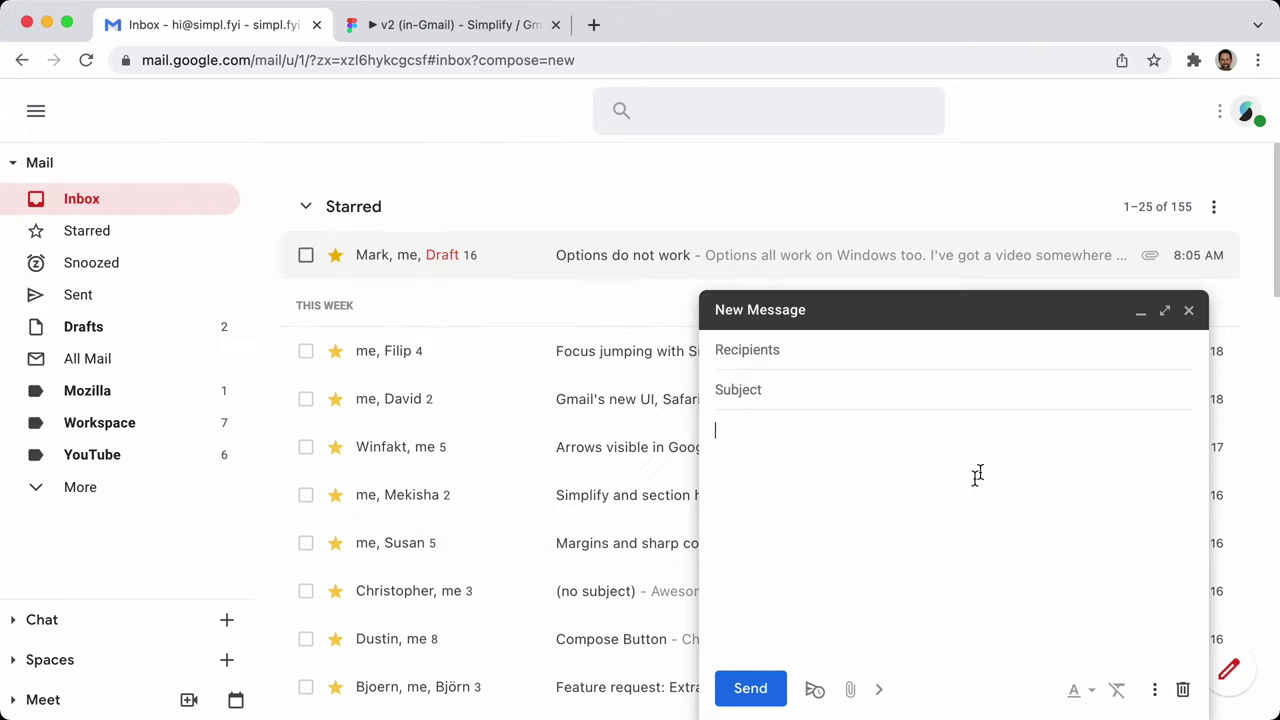
Try the inline schedule send button in the draft and return to the message body
{"action": "left_click", "coordinate": [815, 691]}
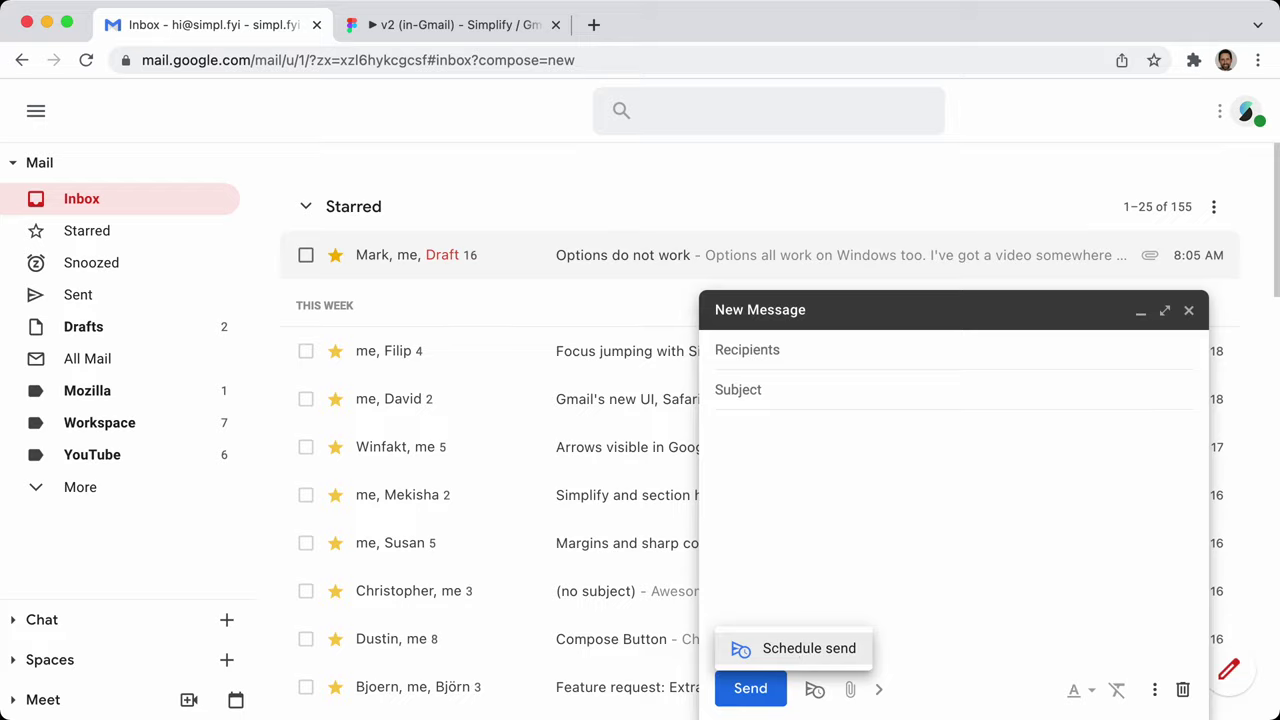
{"action": "left_click", "coordinate": [808, 650]}
{"action": "left_click", "coordinate": [829, 436]}
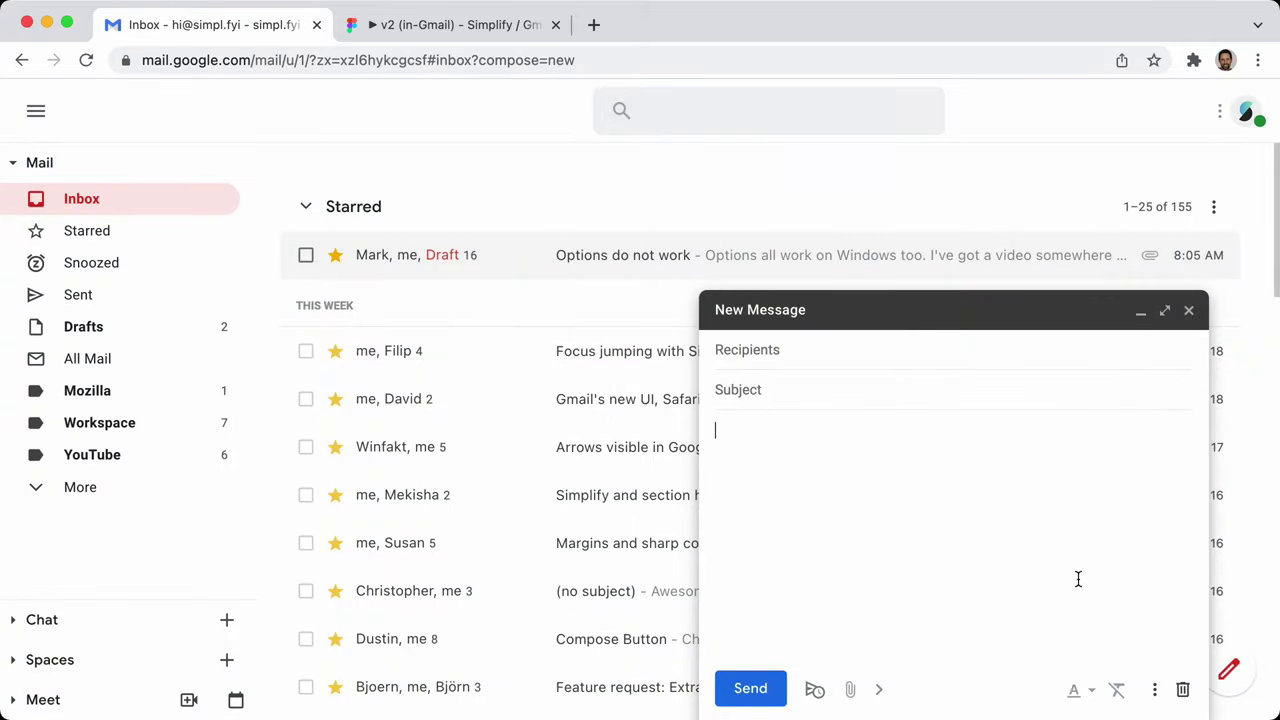
Locate the https linkifying preference in Simplify Preferences, and enter google.com in the message body as a link
{"action": "key", "text": "super+grave"}
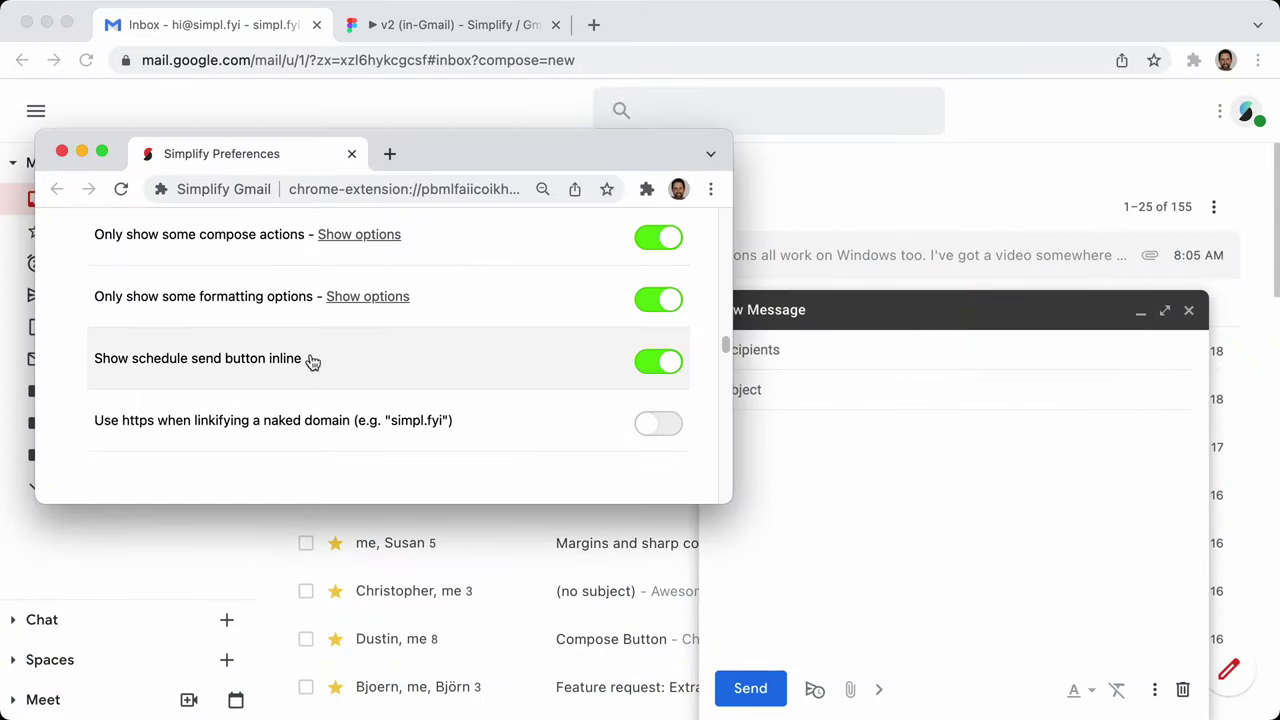
{"action": "scroll", "coordinate": [443, 358], "scroll_direction": "down", "scroll_amount": 2}
{"action": "scroll", "coordinate": [443, 358], "scroll_direction": "down", "scroll_amount": 1}
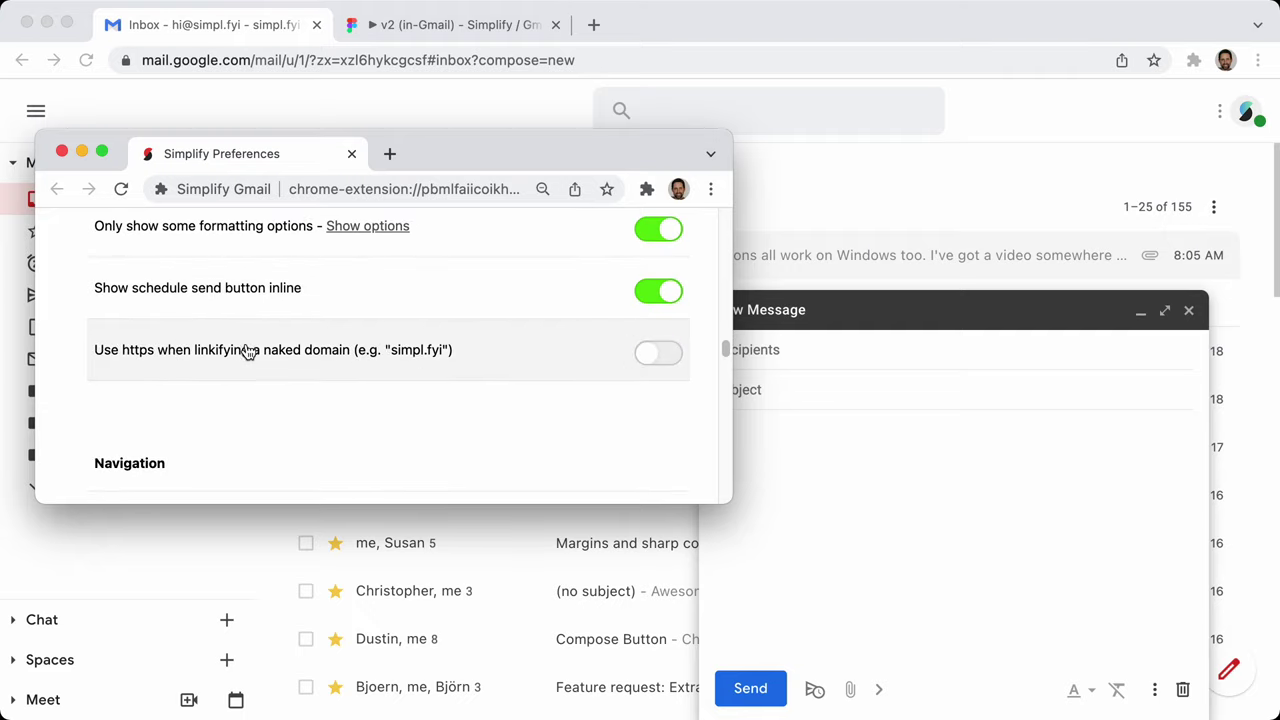
{"action": "left_click", "coordinate": [958, 548]}
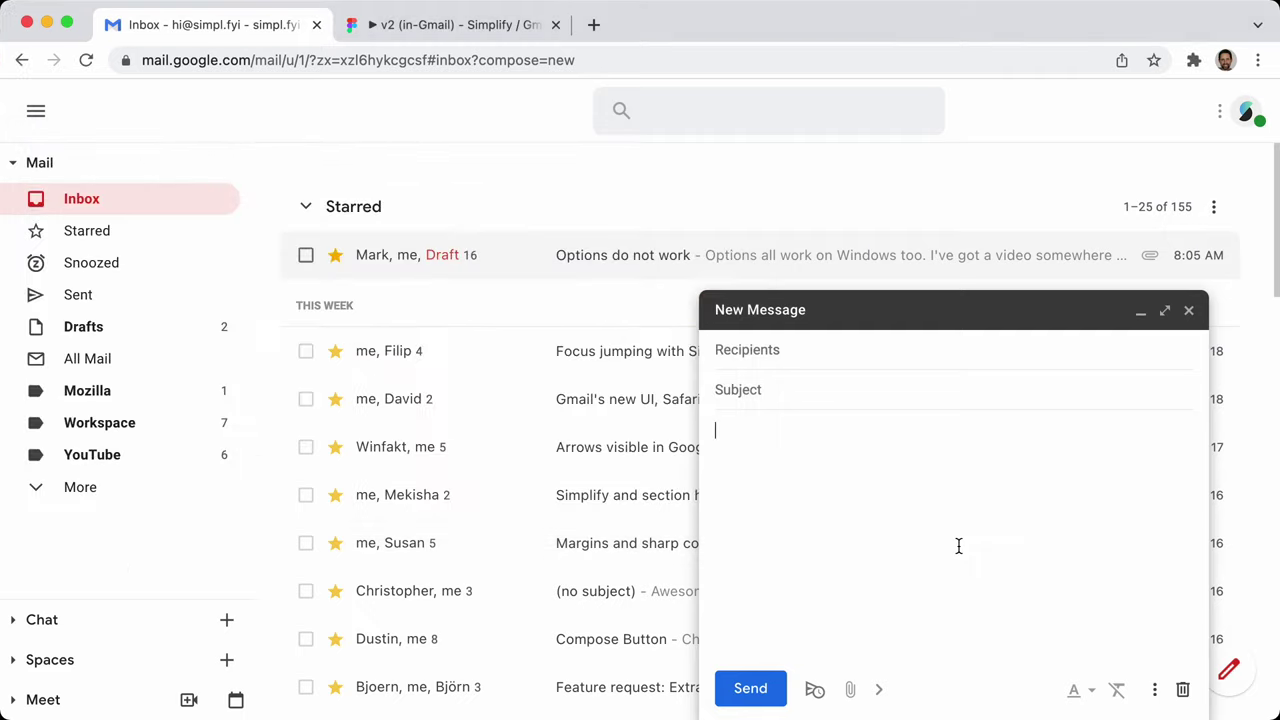
{"action": "type", "text": "google.com"}
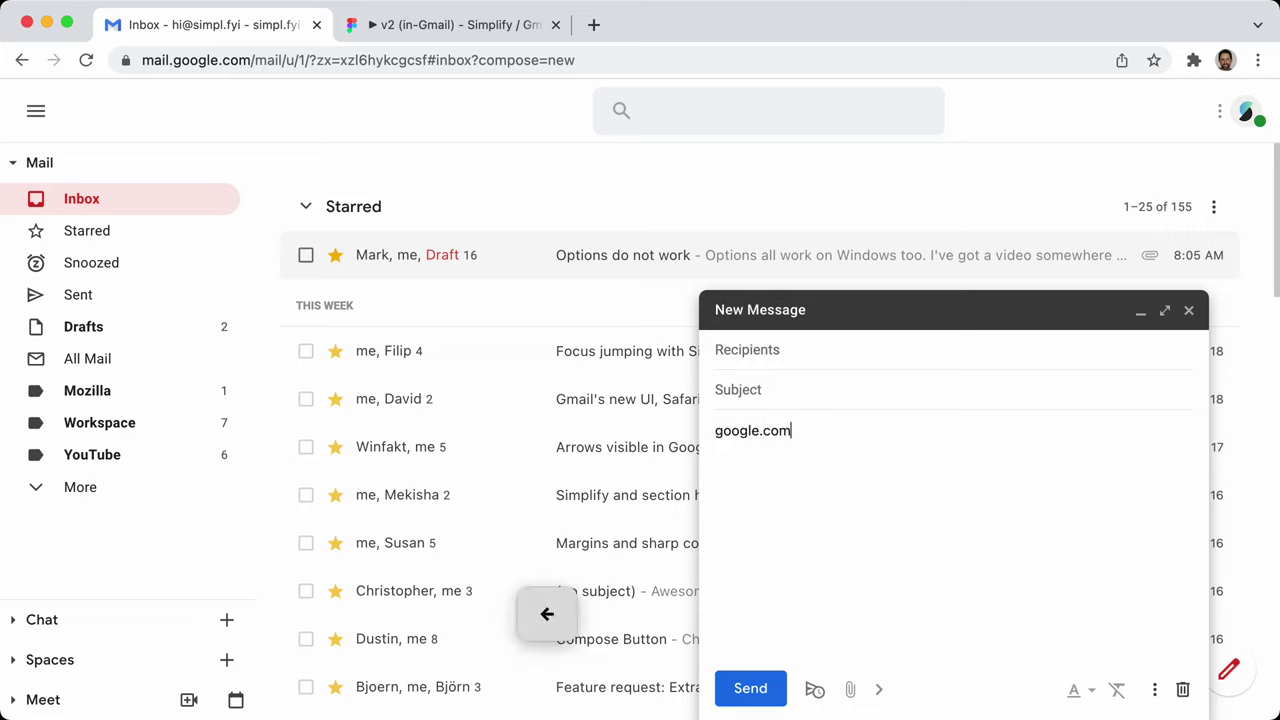
{"action": "key", "text": "shift+super+Left"}
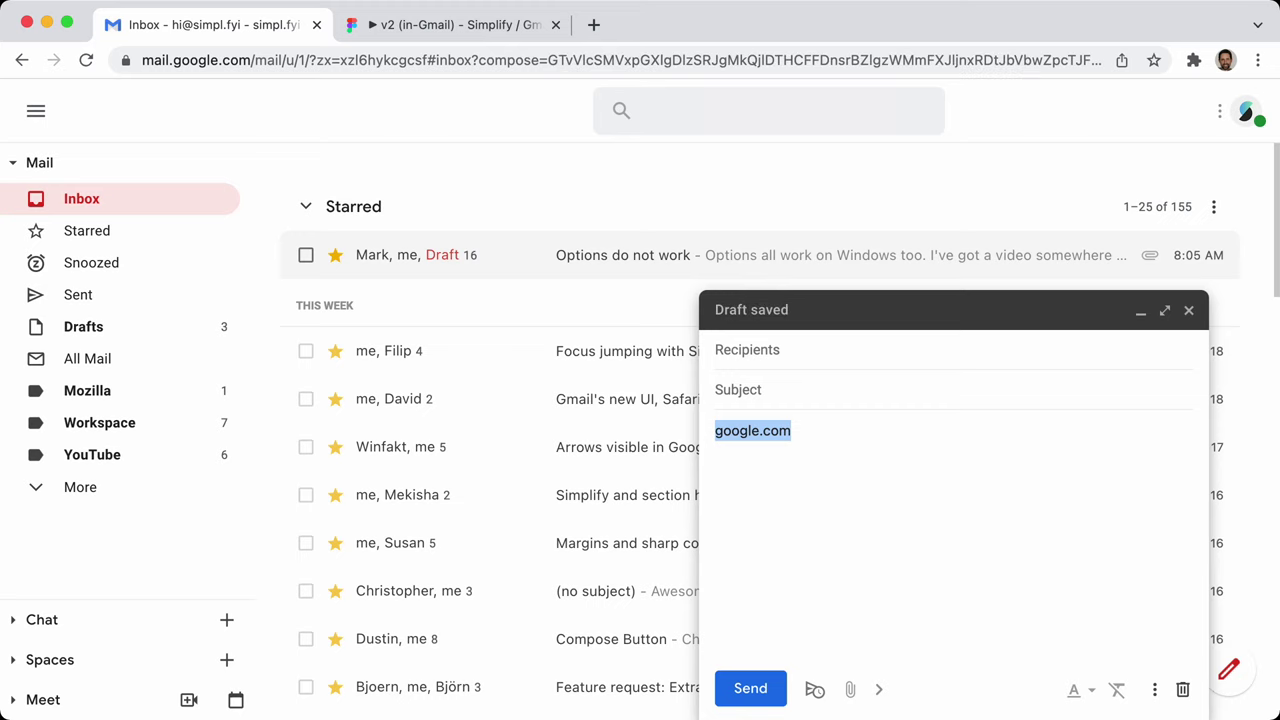
{"action": "key", "text": "super+k"}
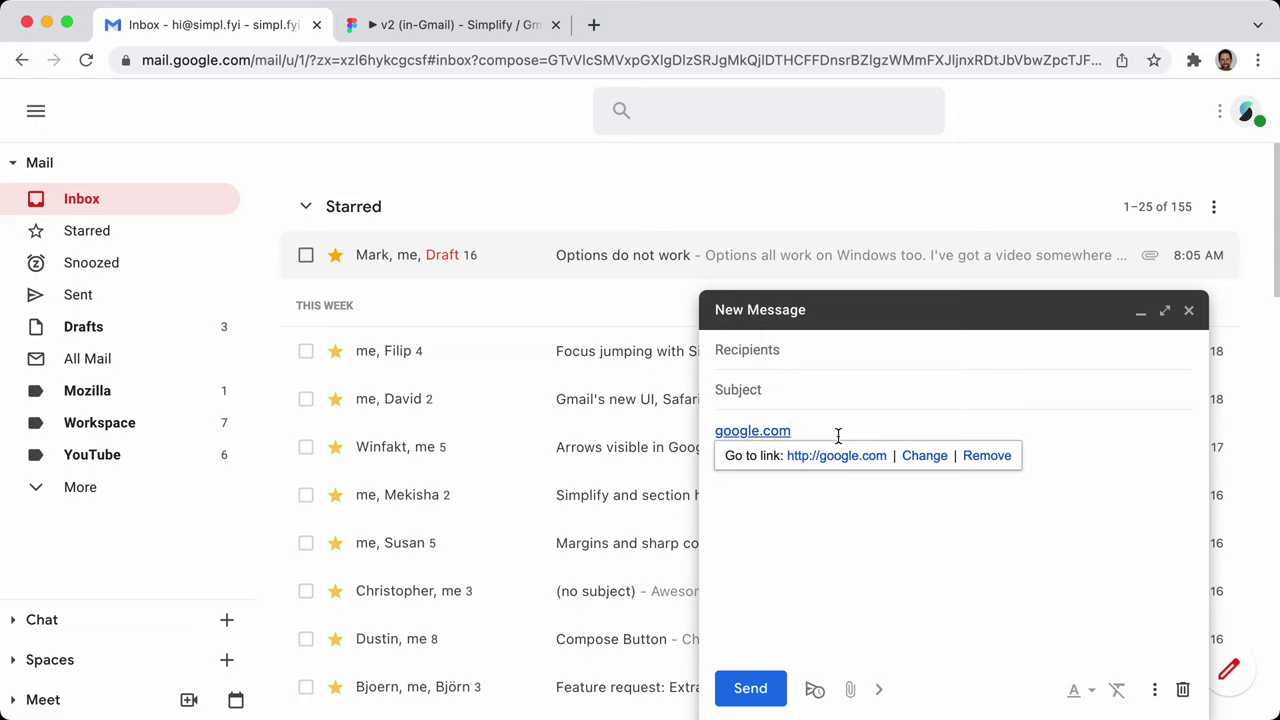
Replace the message text with simpl.fyi and turn it into a link
{"action": "key", "text": "super+BackSpace"}
{"action": "type", "text": "simpl"}
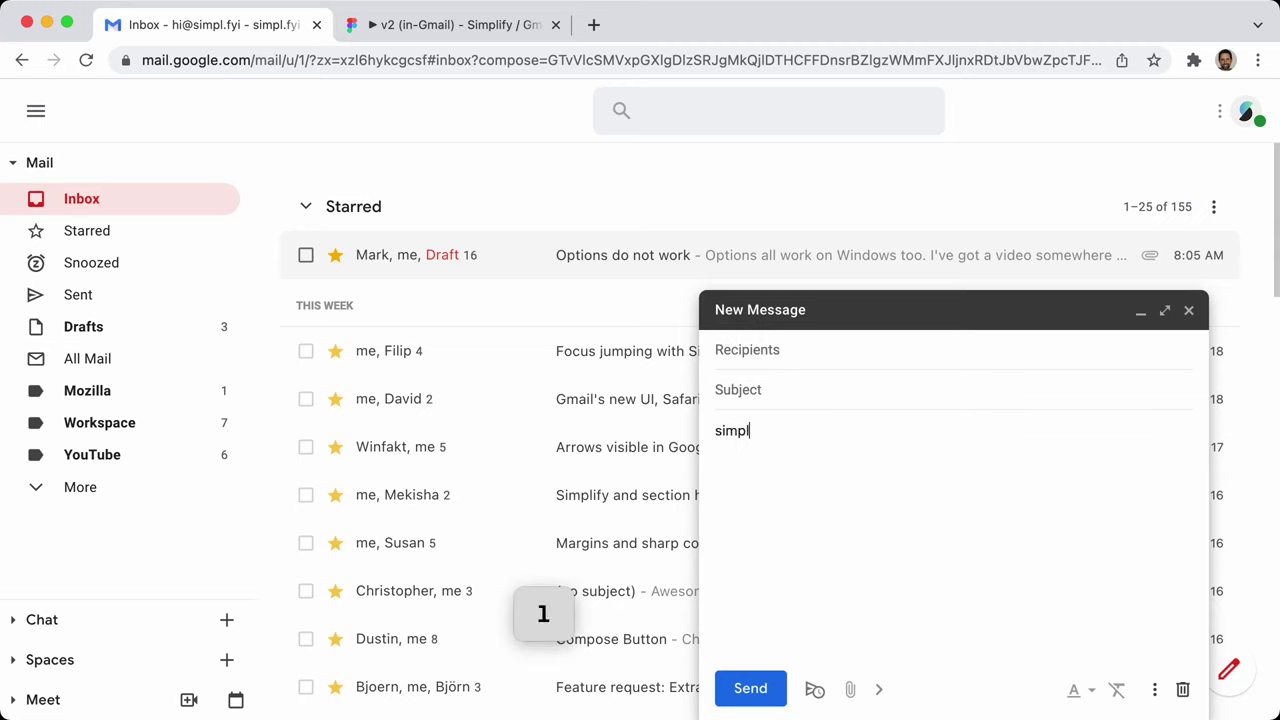
{"action": "type", "text": ".fyi"}
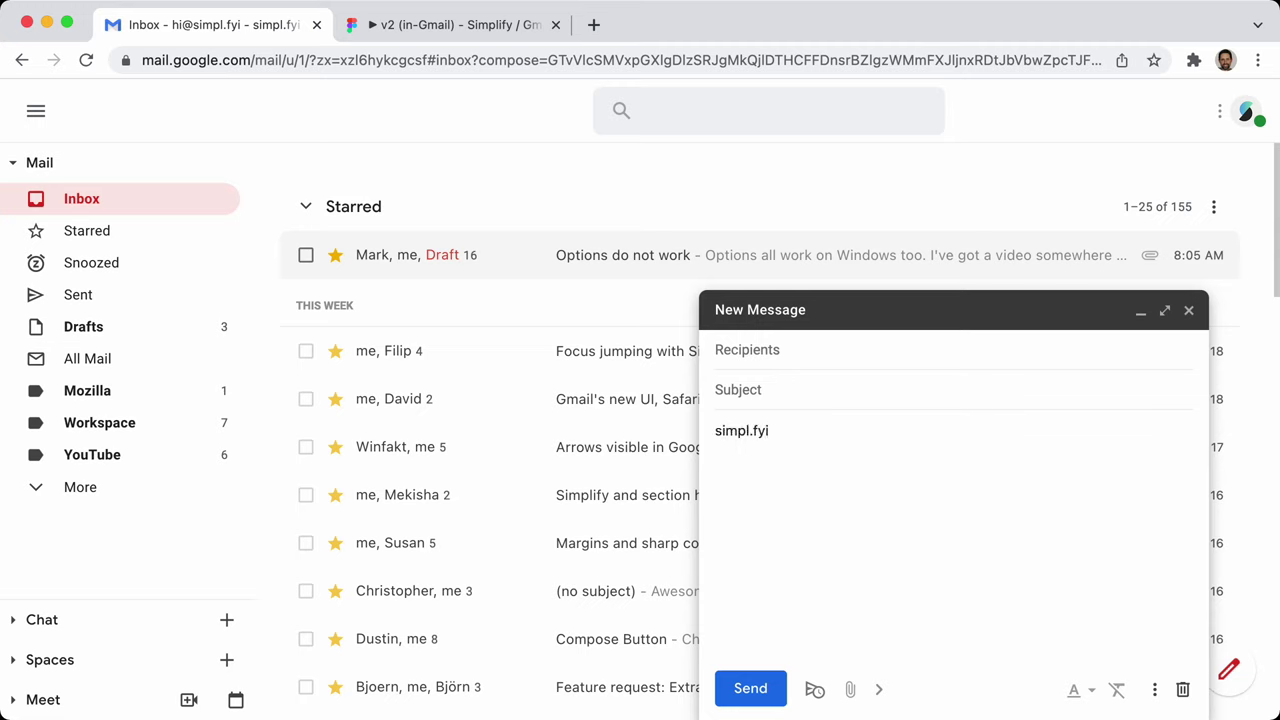
{"action": "key", "text": "BackSpace"}
{"action": "key", "text": "shift+super+Left"}
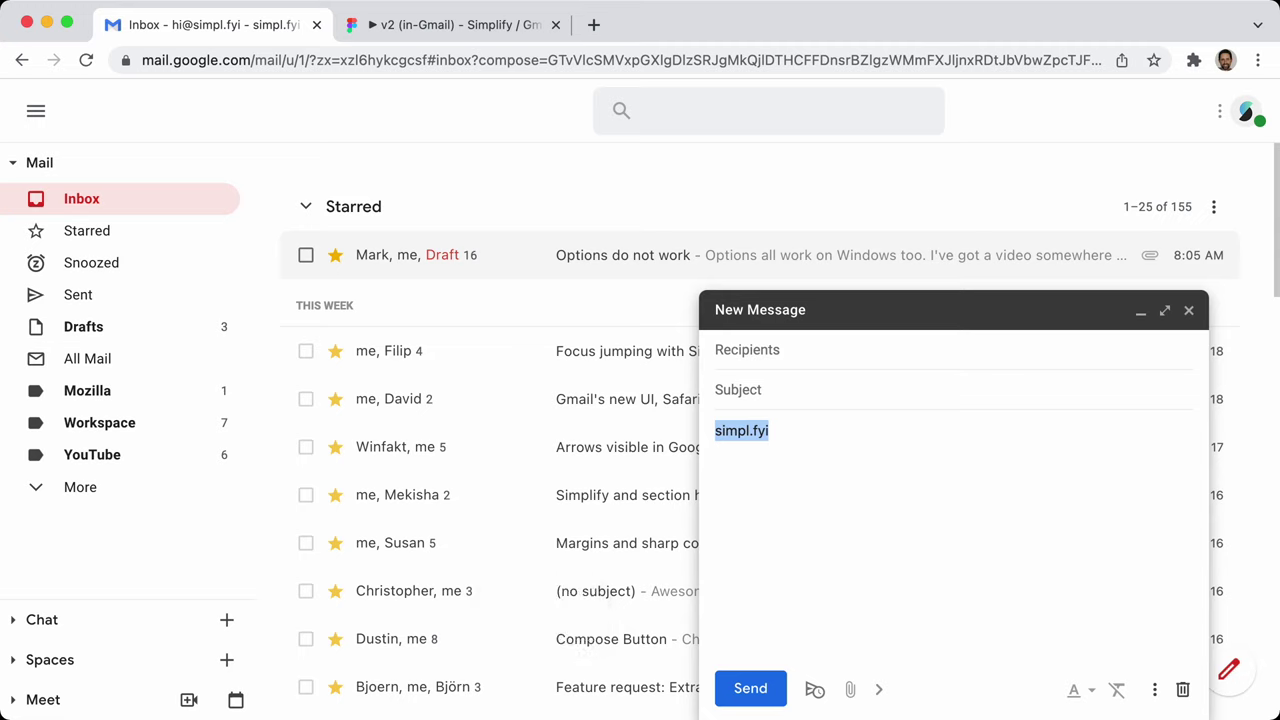
{"action": "key", "text": "super+k"}
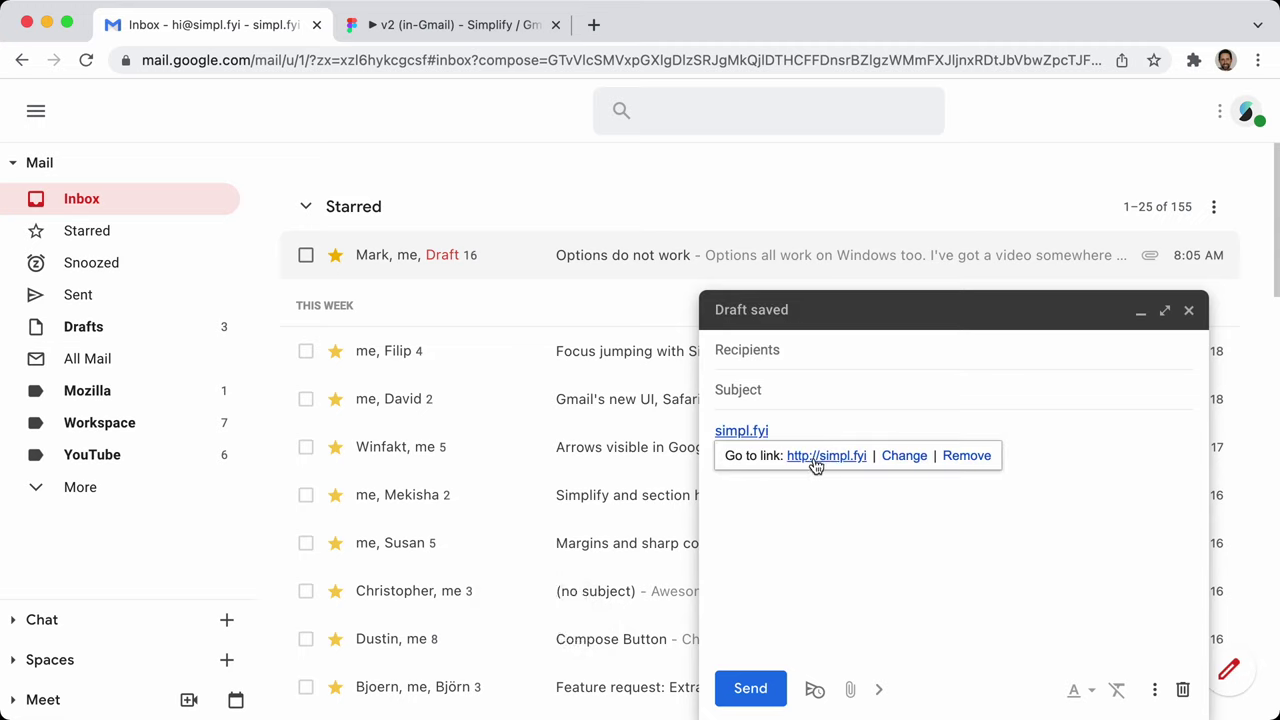
Turn on Use https when linkifying a naked domain, and remove and reapply the simpl.fyi link in the draft
{"action": "key", "text": "super+grave"}
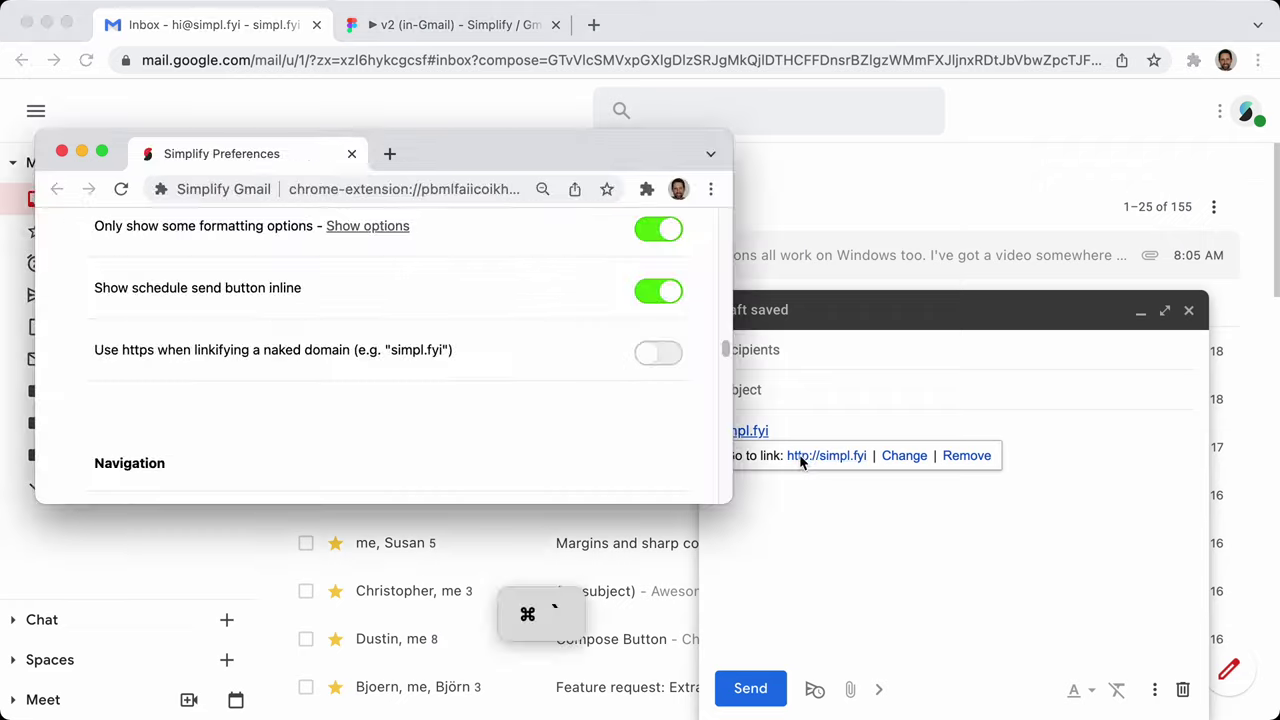
{"action": "left_click", "coordinate": [659, 356]}
{"action": "left_click", "coordinate": [1000, 443]}
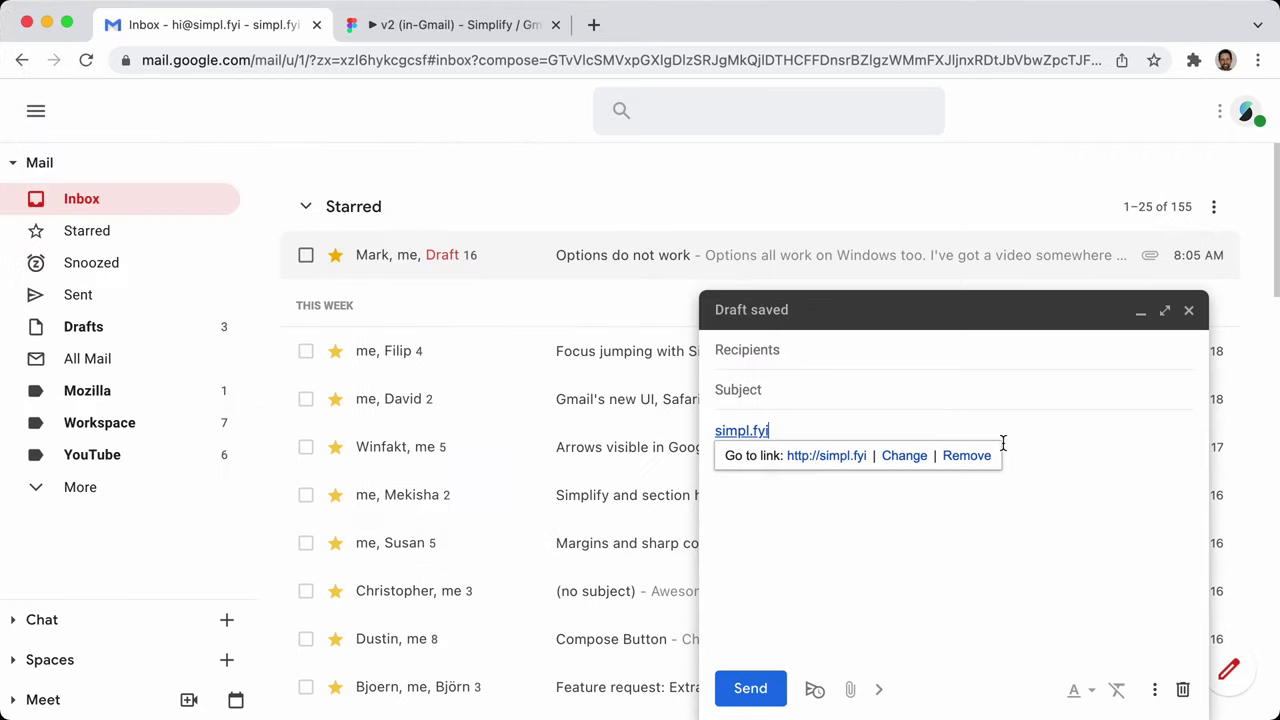
{"action": "key", "text": "Left"}
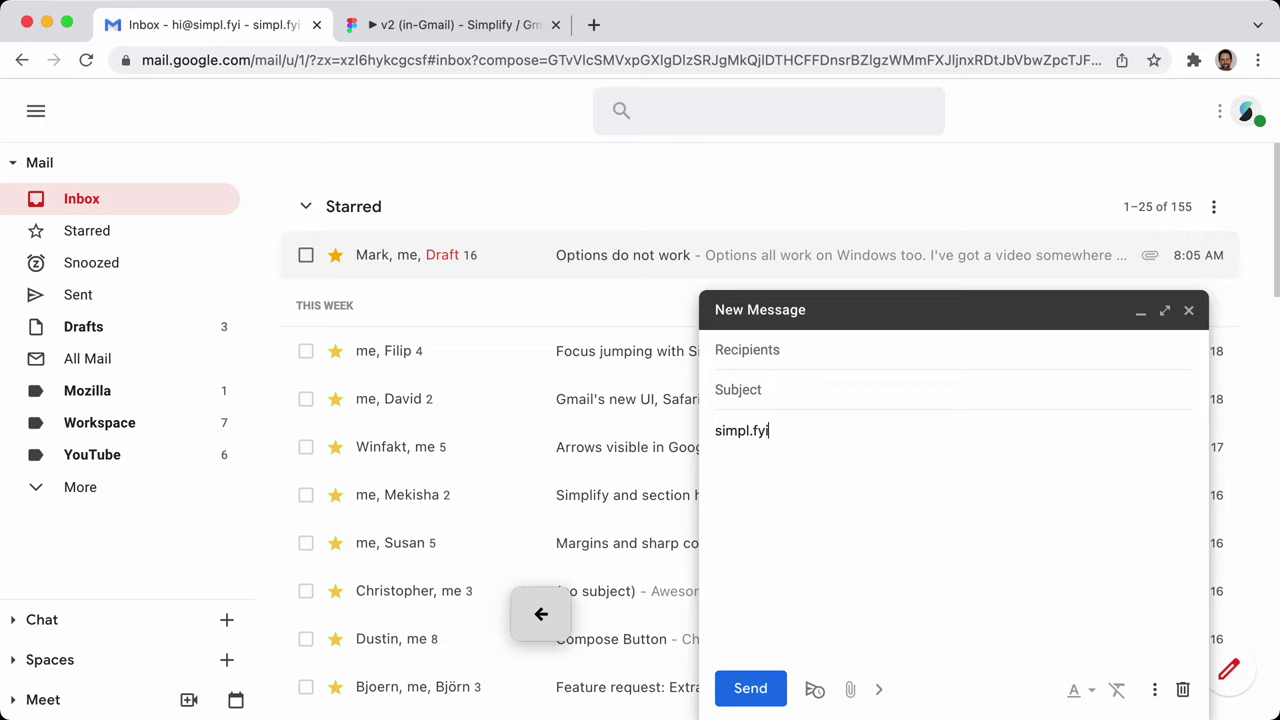
{"action": "key", "text": "shift+super+Left"}
{"action": "key", "text": "super+k"}
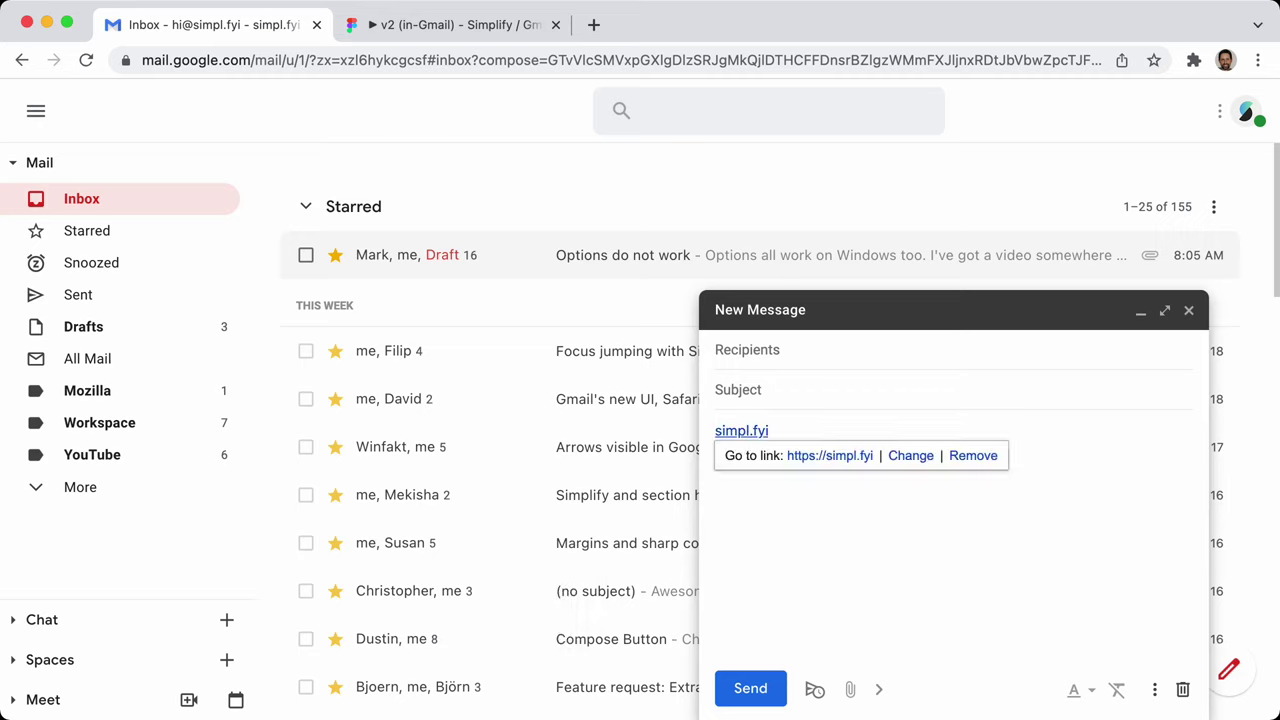
{"action": "left_click", "coordinate": [866, 494]}
Add google.com on a separate line below simpl.fyi in the draft and turn it into a link
{"action": "key", "text": "Return"}
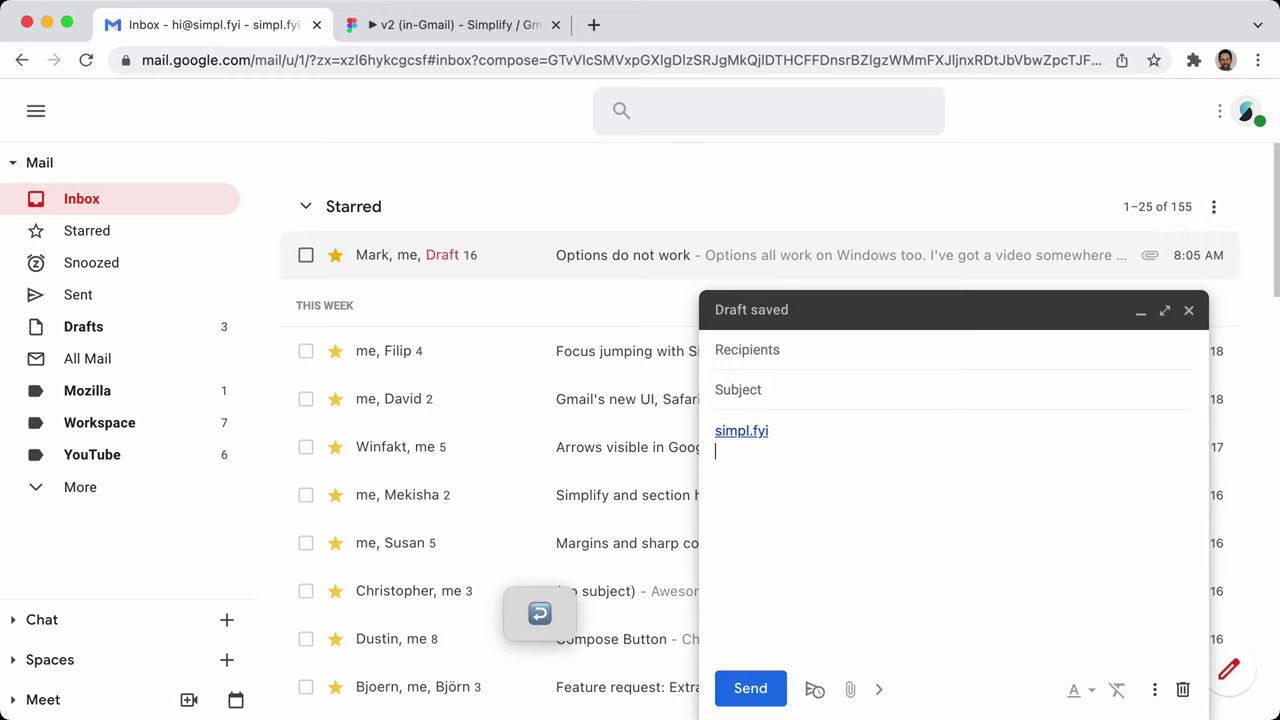
{"action": "type", "text": "google.com"}
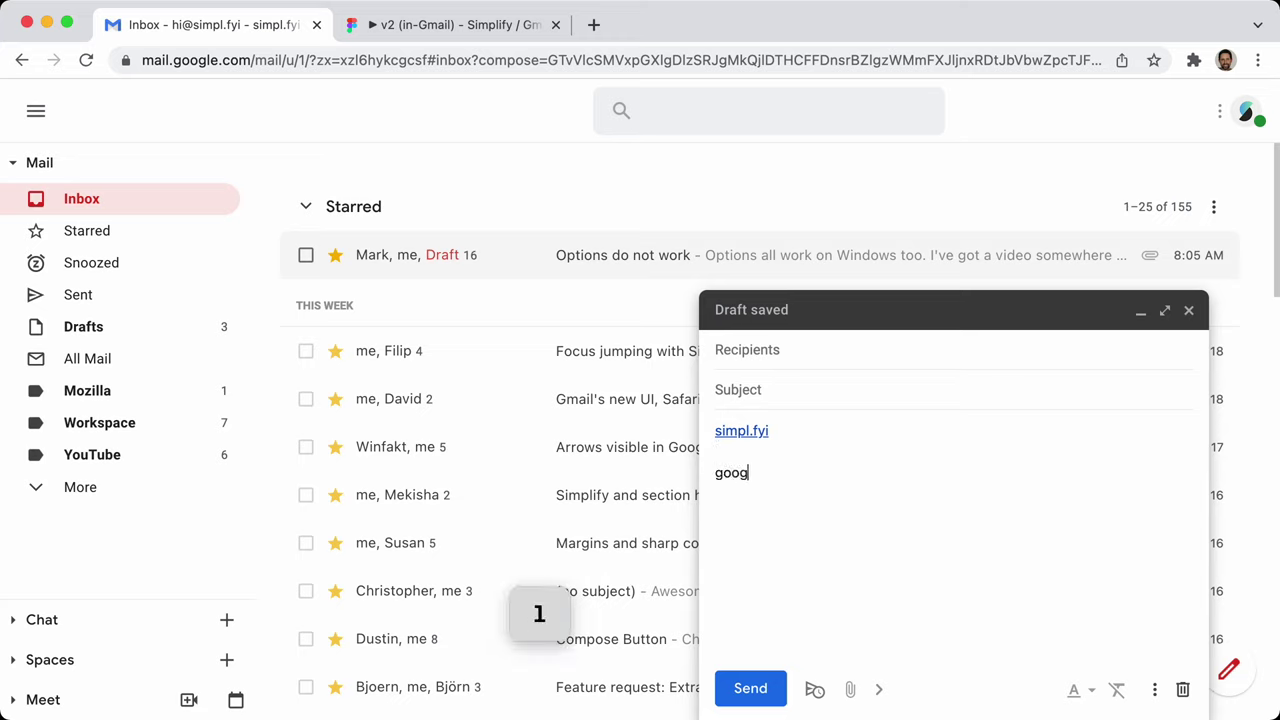
{"action": "key", "text": "shift+super+Left"}
{"action": "key", "text": "super+k"}
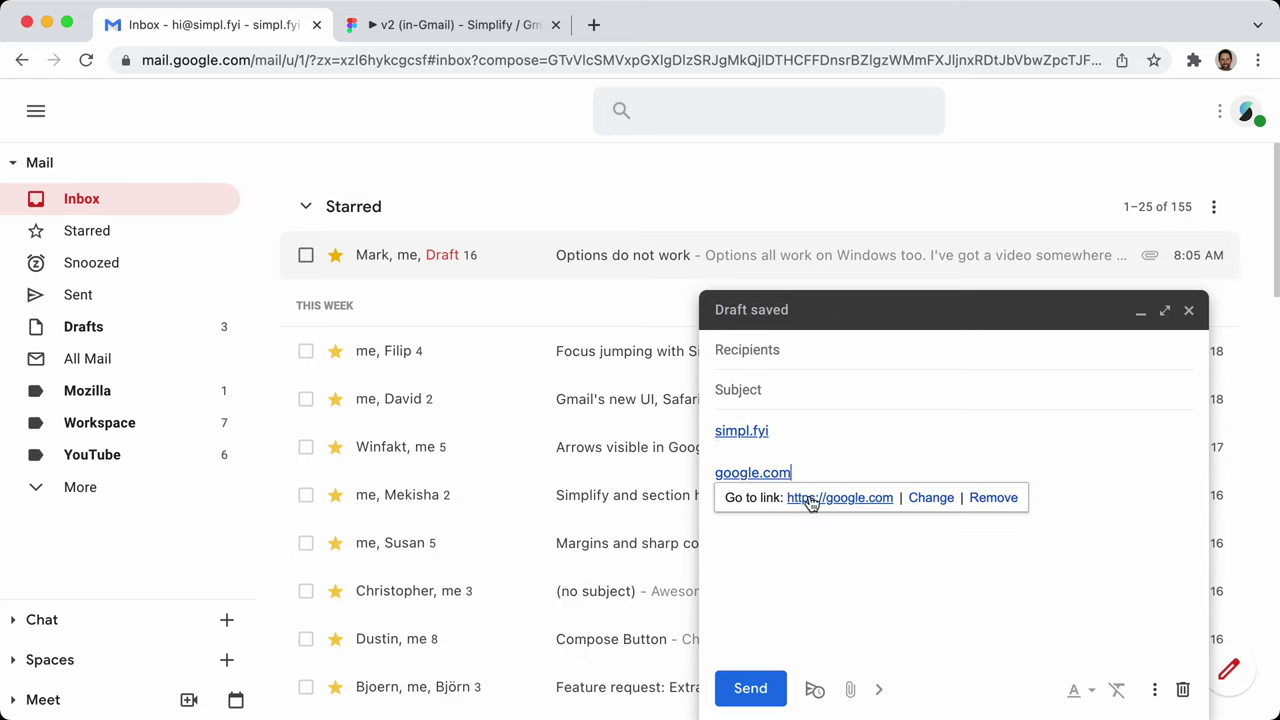
Return to Simplify Preferences and go to the Navigation section
{"action": "key", "text": "super+grave"}
{"action": "scroll", "coordinate": [560, 357], "scroll_direction": "down", "scroll_amount": 1}
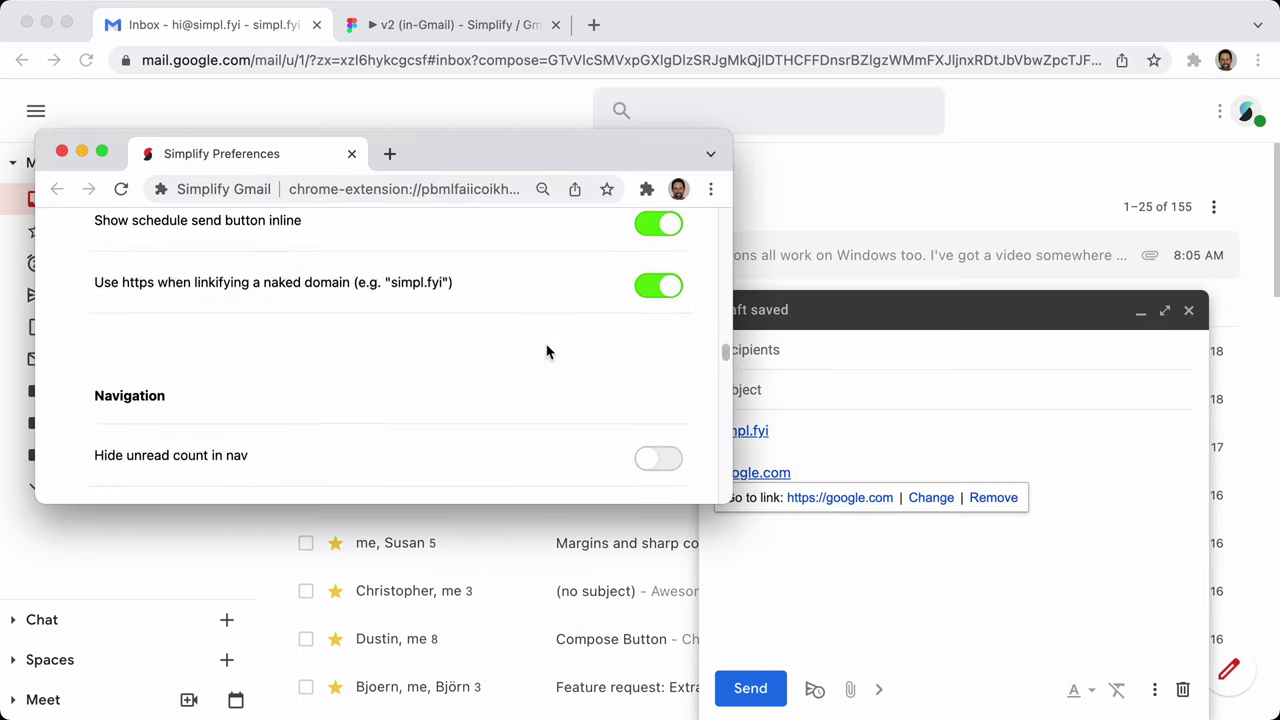
{"action": "scroll", "coordinate": [549, 351], "scroll_direction": "up", "scroll_amount": 1}
{"action": "scroll", "coordinate": [443, 343], "scroll_direction": "down", "scroll_amount": 2}
{"action": "scroll", "coordinate": [445, 347], "scroll_direction": "down", "scroll_amount": 3}
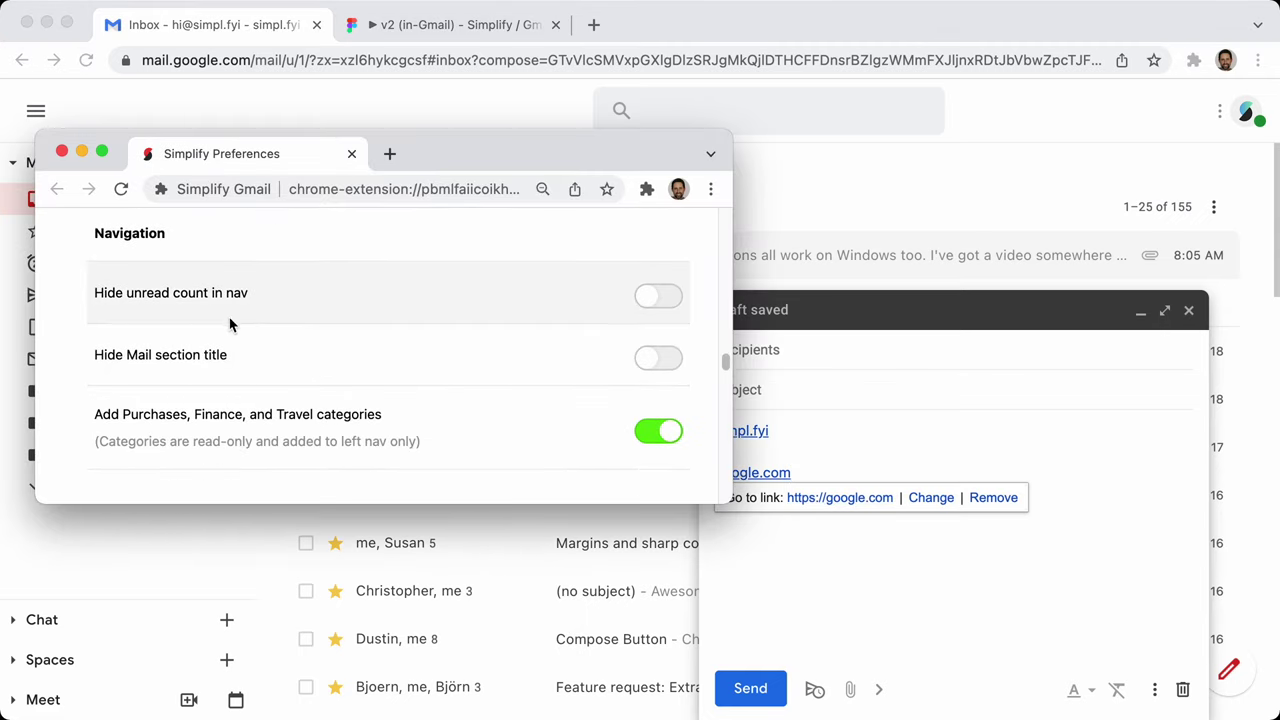
Discard the draft in Gmail, and collapse and reopen the main navigation menu
{"action": "key", "text": "super+grave"}
{"action": "left_click", "coordinate": [1182, 689]}
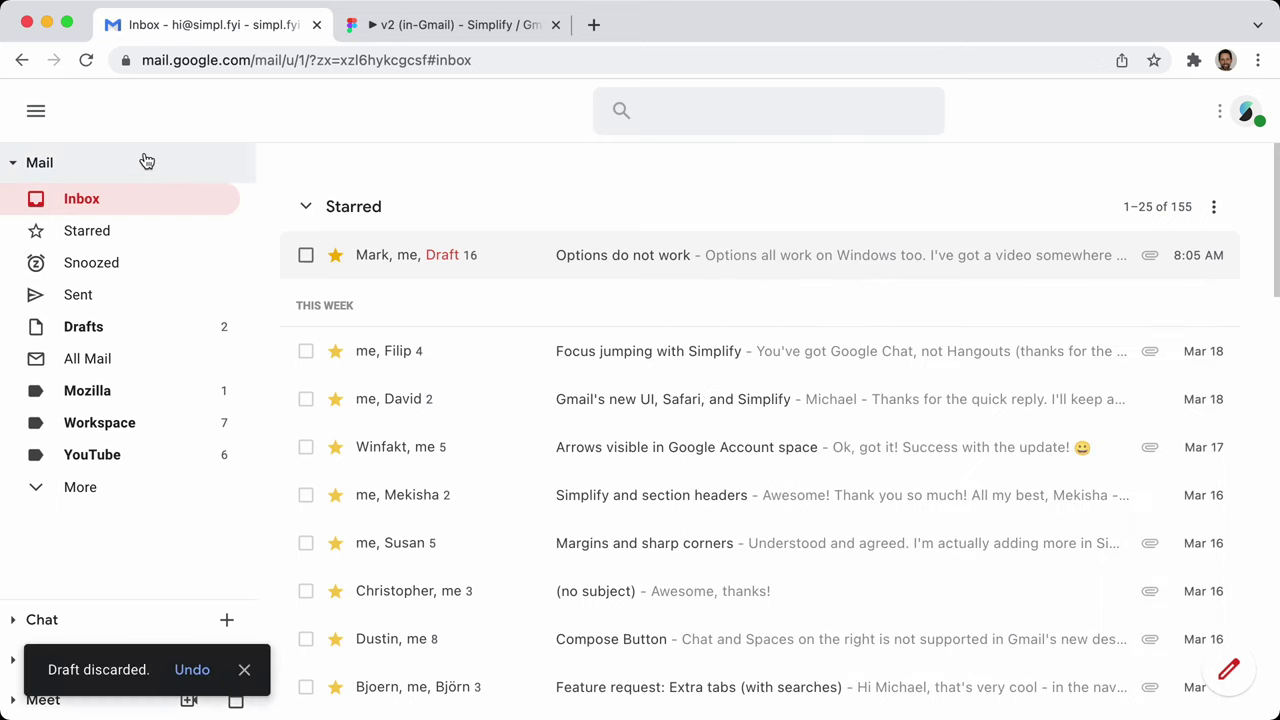
{"action": "left_click", "coordinate": [38, 118]}
{"action": "left_click", "coordinate": [38, 118]}
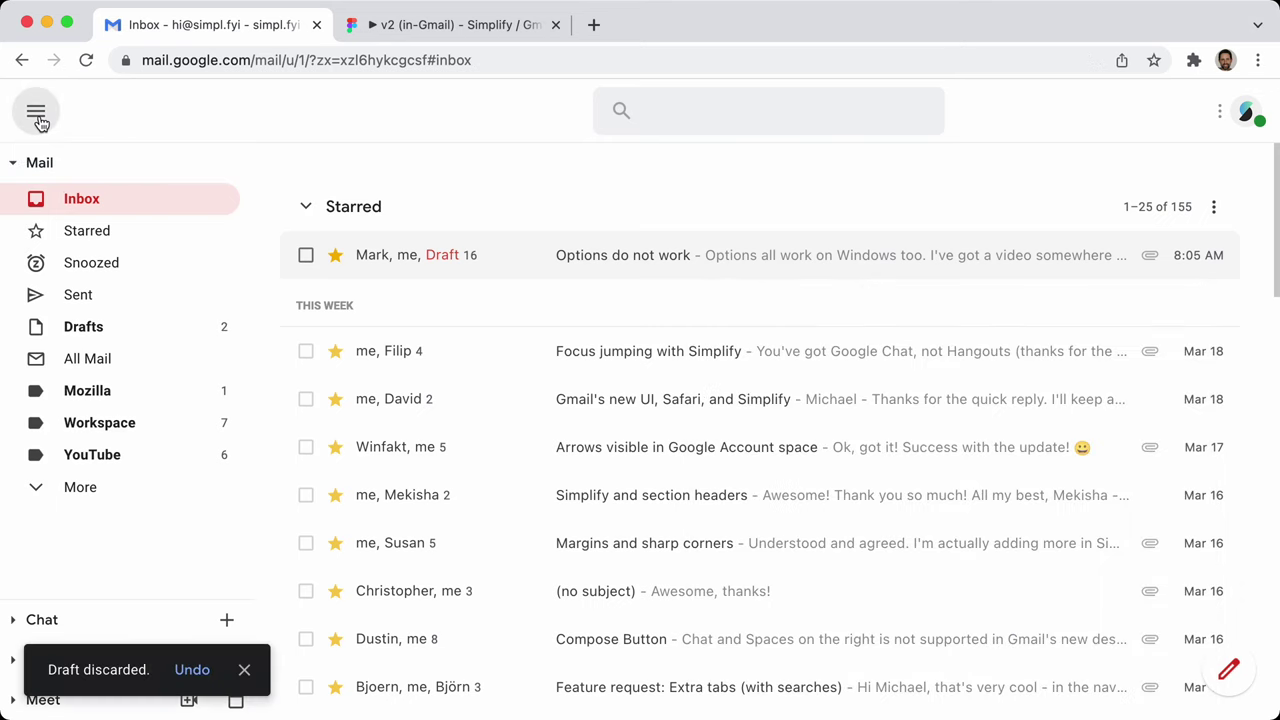
Move the Simplify Preferences window clear of Gmail's navigation menu and toggle Hide unread count in nav, leaving it on
{"action": "key", "text": "super+grave"}
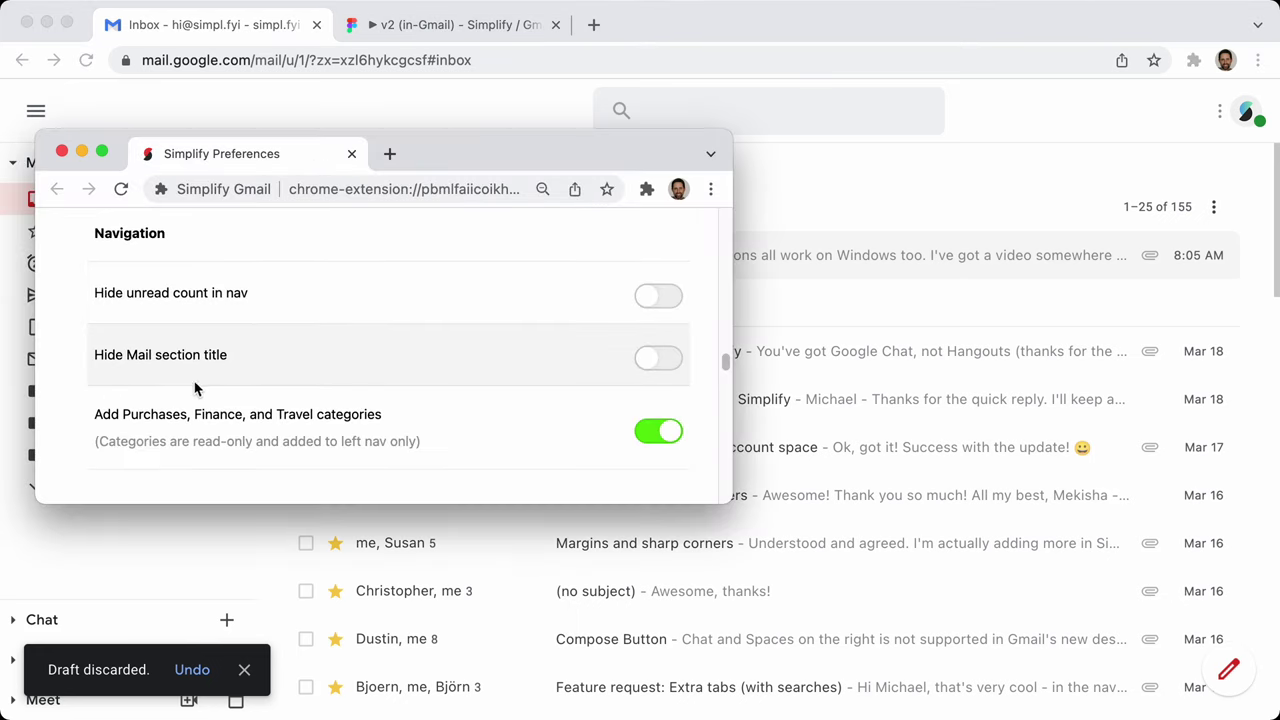
{"action": "scroll", "coordinate": [220, 368], "scroll_direction": "up", "scroll_amount": 1}
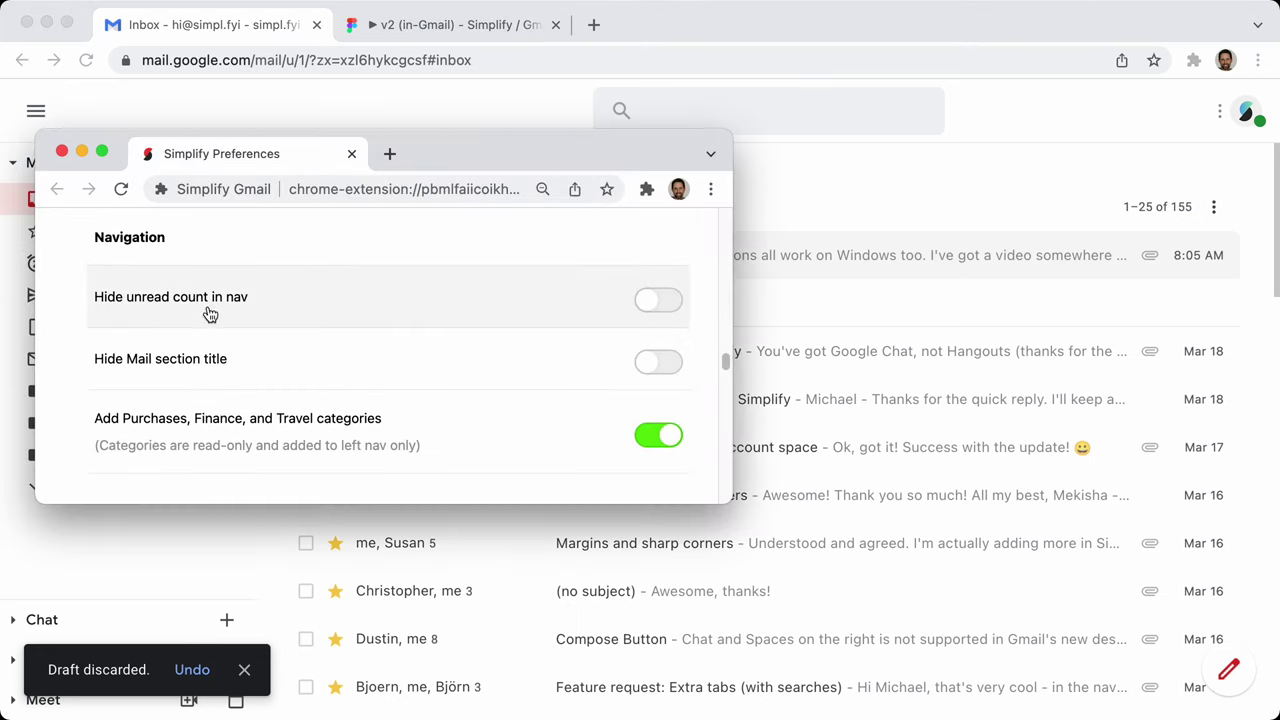
{"action": "left_click_drag", "start_coordinate": [445, 151], "coordinate": [924, 255]}
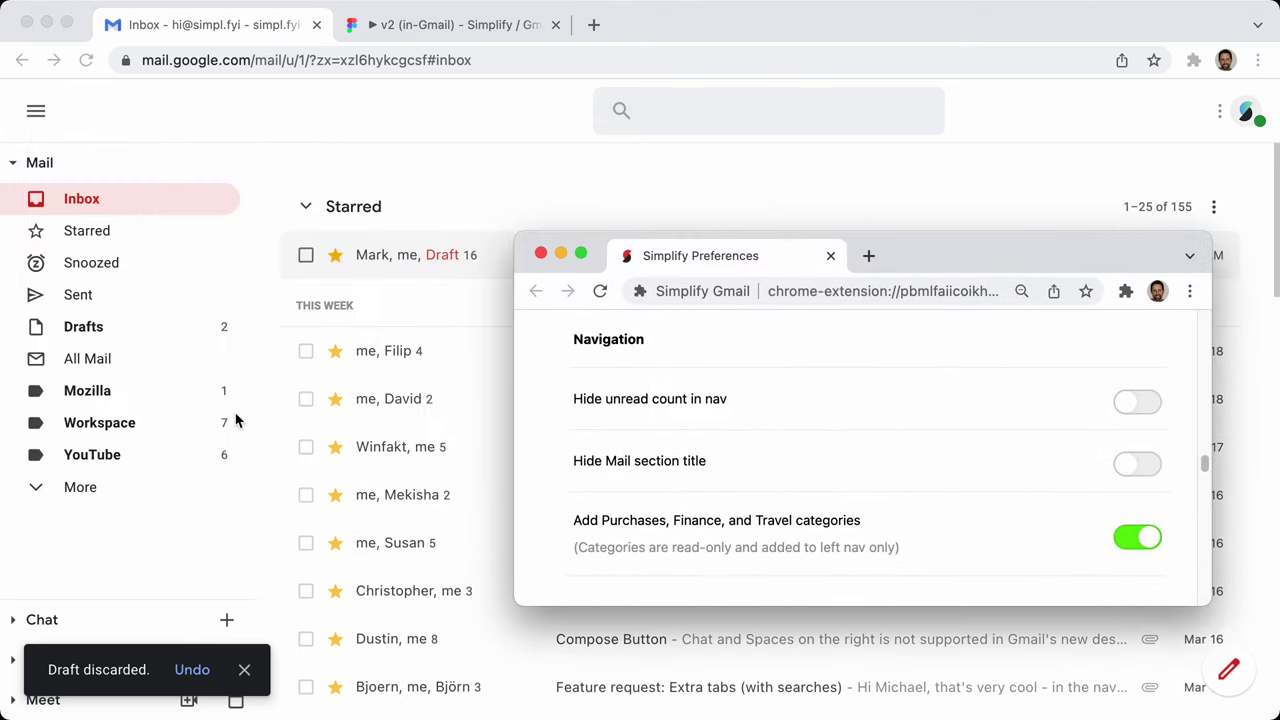
{"action": "left_click", "coordinate": [1131, 408]}
{"action": "left_click", "coordinate": [1131, 408]}
{"action": "left_click", "coordinate": [1131, 408]}
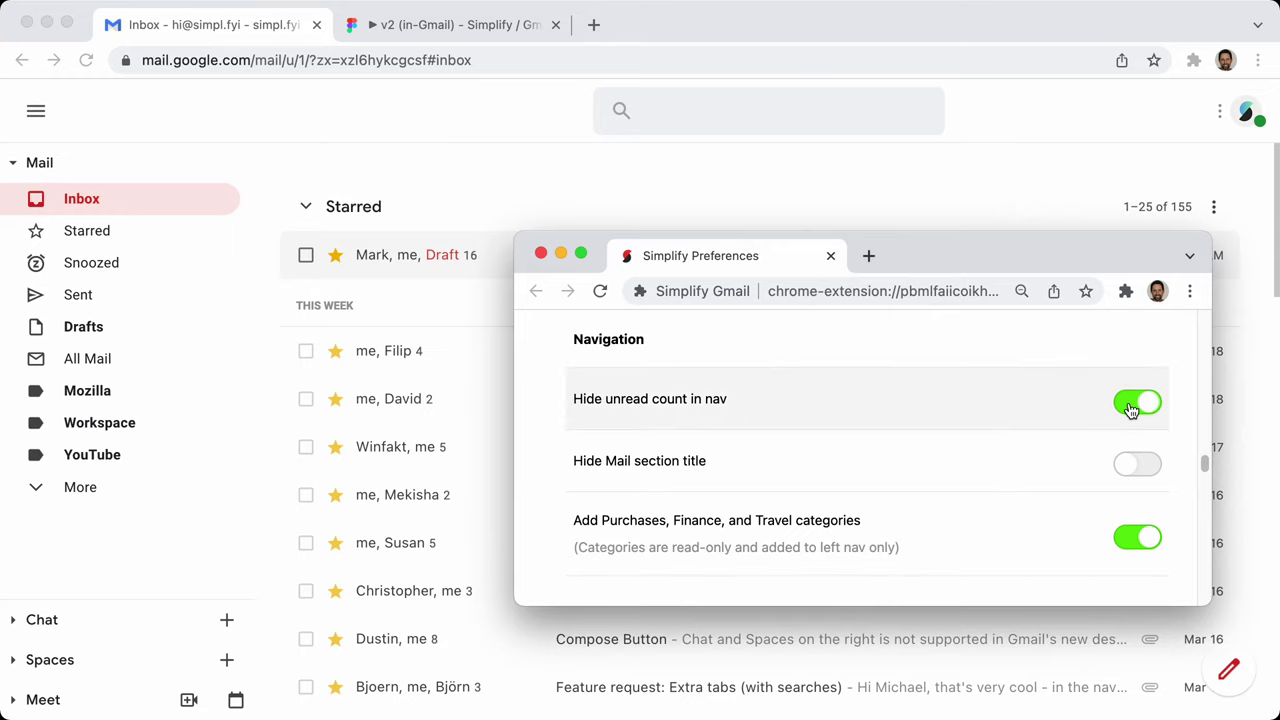
Open the Mozilla label in Gmail and return to the inbox
{"action": "left_click", "coordinate": [149, 324]}
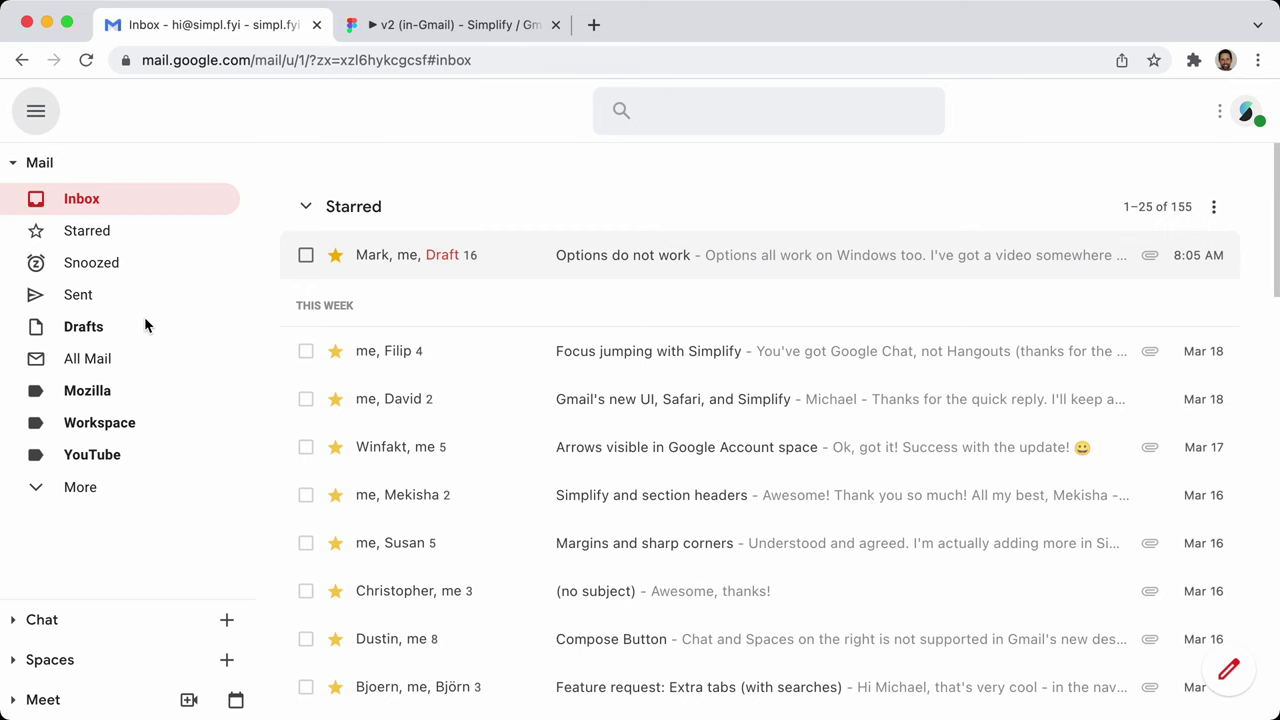
{"action": "left_click", "coordinate": [114, 390]}
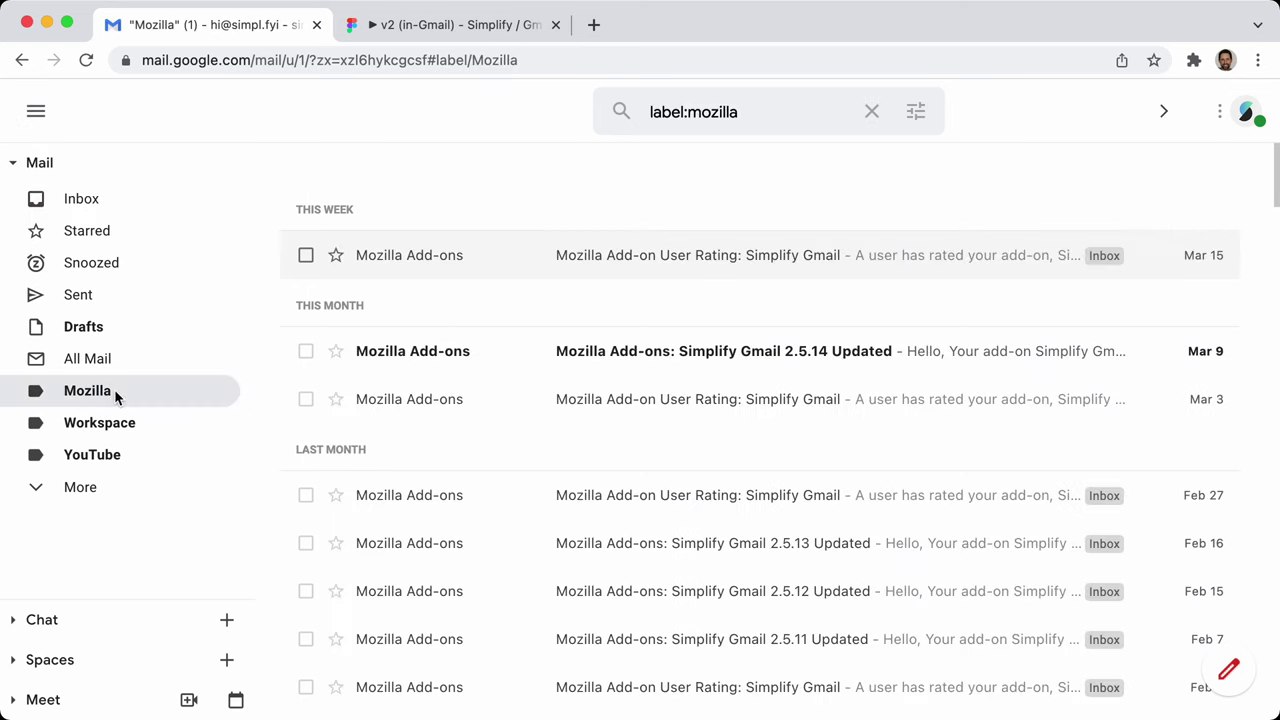
{"action": "left_click", "coordinate": [106, 214]}
Check the Hide Mail section title preference, and collapse and re-expand the Mail section in Gmail's navigation menu
{"action": "key", "text": "super+grave"}
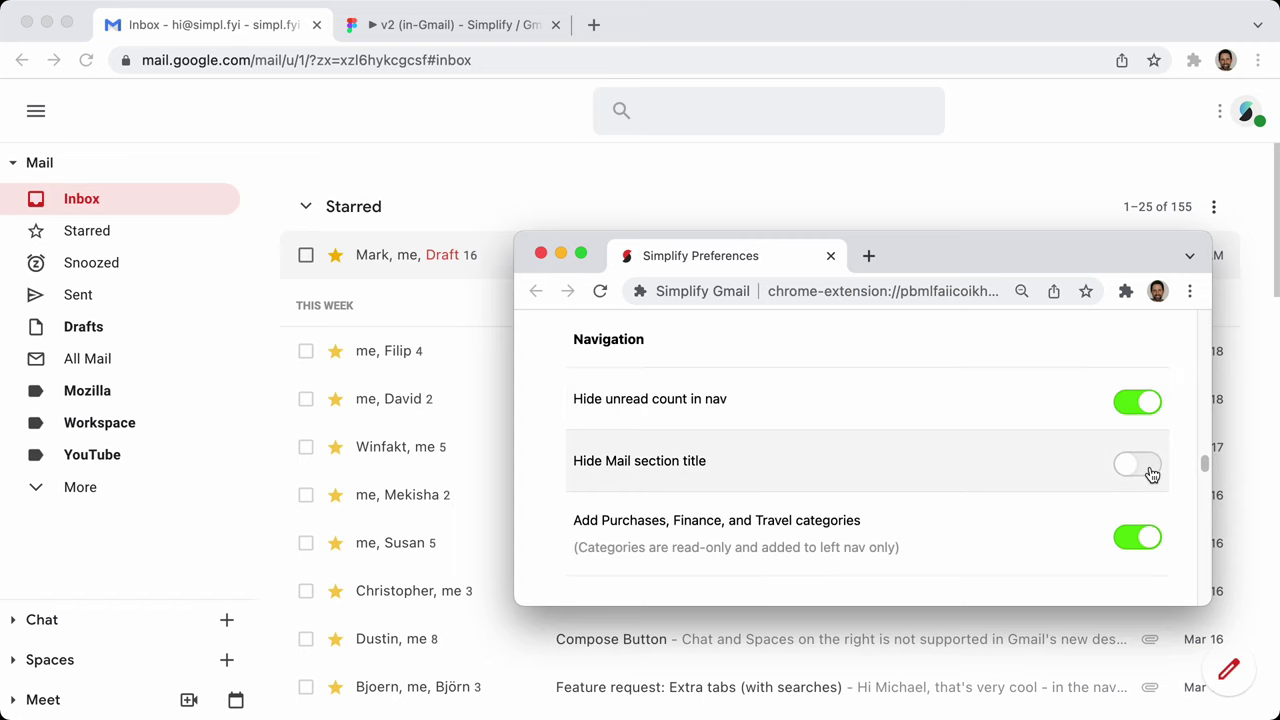
{"action": "left_click", "coordinate": [78, 167]}
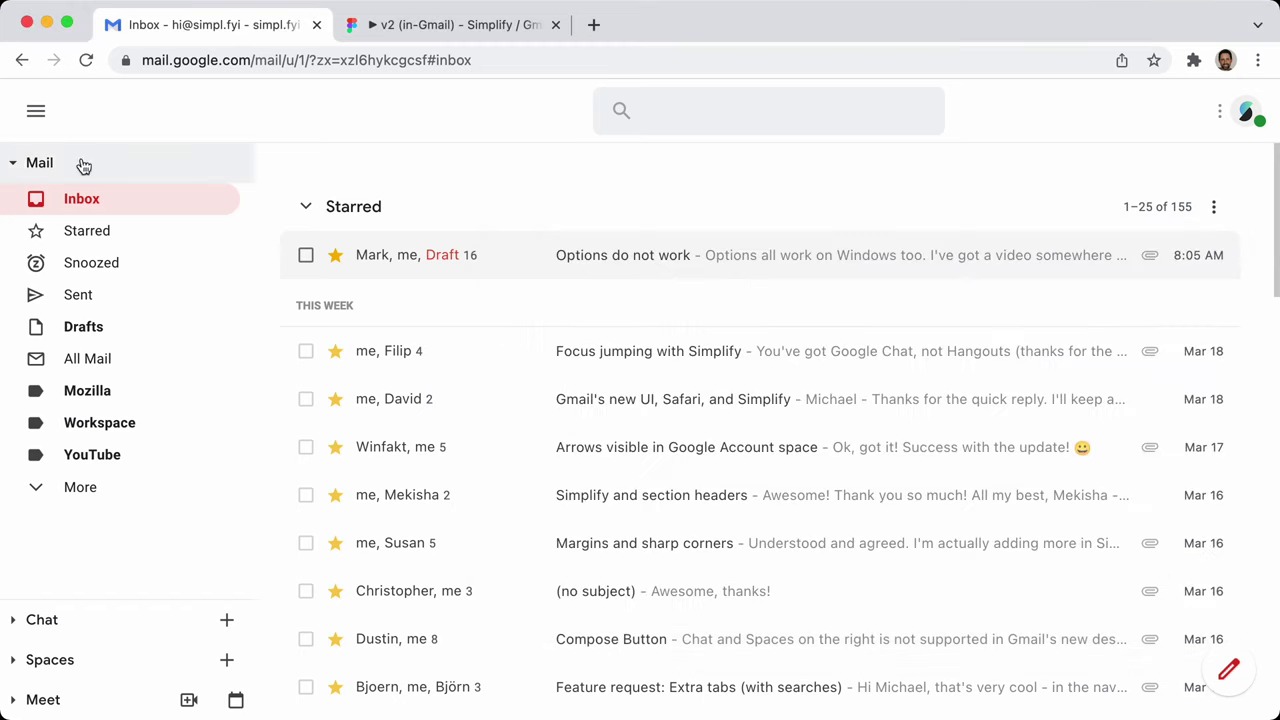
{"action": "left_click", "coordinate": [14, 163]}
{"action": "left_click", "coordinate": [16, 164]}
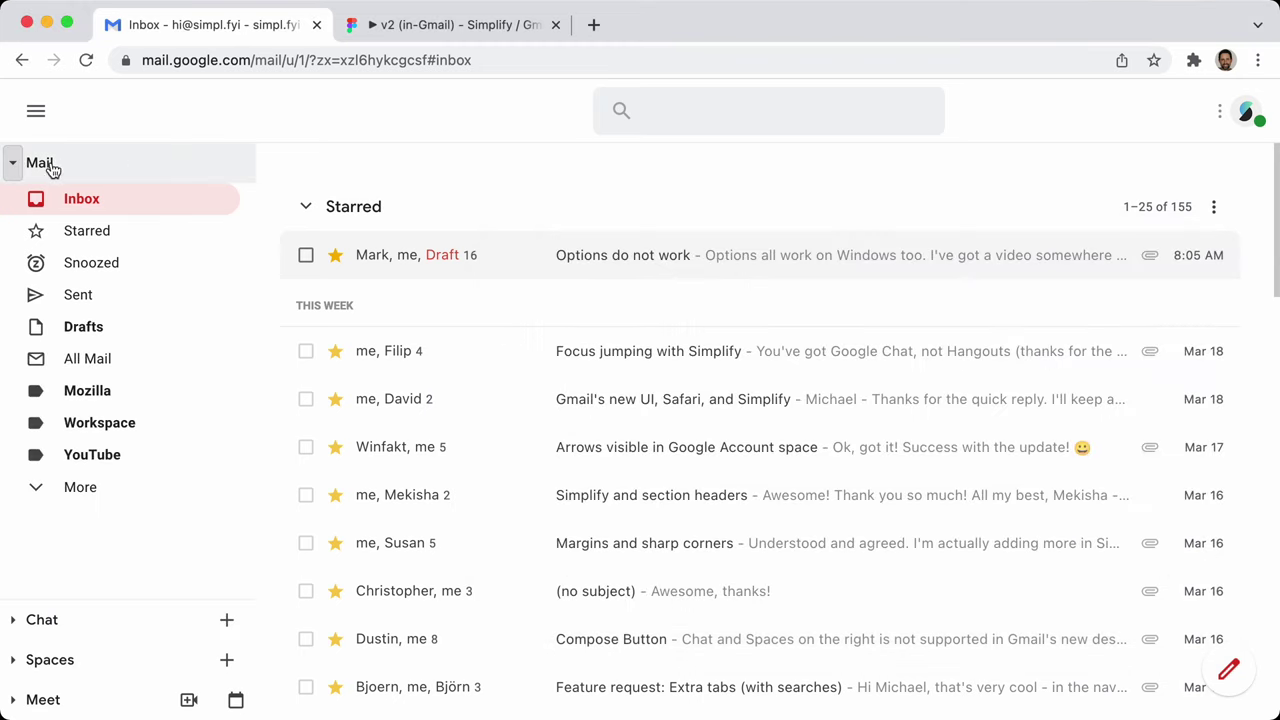
Switch to Simplify Preferences and toggle Hide Mail section title, leaving it on
{"action": "key", "text": "super+grave"}
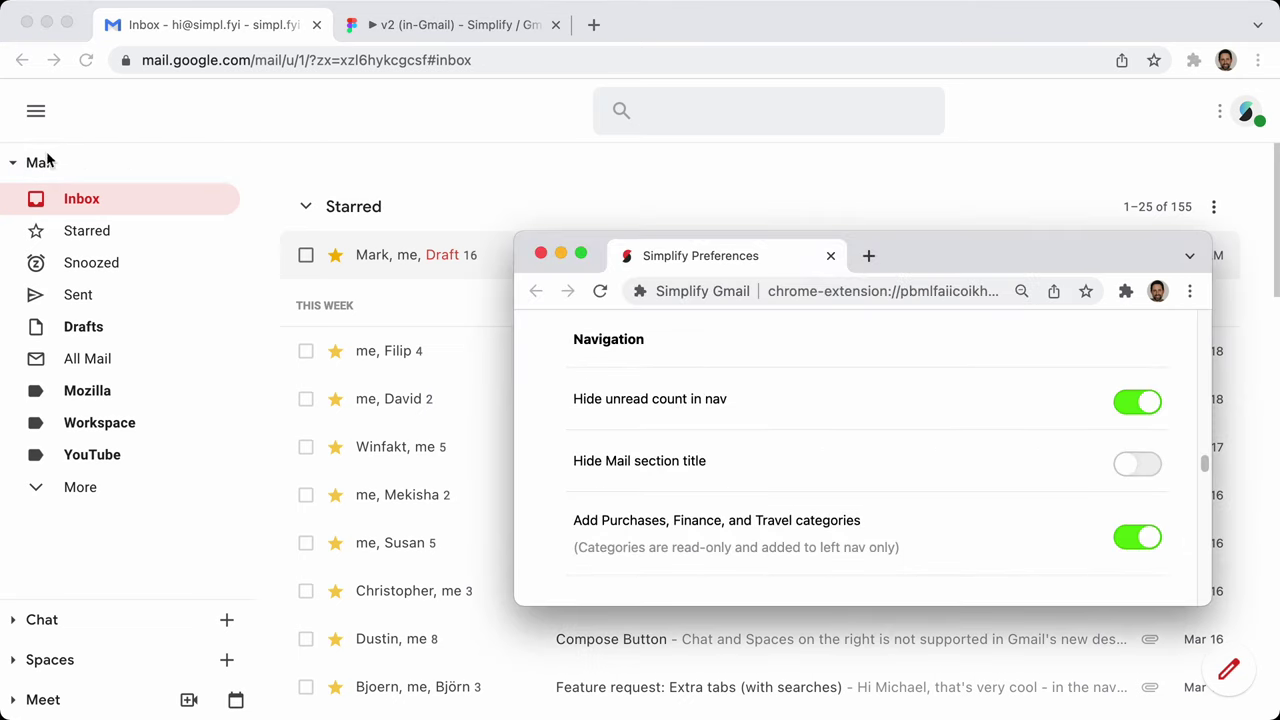
{"action": "left_click", "coordinate": [1139, 465]}
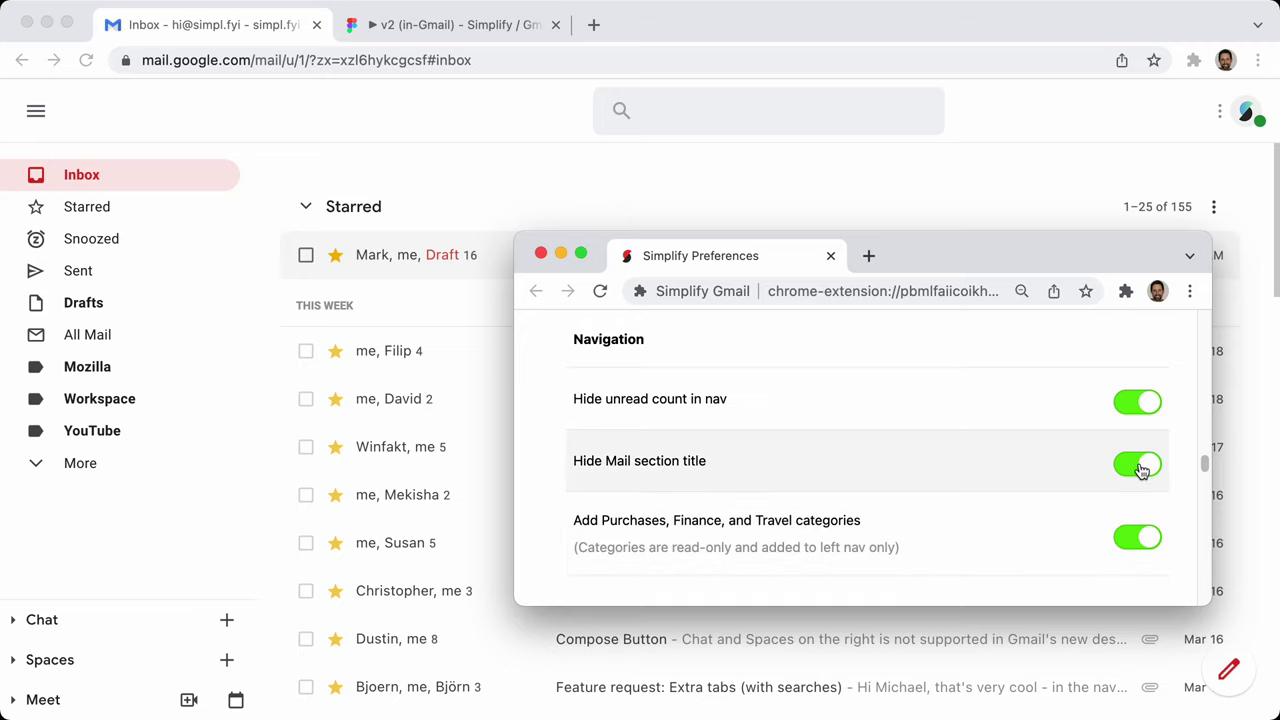
{"action": "left_click", "coordinate": [1139, 465]}
{"action": "left_click", "coordinate": [1139, 465]}
{"action": "scroll", "coordinate": [1030, 478], "scroll_direction": "down", "scroll_amount": 2}
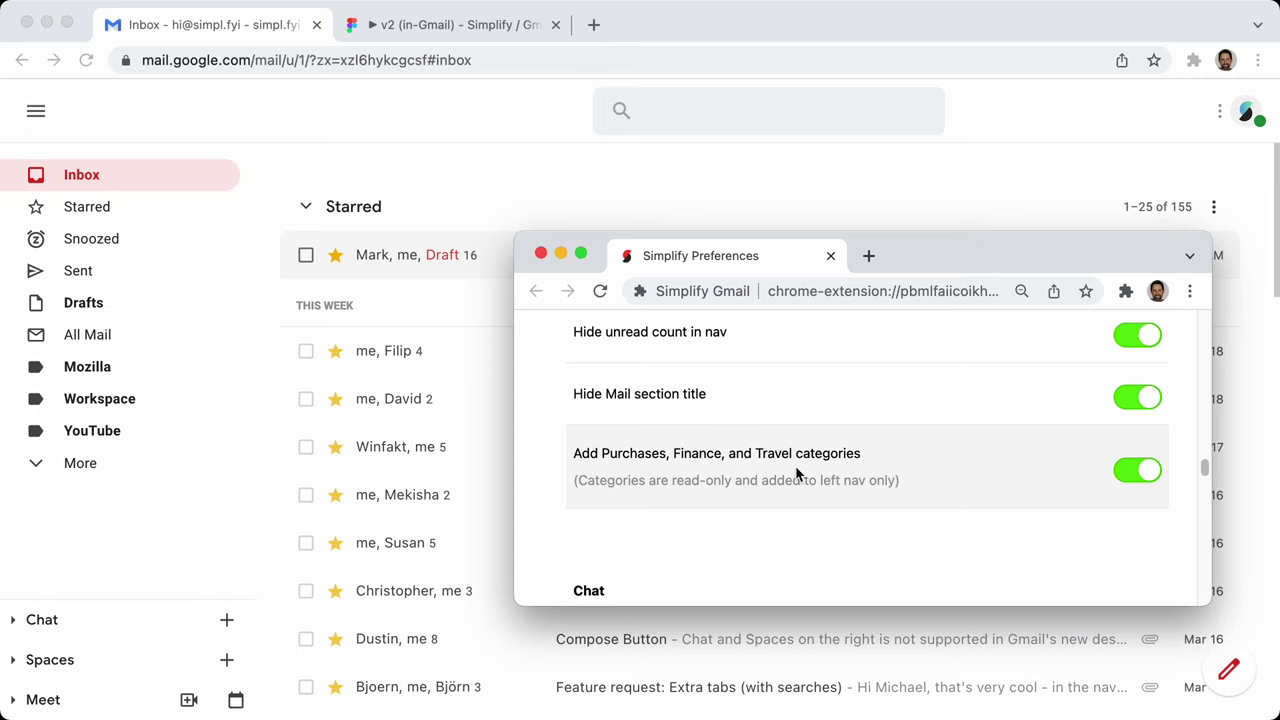
{"action": "left_click", "coordinate": [1242, 118]}
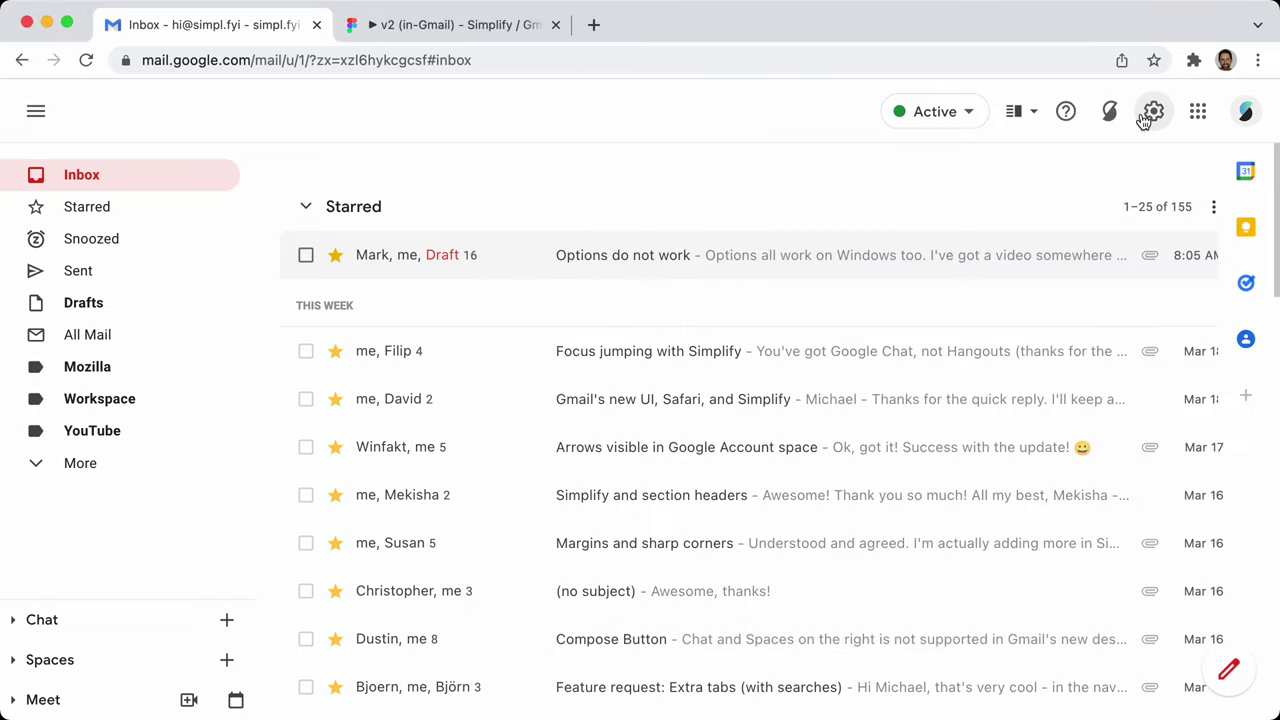
{"action": "left_click", "coordinate": [1147, 116]}
{"action": "scroll", "coordinate": [1100, 505], "scroll_direction": "down", "scroll_amount": 5}
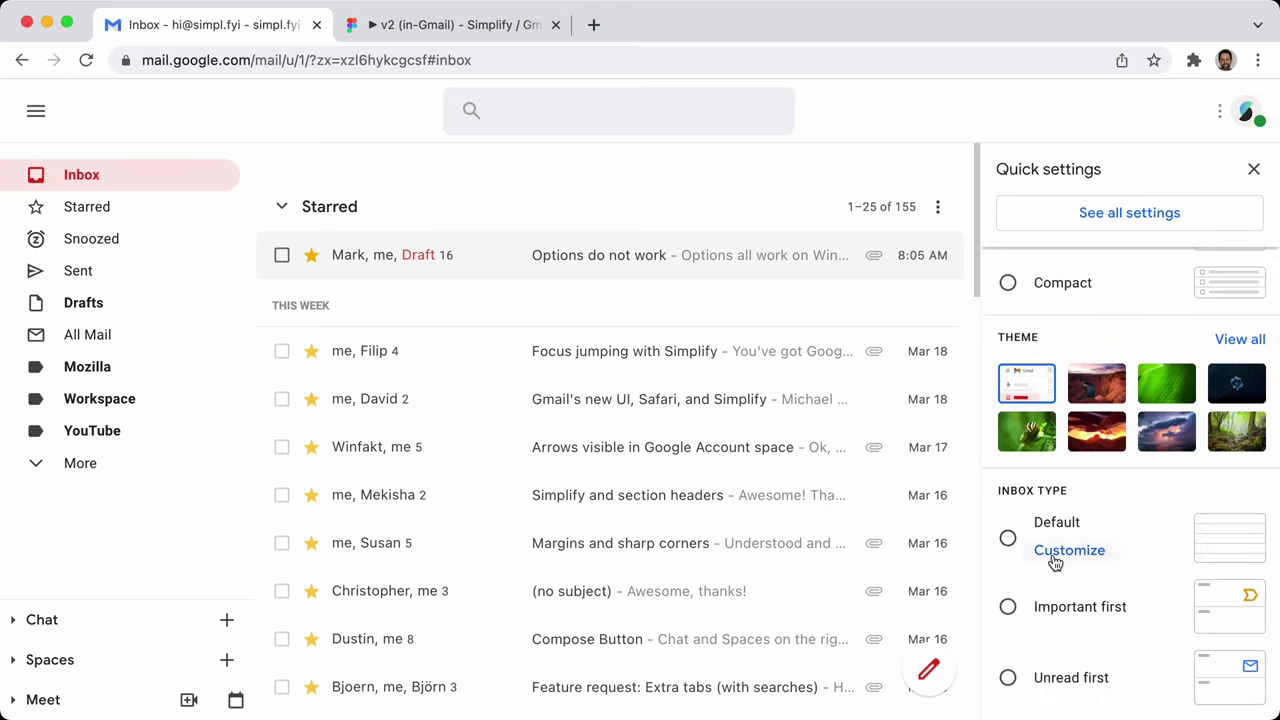
{"action": "left_click", "coordinate": [1060, 550]}
{"action": "left_click", "coordinate": [901, 586]}
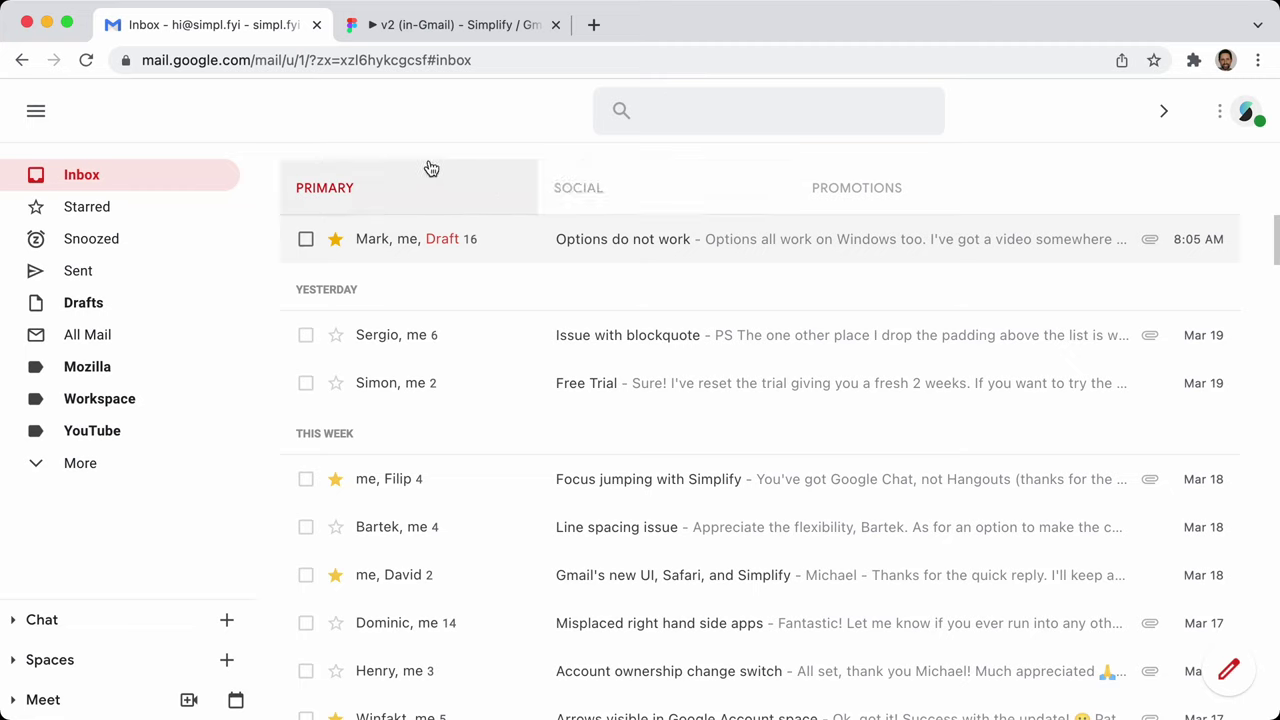
Customize the Default inbox type to also enable the Updates tab, and save the tab selection
{"action": "mouse_move", "coordinate": [1205, 110]}
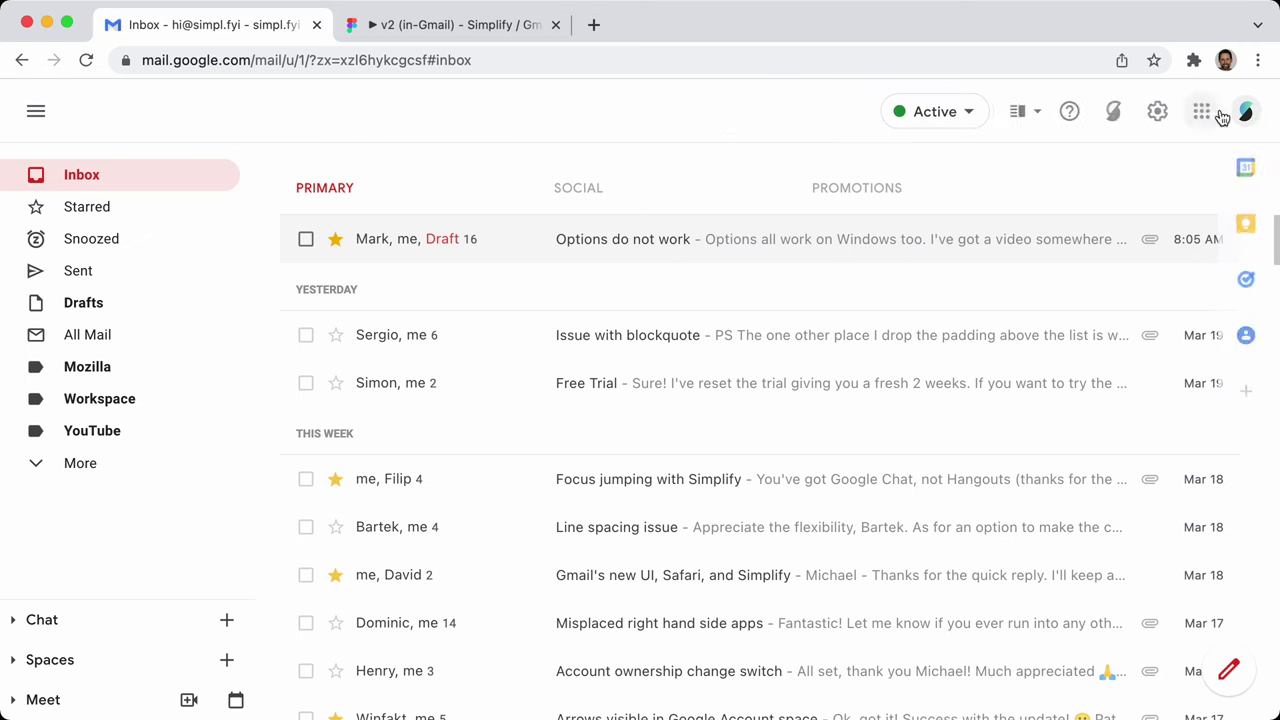
{"action": "left_click", "coordinate": [1154, 111]}
{"action": "scroll", "coordinate": [1087, 530], "scroll_direction": "down", "scroll_amount": 5}
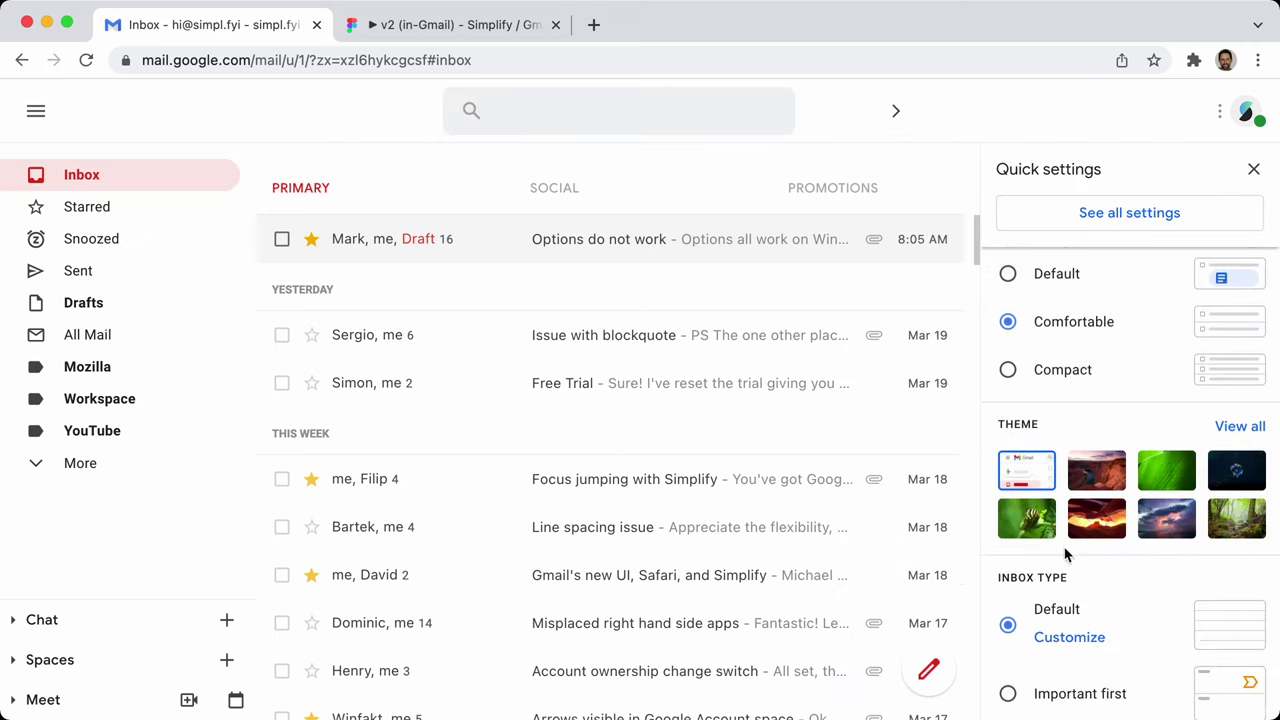
{"action": "left_click", "coordinate": [1065, 506]}
{"action": "mouse_move", "coordinate": [417, 347]}
{"action": "left_click", "coordinate": [400, 380]}
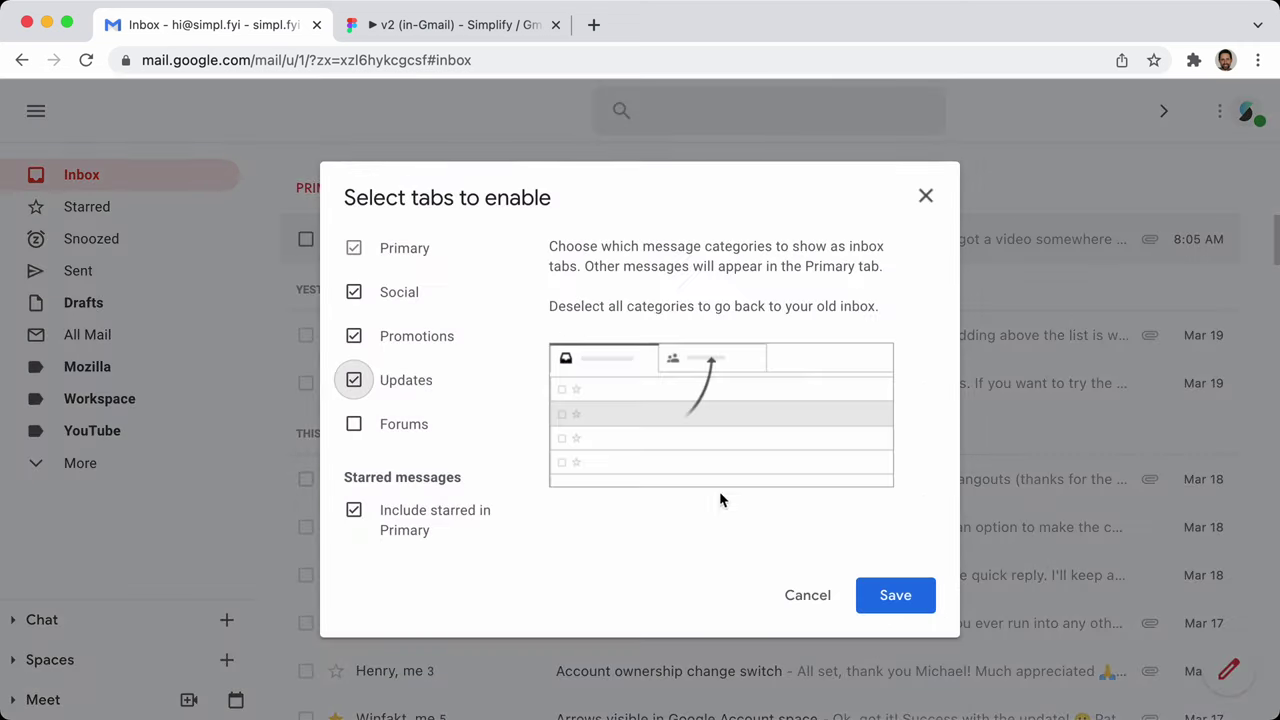
{"action": "left_click", "coordinate": [893, 595]}
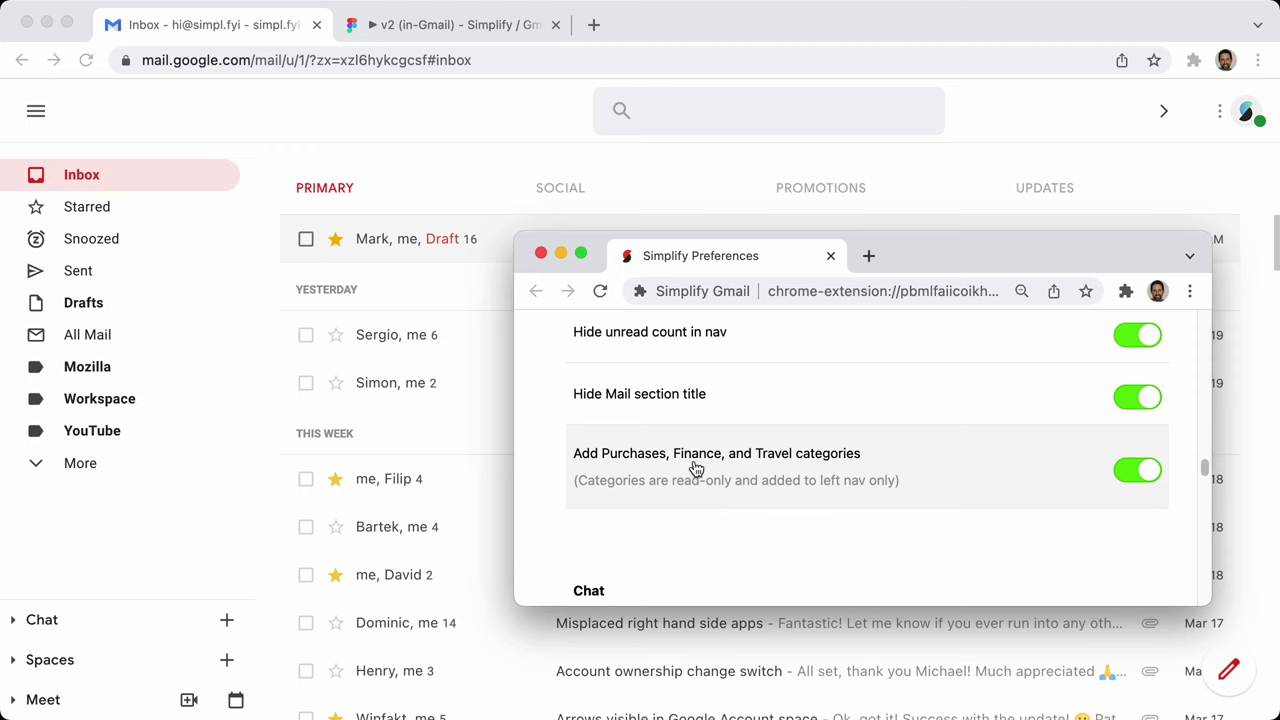
Return to the Gmail window and search for category:travel
{"action": "left_click", "coordinate": [714, 108]}
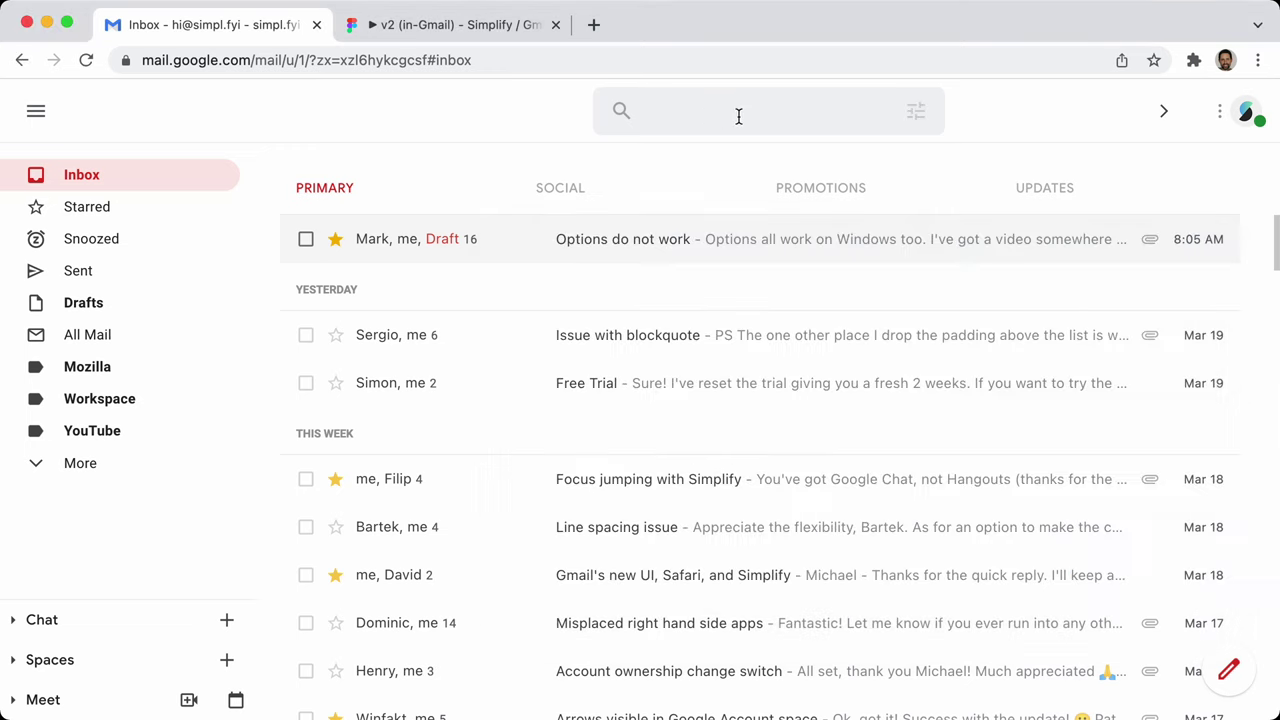
{"action": "left_click", "coordinate": [739, 115]}
{"action": "type", "text": "category:"}
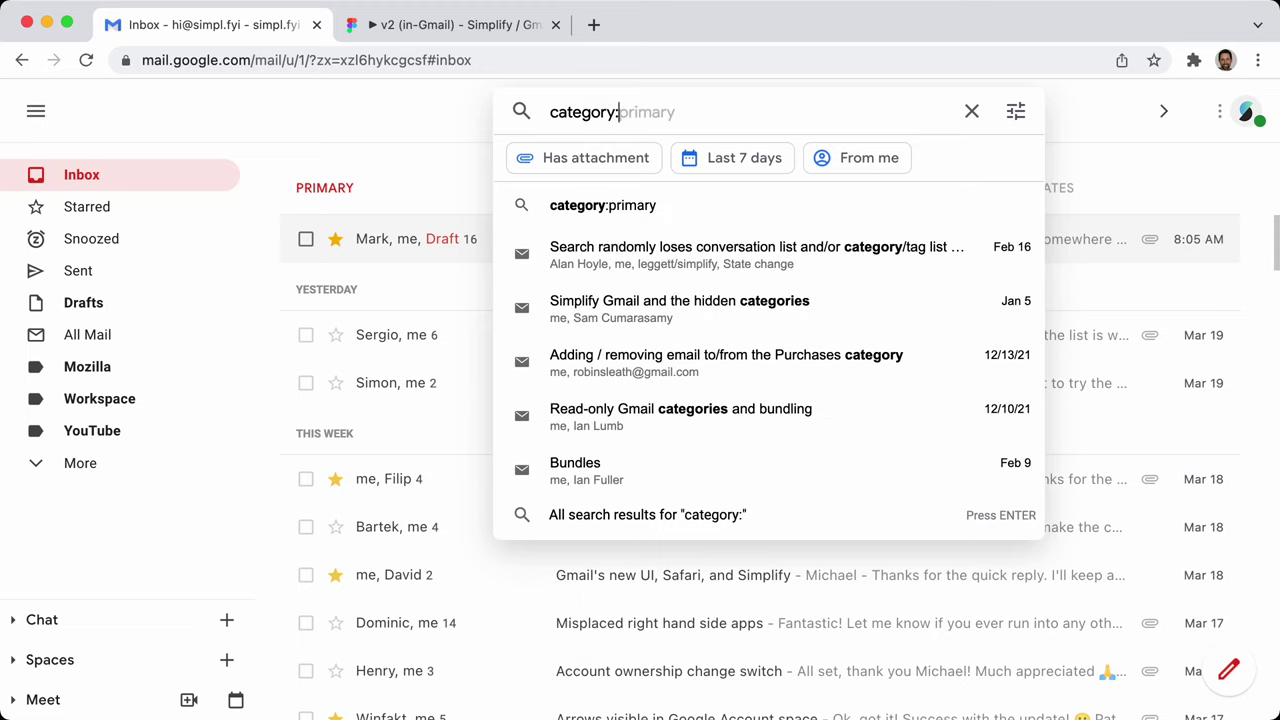
{"action": "type", "text": "travel"}
{"action": "key", "text": "Return"}
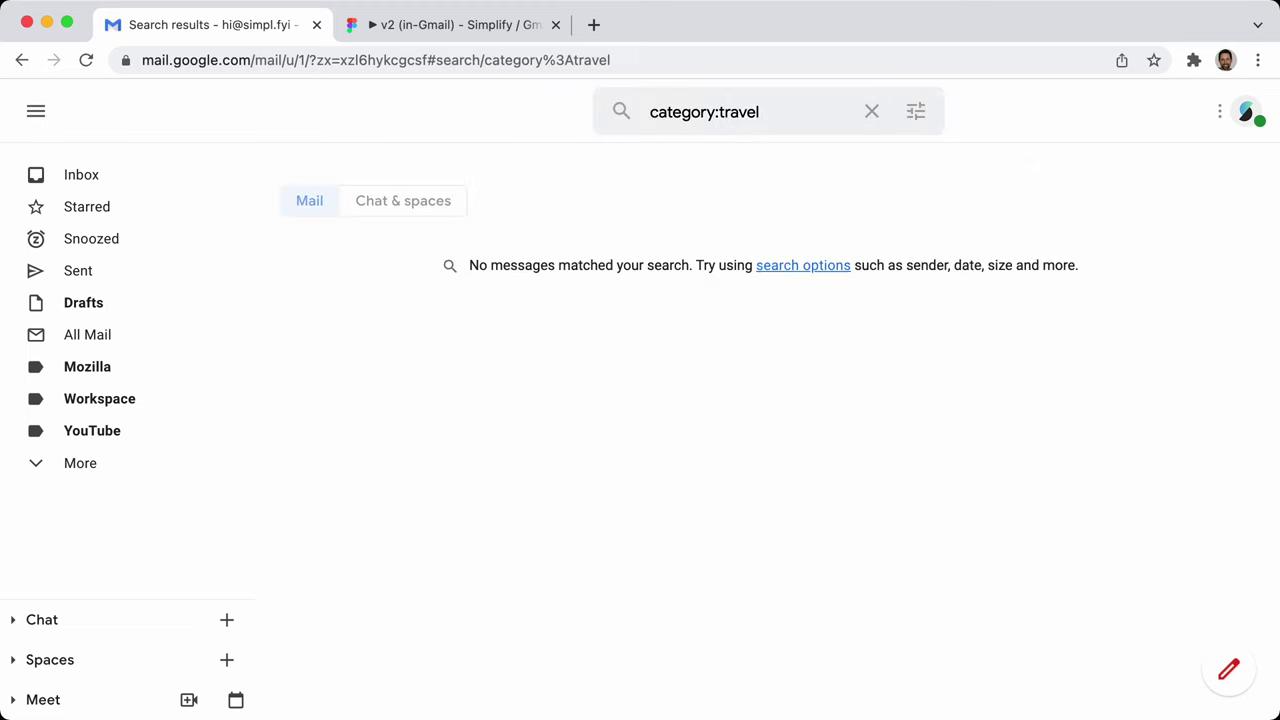
Change the search query to category:purchases and run it
{"action": "left_click", "coordinate": [804, 100]}
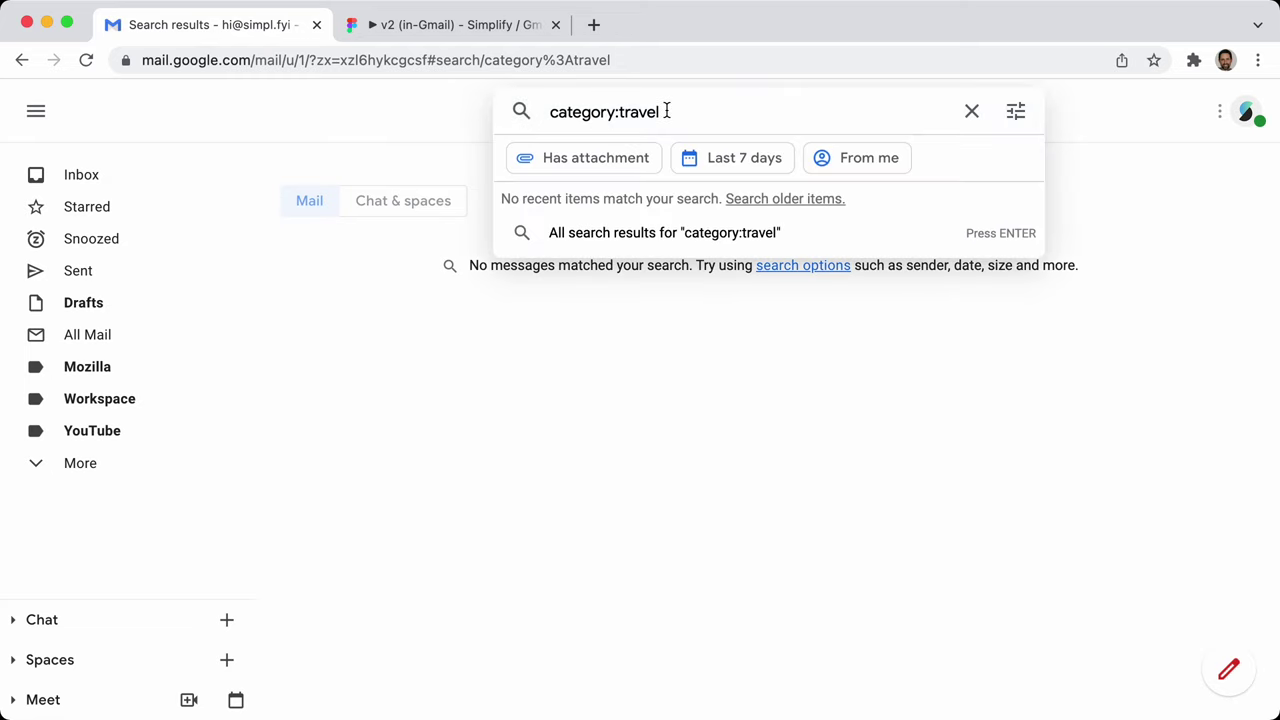
{"action": "double_click", "coordinate": [622, 112]}
{"action": "type", "text": "pu"}
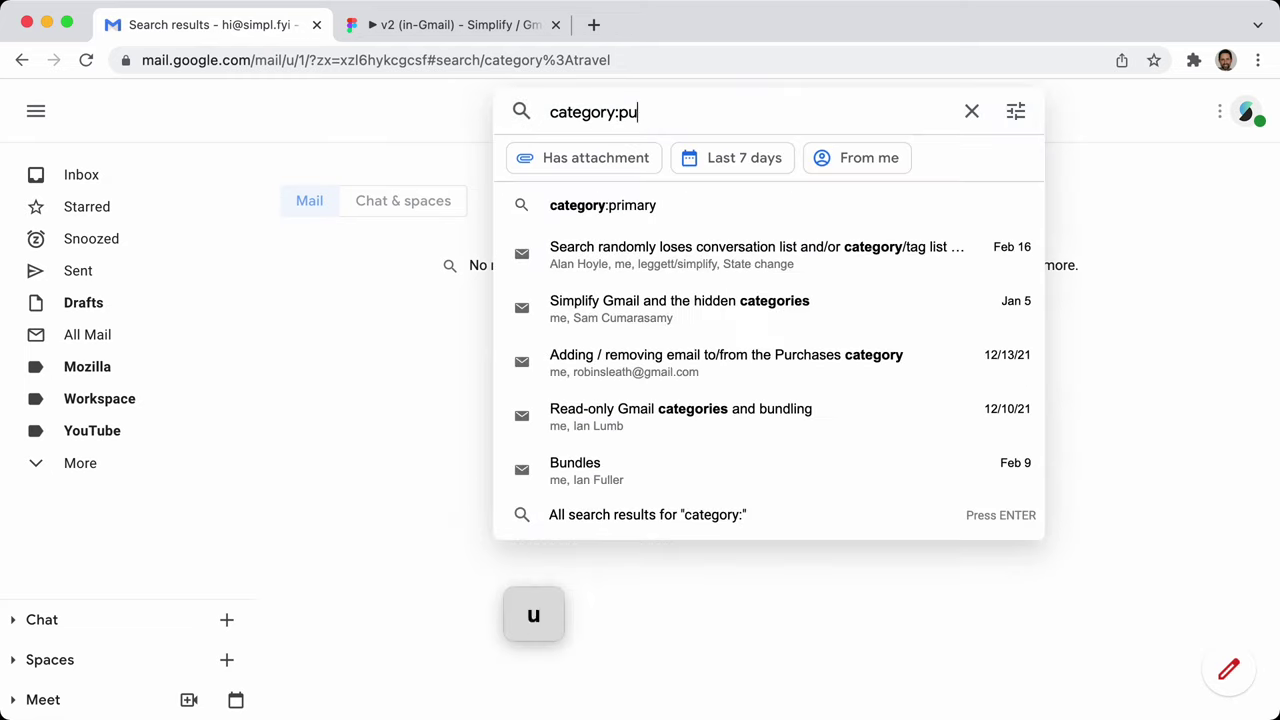
{"action": "type", "text": "rchases"}
{"action": "key", "text": "Return"}
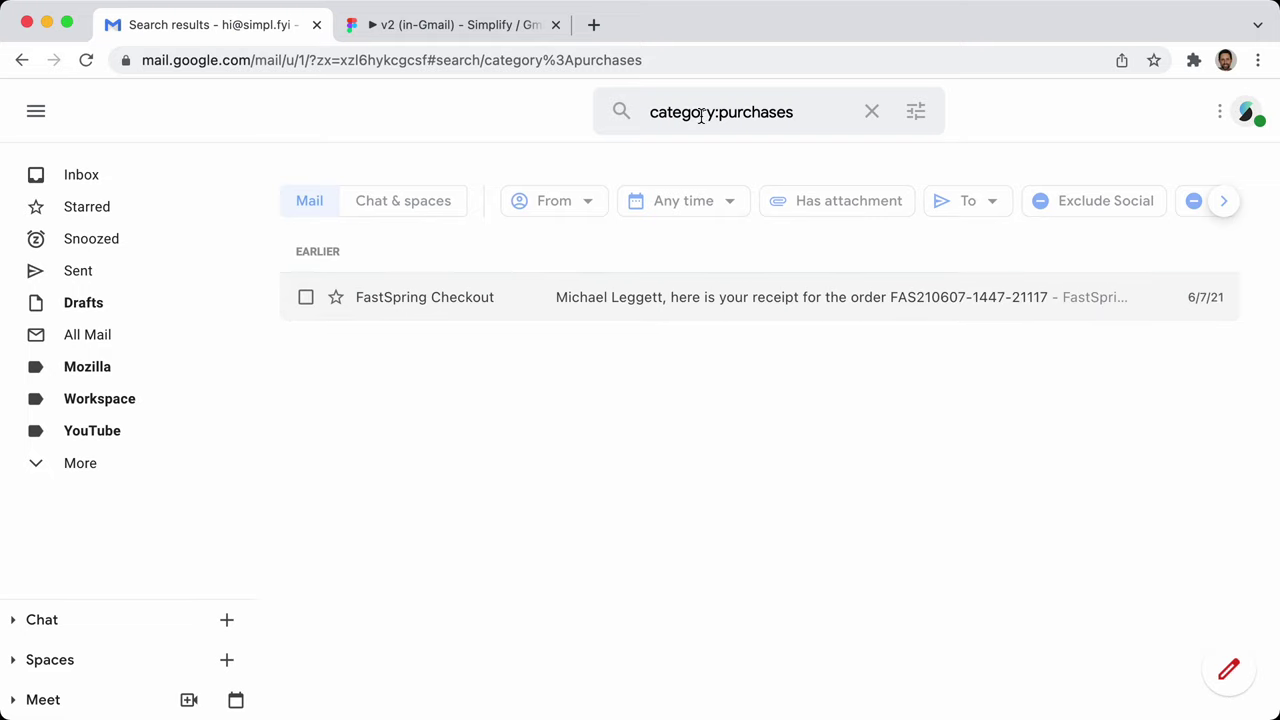
Expand the navigation menu's full label list to look at Categories, and clear the category search
{"action": "left_click", "coordinate": [86, 463]}
{"action": "scroll", "coordinate": [143, 377], "scroll_direction": "down", "scroll_amount": 5}
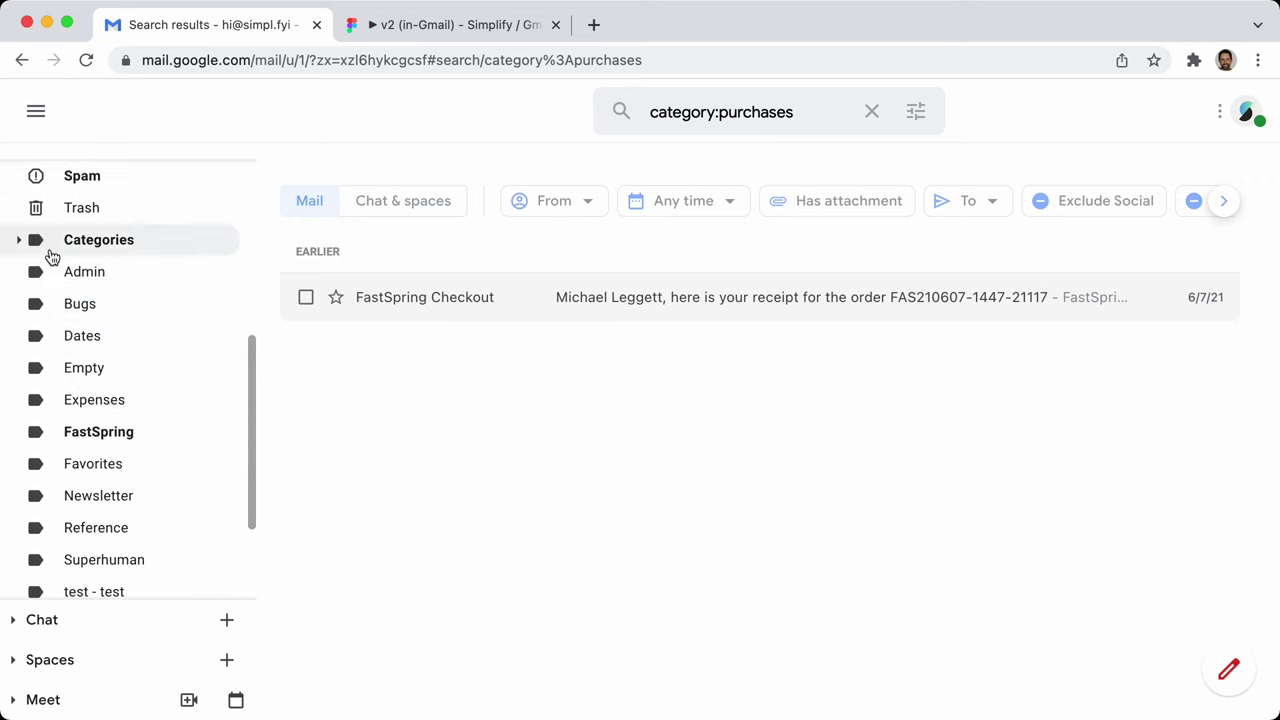
{"action": "left_click", "coordinate": [872, 112]}
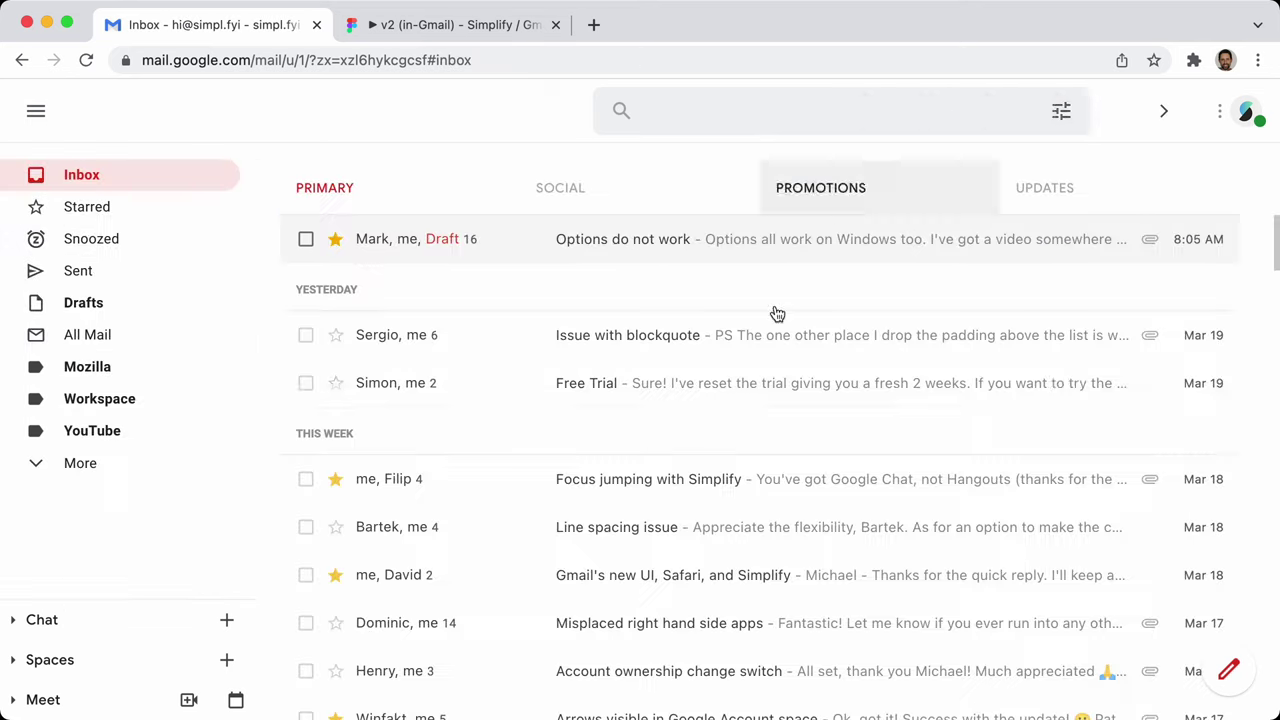
Check the Add Purchases, Finance, and Travel categories preference, and expand Categories under More in Gmail's navigation menu
{"action": "key", "text": "super+grave"}
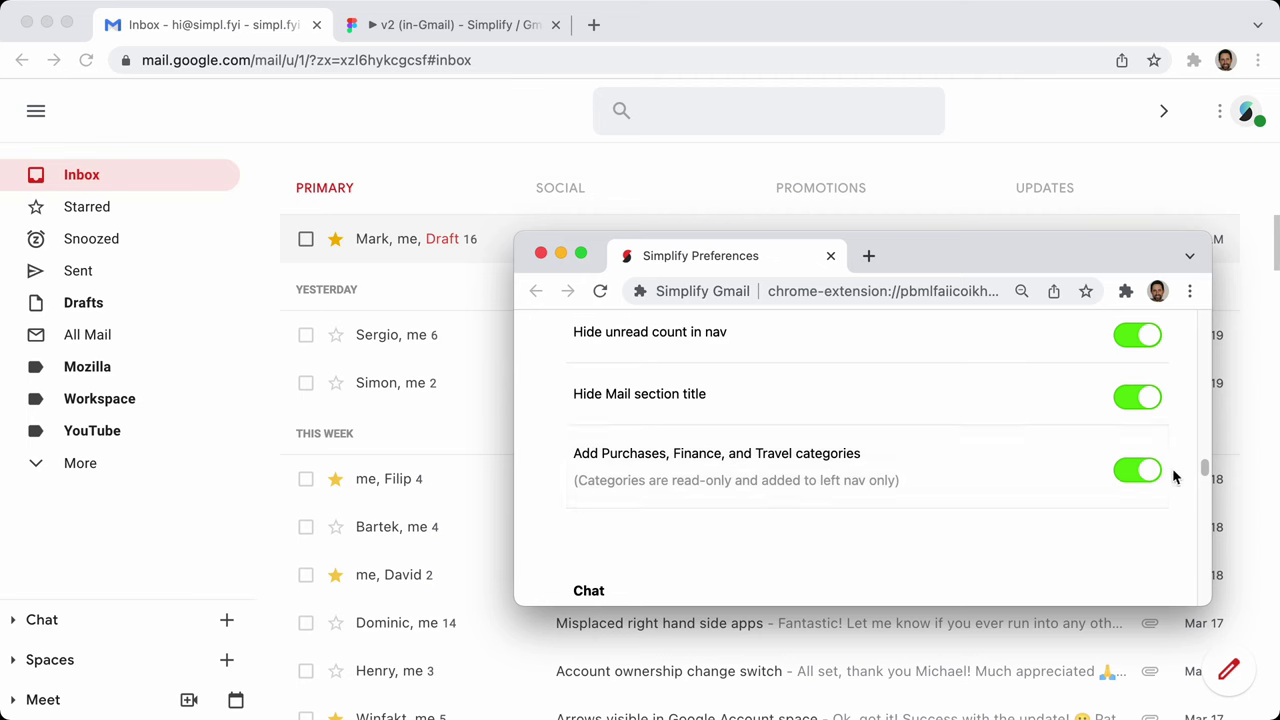
{"action": "left_click", "coordinate": [78, 470]}
{"action": "left_click", "coordinate": [78, 472]}
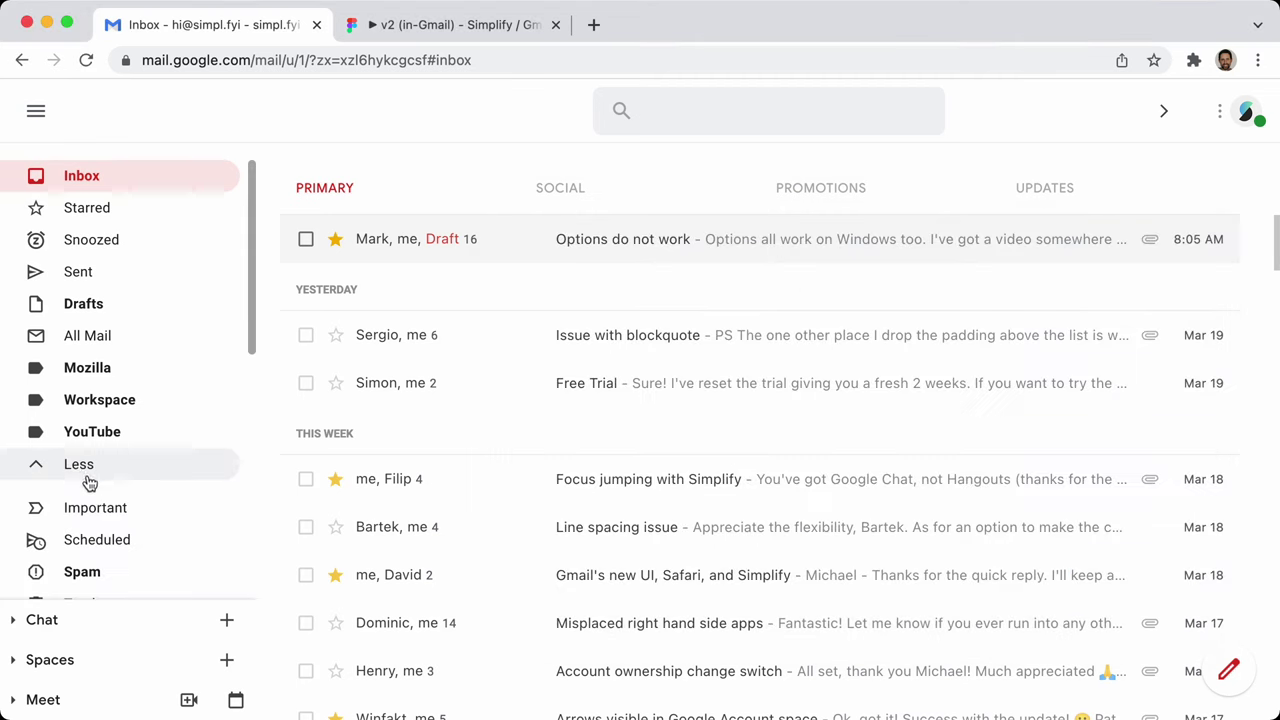
{"action": "scroll", "coordinate": [80, 443], "scroll_direction": "down", "scroll_amount": 3}
{"action": "left_click", "coordinate": [17, 349]}
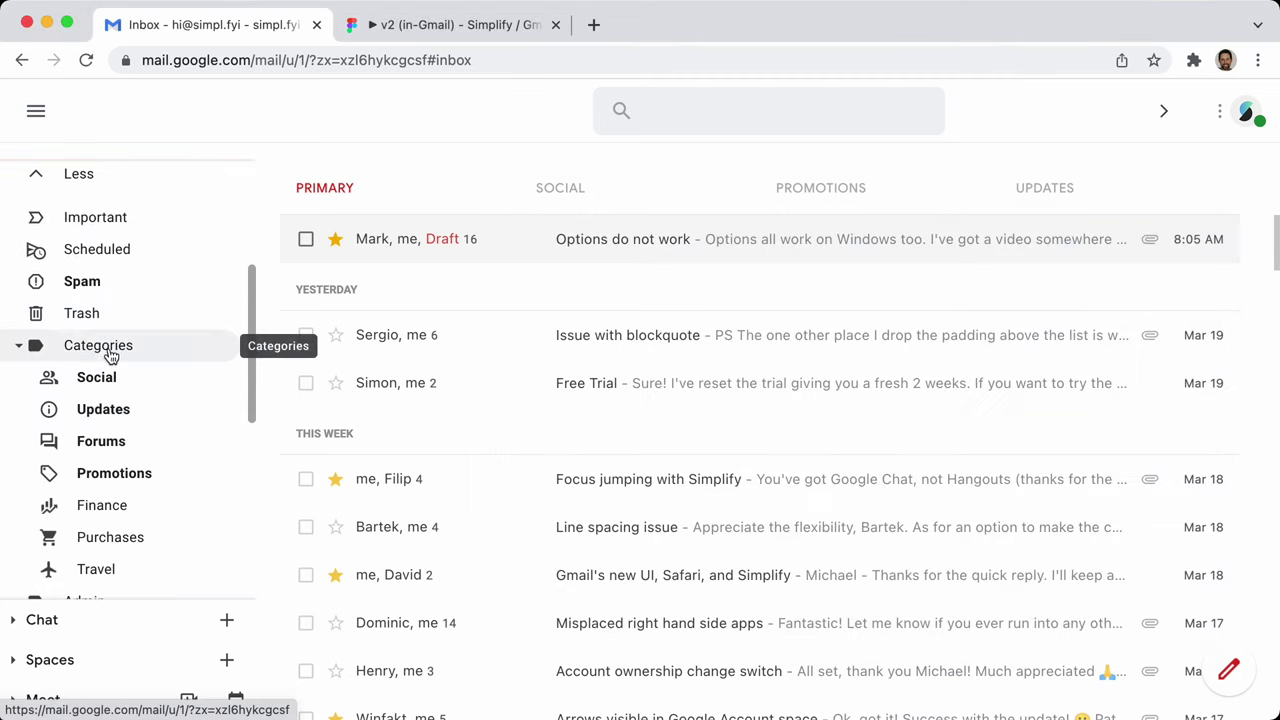
Open the Purchases category from Gmail's navigation menu and return to the inbox
{"action": "scroll", "coordinate": [109, 428], "scroll_direction": "down", "scroll_amount": 3}
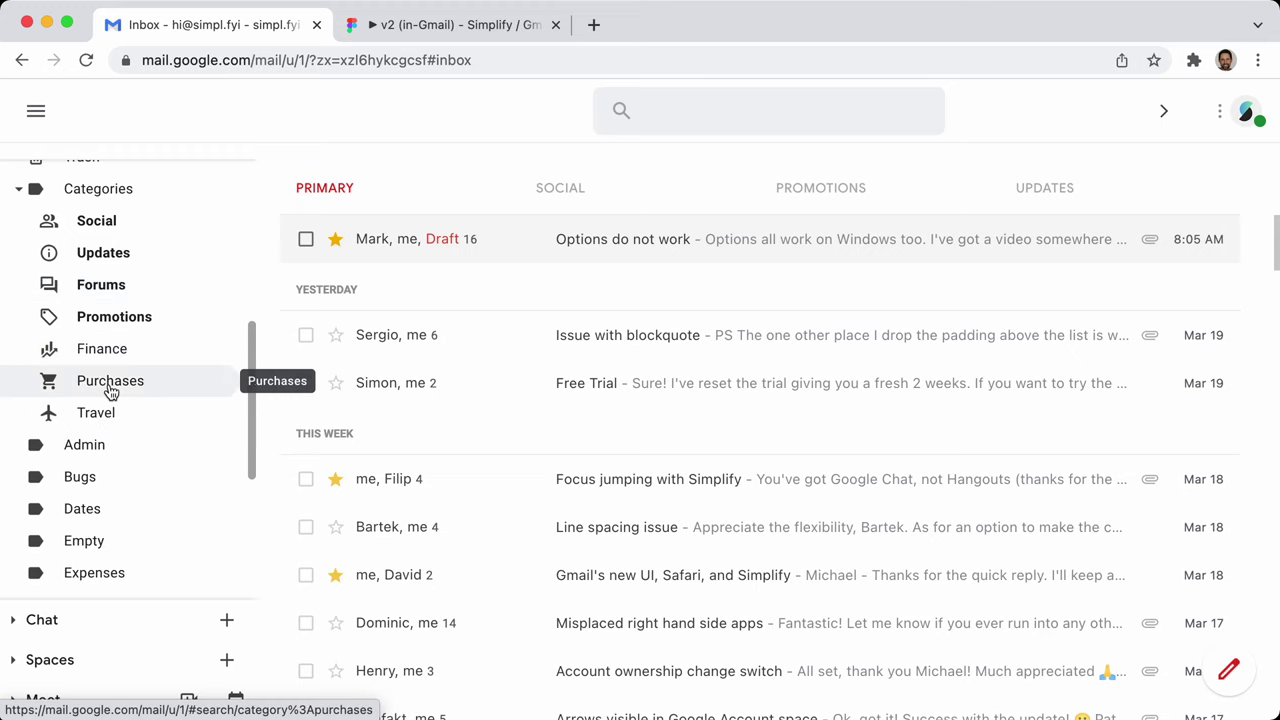
{"action": "left_click", "coordinate": [110, 387]}
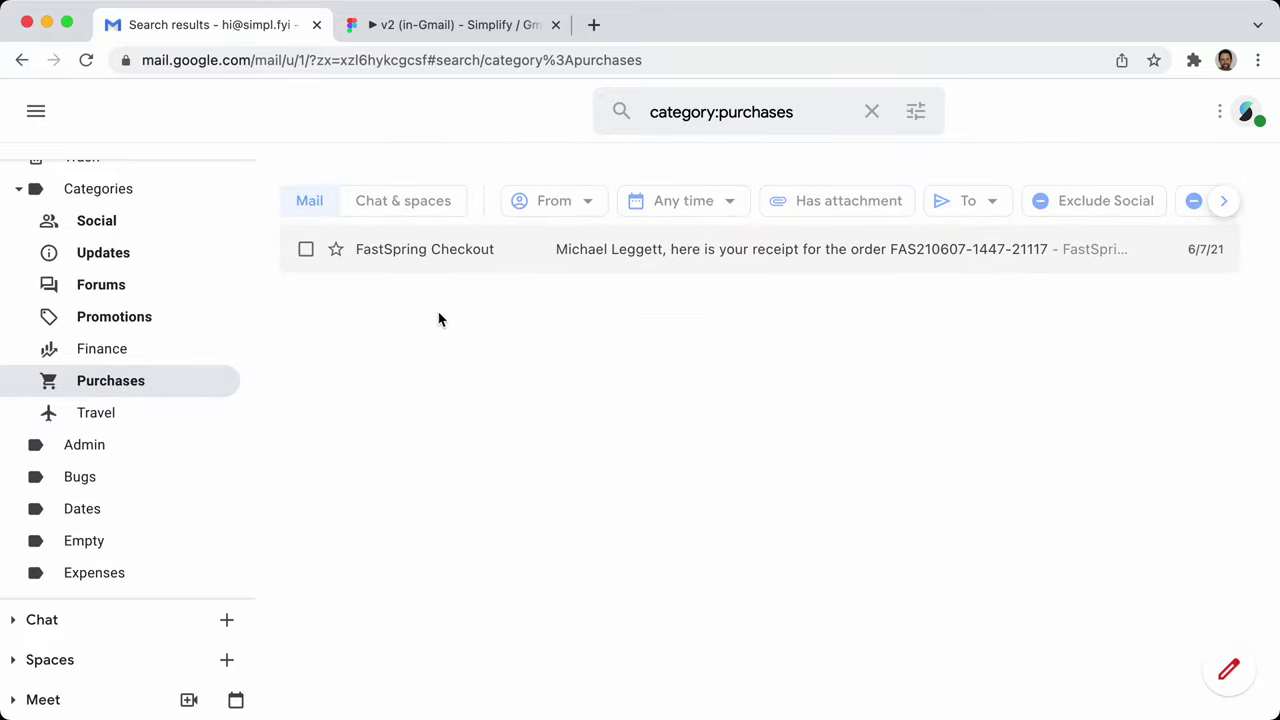
{"action": "scroll", "coordinate": [120, 346], "scroll_direction": "up", "scroll_amount": 10}
{"action": "left_click", "coordinate": [82, 174]}
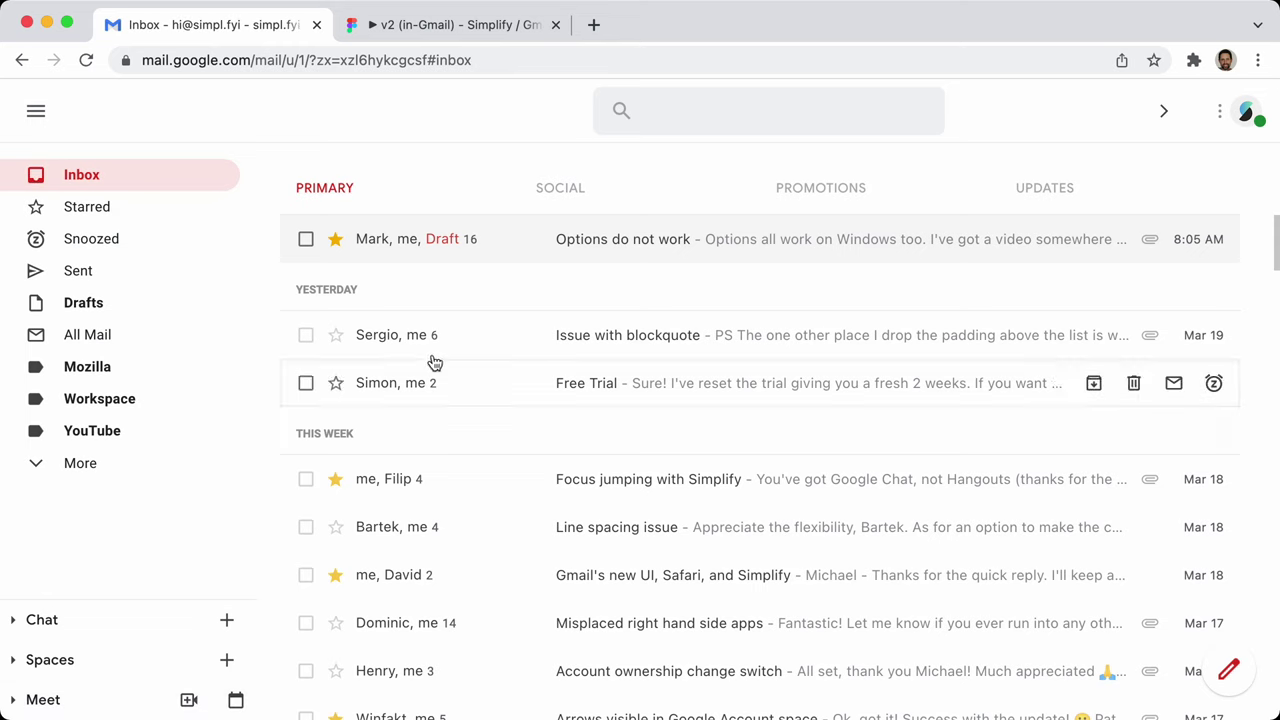
Select the "Issue with blockquote" conversation, examine the categories offered in its label list, and close the list and deselect the conversation
{"action": "left_click", "coordinate": [305, 335]}
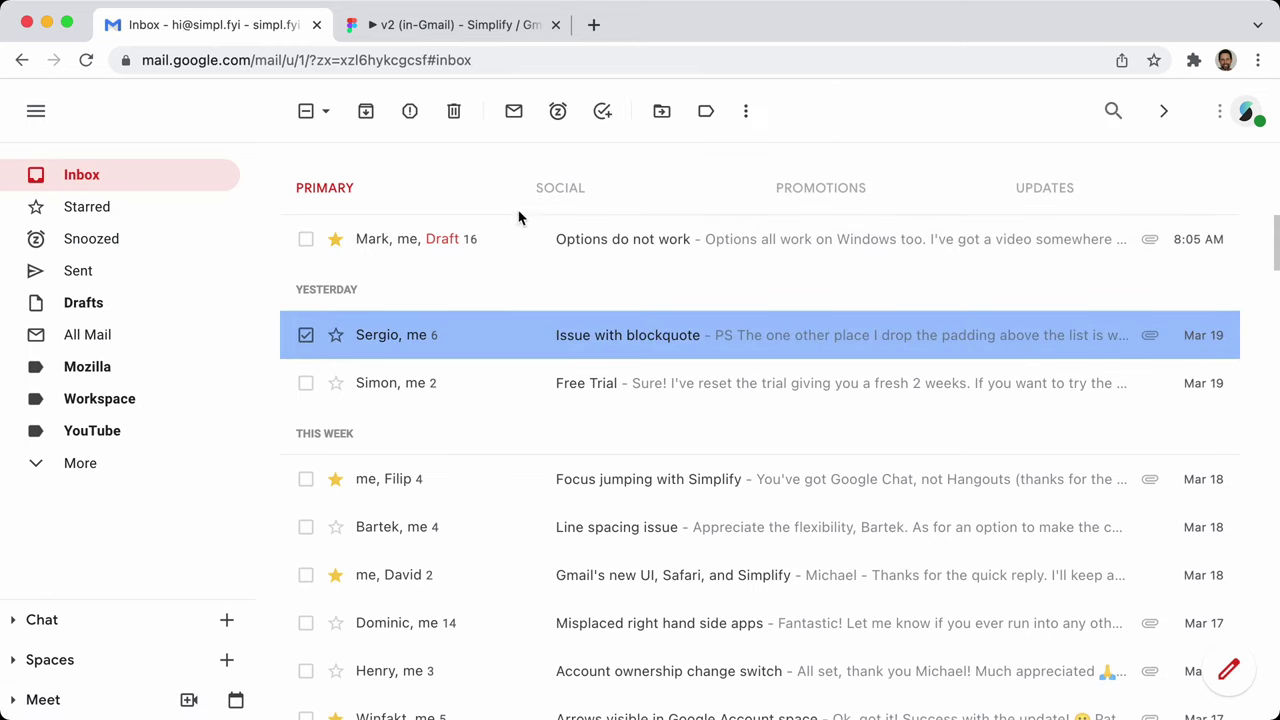
{"action": "left_click", "coordinate": [706, 111]}
{"action": "scroll", "coordinate": [806, 357], "scroll_direction": "down", "scroll_amount": 5}
{"action": "scroll", "coordinate": [806, 342], "scroll_direction": "up", "scroll_amount": 2}
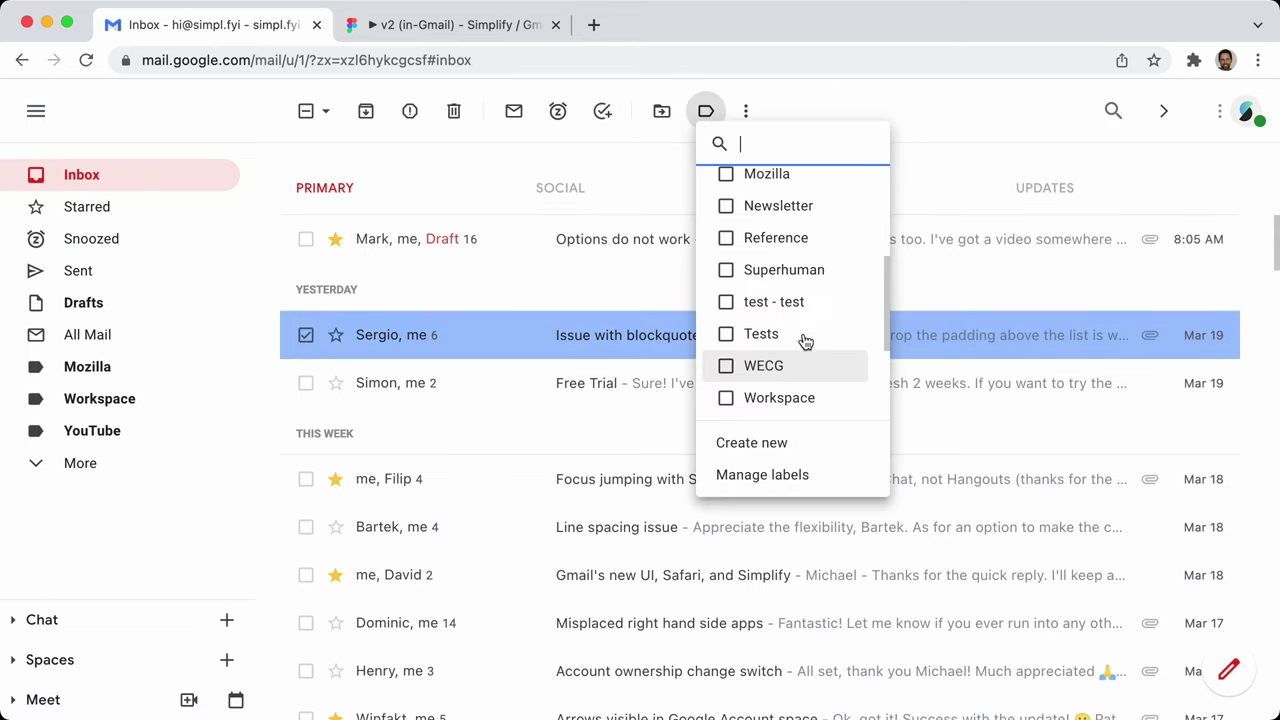
{"action": "scroll", "coordinate": [806, 342], "scroll_direction": "down", "scroll_amount": 3}
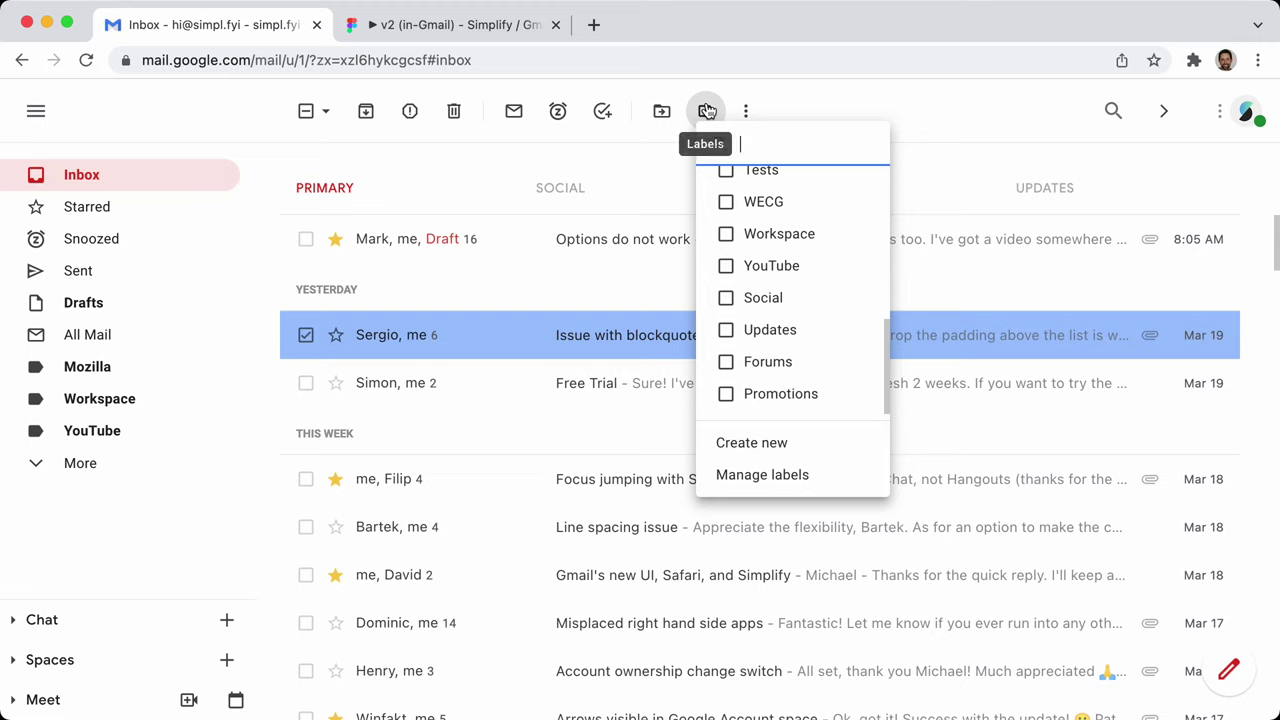
{"action": "left_click", "coordinate": [852, 104]}
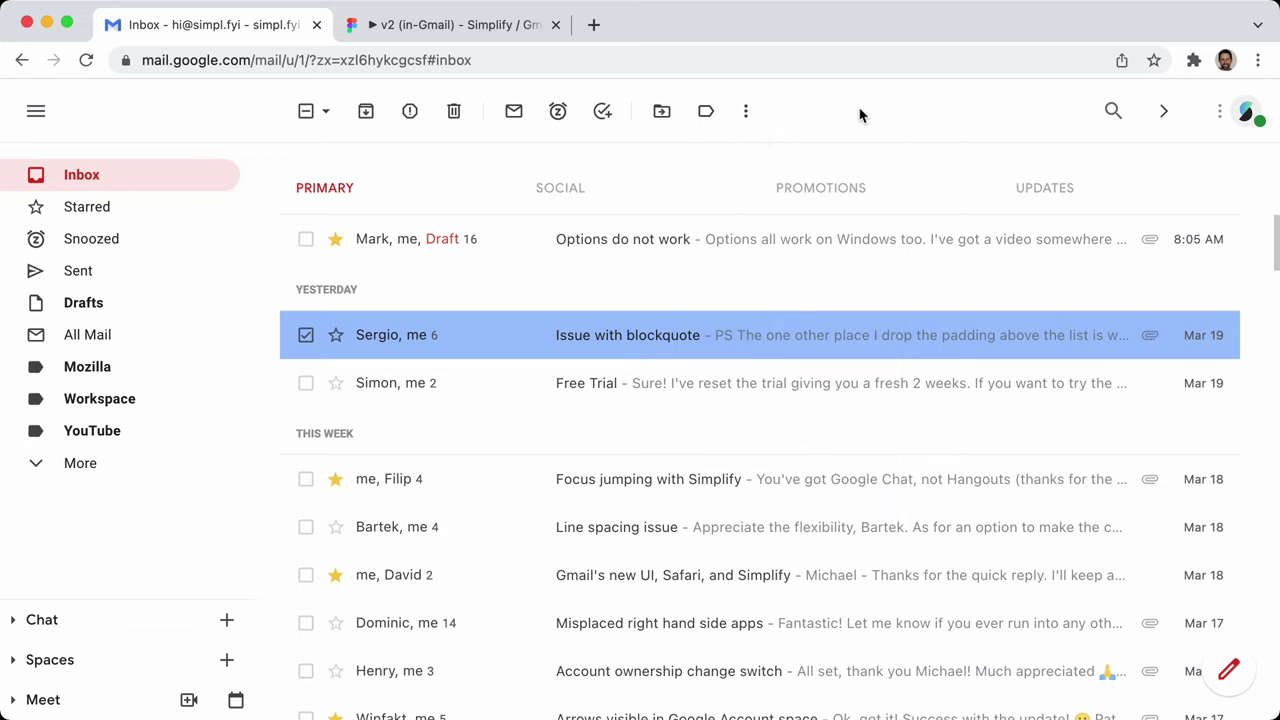
{"action": "left_click", "coordinate": [307, 337]}
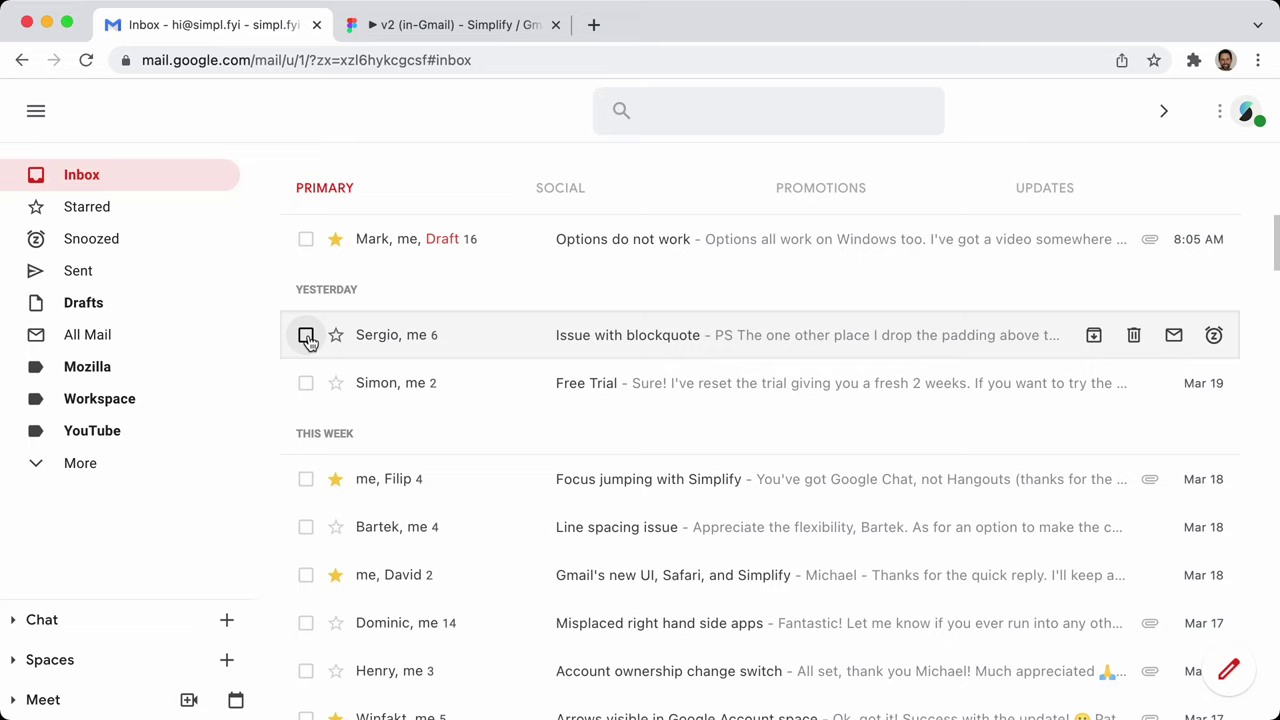
Search all conversations for category:purchases again from the inbox
{"action": "left_click", "coordinate": [740, 111]}
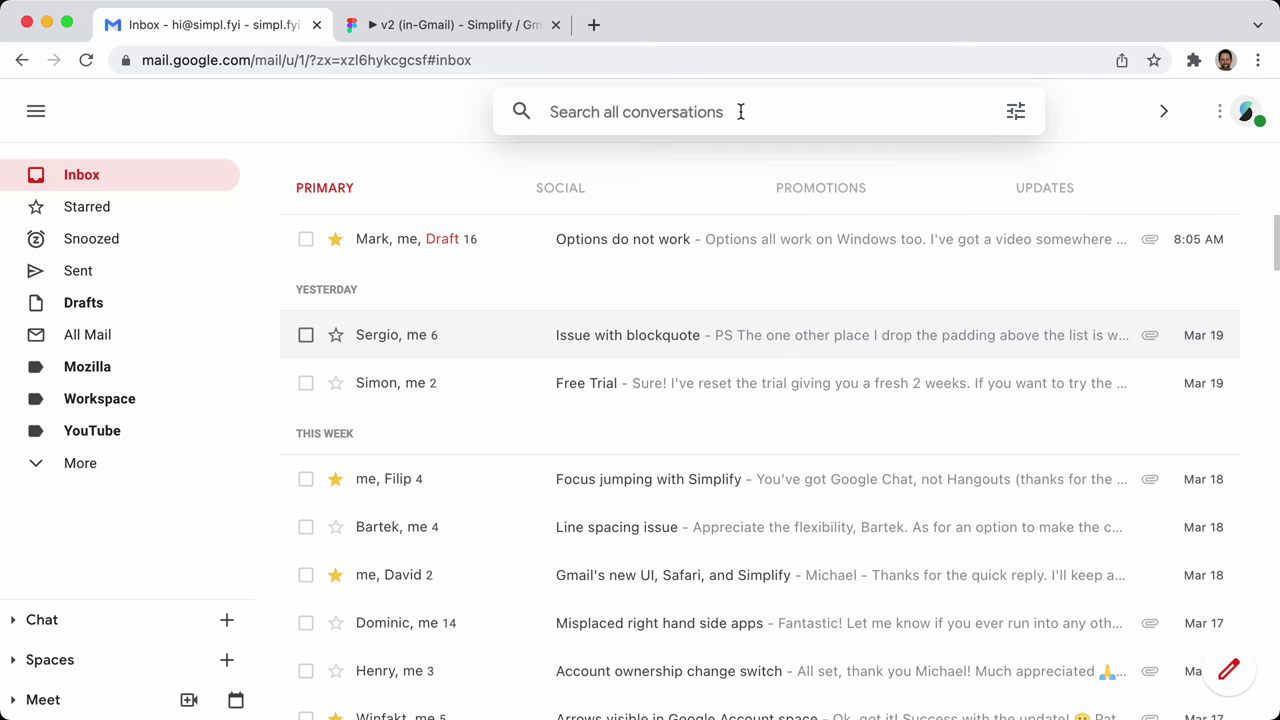
{"action": "type", "text": "category:"}
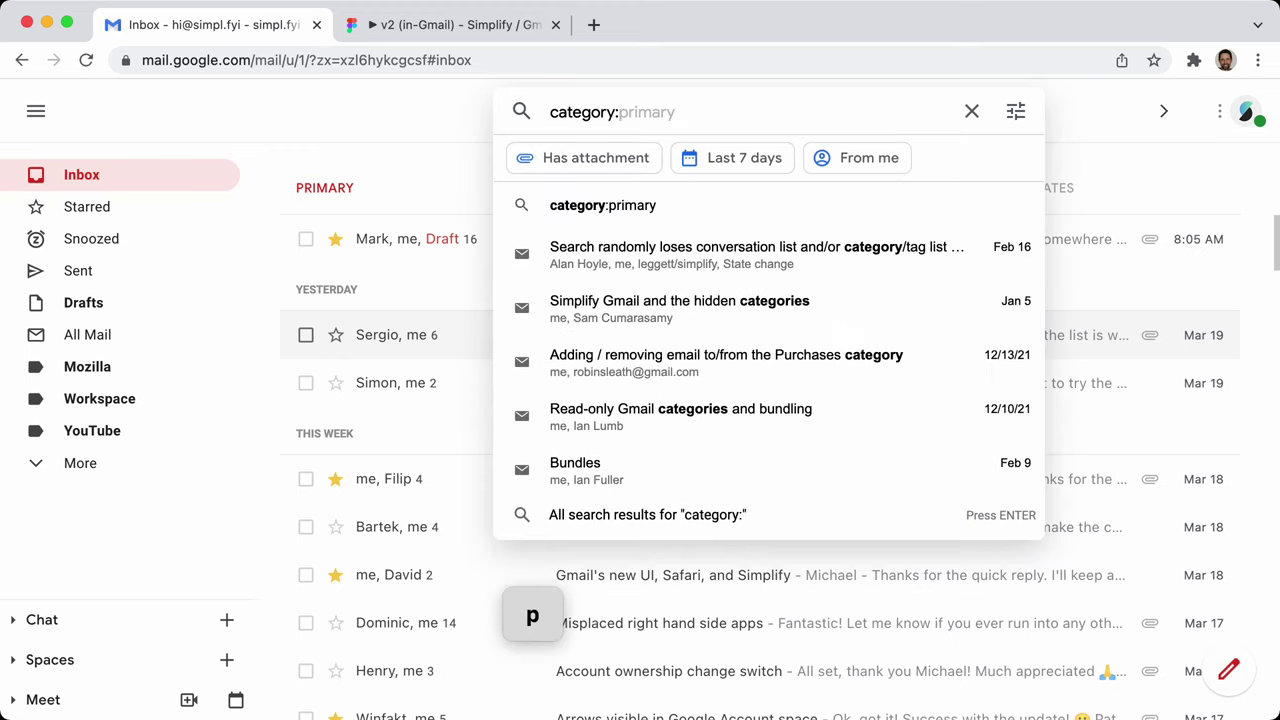
{"action": "type", "text": "purchase"}
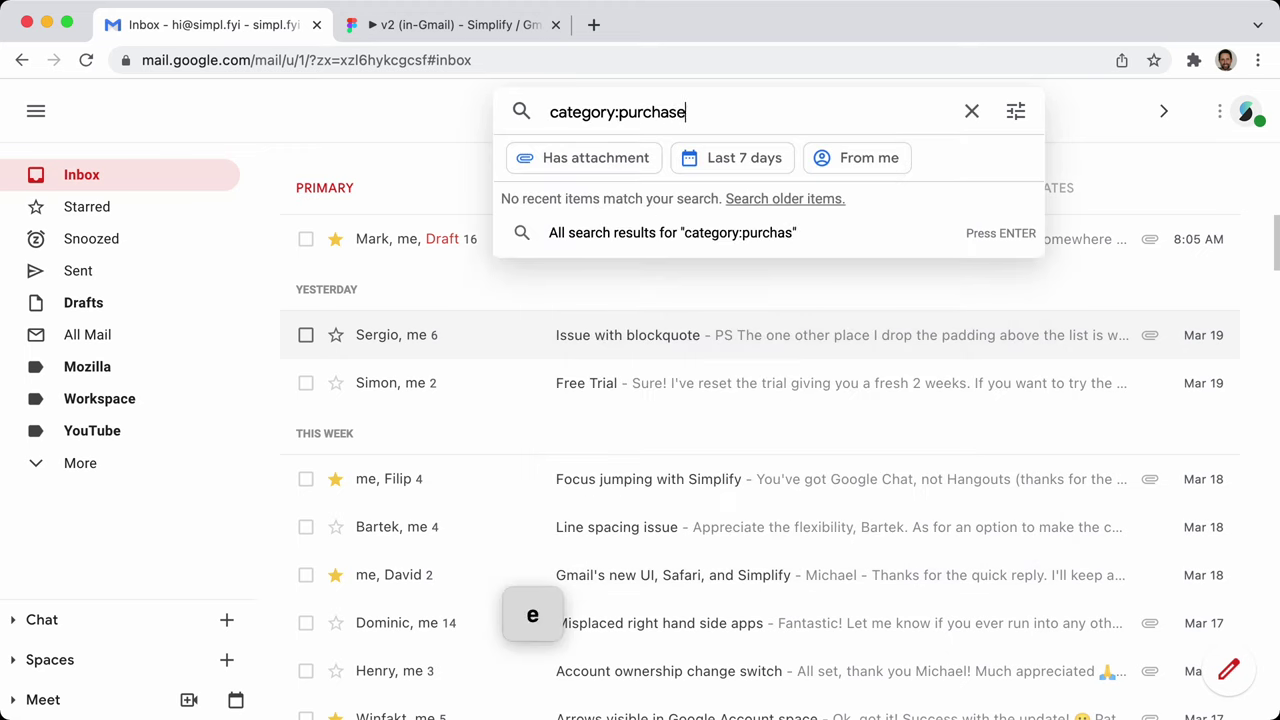
{"action": "type", "text": "s"}
{"action": "key", "text": "Return"}
Start a filter for messages that have the words category:purchases, copying the query from the search box
{"action": "left_click", "coordinate": [912, 116]}
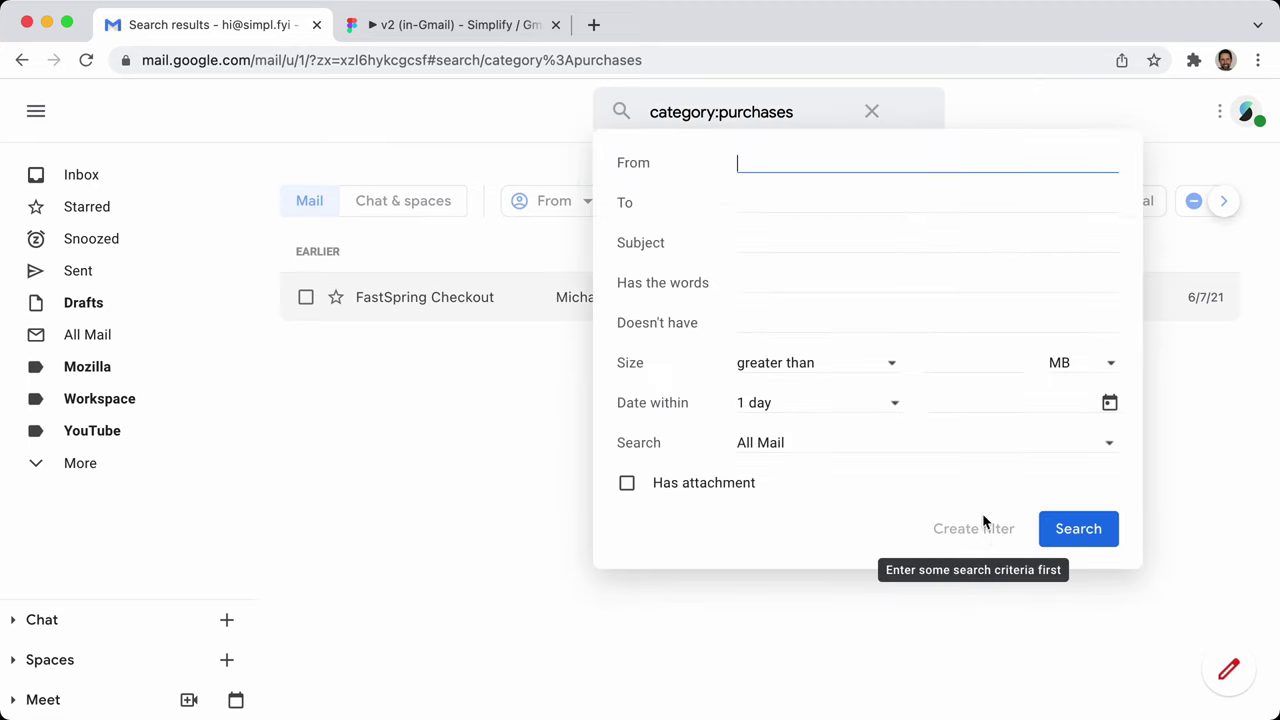
{"action": "left_click", "coordinate": [780, 111]}
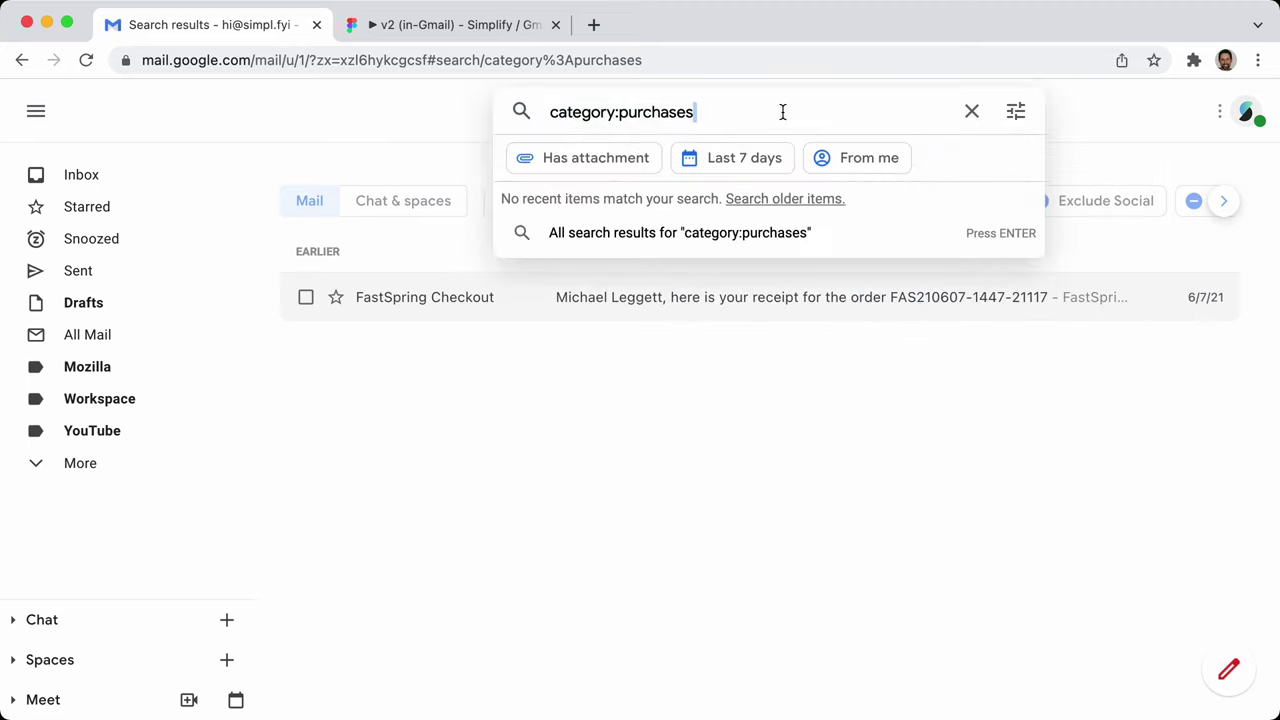
{"action": "triple_click", "coordinate": [806, 111]}
{"action": "key", "text": "super+c"}
{"action": "left_click", "coordinate": [1005, 112]}
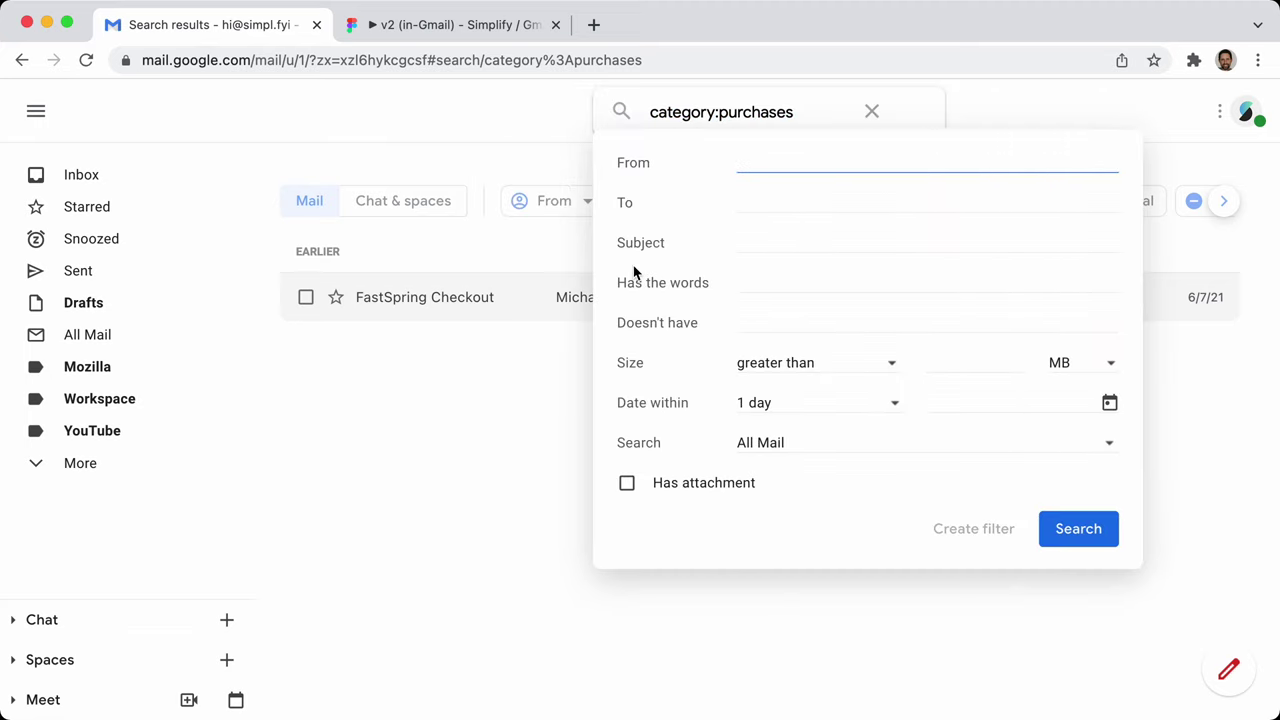
{"action": "left_click", "coordinate": [788, 285]}
{"action": "key", "text": "super+v"}
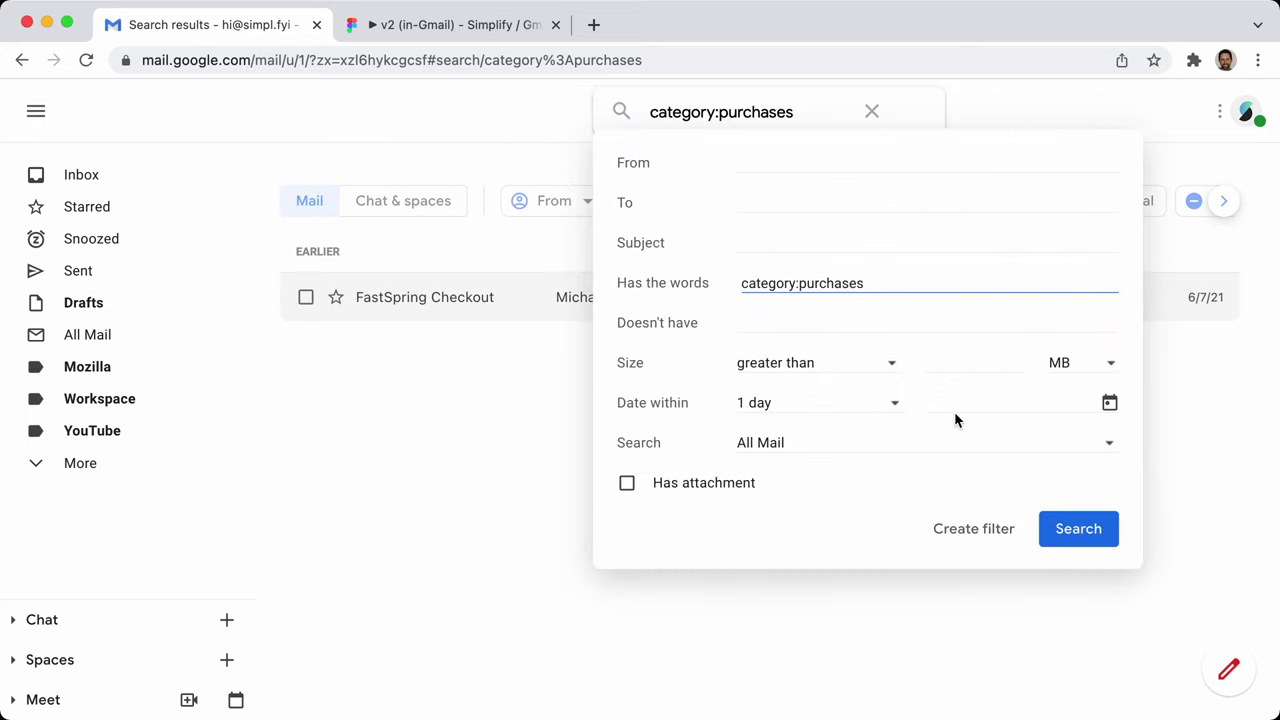
{"action": "key", "text": "BackSpace"}
{"action": "left_click", "coordinate": [990, 532]}
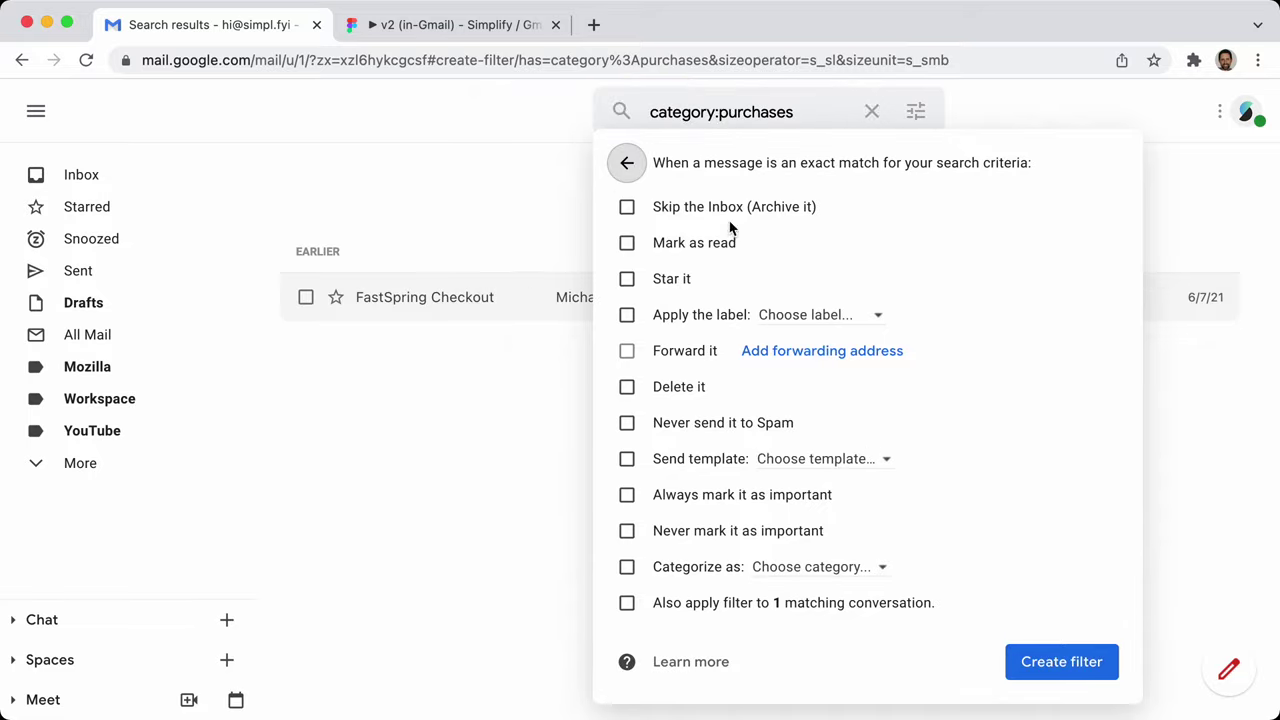
Enable Apply the label in the filter, and set Categorize as to Primary
{"action": "left_click", "coordinate": [670, 315]}
{"action": "left_click", "coordinate": [792, 315]}
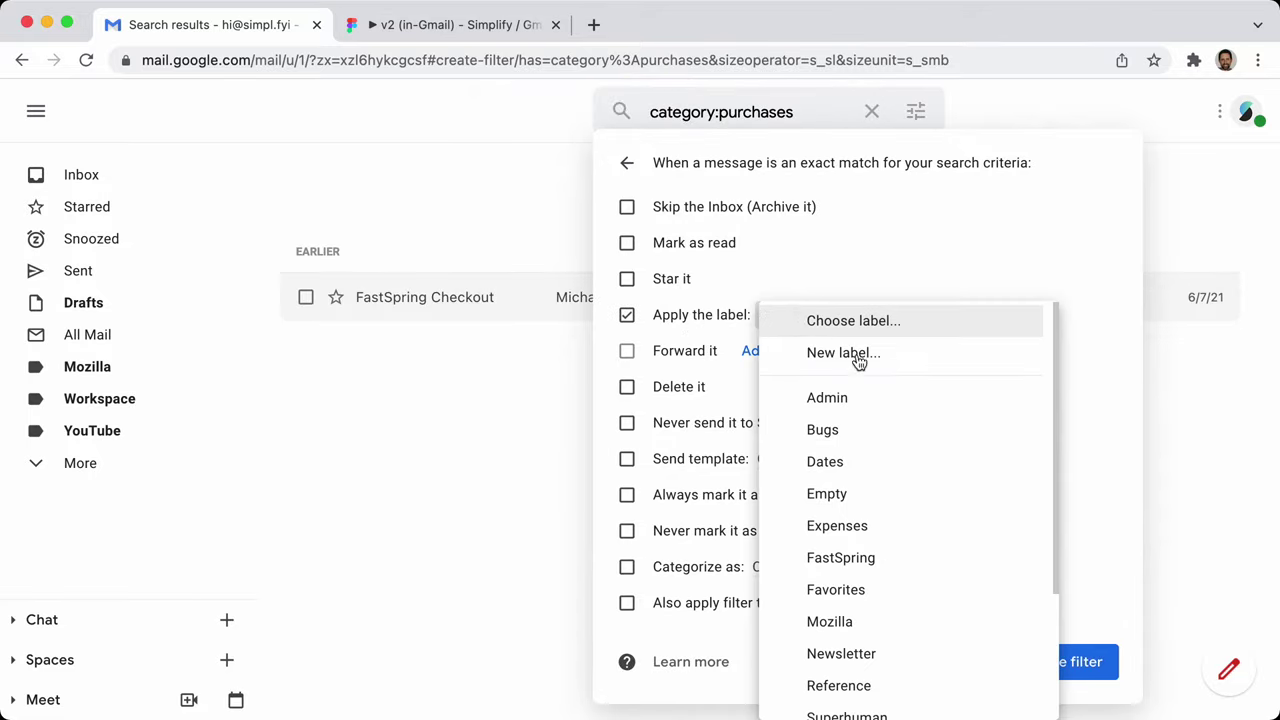
{"action": "left_click", "coordinate": [1086, 301]}
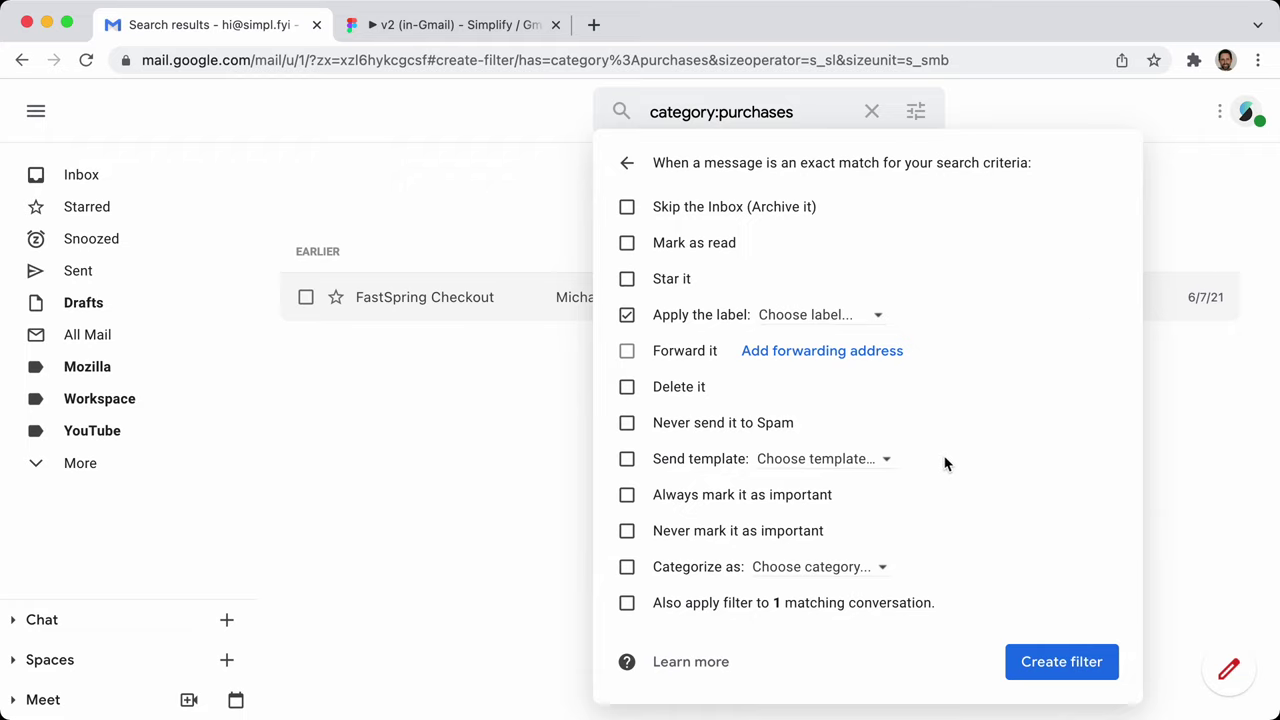
{"action": "left_click", "coordinate": [690, 567]}
{"action": "left_click", "coordinate": [817, 566]}
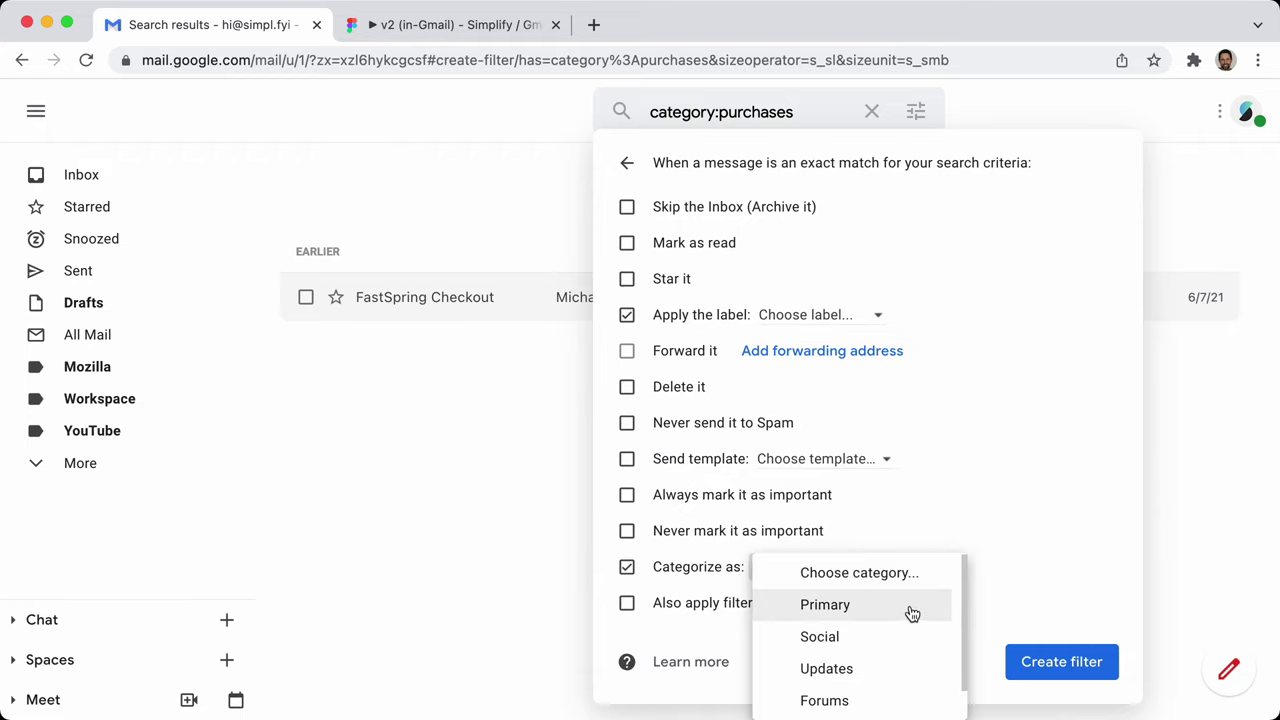
{"action": "scroll", "coordinate": [894, 680], "scroll_direction": "down", "scroll_amount": 1}
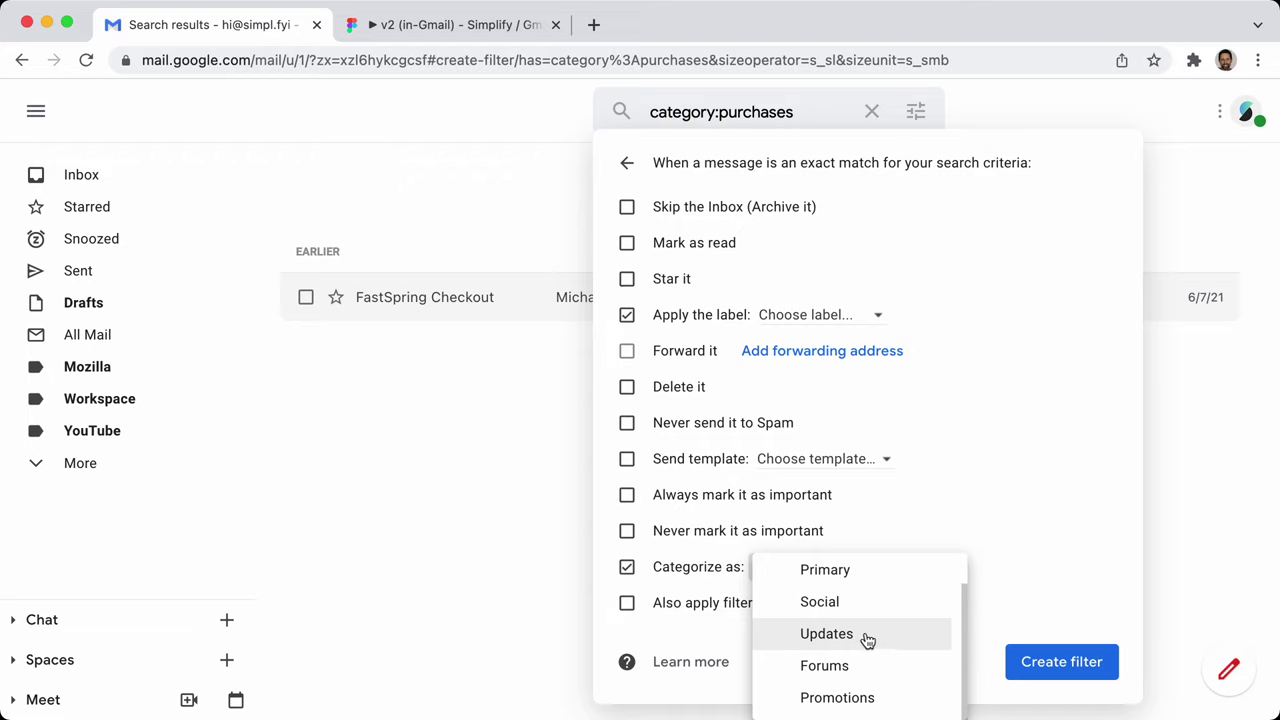
{"action": "scroll", "coordinate": [862, 640], "scroll_direction": "up", "scroll_amount": 1}
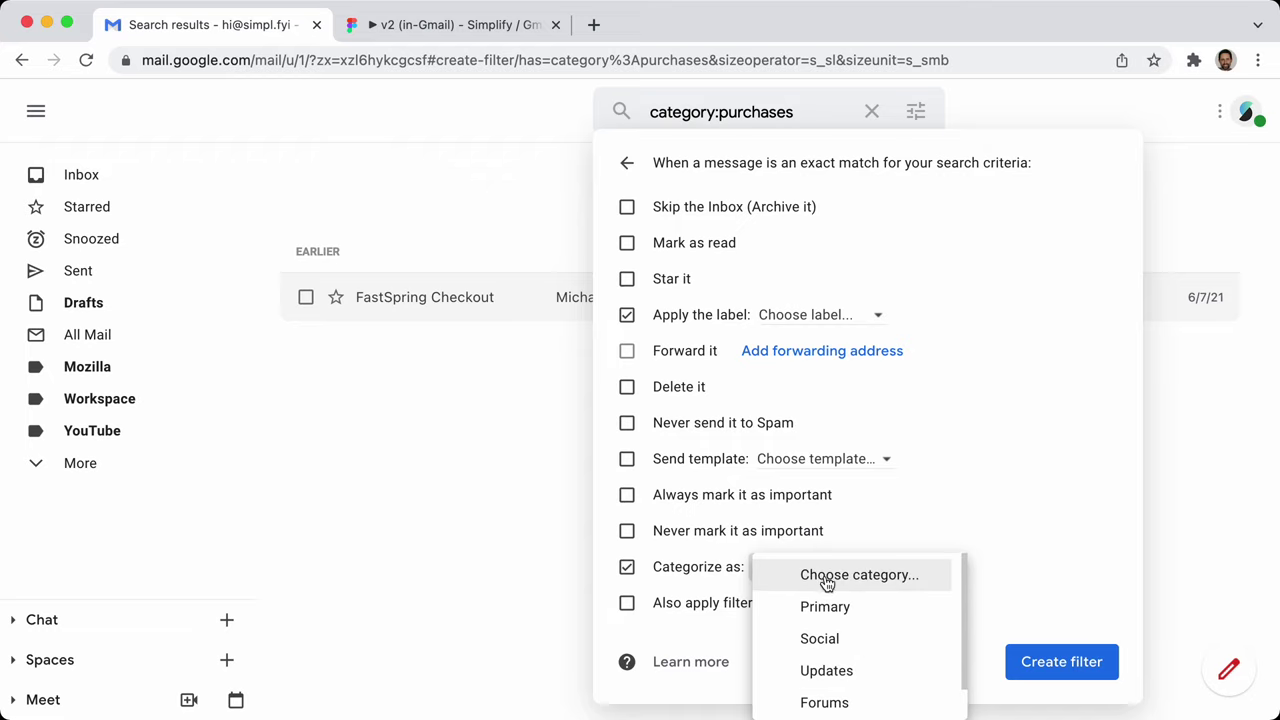
{"action": "left_click", "coordinate": [829, 605]}
Create a new label named Receipts for the filter to apply
{"action": "left_click", "coordinate": [817, 318]}
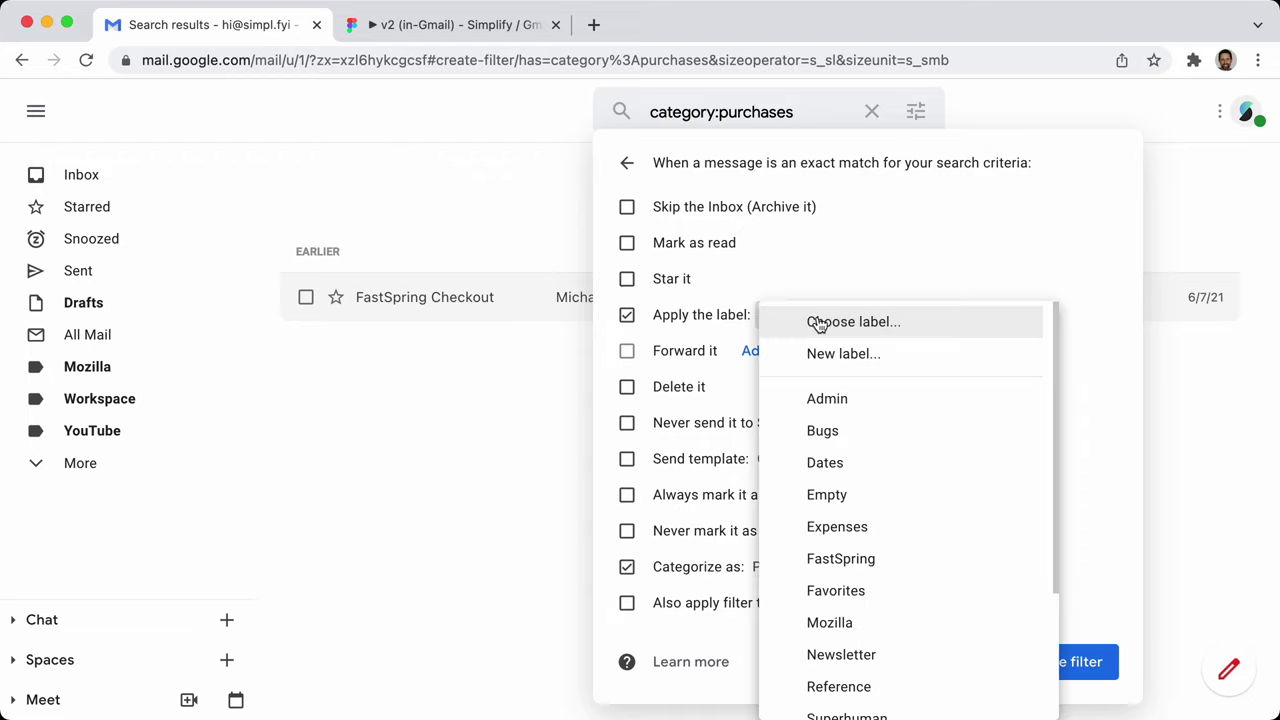
{"action": "scroll", "coordinate": [894, 475], "scroll_direction": "down", "scroll_amount": 3}
{"action": "scroll", "coordinate": [894, 477], "scroll_direction": "up", "scroll_amount": 3}
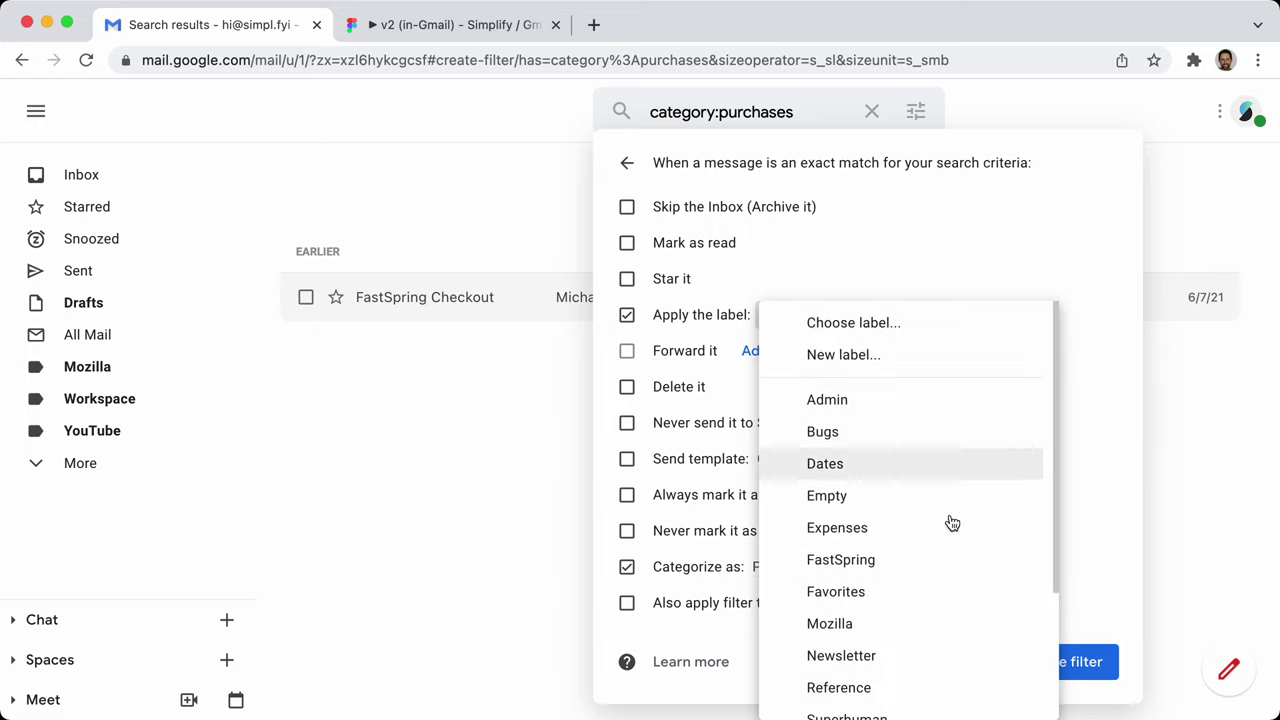
{"action": "scroll", "coordinate": [951, 523], "scroll_direction": "down", "scroll_amount": 3}
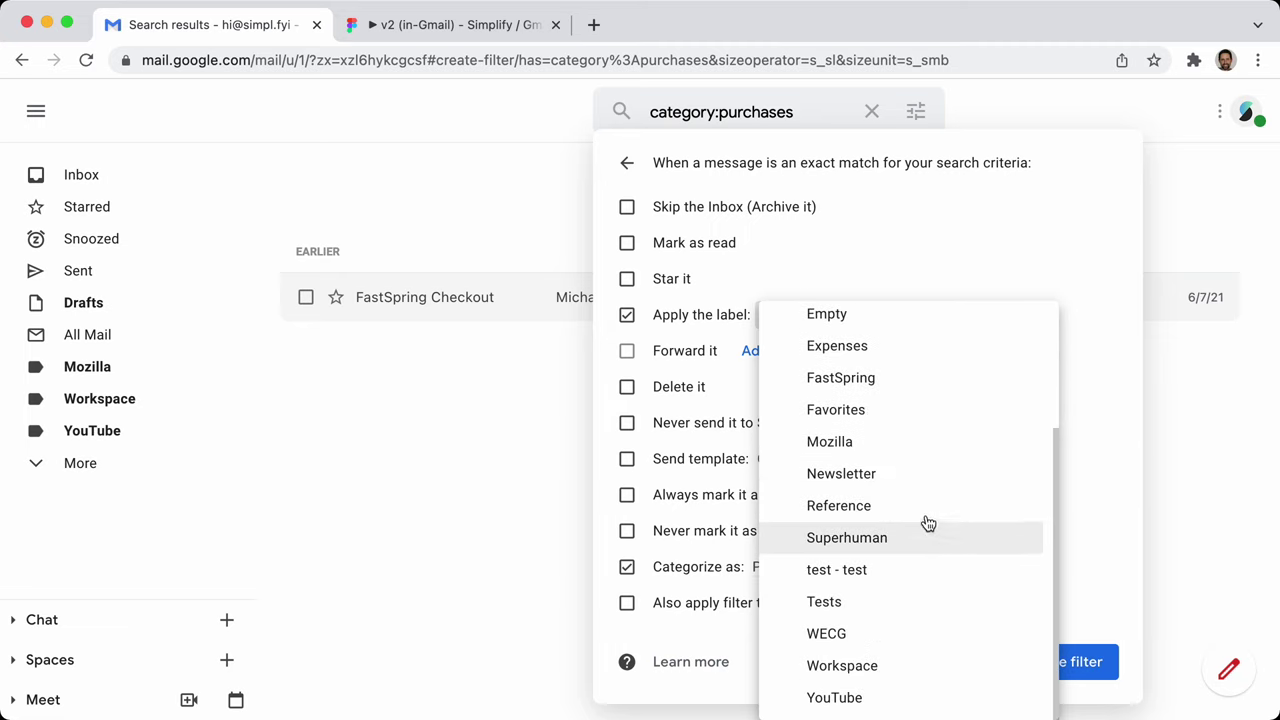
{"action": "scroll", "coordinate": [928, 523], "scroll_direction": "up", "scroll_amount": 3}
{"action": "left_click", "coordinate": [860, 362]}
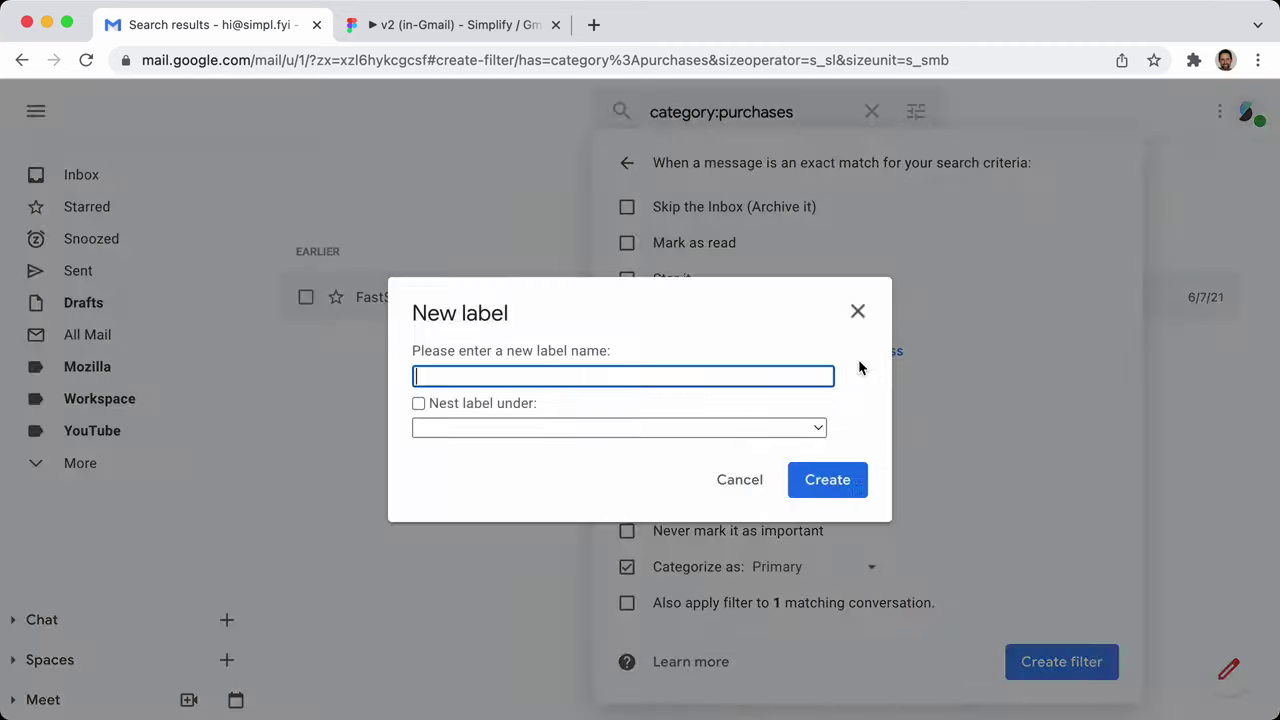
{"action": "type", "text": "Receipts"}
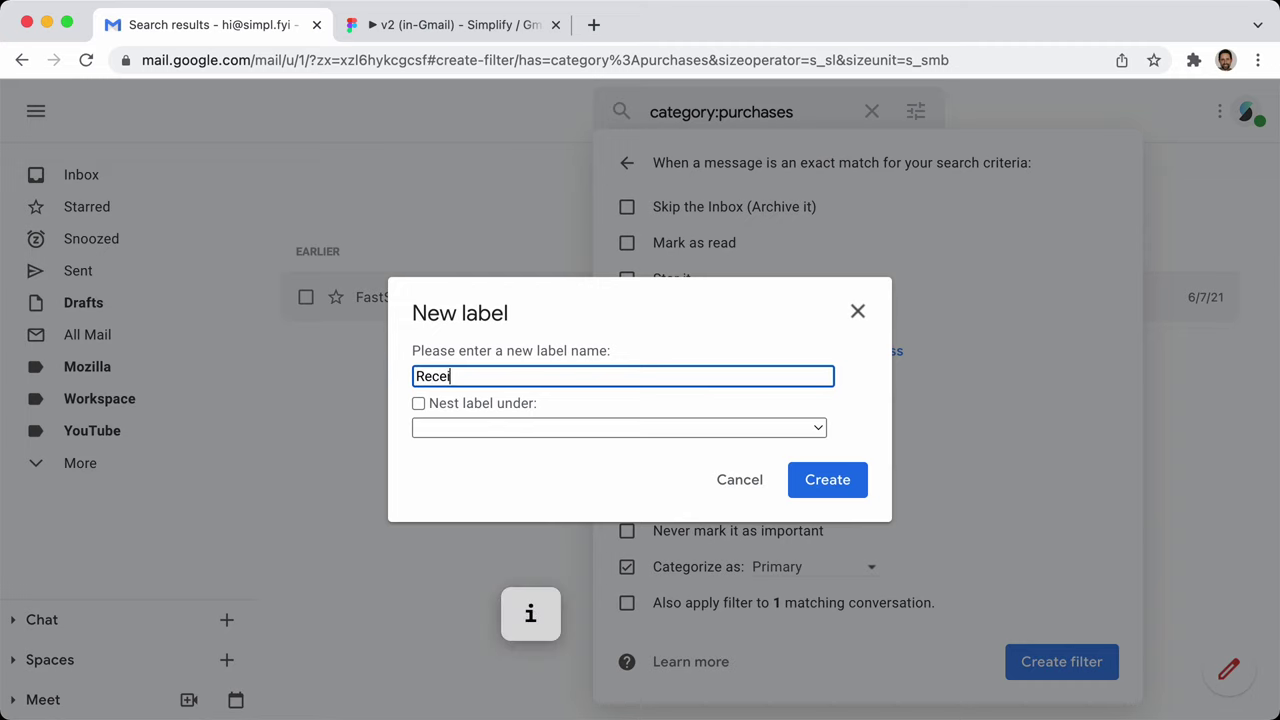
{"action": "left_click", "coordinate": [825, 480]}
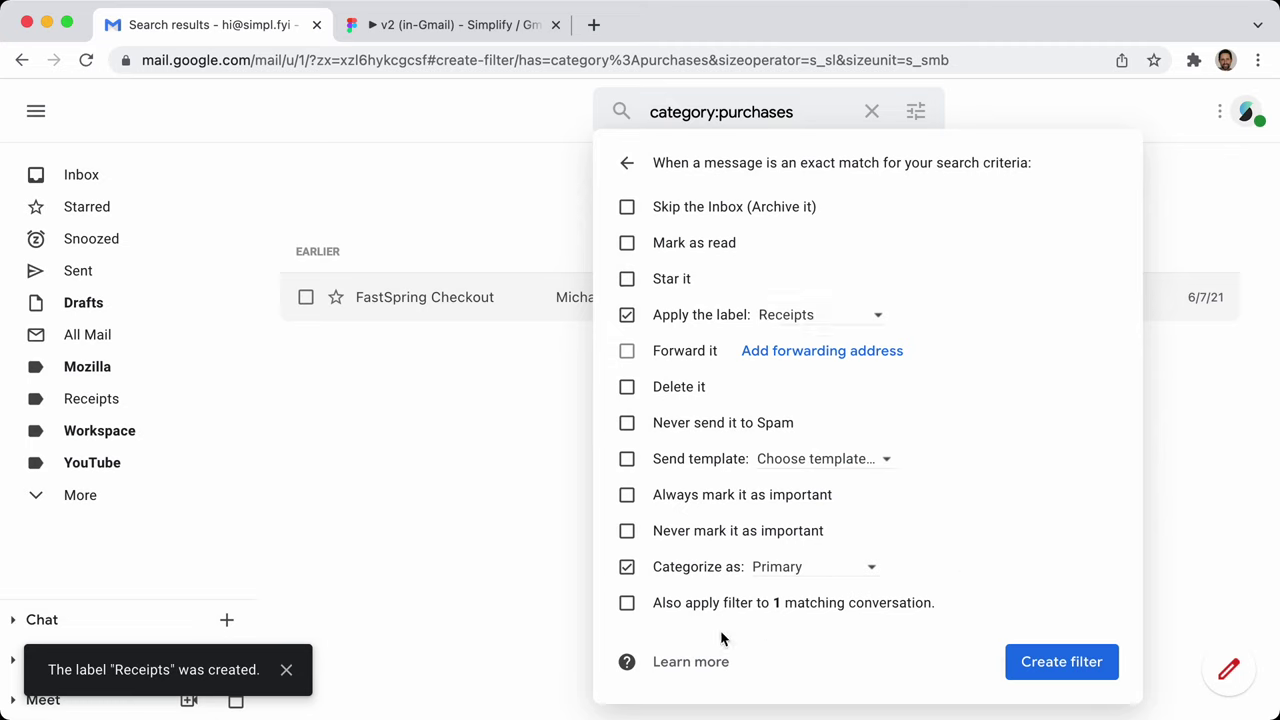
Enable Also apply filter to the matching conversation, and leave the filter form without creating the filter
{"action": "left_click", "coordinate": [662, 604]}
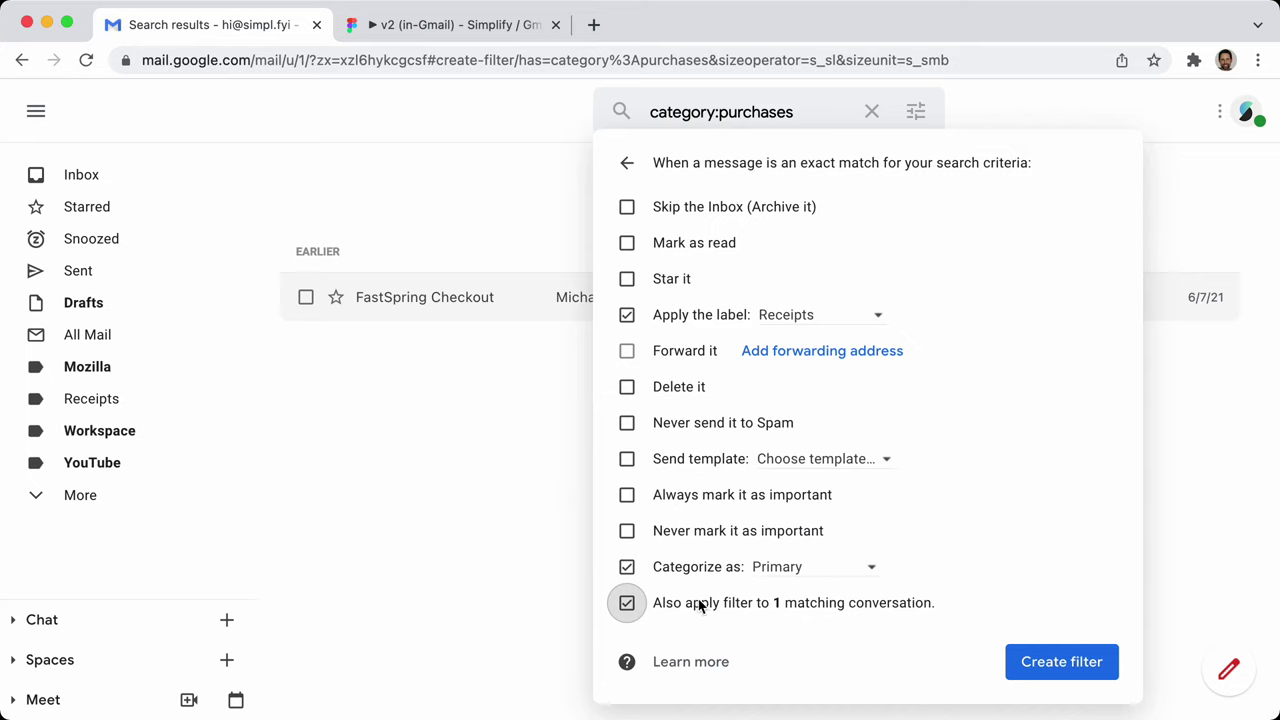
{"action": "left_click", "coordinate": [839, 119]}
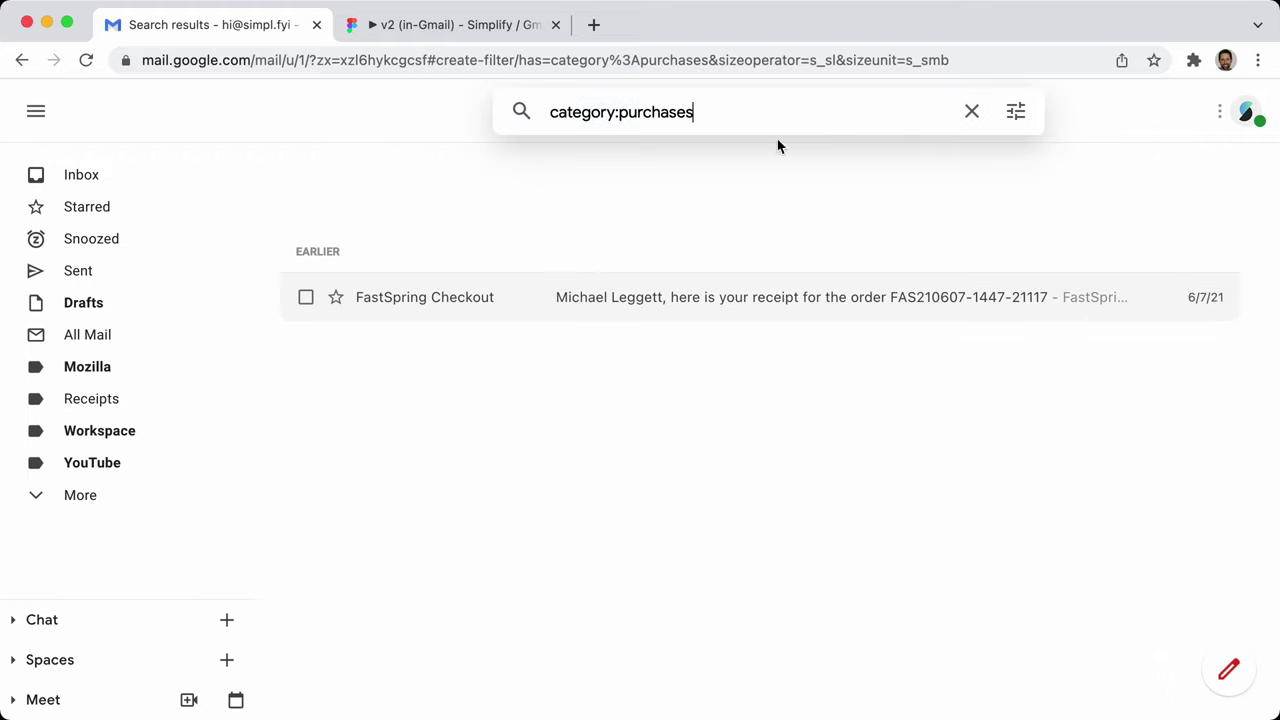
{"action": "left_click", "coordinate": [555, 503]}
Delete the Receipts label from Gmail's navigation menu
{"action": "left_click", "coordinate": [225, 398]}
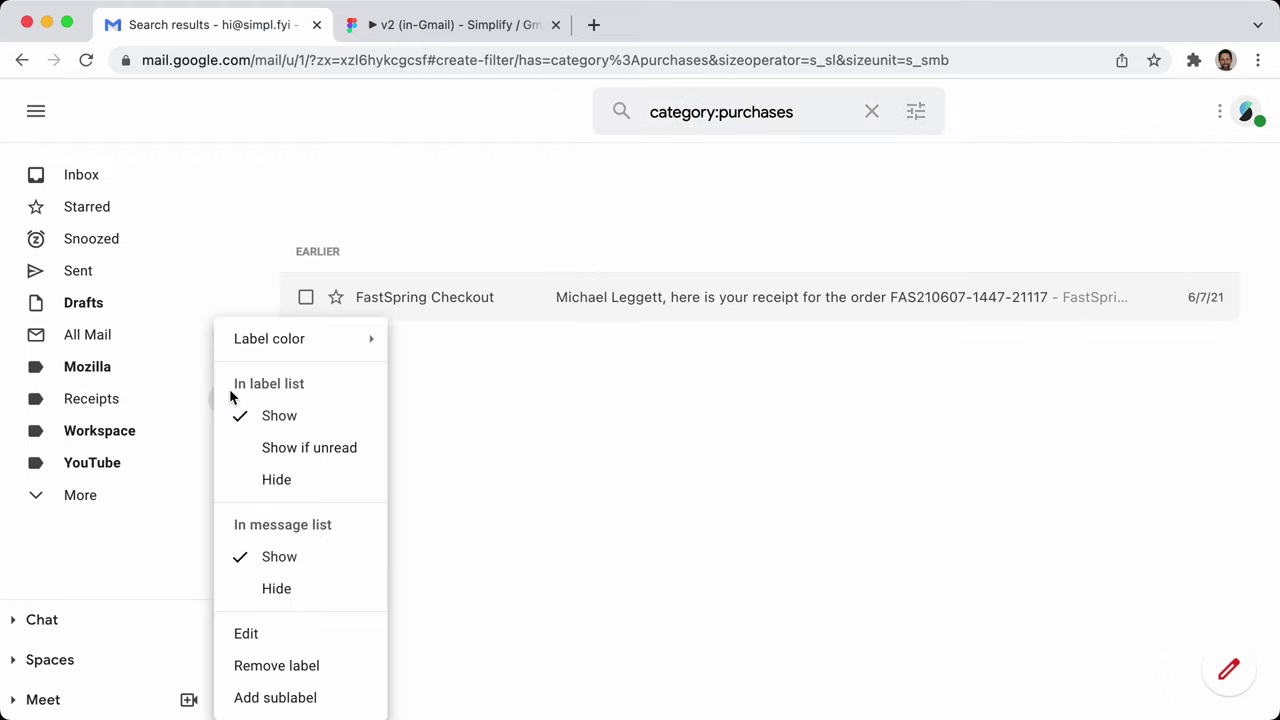
{"action": "left_click", "coordinate": [294, 670]}
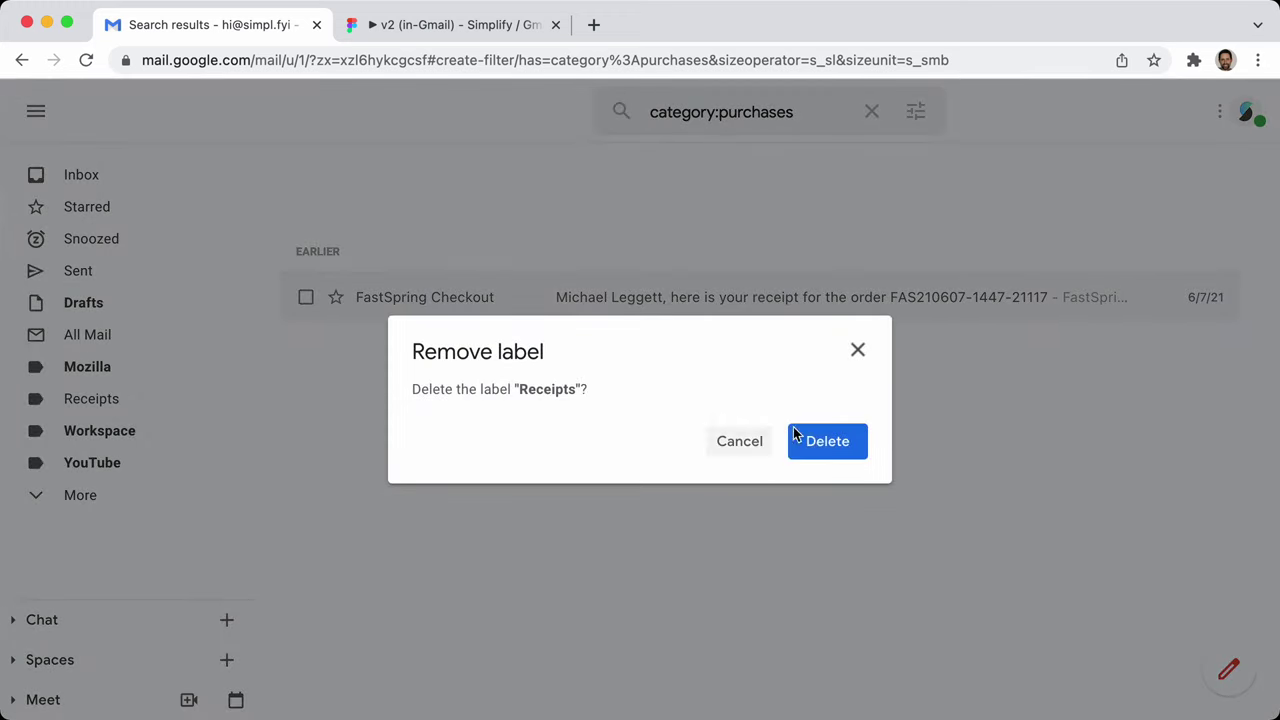
{"action": "left_click", "coordinate": [828, 441]}
Switch to Simplify Preferences and examine the Chat options below the Navigation preferences
{"action": "key", "text": "super+comma"}
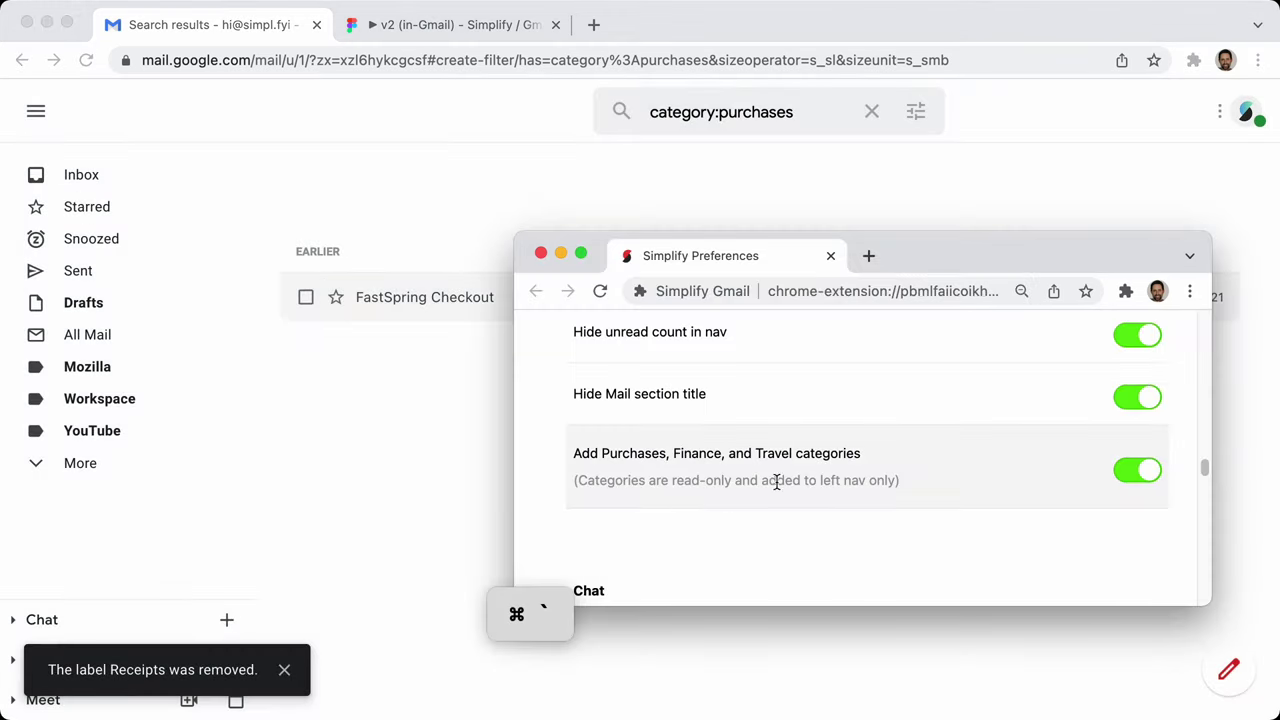
{"action": "scroll", "coordinate": [988, 474], "scroll_direction": "down", "scroll_amount": 3}
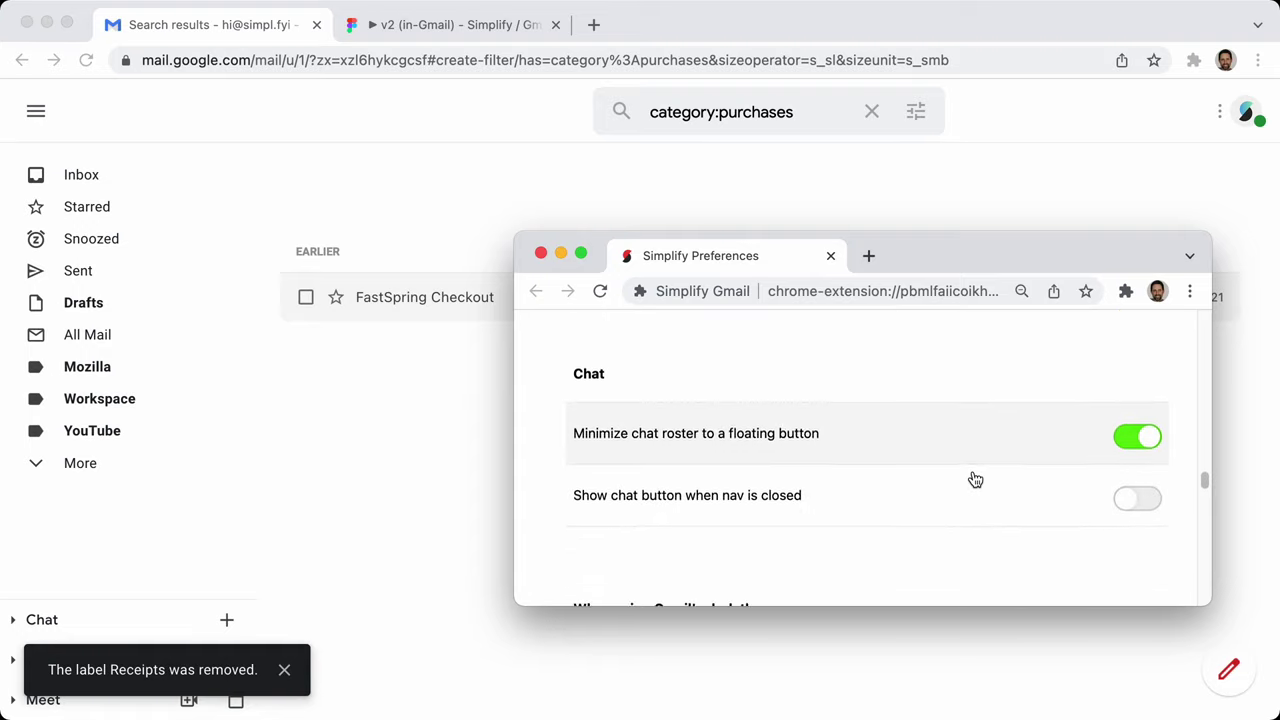
{"action": "scroll", "coordinate": [950, 490], "scroll_direction": "up", "scroll_amount": 3}
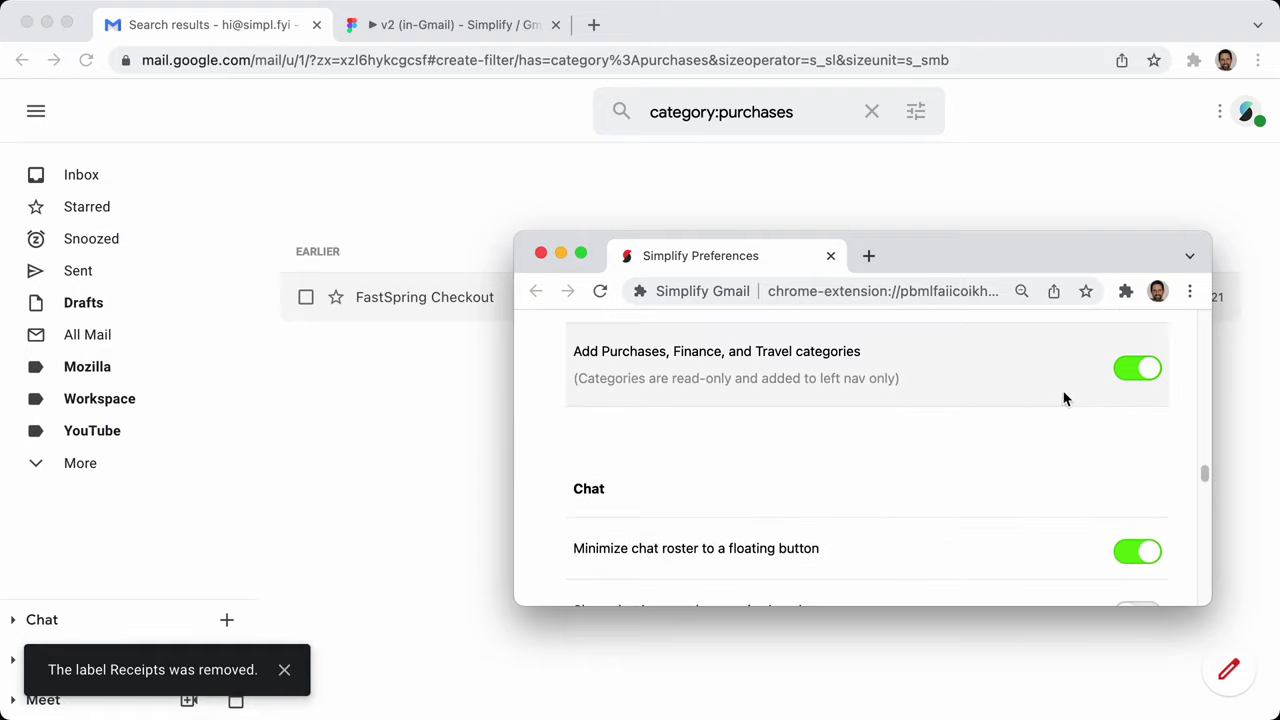
{"action": "scroll", "coordinate": [963, 446], "scroll_direction": "down", "scroll_amount": 3}
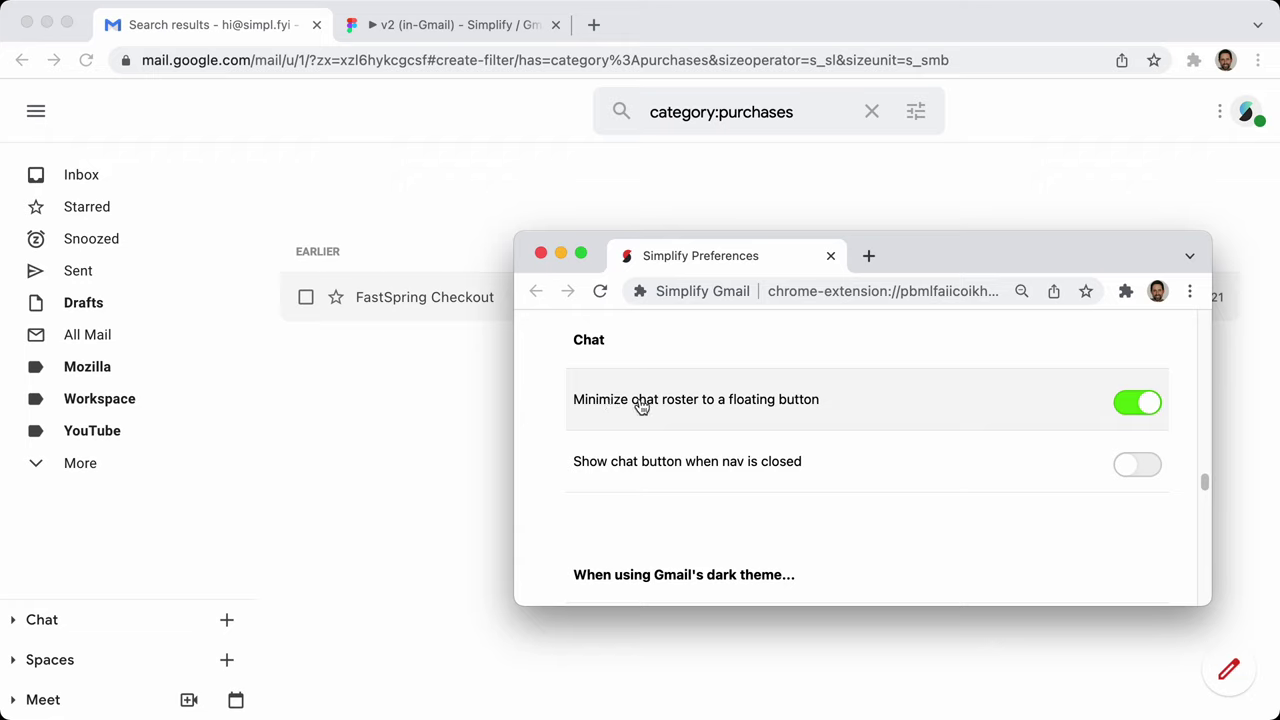
{"action": "scroll", "coordinate": [637, 406], "scroll_direction": "up", "scroll_amount": 1}
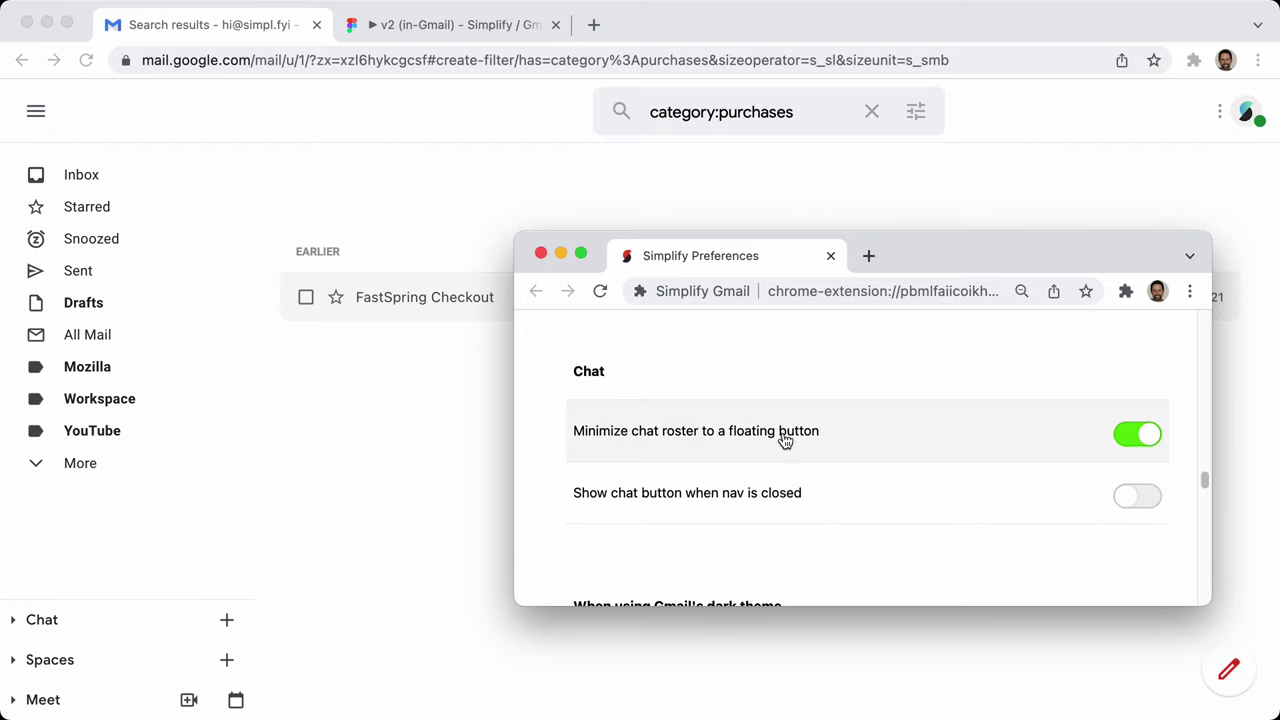
Switch to Gmail, open its Chat and Meet settings, and return to the inbox
{"action": "left_click", "coordinate": [458, 490]}
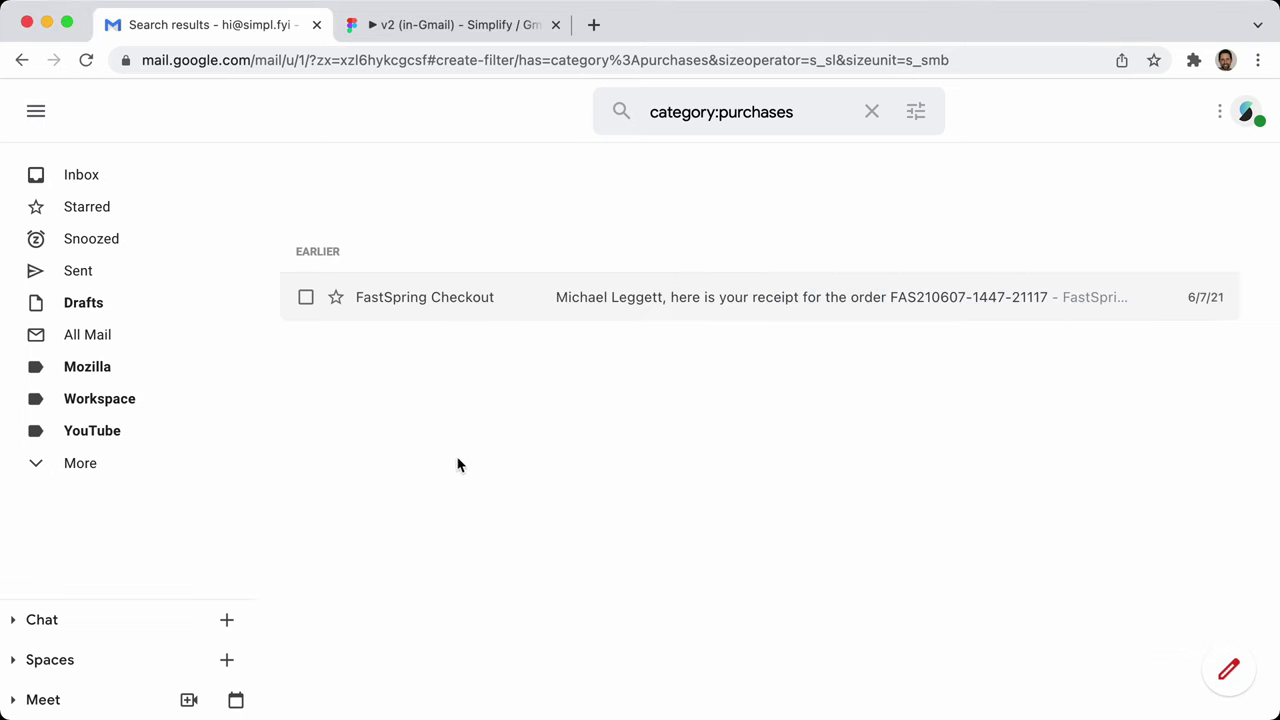
{"action": "mouse_move", "coordinate": [1244, 96]}
{"action": "left_click", "coordinate": [1155, 111]}
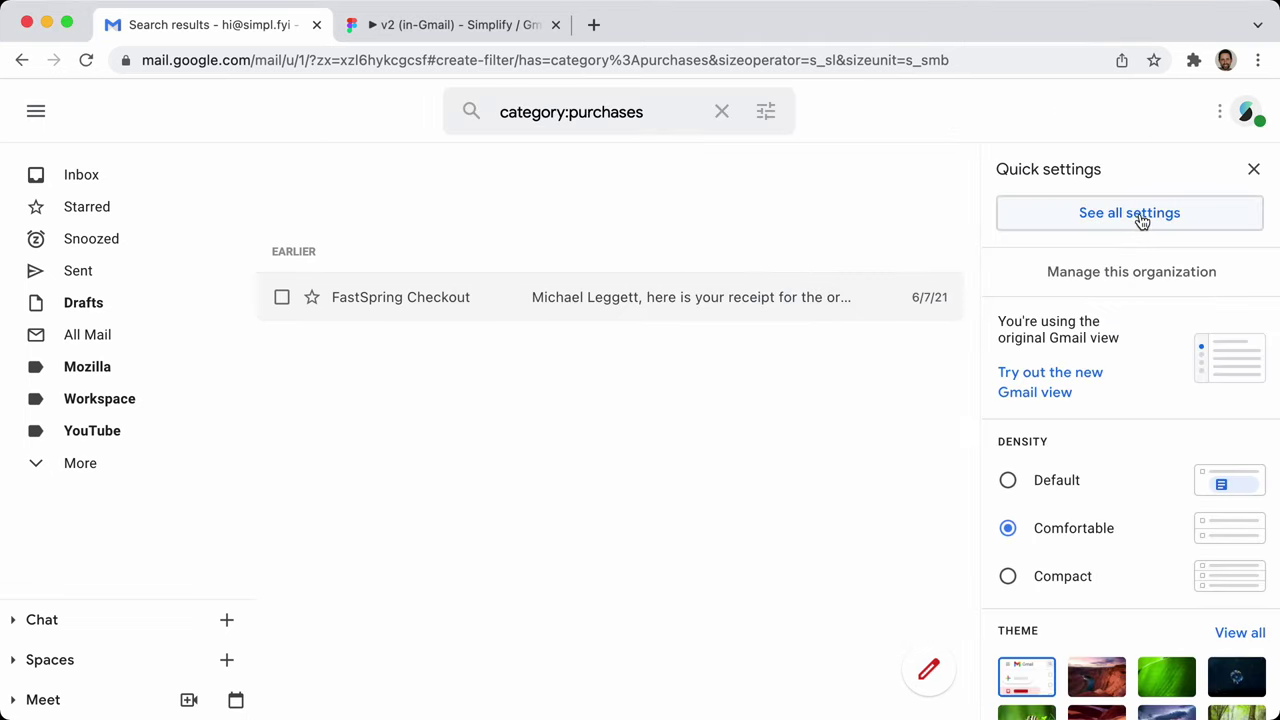
{"action": "left_click", "coordinate": [1137, 214]}
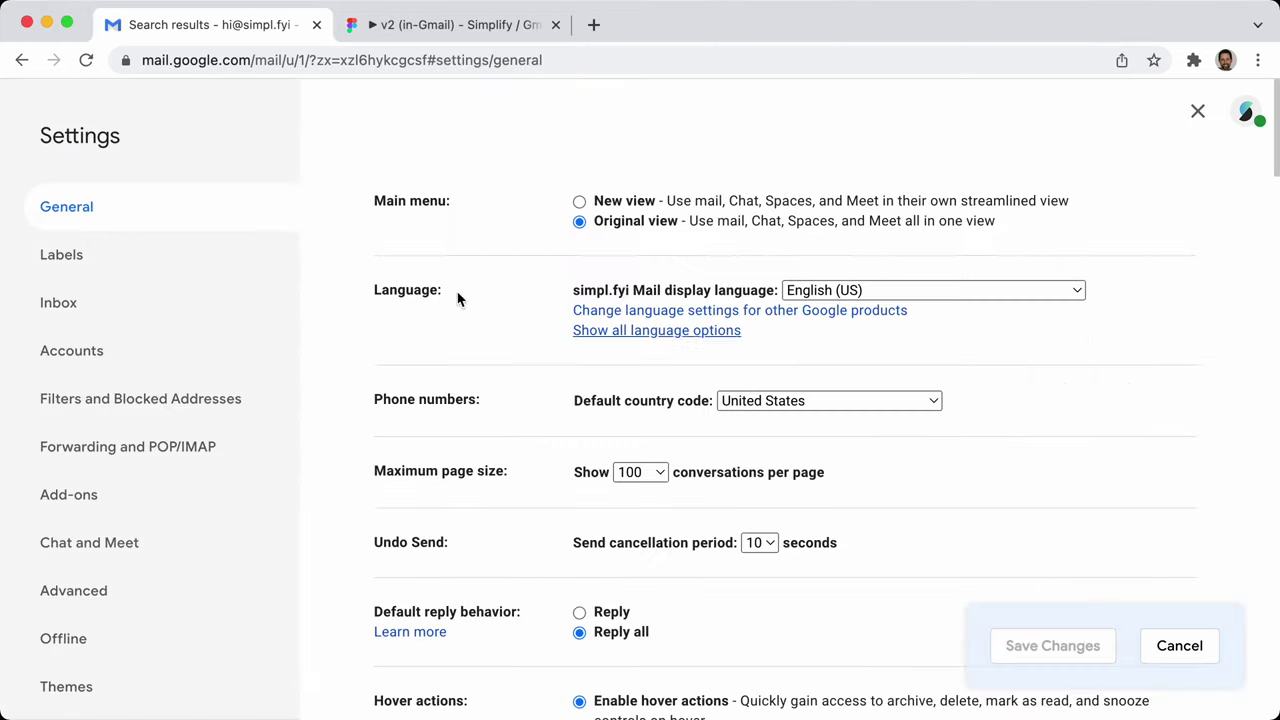
{"action": "left_click", "coordinate": [105, 542]}
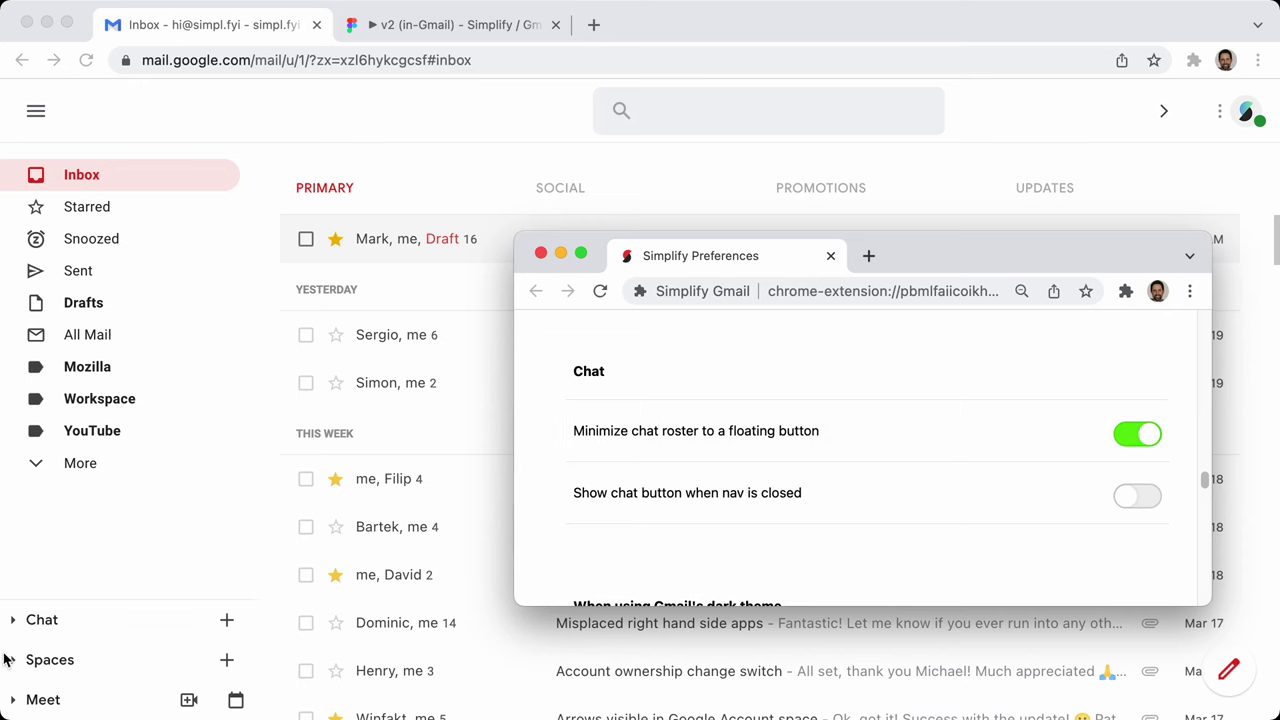
{"action": "left_click", "coordinate": [157, 544]}
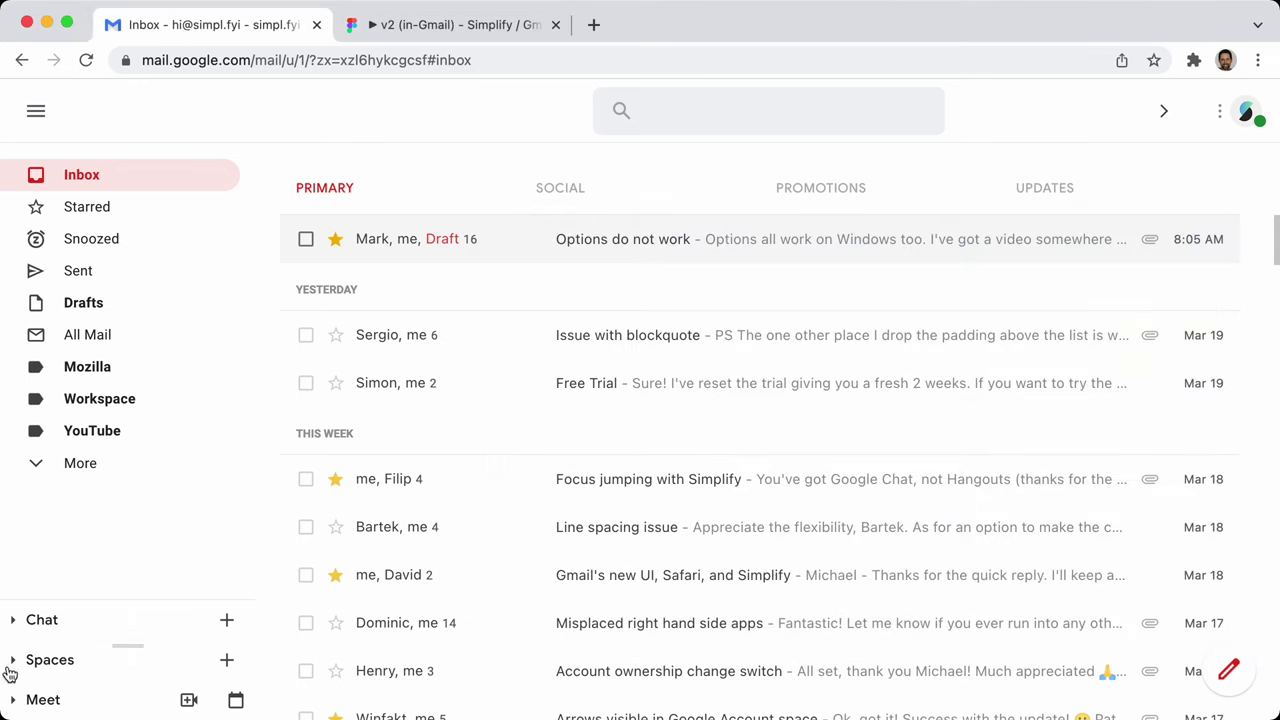
In Simplify Preferences, turn Minimize chat roster to a floating button off and back on
{"action": "key", "text": "super+grave"}
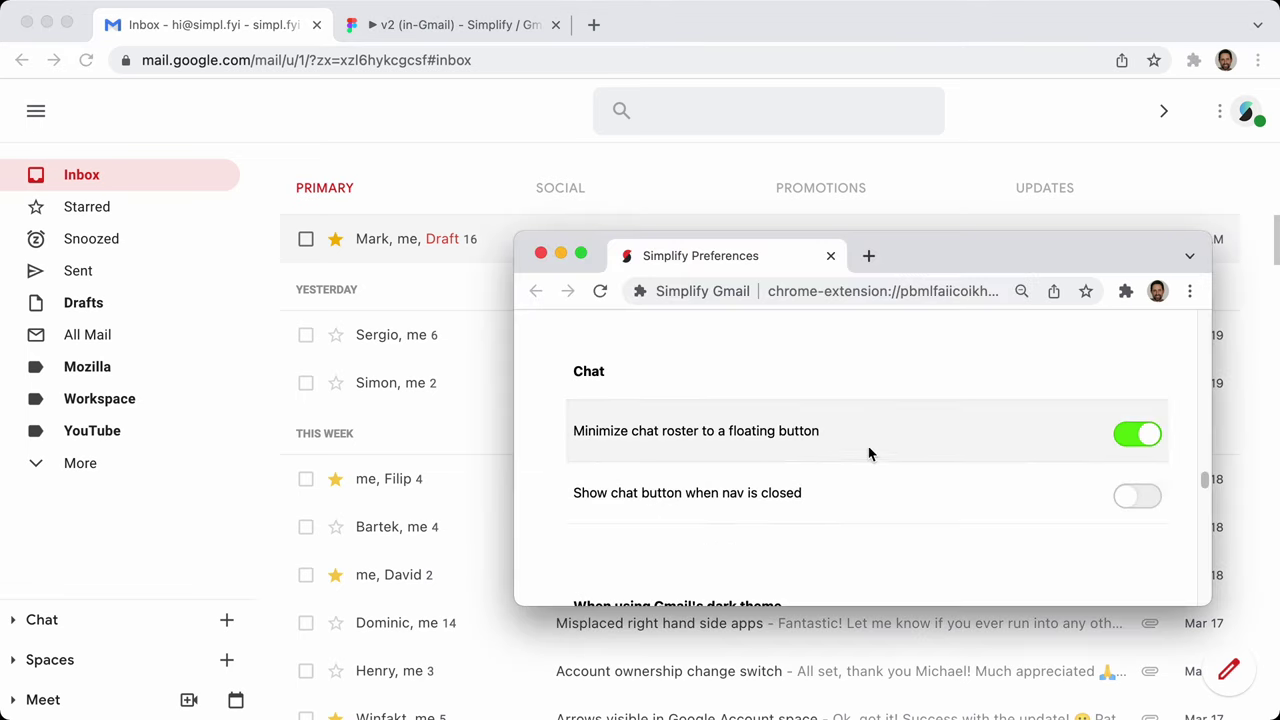
{"action": "left_click", "coordinate": [1128, 436]}
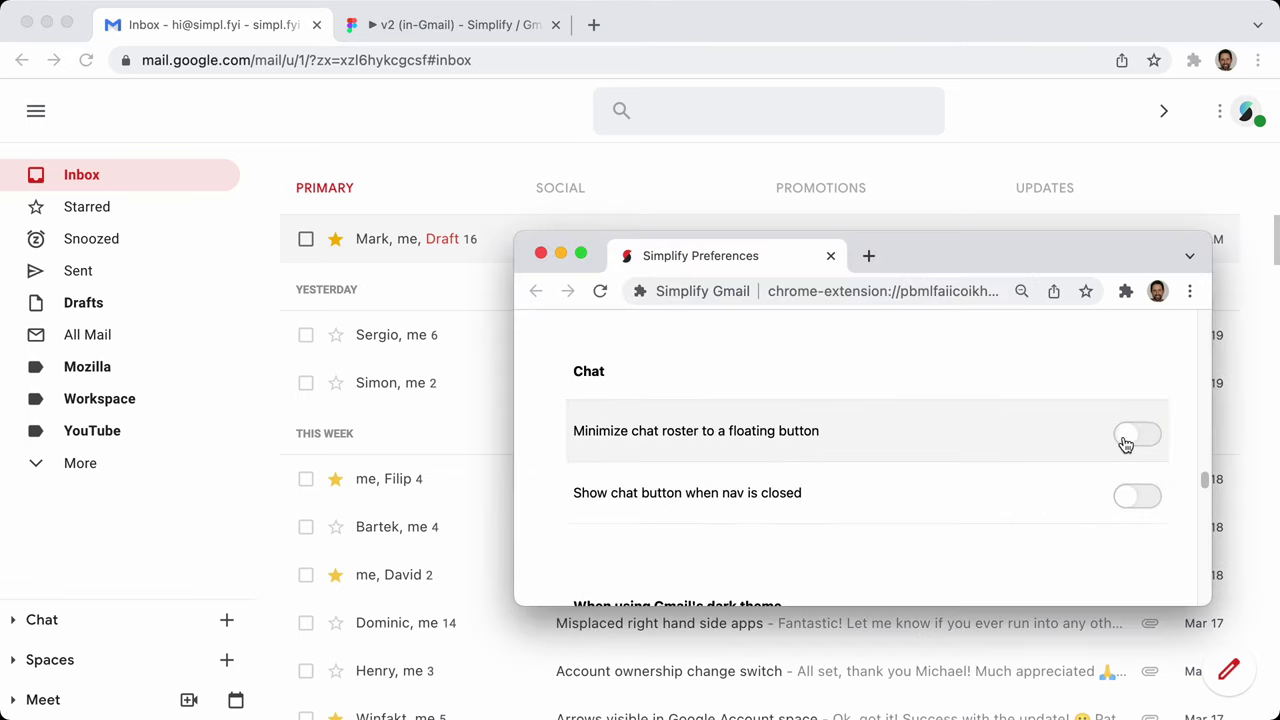
{"action": "left_click", "coordinate": [1128, 440]}
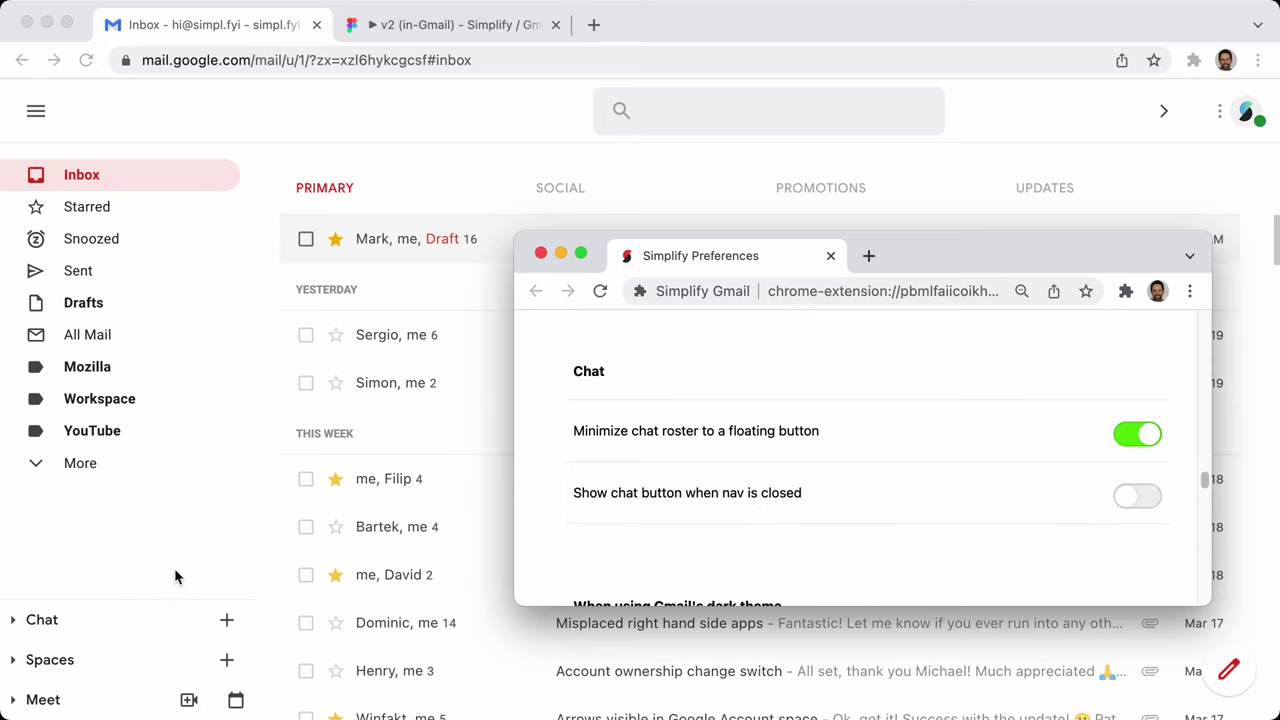
Close Gmail's navigation menu and return to the Chat options in Simplify Preferences
{"action": "left_click", "coordinate": [45, 118]}
{"action": "left_click", "coordinate": [40, 115]}
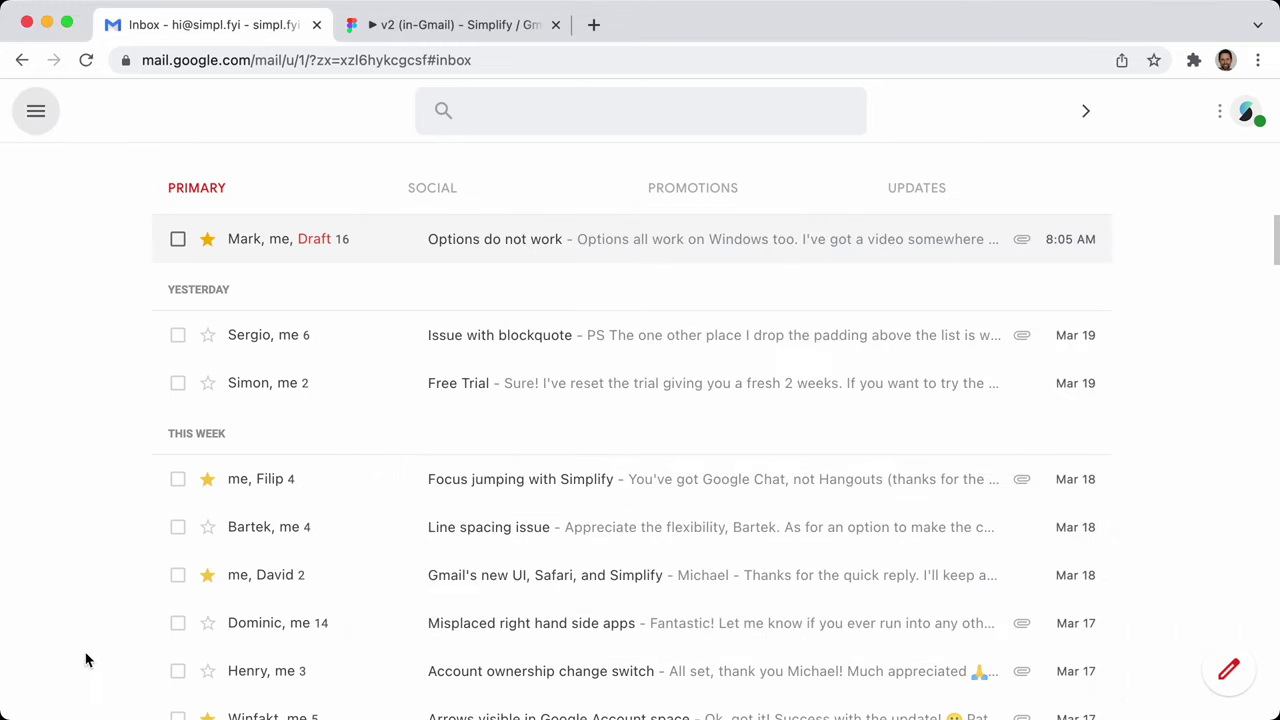
{"action": "key", "text": "super+grave"}
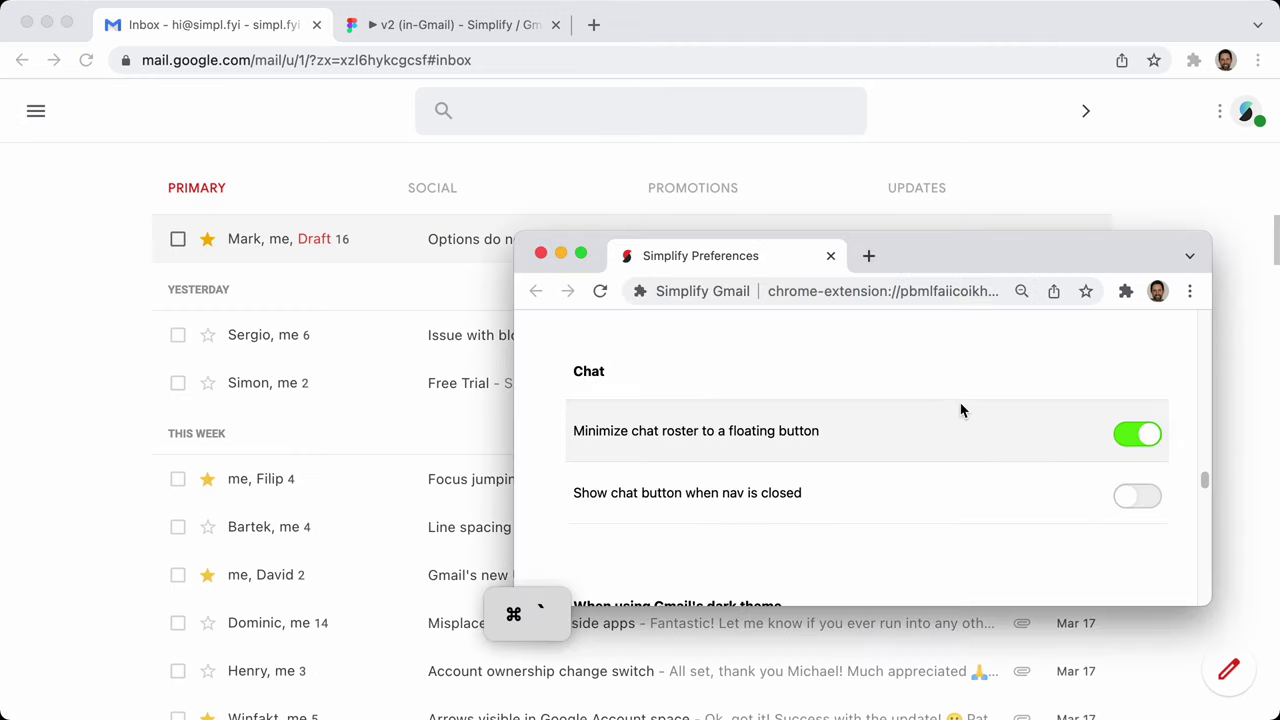
Turn Show chat button when nav is closed on and back off, and turn off Minimize chat roster to a floating button
{"action": "left_click", "coordinate": [1134, 494]}
{"action": "left_click", "coordinate": [1138, 496]}
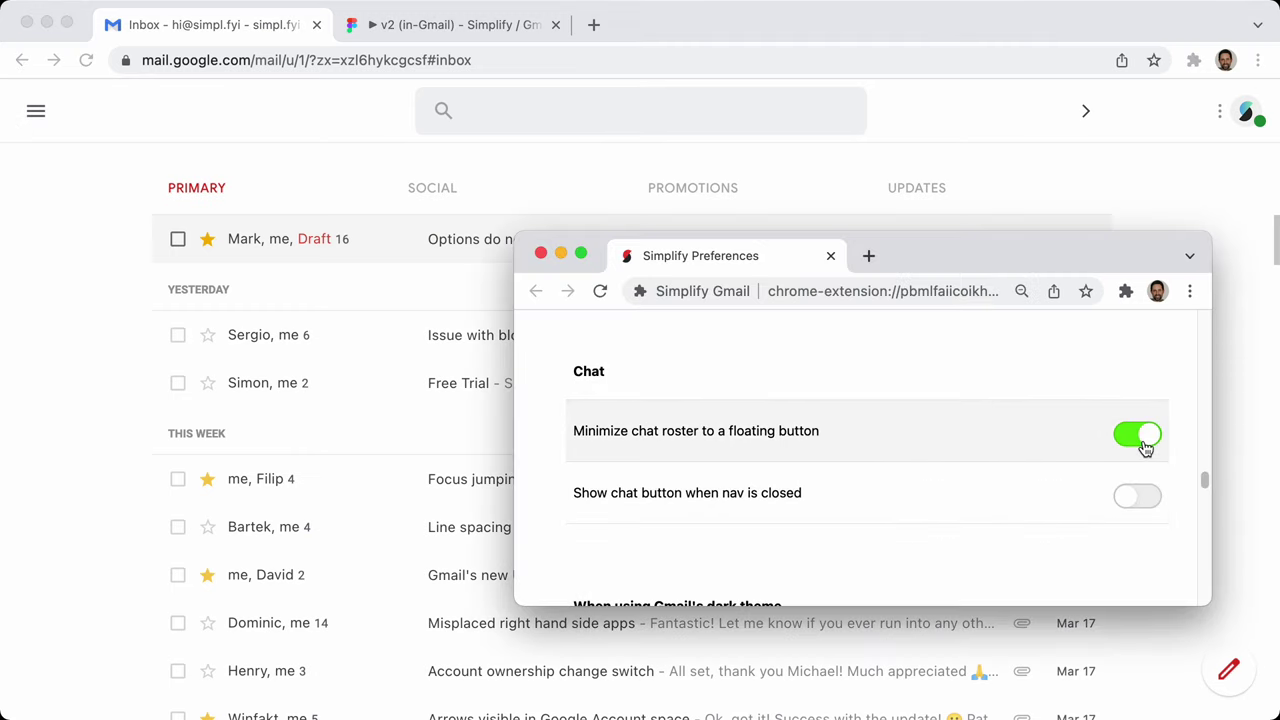
{"action": "left_click", "coordinate": [1135, 441]}
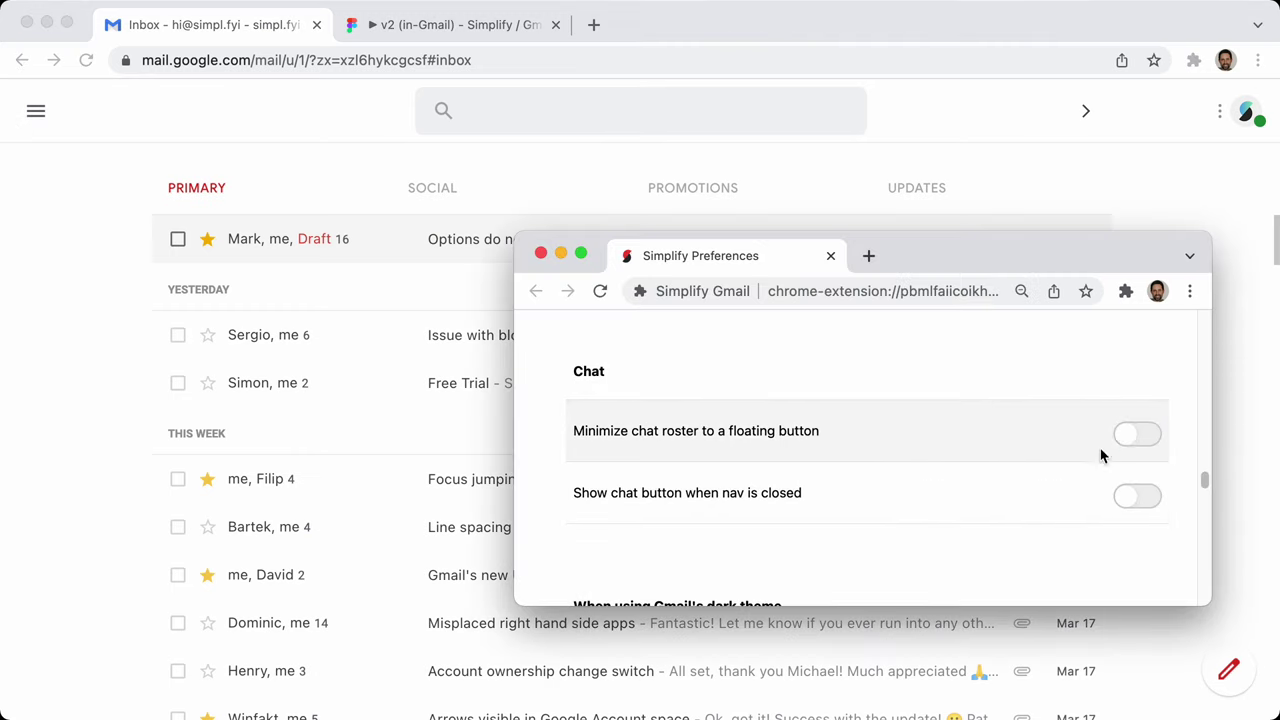
{"action": "scroll", "coordinate": [903, 450], "scroll_direction": "down", "scroll_amount": 3}
{"action": "scroll", "coordinate": [903, 450], "scroll_direction": "up", "scroll_amount": 2}
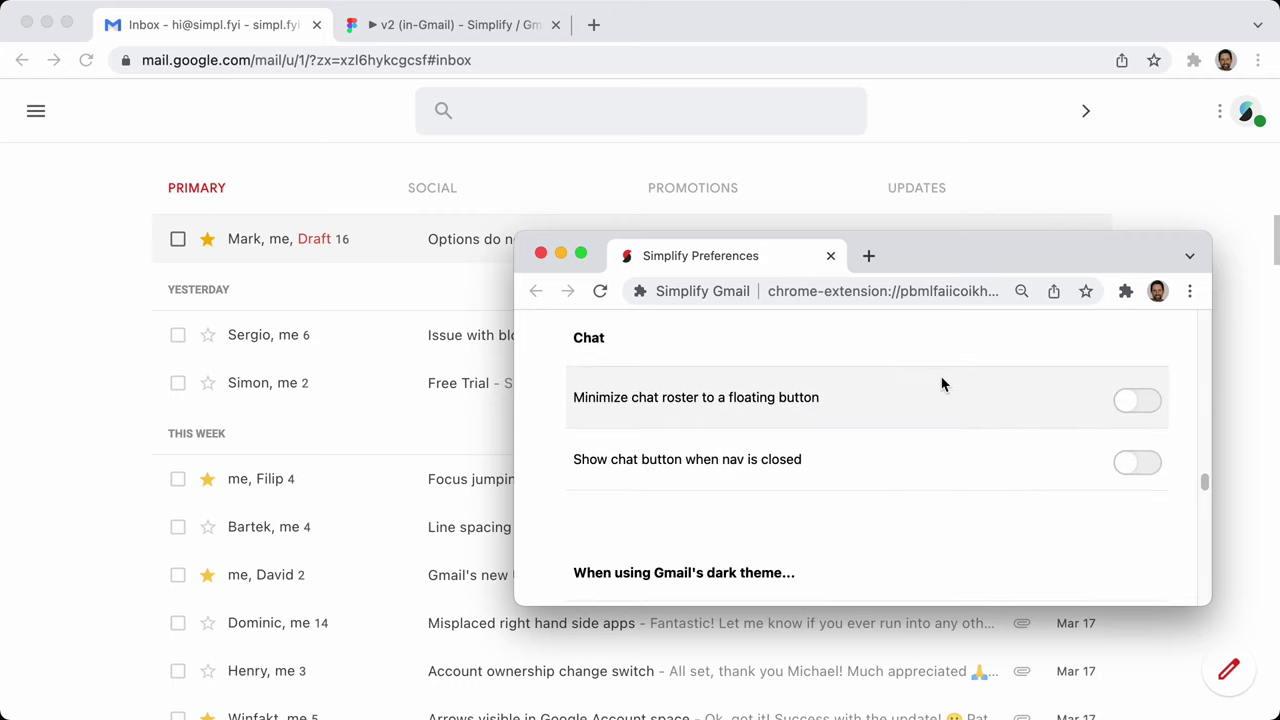
Examine the options under When using Gmail's dark theme in Simplify Preferences, highlighting the heading, and return to the Gmail window
{"action": "scroll", "coordinate": [865, 465], "scroll_direction": "down", "scroll_amount": 3}
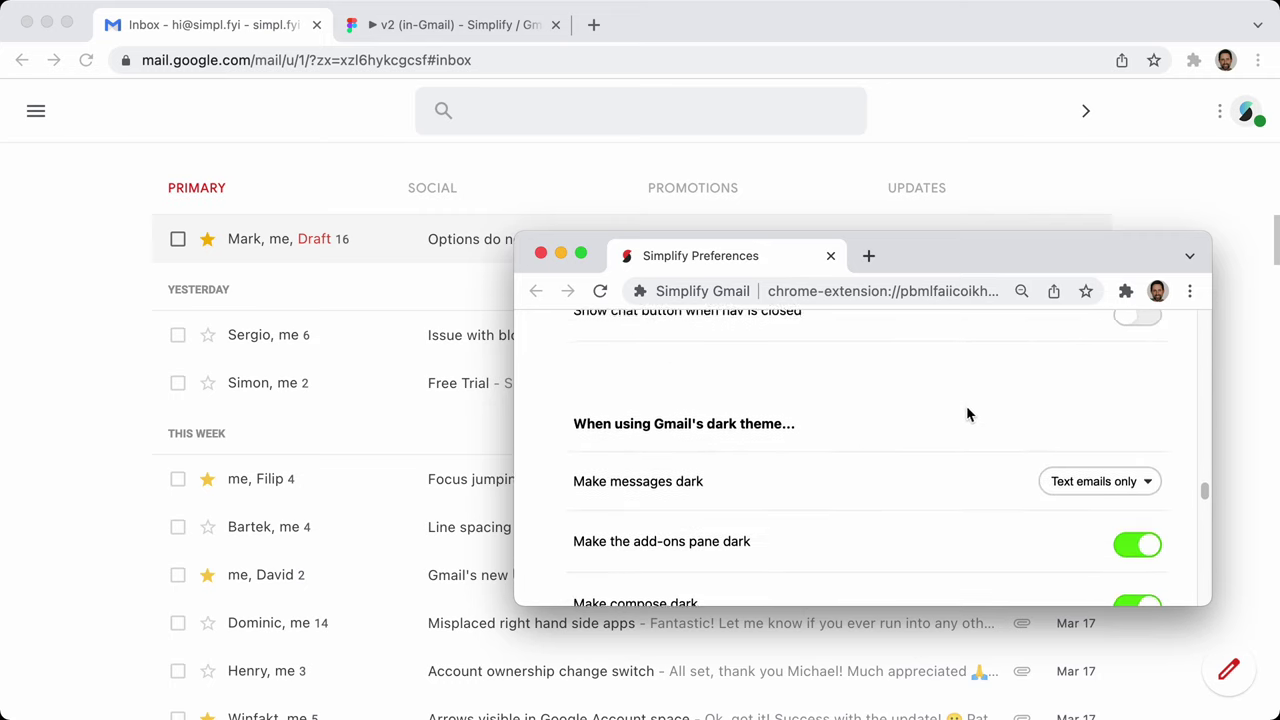
{"action": "scroll", "coordinate": [960, 415], "scroll_direction": "up", "scroll_amount": 2}
{"action": "scroll", "coordinate": [912, 395], "scroll_direction": "down", "scroll_amount": 3}
{"action": "scroll", "coordinate": [912, 395], "scroll_direction": "down", "scroll_amount": 1}
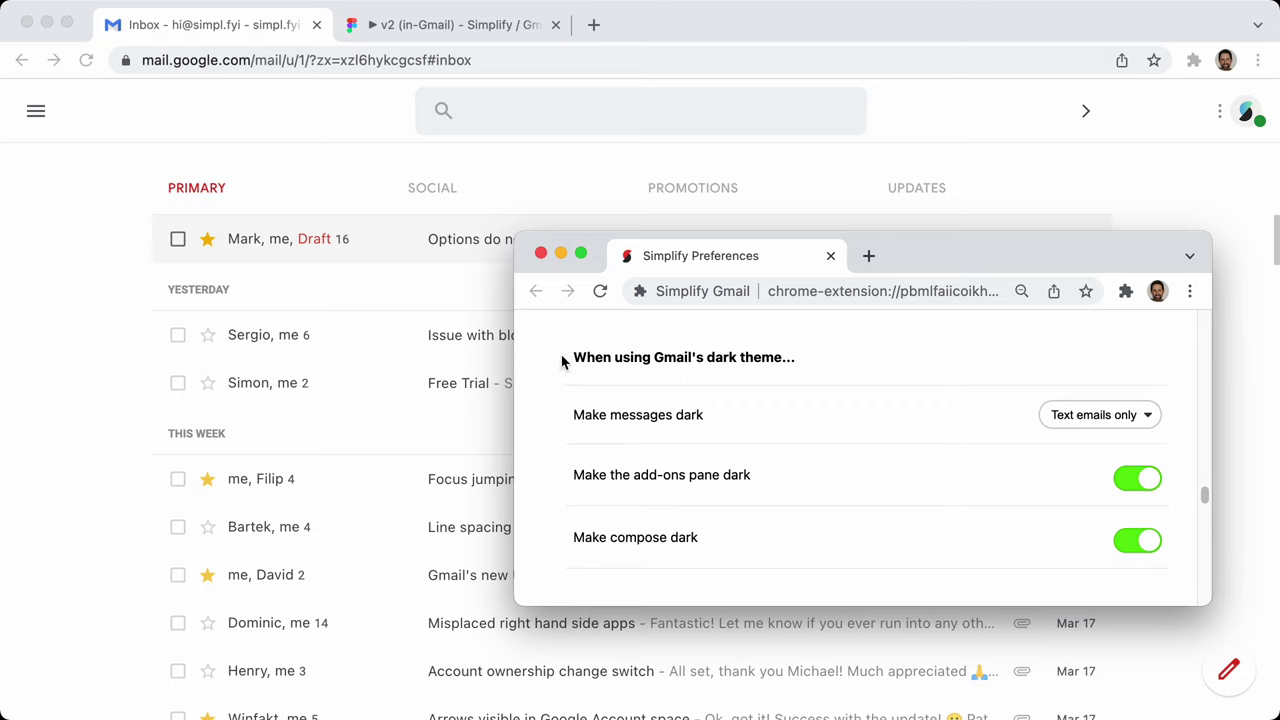
{"action": "left_click_drag", "start_coordinate": [576, 350], "coordinate": [871, 366]}
{"action": "left_click", "coordinate": [683, 357]}
{"action": "left_click_drag", "start_coordinate": [575, 357], "coordinate": [900, 360]}
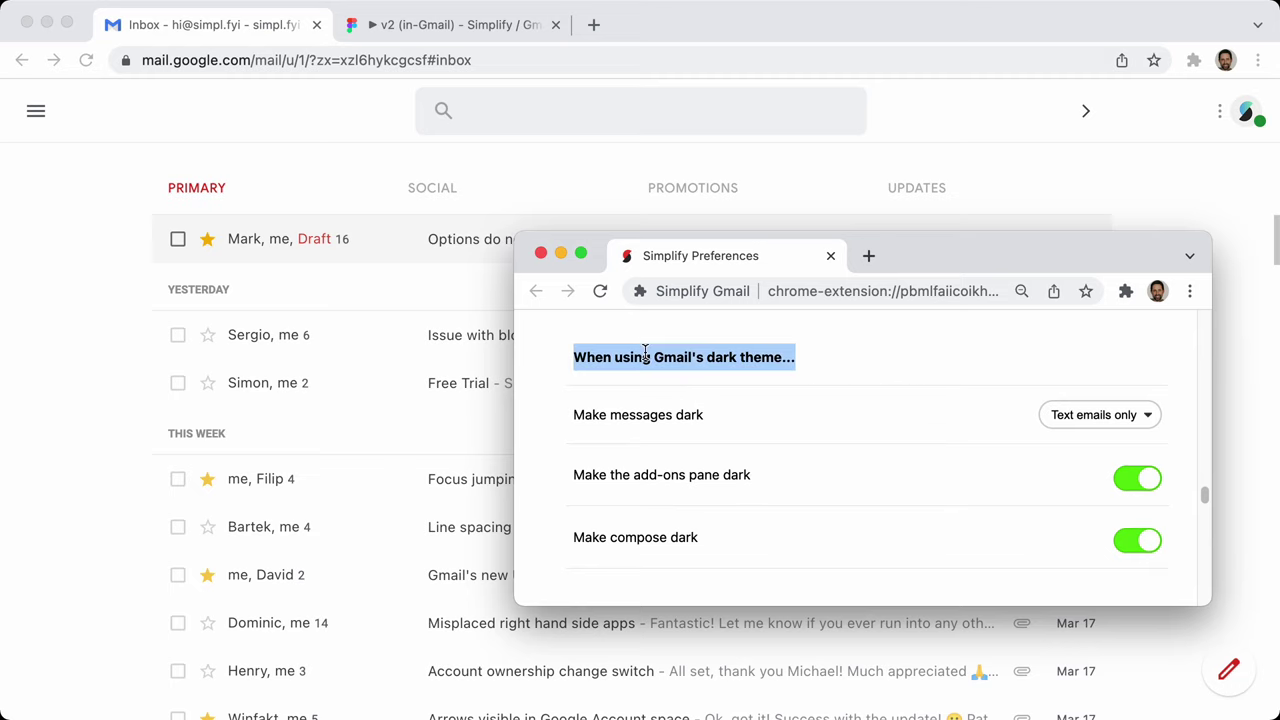
{"action": "left_click", "coordinate": [586, 351]}
{"action": "left_click_drag", "start_coordinate": [575, 357], "coordinate": [852, 364]}
{"action": "left_click", "coordinate": [1168, 178]}
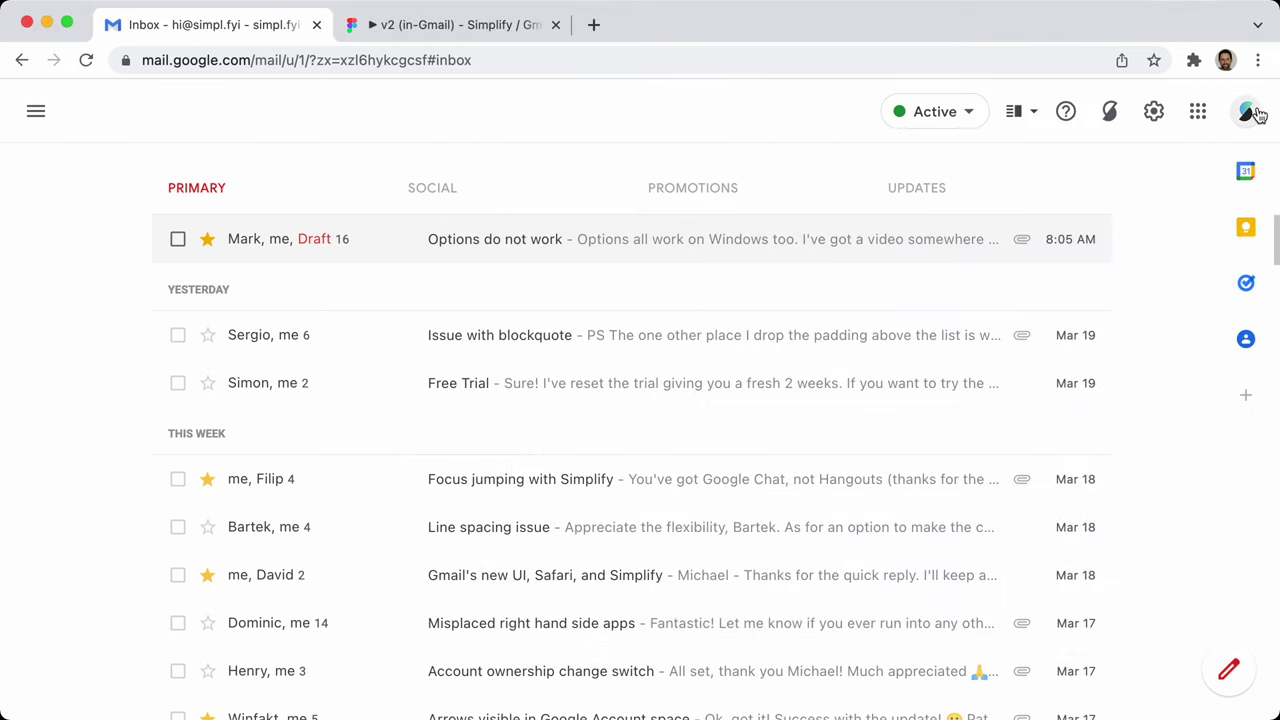
{"action": "left_click", "coordinate": [1160, 116]}
{"action": "scroll", "coordinate": [1168, 492], "scroll_direction": "down", "scroll_amount": 3}
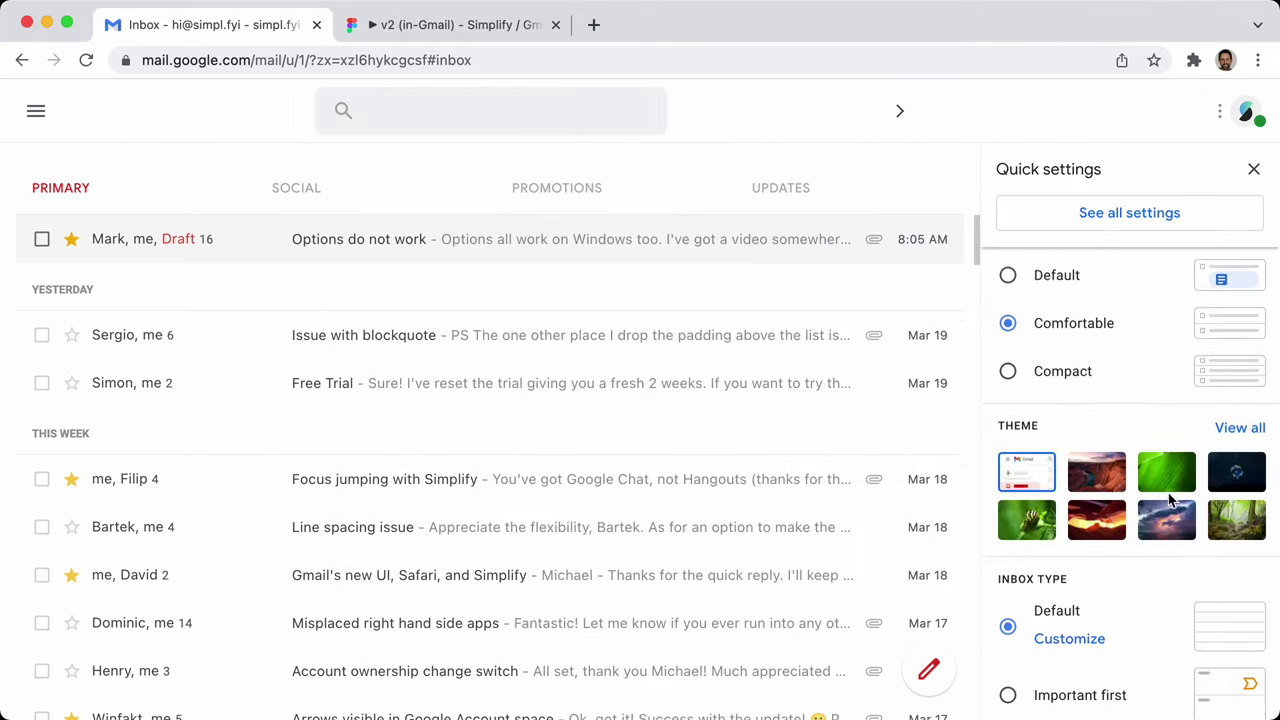
{"action": "left_click", "coordinate": [1240, 418]}
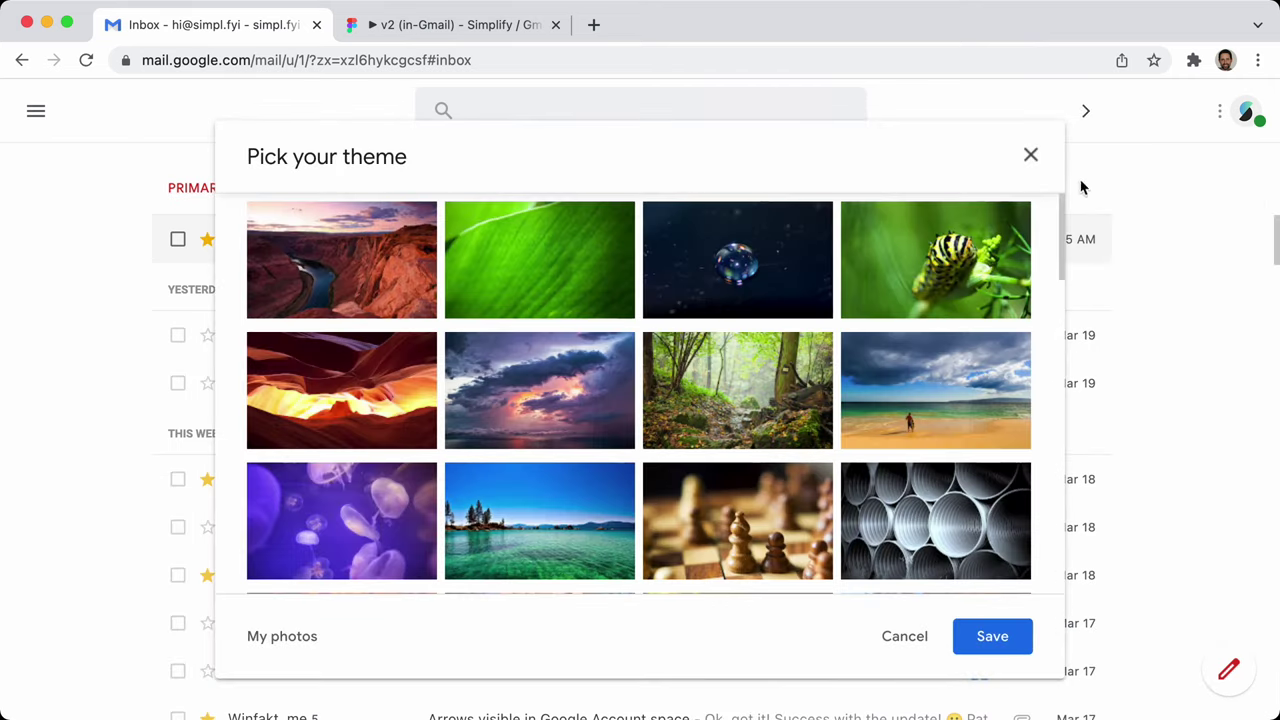
{"action": "left_click", "coordinate": [1031, 155]}
{"action": "left_click", "coordinate": [1246, 112]}
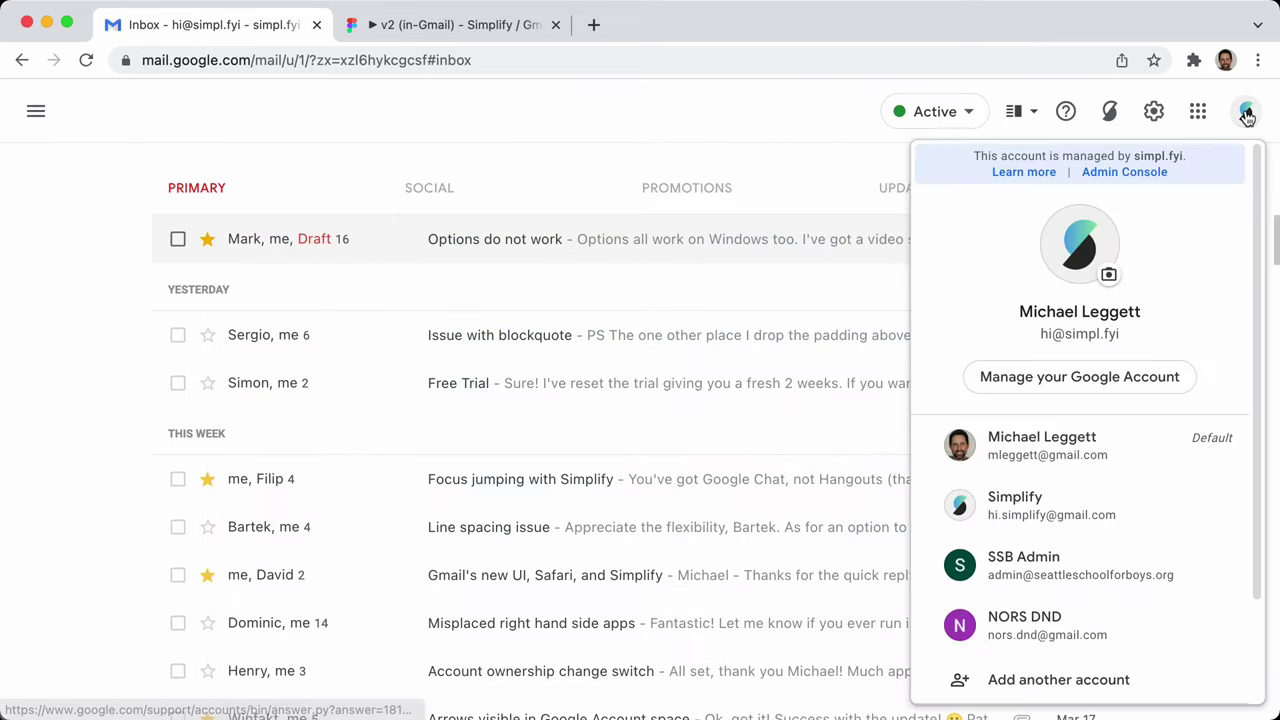
{"action": "left_click", "coordinate": [1155, 116]}
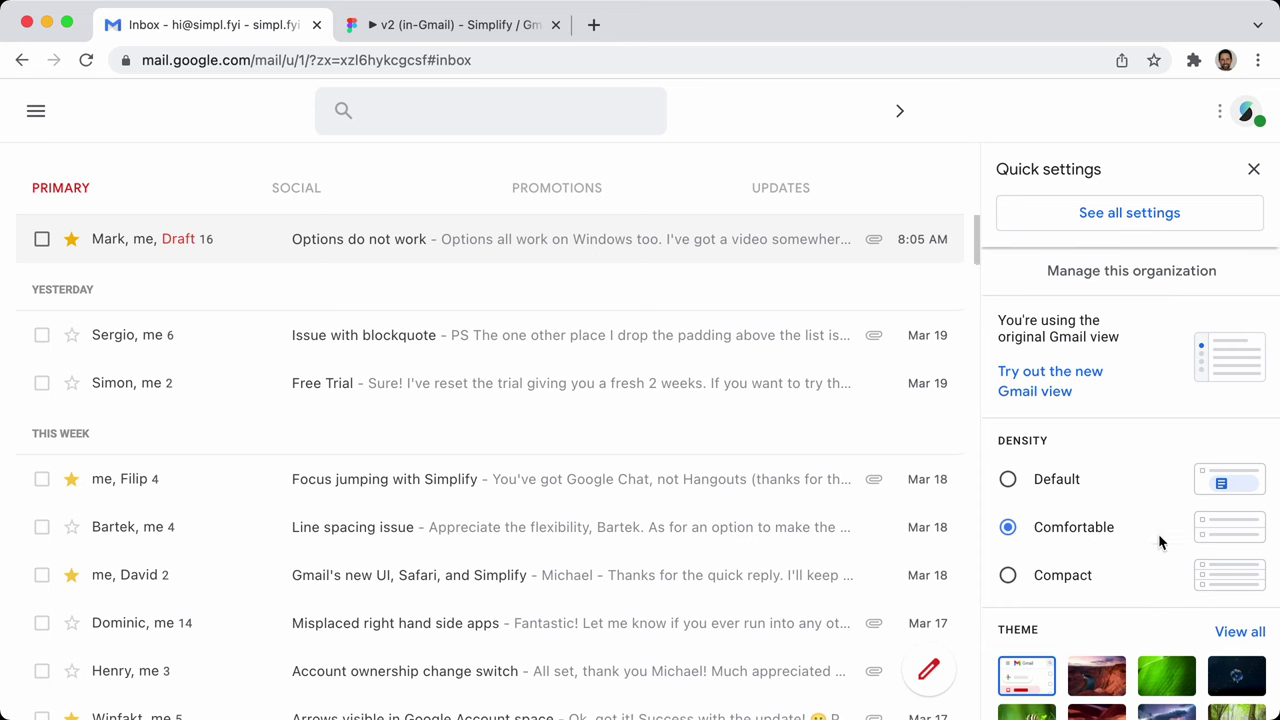
{"action": "scroll", "coordinate": [1160, 537], "scroll_direction": "down", "scroll_amount": 3}
{"action": "left_click", "coordinate": [1238, 374]}
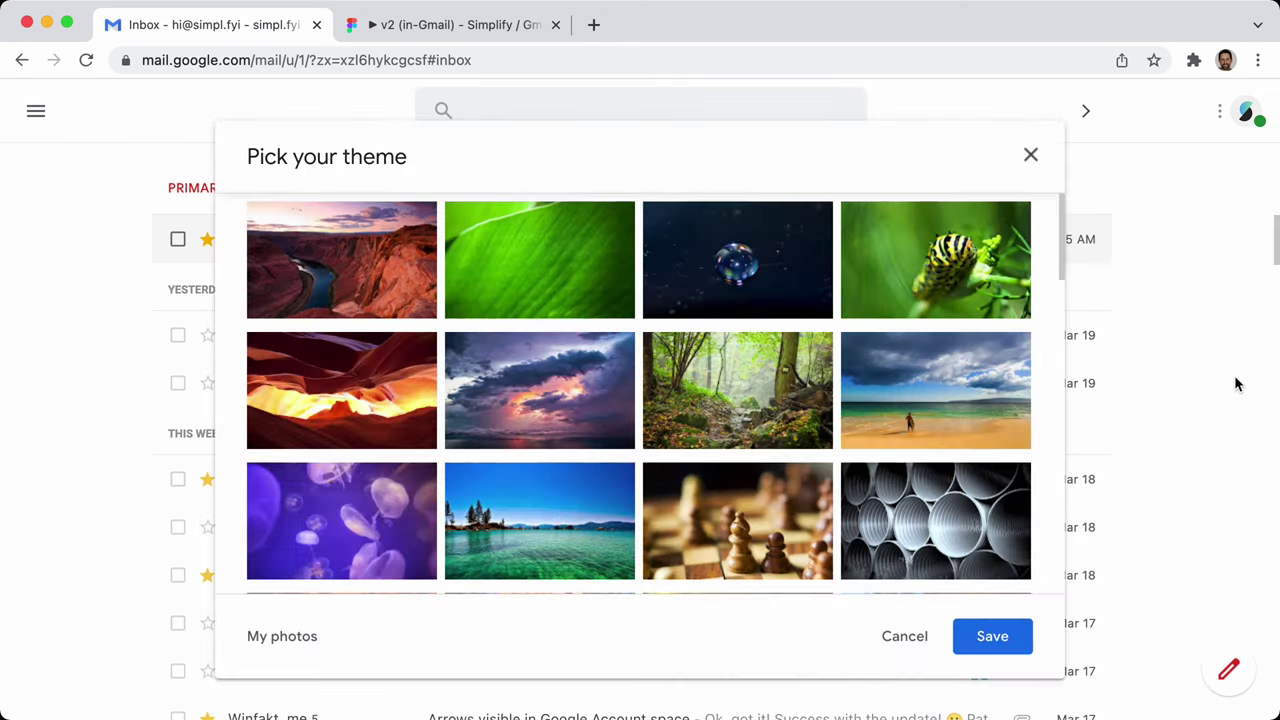
{"action": "left_click", "coordinate": [926, 640]}
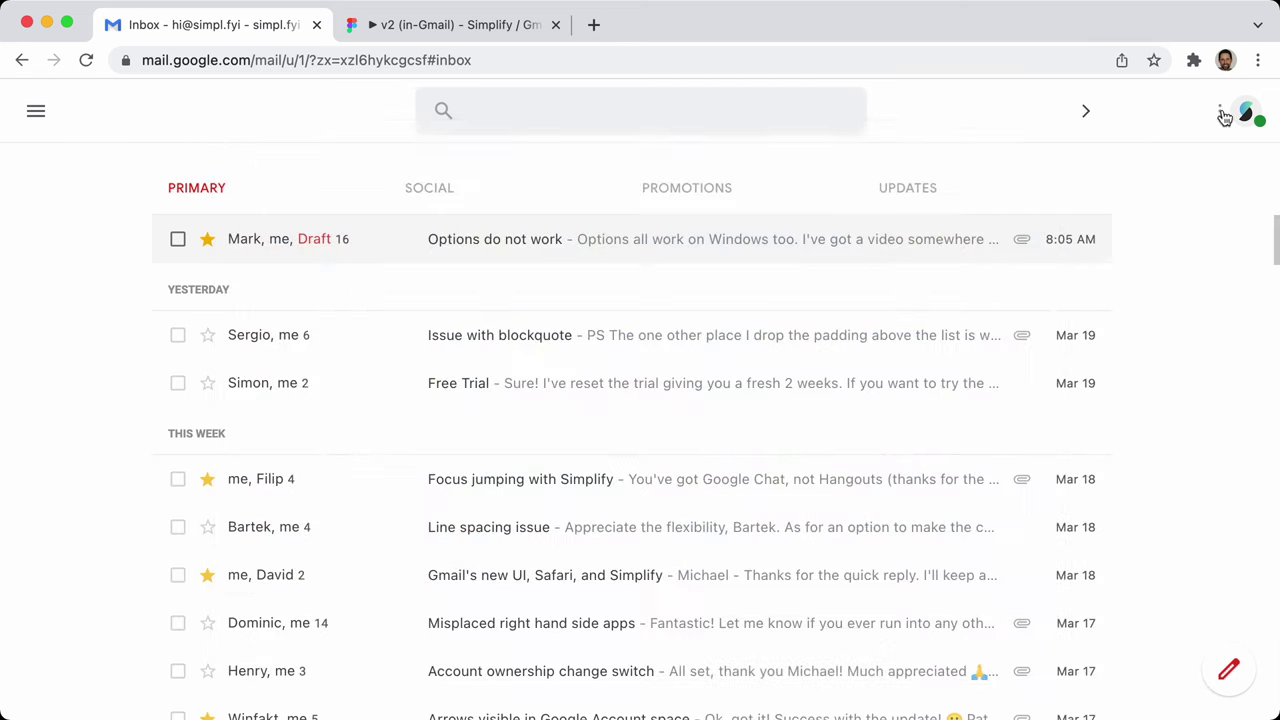
Open Gmail's full theme selection from the quick settings, choose the Dark theme and save it
{"action": "left_click", "coordinate": [1152, 114]}
{"action": "scroll", "coordinate": [1109, 529], "scroll_direction": "down", "scroll_amount": 3}
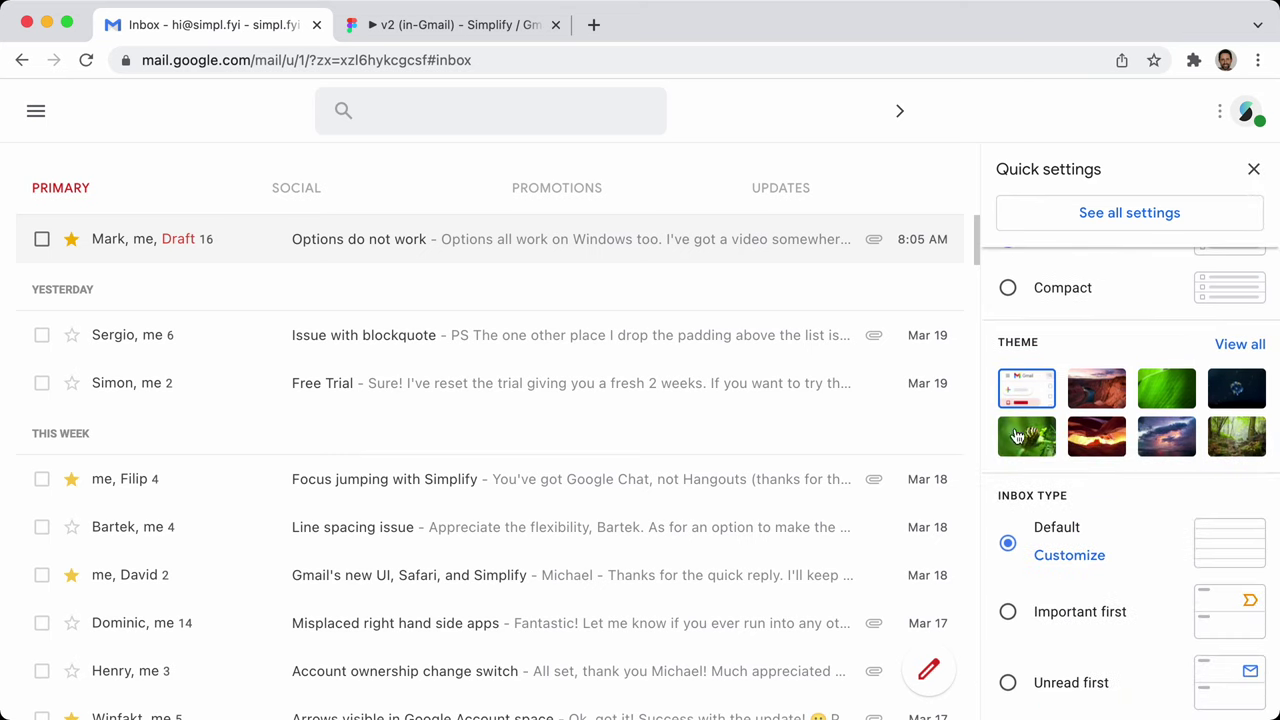
{"action": "left_click", "coordinate": [1239, 344]}
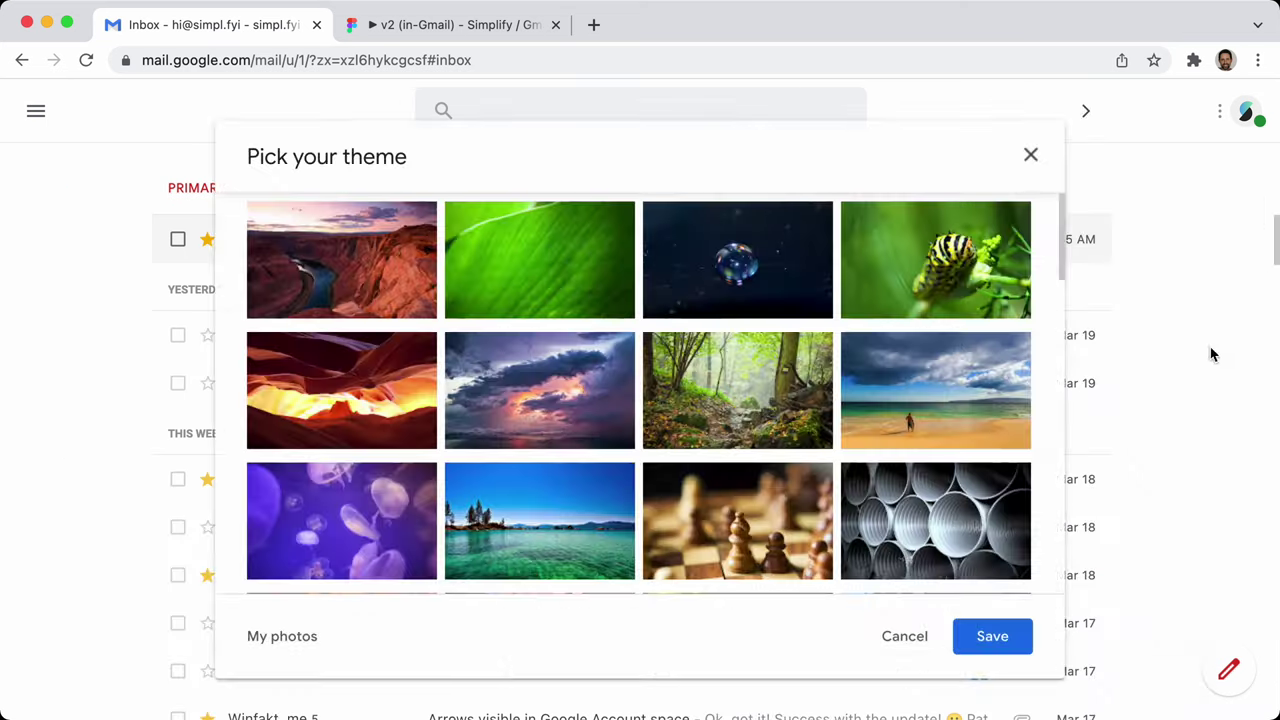
{"action": "scroll", "coordinate": [565, 372], "scroll_direction": "down", "scroll_amount": 5}
{"action": "left_click", "coordinate": [523, 457]}
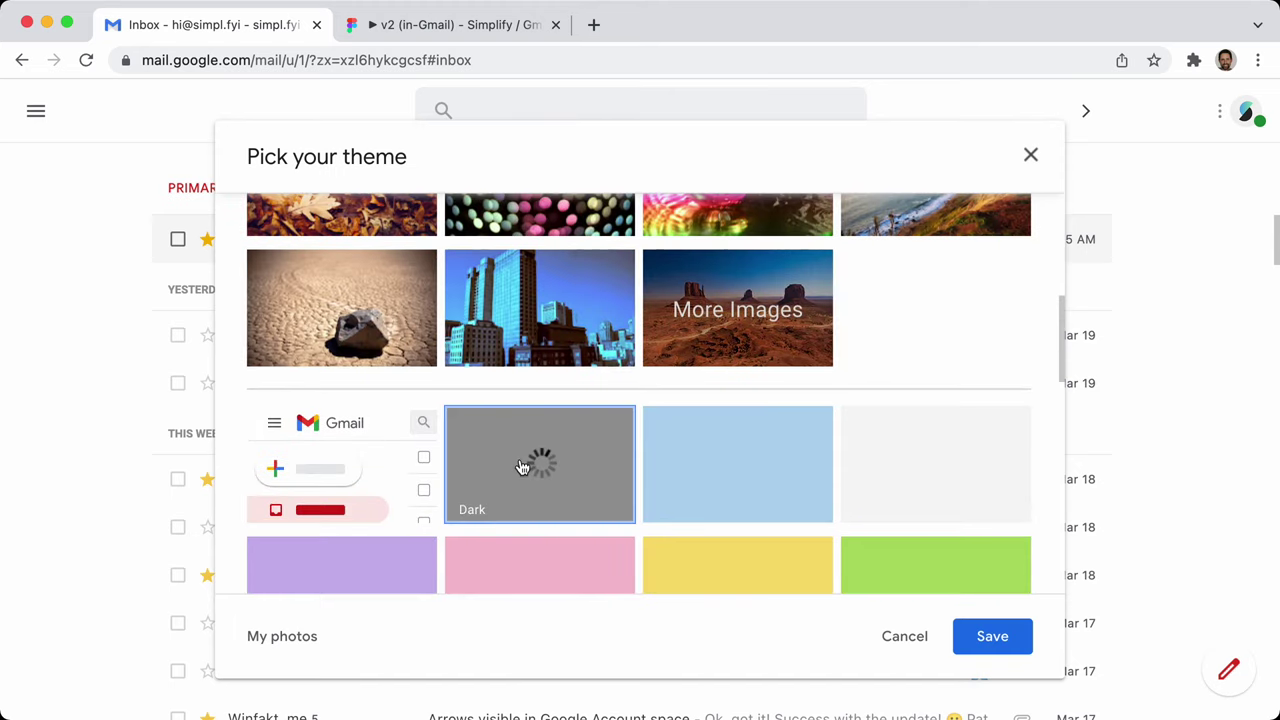
{"action": "left_click", "coordinate": [990, 640]}
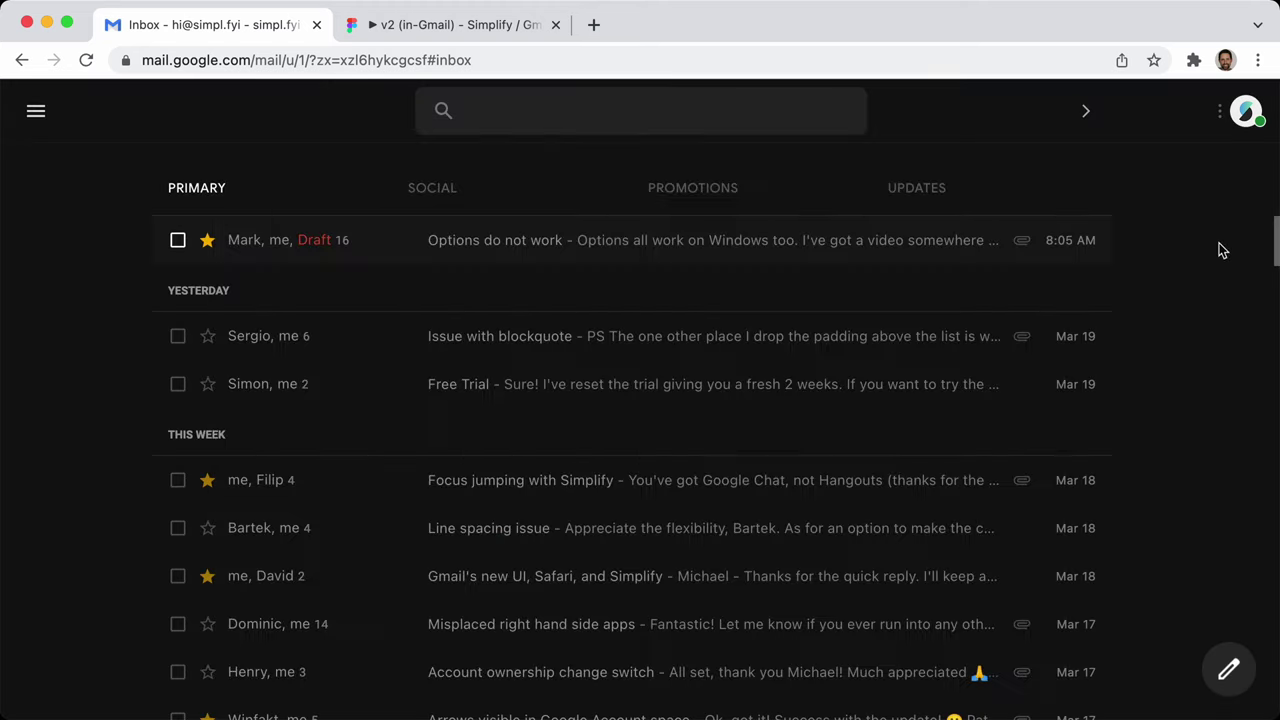
Switch to Simplify Preferences and set Make messages dark to Disable under the dark theme options
{"action": "key", "text": "super+comma"}
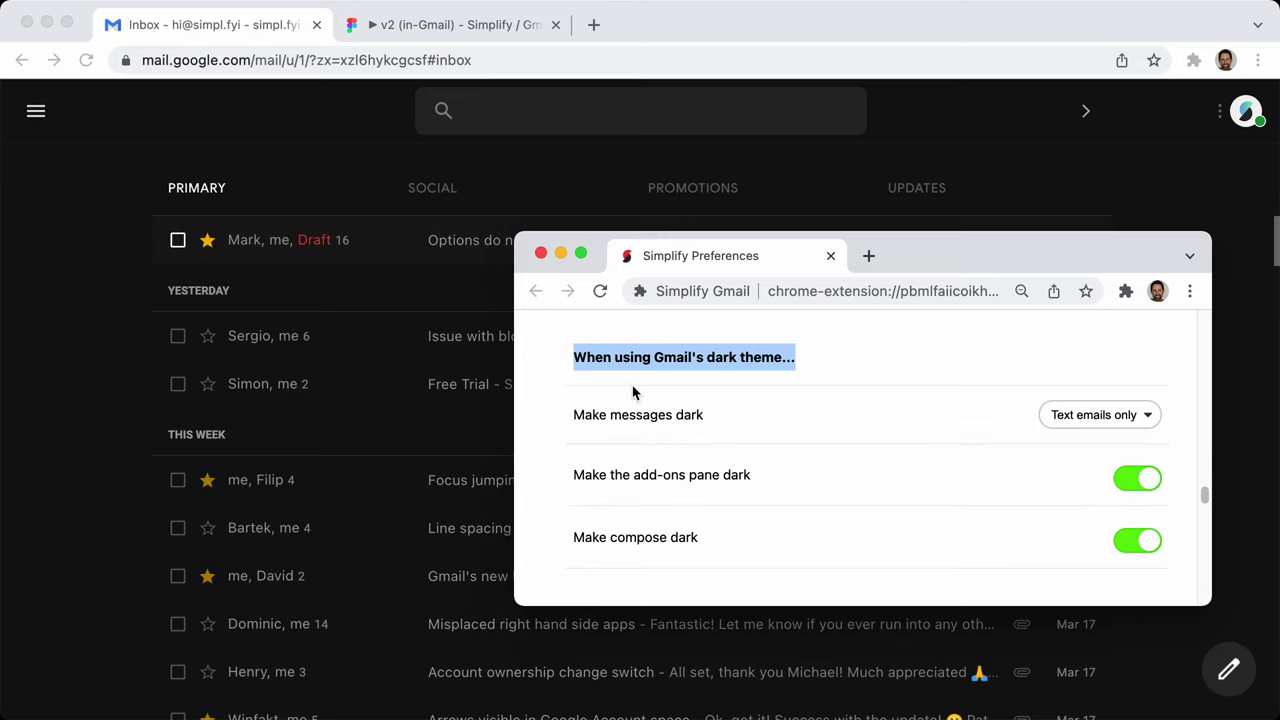
{"action": "left_click_drag", "start_coordinate": [596, 357], "coordinate": [829, 357]}
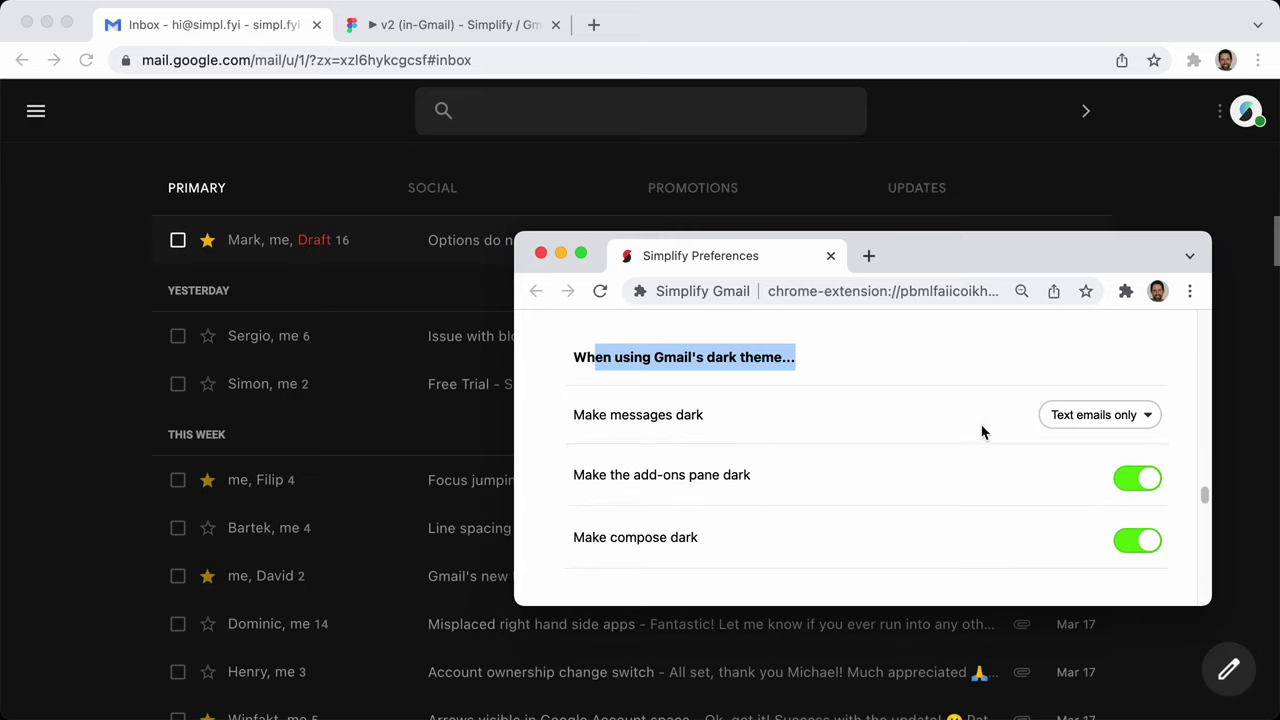
{"action": "left_click", "coordinate": [1110, 414]}
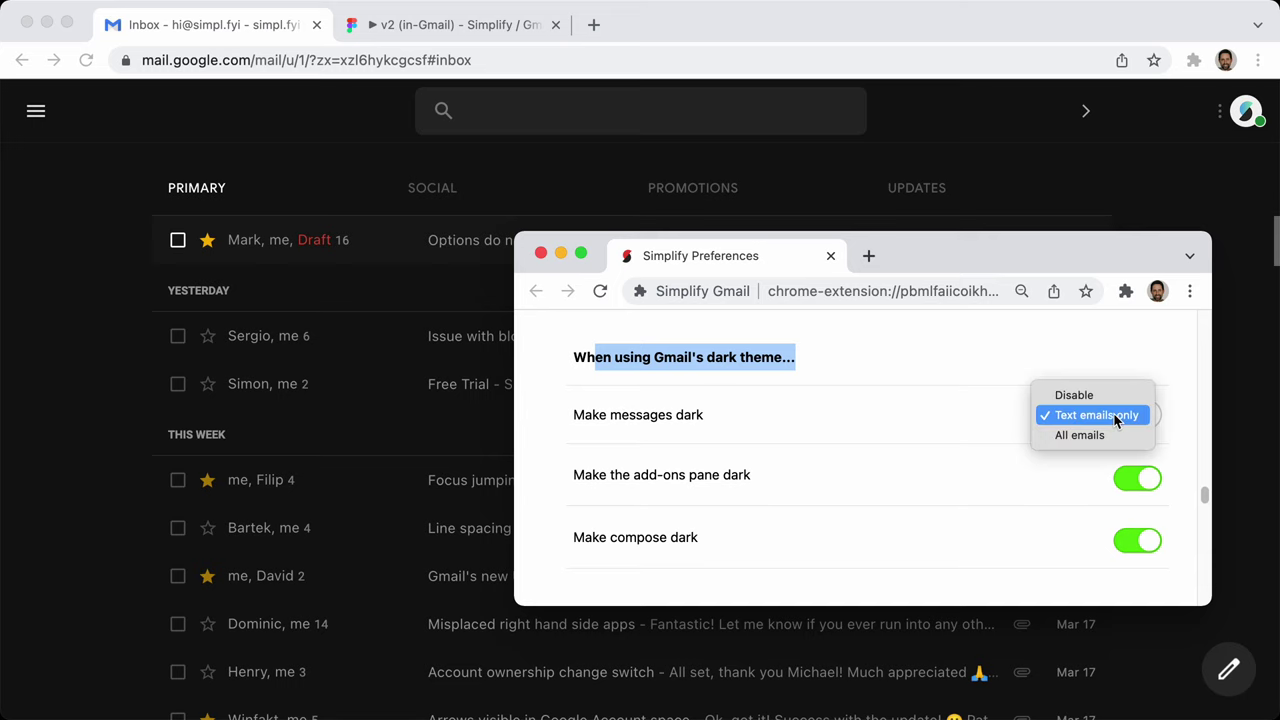
{"action": "left_click", "coordinate": [1103, 392]}
Return to Gmail and activate the search of all conversations
{"action": "left_click", "coordinate": [60, 425]}
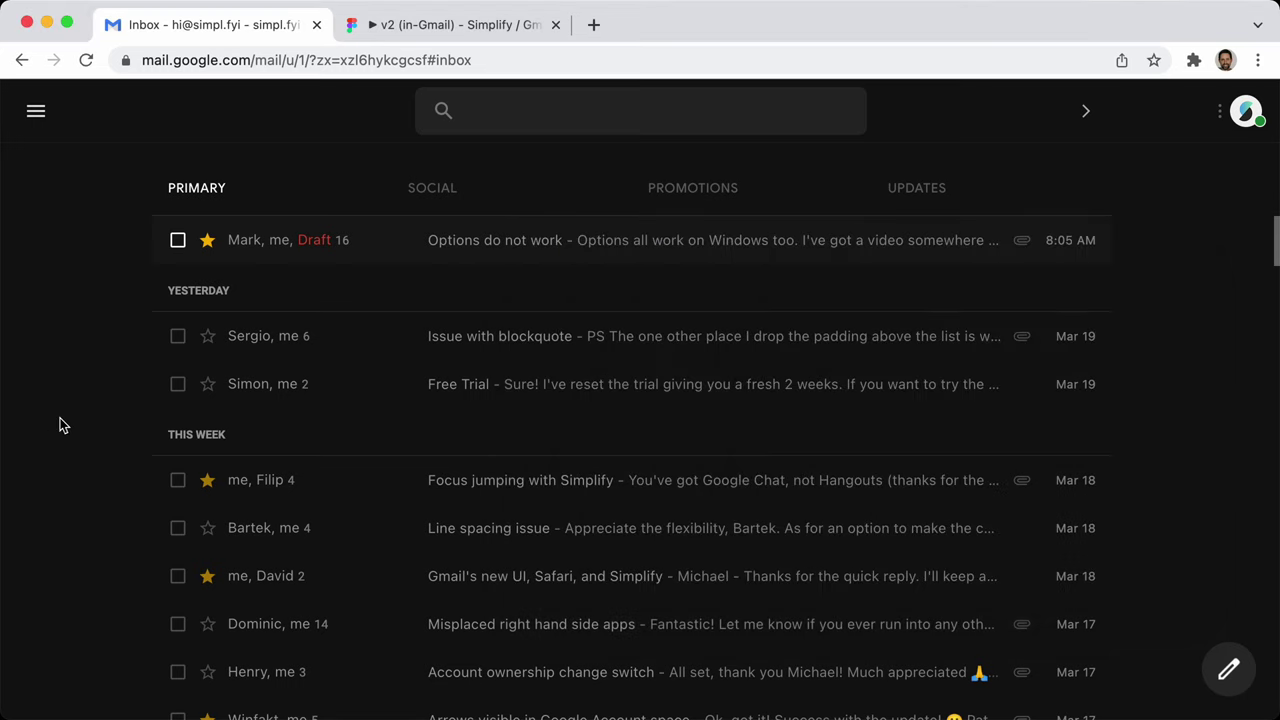
{"action": "left_click", "coordinate": [542, 114]}
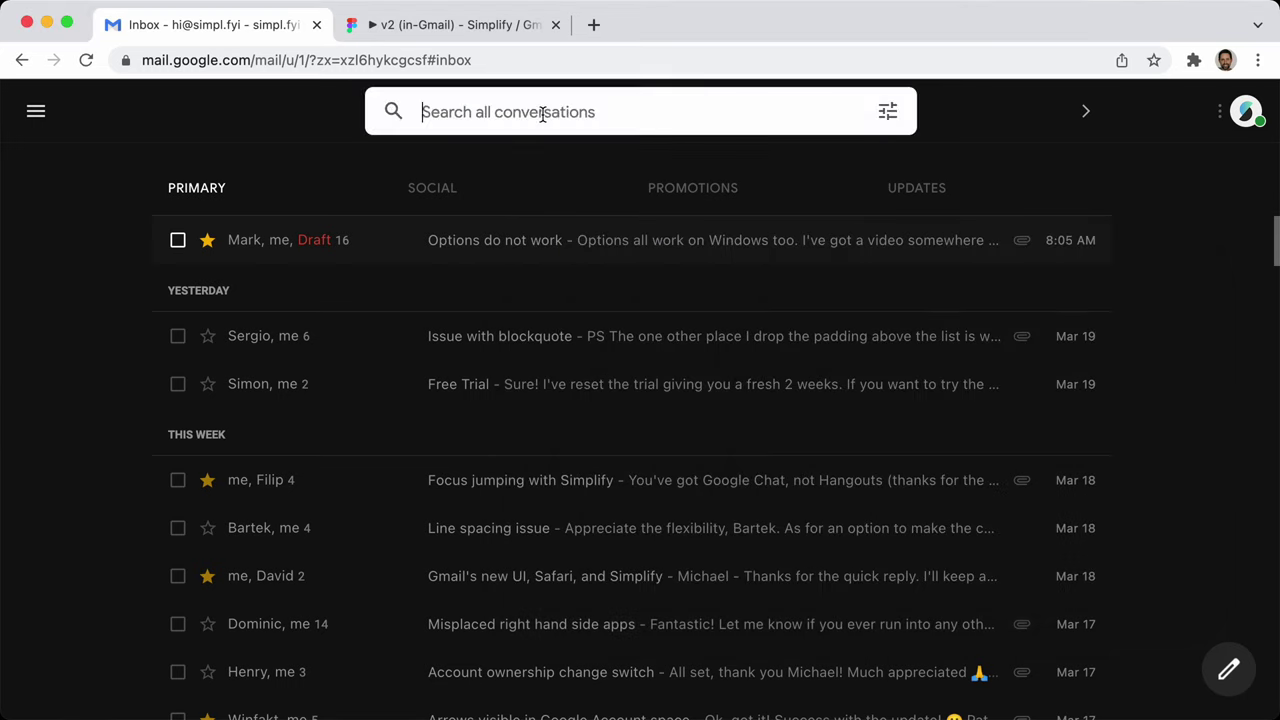
Search mail for Simplify's Gmail address and open the conversation "A thread to explain how Gmail search works"
{"action": "type", "text": "hi."}
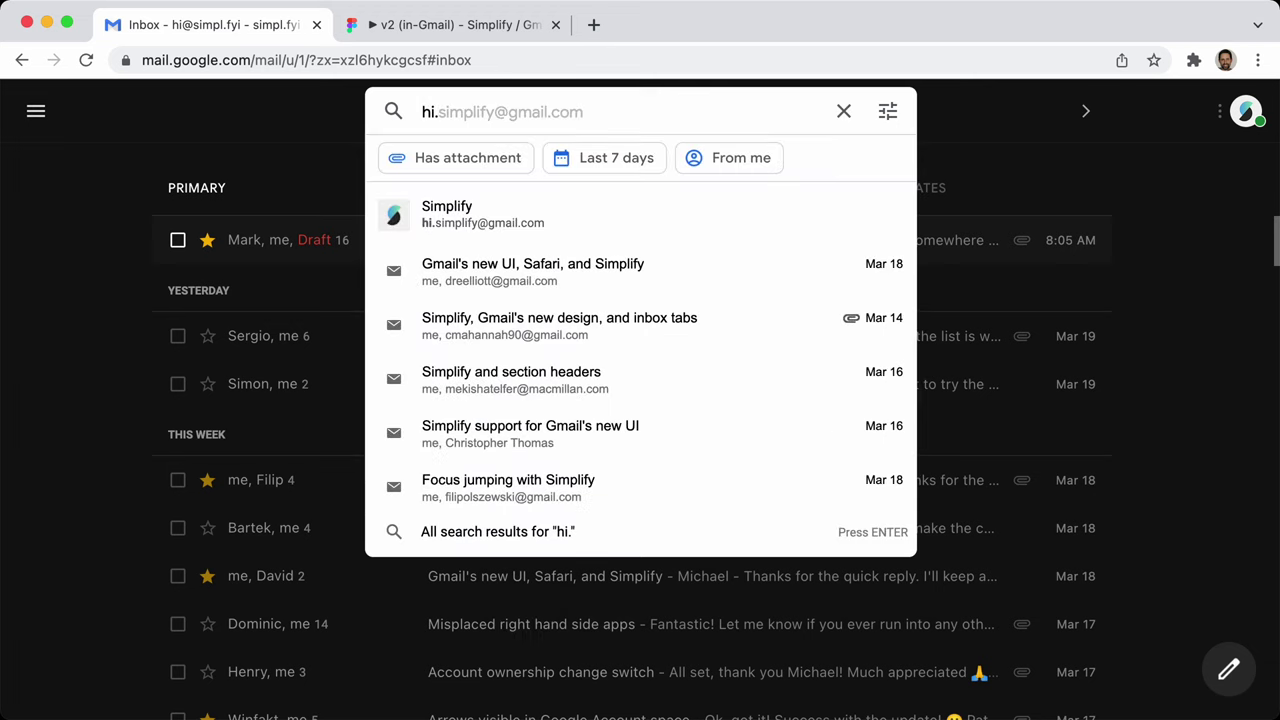
{"action": "left_click", "coordinate": [524, 197]}
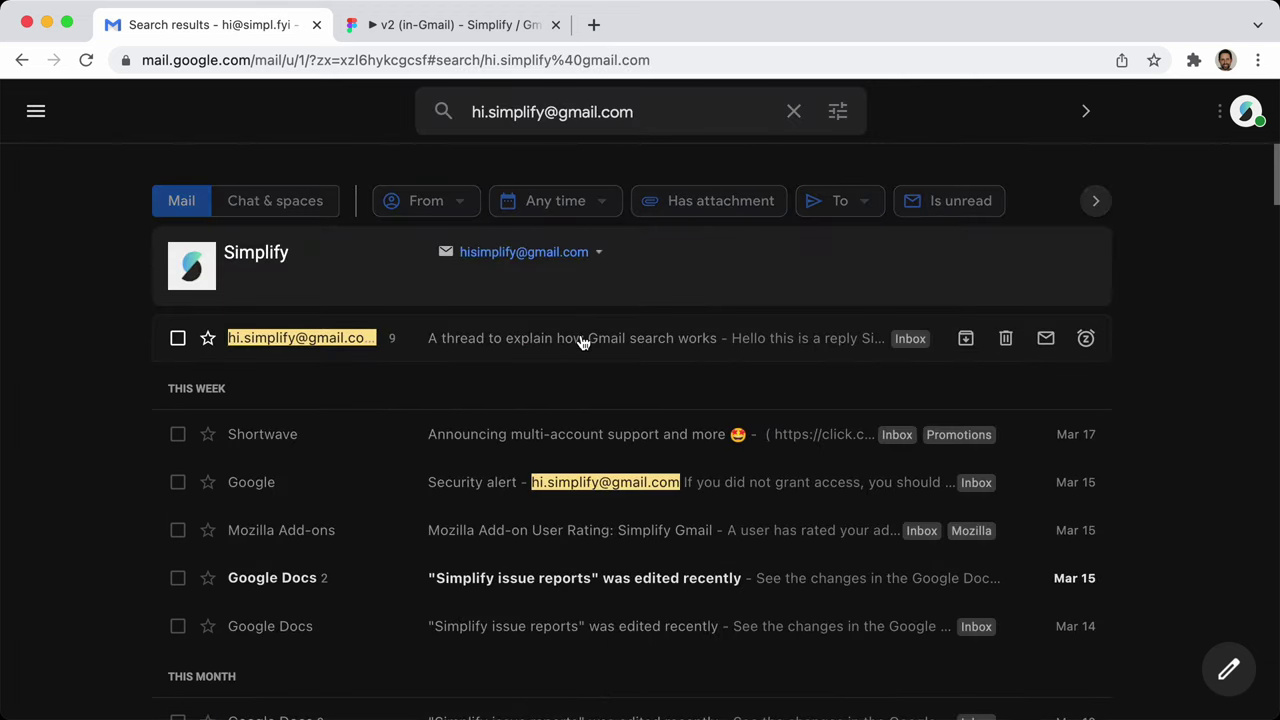
{"action": "left_click", "coordinate": [581, 338]}
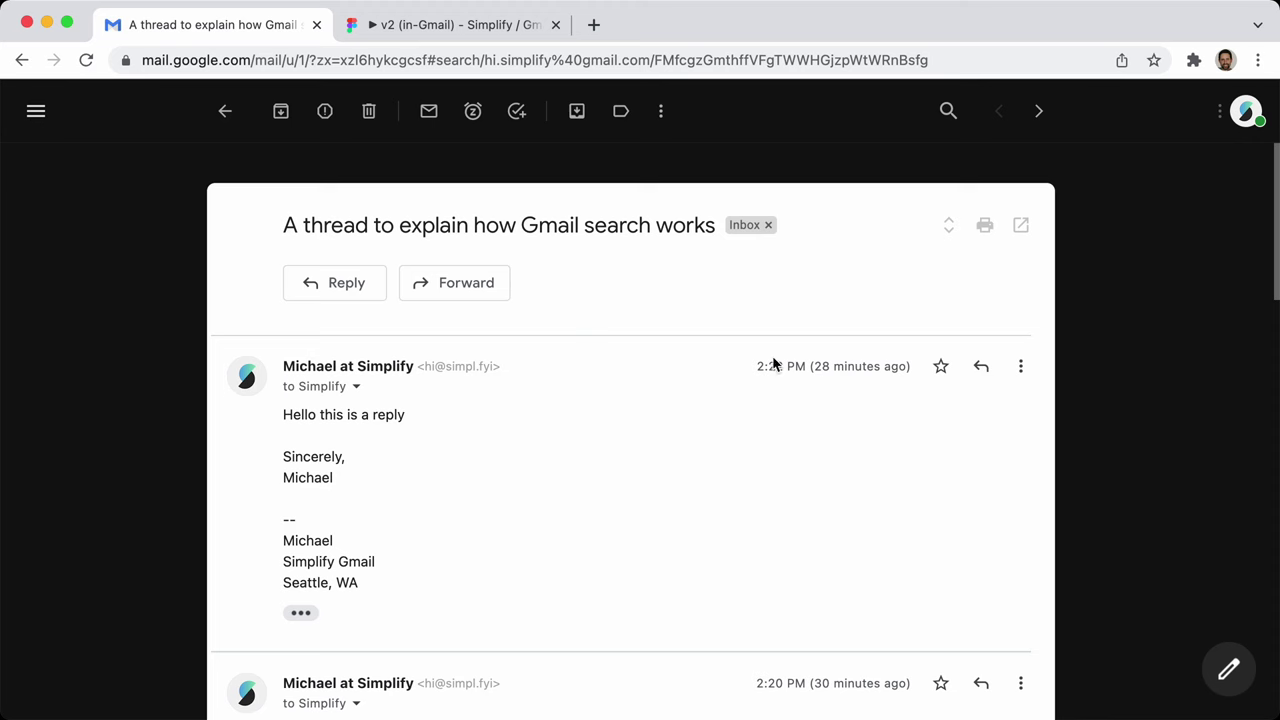
In Simplify Preferences, set Make messages dark to Text emails only
{"action": "key", "text": "alt+d"}
{"action": "key", "text": "super+comma"}
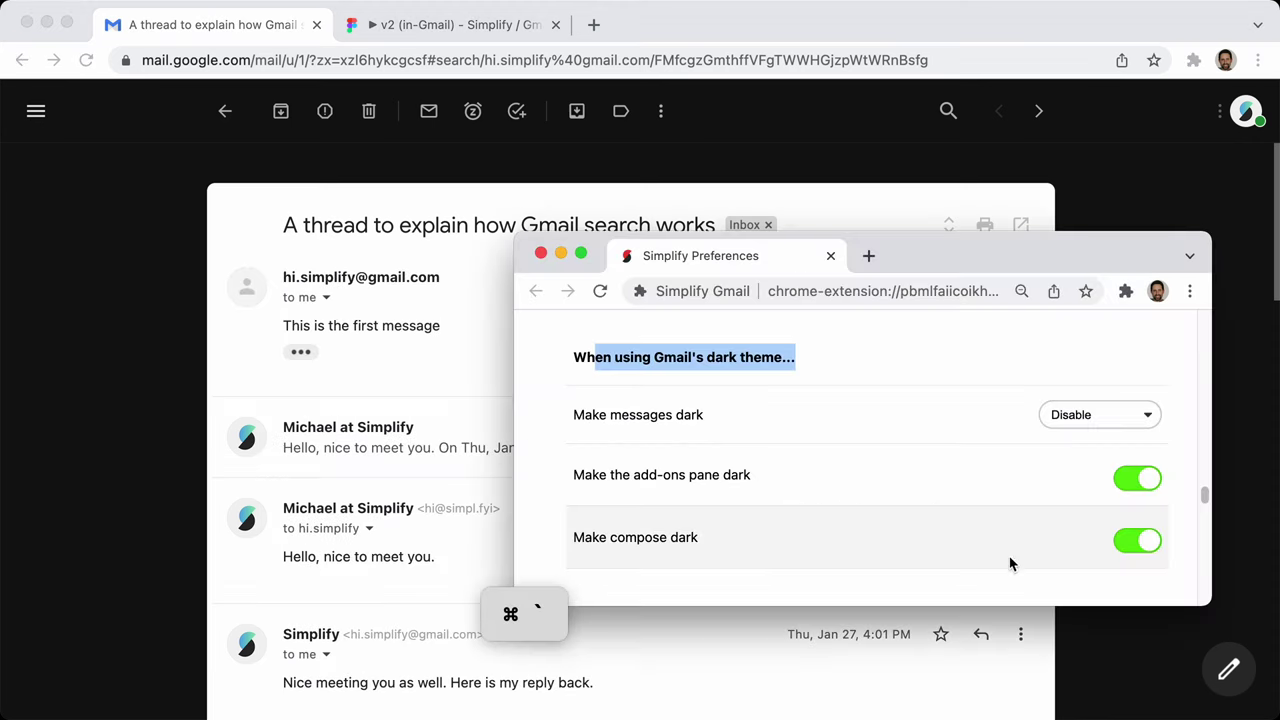
{"action": "scroll", "coordinate": [944, 435], "scroll_direction": "up", "scroll_amount": 5}
{"action": "scroll", "coordinate": [827, 445], "scroll_direction": "up", "scroll_amount": 5}
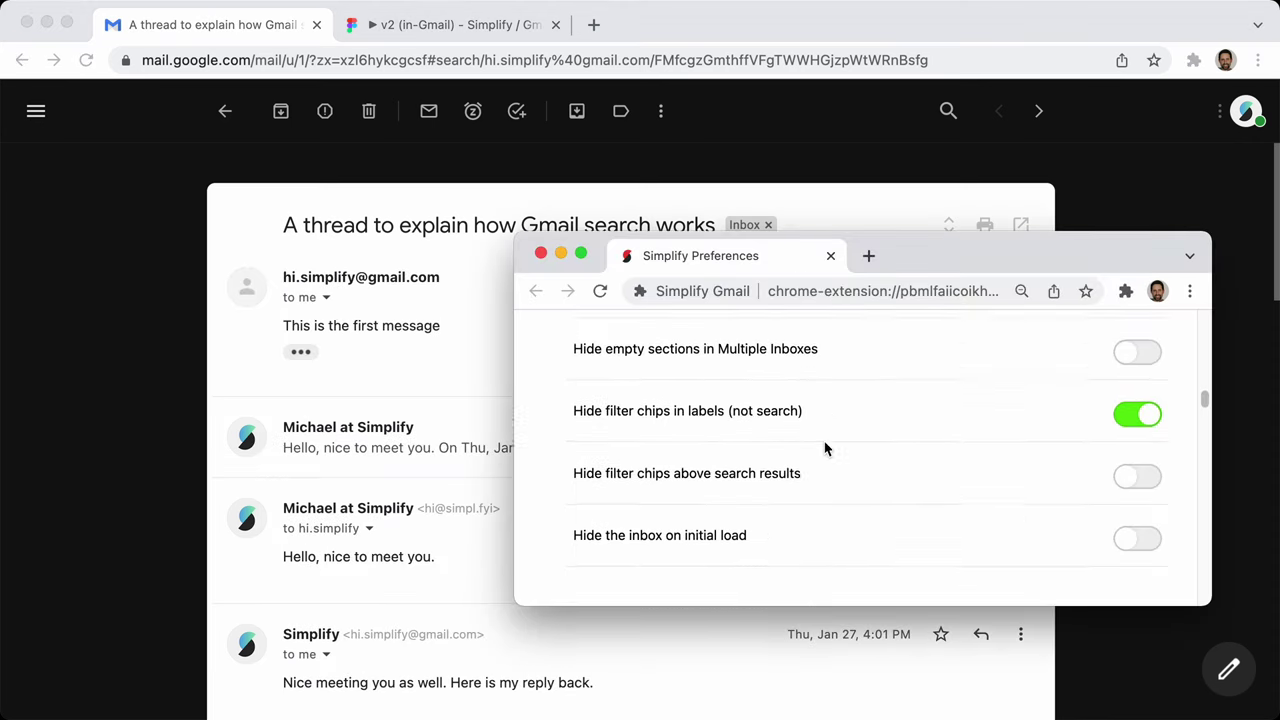
{"action": "scroll", "coordinate": [825, 448], "scroll_direction": "down", "scroll_amount": 5}
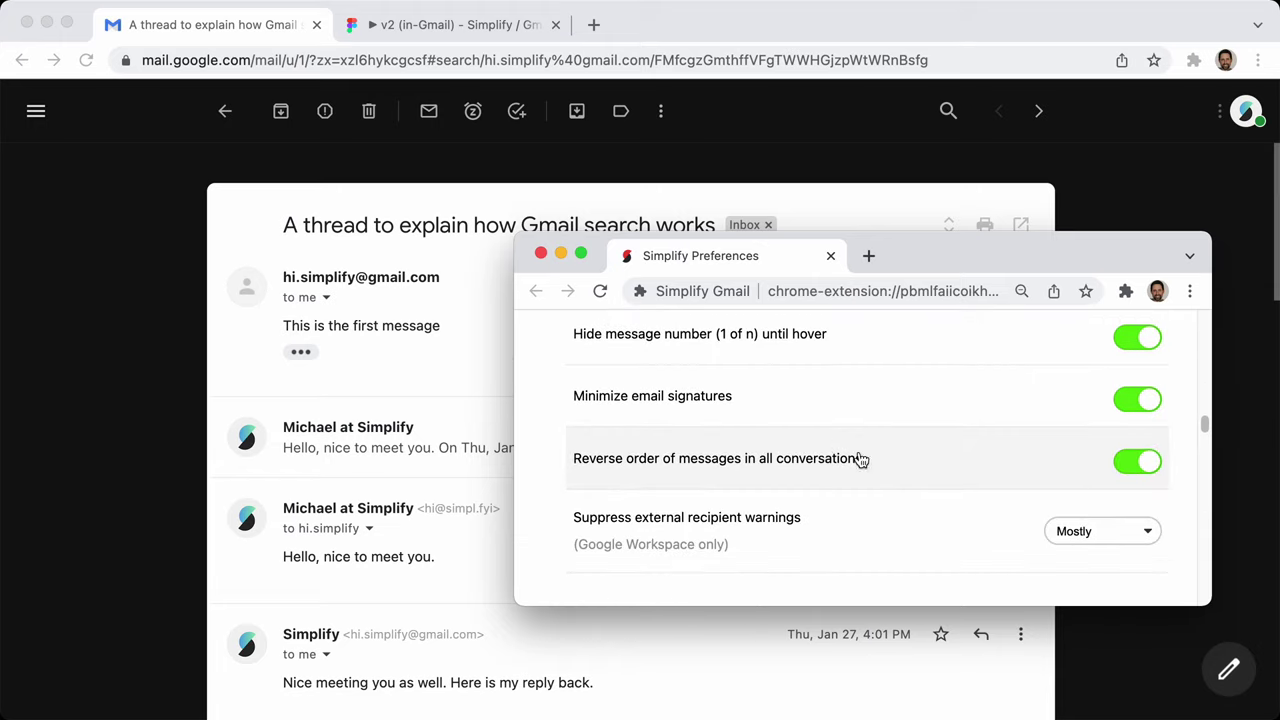
{"action": "left_click", "coordinate": [866, 462]}
{"action": "scroll", "coordinate": [868, 460], "scroll_direction": "down", "scroll_amount": 10}
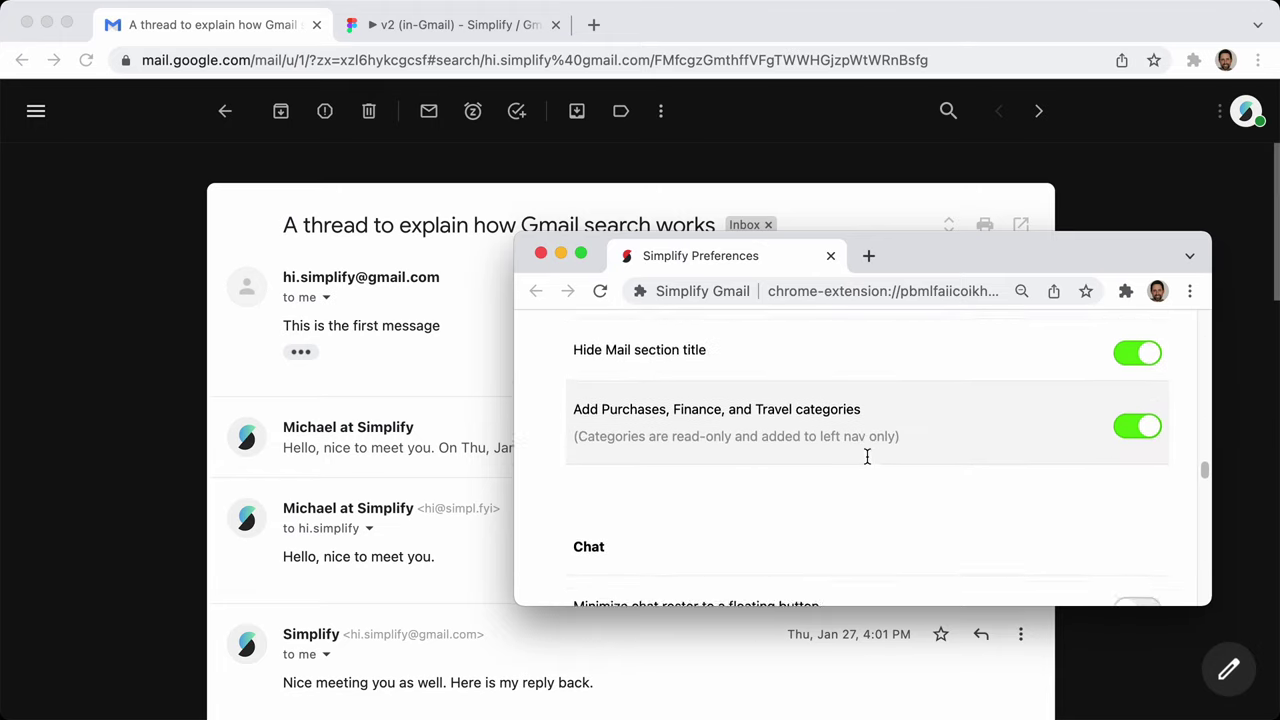
{"action": "scroll", "coordinate": [850, 390], "scroll_direction": "up", "scroll_amount": 1}
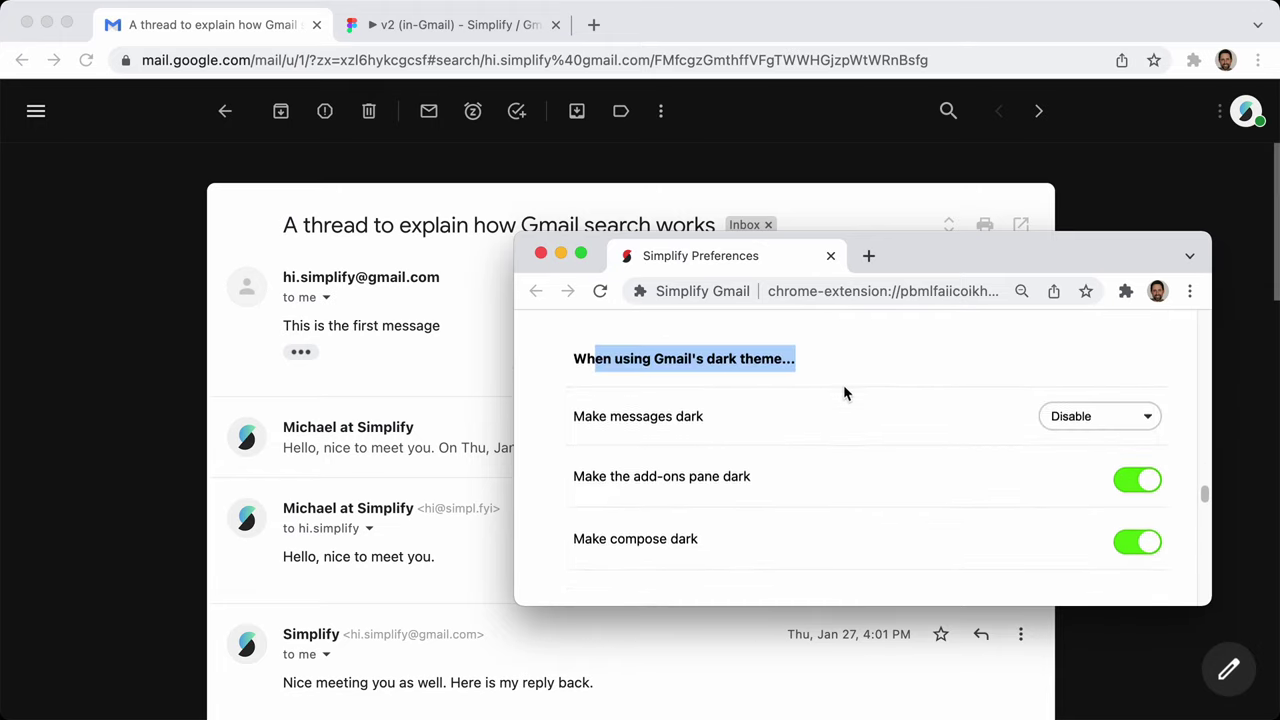
{"action": "left_click", "coordinate": [1097, 422]}
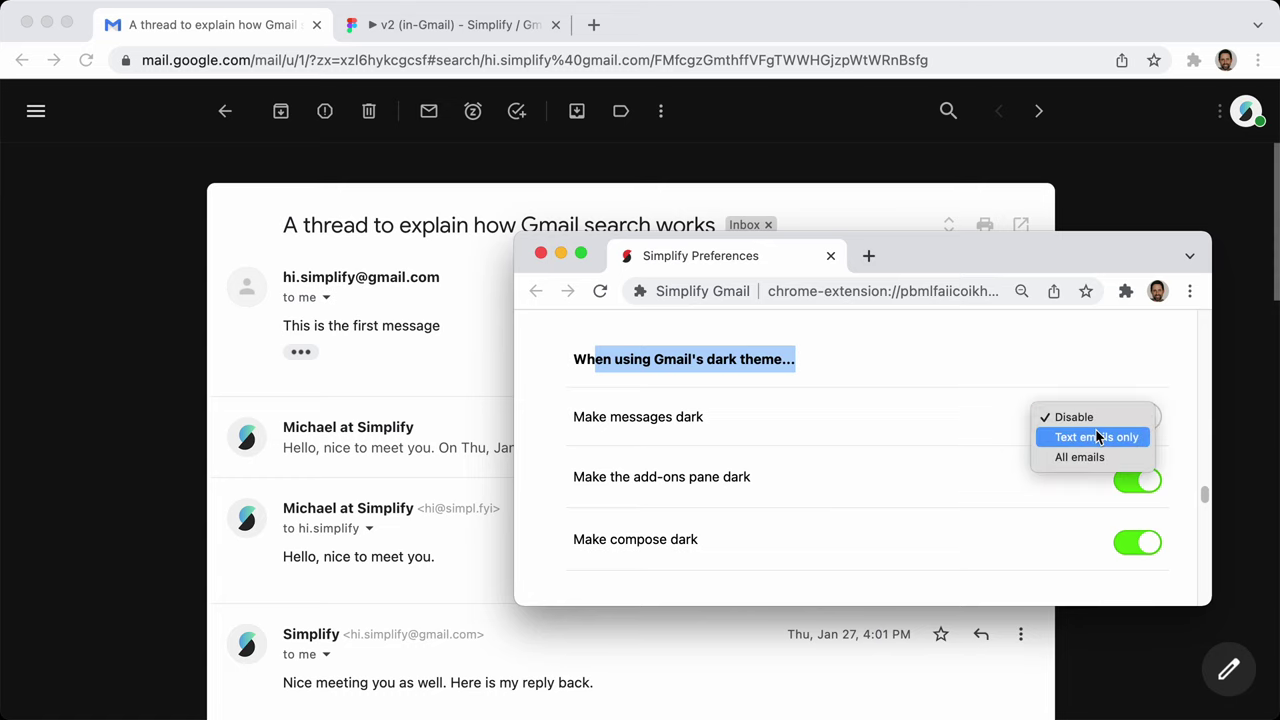
{"action": "left_click", "coordinate": [1097, 437]}
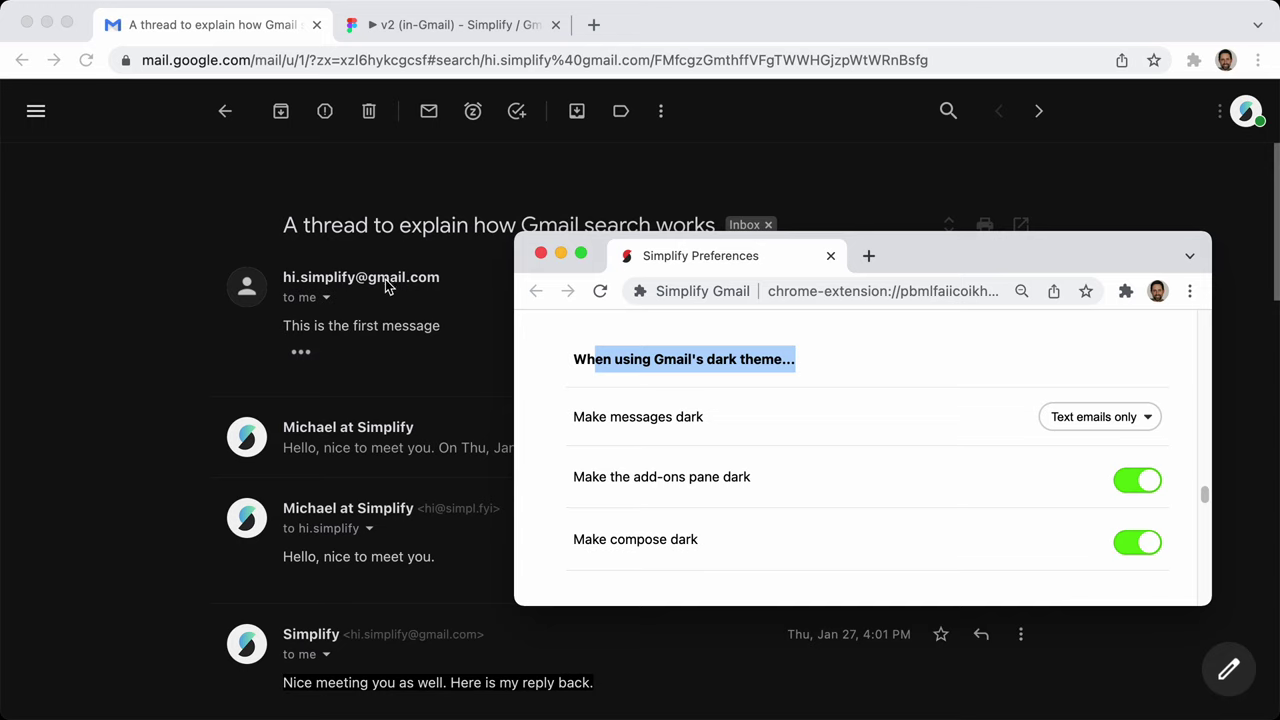
Look over the available choices for making messages dark
{"action": "left_click", "coordinate": [1122, 424]}
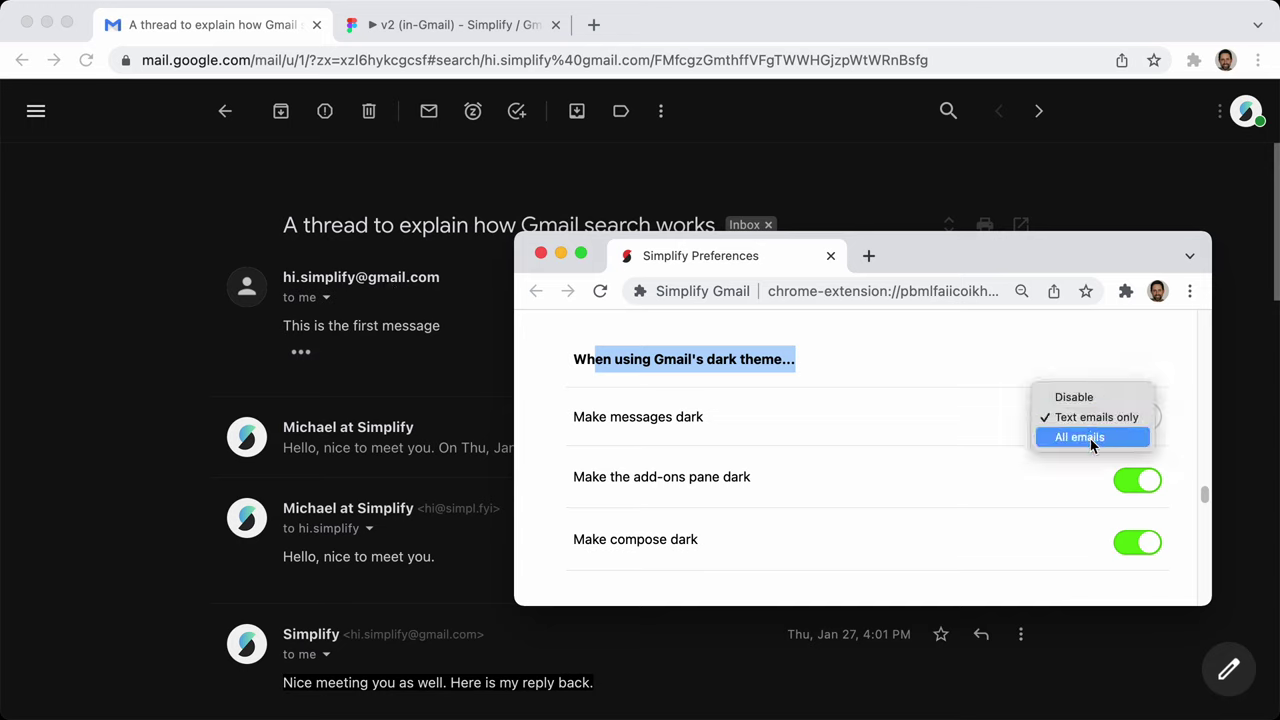
{"action": "left_click", "coordinate": [901, 417]}
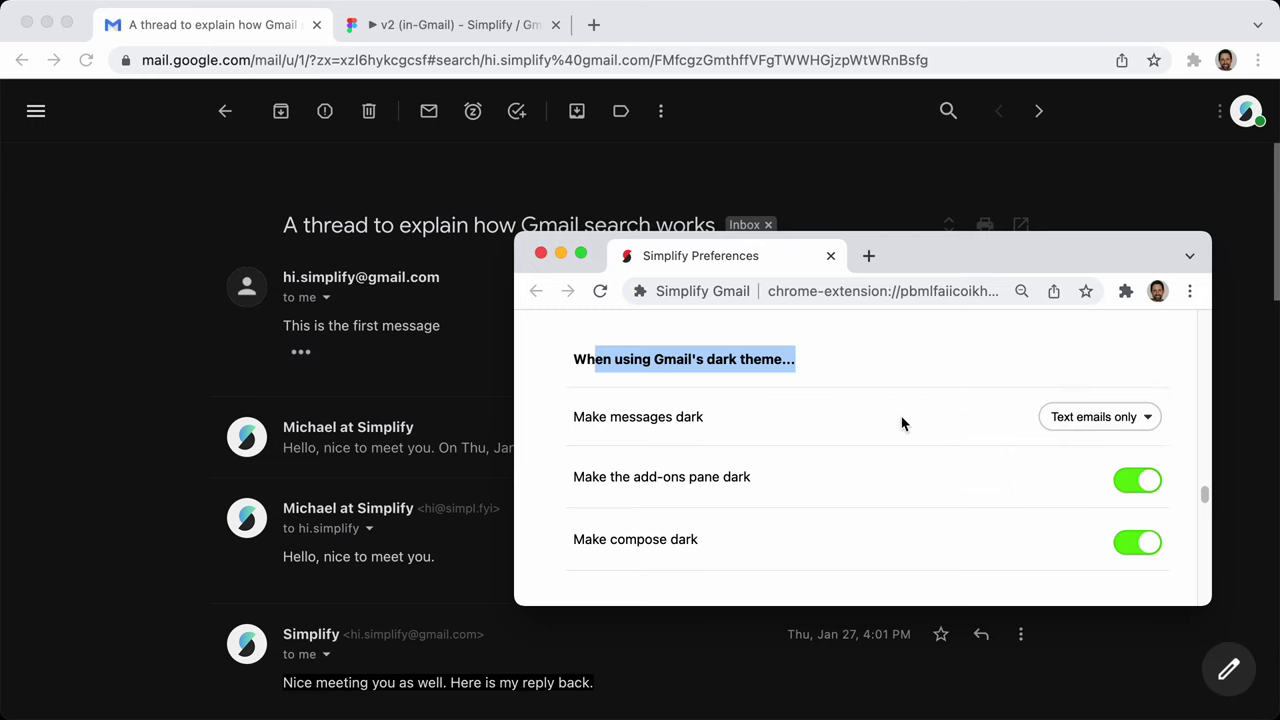
{"action": "left_click", "coordinate": [775, 417]}
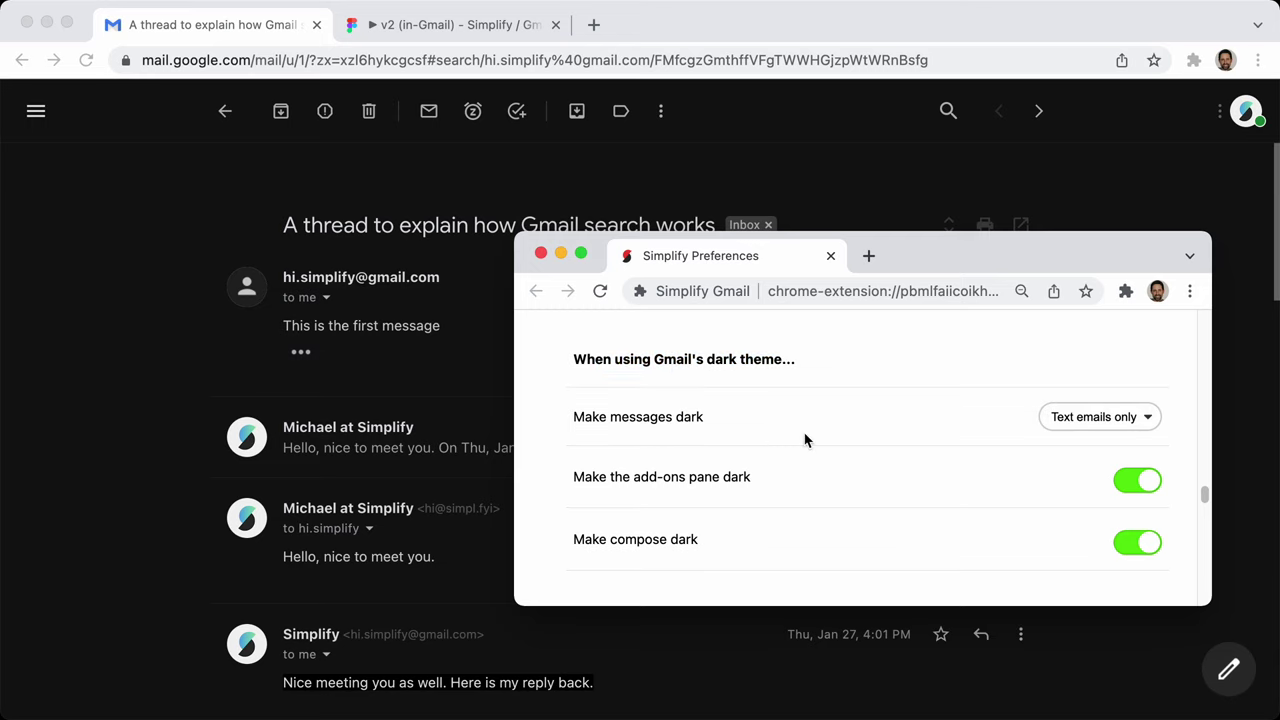
Return to the Gmail conversation and open the Tasks add-on pane
{"action": "scroll", "coordinate": [820, 440], "scroll_direction": "down", "scroll_amount": 2}
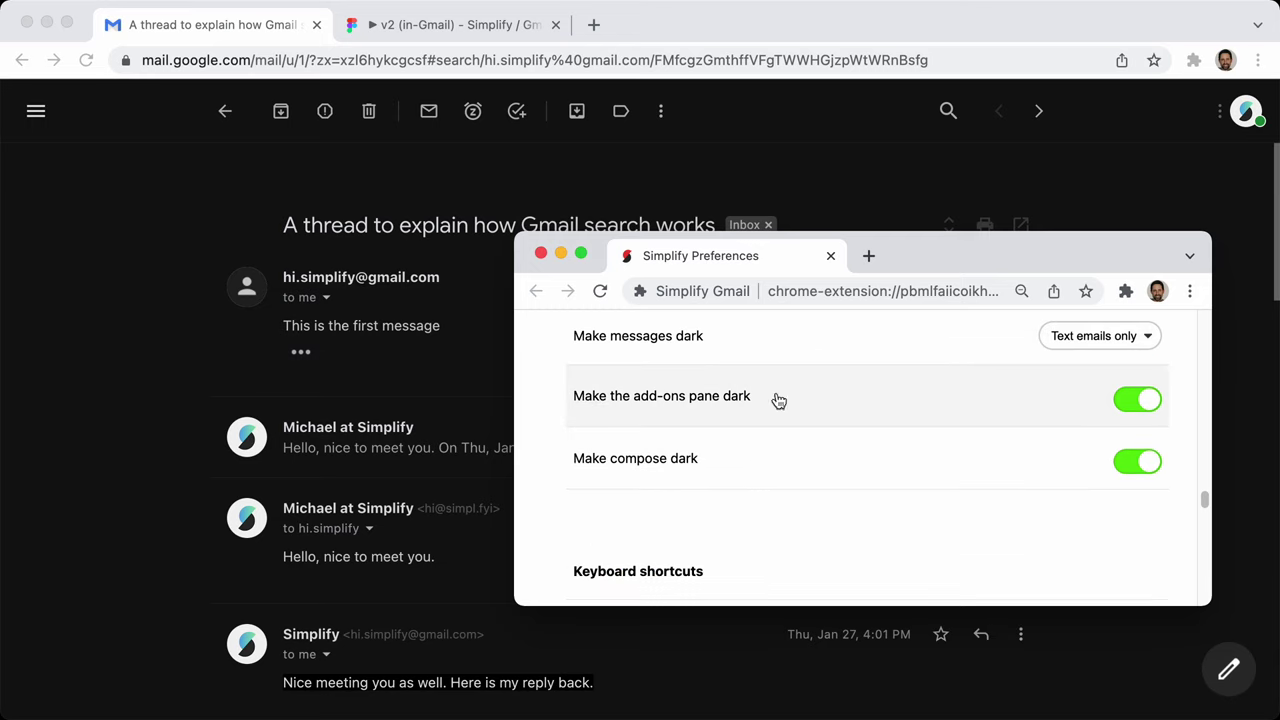
{"action": "left_click", "coordinate": [1183, 174]}
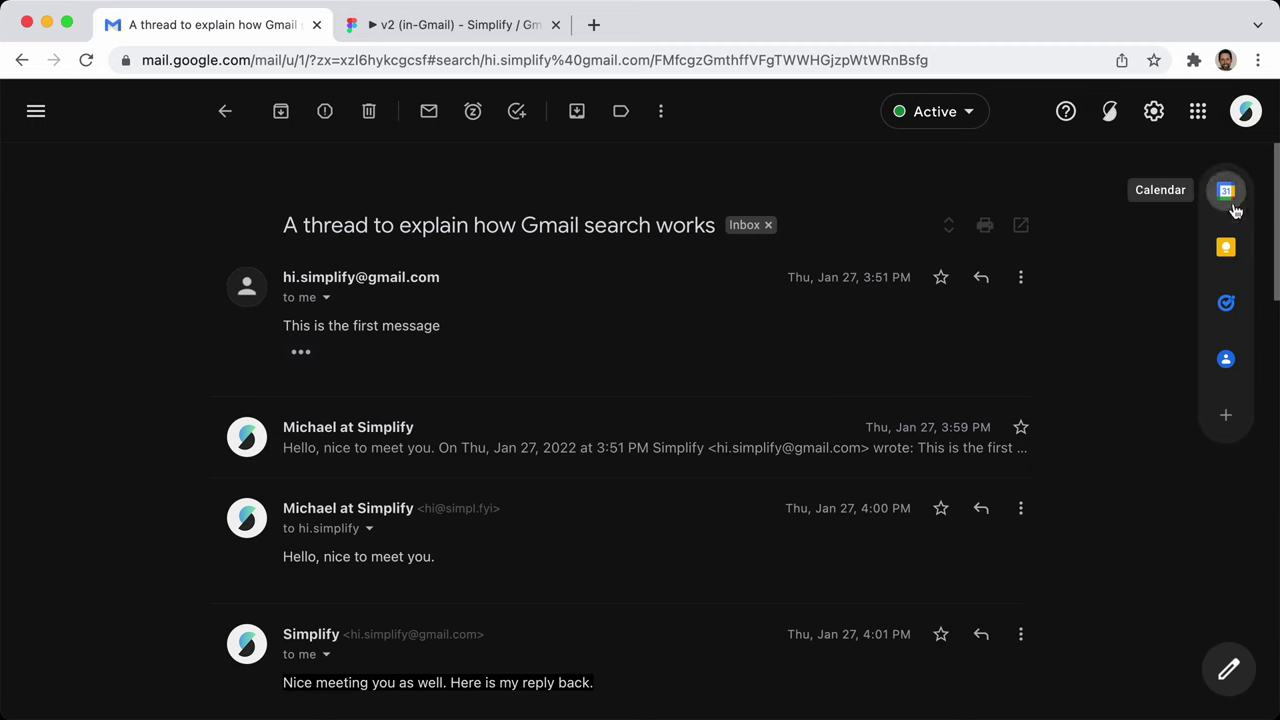
{"action": "left_click", "coordinate": [1227, 304]}
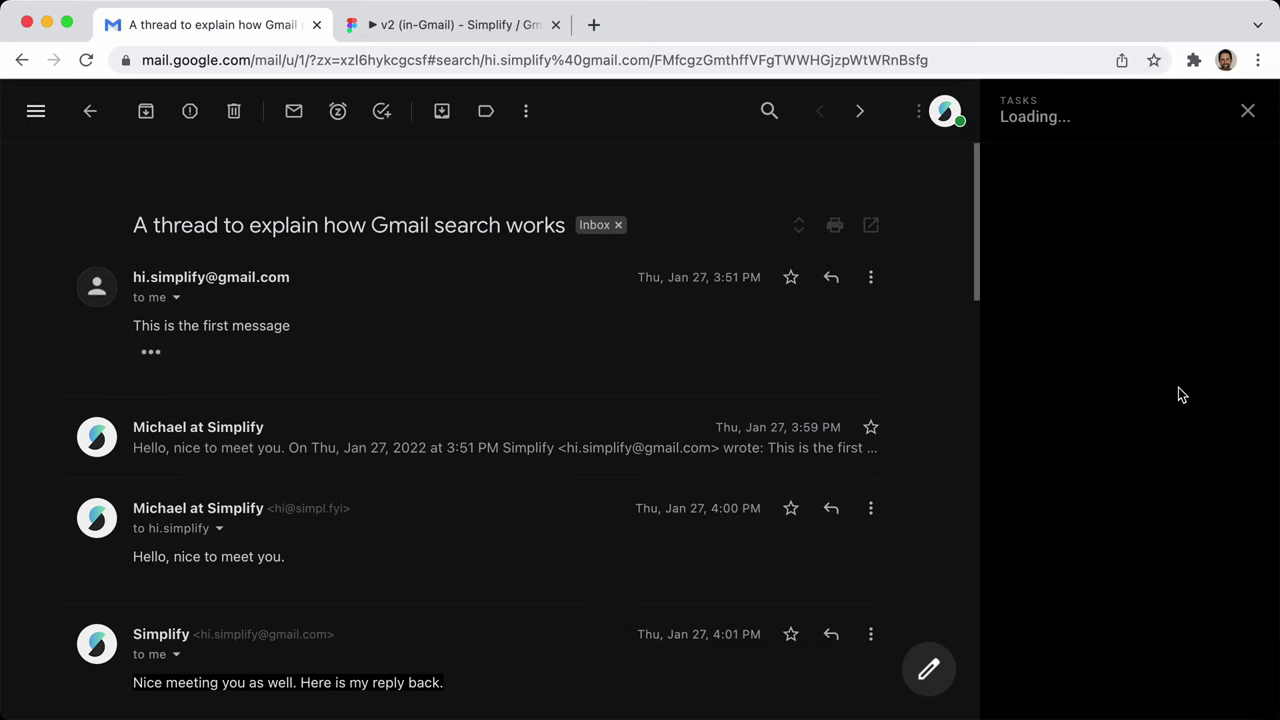
Turn Make the add-ons pane dark off and back on in Simplify Preferences to compare the Tasks pane
{"action": "key", "text": "super+grave"}
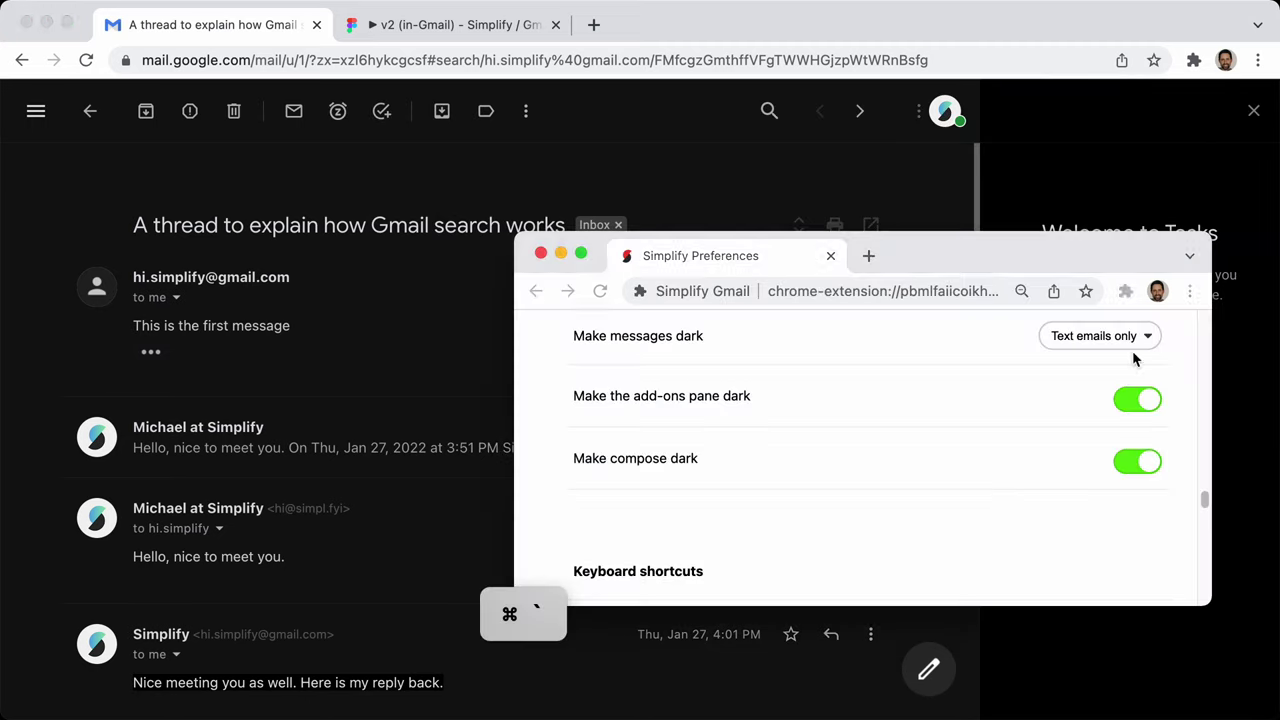
{"action": "left_click", "coordinate": [1140, 402]}
{"action": "left_click_drag", "start_coordinate": [1058, 266], "coordinate": [745, 292]}
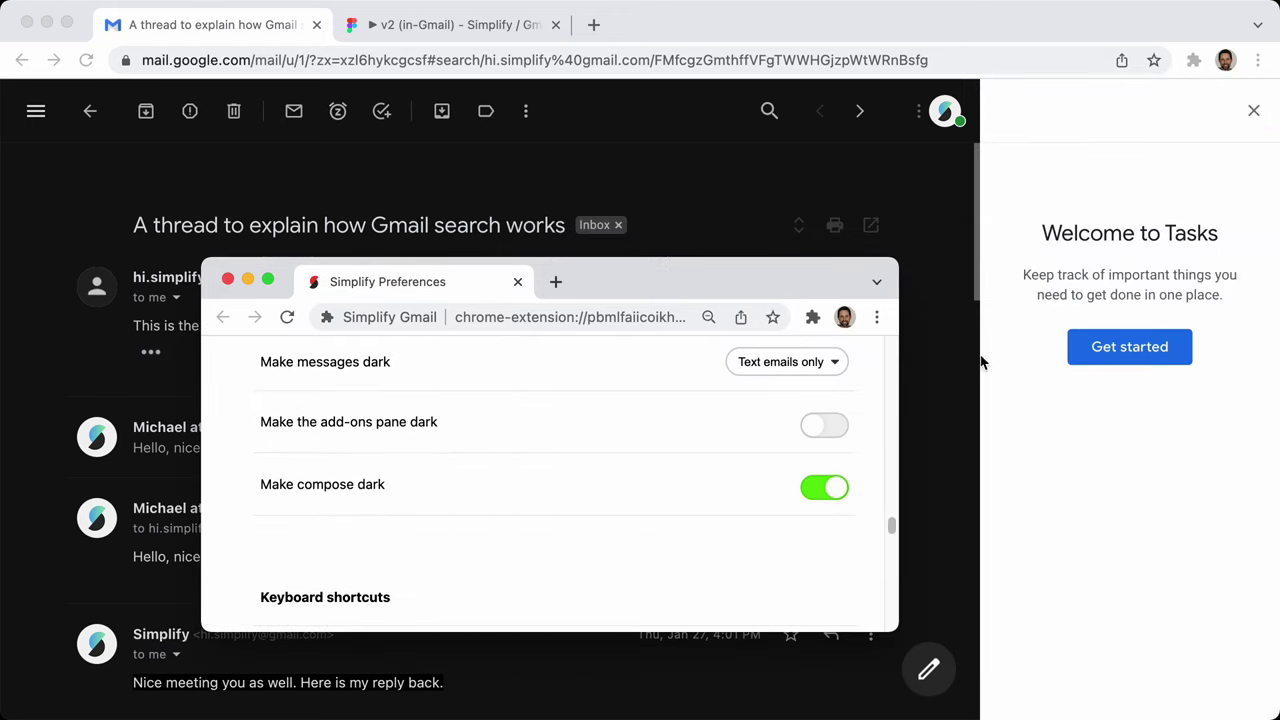
{"action": "left_click", "coordinate": [815, 427]}
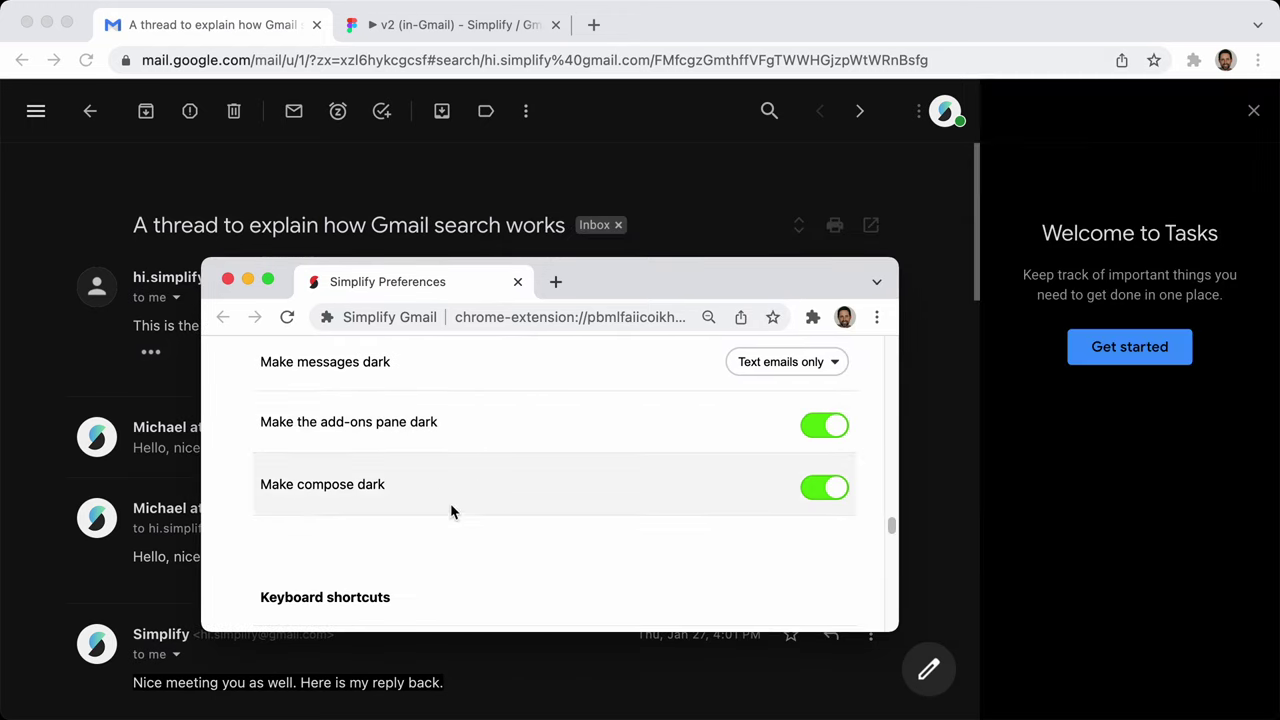
Move the preferences window aside and close the Tasks pane in Gmail
{"action": "left_click_drag", "start_coordinate": [811, 283], "coordinate": [644, 172]}
{"action": "left_click", "coordinate": [1270, 128]}
{"action": "left_click", "coordinate": [1252, 110]}
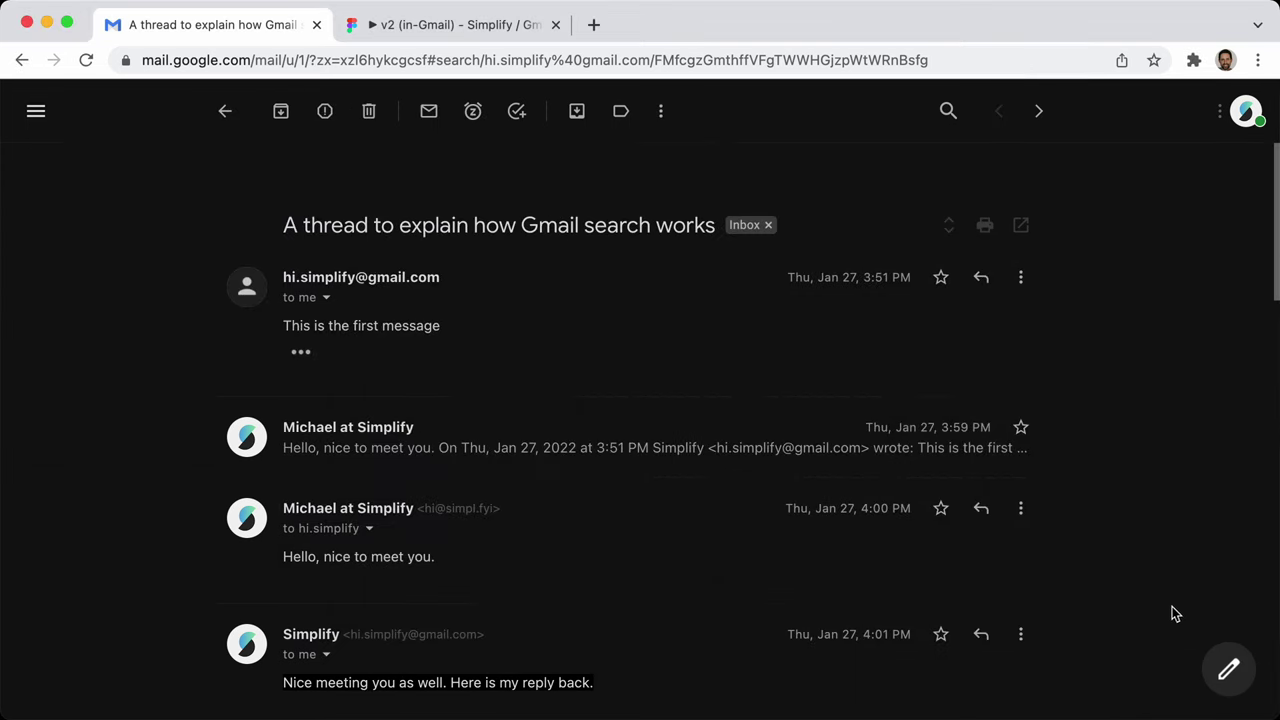
Start a new message and fill its body with the expanded lorem ipsum placeholder paragraphs
{"action": "key", "text": "super+grave"}
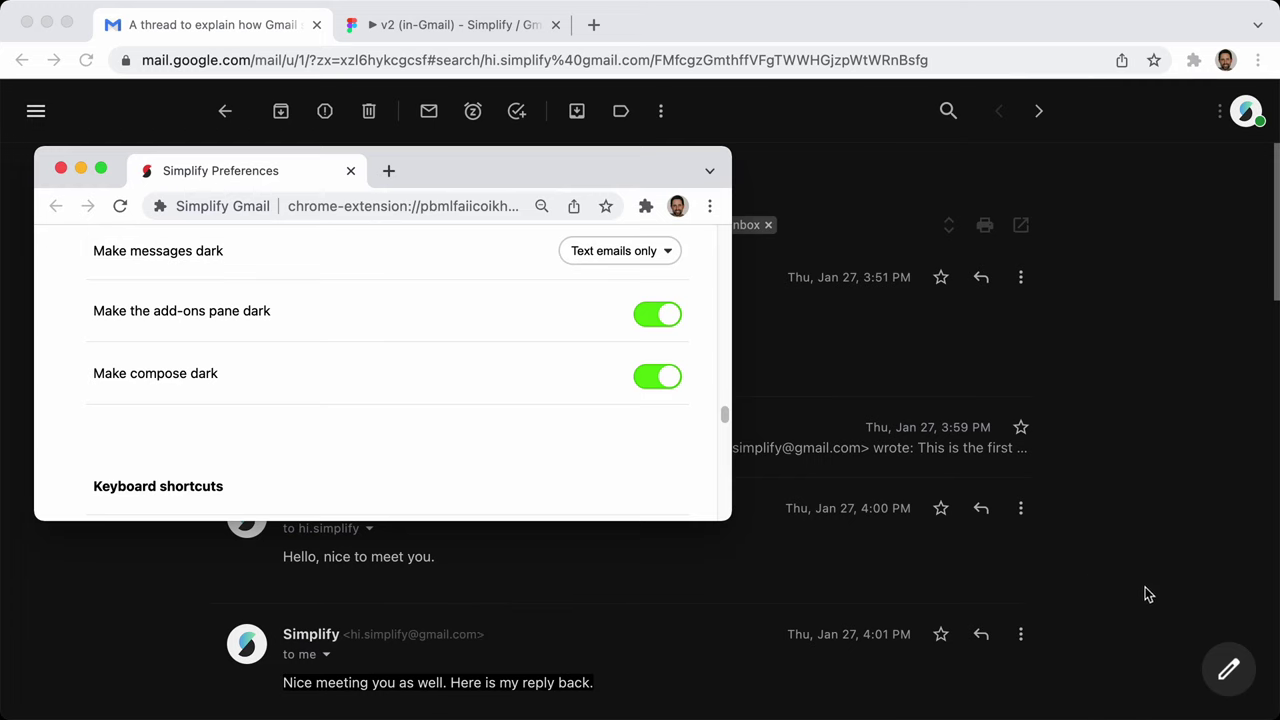
{"action": "key", "text": "super+grave"}
{"action": "left_click", "coordinate": [1228, 668]}
{"action": "left_click", "coordinate": [808, 503]}
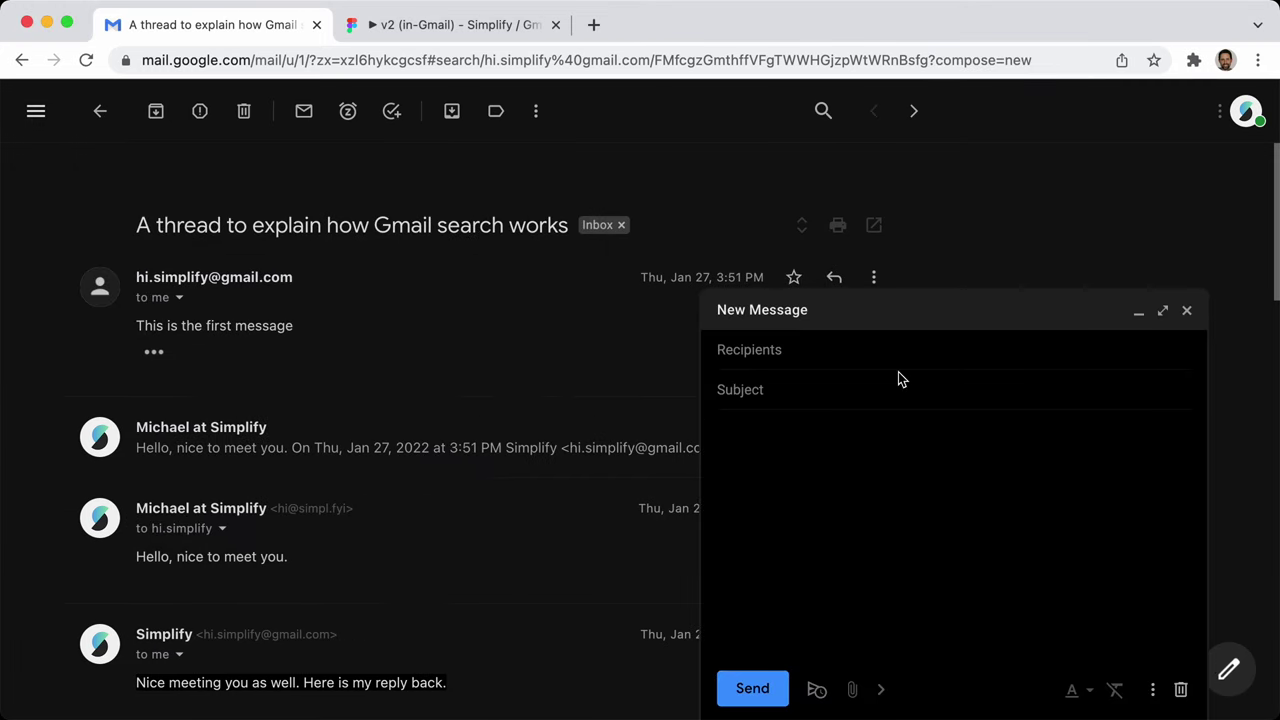
{"action": "type", "text": "lorem"}
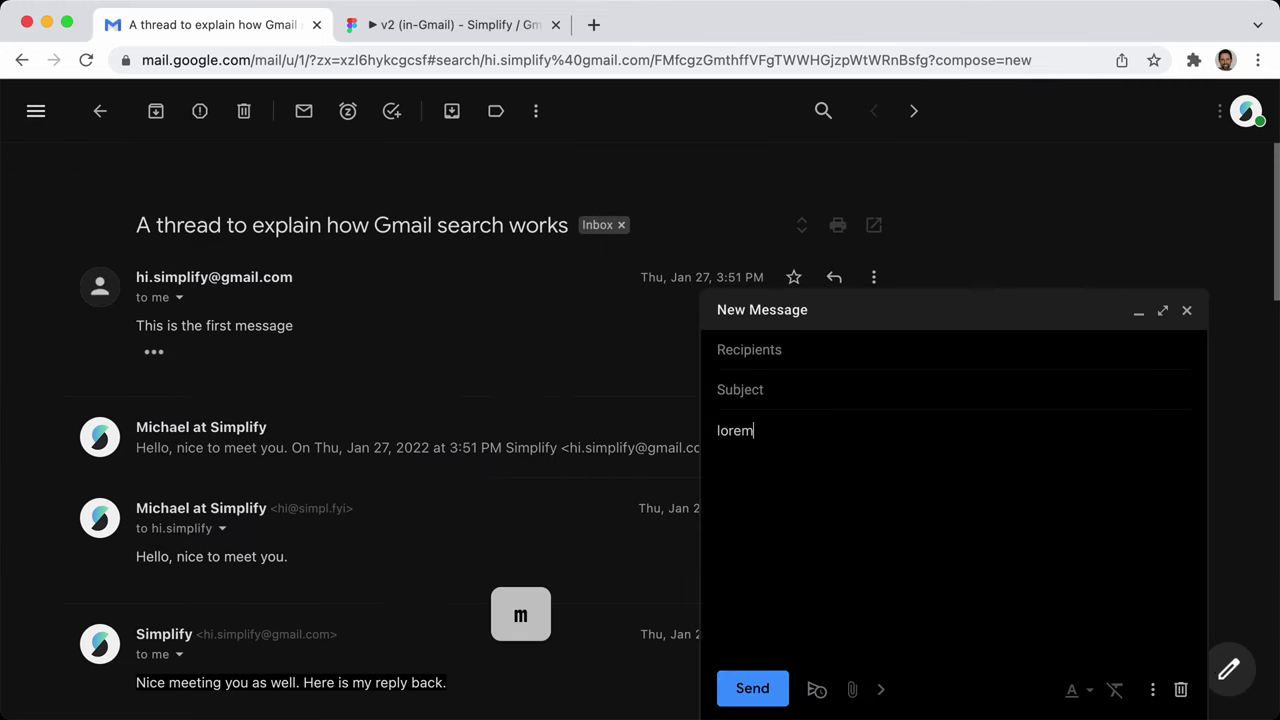
{"action": "type", "text": "/"}
{"action": "key", "text": "Tab"}
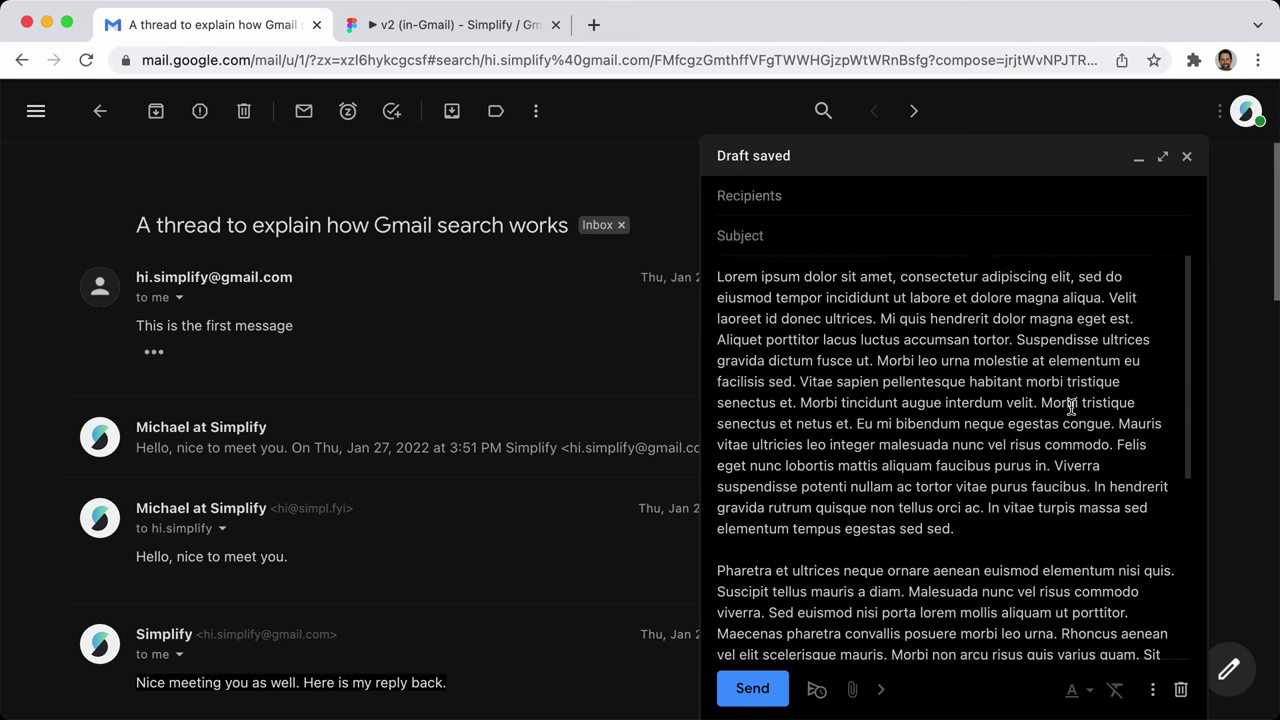
Check the Make compose dark preference and address the draft to the Simplify Gmail contact
{"action": "key", "text": "super+grave"}
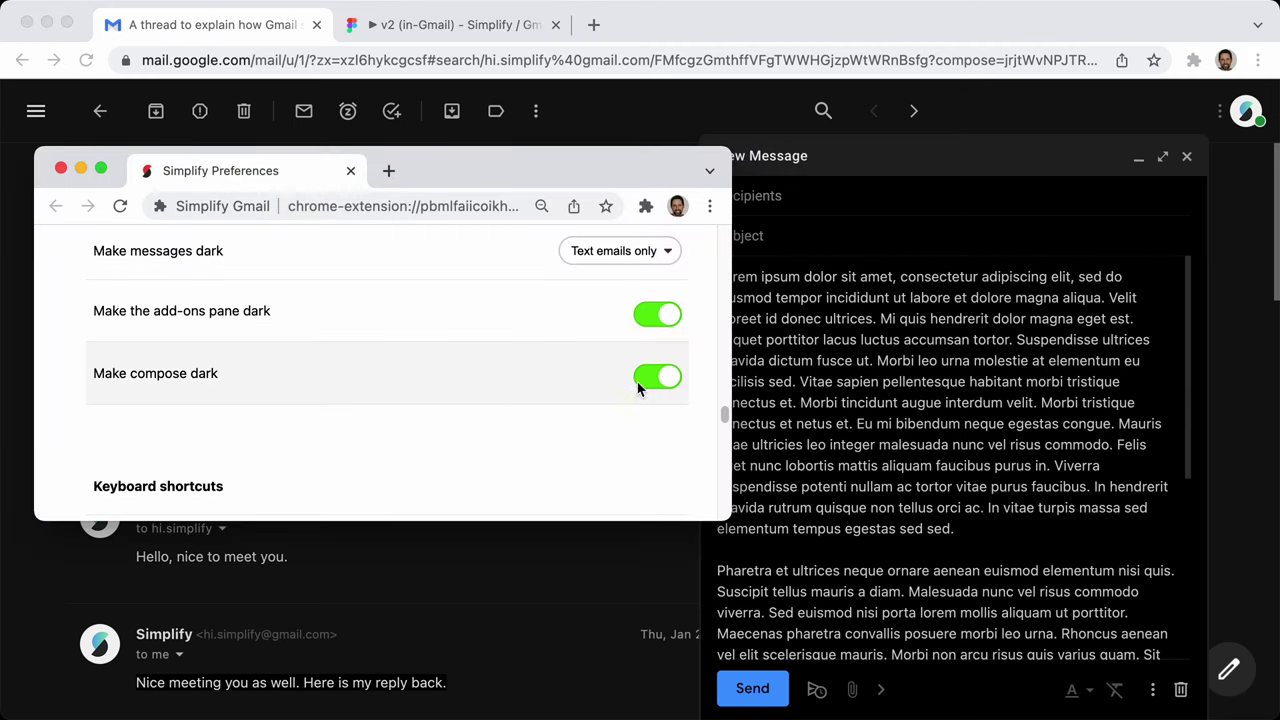
{"action": "left_click", "coordinate": [912, 358]}
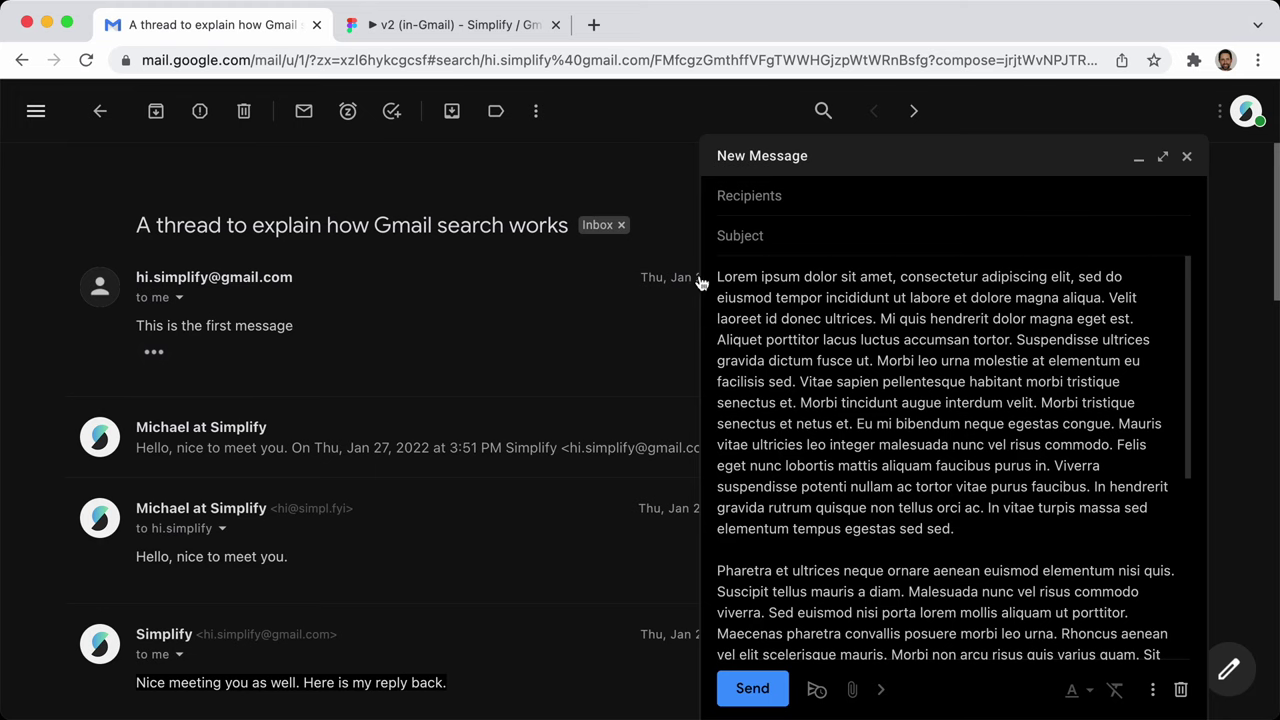
{"action": "left_click", "coordinate": [848, 200]}
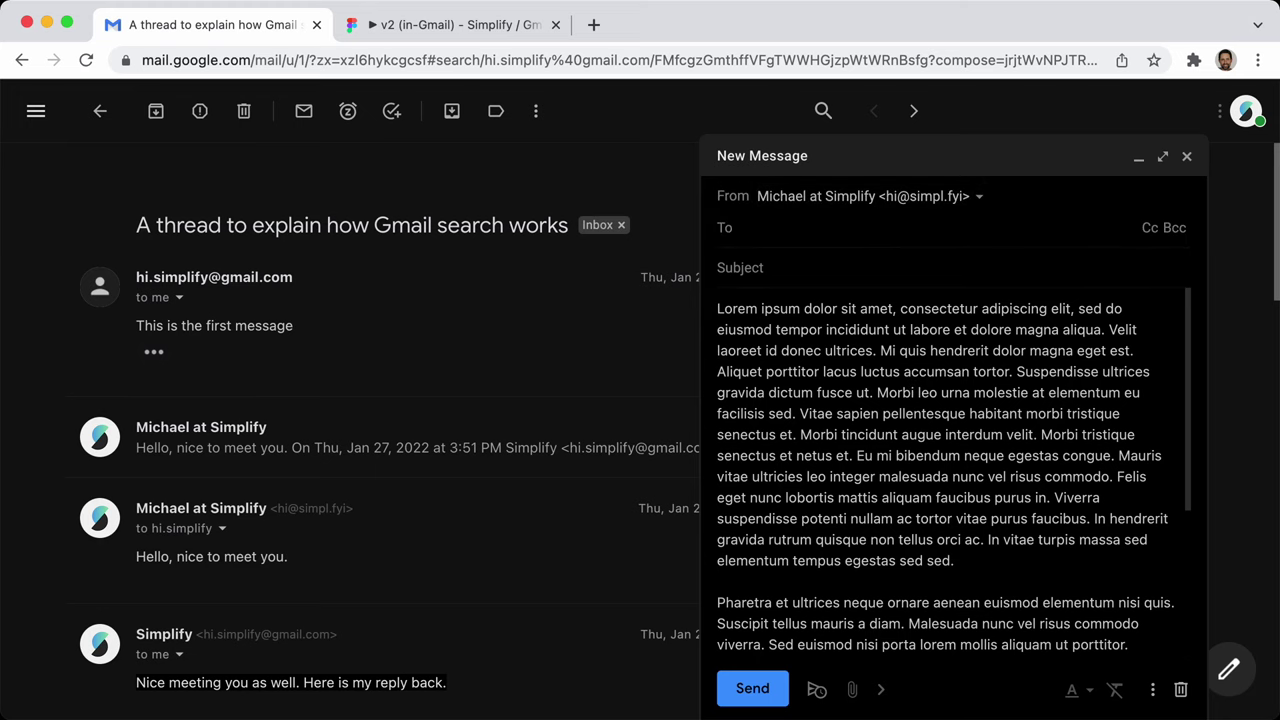
{"action": "type", "text": "hi.sim"}
{"action": "key", "text": "Return"}
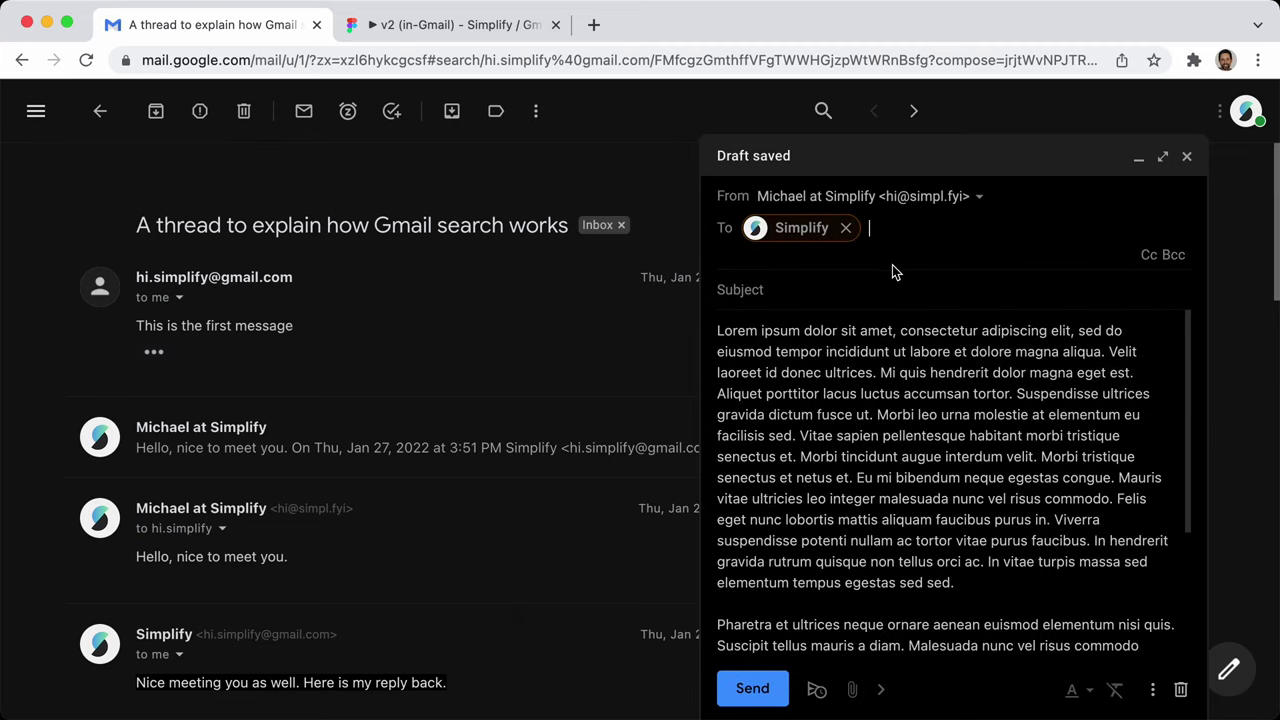
Set the draft's subject to "Hello" and send the message
{"action": "key", "text": "Tab"}
{"action": "type", "text": "He"}
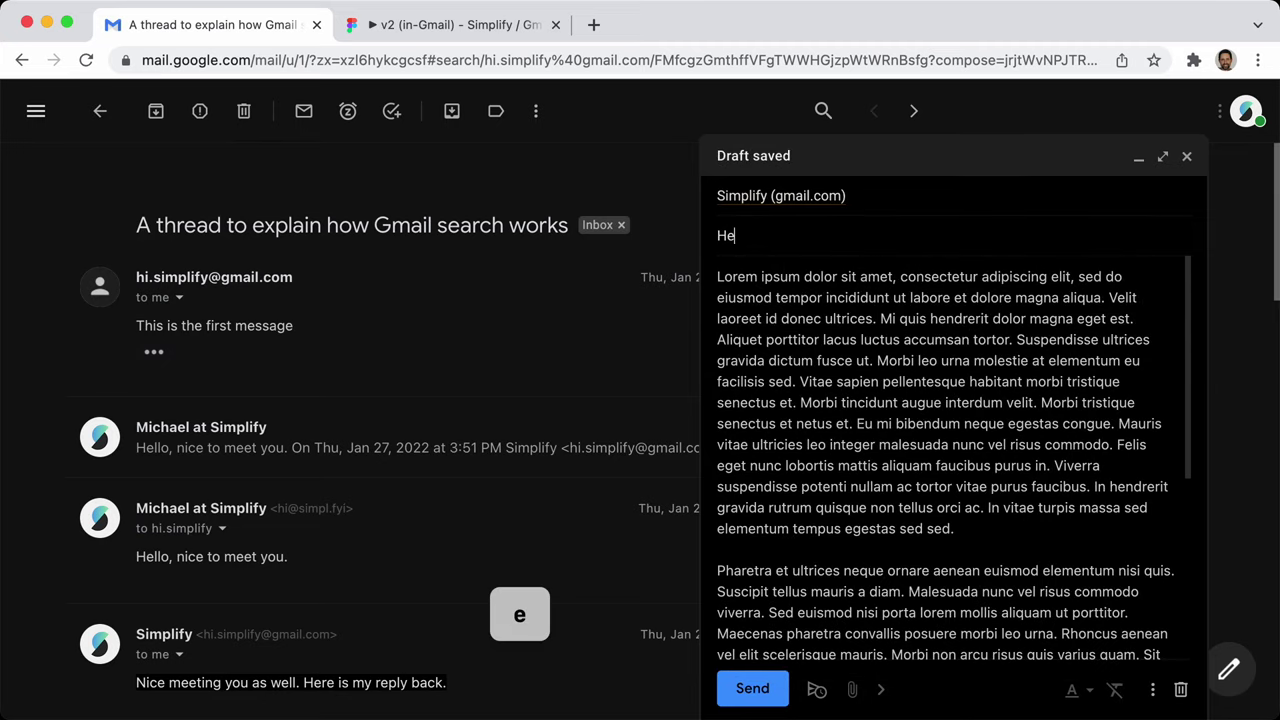
{"action": "left_click", "coordinate": [752, 688]}
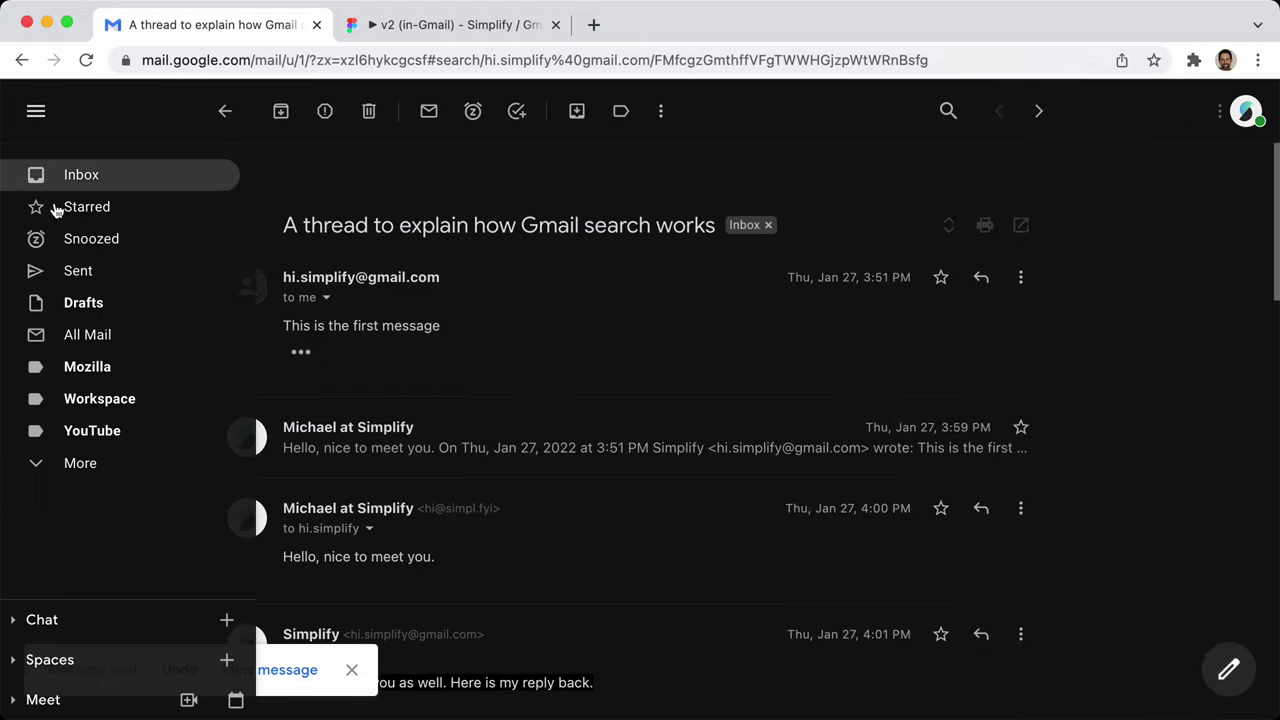
Go back to the search results and search with the to: operator for mail sent to Simplify's Gmail address
{"action": "left_click", "coordinate": [225, 111]}
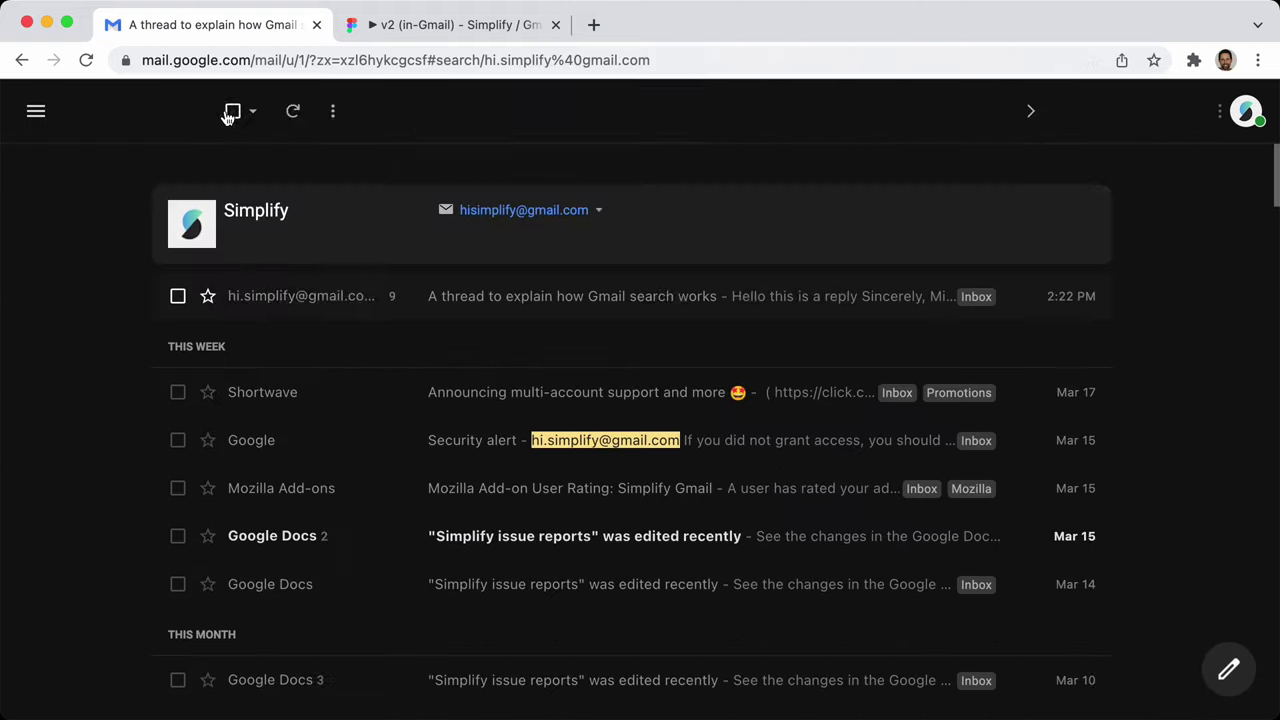
{"action": "left_click", "coordinate": [478, 112]}
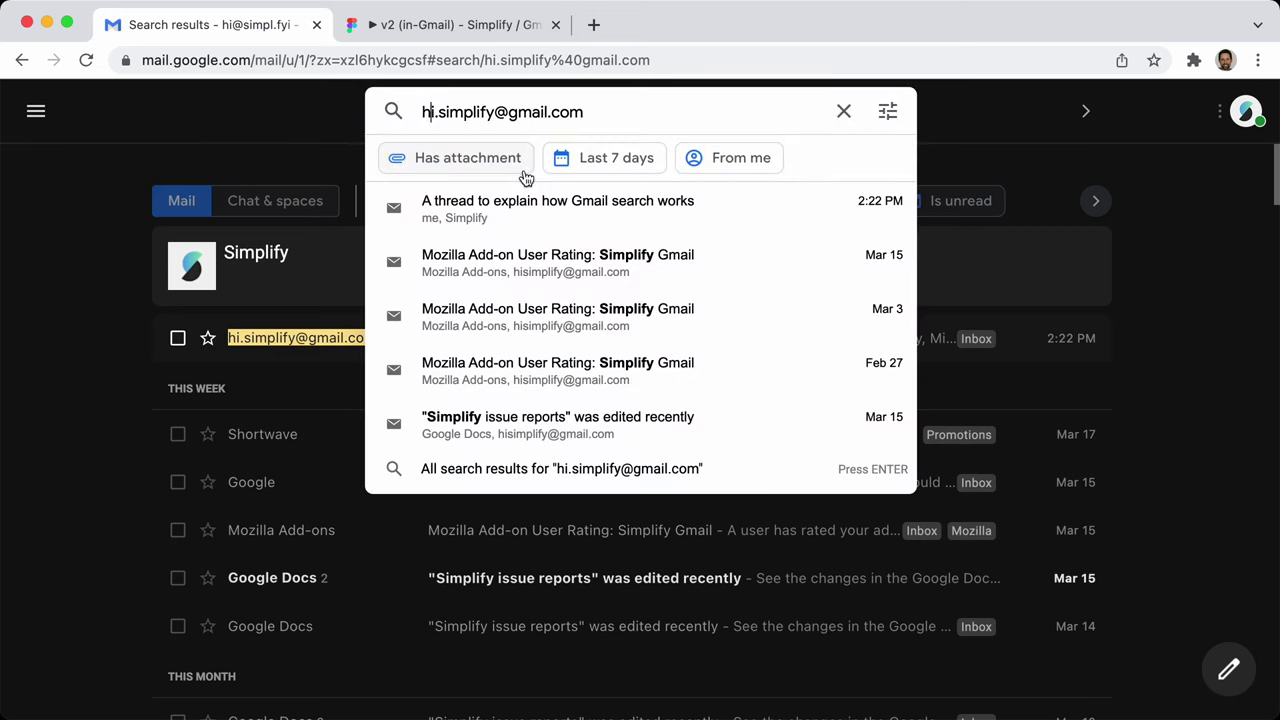
{"action": "type", "text": "to"}
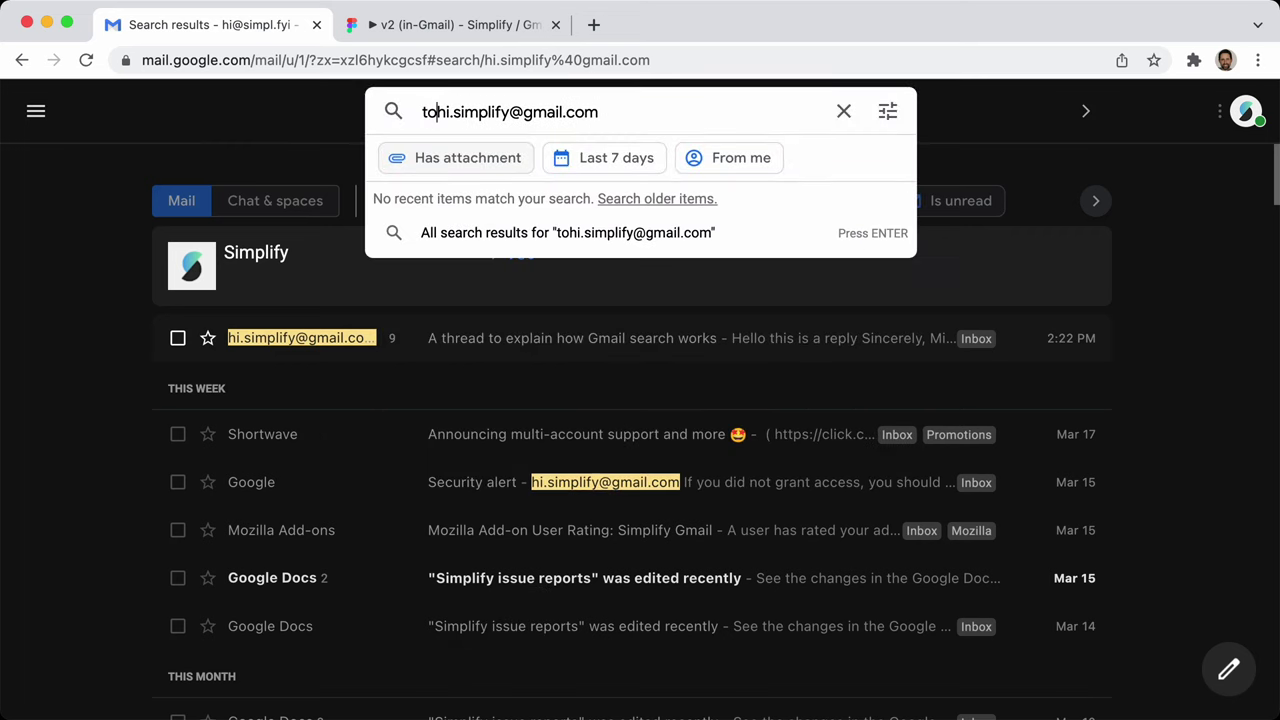
{"action": "type", "text": ":"}
{"action": "key", "text": "Return"}
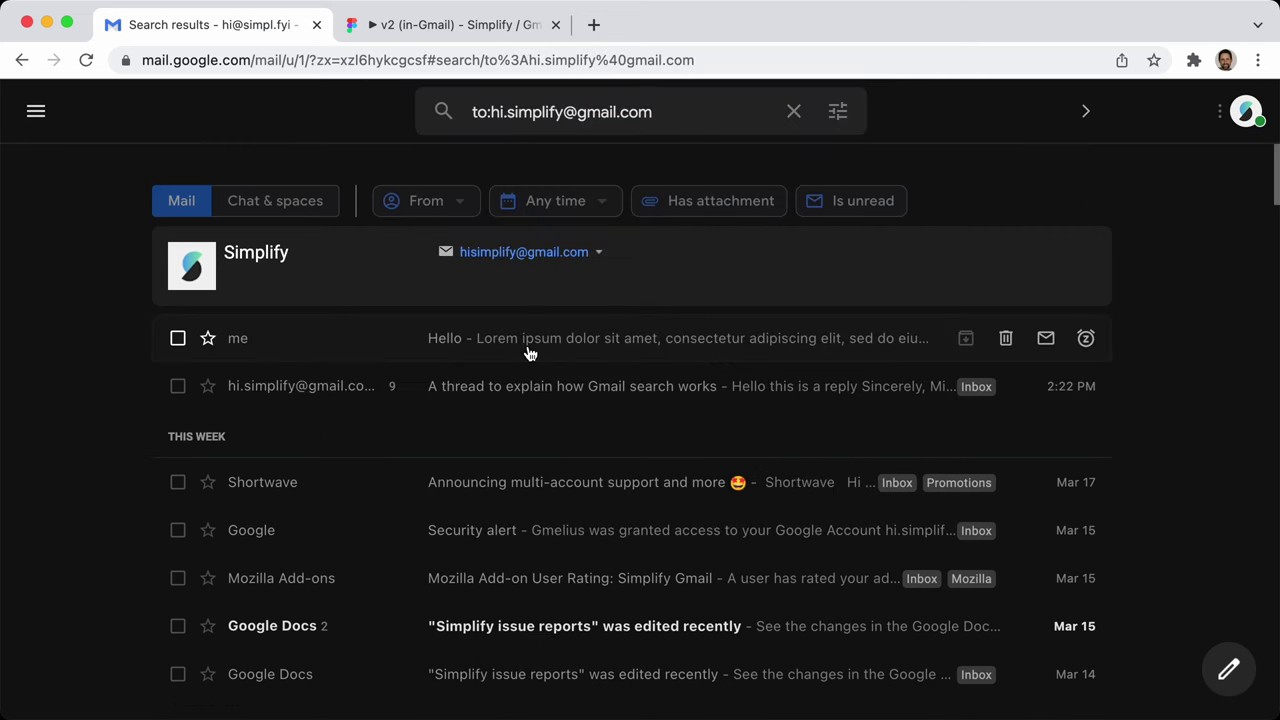
Open the sent "Hello" message and turn the Simplify extension off
{"action": "left_click", "coordinate": [530, 340]}
{"action": "key", "text": "alt+s"}
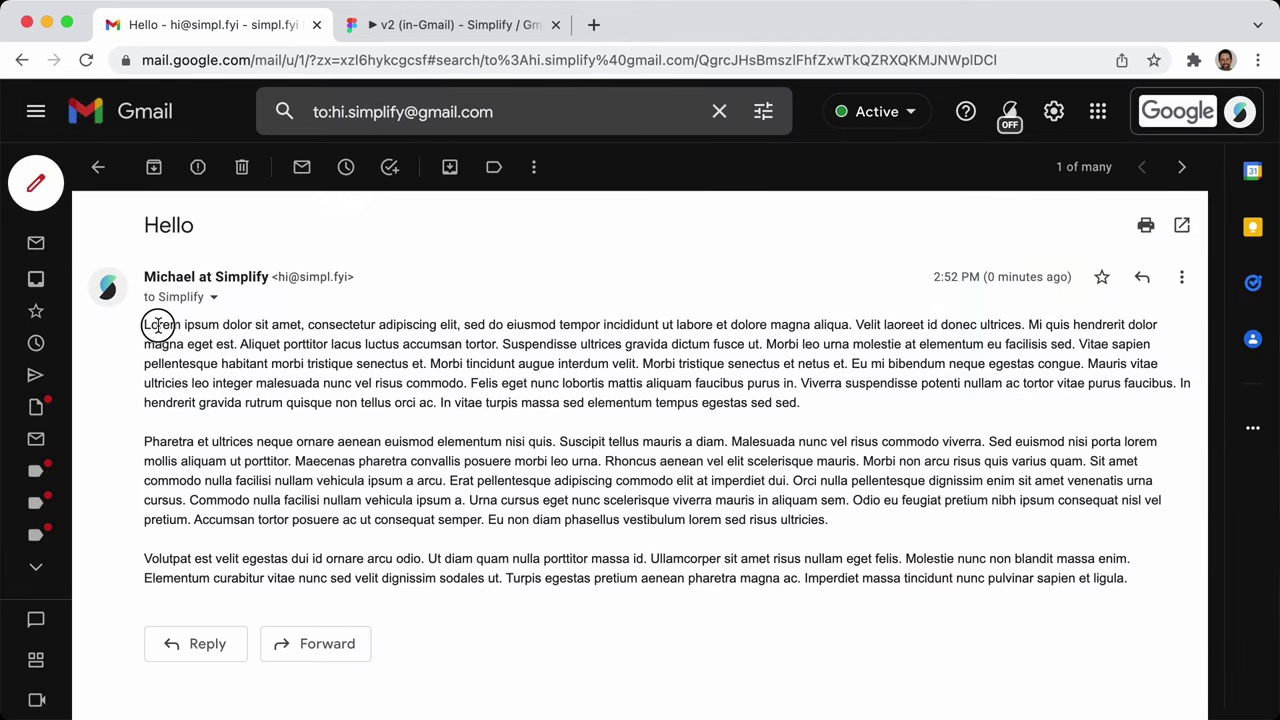
Highlight the Hello message's body text to compare it without Simplify, and turn the Simplify extension back on
{"action": "left_click_drag", "start_coordinate": [157, 323], "coordinate": [686, 537]}
{"action": "left_click", "coordinate": [843, 575]}
{"action": "left_click_drag", "start_coordinate": [943, 570], "coordinate": [386, 363]}
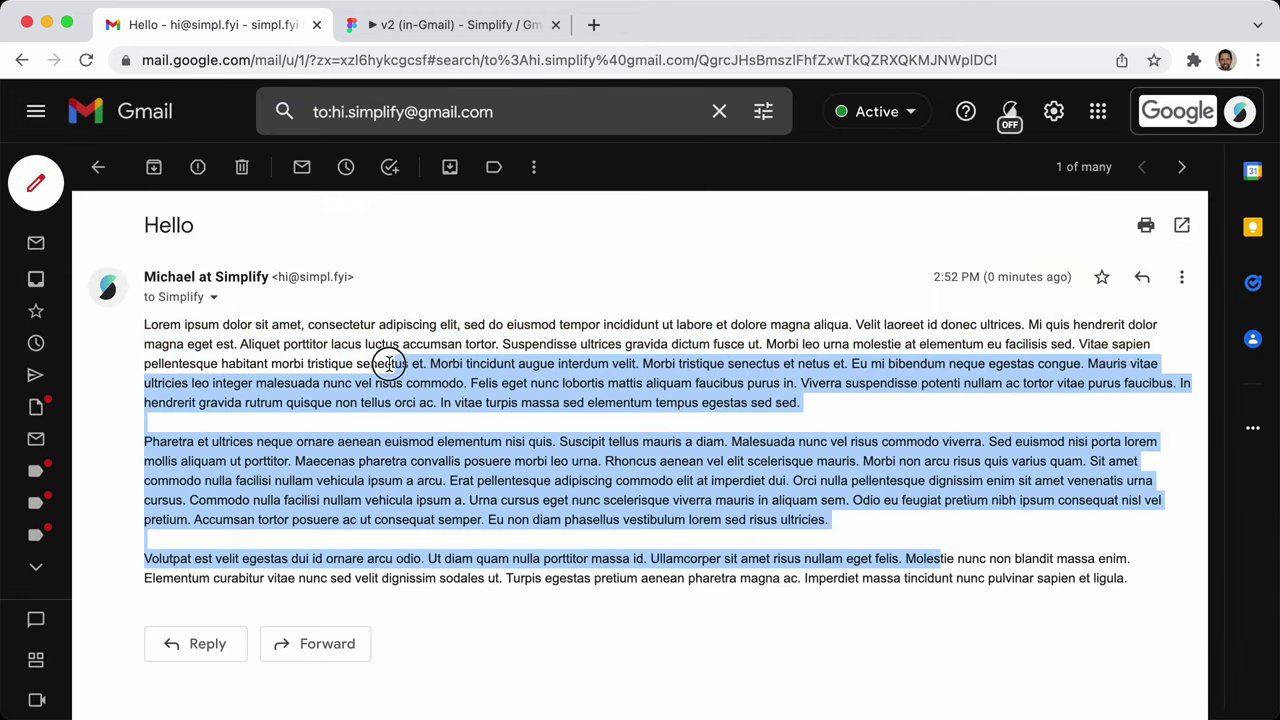
{"action": "left_click", "coordinate": [386, 363]}
{"action": "key", "text": "alt+s"}
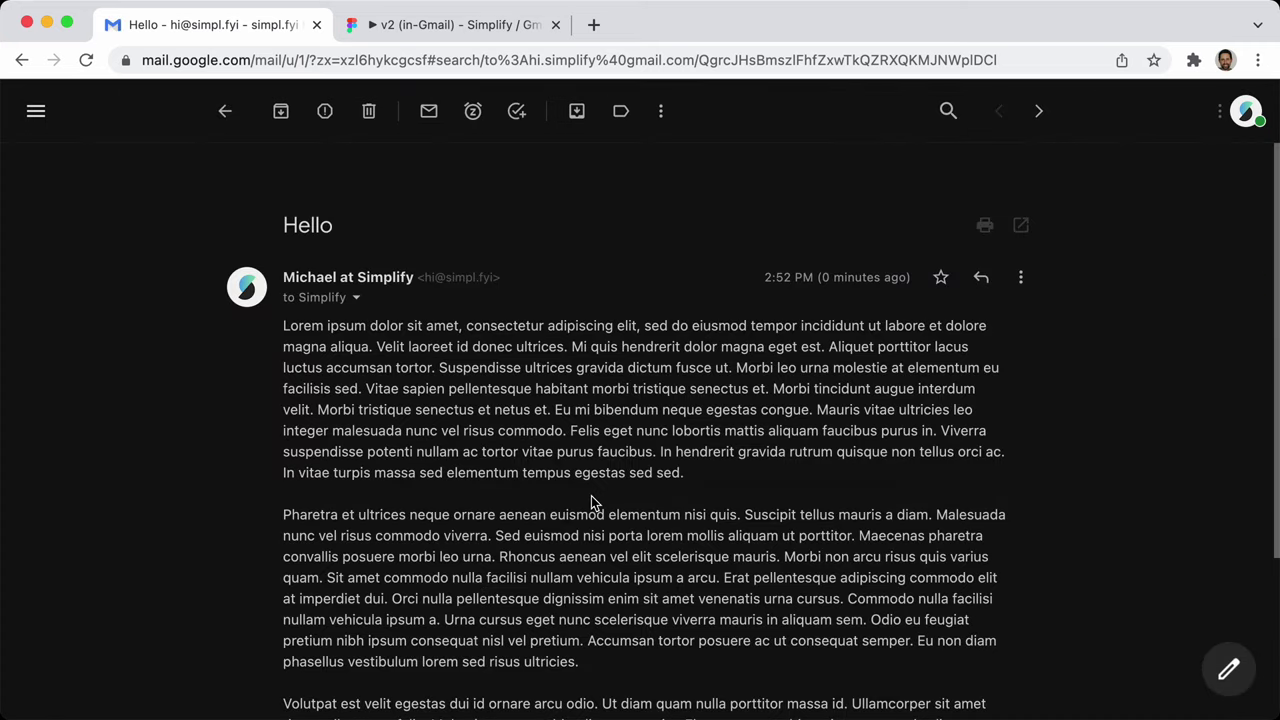
{"action": "scroll", "coordinate": [591, 500], "scroll_direction": "down", "scroll_amount": 5}
{"action": "scroll", "coordinate": [591, 500], "scroll_direction": "up", "scroll_amount": 5}
Bring up Simplify Preferences and look through the dark theme, Keyboard shortcuts and Miscellaneous options
{"action": "key", "text": "super+grave"}
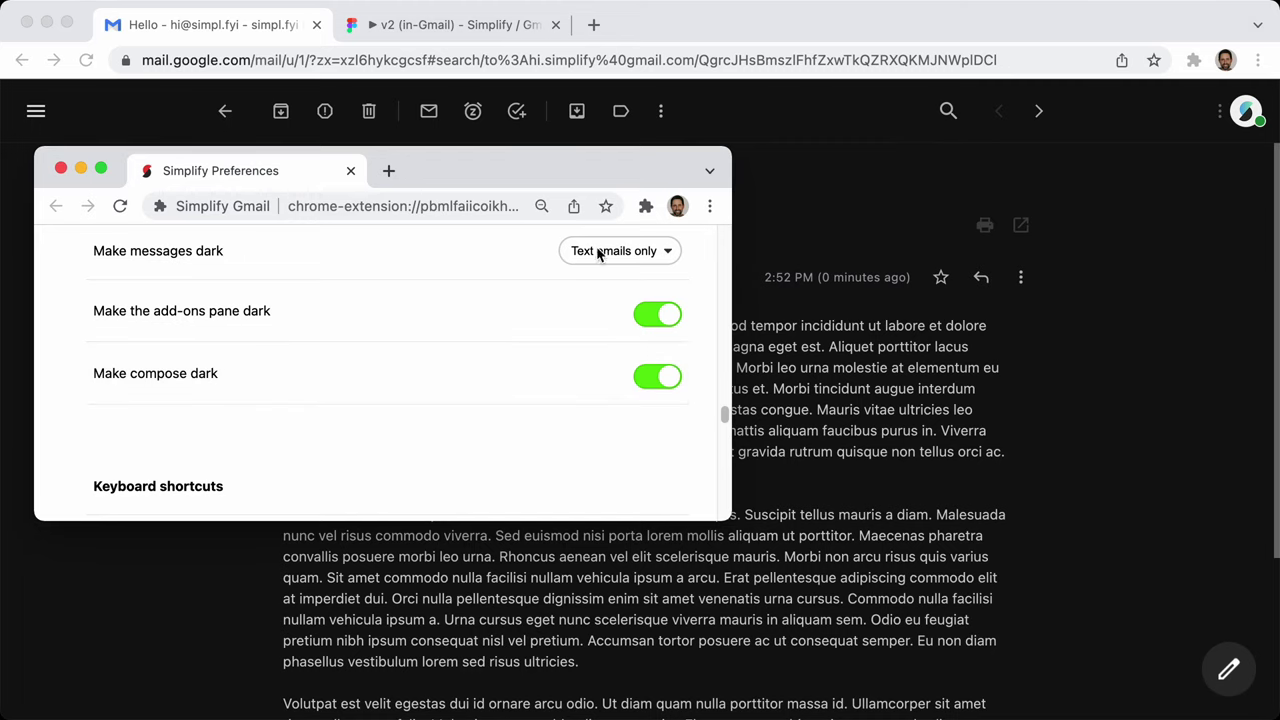
{"action": "scroll", "coordinate": [363, 354], "scroll_direction": "up", "scroll_amount": 2}
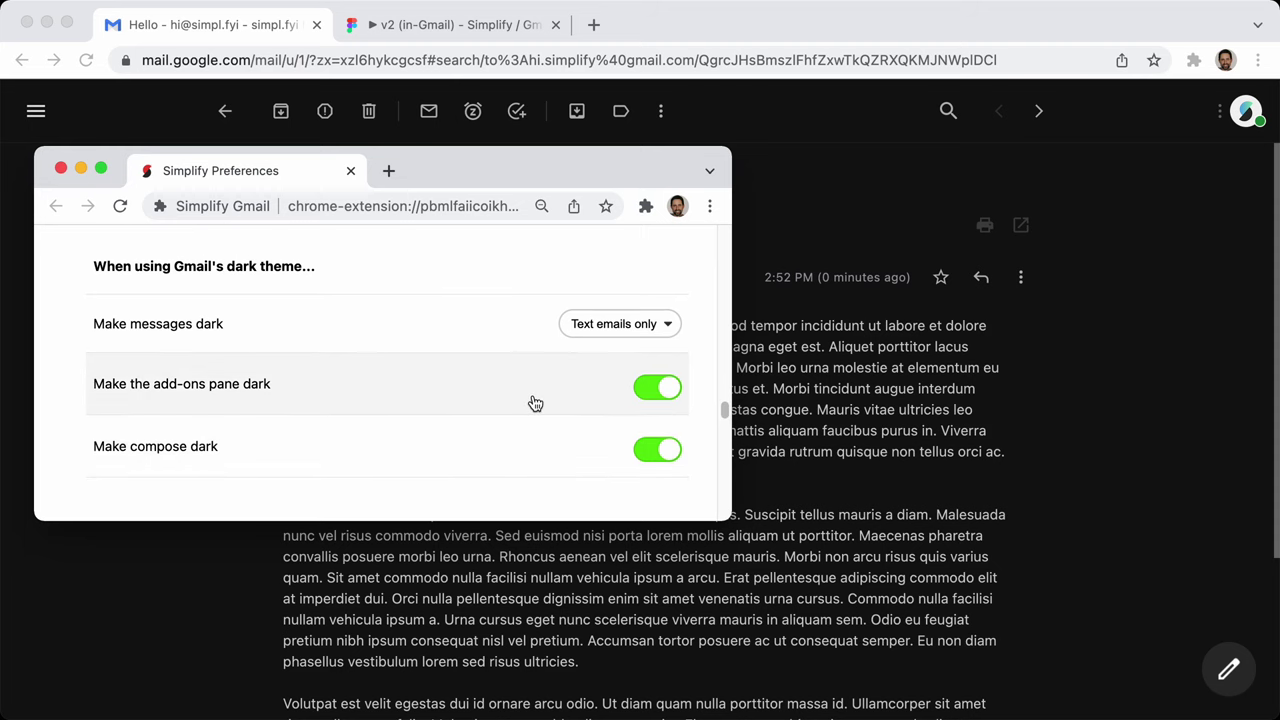
{"action": "scroll", "coordinate": [430, 366], "scroll_direction": "down", "scroll_amount": 5}
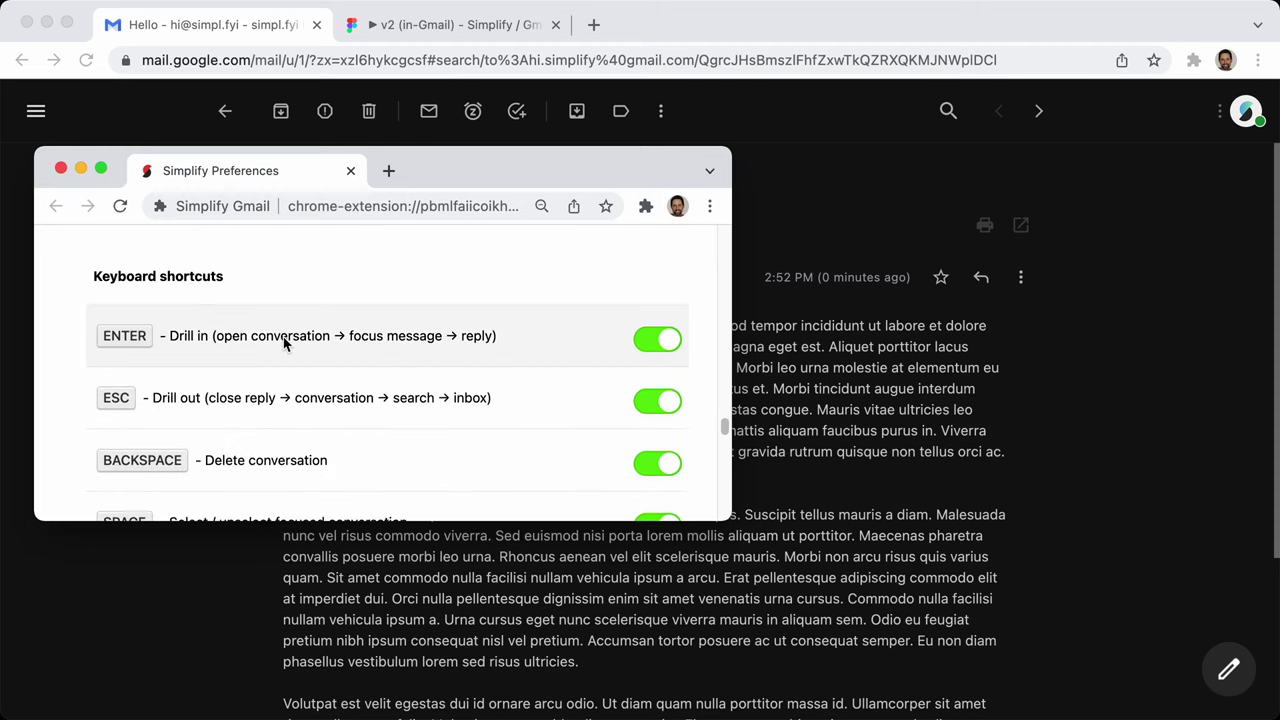
{"action": "scroll", "coordinate": [363, 343], "scroll_direction": "down", "scroll_amount": 2}
{"action": "scroll", "coordinate": [403, 340], "scroll_direction": "up", "scroll_amount": 2}
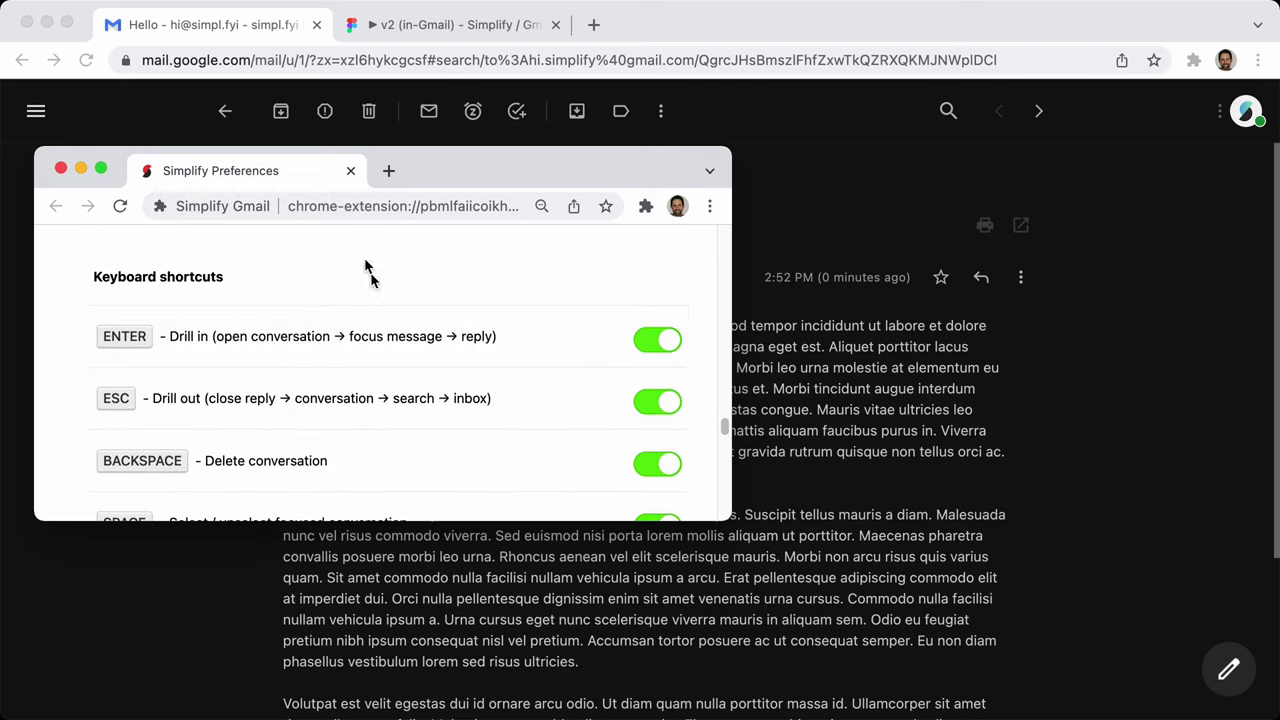
{"action": "scroll", "coordinate": [505, 355], "scroll_direction": "down", "scroll_amount": 5}
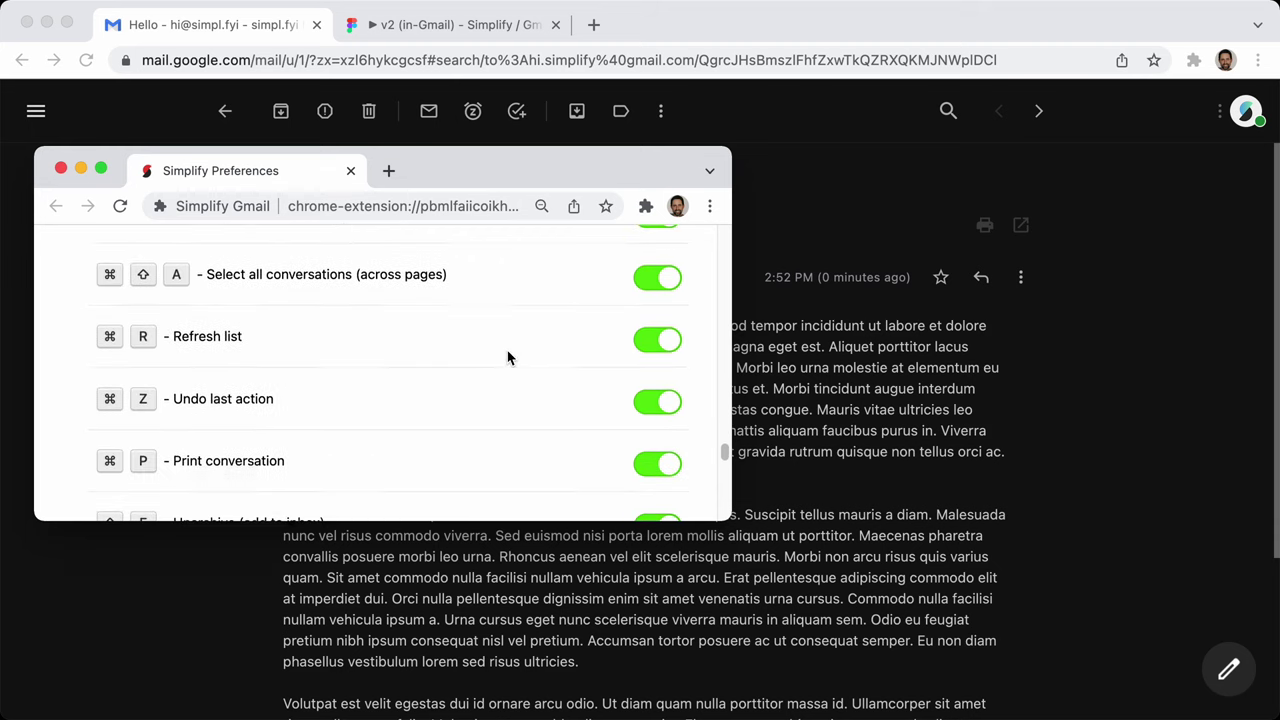
{"action": "scroll", "coordinate": [507, 357], "scroll_direction": "down", "scroll_amount": 10}
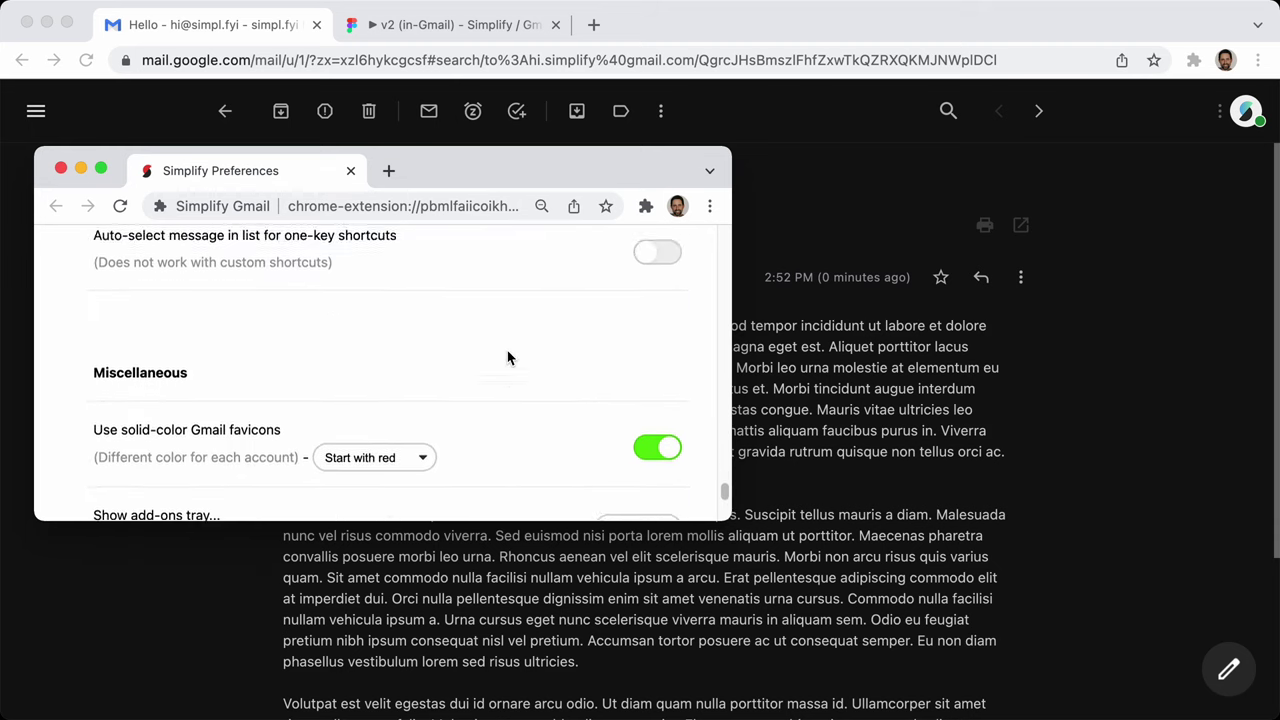
{"action": "scroll", "coordinate": [507, 357], "scroll_direction": "down", "scroll_amount": 3}
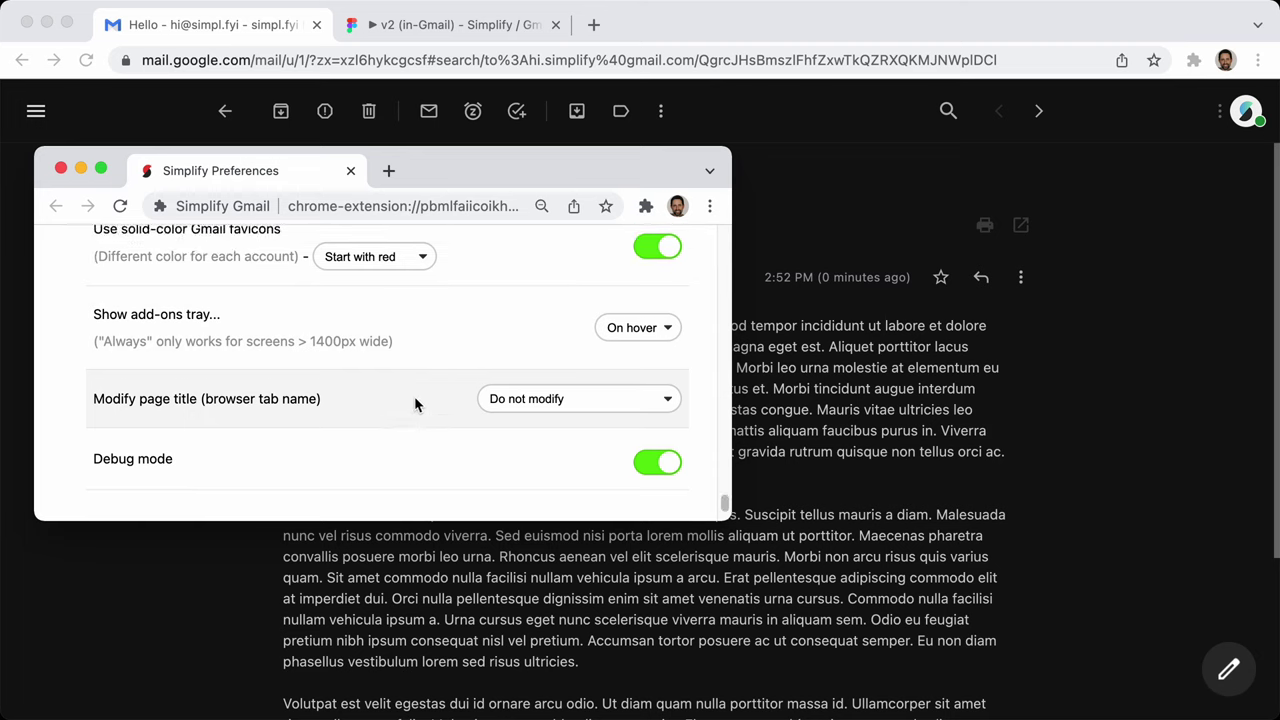
{"action": "scroll", "coordinate": [414, 396], "scroll_direction": "up", "scroll_amount": 15}
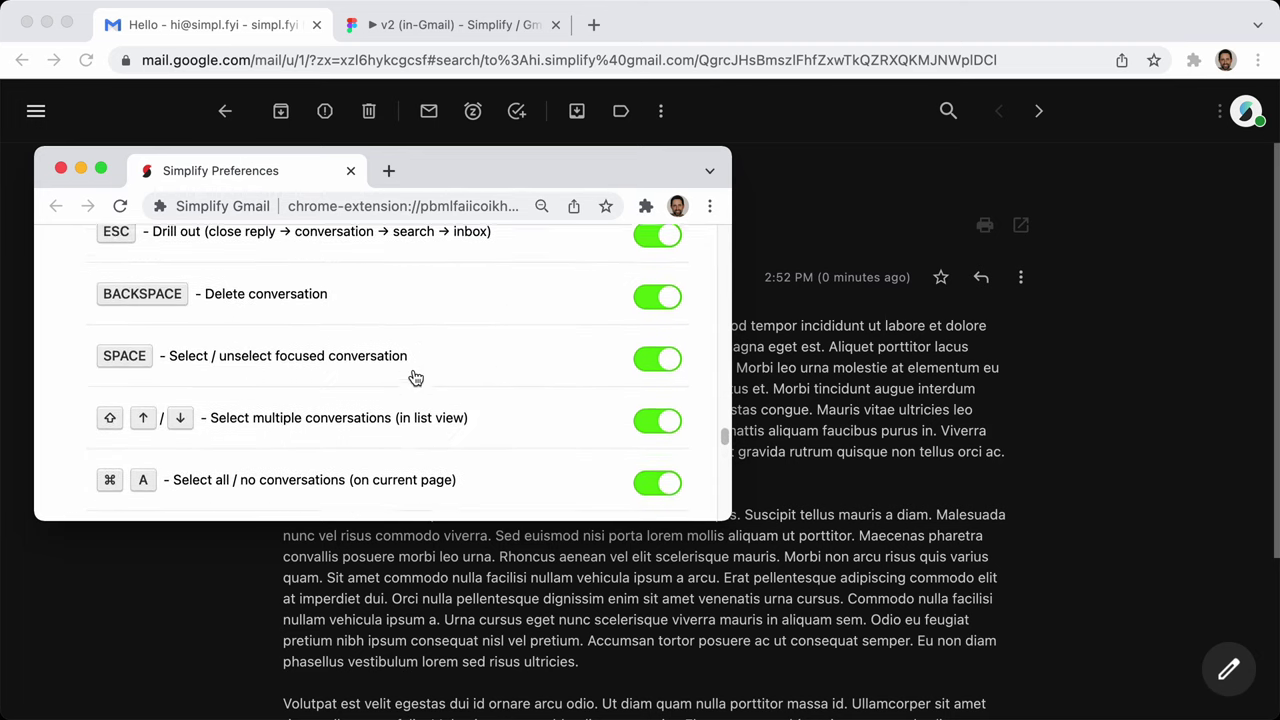
{"action": "scroll", "coordinate": [416, 377], "scroll_direction": "up", "scroll_amount": 3}
{"action": "scroll", "coordinate": [310, 413], "scroll_direction": "down", "scroll_amount": 6}
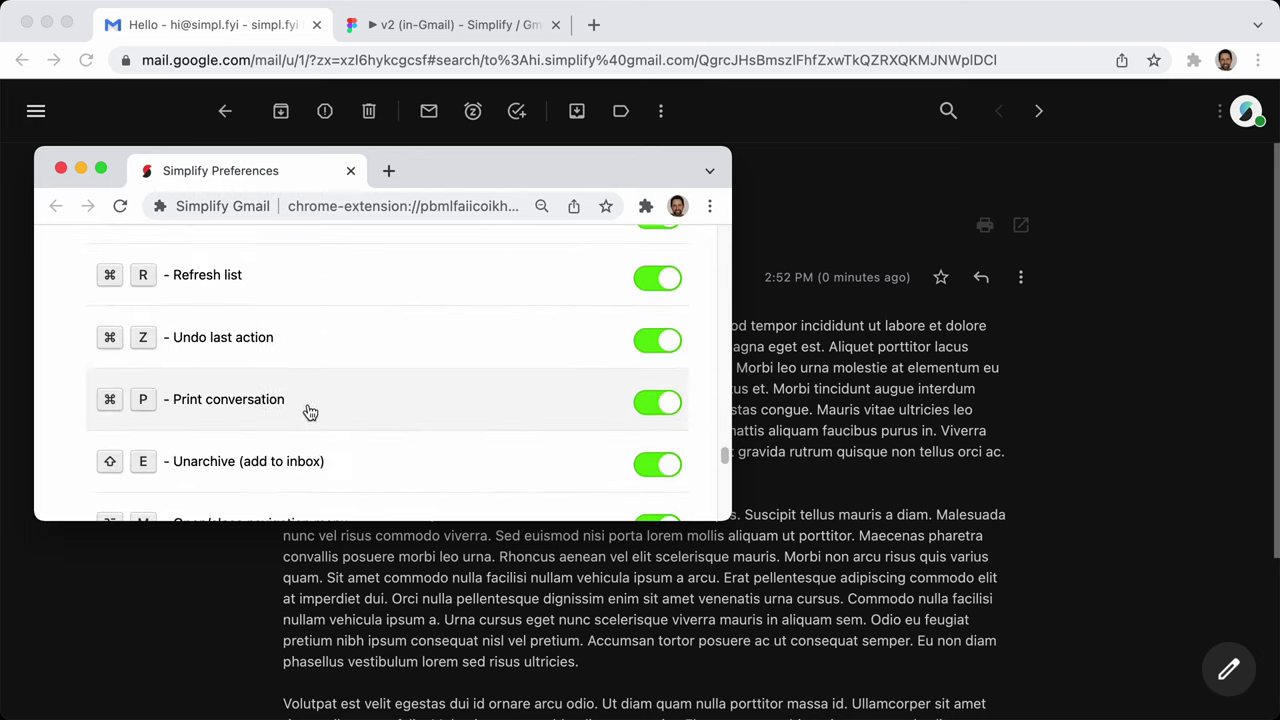
Turn off the "Reverse message order temporarily" shortcut in Simplify Preferences
{"action": "scroll", "coordinate": [310, 413], "scroll_direction": "down", "scroll_amount": 6}
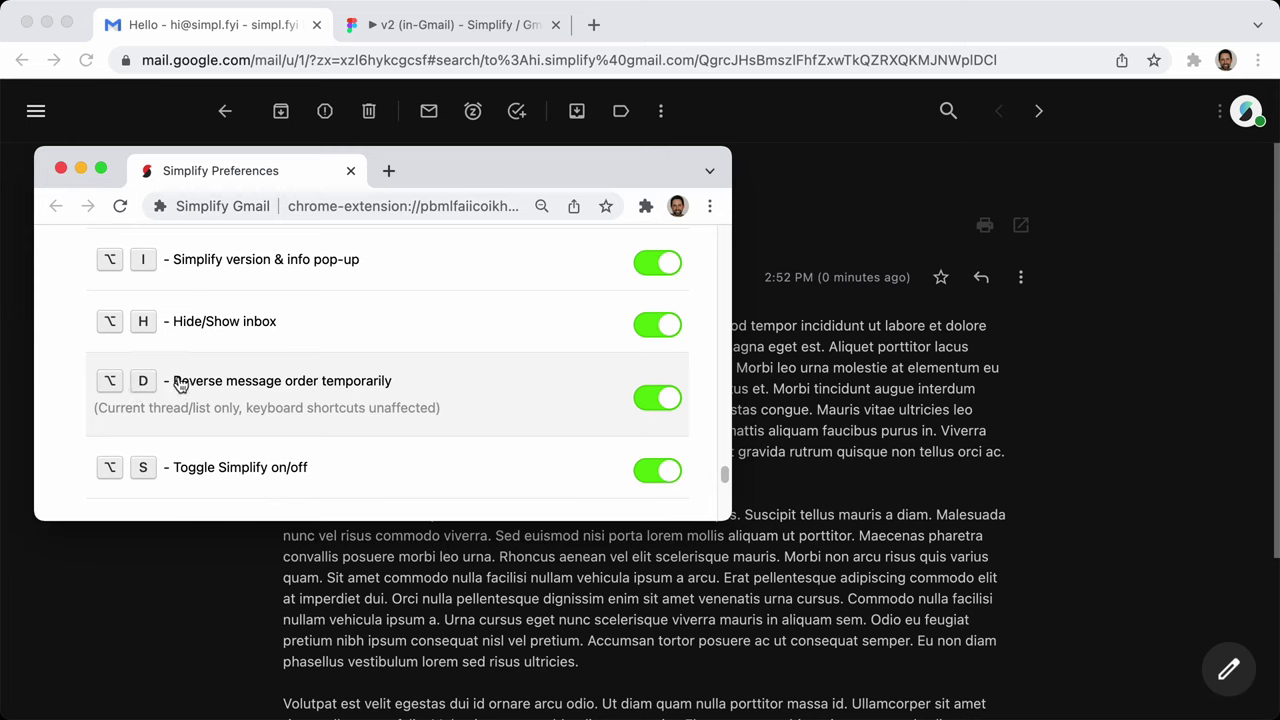
{"action": "left_click", "coordinate": [640, 400]}
{"action": "left_click", "coordinate": [665, 400]}
{"action": "left_click", "coordinate": [659, 402]}
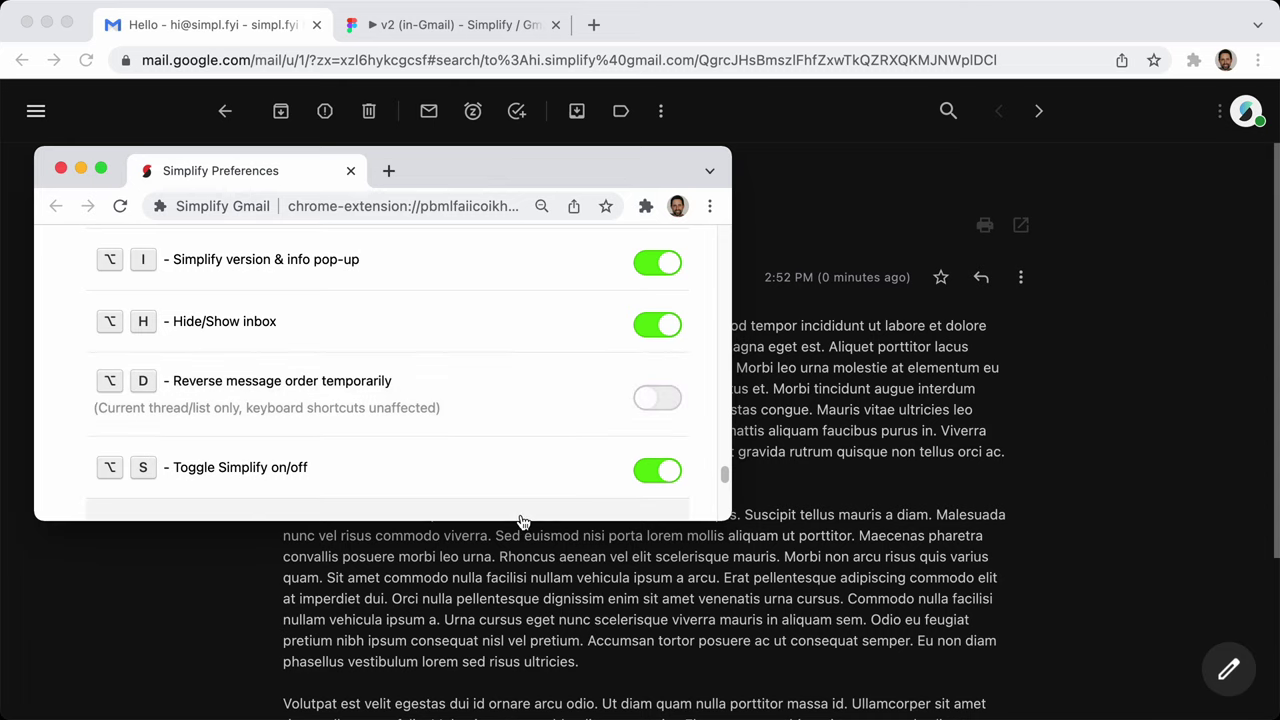
Go back to the Gmail window, open the keyboard shortcuts help and look through the Simplify and built-in Gmail shortcuts
{"action": "left_click", "coordinate": [1084, 299]}
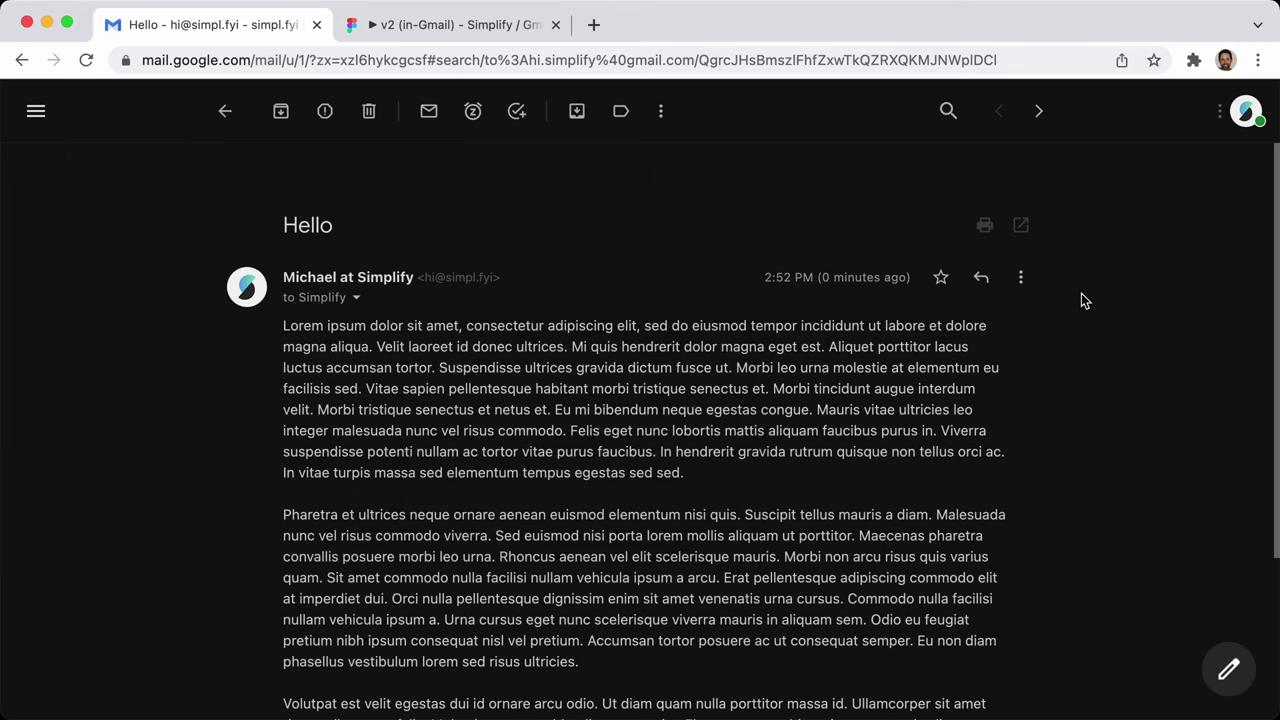
{"action": "key", "text": "shift+slash"}
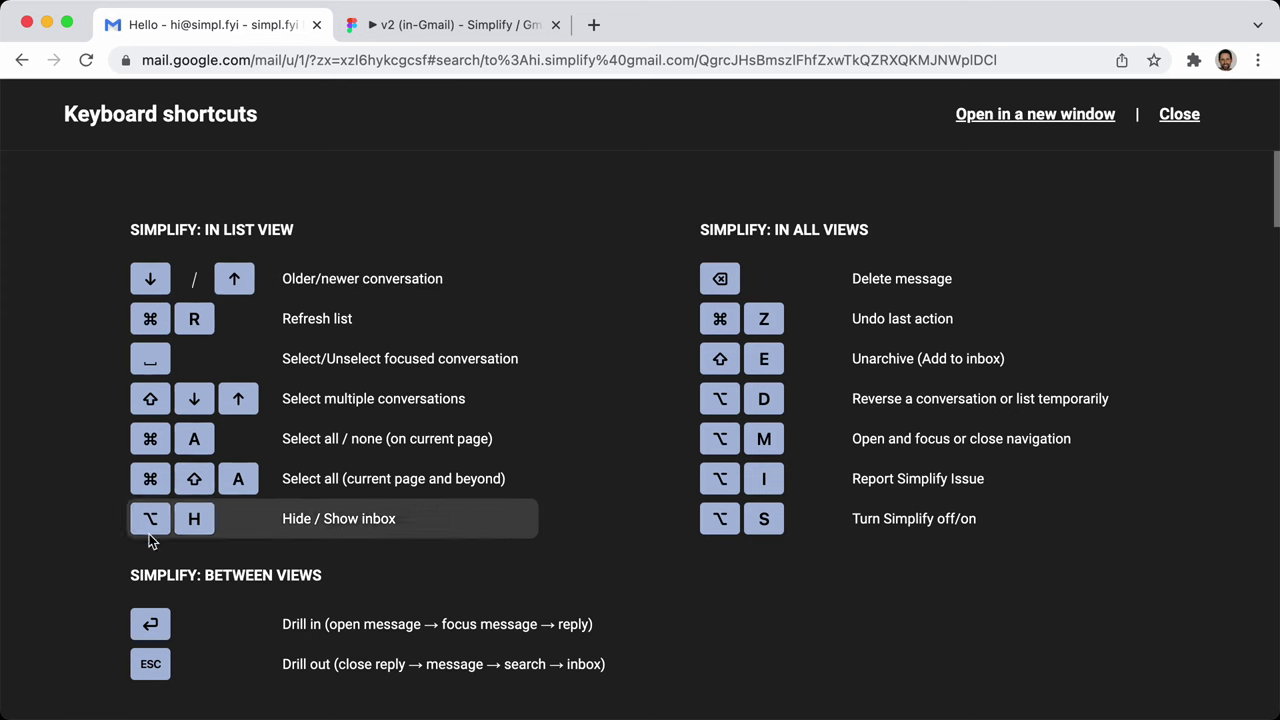
{"action": "scroll", "coordinate": [880, 295], "scroll_direction": "down", "scroll_amount": 3}
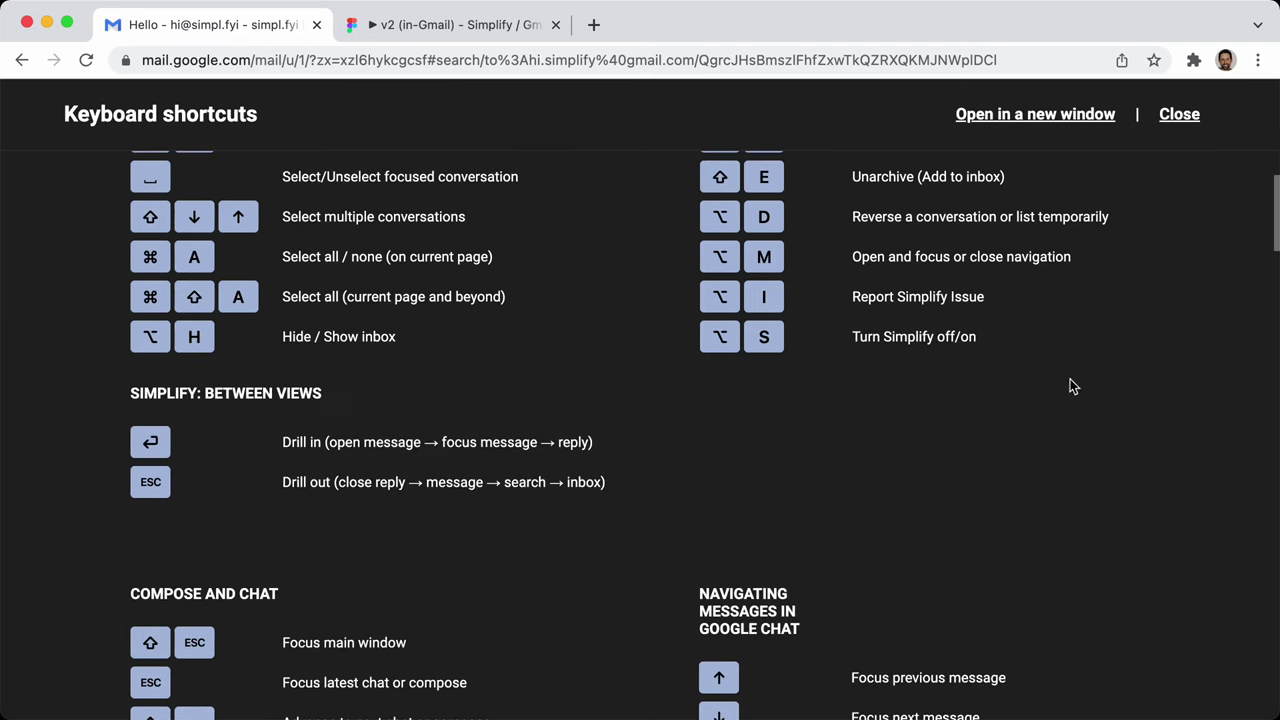
{"action": "scroll", "coordinate": [992, 480], "scroll_direction": "up", "scroll_amount": 1}
{"action": "scroll", "coordinate": [992, 482], "scroll_direction": "down", "scroll_amount": 3}
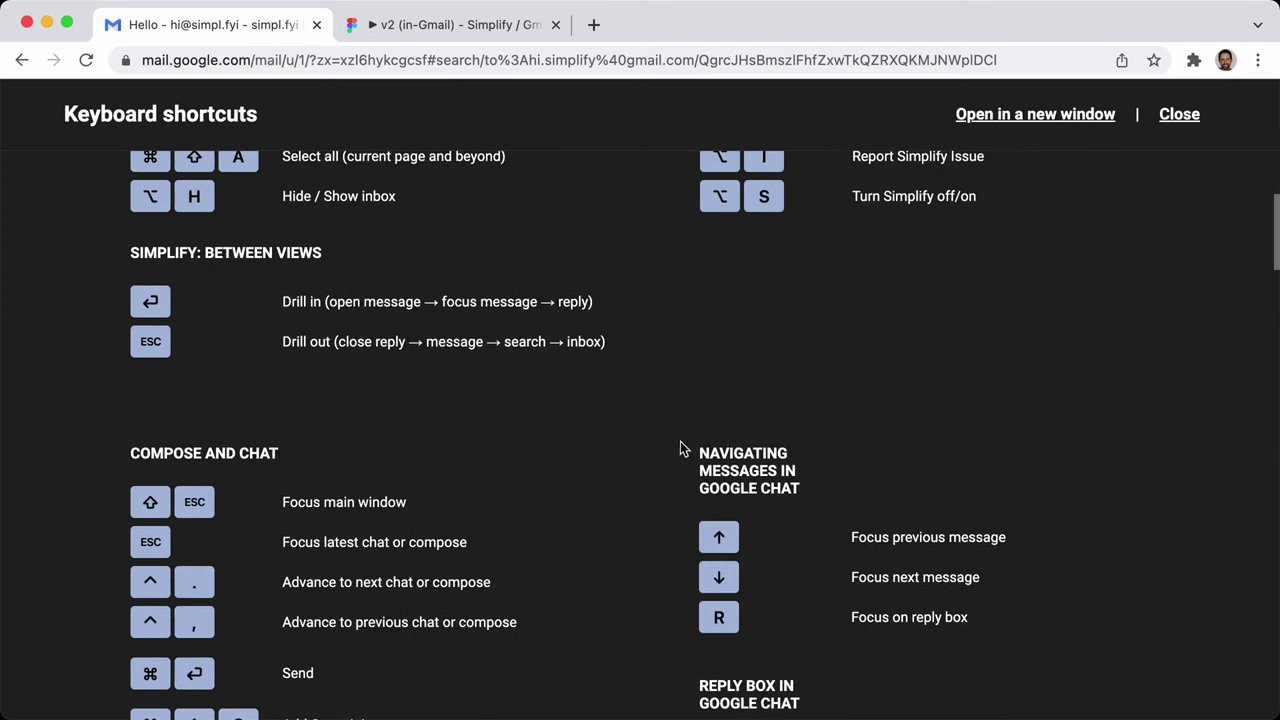
{"action": "scroll", "coordinate": [675, 448], "scroll_direction": "down", "scroll_amount": 2}
{"action": "left_click_drag", "start_coordinate": [143, 334], "coordinate": [737, 345]}
{"action": "left_click", "coordinate": [737, 345]}
{"action": "scroll", "coordinate": [560, 370], "scroll_direction": "down", "scroll_amount": 2}
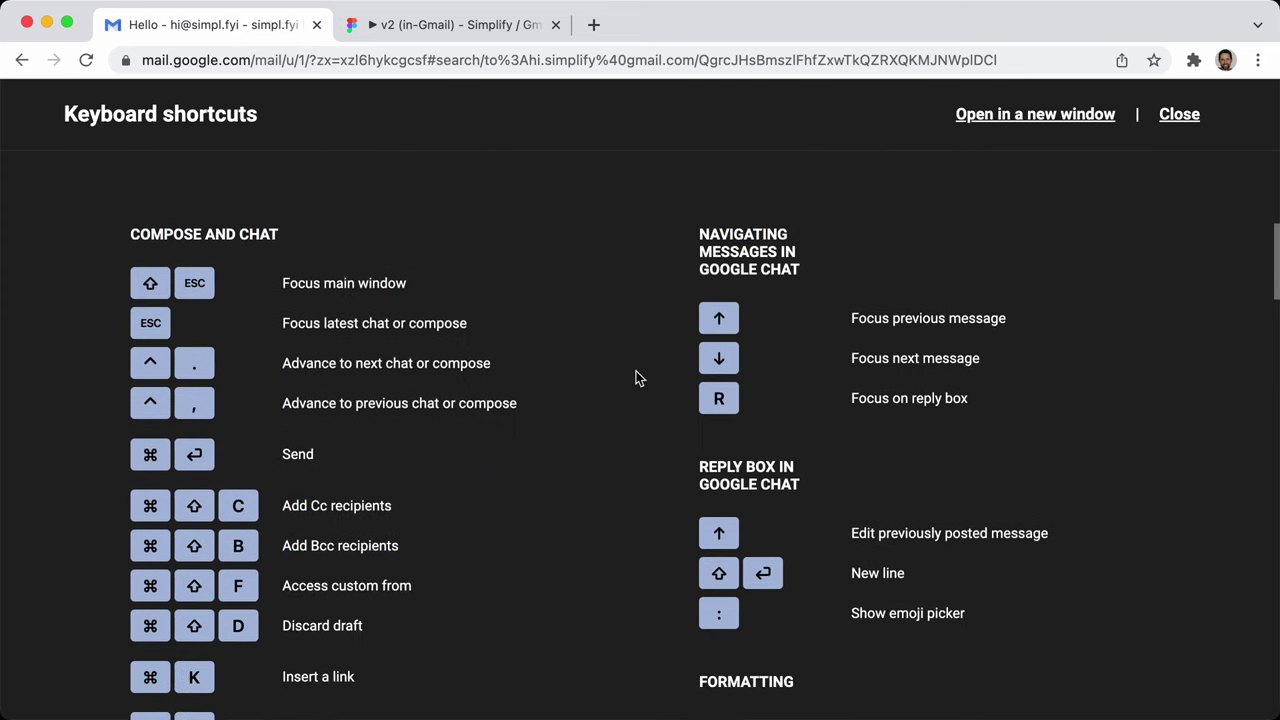
{"action": "scroll", "coordinate": [537, 386], "scroll_direction": "down", "scroll_amount": 10}
{"action": "scroll", "coordinate": [530, 400], "scroll_direction": "down", "scroll_amount": 6}
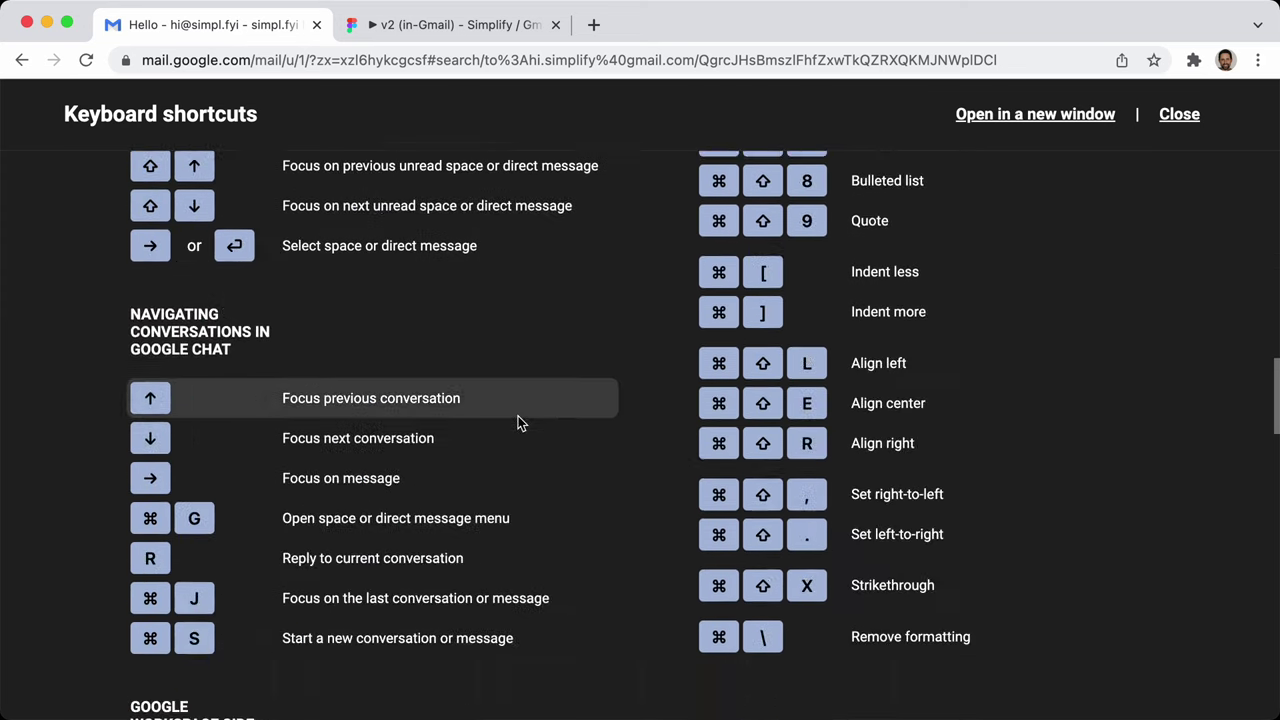
{"action": "scroll", "coordinate": [750, 452], "scroll_direction": "down", "scroll_amount": 7}
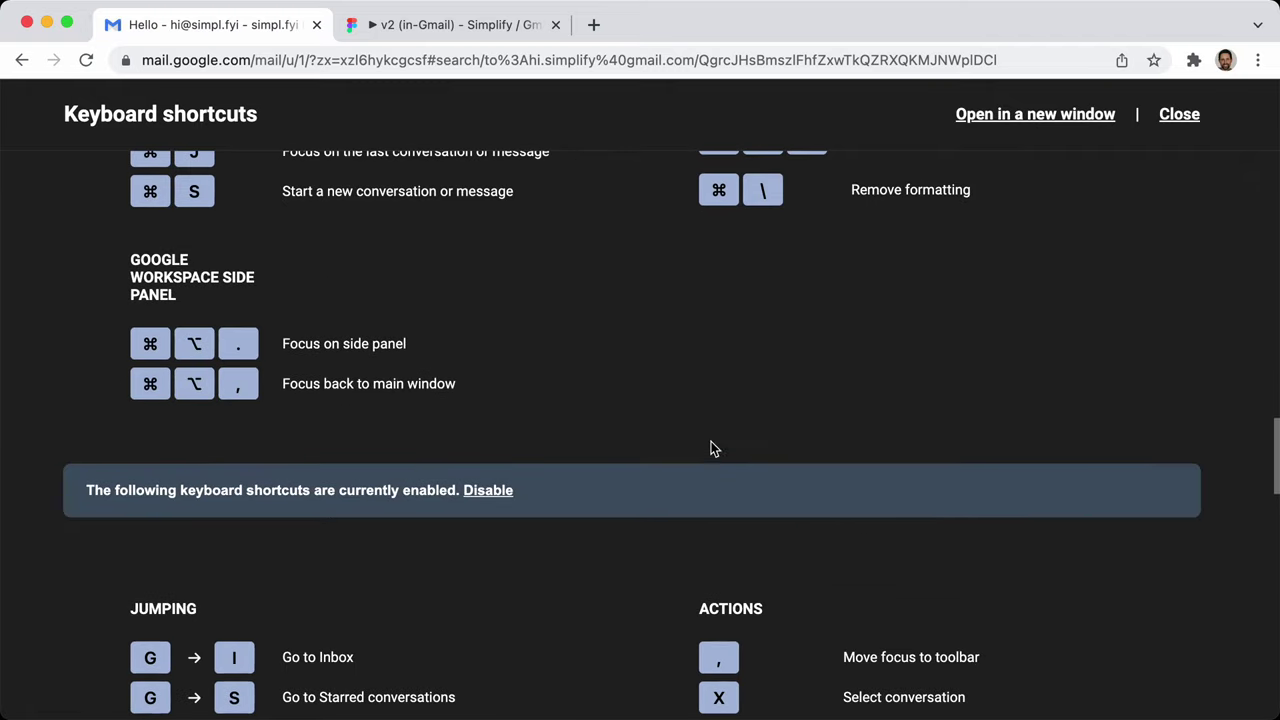
Disable Gmail's optional keyboard shortcuts, look over the affected sections, and enable them again
{"action": "left_click", "coordinate": [488, 492]}
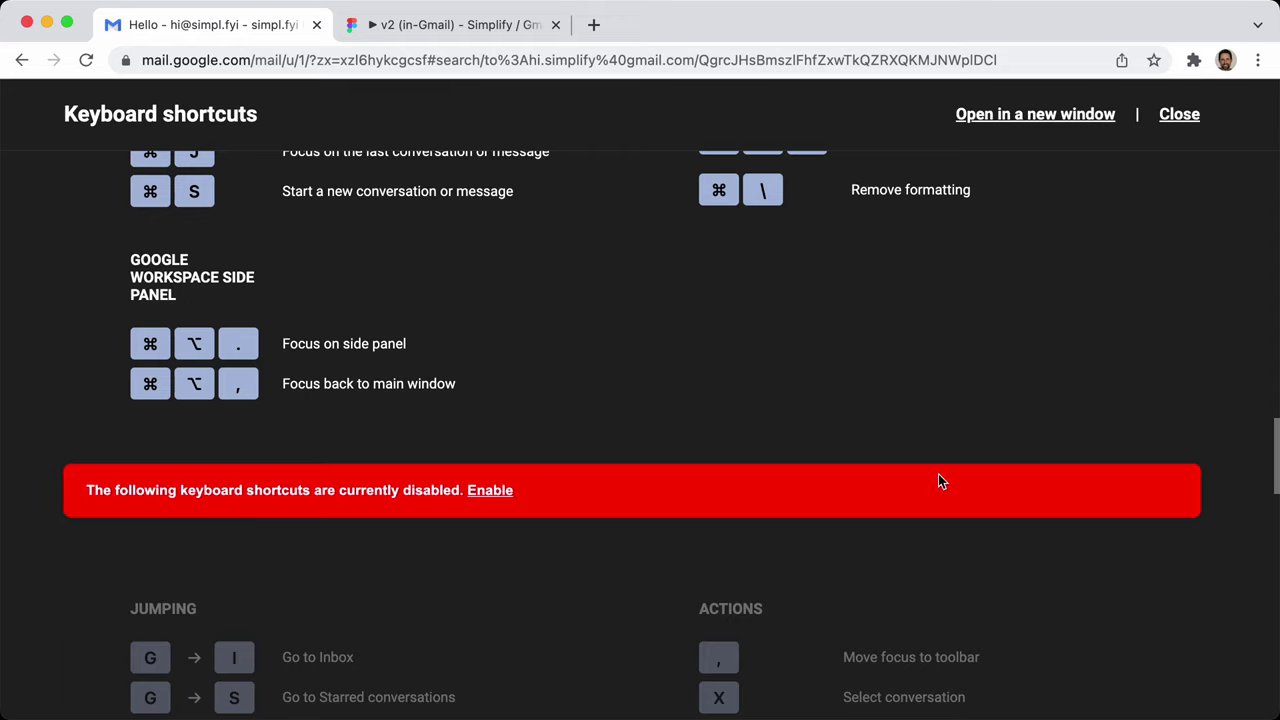
{"action": "scroll", "coordinate": [820, 500], "scroll_direction": "down", "scroll_amount": 1}
{"action": "scroll", "coordinate": [590, 600], "scroll_direction": "up", "scroll_amount": 8}
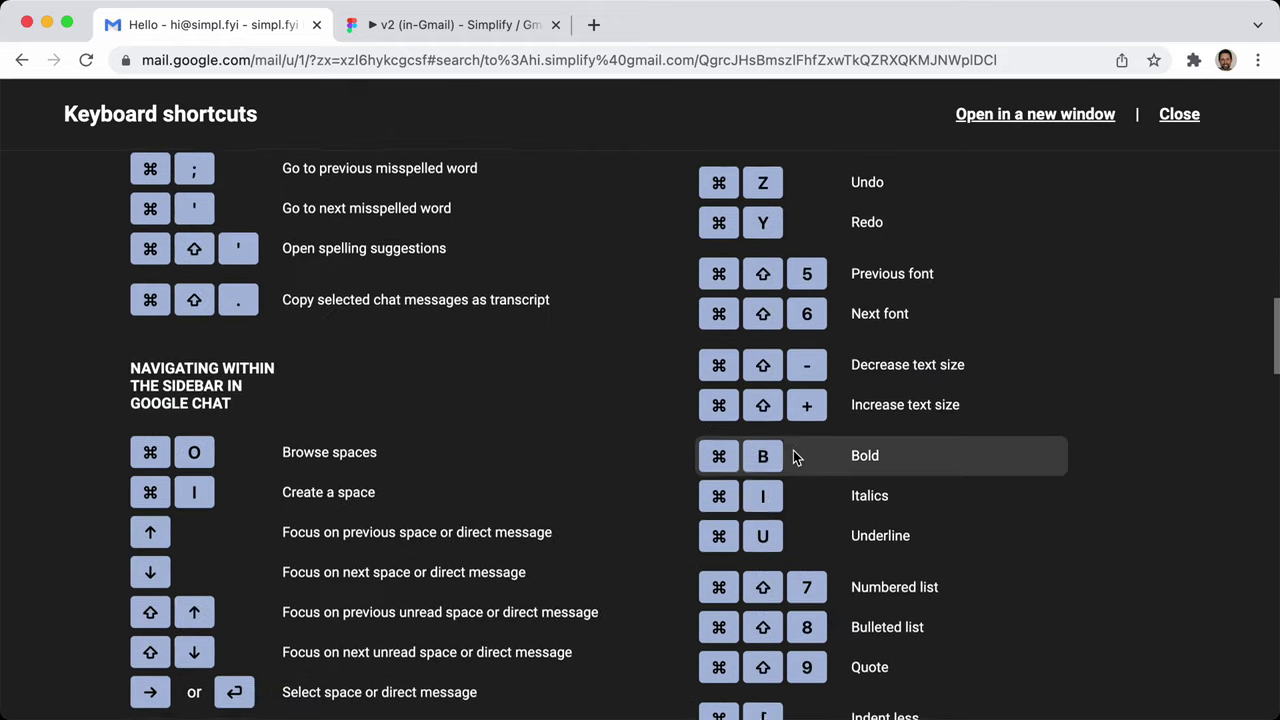
{"action": "scroll", "coordinate": [686, 491], "scroll_direction": "down", "scroll_amount": 10}
{"action": "scroll", "coordinate": [533, 601], "scroll_direction": "down", "scroll_amount": 12}
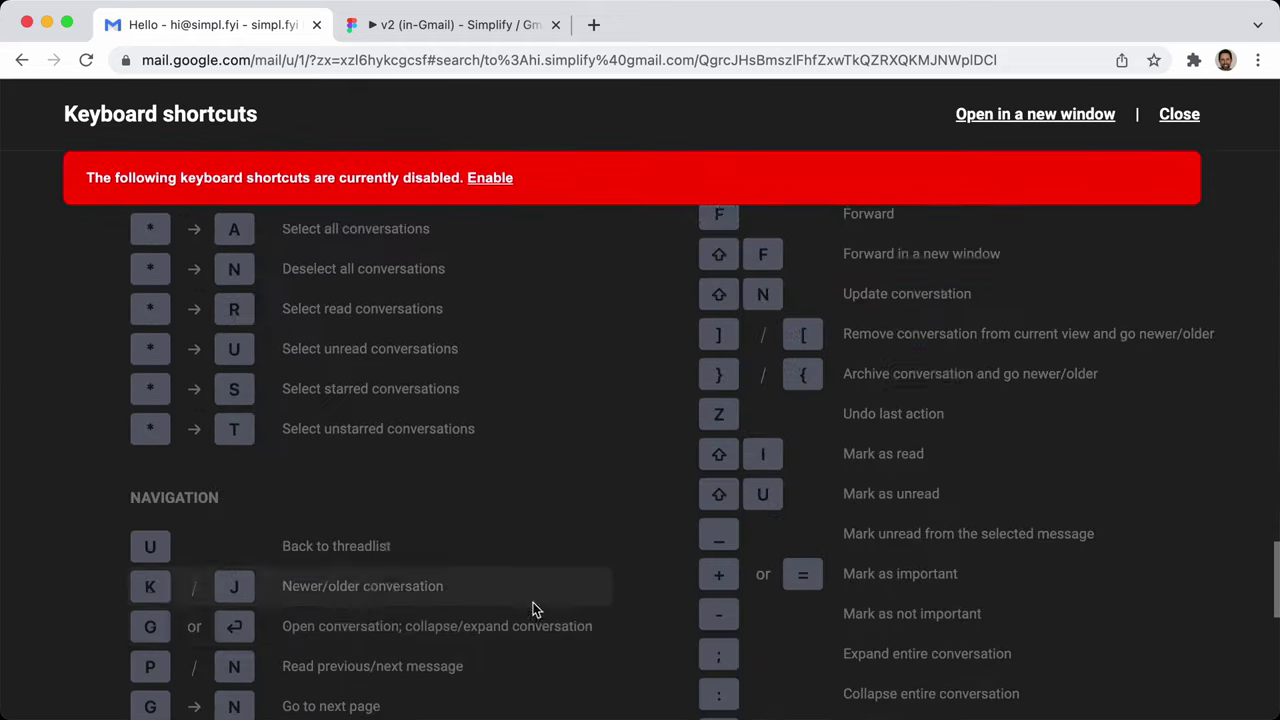
{"action": "scroll", "coordinate": [533, 601], "scroll_direction": "up", "scroll_amount": 8}
{"action": "scroll", "coordinate": [524, 570], "scroll_direction": "up", "scroll_amount": 5}
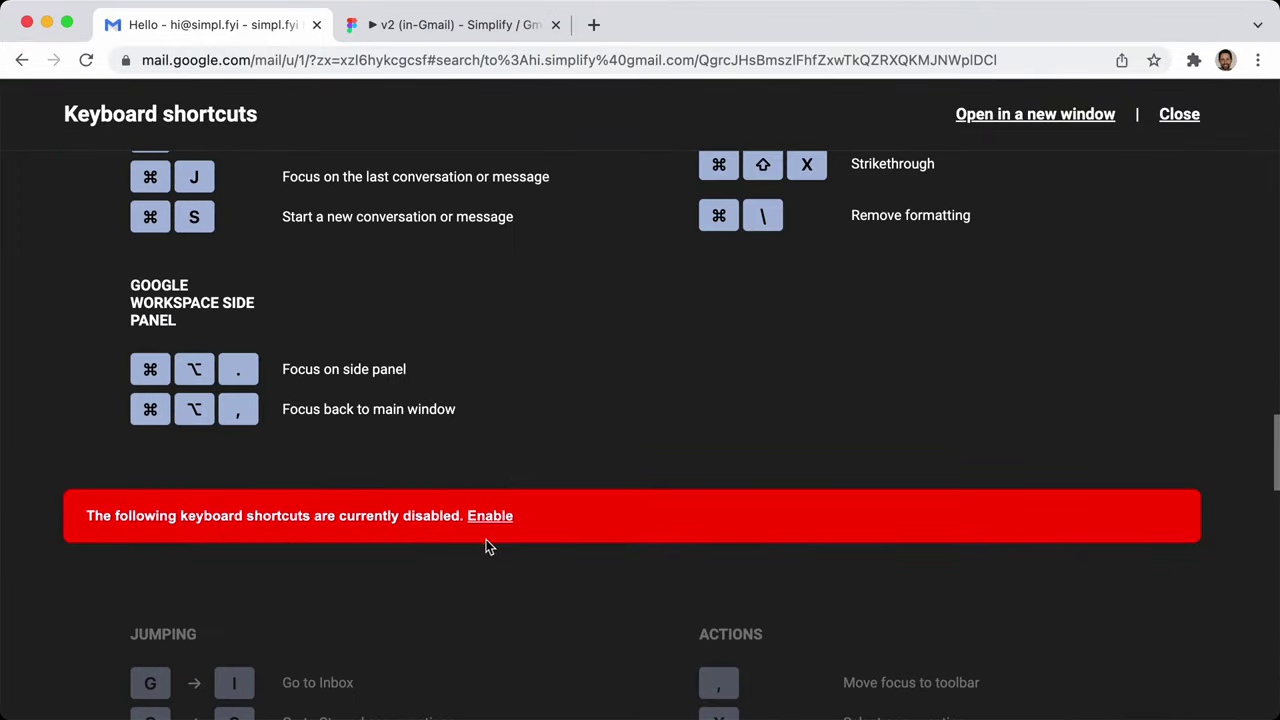
{"action": "left_click", "coordinate": [483, 517]}
{"action": "scroll", "coordinate": [1074, 560], "scroll_direction": "up", "scroll_amount": 10}
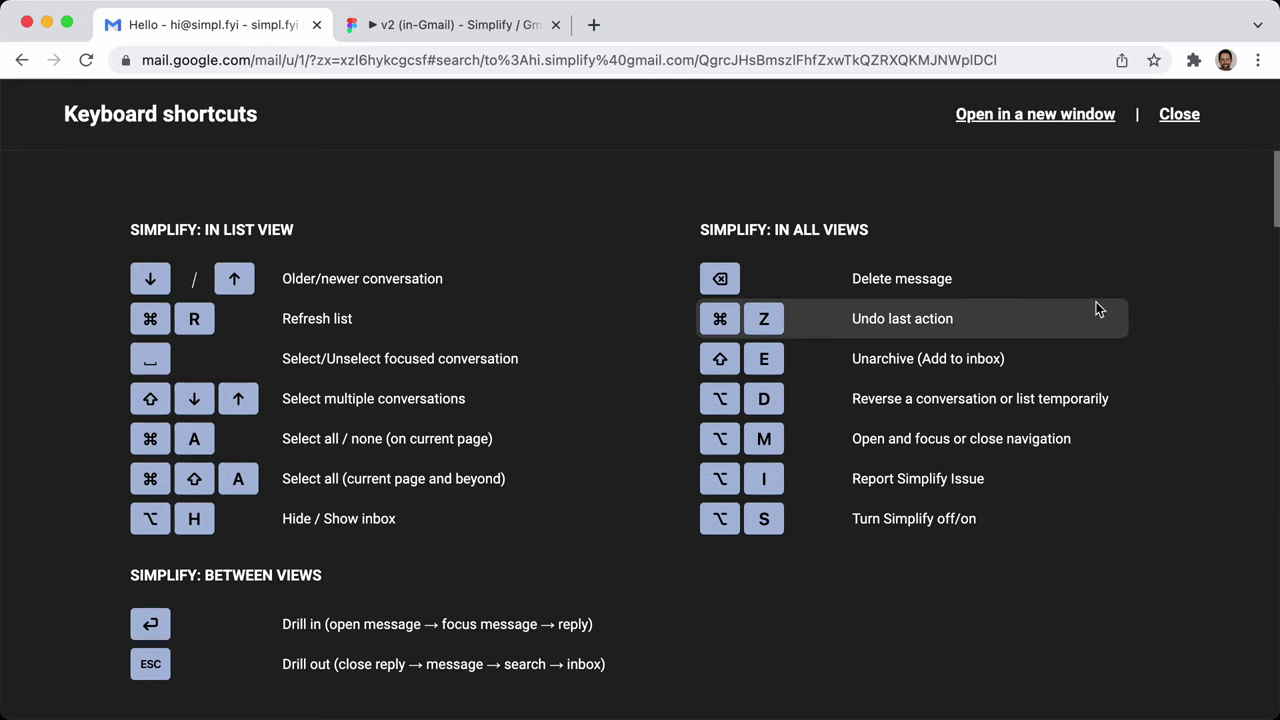
Compare the keyboard shortcuts help with the shortcut options in Simplify Preferences and return to the help
{"action": "key", "text": "super+comma"}
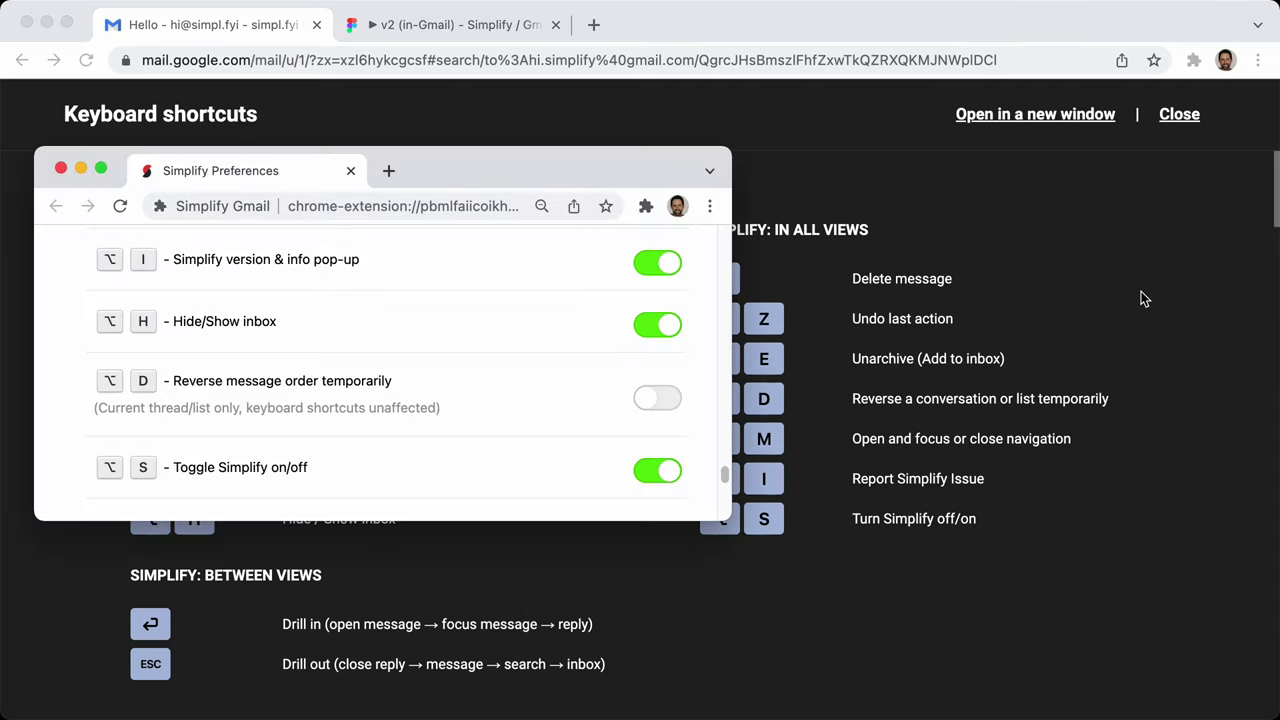
{"action": "scroll", "coordinate": [490, 385], "scroll_direction": "up", "scroll_amount": 10}
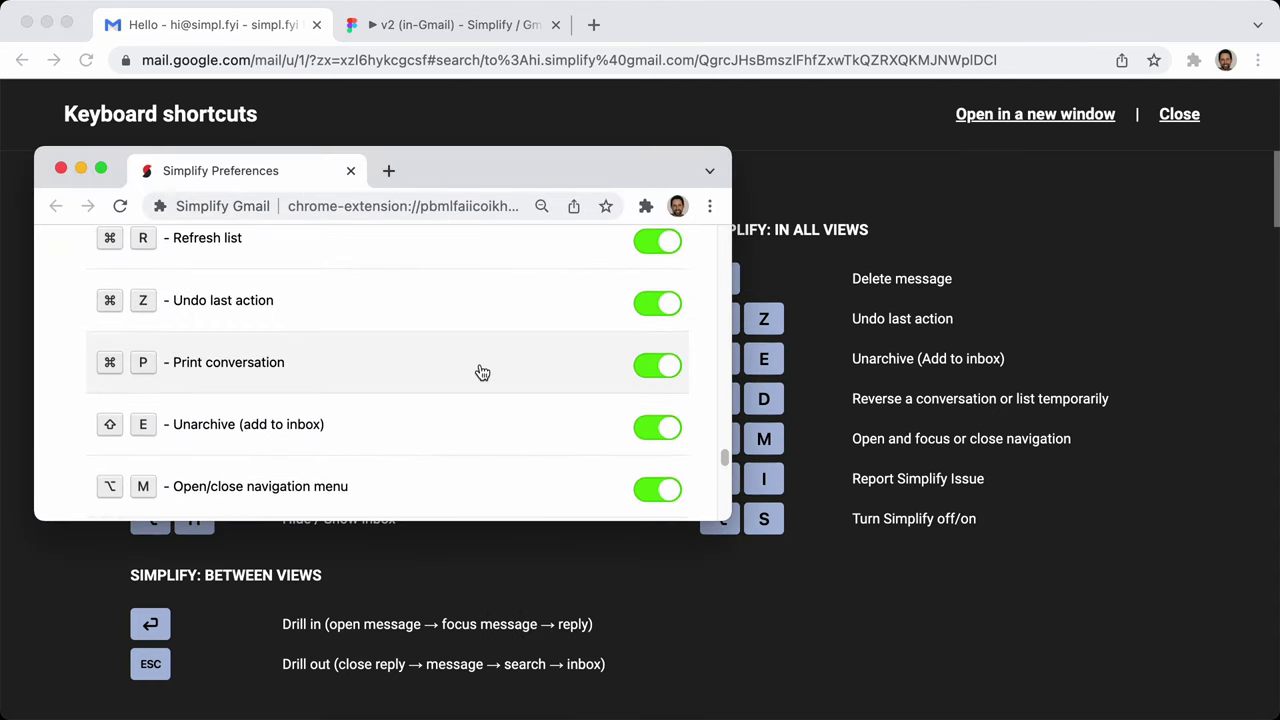
{"action": "scroll", "coordinate": [481, 373], "scroll_direction": "up", "scroll_amount": 1}
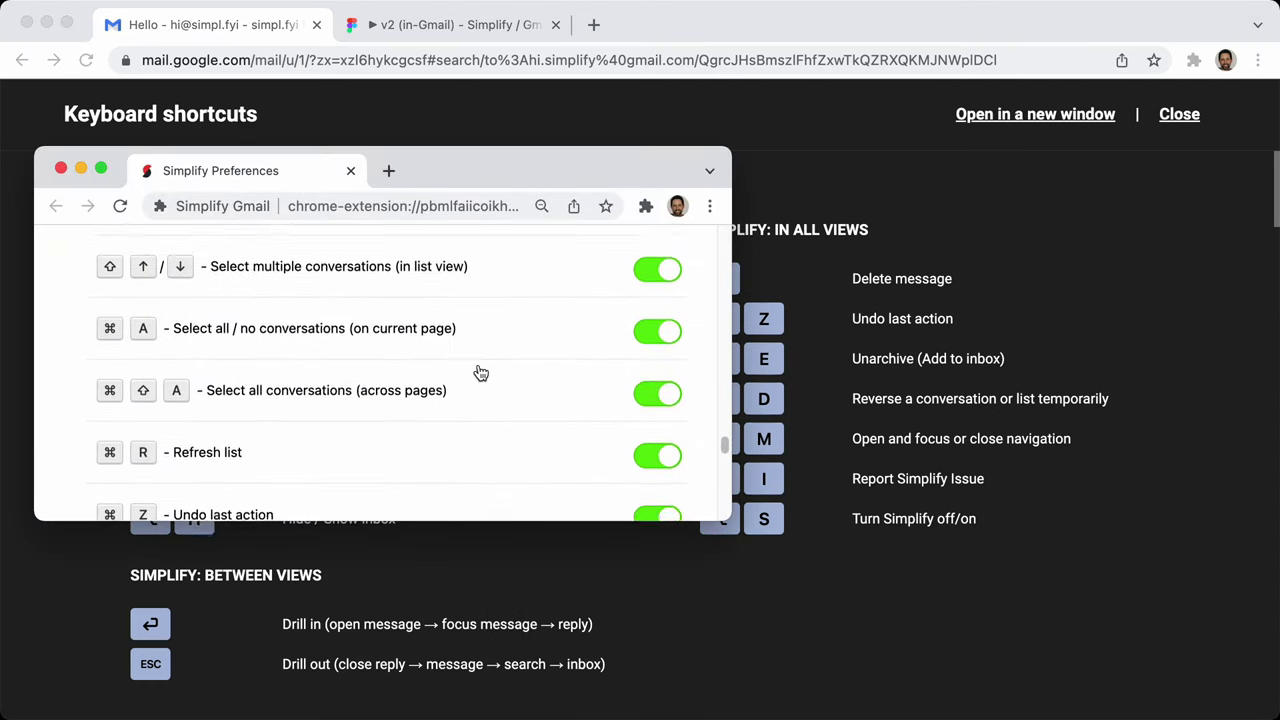
{"action": "key", "text": "super+w"}
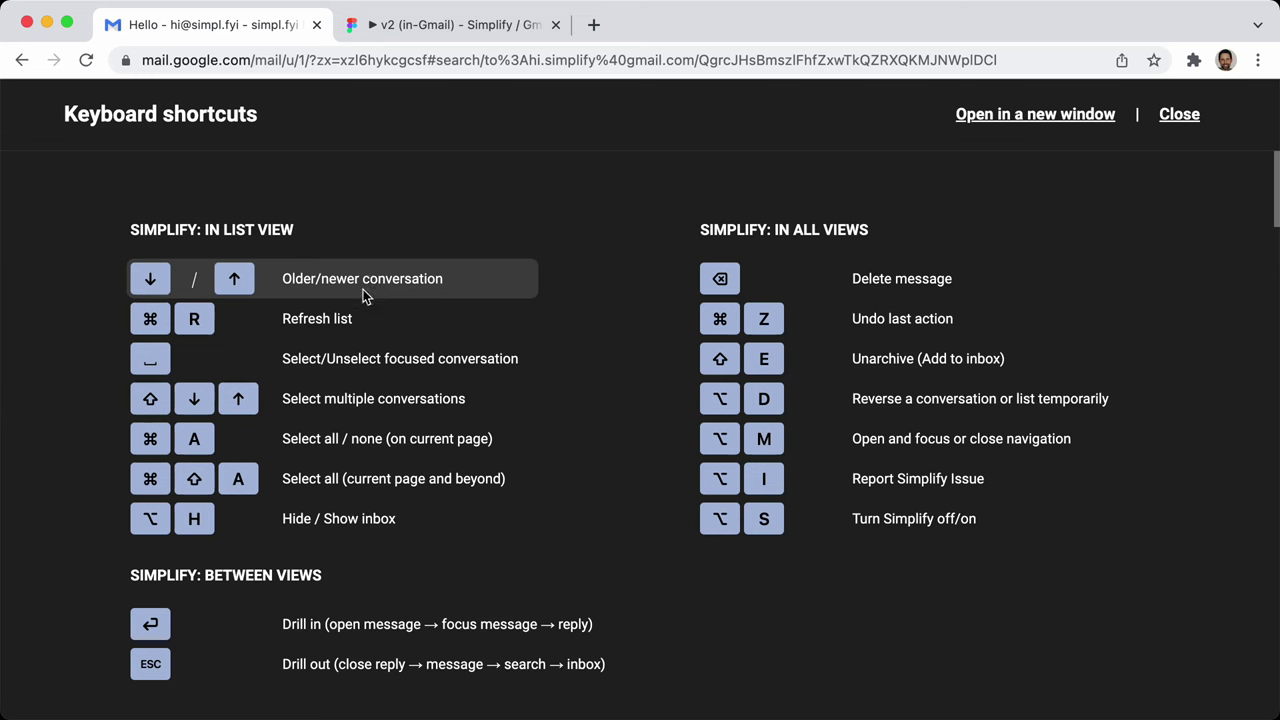
Close the keyboard shortcuts help, leave the Hello message and clear the search to return to the inbox
{"action": "left_click", "coordinate": [1181, 114]}
{"action": "left_click", "coordinate": [226, 111]}
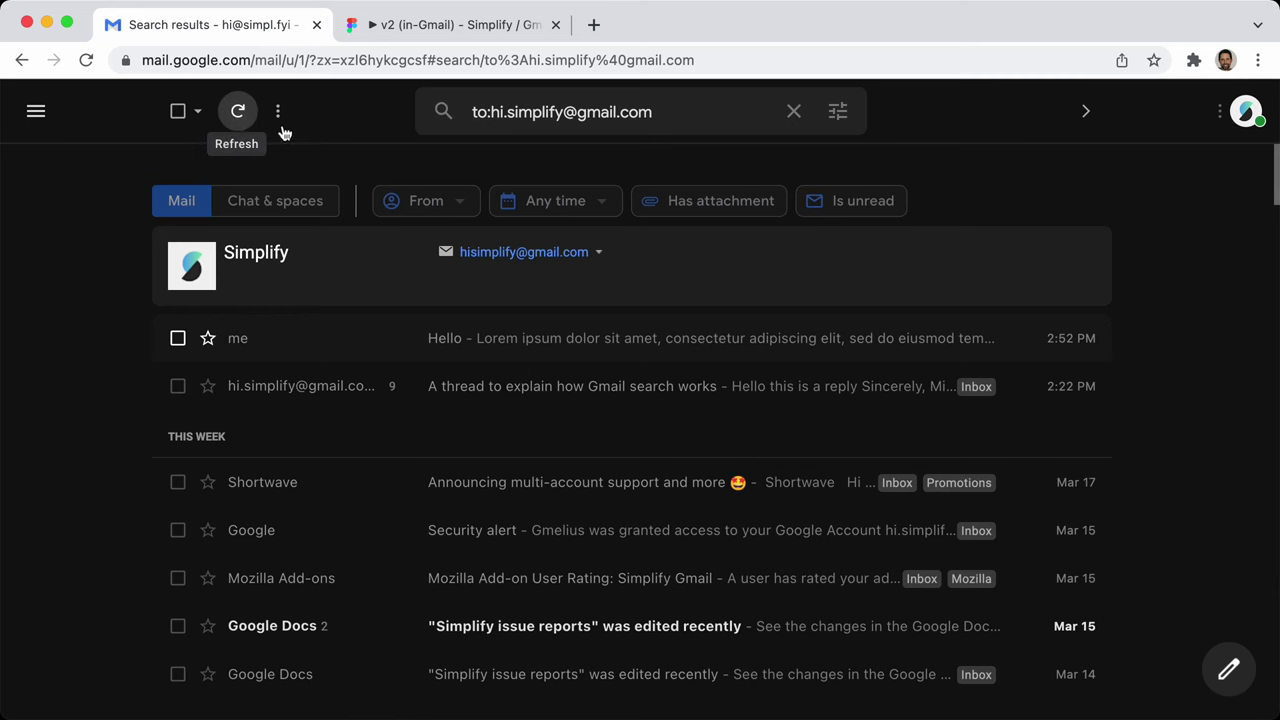
{"action": "left_click", "coordinate": [793, 112]}
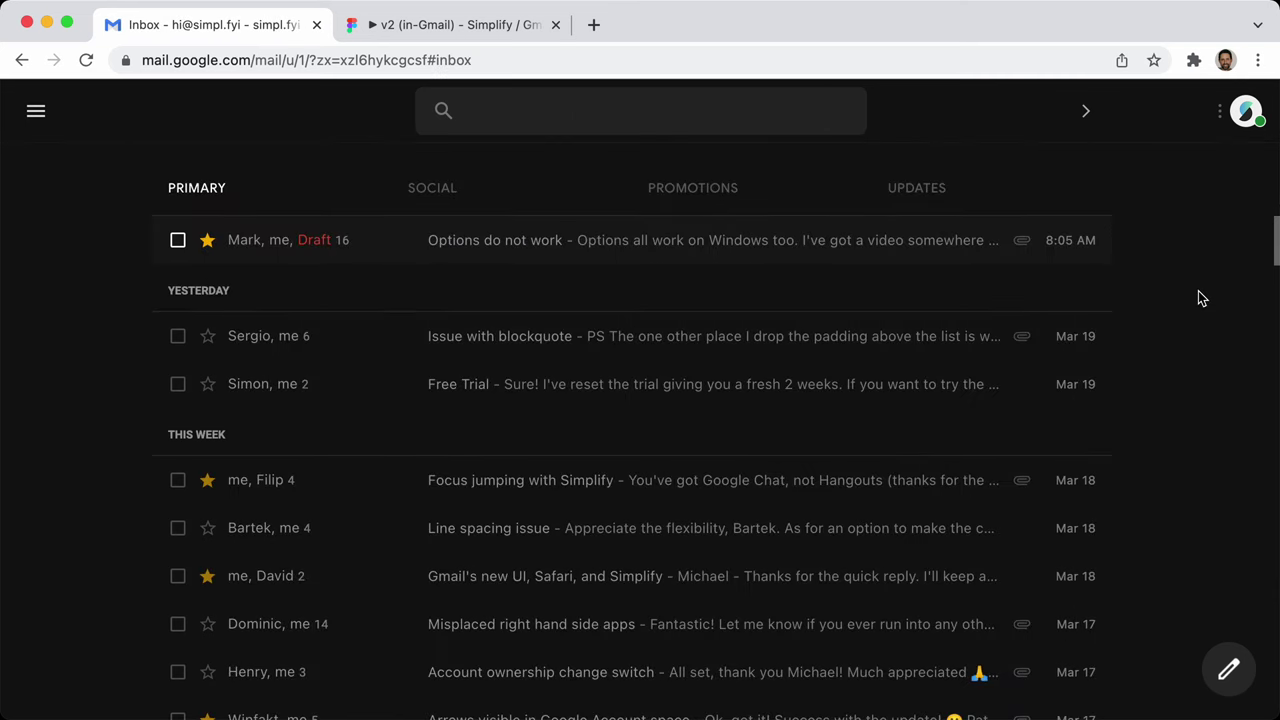
Refresh the inbox list and check the conversation list shortcuts in Simplify Preferences
{"action": "key", "text": "super+r"}
{"action": "key", "text": "super+r"}
{"action": "key", "text": "super+grave"}
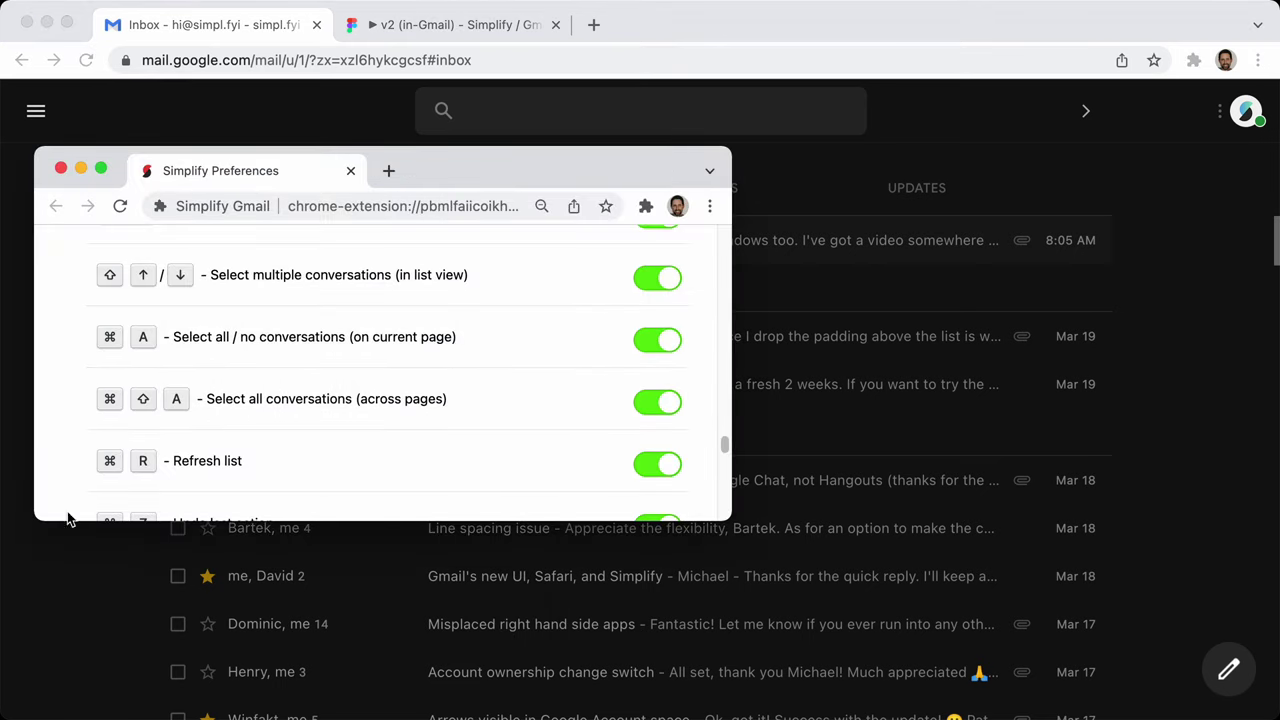
{"action": "left_click", "coordinate": [99, 590]}
Search all conversations for Simplify's Gmail address using the autocompleted suggestion
{"action": "left_click", "coordinate": [543, 118]}
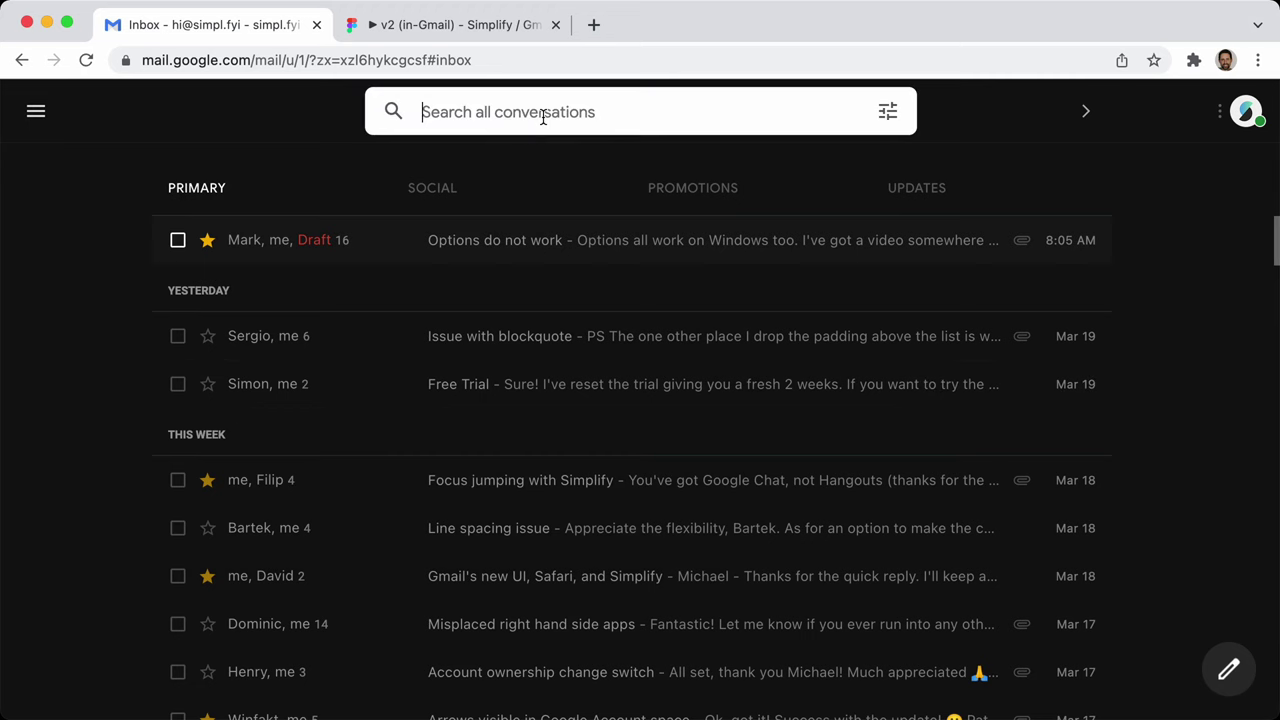
{"action": "type", "text": "hi.sim"}
{"action": "key", "text": "Tab"}
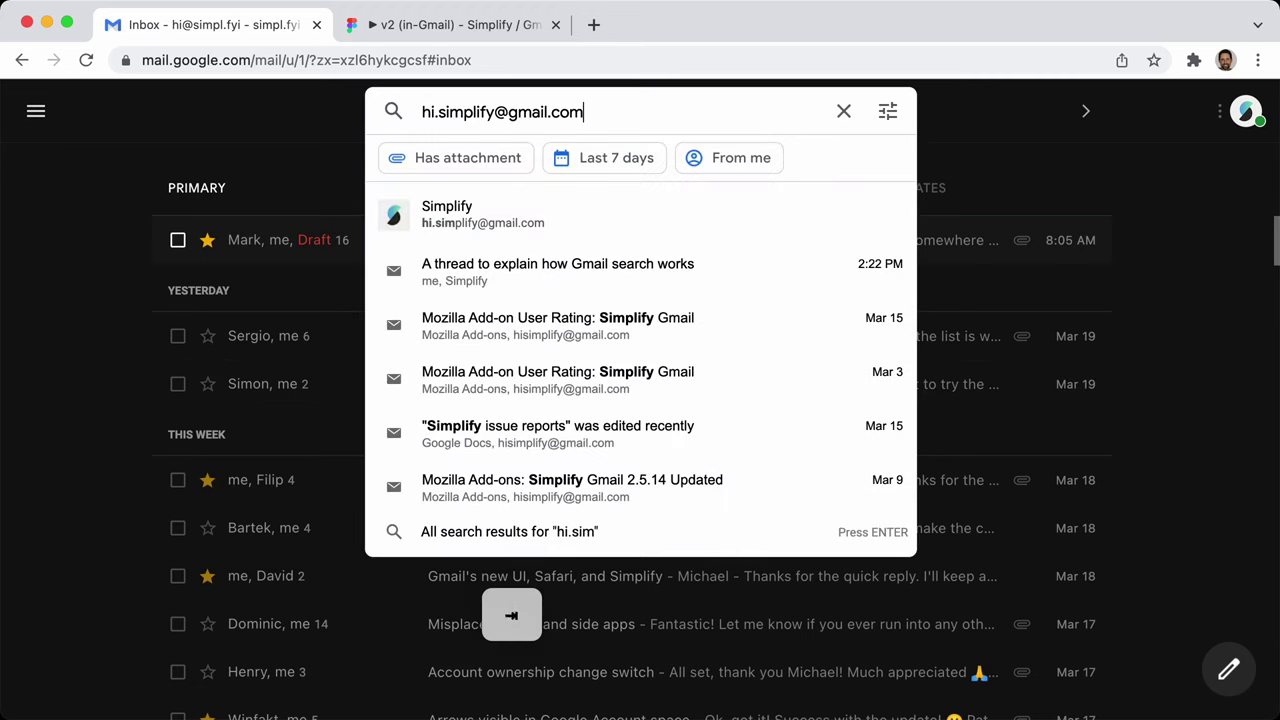
{"action": "key", "text": "Return"}
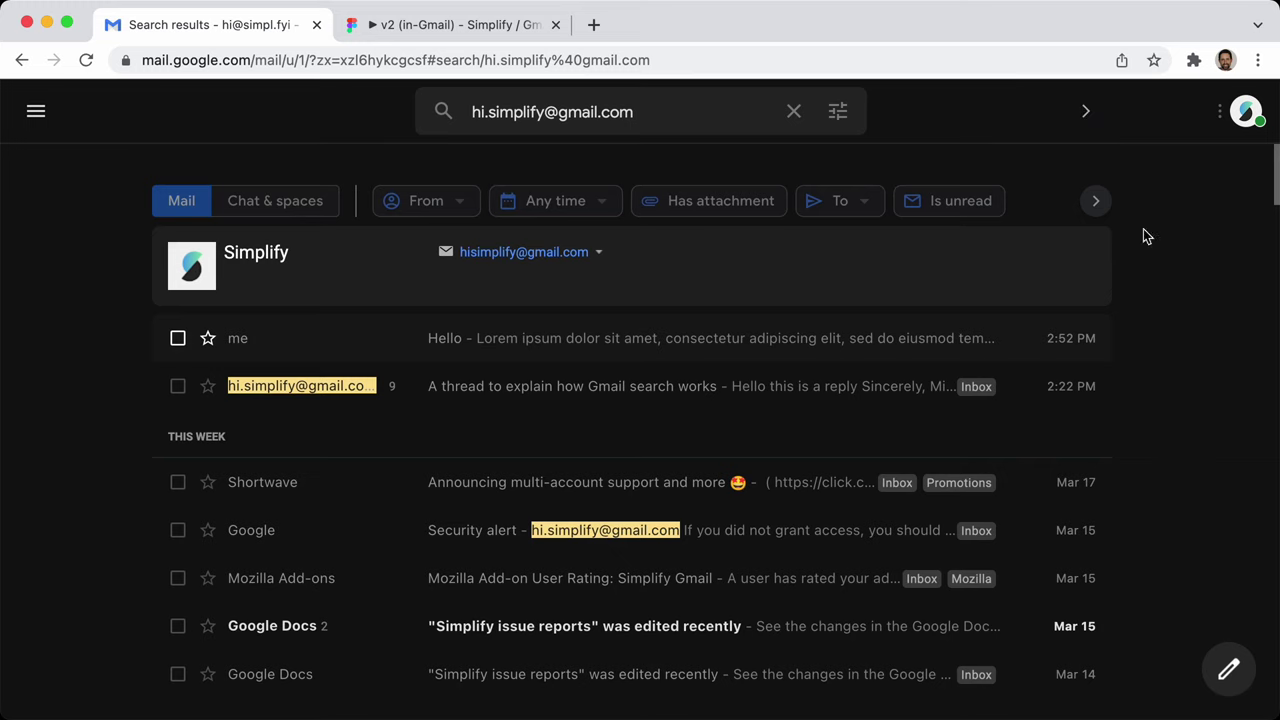
Select all conversations on the current search results page and clear the selection, repeating the toggle
{"action": "key", "text": "super+a"}
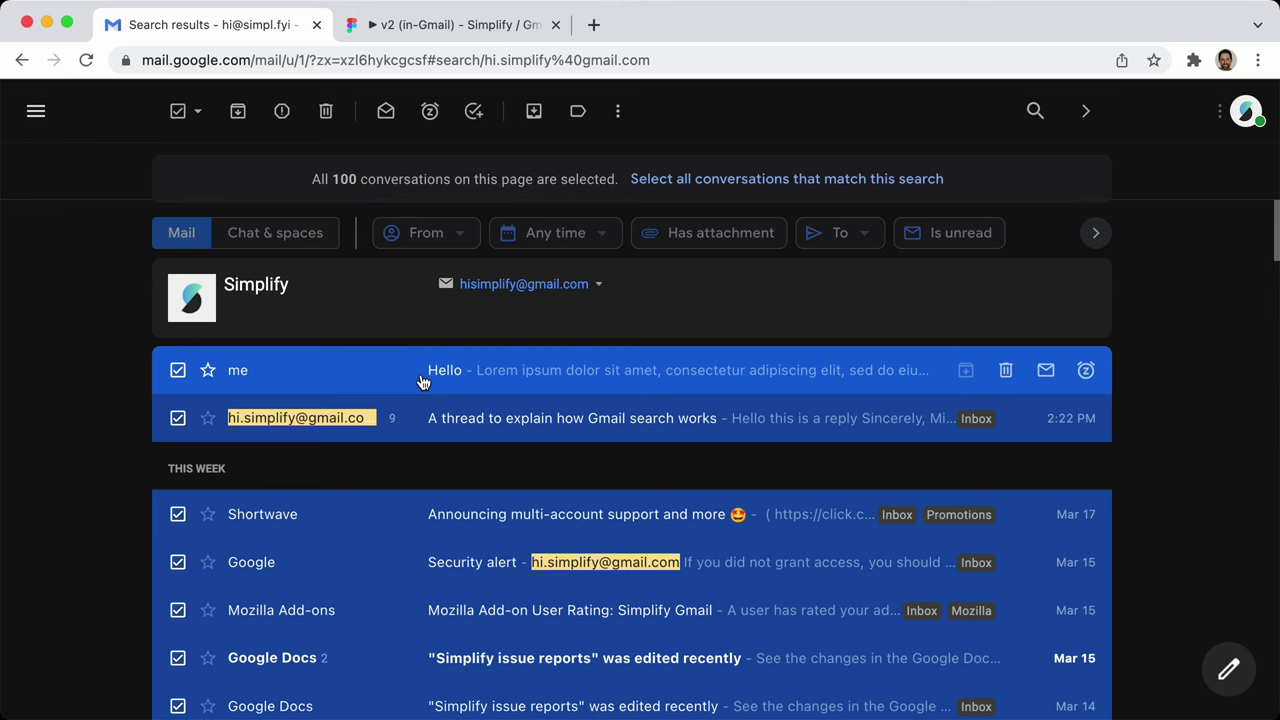
{"action": "key", "text": "super+a"}
{"action": "key", "text": "super+a"}
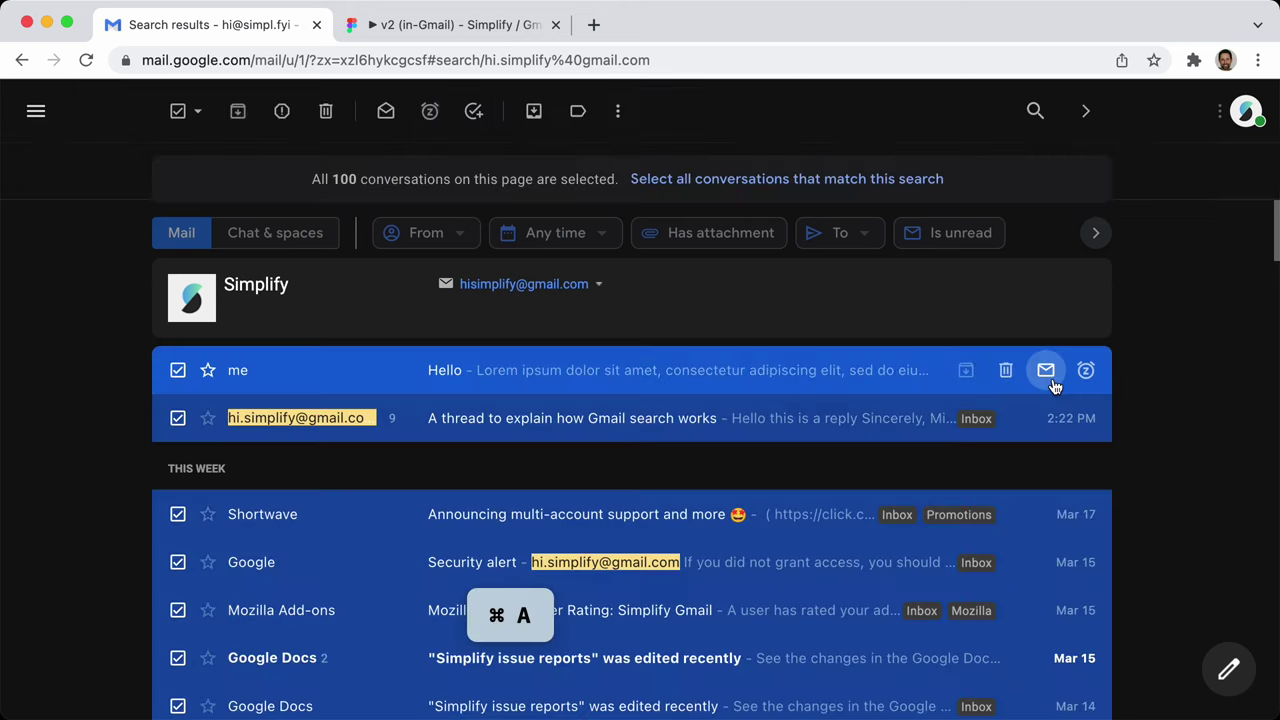
{"action": "key", "text": "super+a"}
Enable hiding filter chips above search results in Simplify Preferences and return to the Gmail search results
{"action": "scroll", "coordinate": [414, 329], "scroll_direction": "up", "scroll_amount": 5}
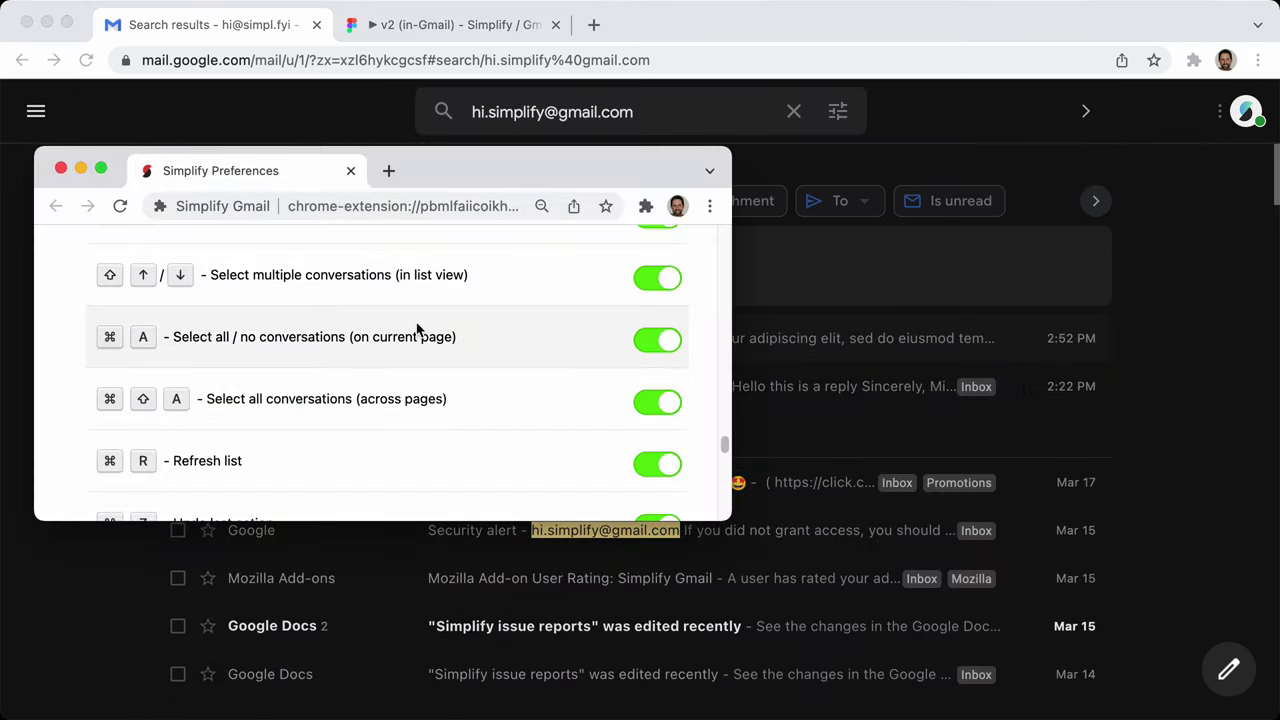
{"action": "scroll", "coordinate": [445, 418], "scroll_direction": "up", "scroll_amount": 15}
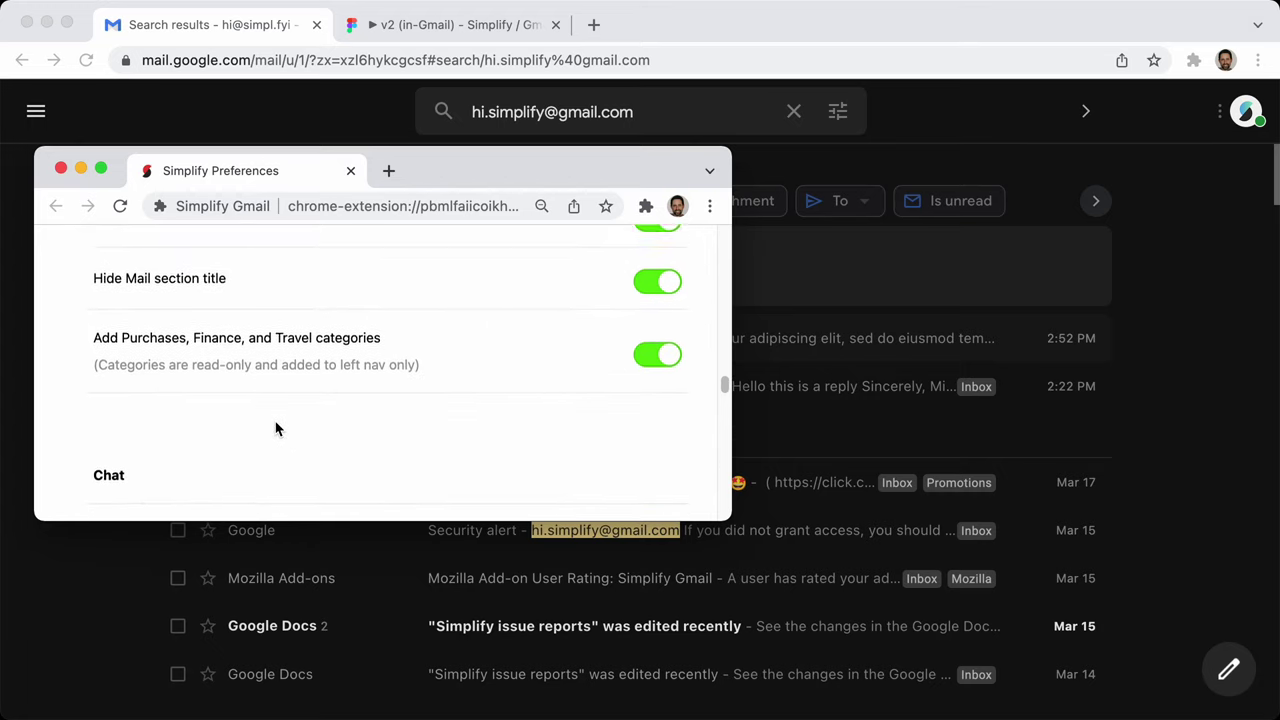
{"action": "scroll", "coordinate": [276, 429], "scroll_direction": "up", "scroll_amount": 15}
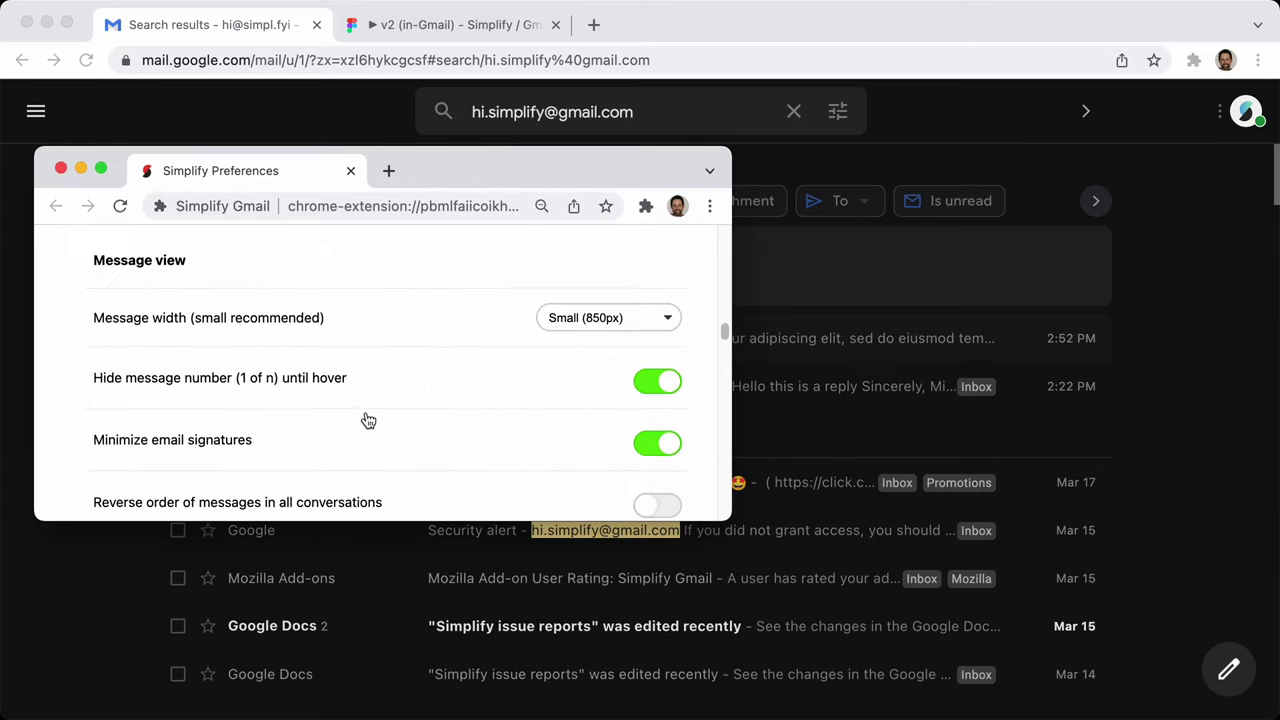
{"action": "scroll", "coordinate": [366, 420], "scroll_direction": "up", "scroll_amount": 5}
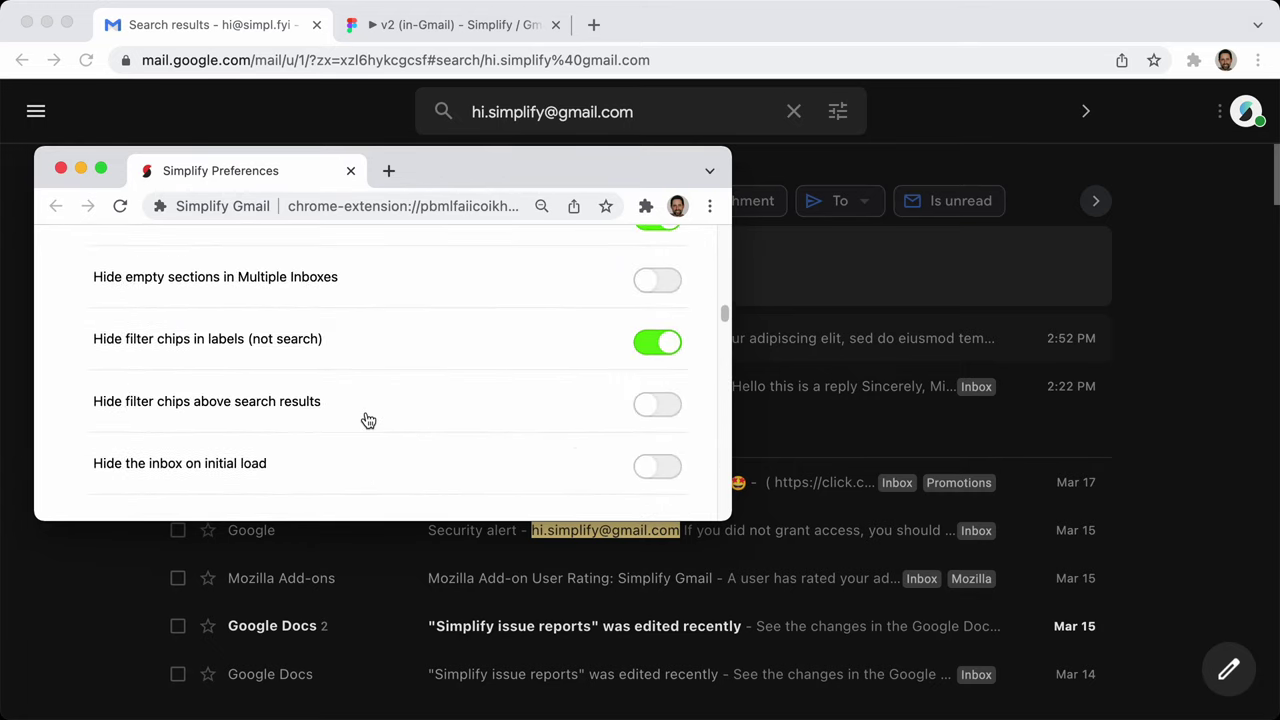
{"action": "left_click", "coordinate": [659, 403]}
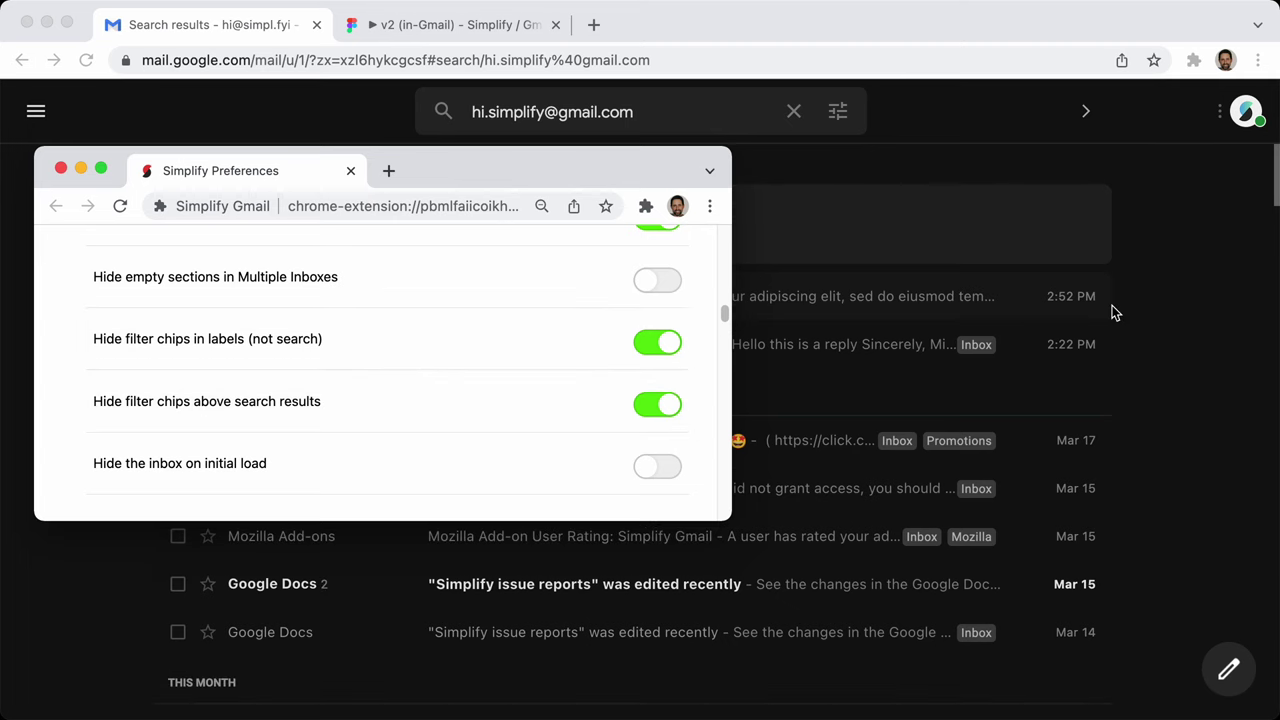
{"action": "left_click", "coordinate": [1200, 316]}
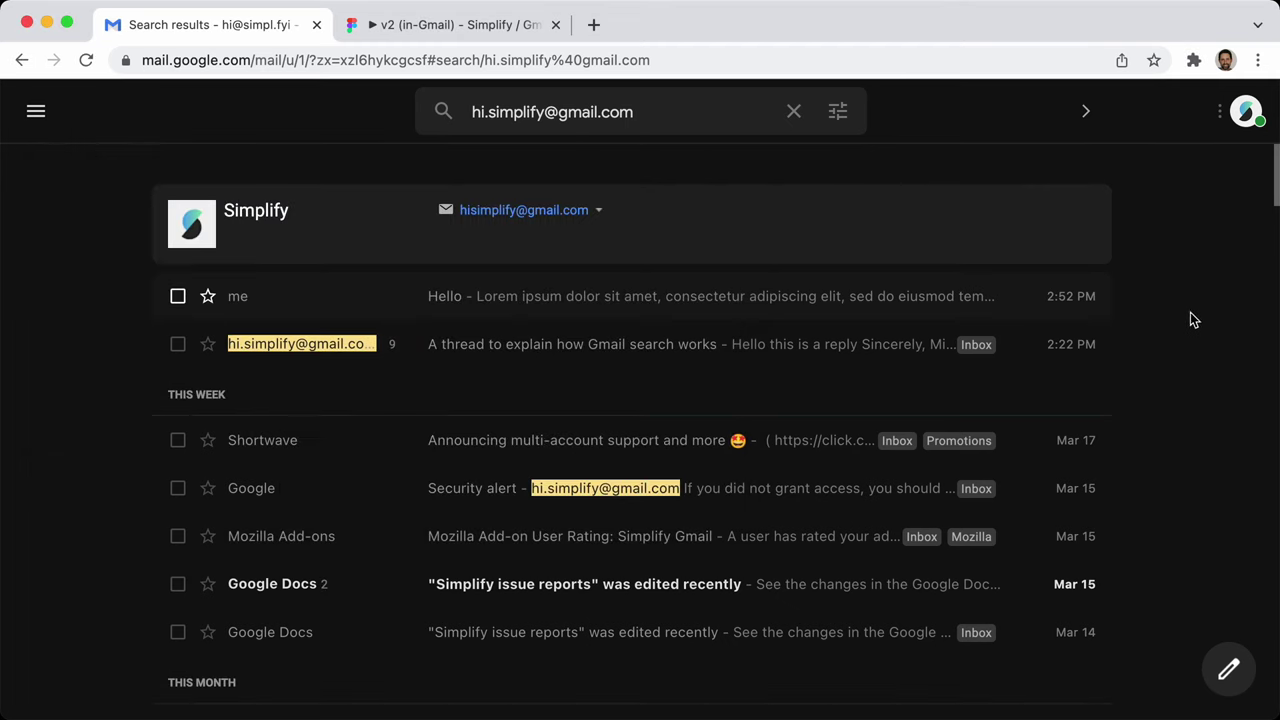
Toggle the selection of every conversation on the page on and off with the filter chips hidden
{"action": "key", "text": "super+a"}
{"action": "key", "text": "super+a"}
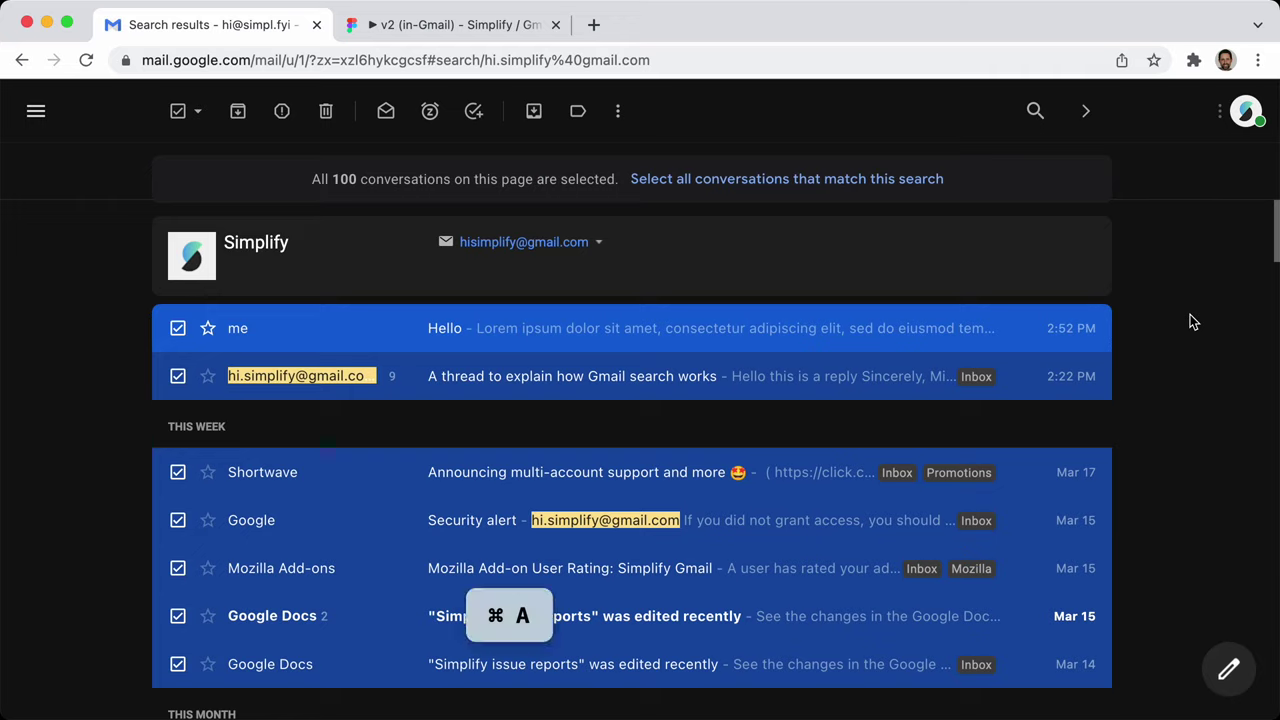
{"action": "key", "text": "super+a"}
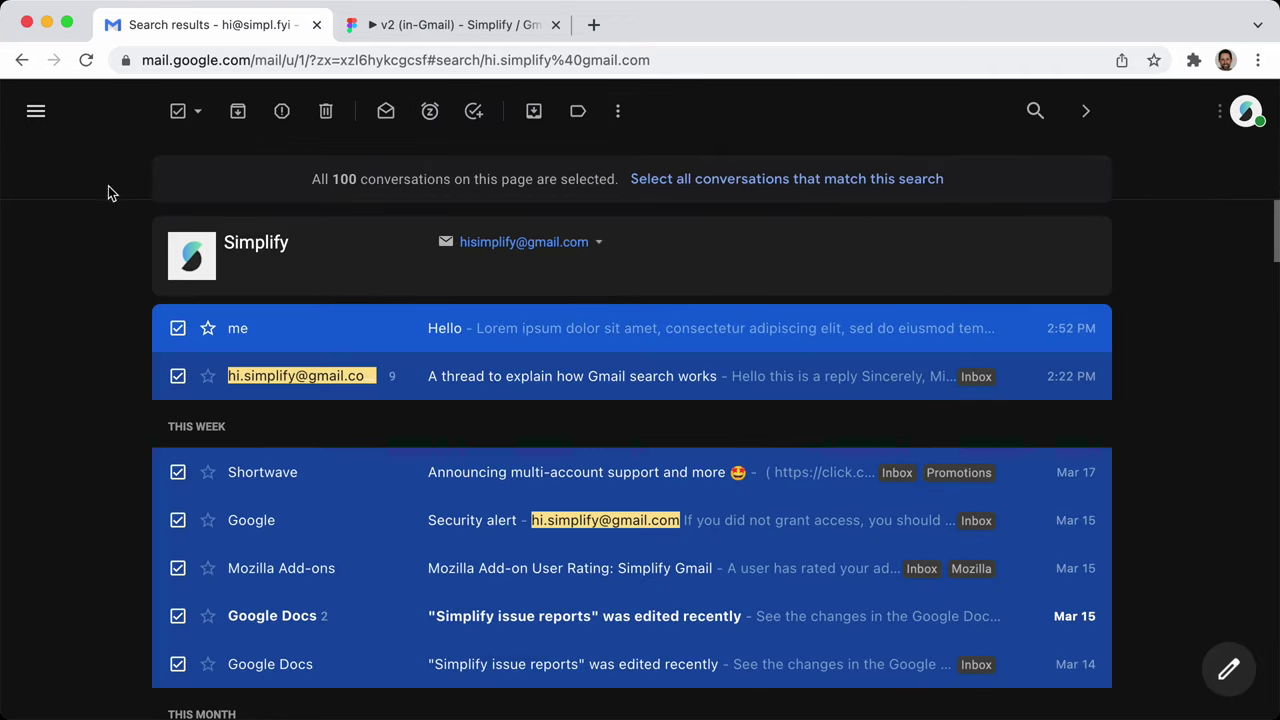
{"action": "key", "text": "super+a"}
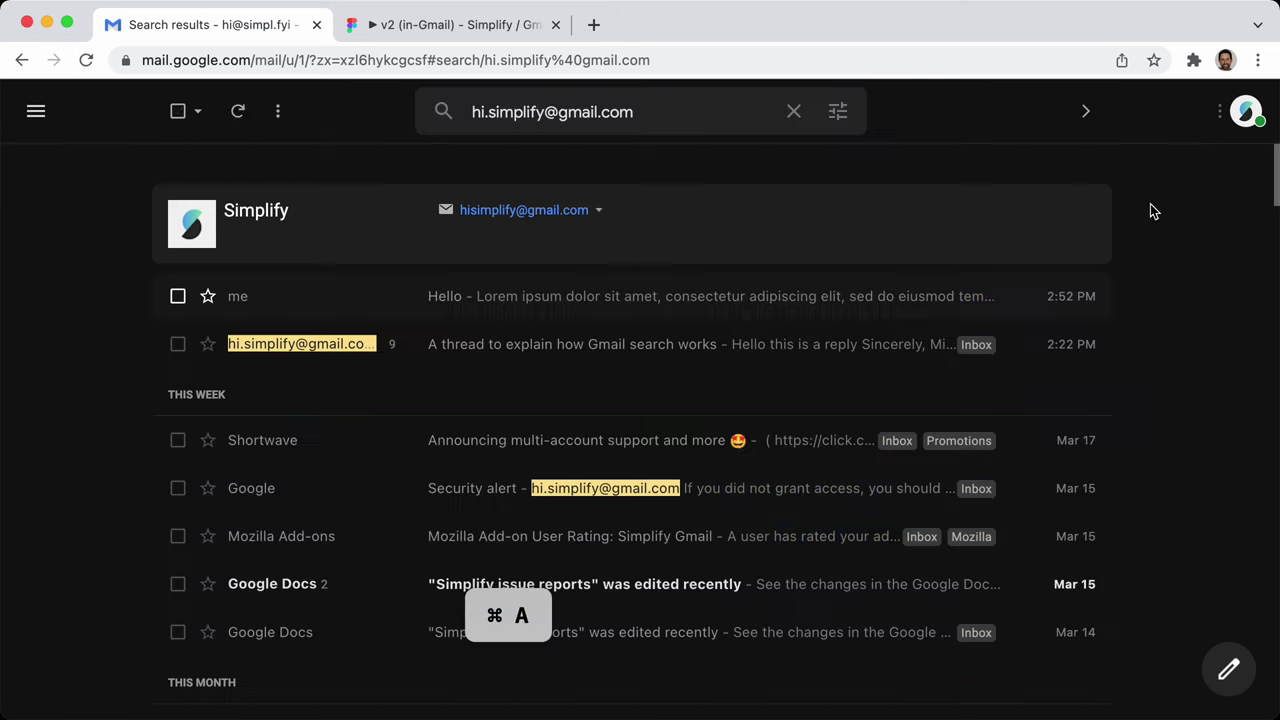
{"action": "key", "text": "super+a"}
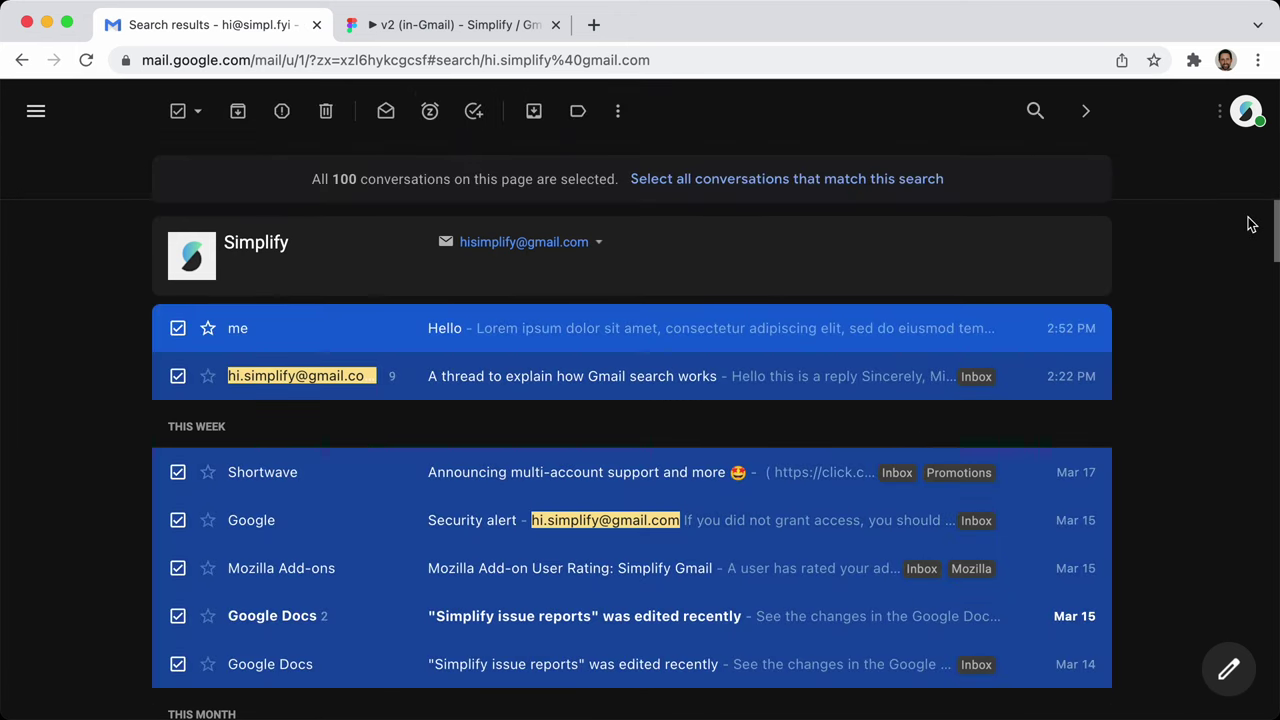
{"action": "key", "text": "super+a"}
Change the Gmail theme to the default light theme from the quick settings and save it
{"action": "left_click", "coordinate": [1155, 111]}
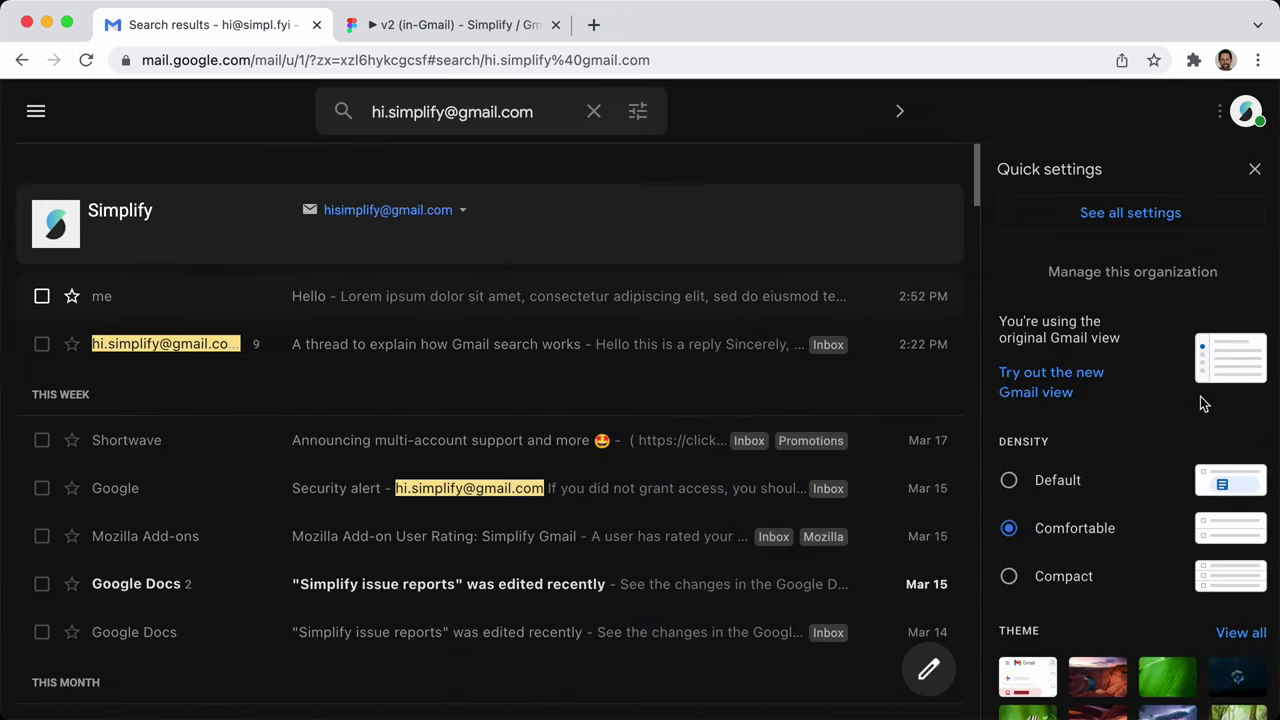
{"action": "scroll", "coordinate": [1178, 387], "scroll_direction": "down", "scroll_amount": 5}
{"action": "left_click", "coordinate": [1236, 250]}
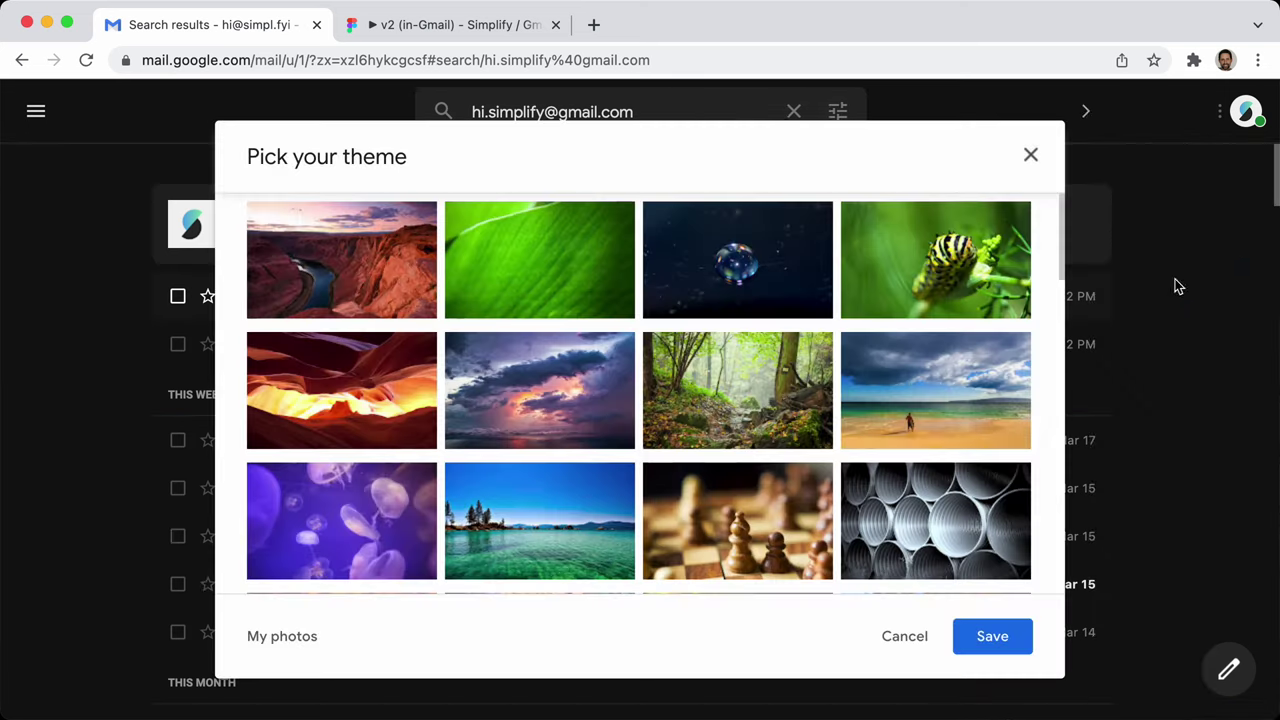
{"action": "scroll", "coordinate": [474, 503], "scroll_direction": "down", "scroll_amount": 10}
{"action": "left_click", "coordinate": [351, 346]}
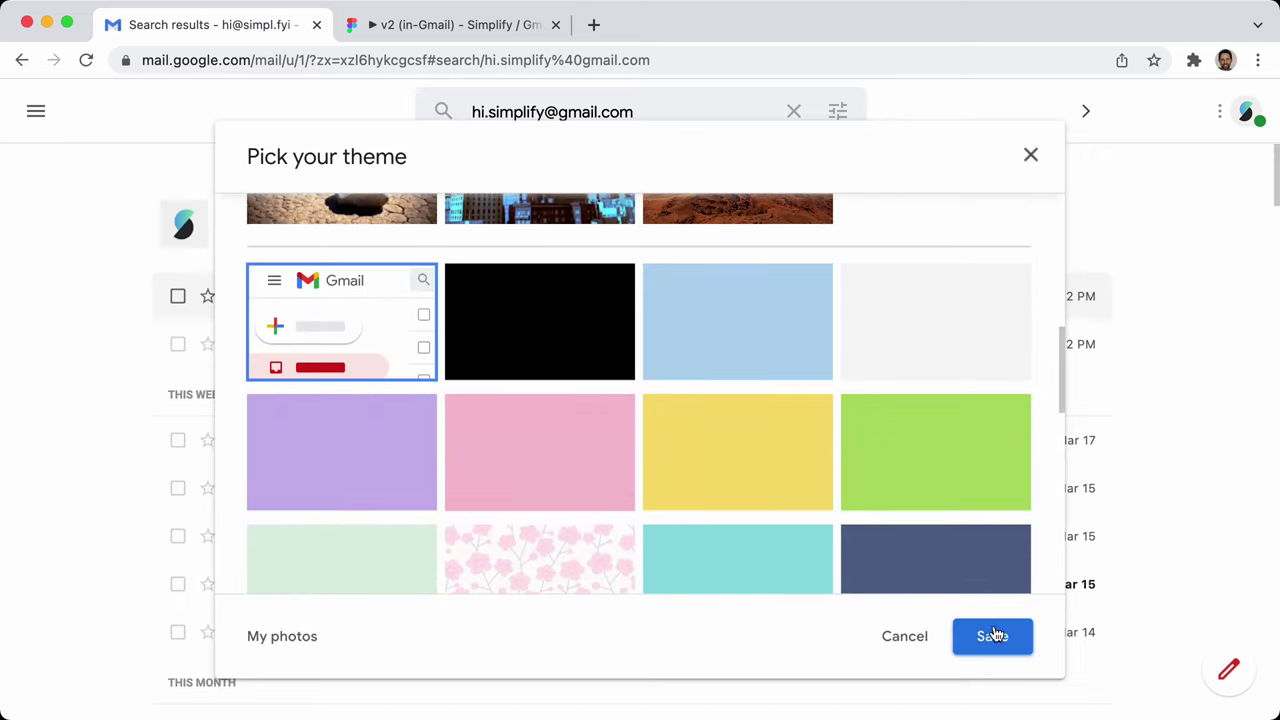
{"action": "left_click", "coordinate": [993, 636]}
Check how the selected conversations look in the light theme by selecting and clearing the whole page twice
{"action": "key", "text": "super+a"}
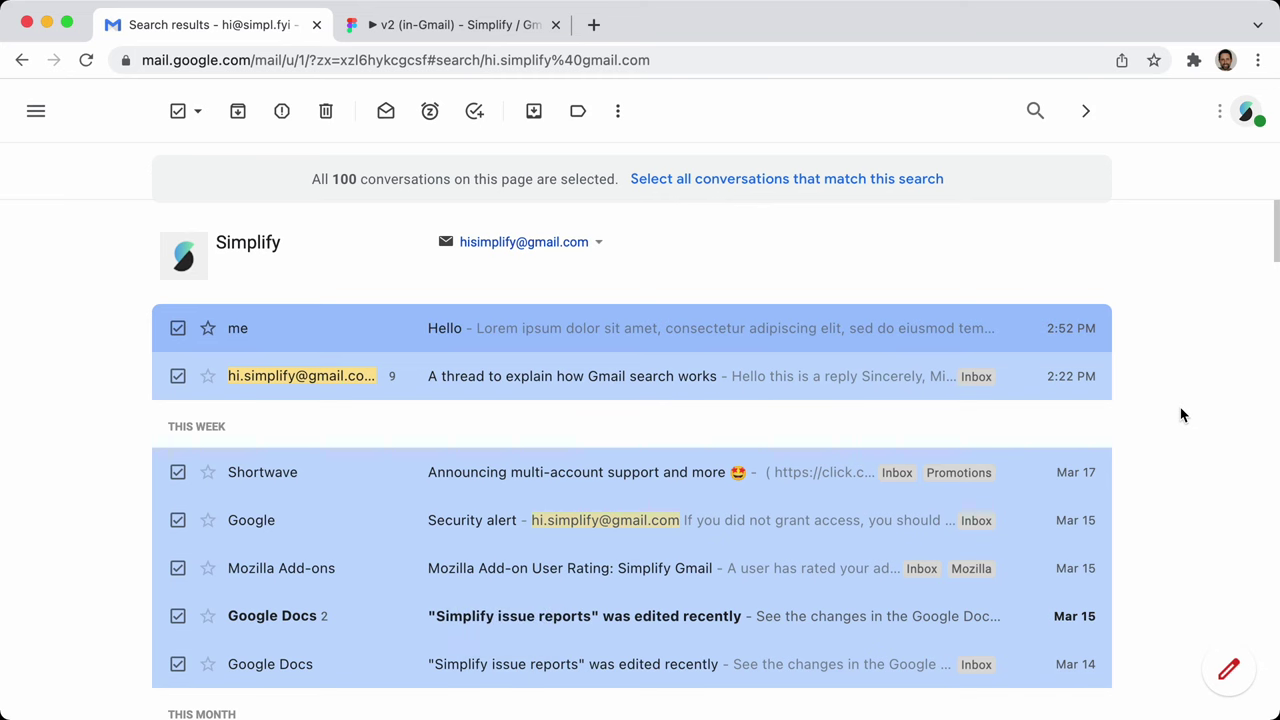
{"action": "scroll", "coordinate": [797, 337], "scroll_direction": "down", "scroll_amount": 5}
{"action": "scroll", "coordinate": [797, 337], "scroll_direction": "up", "scroll_amount": 5}
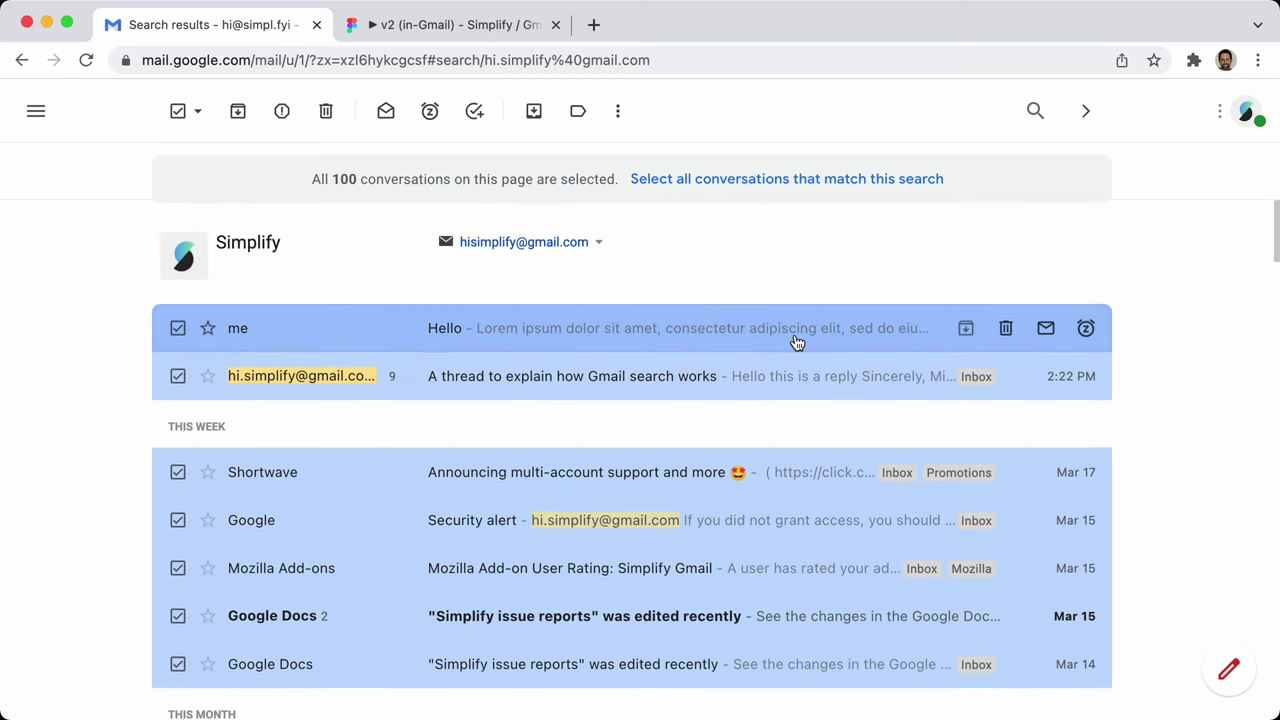
{"action": "key", "text": "super+a"}
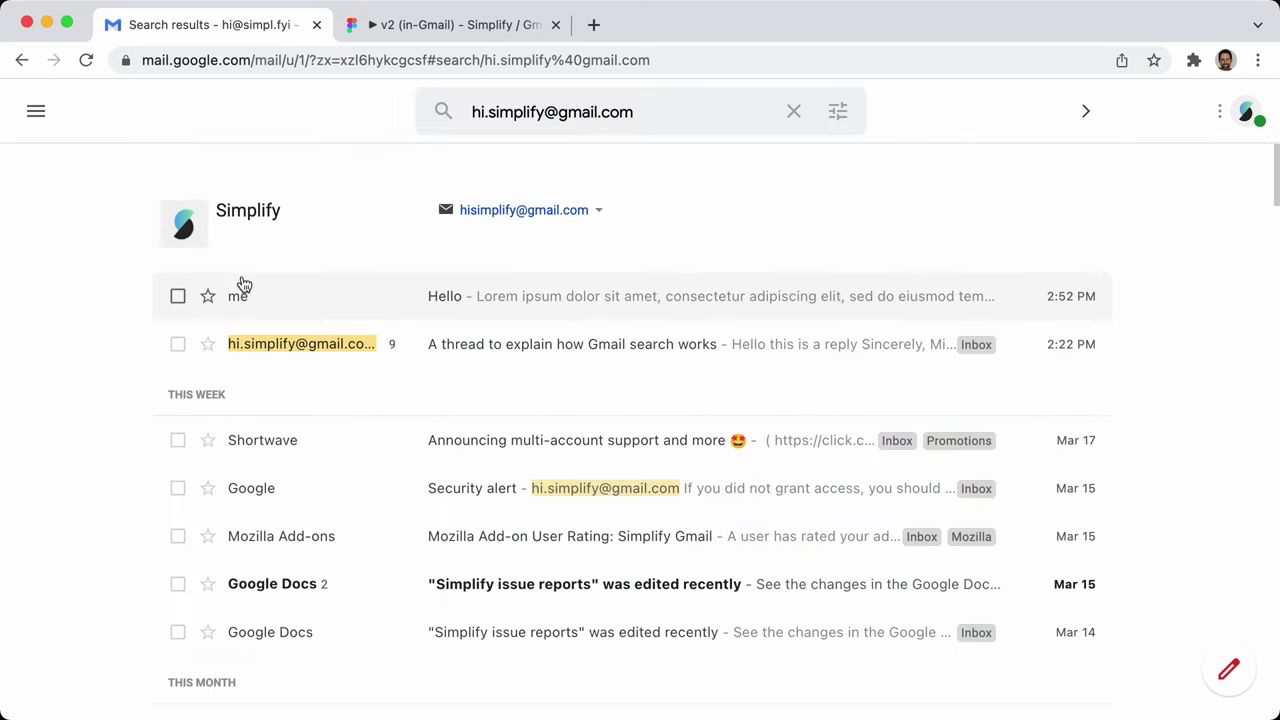
{"action": "key", "text": "super+a"}
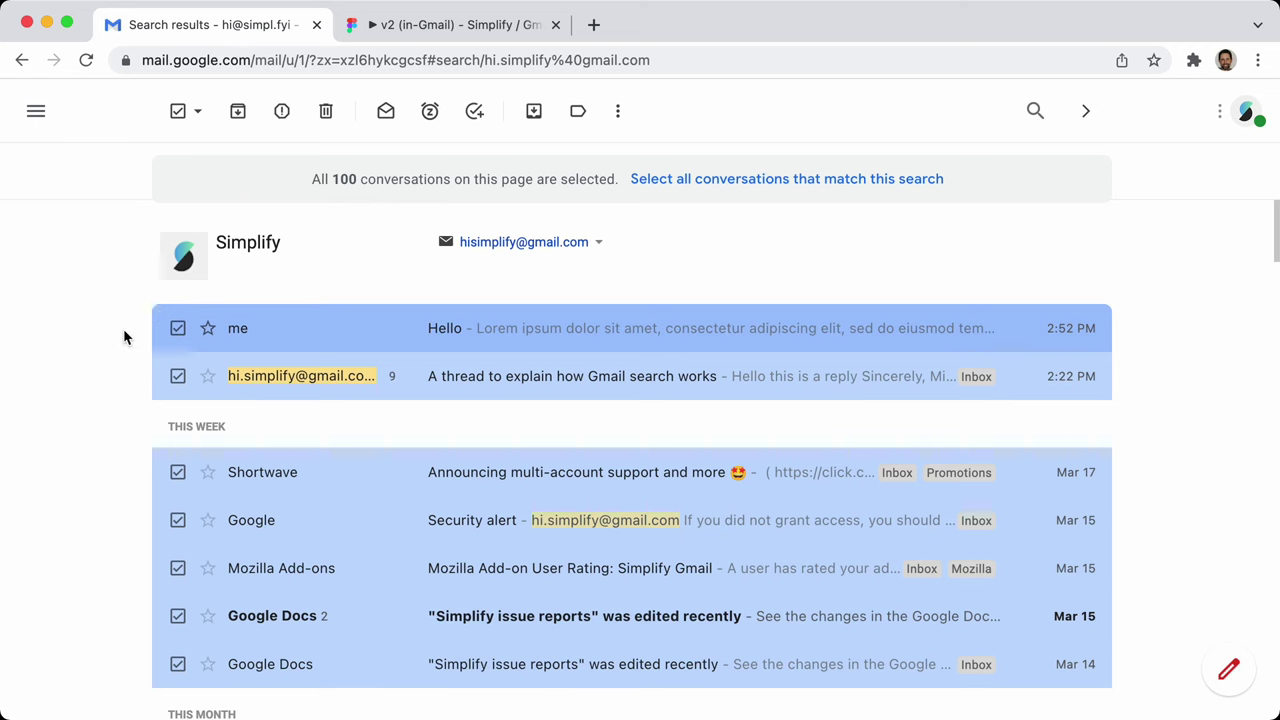
{"action": "scroll", "coordinate": [123, 337], "scroll_direction": "down", "scroll_amount": 6}
{"action": "scroll", "coordinate": [109, 360], "scroll_direction": "up", "scroll_amount": 2}
{"action": "scroll", "coordinate": [110, 361], "scroll_direction": "up", "scroll_amount": 5}
{"action": "key", "text": "super+a"}
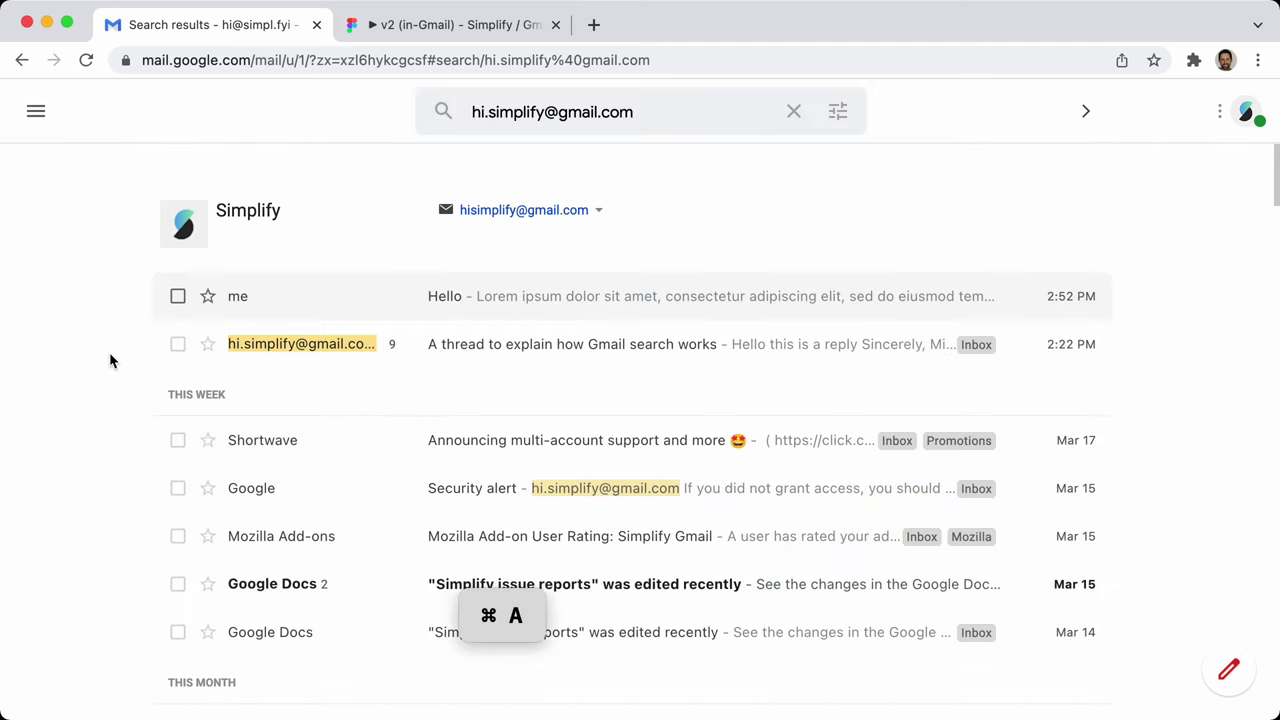
View the Newest and Oldest paging options with all conversations on the page selected, and clear the selection
{"action": "key", "text": "super+a"}
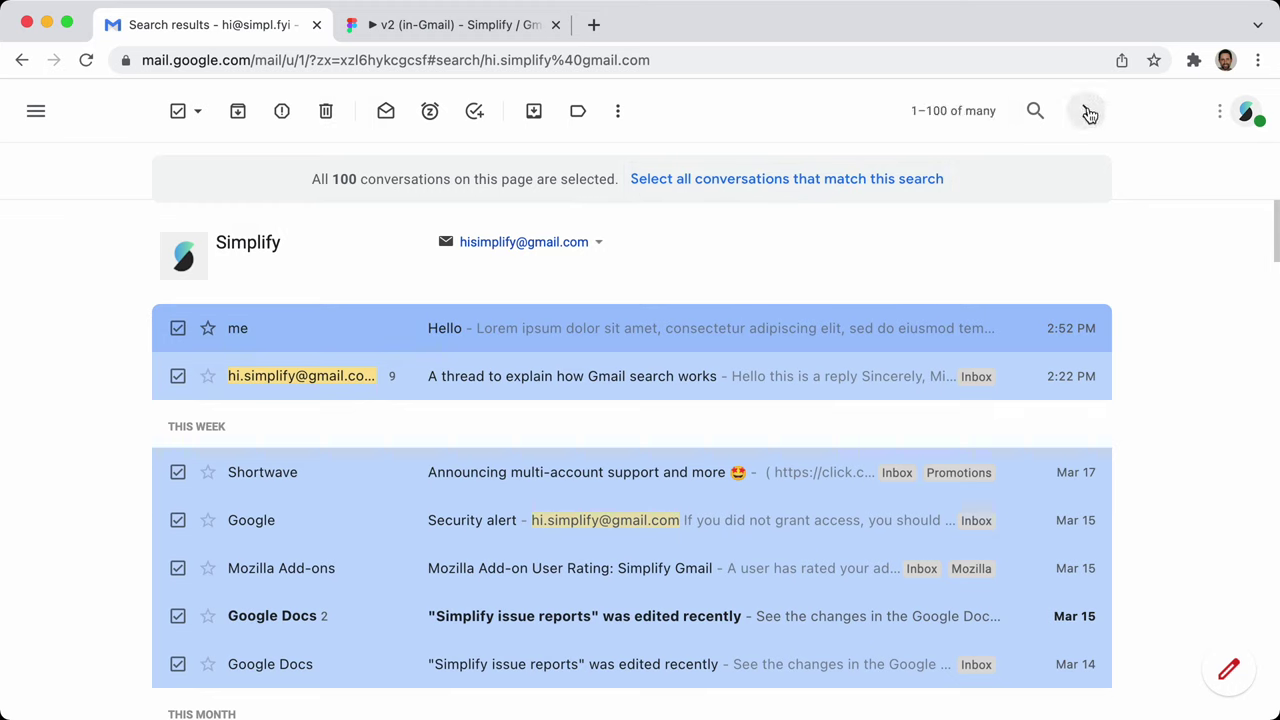
{"action": "left_click", "coordinate": [977, 124]}
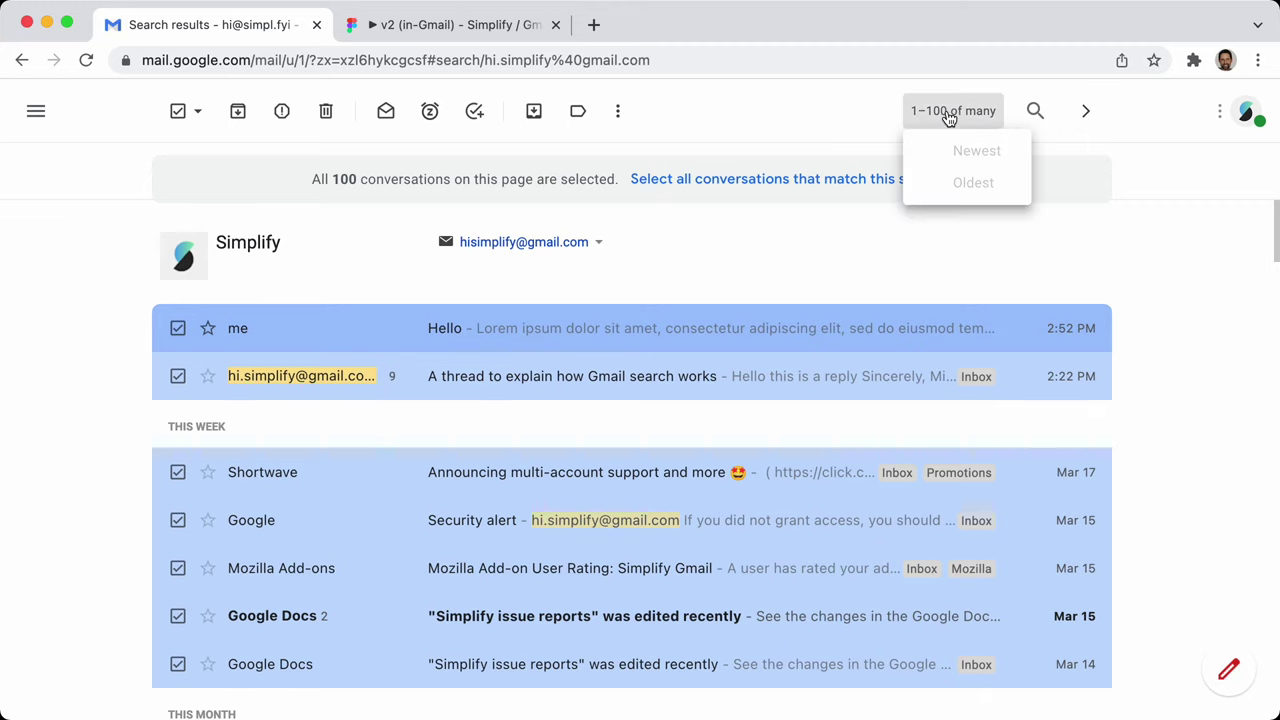
{"action": "left_click", "coordinate": [949, 118]}
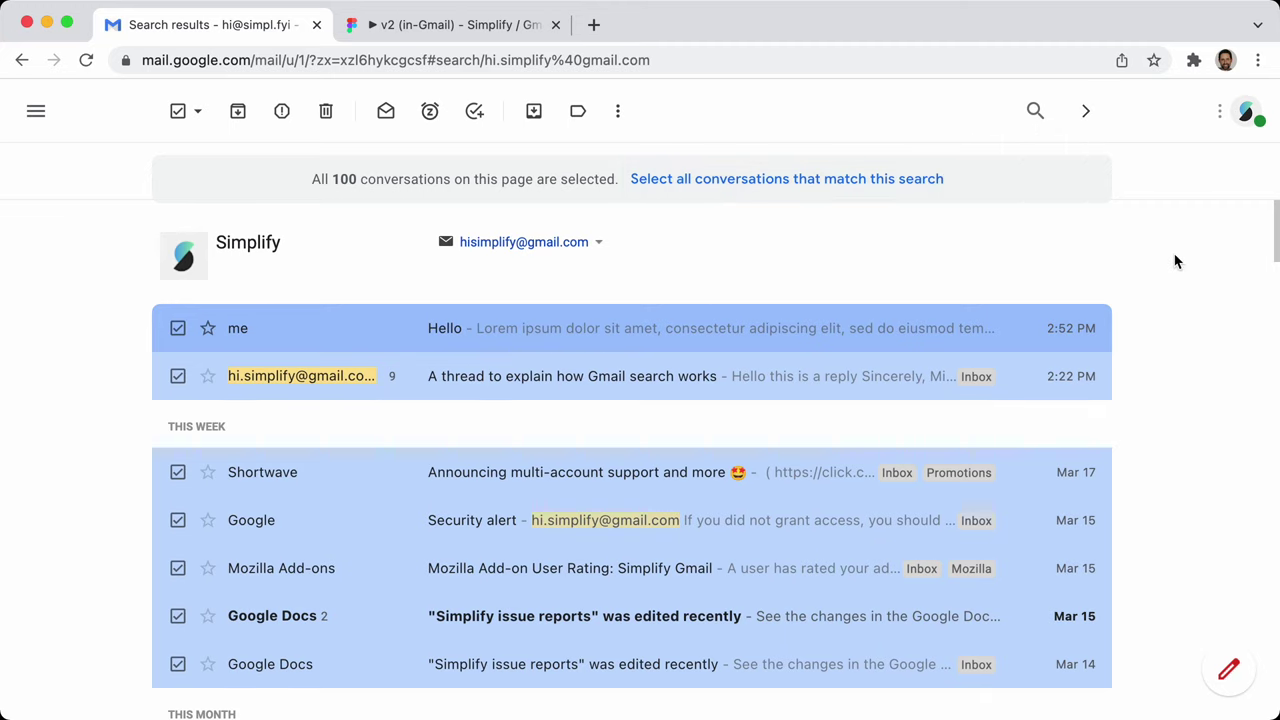
{"action": "key", "text": "super+a"}
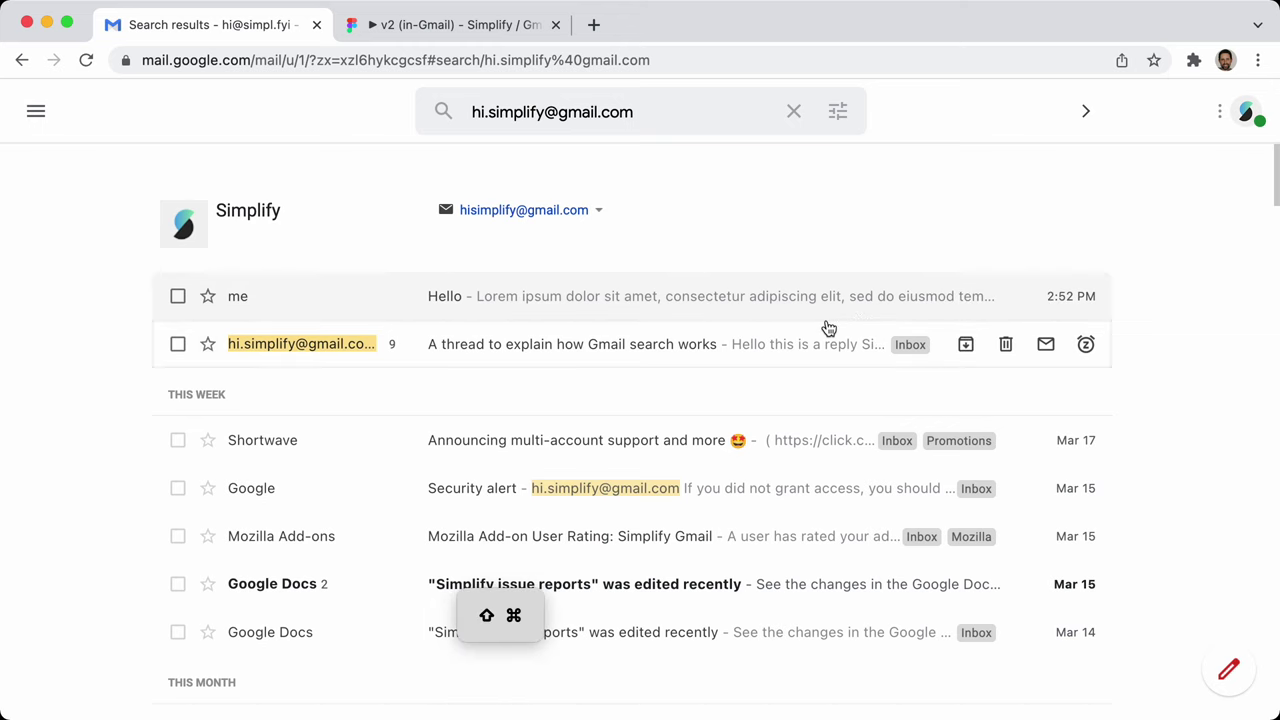
Select all conversations across the whole search and review the ENTER and ESC shortcut entries in Simplify Preferences
{"action": "key", "text": "shift+super+a"}
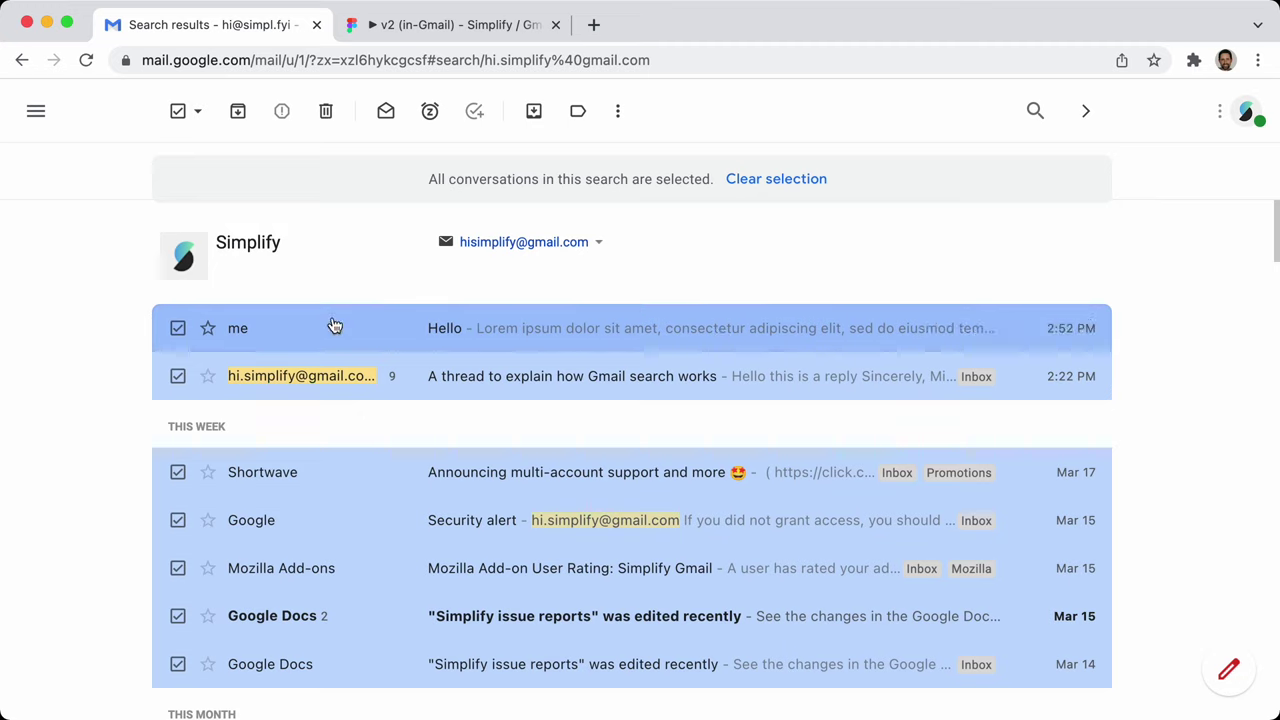
{"action": "key", "text": "super+comma"}
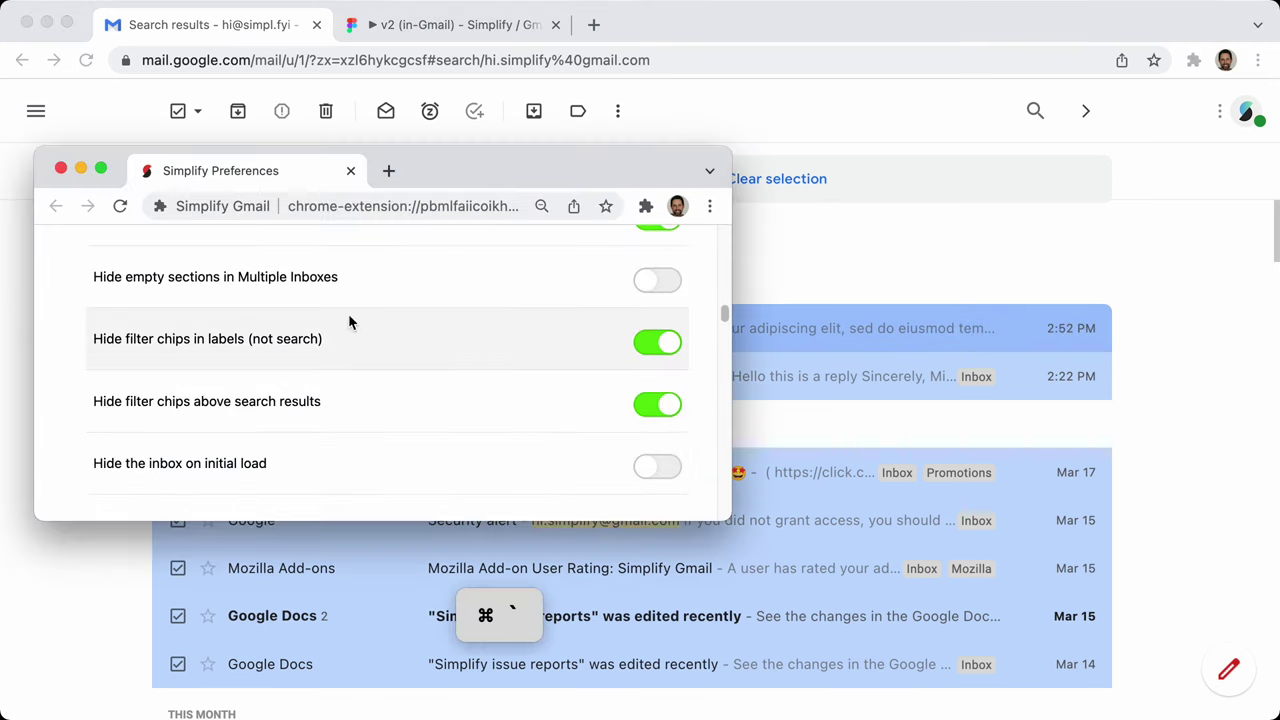
{"action": "scroll", "coordinate": [494, 368], "scroll_direction": "down", "scroll_amount": 10}
{"action": "scroll", "coordinate": [494, 370], "scroll_direction": "down", "scroll_amount": 15}
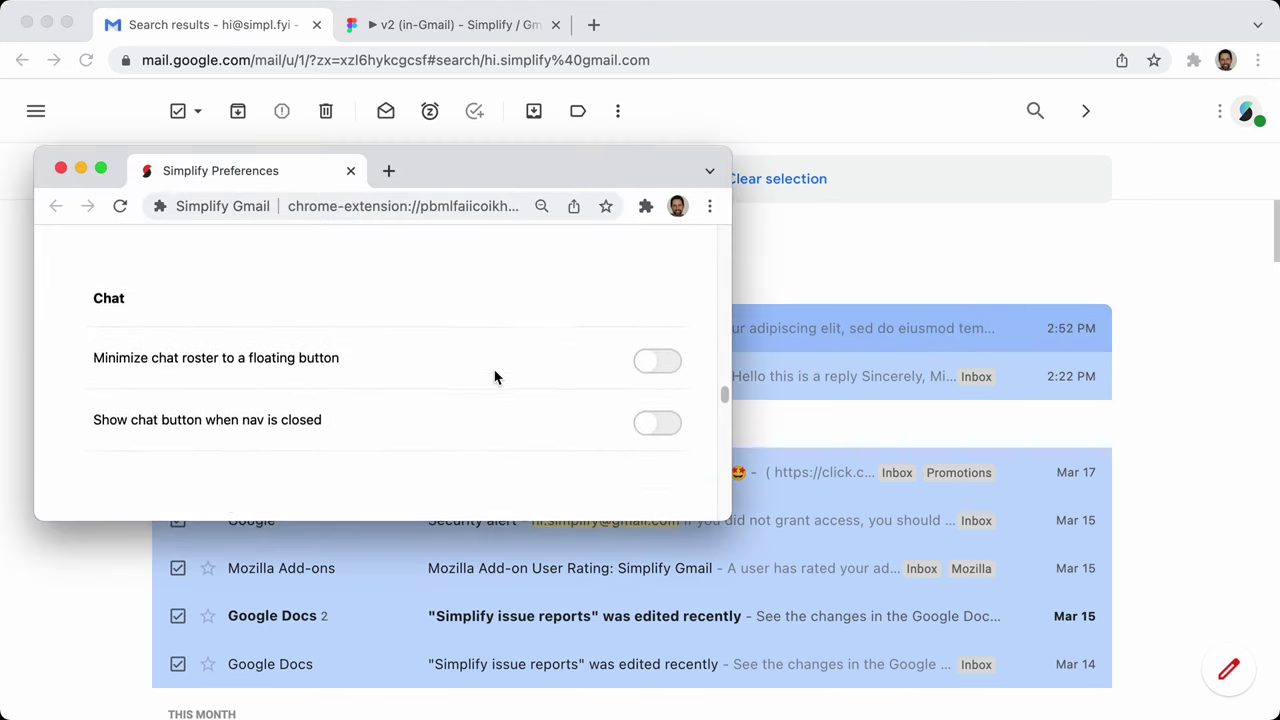
{"action": "scroll", "coordinate": [491, 368], "scroll_direction": "up", "scroll_amount": 3}
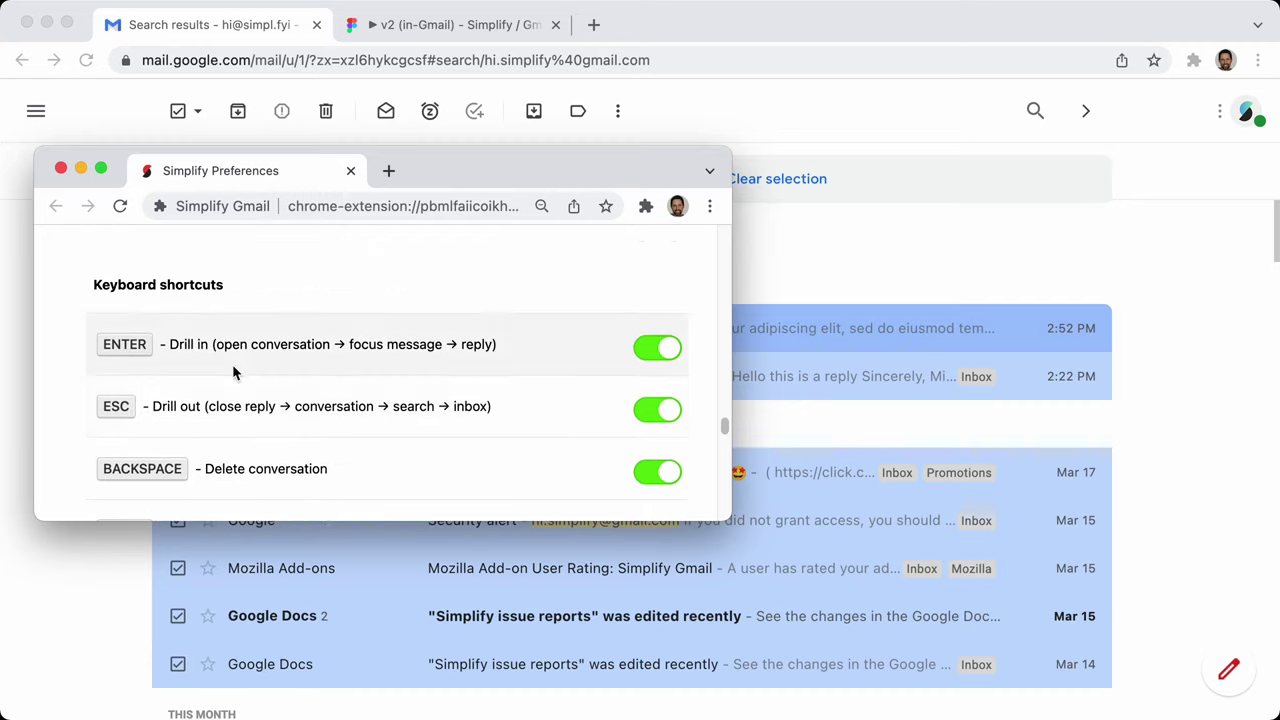
{"action": "scroll", "coordinate": [180, 388], "scroll_direction": "down", "scroll_amount": 1}
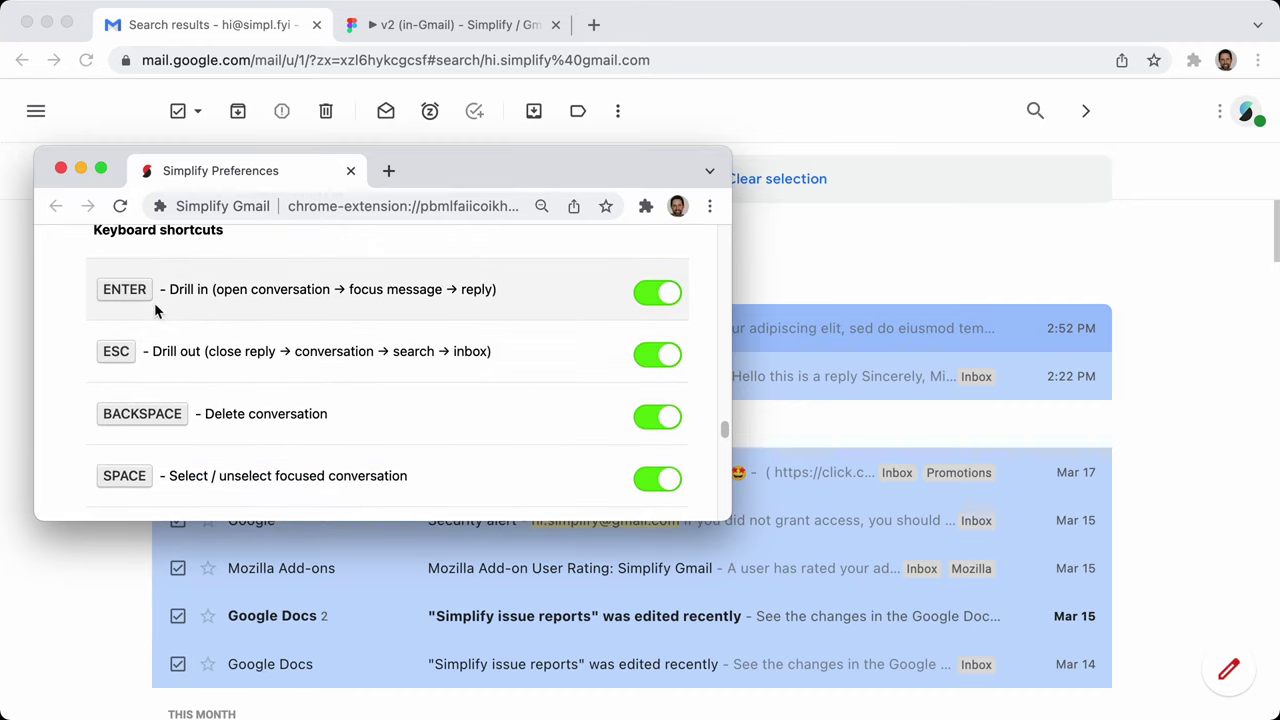
{"action": "key", "text": "super+w"}
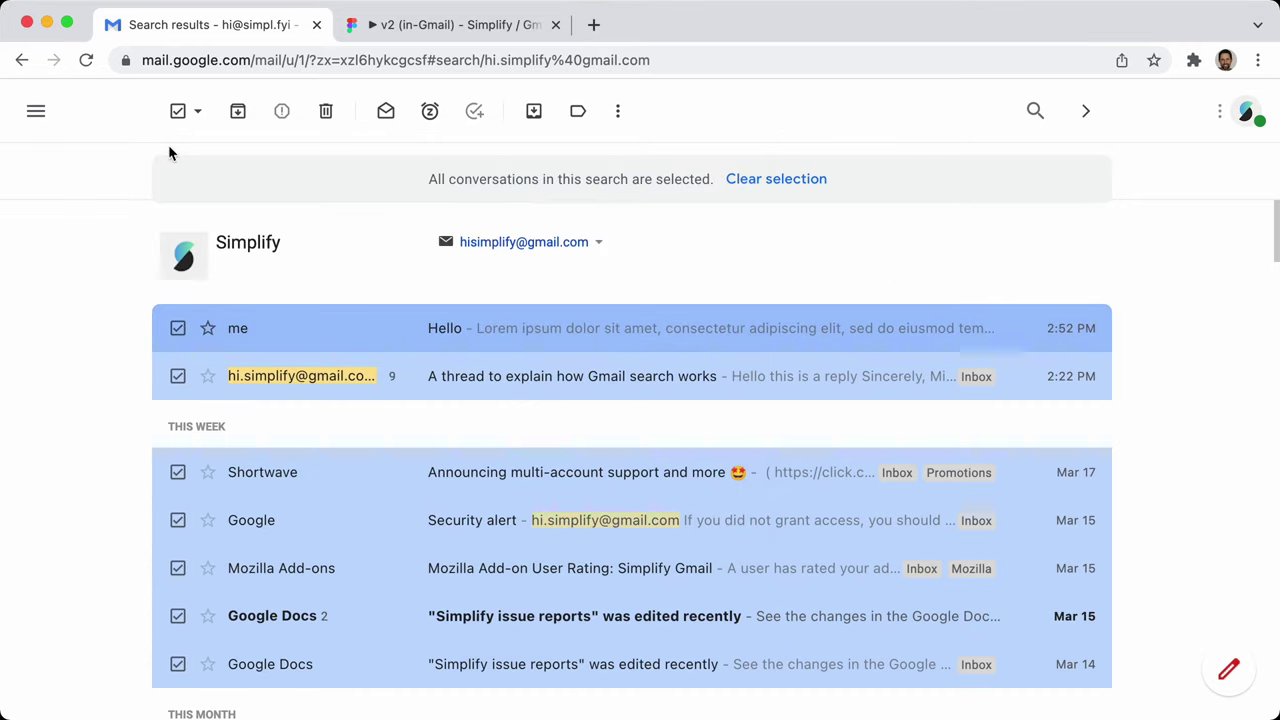
Clear the conversation selection, move the focus through the results and open the Hello message
{"action": "left_click", "coordinate": [178, 111]}
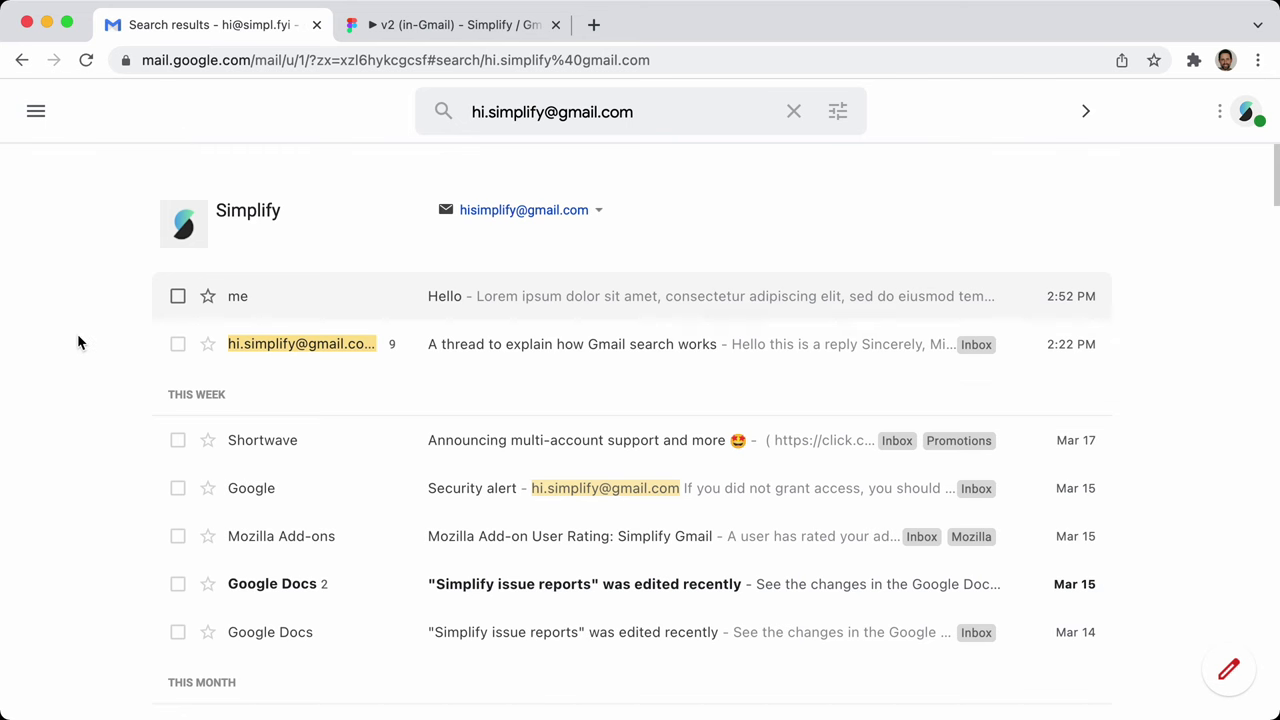
{"action": "key", "text": "Down"}
{"action": "key", "text": "Down"}
{"action": "key", "text": "Down"}
{"action": "key", "text": "Up"}
{"action": "key", "text": "Up"}
{"action": "key", "text": "Up"}
{"action": "key", "text": "Return"}
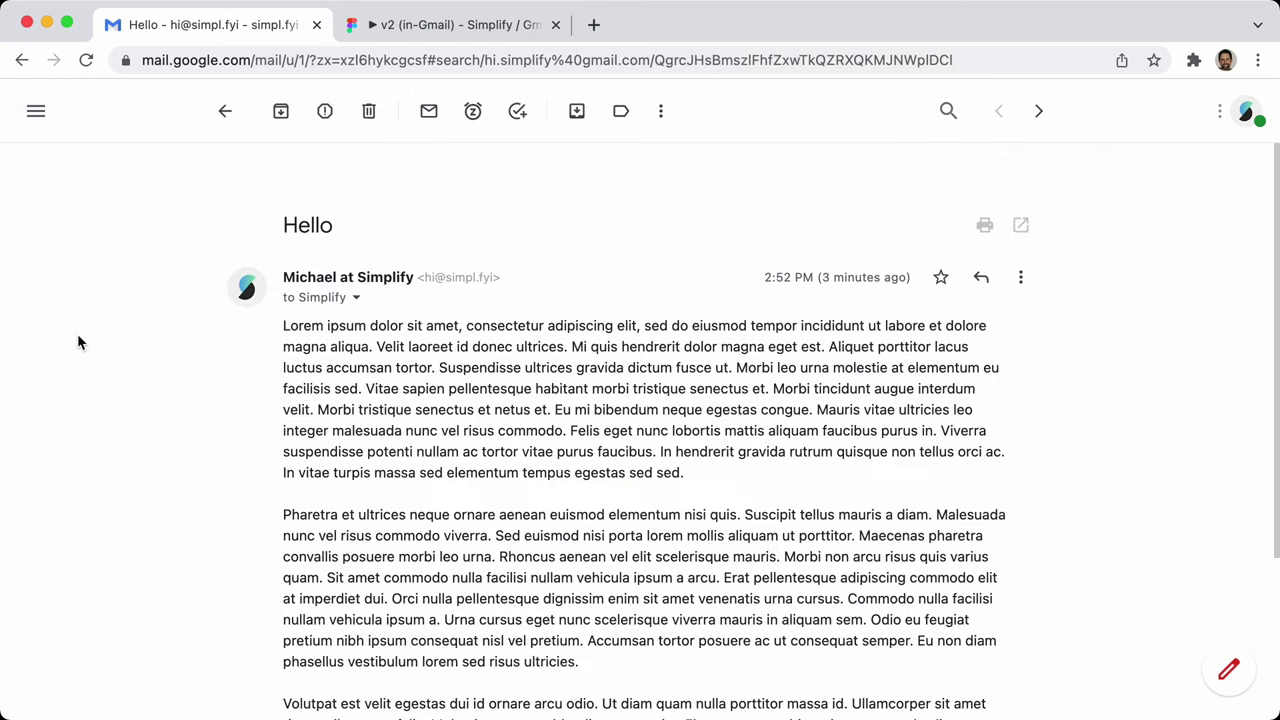
Leave the Hello message and return to the search results
{"action": "key", "text": "Escape"}
{"action": "key", "text": "Escape"}
{"action": "key", "text": "Escape"}
{"action": "left_click", "coordinate": [222, 111]}
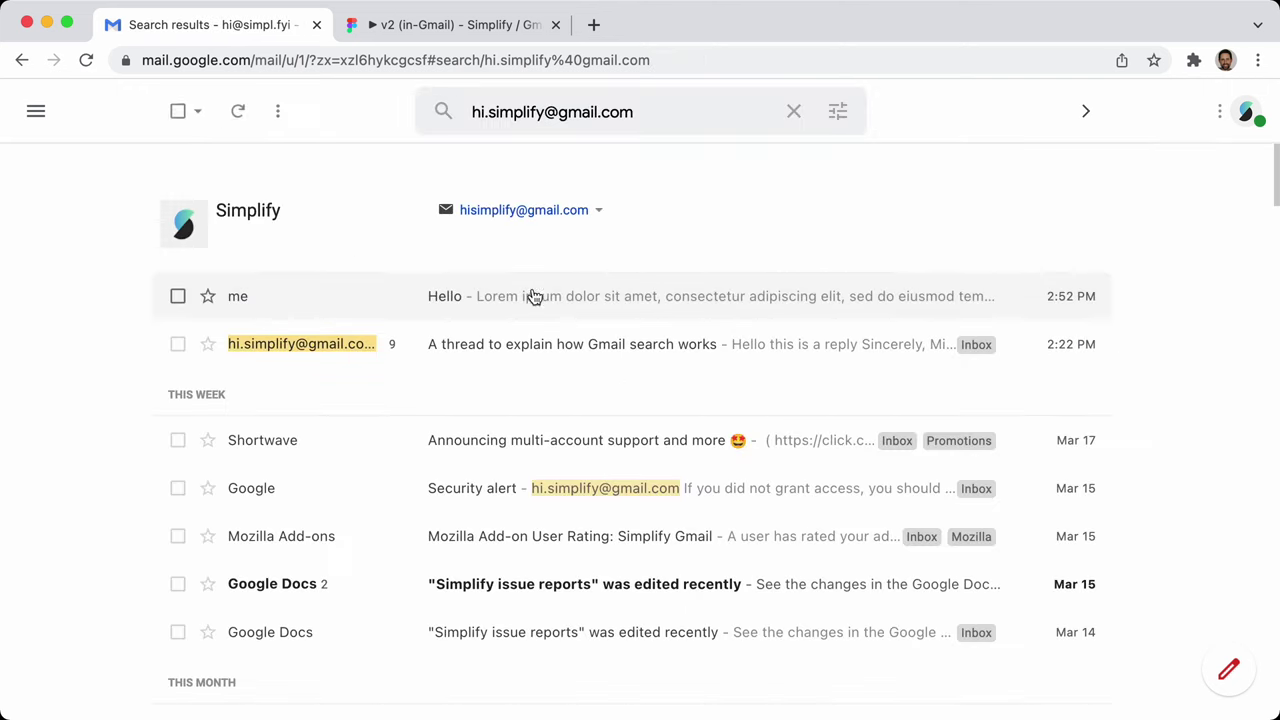
Reopen the Hello message and go back to the list of search results
{"action": "left_click", "coordinate": [533, 296]}
{"action": "key", "text": "Escape"}
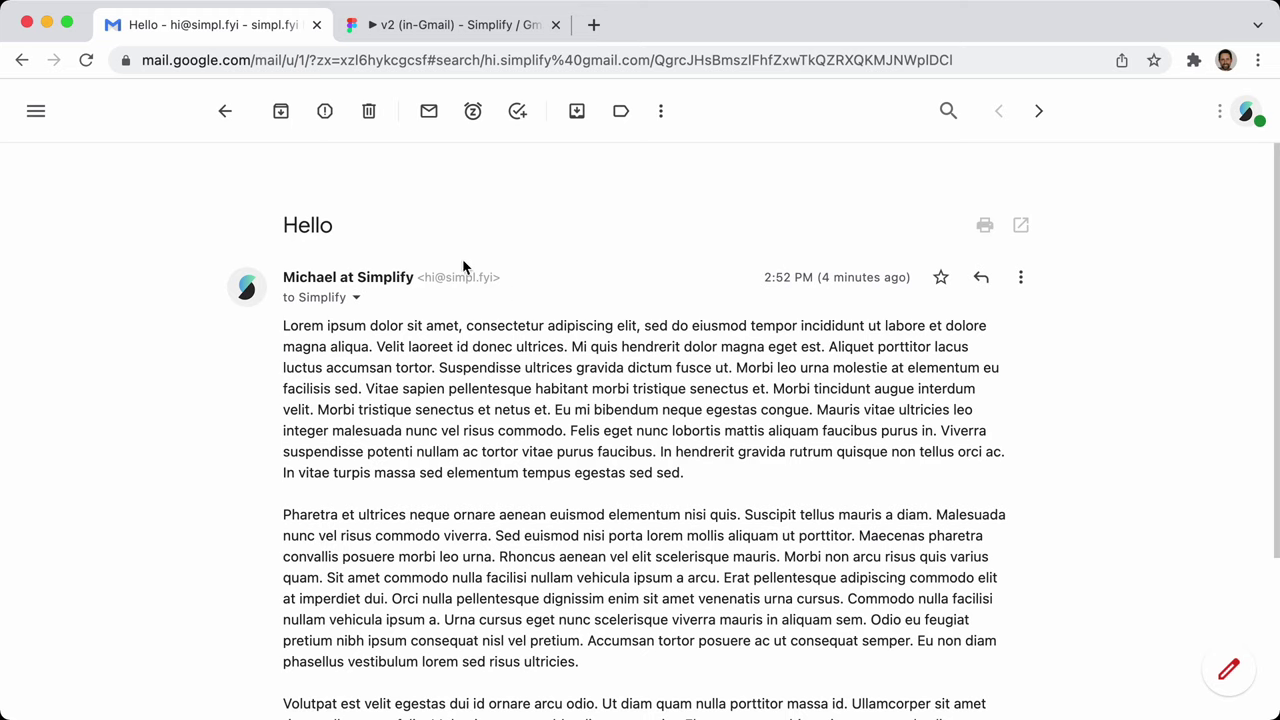
{"action": "left_click", "coordinate": [227, 112]}
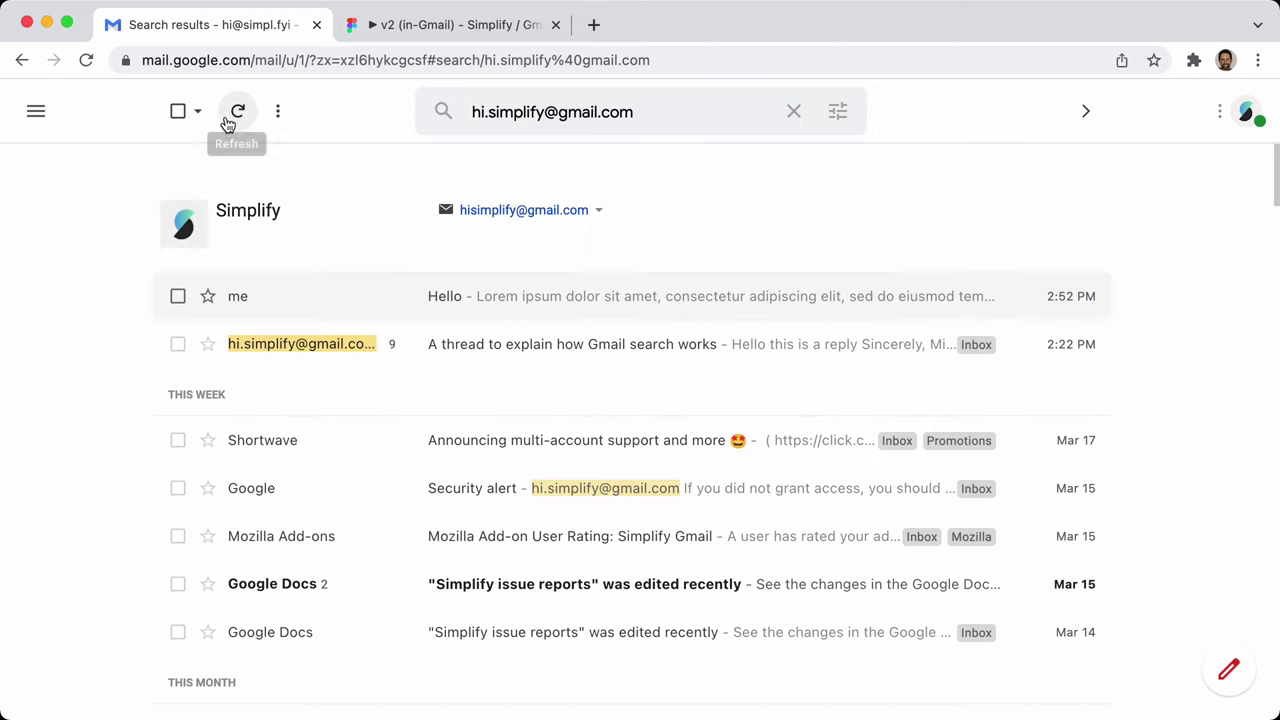
Open the Hello message, start a reply, try to drill out of it, and discard the empty draft
{"action": "left_click", "coordinate": [614, 292]}
{"action": "key", "text": "r"}
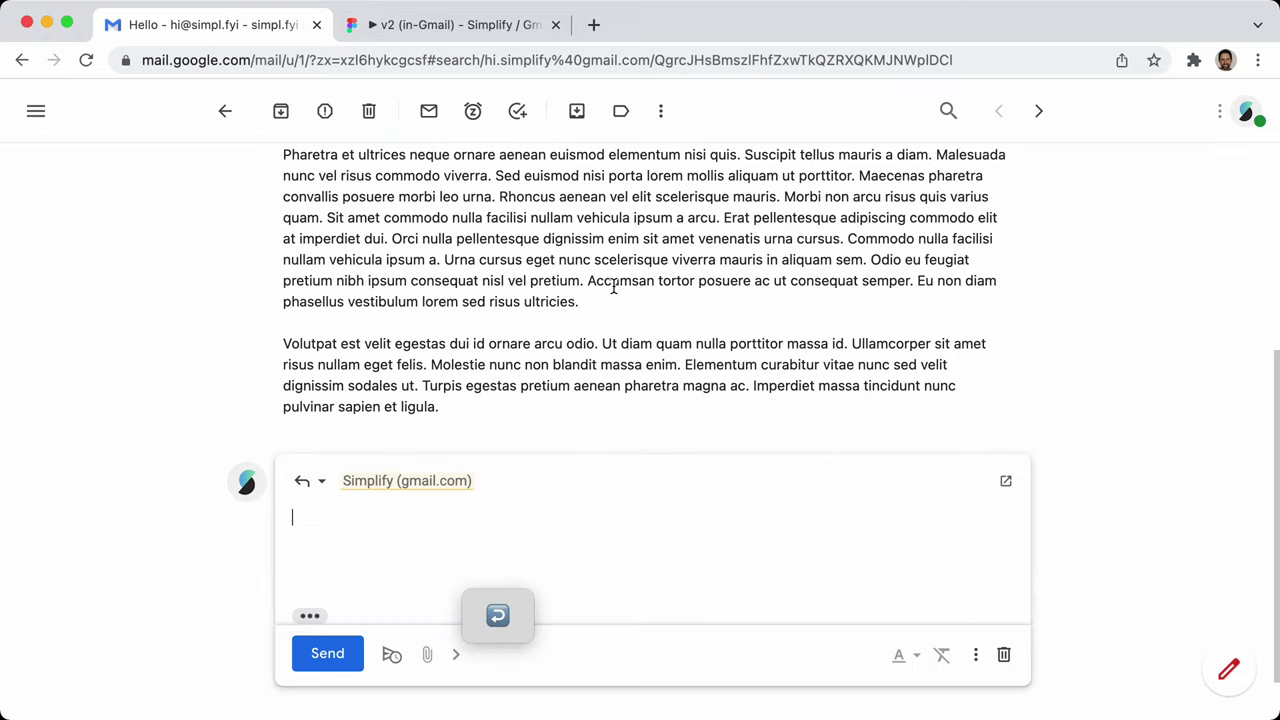
{"action": "key", "text": "Escape"}
{"action": "key", "text": "Escape"}
{"action": "key", "text": "Escape"}
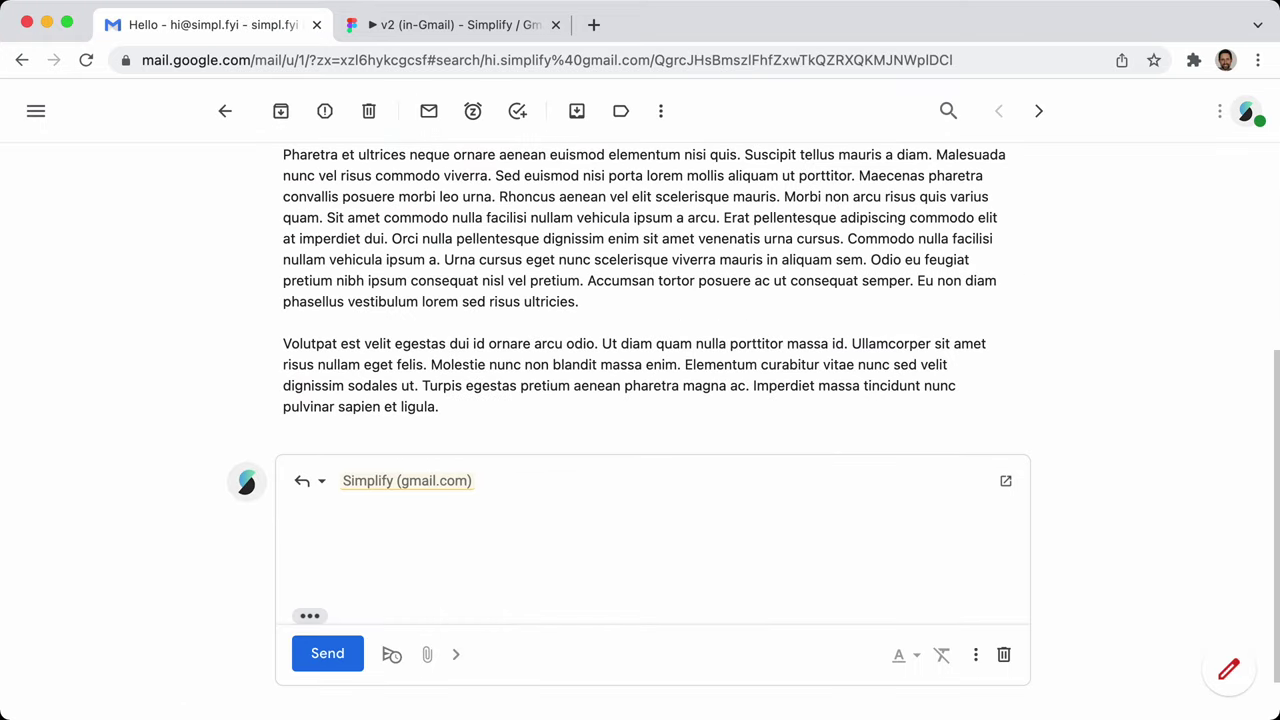
{"action": "left_click", "coordinate": [758, 613]}
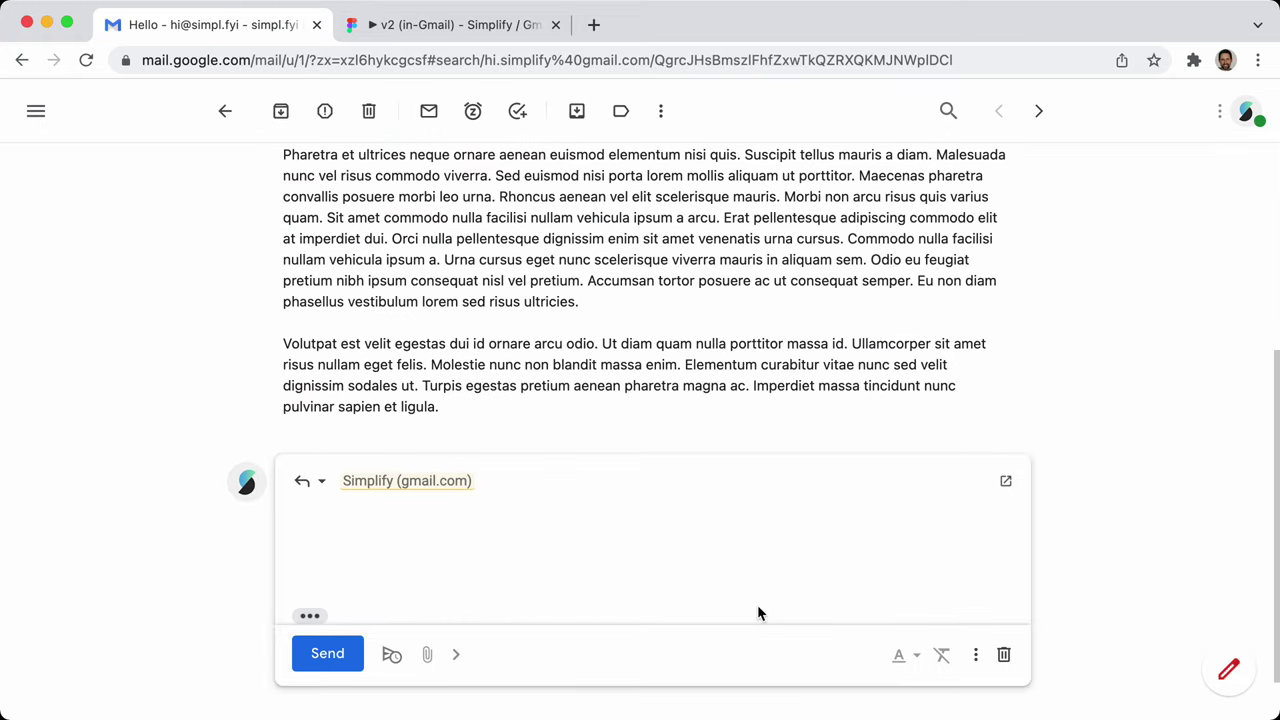
{"action": "left_click", "coordinate": [1004, 654]}
{"action": "scroll", "coordinate": [990, 470], "scroll_direction": "up", "scroll_amount": 3}
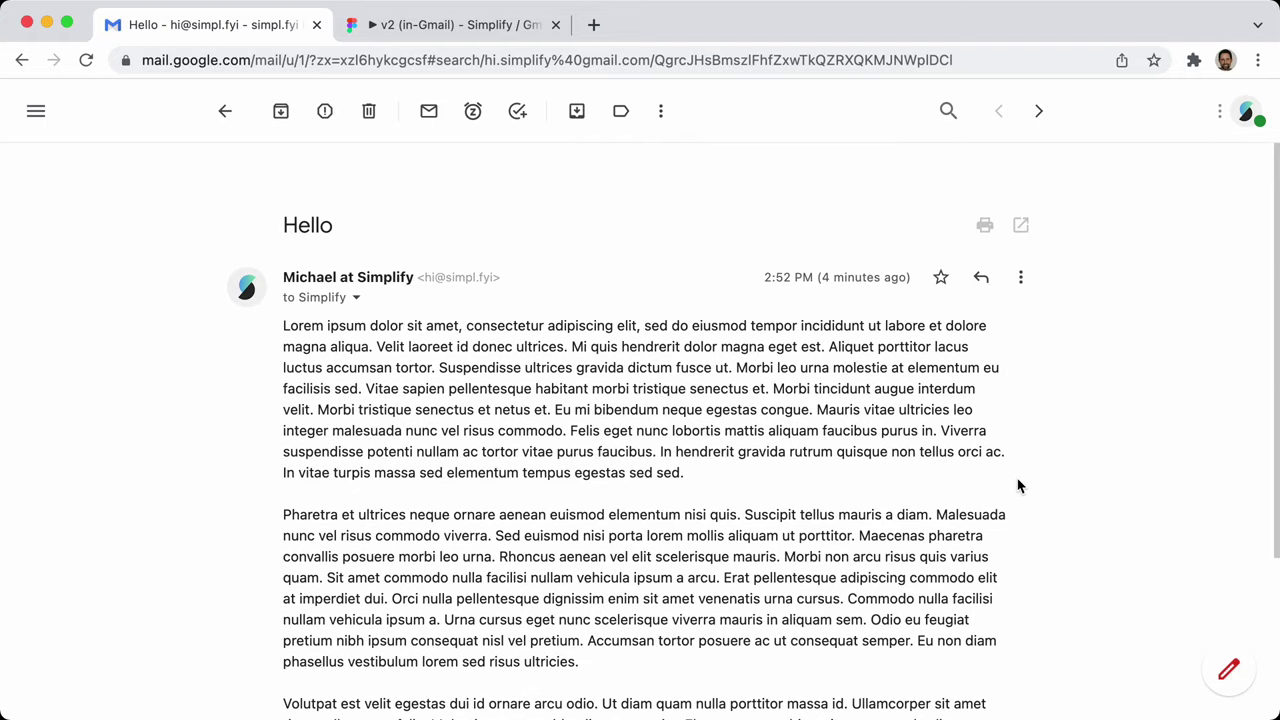
Check the ENTER and ESC shortcut entries in Simplify Preferences and return to the search results
{"action": "key", "text": "super+comma"}
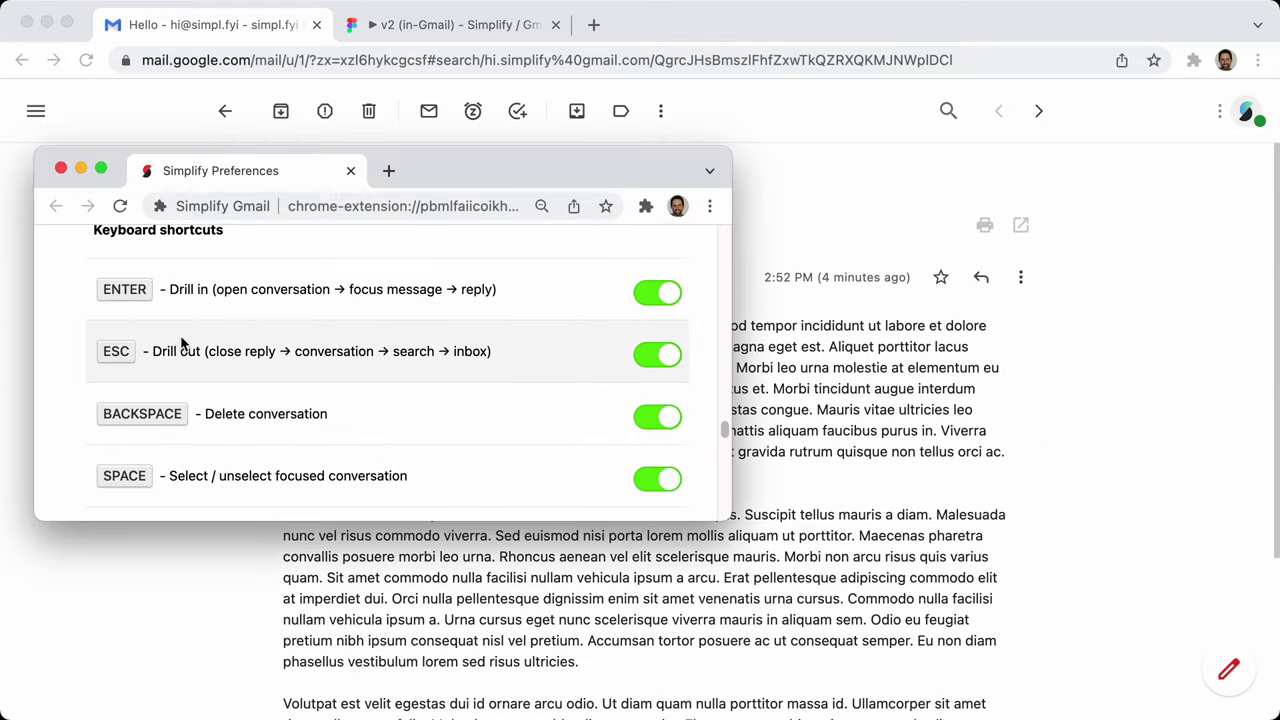
{"action": "left_click", "coordinate": [938, 366]}
{"action": "key", "text": "super+comma"}
{"action": "key", "text": "super+w"}
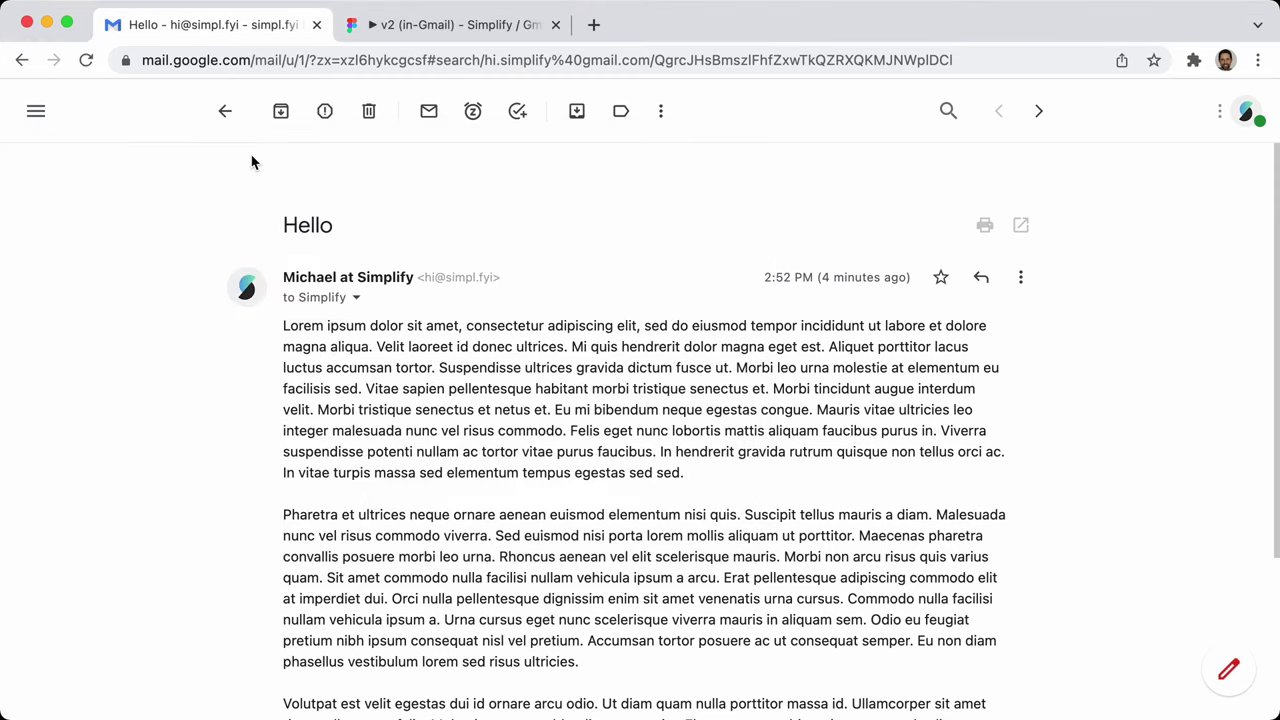
{"action": "left_click", "coordinate": [225, 112]}
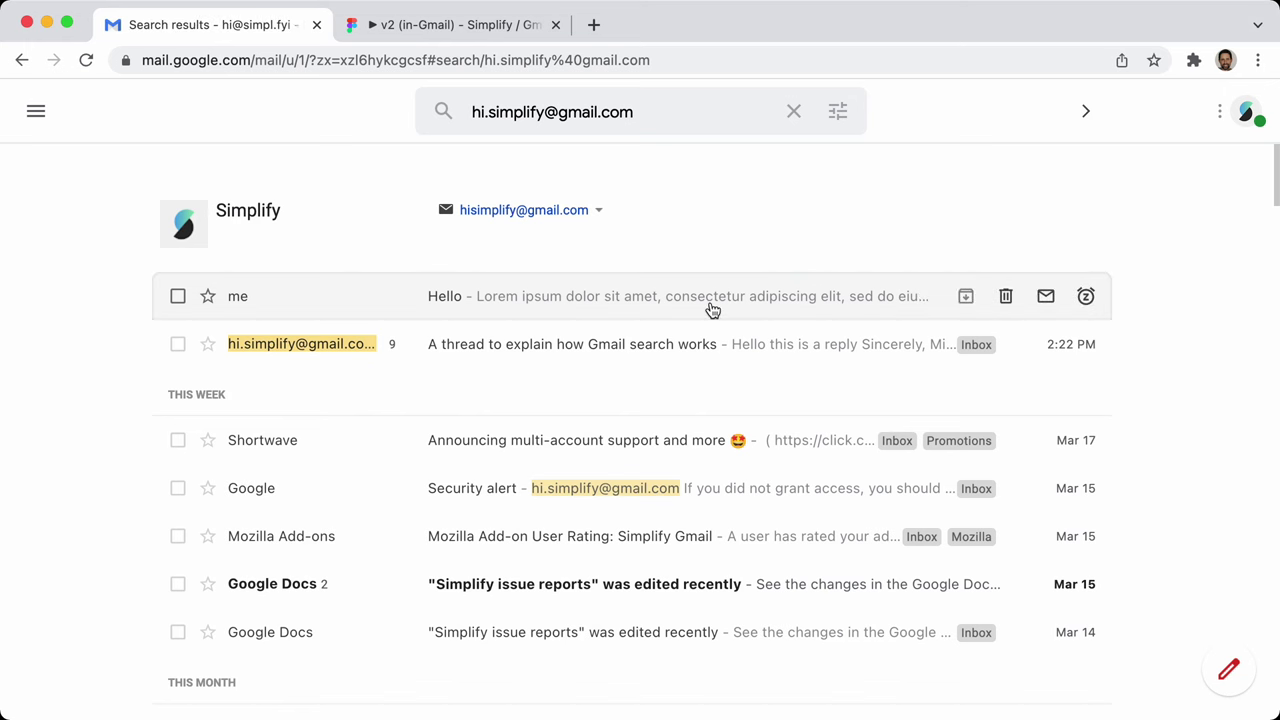
Open the Hello message from the results and send a reply reading "Test"
{"action": "key", "text": "Up"}
{"action": "key", "text": "Return"}
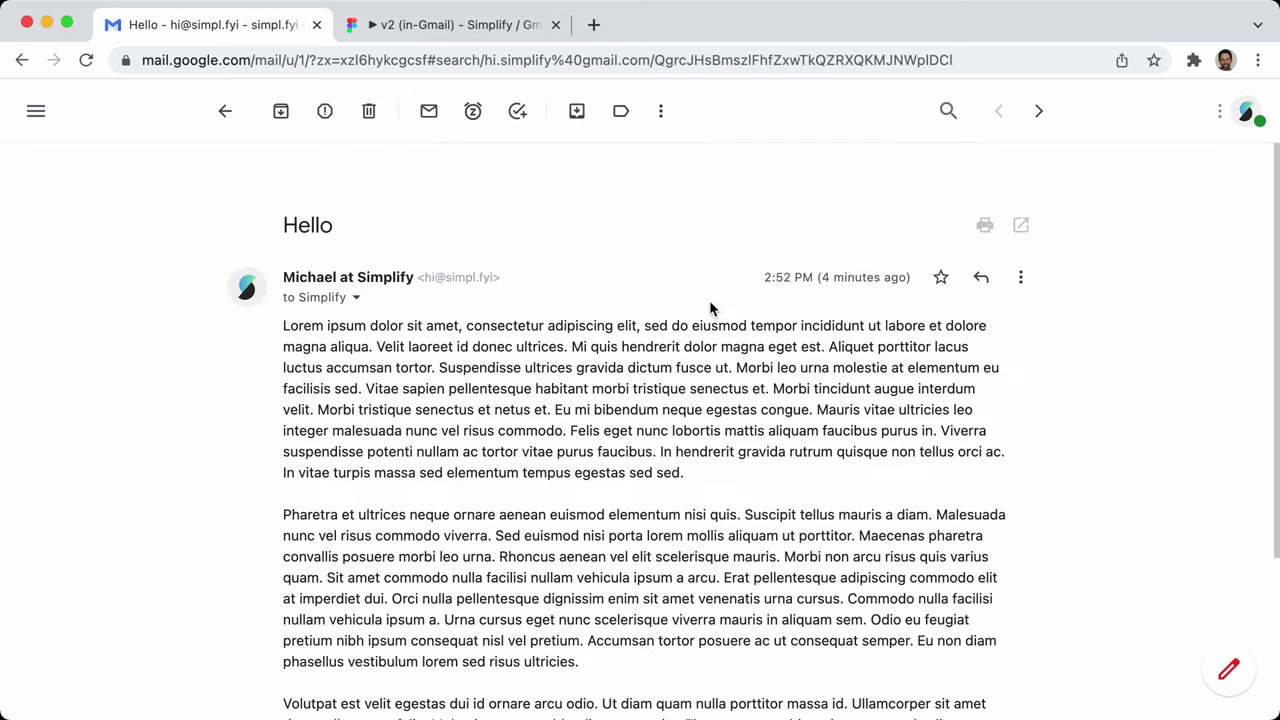
{"action": "key", "text": "r"}
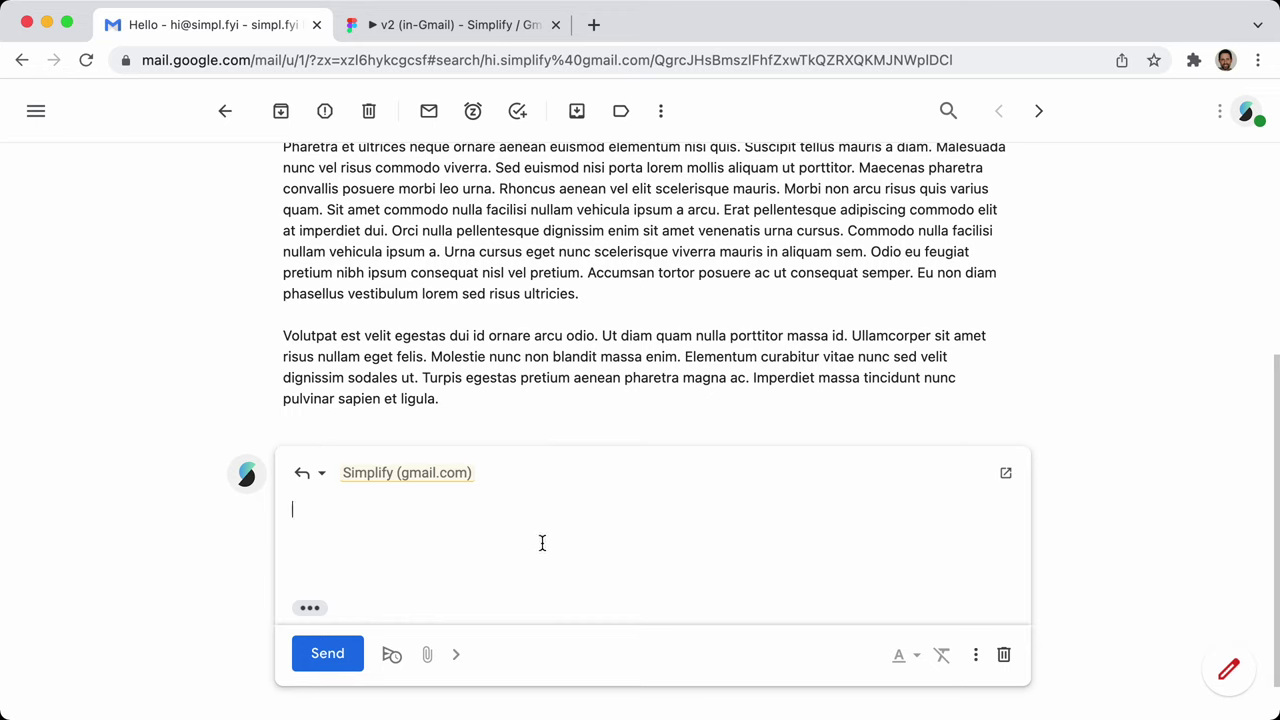
{"action": "type", "text": "asdf"}
{"action": "key", "text": "super+shift+Left"}
{"action": "key", "text": "BackSpace"}
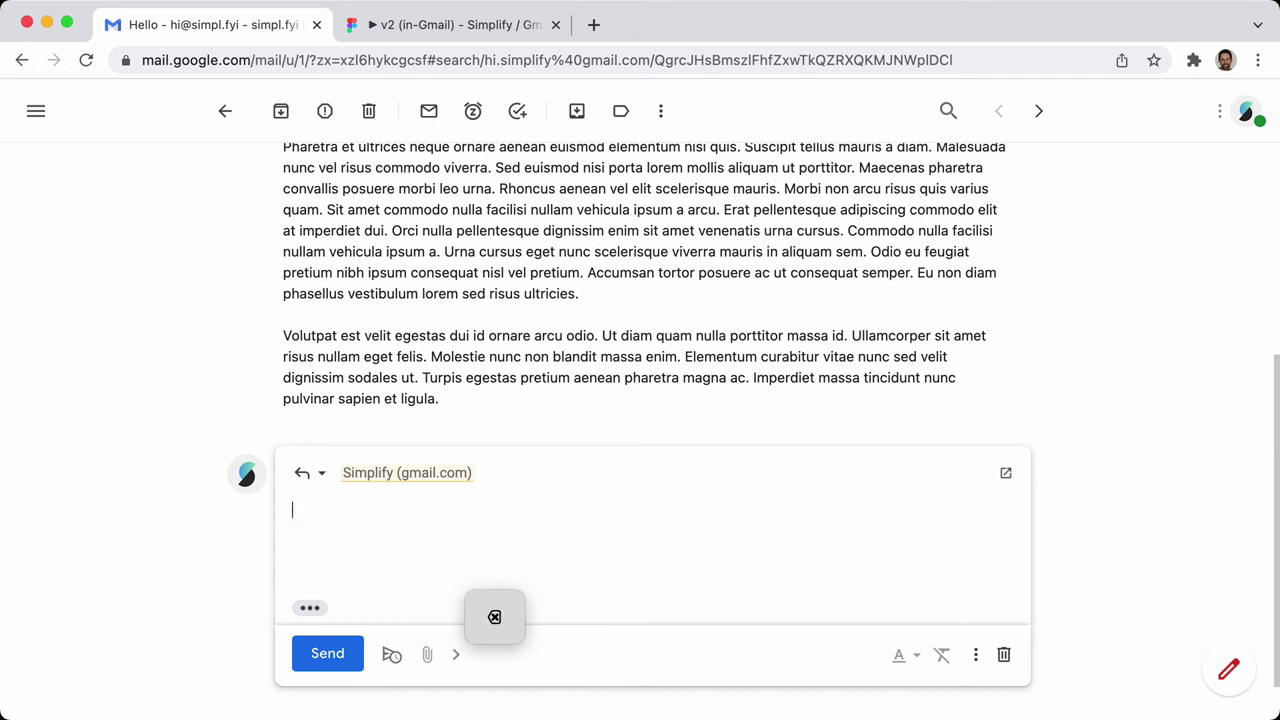
{"action": "type", "text": "Test"}
{"action": "key", "text": "super+Return"}
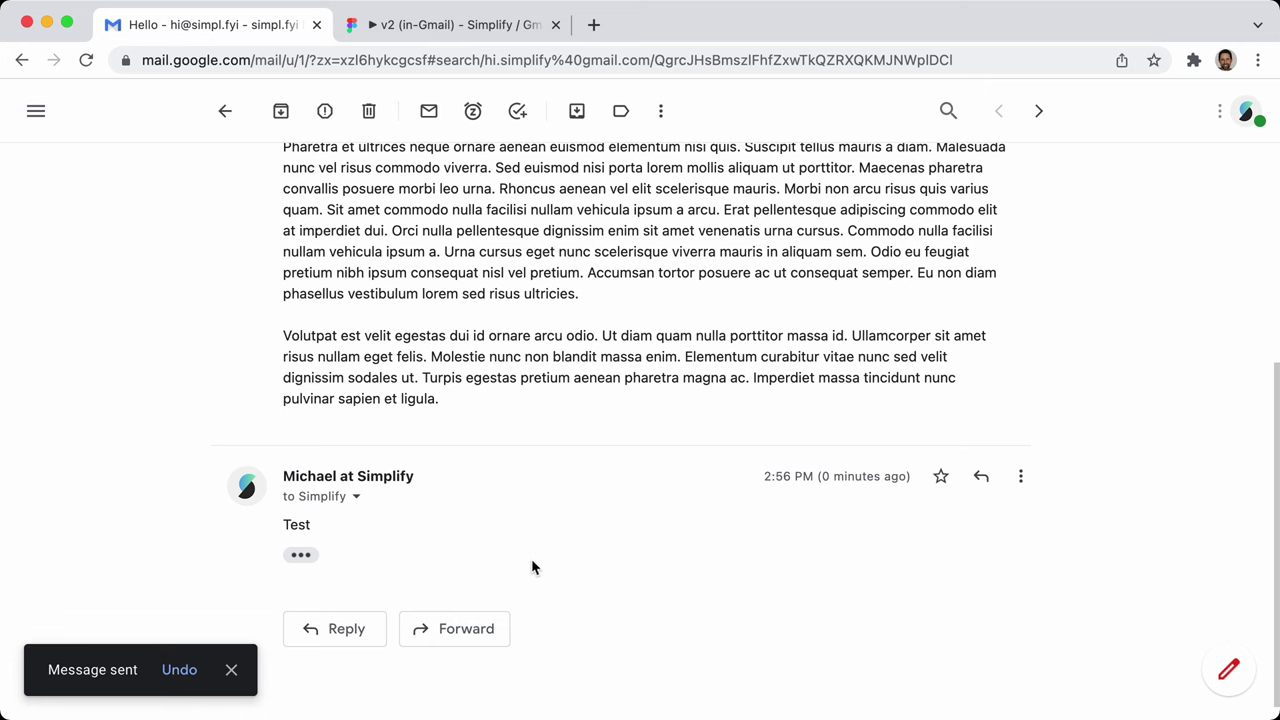
Reload Gmail from the Hello conversation, then return to the search results and briefly reopen and leave the conversation
{"action": "scroll", "coordinate": [328, 320], "scroll_direction": "up", "scroll_amount": 2}
{"action": "scroll", "coordinate": [328, 320], "scroll_direction": "up", "scroll_amount": 5}
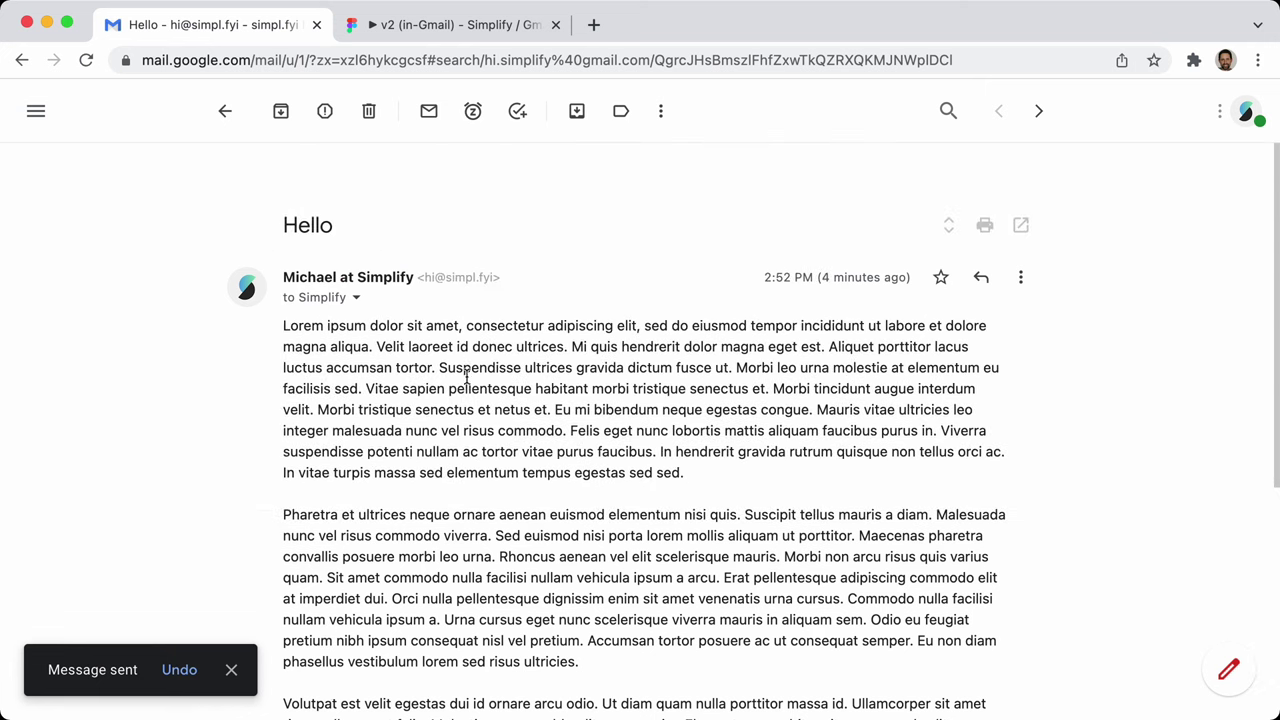
{"action": "left_click", "coordinate": [87, 61]}
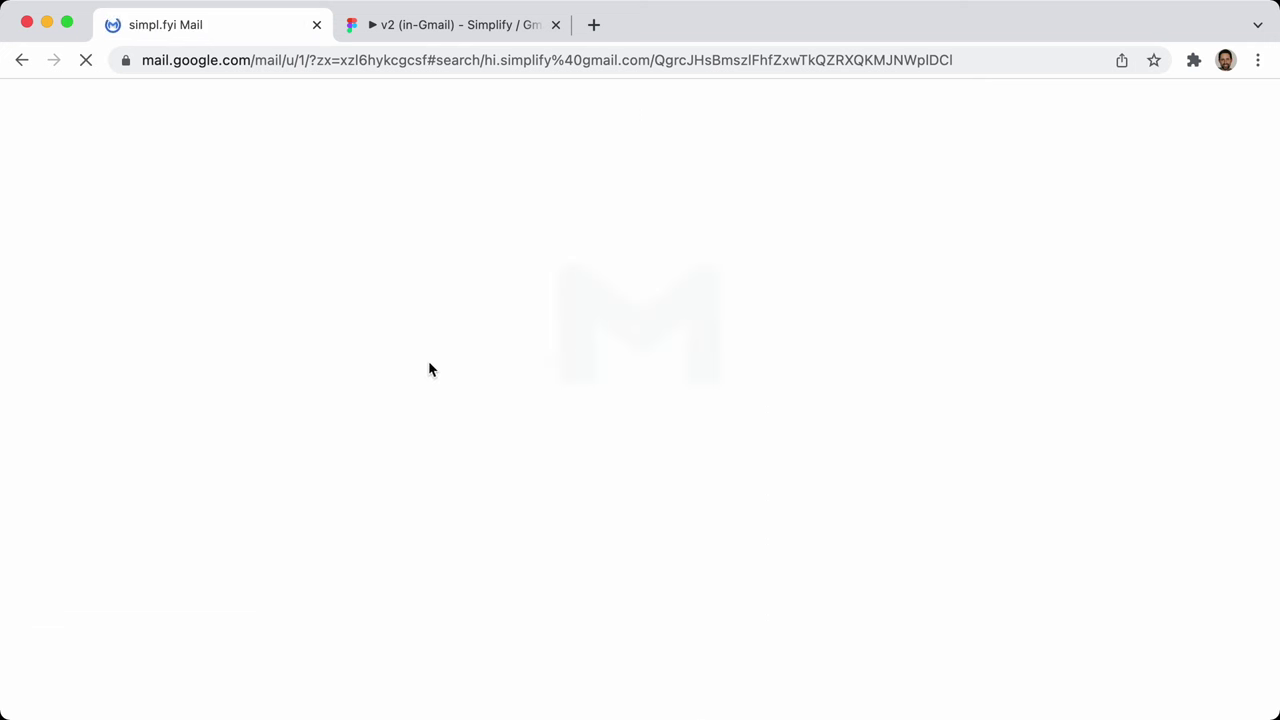
{"action": "key", "text": "u"}
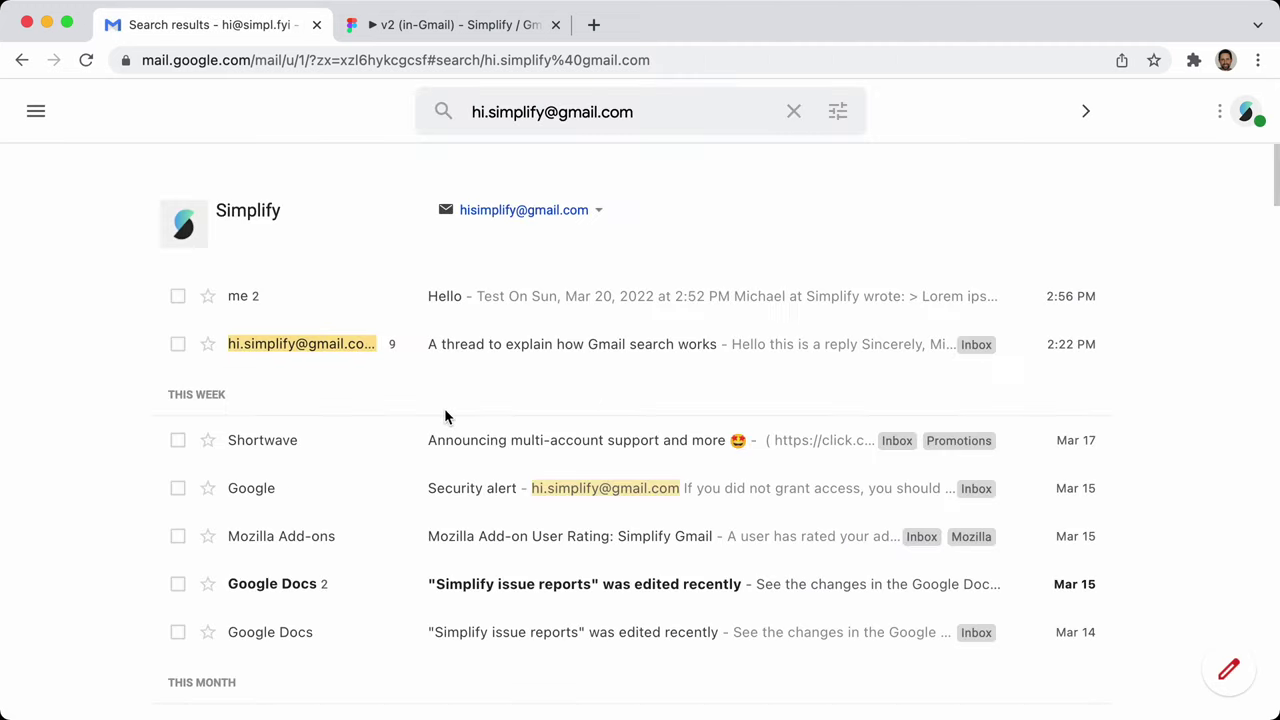
{"action": "left_click", "coordinate": [527, 298]}
{"action": "key", "text": "u"}
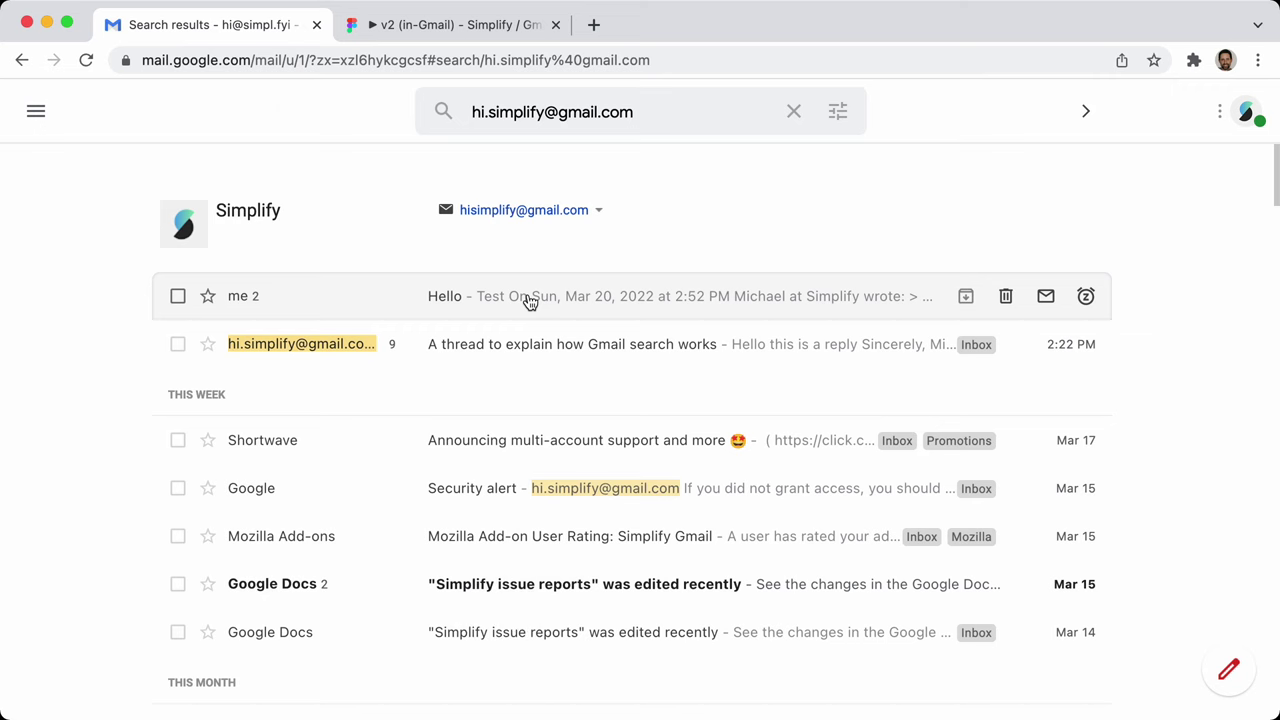
Drill into the Hello conversation up to an empty reply, leave the reply unfocused and return to the search results
{"action": "key", "text": "Up"}
{"action": "key", "text": "Return"}
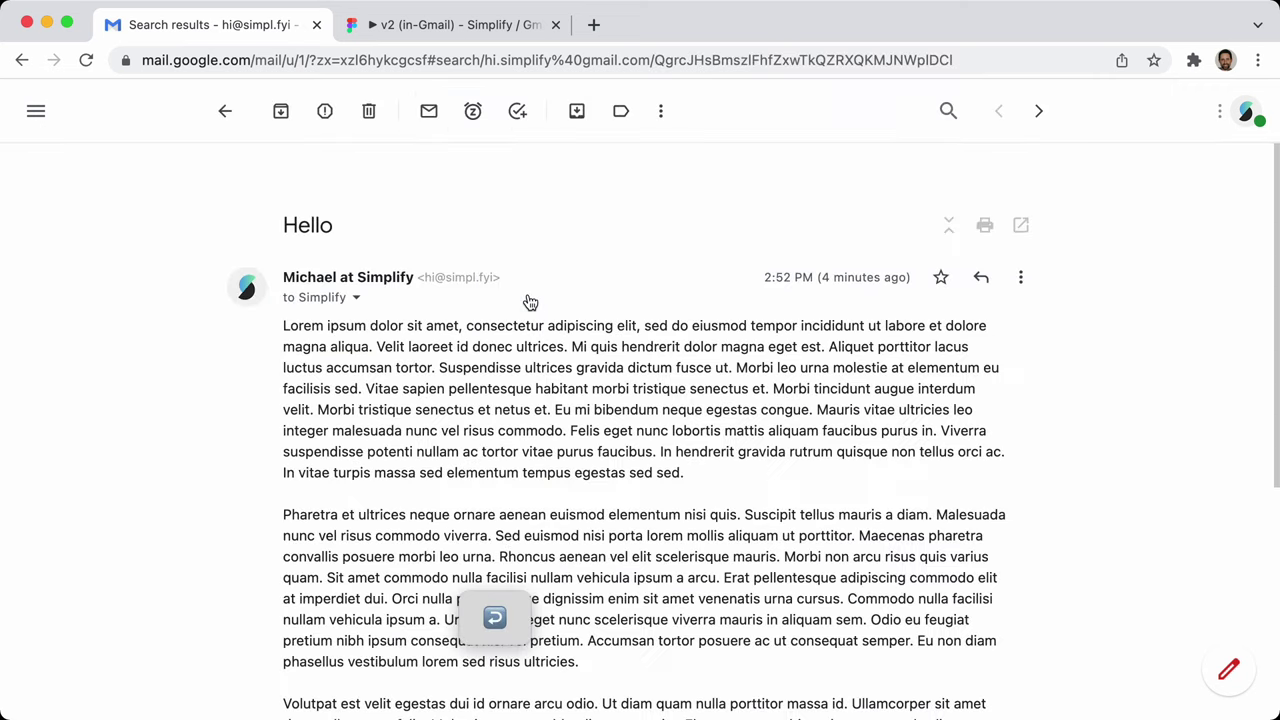
{"action": "key", "text": "Return"}
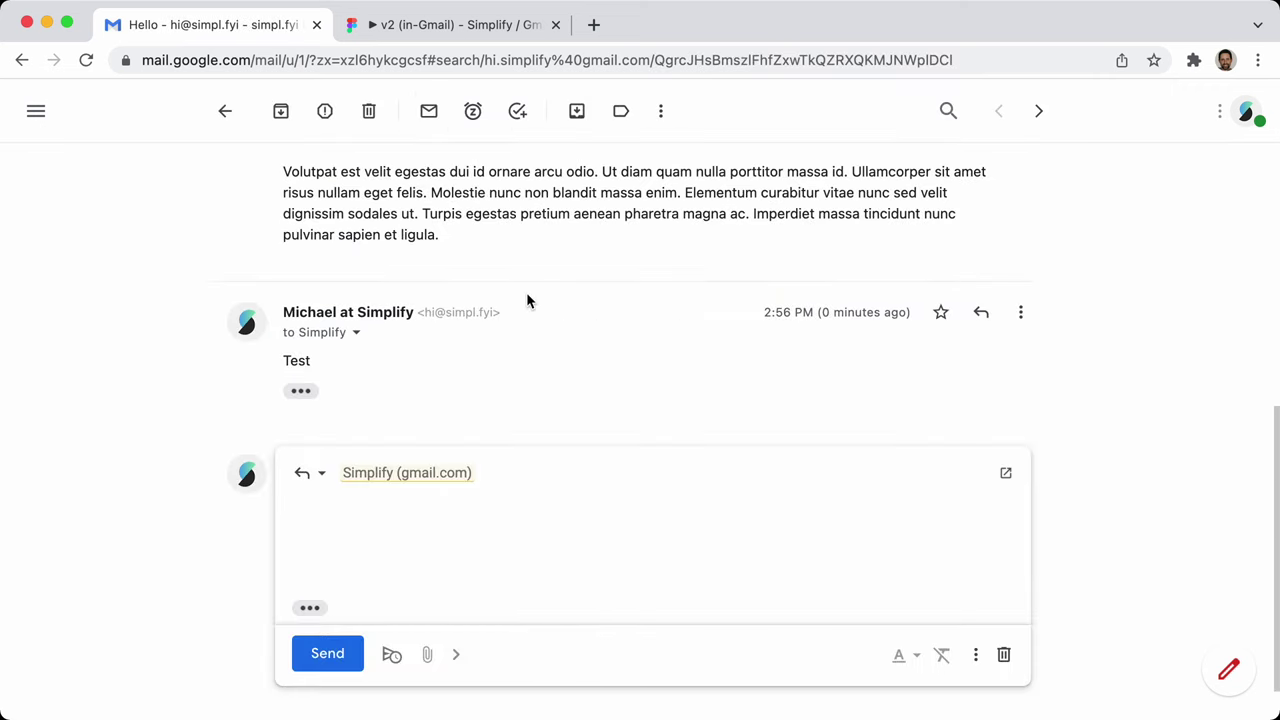
{"action": "key", "text": "Escape"}
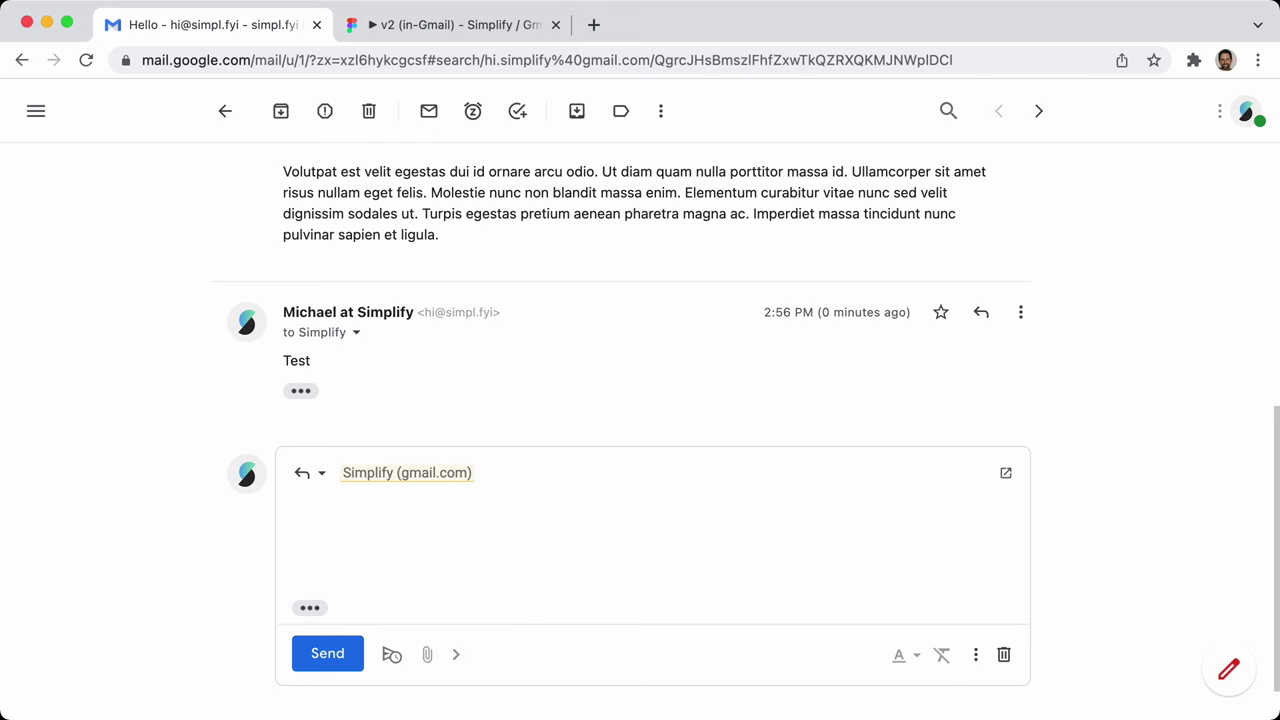
{"action": "key", "text": "u"}
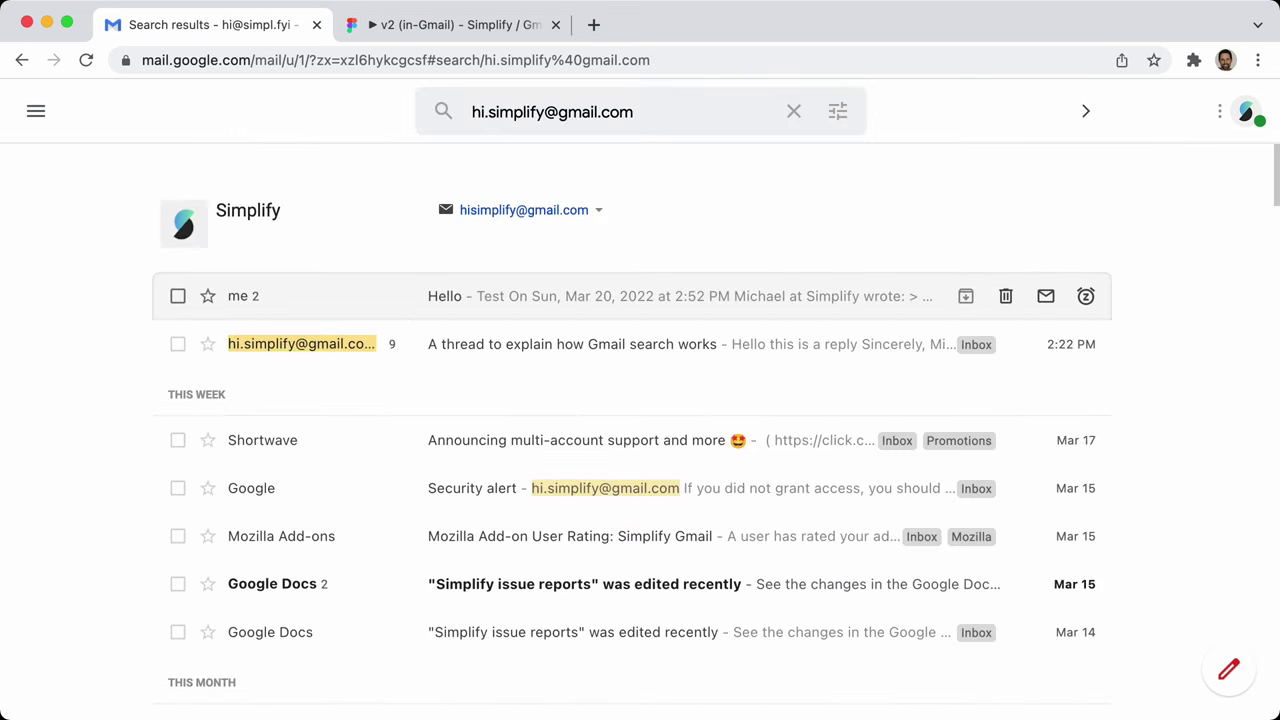
Repeat opening the Hello conversation's reply box, leave it empty and go back to the search results
{"action": "key", "text": "o"}
{"action": "key", "text": "r"}
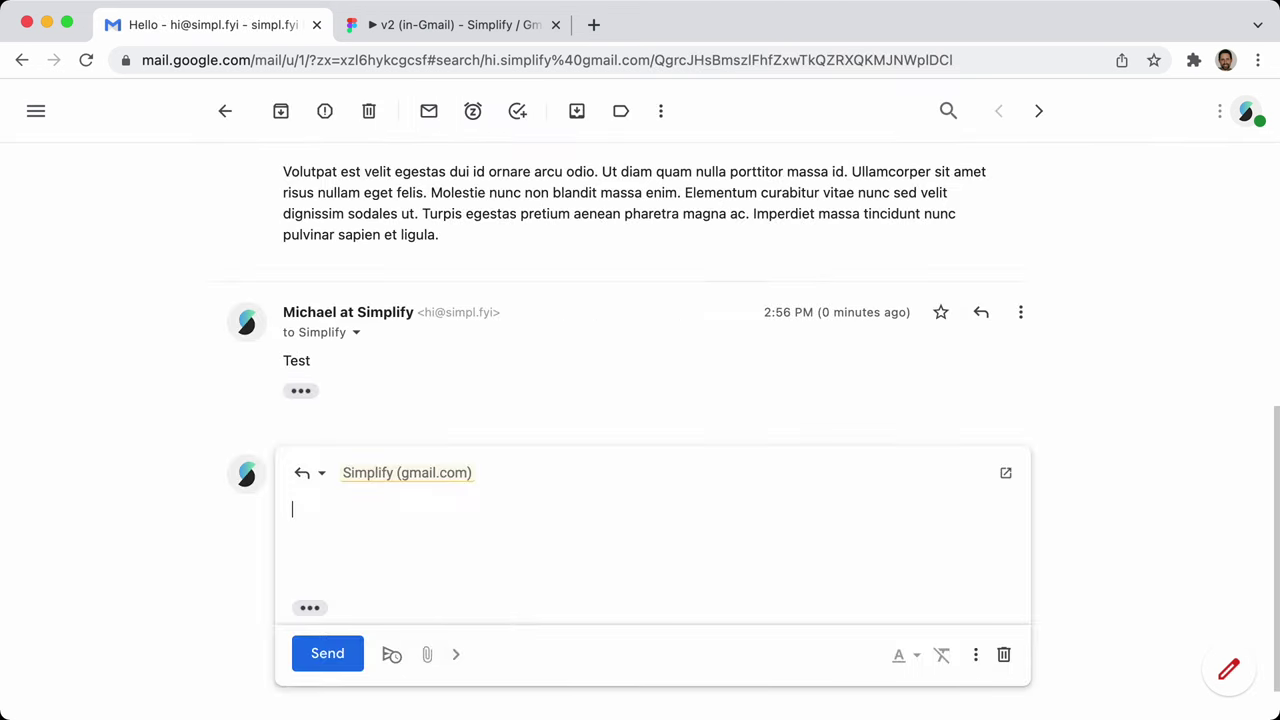
{"action": "key", "text": "Escape"}
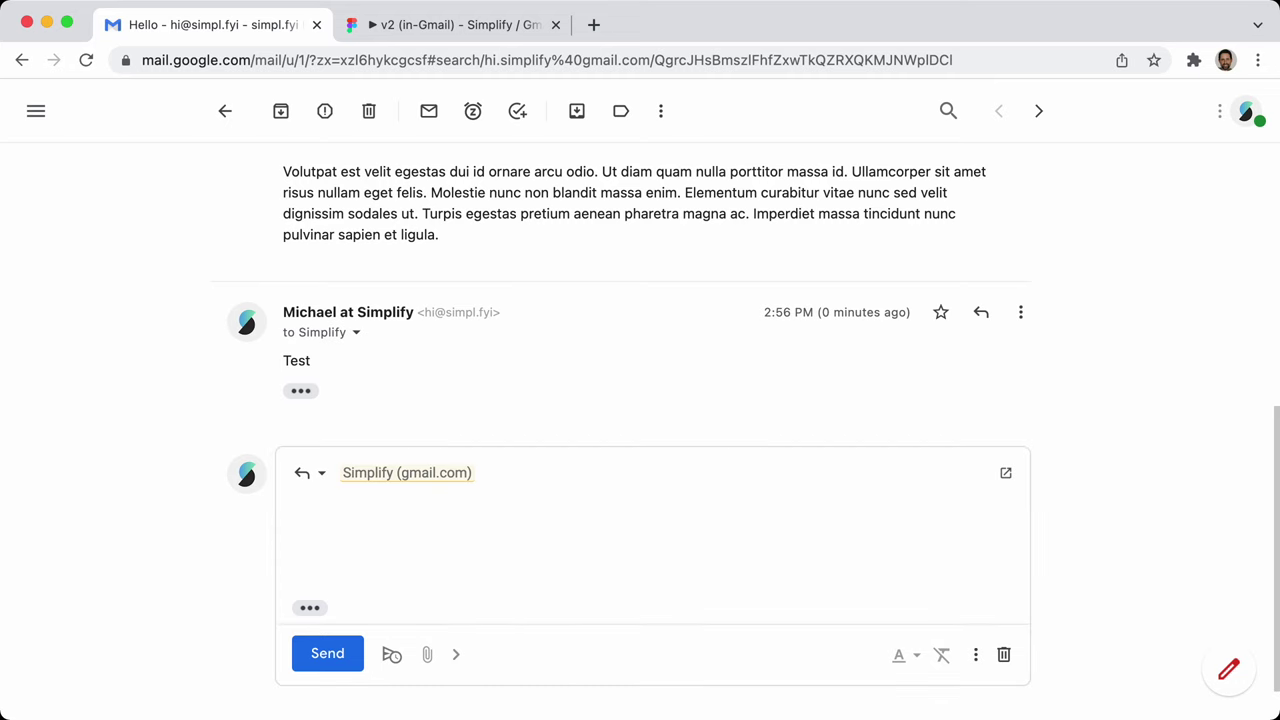
{"action": "key", "text": "u"}
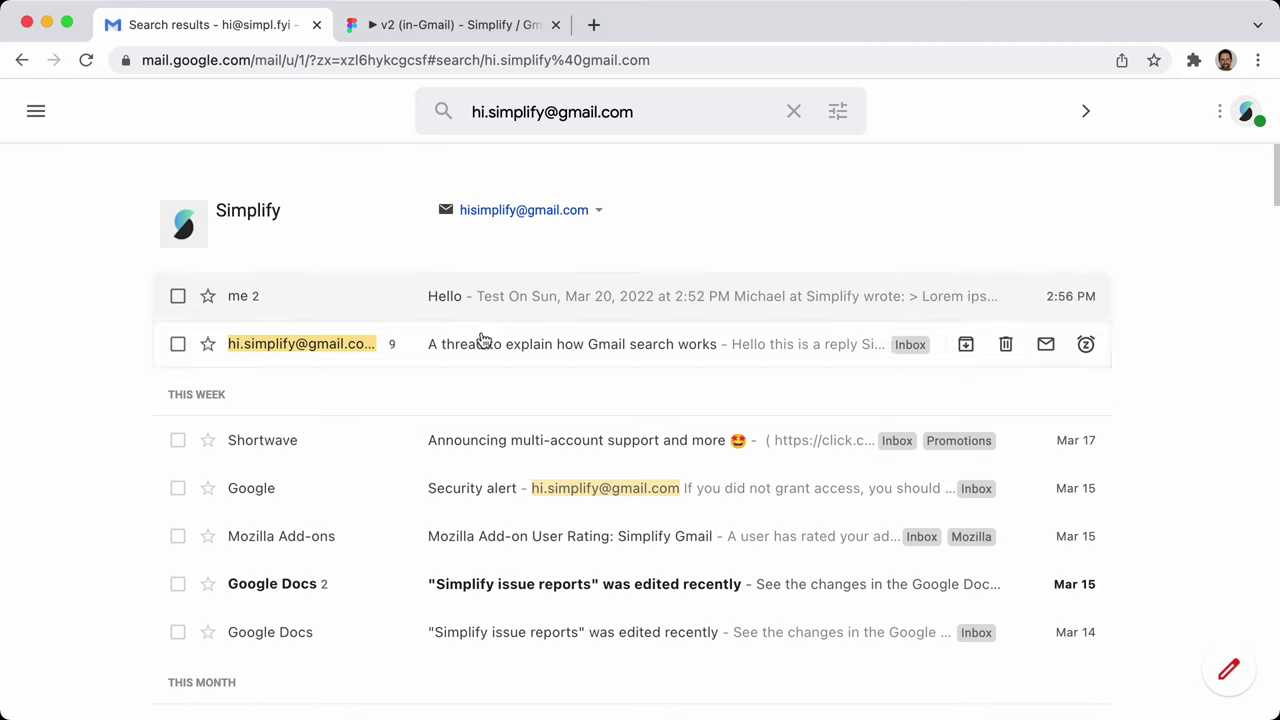
View both messages of the Hello conversation and go back to the list of search results
{"action": "left_click", "coordinate": [526, 309]}
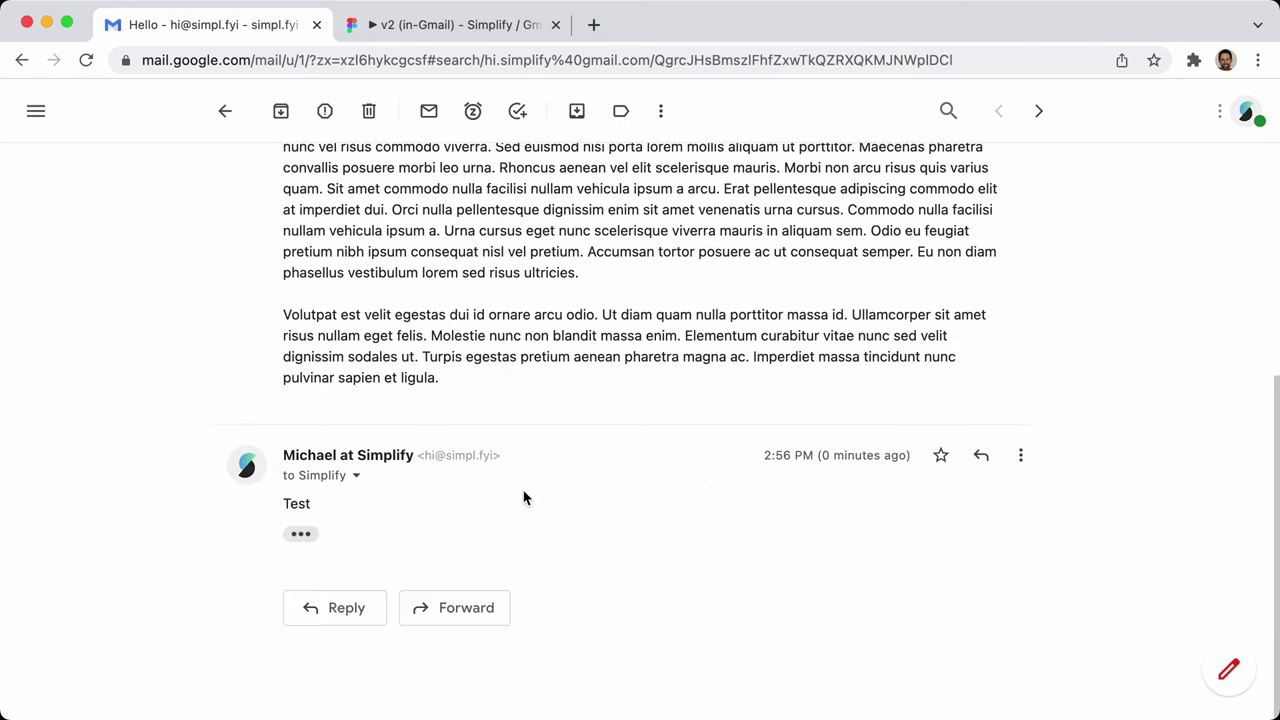
{"action": "scroll", "coordinate": [561, 517], "scroll_direction": "up", "scroll_amount": 4}
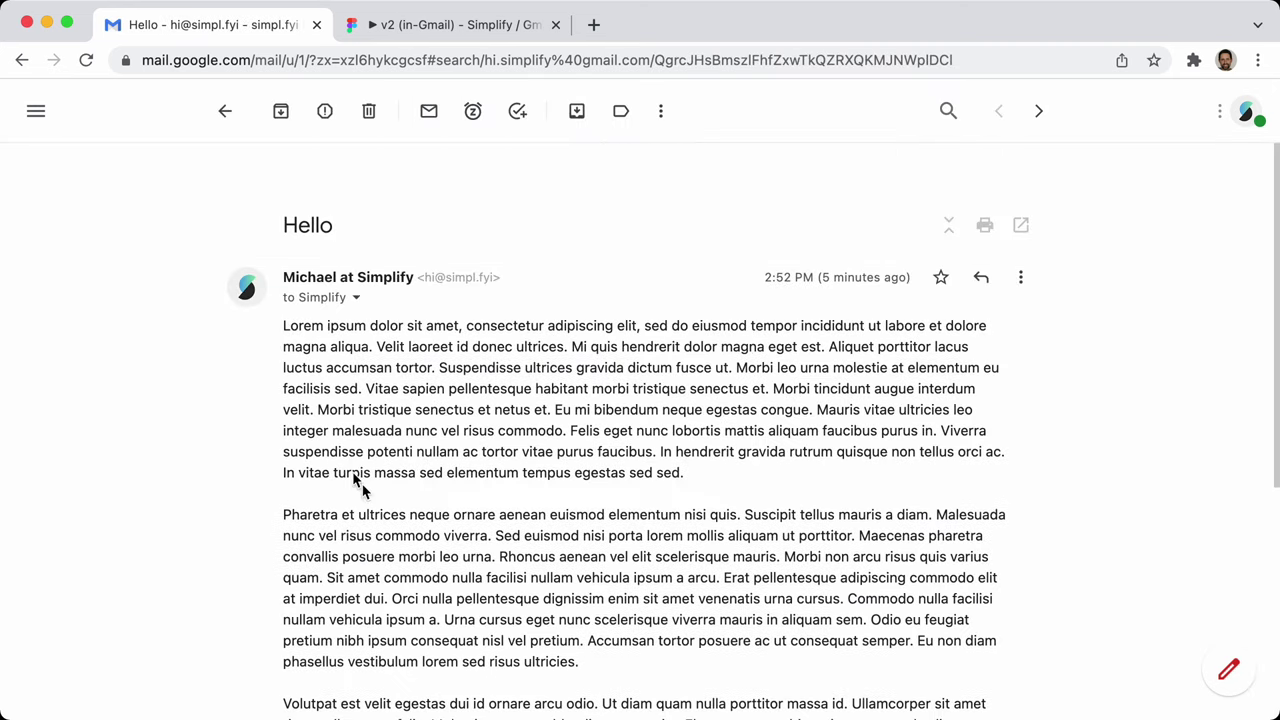
{"action": "left_click", "coordinate": [226, 113]}
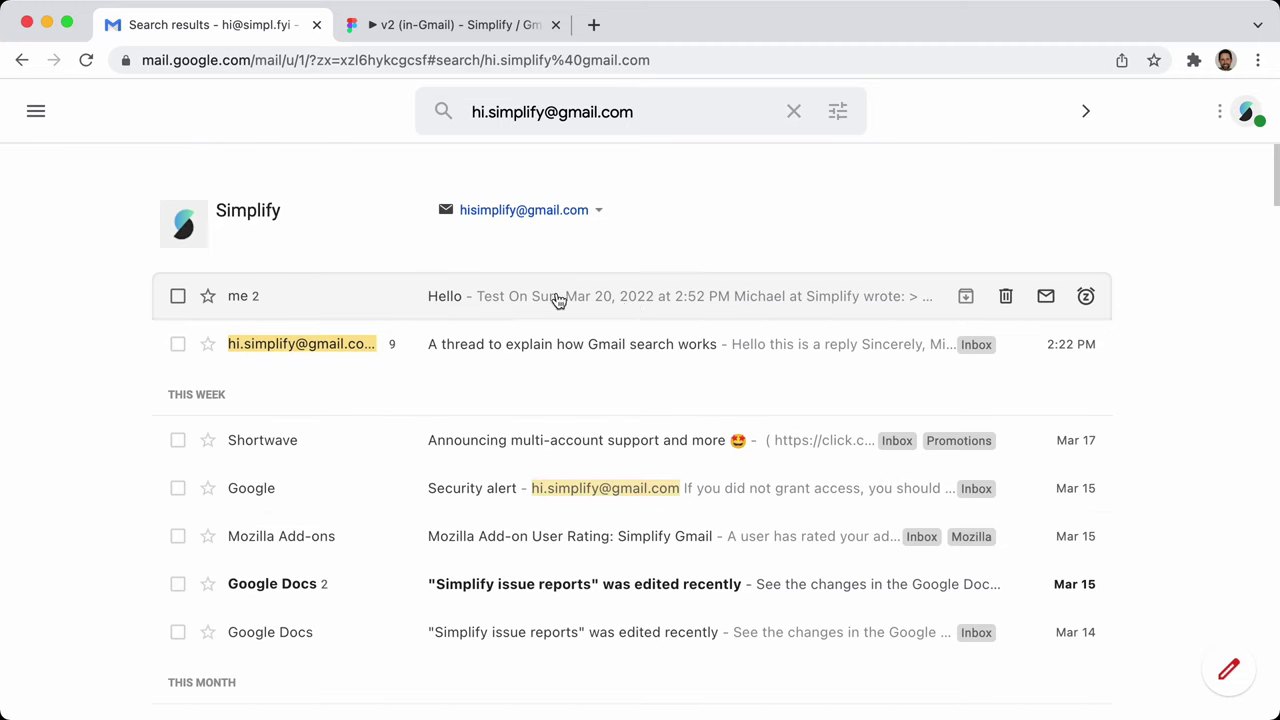
Review the BACKSPACE delete shortcut in Simplify Preferences and return to the Gmail window
{"action": "key", "text": "super+grave"}
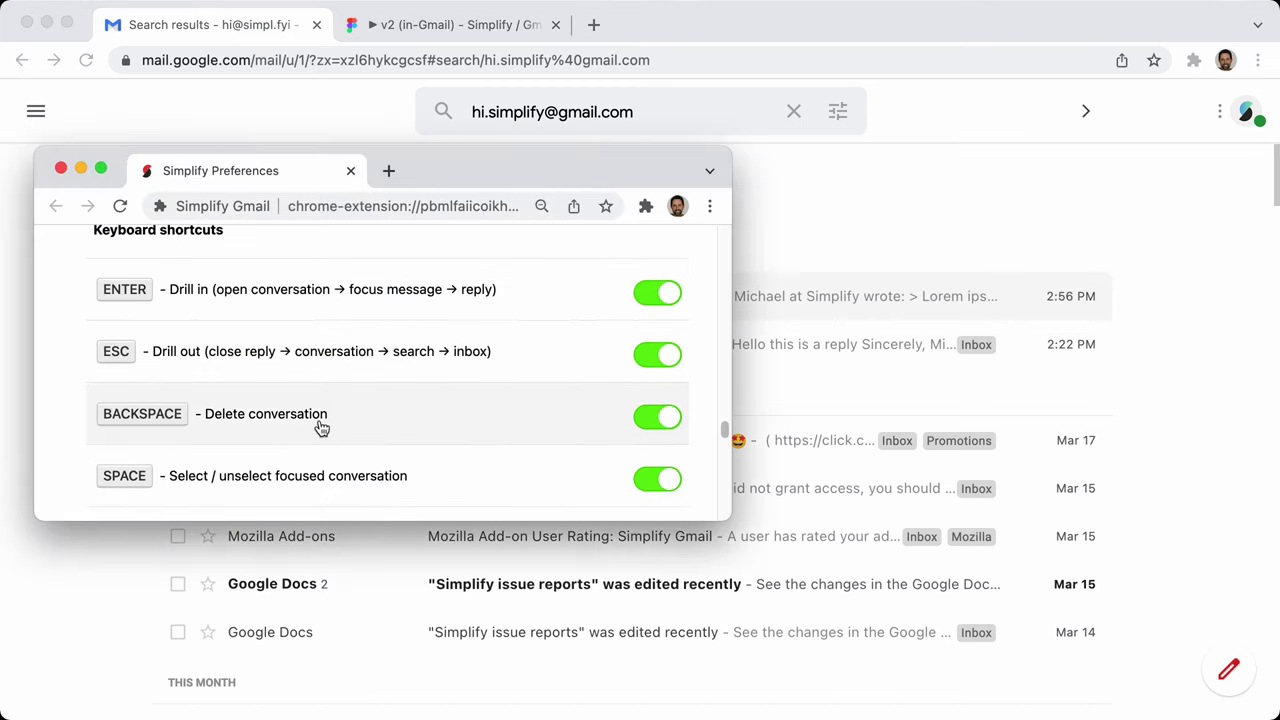
{"action": "key", "text": "BackSpace"}
{"action": "left_click", "coordinate": [1162, 404]}
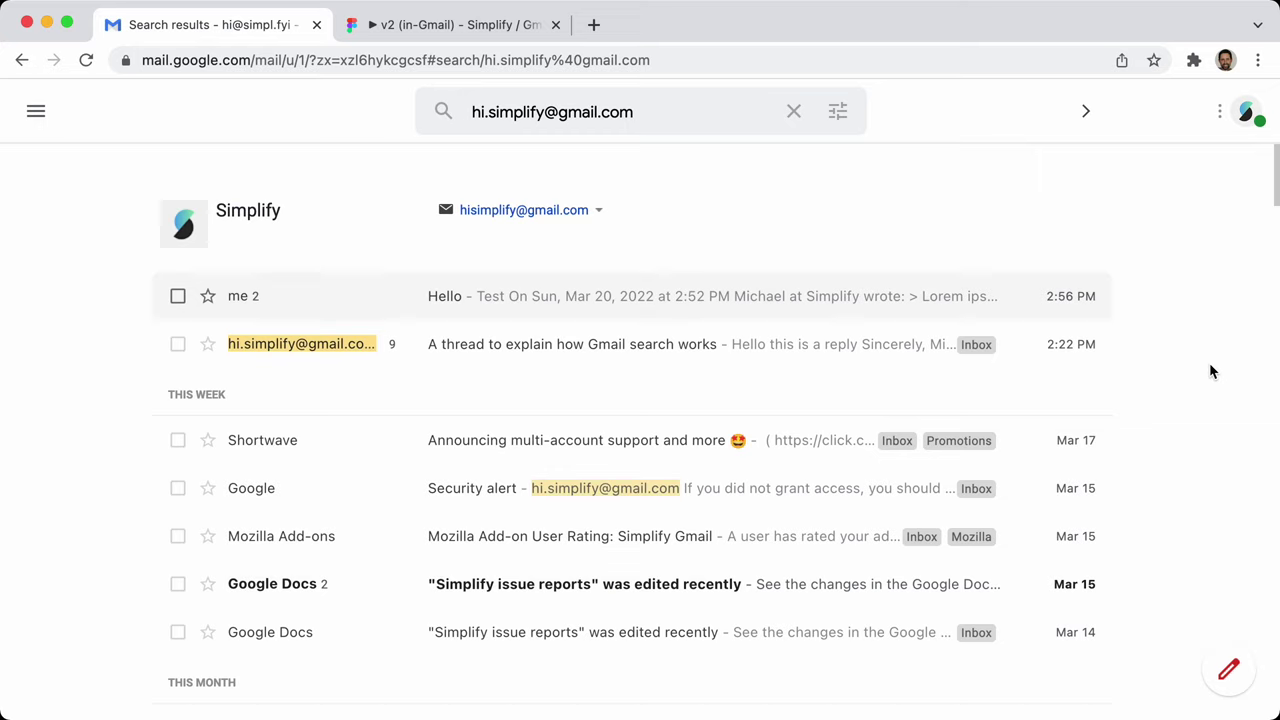
Try to delete the focused Hello conversation from the search results with the delete shortcut
{"action": "key", "text": "Down"}
{"action": "key", "text": "Up"}
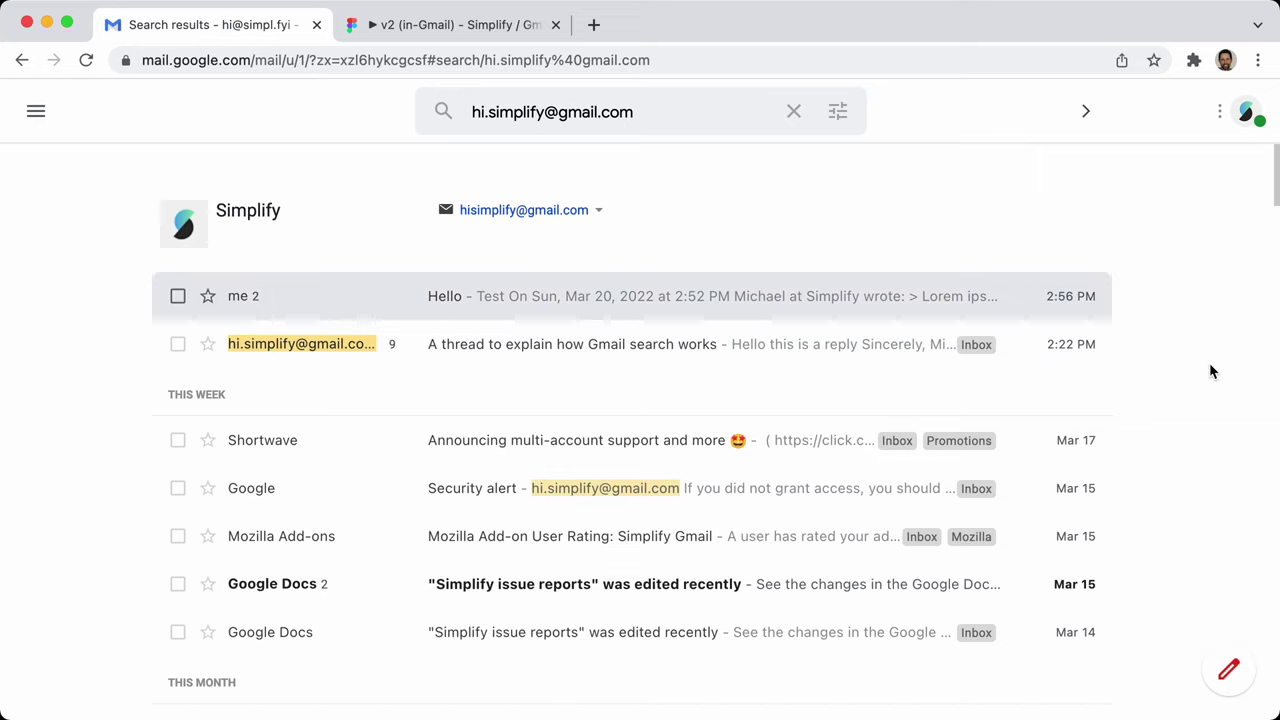
{"action": "key", "text": "BackSpace"}
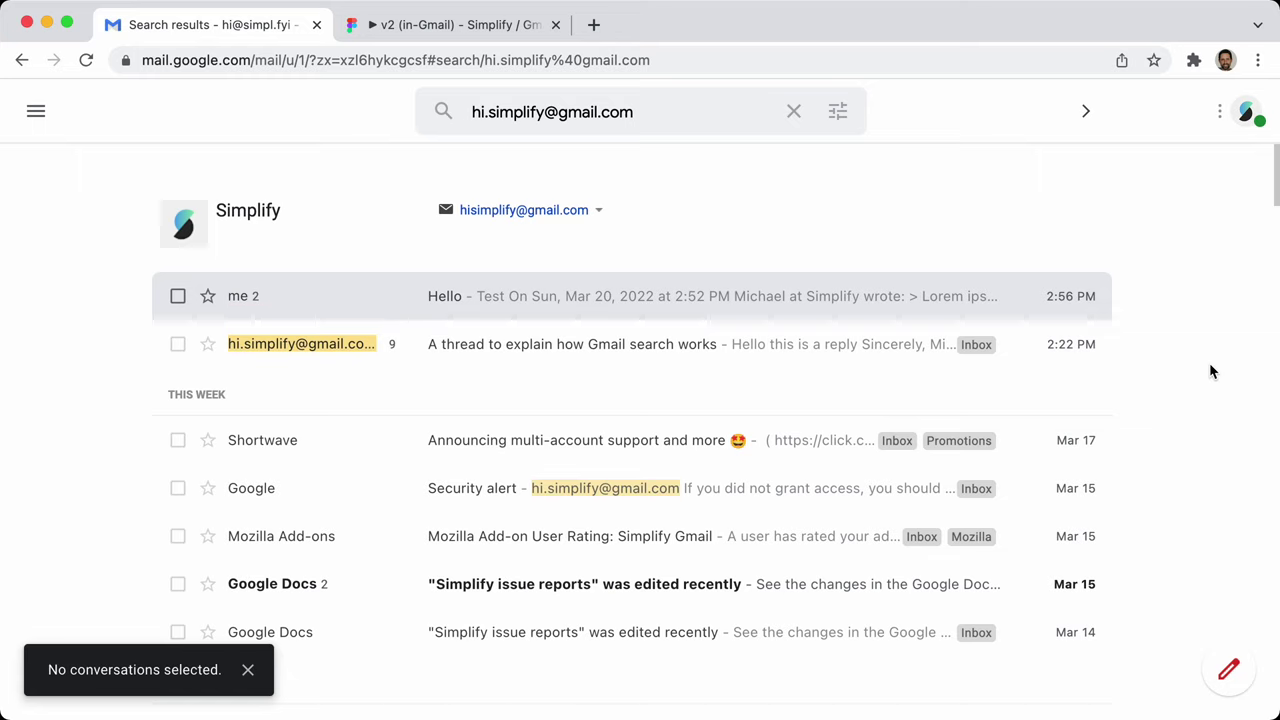
{"action": "key", "text": "Down"}
{"action": "key", "text": "Up"}
{"action": "key", "text": "BackSpace"}
{"action": "key", "text": "Down"}
{"action": "key", "text": "Up"}
{"action": "key", "text": "Up"}
Look through Gmail's keyboard shortcuts list for the Delete action and return to the search results
{"action": "key", "text": "question"}
{"action": "scroll", "coordinate": [533, 369], "scroll_direction": "down", "scroll_amount": 10}
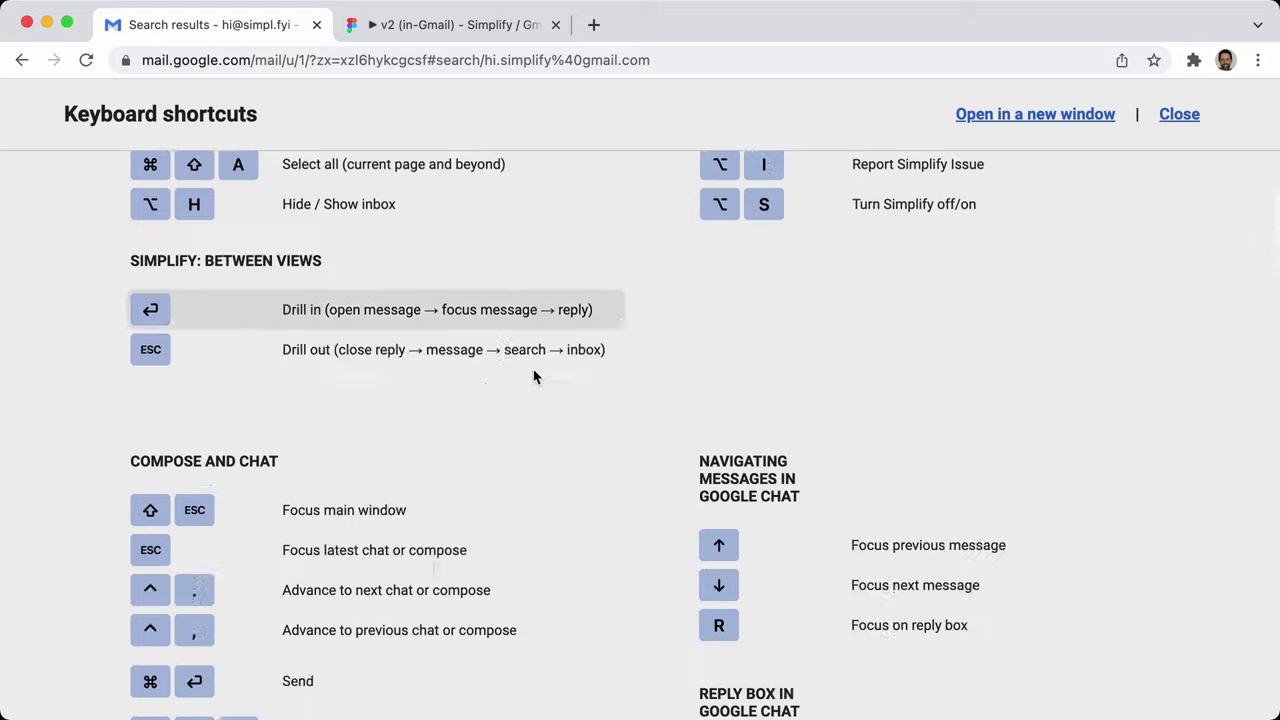
{"action": "scroll", "coordinate": [626, 496], "scroll_direction": "down", "scroll_amount": 20}
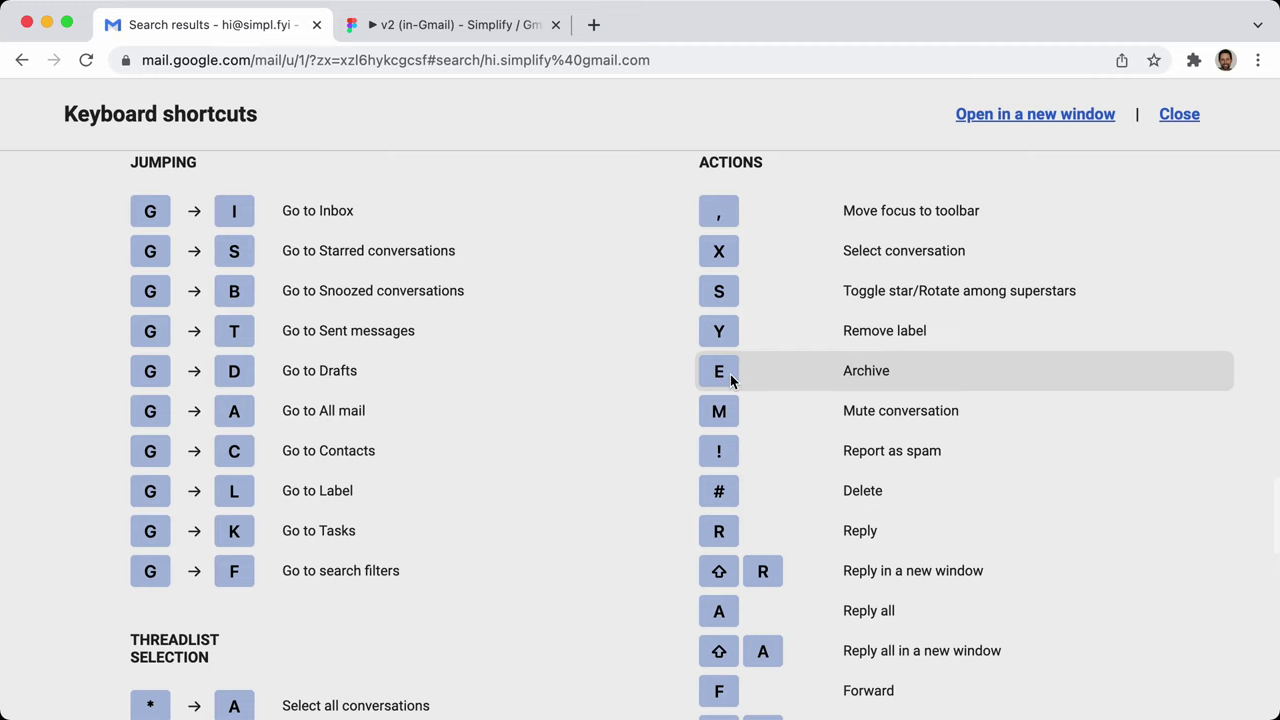
{"action": "scroll", "coordinate": [788, 392], "scroll_direction": "down", "scroll_amount": 1}
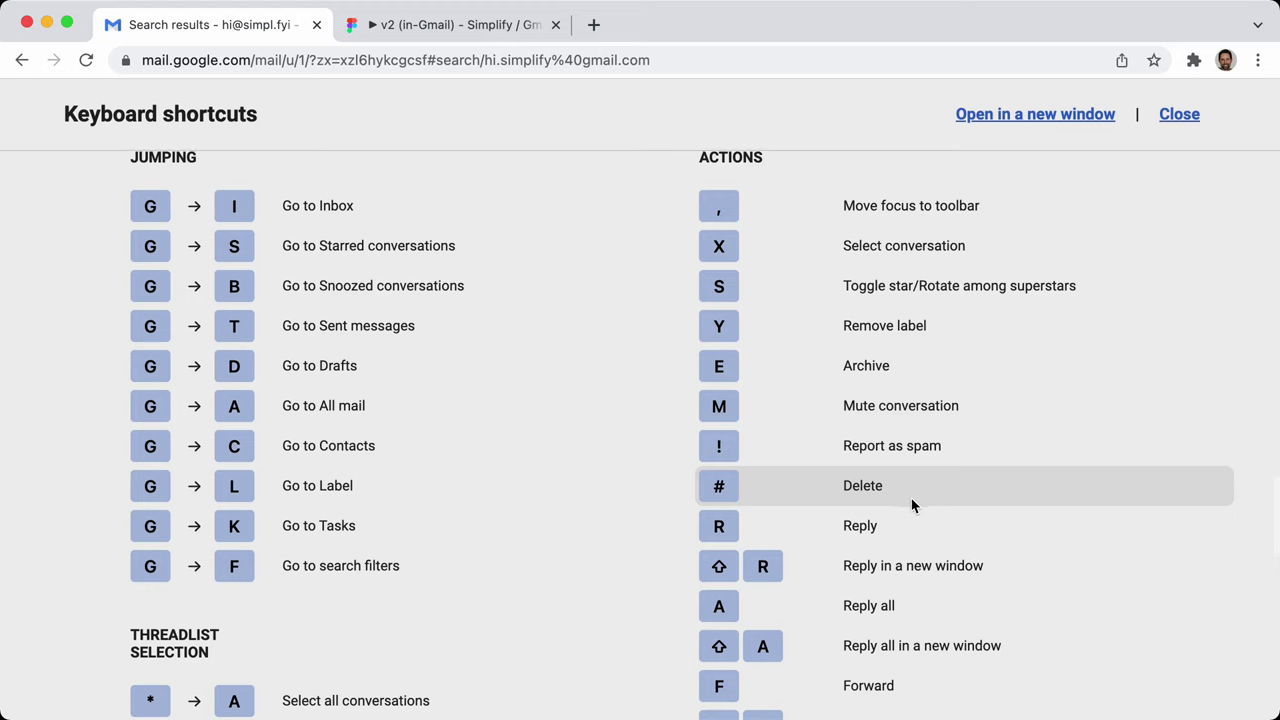
{"action": "scroll", "coordinate": [850, 470], "scroll_direction": "down", "scroll_amount": 1}
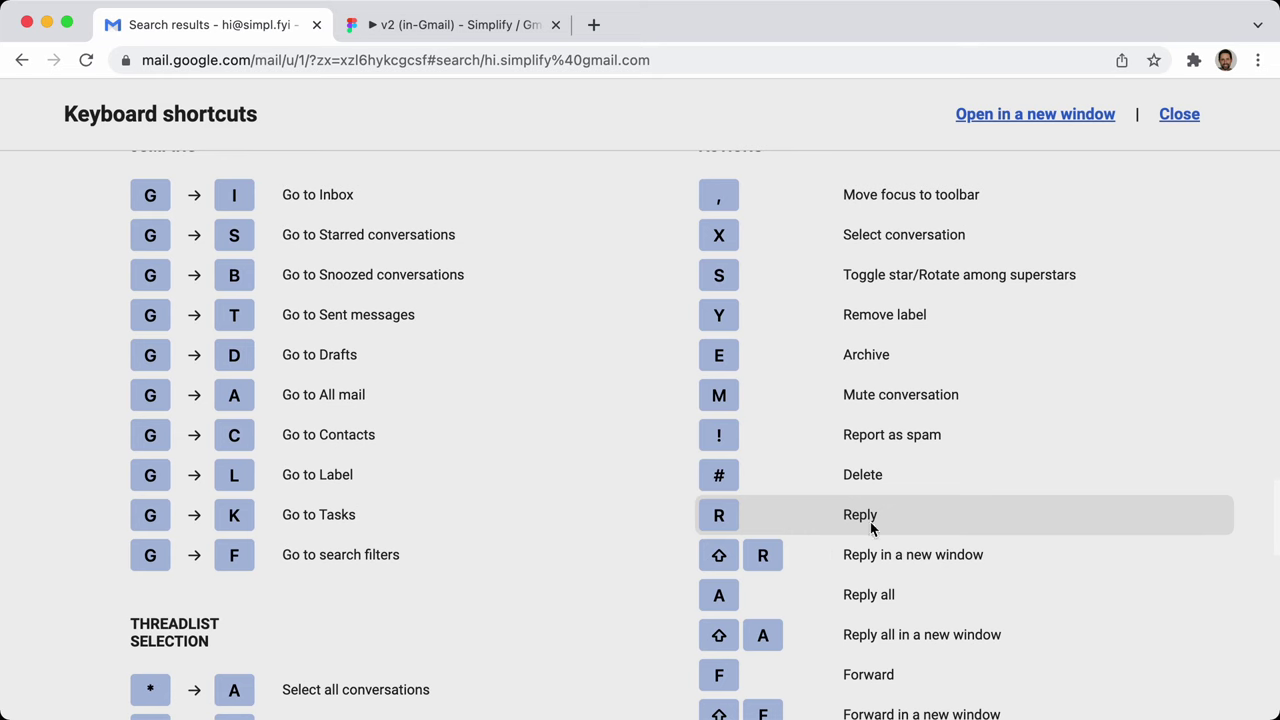
{"action": "scroll", "coordinate": [980, 514], "scroll_direction": "down", "scroll_amount": 5}
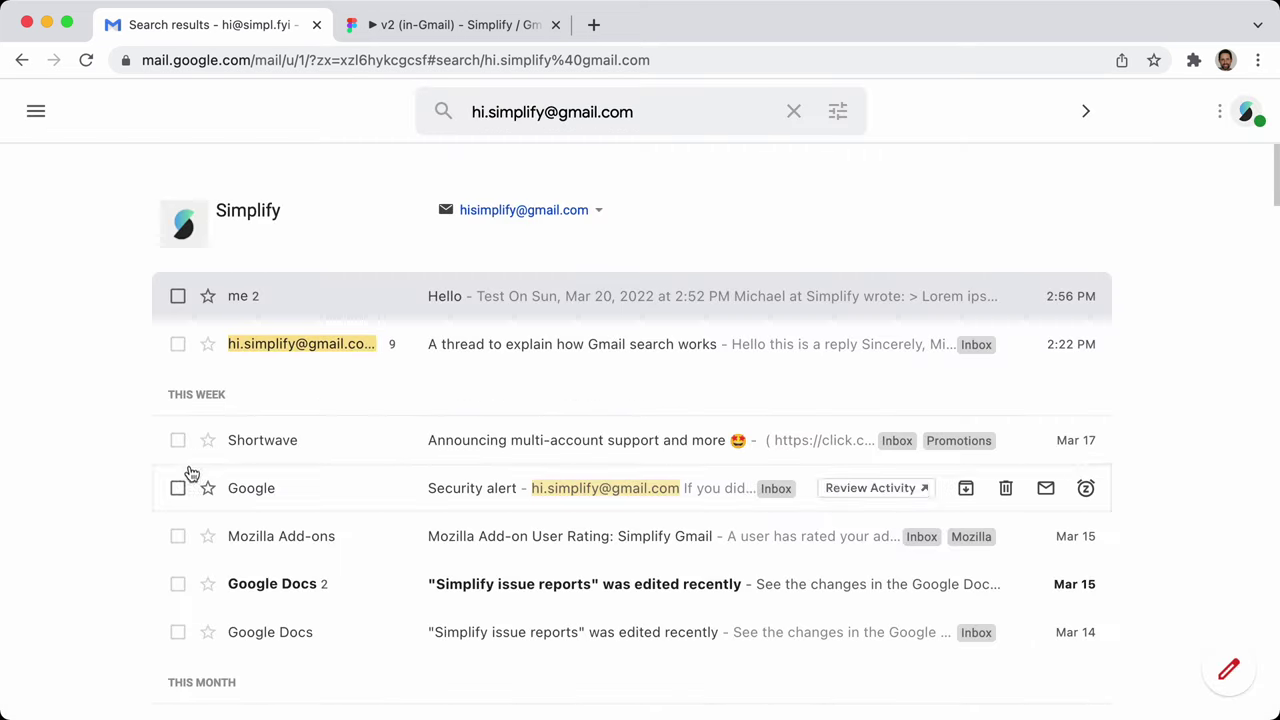
Select the Hello conversation in the search results, delete it and undo the deletion
{"action": "left_click", "coordinate": [178, 297]}
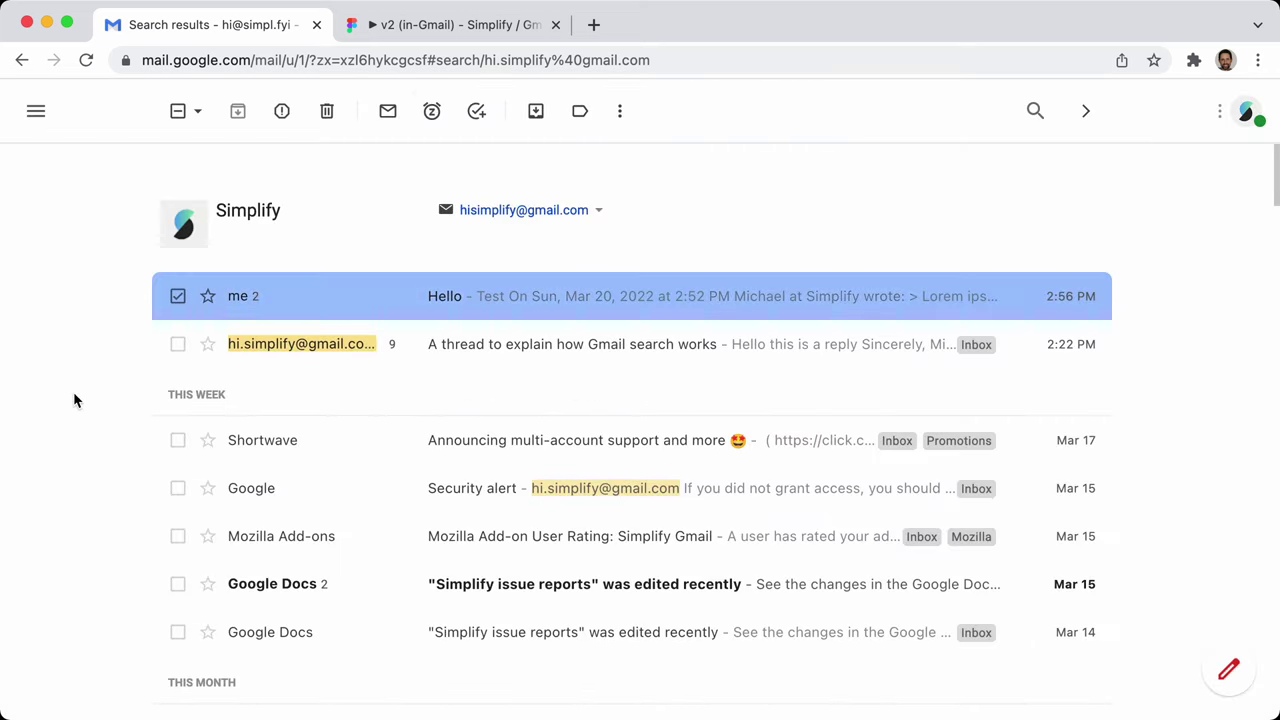
{"action": "key", "text": "numbersign"}
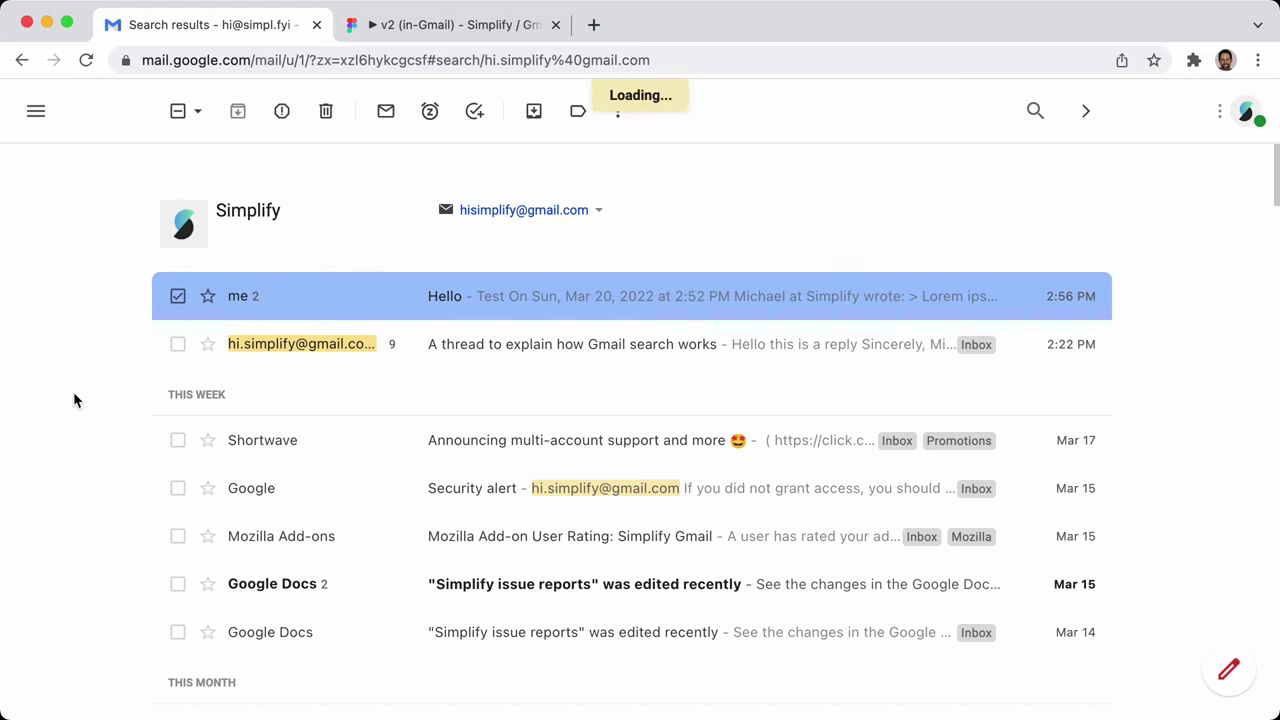
{"action": "left_click", "coordinate": [292, 678]}
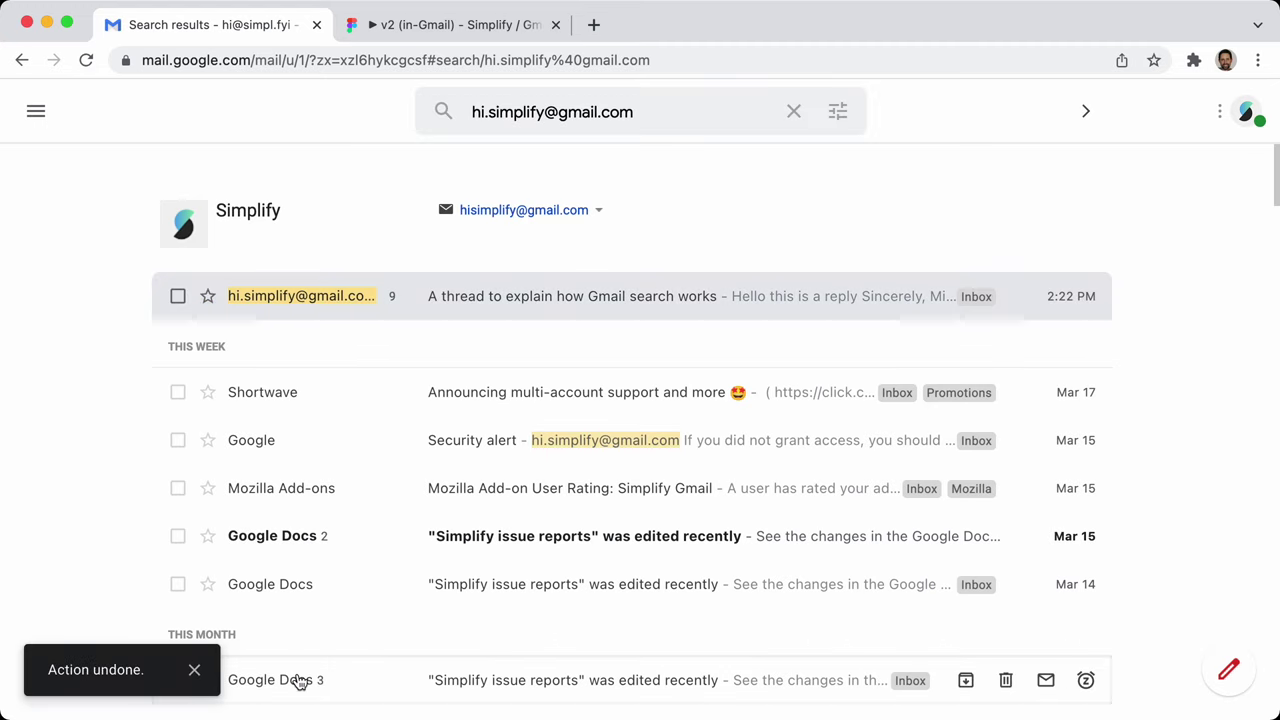
Turn on "Auto-select message in list for one-key shortcuts" in Simplify Preferences and return to the Gmail window
{"action": "key", "text": "super+comma"}
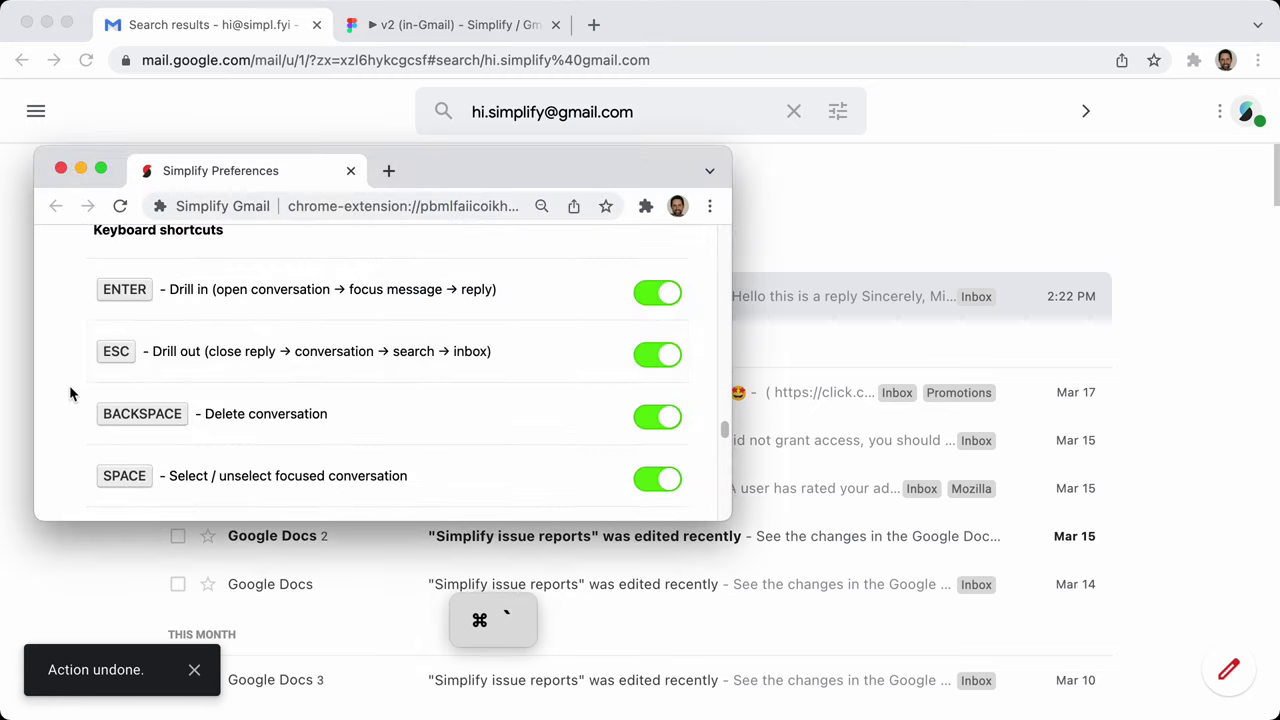
{"action": "scroll", "coordinate": [522, 381], "scroll_direction": "down", "scroll_amount": 5}
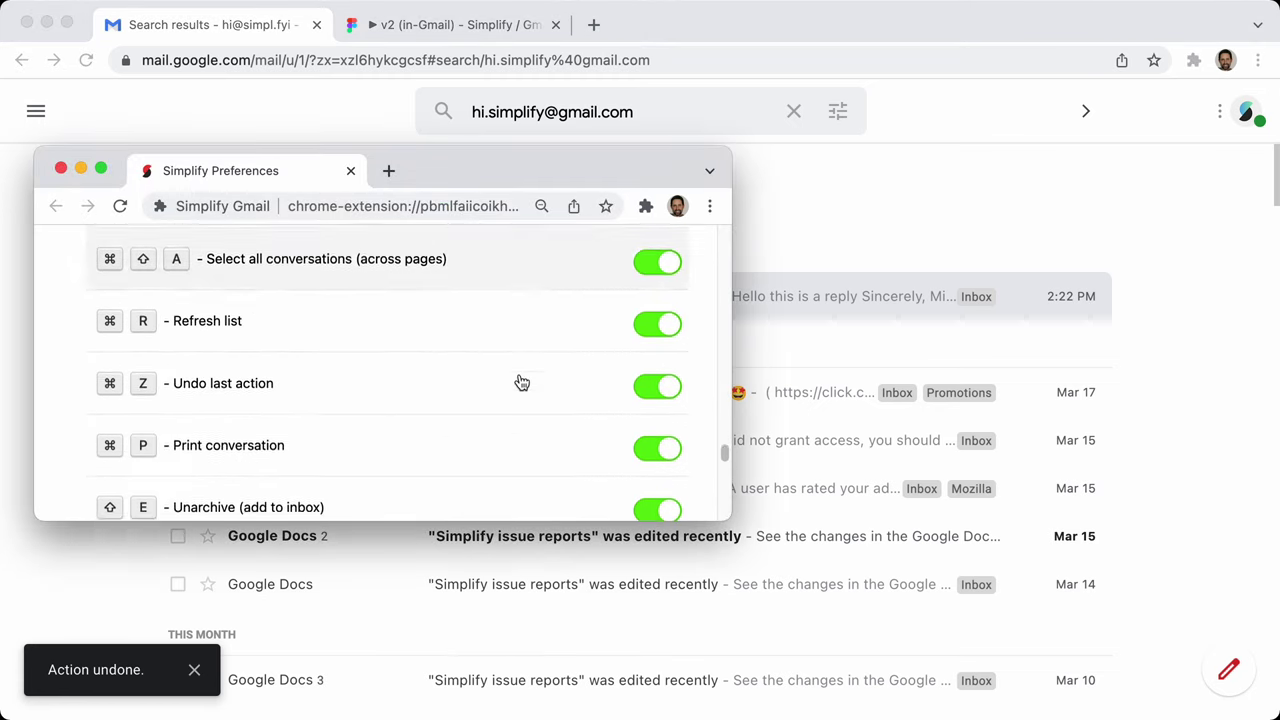
{"action": "scroll", "coordinate": [522, 381], "scroll_direction": "down", "scroll_amount": 5}
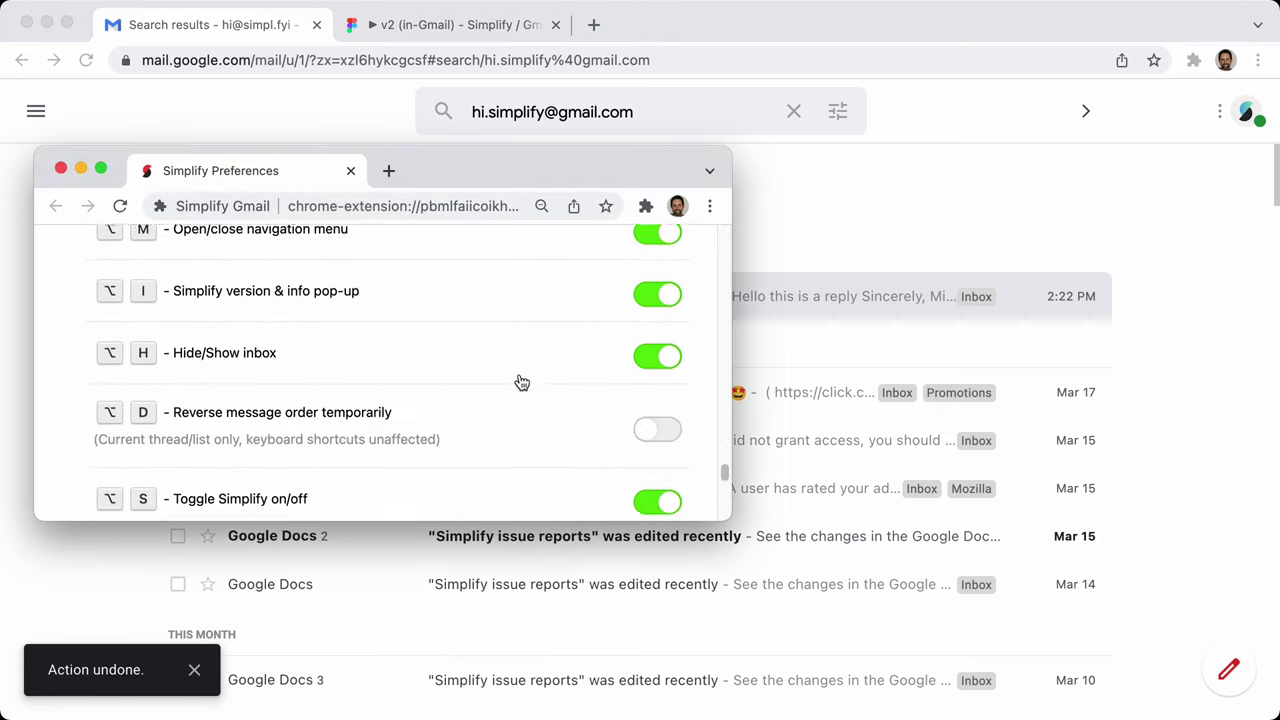
{"action": "scroll", "coordinate": [520, 381], "scroll_direction": "down", "scroll_amount": 2}
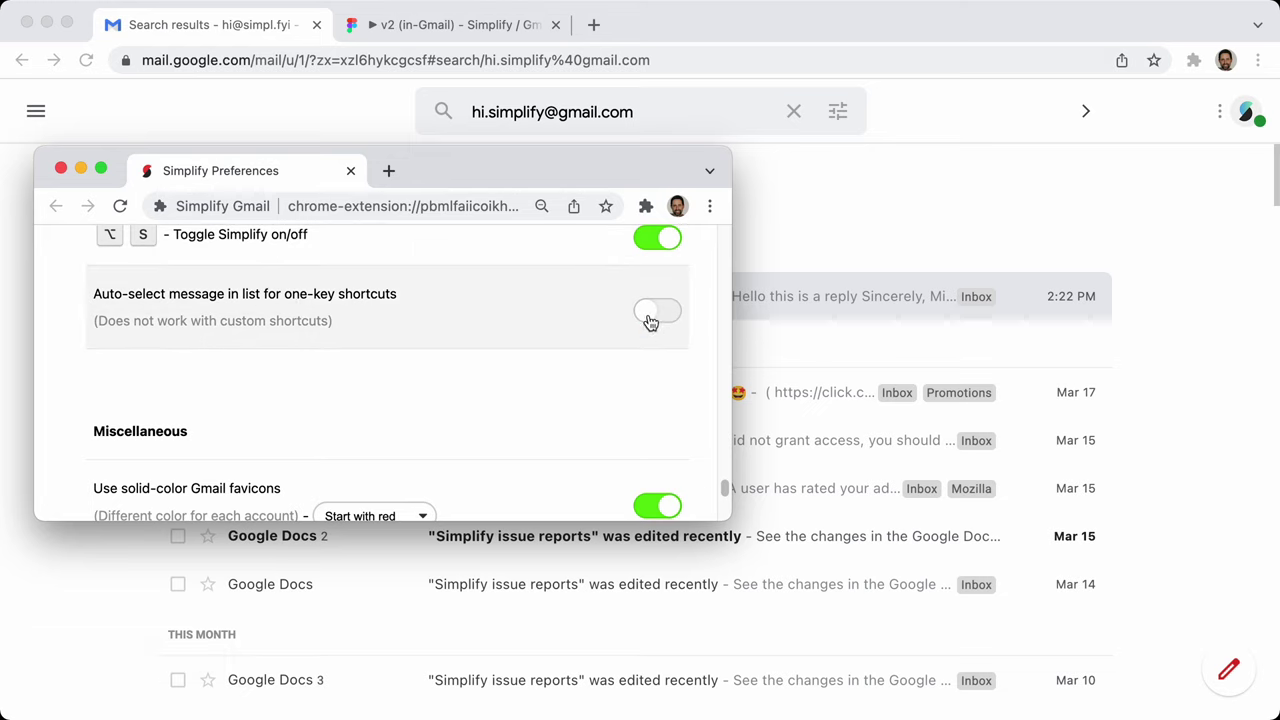
{"action": "left_click", "coordinate": [650, 318]}
{"action": "left_click", "coordinate": [1182, 286]}
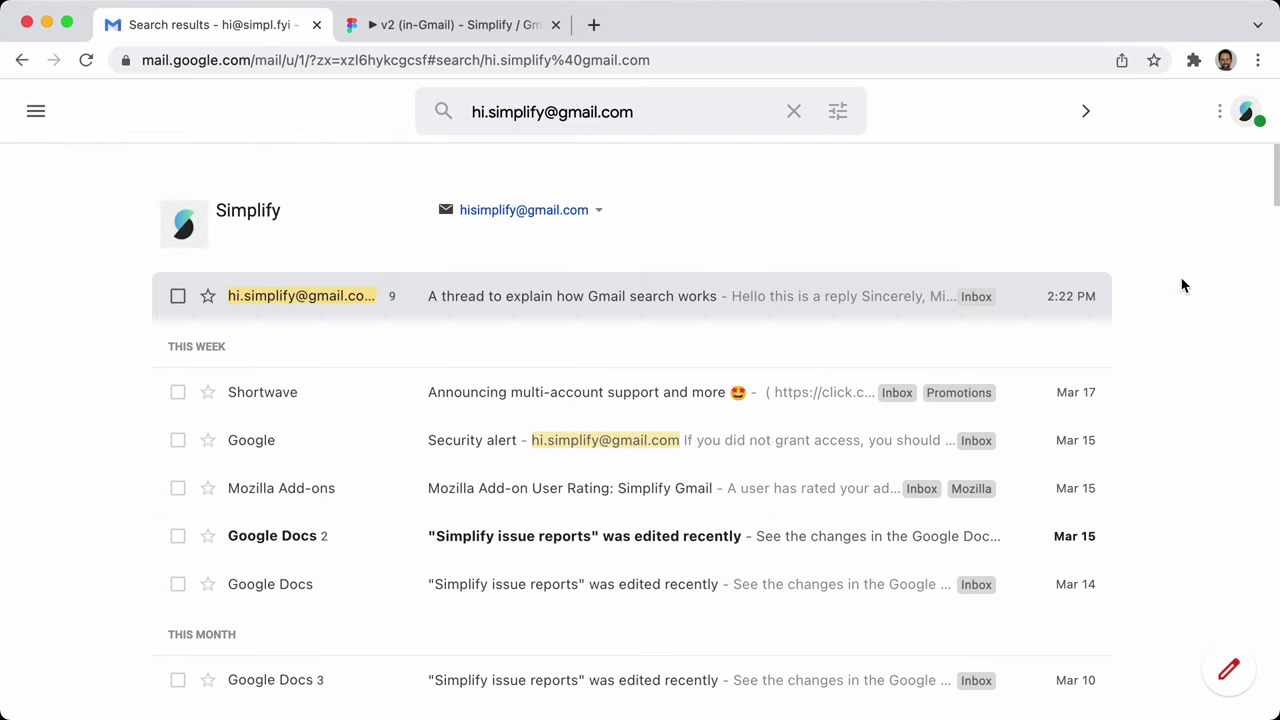
Focus the "A thread to explain how Gmail search works" conversation without selecting it, delete it and undo the deletion
{"action": "key", "text": "Down"}
{"action": "key", "text": "Down"}
{"action": "key", "text": "Up"}
{"action": "key", "text": "Up"}
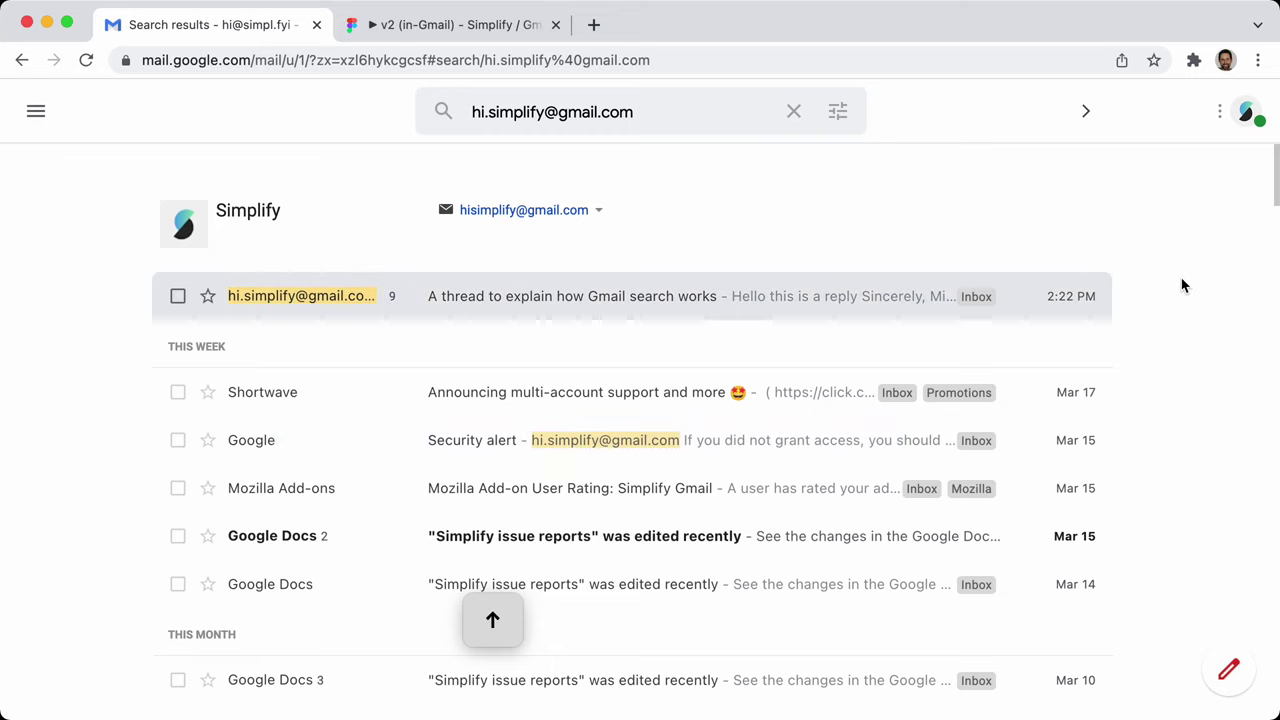
{"action": "key", "text": "numbersign"}
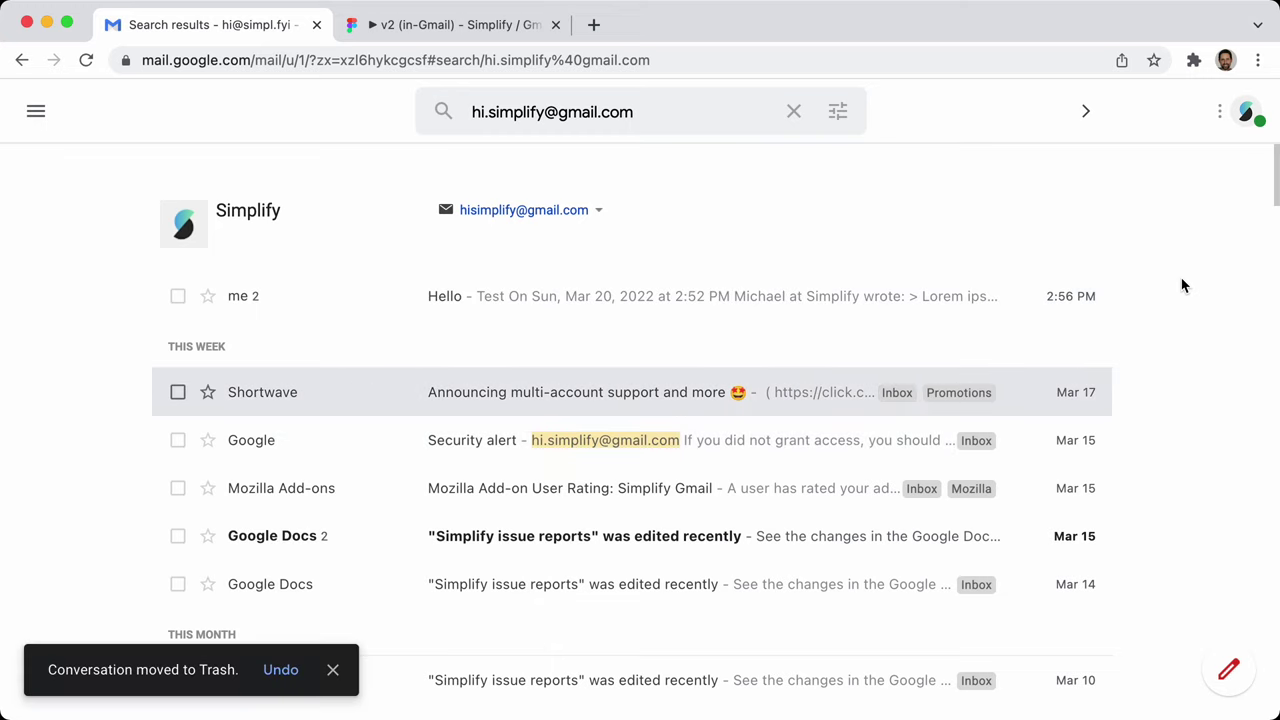
{"action": "key", "text": "z"}
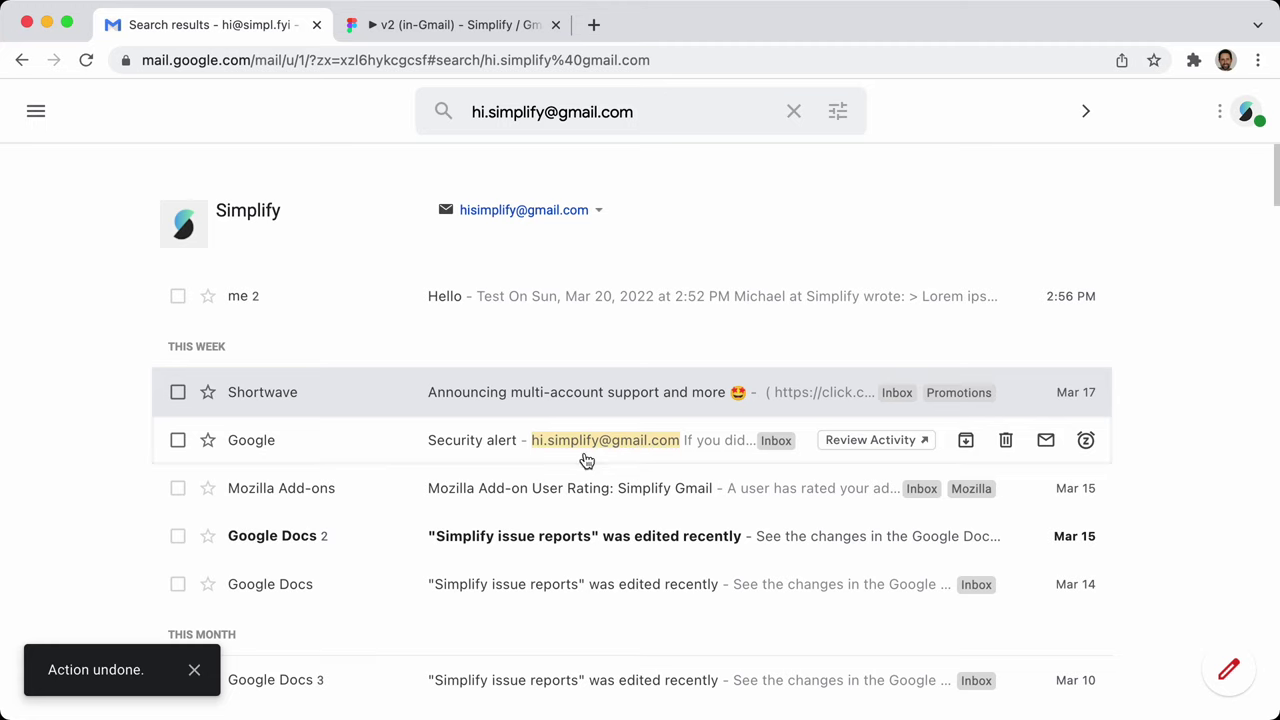
Move the focus up to the Hello conversation, delete it without selecting it and undo the deletion
{"action": "key", "text": "Up"}
{"action": "key", "text": "Down"}
{"action": "key", "text": "Up"}
{"action": "key", "text": "numbersign"}
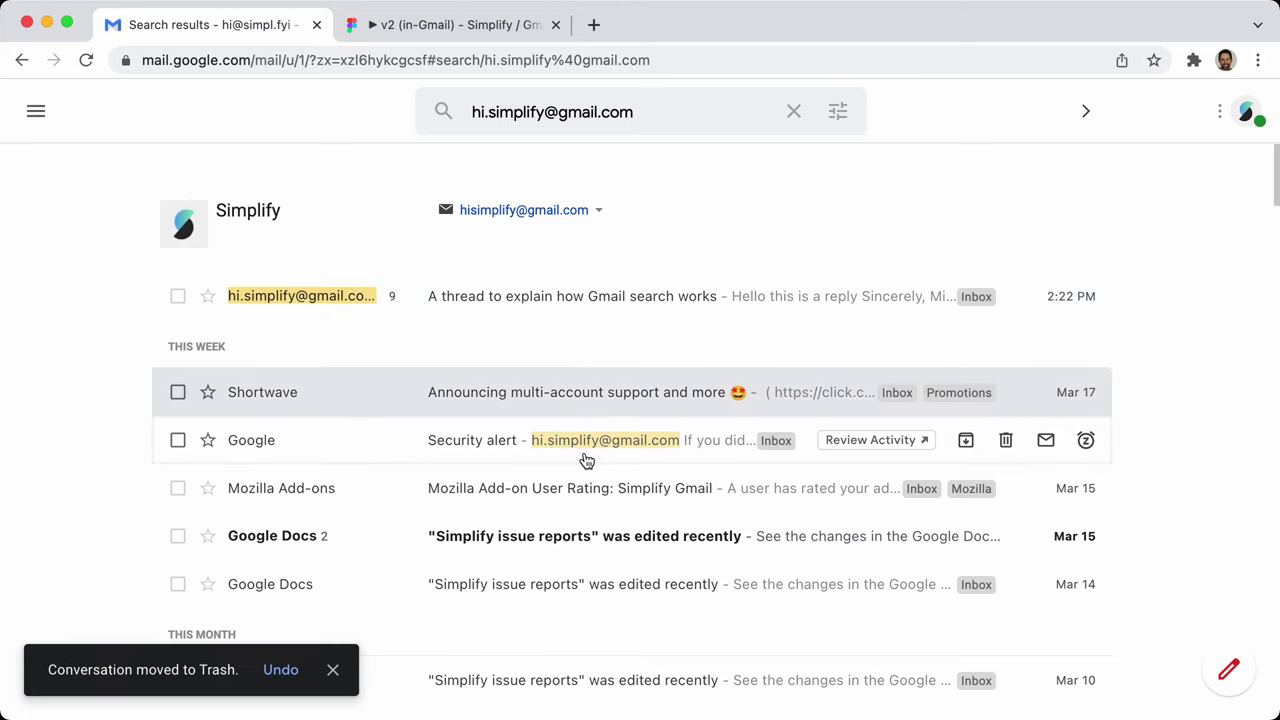
{"action": "key", "text": "z"}
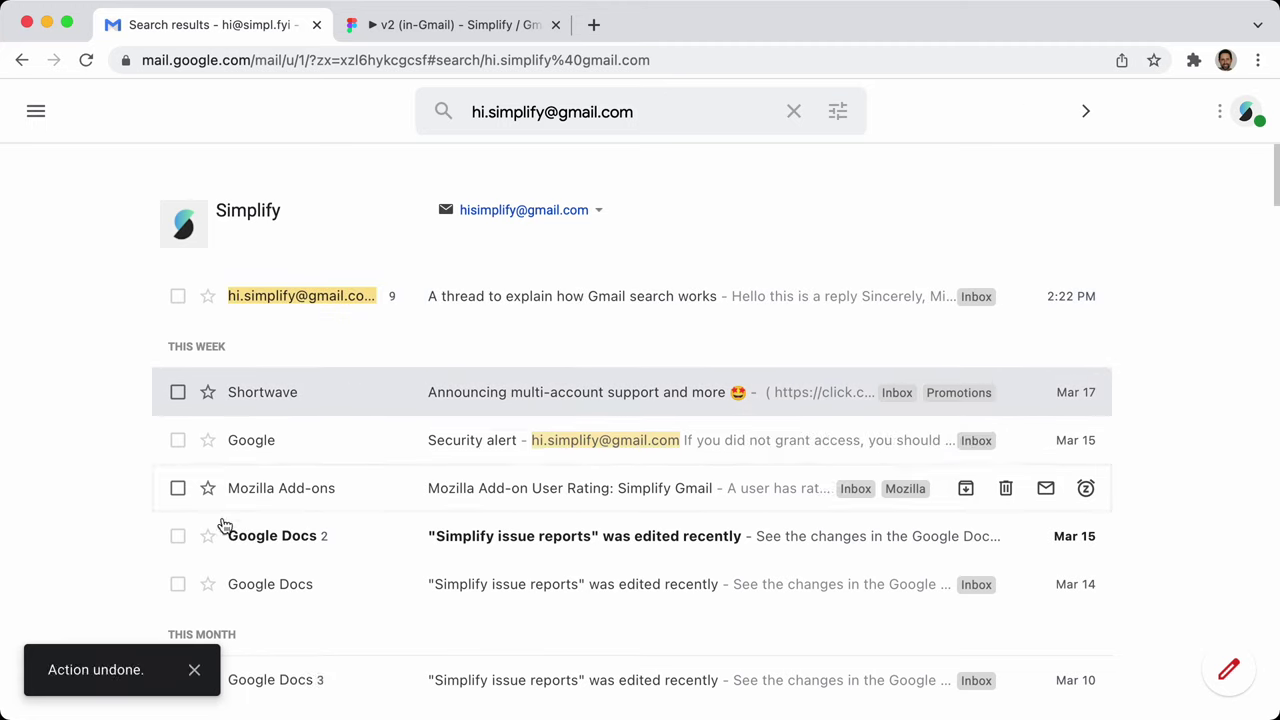
Refresh the list of search results so that the restored conversations are listed again
{"action": "left_click", "coordinate": [240, 111]}
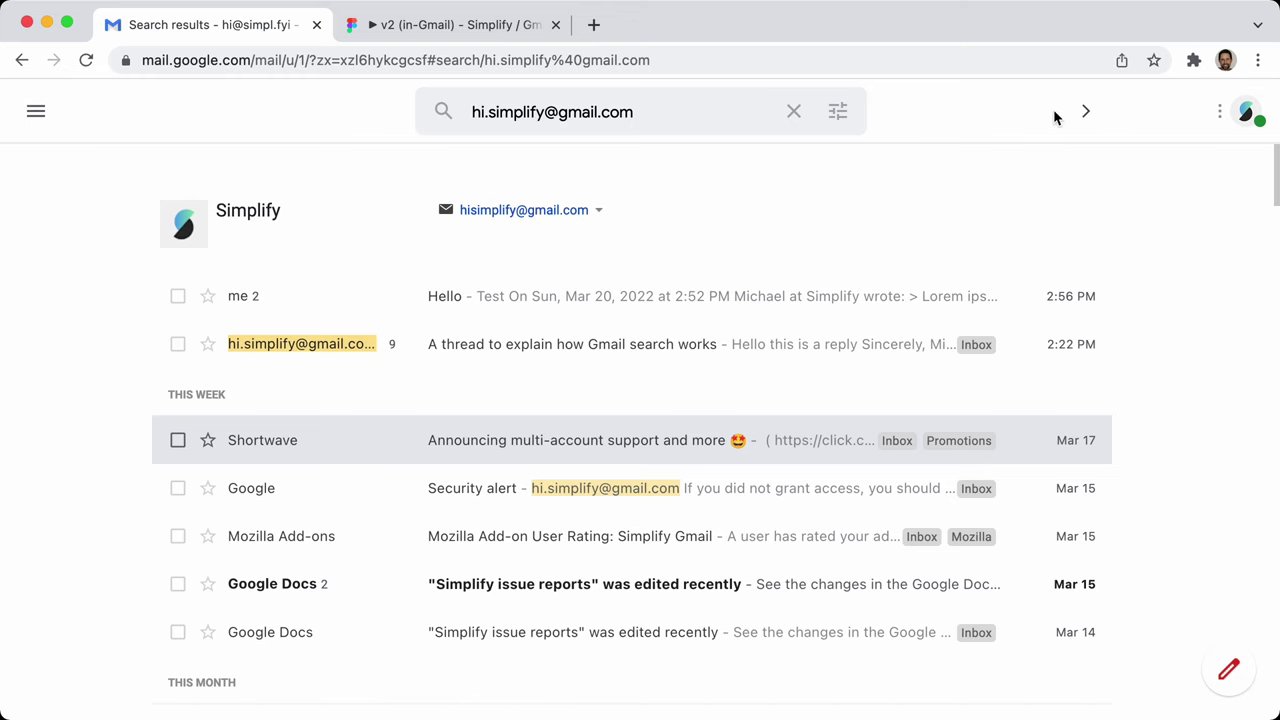
{"action": "left_click", "coordinate": [279, 114]}
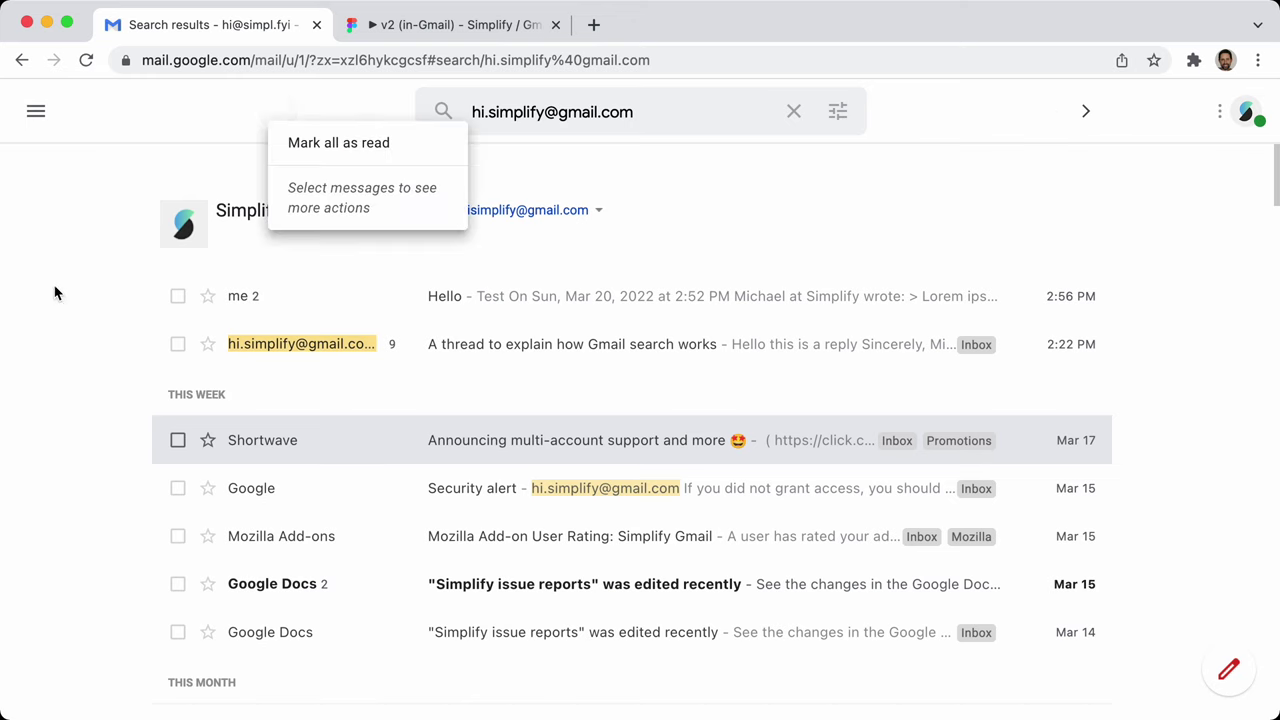
{"action": "scroll", "coordinate": [40, 370], "scroll_direction": "down", "scroll_amount": 3}
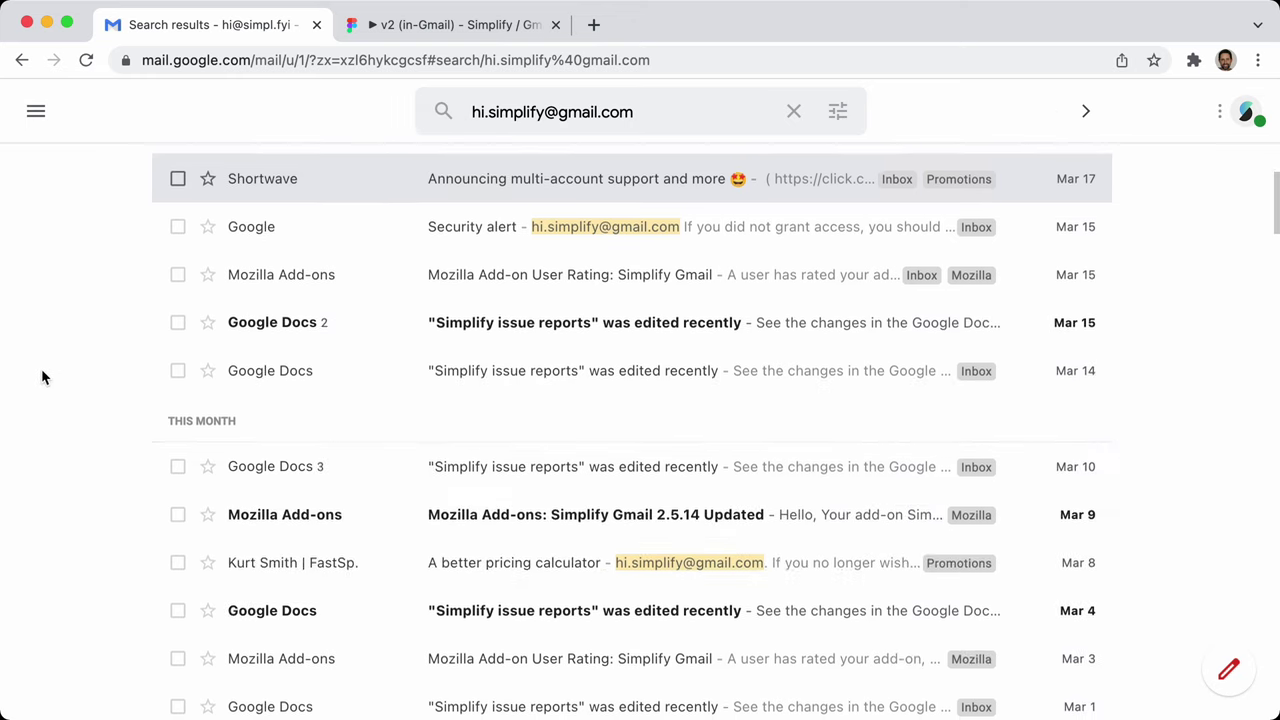
{"action": "scroll", "coordinate": [41, 372], "scroll_direction": "up", "scroll_amount": 3}
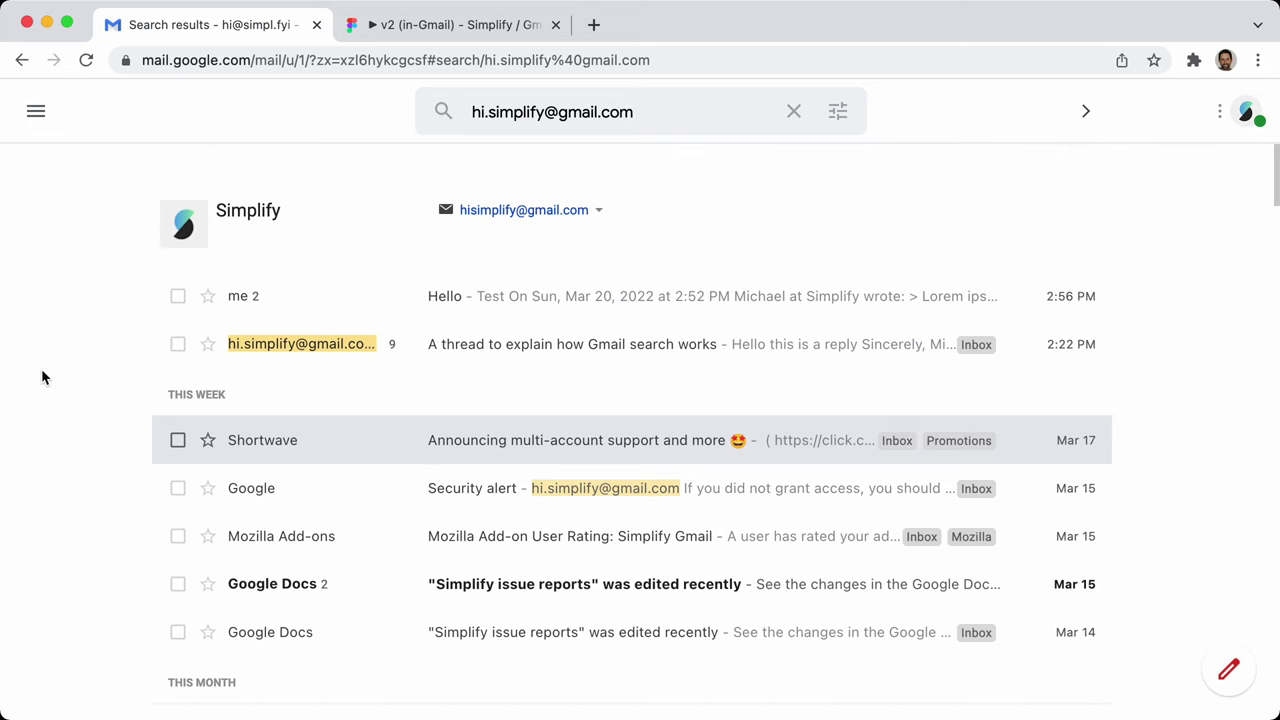
Review the auto-select option for one-key shortcuts in Simplify Preferences and return to the Gmail window
{"action": "key", "text": "super+comma"}
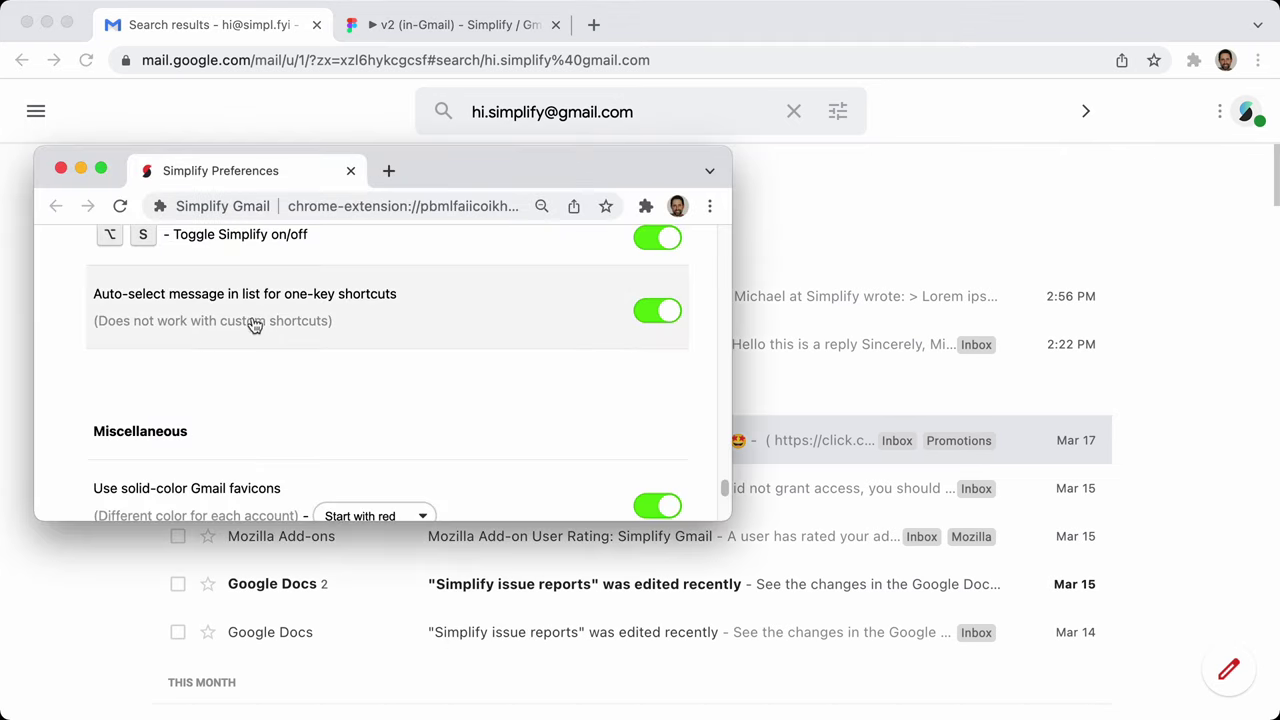
{"action": "scroll", "coordinate": [520, 331], "scroll_direction": "up", "scroll_amount": 2}
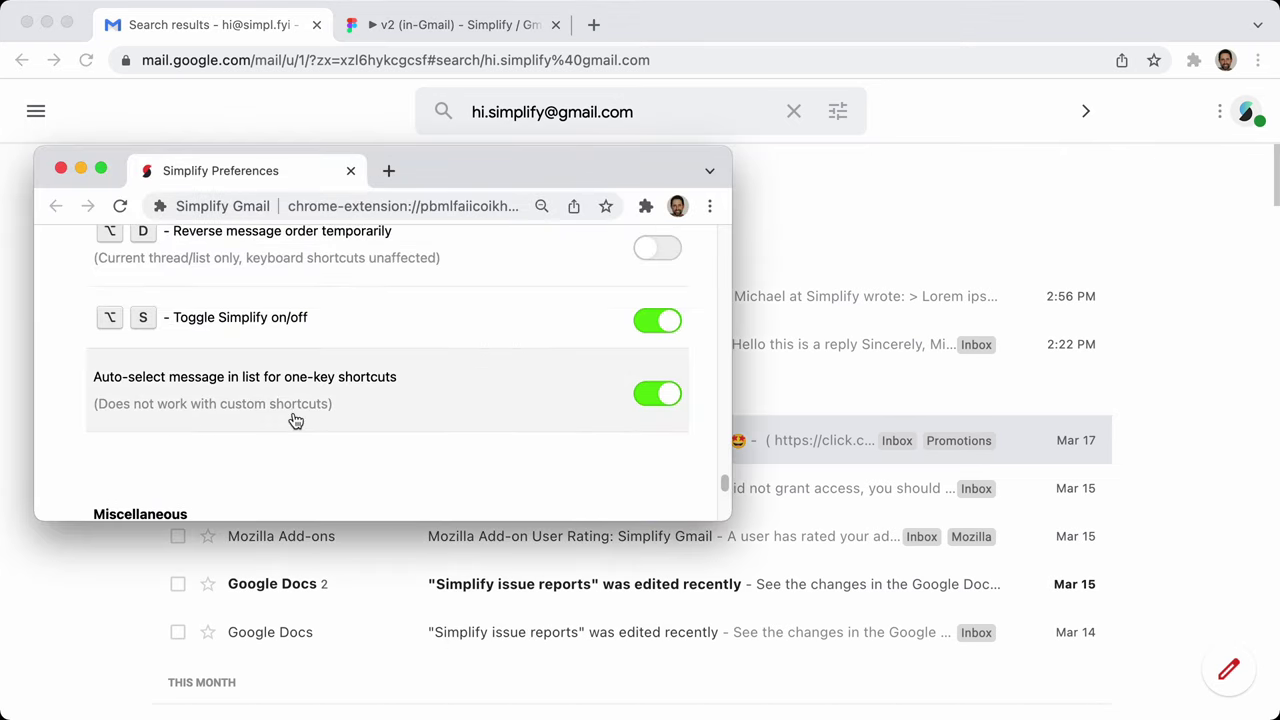
{"action": "key", "text": "super+w"}
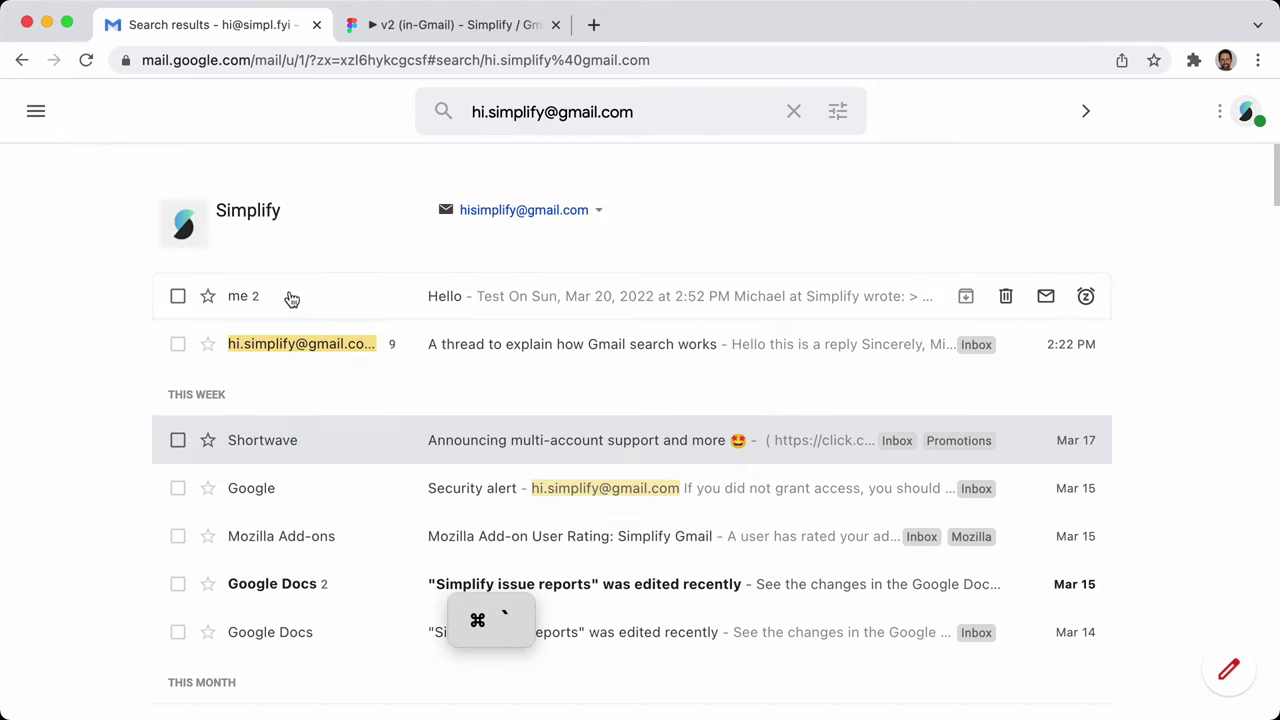
Select the Hello and "A thread to explain how Gmail search works" conversations, delete both and undo the deletion
{"action": "left_click", "coordinate": [177, 296]}
{"action": "left_click", "coordinate": [177, 344]}
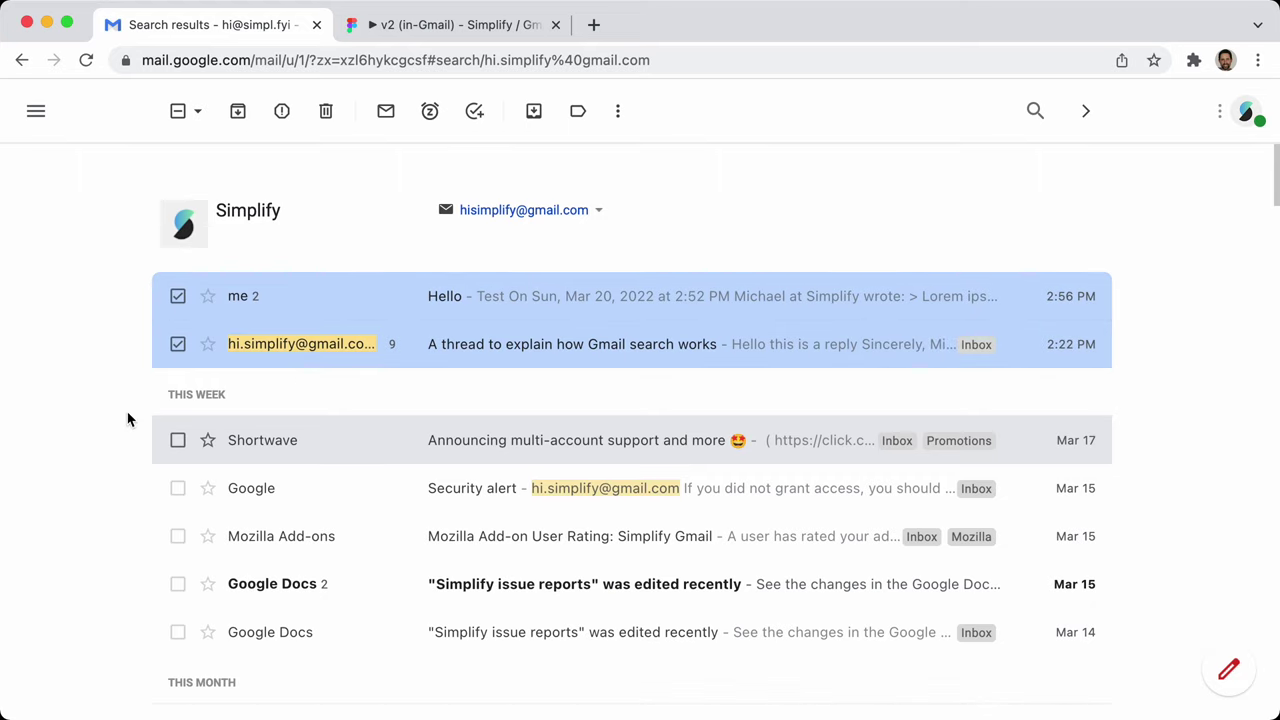
{"action": "key", "text": "shift+3"}
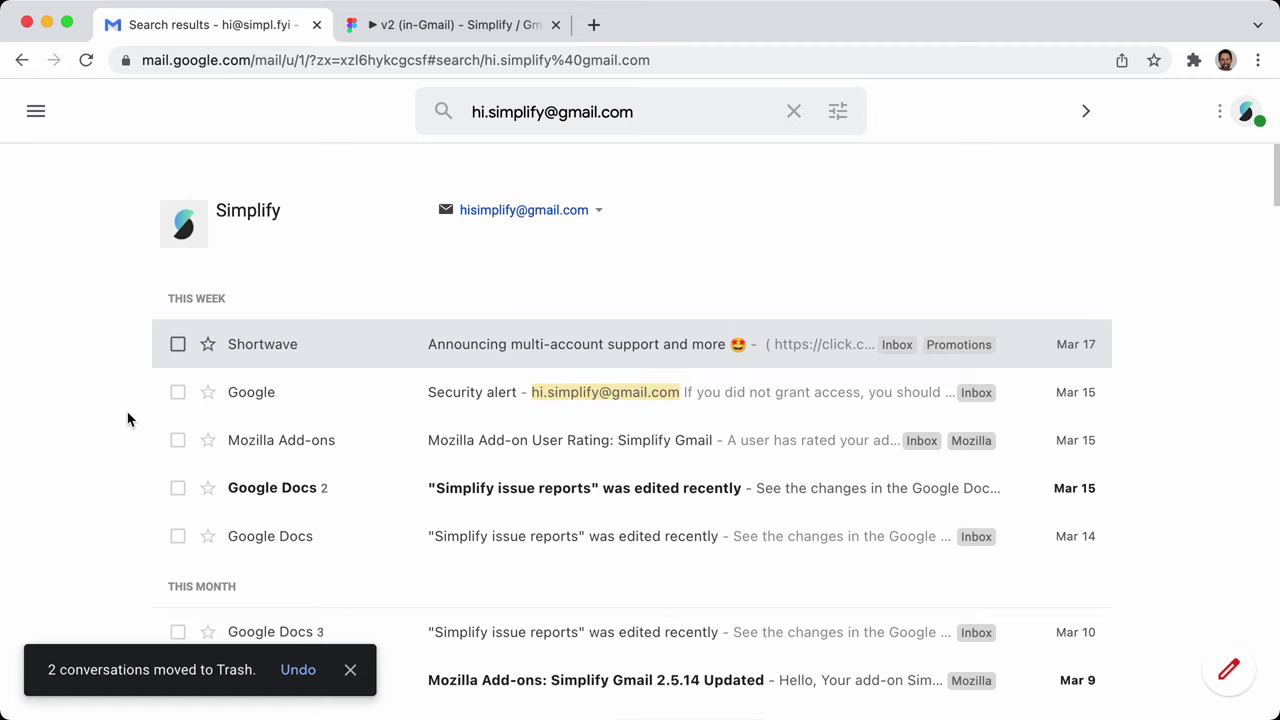
{"action": "left_click", "coordinate": [298, 669]}
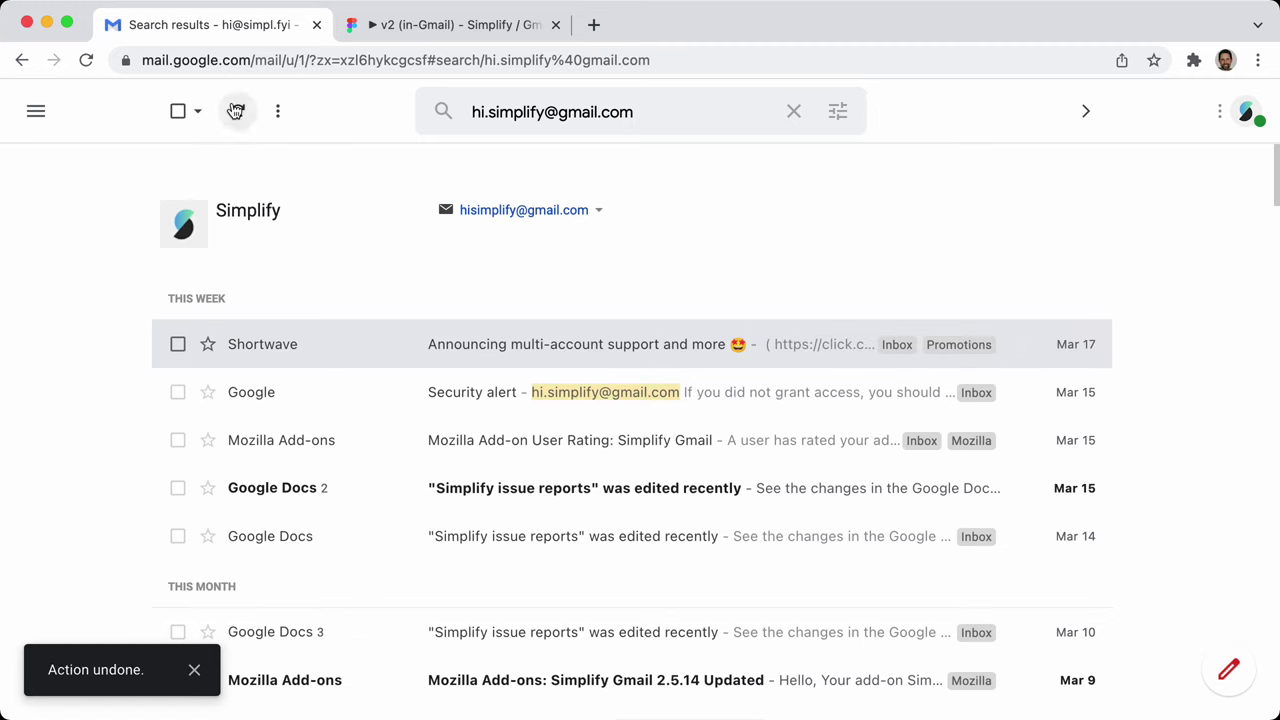
Review the SPACE shortcut for selecting the focused conversation in Simplify Preferences and return to the Gmail window
{"action": "key", "text": "super+grave"}
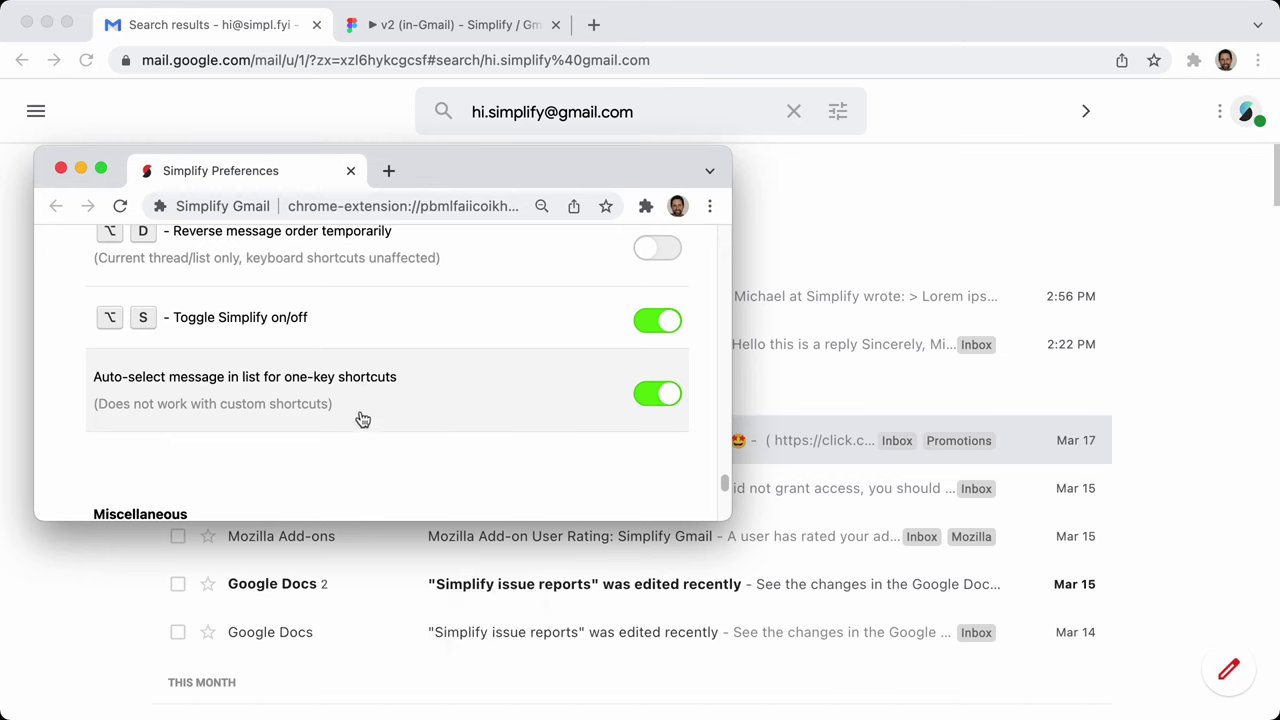
{"action": "scroll", "coordinate": [400, 418], "scroll_direction": "down", "scroll_amount": 10}
{"action": "scroll", "coordinate": [330, 408], "scroll_direction": "up", "scroll_amount": 5}
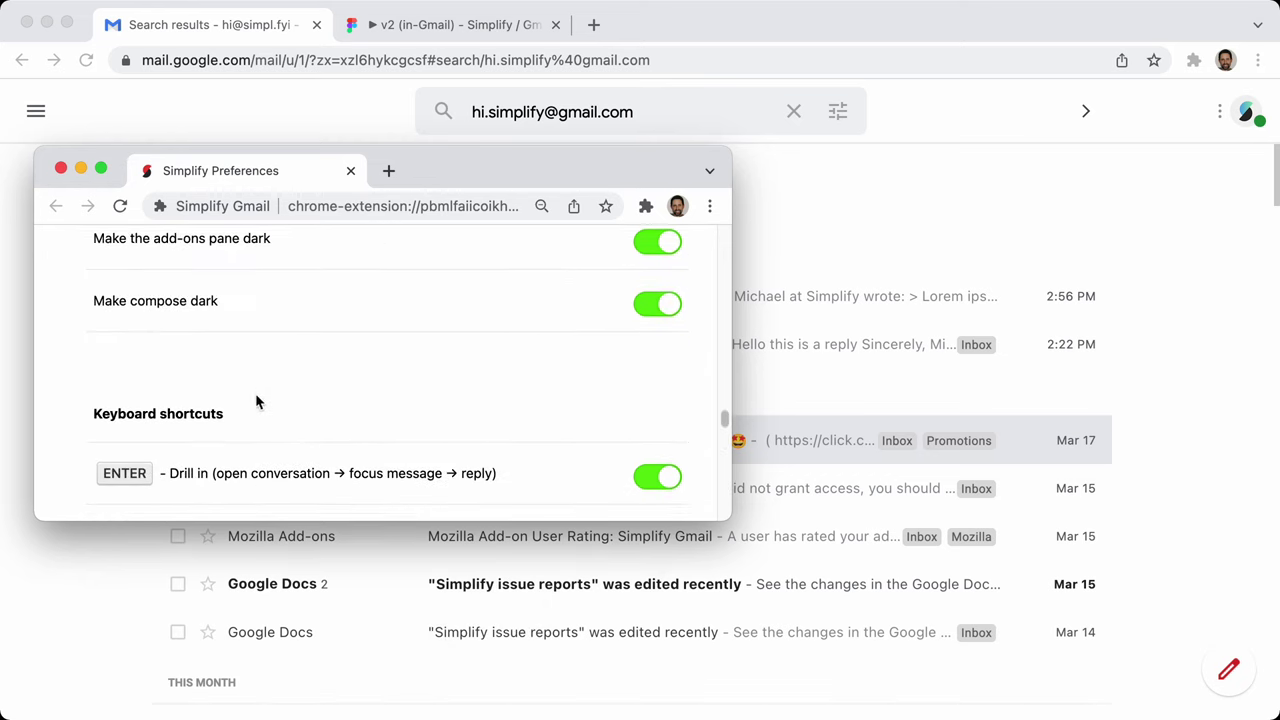
{"action": "scroll", "coordinate": [254, 400], "scroll_direction": "down", "scroll_amount": 6}
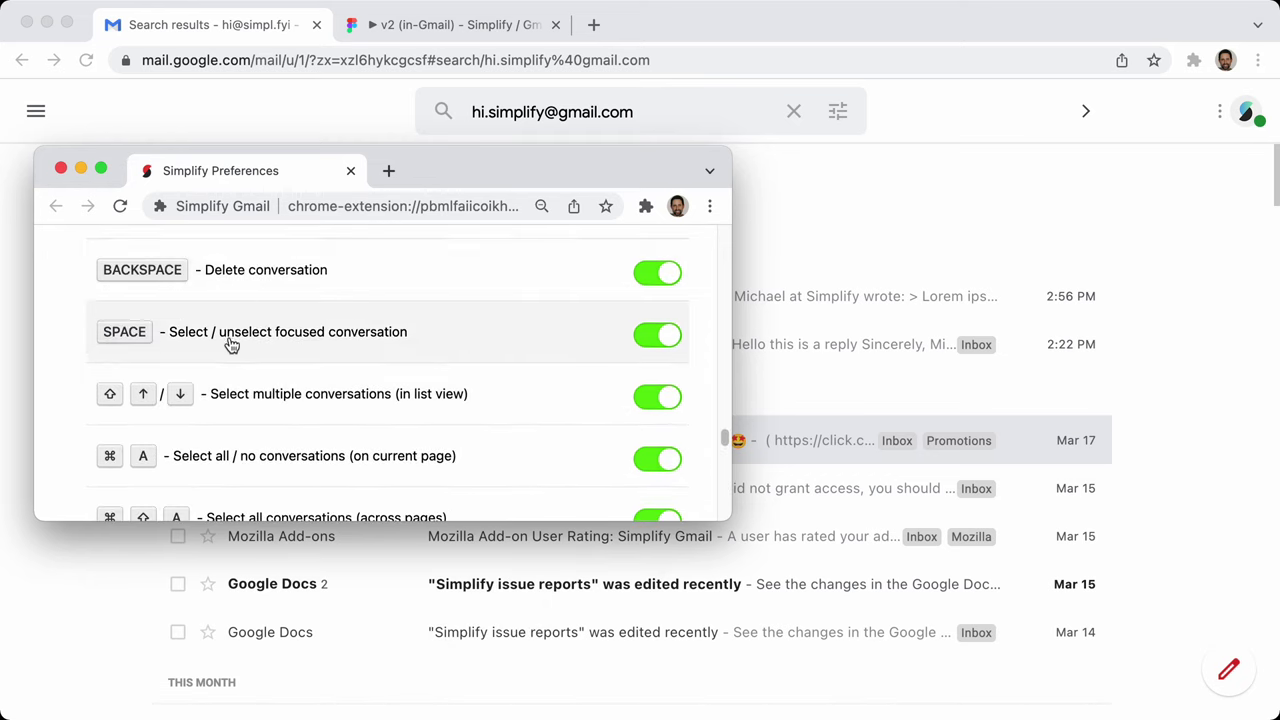
{"action": "left_click", "coordinate": [185, 145]}
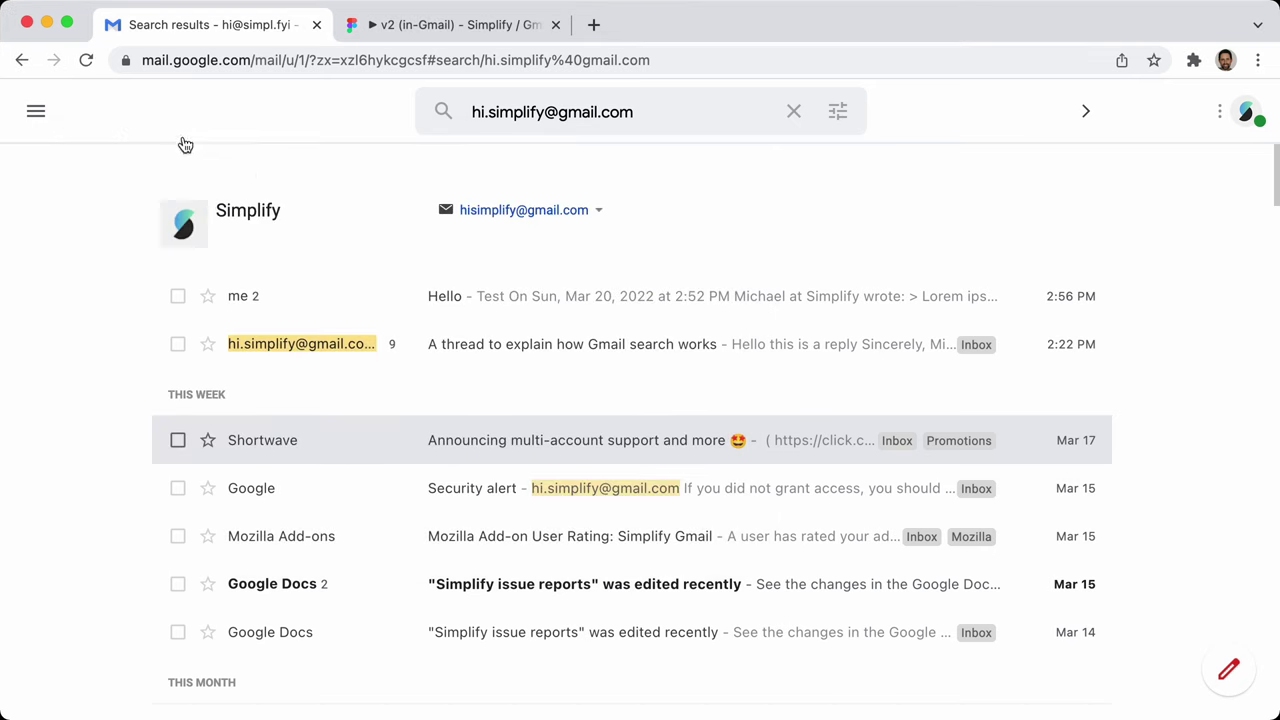
Select the Hello, Shortwave, Google security alert, Mozilla Add-ons (Mar 15) and Google Docs (Mar 14) conversations using keyboard focus
{"action": "key", "text": "Up"}
{"action": "key", "text": "Up"}
{"action": "key", "text": "space"}
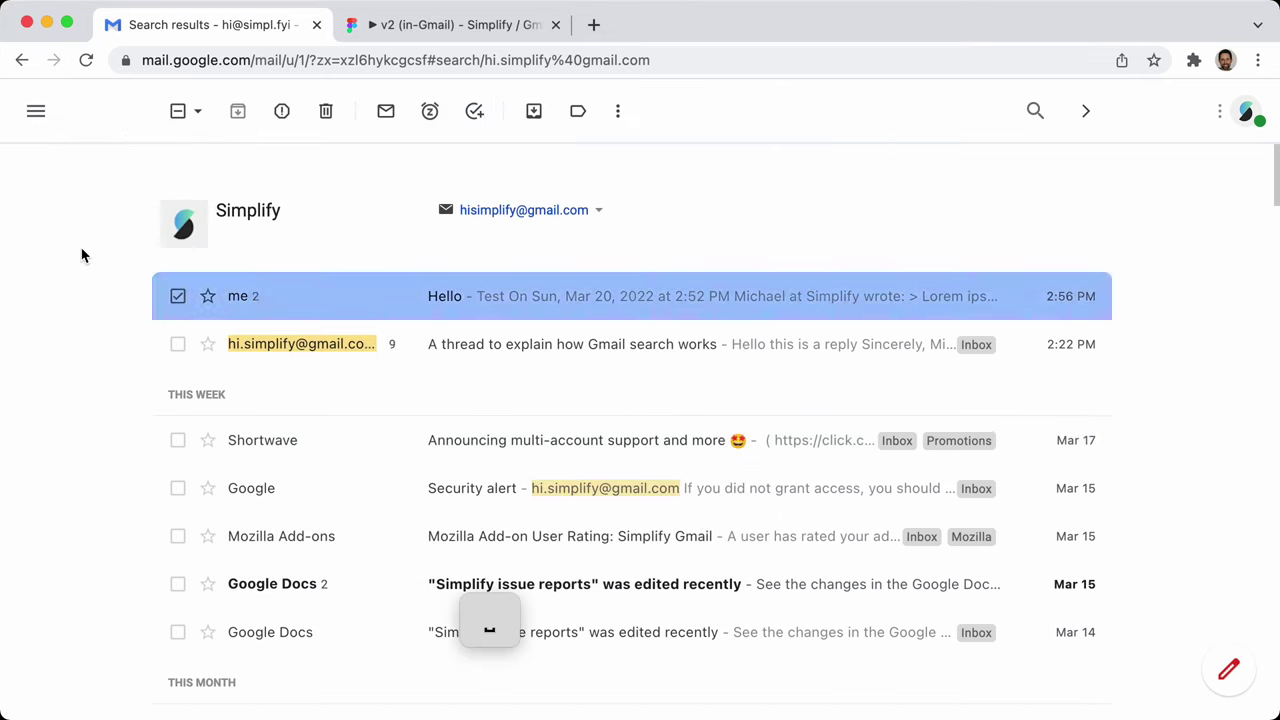
{"action": "key", "text": "Down"}
{"action": "key", "text": "Down"}
{"action": "key", "text": "space"}
{"action": "key", "text": "Down"}
{"action": "key", "text": "space"}
{"action": "key", "text": "Down"}
{"action": "key", "text": "space"}
{"action": "key", "text": "Down"}
{"action": "key", "text": "Down"}
{"action": "key", "text": "space"}
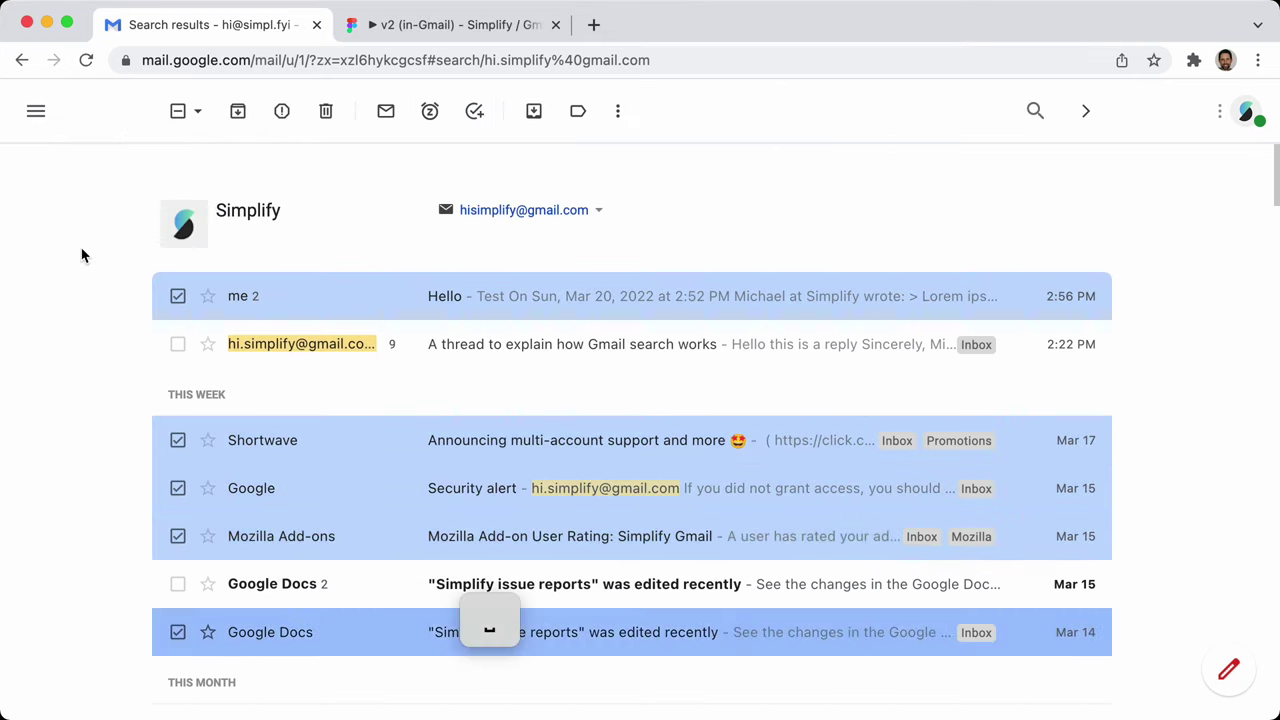
Add "A better pricing calculator" and the Google Docs conversations of Mar 1 and Mar 4 to the selection
{"action": "key", "text": "Down"}
{"action": "key", "text": "Down"}
{"action": "key", "text": "Down"}
{"action": "key", "text": "space"}
{"action": "key", "text": "Down"}
{"action": "key", "text": "Down"}
{"action": "key", "text": "Down"}
{"action": "key", "text": "space"}
{"action": "key", "text": "Up"}
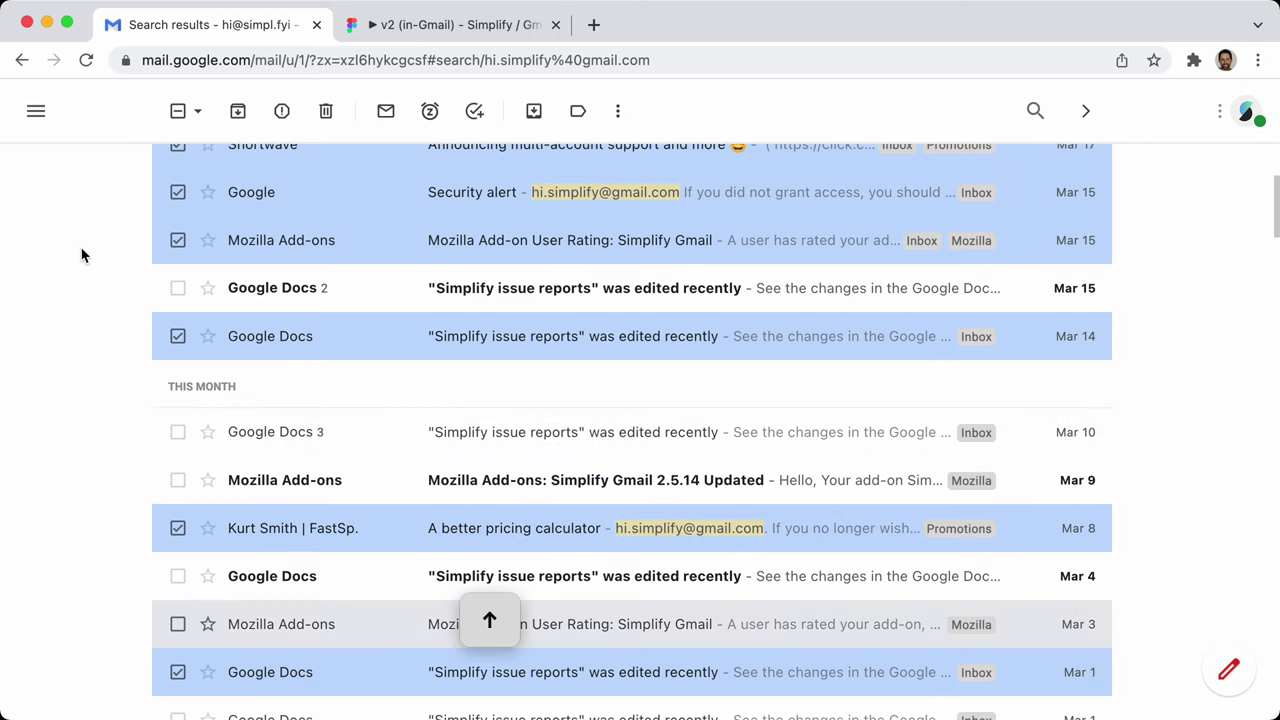
{"action": "key", "text": "Up"}
{"action": "key", "text": "space"}
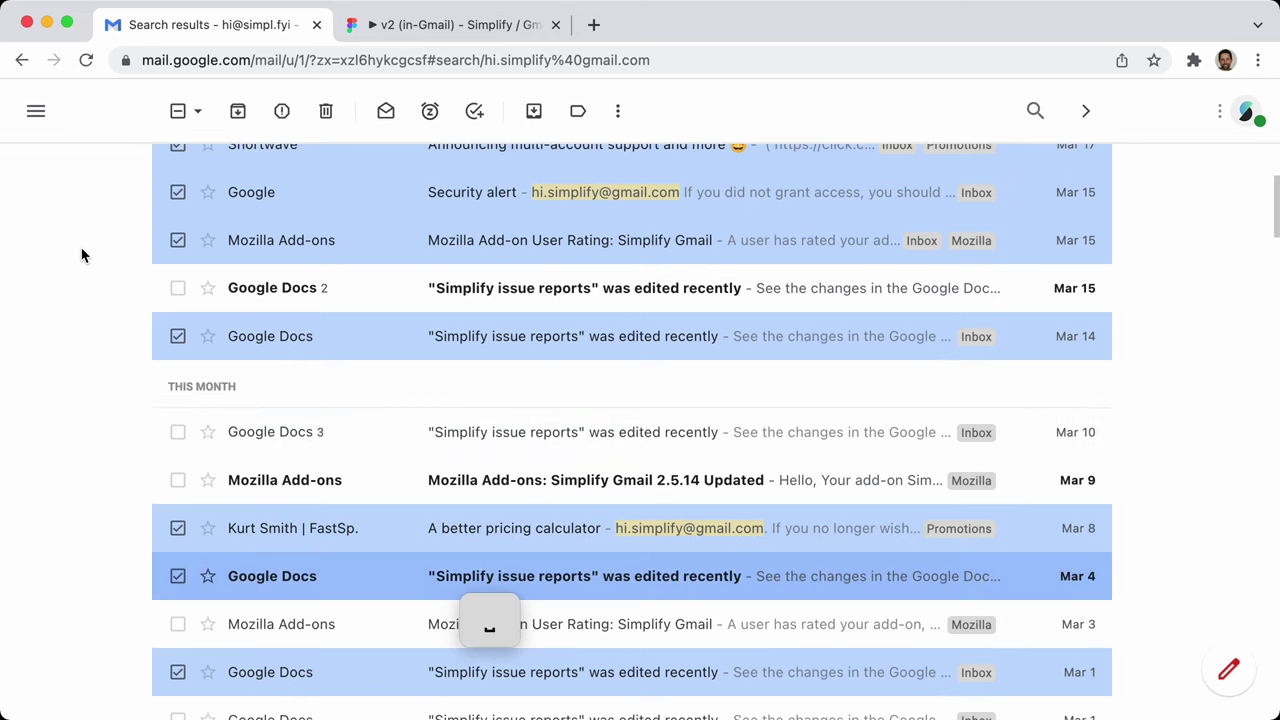
Unselect the Google Docs conversations of Mar 4 and Mar 1 and "A better pricing calculator"
{"action": "key", "text": "space"}
{"action": "key", "text": "Down"}
{"action": "key", "text": "Down"}
{"action": "key", "text": "space"}
{"action": "key", "text": "Up"}
{"action": "key", "text": "Up"}
{"action": "key", "text": "space"}
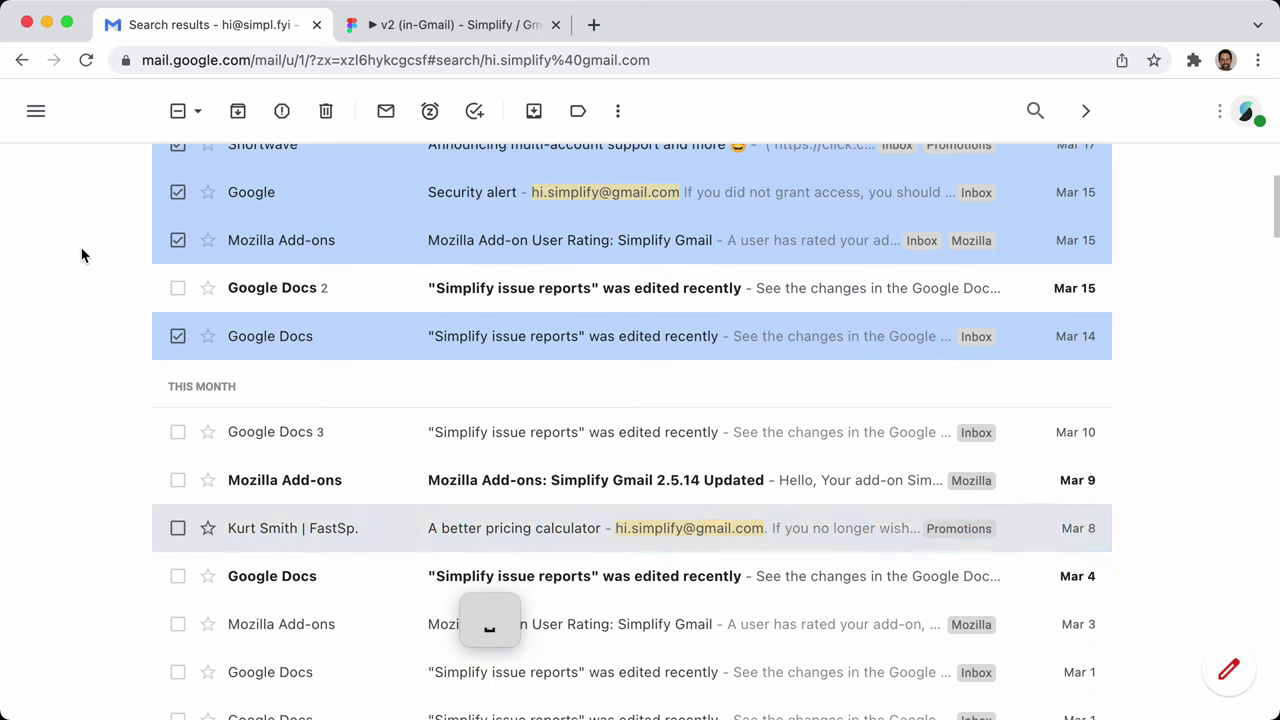
Unselect the Google Docs (Mar 14) and Mozilla Add-ons (Mar 15) conversations and move the focus back to Hello
{"action": "key", "text": "Up"}
{"action": "key", "text": "Up"}
{"action": "key", "text": "Up"}
{"action": "key", "text": "Up"}
{"action": "key", "text": "Down"}
{"action": "key", "text": "space"}
{"action": "key", "text": "Up"}
{"action": "key", "text": "Up"}
{"action": "key", "text": "space"}
{"action": "key", "text": "Up"}
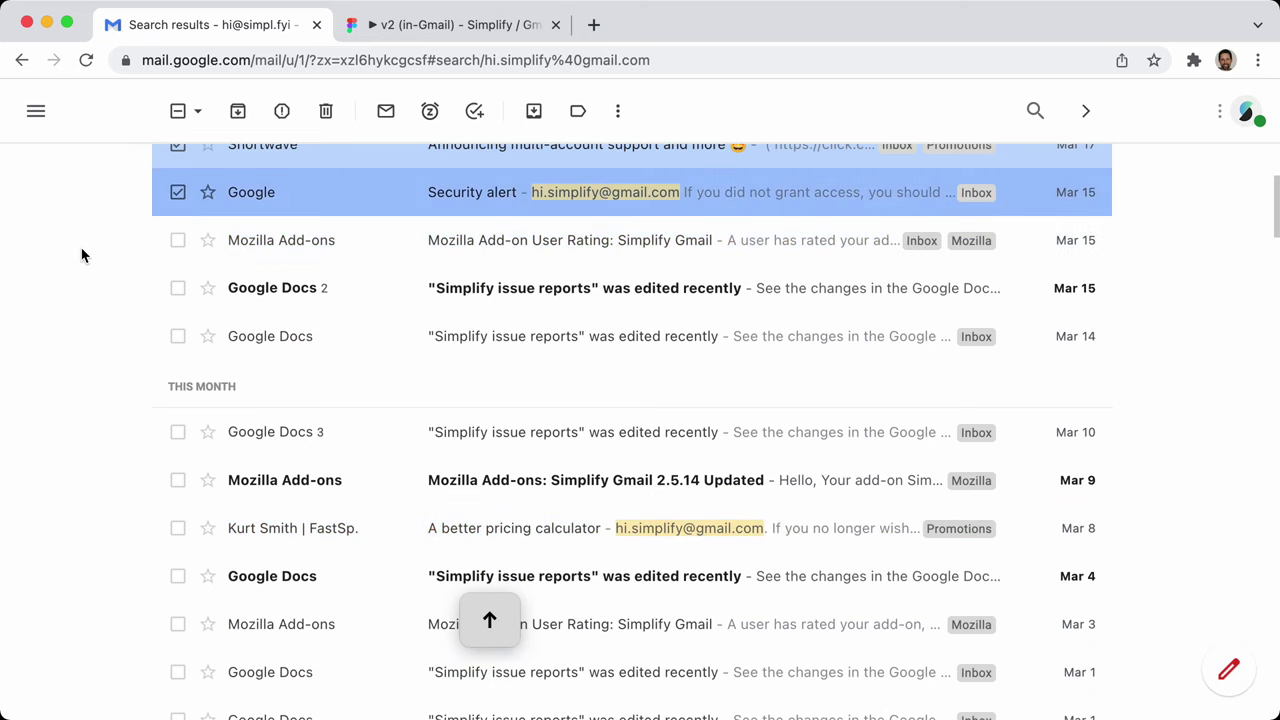
{"action": "key", "text": "Up"}
{"action": "key", "text": "Up"}
{"action": "key", "text": "Up"}
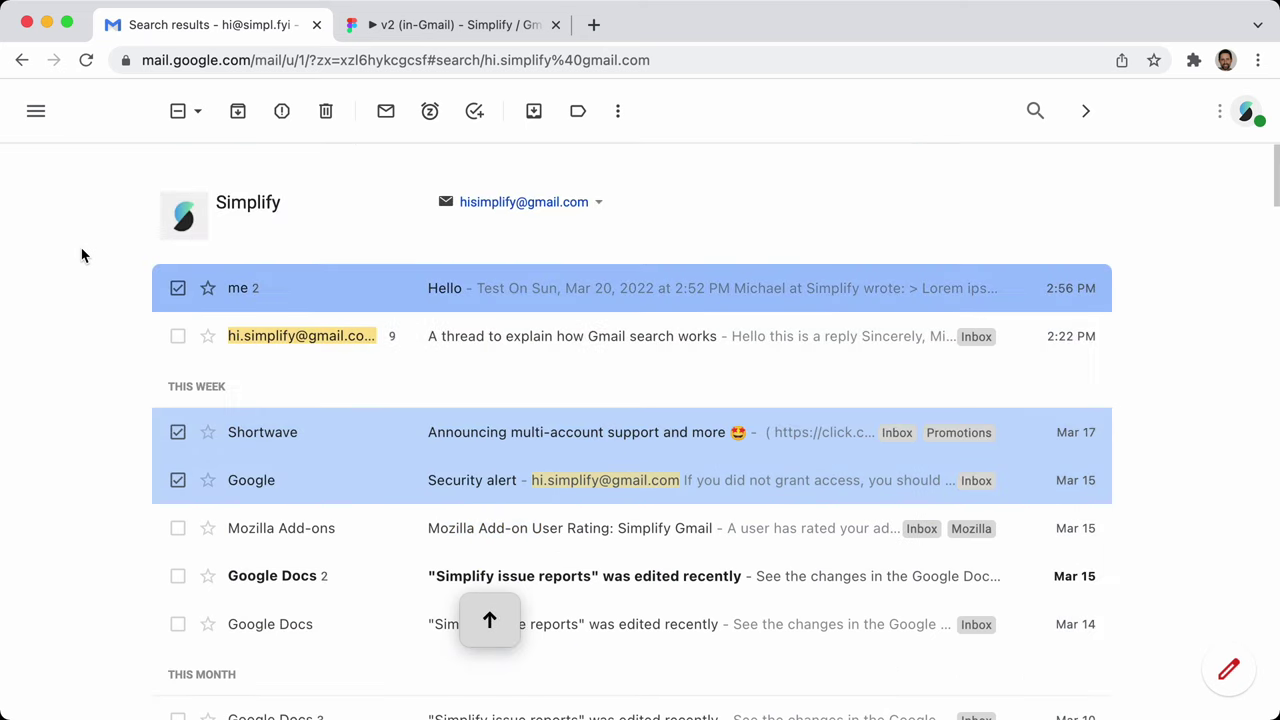
Unselect the Hello, Google security alert and Shortwave conversations, and return the focus to Hello
{"action": "key", "text": "super+comma"}
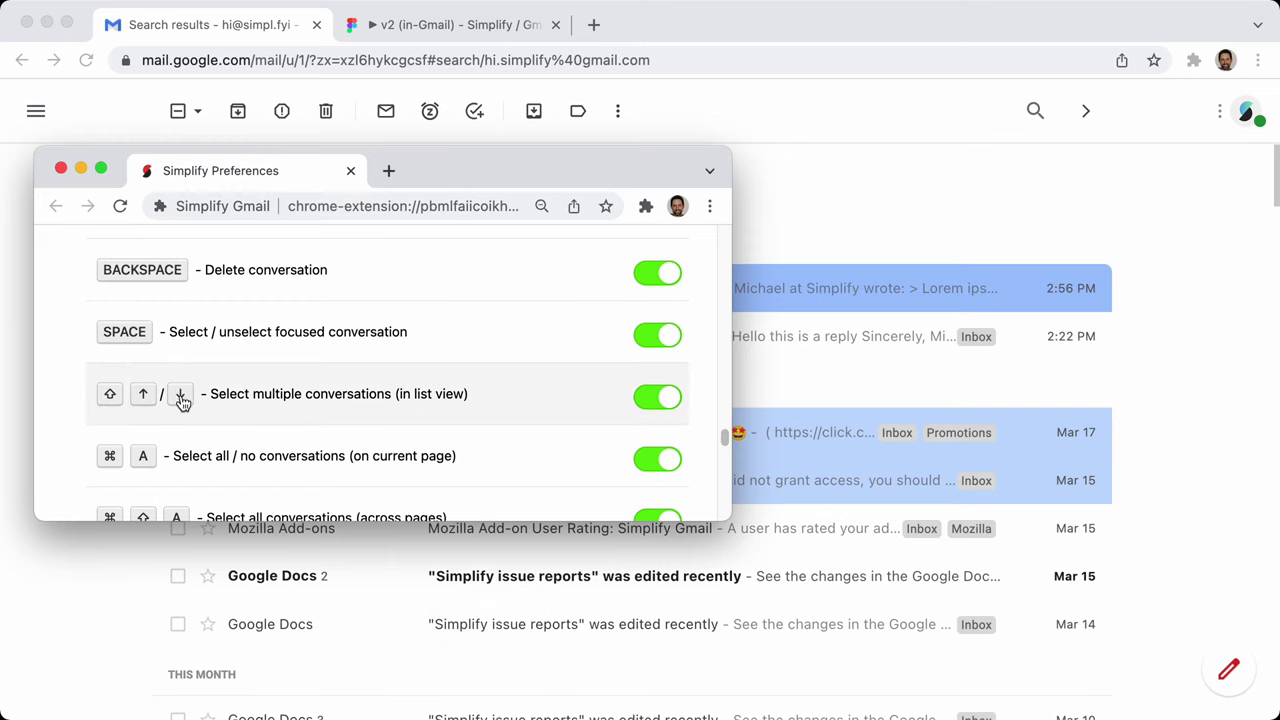
{"action": "left_click", "coordinate": [1215, 341]}
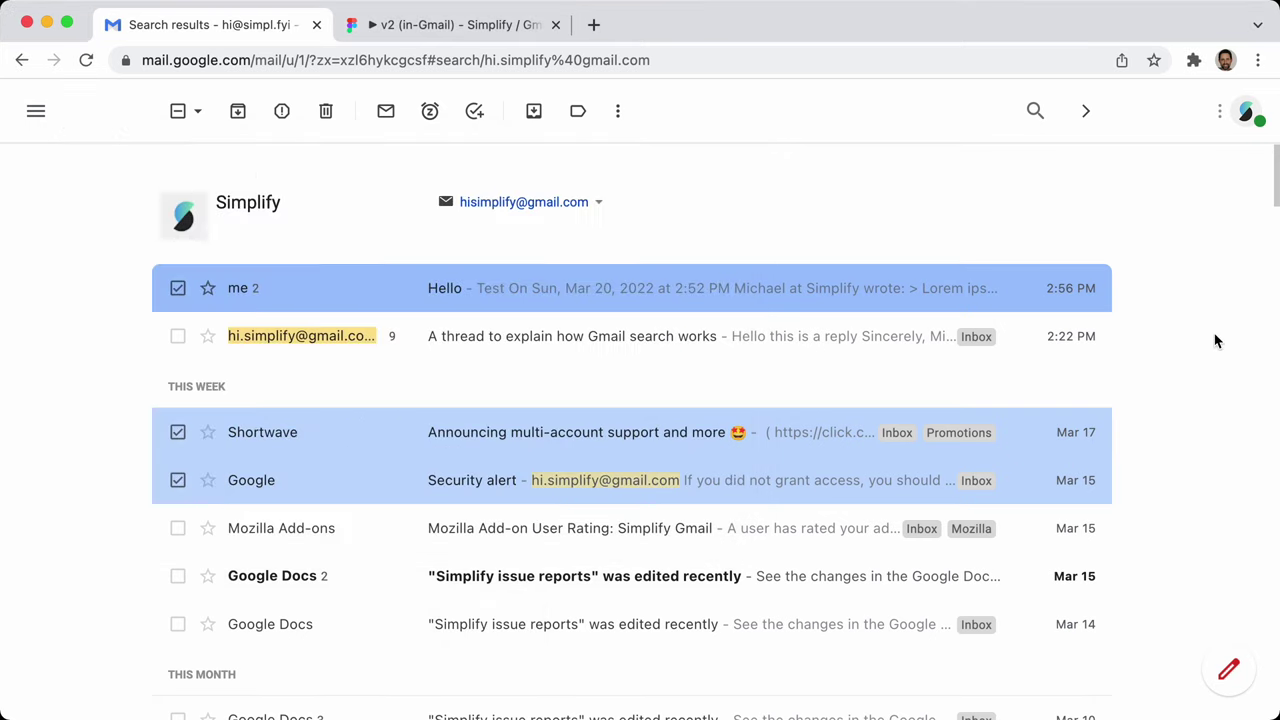
{"action": "key", "text": "space"}
{"action": "key", "text": "Down"}
{"action": "key", "text": "Down"}
{"action": "key", "text": "Down"}
{"action": "key", "text": "space"}
{"action": "key", "text": "Up"}
{"action": "key", "text": "space"}
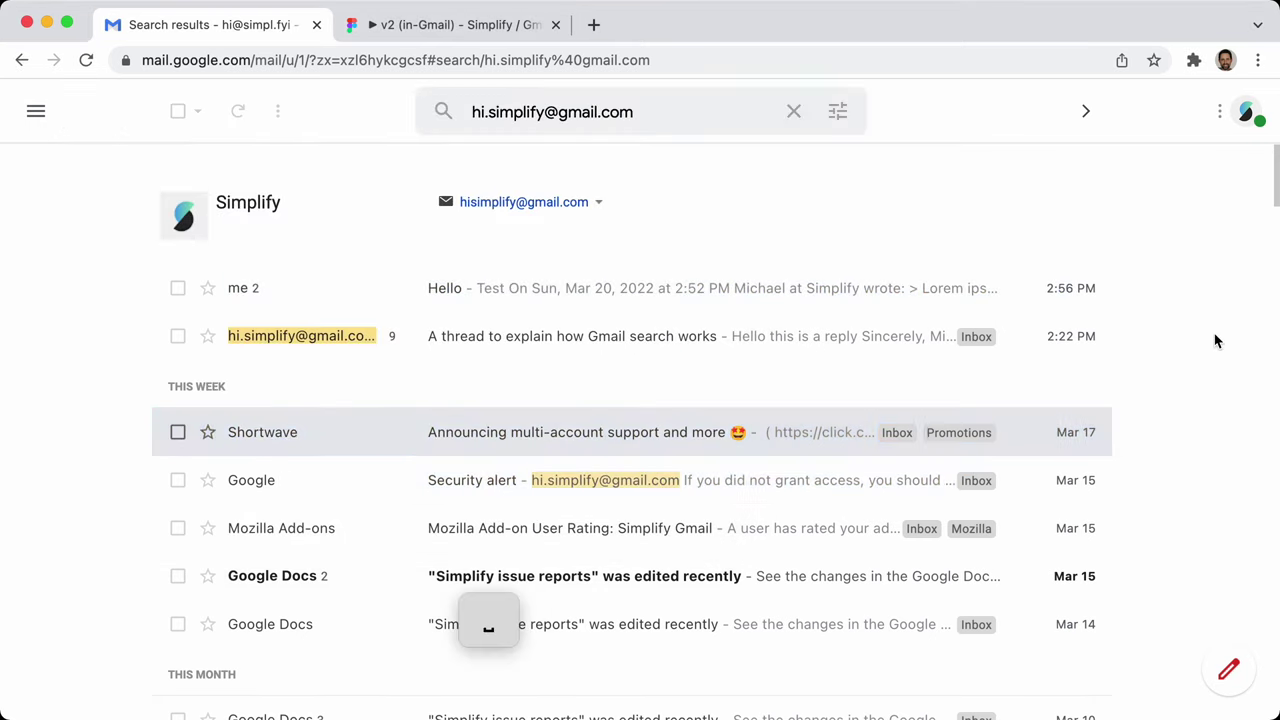
{"action": "key", "text": "Up"}
{"action": "key", "text": "Up"}
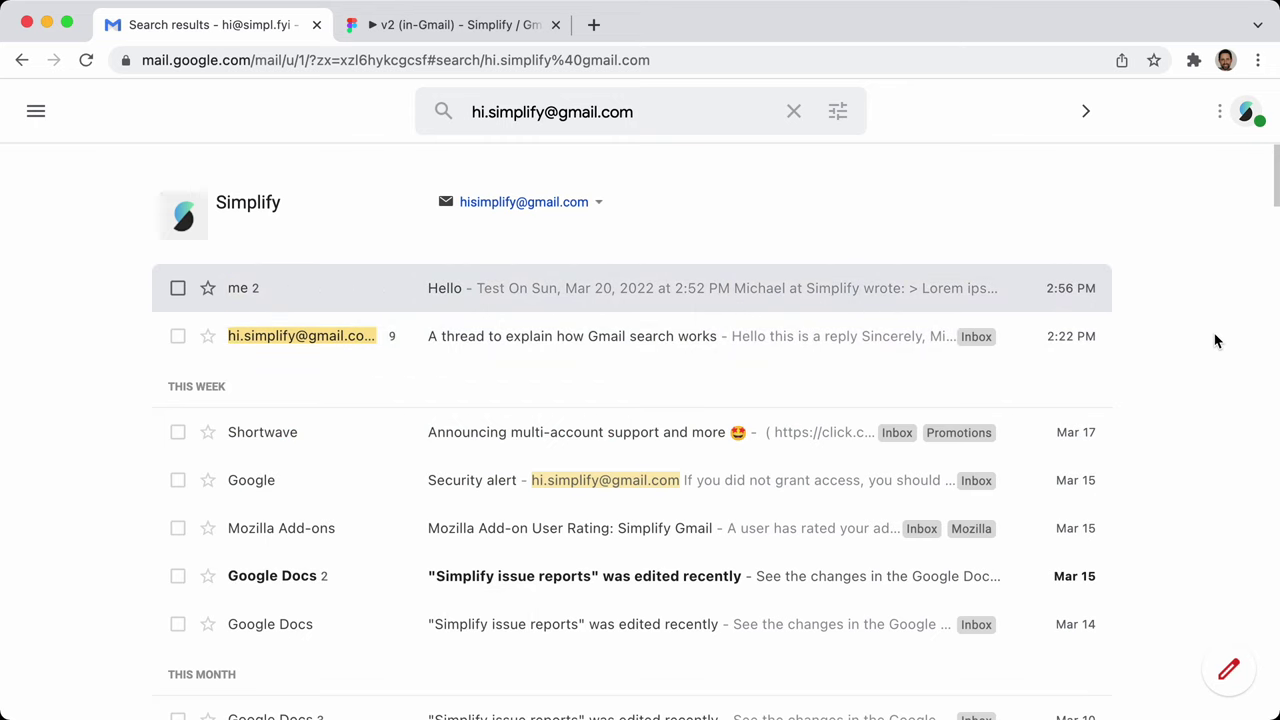
Select the conversations from Hello down to Google Docs (Mar 15) as one continuous range
{"action": "key", "text": "shift+Down"}
{"action": "key", "text": "shift+Down"}
{"action": "key", "text": "shift+Down"}
{"action": "key", "text": "shift+Down"}
{"action": "key", "text": "shift+Down"}
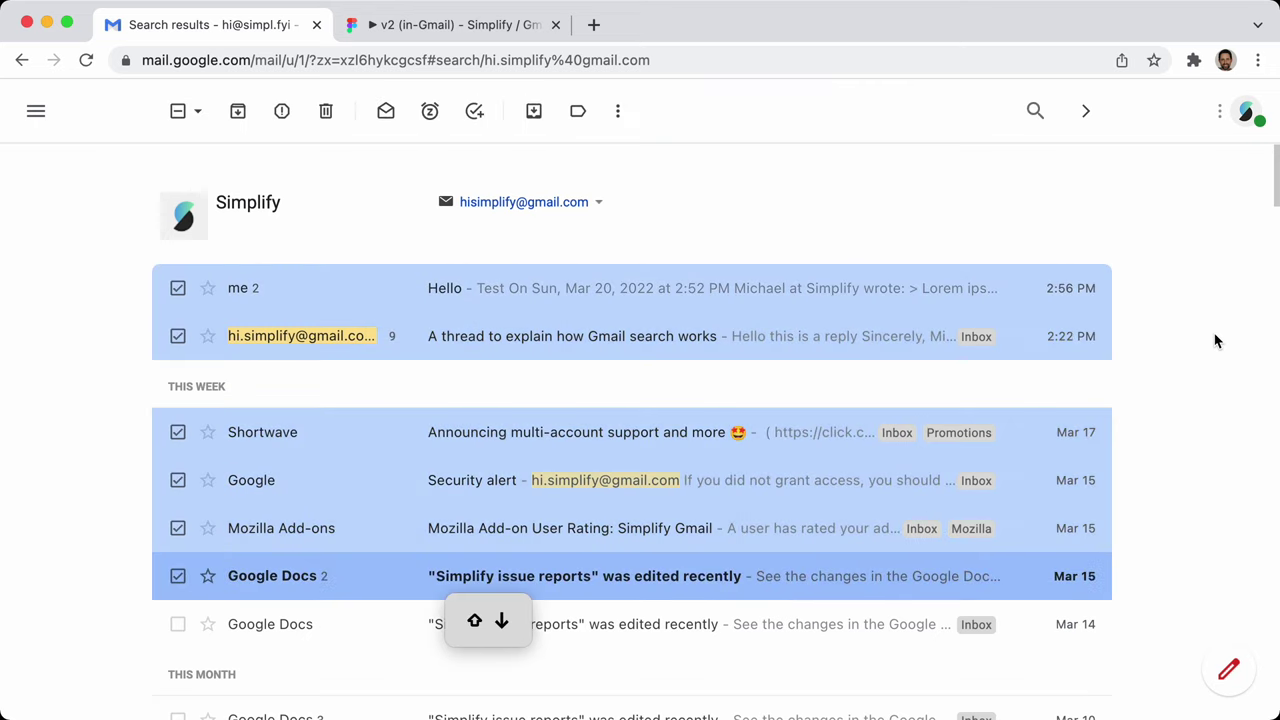
Unselect the range from Google Docs (Mar 15) back up to Hello
{"action": "key", "text": "shift+Up"}
{"action": "key", "text": "shift+Up"}
{"action": "key", "text": "shift+Up"}
{"action": "key", "text": "shift+Up"}
{"action": "key", "text": "shift+Up"}
{"action": "key", "text": "shift+Up"}
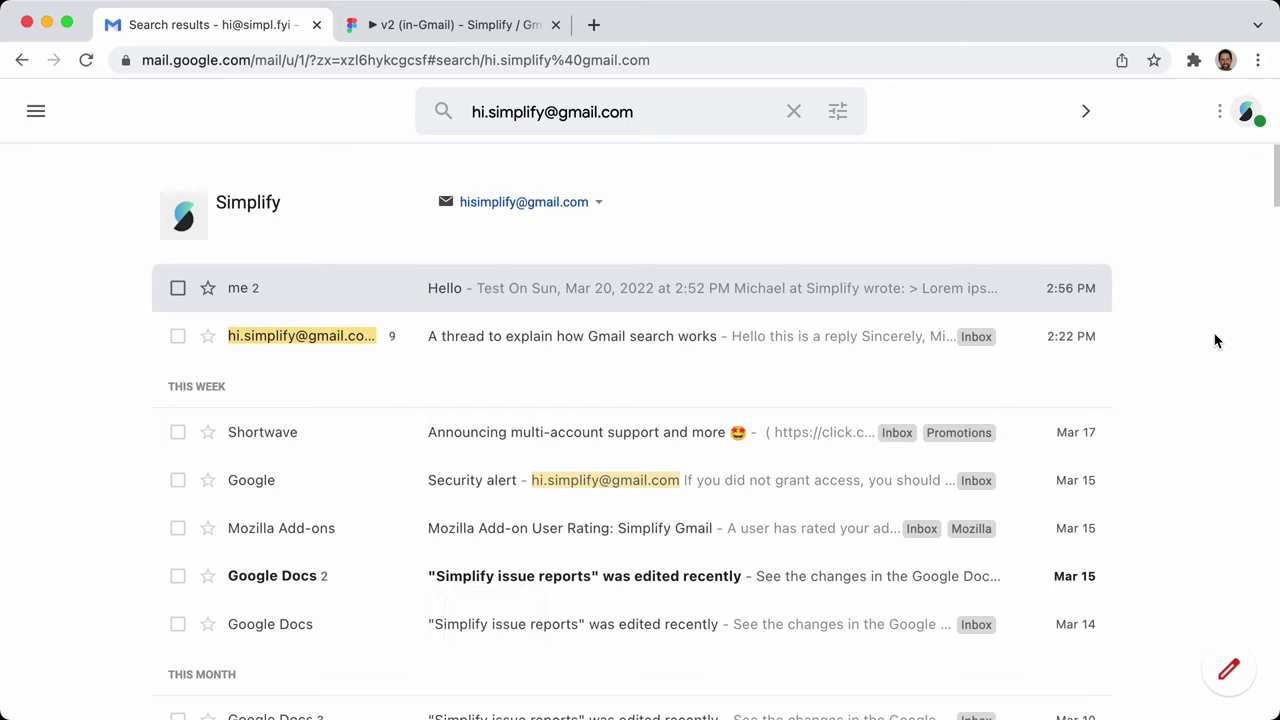
Extend the selection from Hello down to Mozilla Add-ons (Mar 15) and shrink it back up to Hello
{"action": "key", "text": "shift+Down"}
{"action": "key", "text": "shift+Down"}
{"action": "key", "text": "shift+Down"}
{"action": "key", "text": "shift+Down"}
{"action": "key", "text": "shift+Up"}
{"action": "key", "text": "shift+Up"}
{"action": "key", "text": "shift+Up"}
{"action": "key", "text": "shift+Up"}
{"action": "key", "text": "shift+Up"}
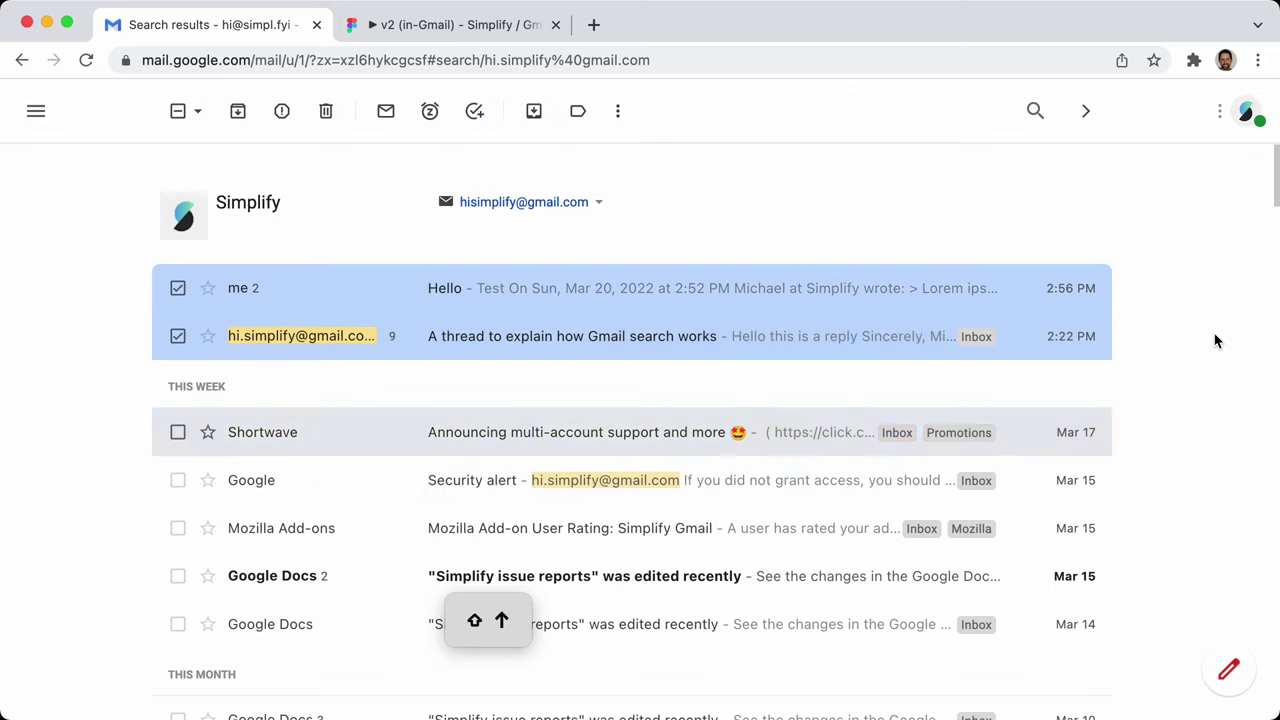
Select the first four conversations, from Hello down to the Google security alert (Mar 15)
{"action": "key", "text": "shift+Down"}
{"action": "key", "text": "shift+Down"}
{"action": "key", "text": "shift+Down"}
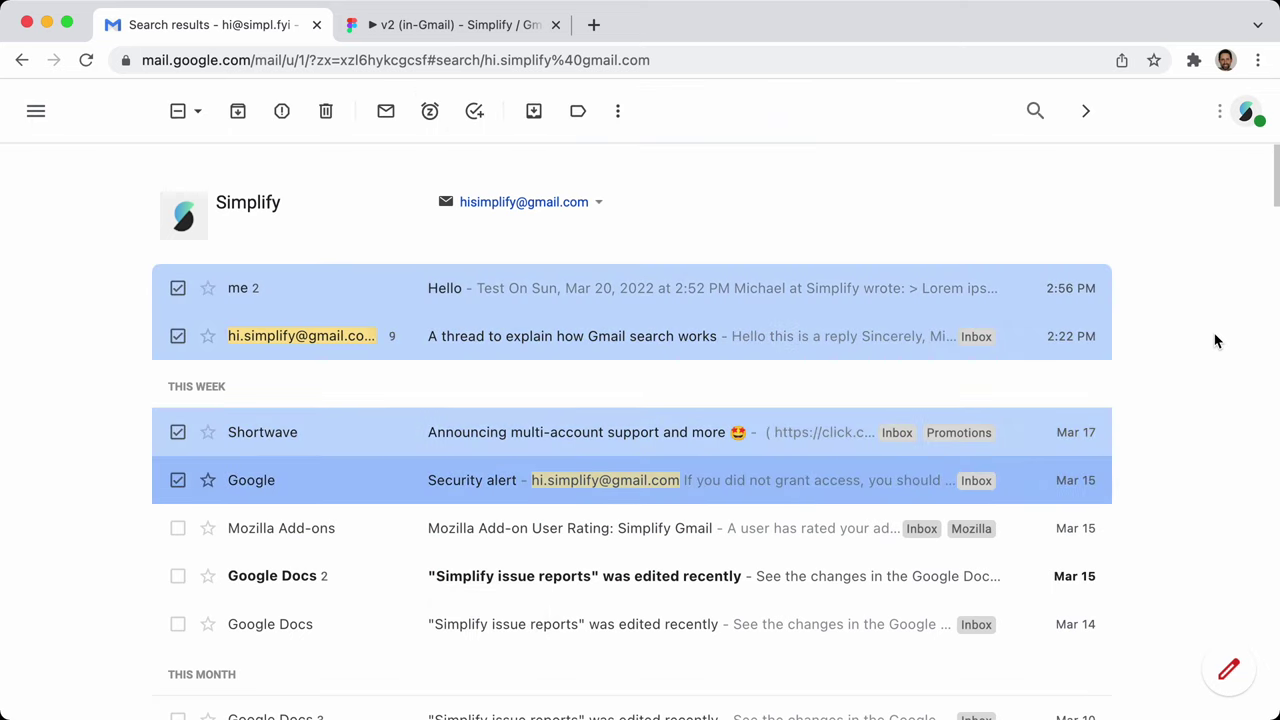
Add the conversations from Google Docs (Mar 10) through the last Google Docs one of Mar 1 to the selection
{"action": "key", "text": "Down"}
{"action": "key", "text": "Down"}
{"action": "key", "text": "Down"}
{"action": "key", "text": "Down"}
{"action": "key", "text": "Down"}
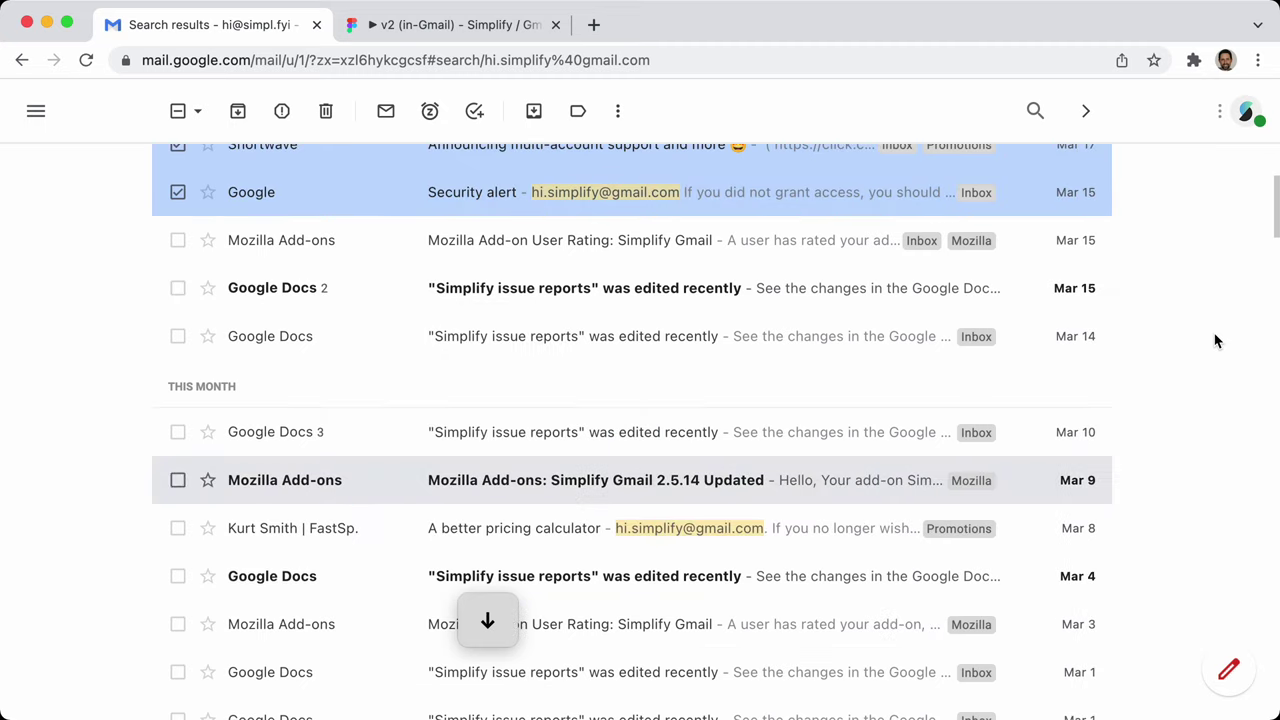
{"action": "key", "text": "Up"}
{"action": "key", "text": "shift+Down"}
{"action": "key", "text": "shift+Down"}
{"action": "key", "text": "shift+Down"}
{"action": "key", "text": "shift+Down"}
{"action": "key", "text": "shift+Down"}
{"action": "key", "text": "shift+Down"}
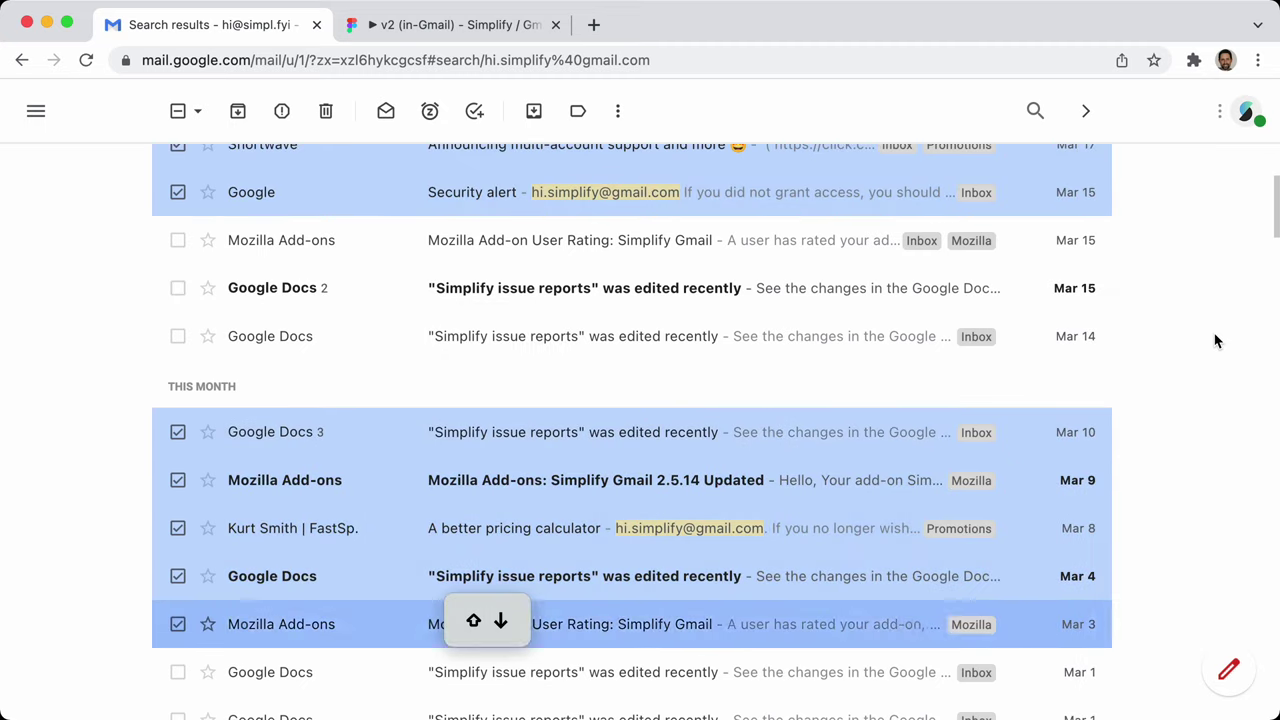
Skip the Feb 28 and Feb 27 conversations and add the Google Docs ones from Feb 25 through Feb 18 to the selection
{"action": "key", "text": "Down"}
{"action": "key", "text": "Down"}
{"action": "key", "text": "Down"}
{"action": "key", "text": "shift+Down"}
{"action": "key", "text": "shift+Down"}
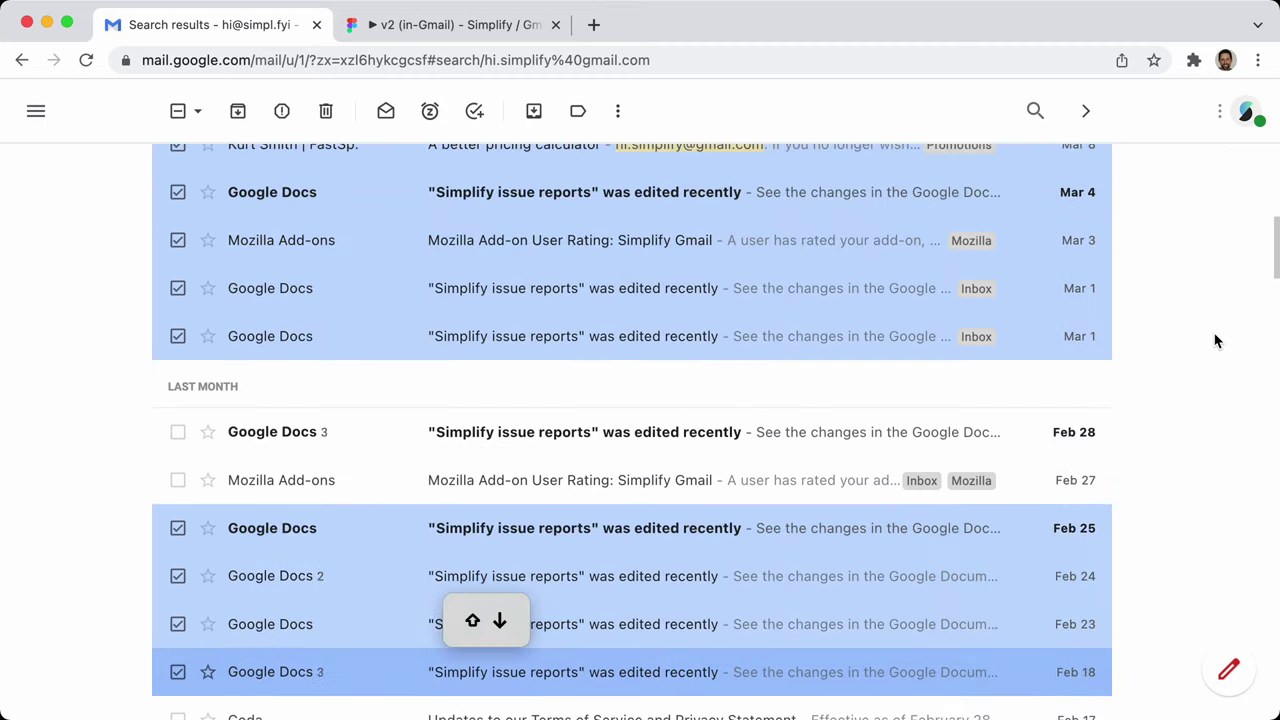
{"action": "key", "text": "shift+Down"}
Unselect the Google Docs conversations from Feb 25 through Feb 18 and move the focus to Mozilla Add-ons (Feb 27)
{"action": "key", "text": "Up"}
{"action": "key", "text": "Up"}
{"action": "key", "text": "Up"}
{"action": "key", "text": "shift+Down"}
{"action": "key", "text": "shift+Down"}
{"action": "key", "text": "shift+Down"}
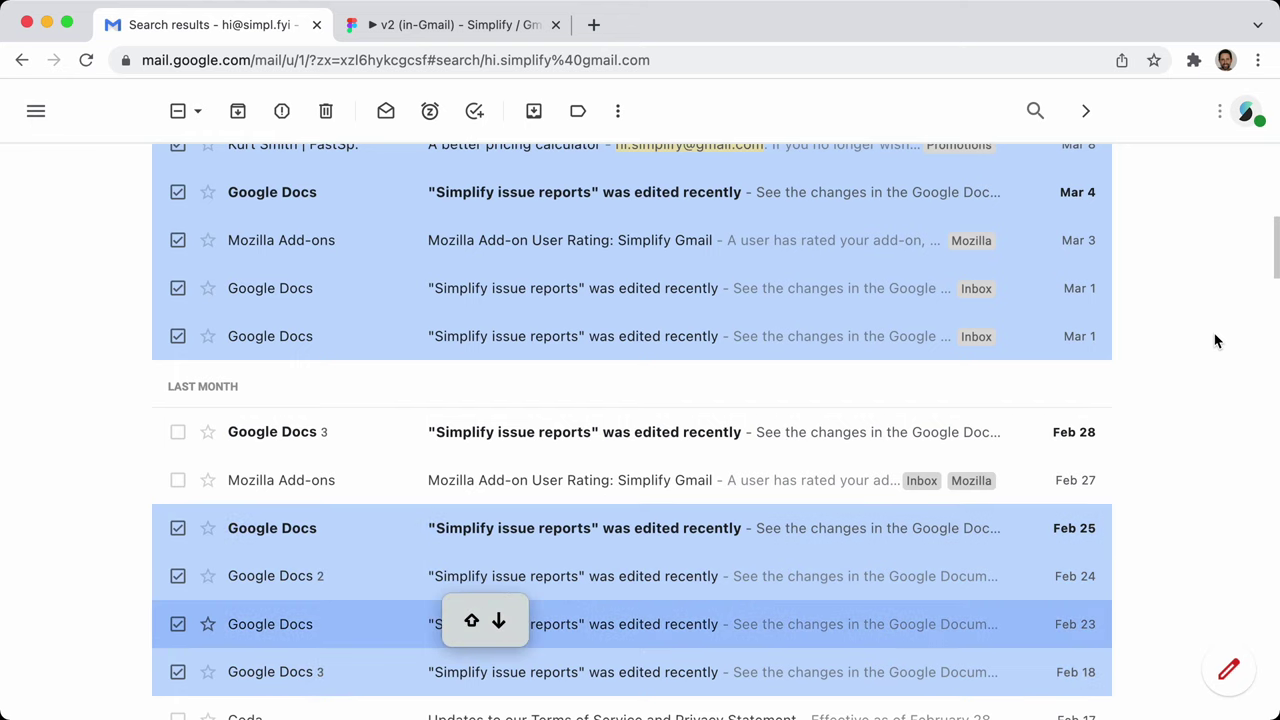
{"action": "key", "text": "shift+Up"}
{"action": "key", "text": "shift+Up"}
{"action": "key", "text": "shift+Up"}
{"action": "key", "text": "Up"}
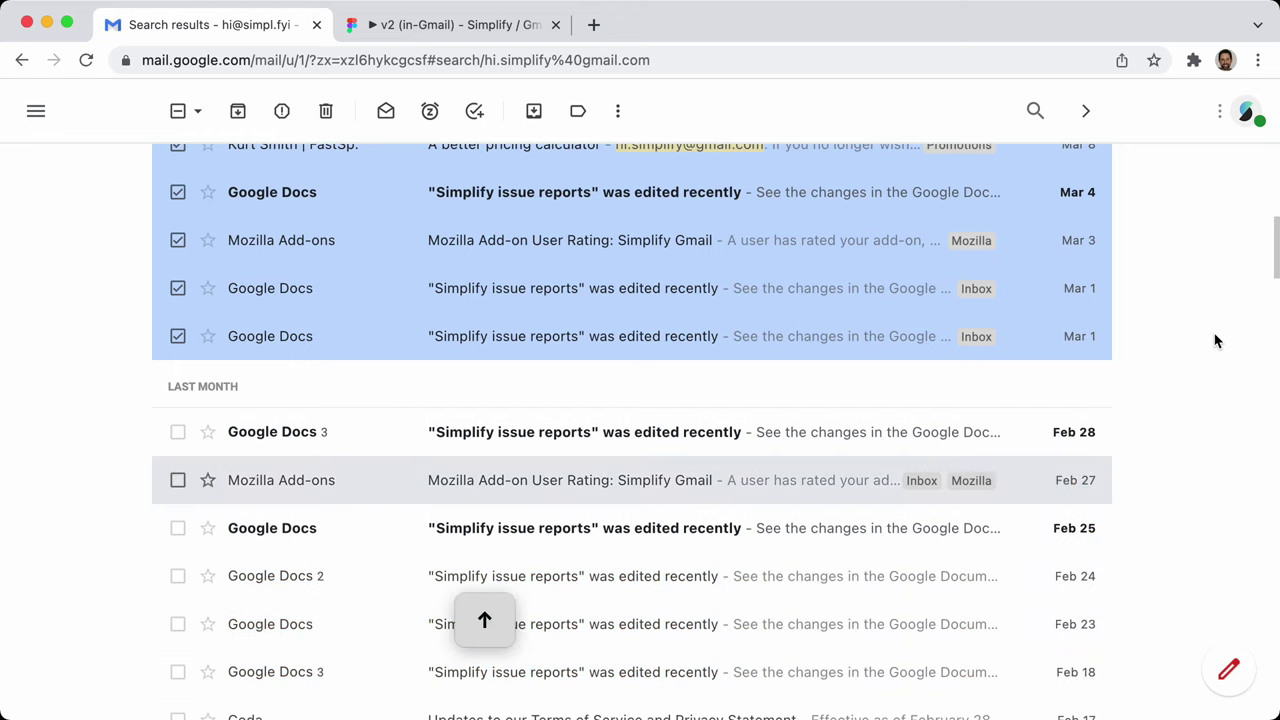
Reselect the Google Docs conversations from Feb 25 through Feb 18 and move the focus within them to Feb 23
{"action": "key", "text": "Down"}
{"action": "key", "text": "shift+Down"}
{"action": "key", "text": "shift+Down"}
{"action": "key", "text": "shift+Down"}
{"action": "key", "text": "Up"}
{"action": "key", "text": "Up"}
{"action": "key", "text": "Up"}
{"action": "key", "text": "Down"}
{"action": "key", "text": "Down"}
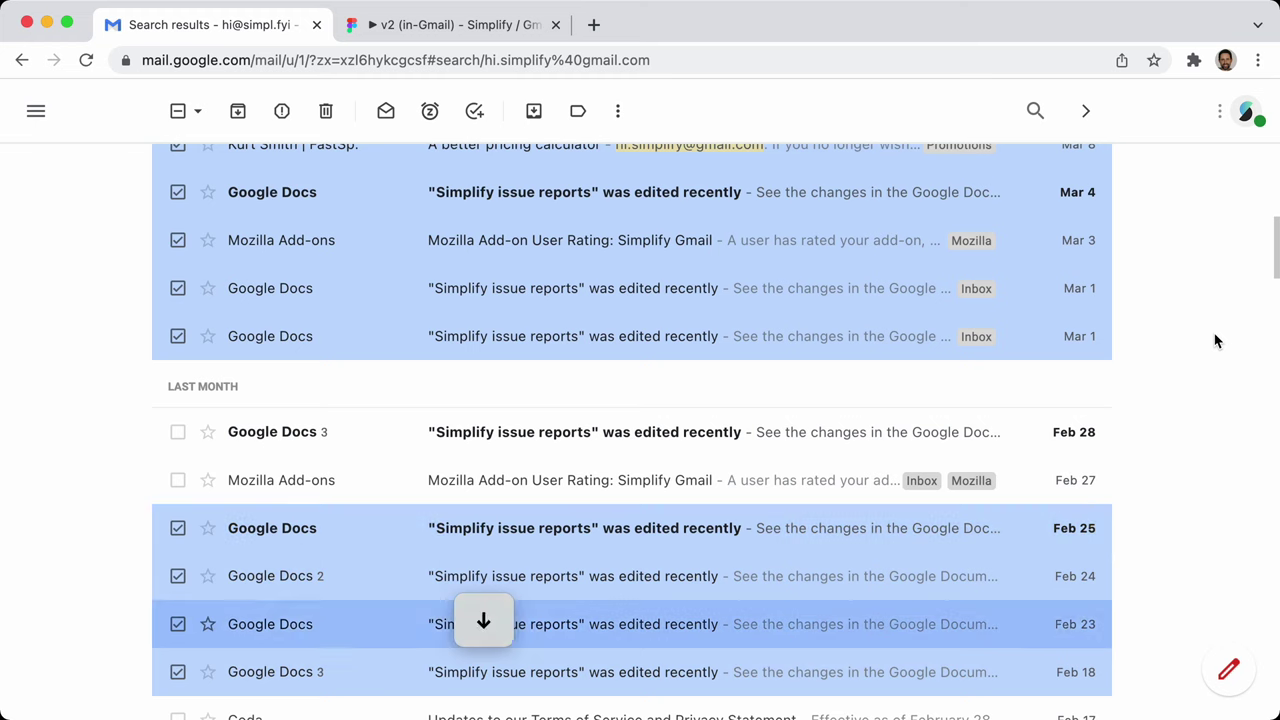
Unselect the Google Docs conversations from Feb 23 up to Feb 25 and of Feb 18, and move the focus to Feb 28
{"action": "key", "text": "shift+Up"}
{"action": "key", "text": "shift+Up"}
{"action": "key", "text": "shift+Down"}
{"action": "key", "text": "shift+Down"}
{"action": "key", "text": "shift+Down"}
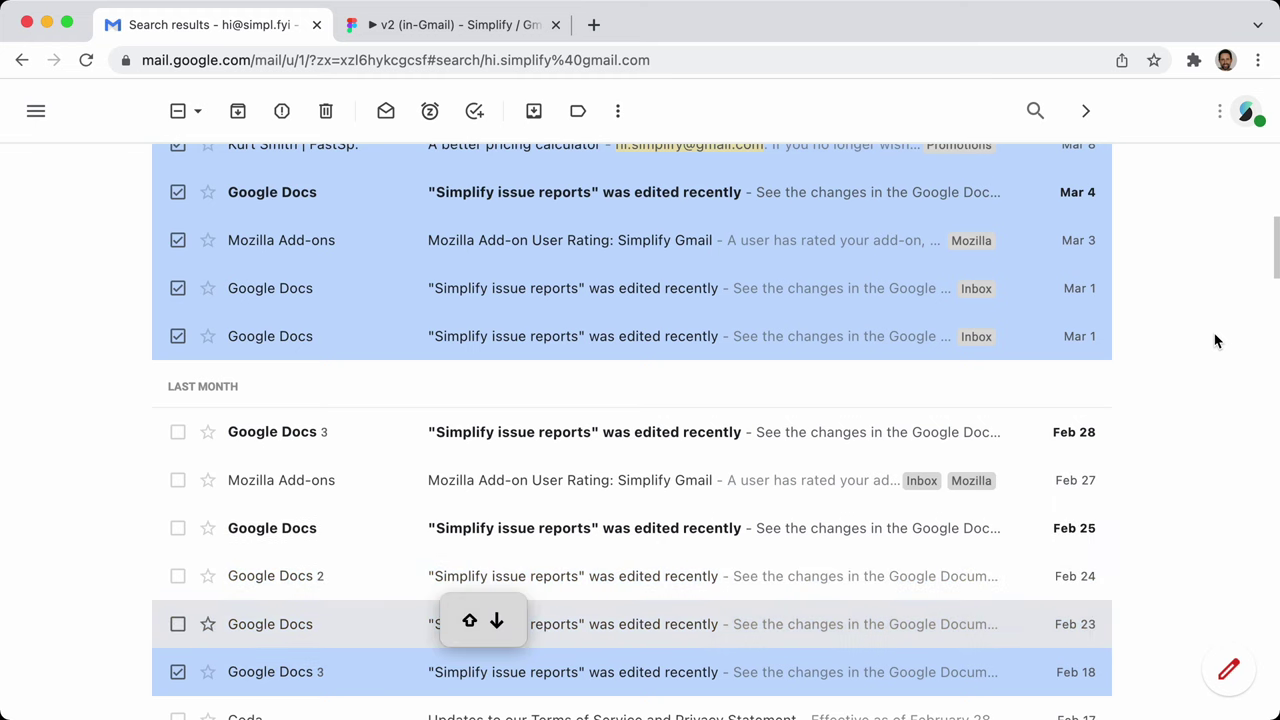
{"action": "key", "text": "Down"}
{"action": "key", "text": "Up"}
{"action": "key", "text": "Up"}
{"action": "key", "text": "Up"}
{"action": "key", "text": "Up"}
{"action": "key", "text": "Up"}
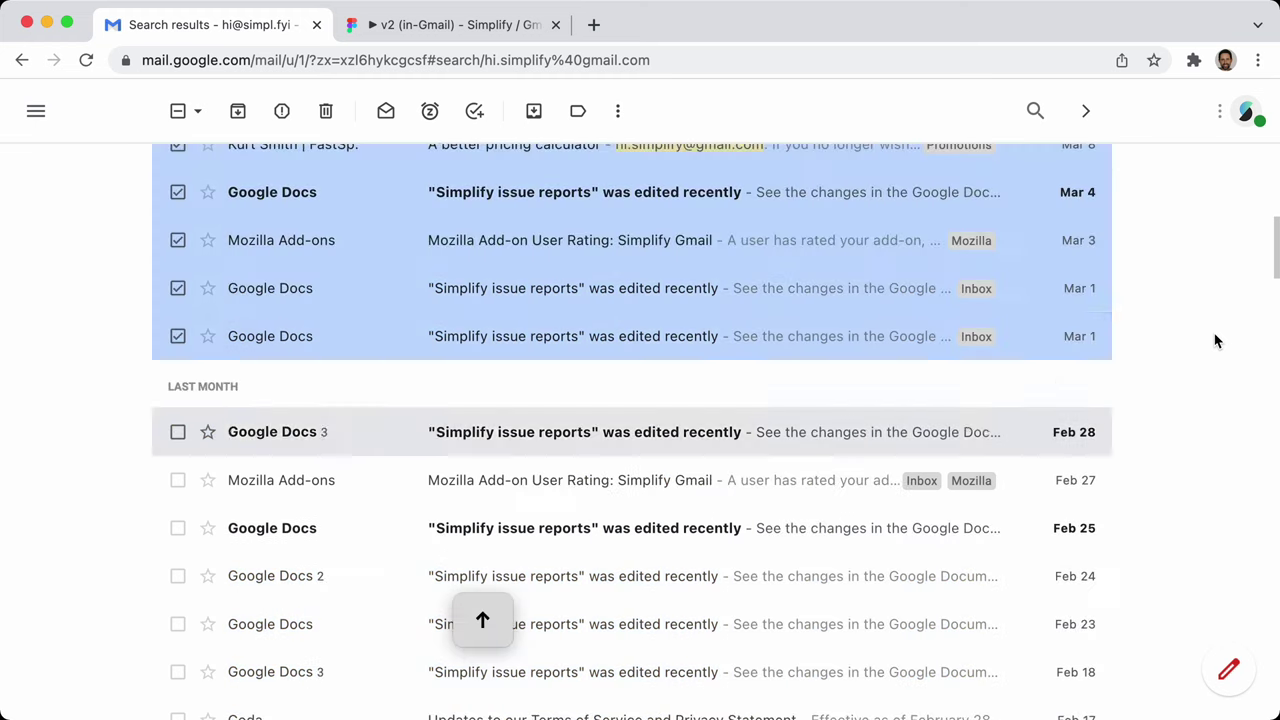
Select the conversations from Mozilla Add-ons (Feb 27) through Google Docs (Feb 23) and move the focus back to Feb 25
{"action": "key", "text": "Up"}
{"action": "key", "text": "Down"}
{"action": "key", "text": "shift+Down"}
{"action": "key", "text": "shift+Down"}
{"action": "key", "text": "shift+Down"}
{"action": "key", "text": "shift+Down"}
{"action": "key", "text": "Up"}
{"action": "key", "text": "Up"}
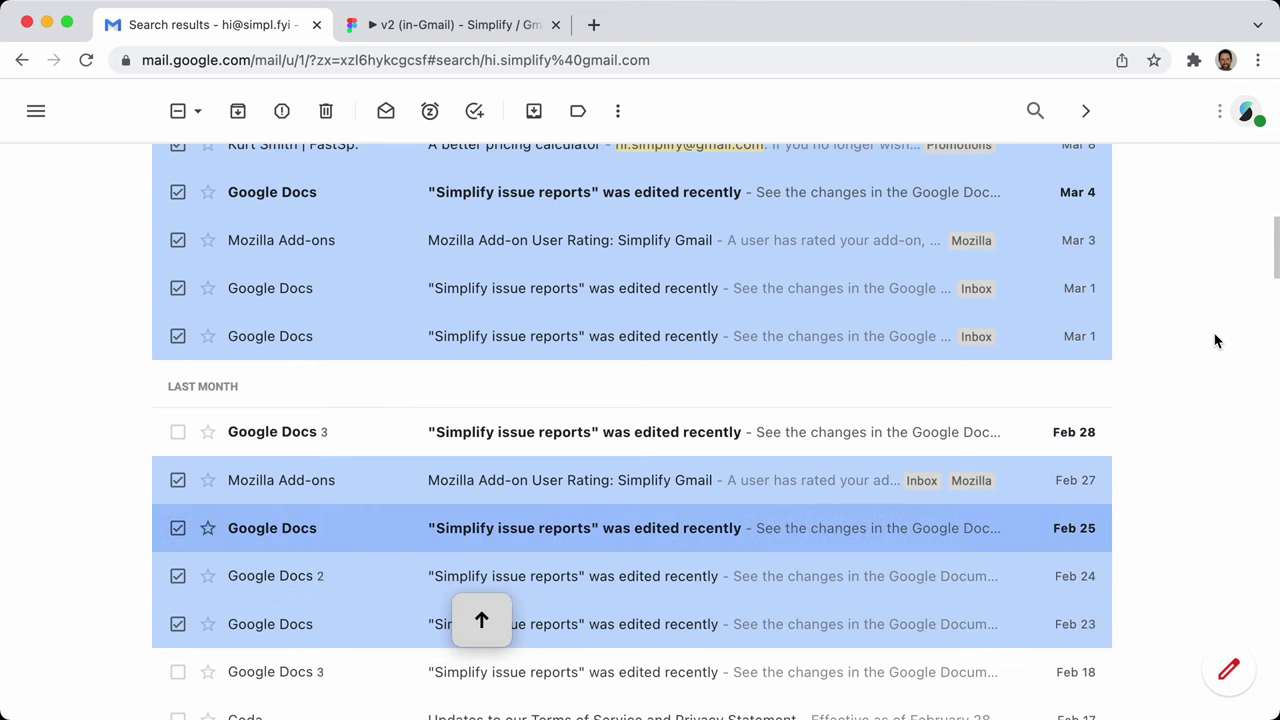
Check the multiple-conversation selection shortcut in Simplify Preferences and return to the search results
{"action": "key", "text": "super+grave"}
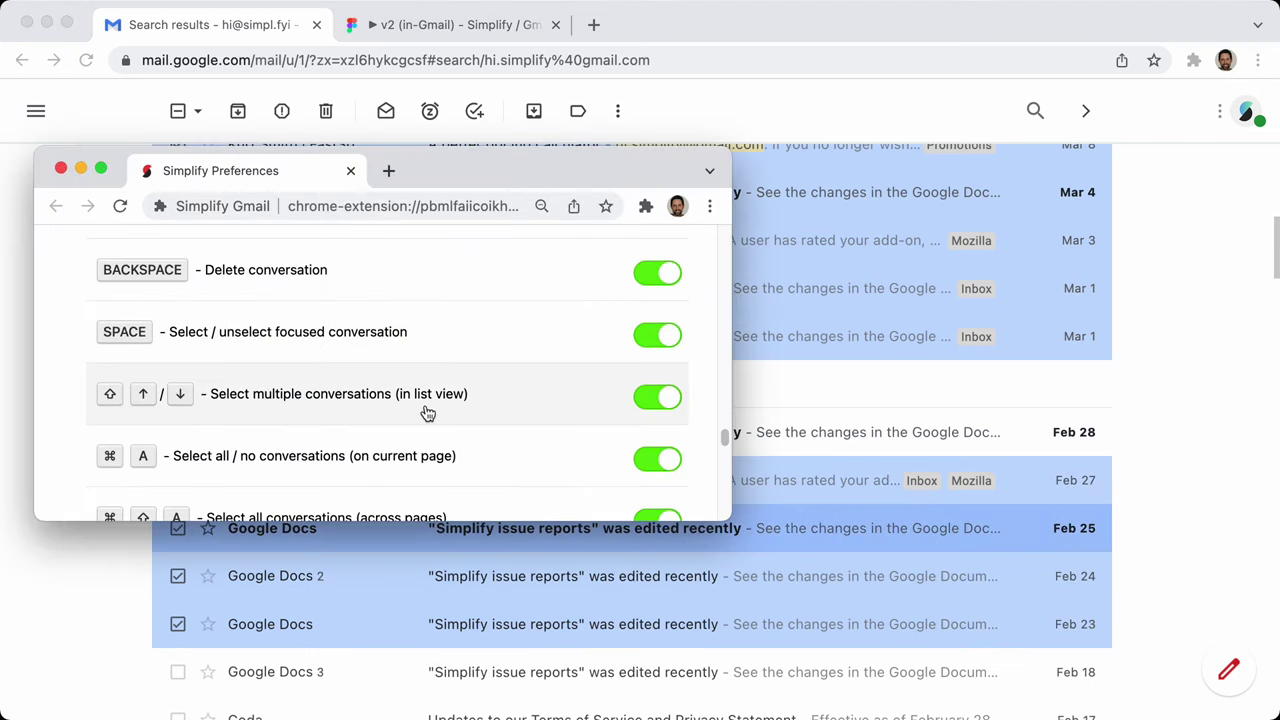
{"action": "scroll", "coordinate": [433, 398], "scroll_direction": "down", "scroll_amount": 1}
{"action": "left_click", "coordinate": [1205, 404]}
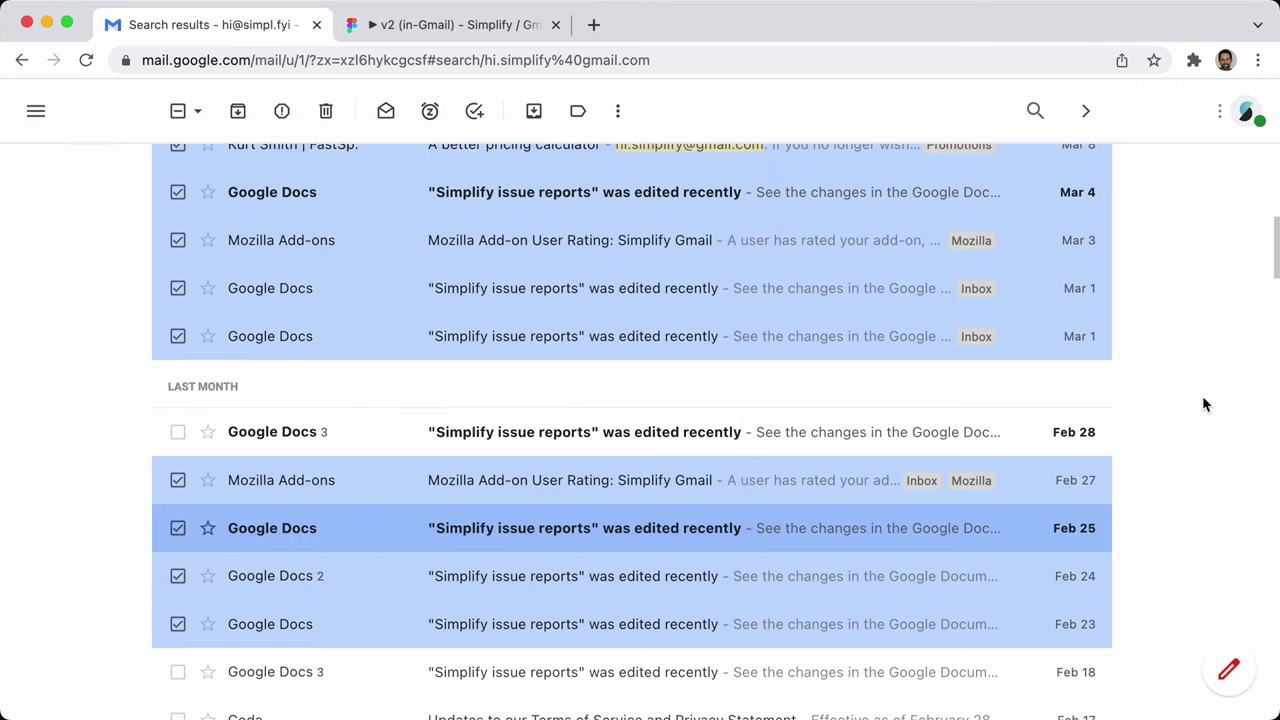
Add the conversations from Coda (Feb 17) through The Google team (Feb 16) to the selection using the J/K navigation keys
{"action": "key", "text": "Down"}
{"action": "key", "text": "Down"}
{"action": "key", "text": "Down"}
{"action": "key", "text": "Down"}
{"action": "key", "text": "Down"}
{"action": "key", "text": "Up"}
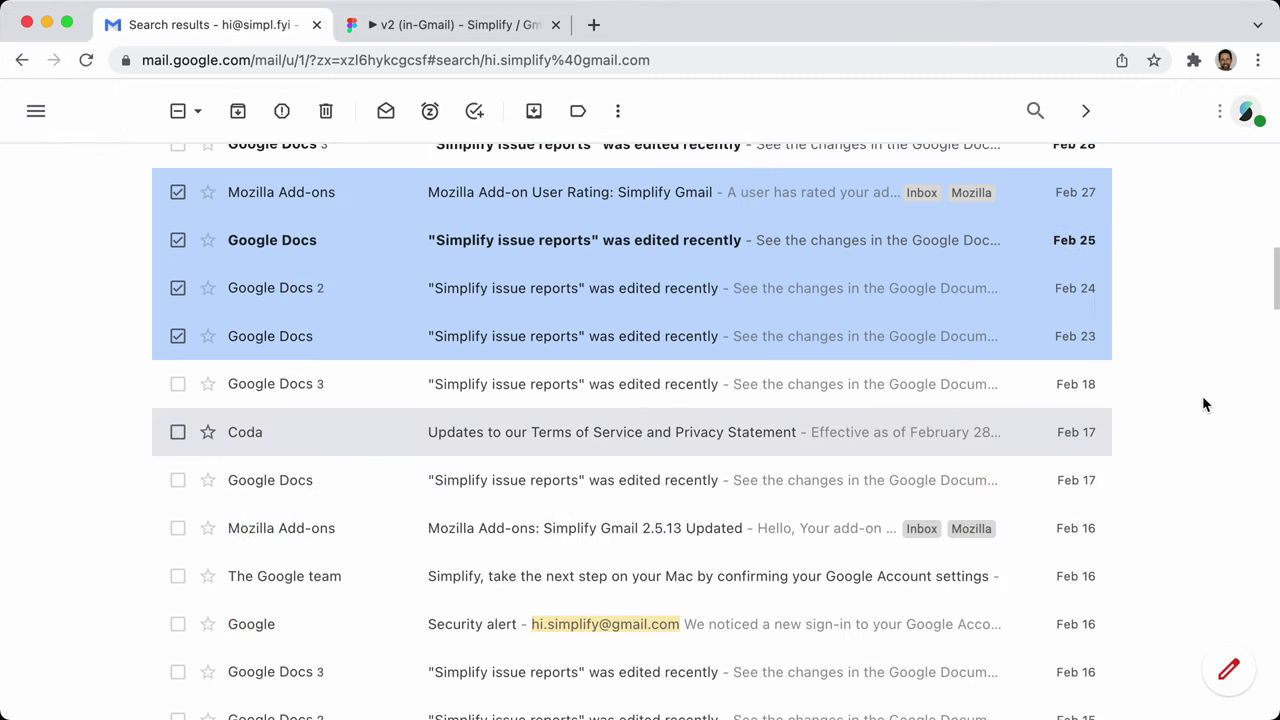
{"action": "key", "text": "shift+j"}
{"action": "key", "text": "shift+j"}
{"action": "key", "text": "shift+j"}
{"action": "key", "text": "shift+k"}
{"action": "key", "text": "shift+k"}
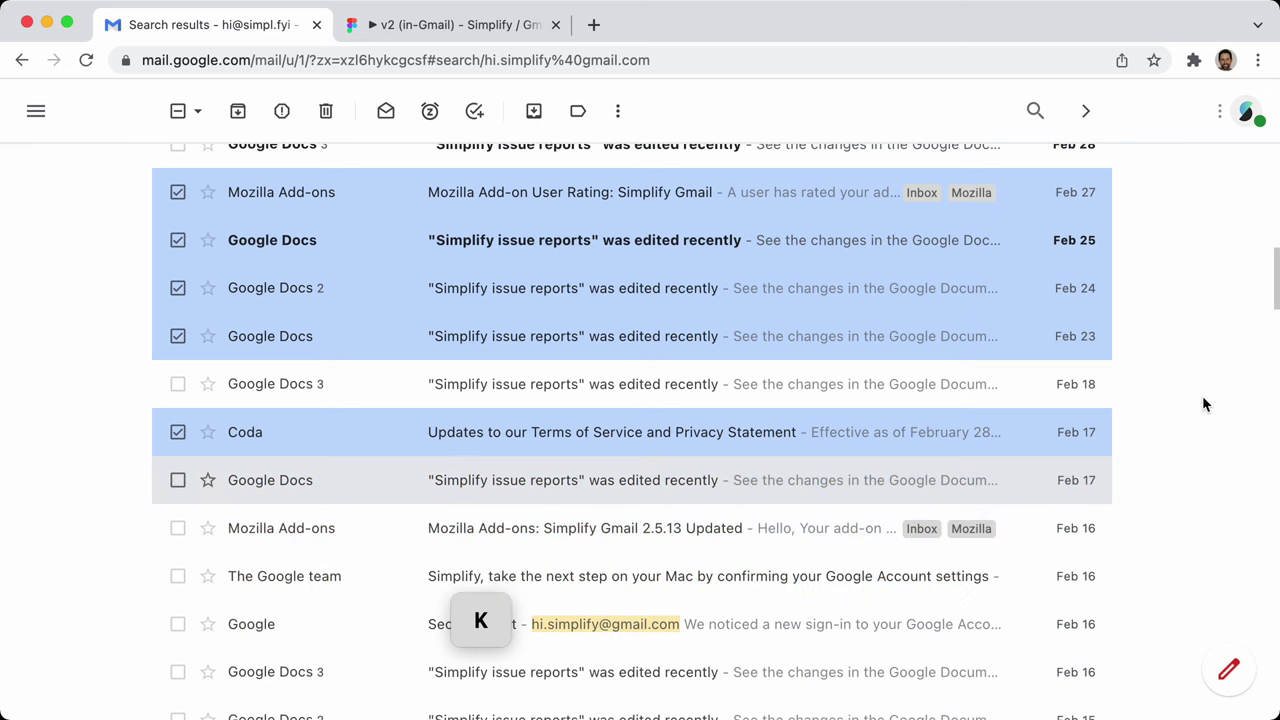
{"action": "key", "text": "shift+j"}
{"action": "key", "text": "shift+j"}
Review the select all, refresh list, undo last action and print conversation shortcuts in Simplify Preferences
{"action": "key", "text": "super+grave"}
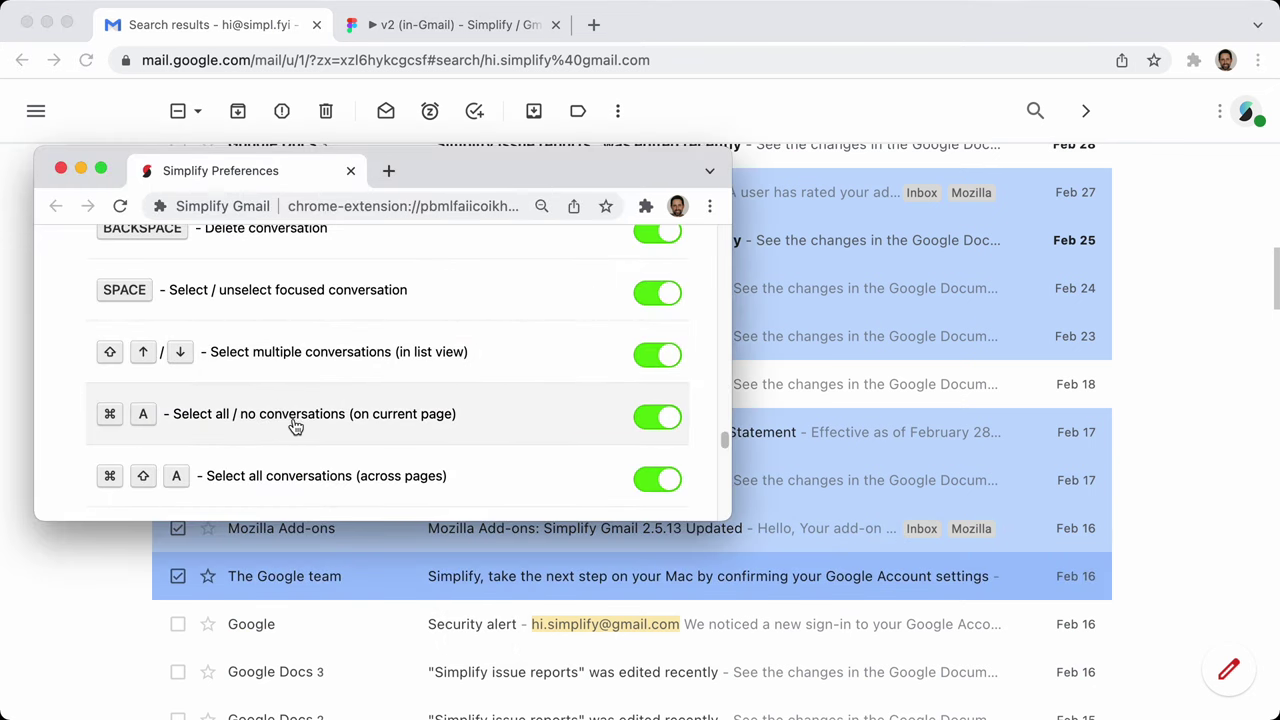
{"action": "scroll", "coordinate": [296, 426], "scroll_direction": "down", "scroll_amount": 2}
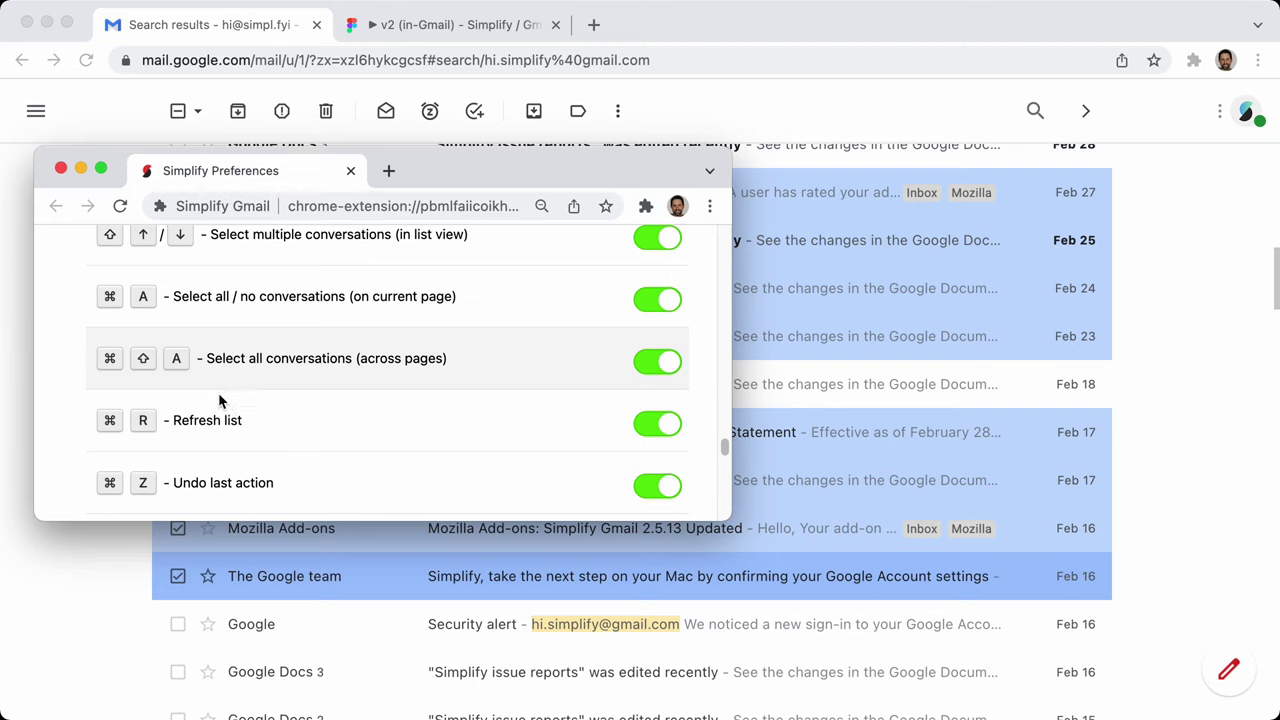
{"action": "scroll", "coordinate": [300, 410], "scroll_direction": "down", "scroll_amount": 2}
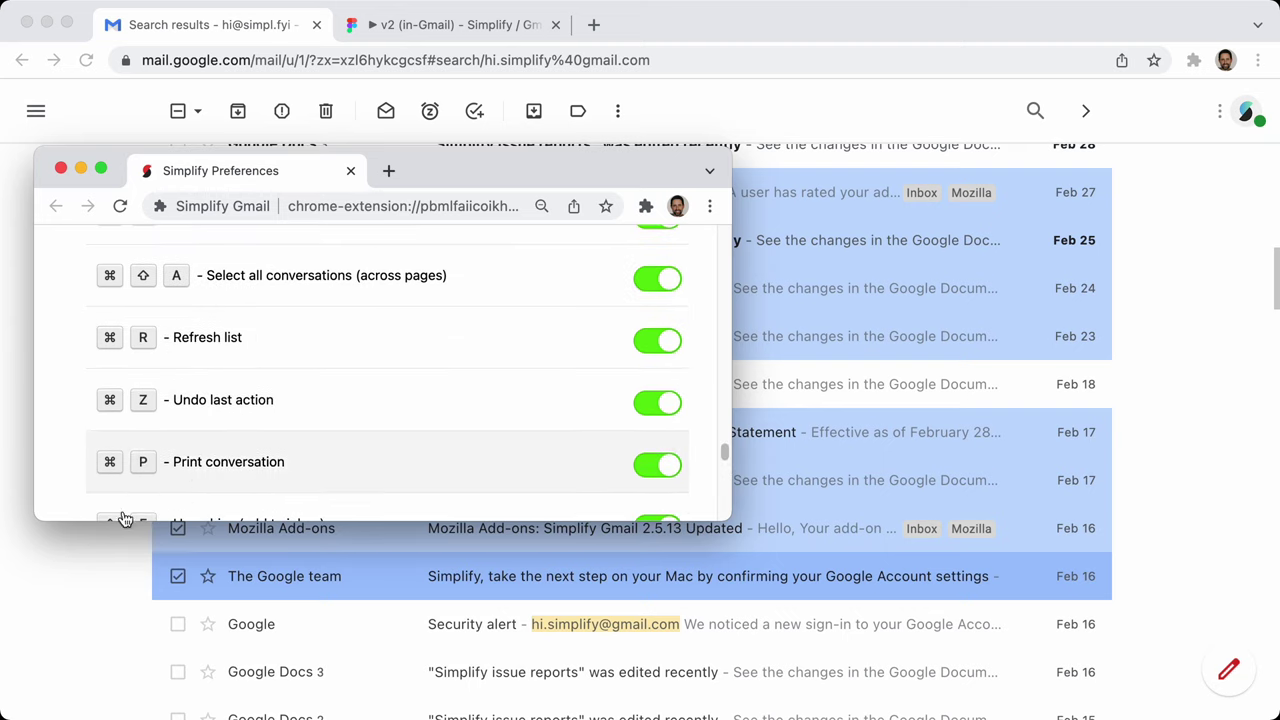
Clear the whole selection in the search results and move only the Hello conversation to Trash
{"action": "left_click", "coordinate": [89, 603]}
{"action": "scroll", "coordinate": [88, 520], "scroll_direction": "up", "scroll_amount": 10}
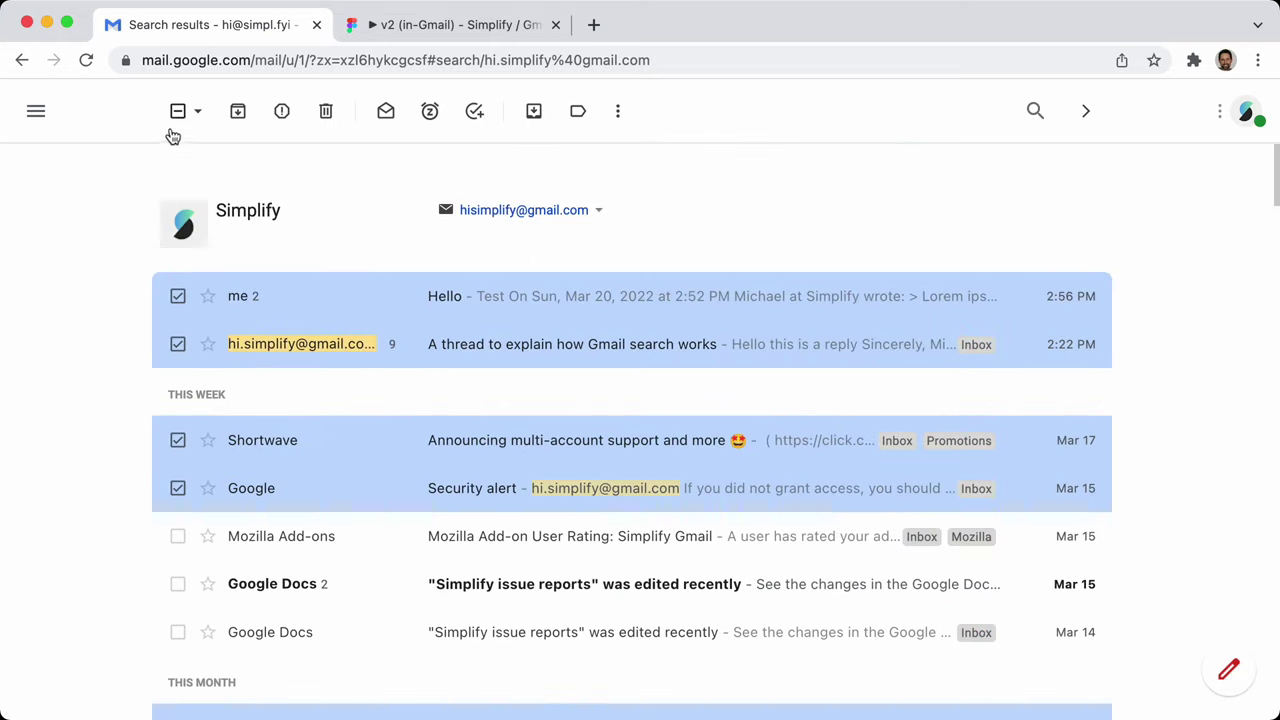
{"action": "left_click", "coordinate": [177, 112]}
{"action": "left_click", "coordinate": [179, 297]}
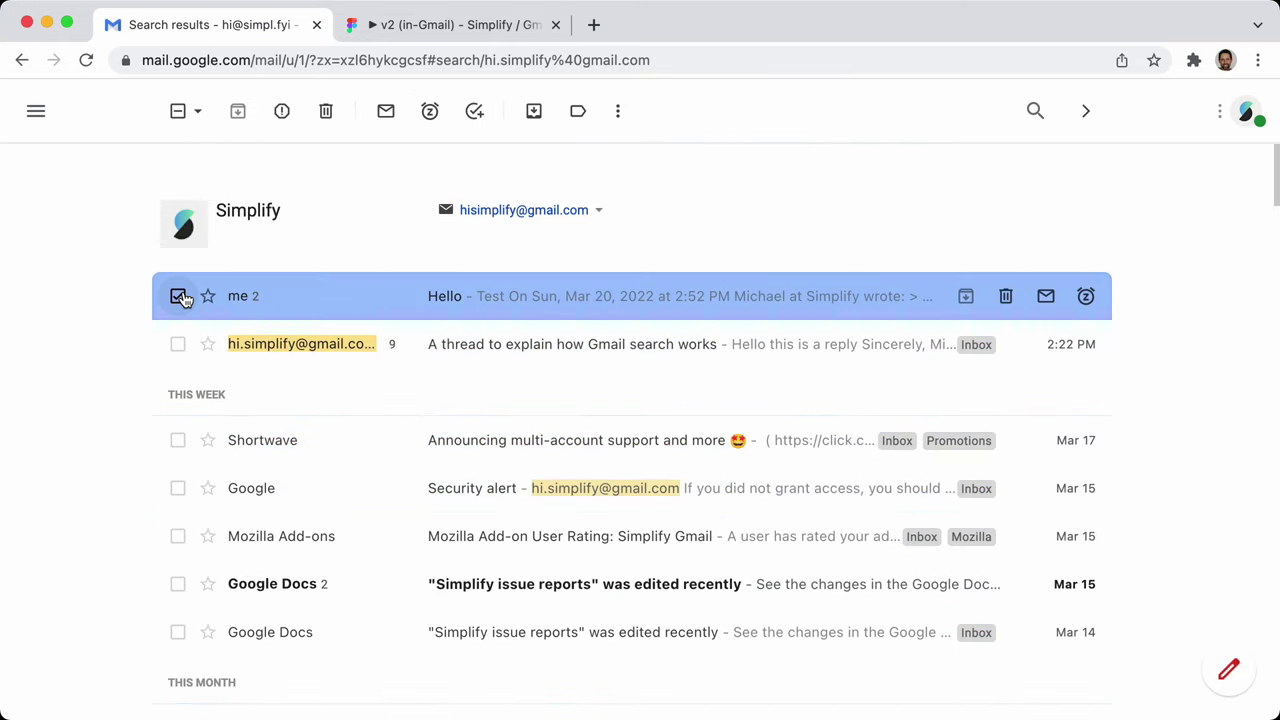
{"action": "key", "text": "numbersign"}
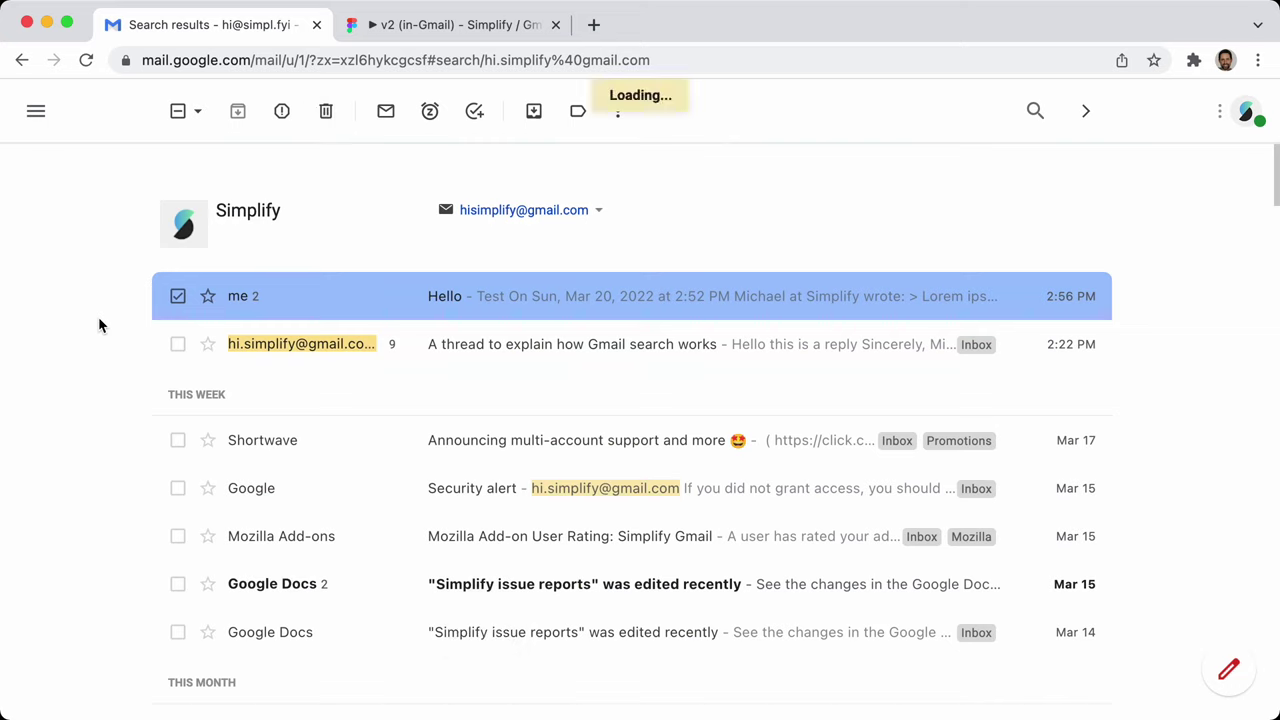
Undo the deletion of the Hello conversation and refresh the search results
{"action": "key", "text": "z"}
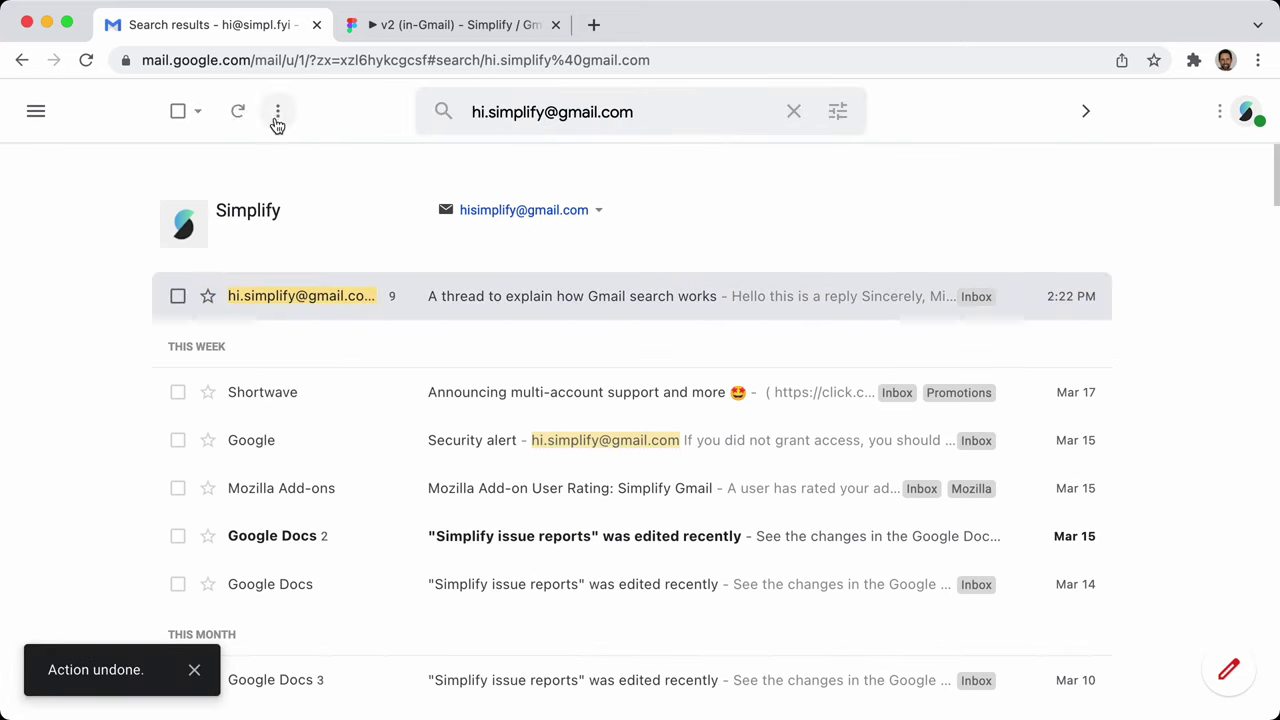
{"action": "left_click", "coordinate": [243, 113]}
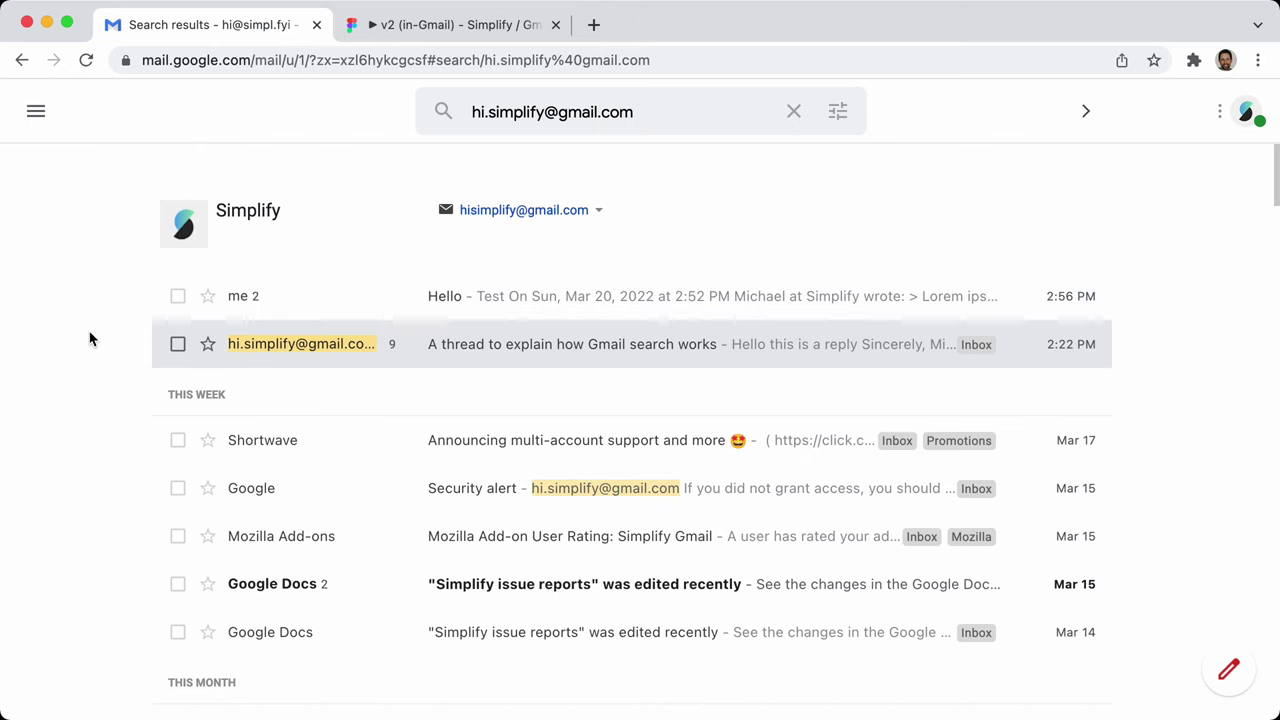
Look up the undo last action shortcut in Gmail's keyboard shortcuts help and close the help
{"action": "key", "text": "question"}
{"action": "scroll", "coordinate": [717, 410], "scroll_direction": "down", "scroll_amount": 10}
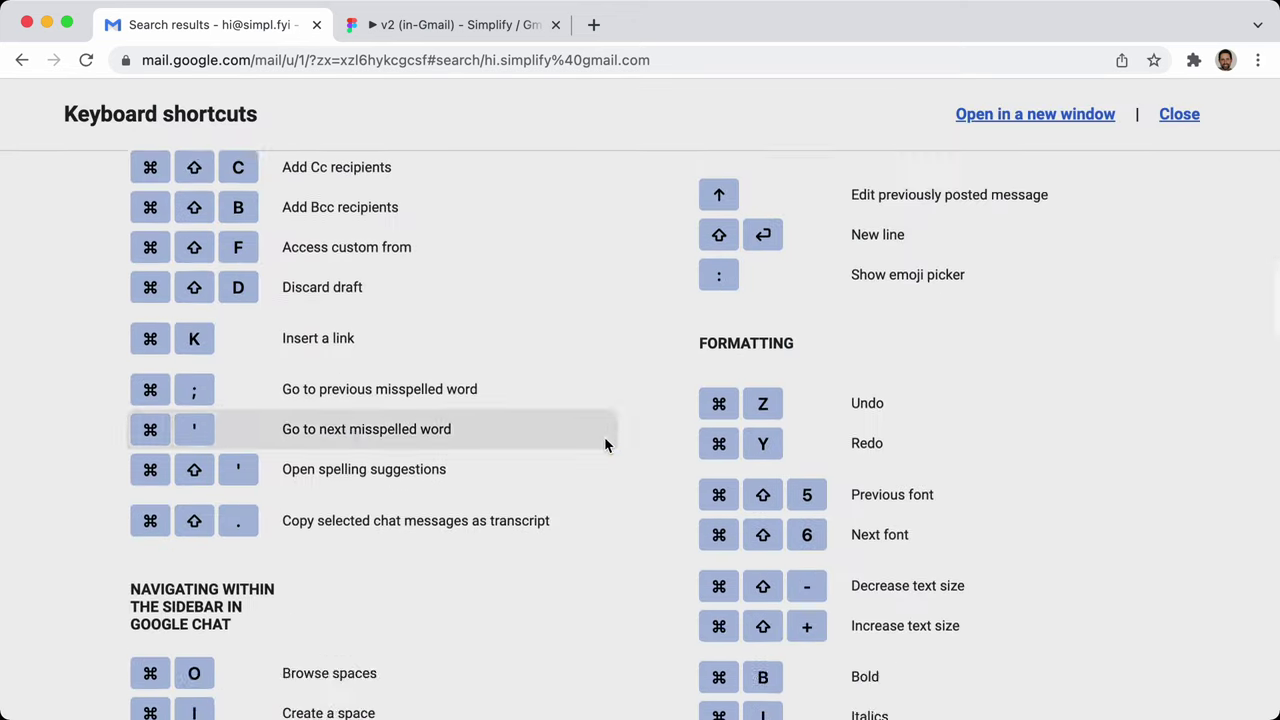
{"action": "scroll", "coordinate": [605, 440], "scroll_direction": "down", "scroll_amount": 12}
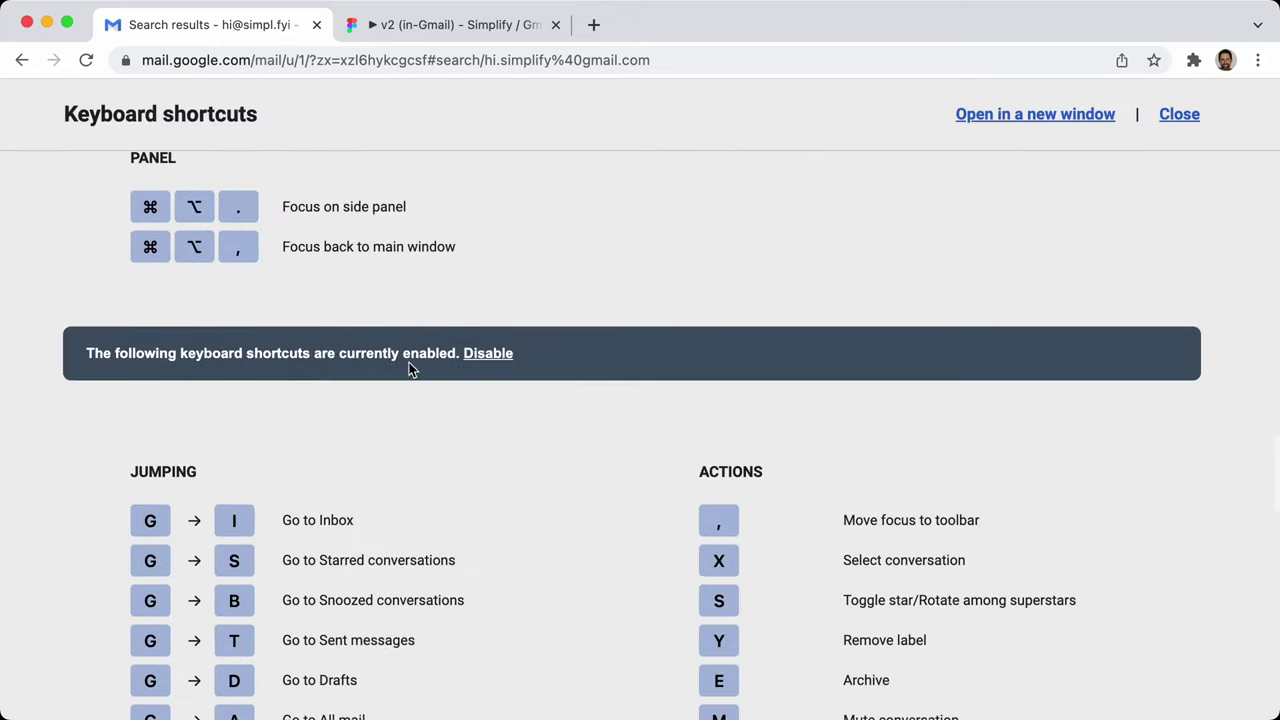
{"action": "scroll", "coordinate": [600, 394], "scroll_direction": "down", "scroll_amount": 7}
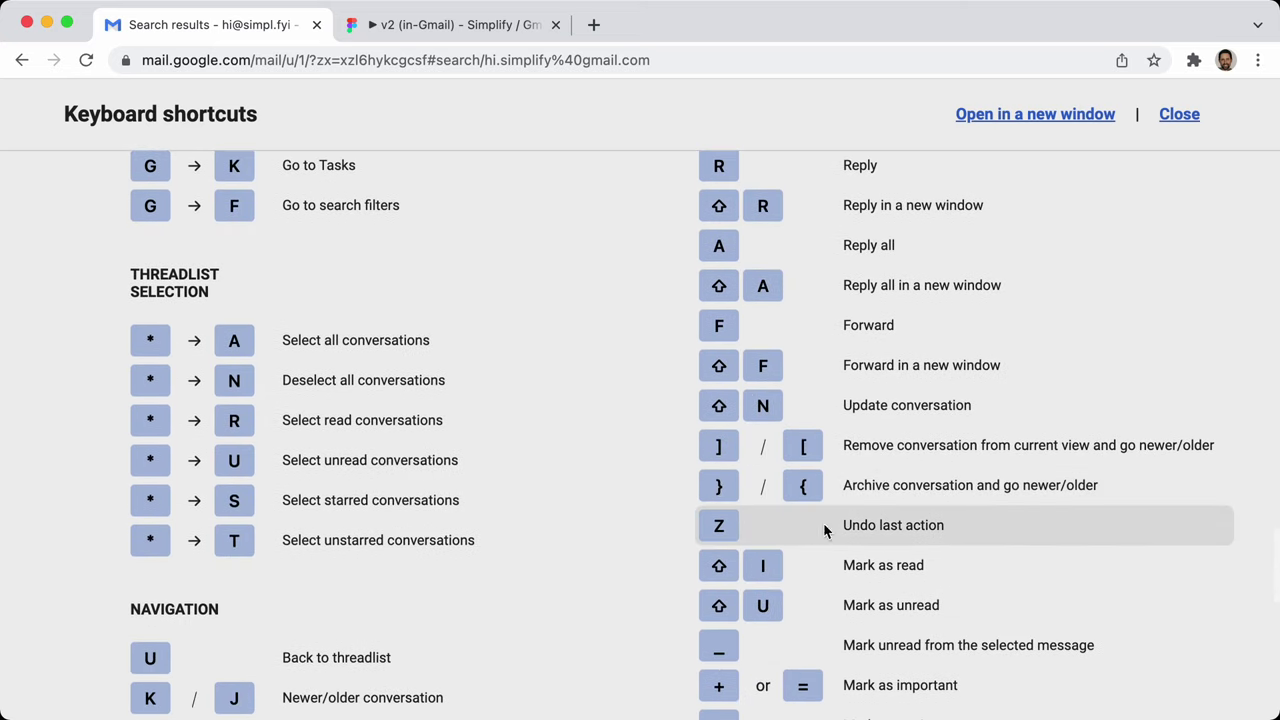
{"action": "key", "text": "Escape"}
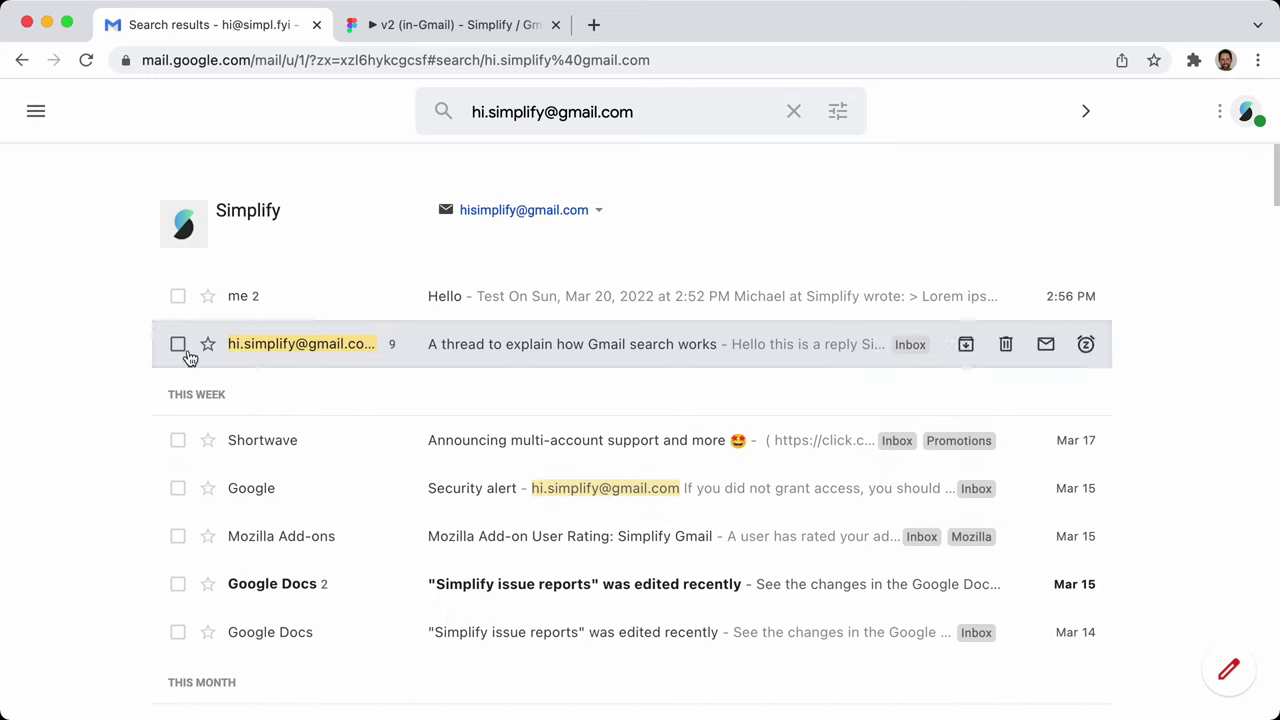
Select the Hello conversation again and move it to Trash
{"action": "left_click", "coordinate": [178, 296]}
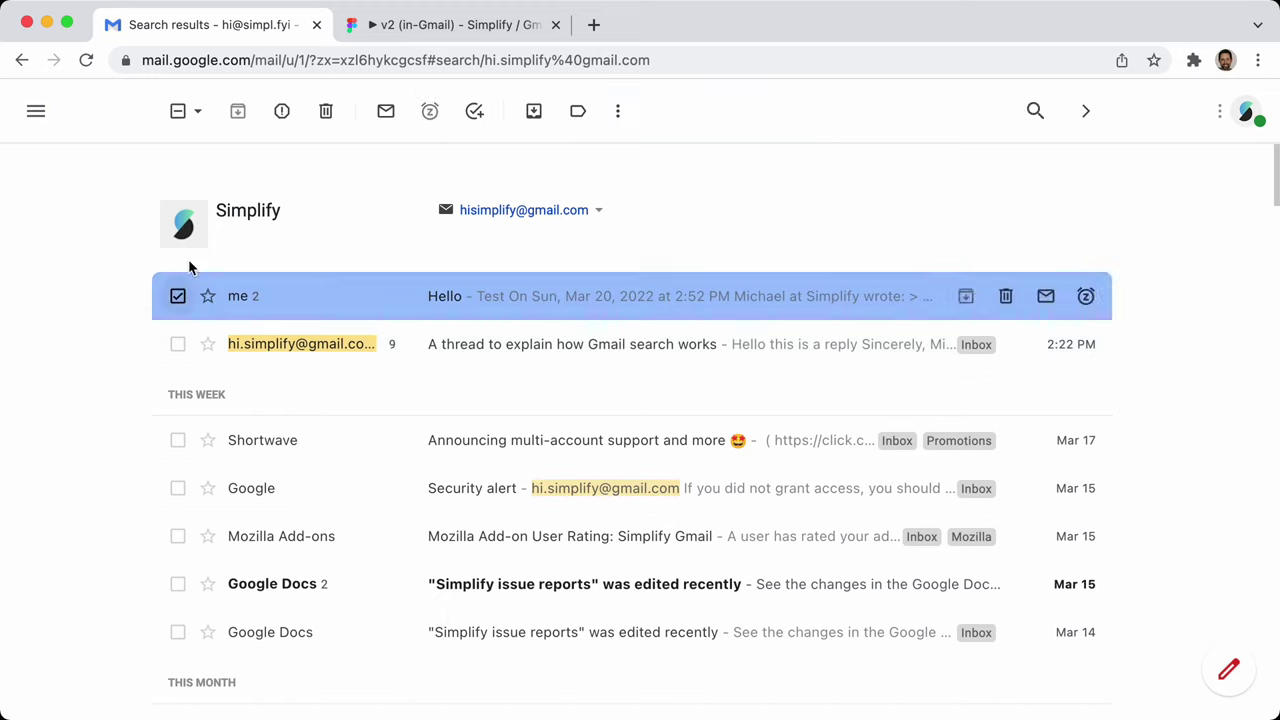
{"action": "key", "text": "numbersign"}
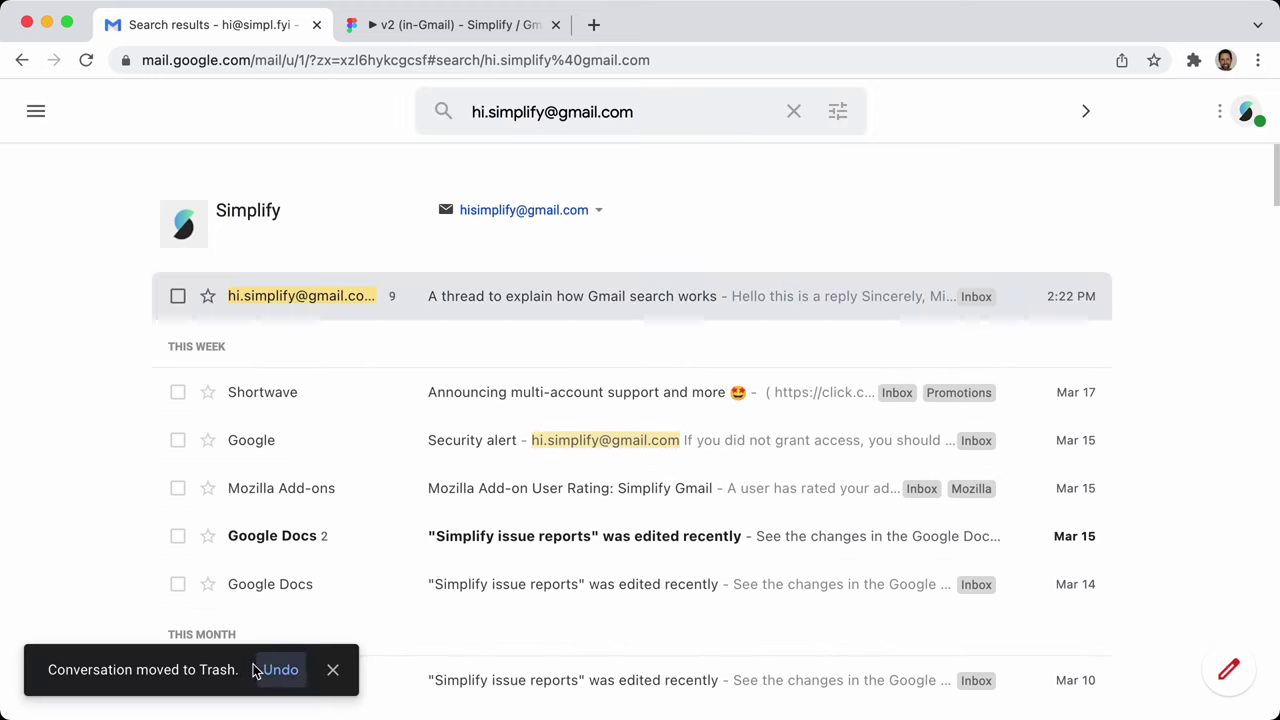
Undo the deletion of the Hello conversation to restore it to the search results
{"action": "left_click", "coordinate": [290, 682]}
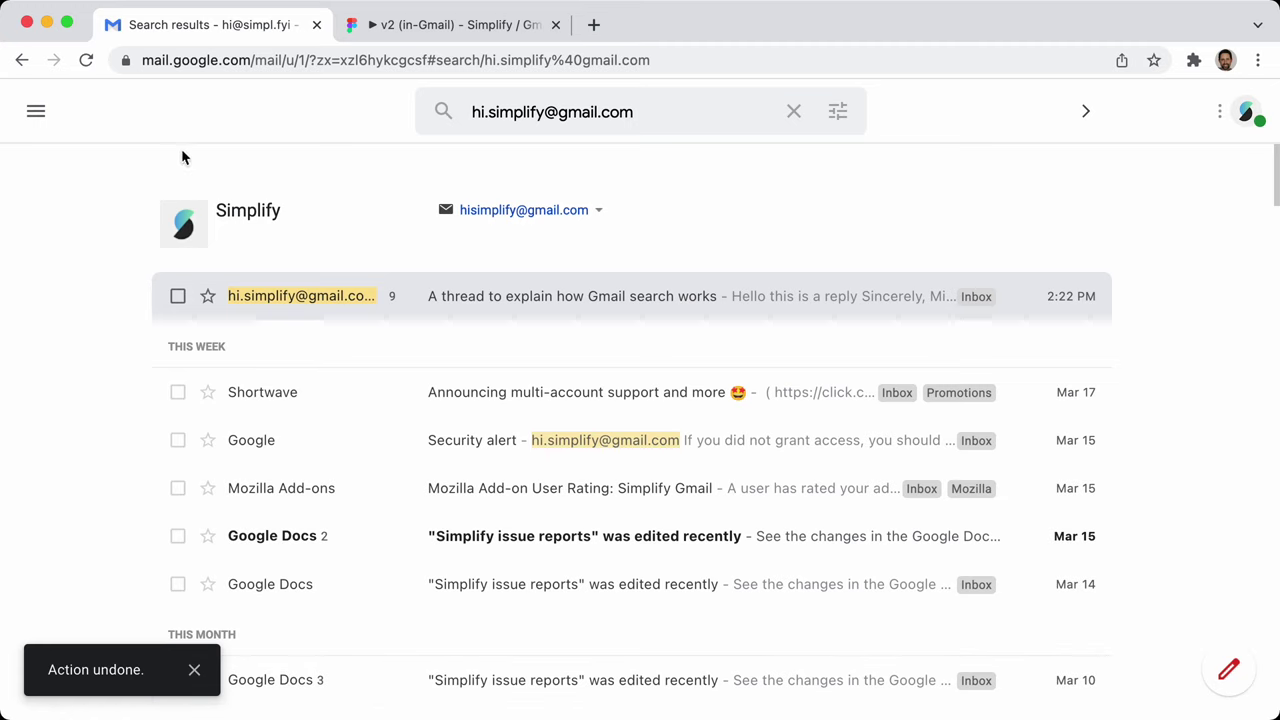
{"action": "left_click", "coordinate": [234, 112]}
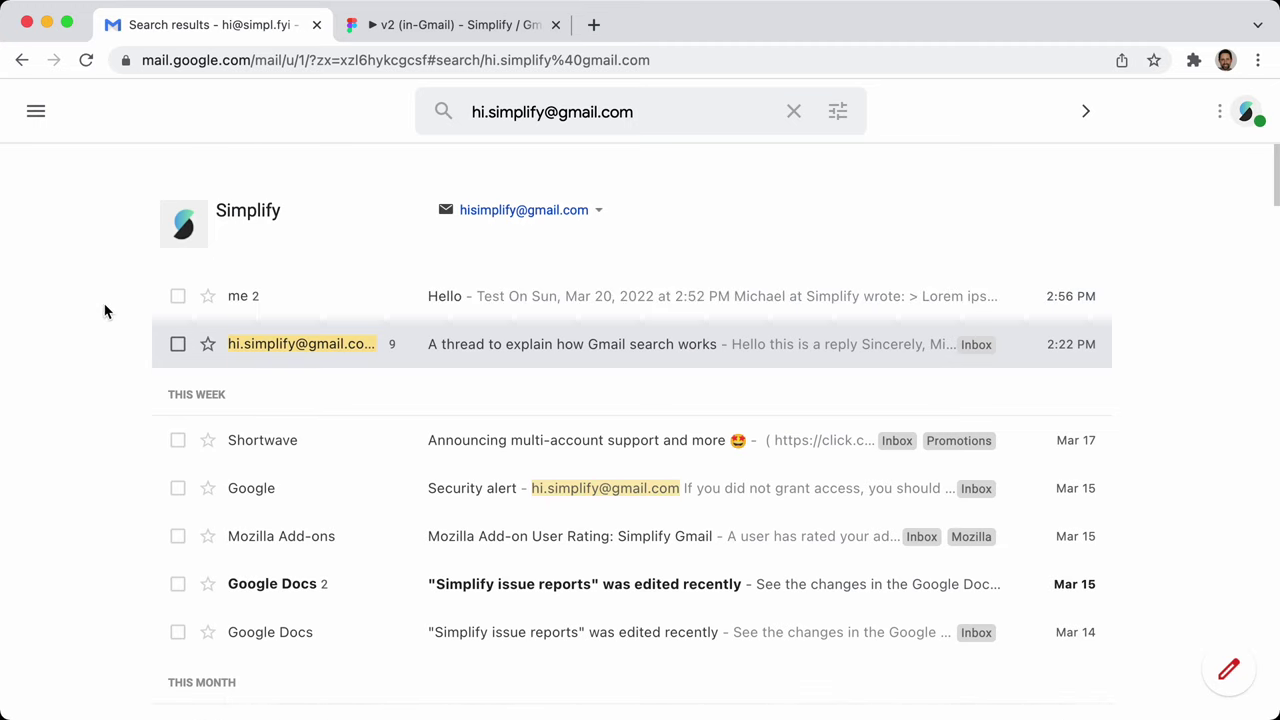
Select the Hello conversation, move it to Trash once more, and undo that deletion
{"action": "key", "text": "Up"}
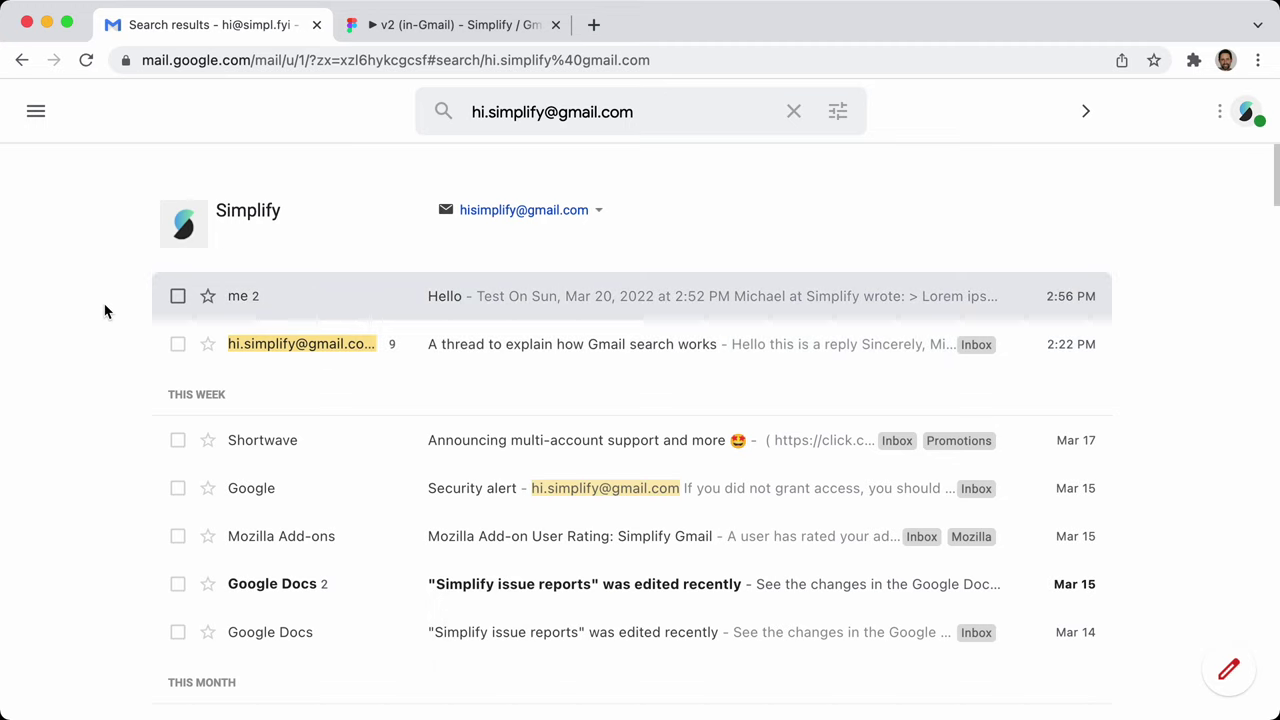
{"action": "key", "text": "x"}
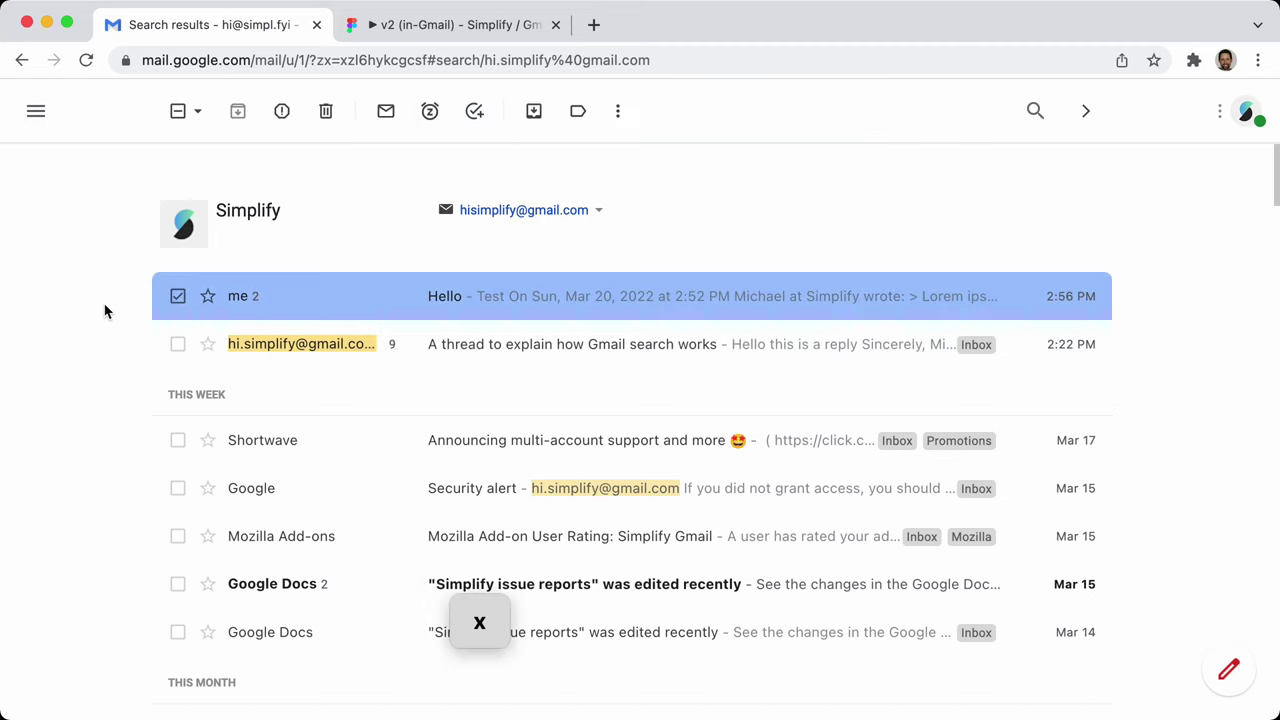
{"action": "key", "text": "shift+3"}
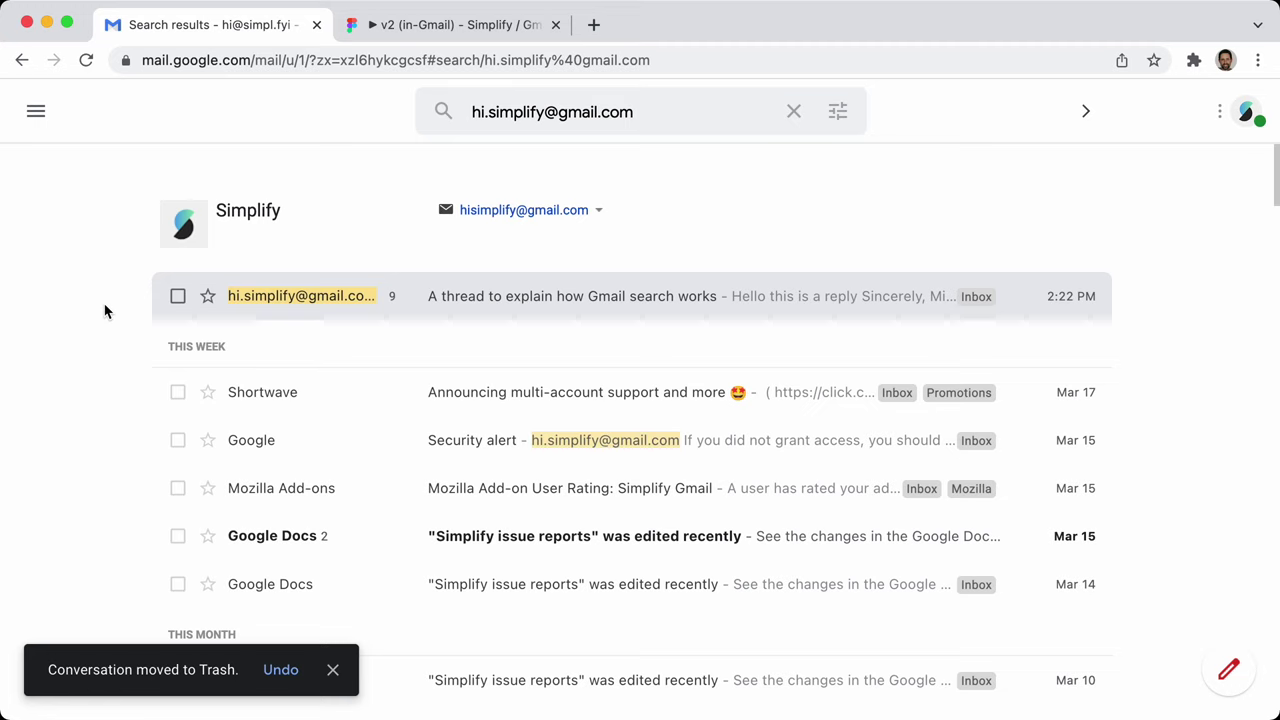
{"action": "key", "text": "super+z"}
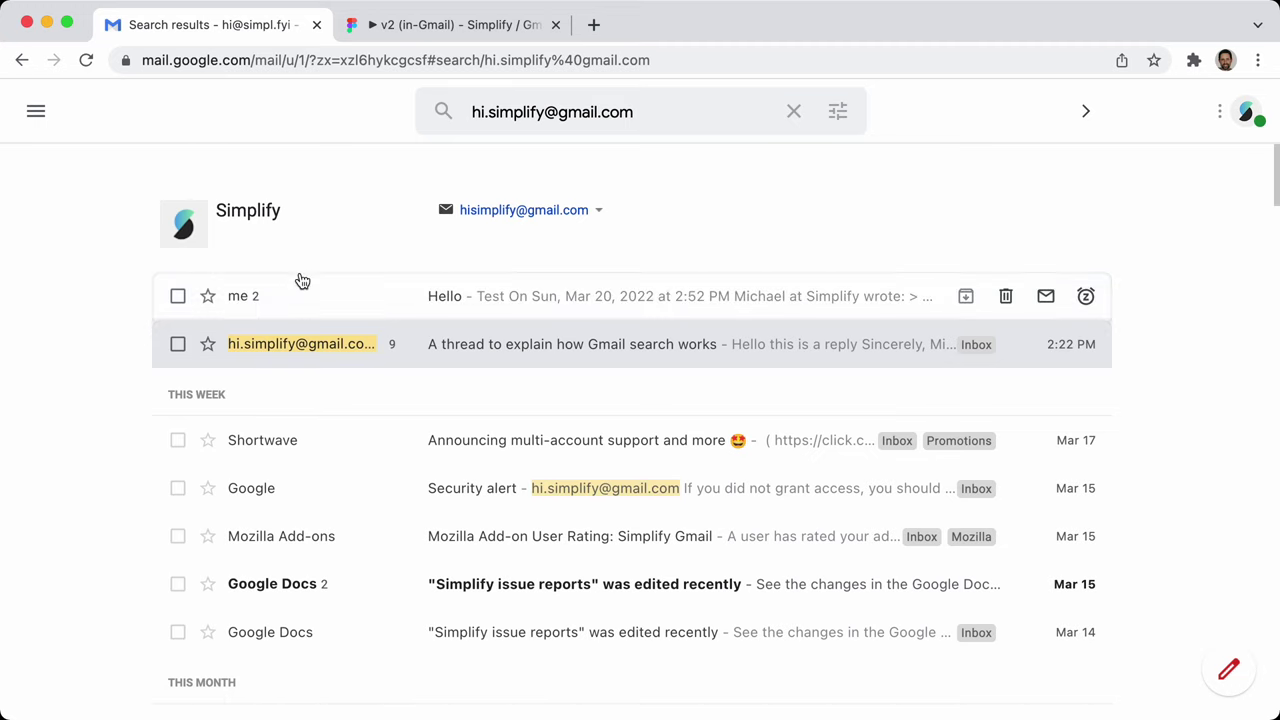
Look up the Print conversation shortcut in Simplify Preferences and return to the search results
{"action": "key", "text": "super+comma"}
{"action": "scroll", "coordinate": [242, 479], "scroll_direction": "down", "scroll_amount": 1}
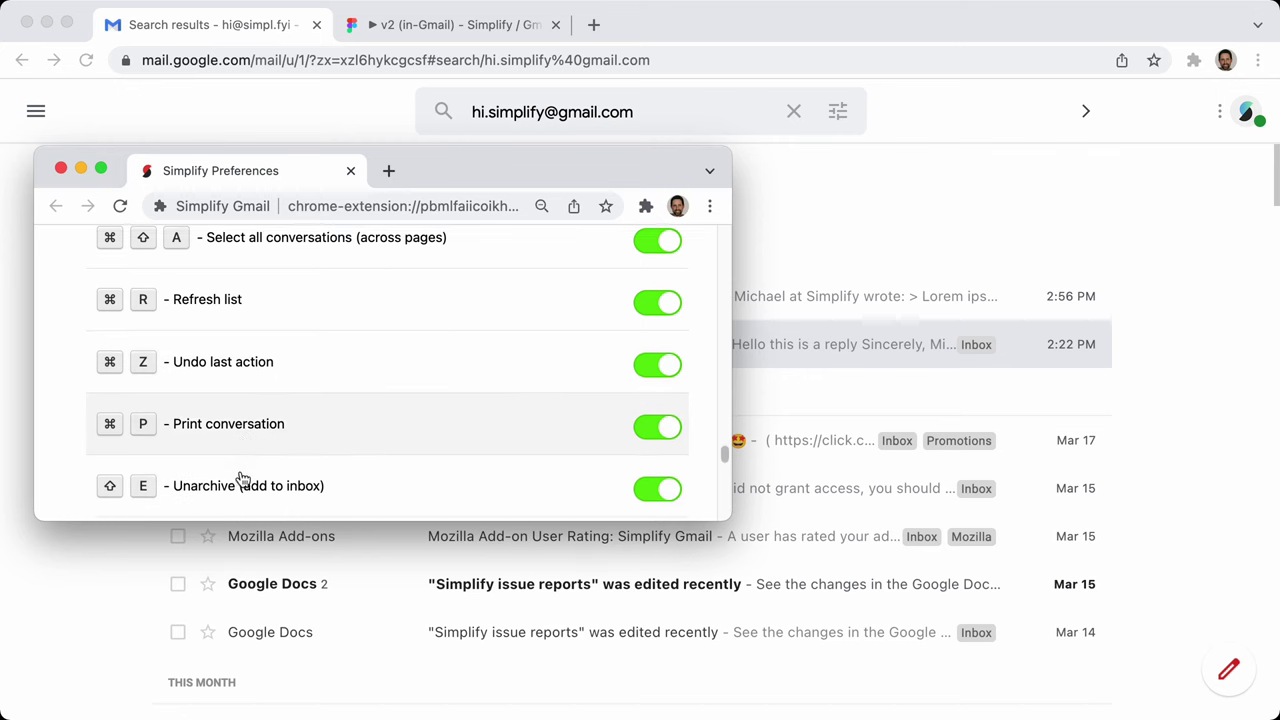
{"action": "left_click", "coordinate": [106, 577]}
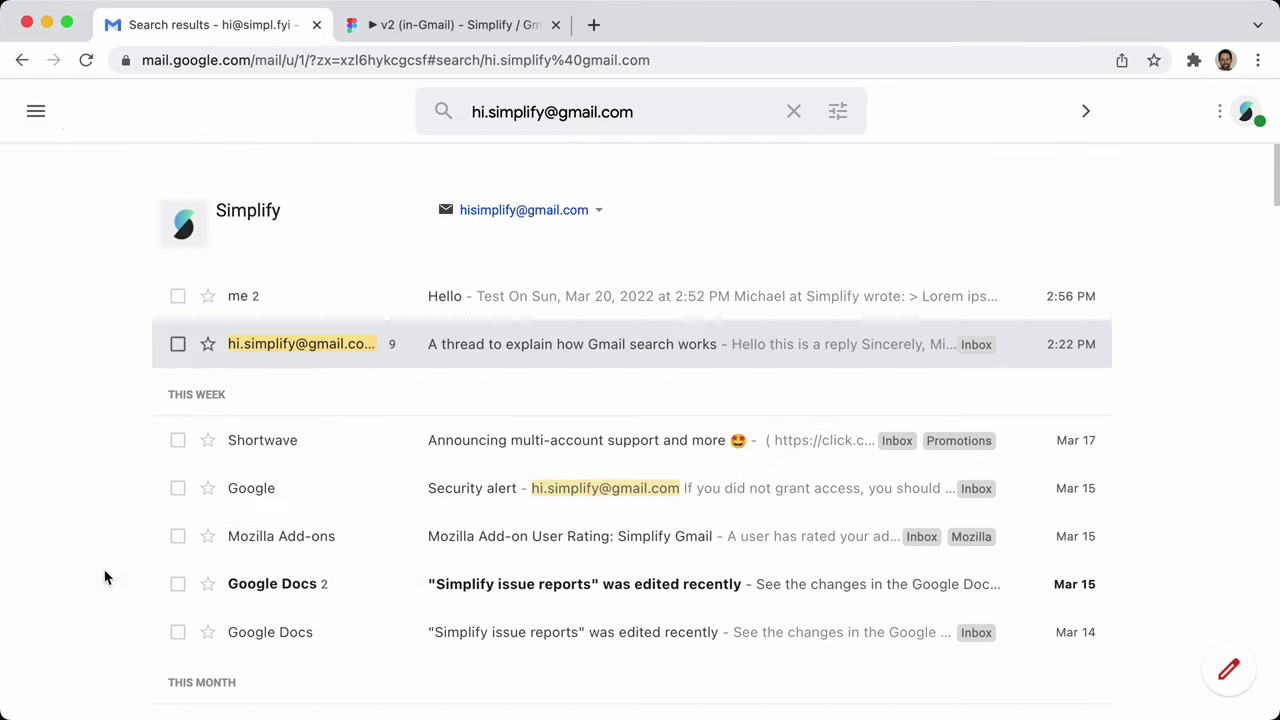
Open the Hello conversation and preview its printout, cancelling the print and closing the printable page
{"action": "left_click", "coordinate": [600, 300]}
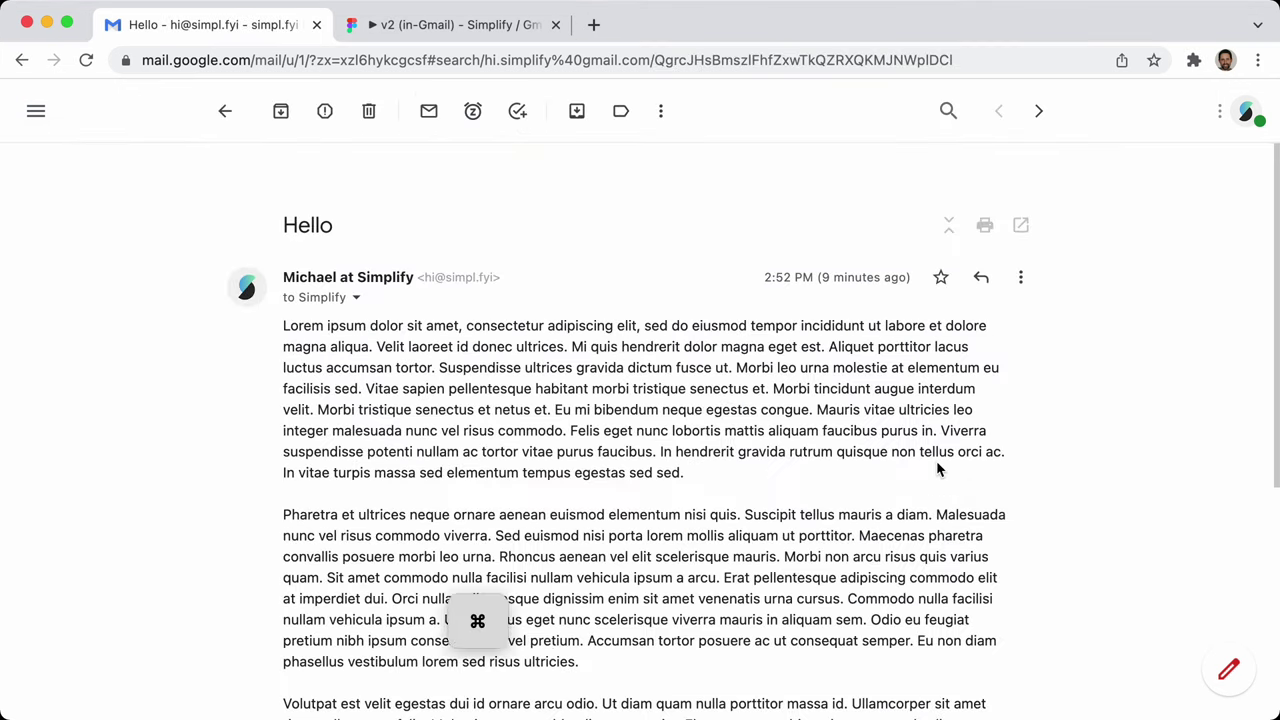
{"action": "key", "text": "super+p"}
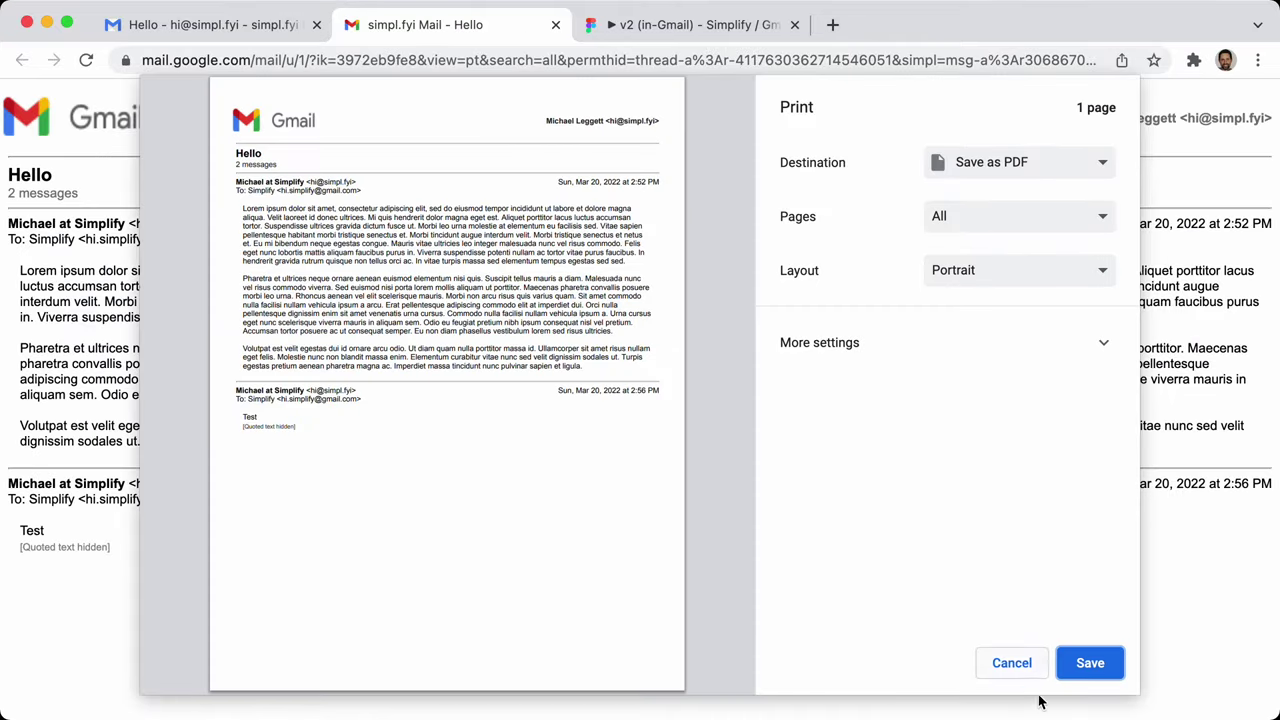
{"action": "left_click", "coordinate": [1016, 666]}
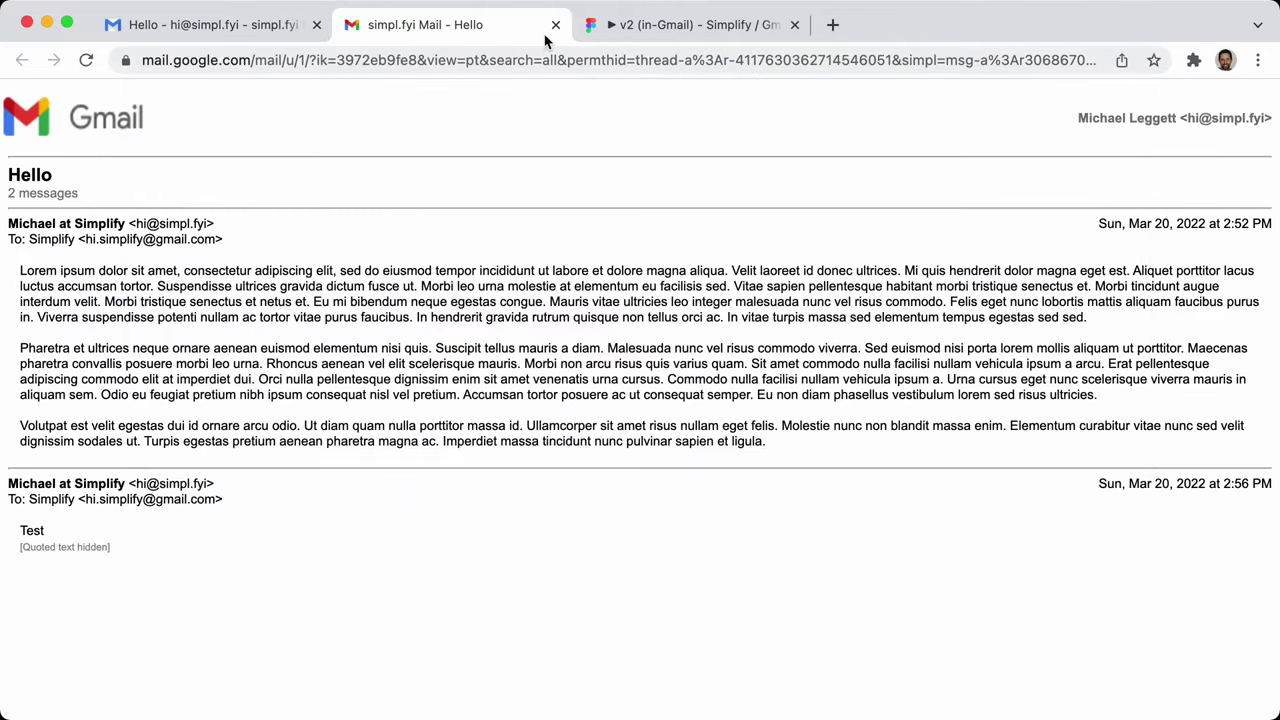
{"action": "left_click", "coordinate": [555, 25]}
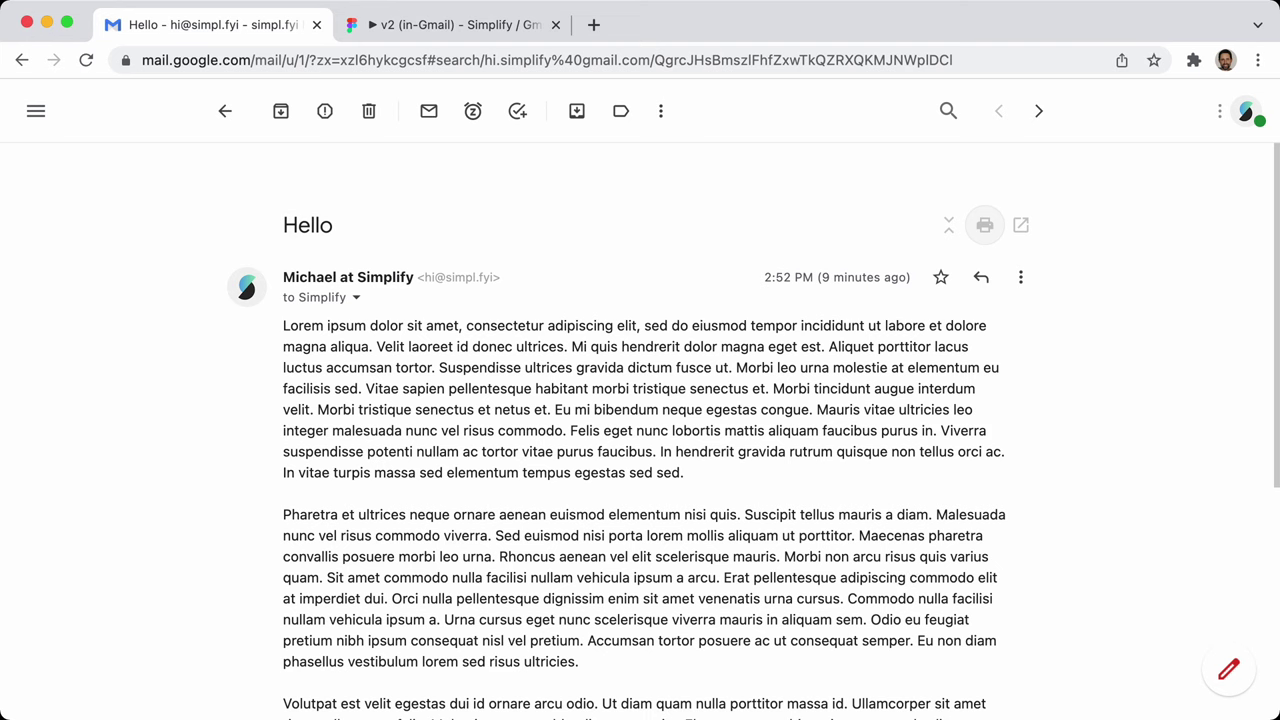
Preview the printout again using the conversation's own Print all control, cancel it and close the printable page
{"action": "left_click", "coordinate": [986, 230]}
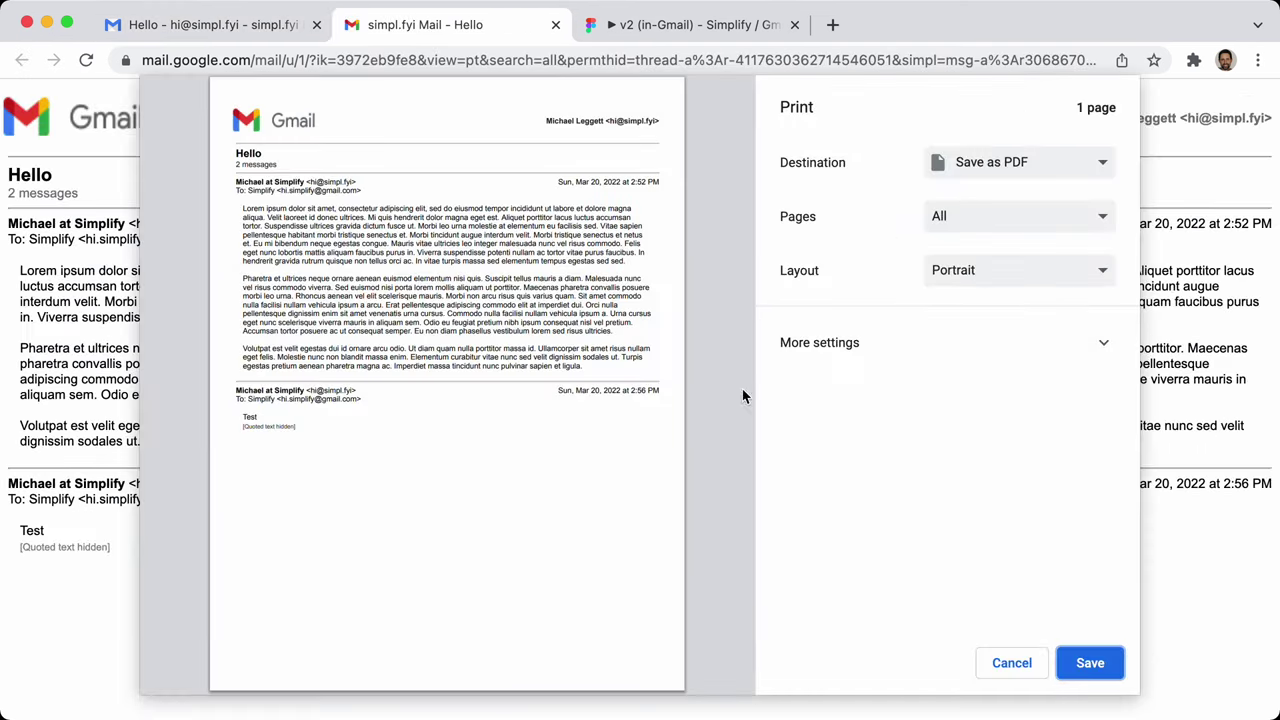
{"action": "left_click", "coordinate": [1012, 663]}
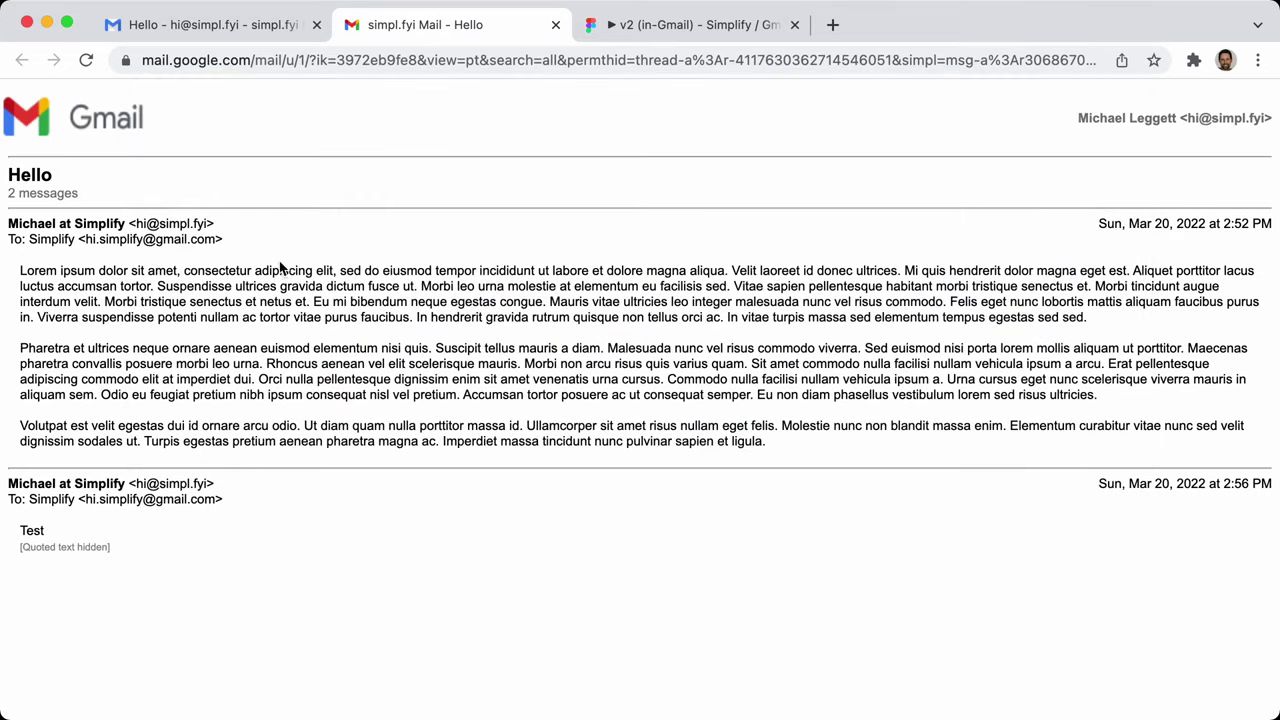
{"action": "left_click", "coordinate": [556, 24]}
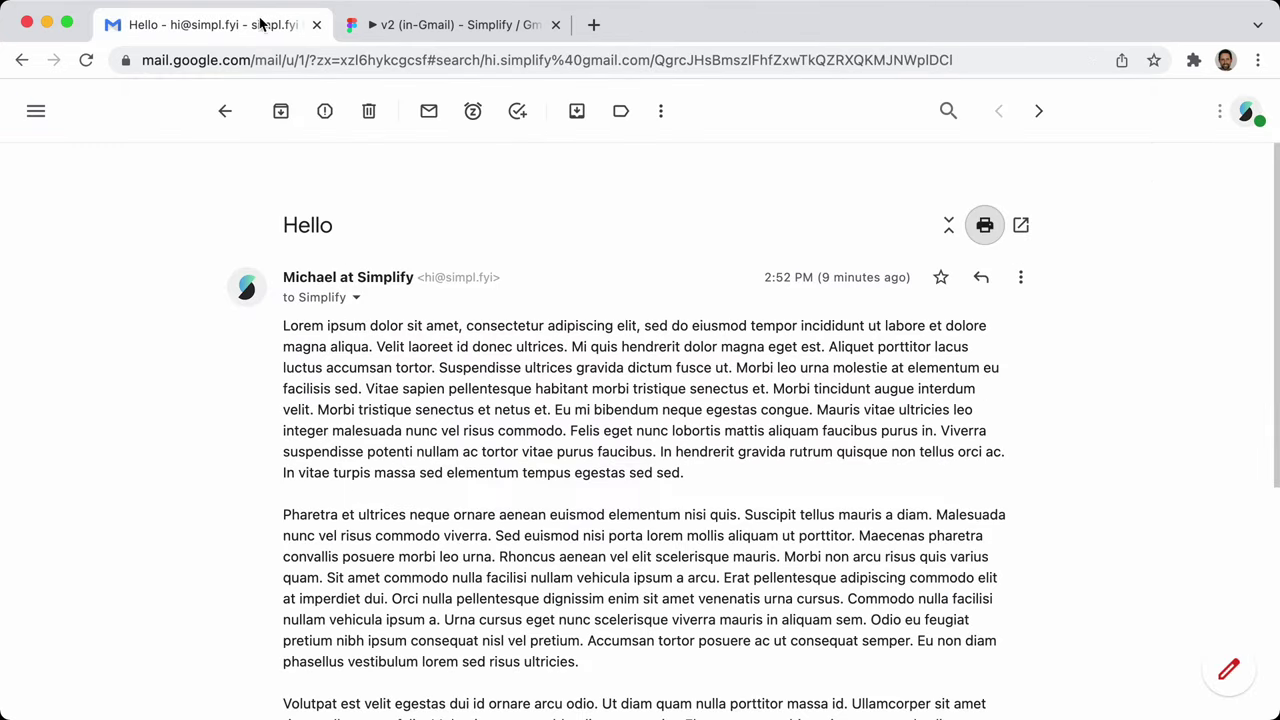
Check the shortcut list in Simplify Preferences, preview the browser's own printout of the Gmail page, and cancel it
{"action": "key", "text": "super+grave"}
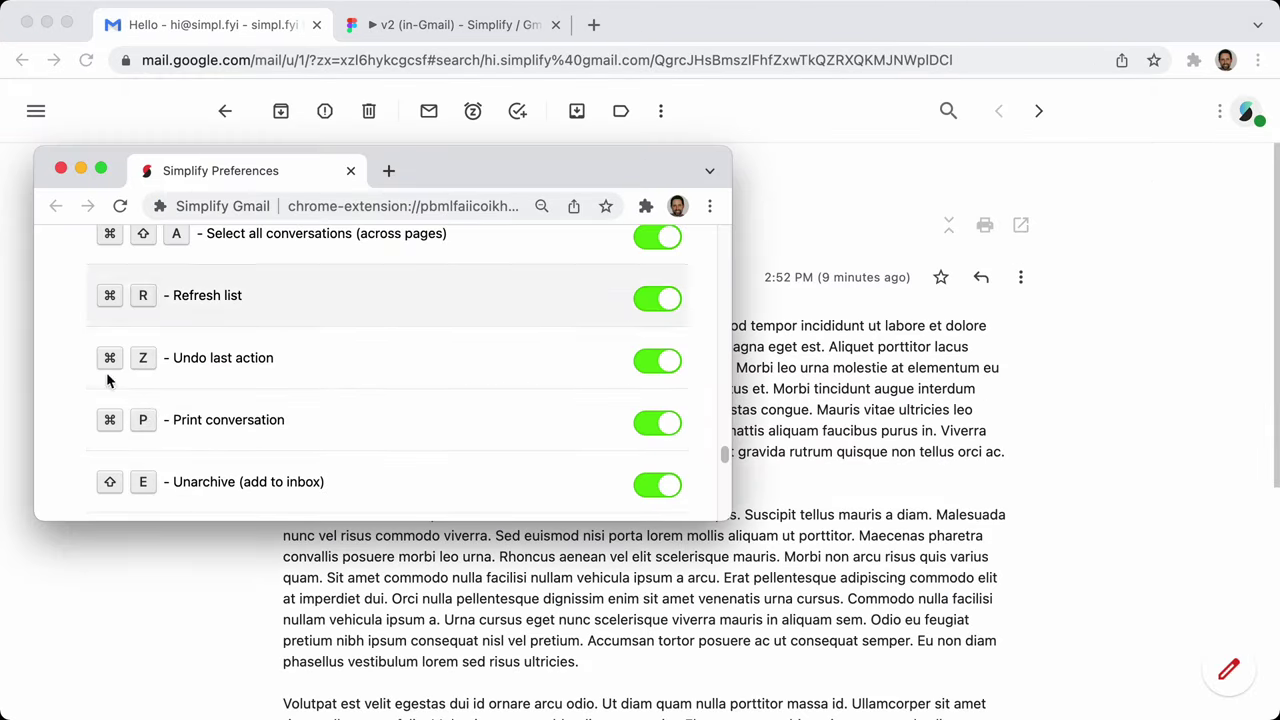
{"action": "key", "text": "super+grave"}
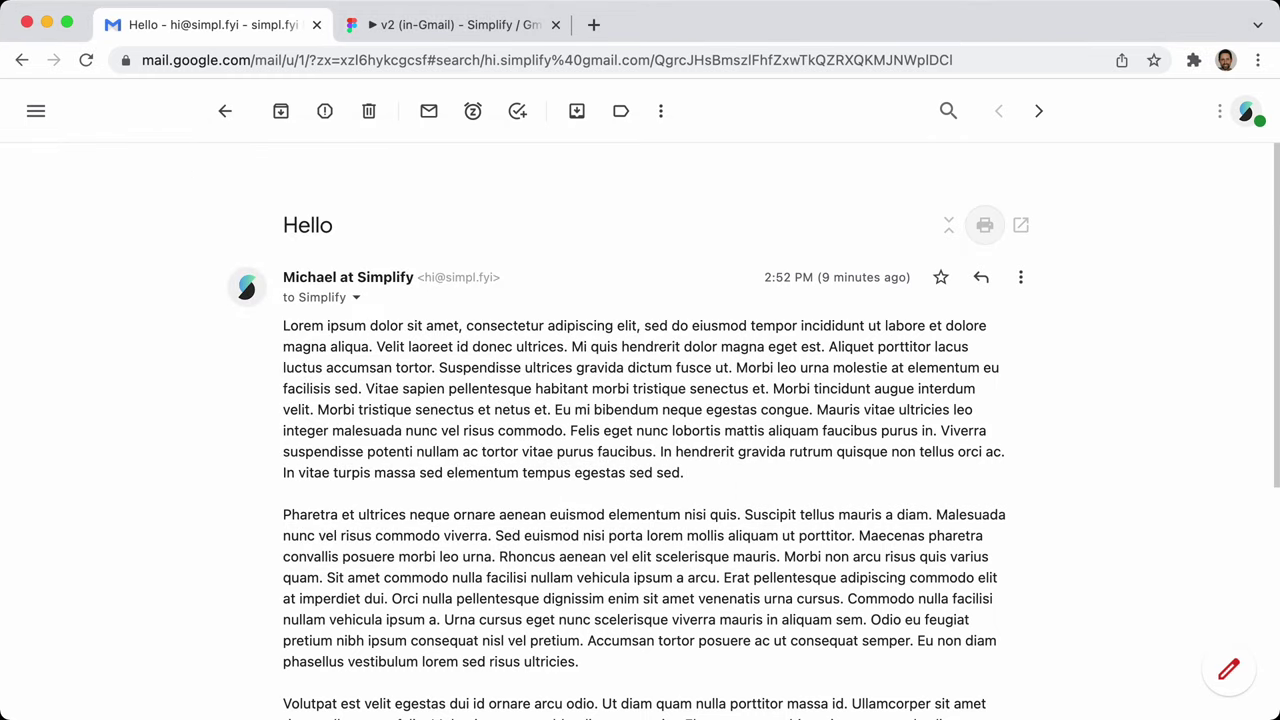
{"action": "key", "text": "super+p"}
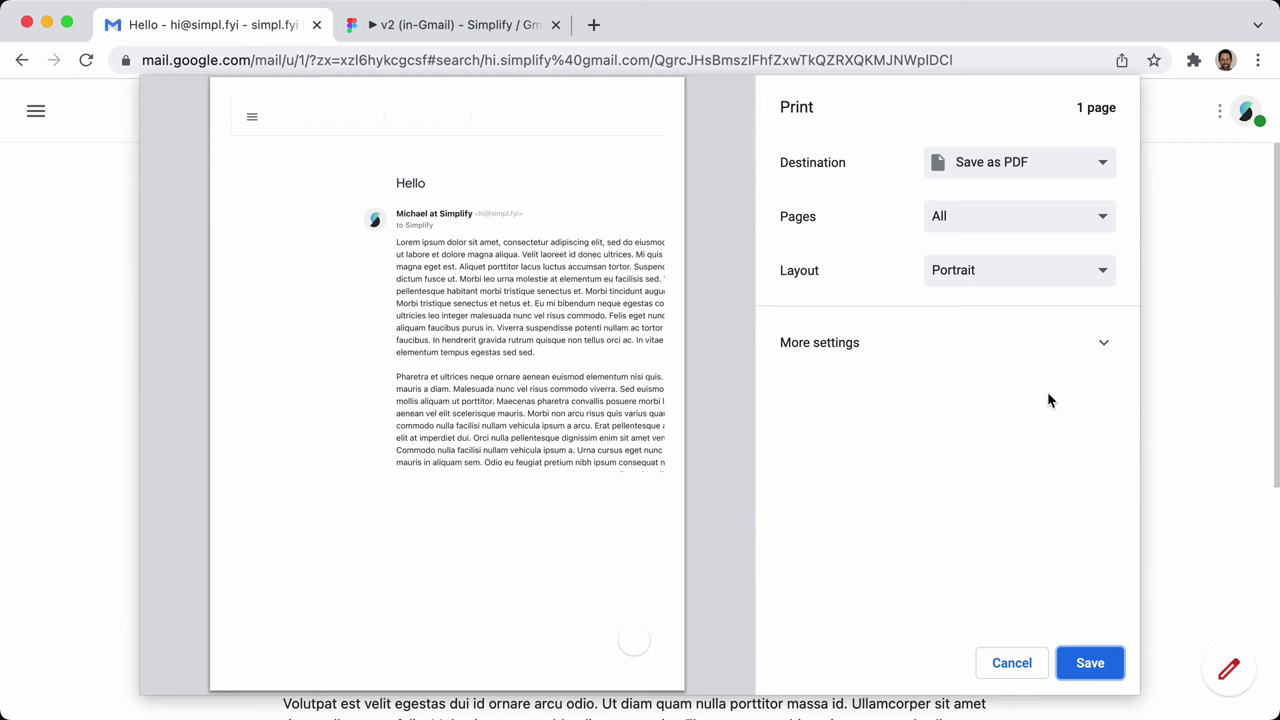
{"action": "left_click", "coordinate": [1031, 668]}
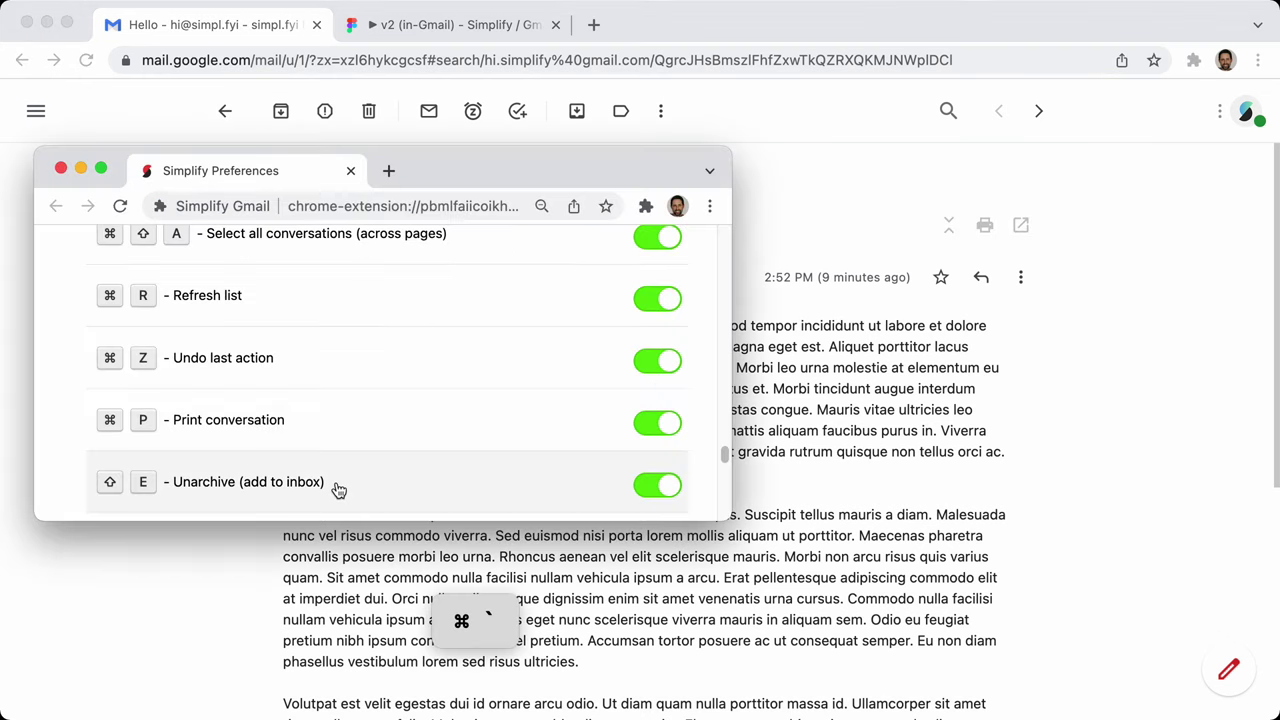
Look up the Unarchive (add to inbox) shortcut in Simplify Preferences and return to the Hello conversation
{"action": "scroll", "coordinate": [376, 412], "scroll_direction": "down", "scroll_amount": 3}
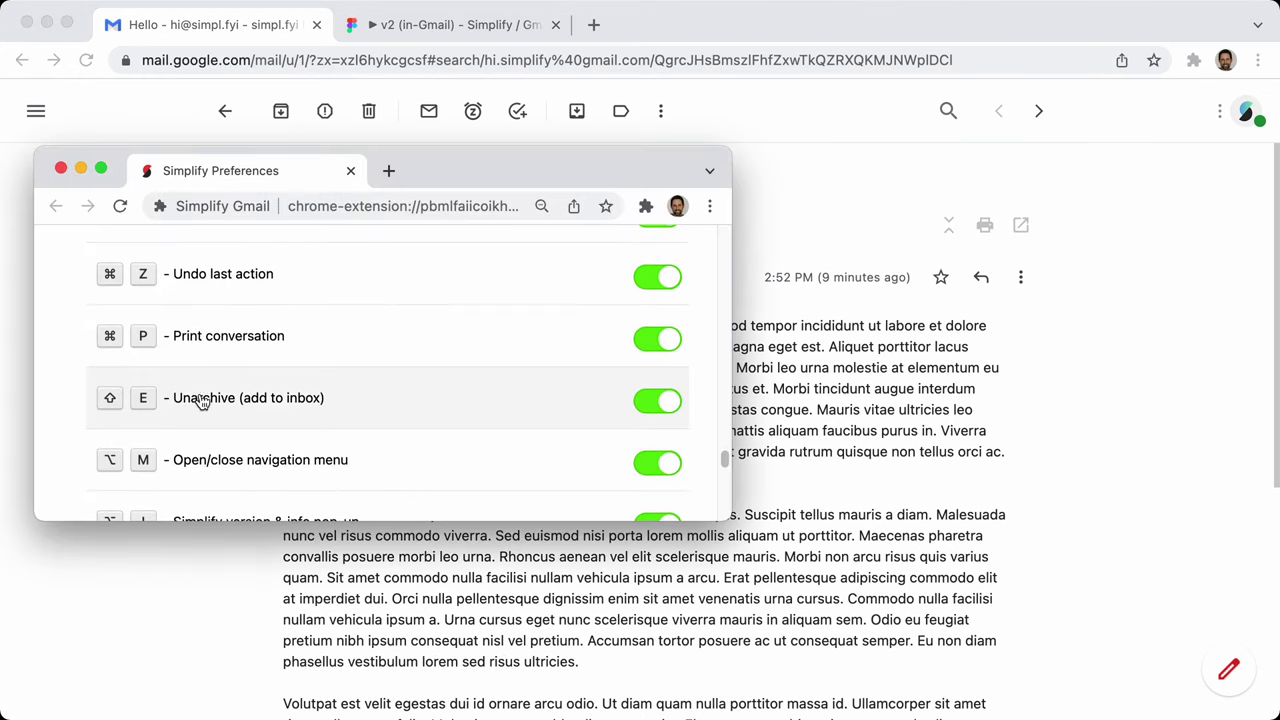
{"action": "left_click", "coordinate": [220, 587]}
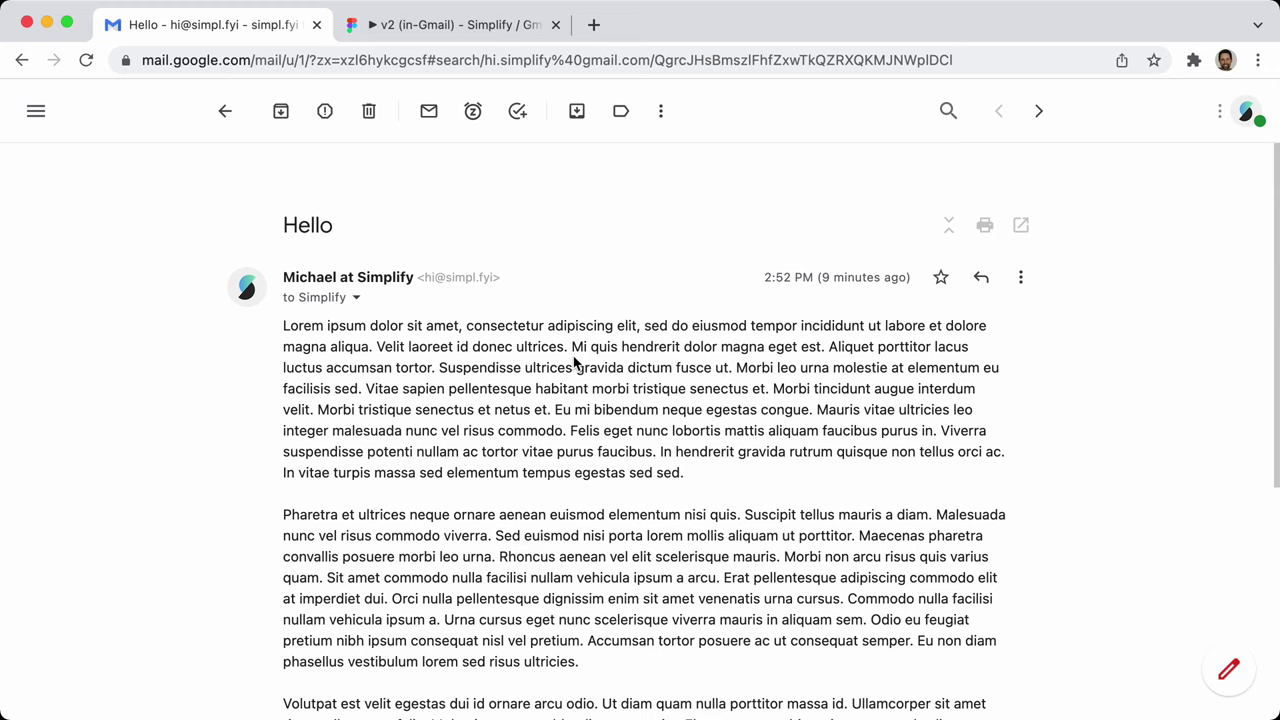
{"action": "key", "text": "super+grave"}
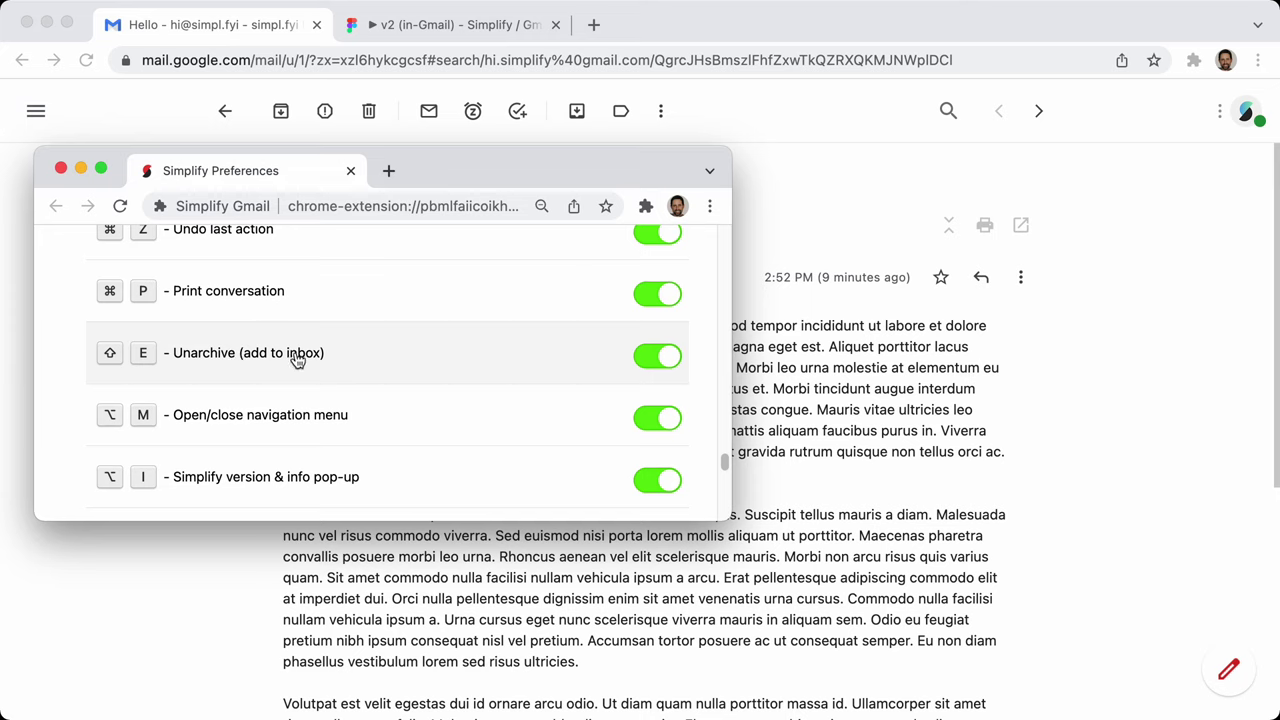
{"action": "key", "text": "super+grave"}
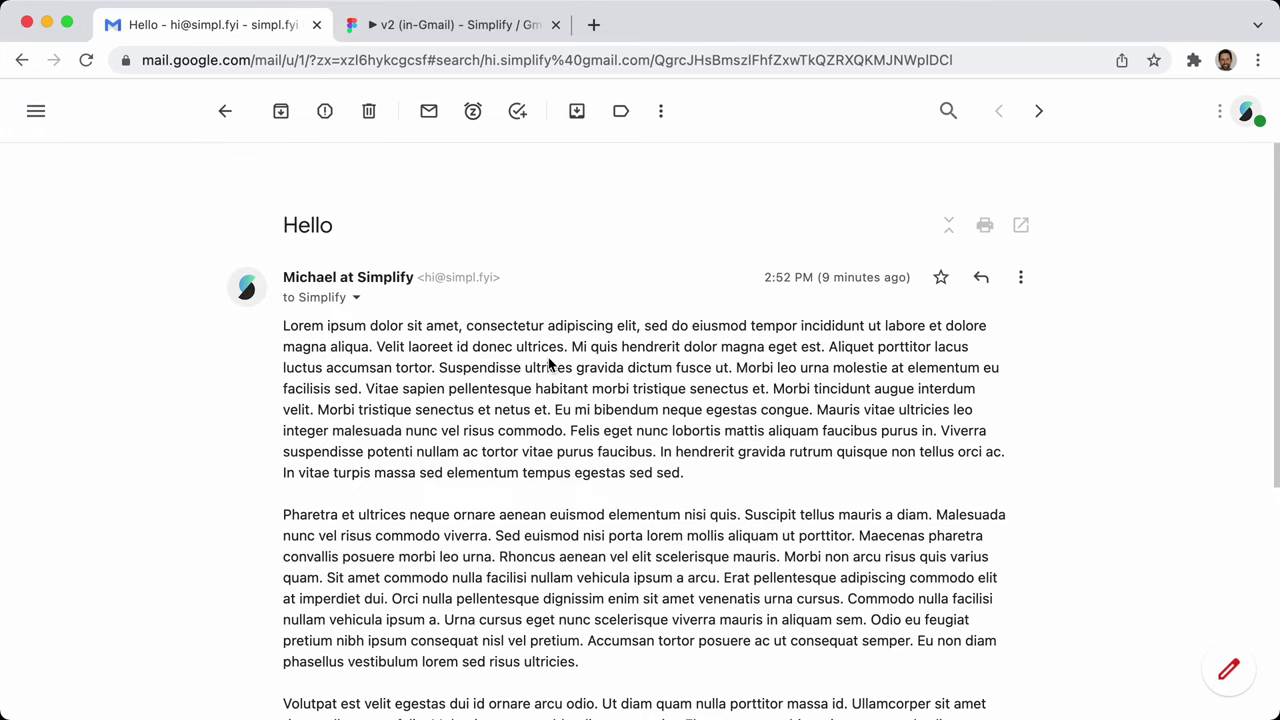
Move the Hello conversation to the inbox, archive it from the search results, and unarchive it again
{"action": "key", "text": "e"}
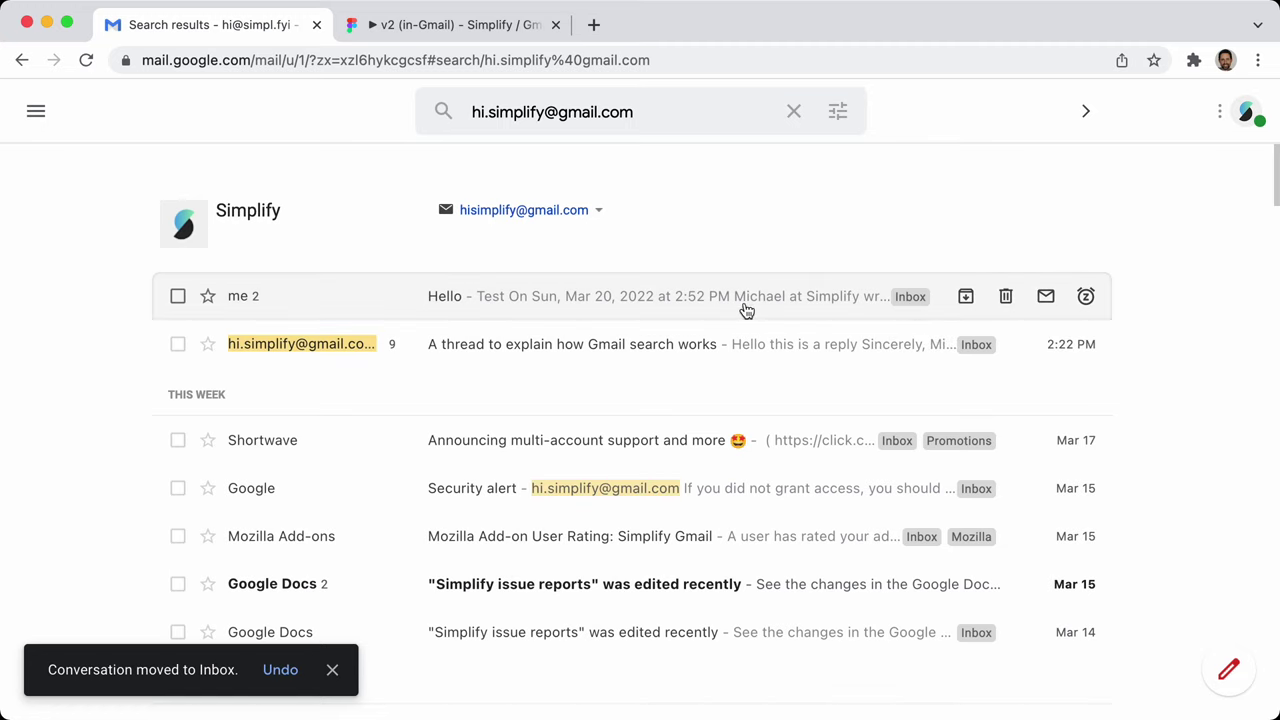
{"action": "key", "text": "x"}
{"action": "key", "text": "e"}
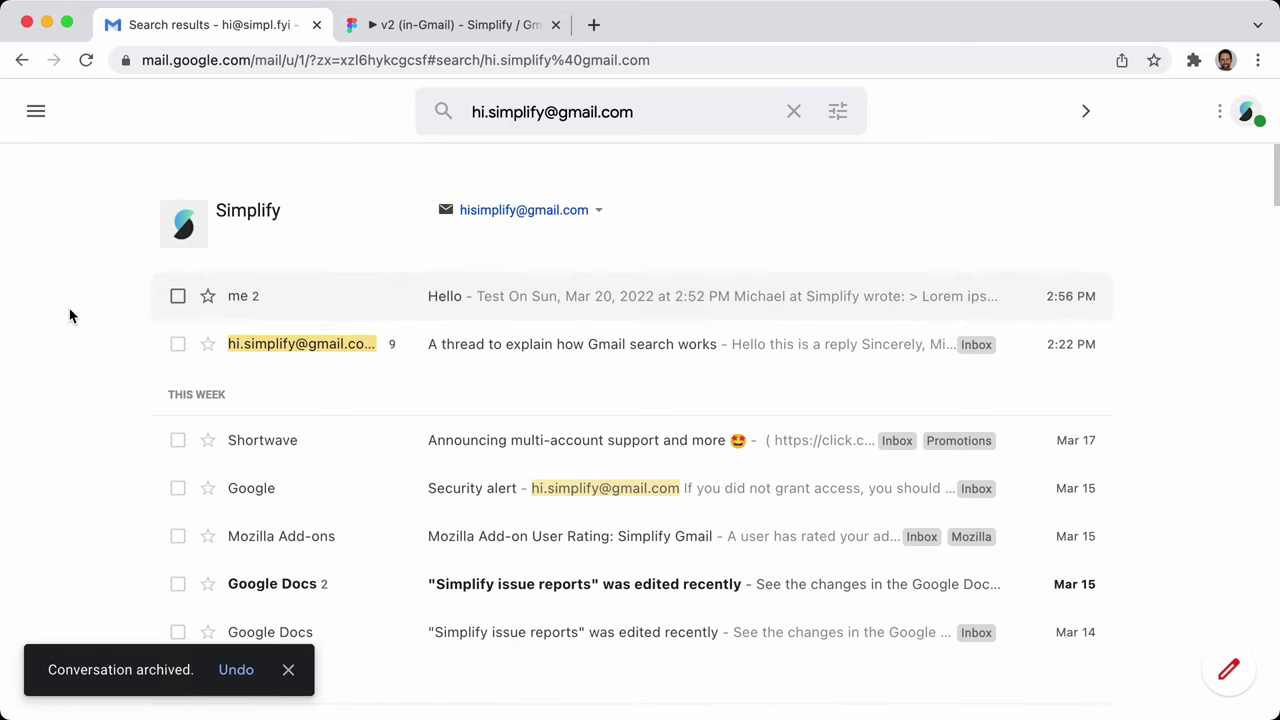
{"action": "key", "text": "x"}
{"action": "key", "text": "e"}
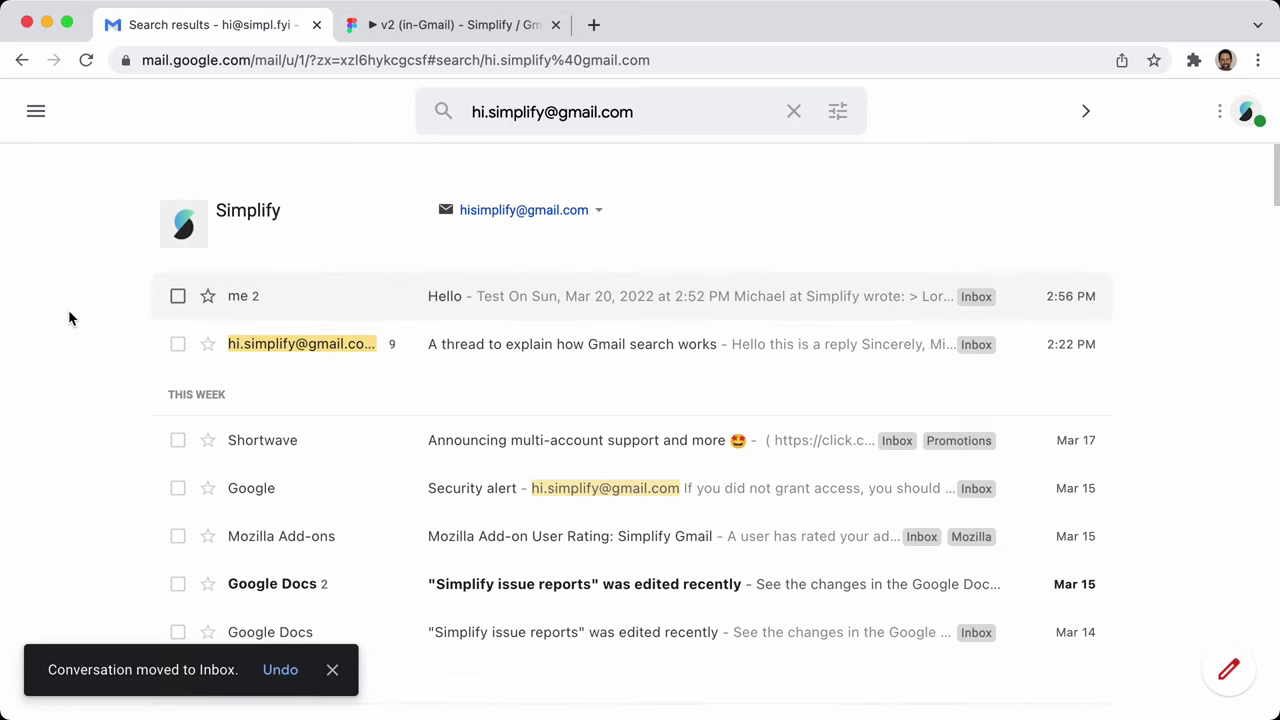
Repeatedly archive and unarchive the Hello conversation, leaving it in the inbox
{"action": "key", "text": "x"}
{"action": "key", "text": "e"}
{"action": "key", "text": "x"}
{"action": "key", "text": "e"}
{"action": "key", "text": "x"}
{"action": "key", "text": "e"}
{"action": "key", "text": "x"}
{"action": "key", "text": "e"}
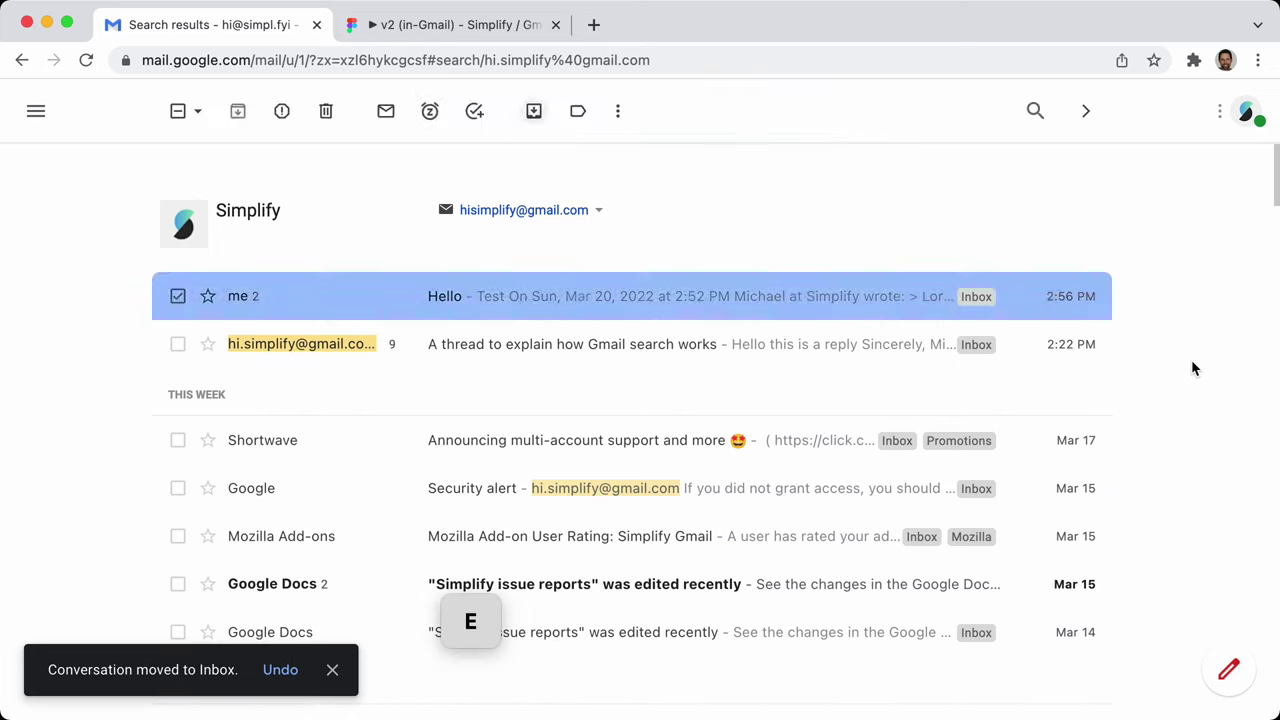
Look up the Open/close navigation menu shortcut in Simplify Preferences and return to Gmail
{"action": "key", "text": "super+grave"}
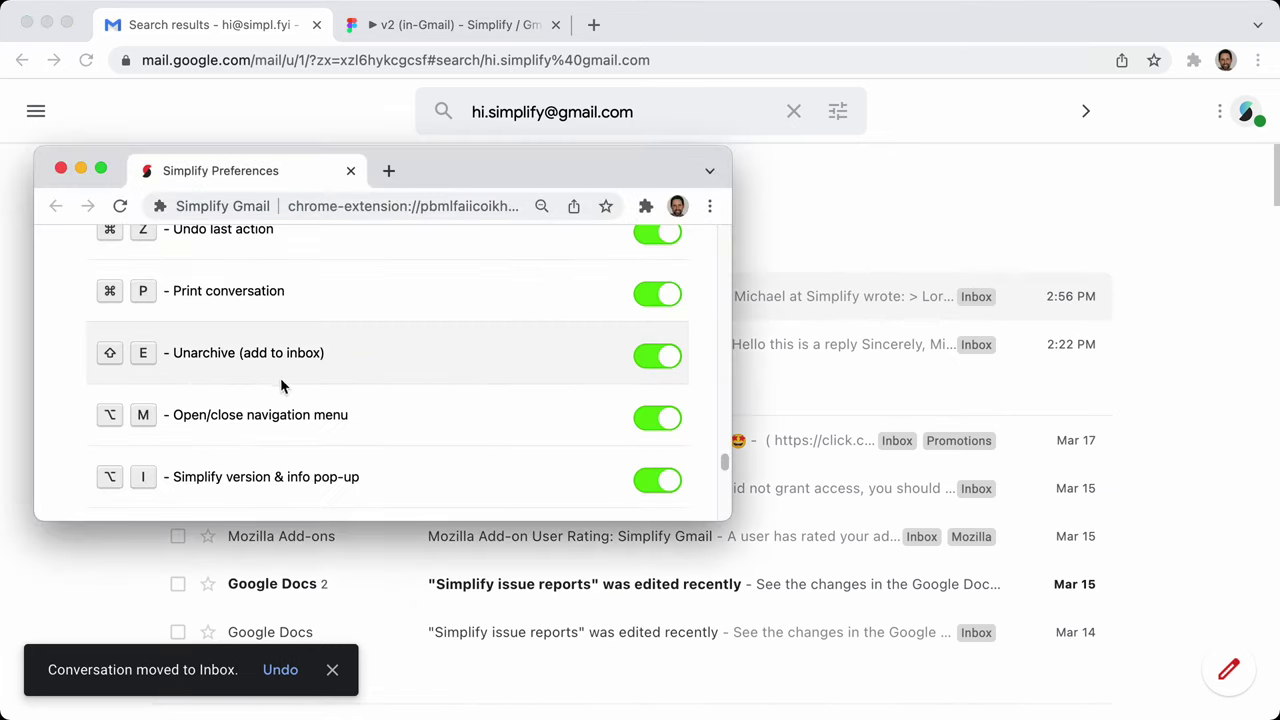
{"action": "scroll", "coordinate": [185, 425], "scroll_direction": "down", "scroll_amount": 3}
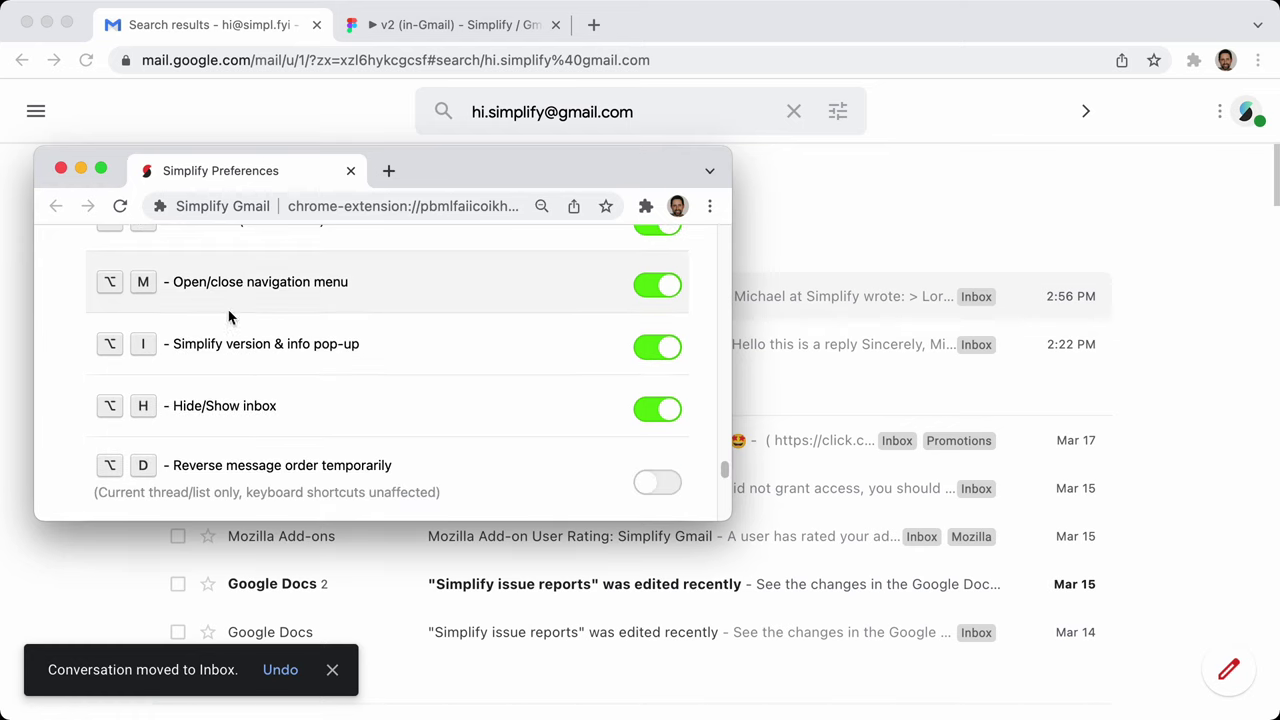
{"action": "left_click", "coordinate": [1165, 416]}
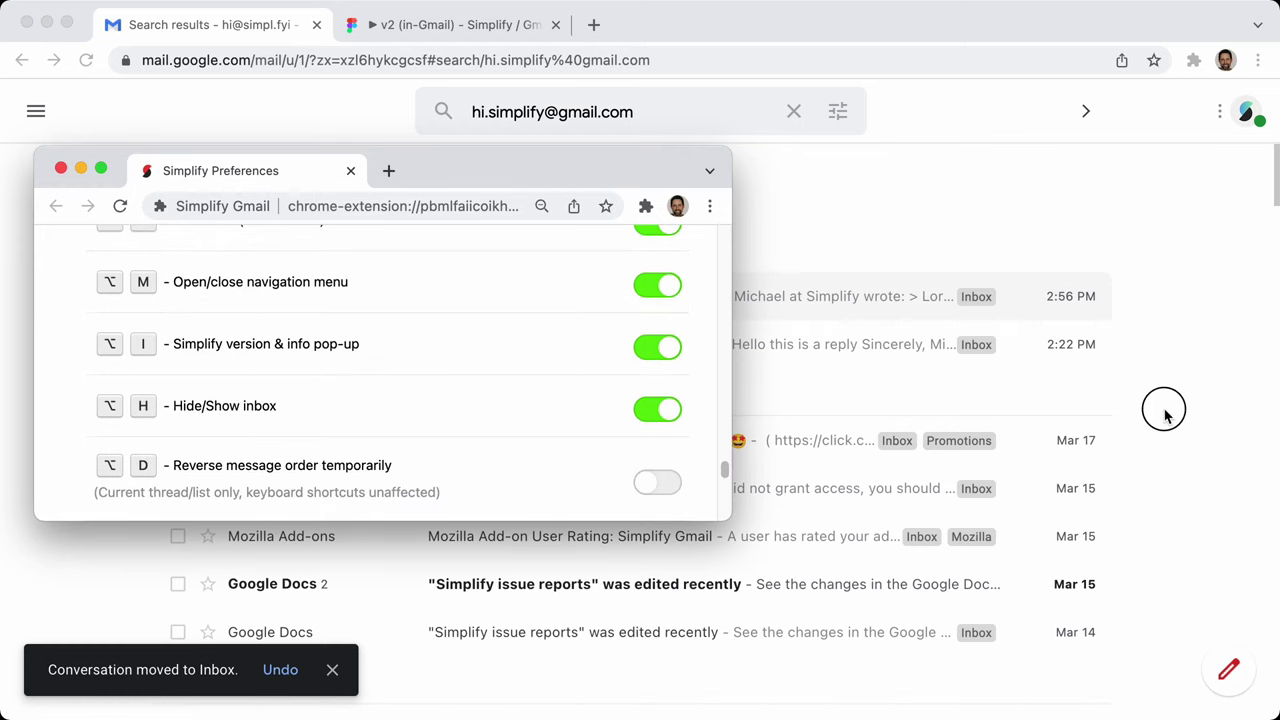
Toggle Gmail's navigation menu open and closed several times, leaving it open
{"action": "key", "text": "alt"}
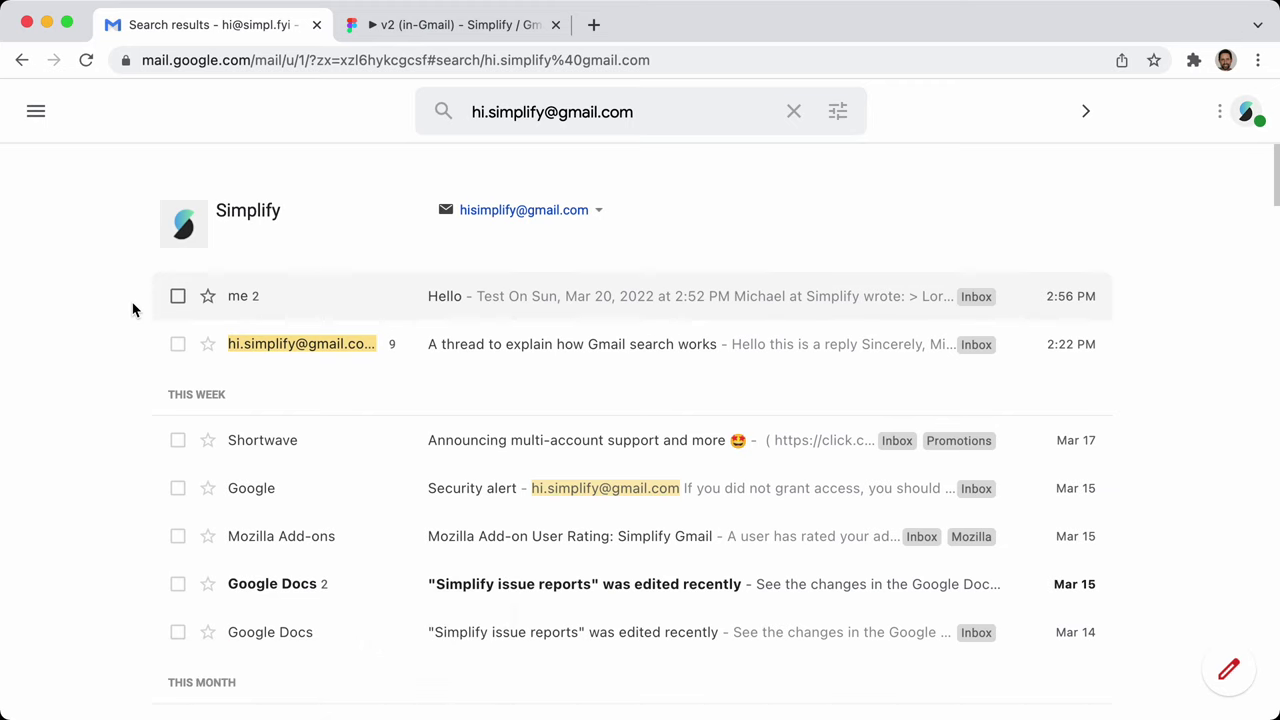
{"action": "key", "text": "alt+m"}
{"action": "key", "text": "alt+m"}
{"action": "key", "text": "alt+m"}
{"action": "key", "text": "alt+m"}
{"action": "key", "text": "alt+m"}
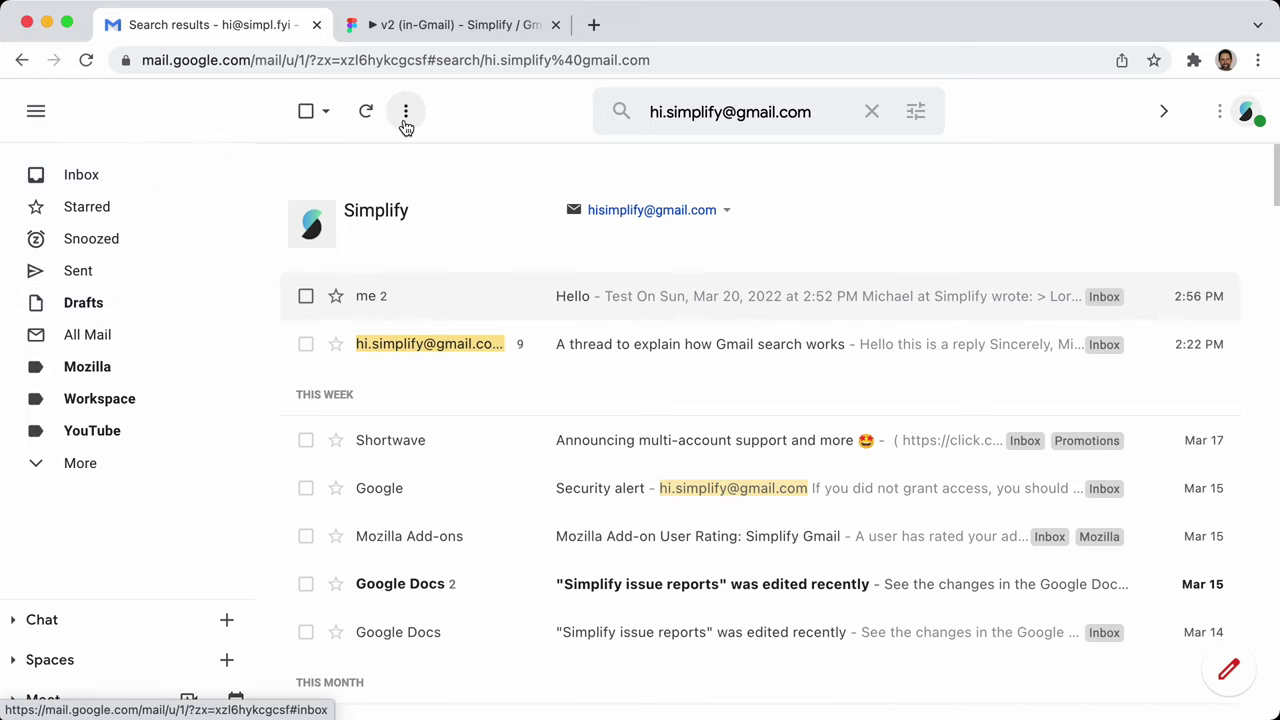
Move through the navigation menu's entries and back to Inbox, open the Inbox, and close the menu
{"action": "key", "text": "Down"}
{"action": "key", "text": "Down"}
{"action": "key", "text": "Down"}
{"action": "key", "text": "Down"}
{"action": "key", "text": "Up"}
{"action": "key", "text": "Up"}
{"action": "key", "text": "Up"}
{"action": "key", "text": "Up"}
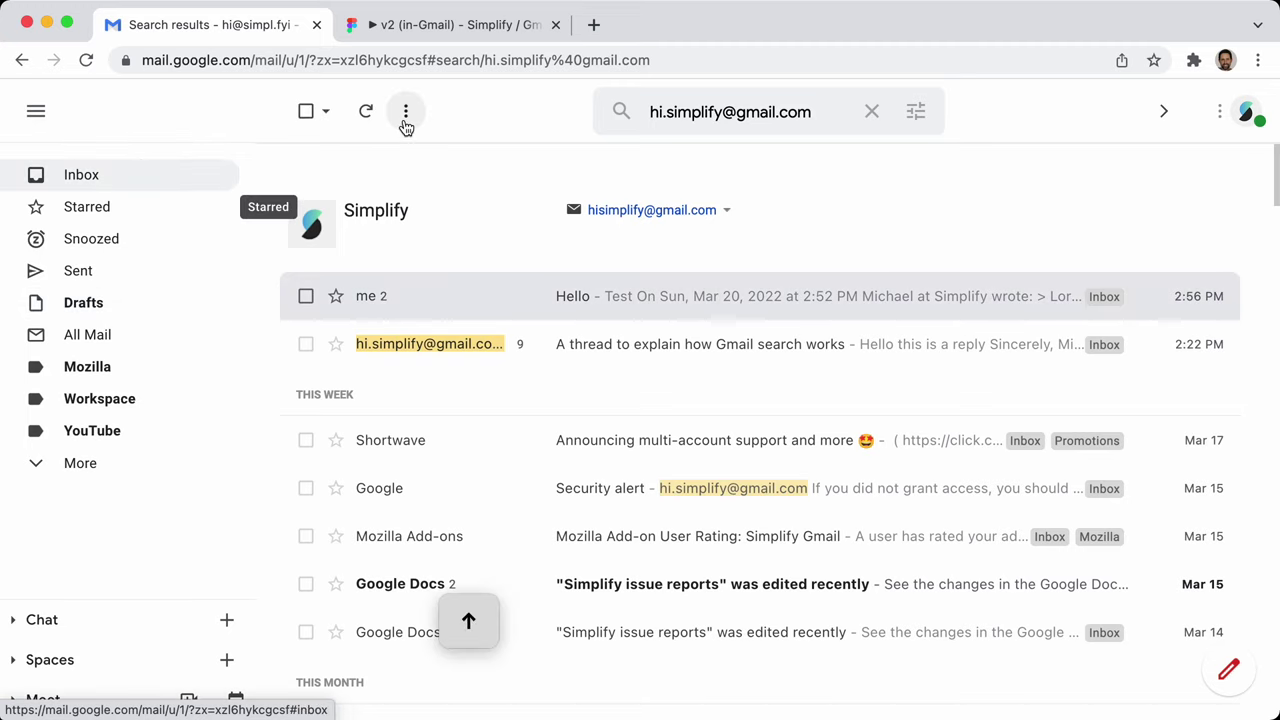
{"action": "key", "text": "Escape"}
{"action": "key", "text": "Return"}
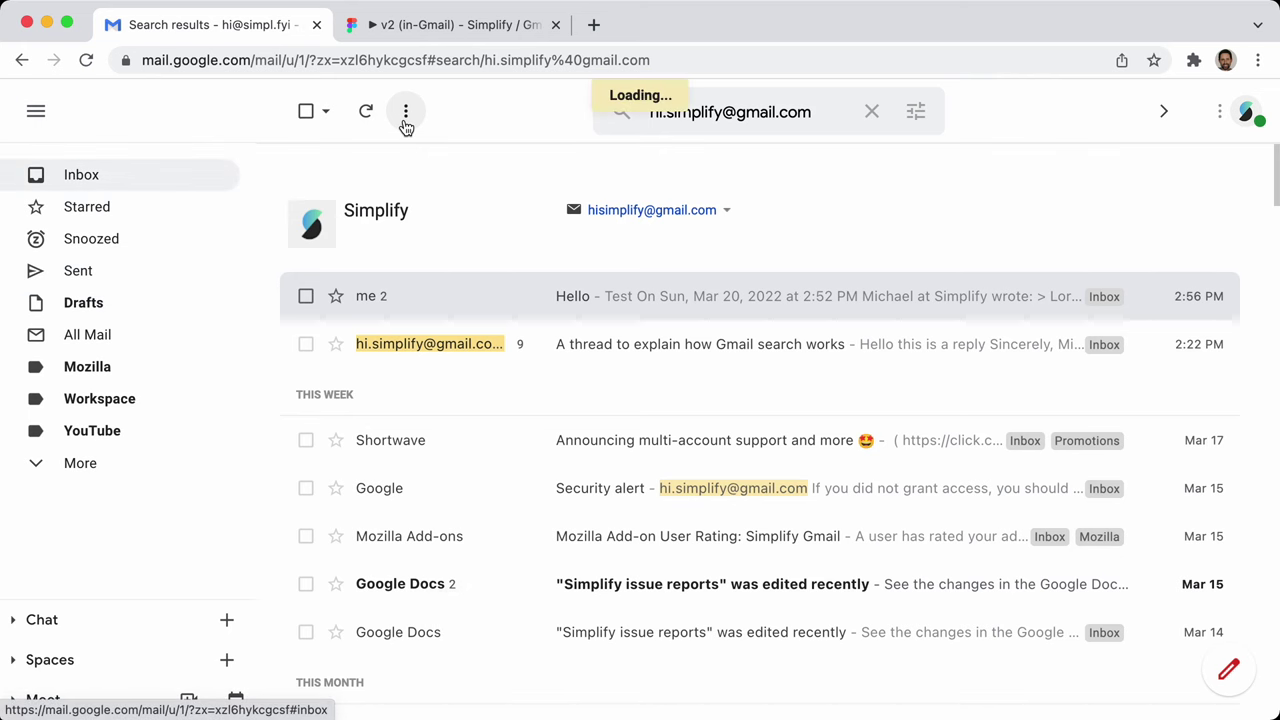
{"action": "key", "text": "alt+m"}
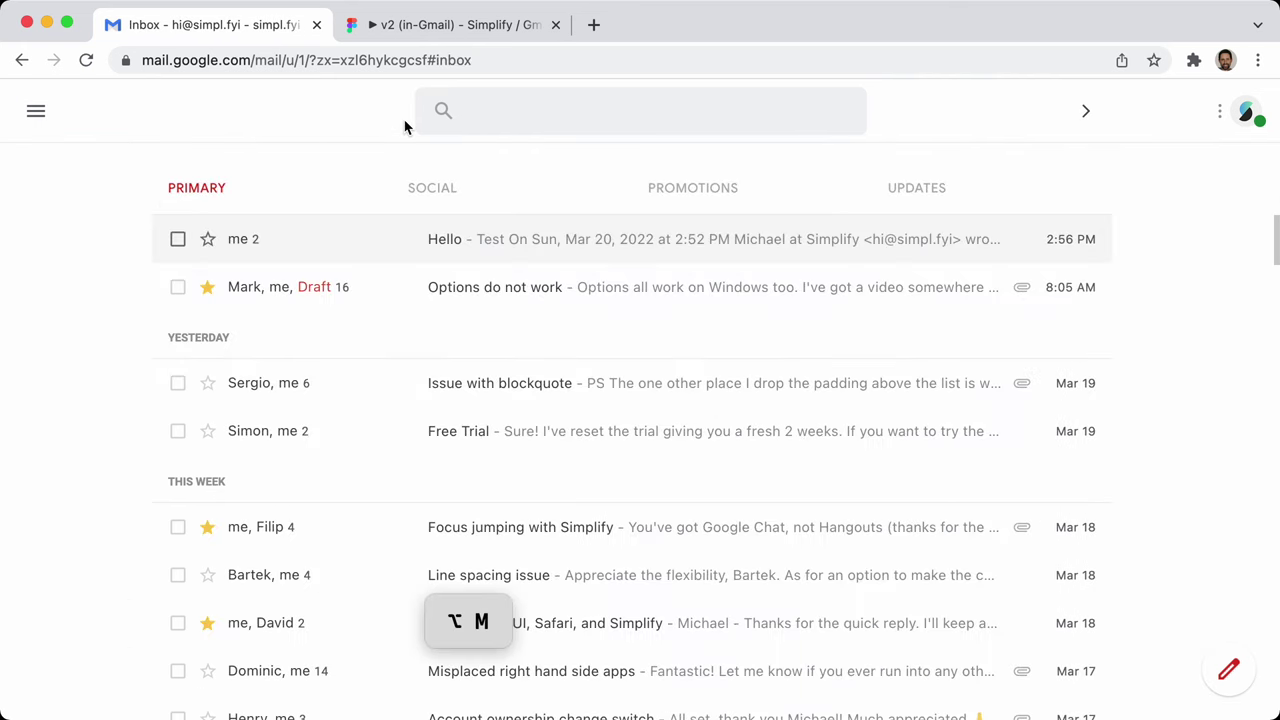
Toggle the navigation menu open and closed, and look up the Simplify version & info pop-up shortcut in Simplify Preferences
{"action": "key", "text": "alt+m"}
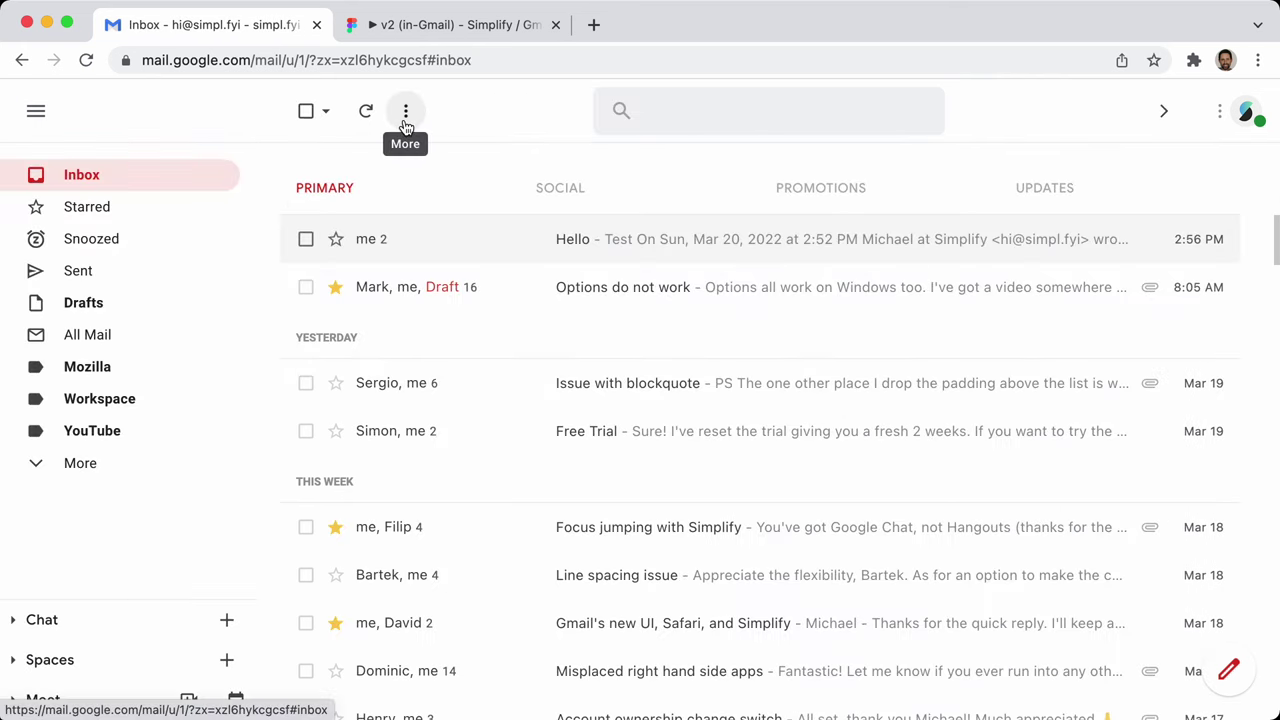
{"action": "key", "text": "alt+m"}
{"action": "key", "text": "super+comma"}
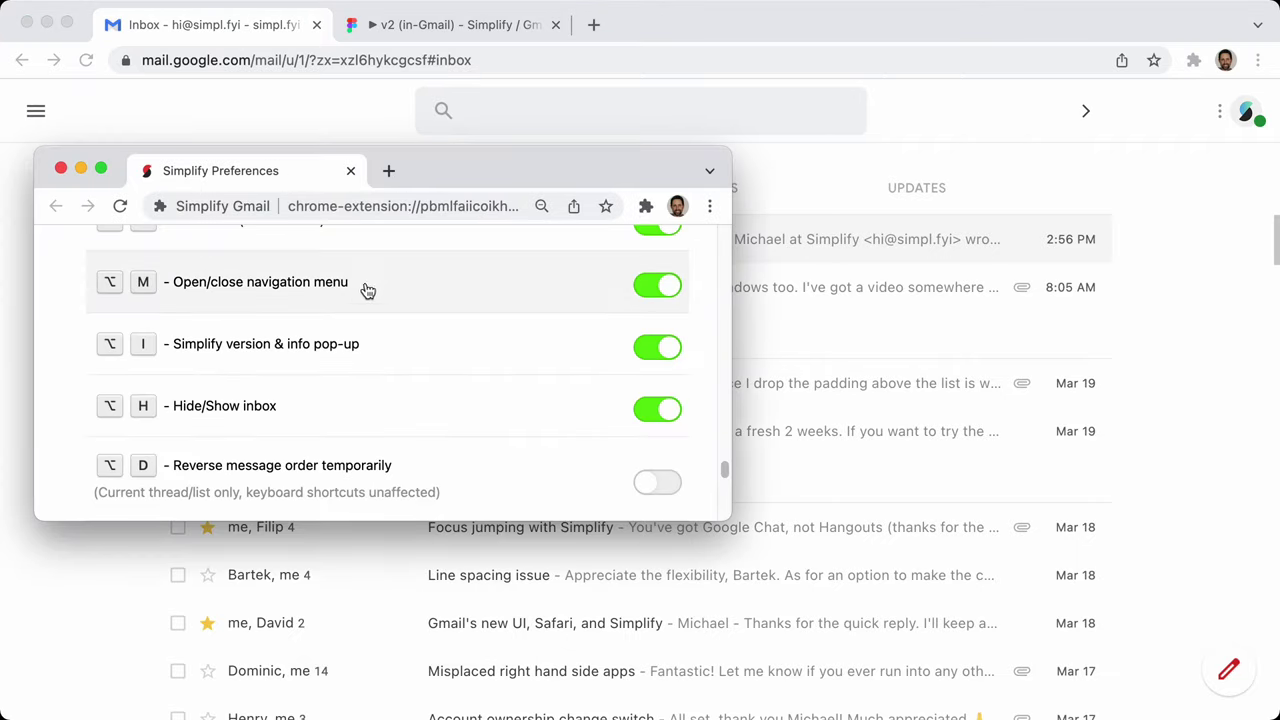
{"action": "scroll", "coordinate": [285, 320], "scroll_direction": "up", "scroll_amount": 1}
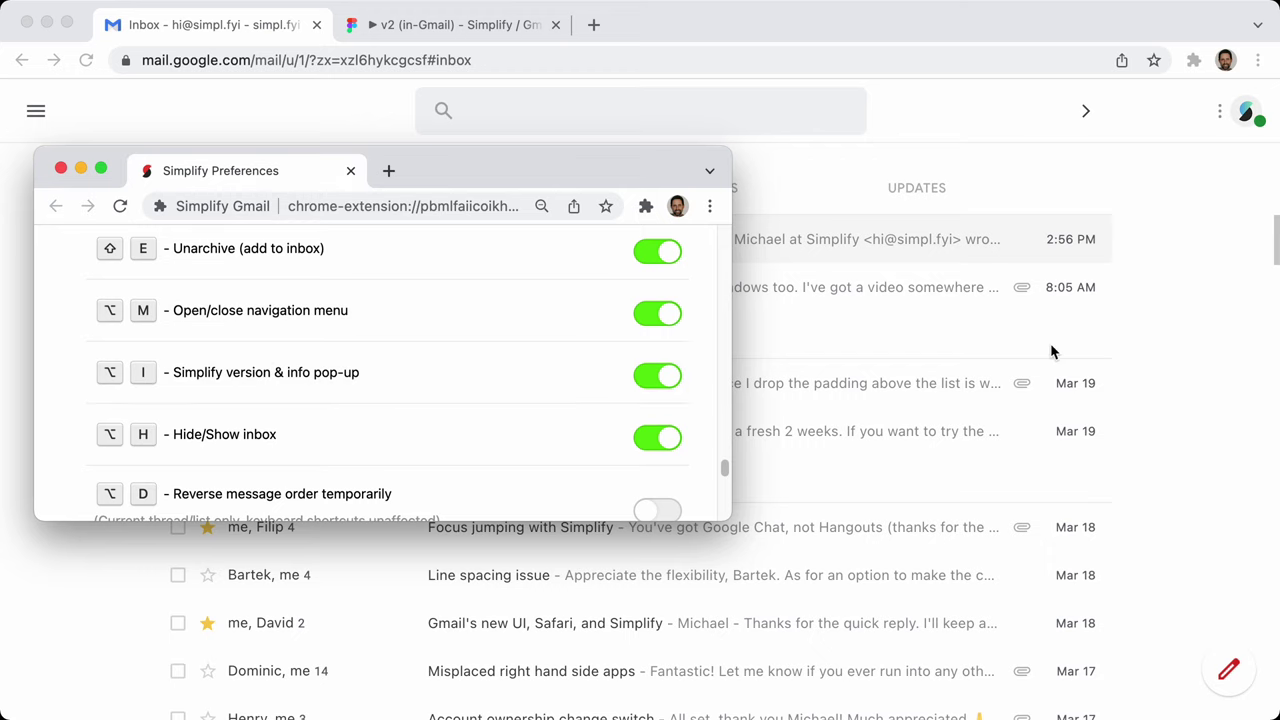
Return to Gmail, show the Simplify version & info pop-up, and close it
{"action": "left_click", "coordinate": [1165, 342]}
{"action": "key", "text": "alt+i"}
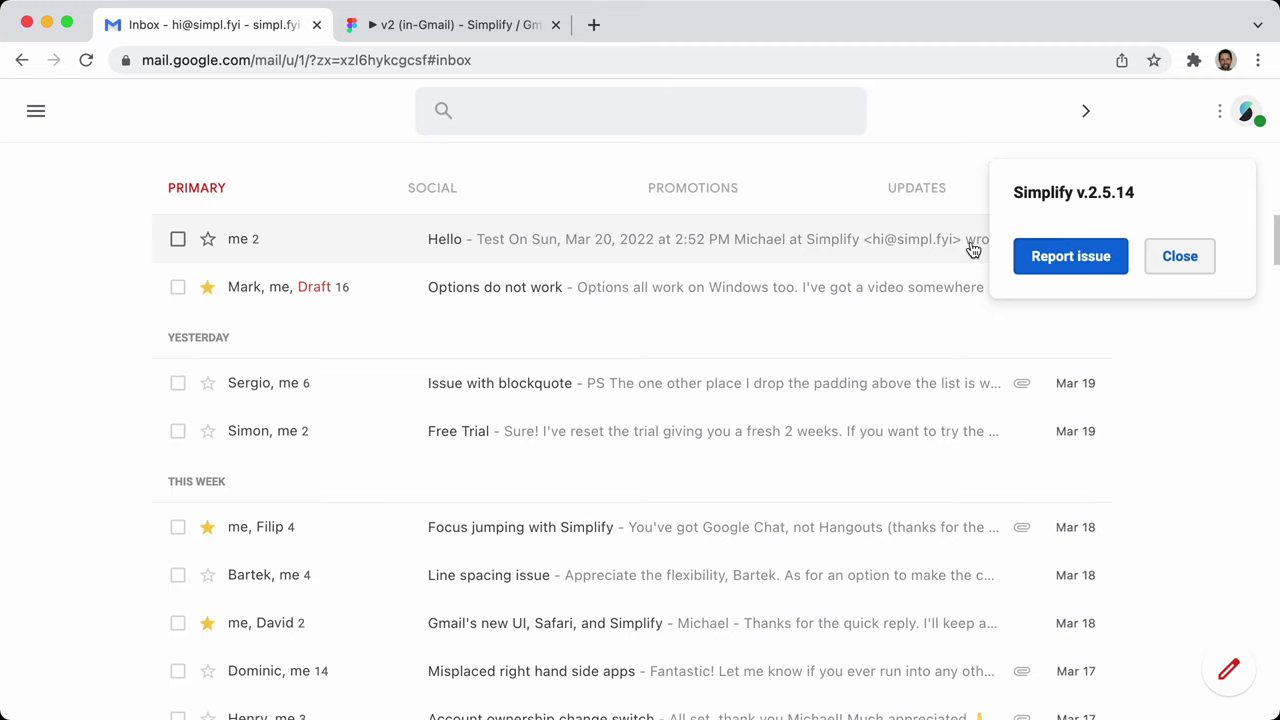
{"action": "left_click", "coordinate": [1181, 257]}
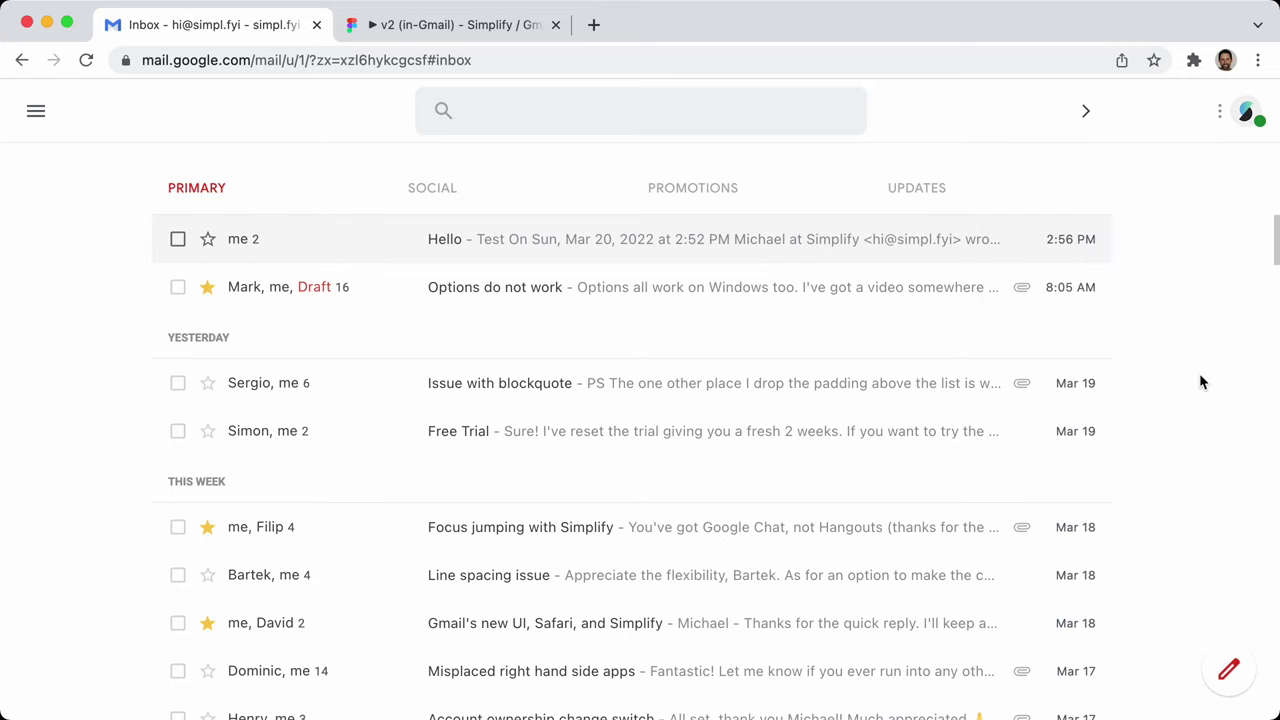
Look up the Hide/Show inbox shortcut in Simplify Preferences and return to Gmail
{"action": "key", "text": "super+grave"}
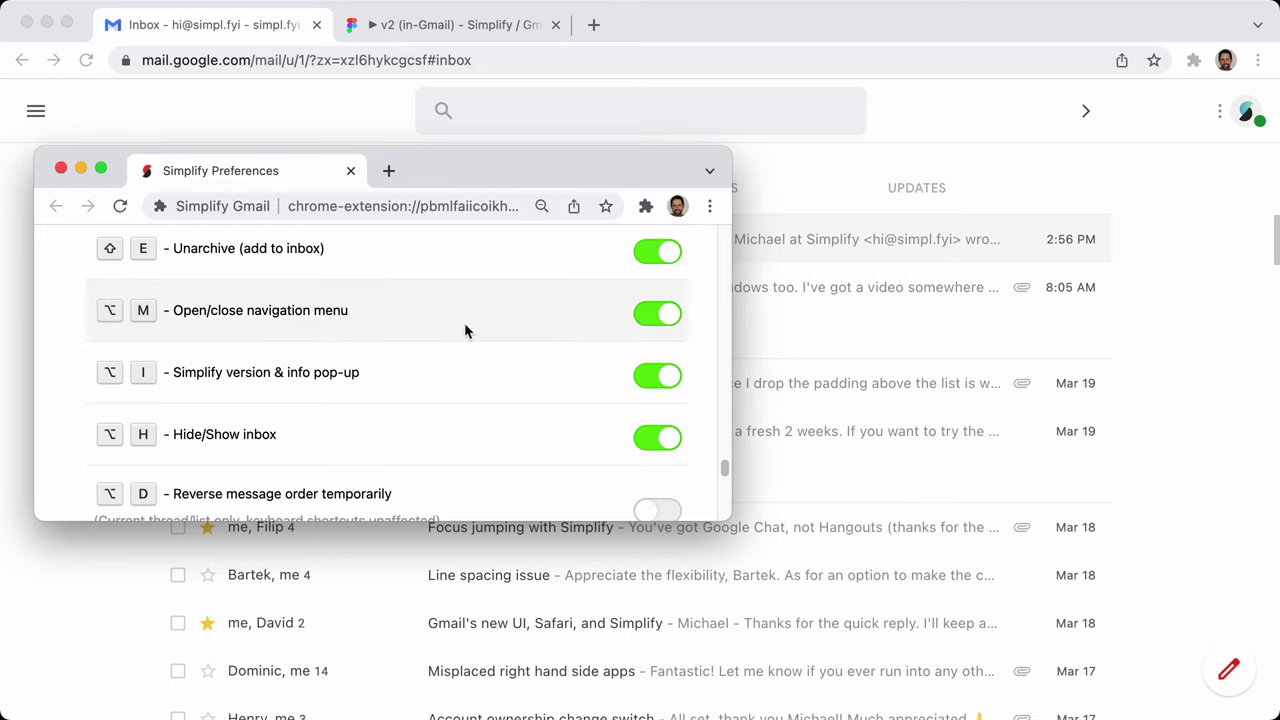
{"action": "scroll", "coordinate": [362, 392], "scroll_direction": "down", "scroll_amount": 2}
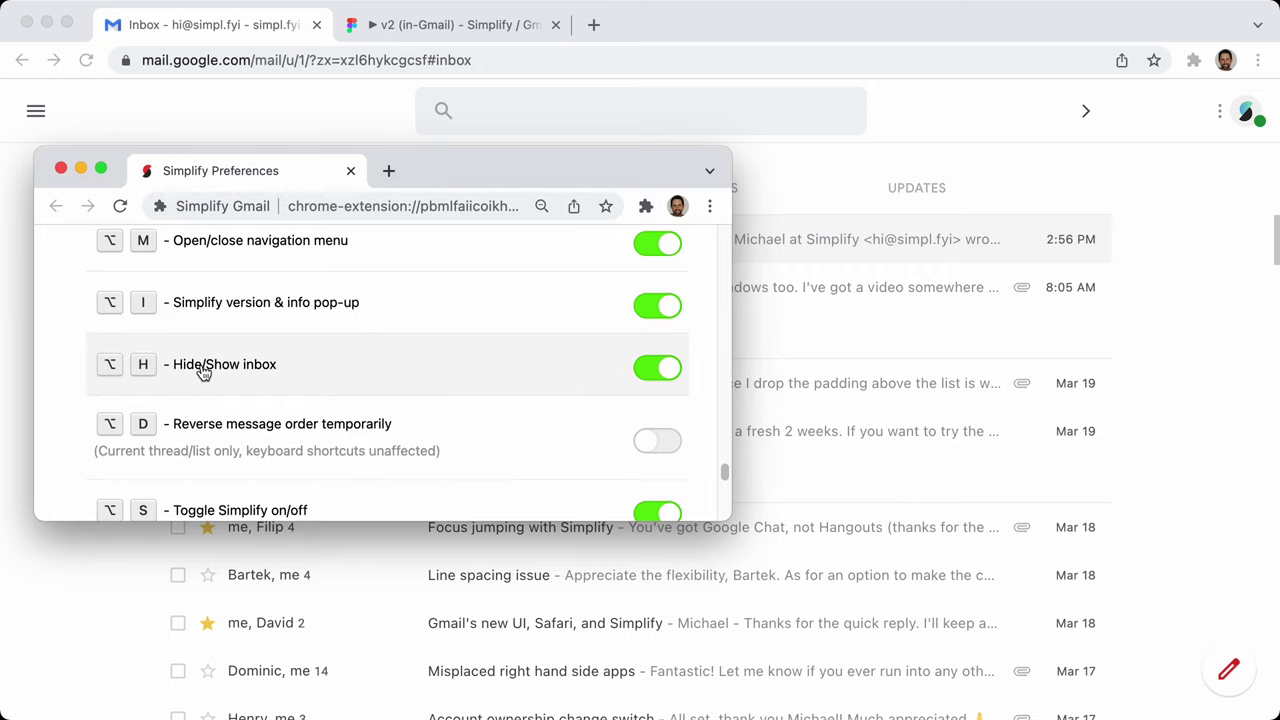
{"action": "scroll", "coordinate": [314, 371], "scroll_direction": "up", "scroll_amount": 2}
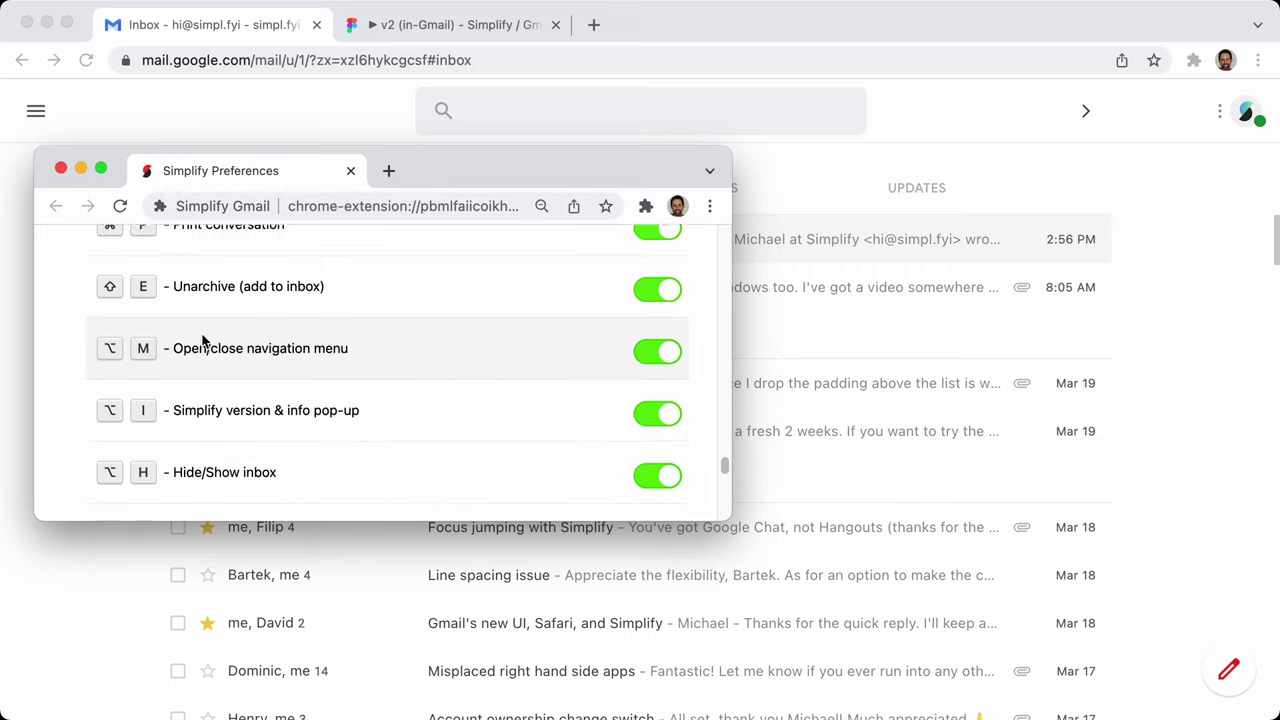
{"action": "scroll", "coordinate": [233, 432], "scroll_direction": "down", "scroll_amount": 1}
{"action": "left_click", "coordinate": [1182, 399]}
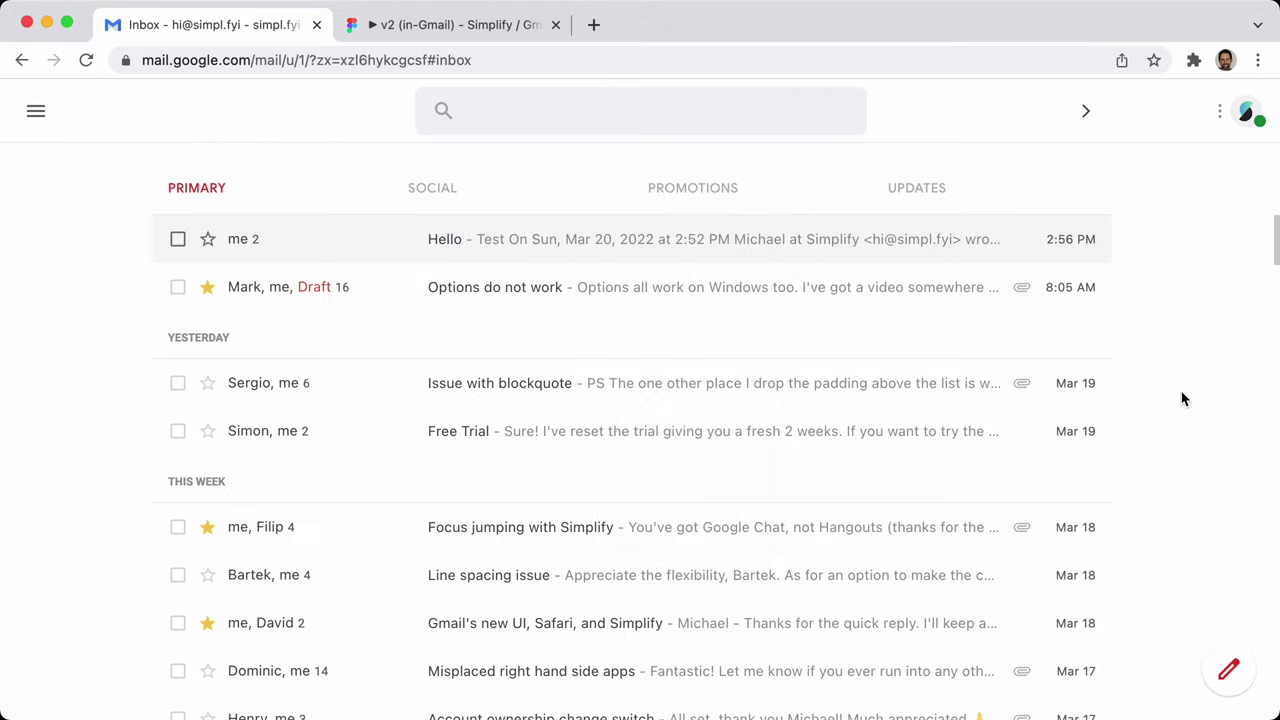
Hide and show the Gmail inbox several times, leaving it hidden
{"action": "key", "text": "alt+h"}
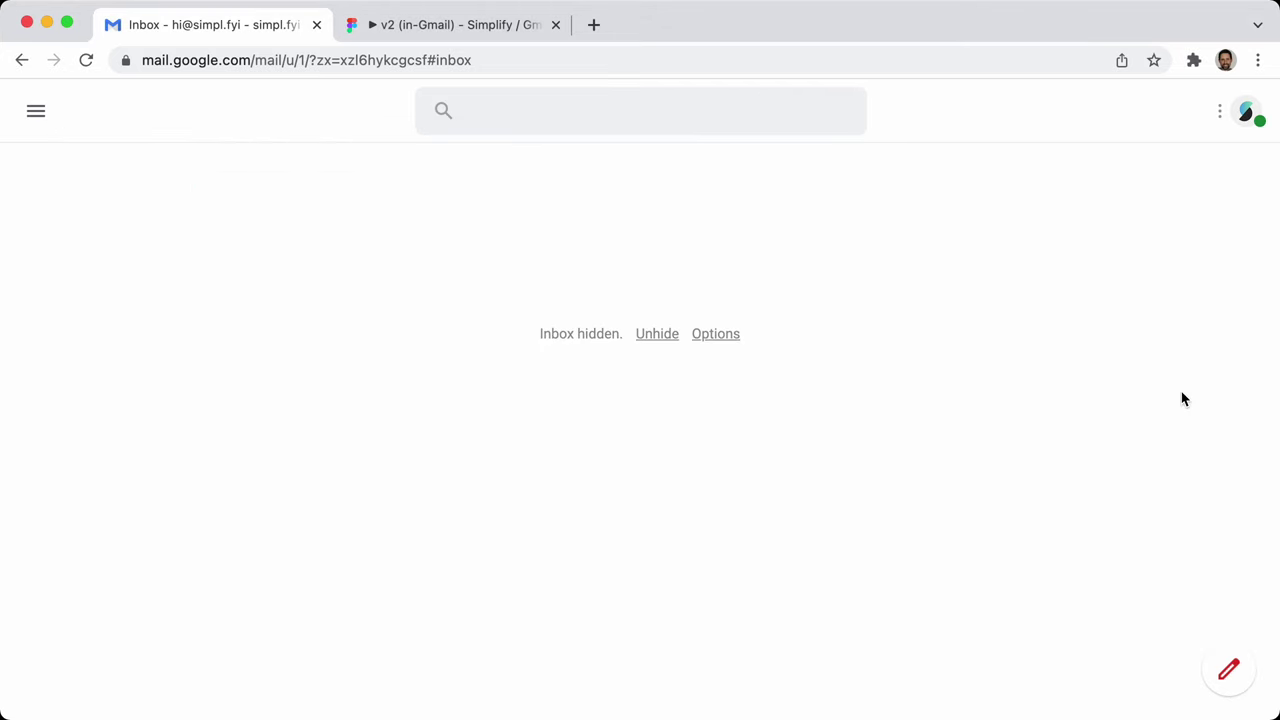
{"action": "key", "text": "alt+h"}
{"action": "key", "text": "alt+h"}
{"action": "key", "text": "alt+h"}
{"action": "key", "text": "alt+h"}
Look up the Toggle Simplify on/off shortcut in Simplify Preferences and return to Gmail
{"action": "key", "text": "super+grave"}
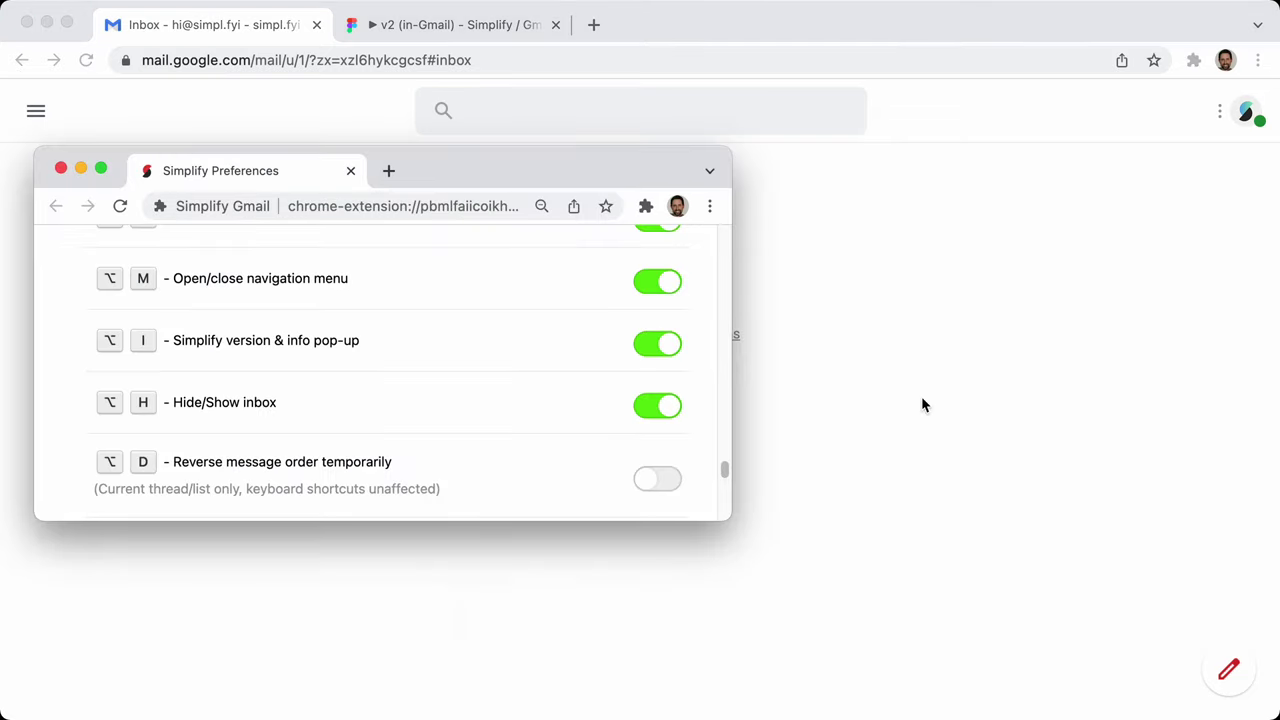
{"action": "scroll", "coordinate": [370, 409], "scroll_direction": "down", "scroll_amount": 1}
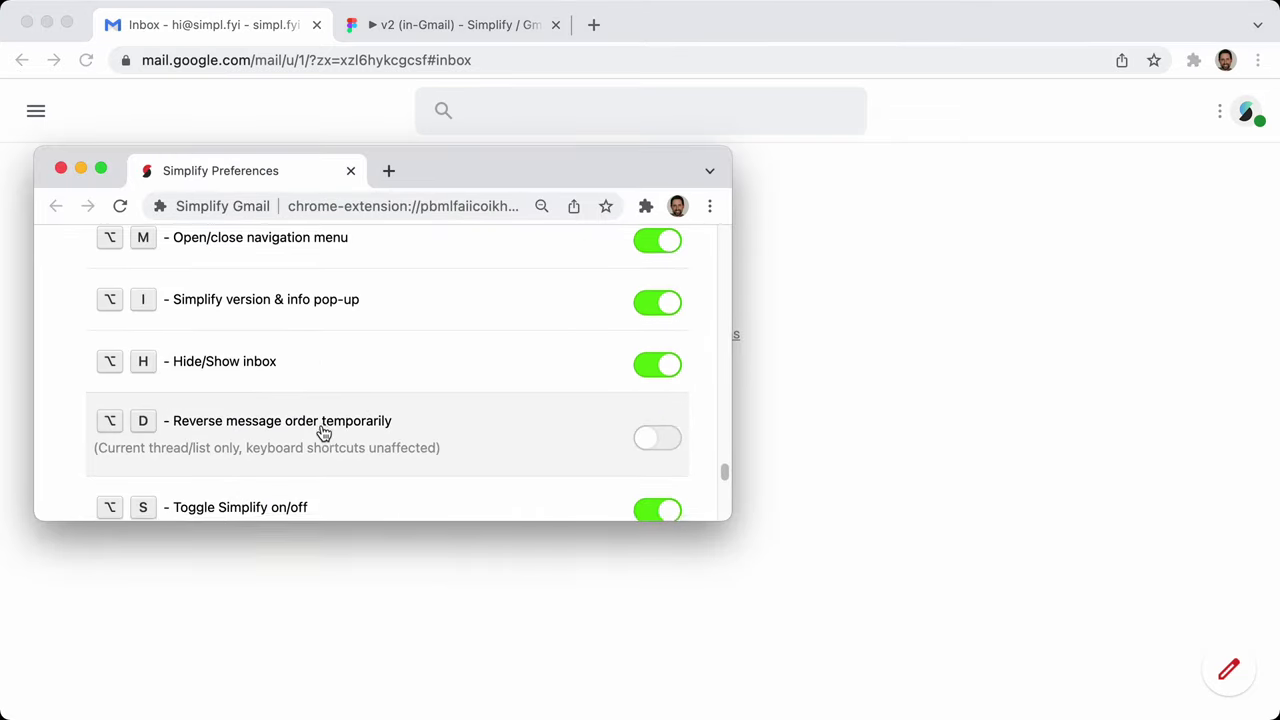
{"action": "scroll", "coordinate": [300, 420], "scroll_direction": "down", "scroll_amount": 2}
{"action": "scroll", "coordinate": [381, 368], "scroll_direction": "down", "scroll_amount": 4}
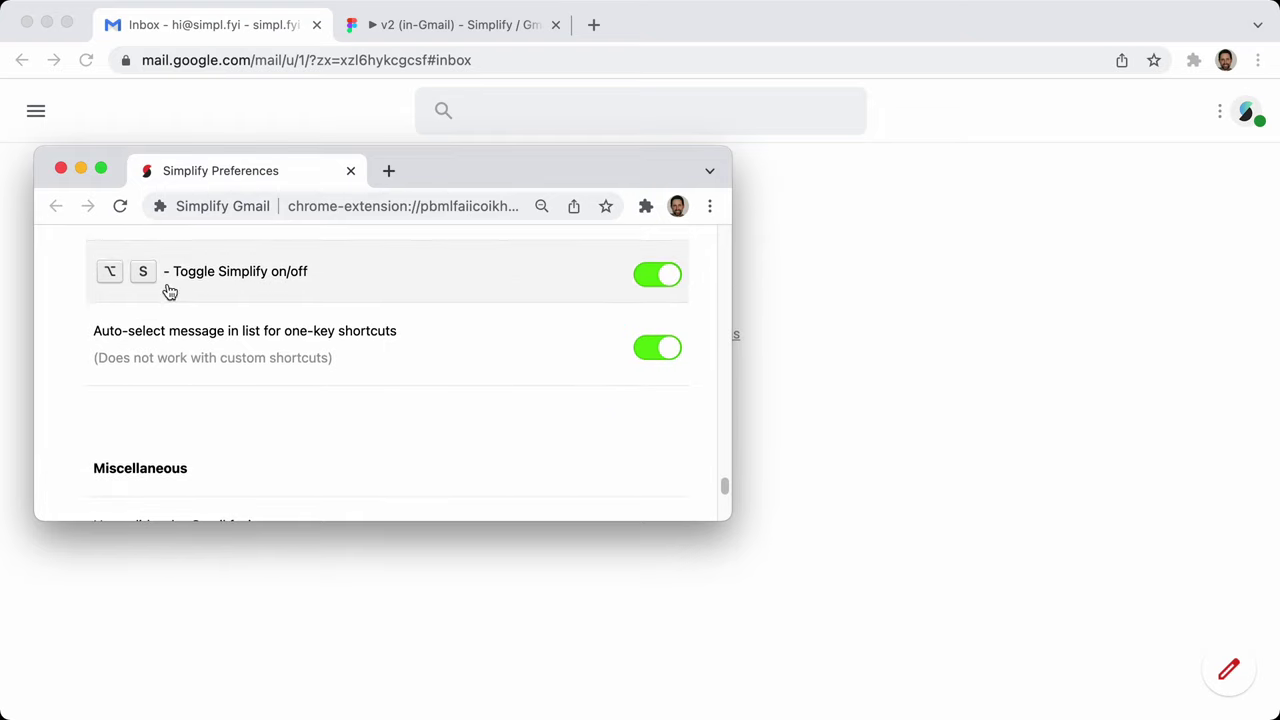
{"action": "left_click", "coordinate": [1078, 343]}
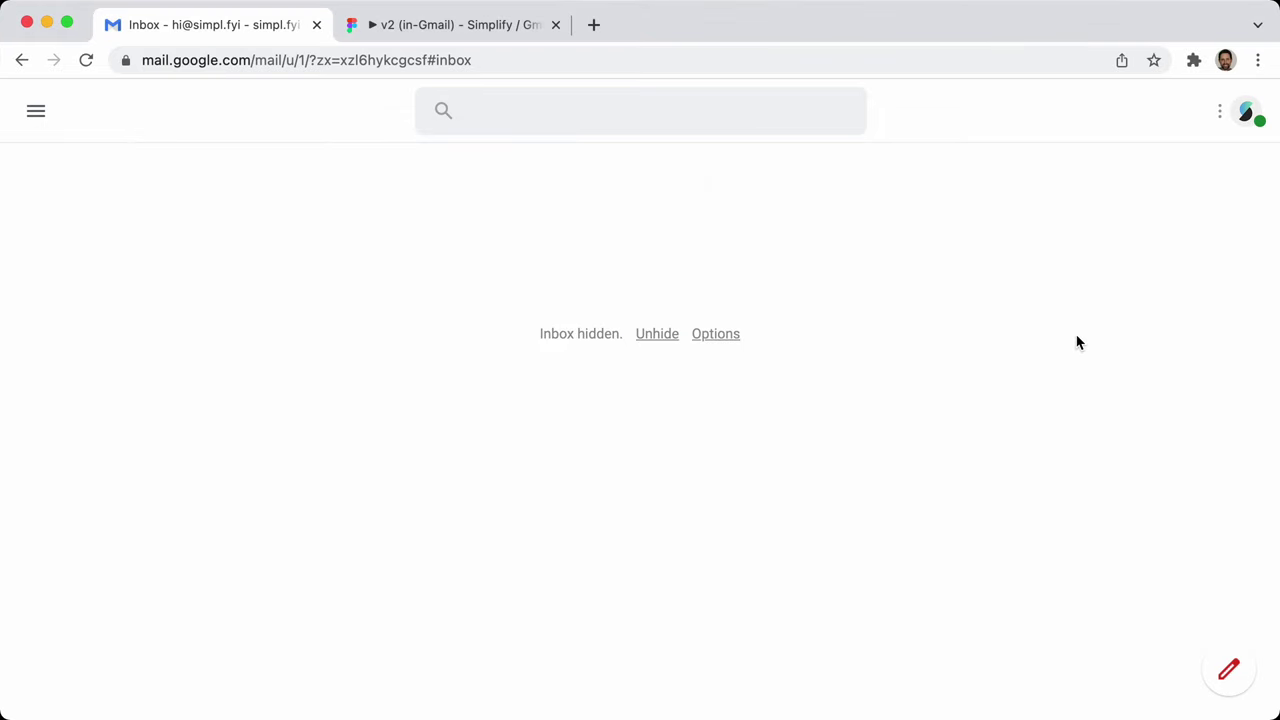
Turn Simplify off and back on in Gmail, and show the hidden inbox again
{"action": "key", "text": "alt+s"}
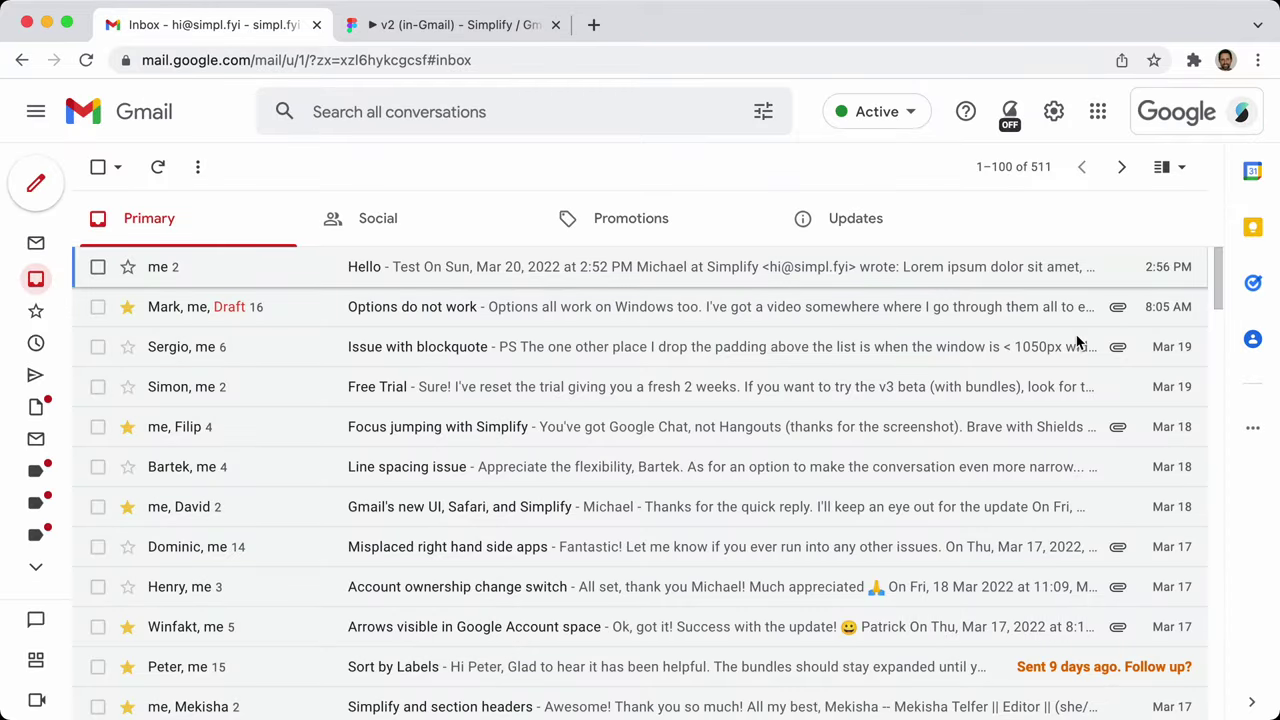
{"action": "key", "text": "alt"}
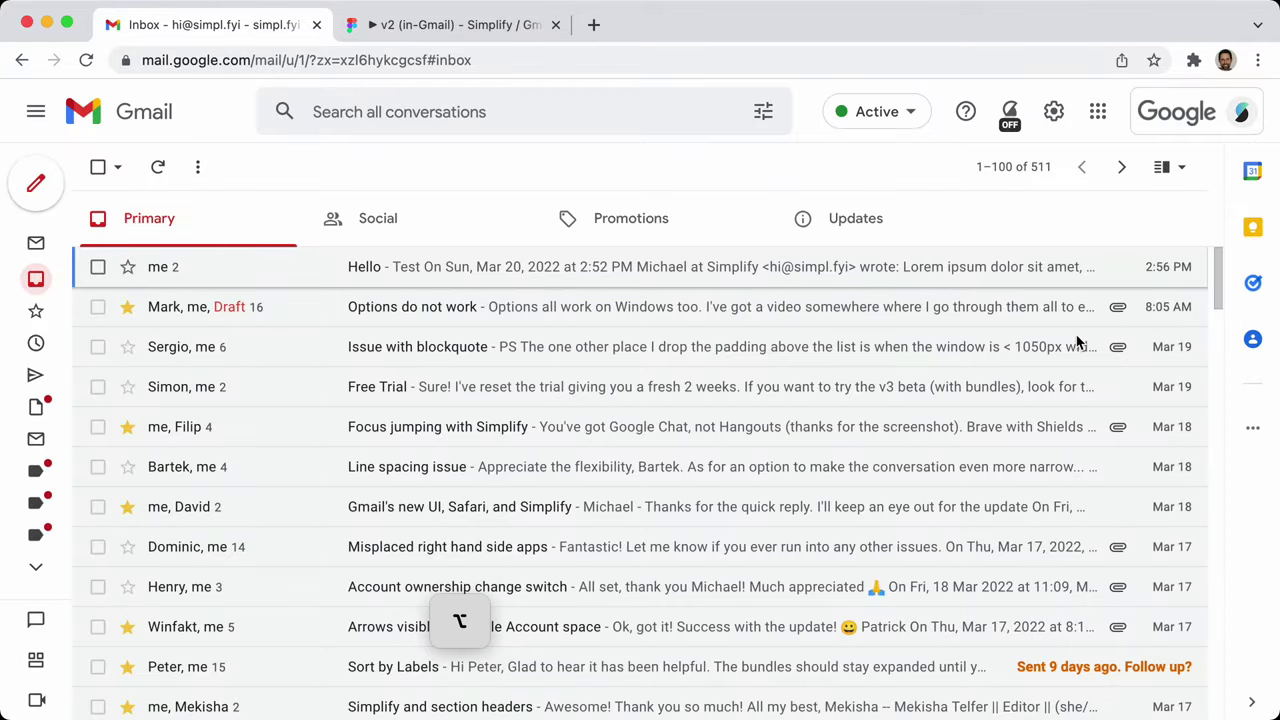
{"action": "key", "text": "alt+s"}
{"action": "key", "text": "alt+h"}
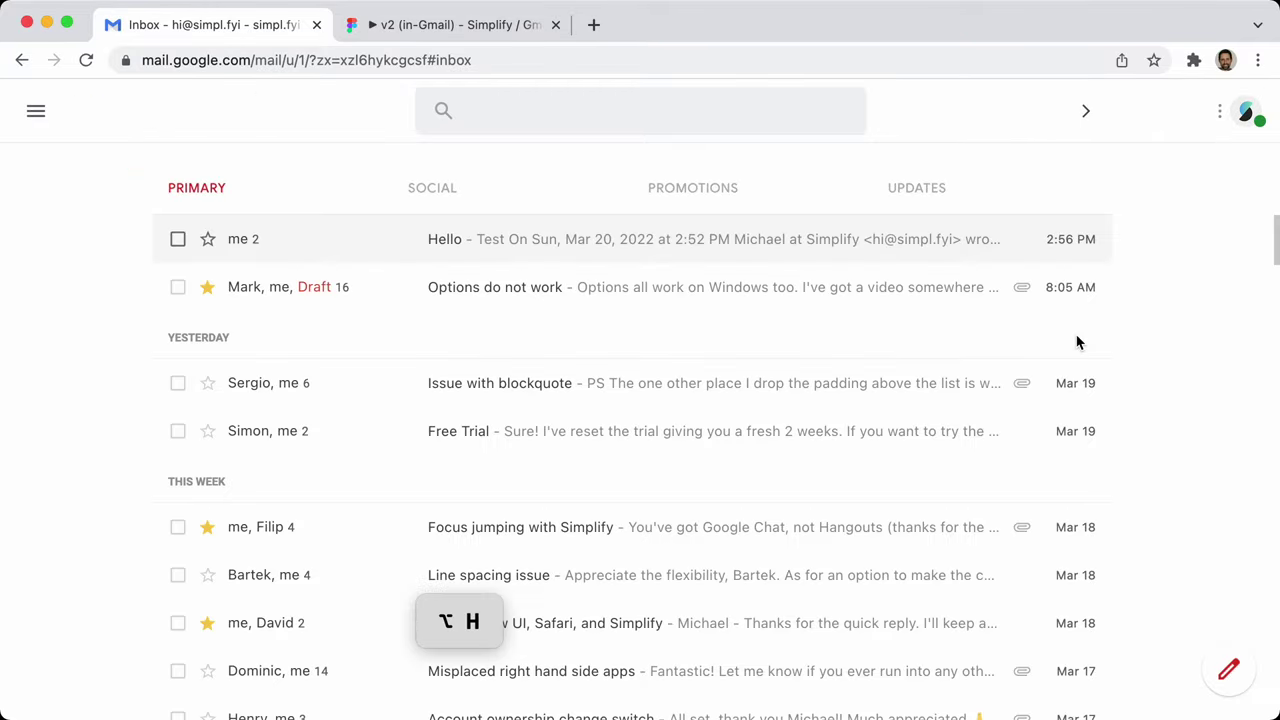
Toggle Simplify off and on repeatedly to compare both Gmail interfaces, leaving Simplify on
{"action": "key", "text": "alt+s"}
{"action": "key", "text": "alt+s"}
{"action": "key", "text": "alt+s"}
{"action": "key", "text": "alt+s"}
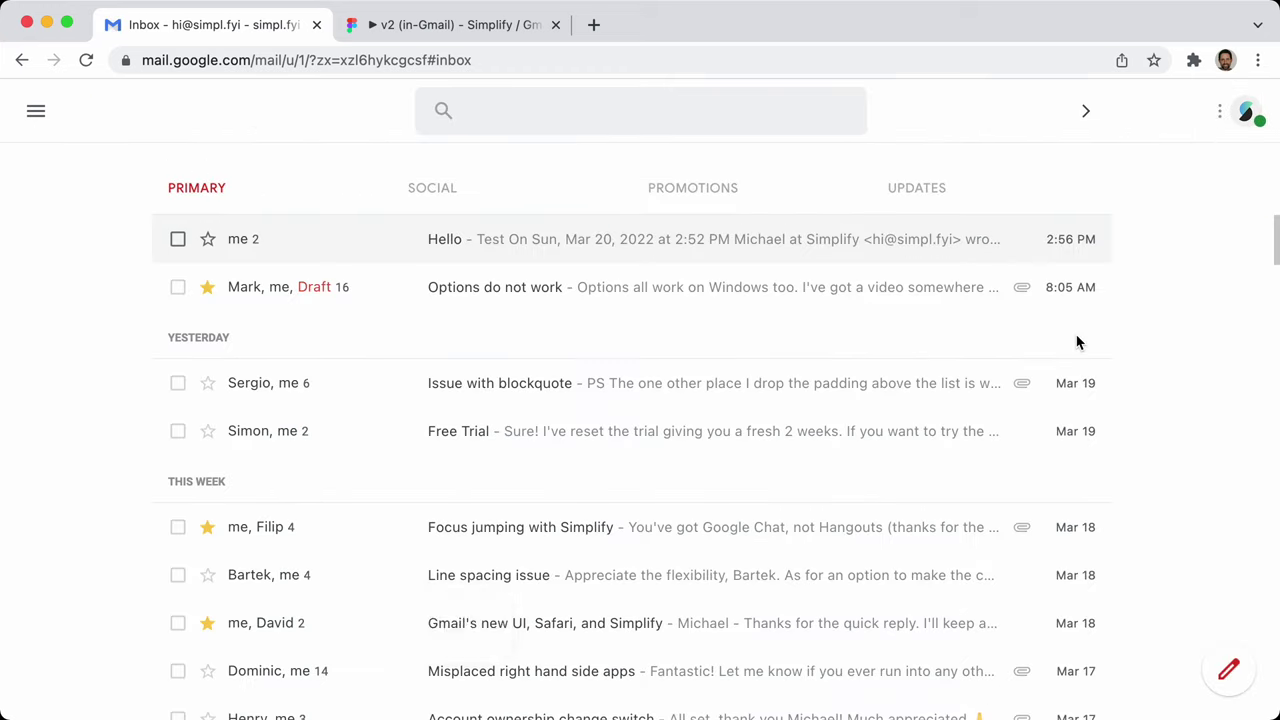
{"action": "key", "text": "alt+s"}
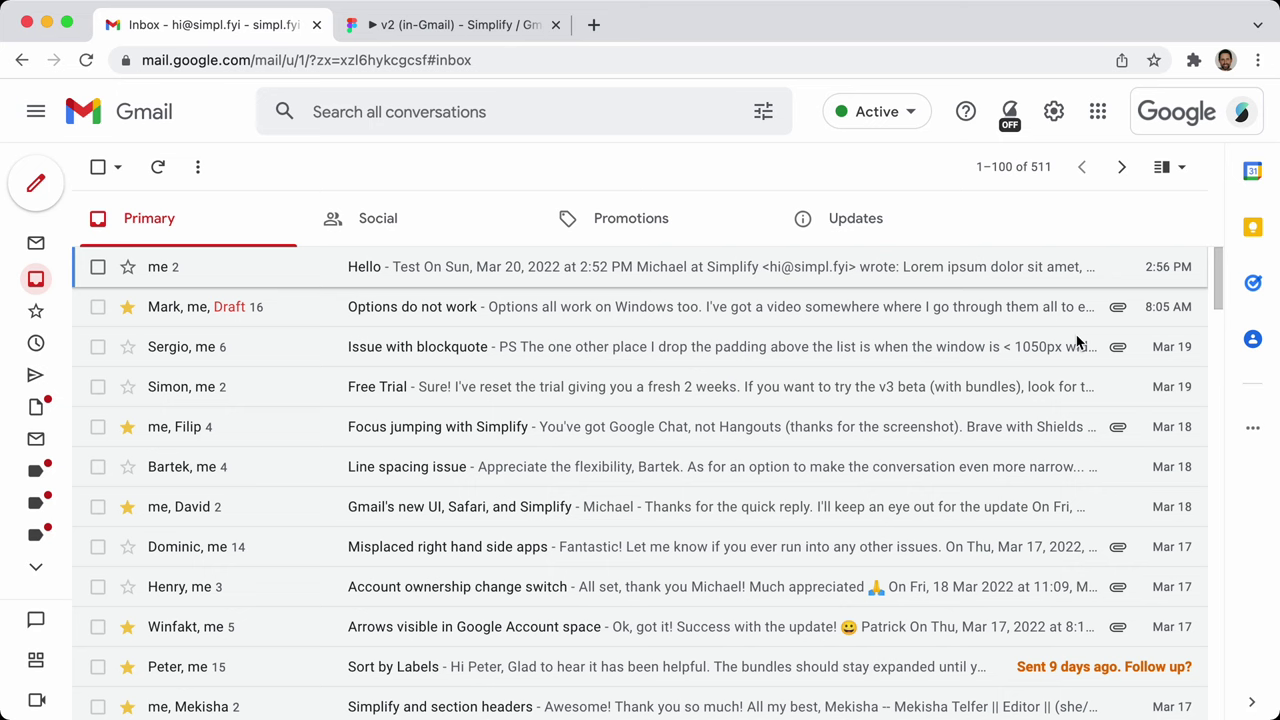
{"action": "key", "text": "alt+s"}
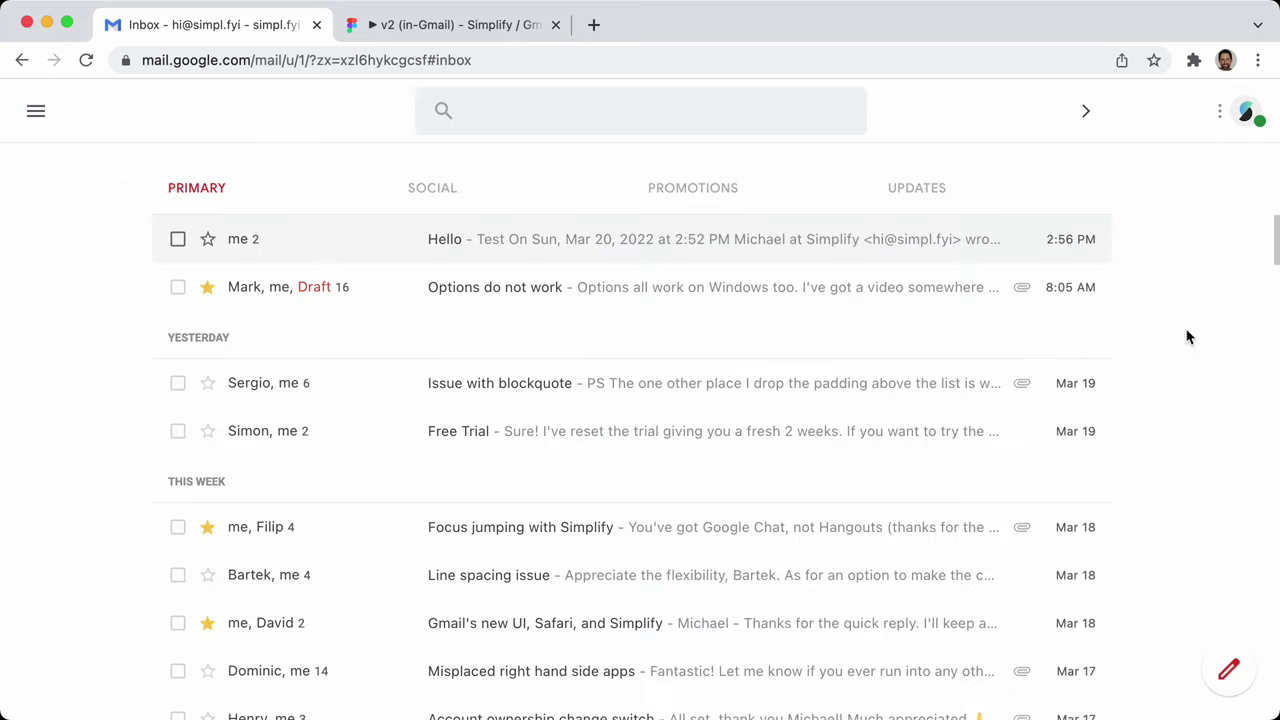
{"action": "key", "text": "alt+s"}
{"action": "key", "text": "alt+s"}
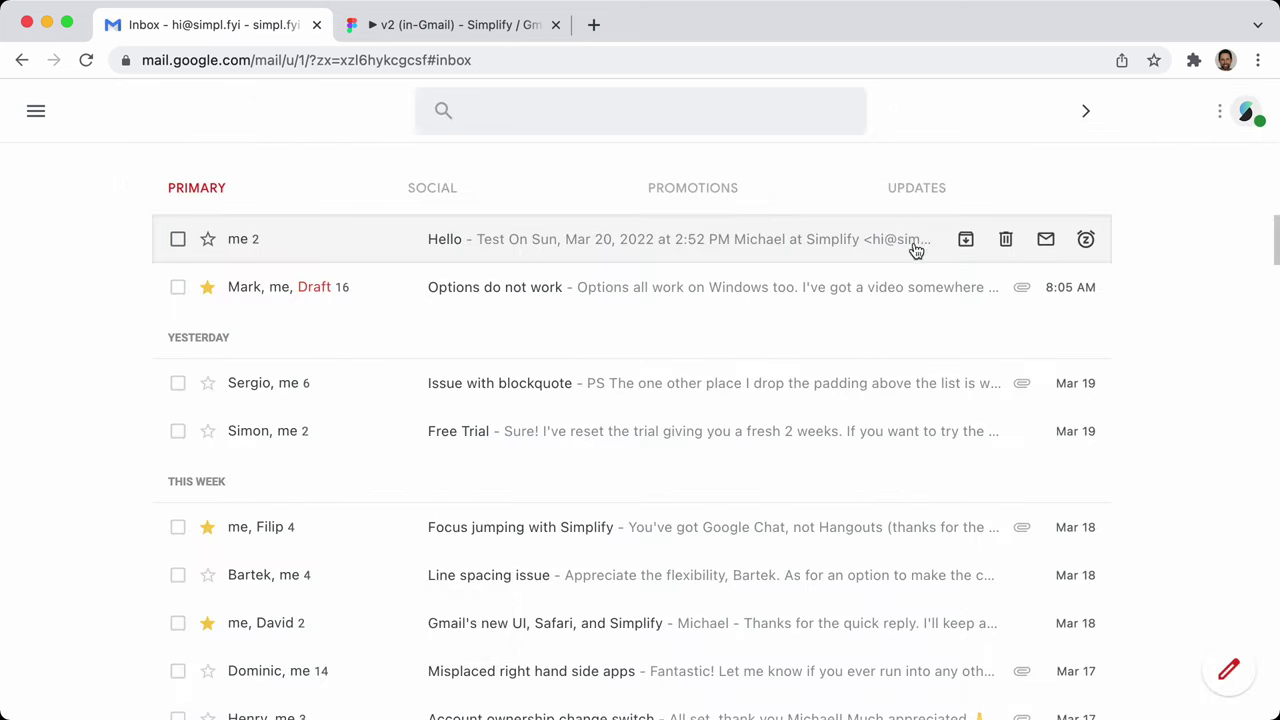
In Simplify's Miscellaneous preferences, switch the solid-color Gmail favicons off and back on, keeping the Start with red option
{"action": "key", "text": "super+comma"}
{"action": "scroll", "coordinate": [360, 365], "scroll_direction": "down", "scroll_amount": 5}
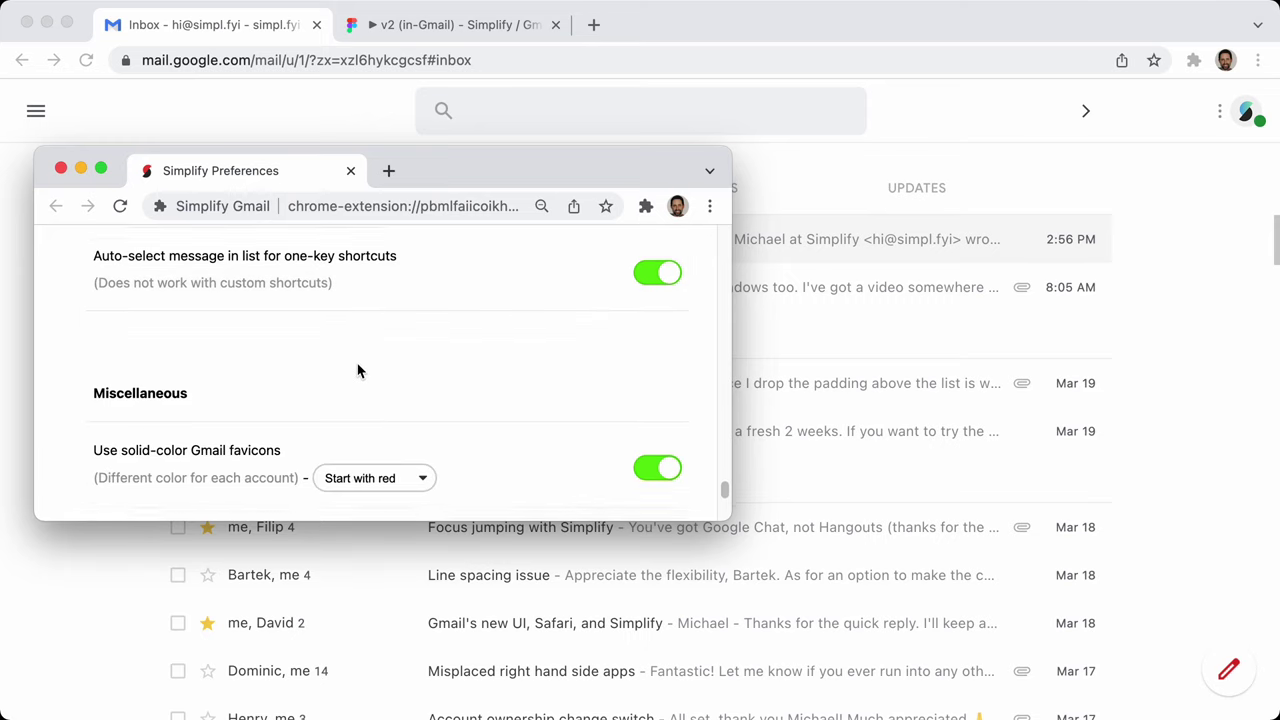
{"action": "scroll", "coordinate": [505, 372], "scroll_direction": "down", "scroll_amount": 2}
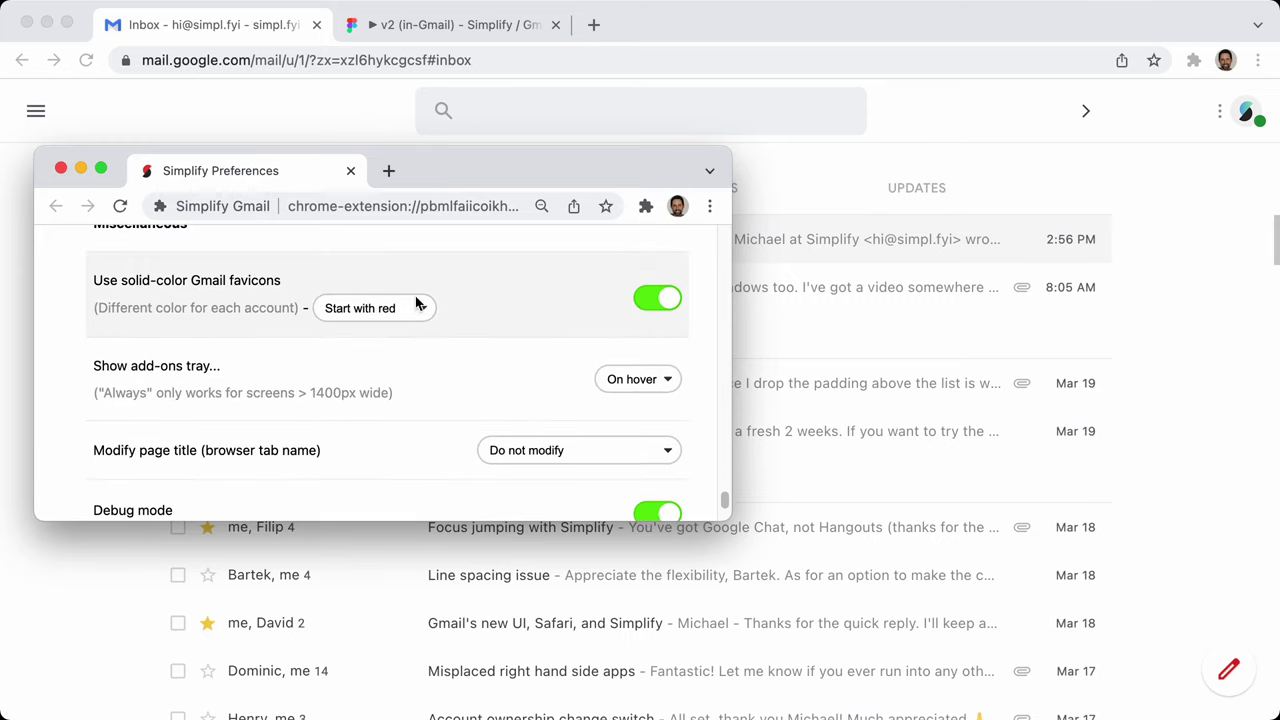
{"action": "left_click", "coordinate": [664, 298]}
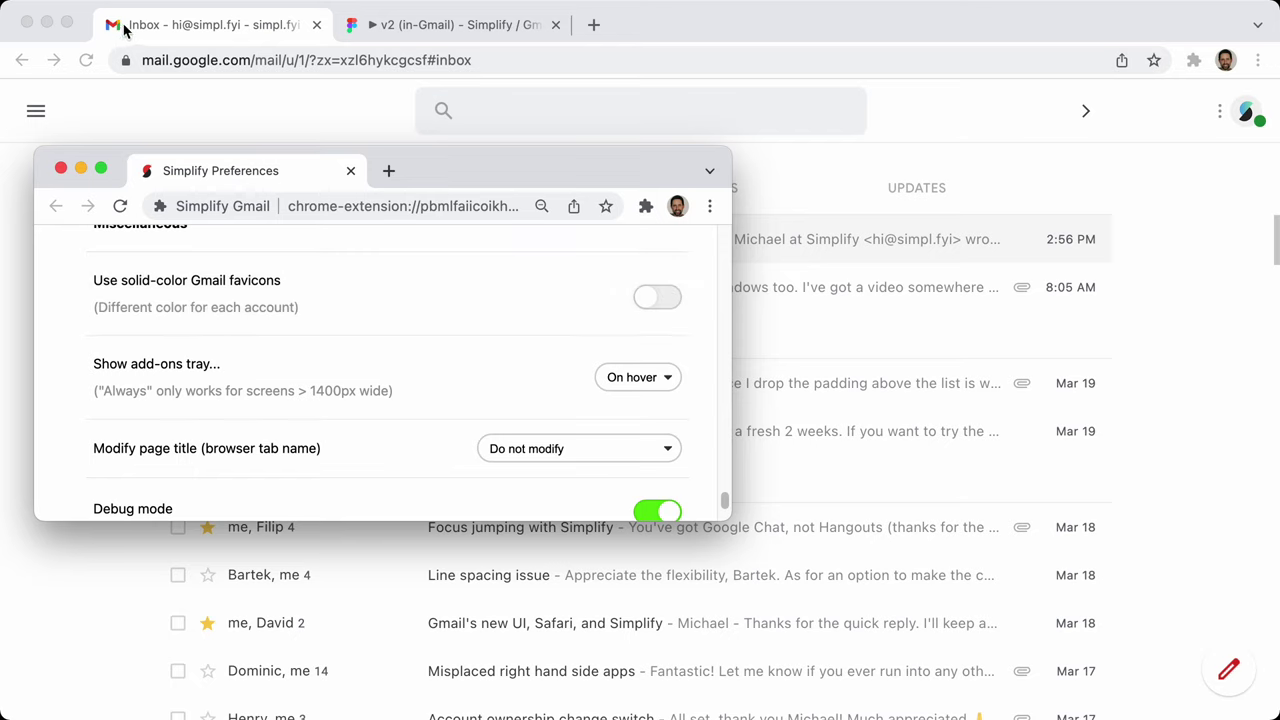
{"action": "left_click", "coordinate": [650, 300]}
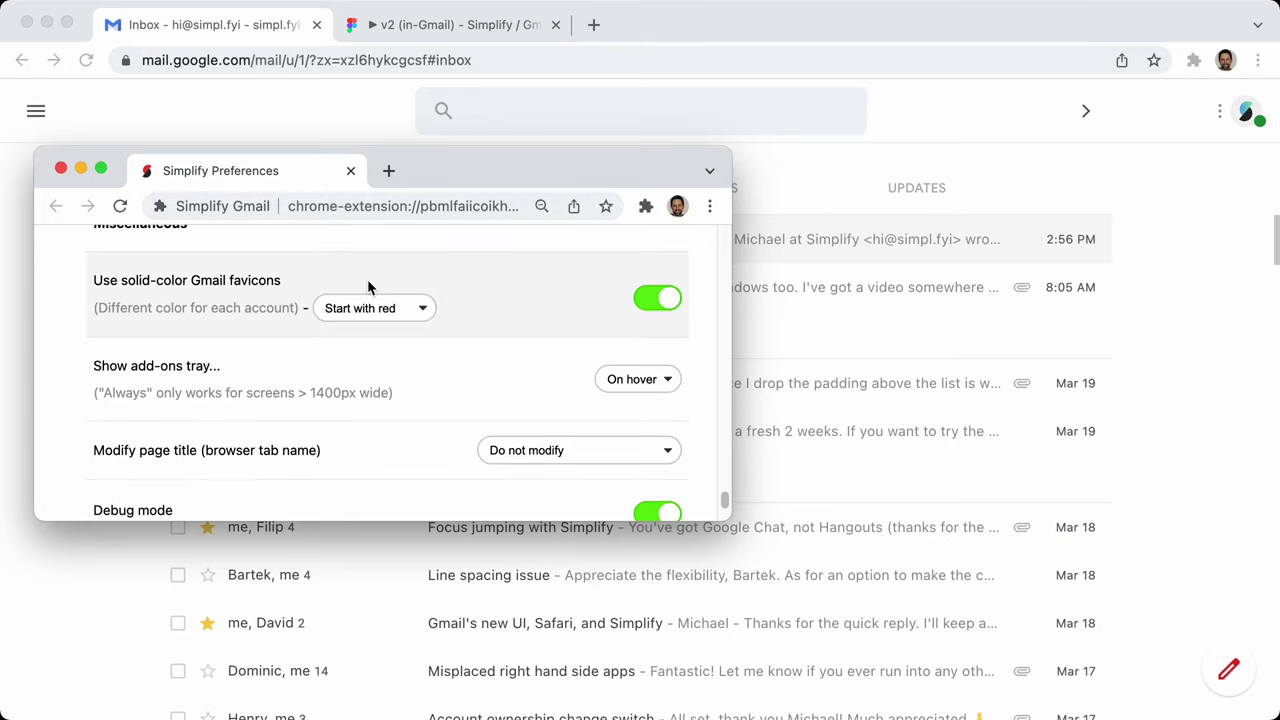
{"action": "left_click", "coordinate": [421, 310]}
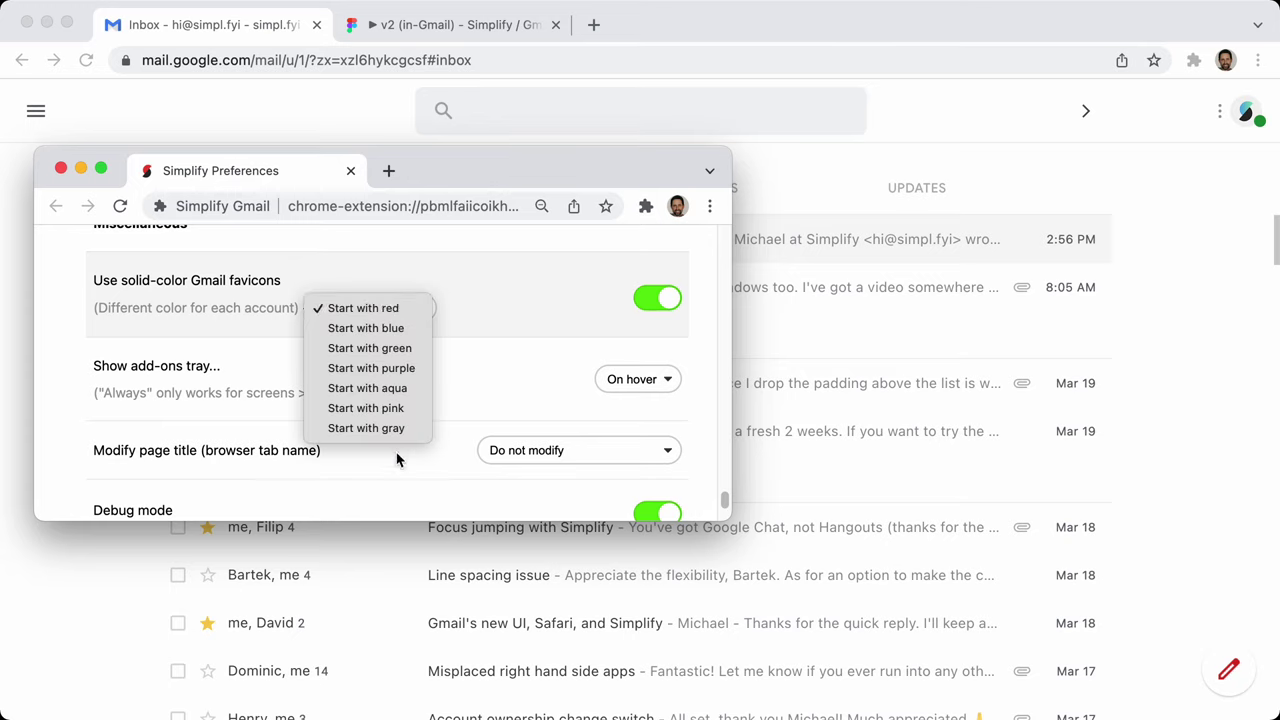
{"action": "left_click", "coordinate": [350, 312]}
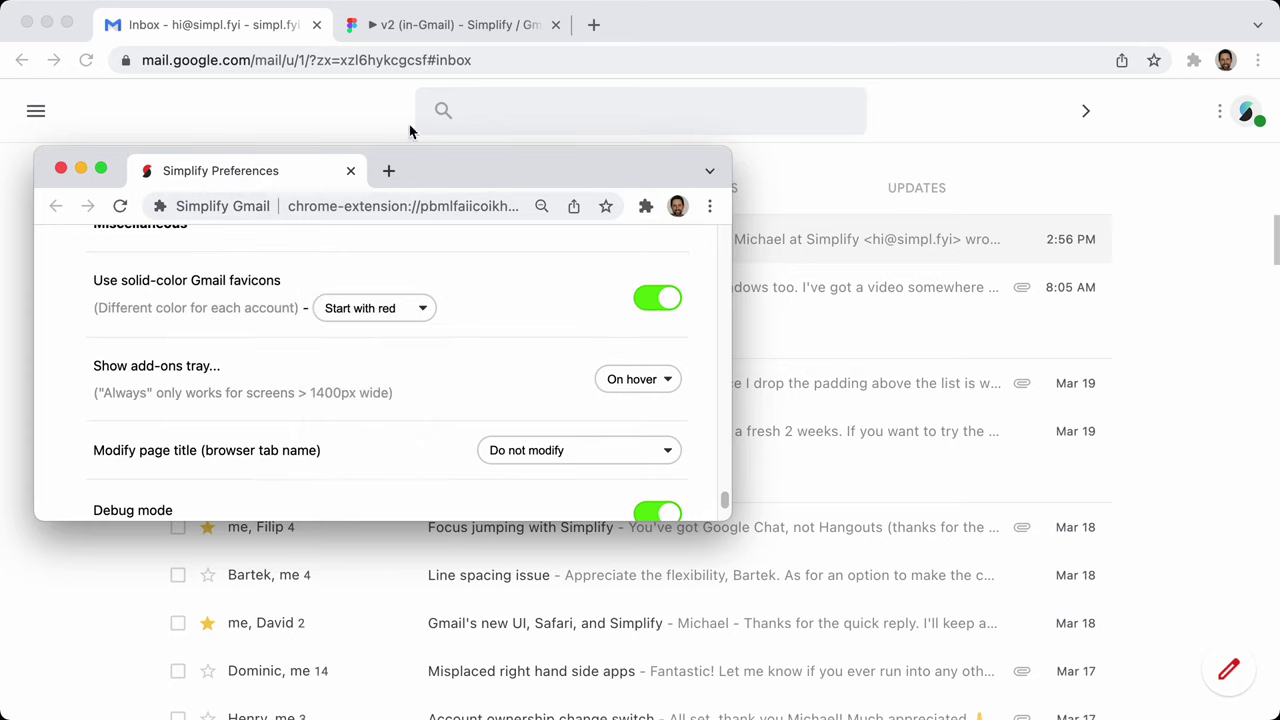
Switch to Gmail and highlight the account index in the page's web address
{"action": "left_click", "coordinate": [296, 67]}
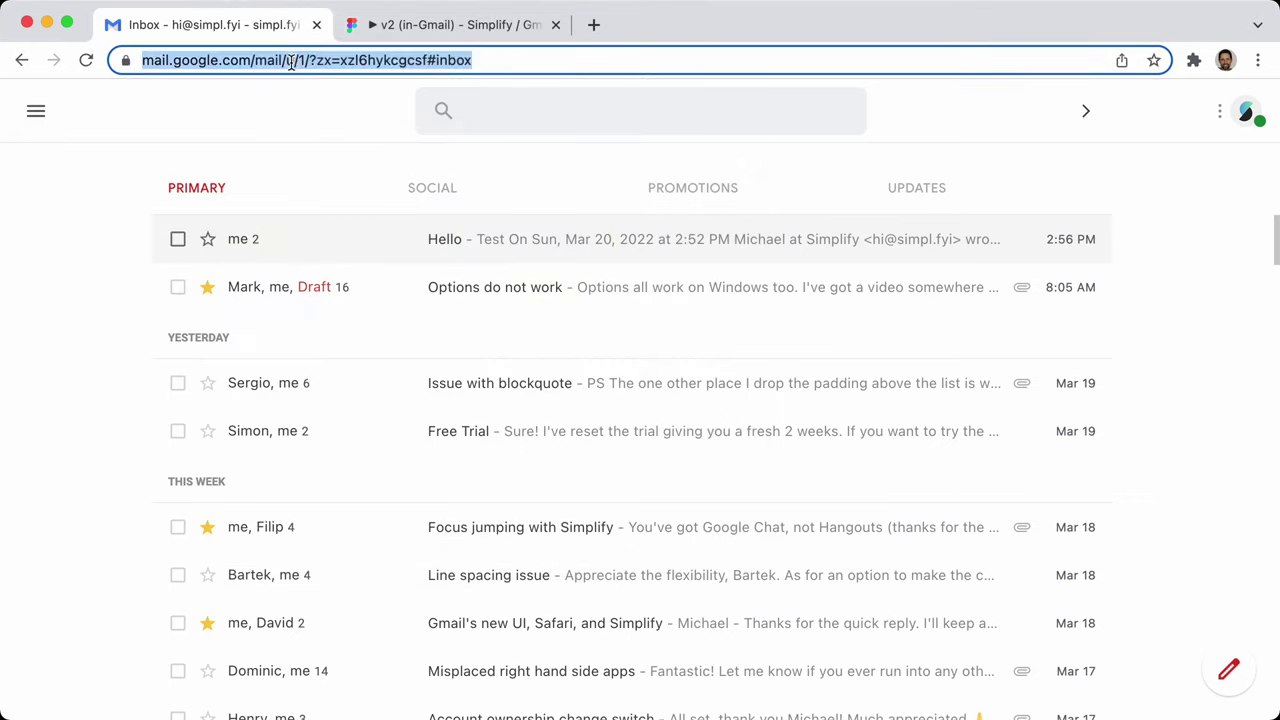
{"action": "left_click", "coordinate": [309, 65]}
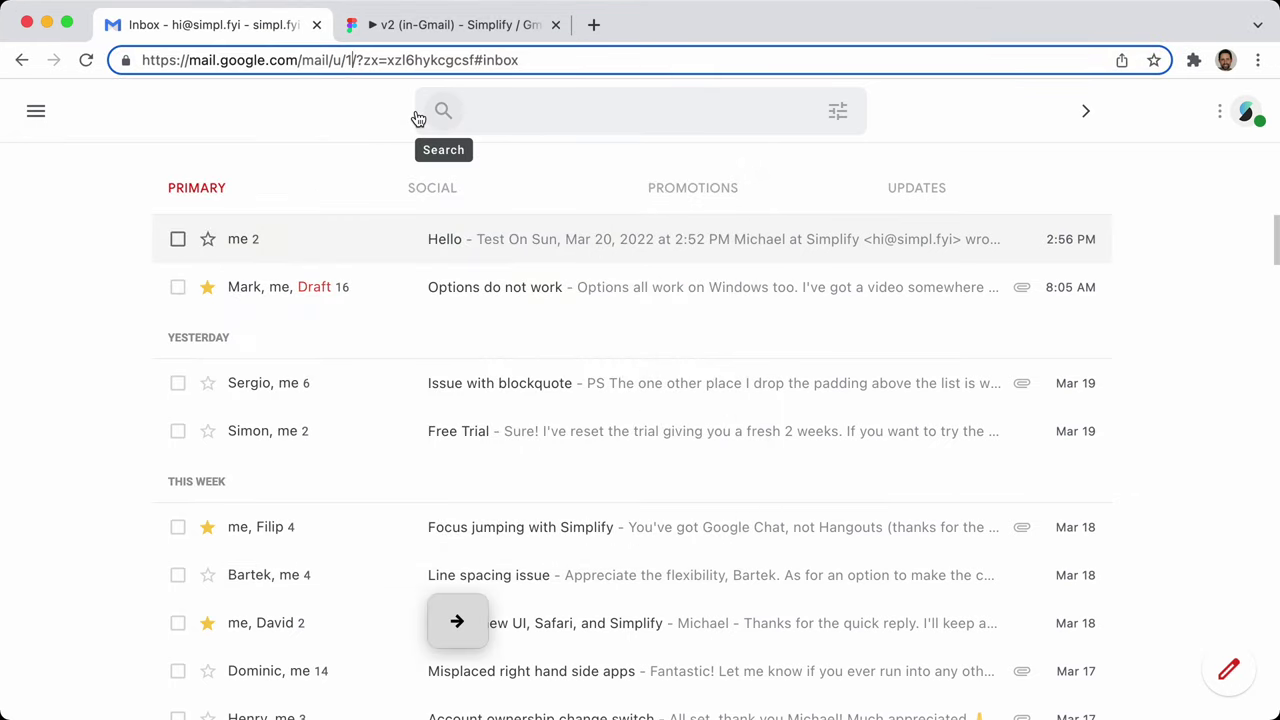
{"action": "key", "text": "shift+Left"}
{"action": "key", "text": "shift+Left"}
{"action": "key", "text": "shift+Left"}
{"action": "key", "text": "Right"}
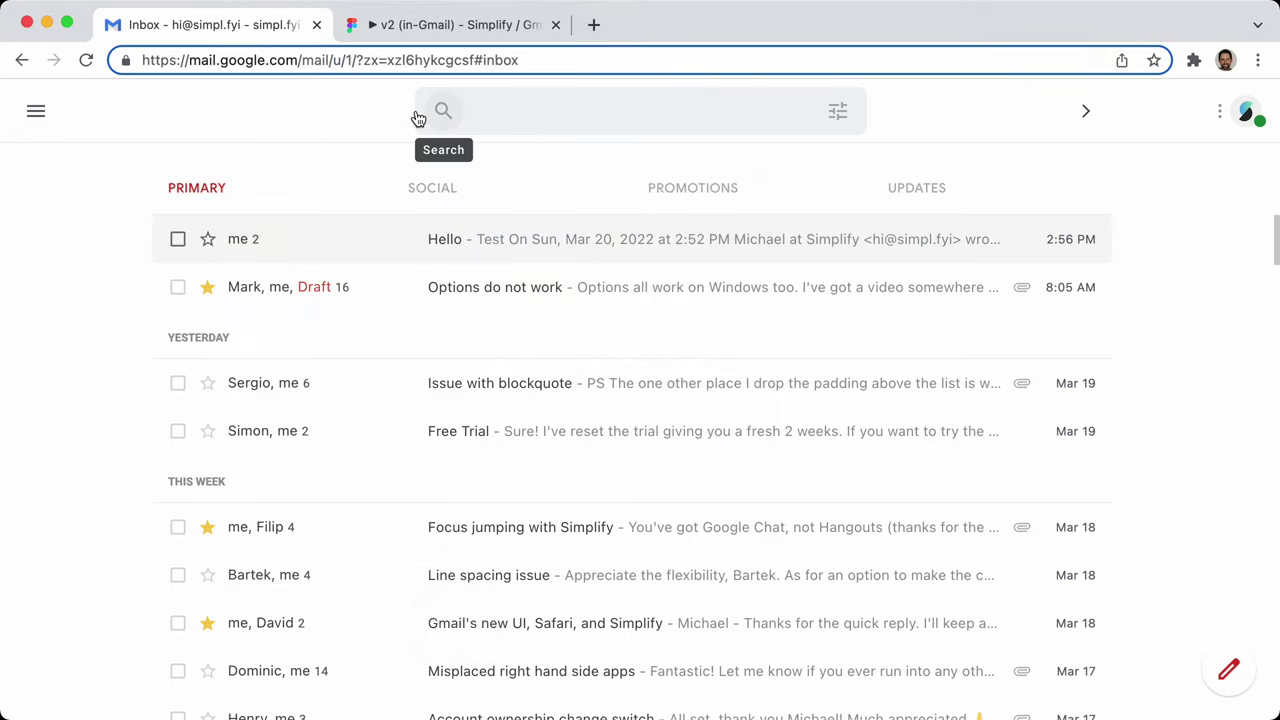
{"action": "key", "text": "shift+Left"}
Set the solid-color Gmail favicons to Start with green in Simplify Preferences and reload Gmail to apply it
{"action": "key", "text": "super+grave"}
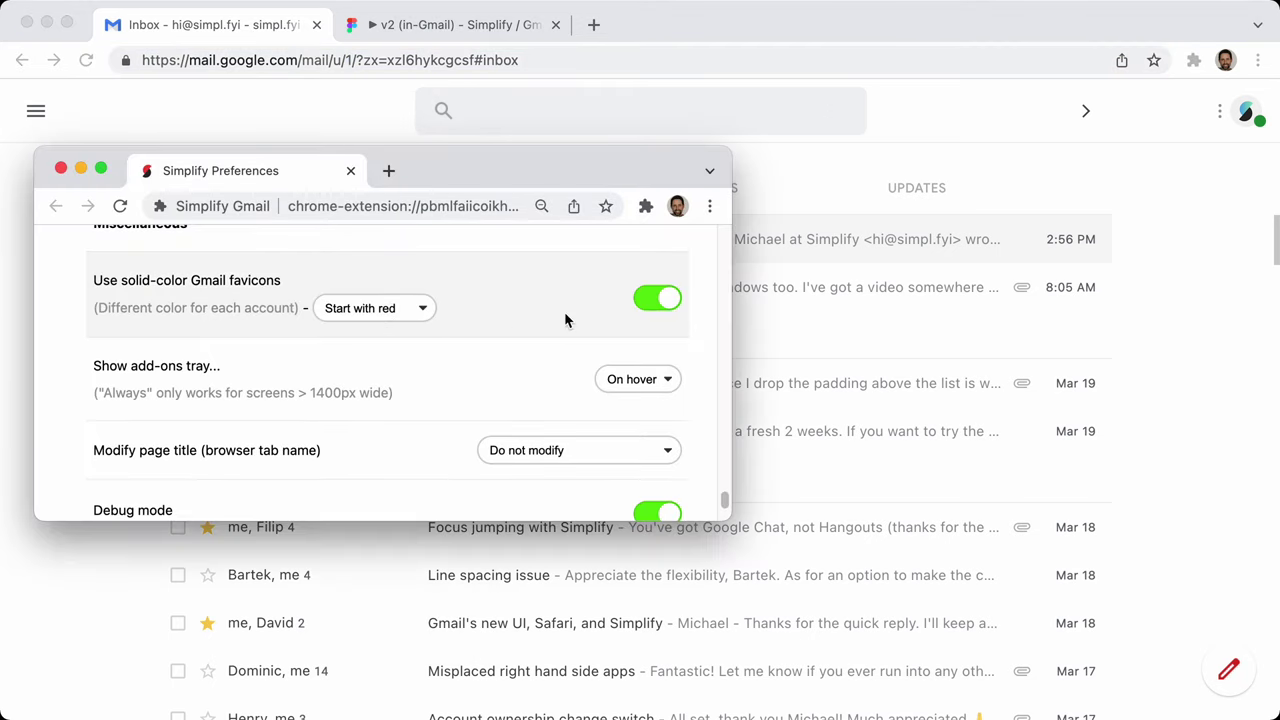
{"action": "left_click", "coordinate": [372, 309]}
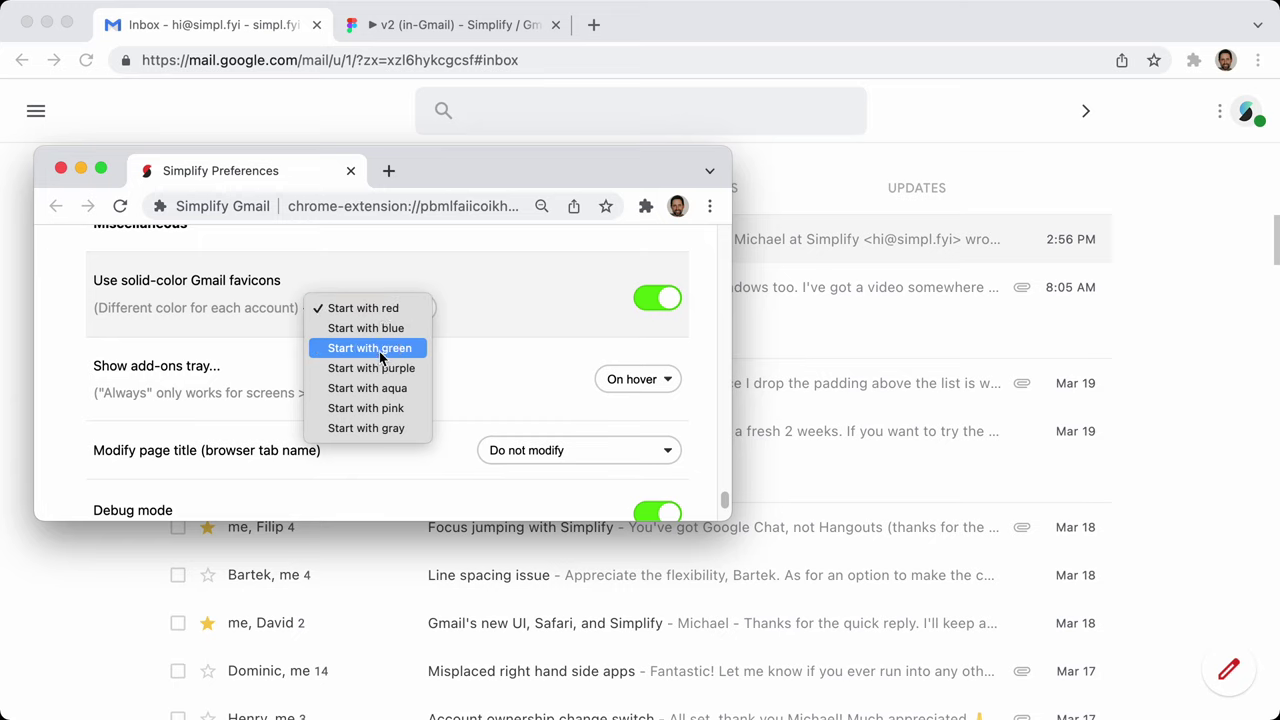
{"action": "left_click", "coordinate": [378, 349]}
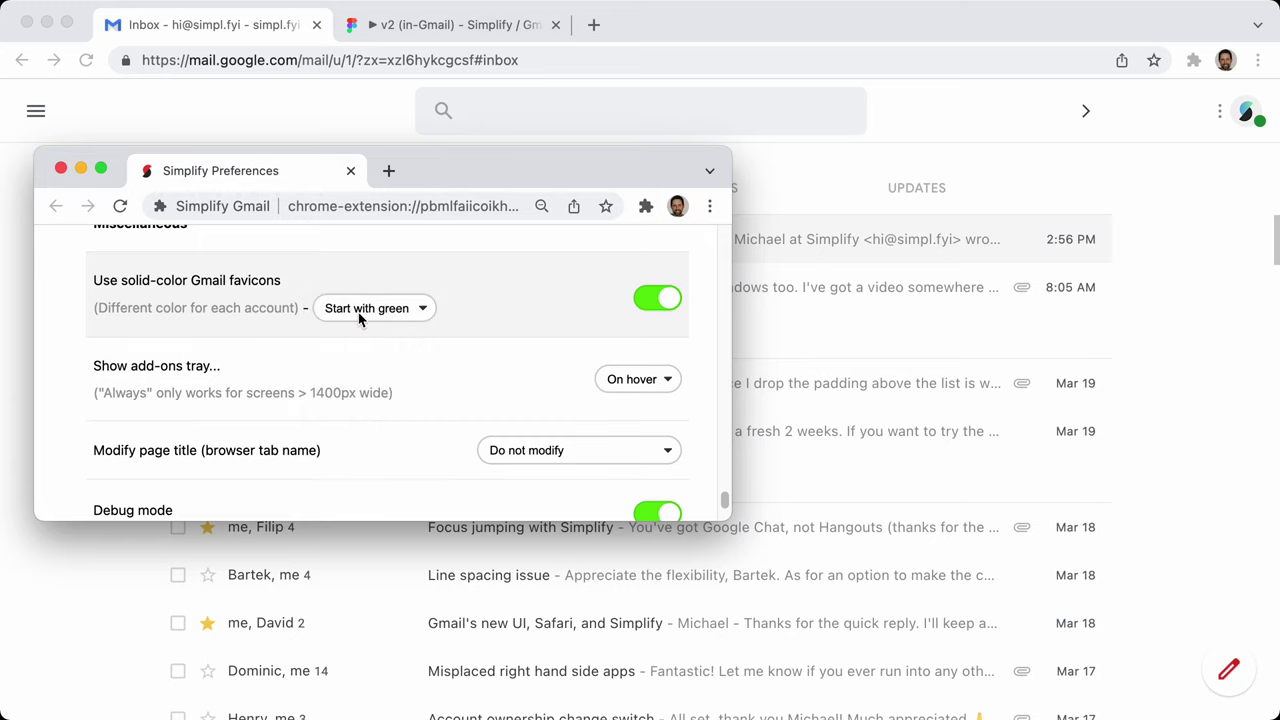
{"action": "left_click", "coordinate": [302, 119]}
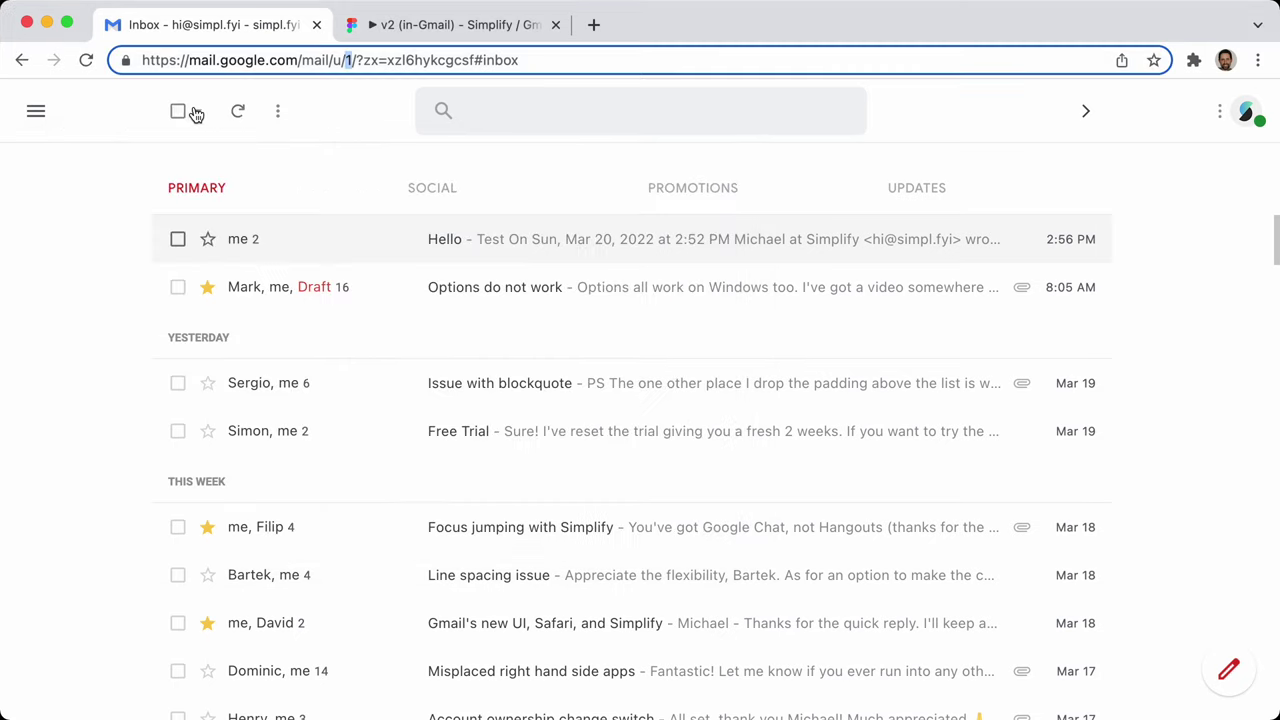
{"action": "left_click", "coordinate": [86, 60]}
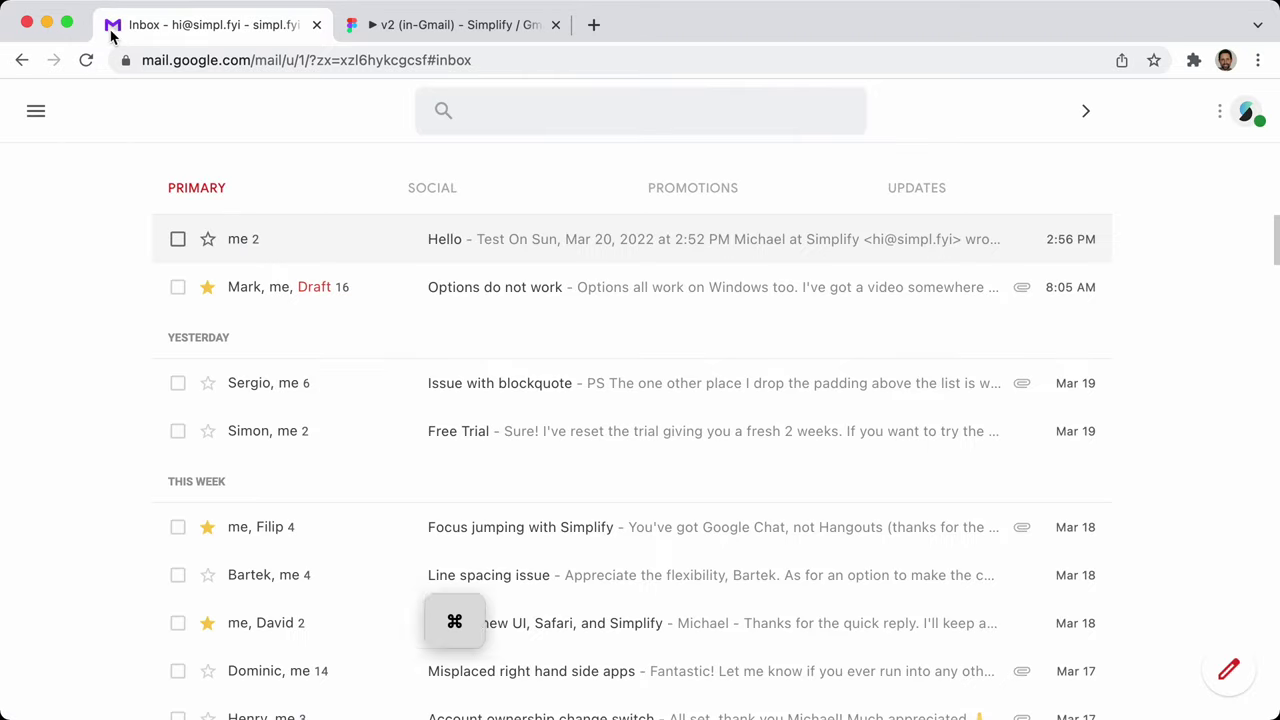
Set the solid-color Gmail favicons to Start with red in Simplify Preferences
{"action": "key", "text": "super+grave"}
{"action": "left_click", "coordinate": [405, 303]}
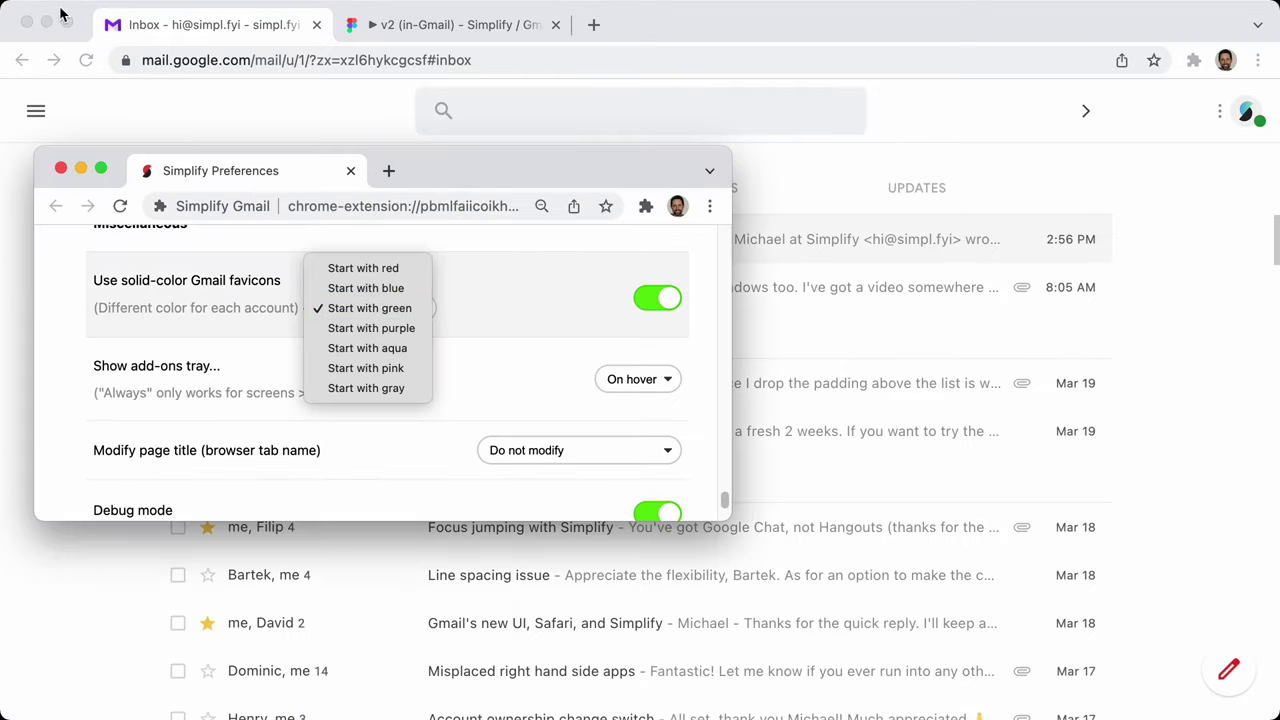
{"action": "left_click", "coordinate": [401, 316]}
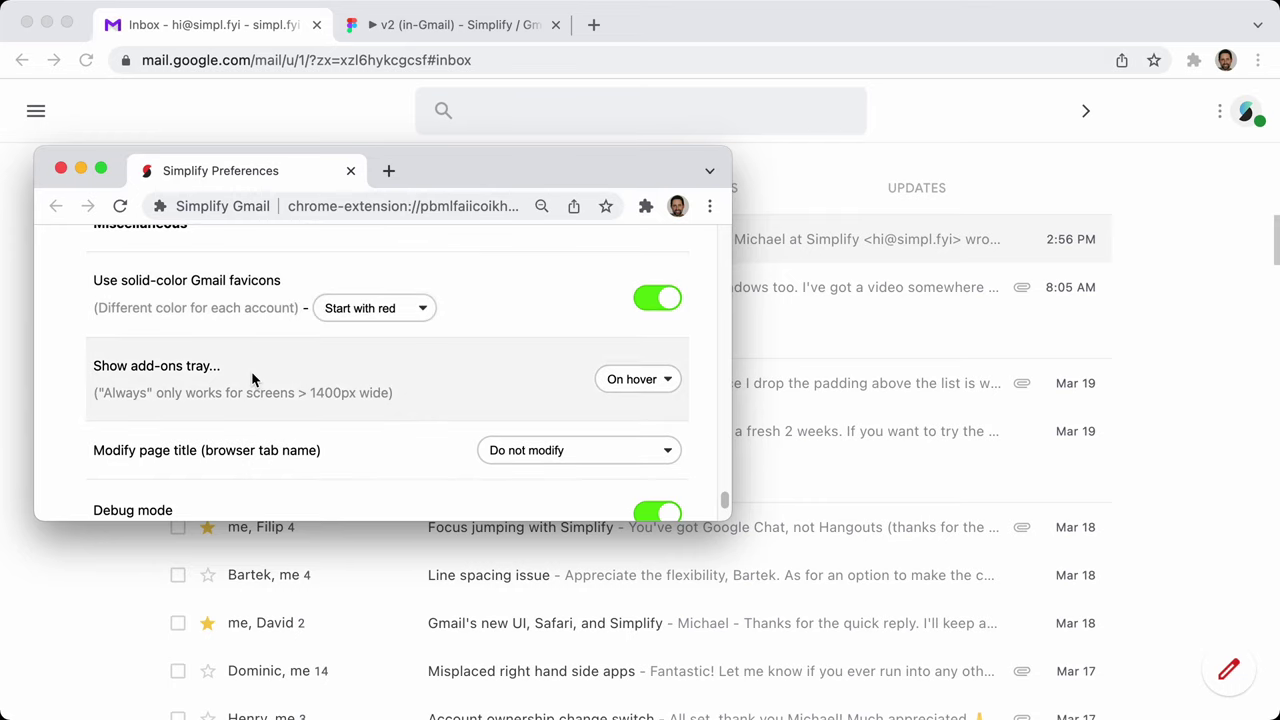
Set Show add-ons tray to Always in Simplify's Miscellaneous preferences after viewing the current tray behavior in Gmail
{"action": "scroll", "coordinate": [405, 378], "scroll_direction": "down", "scroll_amount": 1}
{"action": "scroll", "coordinate": [405, 378], "scroll_direction": "down", "scroll_amount": 1}
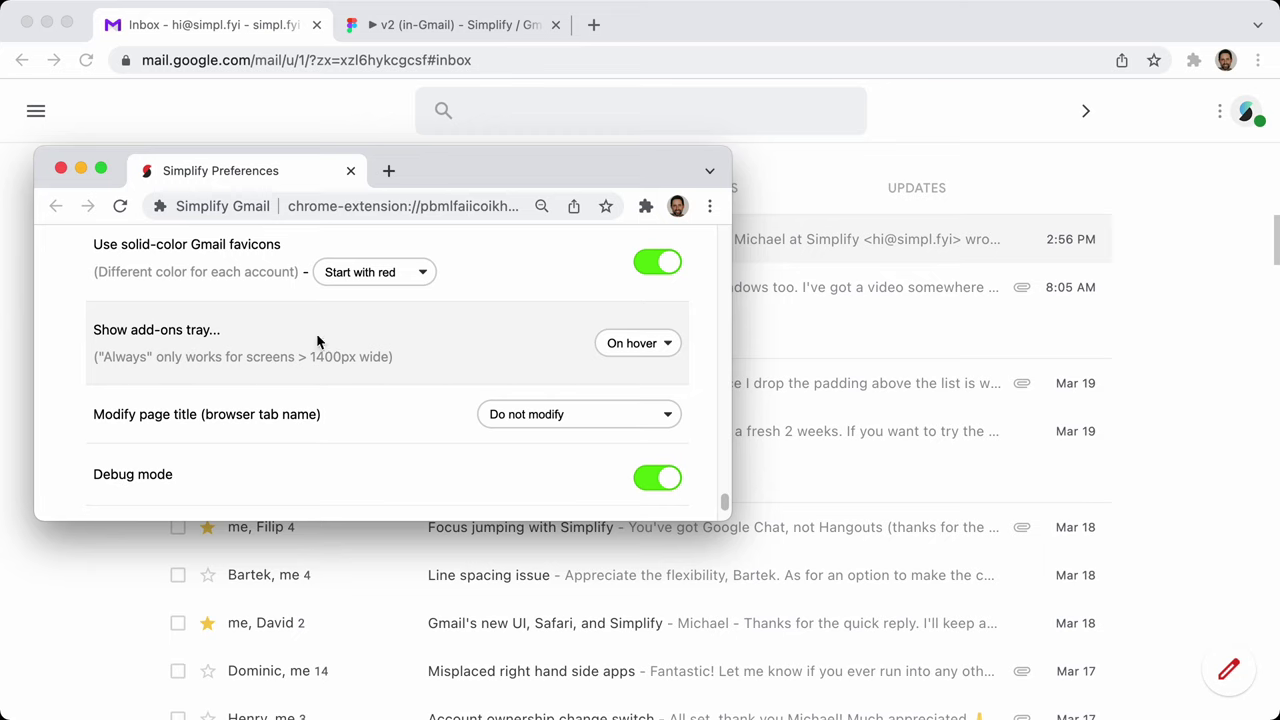
{"action": "left_click", "coordinate": [1122, 268]}
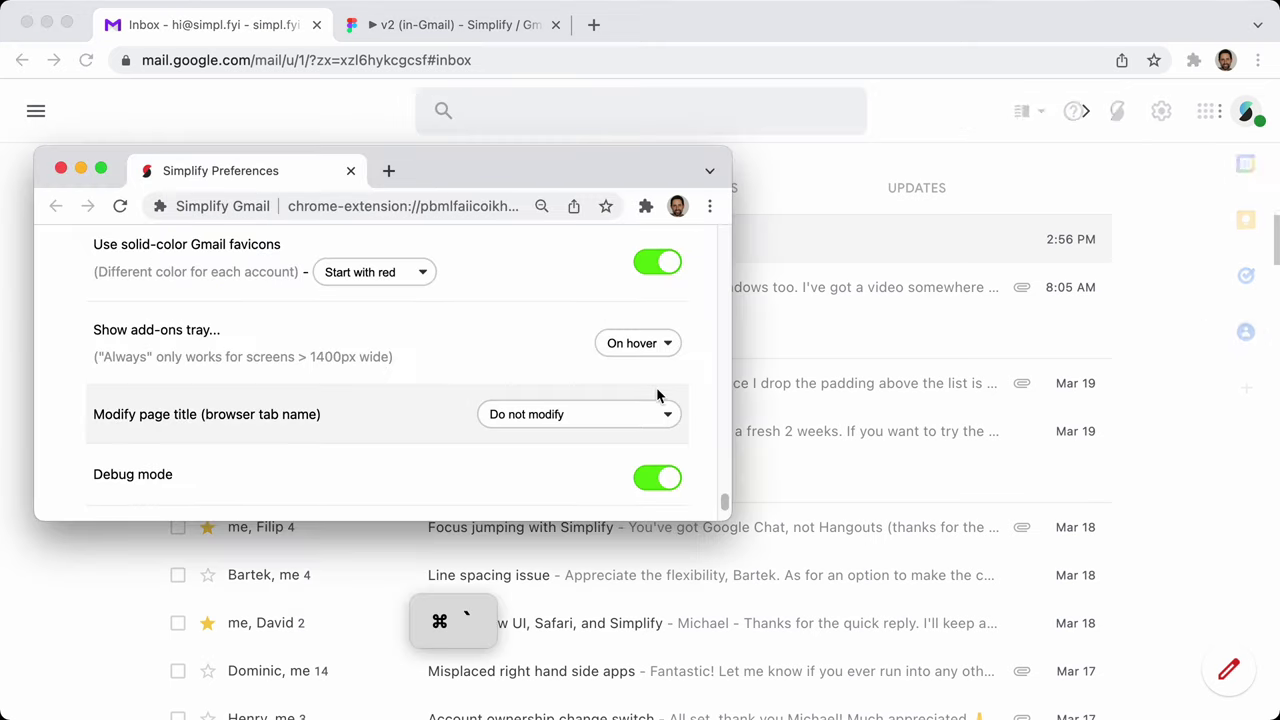
{"action": "left_click", "coordinate": [660, 343]}
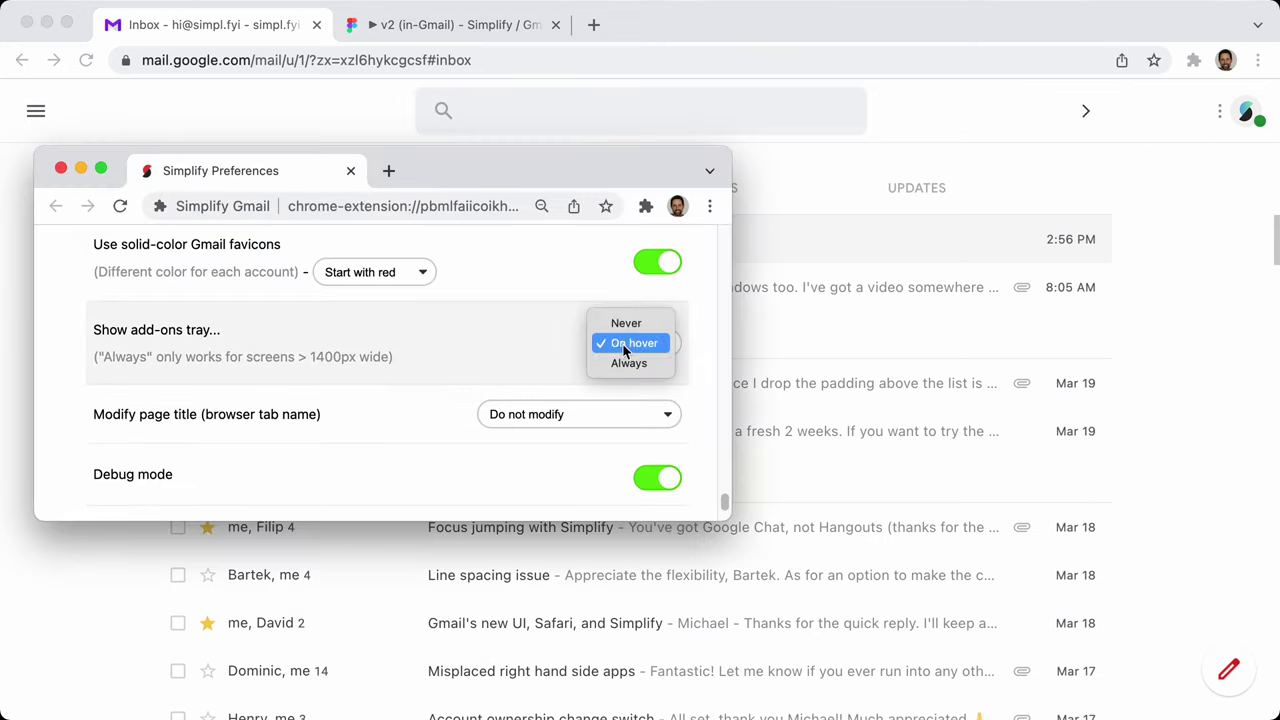
{"action": "left_click", "coordinate": [626, 362]}
Reload Gmail to apply the changed preferences and reveal its collapsed toolbar, add-ons tray and main menu
{"action": "left_click", "coordinate": [1186, 251]}
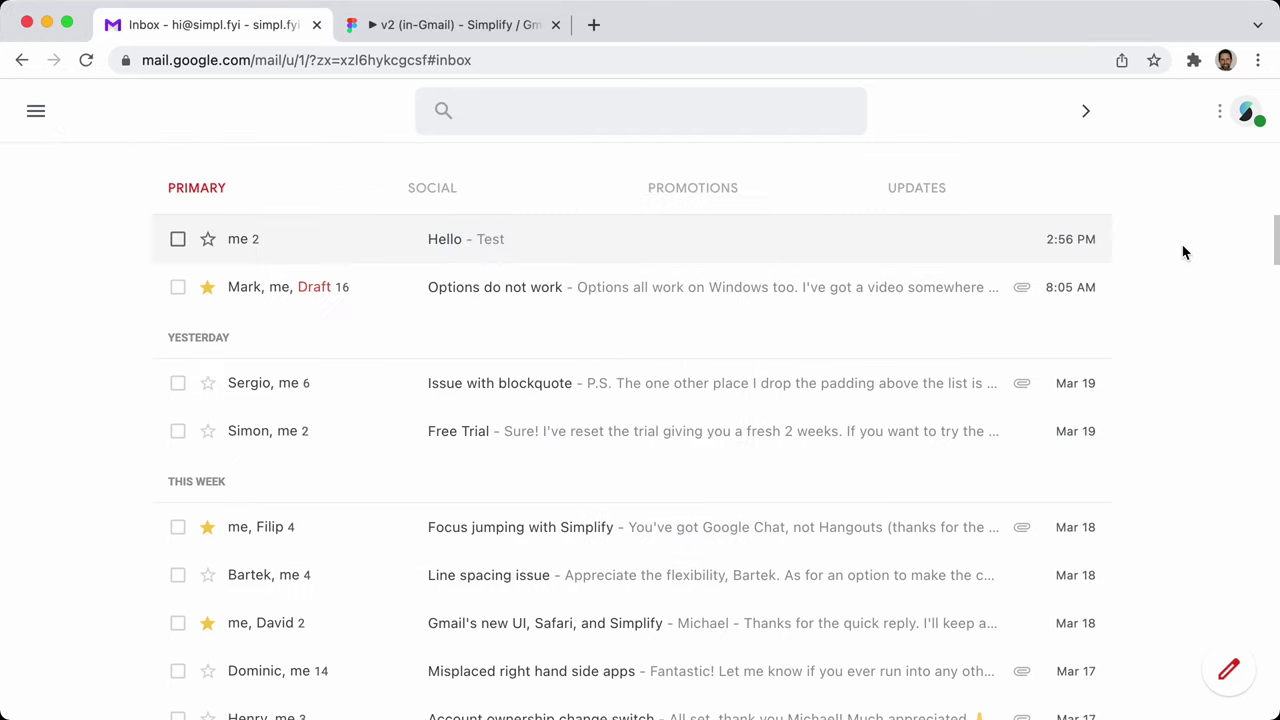
{"action": "left_click", "coordinate": [86, 60]}
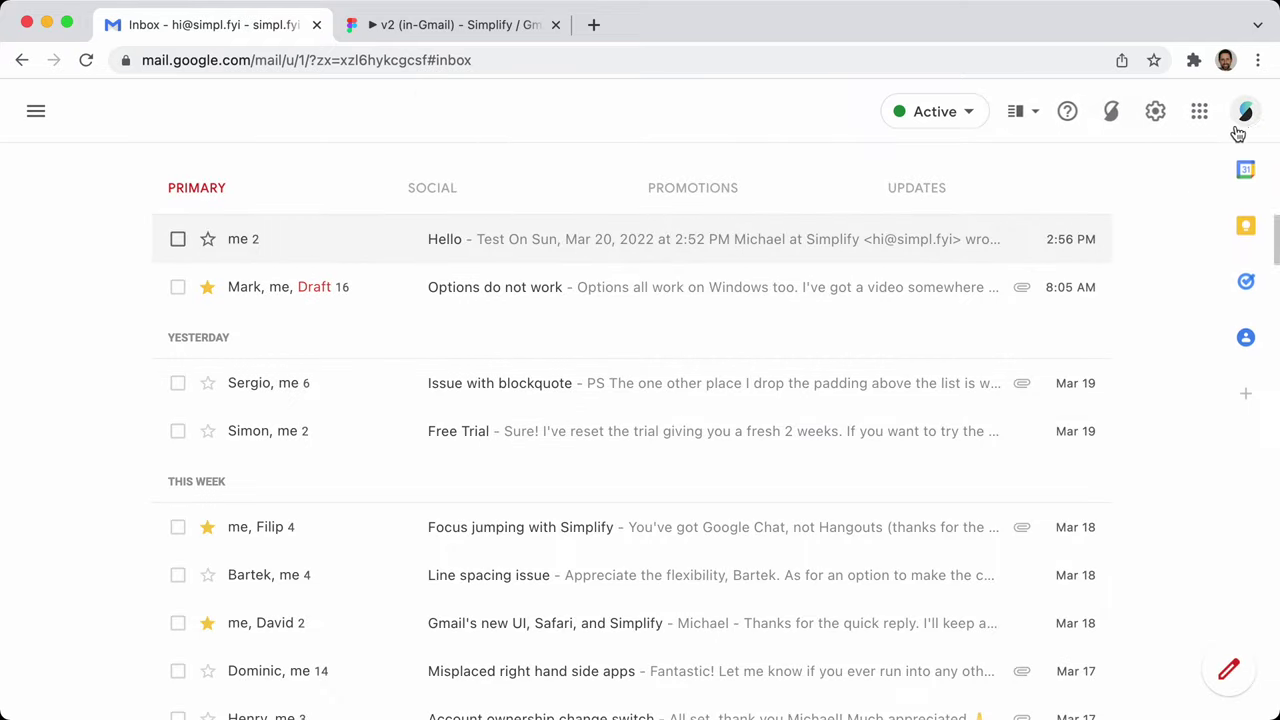
{"action": "mouse_move", "coordinate": [1235, 128]}
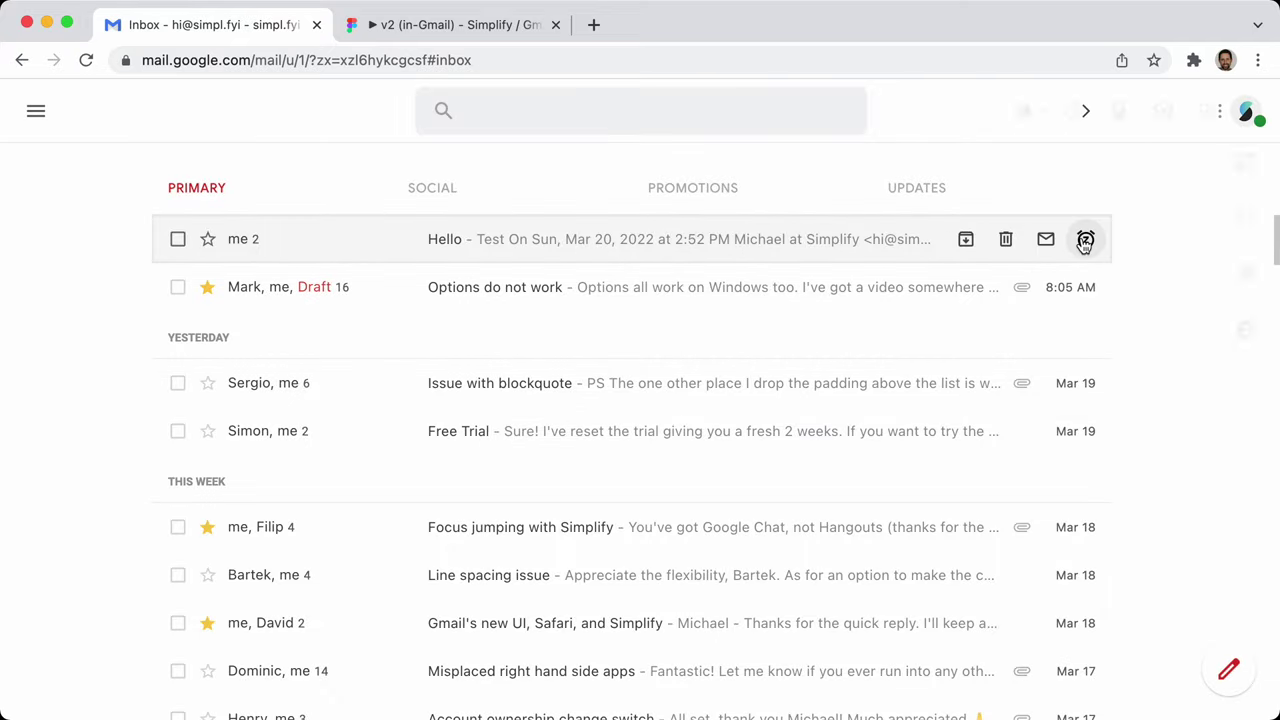
{"action": "mouse_move", "coordinate": [60, 118]}
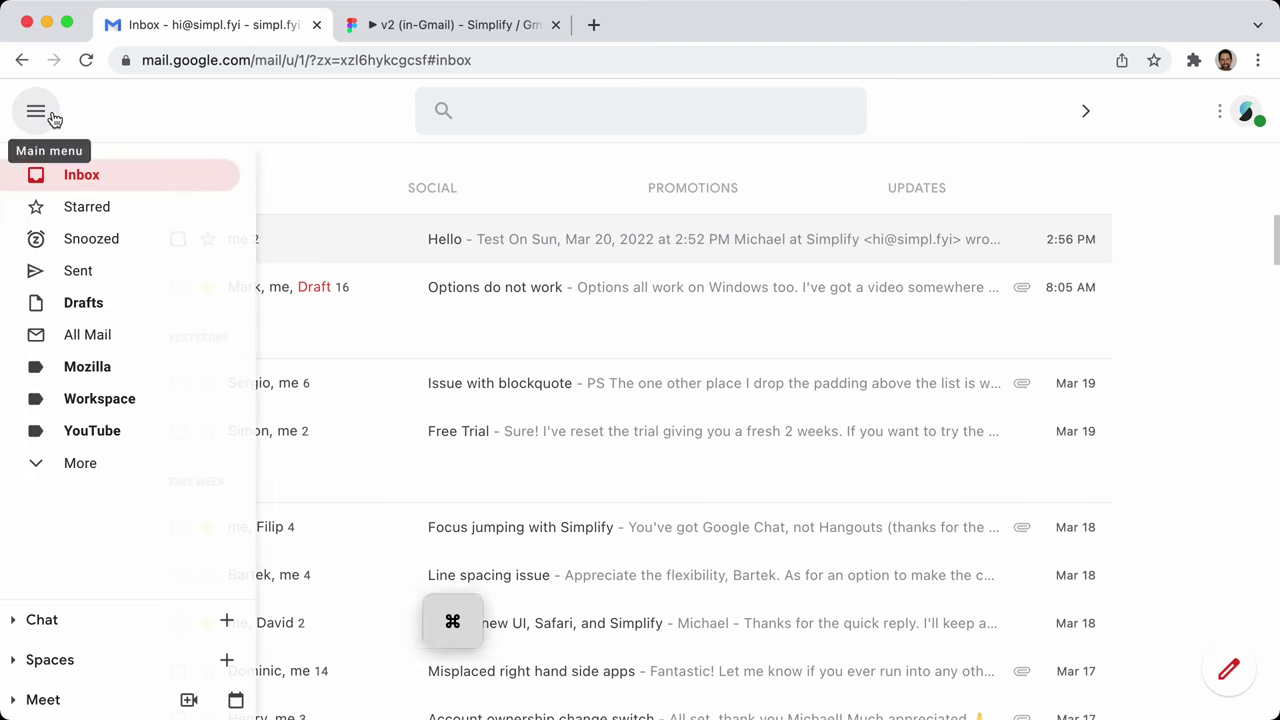
Reopen the Simplify options from Gmail and detach them into a smaller separate window over the inbox
{"action": "key", "text": "super+comma"}
{"action": "left_click", "coordinate": [61, 168]}
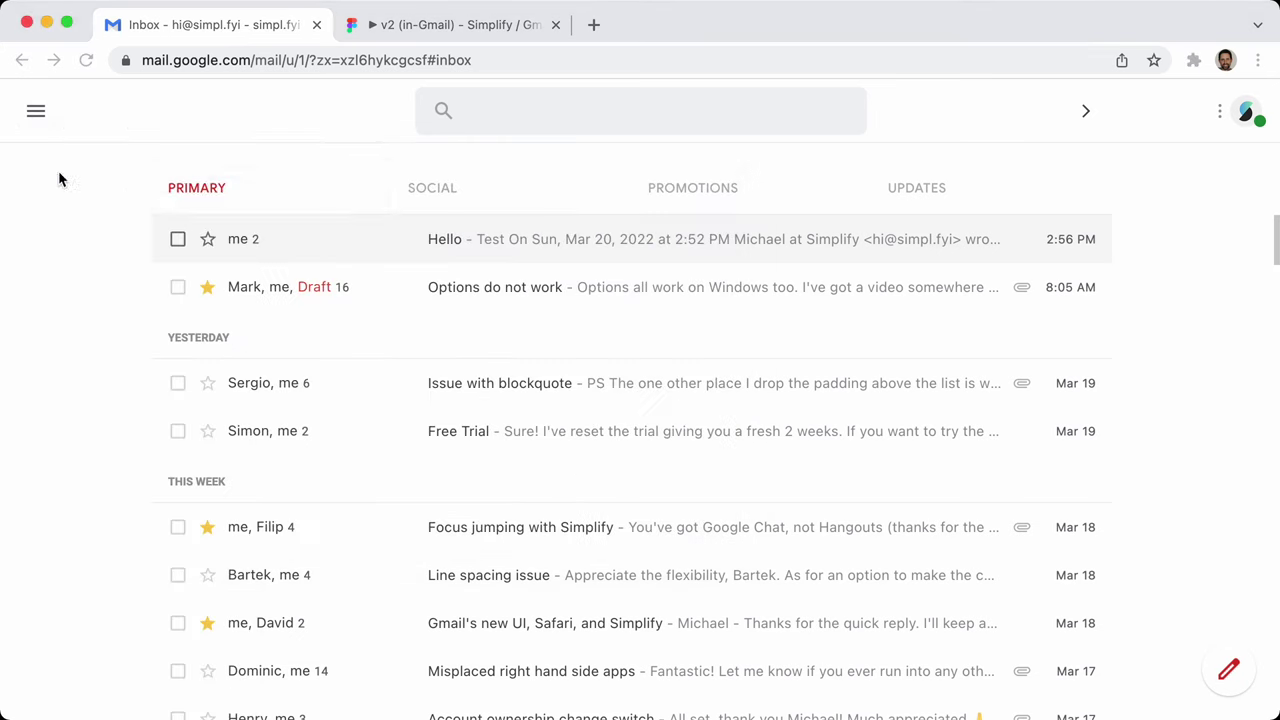
{"action": "mouse_move", "coordinate": [1152, 111]}
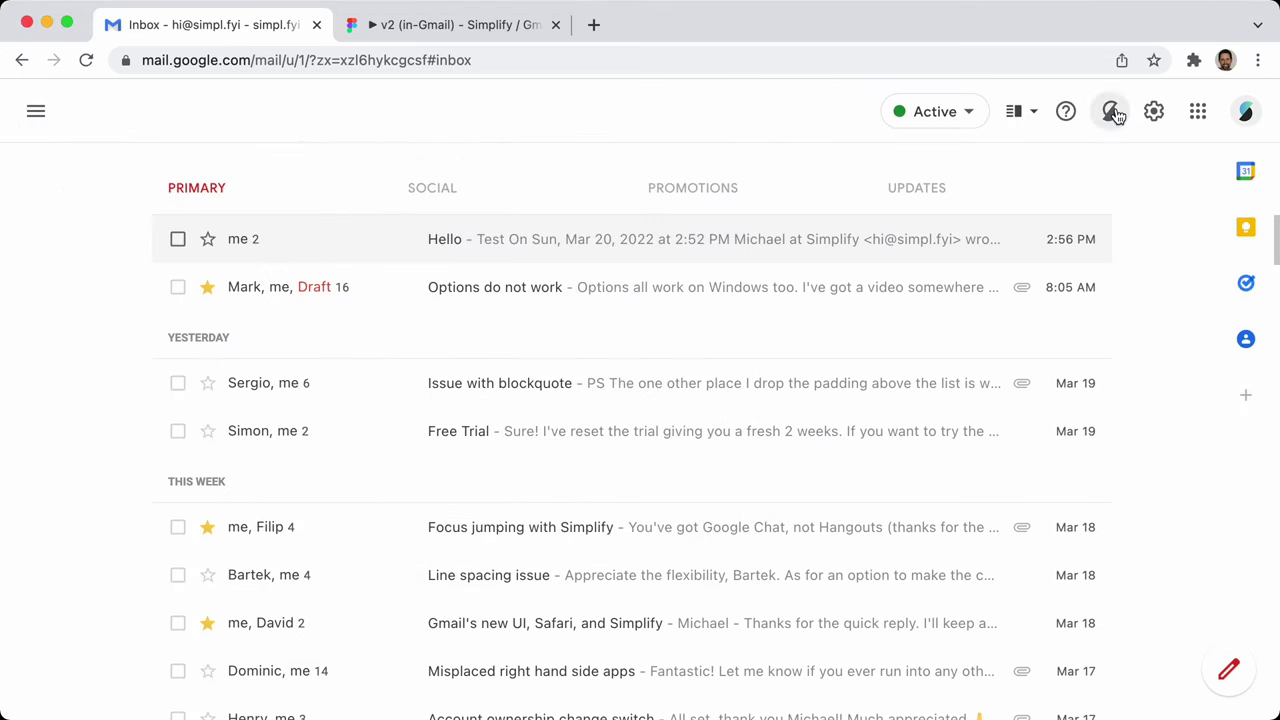
{"action": "left_click", "coordinate": [1109, 111]}
{"action": "left_click", "coordinate": [1048, 254]}
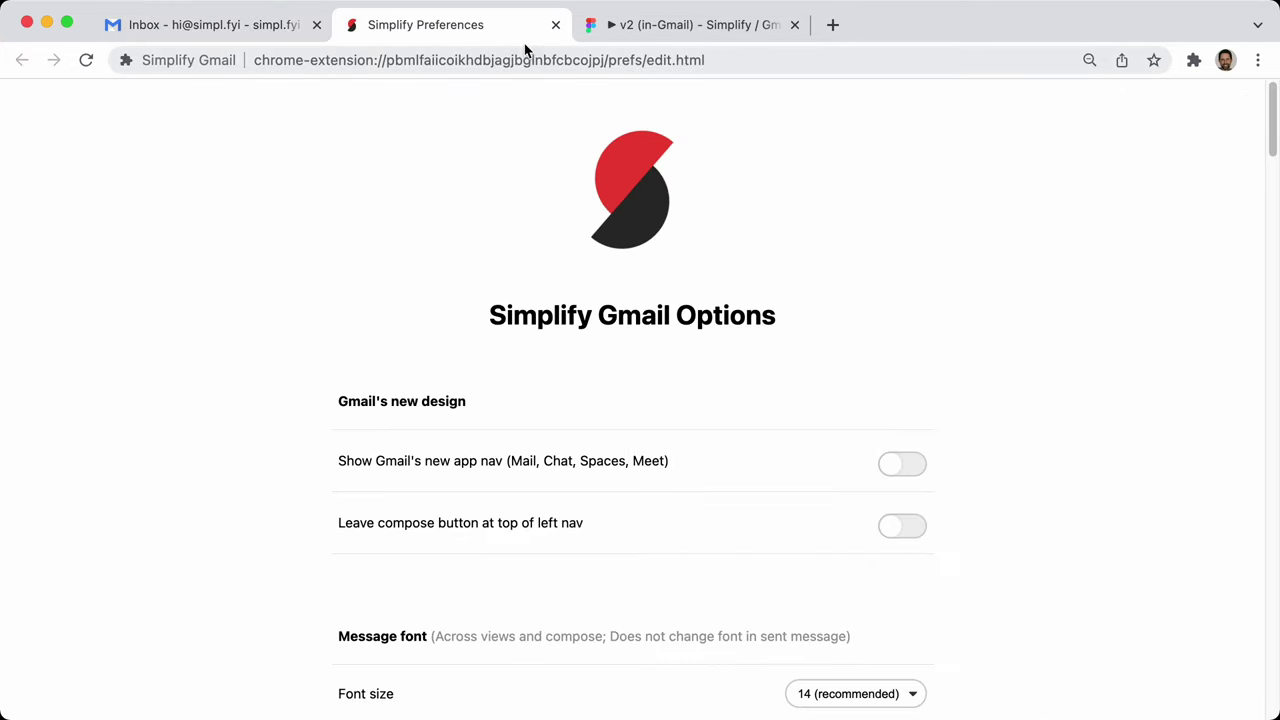
{"action": "left_click_drag", "start_coordinate": [524, 43], "coordinate": [462, 151]}
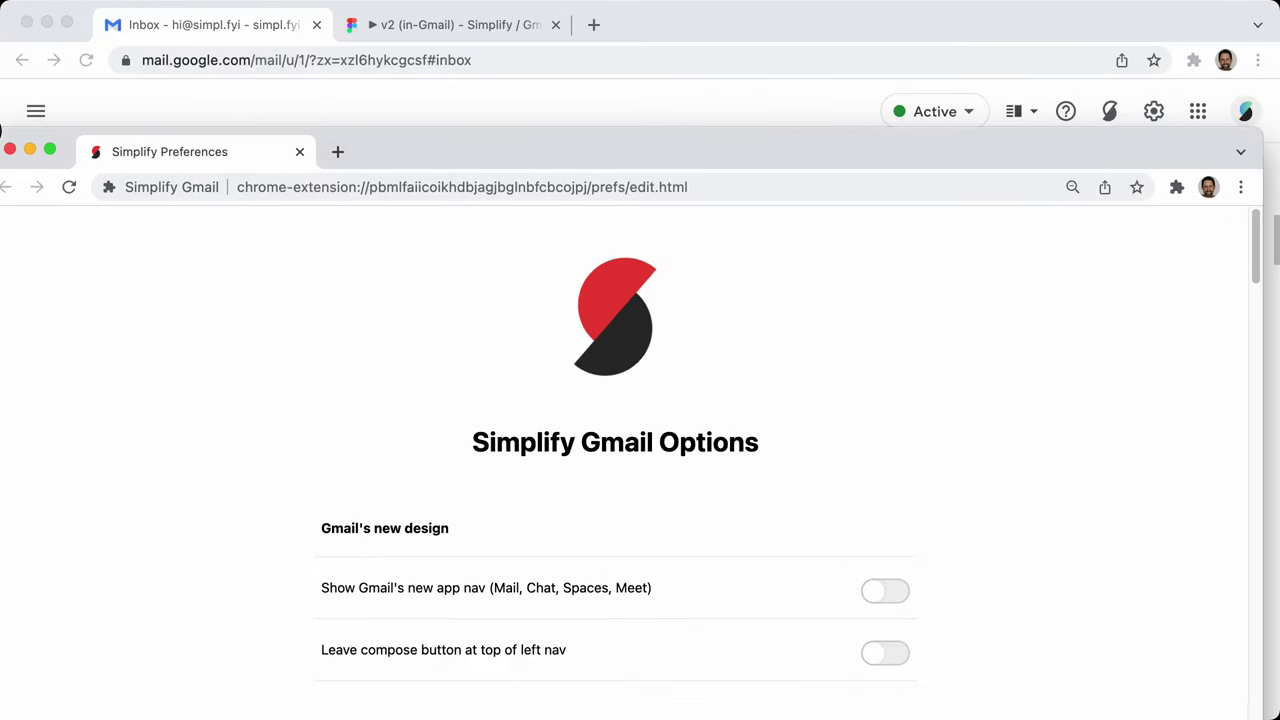
{"action": "left_click_drag", "start_coordinate": [0, 130], "coordinate": [260, 434]}
{"action": "left_click_drag", "start_coordinate": [710, 452], "coordinate": [415, 184]}
{"action": "scroll", "coordinate": [520, 433], "scroll_direction": "down", "scroll_amount": 10}
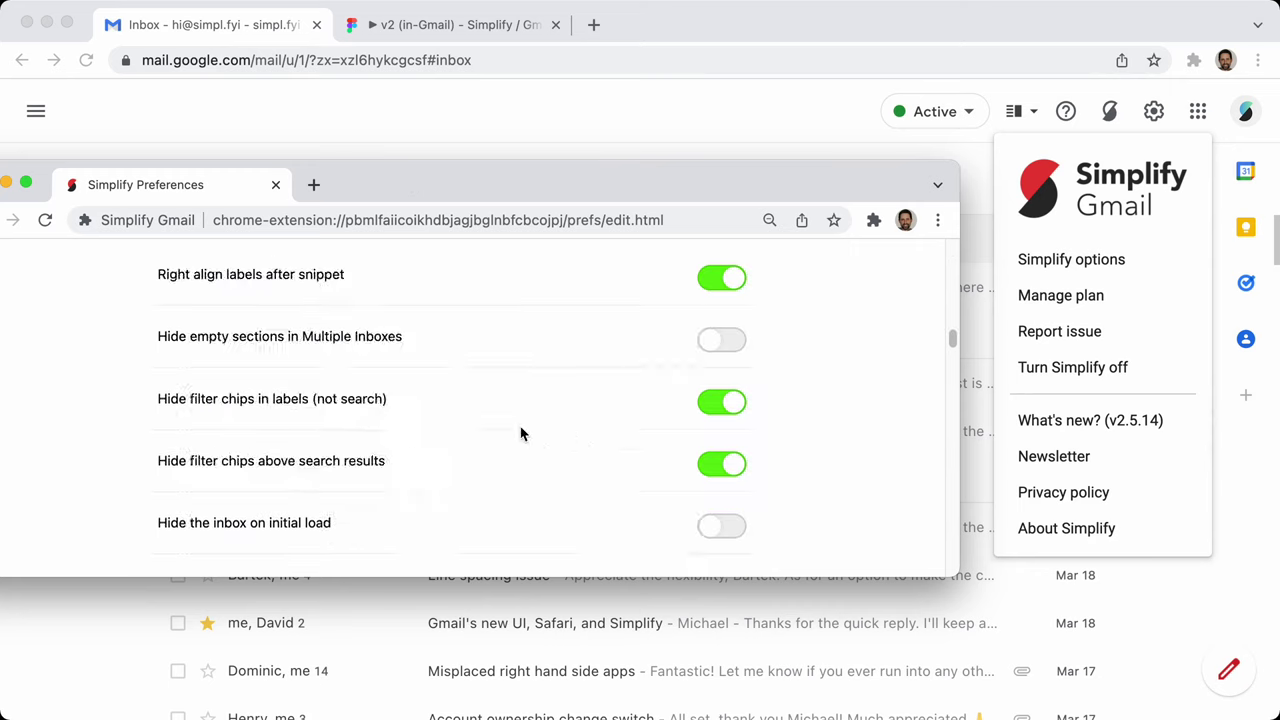
{"action": "scroll", "coordinate": [520, 433], "scroll_direction": "down", "scroll_amount": 5}
{"action": "left_click_drag", "start_coordinate": [0, 417], "coordinate": [130, 415]}
{"action": "left_click_drag", "start_coordinate": [723, 189], "coordinate": [632, 257]}
Set Show add-ons tray to Never in the Miscellaneous section and check the tray in Gmail
{"action": "scroll", "coordinate": [526, 480], "scroll_direction": "down", "scroll_amount": 15}
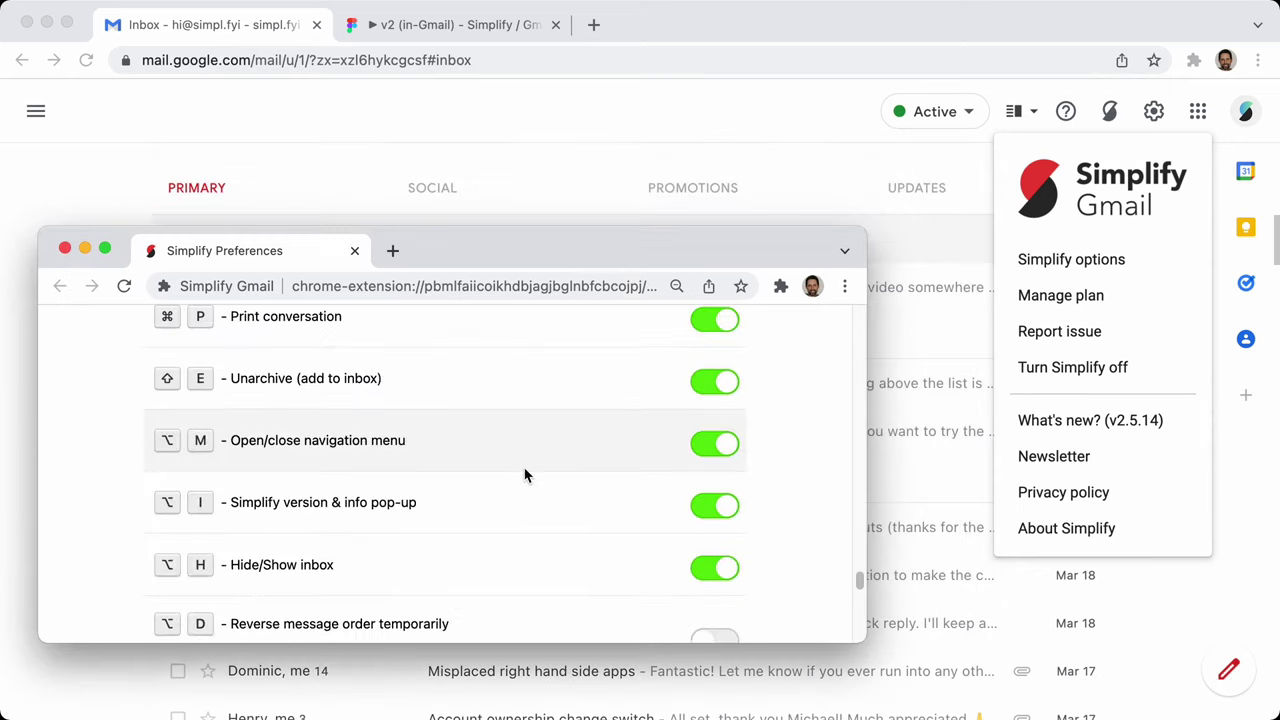
{"action": "scroll", "coordinate": [526, 480], "scroll_direction": "up", "scroll_amount": 4}
{"action": "scroll", "coordinate": [526, 480], "scroll_direction": "down", "scroll_amount": 2}
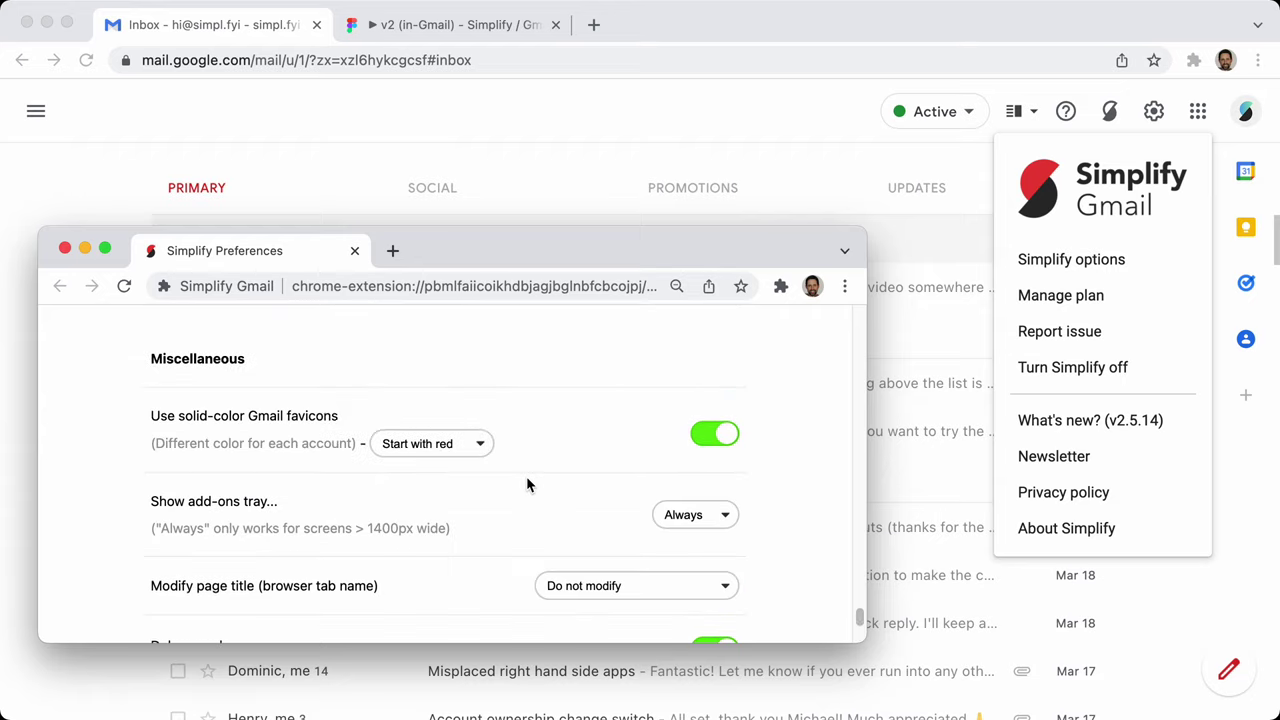
{"action": "left_click", "coordinate": [700, 515]}
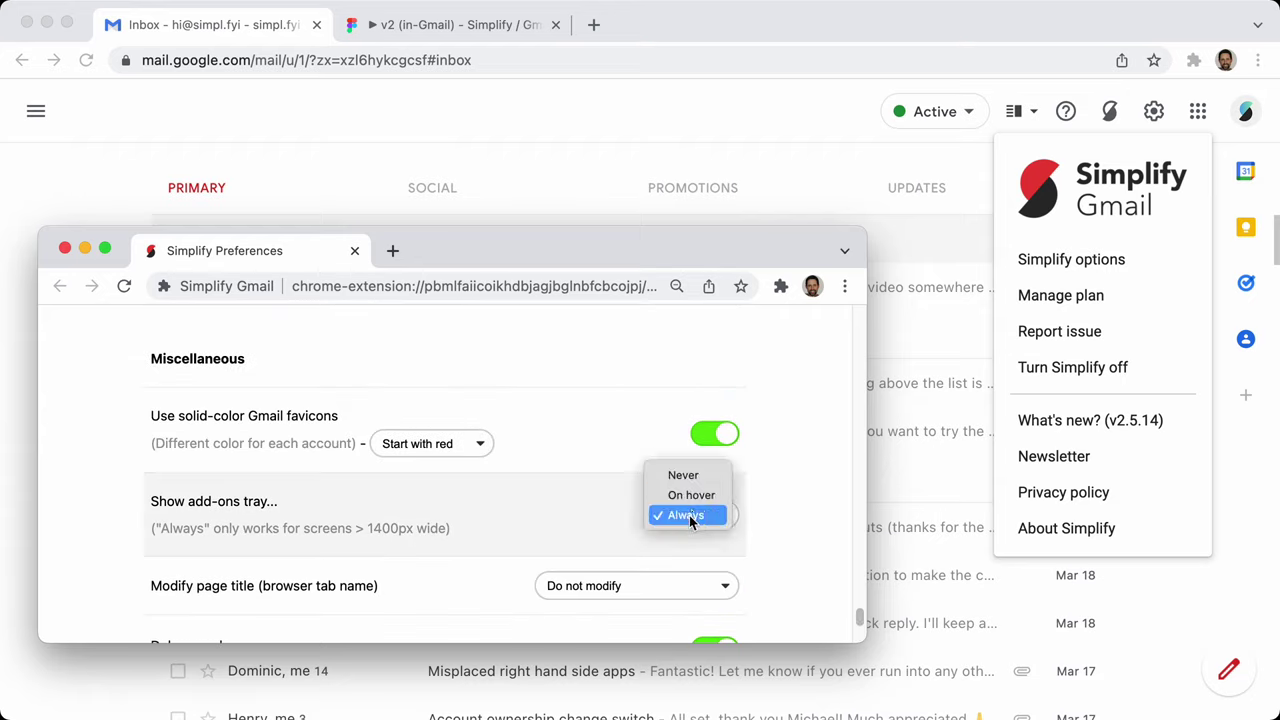
{"action": "left_click", "coordinate": [692, 496]}
{"action": "left_click", "coordinate": [695, 497]}
{"action": "left_click", "coordinate": [695, 496]}
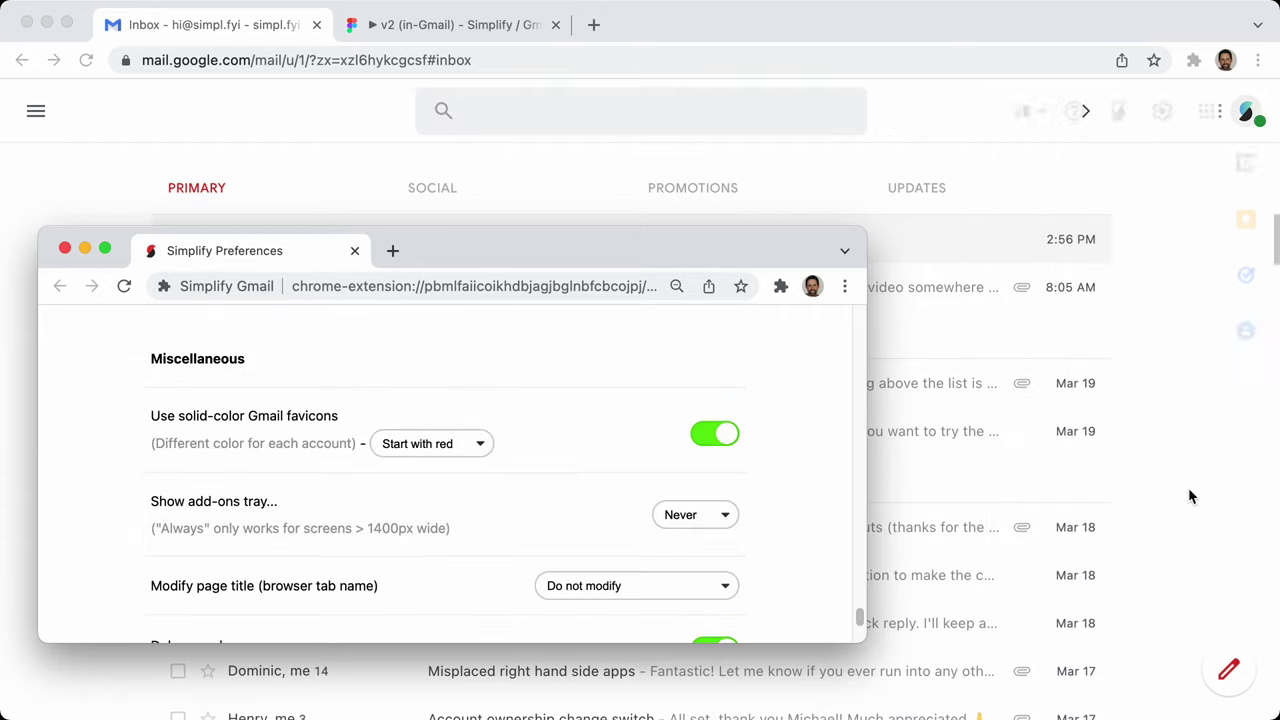
{"action": "left_click", "coordinate": [1183, 491]}
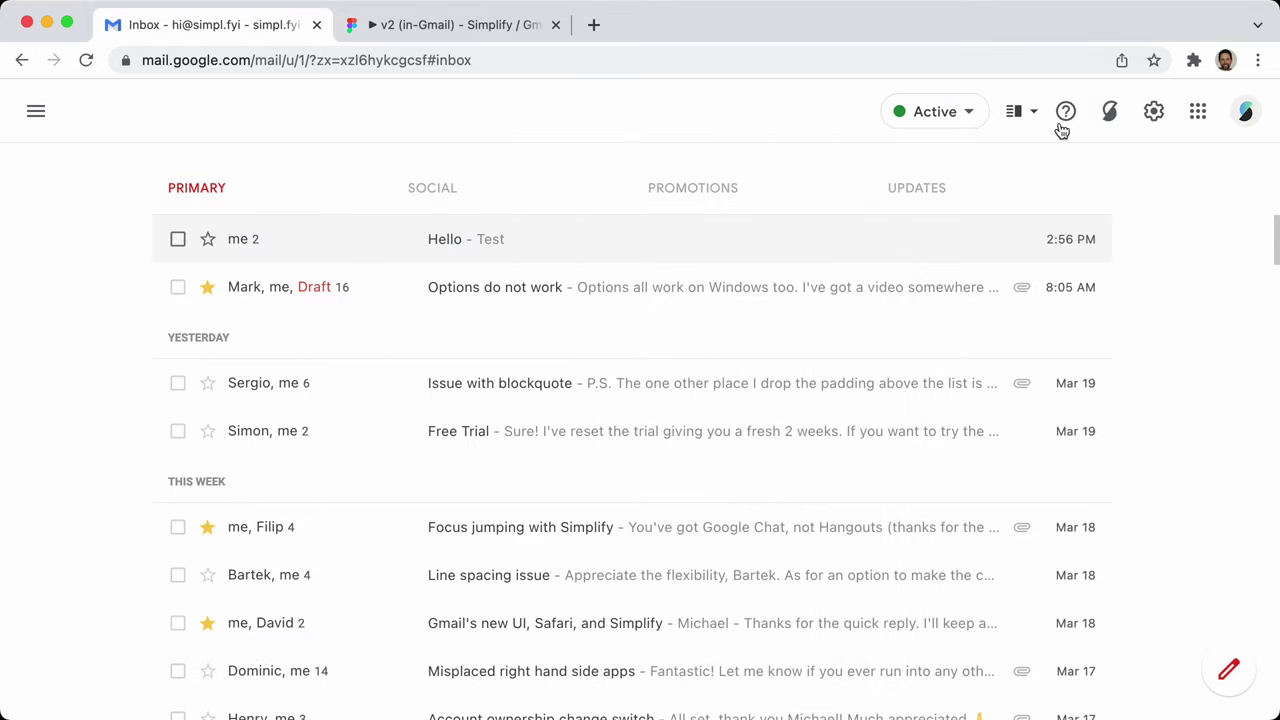
{"action": "left_click", "coordinate": [1245, 111]}
Change Show add-ons tray to Always and check the tray in Gmail
{"action": "left_click", "coordinate": [695, 515]}
{"action": "left_click", "coordinate": [680, 557]}
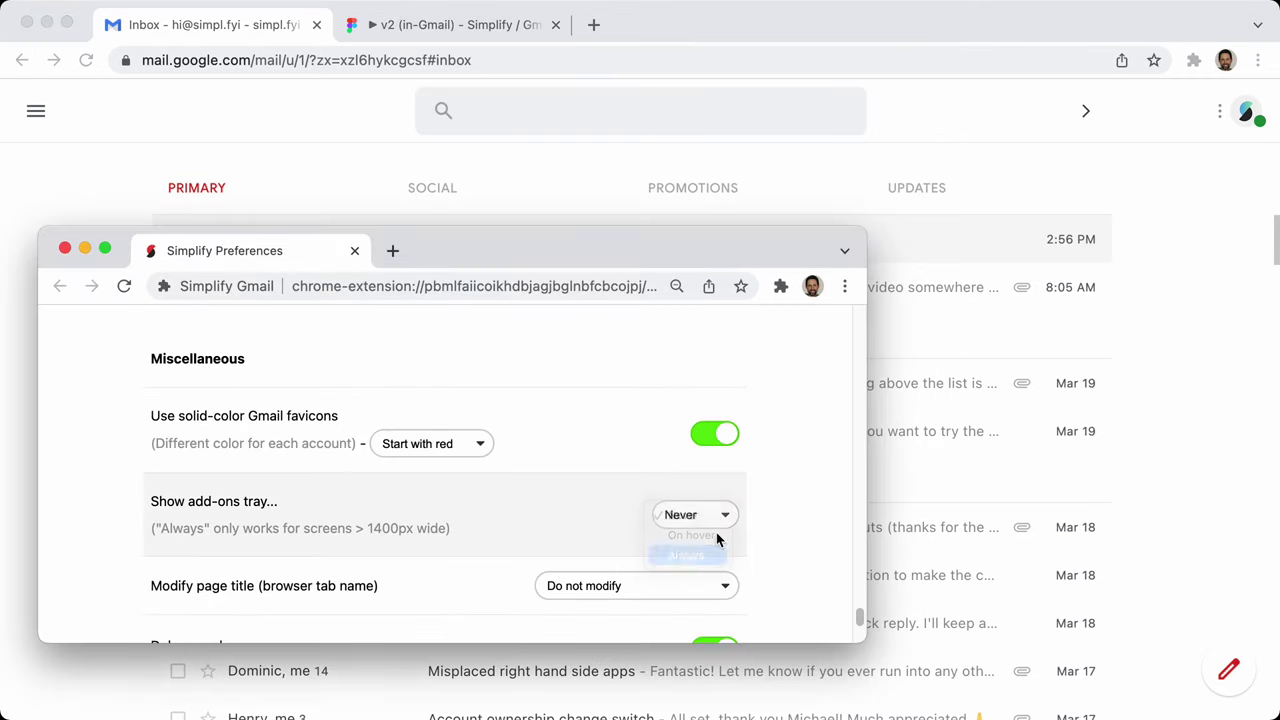
{"action": "left_click", "coordinate": [1170, 204]}
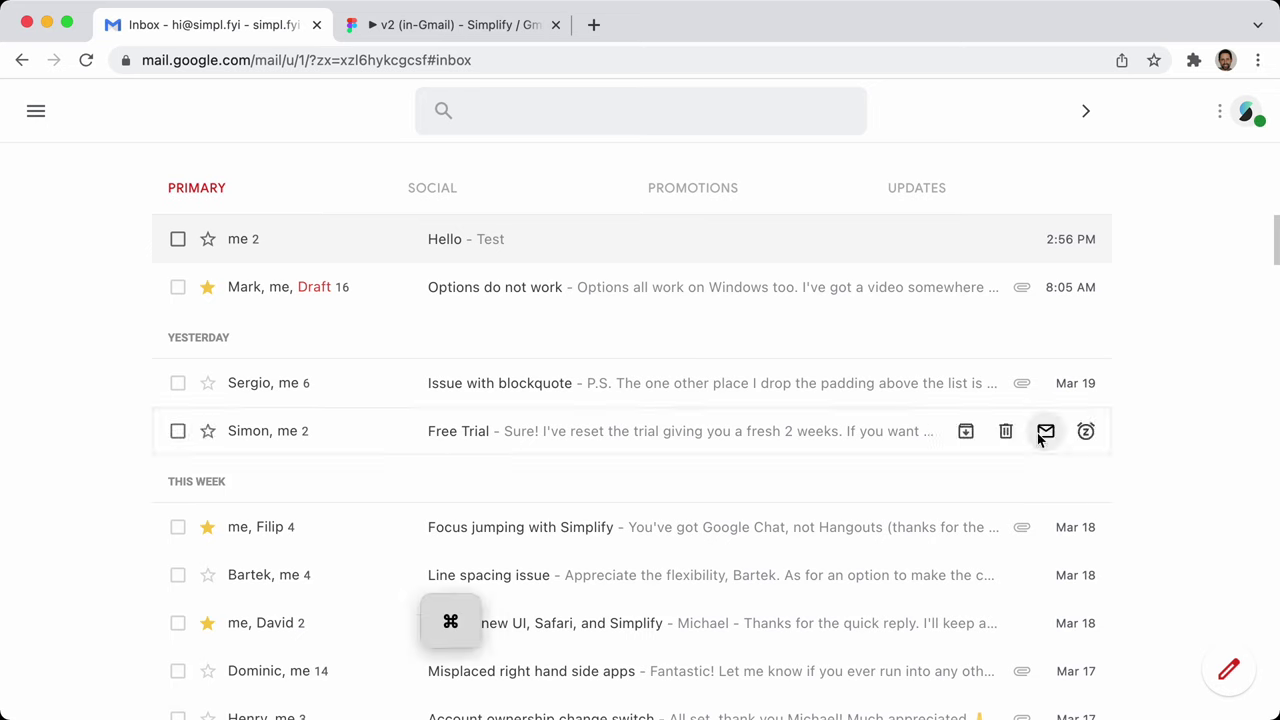
{"action": "key", "text": "super+grave"}
{"action": "left_click", "coordinate": [1218, 166]}
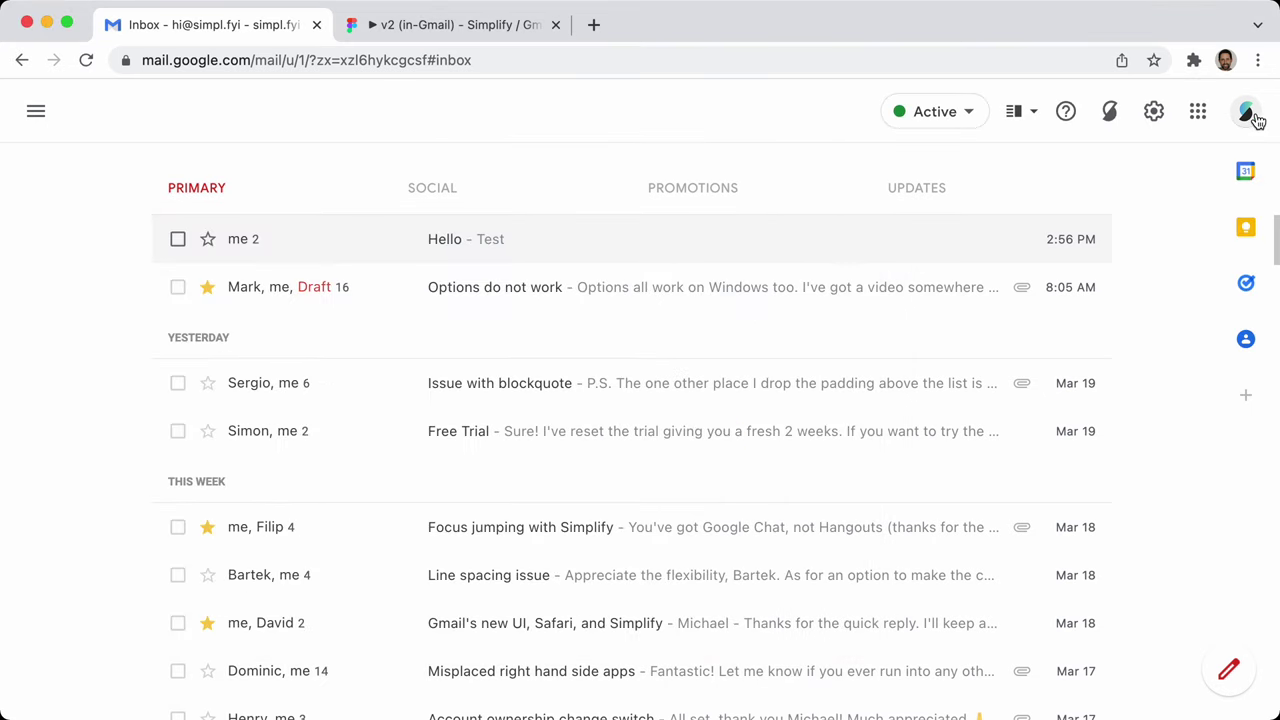
Return to Simplify Preferences and set Show add-ons tray to On hover
{"action": "key", "text": "super+grave"}
{"action": "left_click", "coordinate": [684, 522]}
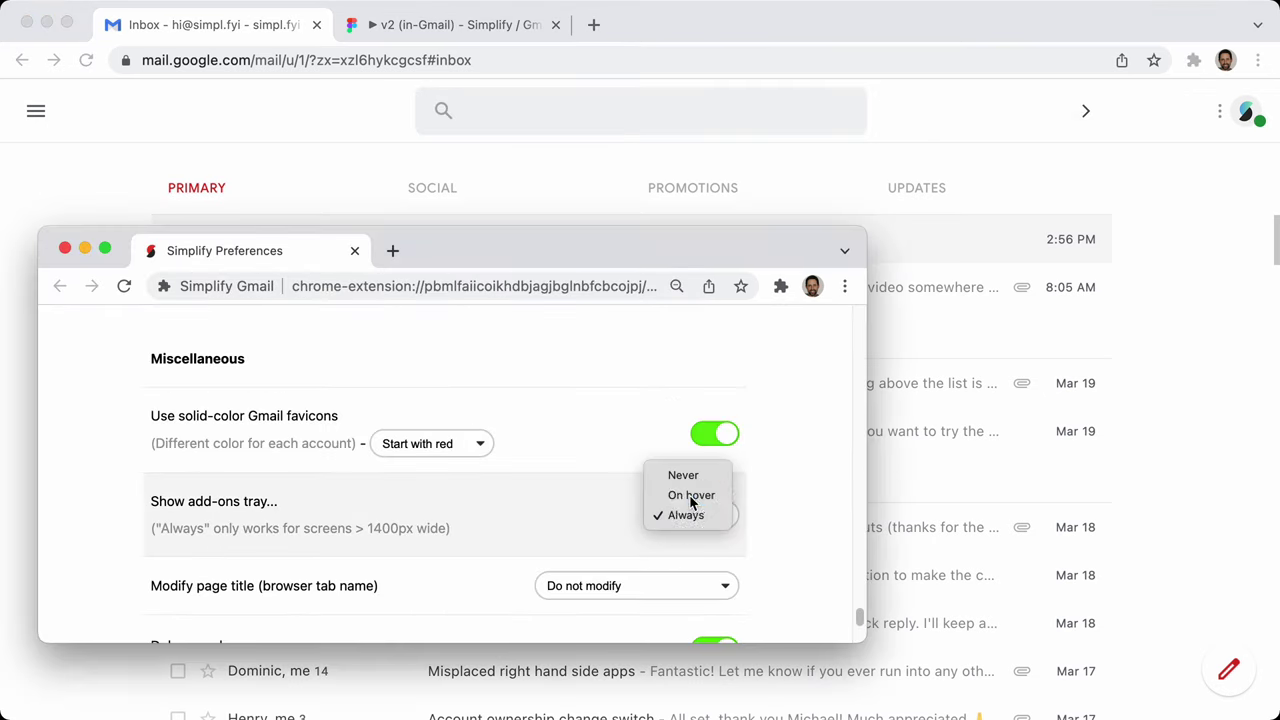
{"action": "left_click", "coordinate": [690, 495]}
View the available options for modifying the page title in Simplify's Miscellaneous preferences, keeping Do not modify
{"action": "scroll", "coordinate": [775, 500], "scroll_direction": "down", "scroll_amount": 2}
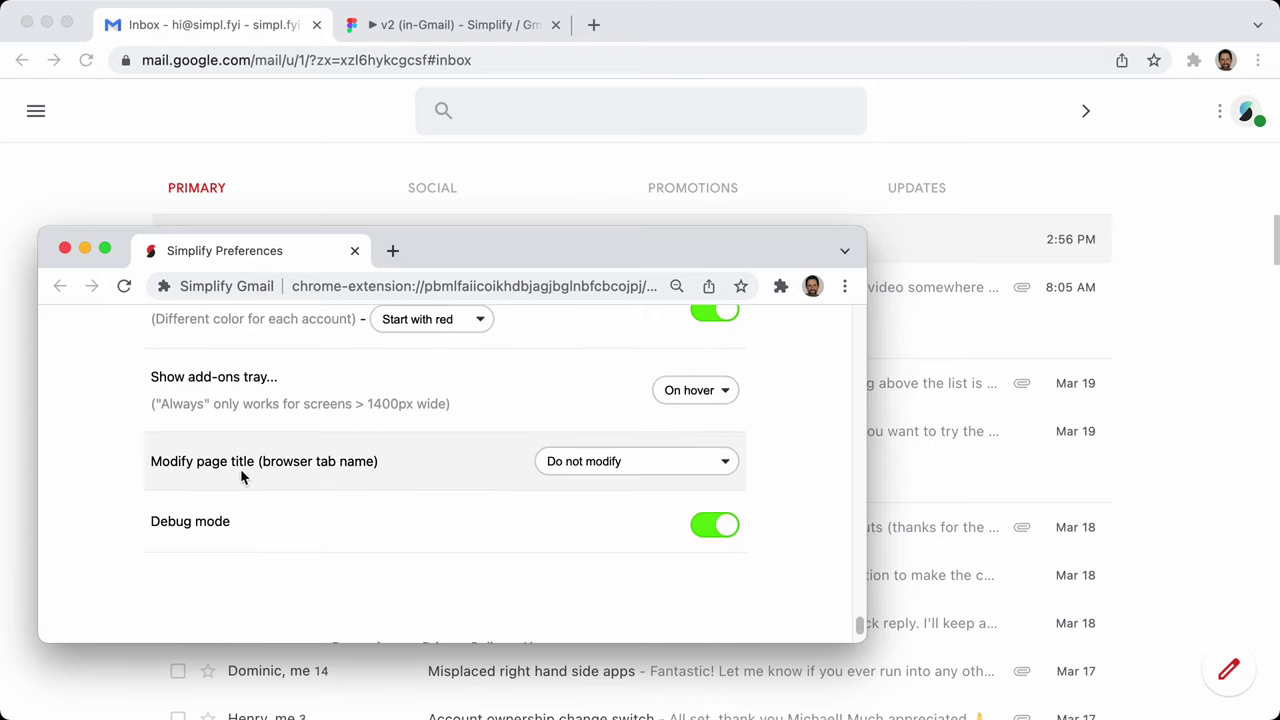
{"action": "scroll", "coordinate": [440, 465], "scroll_direction": "down", "scroll_amount": 2}
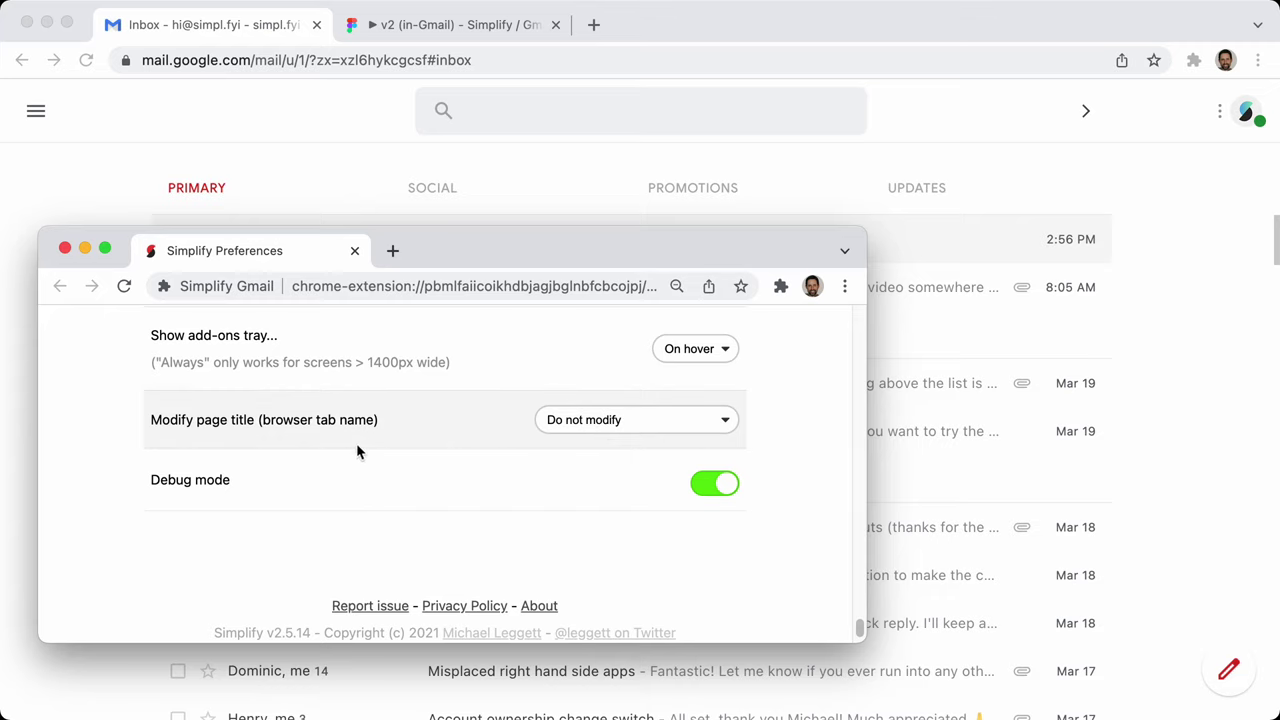
{"action": "left_click", "coordinate": [631, 434]}
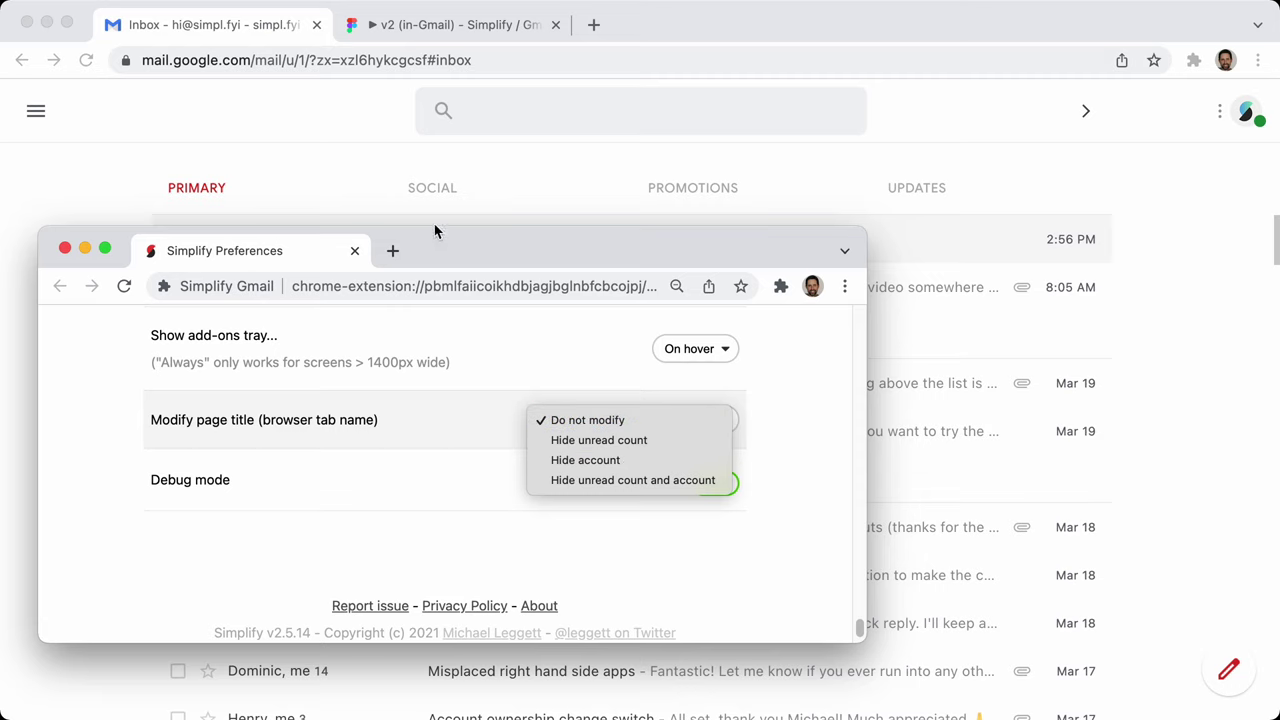
{"action": "left_click", "coordinate": [400, 240]}
Select the Hello conversation in the Gmail inbox and mark it as unread
{"action": "left_click", "coordinate": [122, 195]}
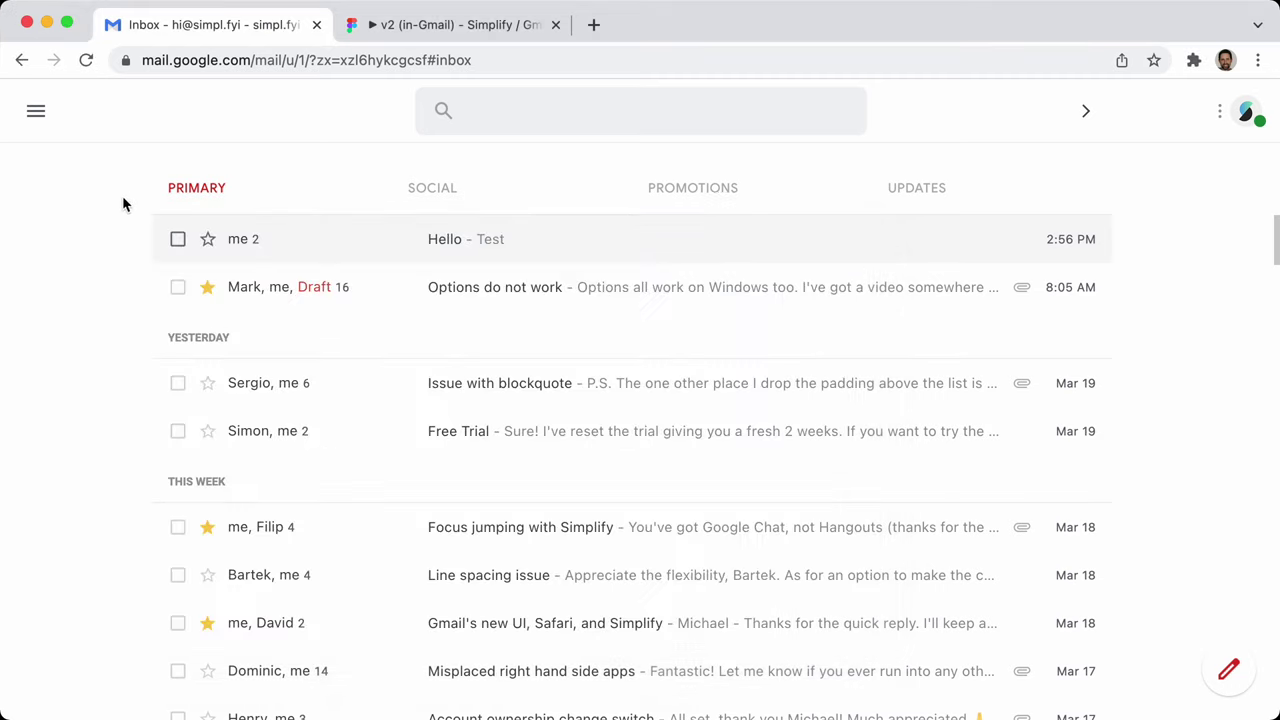
{"action": "left_click", "coordinate": [177, 239]}
{"action": "left_click", "coordinate": [385, 112]}
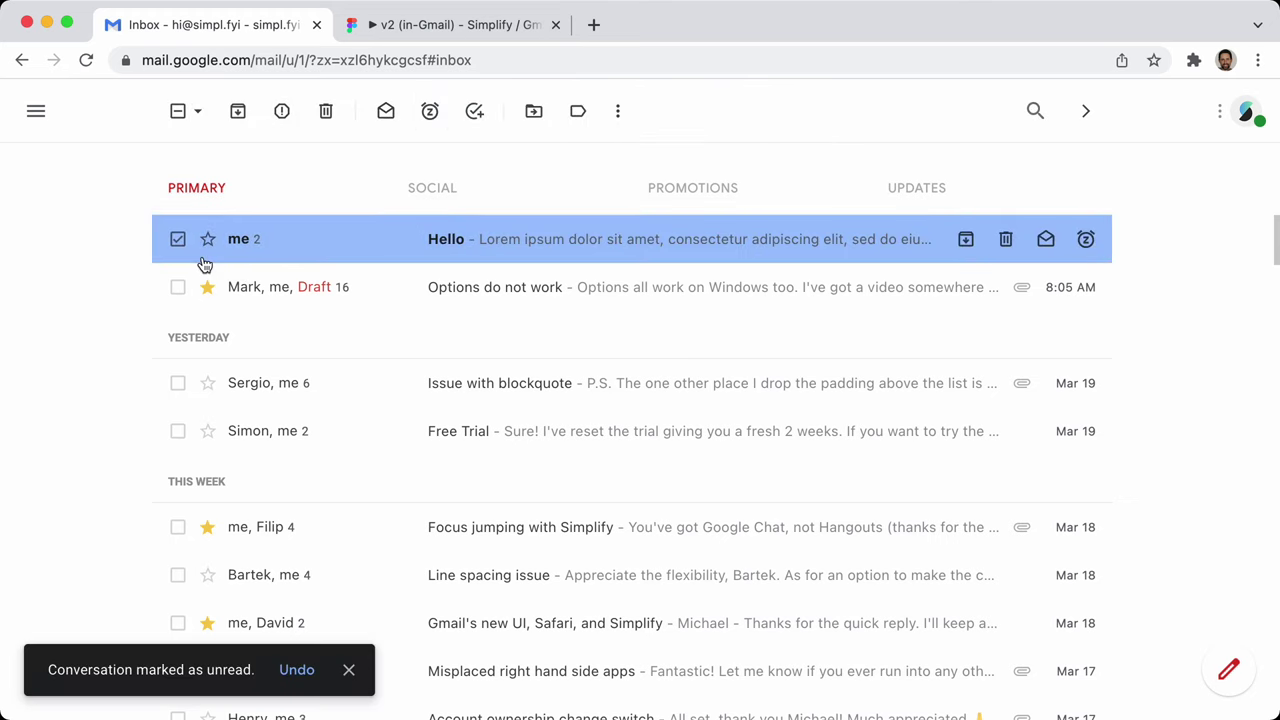
Try Hide unread count for the page title in Simplify Preferences and switch the option to Hide account
{"action": "key", "text": "super+grave"}
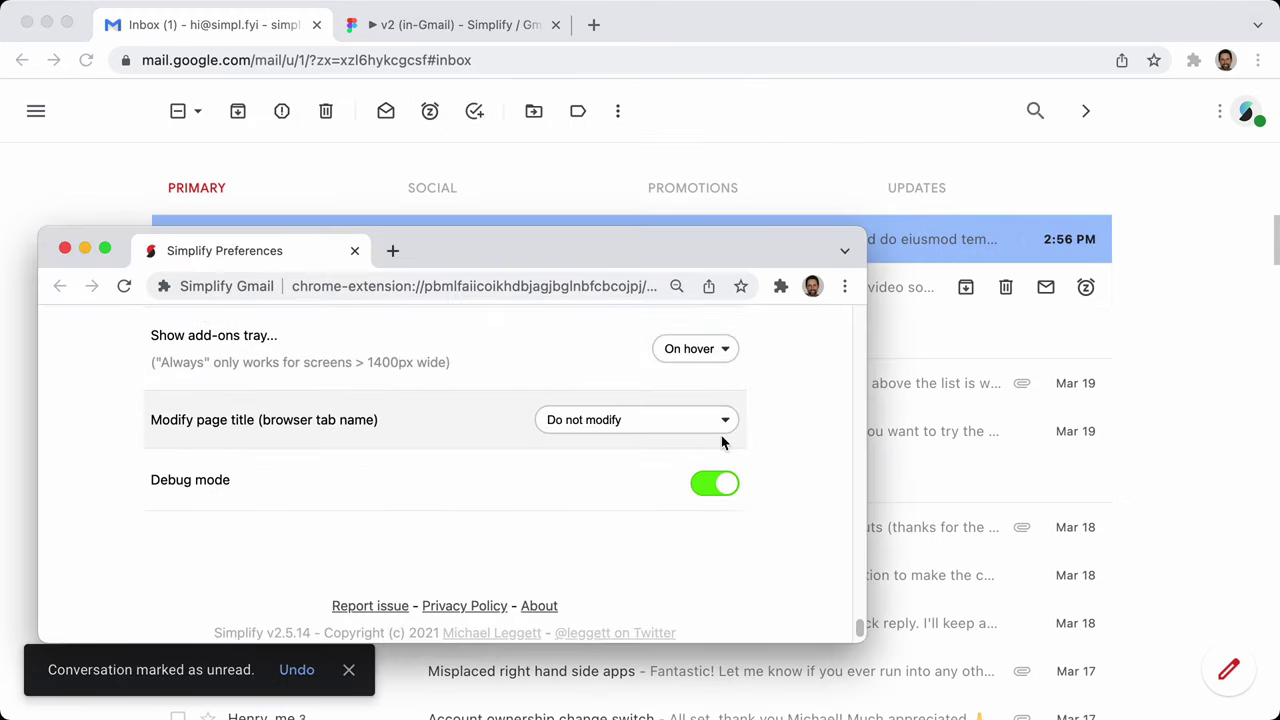
{"action": "left_click", "coordinate": [653, 420]}
{"action": "left_click", "coordinate": [623, 440]}
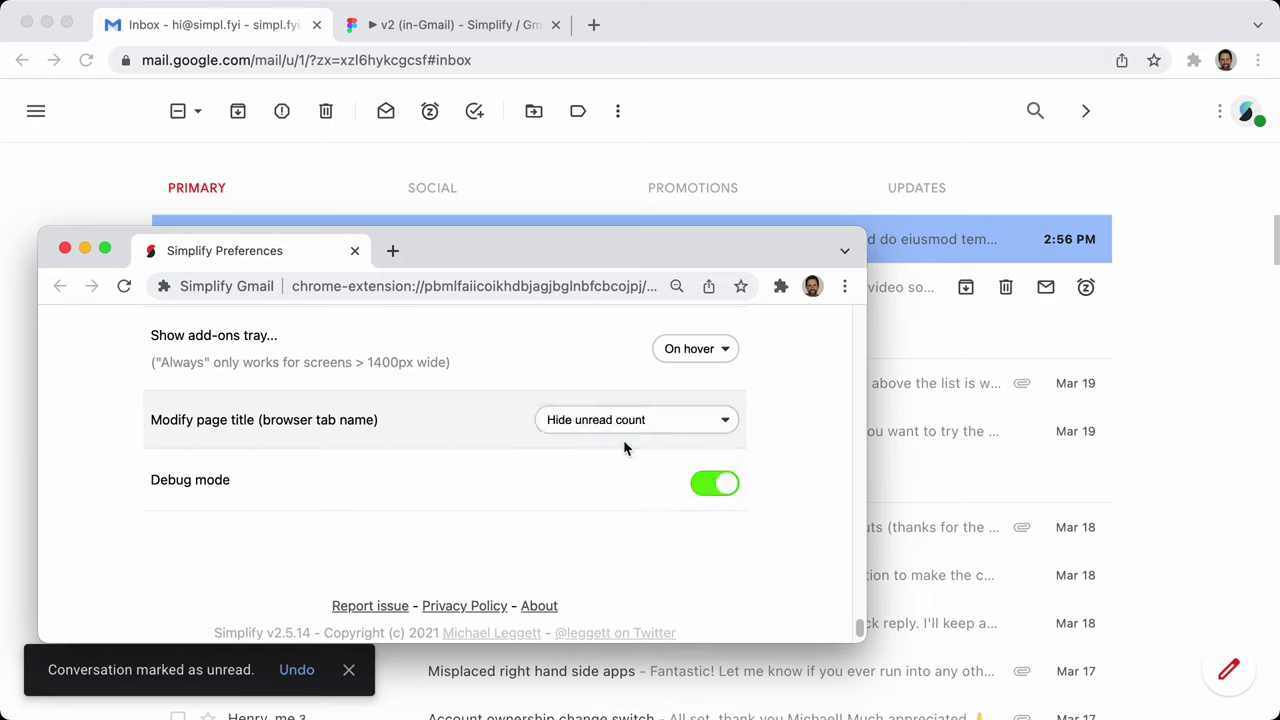
{"action": "left_click", "coordinate": [612, 421]}
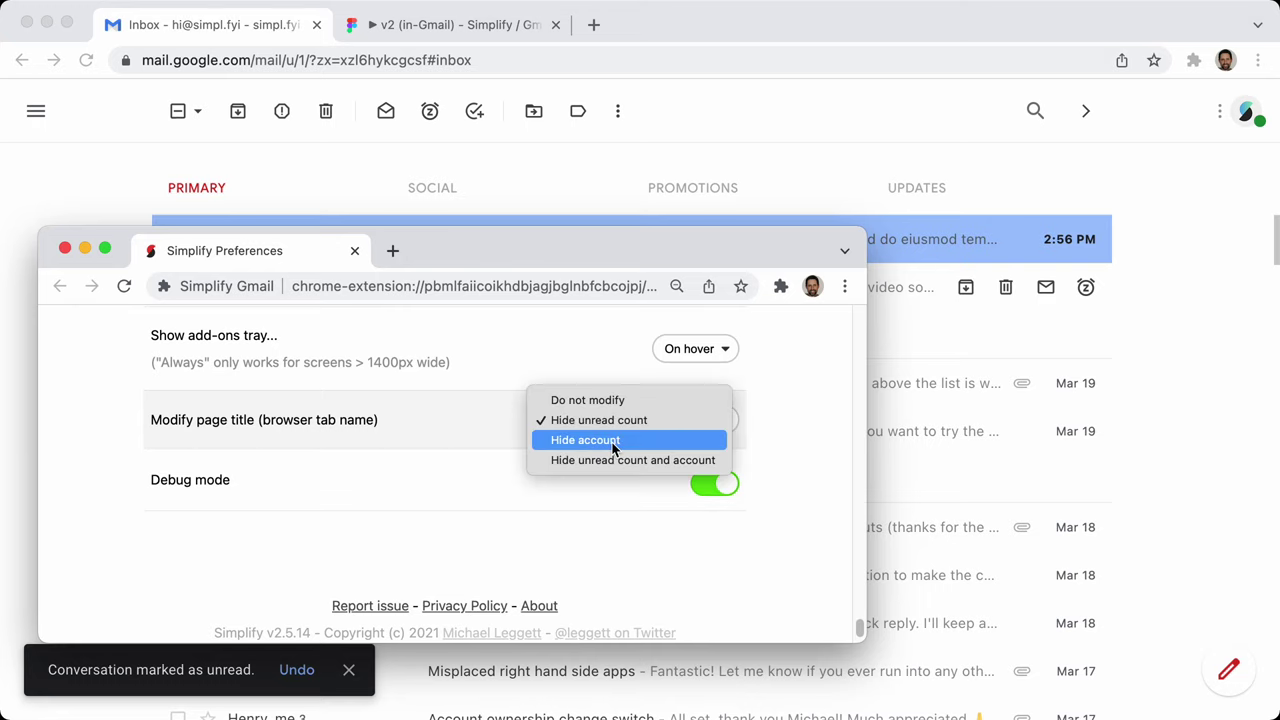
{"action": "left_click", "coordinate": [614, 441]}
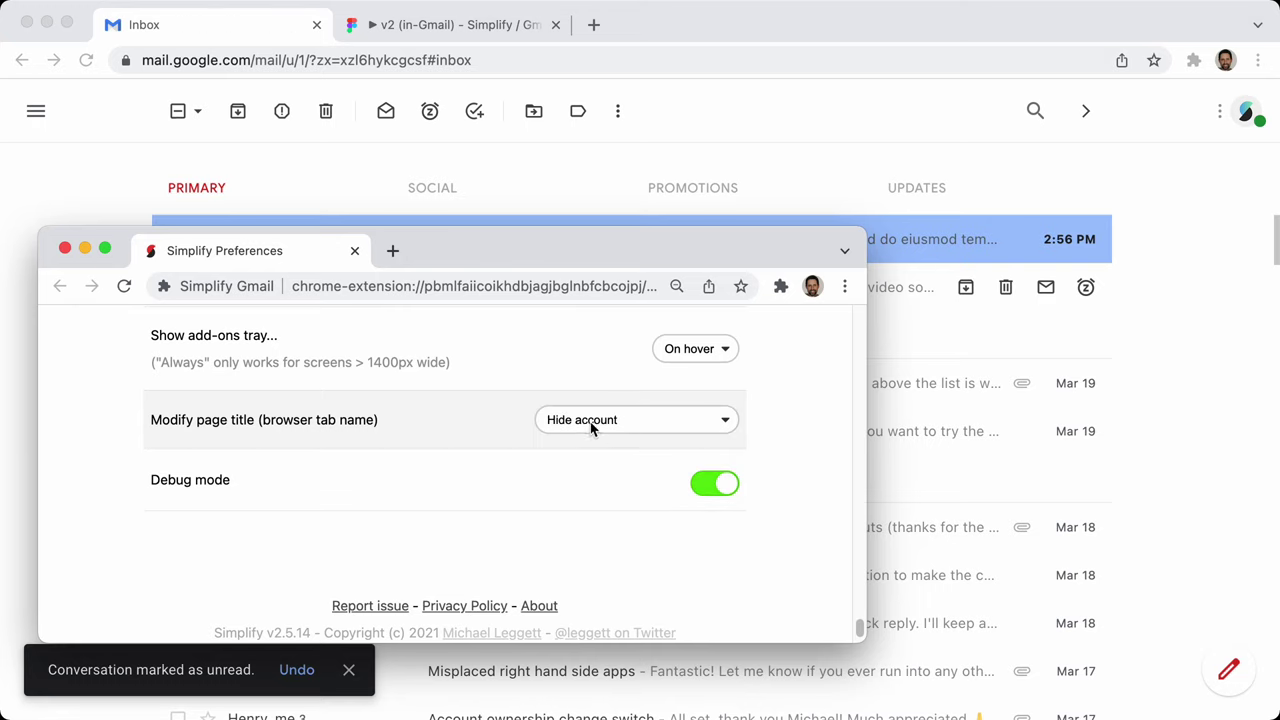
Deselect the Hello conversation in the Gmail inbox and reload Gmail to apply the page title option
{"action": "left_click", "coordinate": [108, 152]}
{"action": "left_click", "coordinate": [180, 241]}
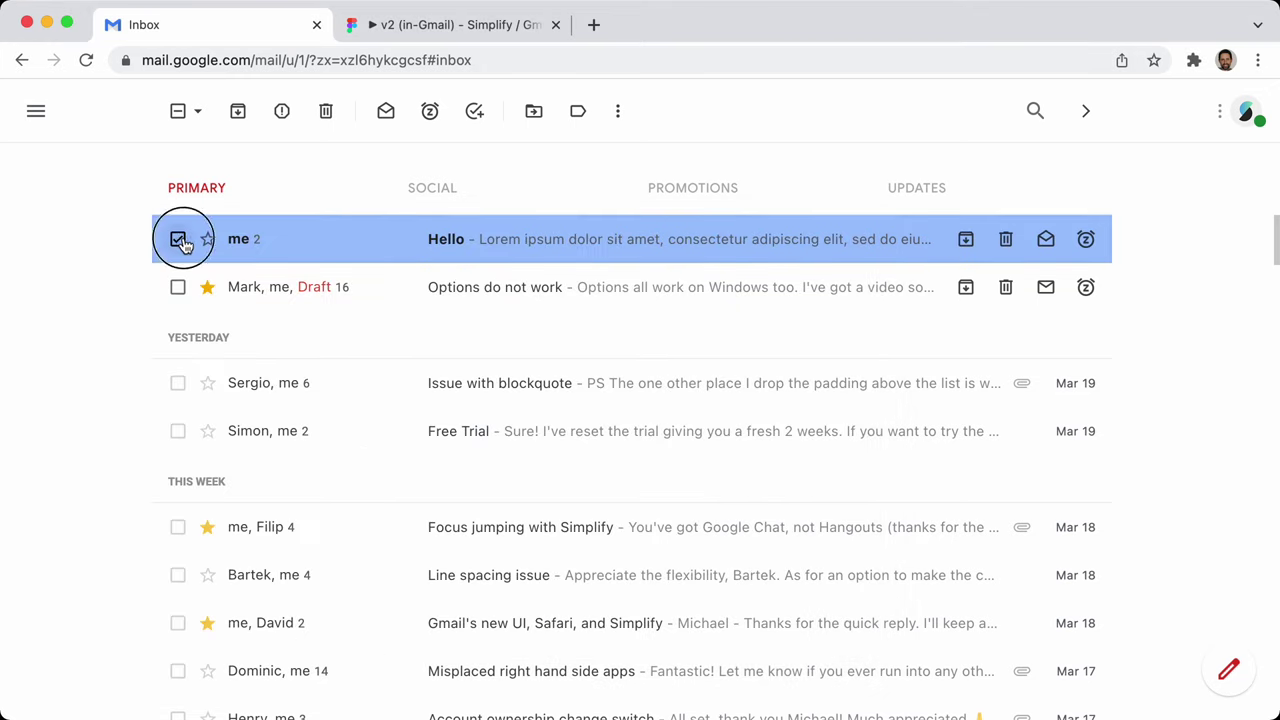
{"action": "left_click", "coordinate": [180, 242]}
{"action": "left_click", "coordinate": [180, 242]}
{"action": "left_click", "coordinate": [180, 242]}
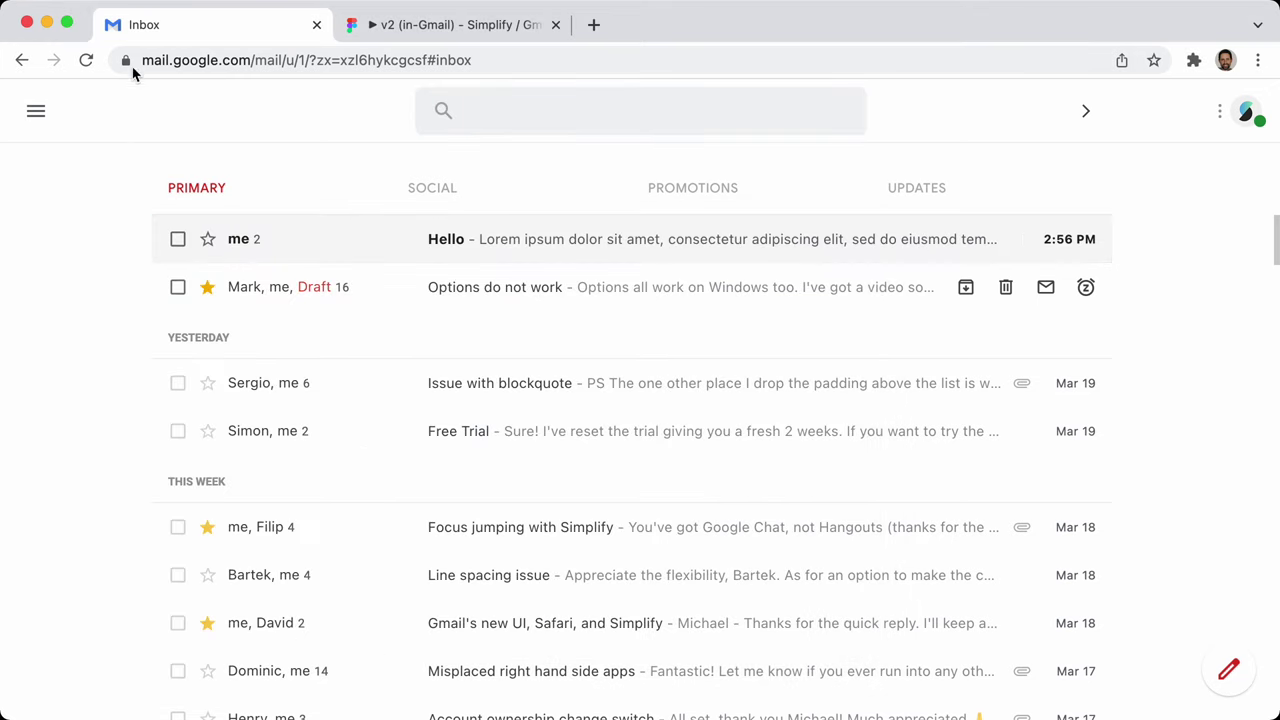
{"action": "left_click", "coordinate": [87, 60]}
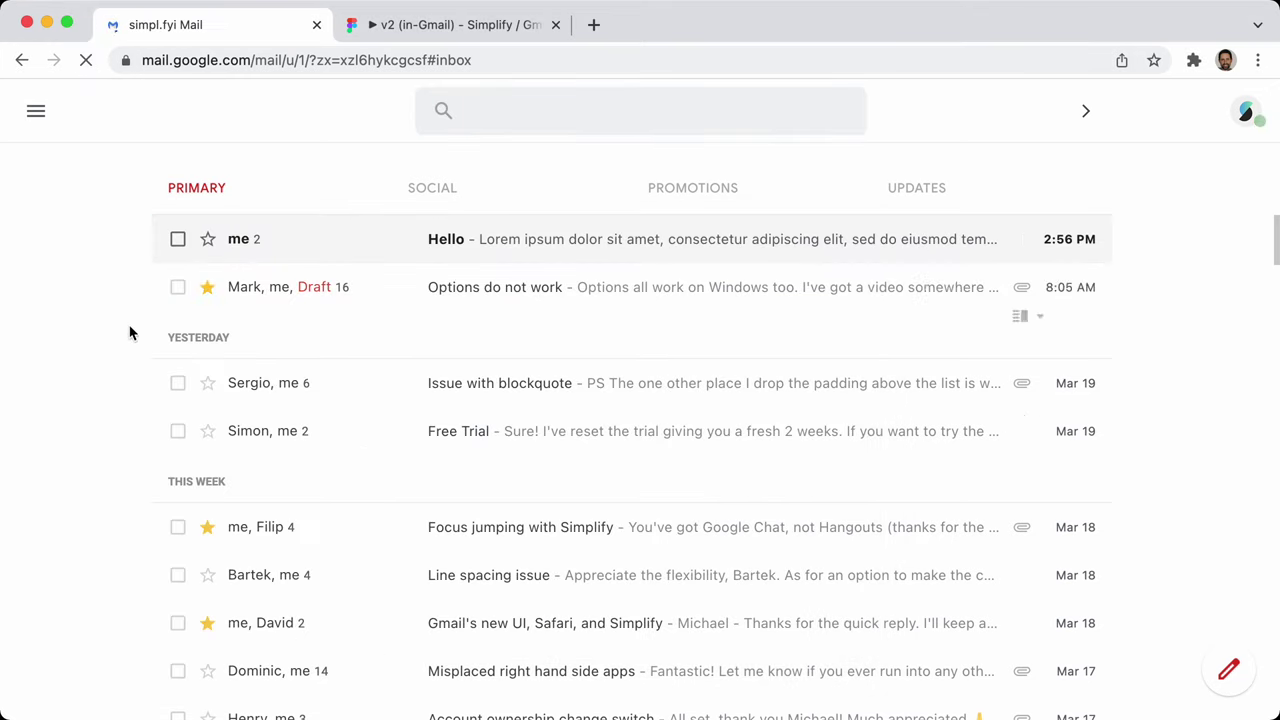
Set Modify page title to Hide unread count and account in Simplify Preferences and reload Gmail to apply it
{"action": "key", "text": "super+grave"}
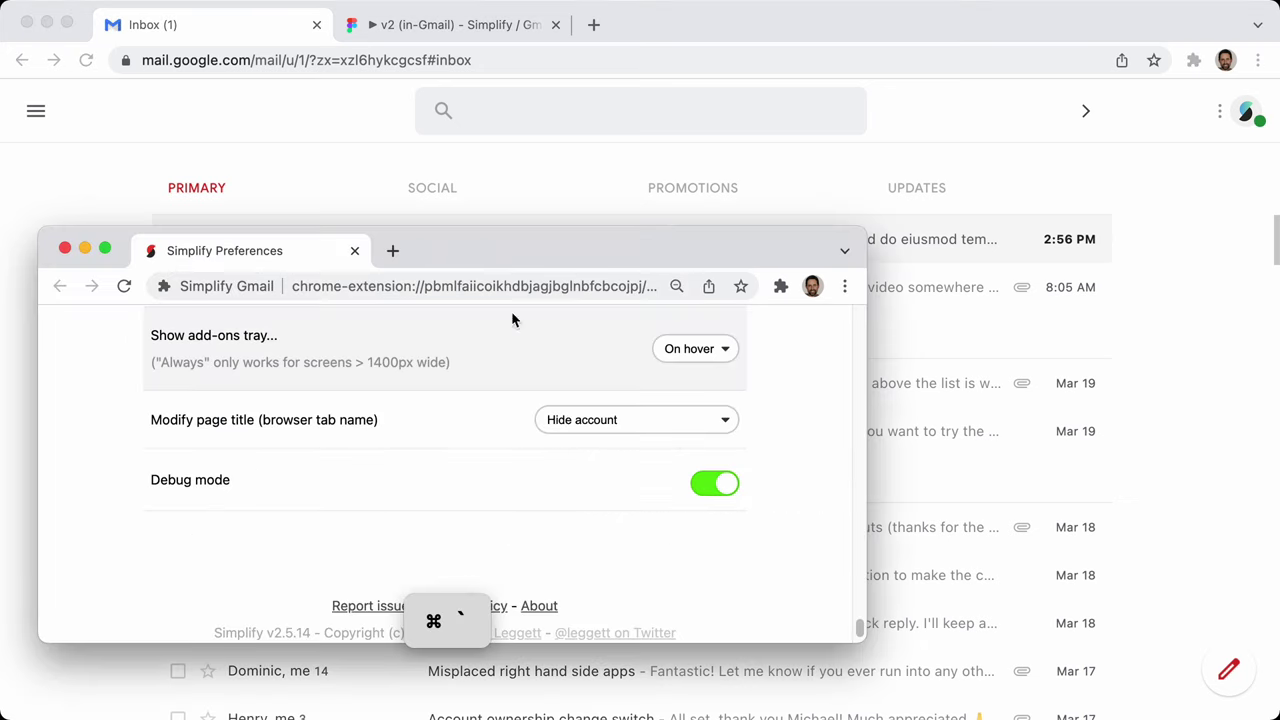
{"action": "left_click", "coordinate": [640, 420]}
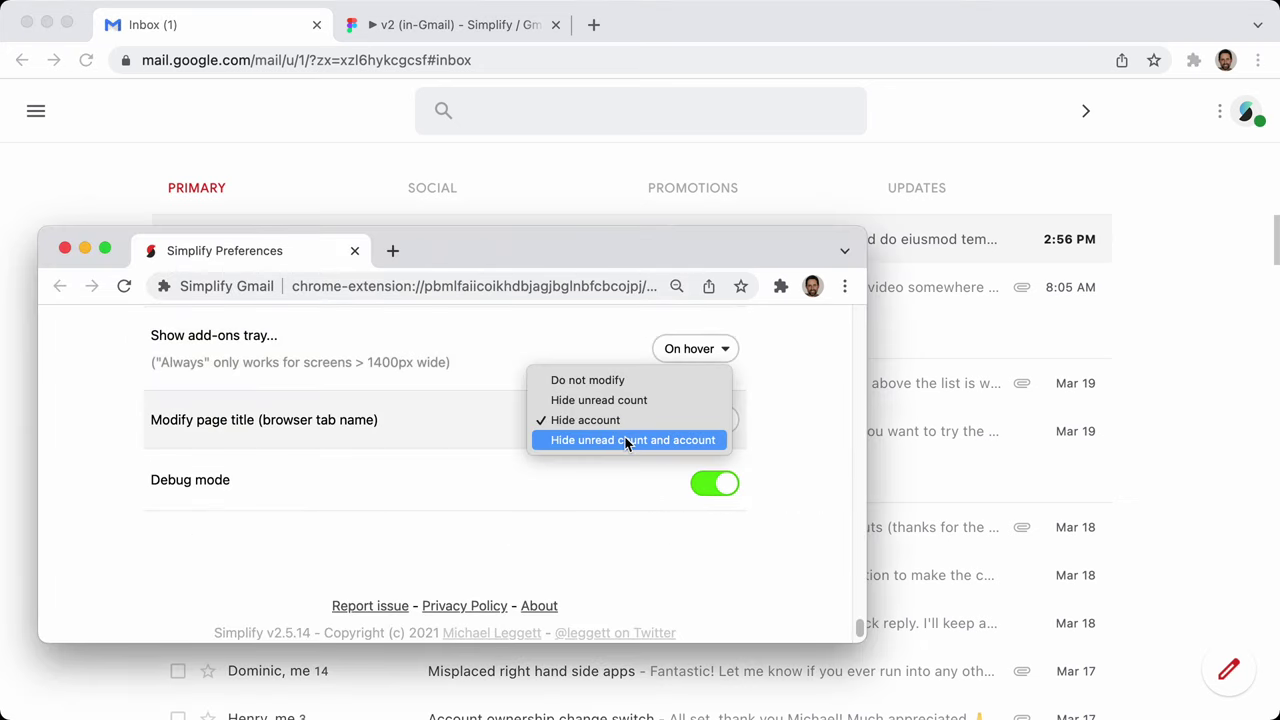
{"action": "left_click", "coordinate": [627, 440]}
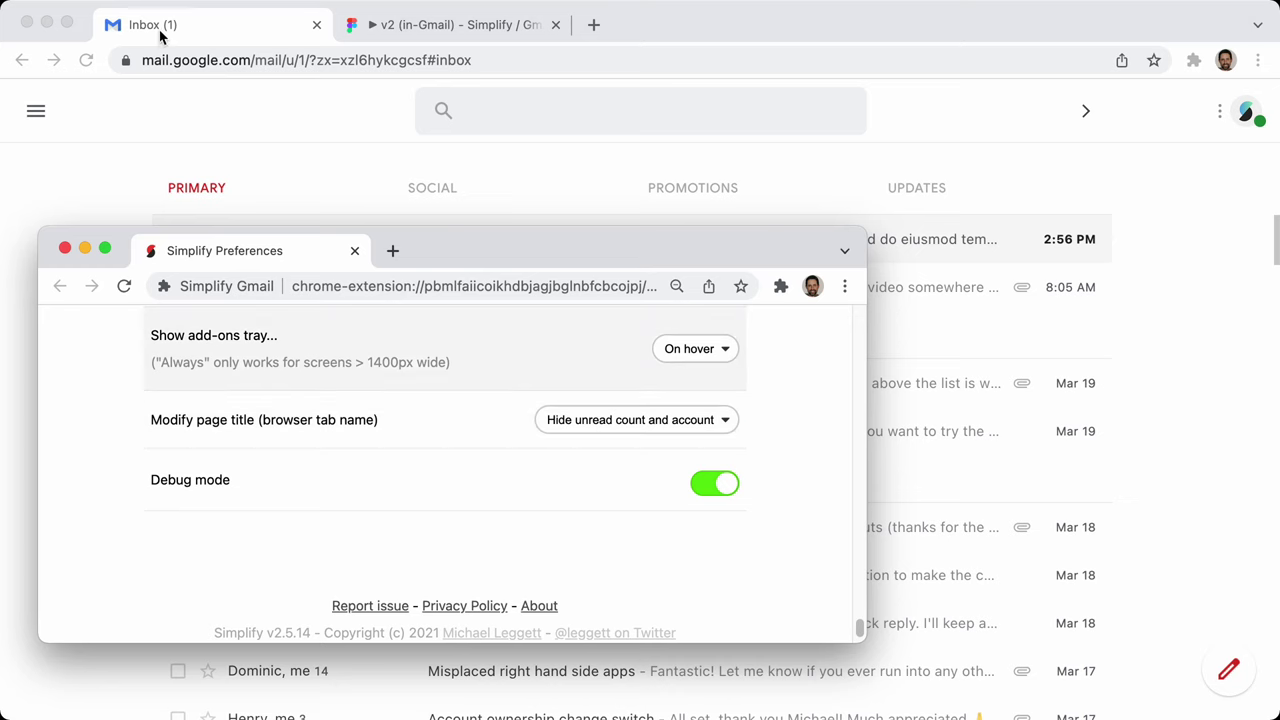
{"action": "left_click", "coordinate": [116, 190]}
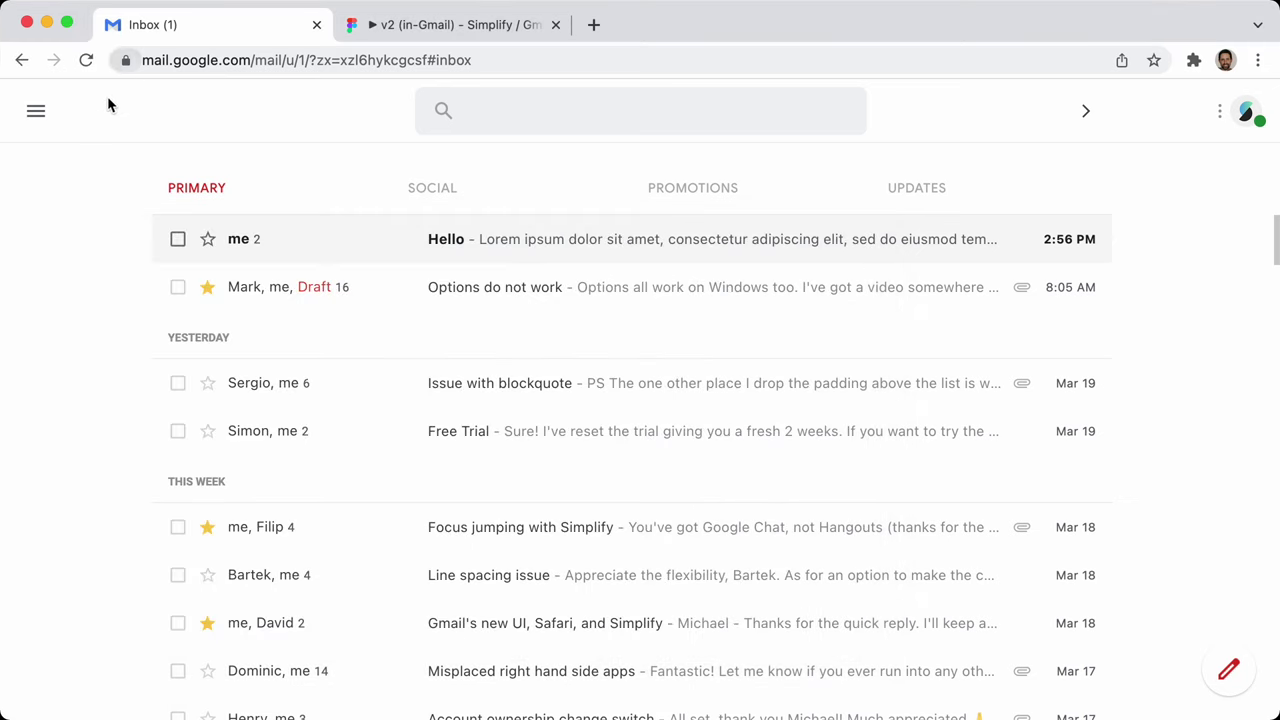
{"action": "left_click", "coordinate": [86, 60]}
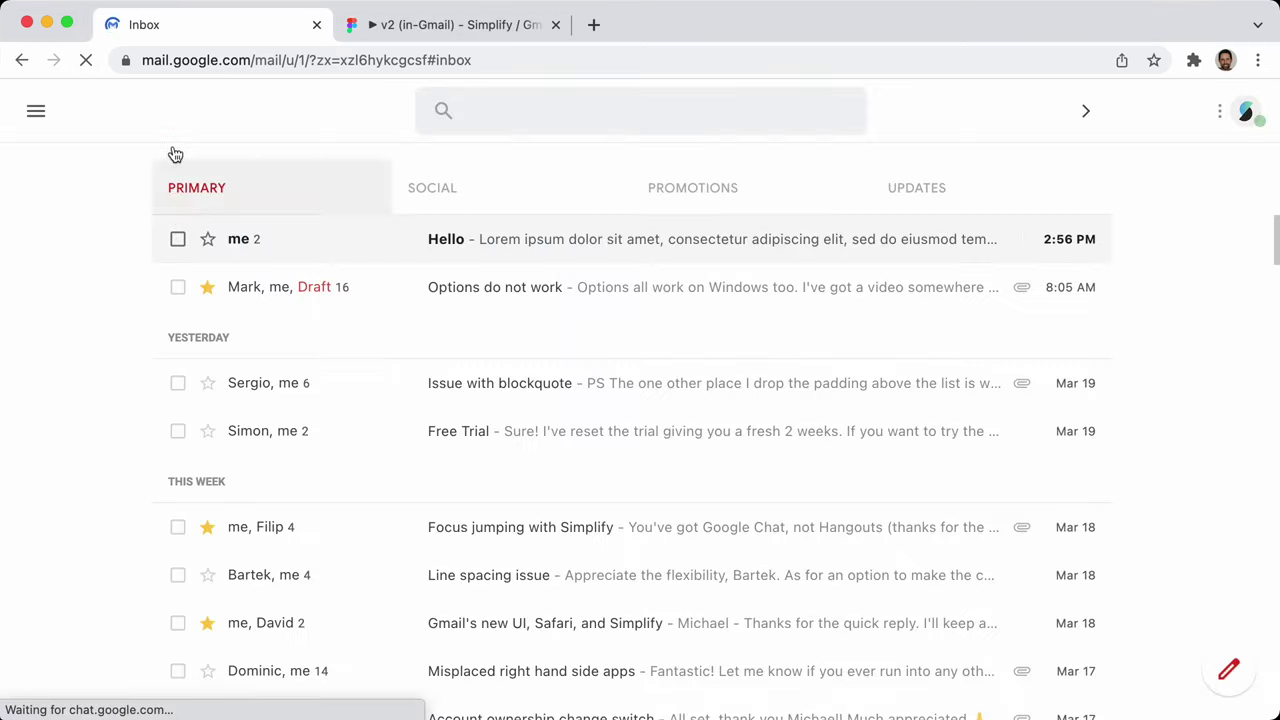
Return to Simplify Preferences, move its window lower to uncover the Hello conversation, and view the Debug mode option
{"action": "key", "text": "super+grave"}
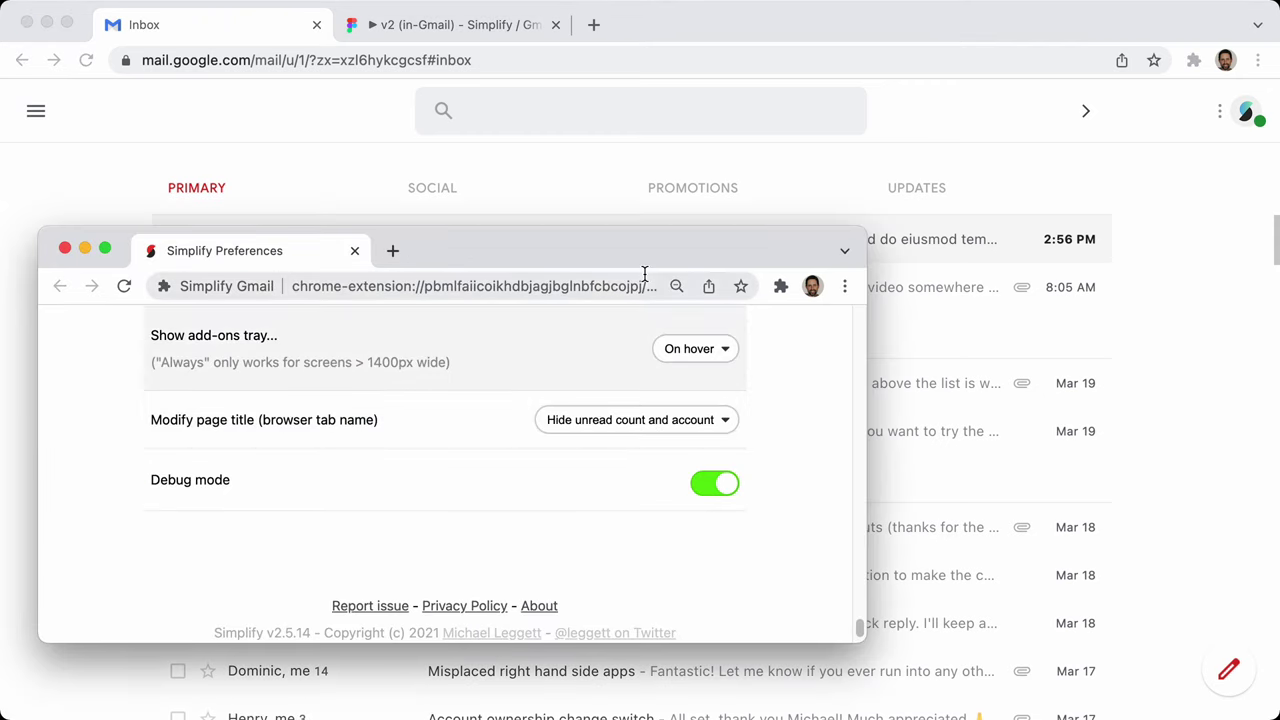
{"action": "left_click_drag", "start_coordinate": [618, 264], "coordinate": [618, 318]}
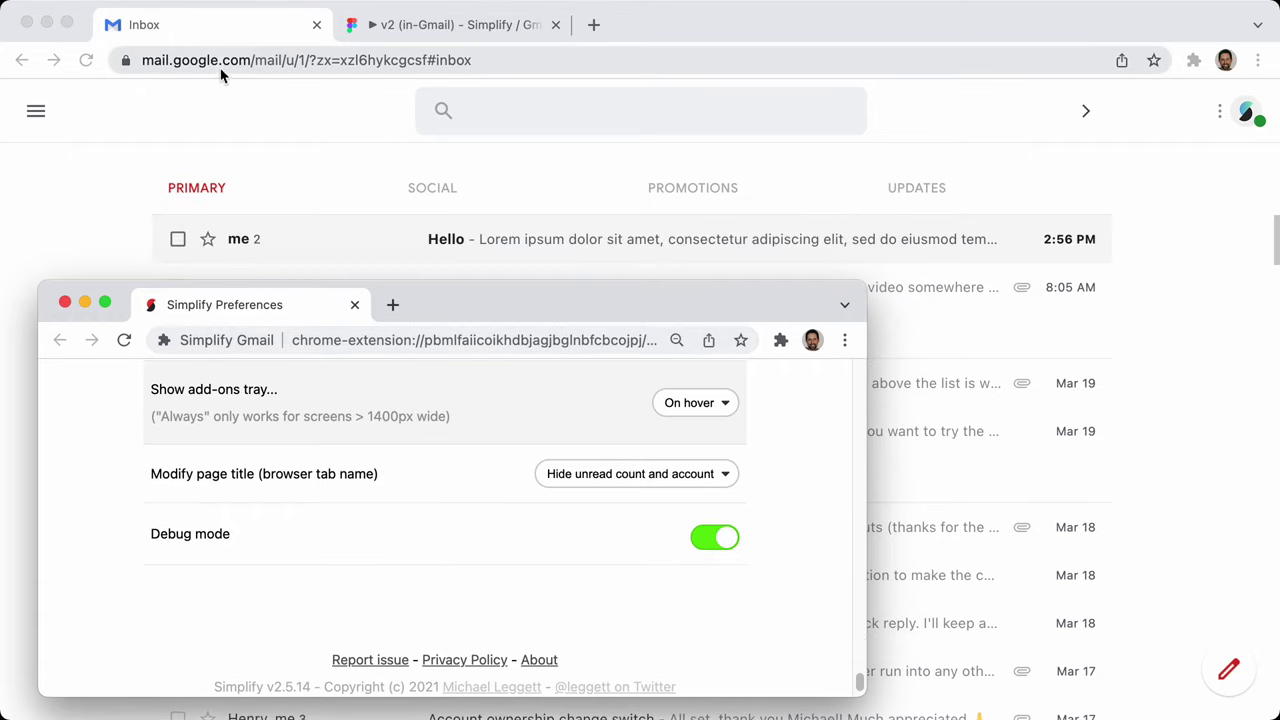
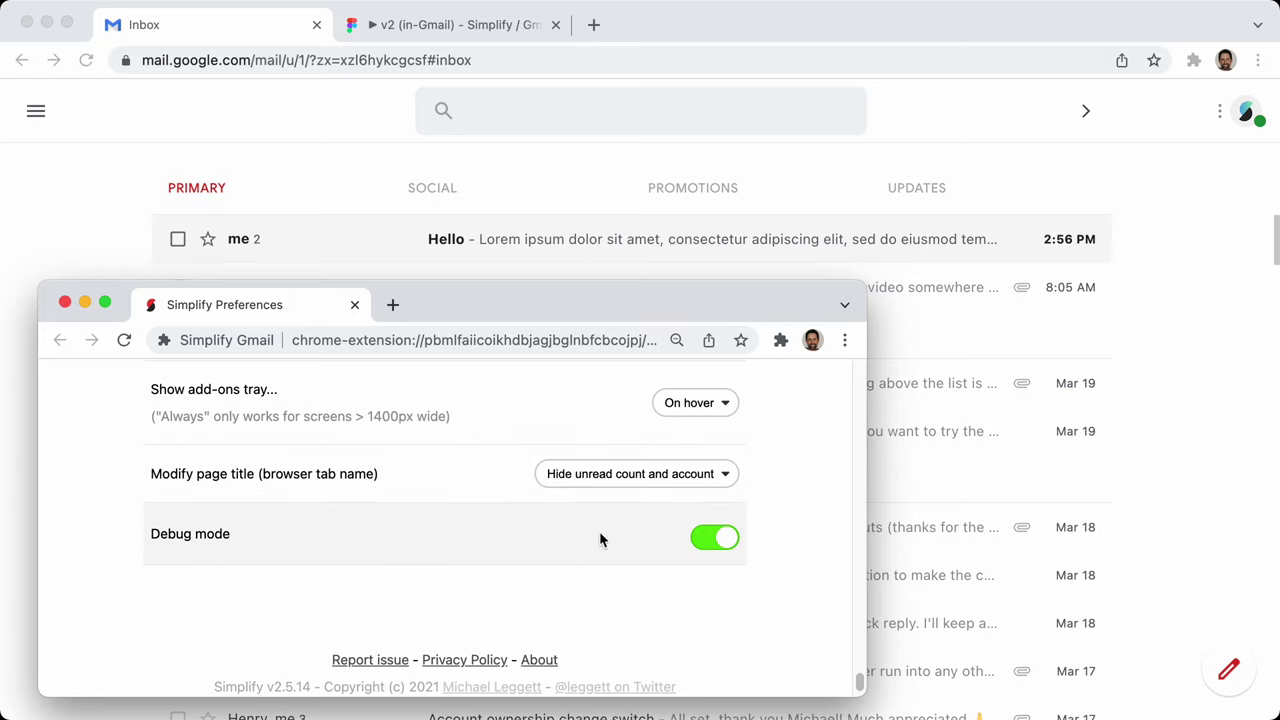
{"action": "scroll", "coordinate": [820, 526], "scroll_direction": "down", "scroll_amount": 2}
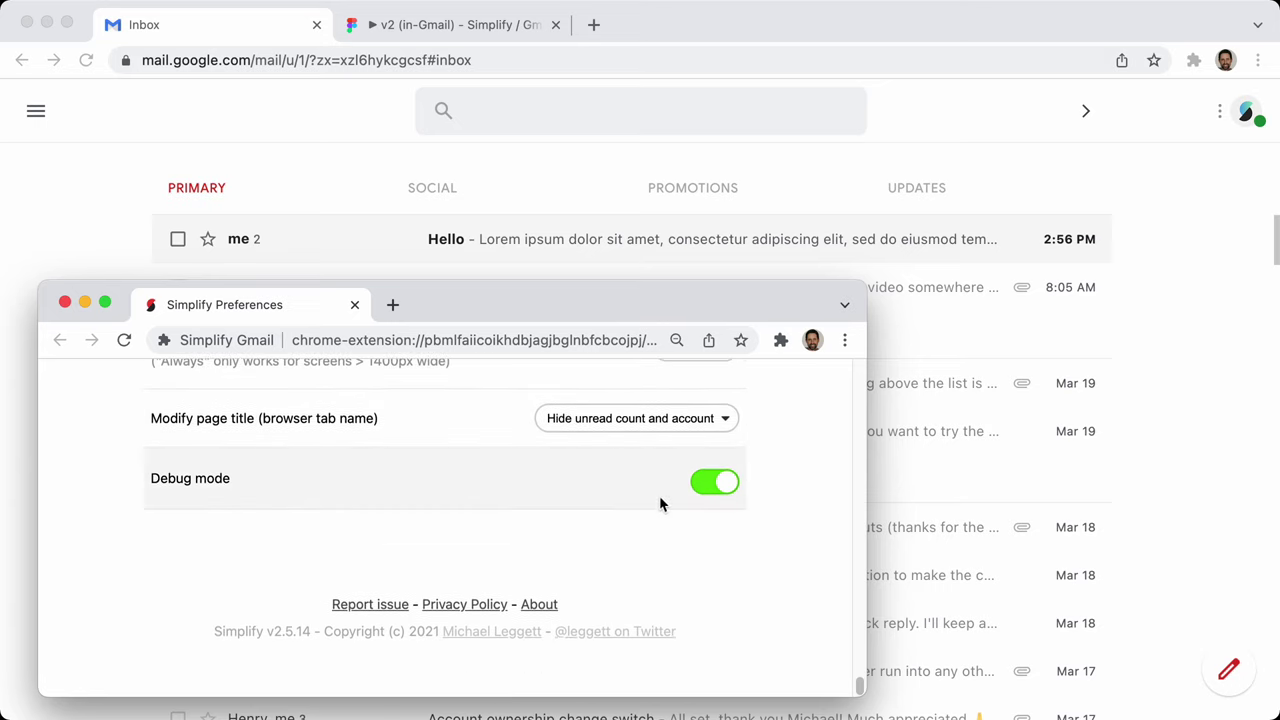
Open the developer tools Console on the Gmail inbox and shrink its pane to show more of the inbox
{"action": "left_click", "coordinate": [1083, 313]}
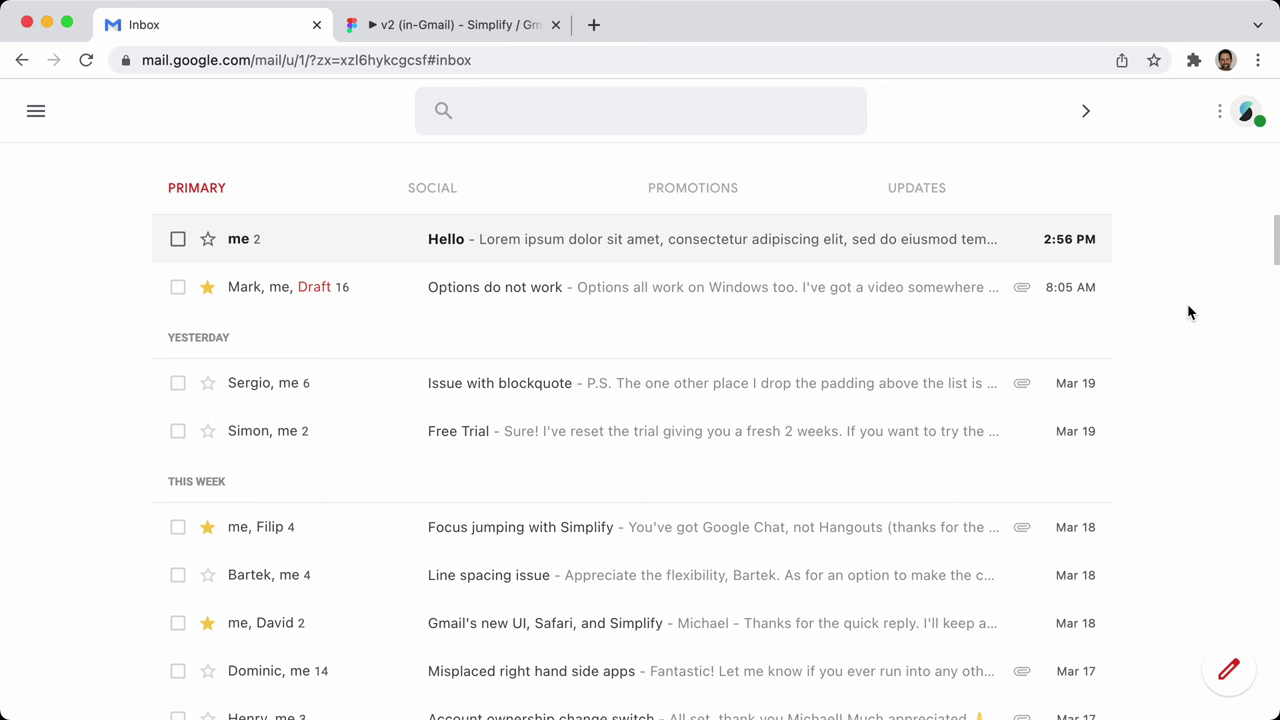
{"action": "right_click", "coordinate": [1188, 313]}
{"action": "key", "text": "Escape"}
{"action": "left_click", "coordinate": [170, 246]}
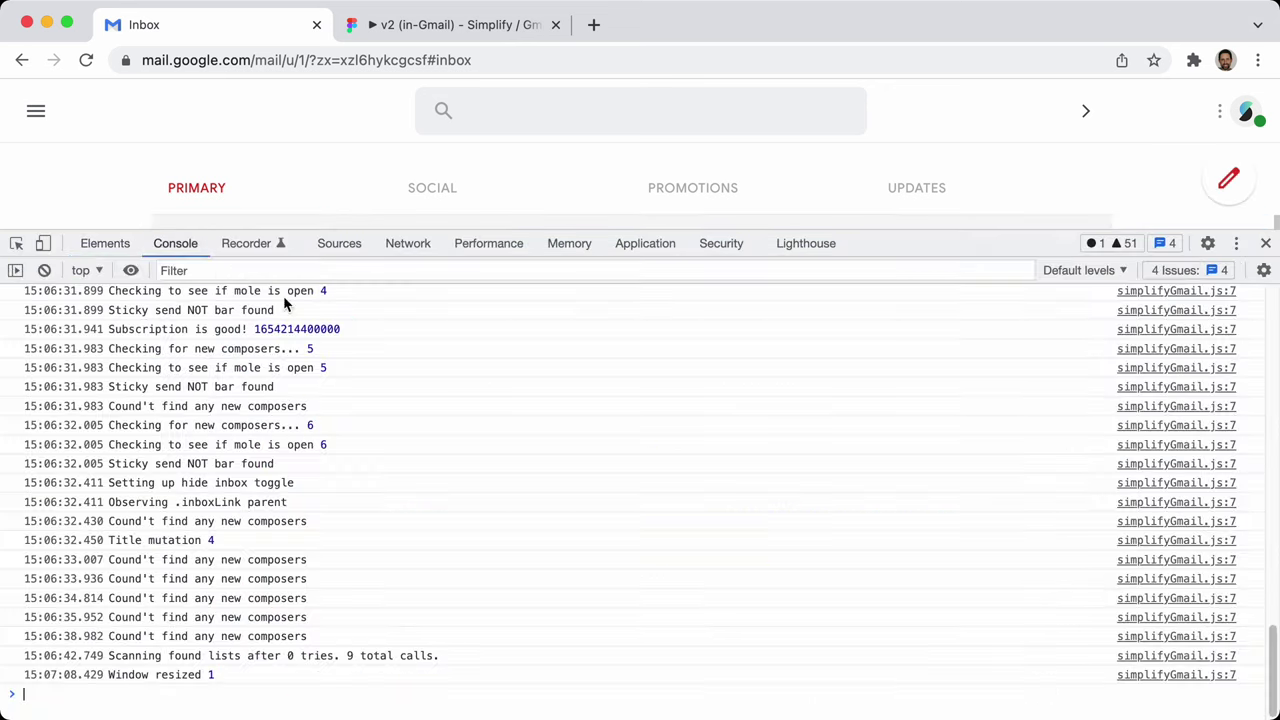
{"action": "left_click_drag", "start_coordinate": [840, 229], "coordinate": [929, 358]}
Examine the Simplify debug messages in the Console log, from the loading entries to the most recent ones
{"action": "scroll", "coordinate": [268, 600], "scroll_direction": "up", "scroll_amount": 10}
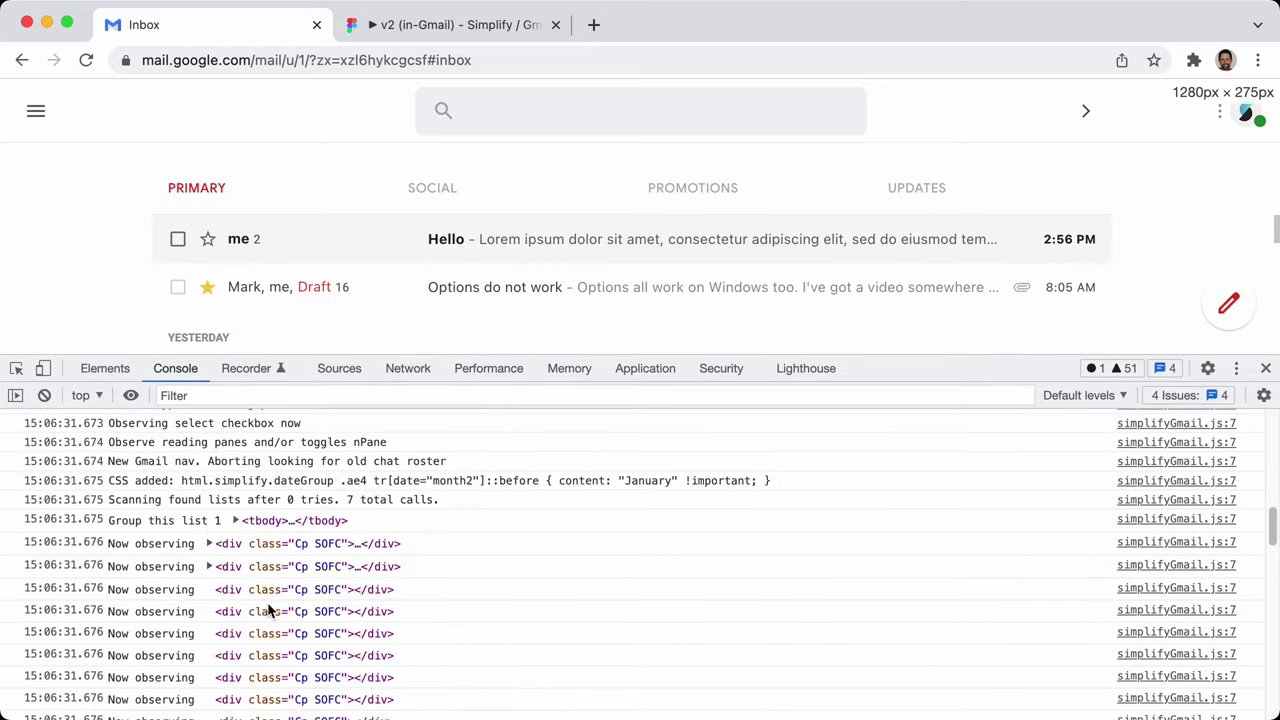
{"action": "scroll", "coordinate": [268, 608], "scroll_direction": "up", "scroll_amount": 5}
{"action": "scroll", "coordinate": [183, 510], "scroll_direction": "down", "scroll_amount": 5}
{"action": "scroll", "coordinate": [170, 520], "scroll_direction": "up", "scroll_amount": 5}
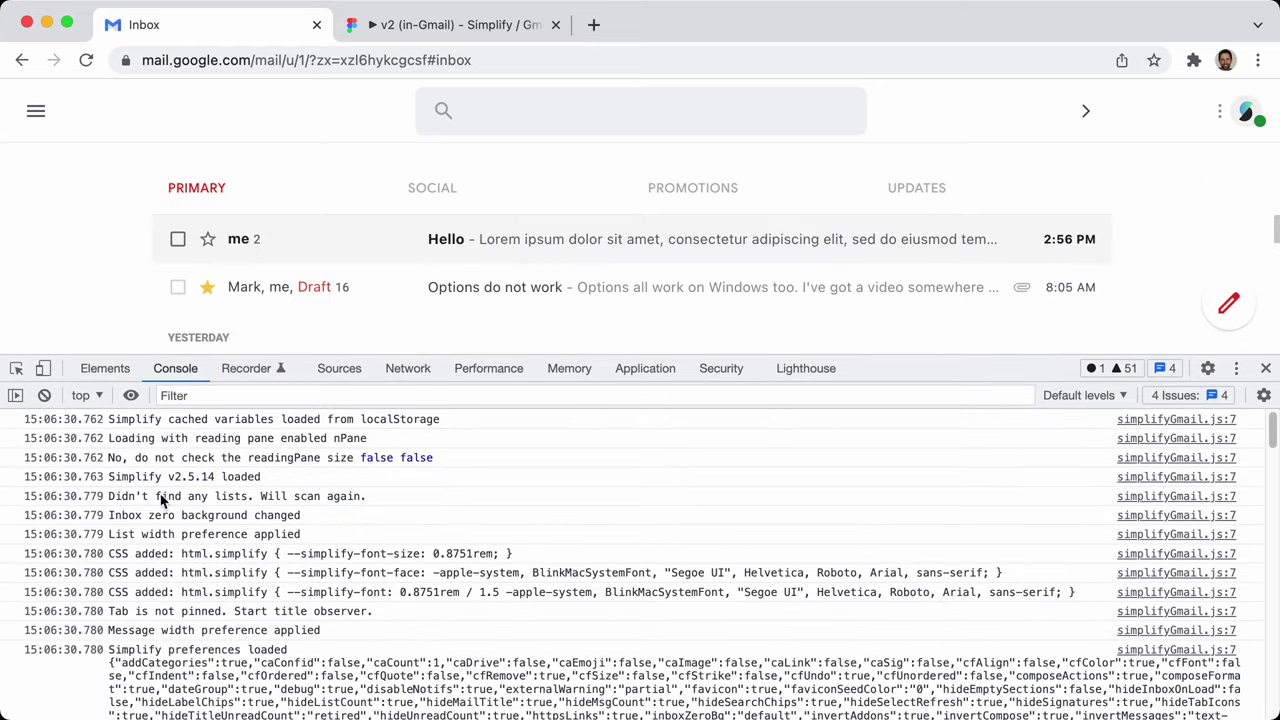
{"action": "scroll", "coordinate": [157, 557], "scroll_direction": "down", "scroll_amount": 6}
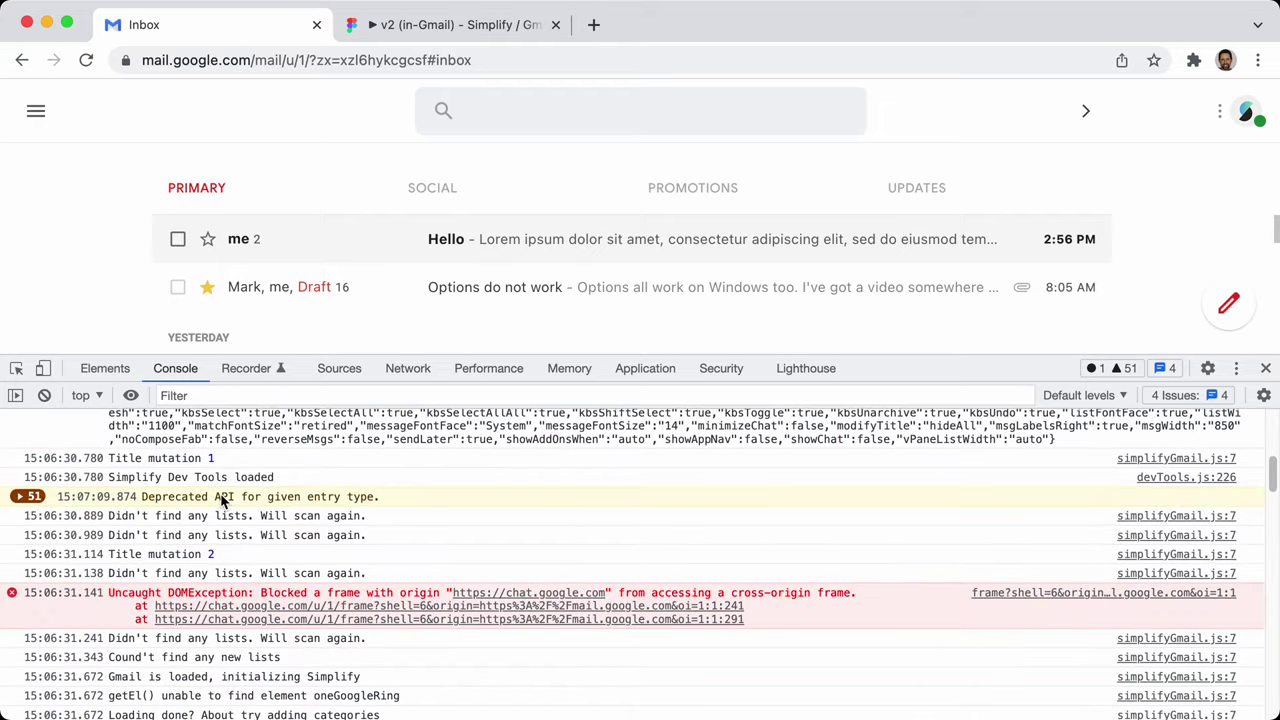
{"action": "scroll", "coordinate": [145, 515], "scroll_direction": "up", "scroll_amount": 3}
{"action": "scroll", "coordinate": [283, 537], "scroll_direction": "down", "scroll_amount": 5}
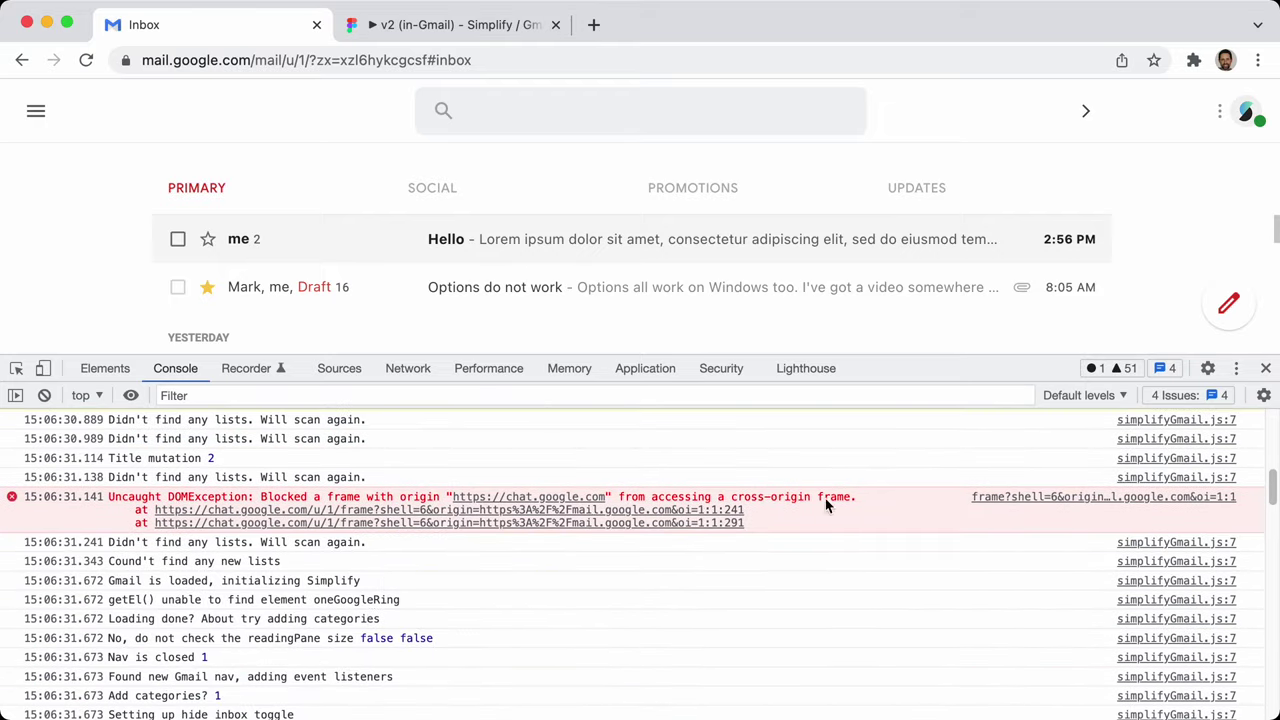
{"action": "scroll", "coordinate": [840, 530], "scroll_direction": "down", "scroll_amount": 3}
{"action": "scroll", "coordinate": [350, 510], "scroll_direction": "down", "scroll_amount": 20}
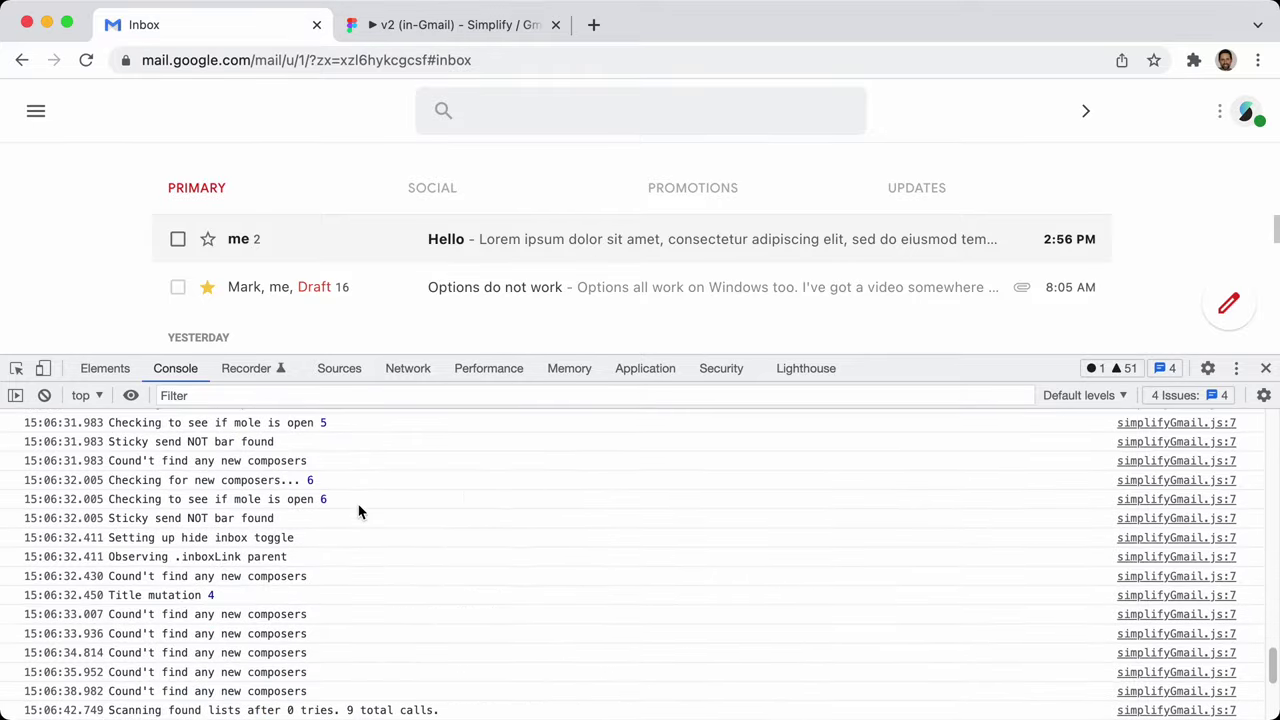
Go back to the Gmail's new design section of Simplify Preferences and view the Simplify Gmail main menu in the Figma prototype
{"action": "key", "text": "super+grave"}
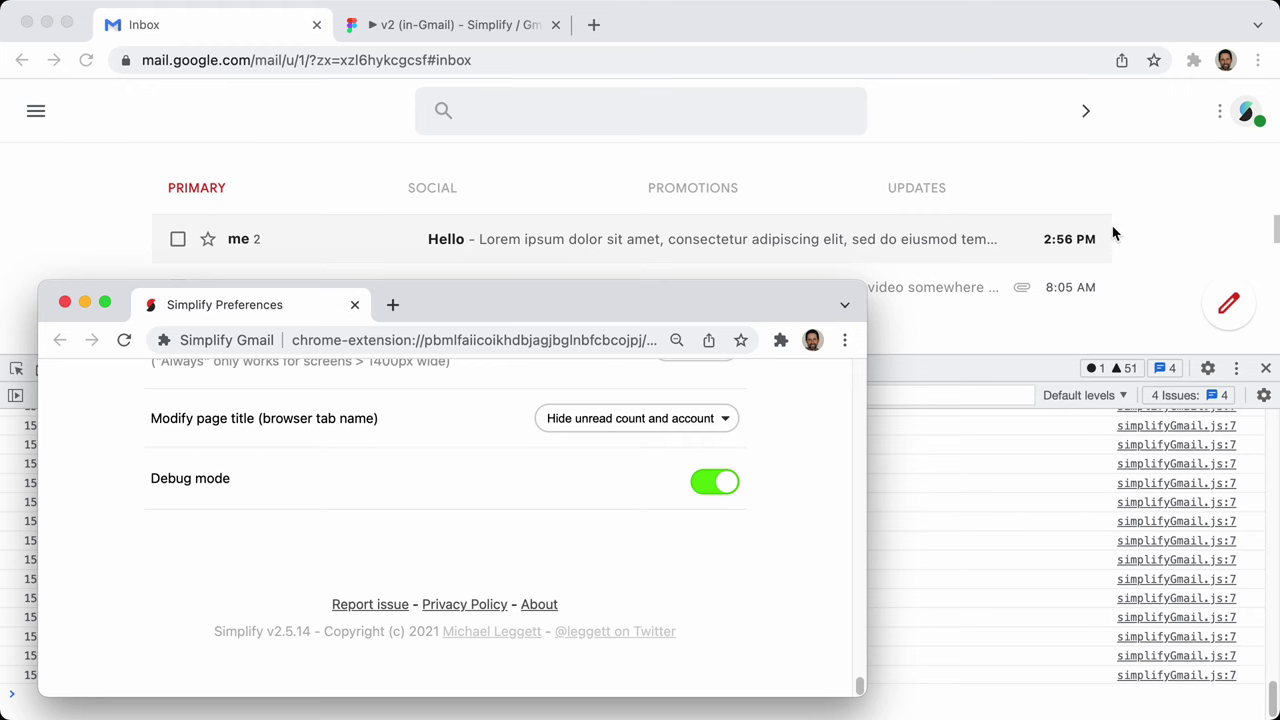
{"action": "scroll", "coordinate": [417, 446], "scroll_direction": "up", "scroll_amount": 20}
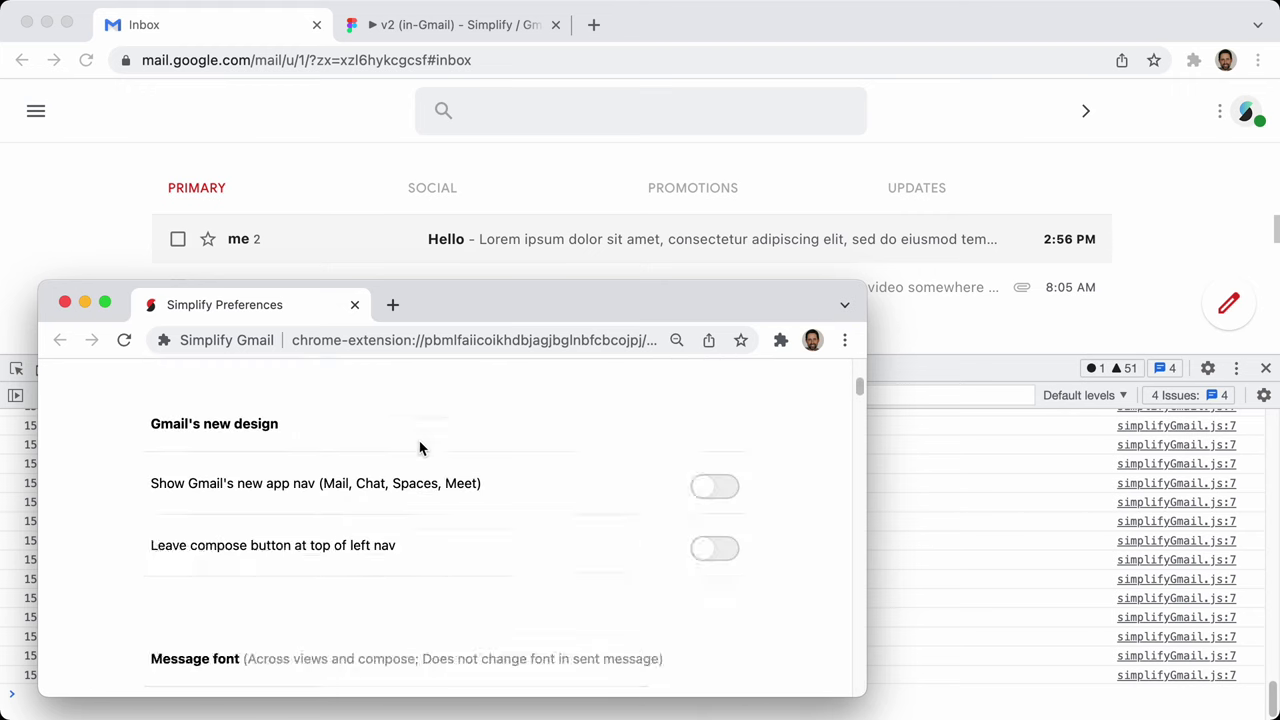
{"action": "left_click", "coordinate": [391, 23]}
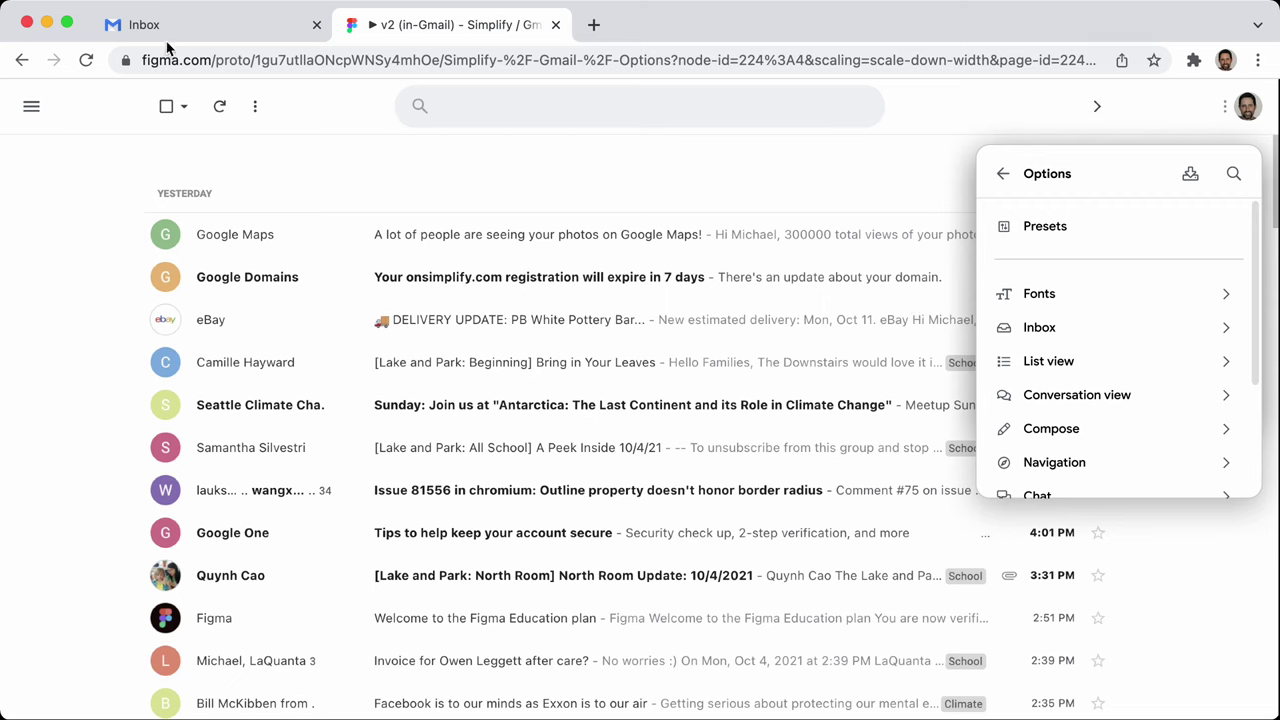
{"action": "key", "text": "Left"}
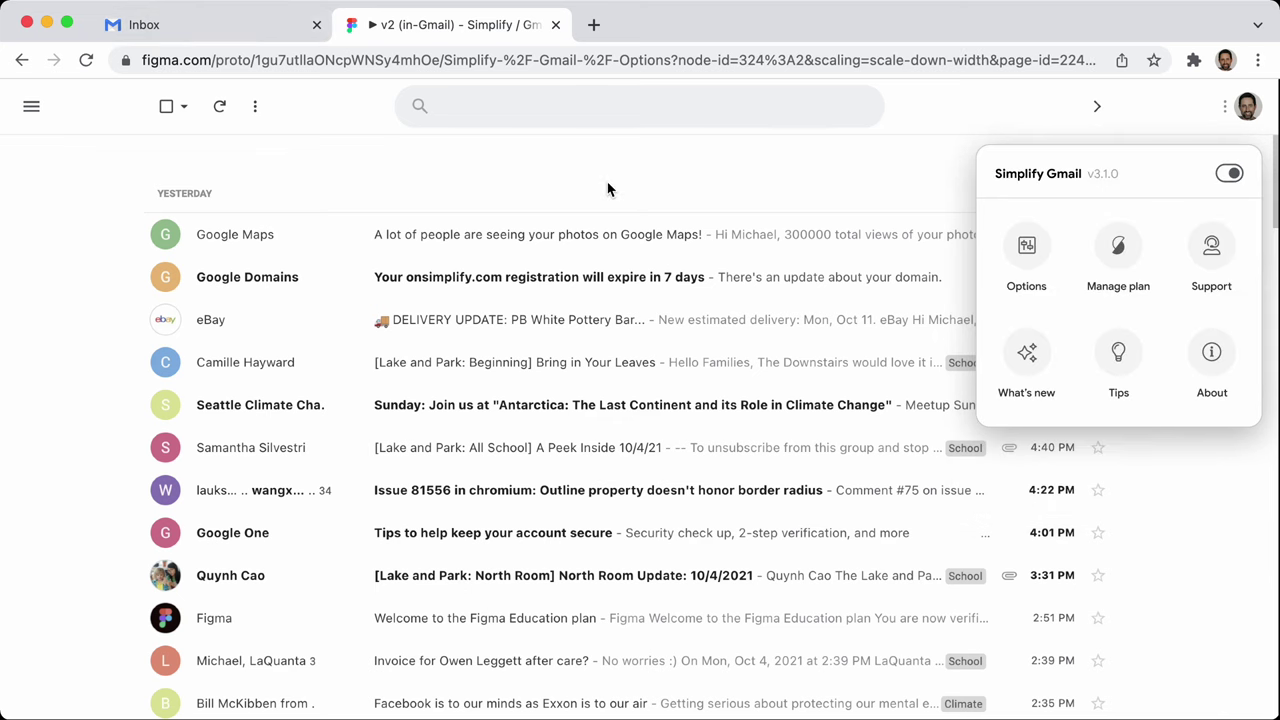
Return to the Gmail inbox and close the developer tools
{"action": "left_click", "coordinate": [130, 24]}
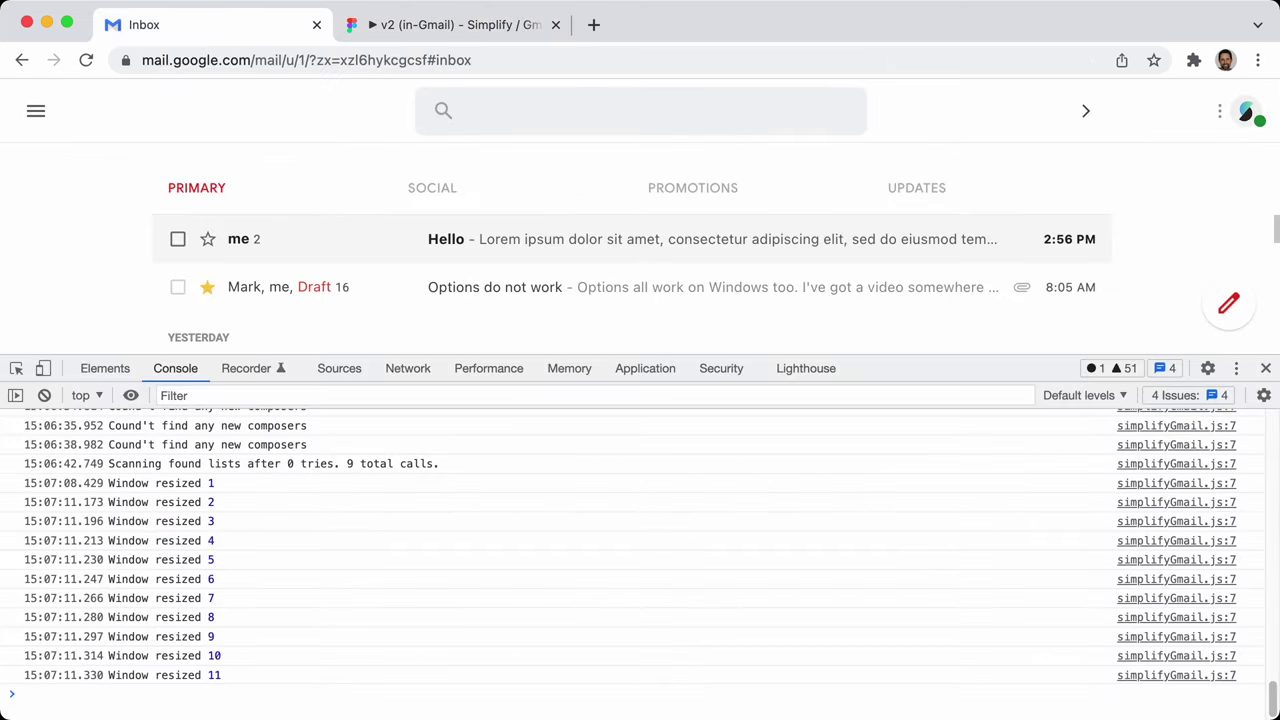
{"action": "left_click", "coordinate": [1265, 368]}
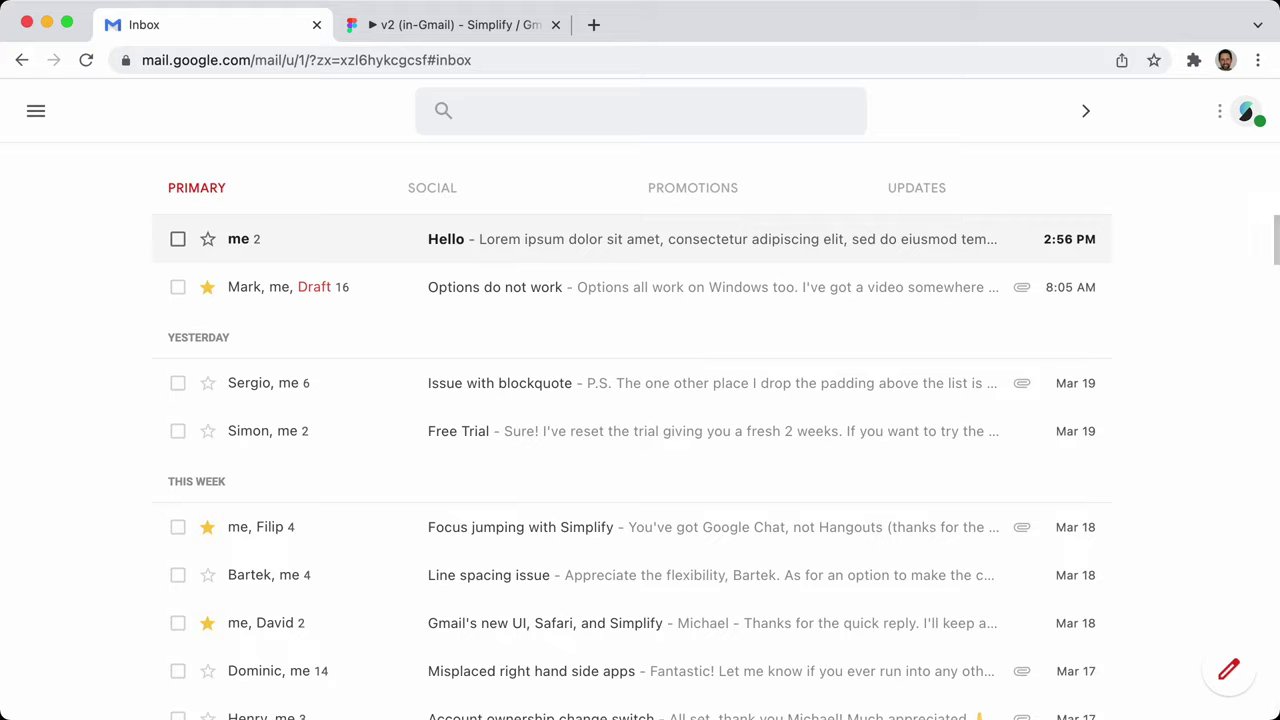